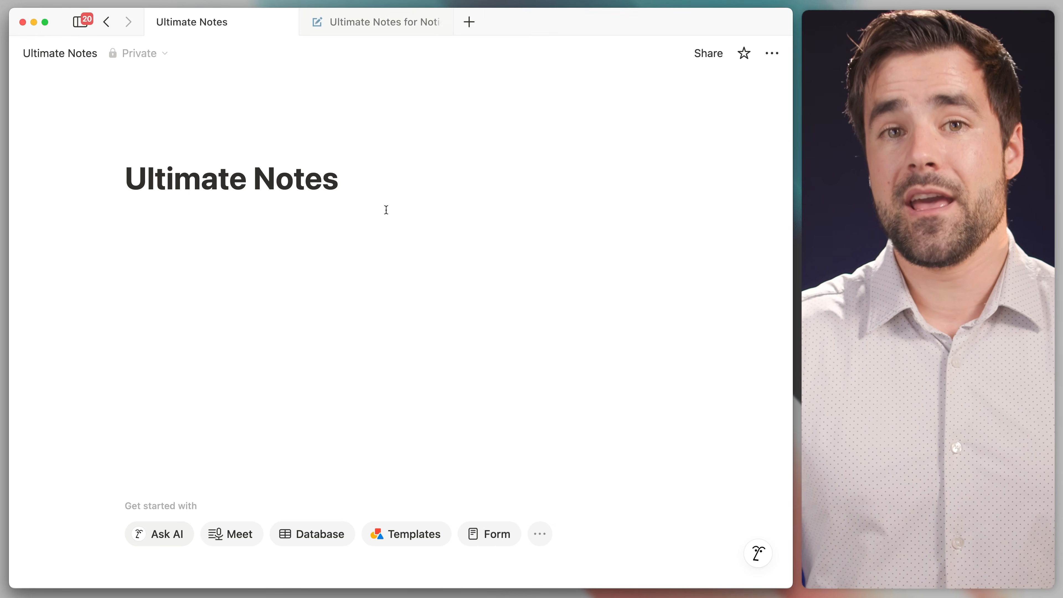
In the finished Ultimate Notes for Notion template, tag the open web clip note with Productivity and tick its checkbox property.
{"action": "left_click", "coordinate": [379, 22]}
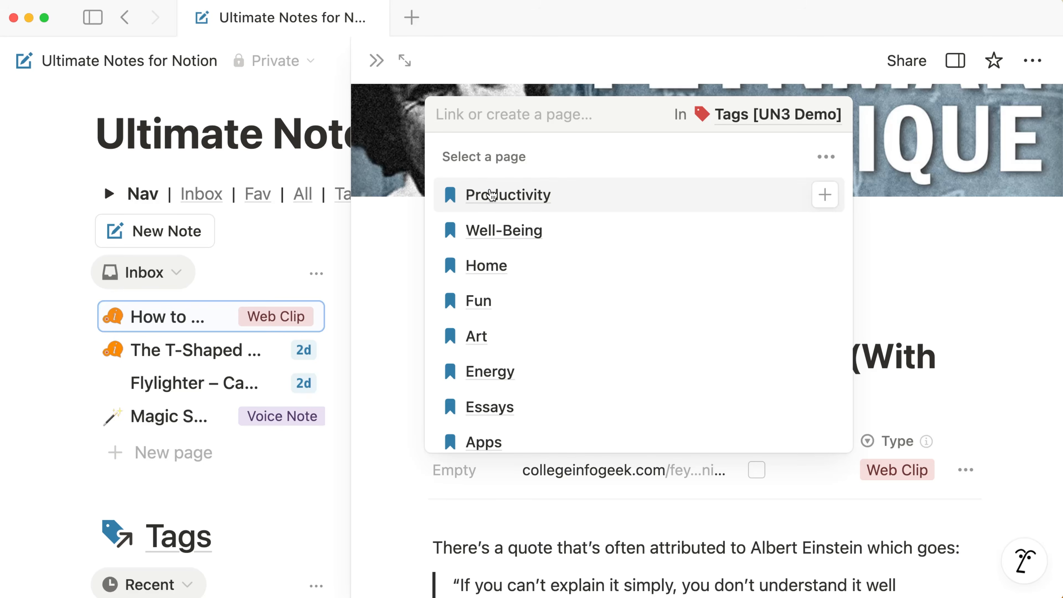
{"action": "left_click", "coordinate": [491, 195]}
{"action": "left_click", "coordinate": [922, 304]}
{"action": "left_click", "coordinate": [756, 470]}
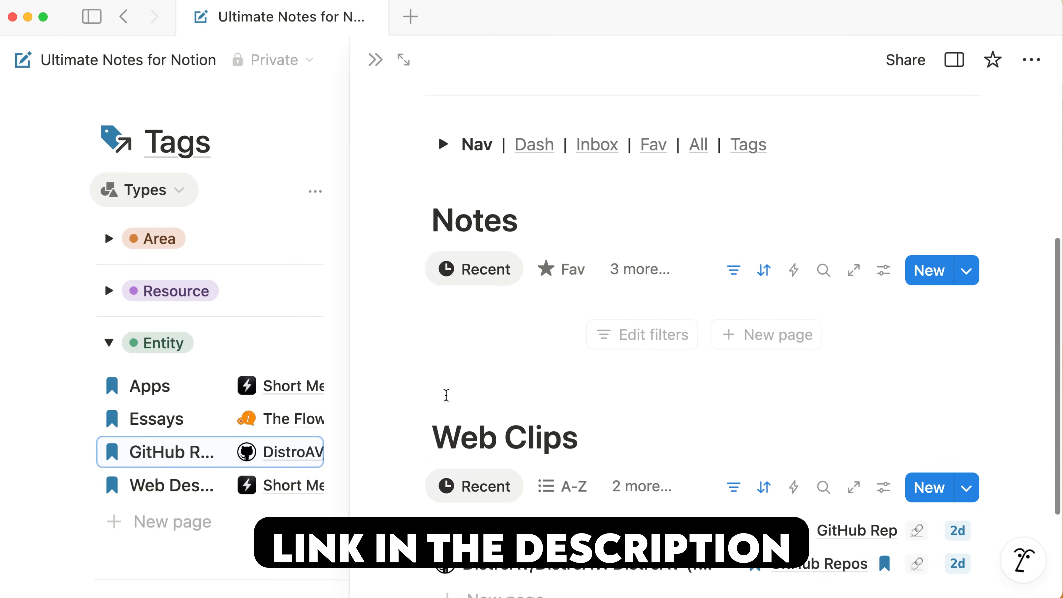
Look over the GitHub Repos tag page and open the "How to Take Perfect Notes" card on the Note Board.
{"action": "scroll", "coordinate": [444, 397], "scroll_direction": "down", "scroll_amount": 2}
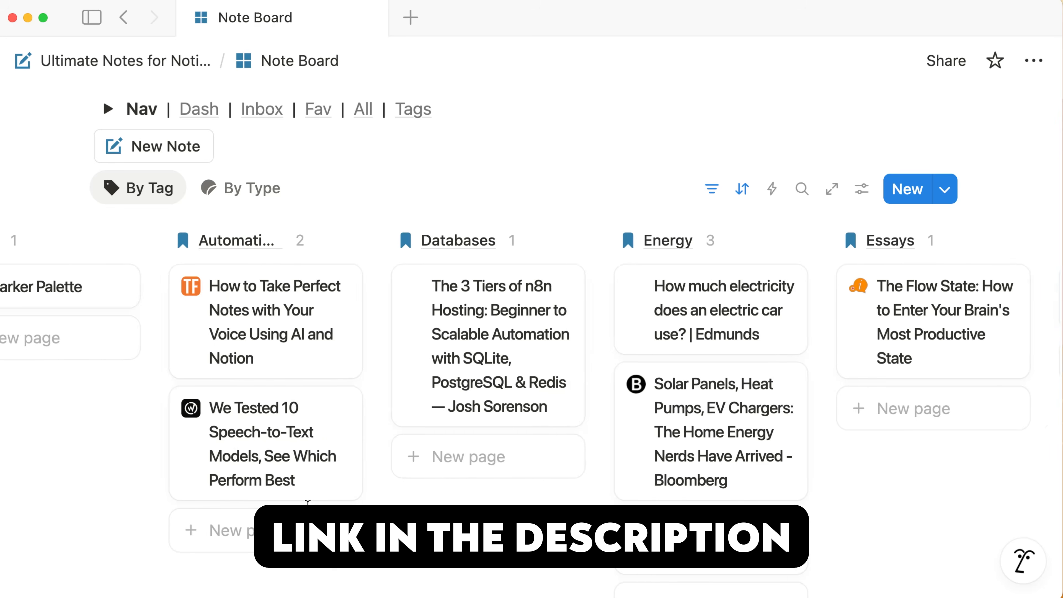
{"action": "left_click", "coordinate": [290, 320]}
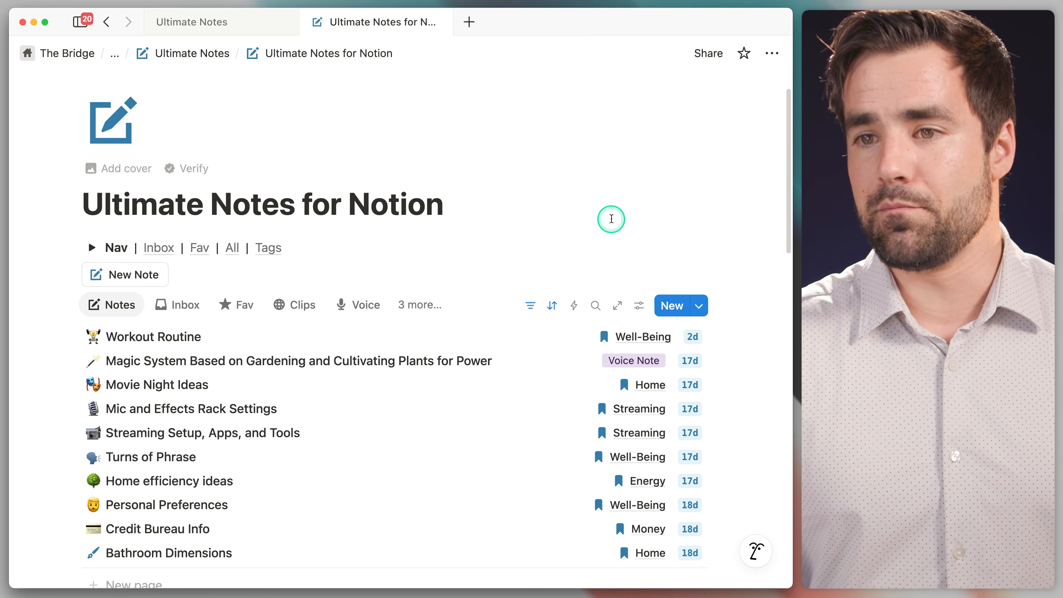
Review the note list on the Ultimate Notes for Notion dashboard and switch it to the Fav view.
{"action": "scroll", "coordinate": [613, 219], "scroll_direction": "down", "scroll_amount": 2}
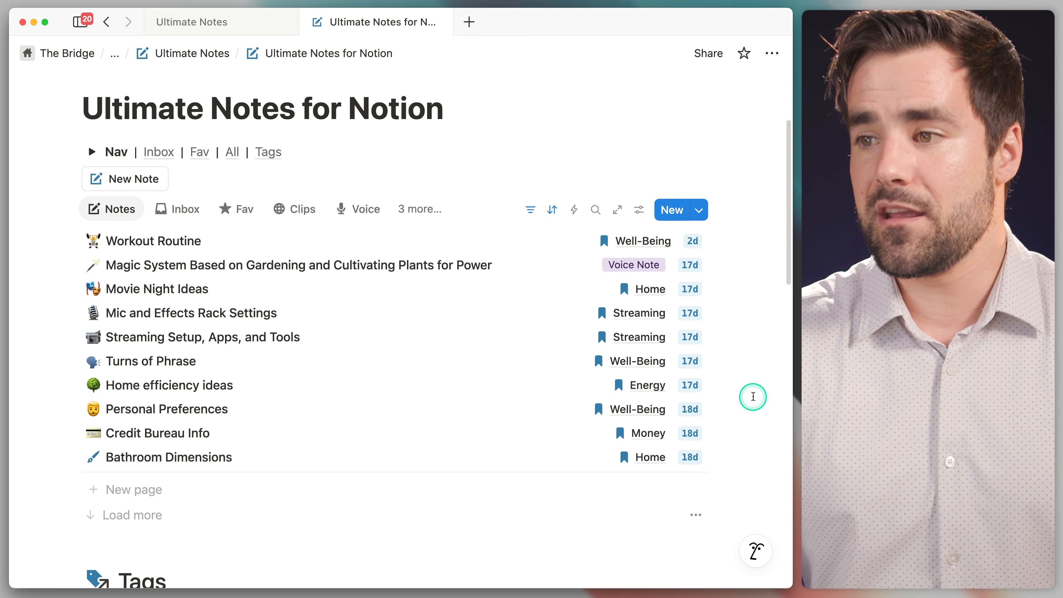
{"action": "scroll", "coordinate": [752, 396], "scroll_direction": "down", "scroll_amount": 1}
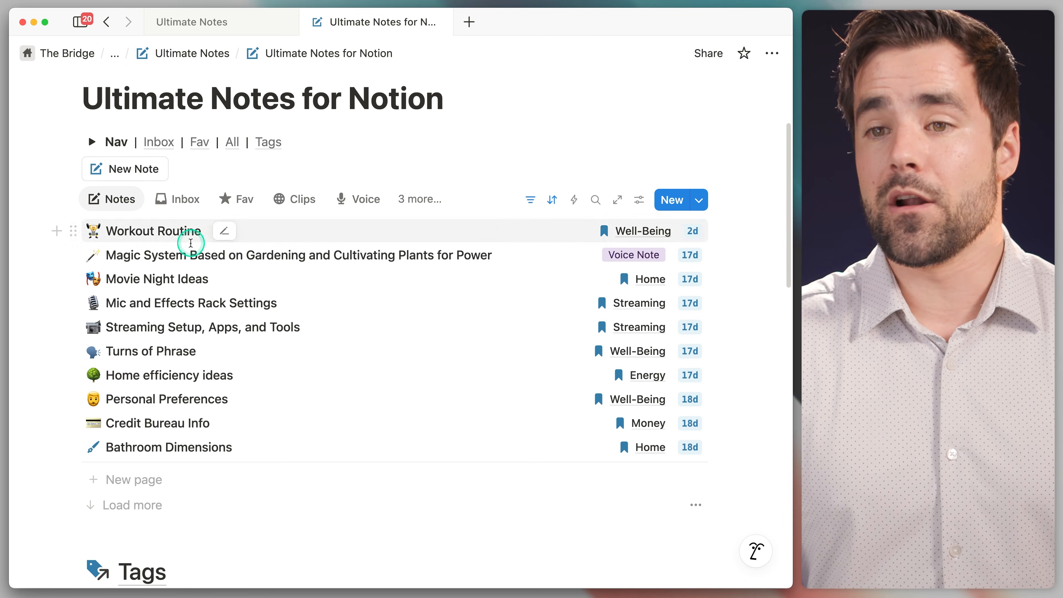
{"action": "left_click", "coordinate": [187, 202]}
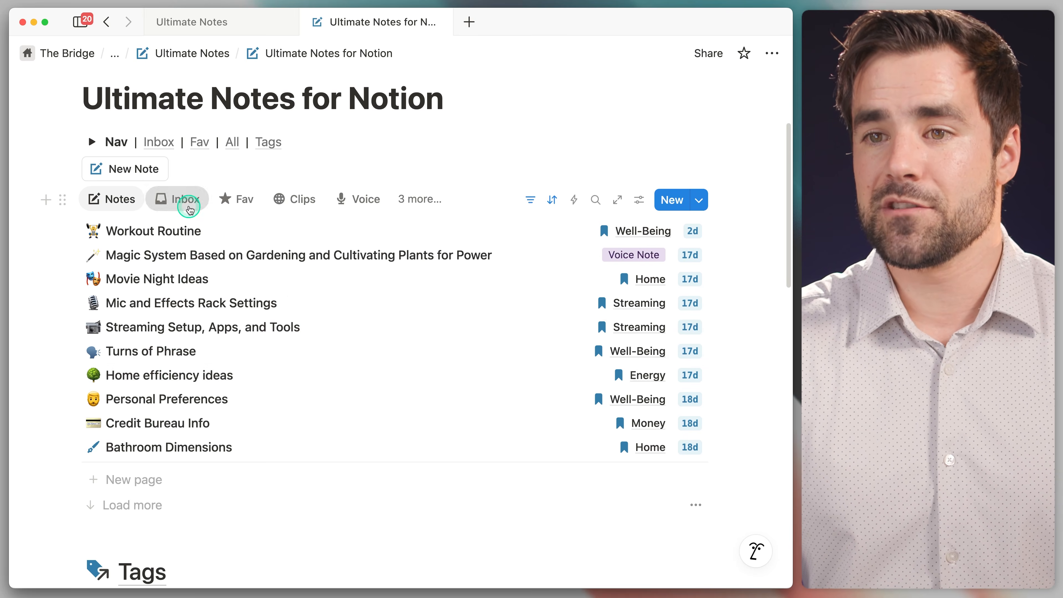
{"action": "left_click", "coordinate": [228, 201]}
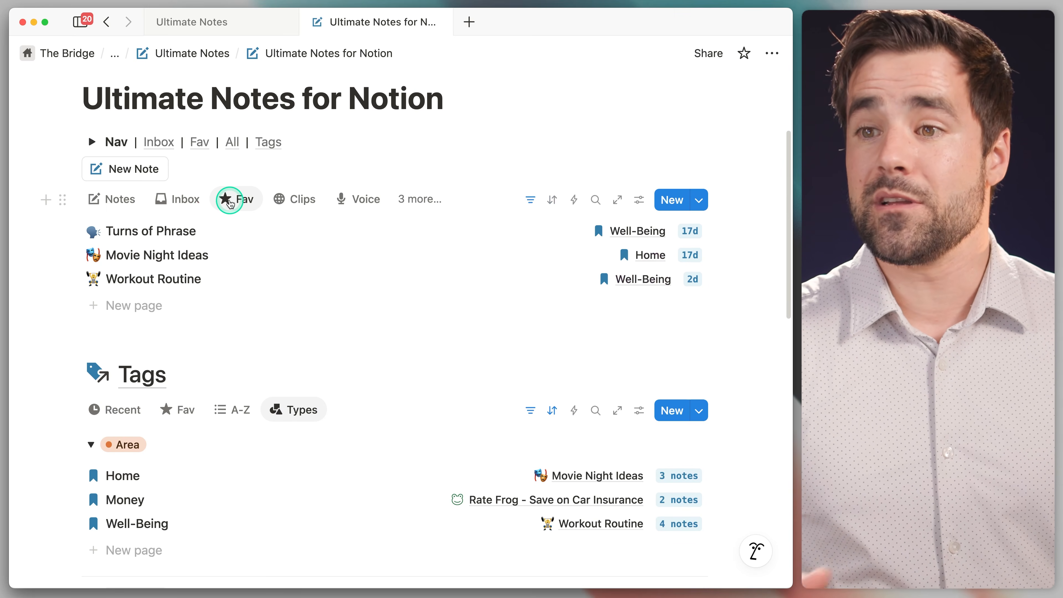
Look through the dashboard's Tags section, grouped by type into Area, Resource and Entity.
{"action": "scroll", "coordinate": [237, 218], "scroll_direction": "down", "scroll_amount": 10}
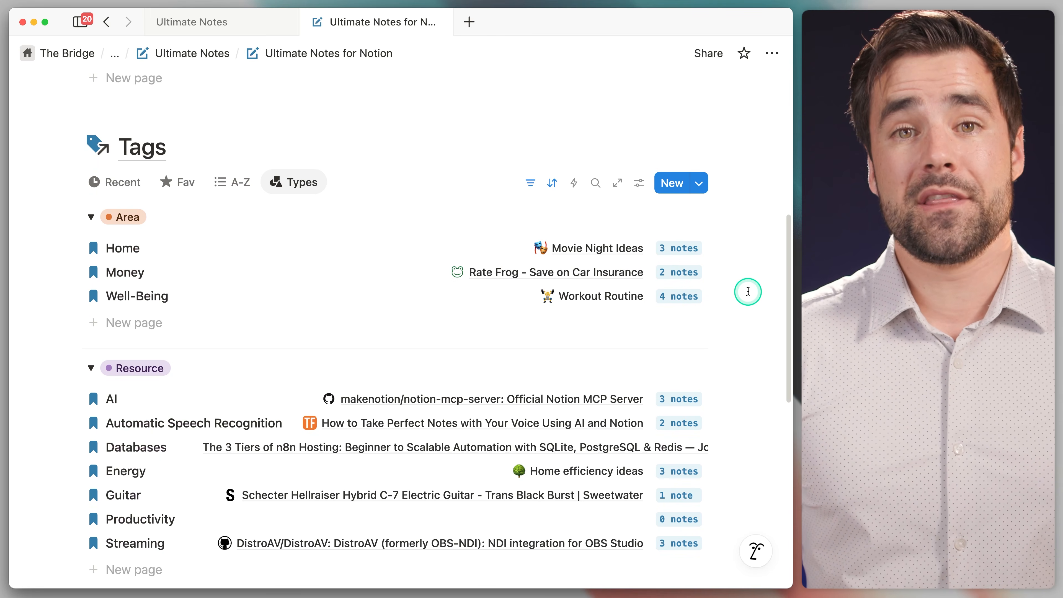
{"action": "scroll", "coordinate": [333, 209], "scroll_direction": "down", "scroll_amount": 10}
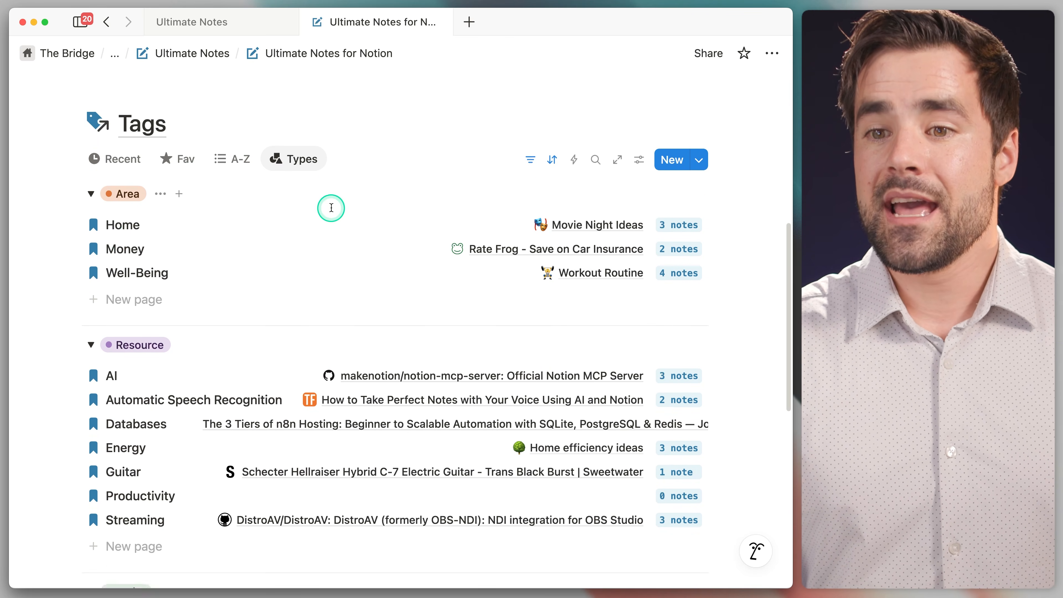
{"action": "scroll", "coordinate": [337, 253], "scroll_direction": "down", "scroll_amount": 2}
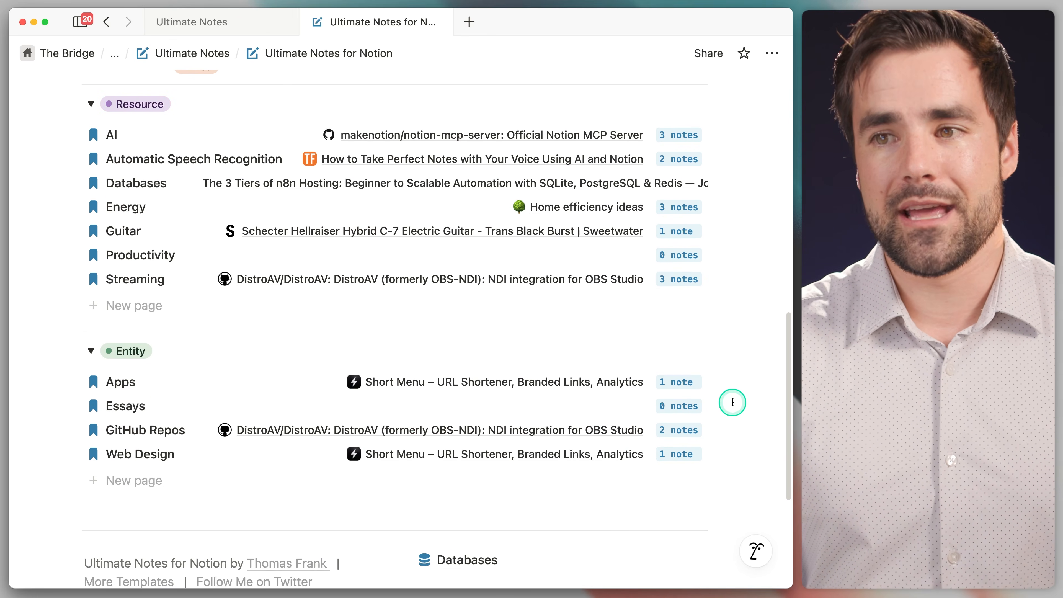
{"action": "scroll", "coordinate": [732, 401], "scroll_direction": "up", "scroll_amount": 10}
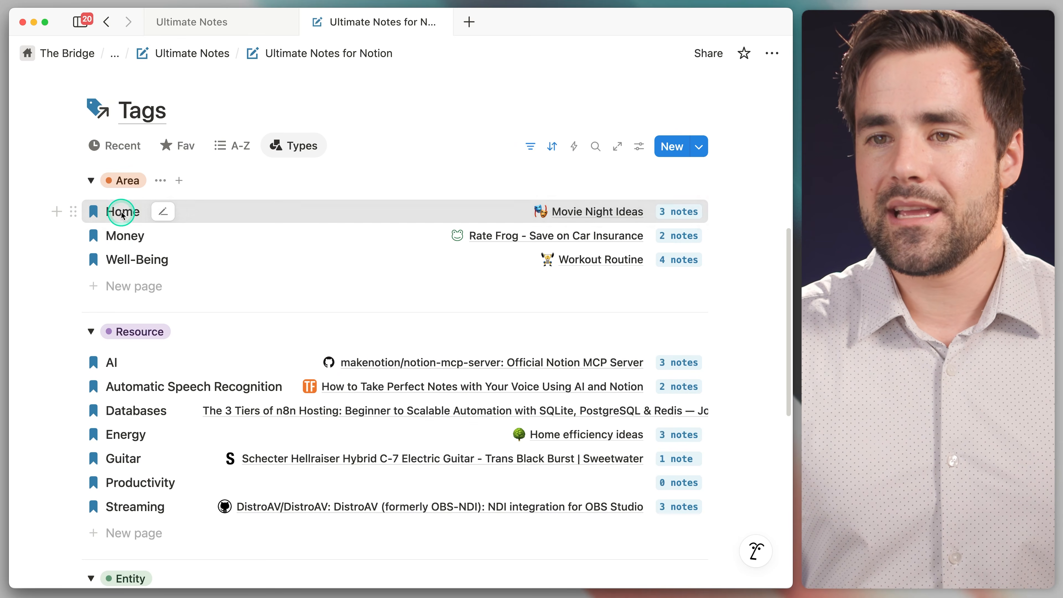
Open the Home tag page, examine its Notes and Web Clips sections, and return to the dashboard.
{"action": "left_click", "coordinate": [122, 212]}
{"action": "scroll", "coordinate": [723, 364], "scroll_direction": "down", "scroll_amount": 4}
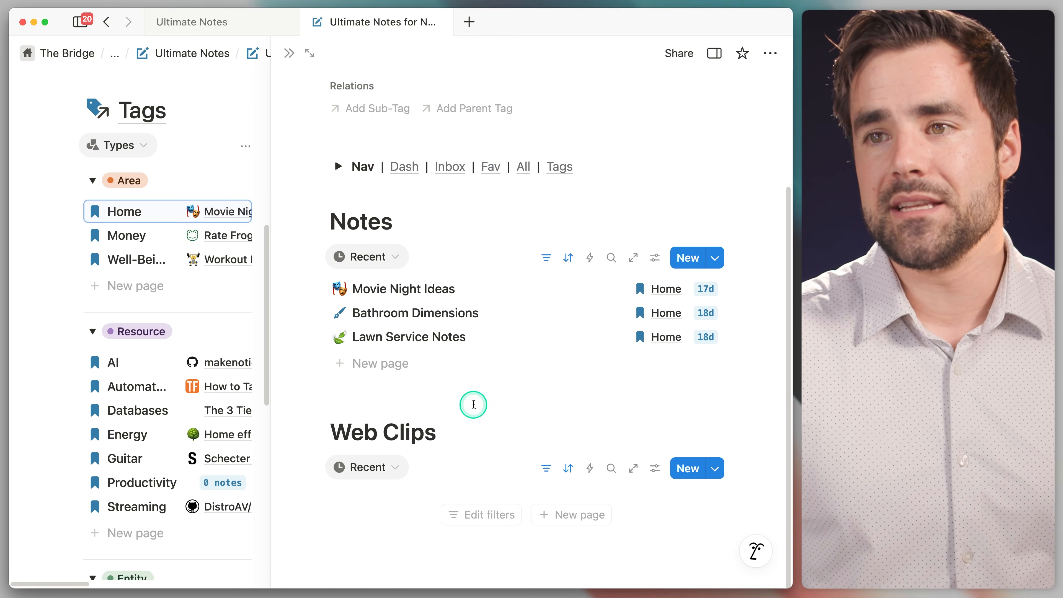
{"action": "scroll", "coordinate": [473, 402], "scroll_direction": "up", "scroll_amount": 3}
{"action": "key", "text": "Escape"}
{"action": "scroll", "coordinate": [778, 377], "scroll_direction": "up", "scroll_amount": 6}
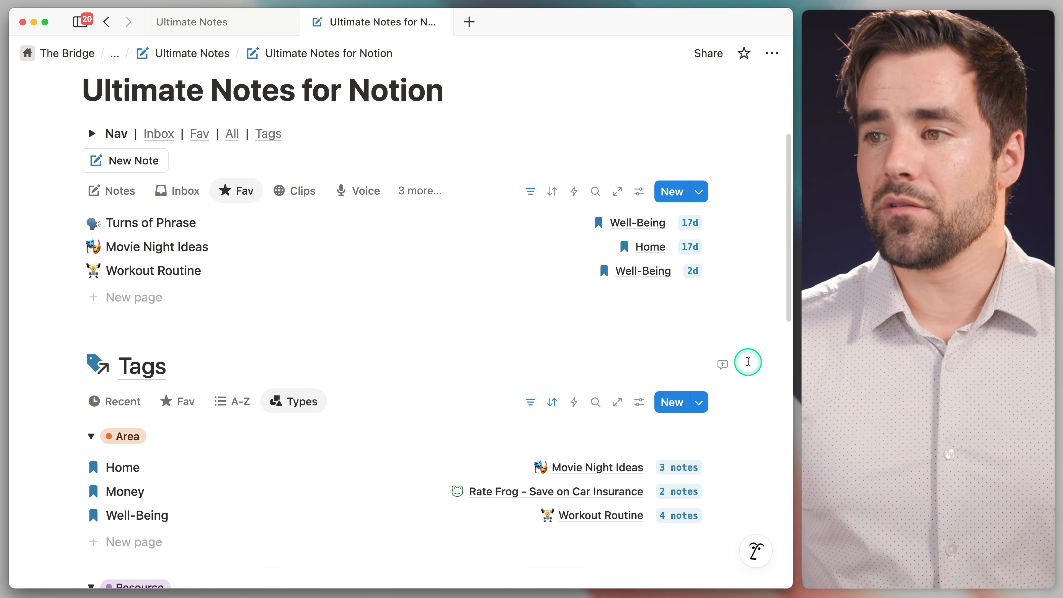
Give the blank Ultimate Notes page a blue pencil-in-square icon, searching the icon set for "pencil".
{"action": "left_click", "coordinate": [212, 26]}
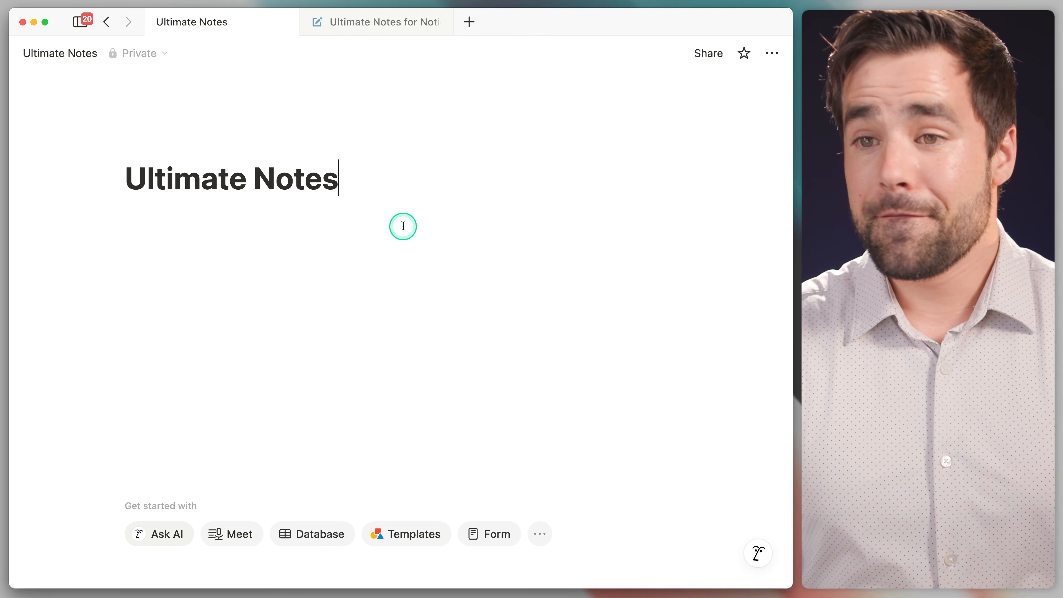
{"action": "left_click", "coordinate": [171, 144]}
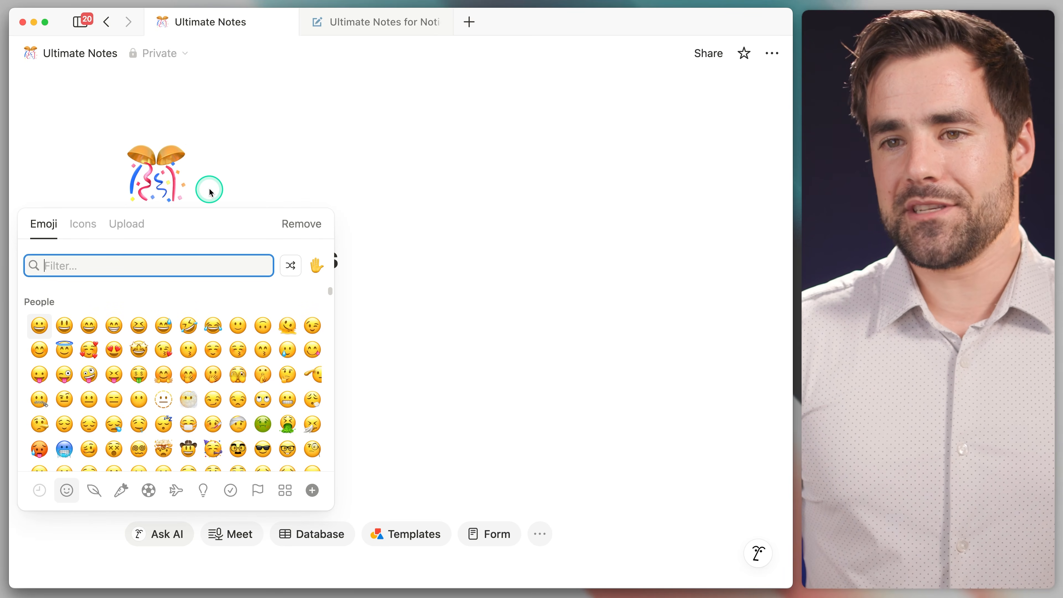
{"action": "left_click", "coordinate": [83, 226]}
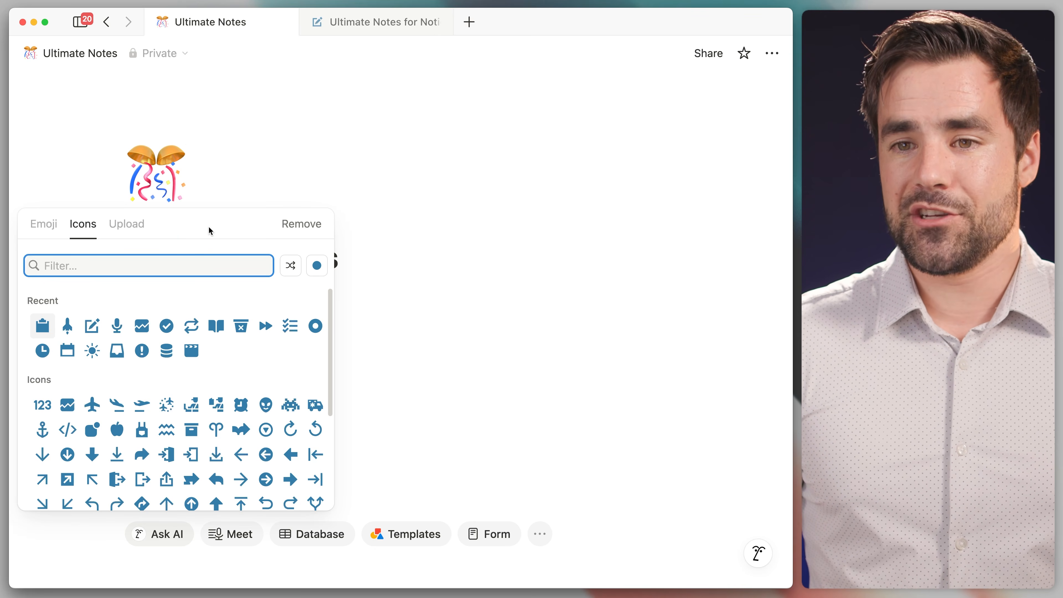
{"action": "left_click", "coordinate": [219, 293]}
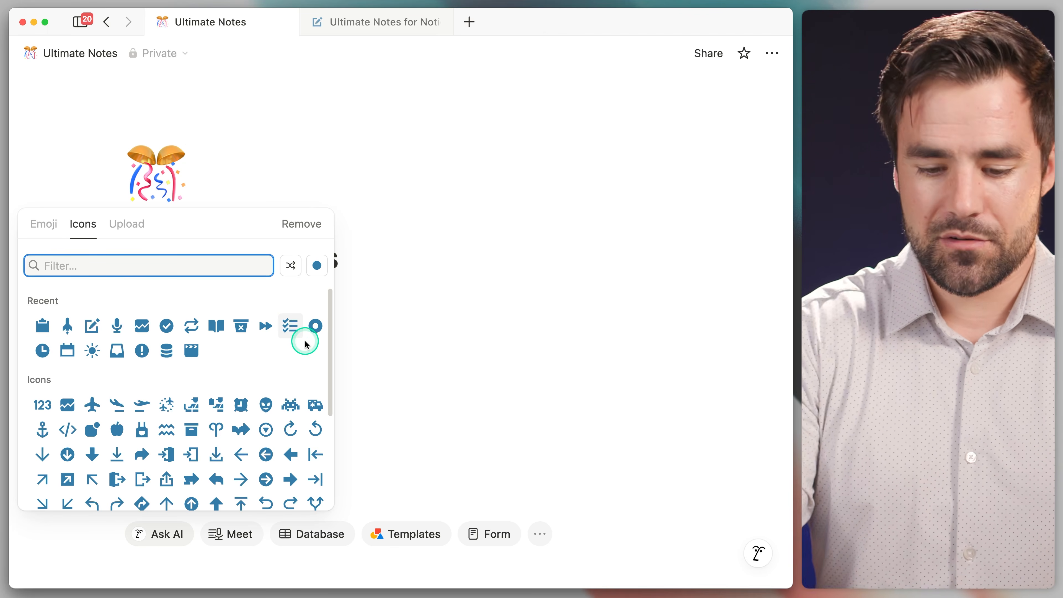
{"action": "type", "text": "pencil"}
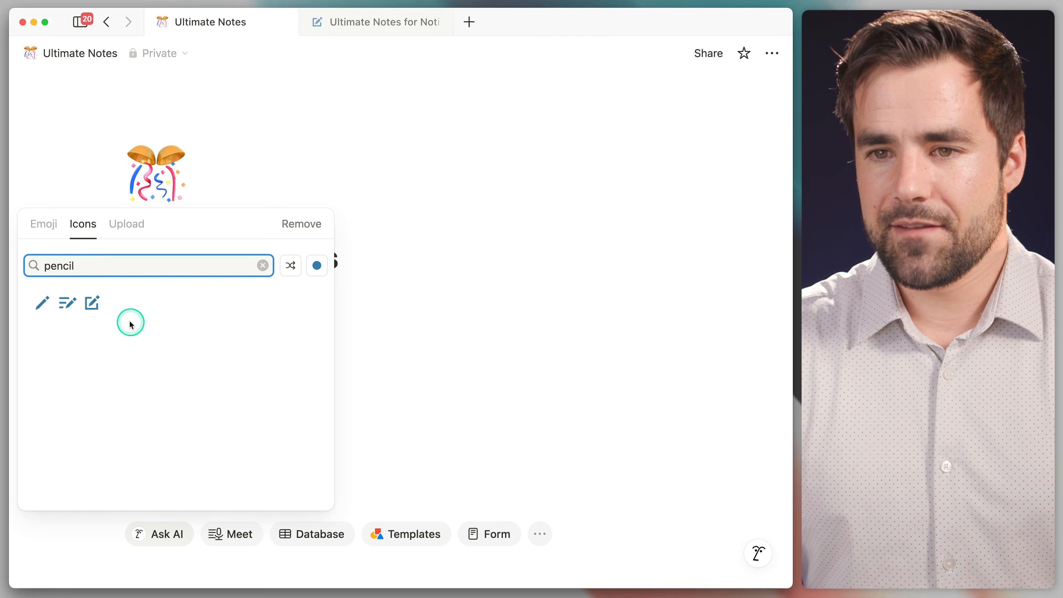
{"action": "left_click", "coordinate": [93, 303]}
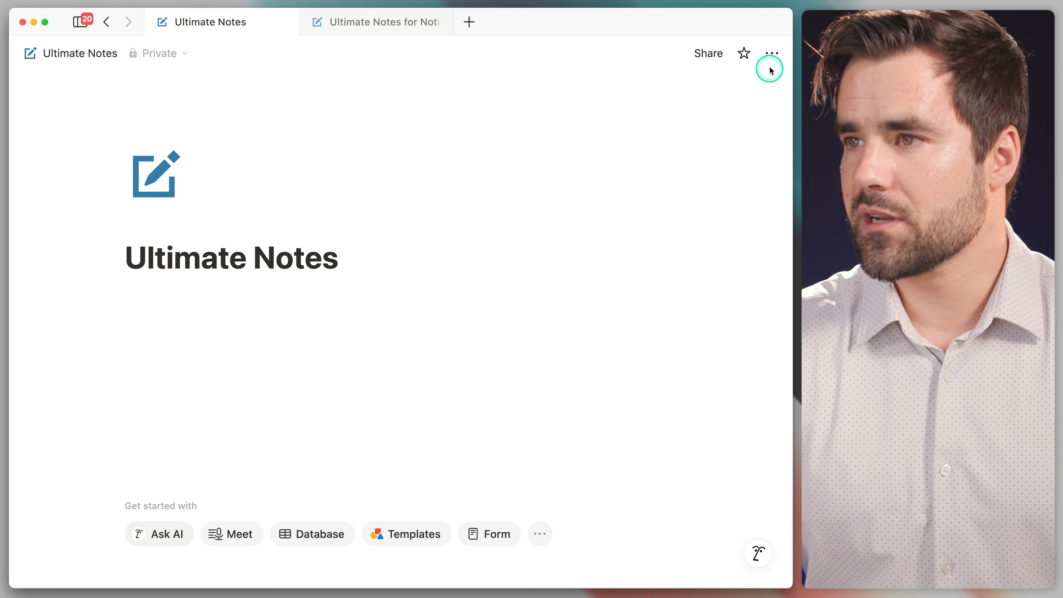
Set the Ultimate Notes page to full width and turn its backlinks off.
{"action": "left_click", "coordinate": [771, 54]}
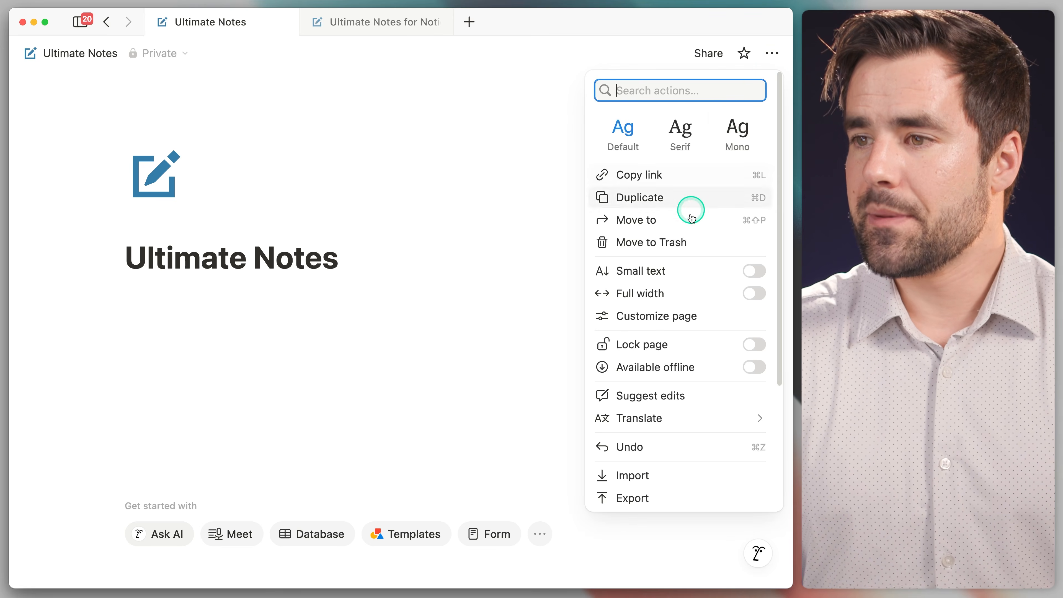
{"action": "left_click", "coordinate": [757, 295]}
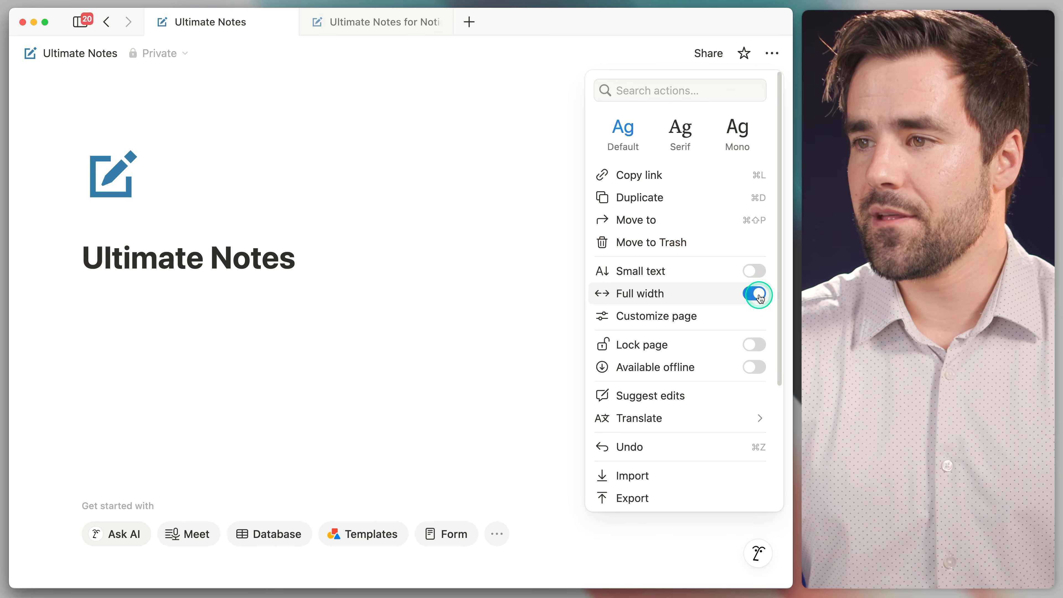
{"action": "left_click", "coordinate": [713, 317]}
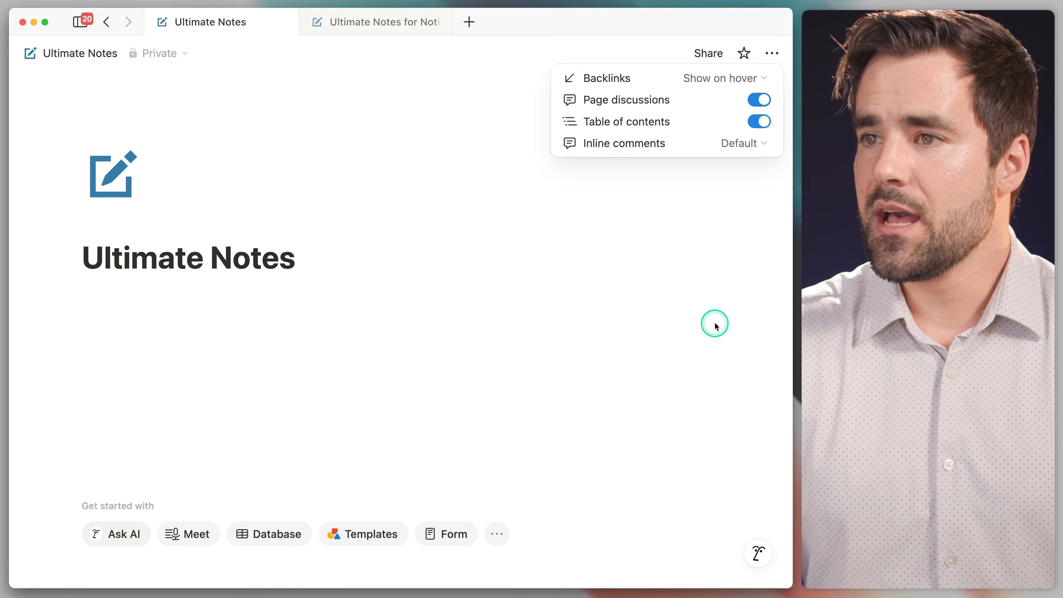
{"action": "left_click", "coordinate": [716, 78]}
{"action": "left_click", "coordinate": [686, 146]}
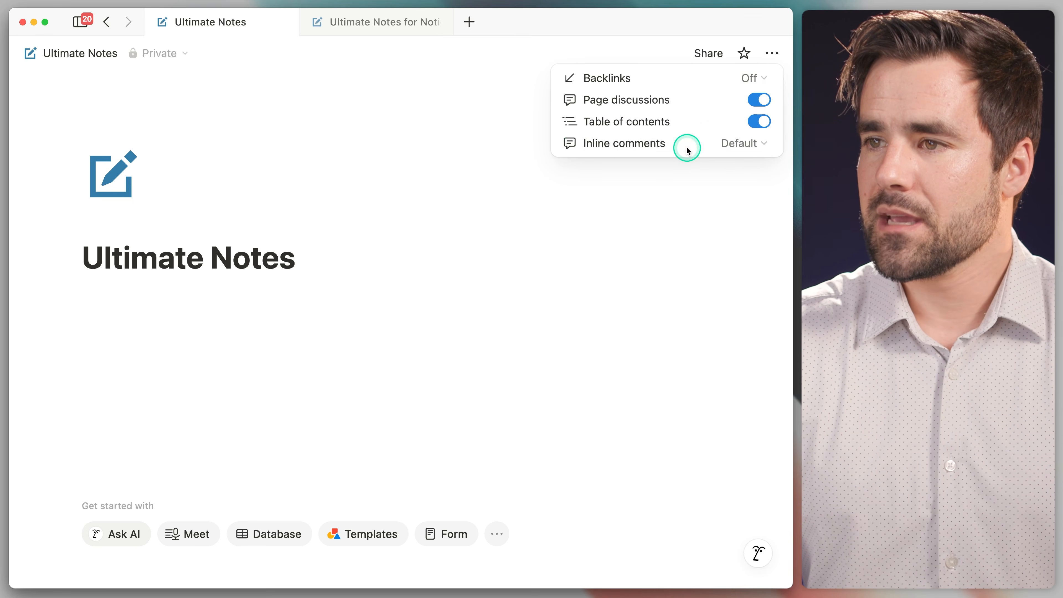
Turn off page discussions and set inline comments to Minimal for the Ultimate Notes page.
{"action": "left_click", "coordinate": [759, 100]}
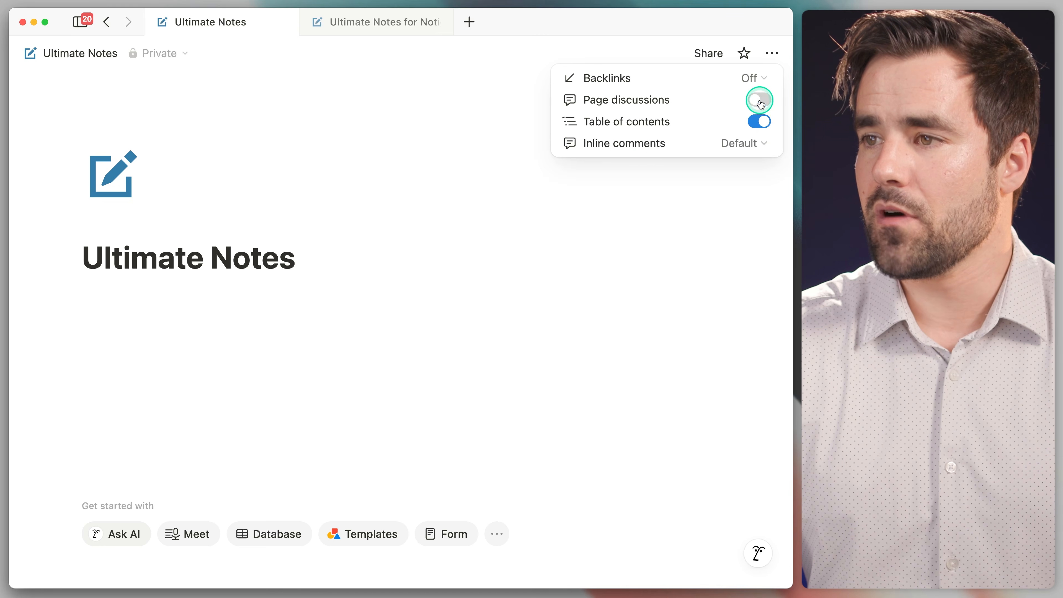
{"action": "left_click", "coordinate": [736, 143]}
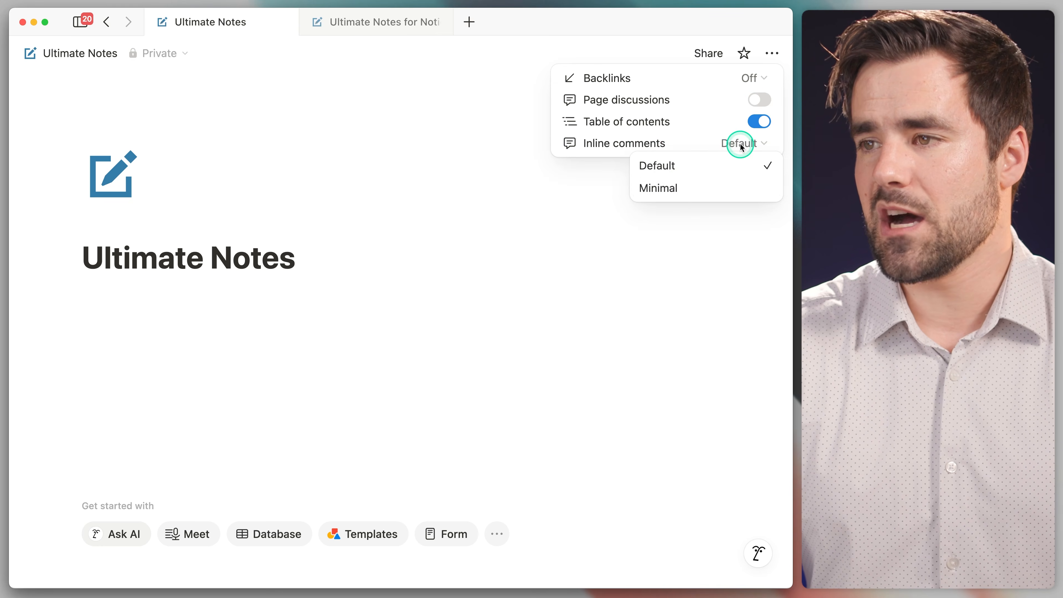
{"action": "left_click", "coordinate": [686, 186]}
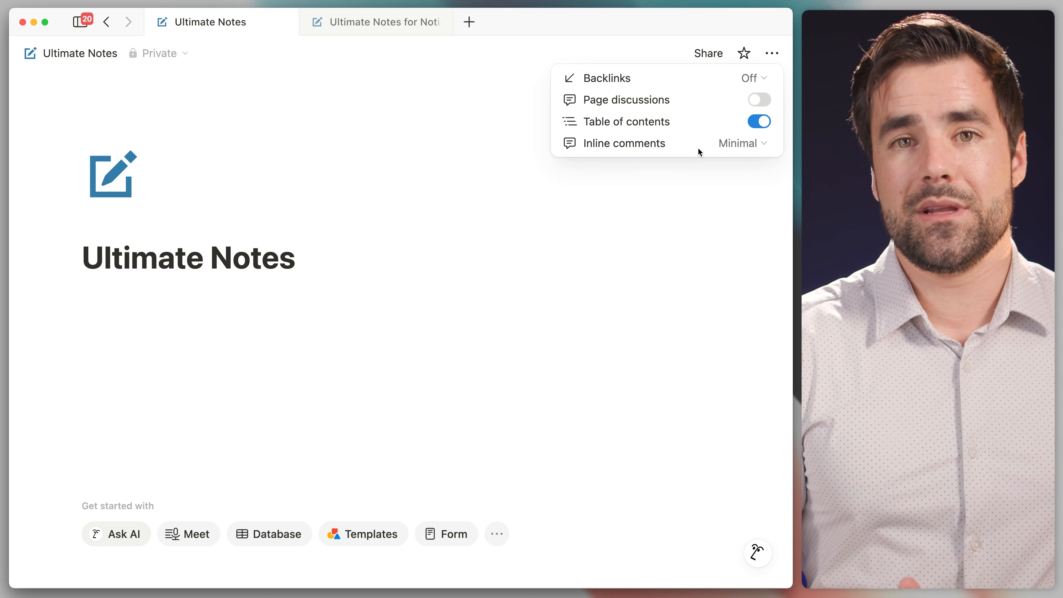
{"action": "left_click", "coordinate": [668, 78]}
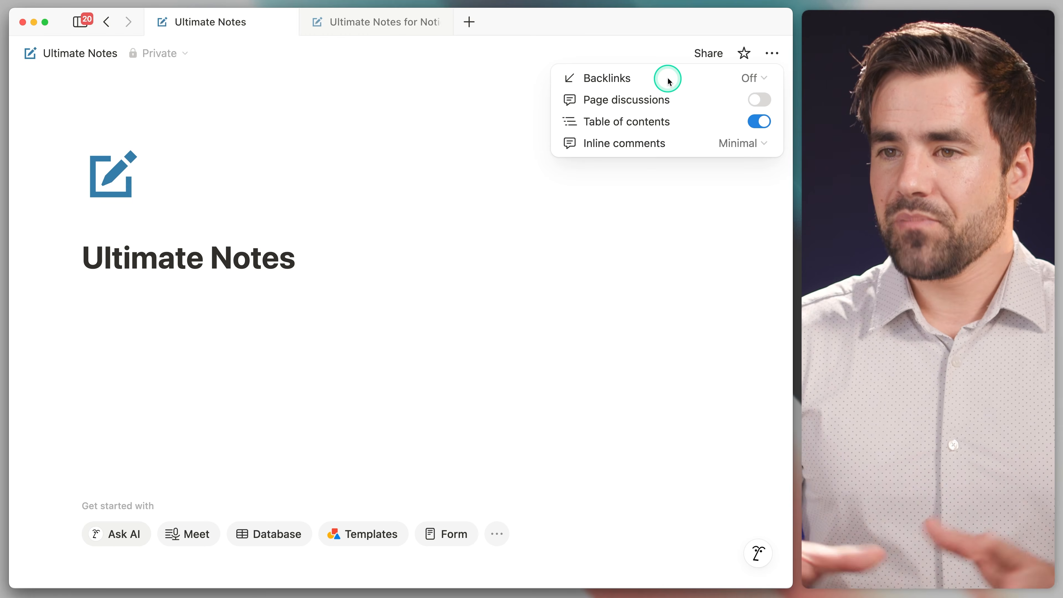
{"action": "left_click", "coordinate": [560, 307]}
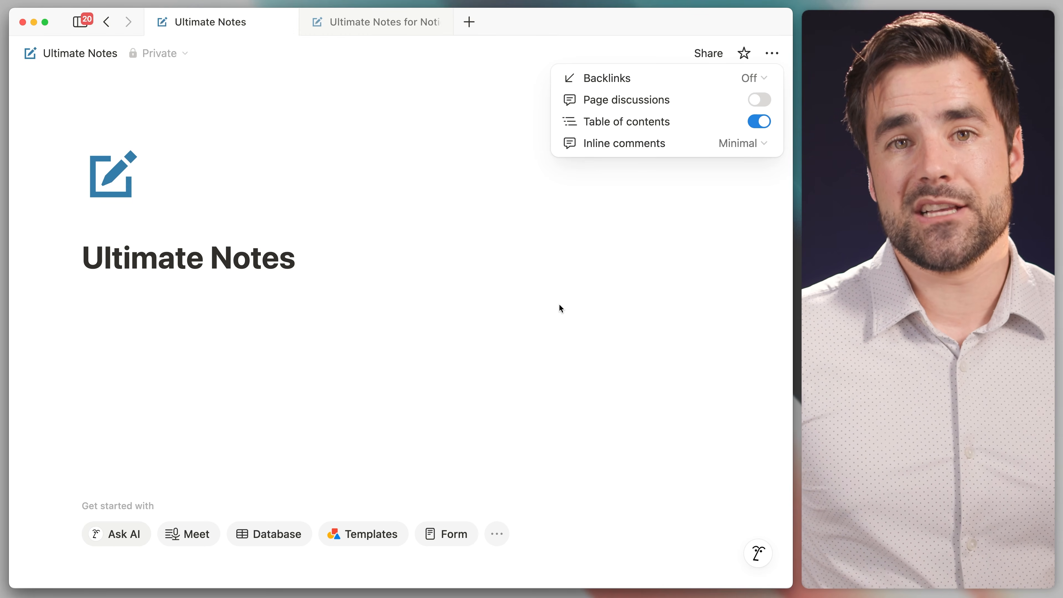
{"action": "left_click", "coordinate": [537, 277]}
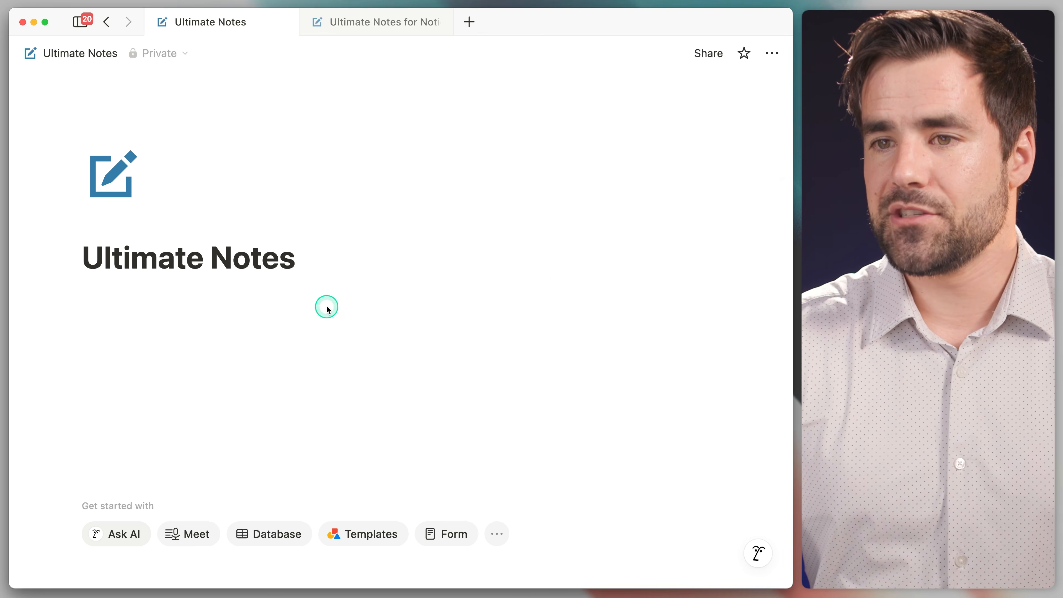
Start the page body with two empty lines below the Ultimate Notes title.
{"action": "left_click", "coordinate": [326, 306]}
{"action": "key", "text": "Return"}
{"action": "key", "text": "Return"}
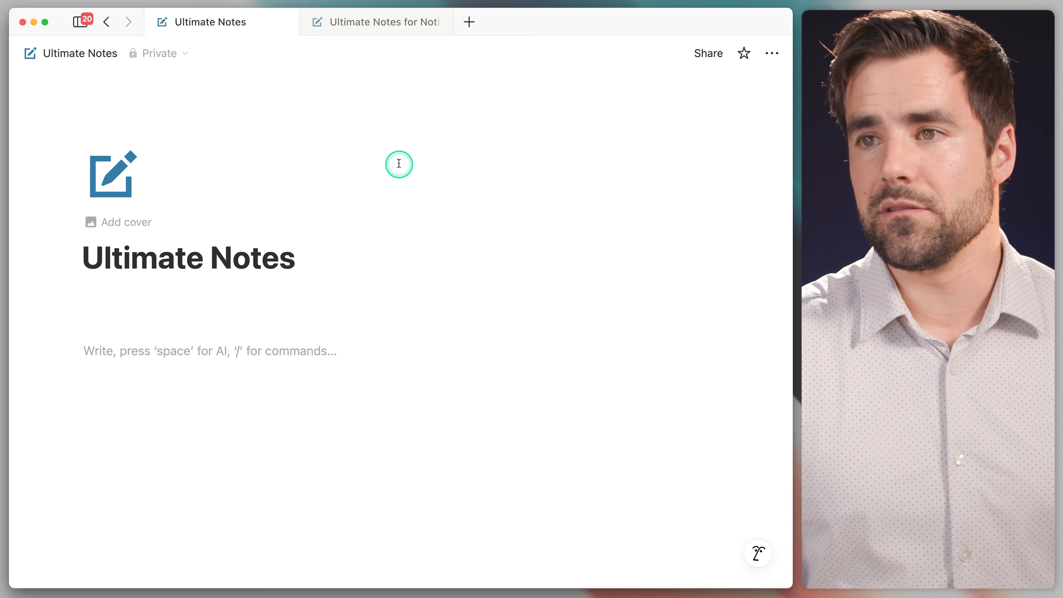
Look through the finished template's dashboard, from its notes and tags down to the Databases page link in the footer.
{"action": "left_click", "coordinate": [360, 23]}
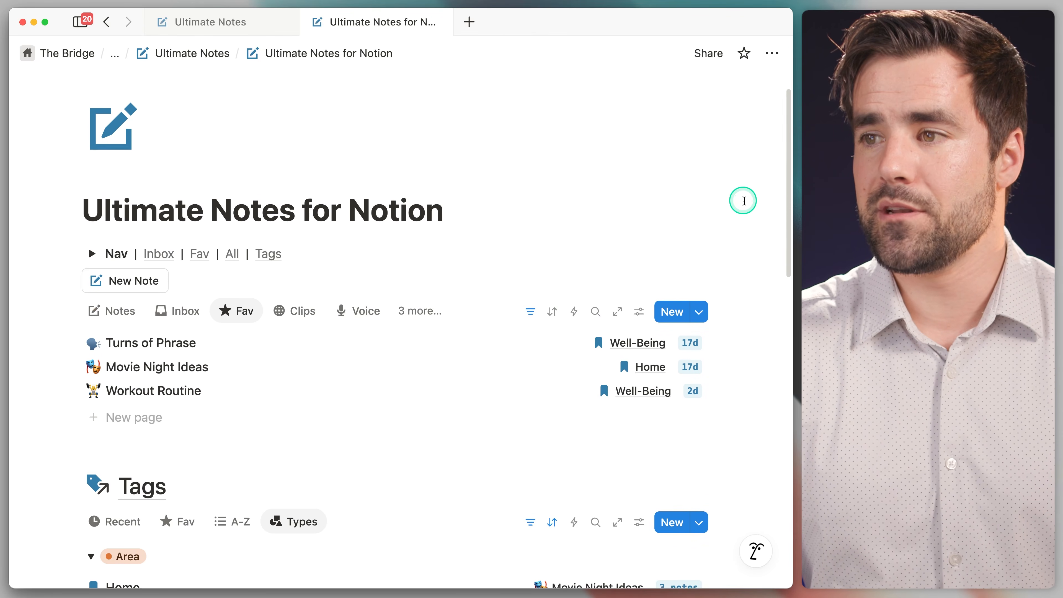
{"action": "scroll", "coordinate": [751, 201], "scroll_direction": "down", "scroll_amount": 2}
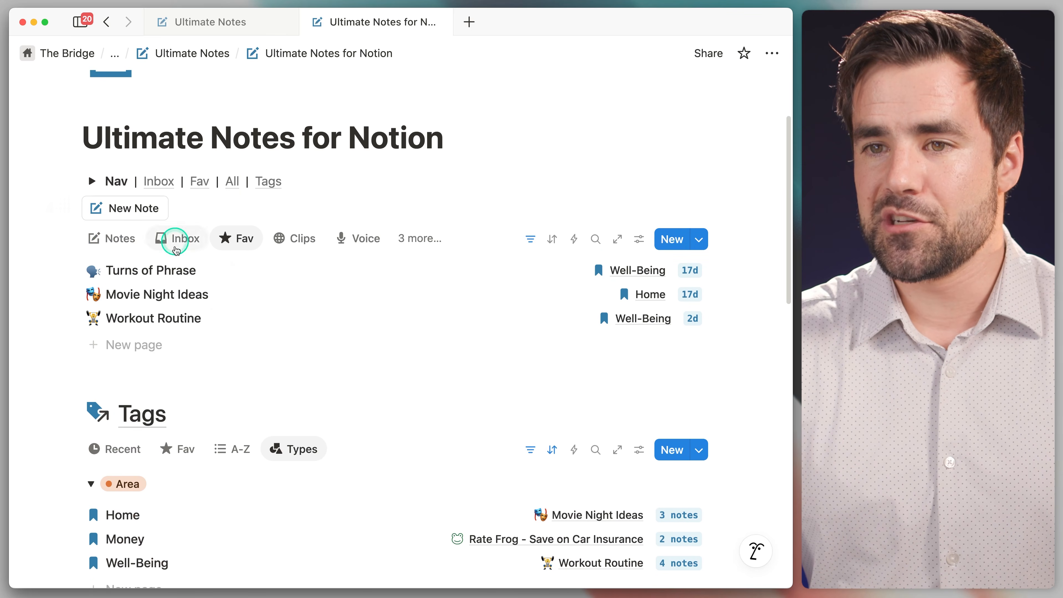
{"action": "scroll", "coordinate": [468, 343], "scroll_direction": "down", "scroll_amount": 5}
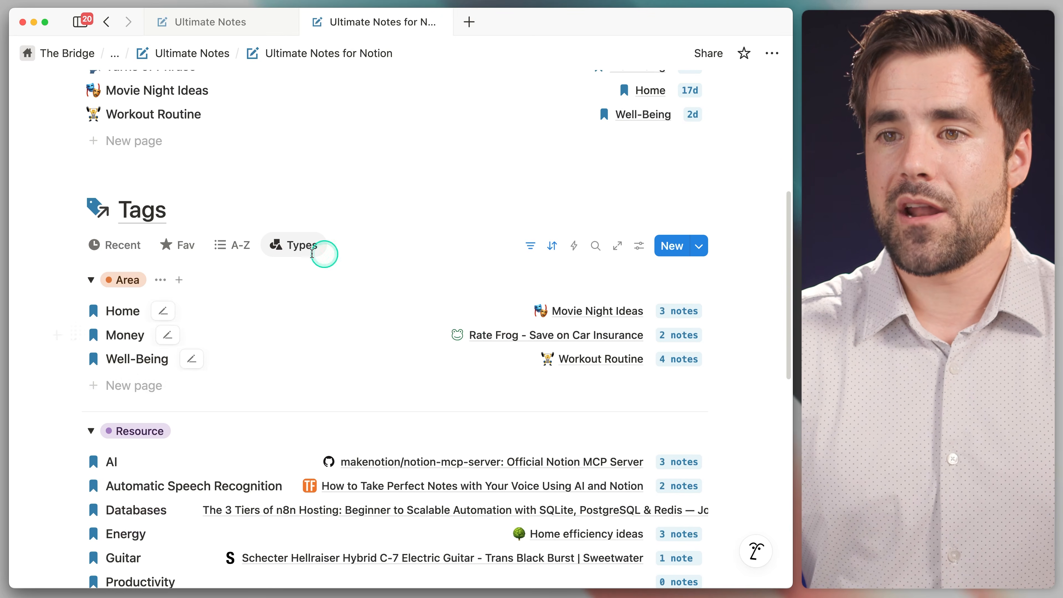
{"action": "scroll", "coordinate": [329, 383], "scroll_direction": "down", "scroll_amount": 5}
{"action": "scroll", "coordinate": [329, 382], "scroll_direction": "down", "scroll_amount": 6}
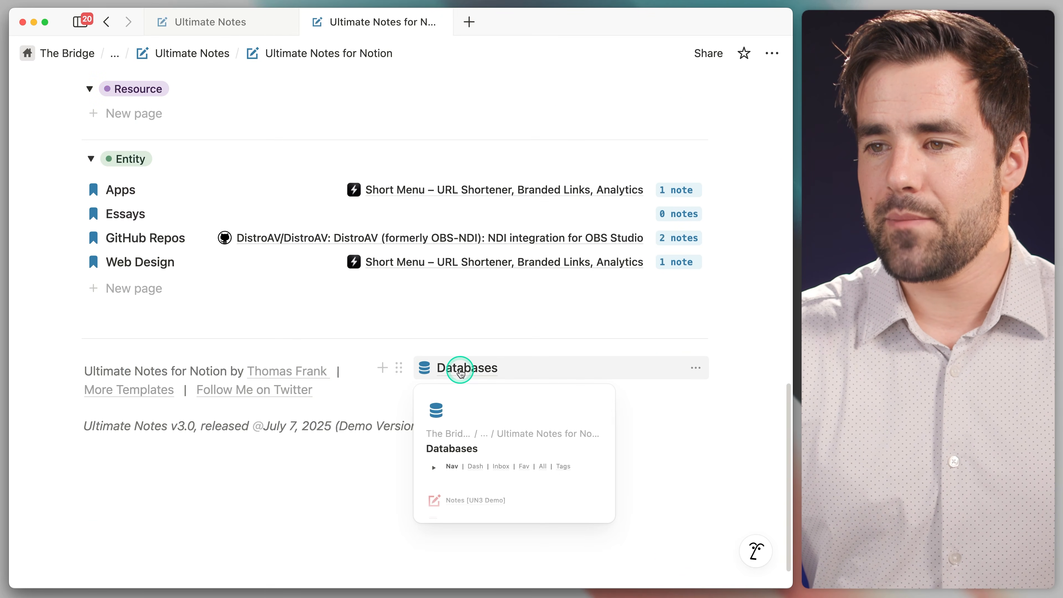
Check the template's Databases page, and insert a divider in the body of the Ultimate Notes page.
{"action": "left_click", "coordinate": [460, 372]}
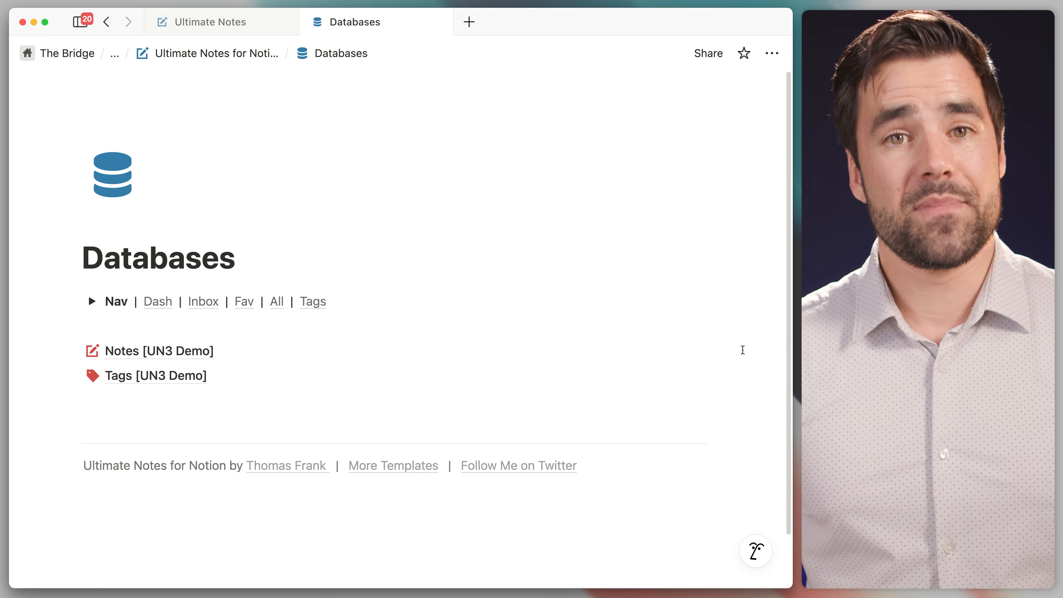
{"action": "left_click", "coordinate": [213, 34]}
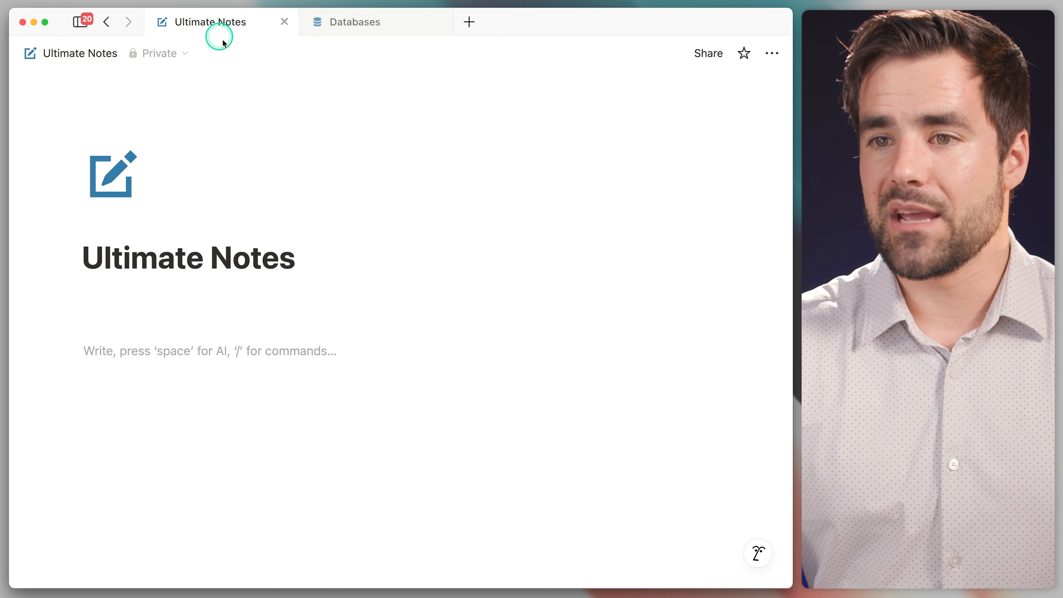
{"action": "type", "text": "---"}
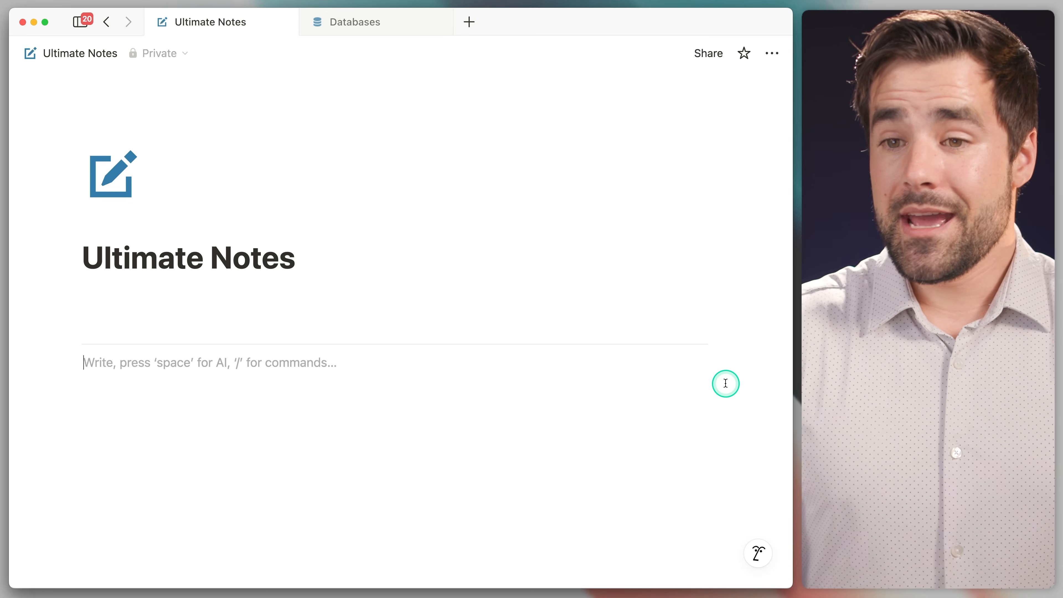
Create a subpage titled Databases below the divider on the Ultimate Notes page.
{"action": "type", "text": "/page"}
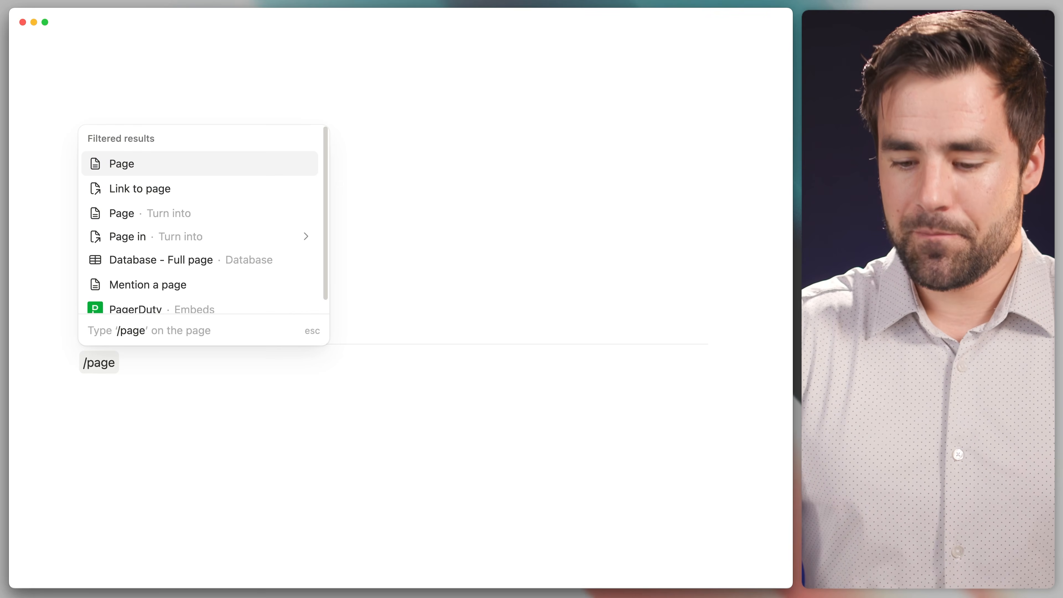
{"action": "key", "text": "Return"}
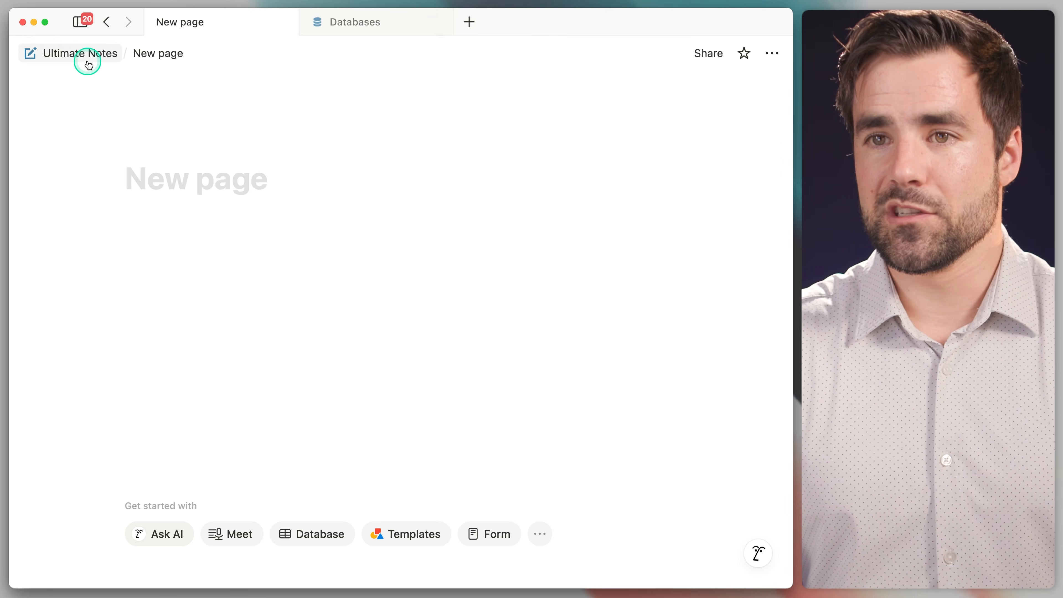
{"action": "type", "text": "Dat"}
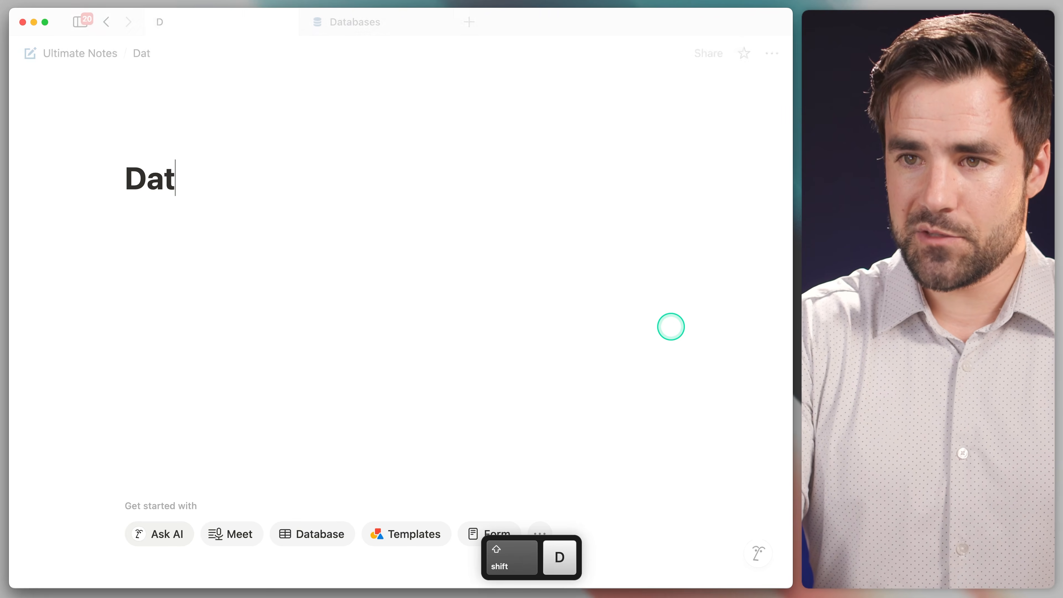
{"action": "type", "text": "abases"}
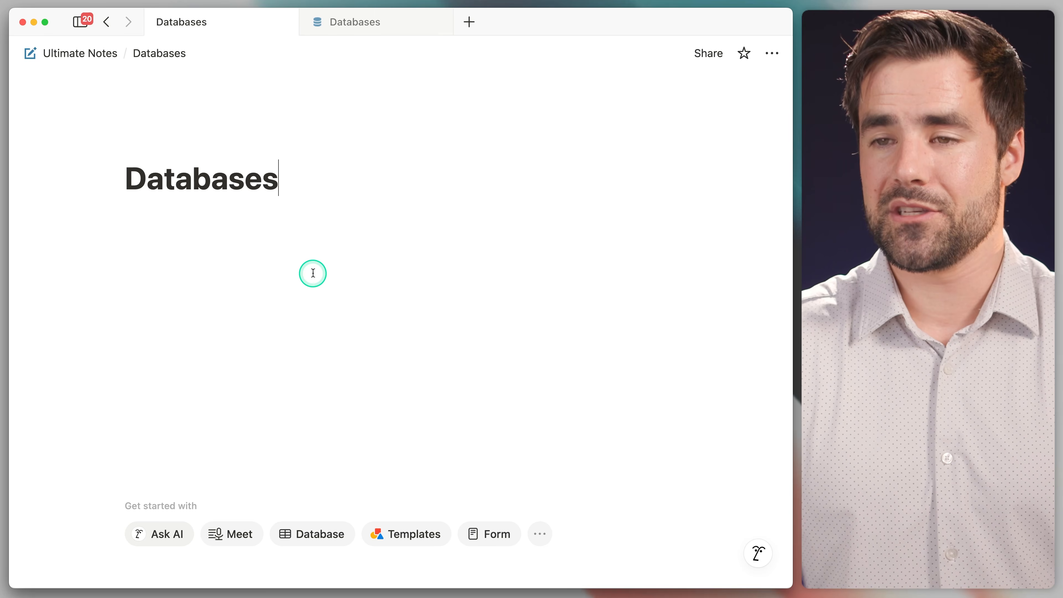
Review the finished template's Databases page and its dashboard, including the Notes view of the notes list.
{"action": "left_click", "coordinate": [372, 20]}
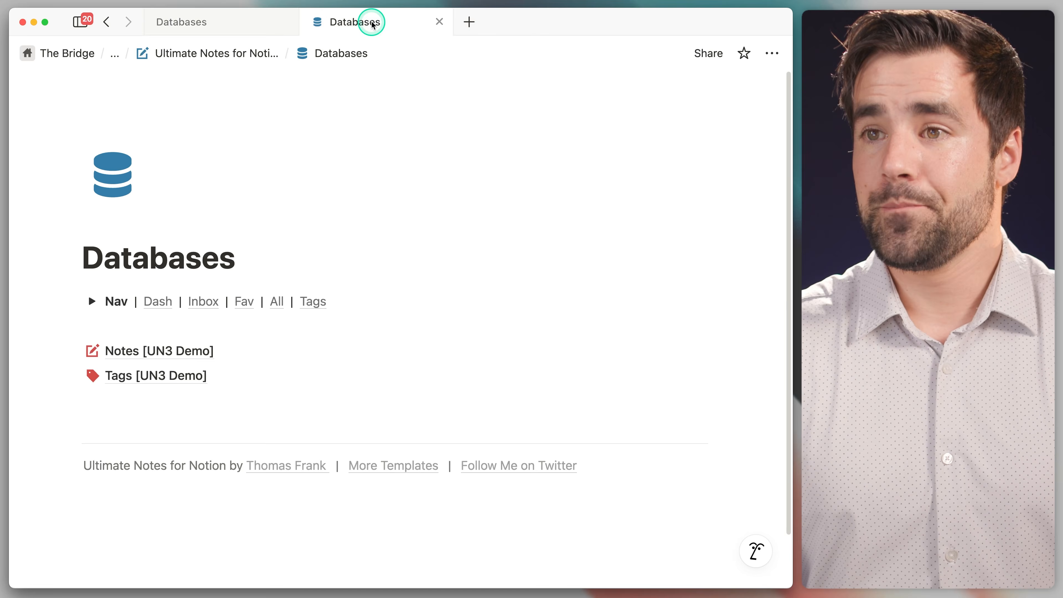
{"action": "left_click", "coordinate": [230, 58]}
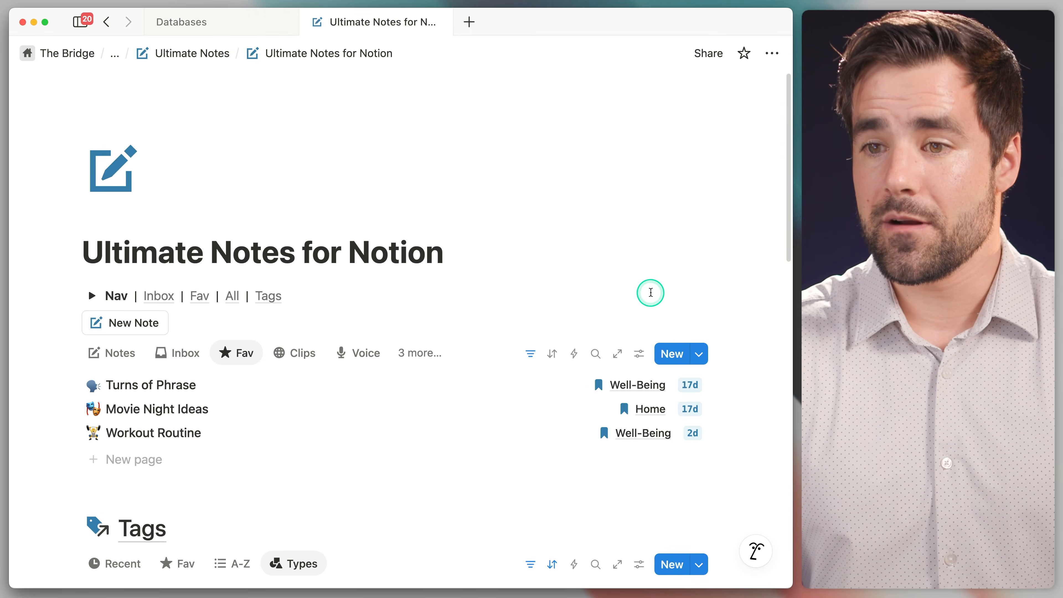
{"action": "scroll", "coordinate": [544, 268], "scroll_direction": "down", "scroll_amount": 3}
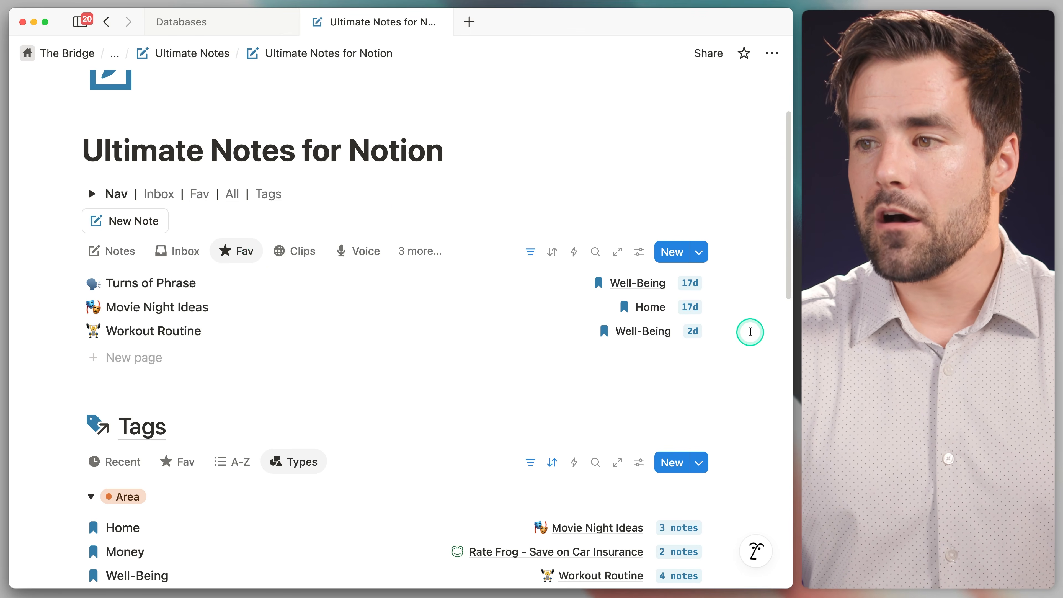
{"action": "scroll", "coordinate": [753, 330], "scroll_direction": "down", "scroll_amount": 1}
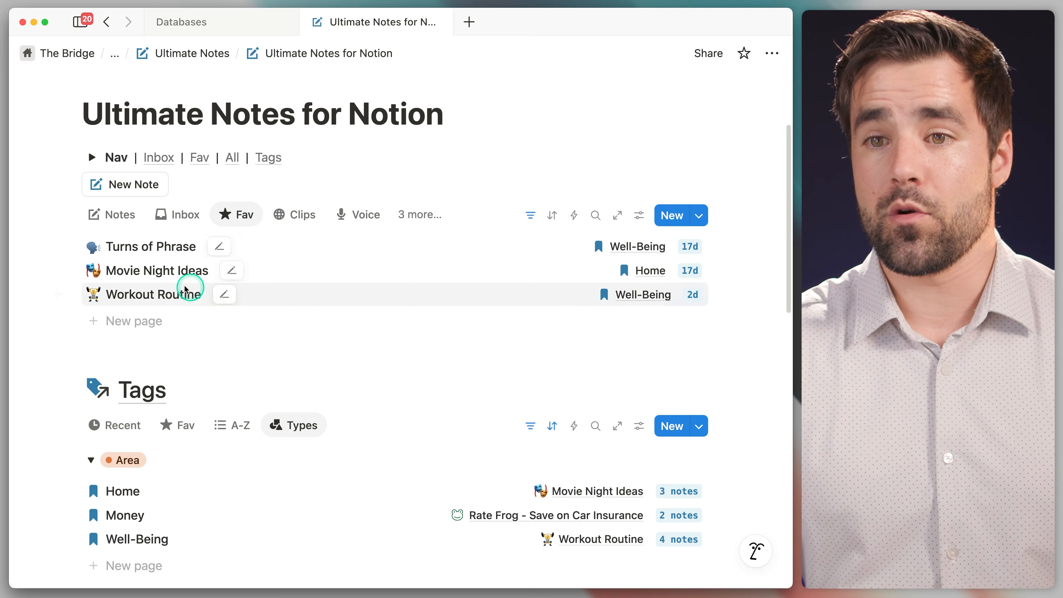
{"action": "left_click", "coordinate": [125, 228]}
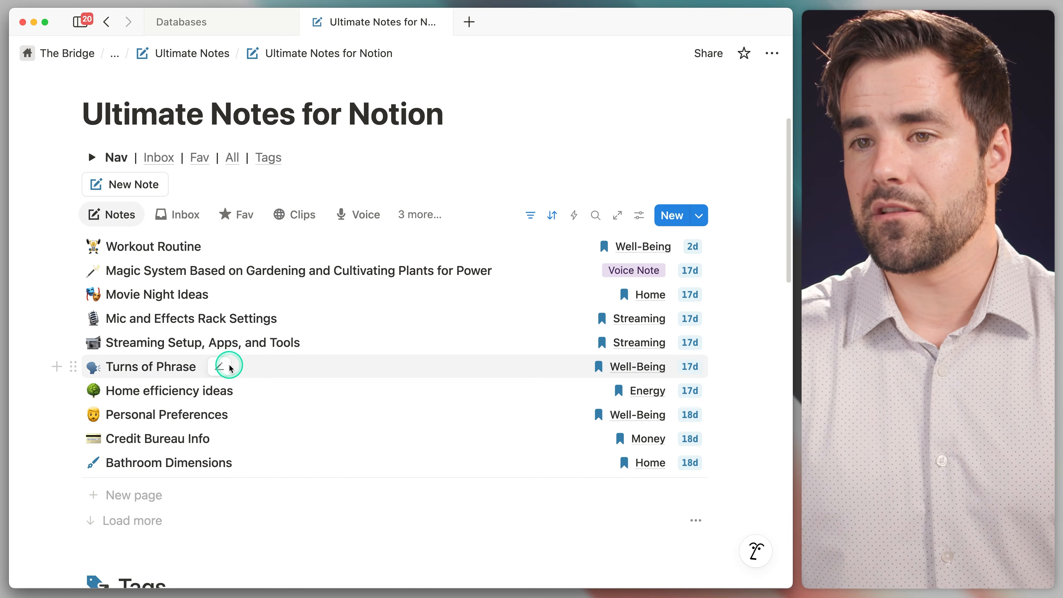
Give the new Databases page the blue stacked database icon, searching the icons for "stacked".
{"action": "left_click", "coordinate": [159, 23]}
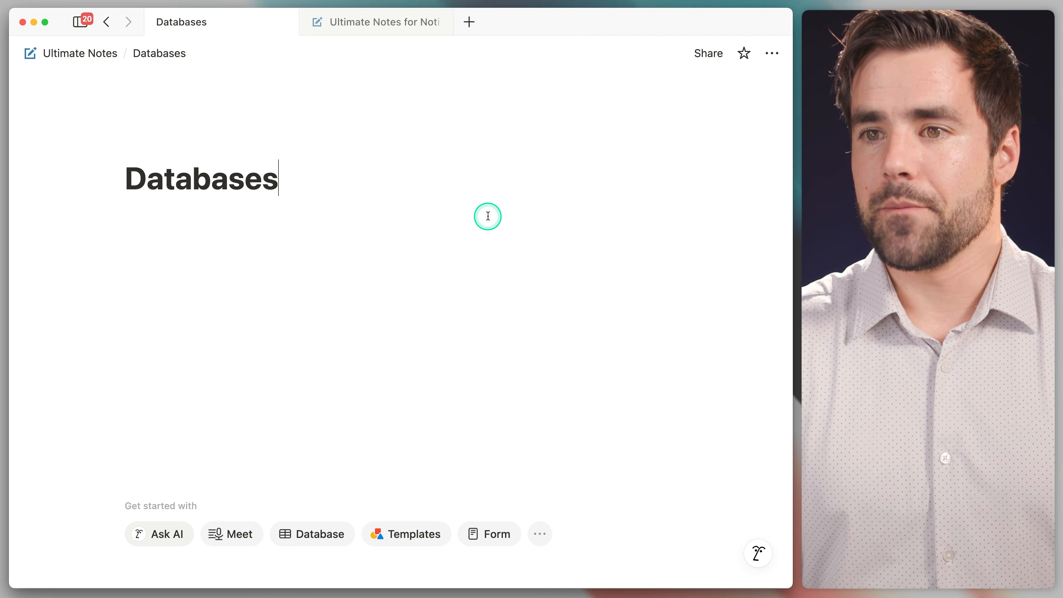
{"action": "left_click", "coordinate": [161, 145]}
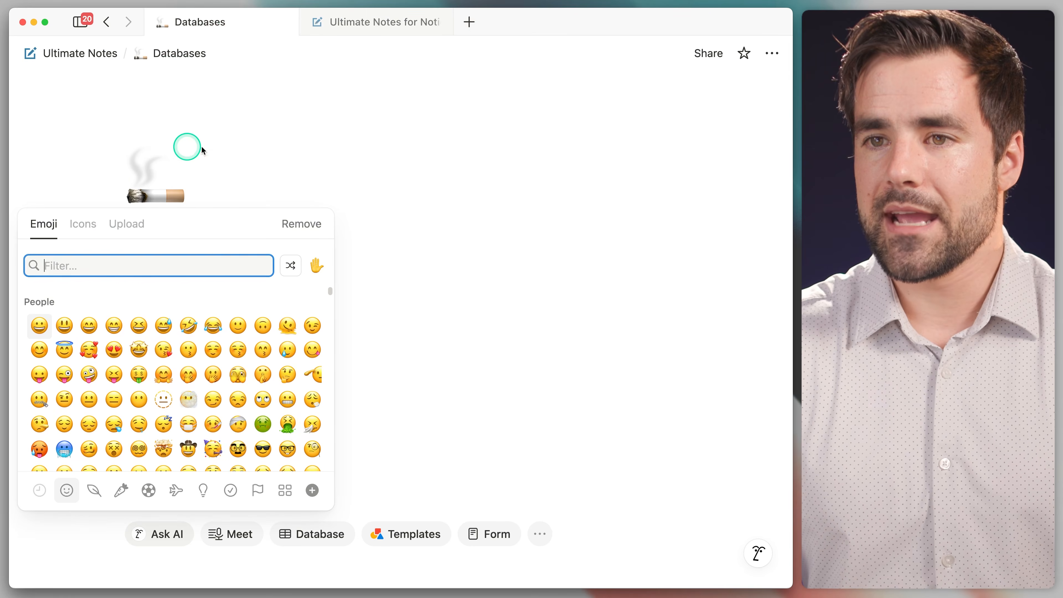
{"action": "left_click", "coordinate": [90, 232]}
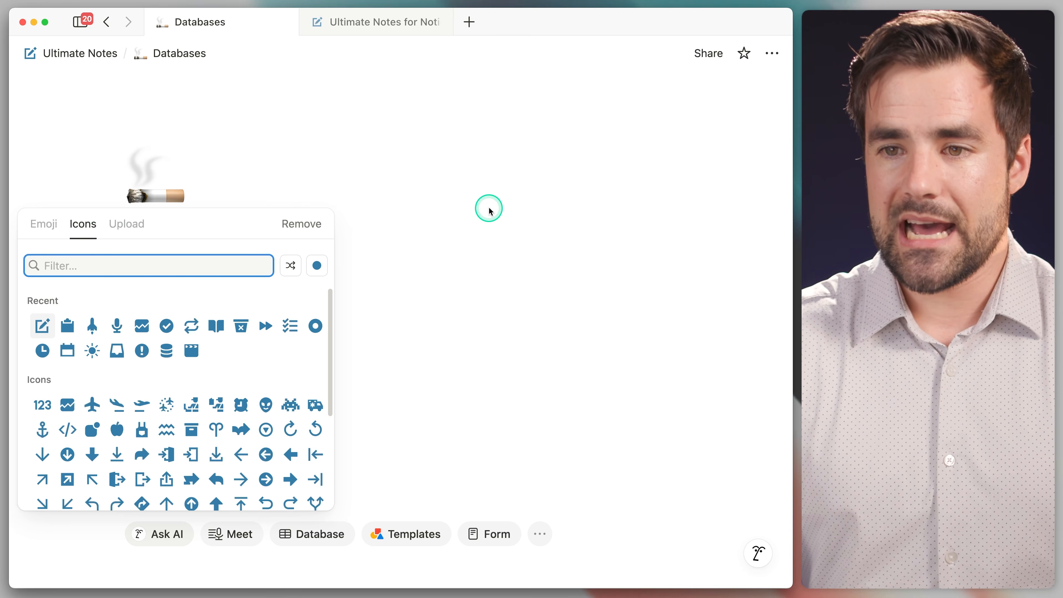
{"action": "type", "text": "stacked"}
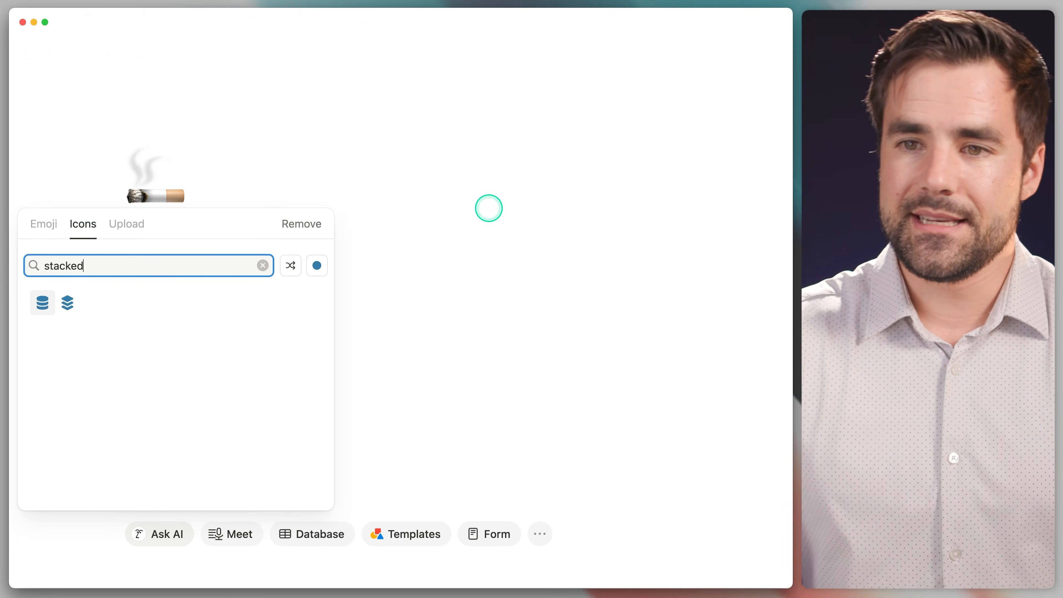
{"action": "left_click", "coordinate": [42, 302]}
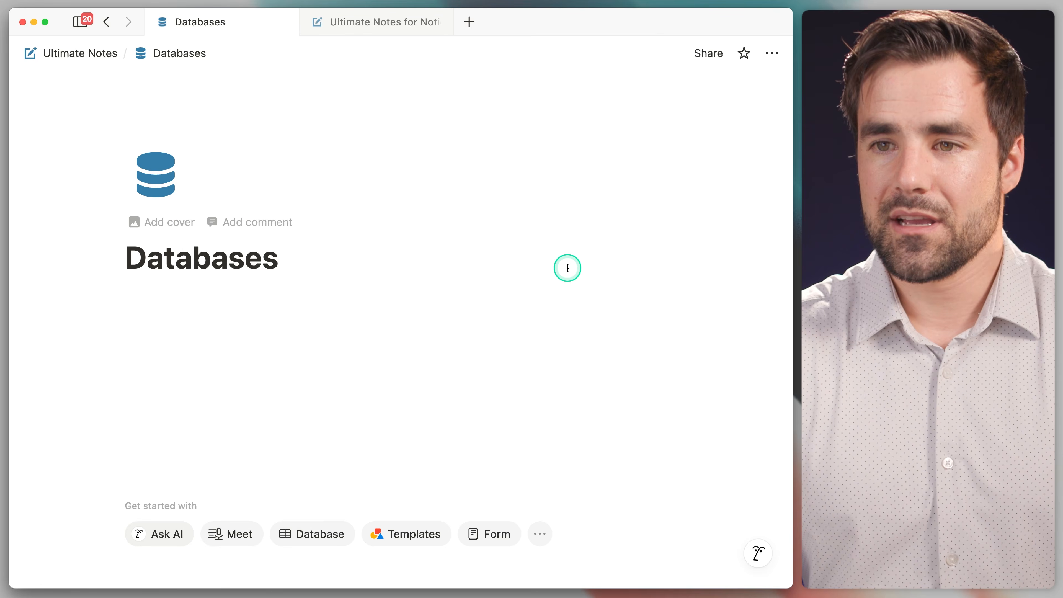
Set the new Databases page to full width and turn its backlinks off.
{"action": "left_click", "coordinate": [771, 53]}
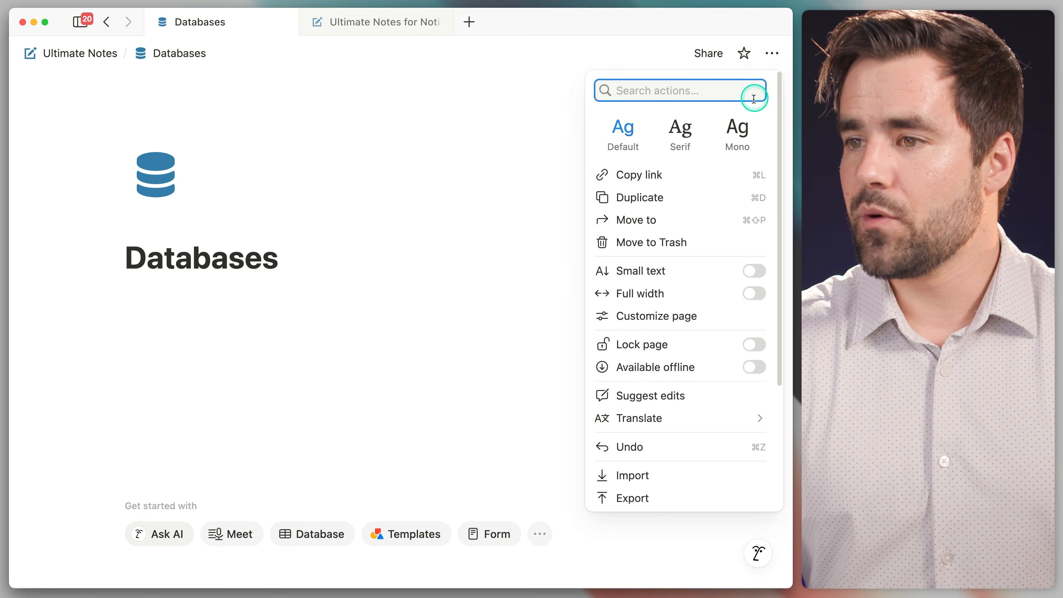
{"action": "left_click", "coordinate": [754, 293]}
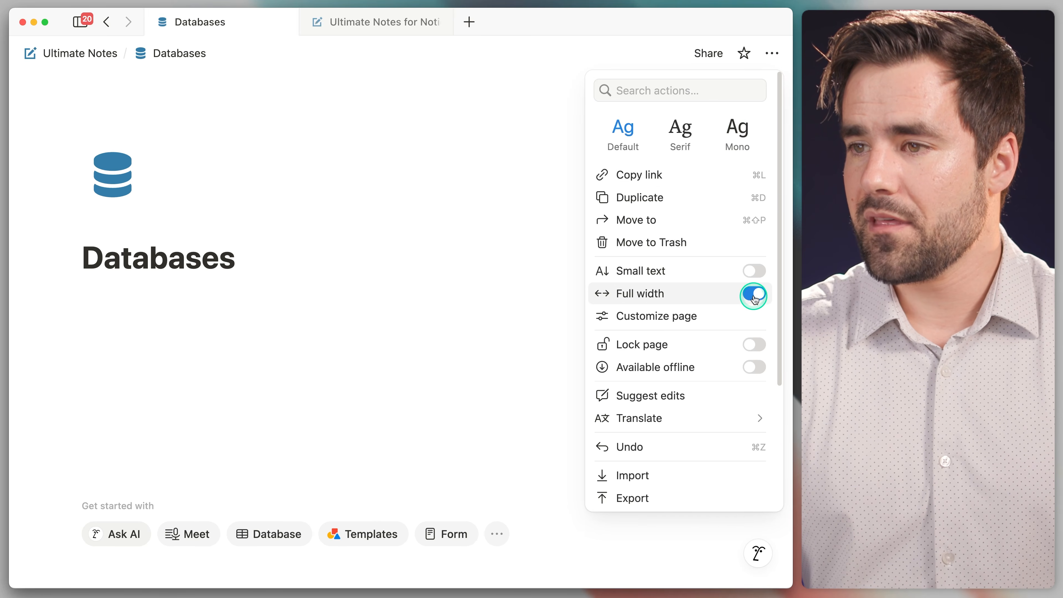
{"action": "left_click", "coordinate": [714, 319]}
{"action": "left_click", "coordinate": [720, 86]}
{"action": "left_click", "coordinate": [671, 145]}
Turn off page discussions and set inline comments to Minimal for the Databases page.
{"action": "left_click", "coordinate": [759, 99]}
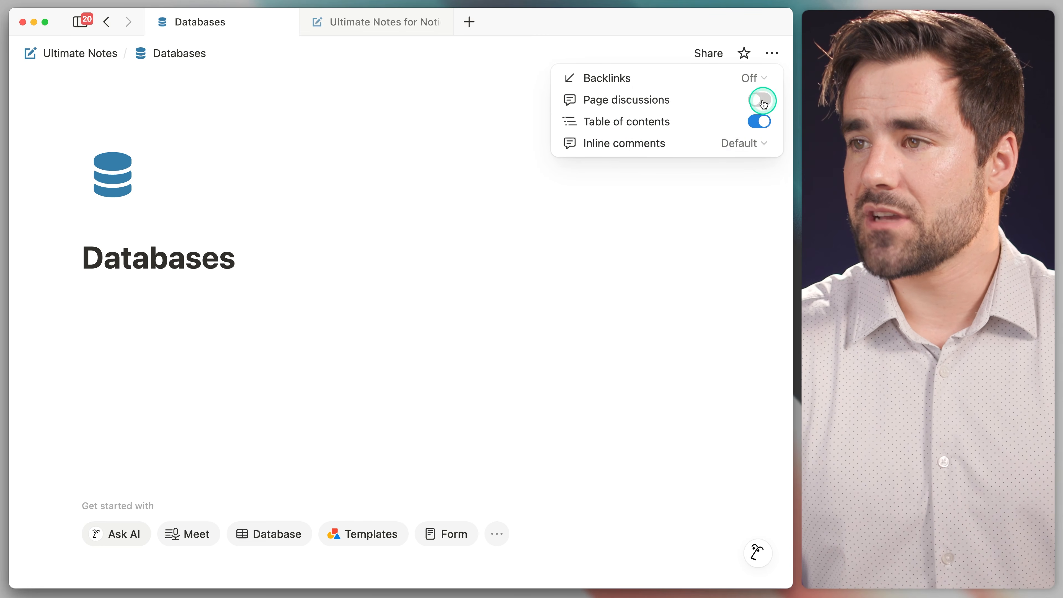
{"action": "left_click", "coordinate": [719, 153]}
{"action": "left_click", "coordinate": [674, 188]}
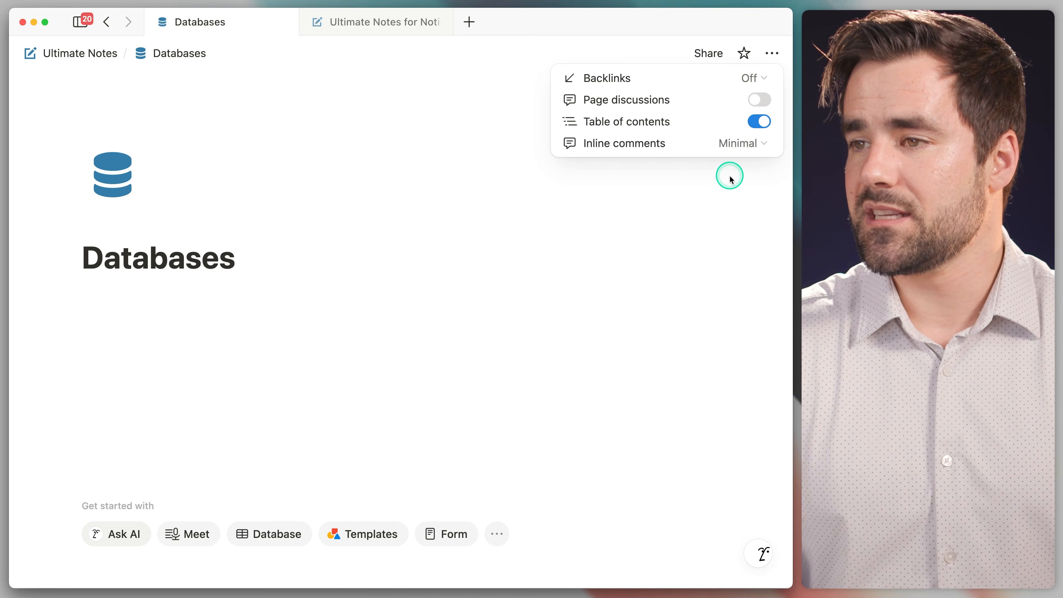
Insert a new empty inline database in the Databases page and name it Notes.
{"action": "left_click", "coordinate": [214, 295]}
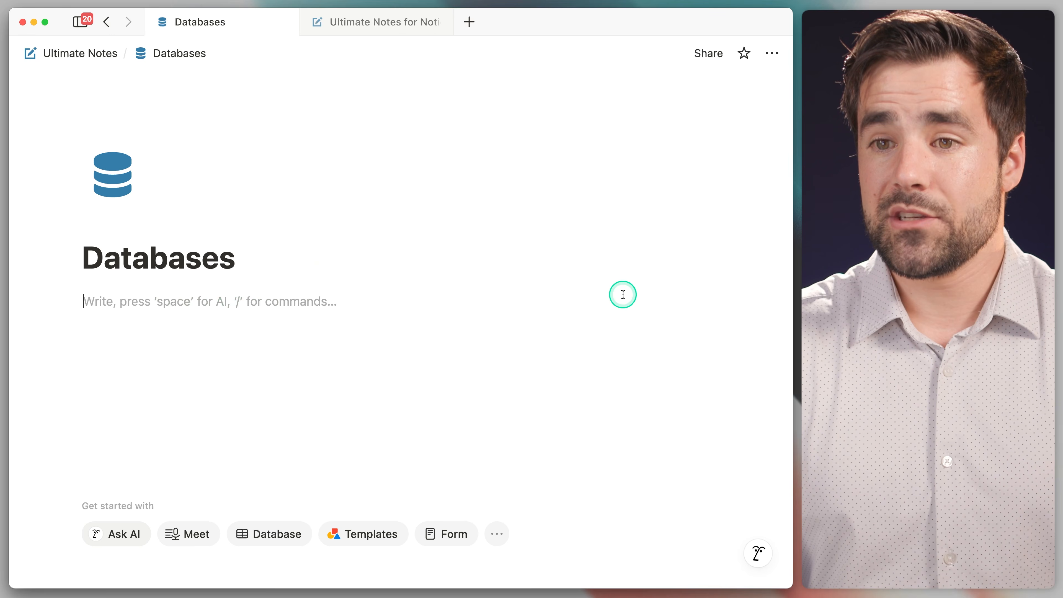
{"action": "type", "text": "/"}
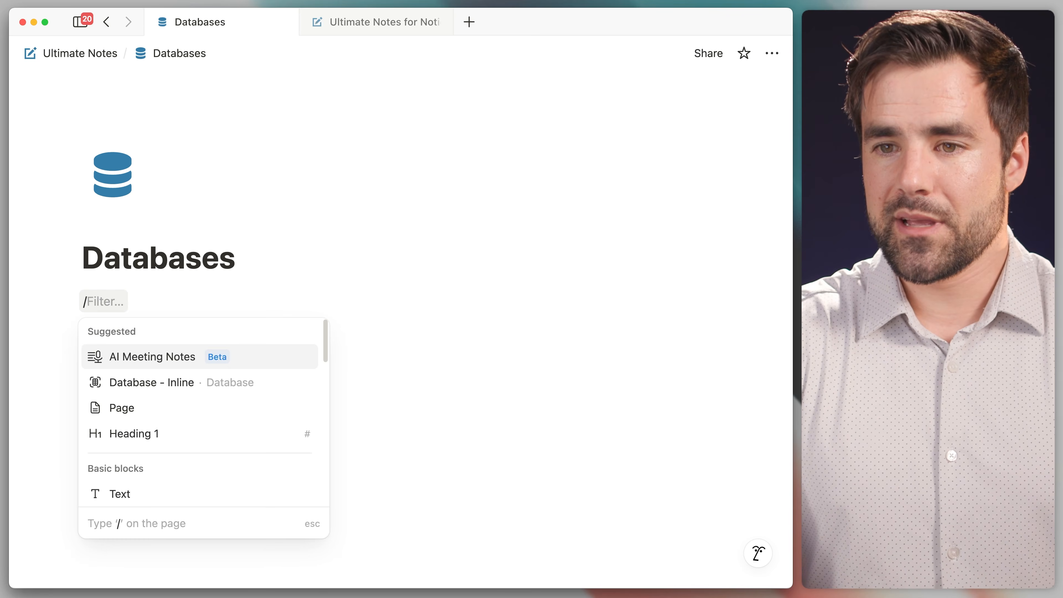
{"action": "type", "text": "data"}
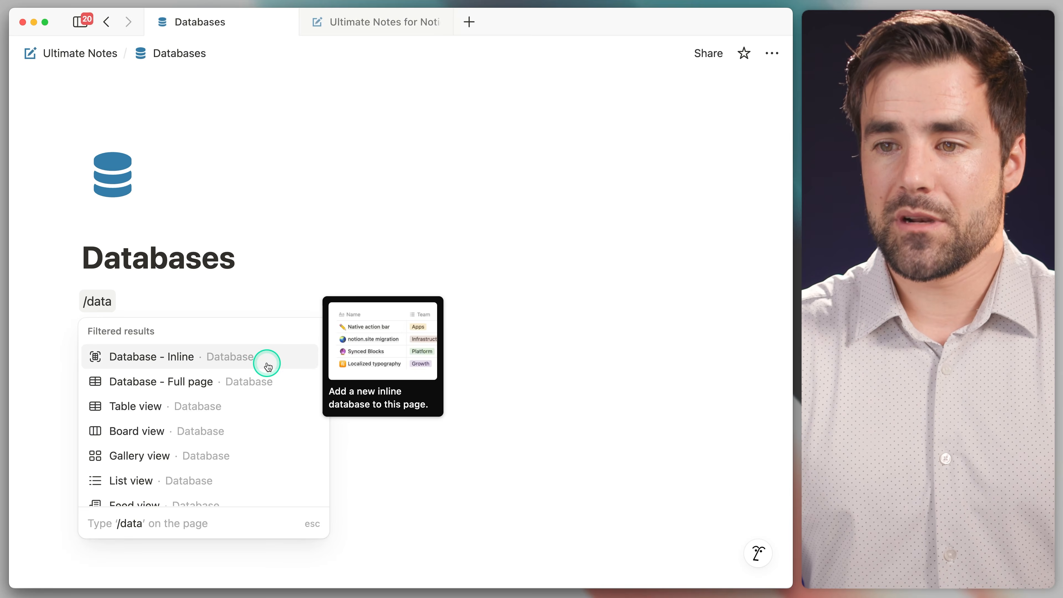
{"action": "left_click", "coordinate": [266, 360]}
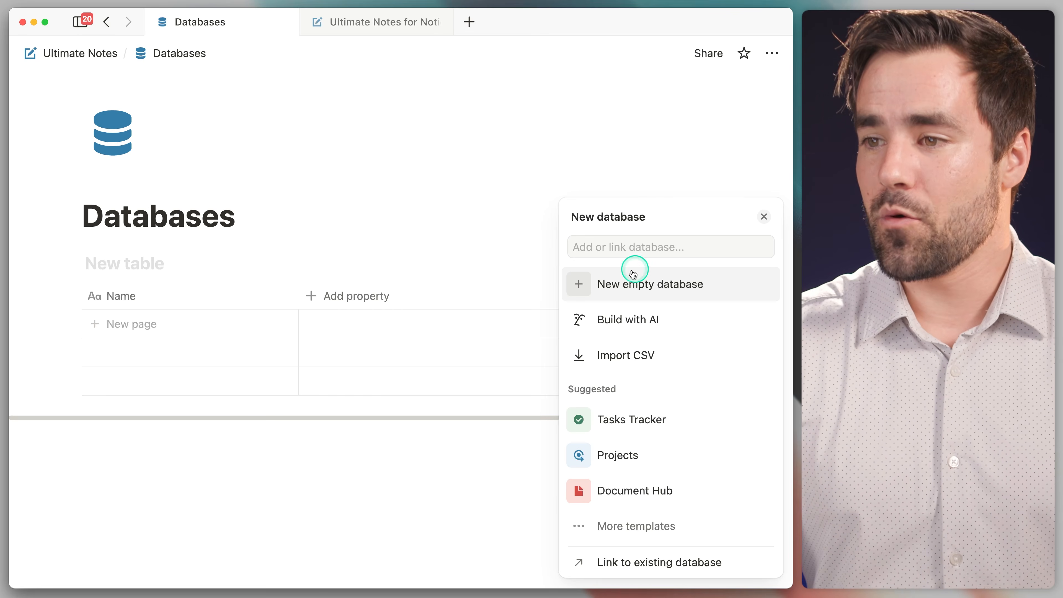
{"action": "left_click", "coordinate": [702, 284]}
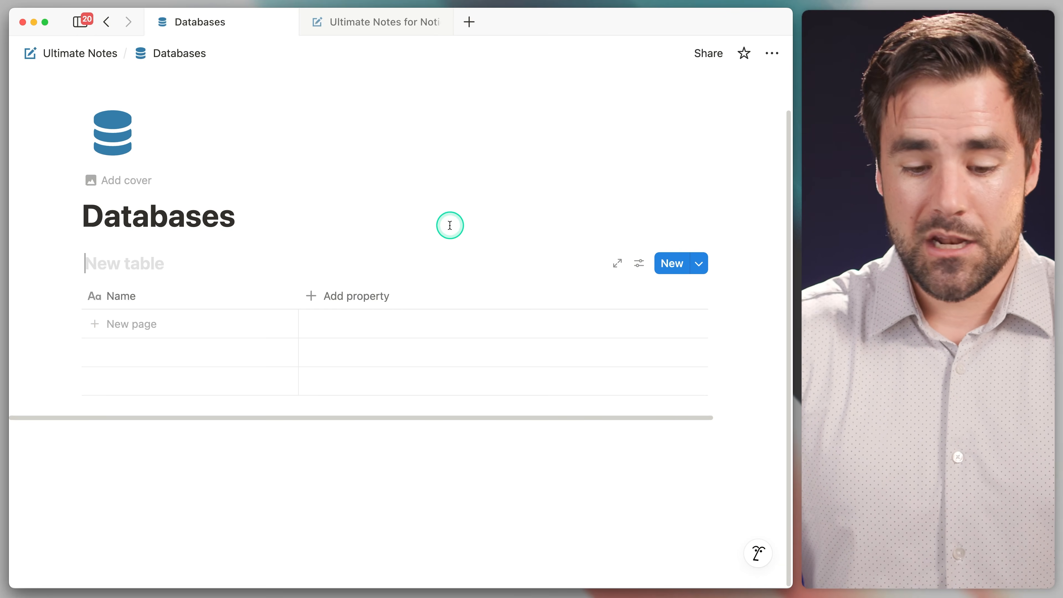
{"action": "type", "text": "Notes"}
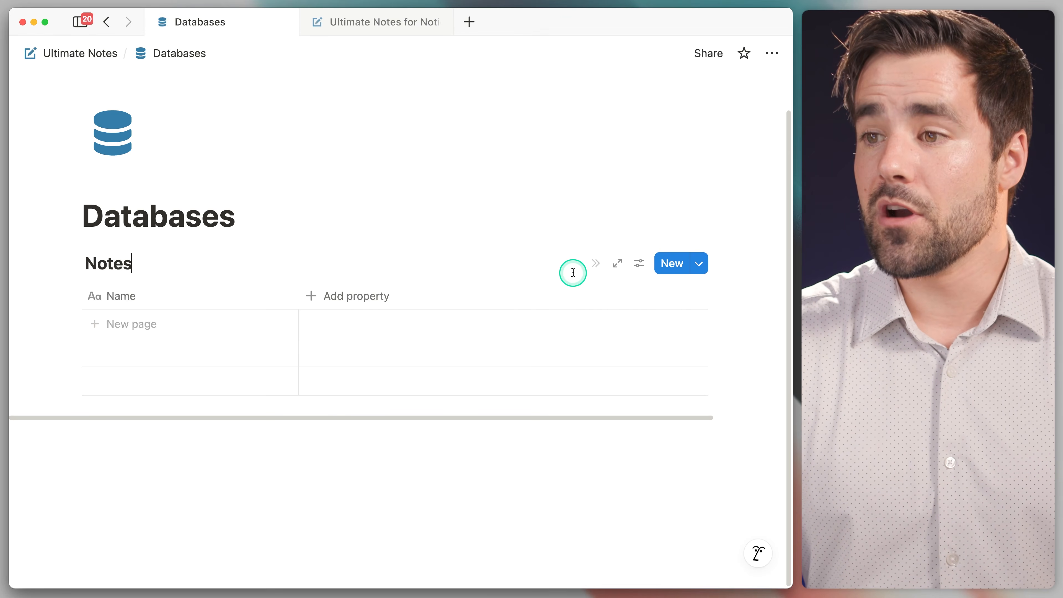
Open the Notes database as a full page and give it the red pencil-and-square edit icon.
{"action": "left_click", "coordinate": [618, 264]}
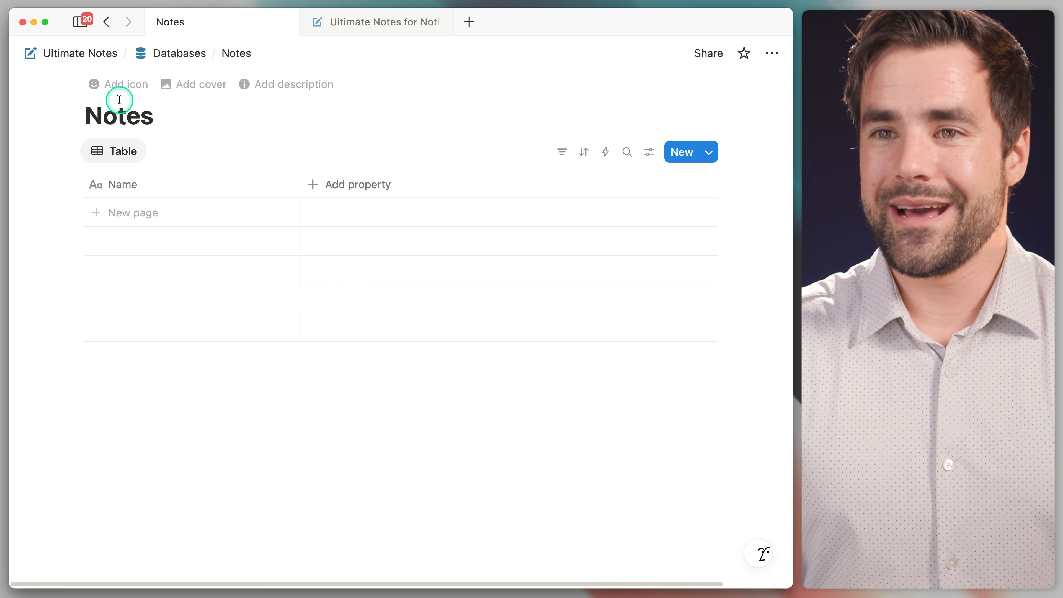
{"action": "left_click", "coordinate": [119, 89]}
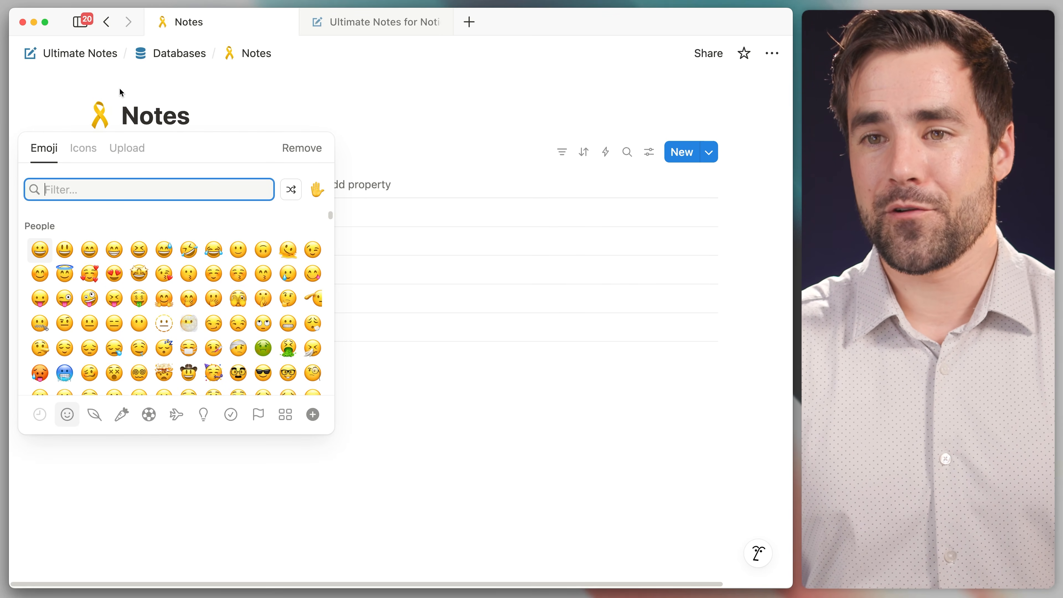
{"action": "left_click", "coordinate": [80, 152]}
{"action": "left_click", "coordinate": [316, 191]}
{"action": "left_click", "coordinate": [407, 239]}
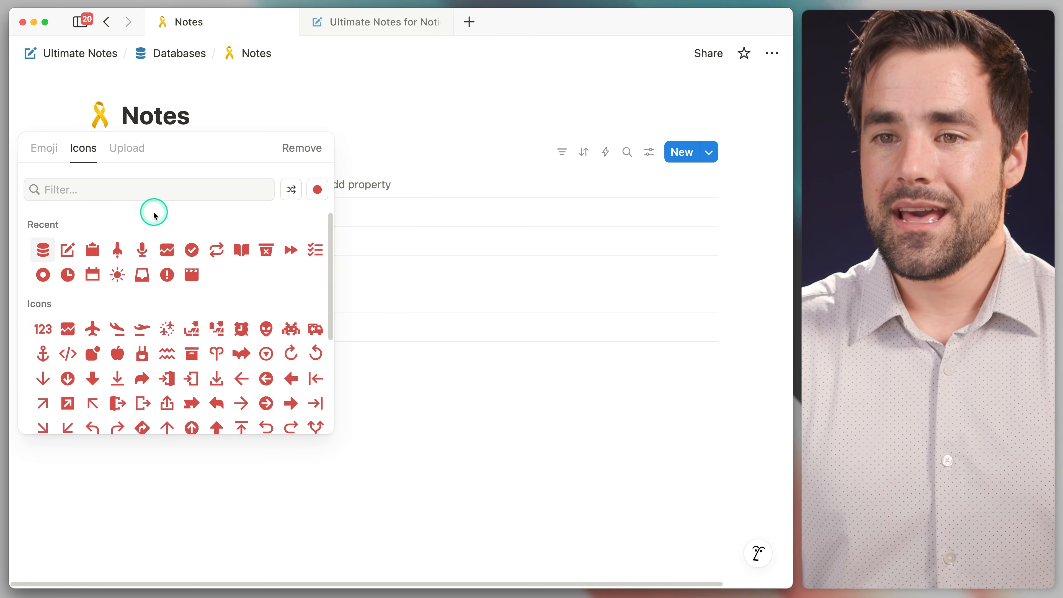
{"action": "left_click", "coordinate": [67, 252]}
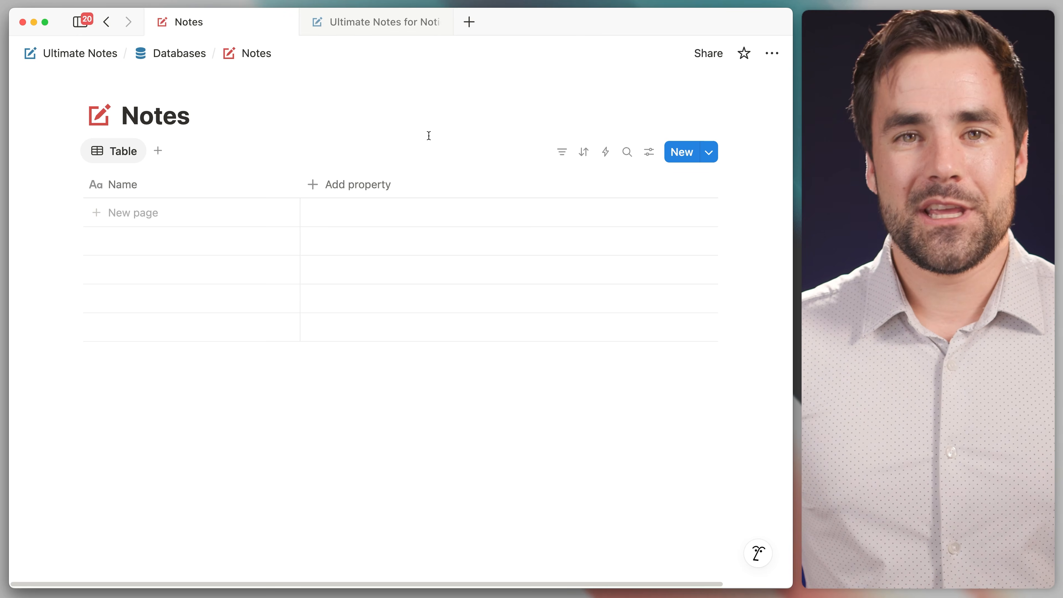
Go back to the Databases page to view the inline Notes database, and reopen Notes as a full page.
{"action": "left_click", "coordinate": [427, 150]}
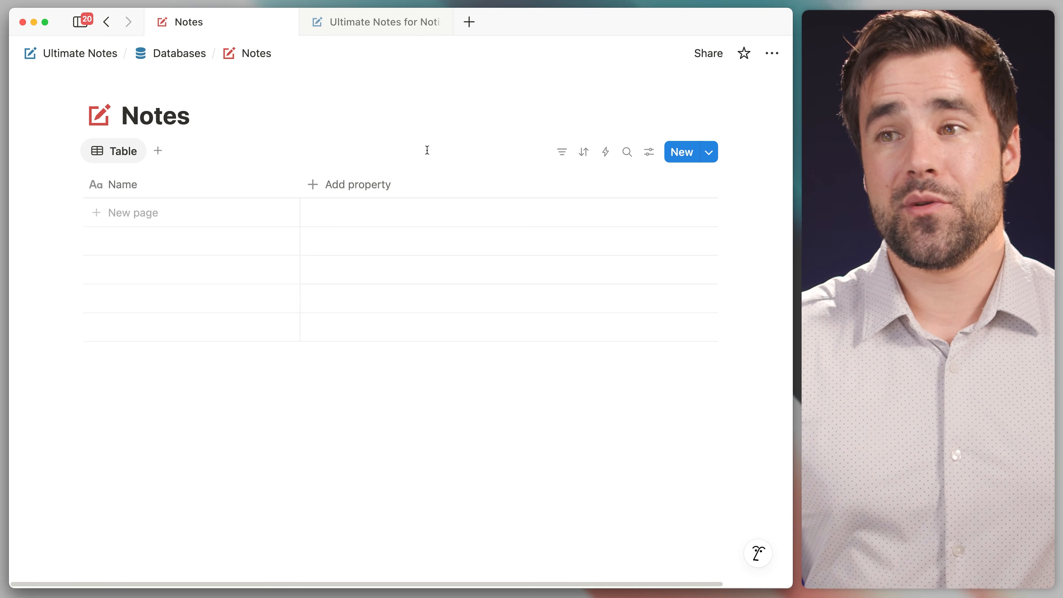
{"action": "left_click", "coordinate": [180, 52]}
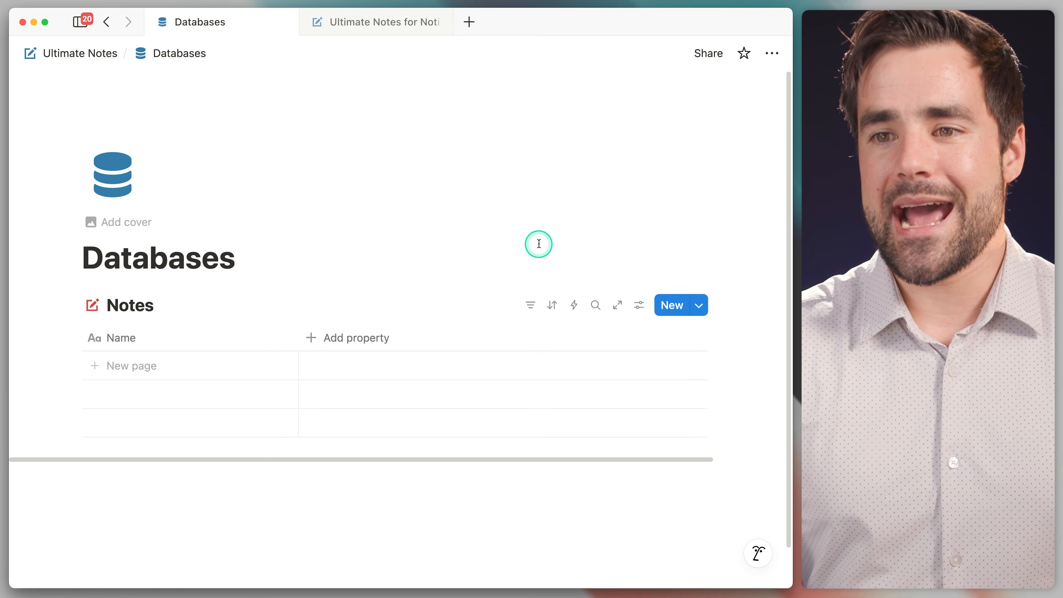
{"action": "scroll", "coordinate": [538, 243], "scroll_direction": "down", "scroll_amount": 2}
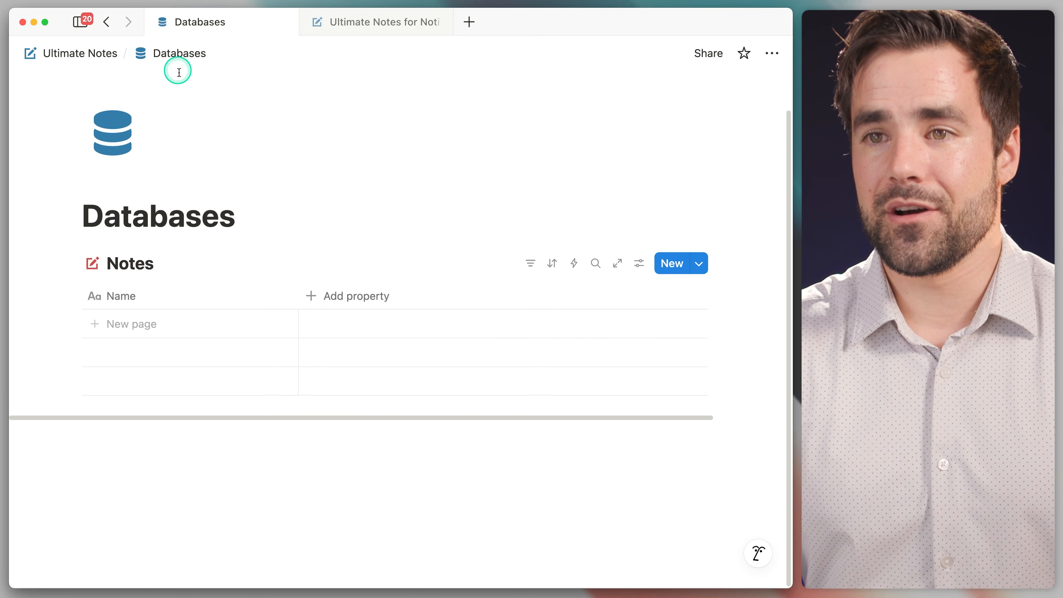
{"action": "left_click", "coordinate": [617, 264]}
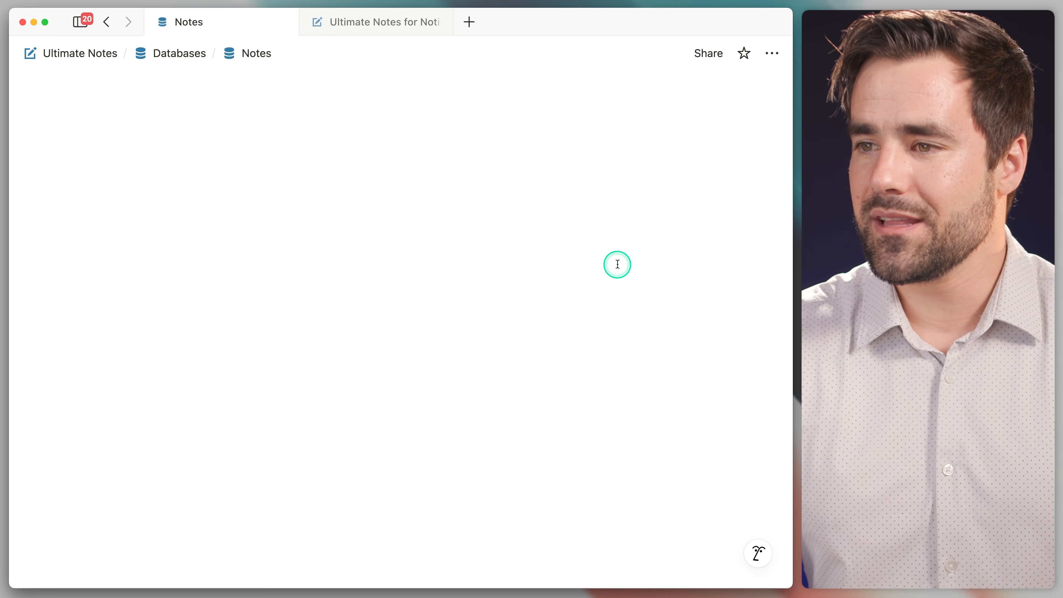
Return to the Databases page, insert a new empty inline database below the Notes database, and name it Tags.
{"action": "left_click", "coordinate": [188, 58]}
{"action": "left_click", "coordinate": [171, 453]}
{"action": "scroll", "coordinate": [445, 417], "scroll_direction": "down", "scroll_amount": 2}
{"action": "type", "text": "/data"}
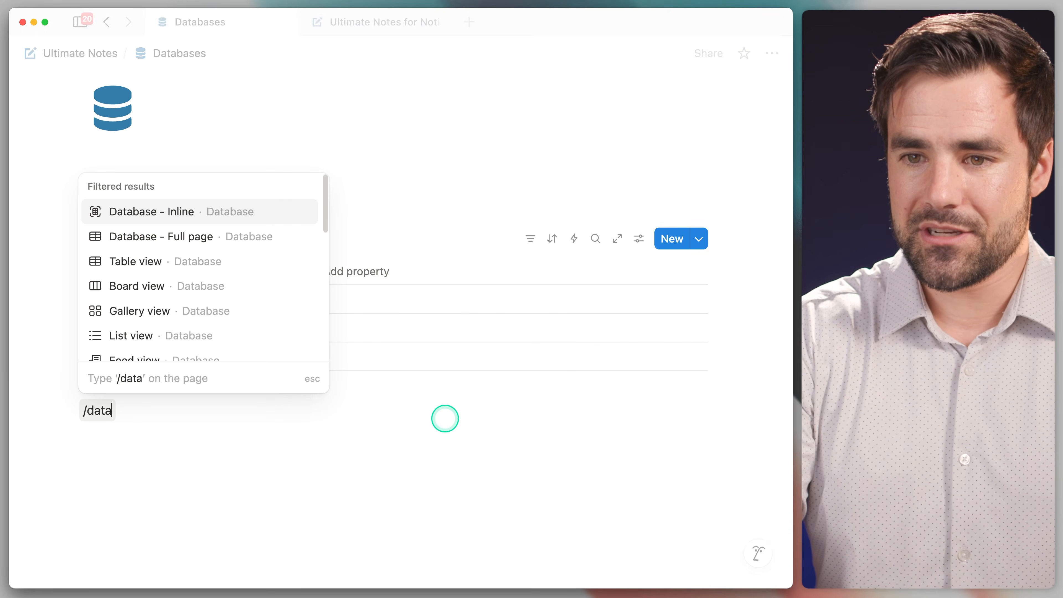
{"action": "key", "text": "Return"}
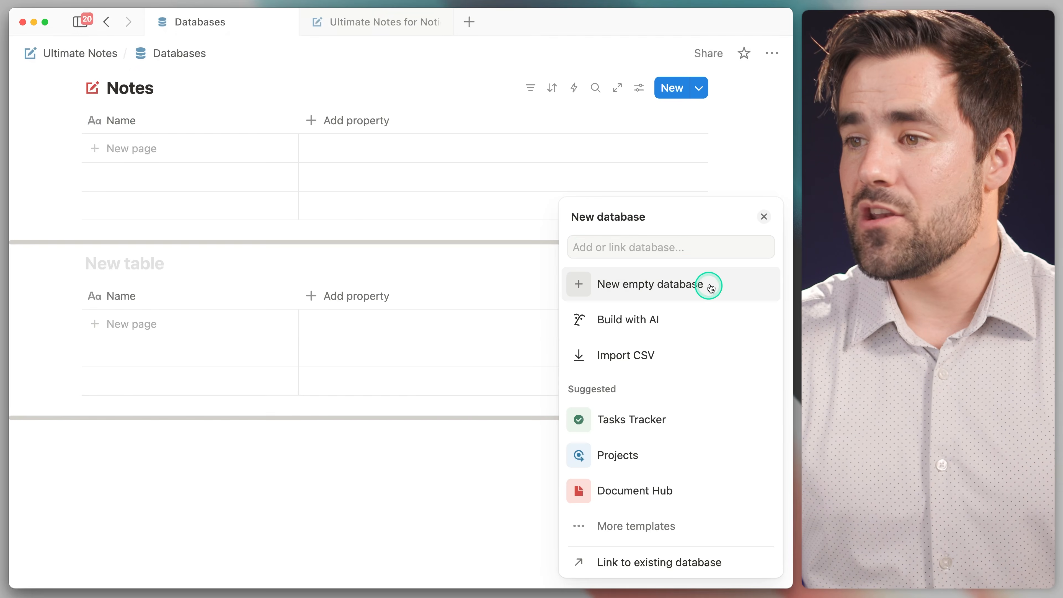
{"action": "left_click", "coordinate": [716, 283]}
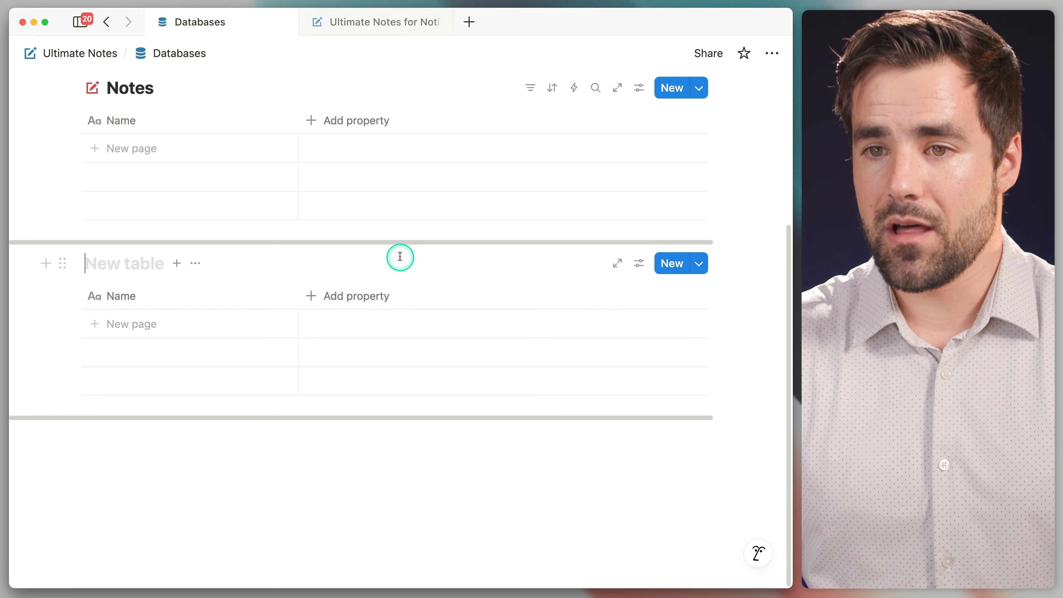
{"action": "type", "text": "Tags"}
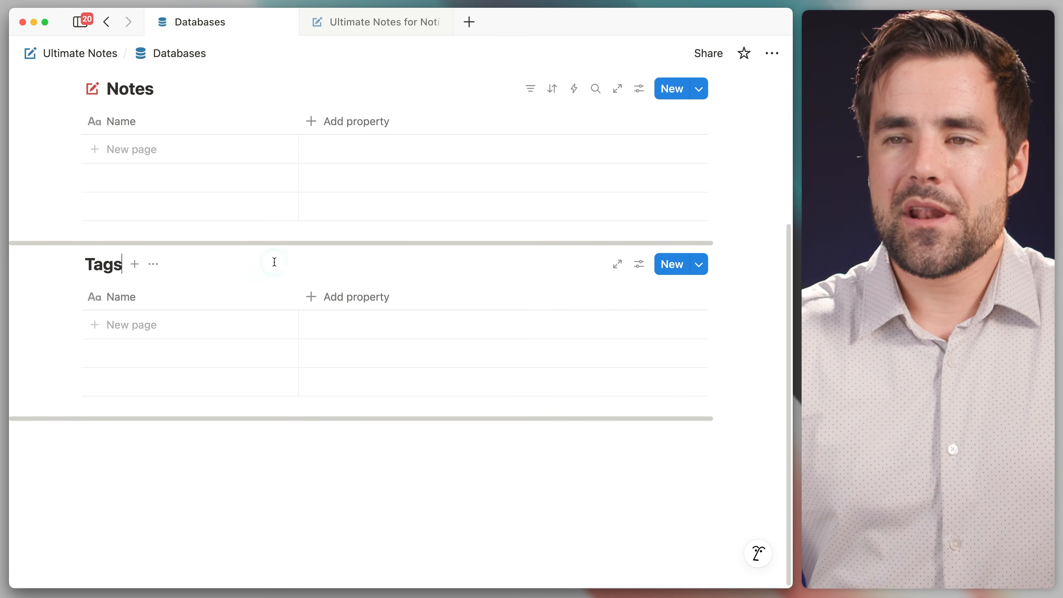
Rename the two inline databases on the Databases page to Notes [Scratch] and Tags [Scratch].
{"action": "scroll", "coordinate": [274, 263], "scroll_direction": "up", "scroll_amount": 3}
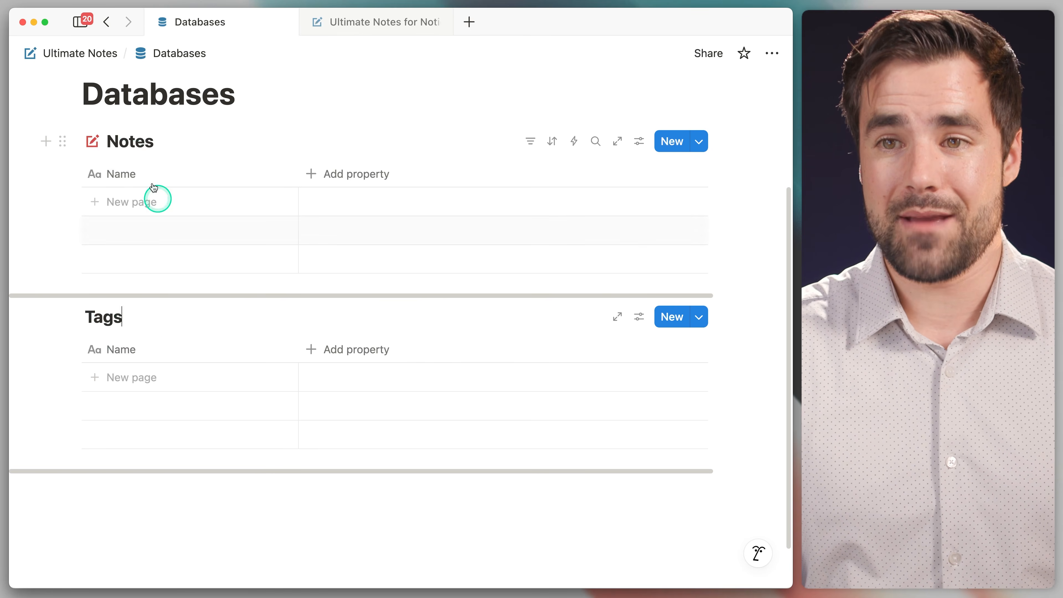
{"action": "left_click", "coordinate": [152, 141]}
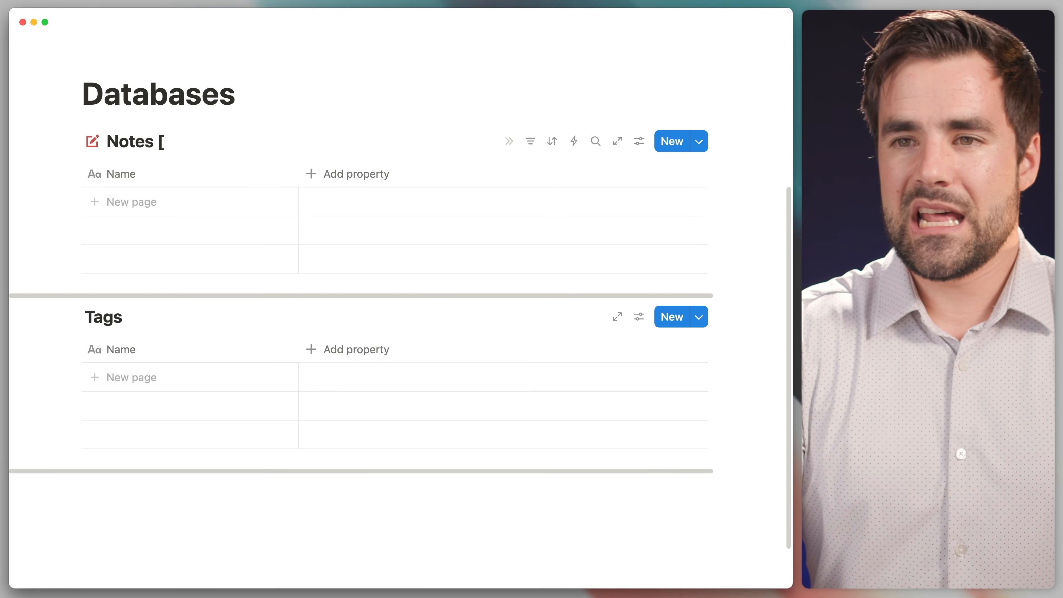
{"action": "type", "text": "[Scratch"}
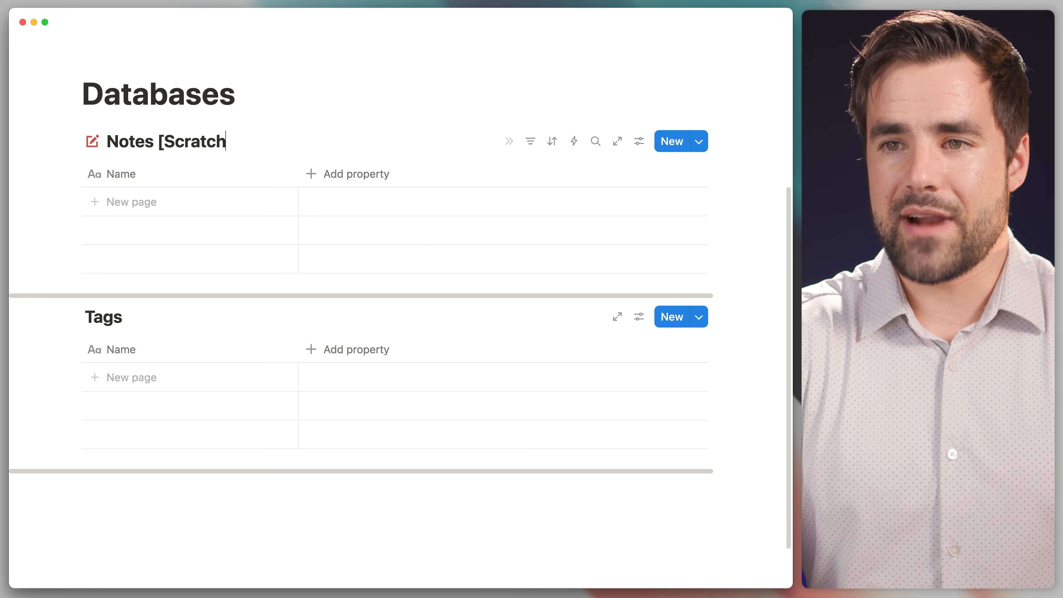
{"action": "type", "text": "]"}
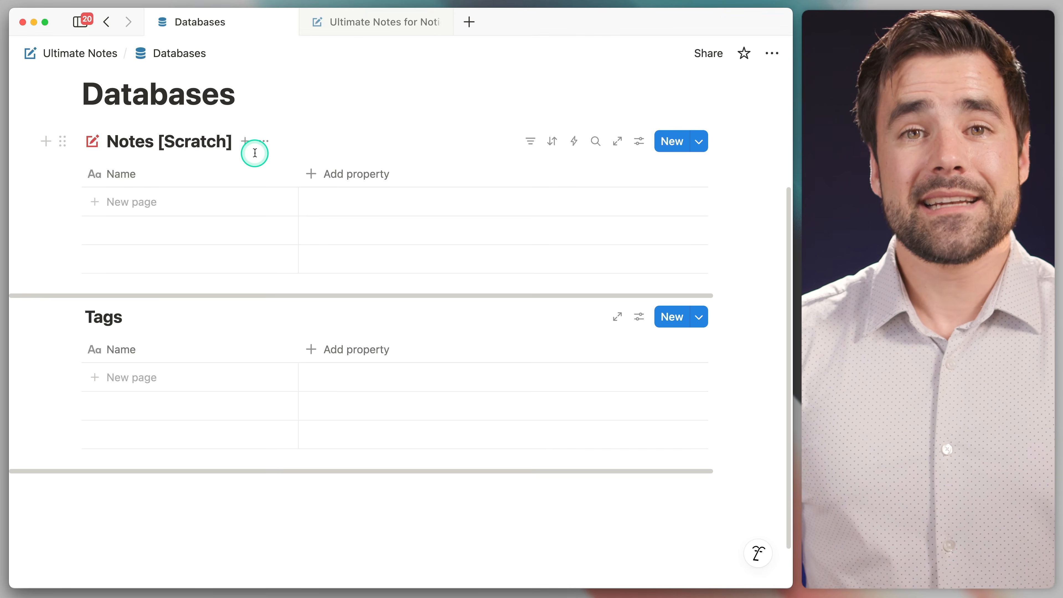
{"action": "left_click", "coordinate": [255, 152]}
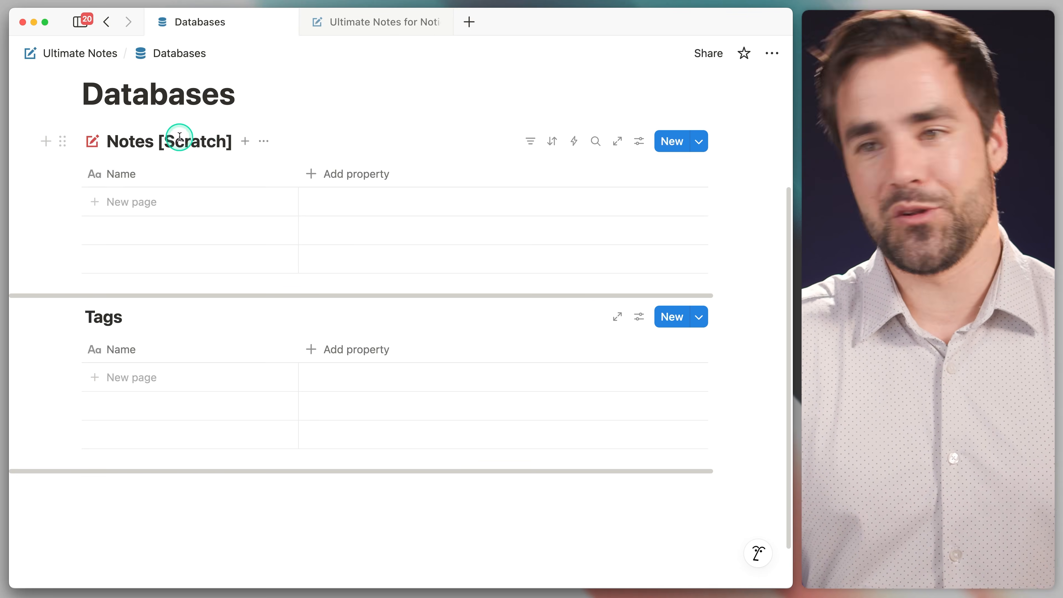
{"action": "left_click", "coordinate": [128, 317]}
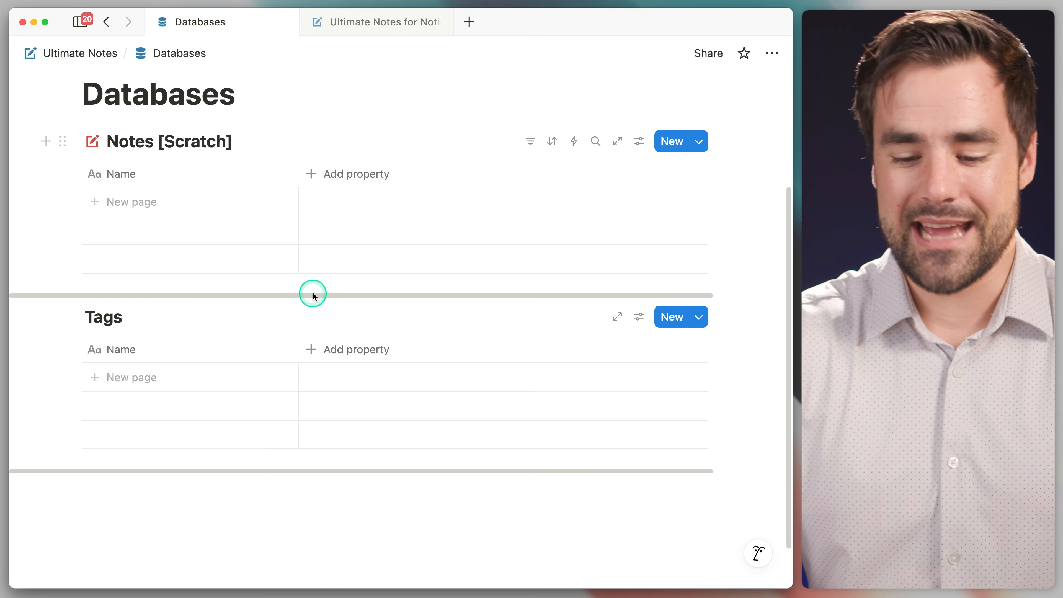
{"action": "type", "text": "[Scratch"}
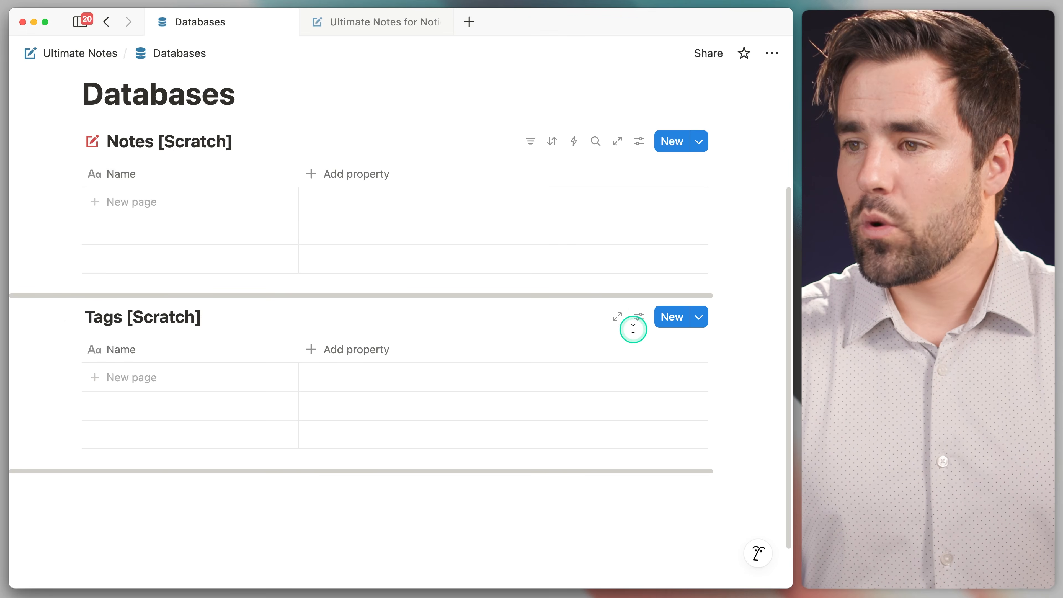
Open the Tags [Scratch] database as a full page and give it the red tag icon.
{"action": "left_click", "coordinate": [617, 316]}
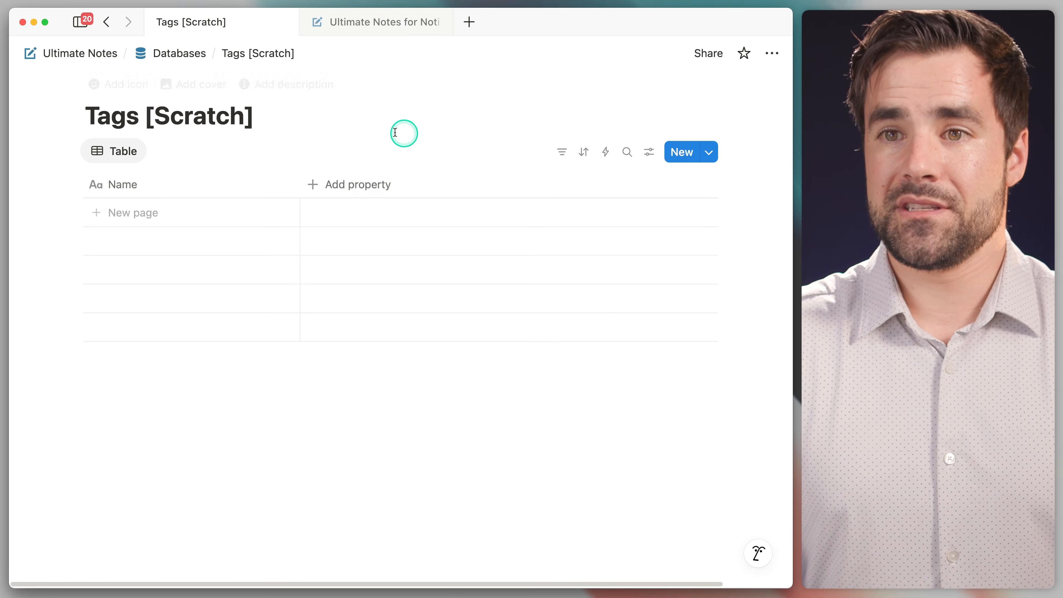
{"action": "left_click", "coordinate": [114, 84]}
{"action": "left_click", "coordinate": [99, 112]}
{"action": "left_click", "coordinate": [83, 148]}
{"action": "left_click", "coordinate": [157, 187]}
{"action": "type", "text": "tags"}
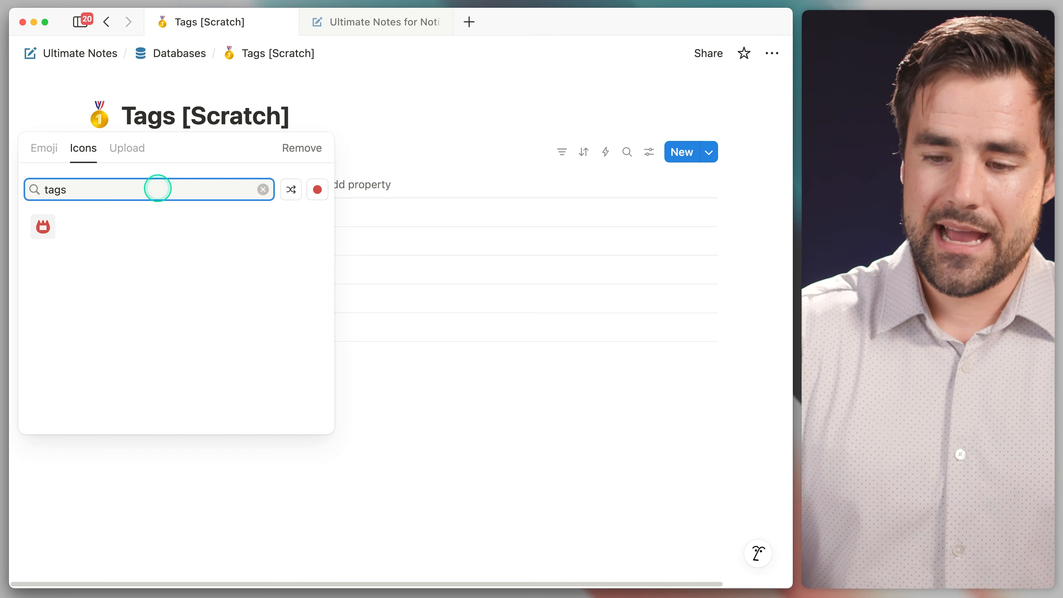
{"action": "key", "text": "BackSpace"}
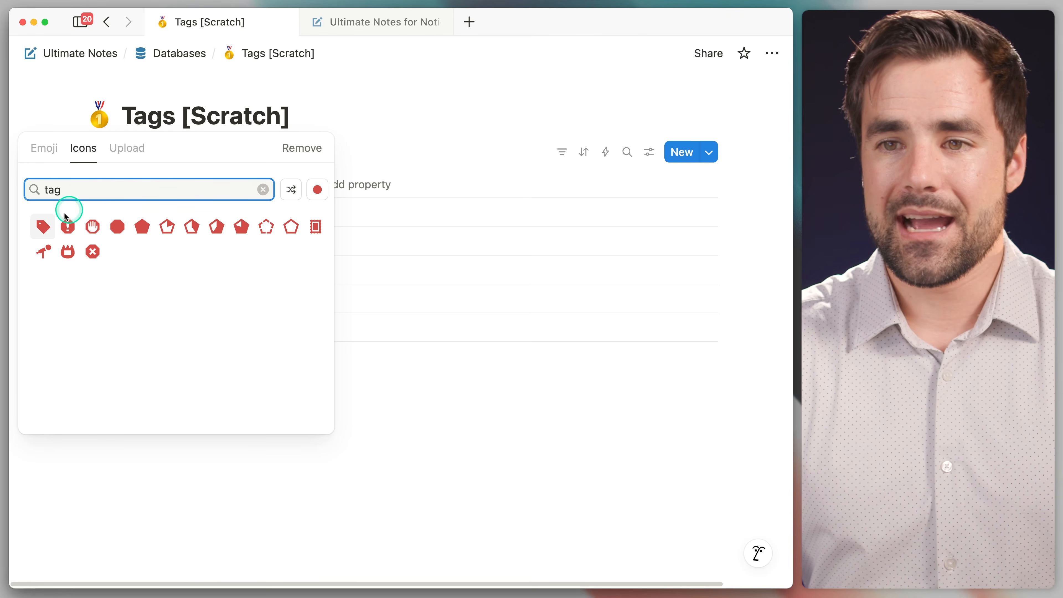
{"action": "left_click", "coordinate": [43, 228]}
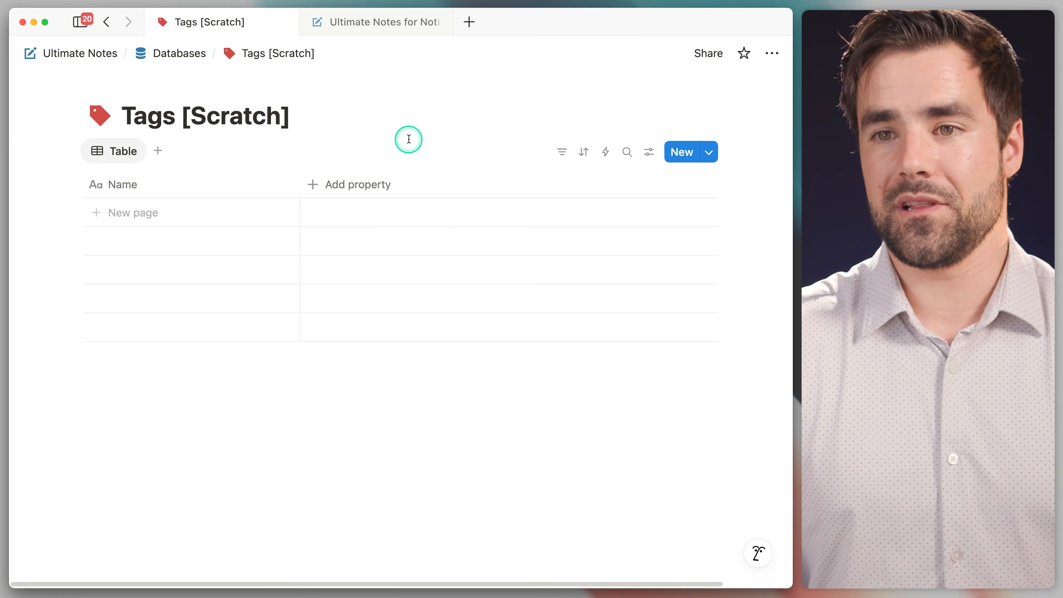
Go back to the Databases page and open the Notes [Scratch] database as a full page.
{"action": "left_click", "coordinate": [186, 62]}
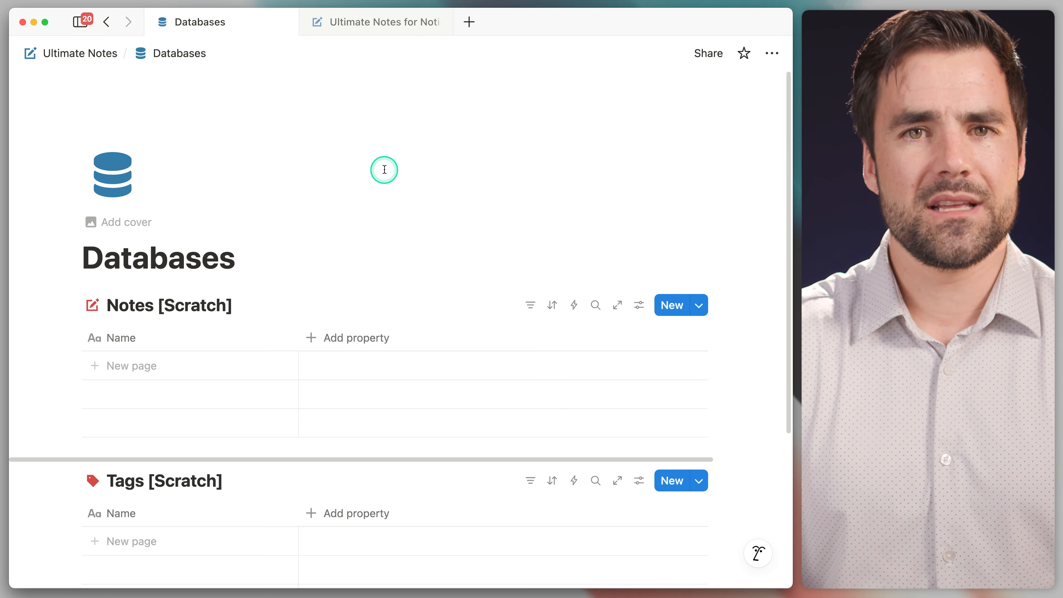
{"action": "scroll", "coordinate": [385, 170], "scroll_direction": "down", "scroll_amount": 1}
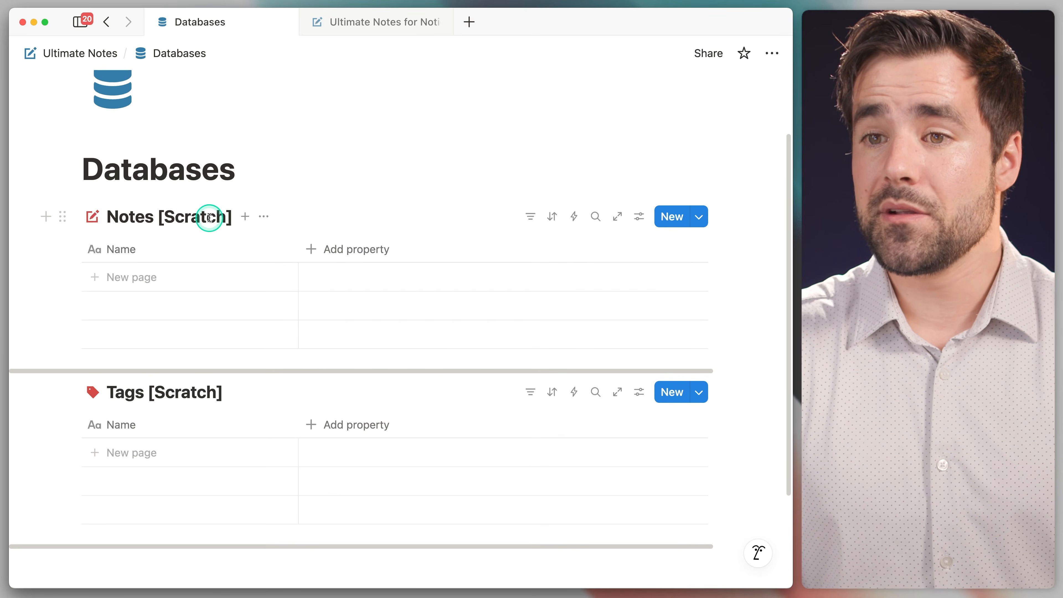
{"action": "left_click", "coordinate": [617, 216]}
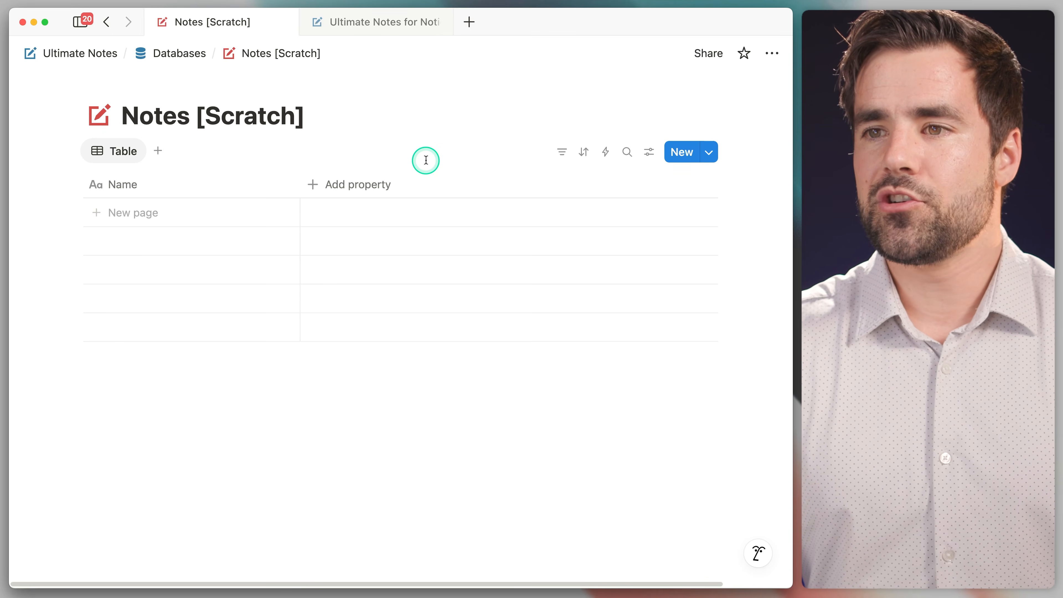
Open the Notes [UN3 Demo] database from the finished template's Databases page and examine its properties and views.
{"action": "left_click", "coordinate": [363, 25]}
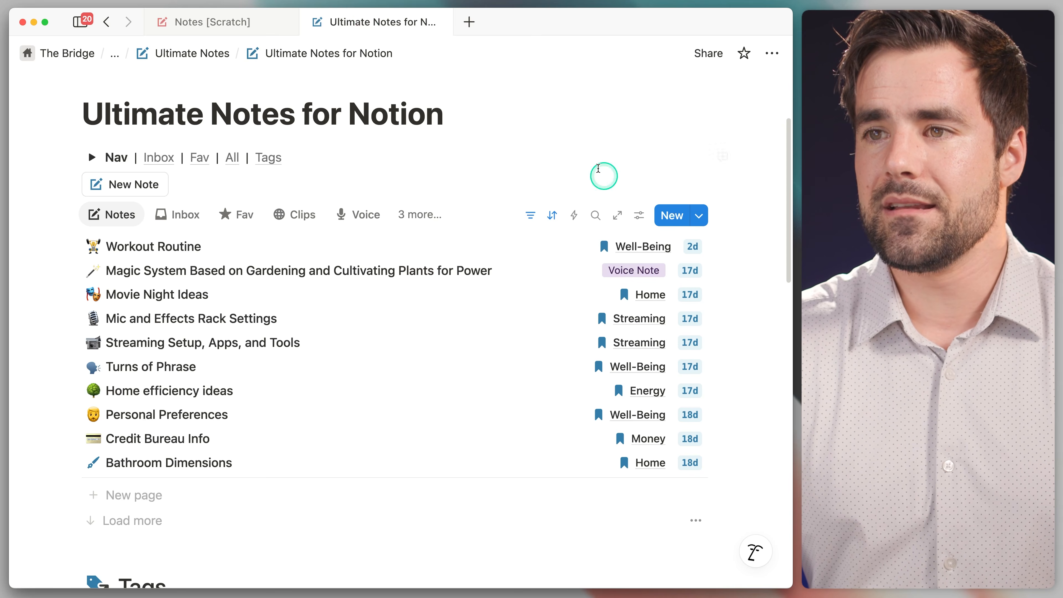
{"action": "scroll", "coordinate": [494, 200], "scroll_direction": "down", "scroll_amount": 10}
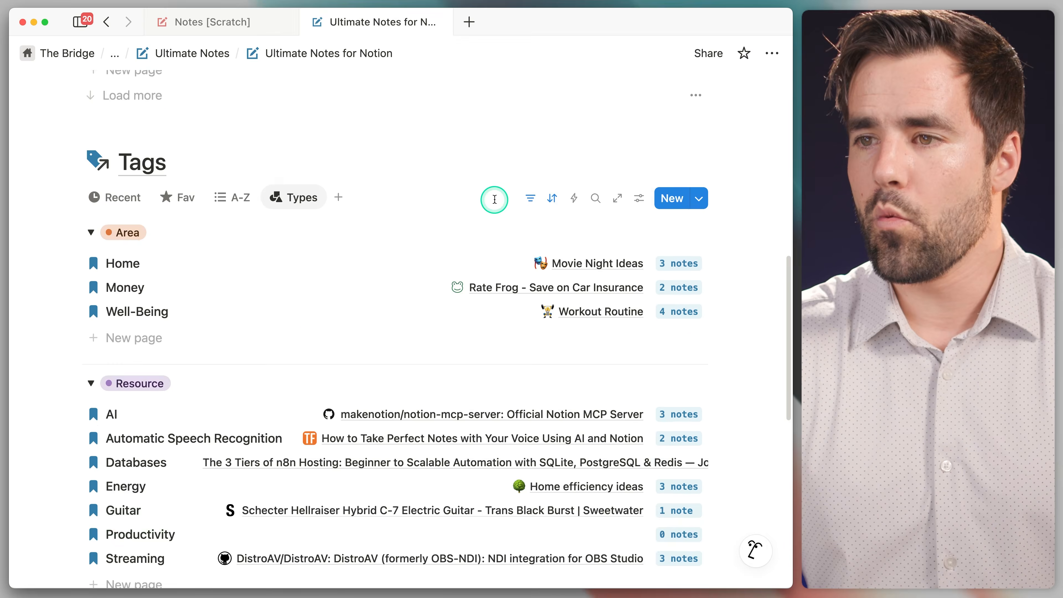
{"action": "scroll", "coordinate": [495, 199], "scroll_direction": "down", "scroll_amount": 12}
{"action": "left_click", "coordinate": [462, 328]}
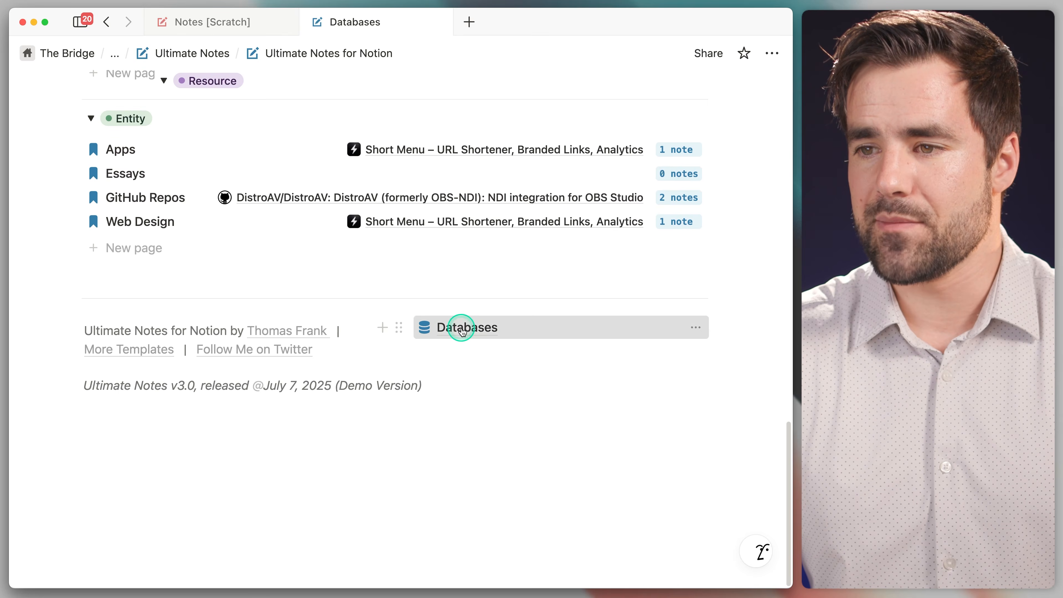
{"action": "left_click", "coordinate": [154, 350]}
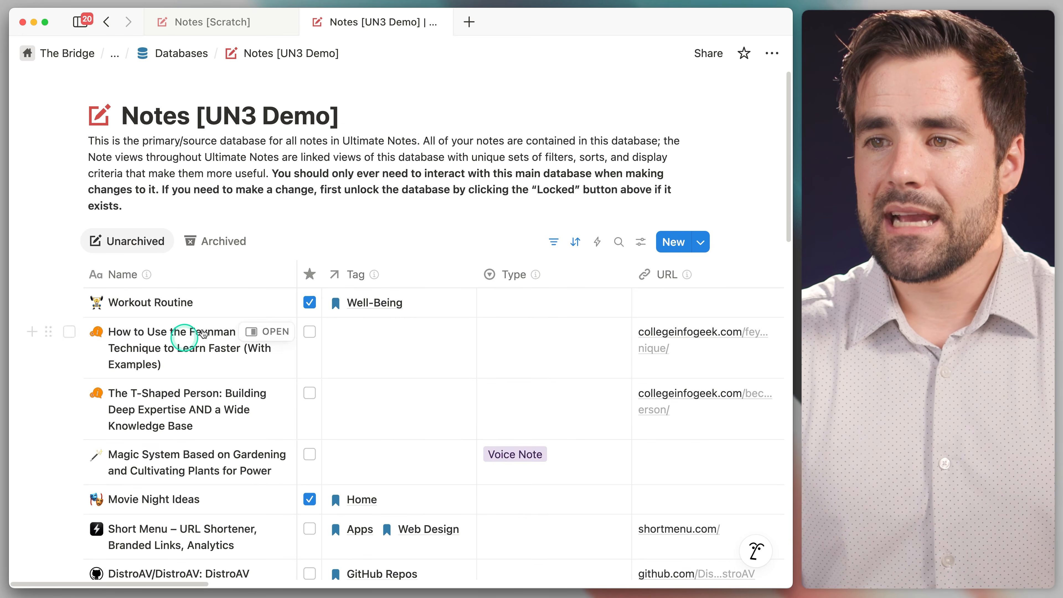
{"action": "scroll", "coordinate": [434, 200], "scroll_direction": "down", "scroll_amount": 3}
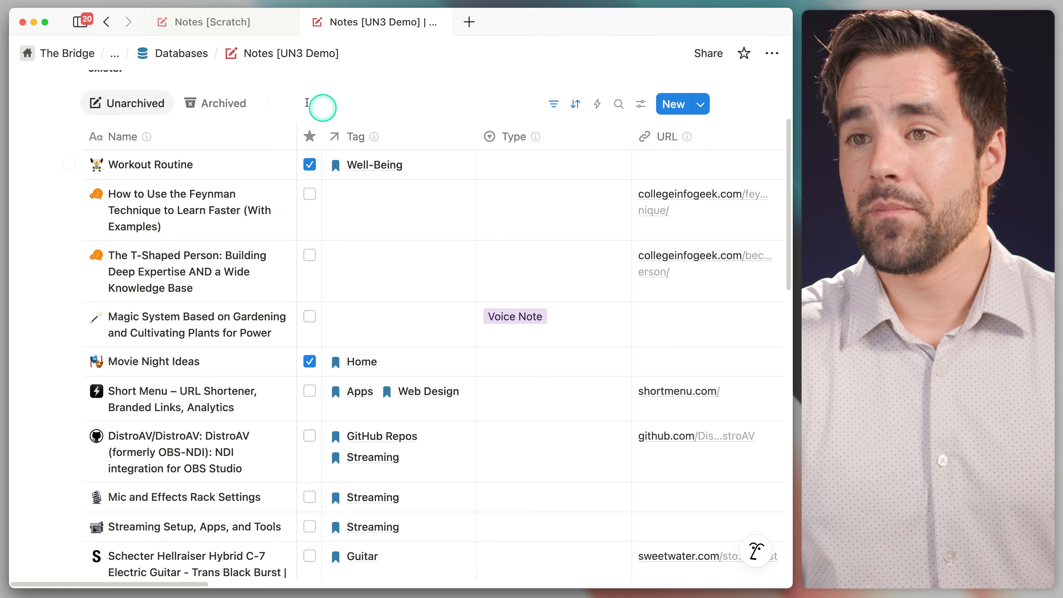
Return to the Notes [Scratch] database, start adding a property and look through the available property types.
{"action": "left_click", "coordinate": [213, 22]}
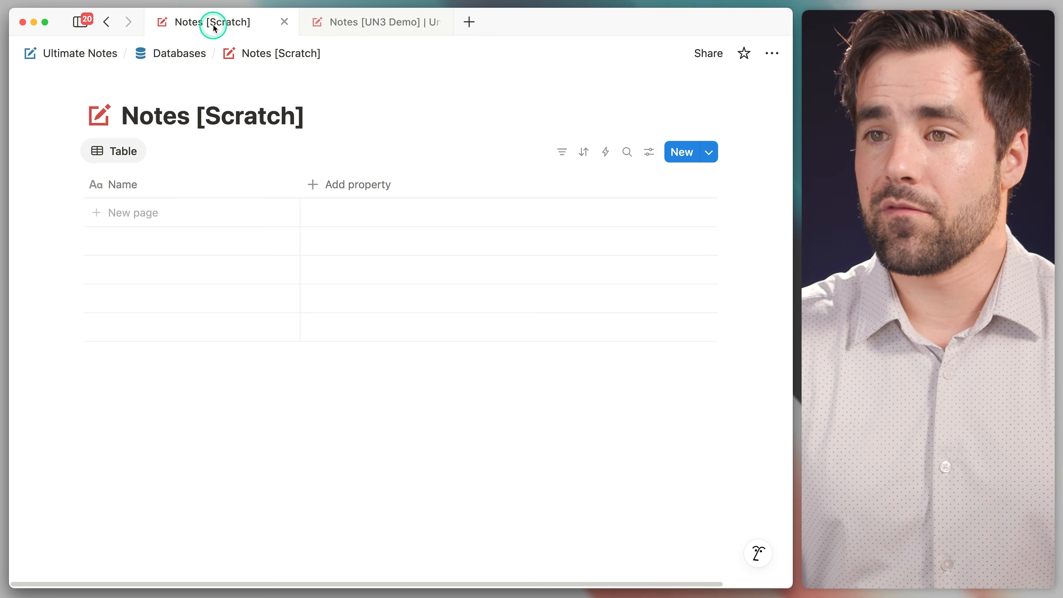
{"action": "left_click", "coordinate": [344, 184]}
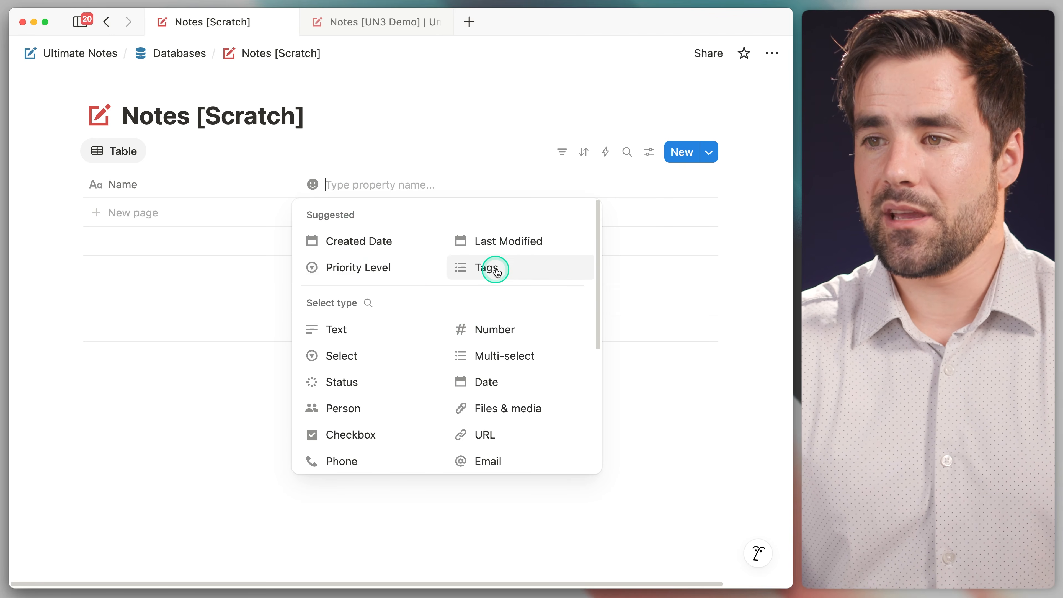
{"action": "scroll", "coordinate": [500, 267], "scroll_direction": "down", "scroll_amount": 3}
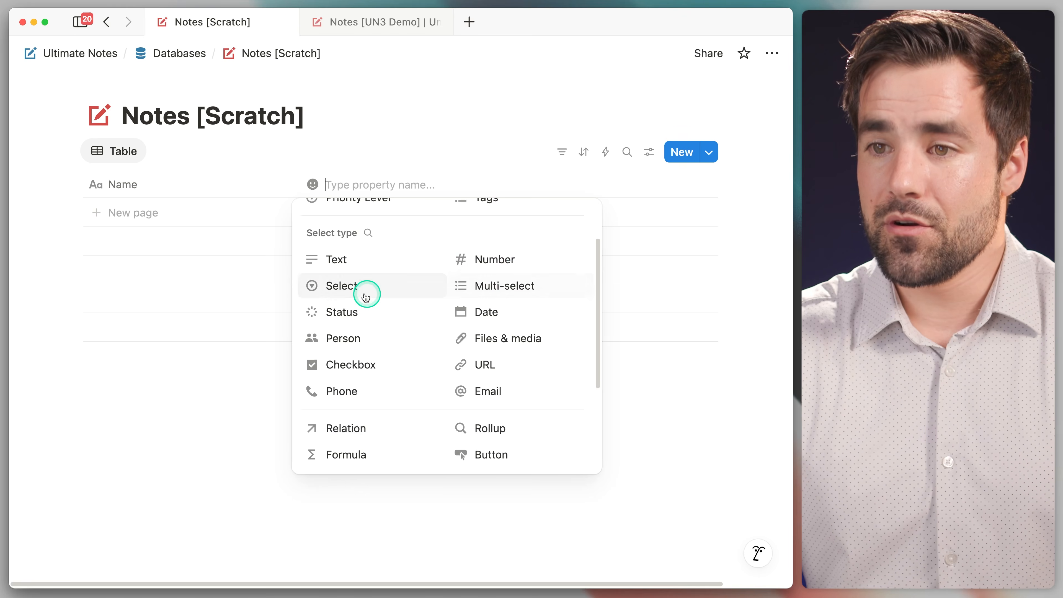
{"action": "scroll", "coordinate": [349, 260], "scroll_direction": "down", "scroll_amount": 1}
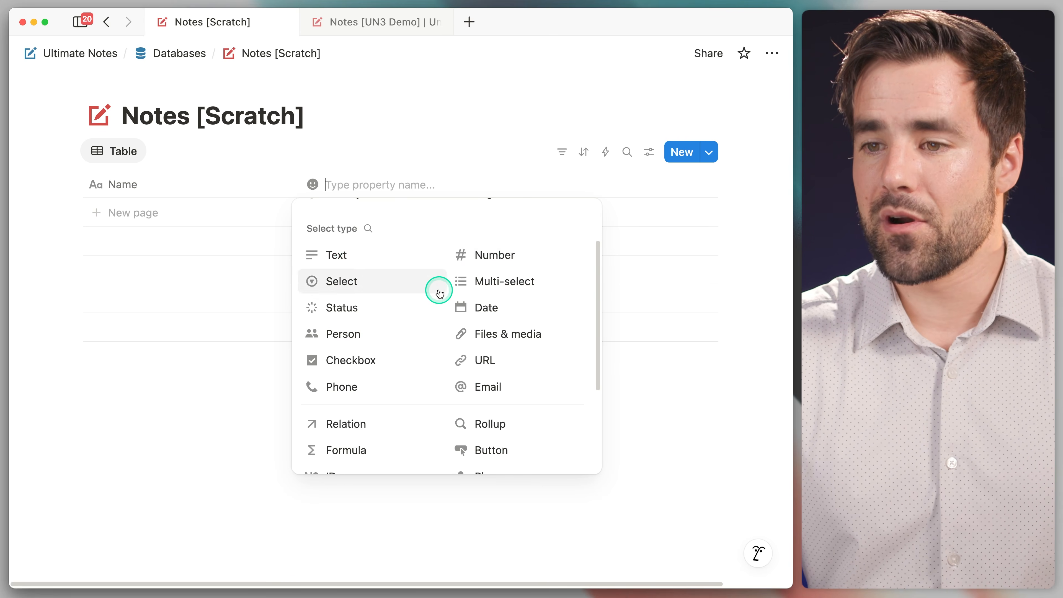
{"action": "scroll", "coordinate": [434, 288], "scroll_direction": "down", "scroll_amount": 5}
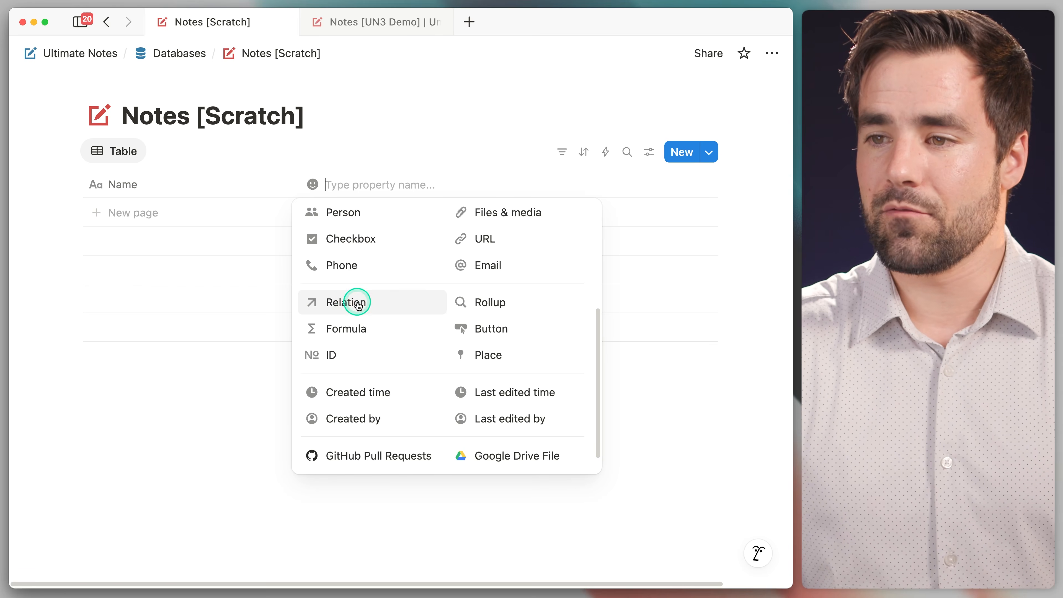
{"action": "scroll", "coordinate": [519, 303], "scroll_direction": "down", "scroll_amount": 2}
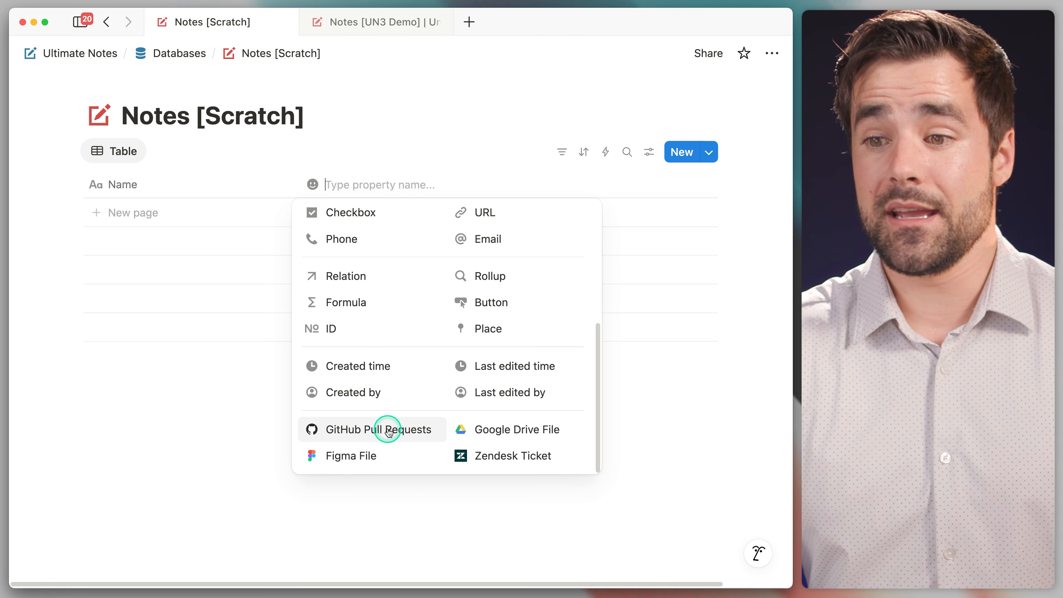
{"action": "scroll", "coordinate": [373, 431], "scroll_direction": "up", "scroll_amount": 5}
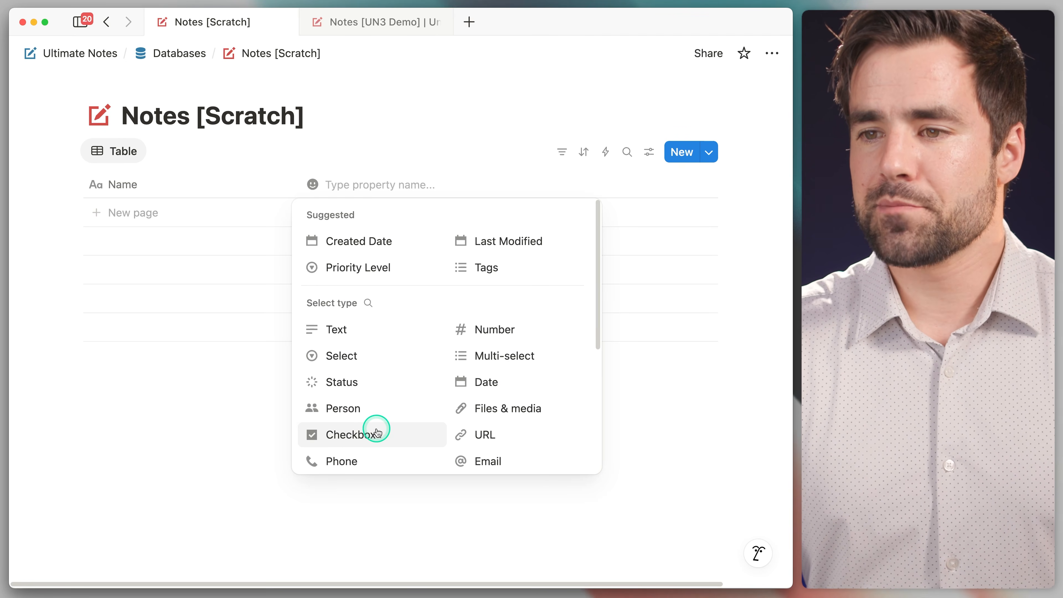
Name the new property Favorite, give it the solid star icon and set its type to Checkbox.
{"action": "type", "text": "Favorite"}
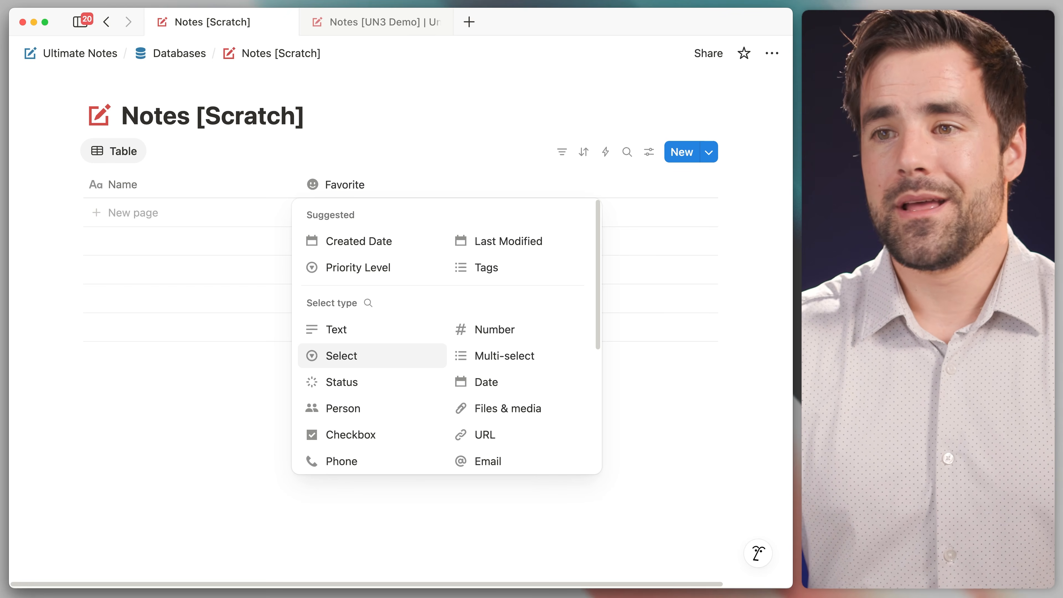
{"action": "left_click", "coordinate": [312, 185]}
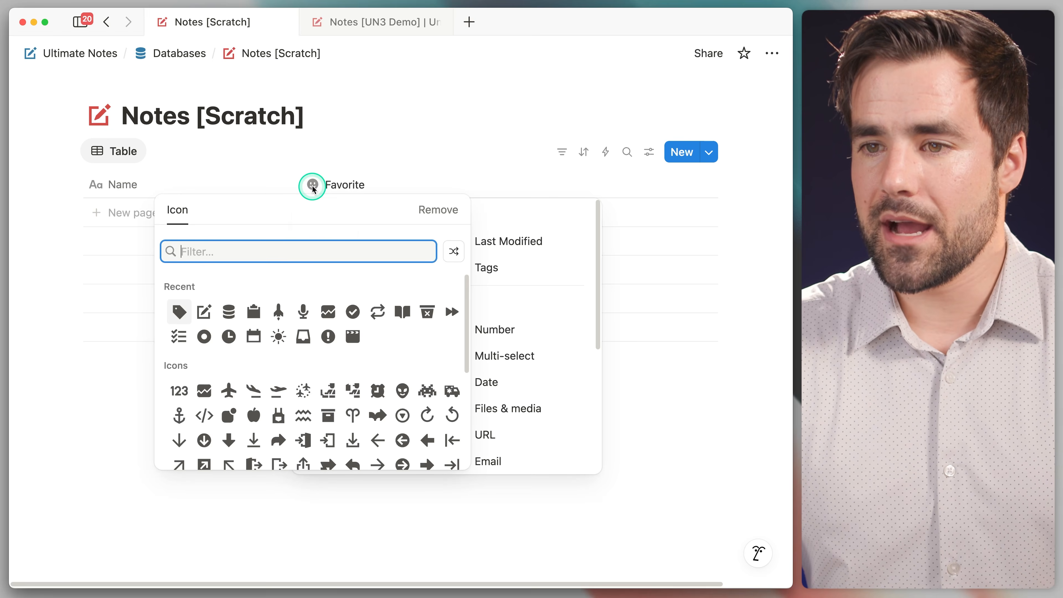
{"action": "type", "text": "star"}
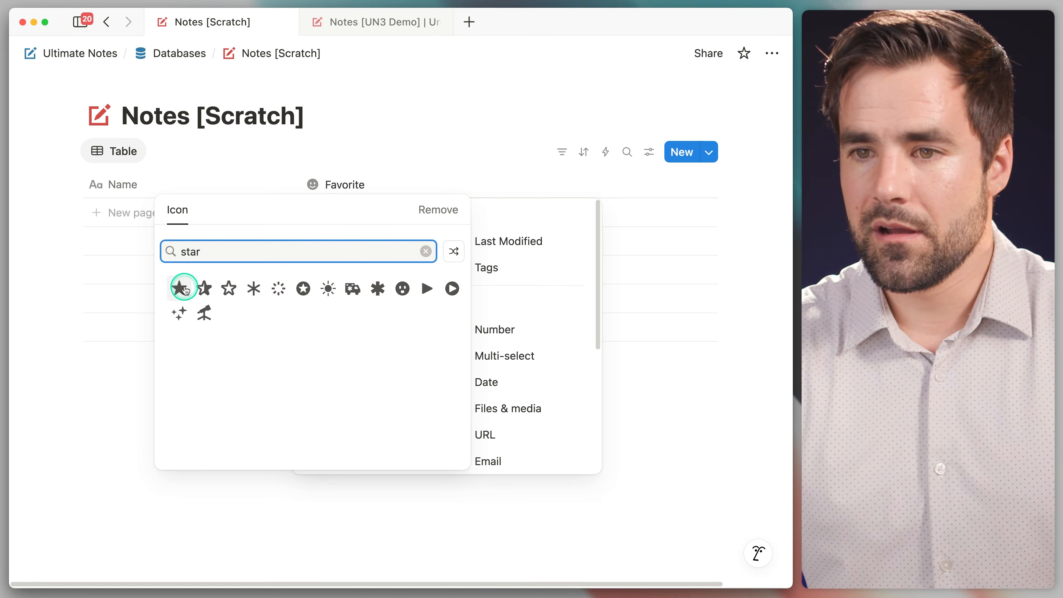
{"action": "left_click", "coordinate": [184, 283]}
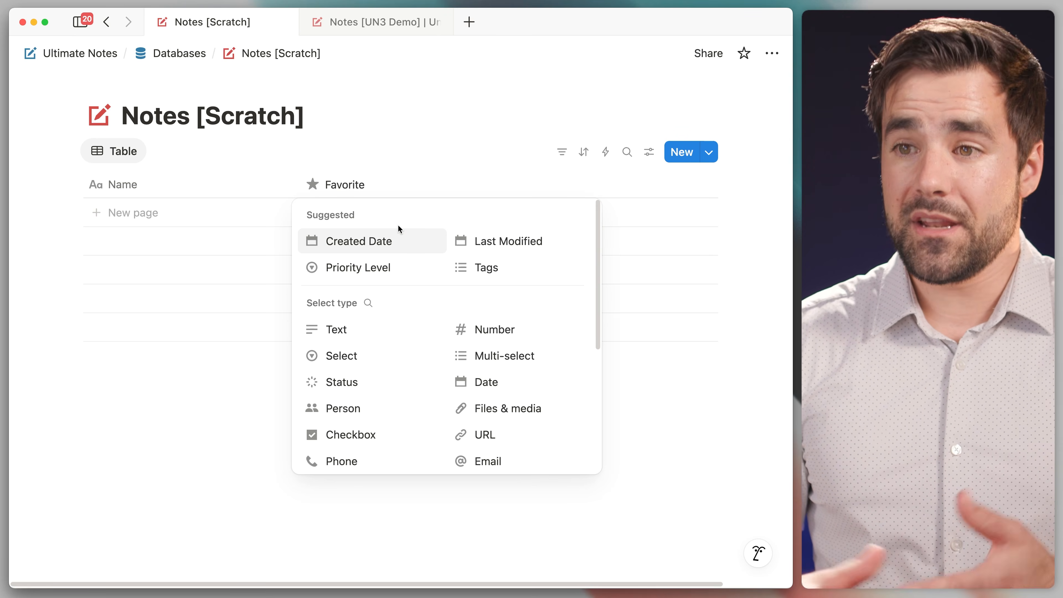
{"action": "left_click", "coordinate": [361, 185]}
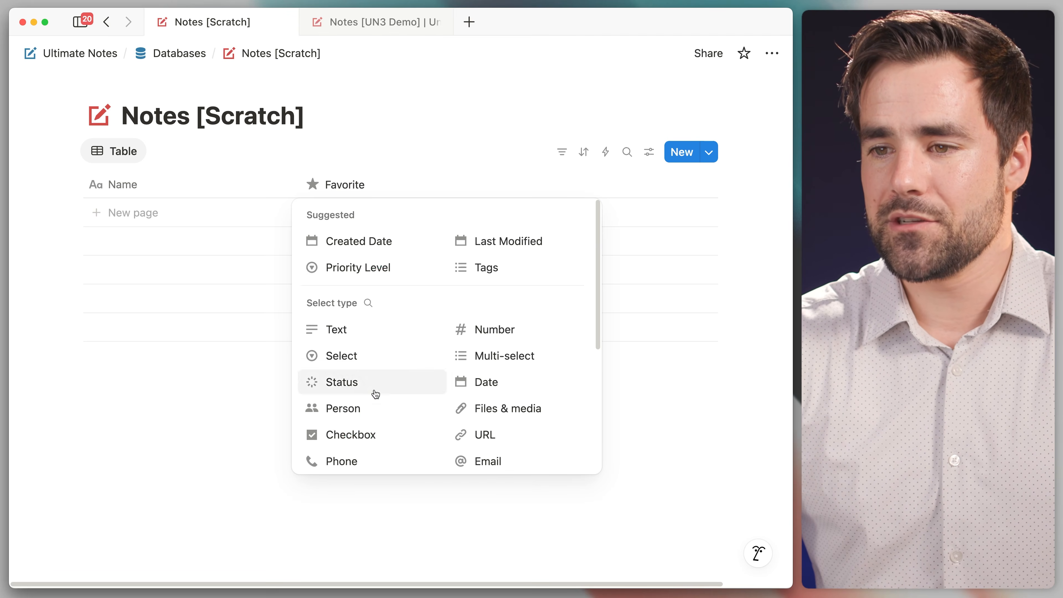
{"action": "key", "text": "Down"}
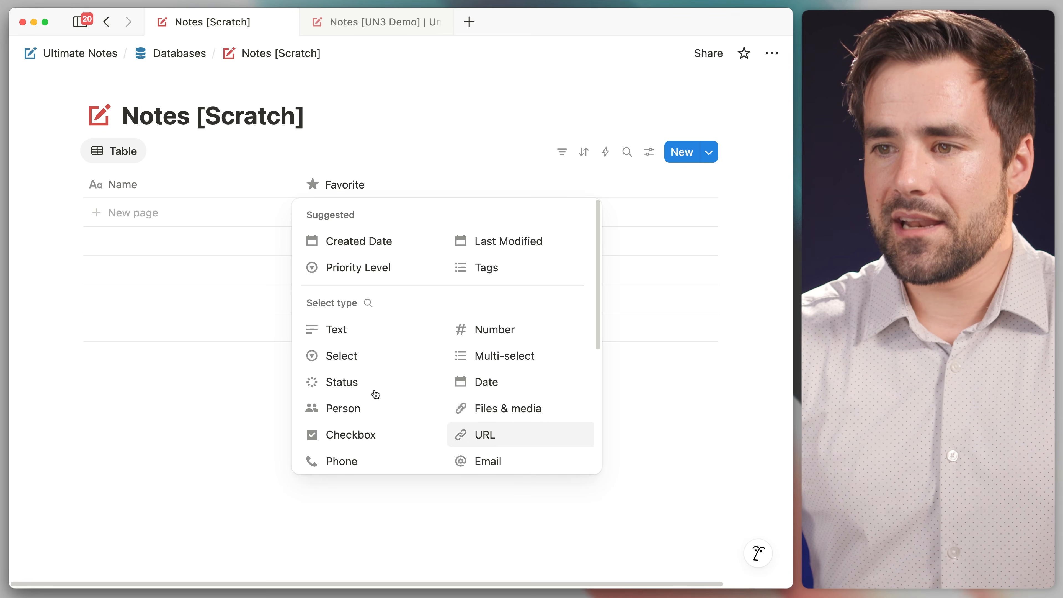
{"action": "key", "text": "Left"}
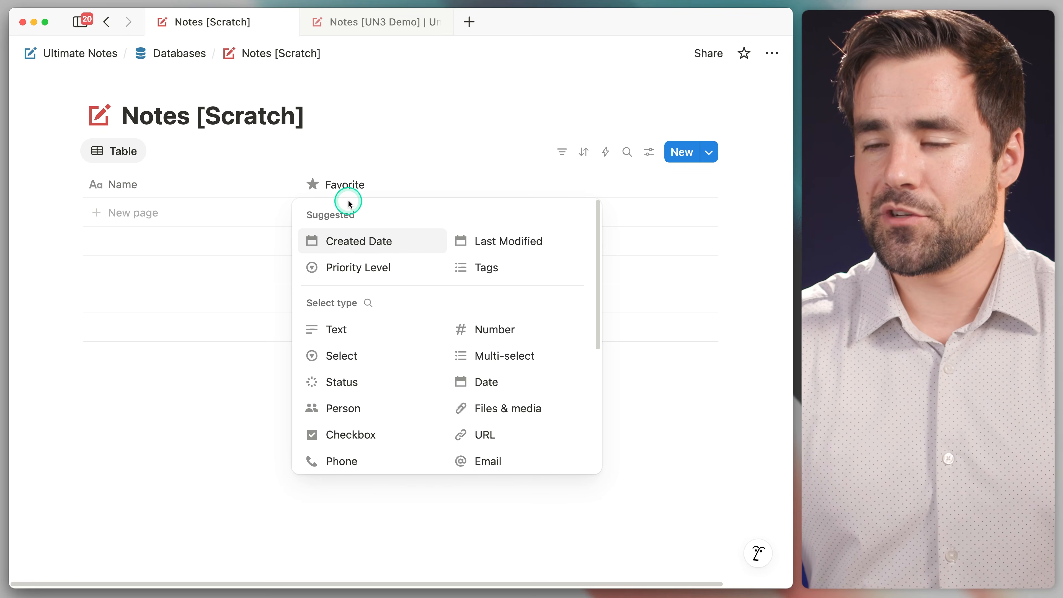
{"action": "left_click", "coordinate": [368, 434]}
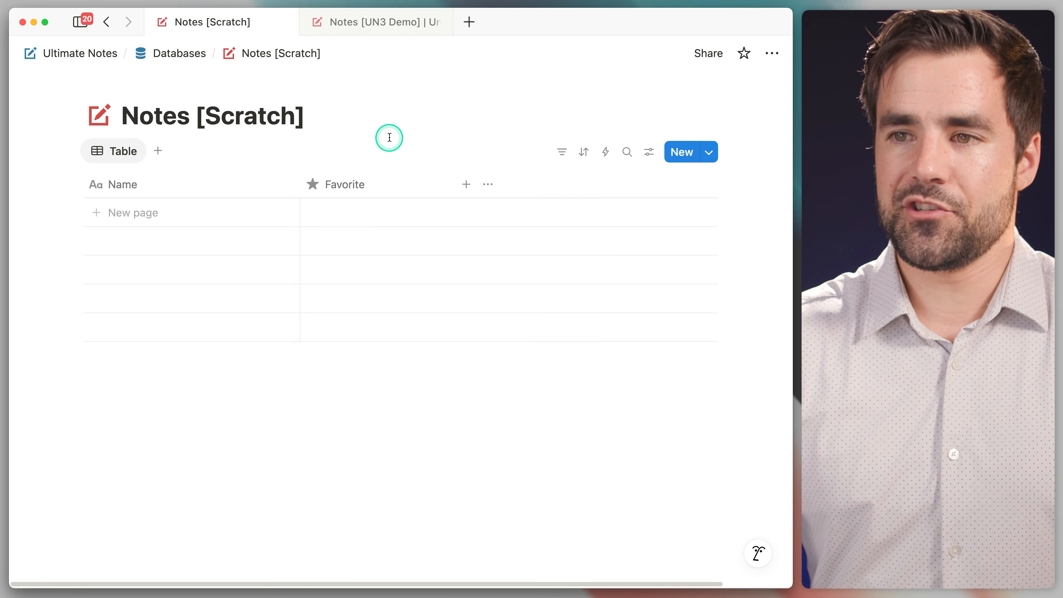
Narrow the Favorite column in Notes [Scratch] until only its star icon fits, and make the Name column narrower.
{"action": "left_click_drag", "start_coordinate": [453, 185], "coordinate": [320, 203]}
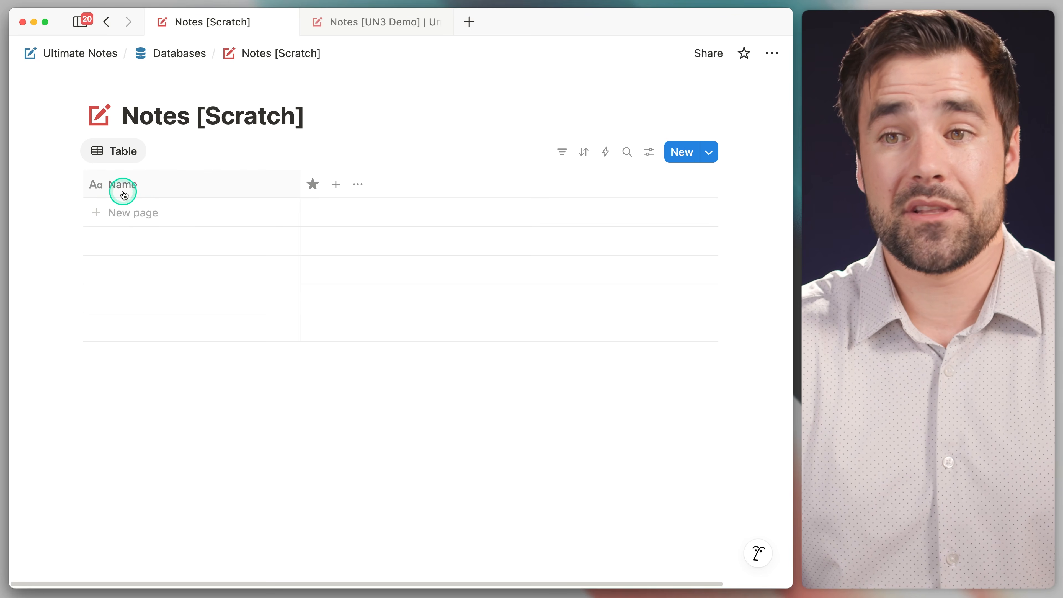
{"action": "left_click_drag", "start_coordinate": [299, 188], "coordinate": [152, 199]}
{"action": "key", "text": "alt"}
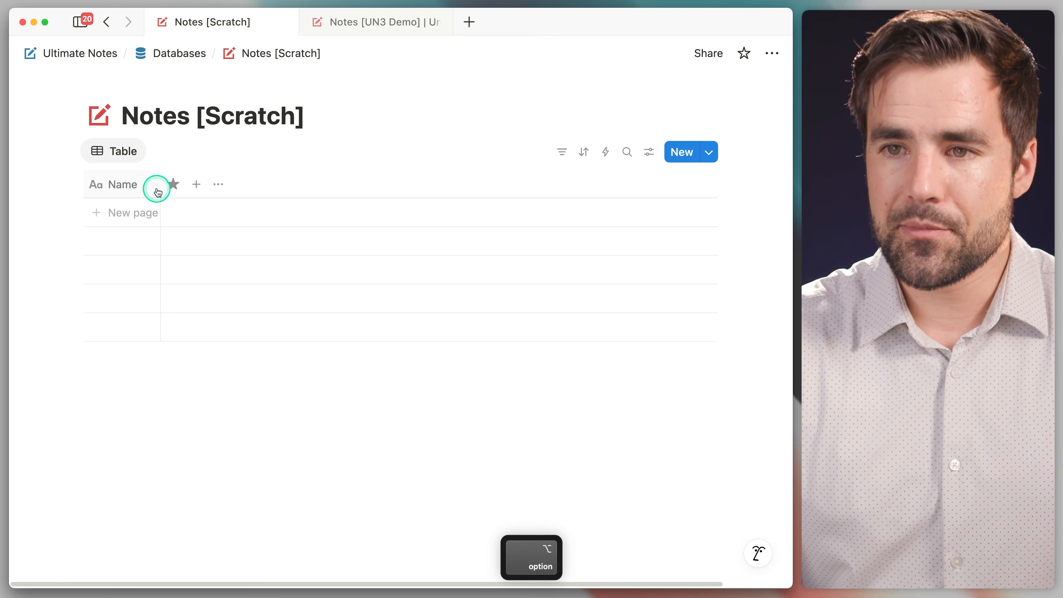
{"action": "left_click", "coordinate": [160, 185]}
{"action": "left_click", "coordinate": [159, 185]}
{"action": "left_click_drag", "start_coordinate": [159, 186], "coordinate": [220, 200]}
{"action": "key", "text": "alt"}
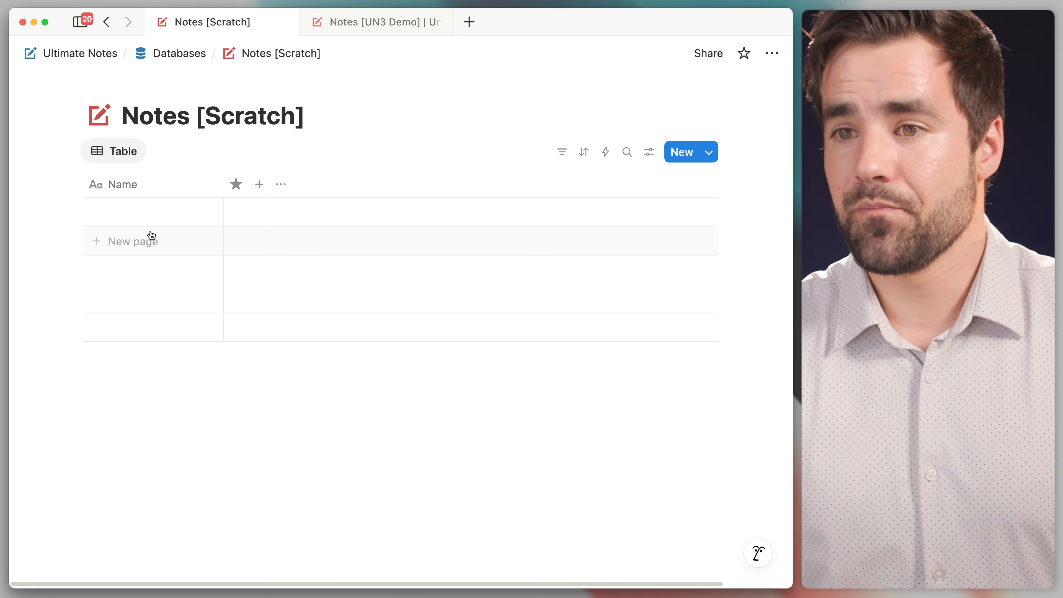
Start a property named Tag with the tag icon and make it a Relation to the Tags [Scratch] database.
{"action": "left_click", "coordinate": [259, 185]}
{"action": "type", "text": "Tag"}
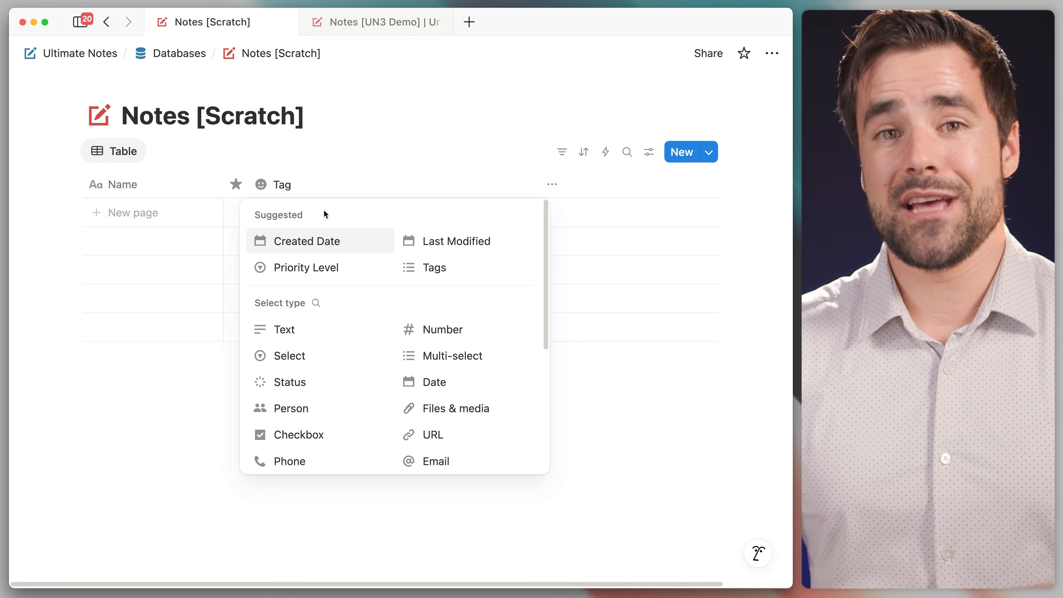
{"action": "left_click", "coordinate": [260, 184]}
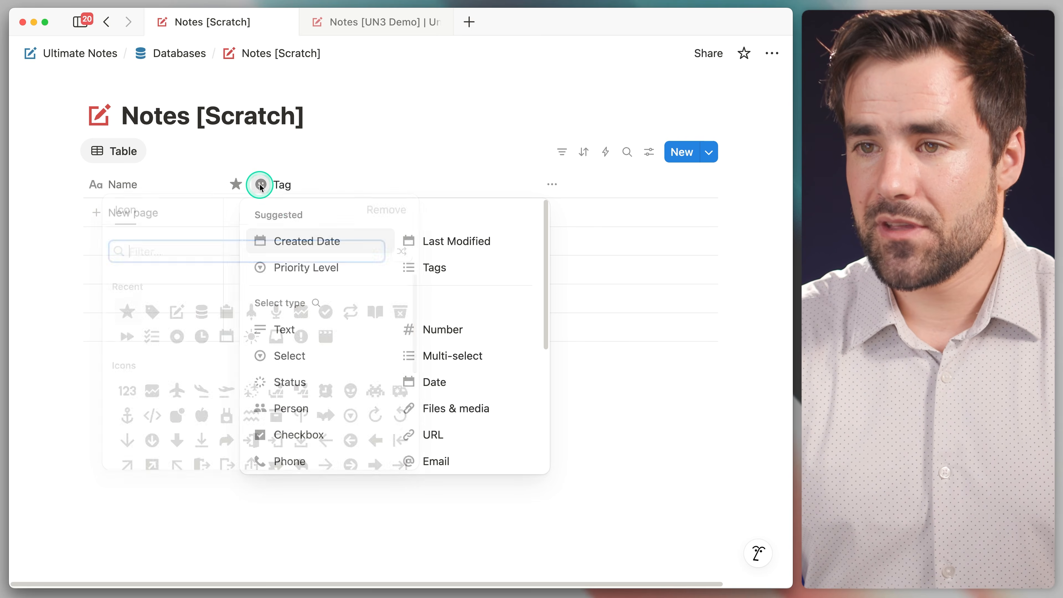
{"action": "type", "text": "tag"}
{"action": "left_click", "coordinate": [125, 286]}
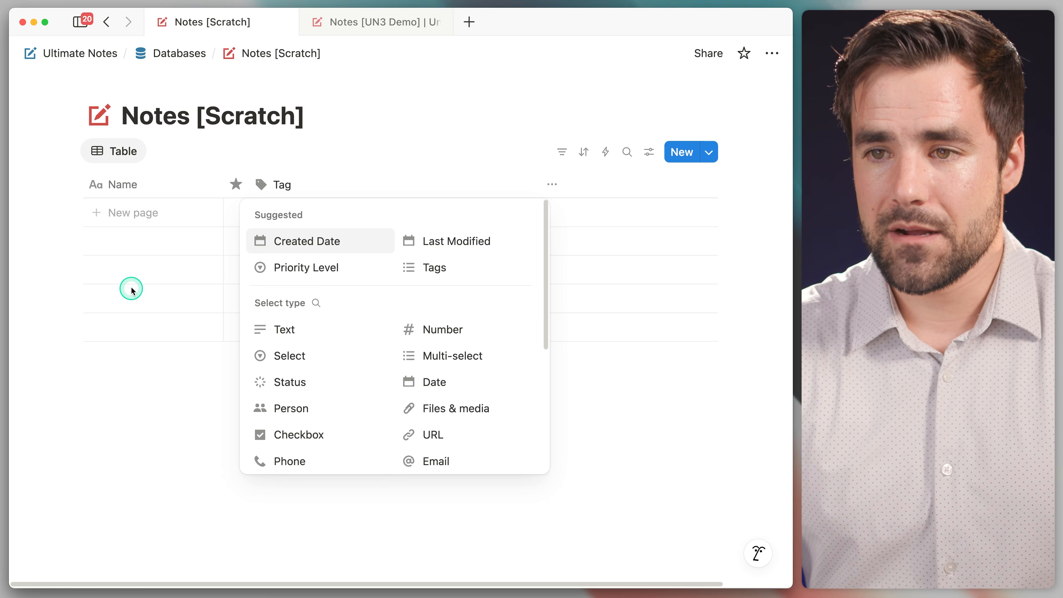
{"action": "scroll", "coordinate": [330, 308], "scroll_direction": "down", "scroll_amount": 5}
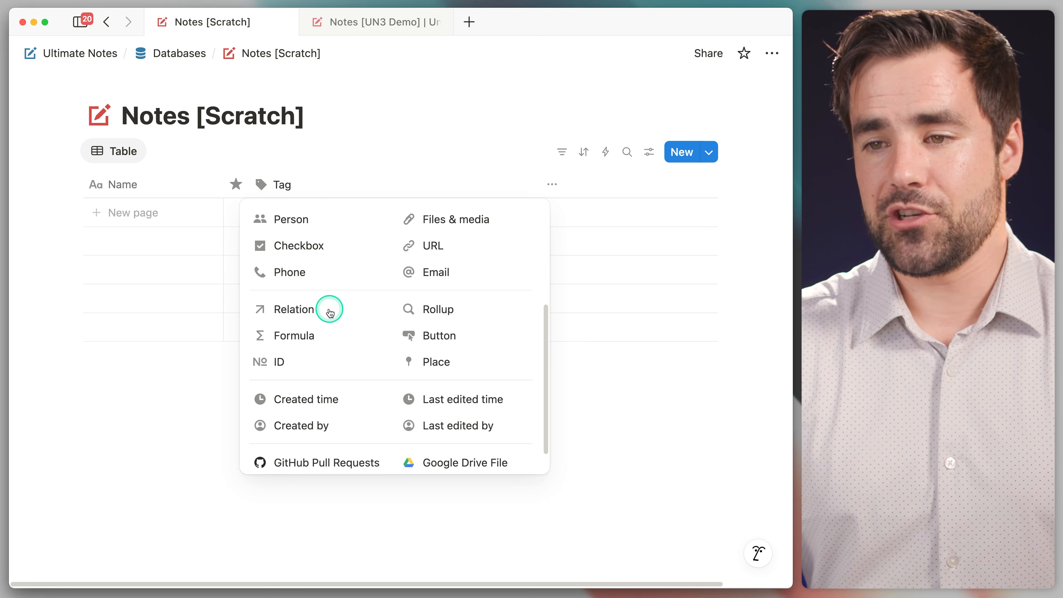
{"action": "left_click", "coordinate": [309, 309]}
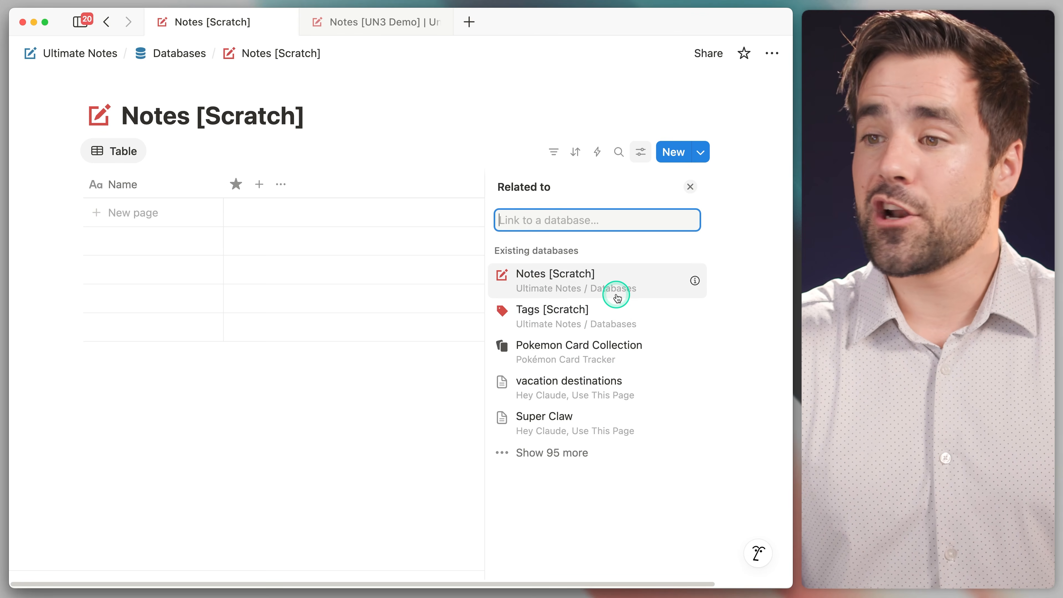
{"action": "left_click", "coordinate": [605, 318]}
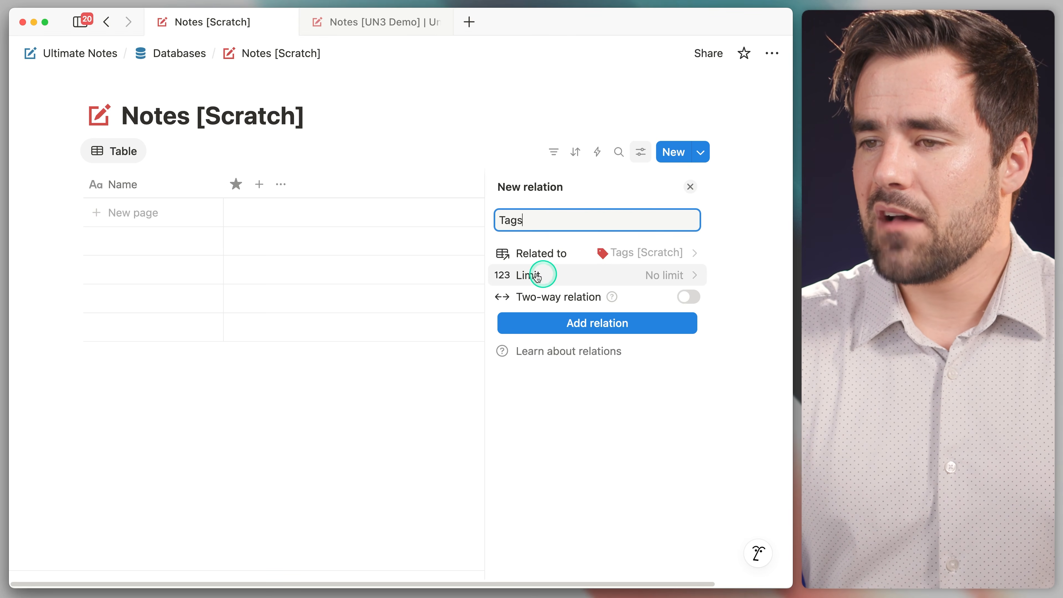
Keep the relation at No limit, make it two-way with the related property named Notes, and add it.
{"action": "left_click", "coordinate": [622, 277]}
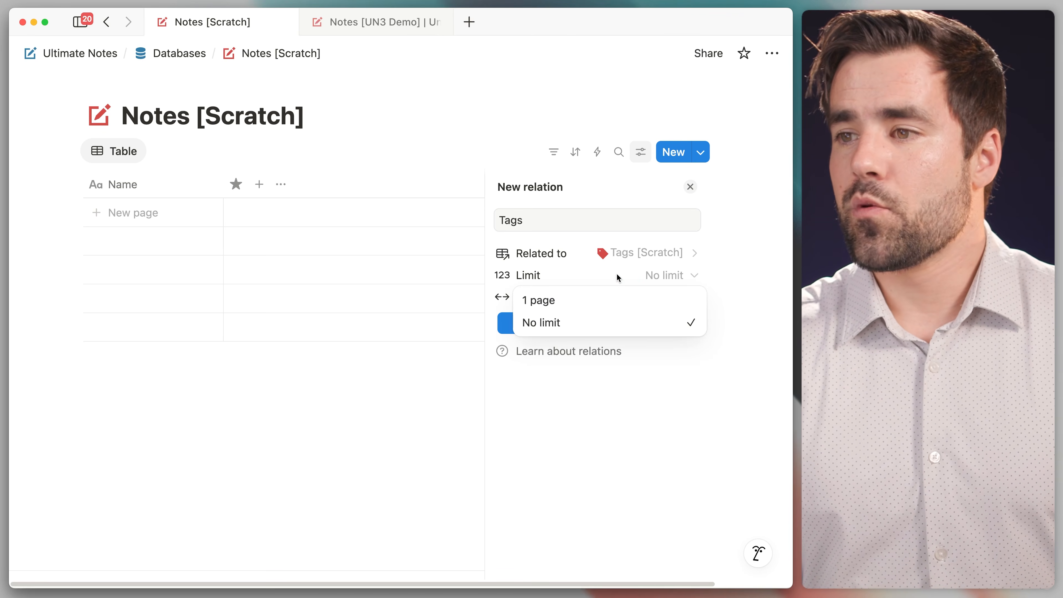
{"action": "left_click", "coordinate": [665, 280]}
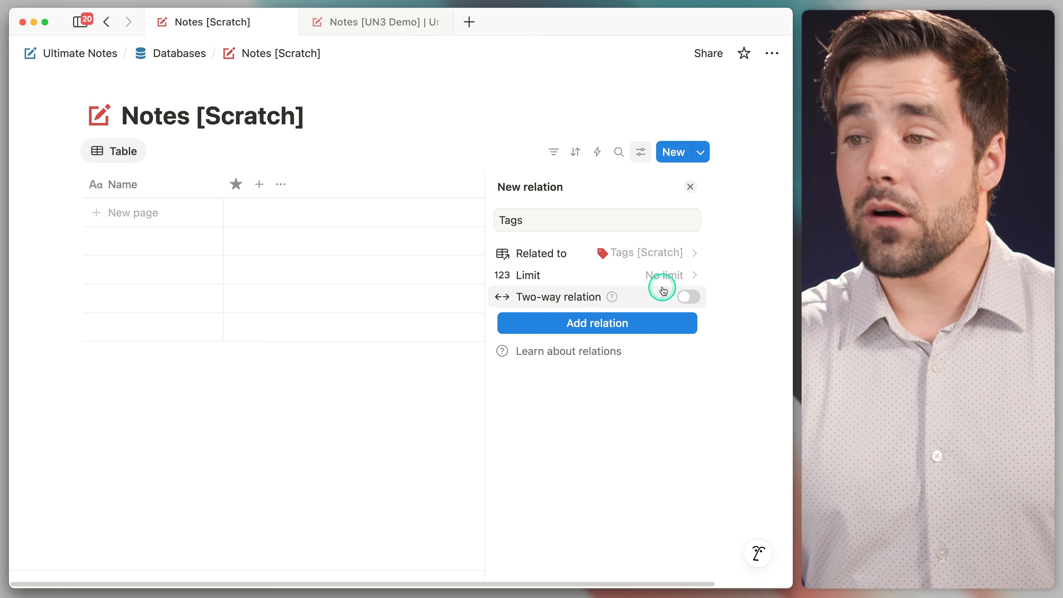
{"action": "left_click", "coordinate": [687, 298]}
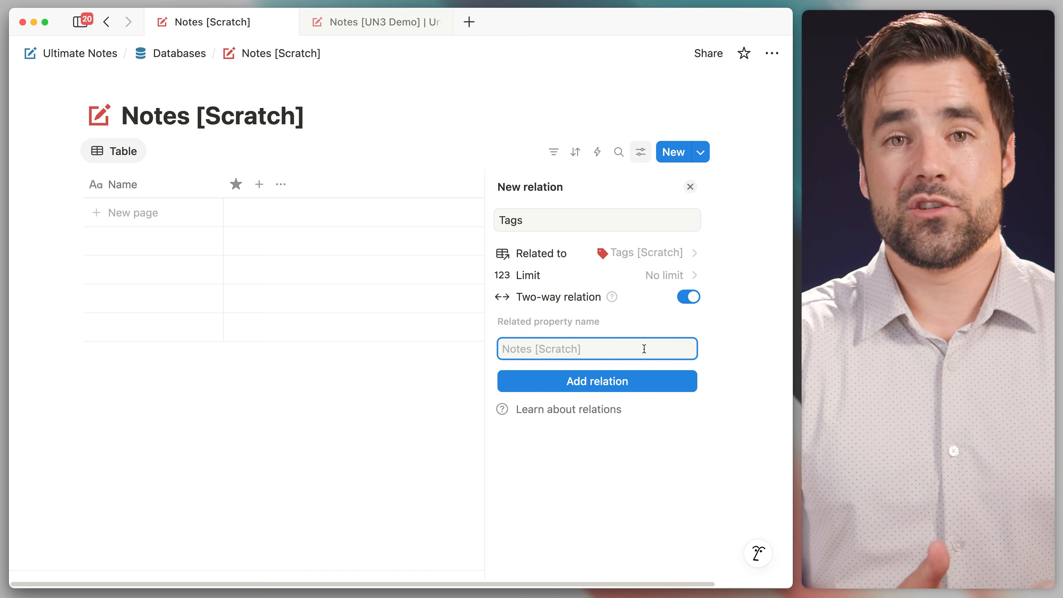
{"action": "left_click", "coordinate": [637, 344]}
{"action": "type", "text": "Notes"}
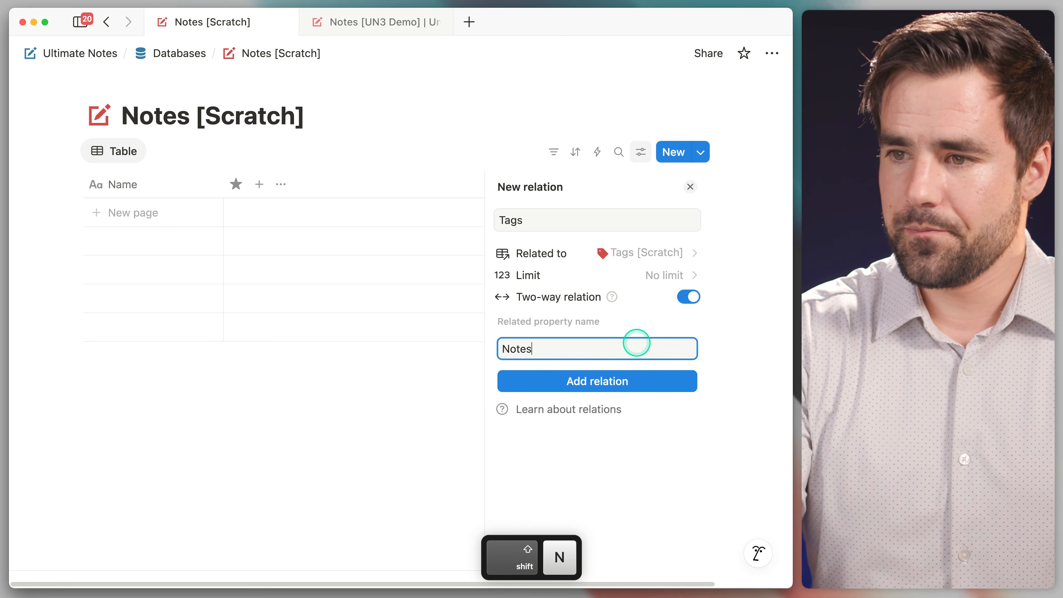
{"action": "left_click", "coordinate": [634, 379]}
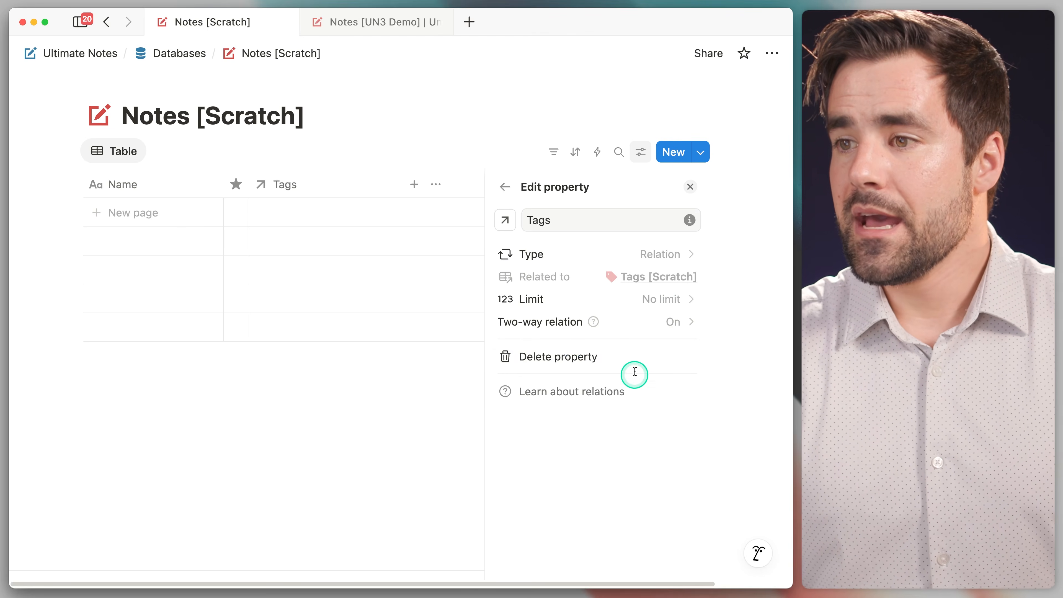
{"action": "left_click", "coordinate": [689, 187]}
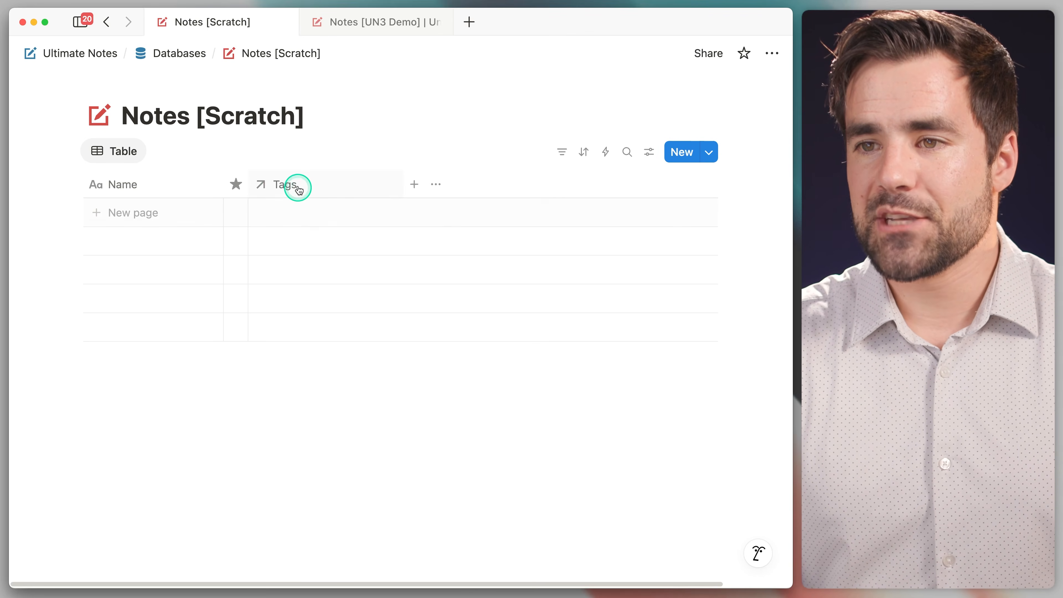
Go back to the Databases page and add a page named Gardening to the Tags [Scratch] database.
{"action": "mouse_move", "coordinate": [247, 94]}
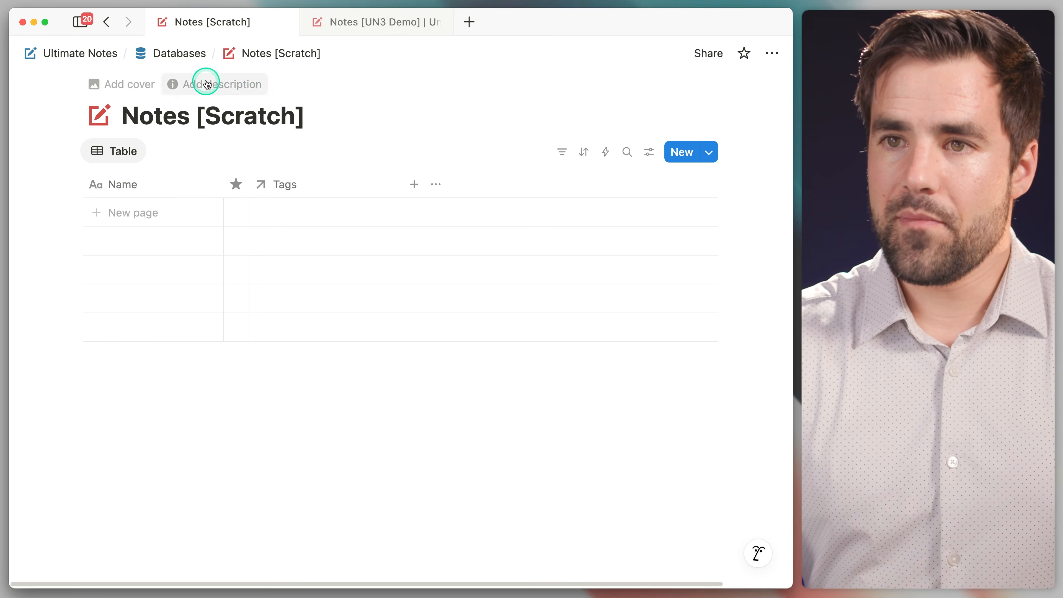
{"action": "left_click", "coordinate": [181, 53]}
{"action": "scroll", "coordinate": [356, 243], "scroll_direction": "down", "scroll_amount": 5}
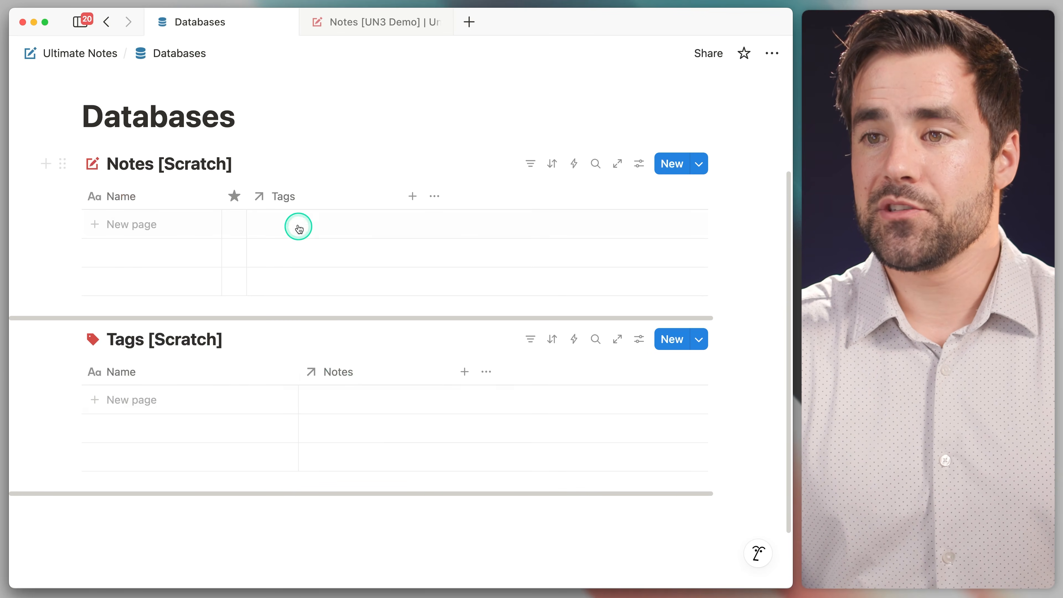
{"action": "left_click", "coordinate": [194, 403]}
{"action": "type", "text": "Gan"}
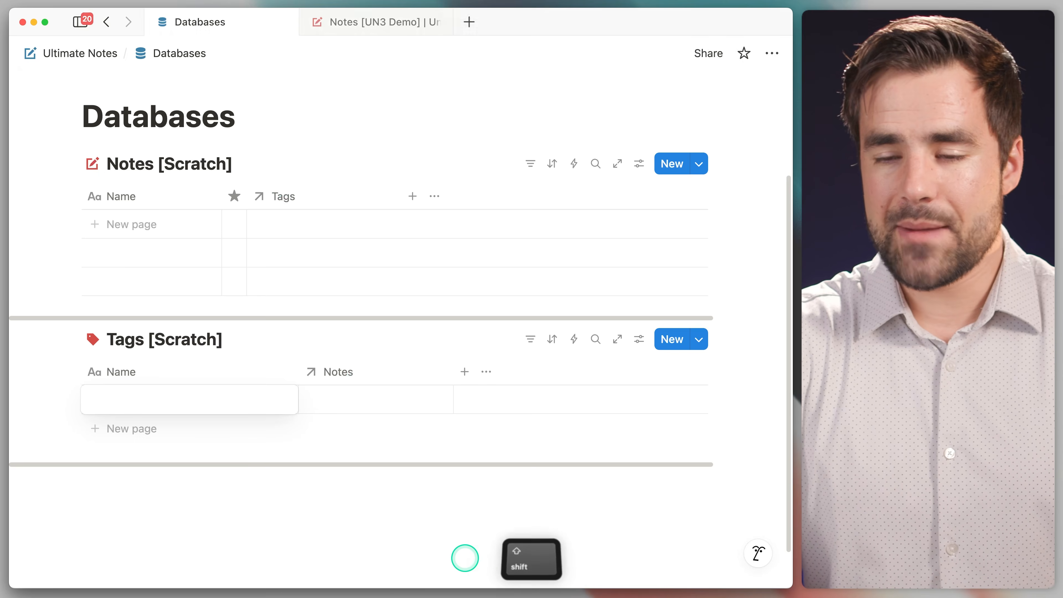
{"action": "type", "text": "rdening"}
{"action": "key", "text": "Return"}
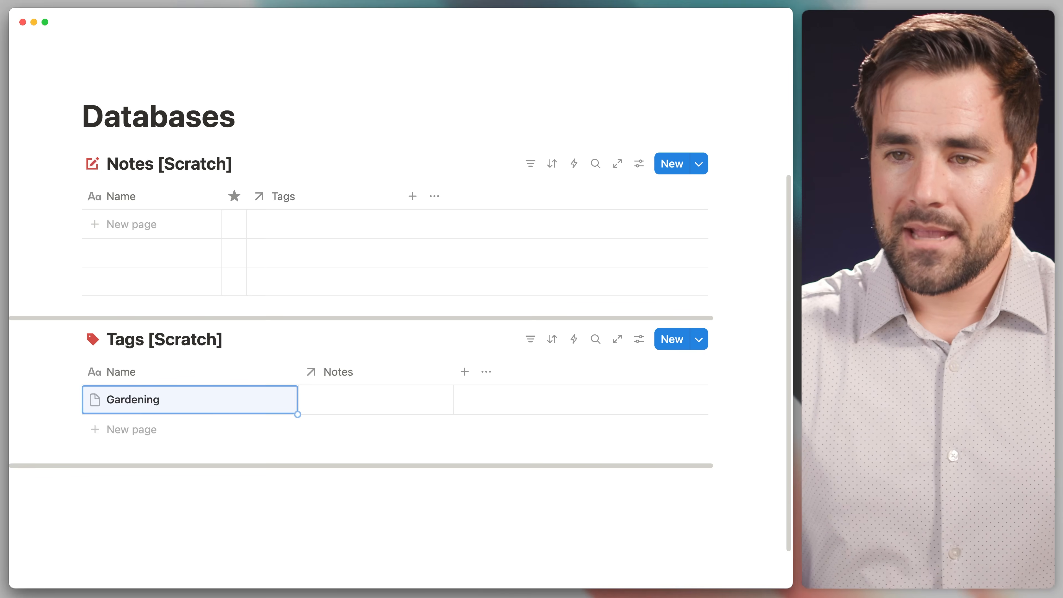
Add a page named Bee-Friendly Plants to the Notes [Scratch] database.
{"action": "left_click", "coordinate": [94, 226]}
{"action": "type", "text": "Be"}
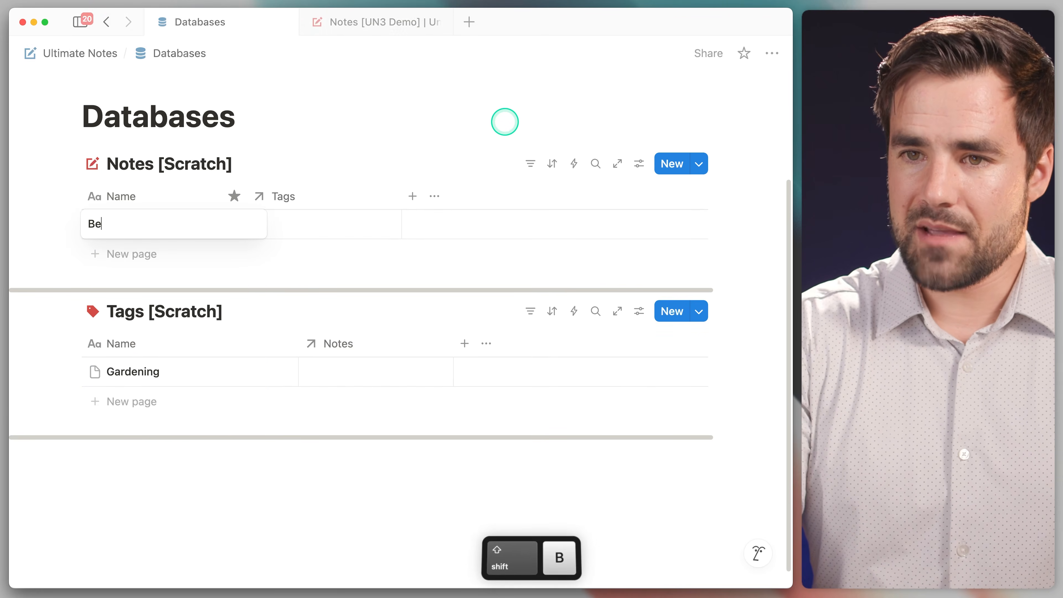
{"action": "type", "text": "e-Friendly F"}
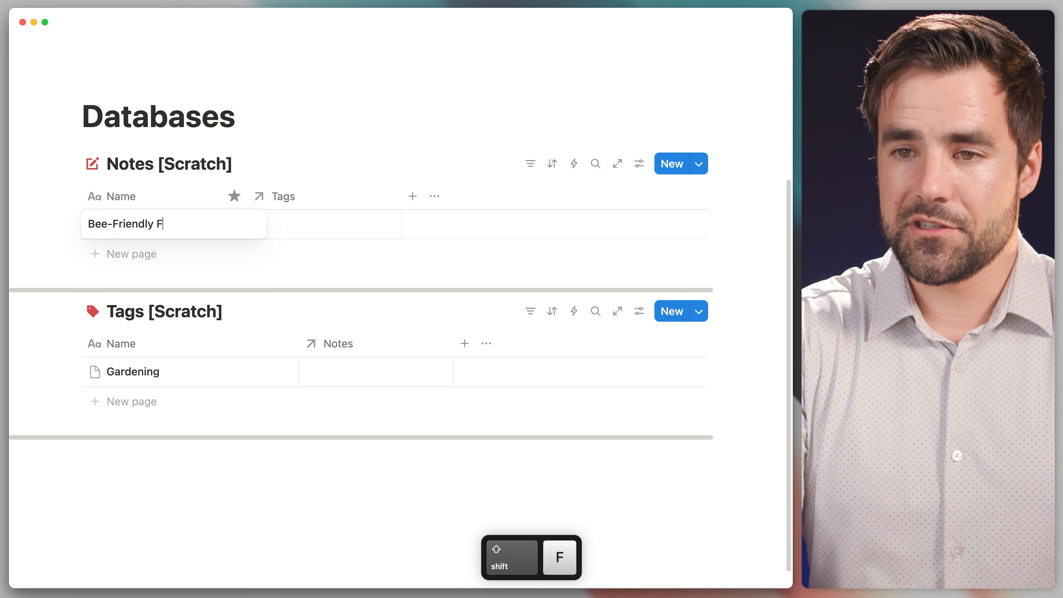
{"action": "key", "text": "BackSpace"}
{"action": "type", "text": "Plants"}
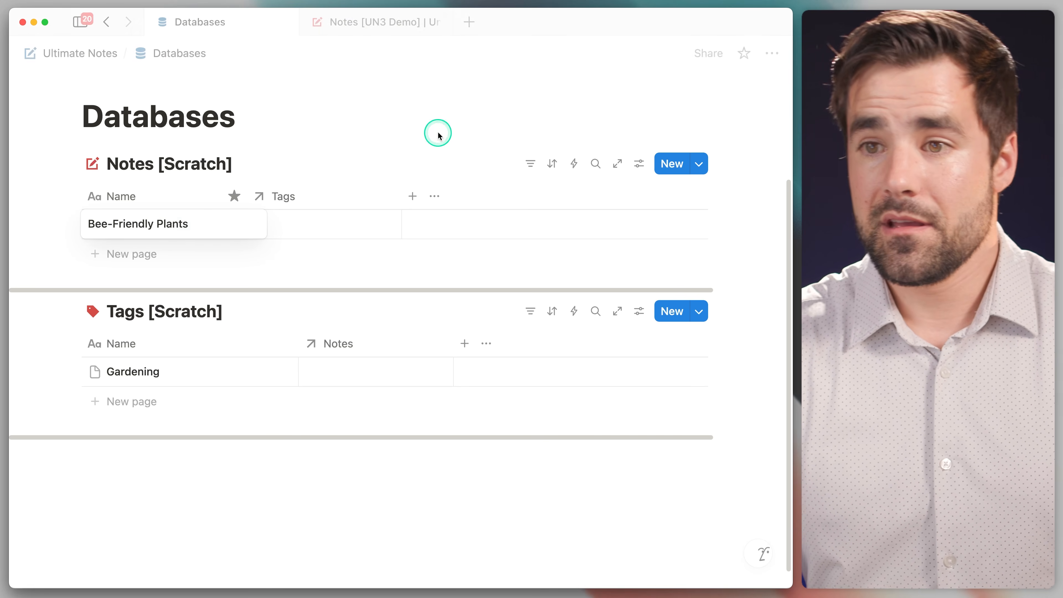
{"action": "key", "text": "Escape"}
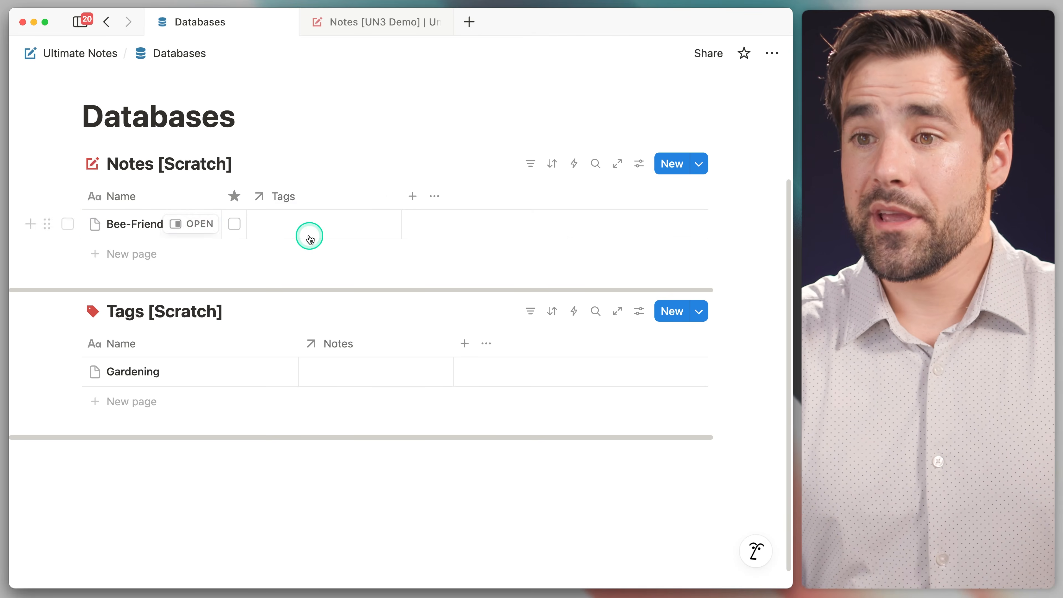
Link the Bee-Friendly Plants note to the Gardening tag through its Tags relation.
{"action": "left_click", "coordinate": [308, 232]}
{"action": "left_click", "coordinate": [341, 279]}
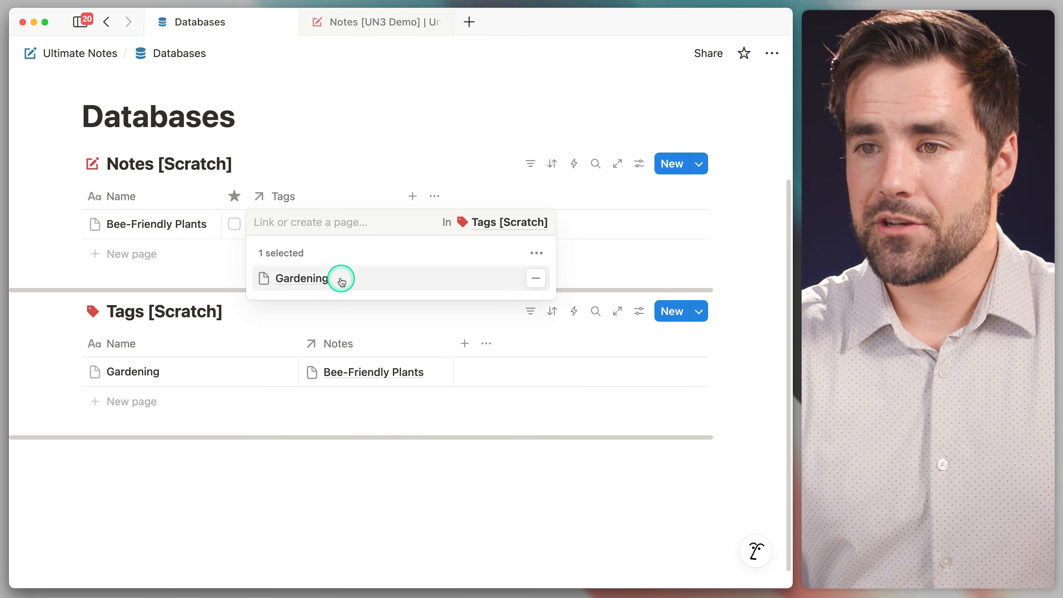
{"action": "left_click", "coordinate": [338, 168]}
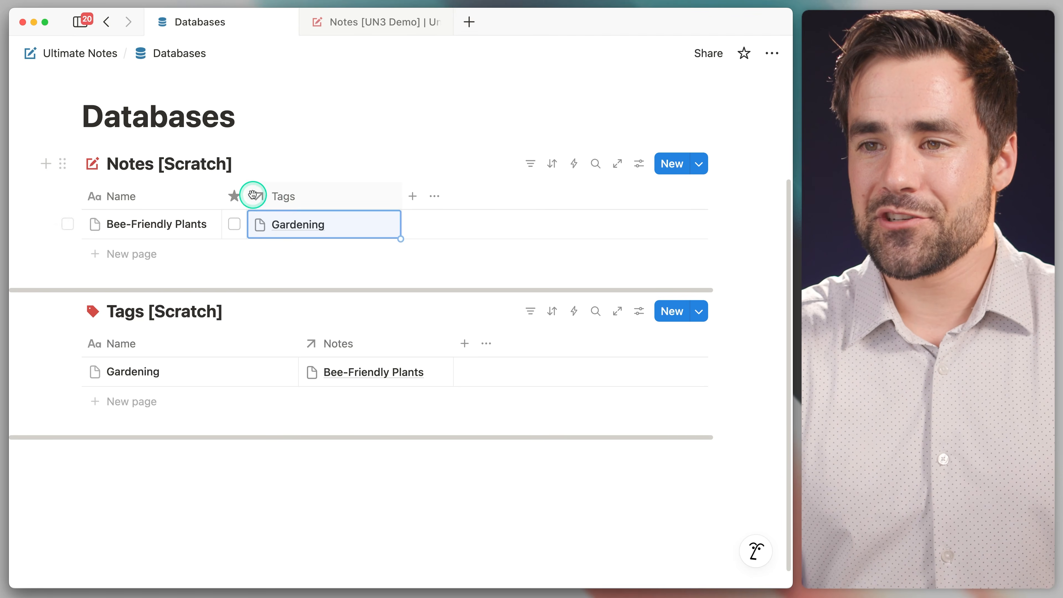
Change the icon of the Tags property in Notes [Scratch] to the tag icon.
{"action": "left_click", "coordinate": [295, 200]}
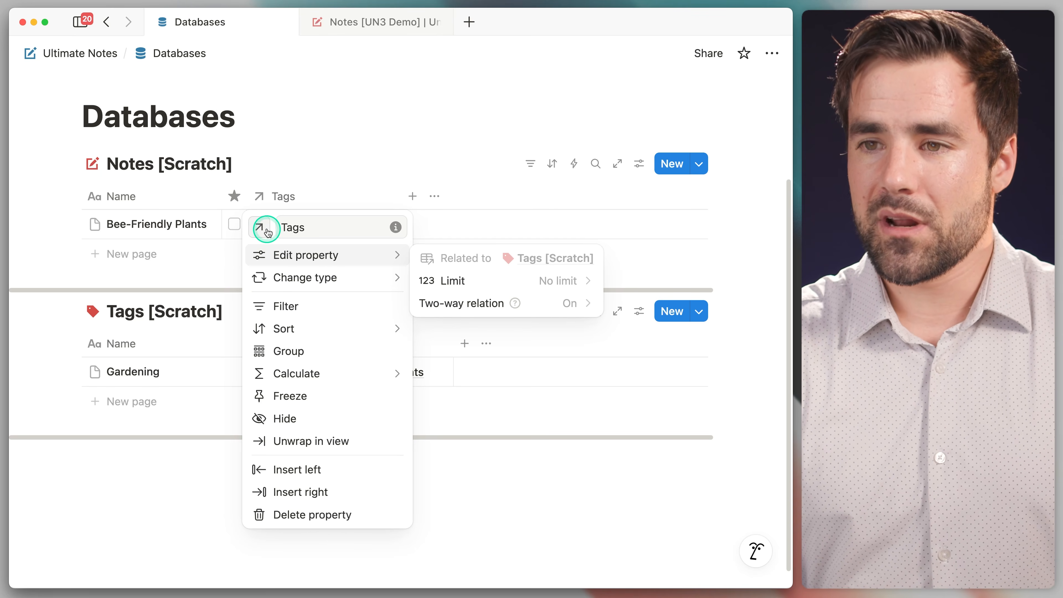
{"action": "left_click", "coordinate": [264, 229]}
{"action": "left_click", "coordinate": [121, 357]}
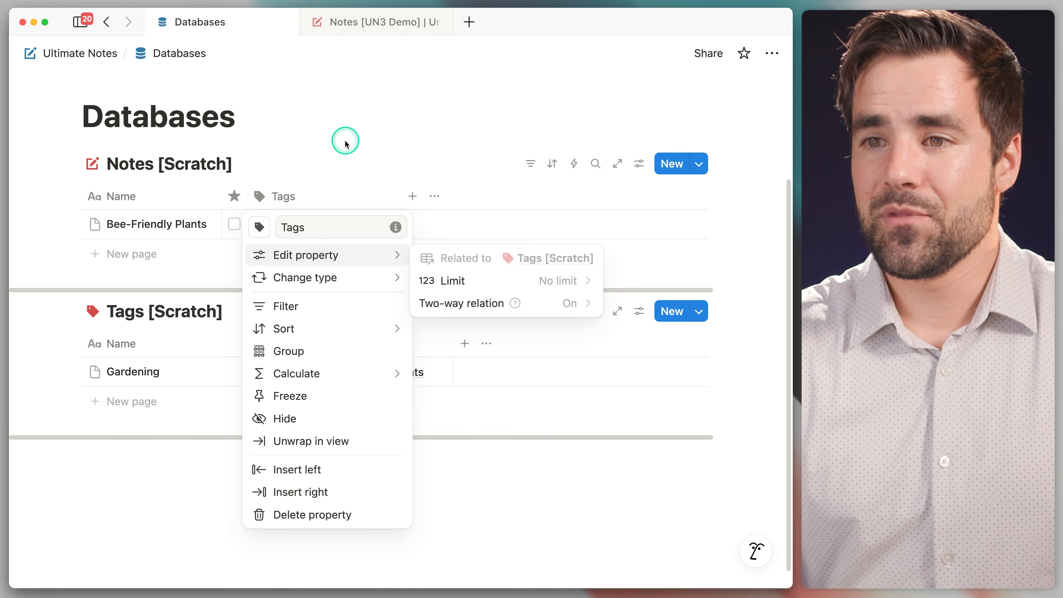
{"action": "left_click", "coordinate": [340, 168]}
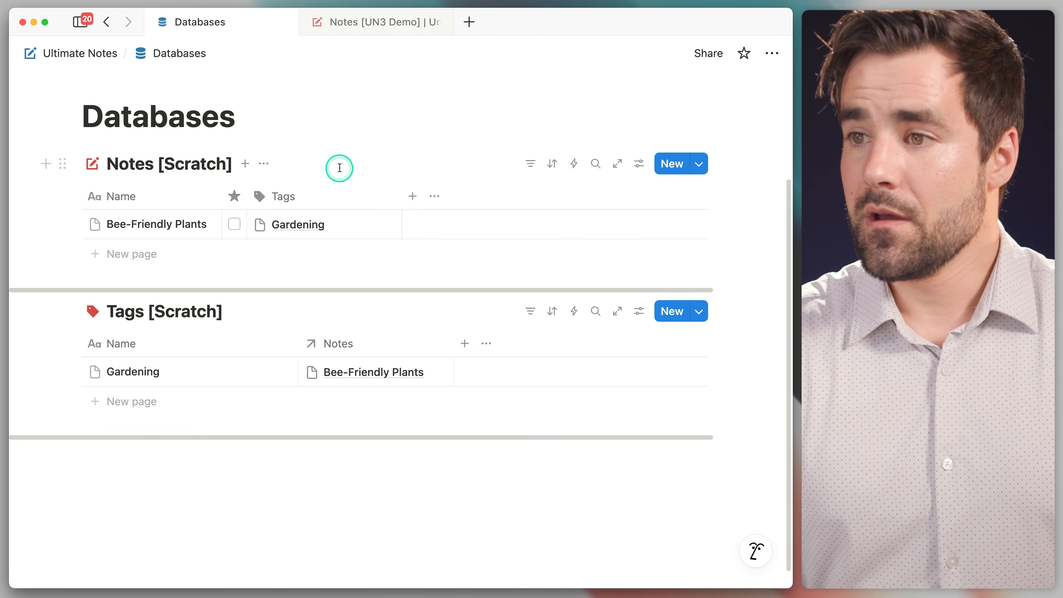
Open Notes [Scratch] as a full page and add a Select property named Type.
{"action": "left_click", "coordinate": [616, 164]}
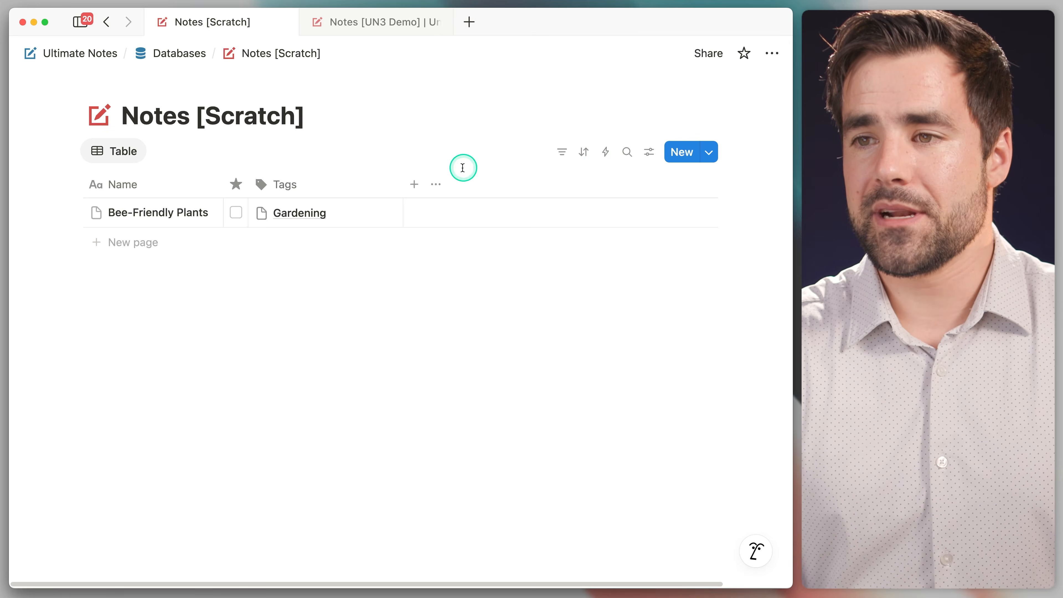
{"action": "left_click", "coordinate": [413, 184]}
{"action": "type", "text": "Type"}
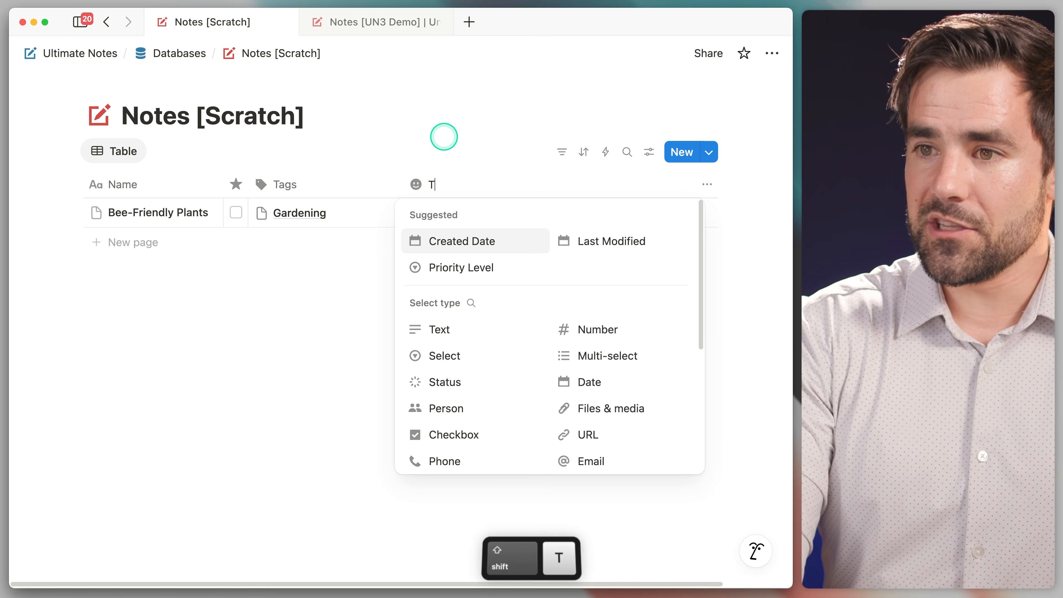
{"action": "left_click", "coordinate": [471, 353]}
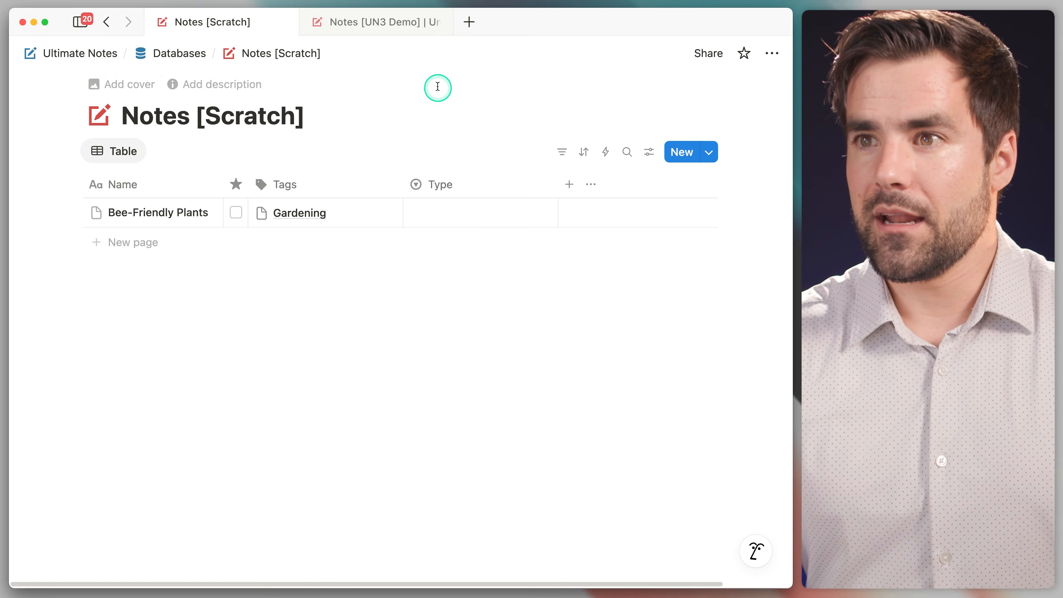
Examine the Type property's options in the Notes [UN3 Demo] database, and return to Notes [Scratch].
{"action": "left_click", "coordinate": [372, 23]}
{"action": "scroll", "coordinate": [456, 248], "scroll_direction": "right", "scroll_amount": 10}
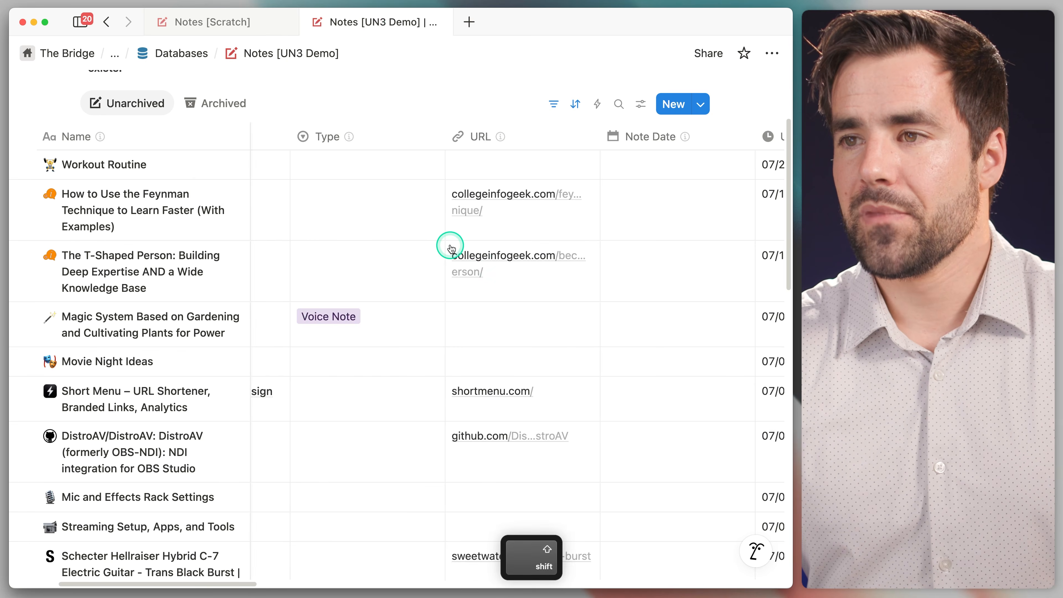
{"action": "scroll", "coordinate": [299, 170], "scroll_direction": "left", "scroll_amount": 4}
{"action": "left_click", "coordinate": [381, 164]}
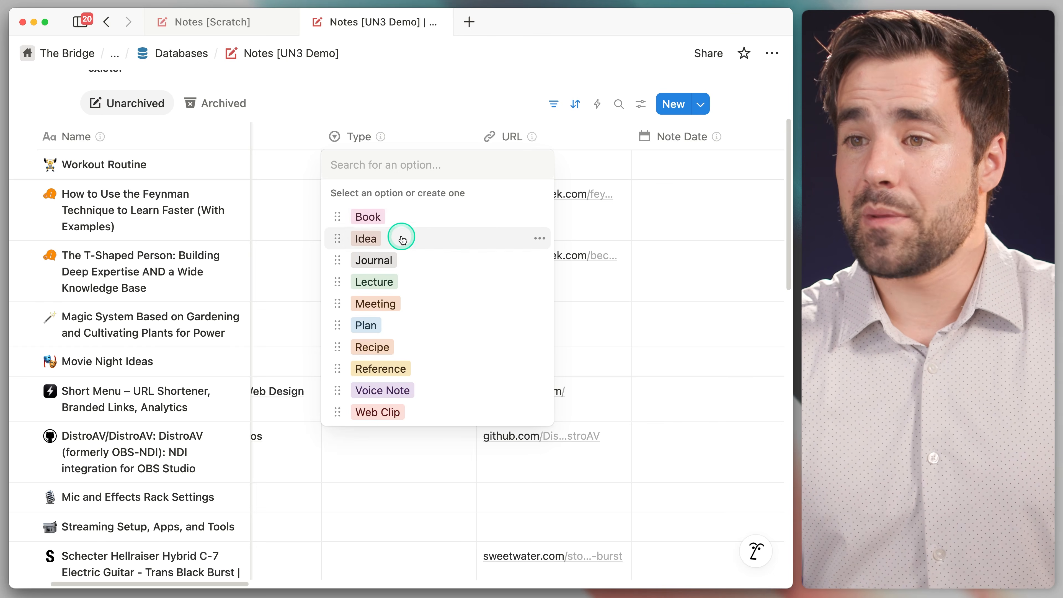
{"action": "left_click", "coordinate": [418, 70]}
{"action": "left_click", "coordinate": [234, 22]}
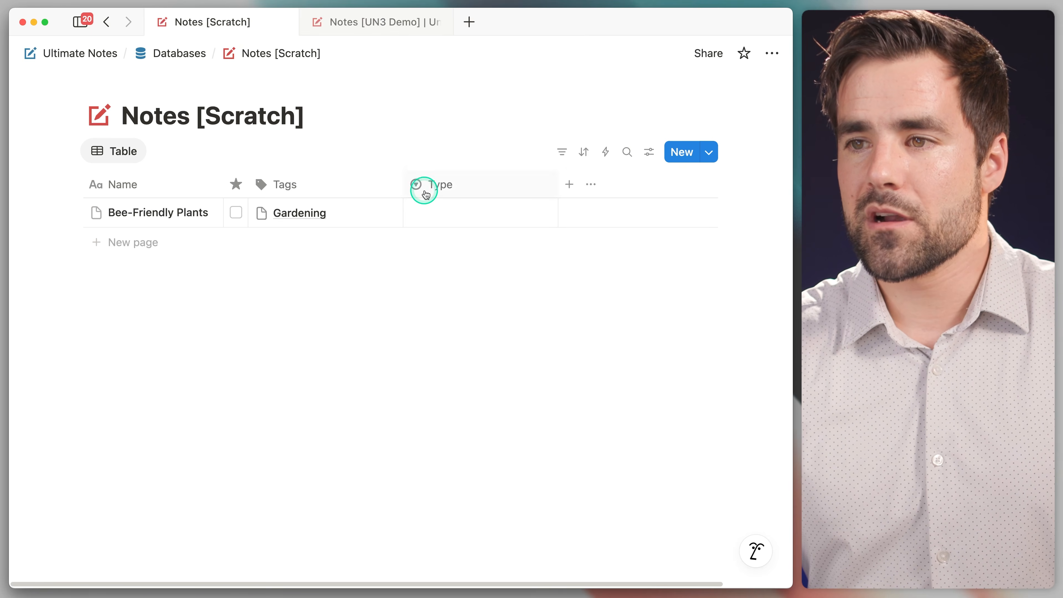
Edit the Type property and add the options Voice Note and Web Clip.
{"action": "left_click", "coordinate": [457, 196]}
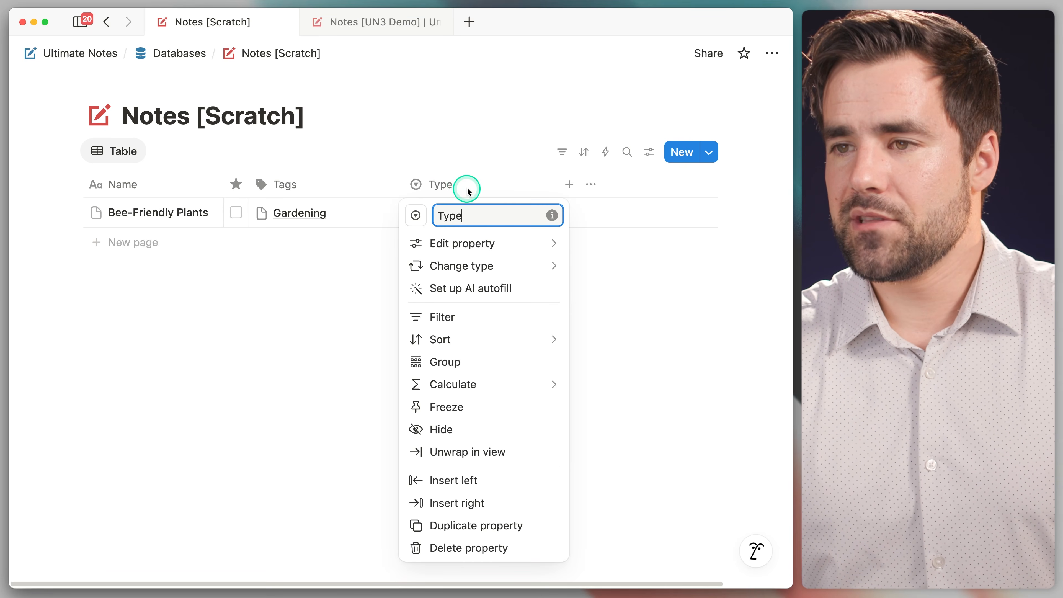
{"action": "left_click", "coordinate": [460, 184]}
{"action": "left_click", "coordinate": [460, 183]}
{"action": "left_click", "coordinate": [471, 245]}
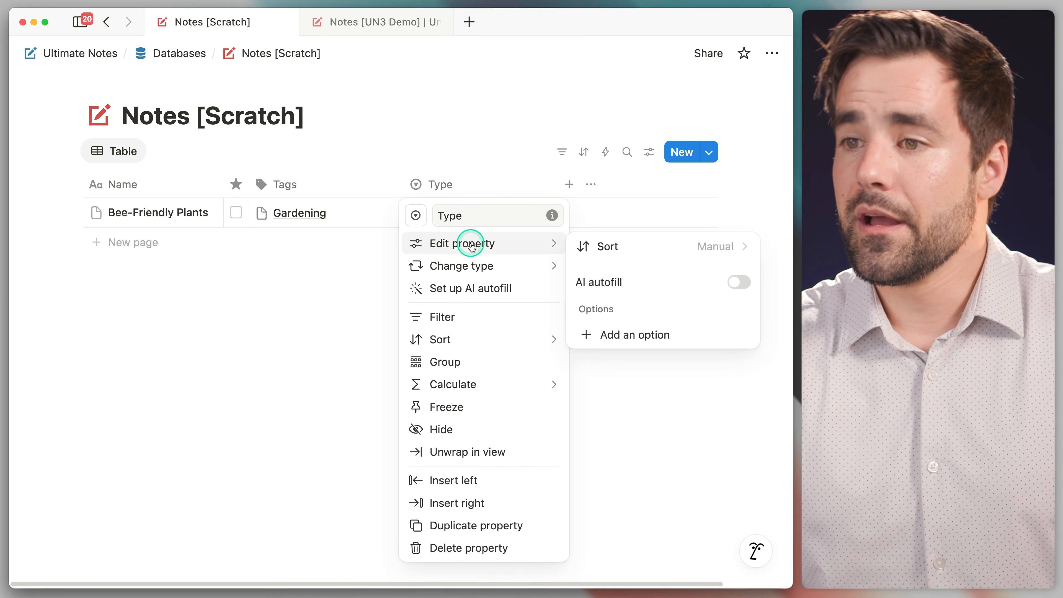
{"action": "left_click", "coordinate": [647, 336]}
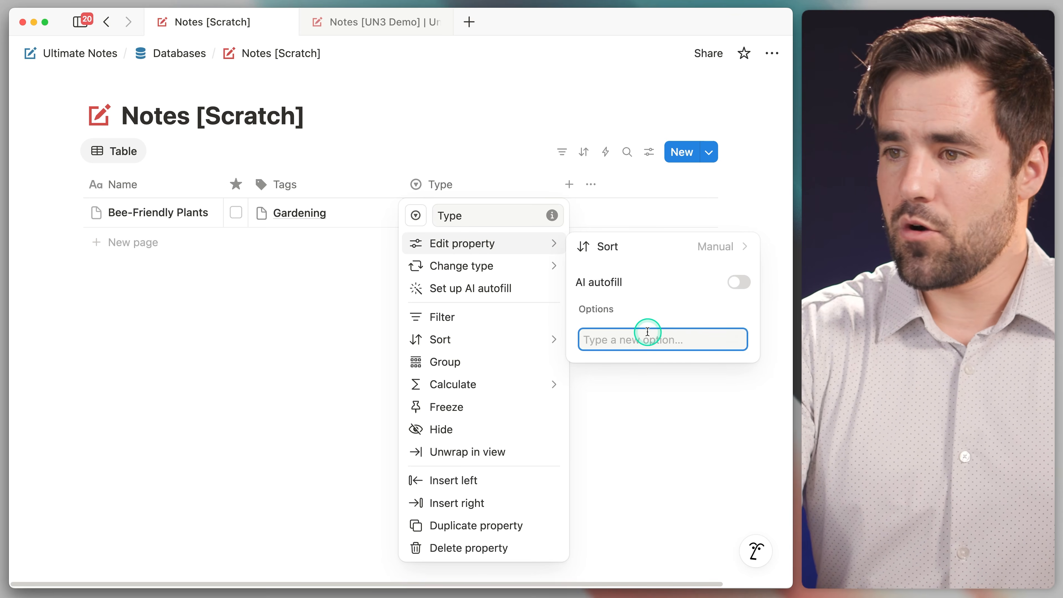
{"action": "type", "text": "Voice Note"}
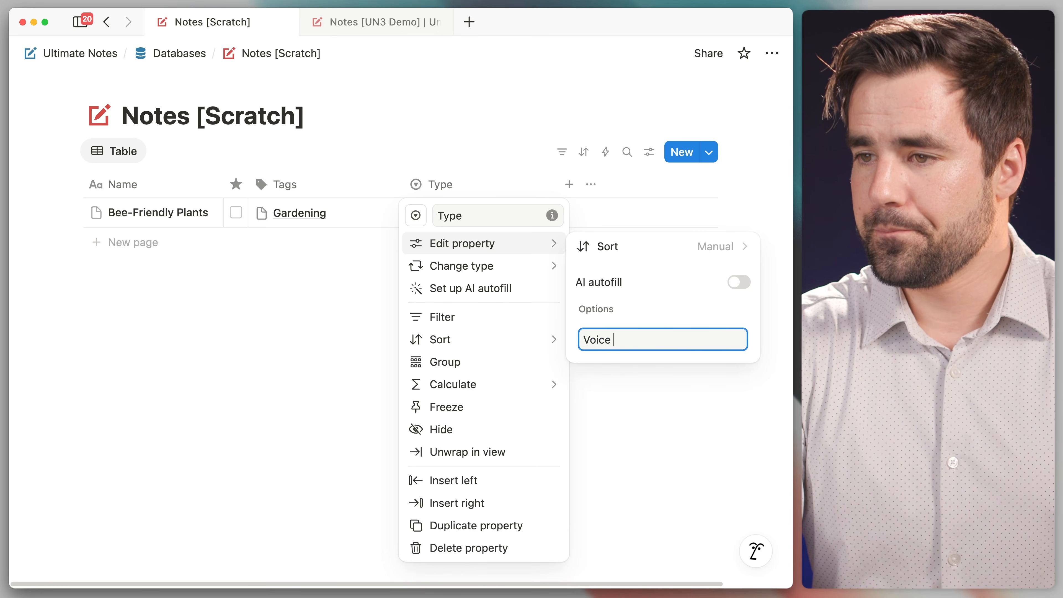
{"action": "key", "text": "Return"}
{"action": "type", "text": "Web Clip"}
{"action": "key", "text": "Return"}
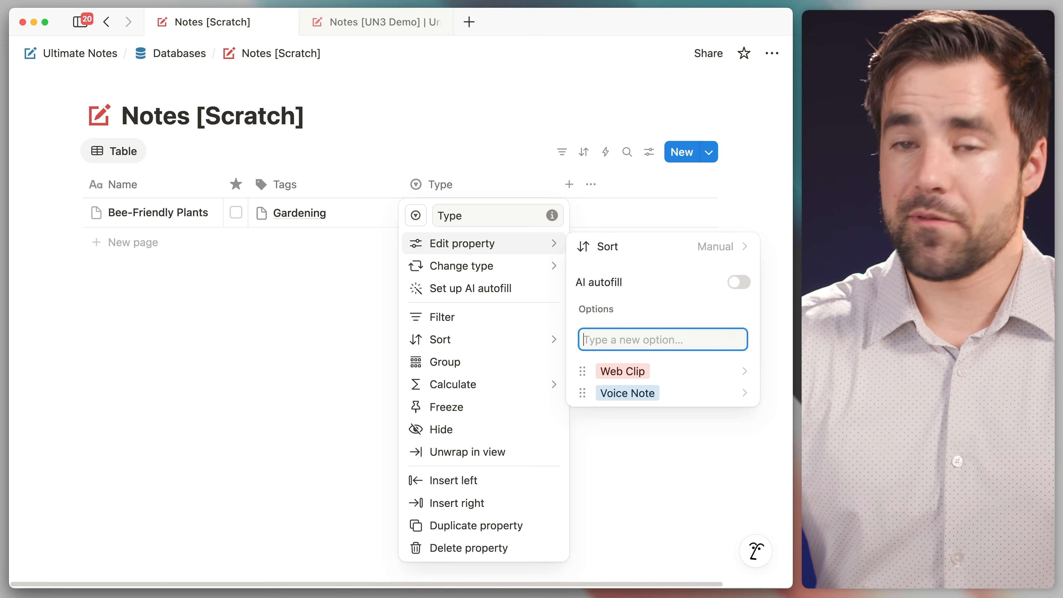
Add the options Meeting and Journal to the Type property, and try moving Web Clip down in the option list.
{"action": "type", "text": "Jou"}
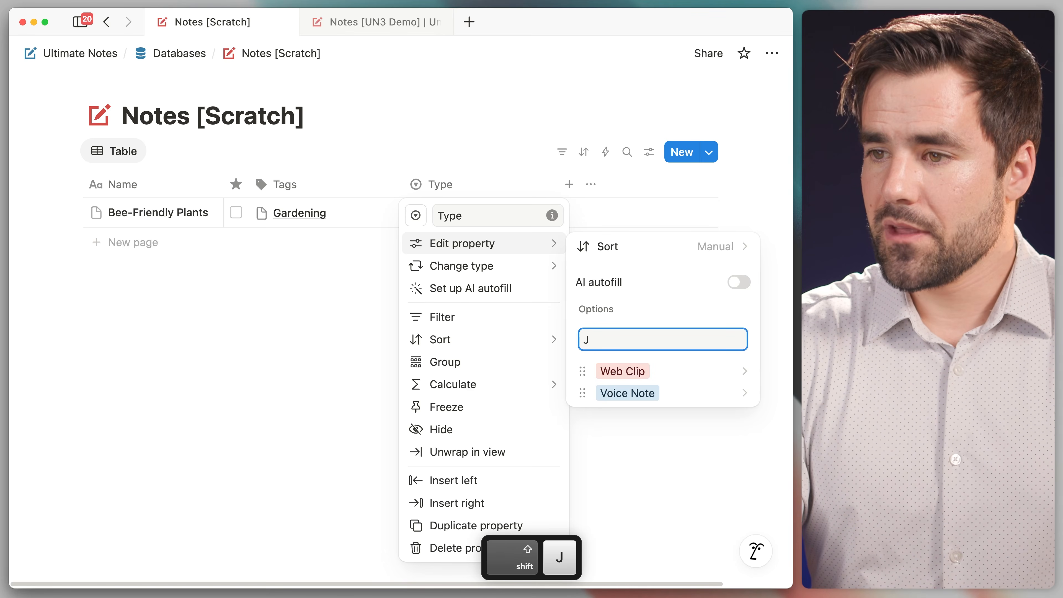
{"action": "key", "text": "BackSpace"}
{"action": "type", "text": "Meeting"}
{"action": "key", "text": "Return"}
{"action": "type", "text": "Journ"}
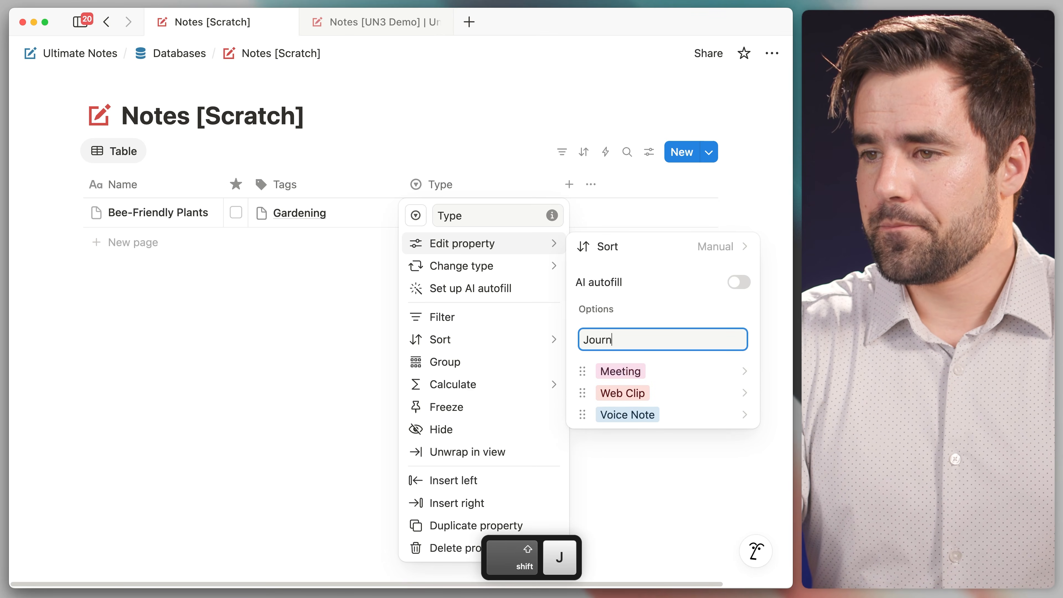
{"action": "type", "text": "al"}
{"action": "left_click", "coordinate": [661, 324]}
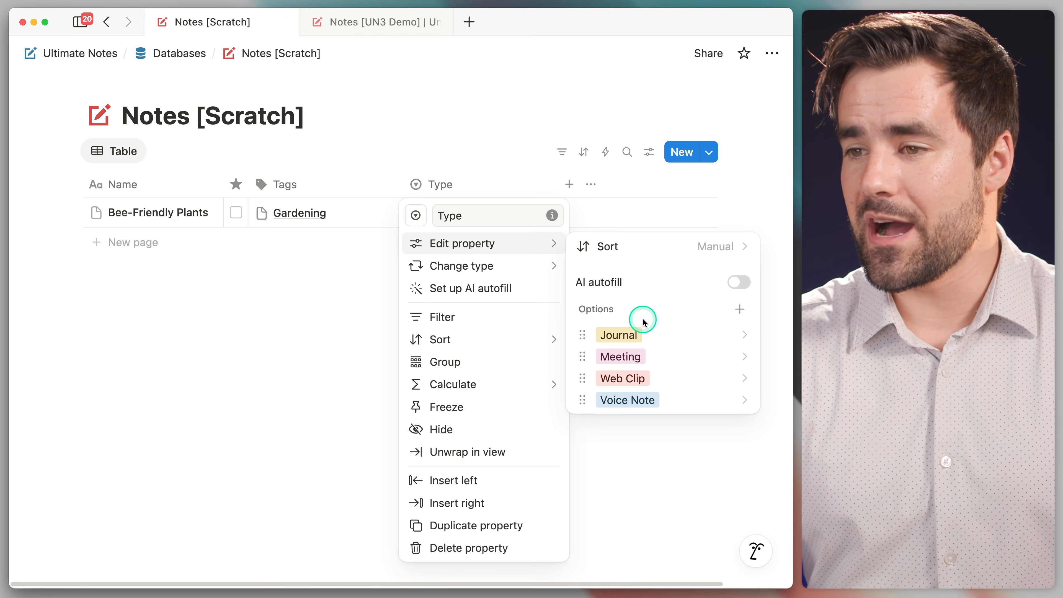
{"action": "left_click_drag", "start_coordinate": [585, 381], "coordinate": [588, 397]}
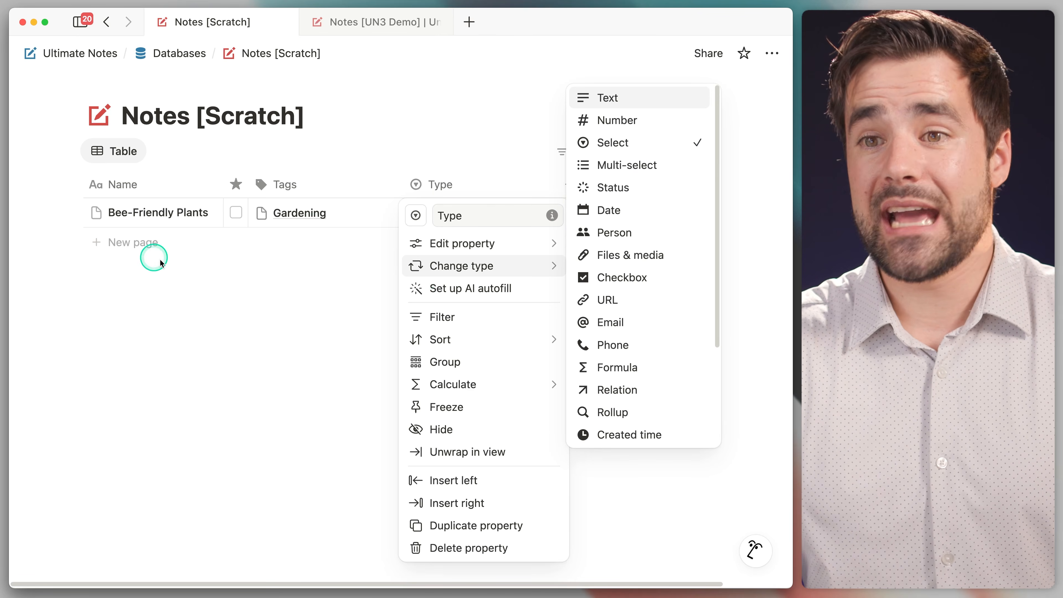
{"action": "left_click", "coordinate": [439, 127]}
Add a URL-type property named URL and a date property named Note Date to Notes [Scratch].
{"action": "left_click", "coordinate": [568, 184]}
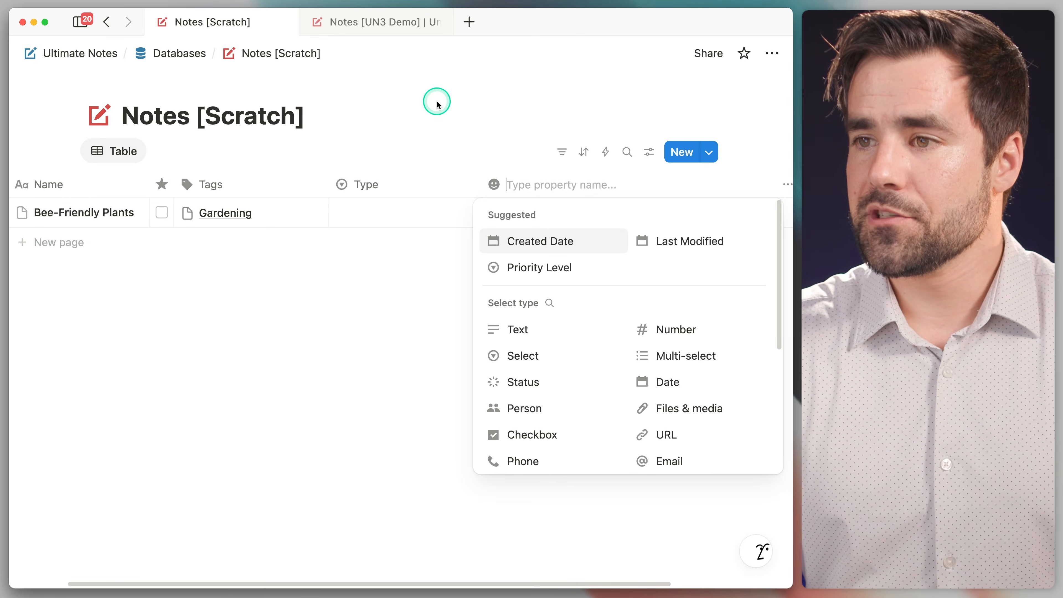
{"action": "type", "text": "URL"}
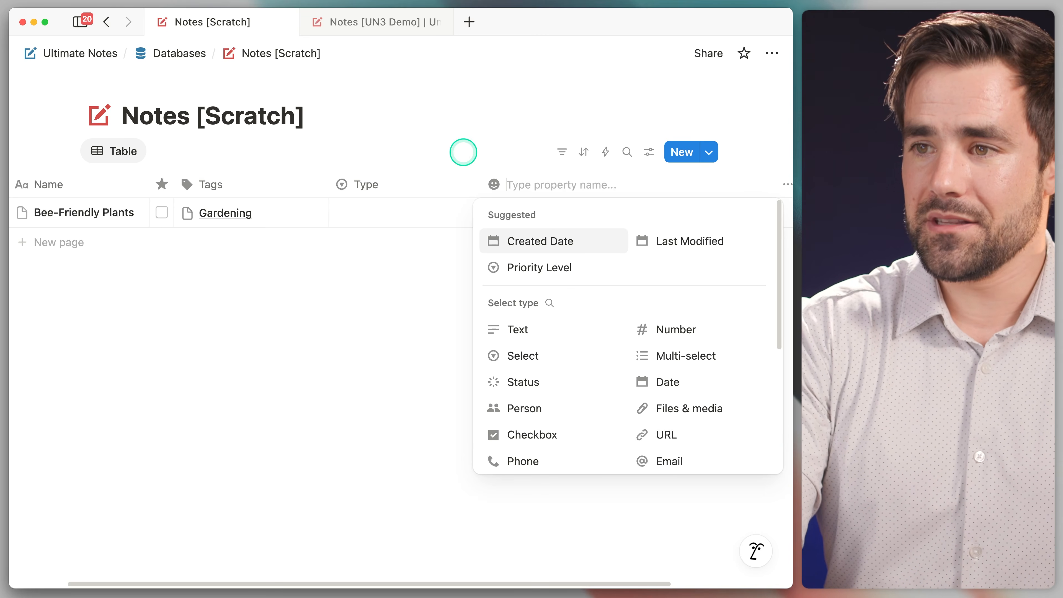
{"action": "type", "text": "URL"}
{"action": "key", "text": "Return"}
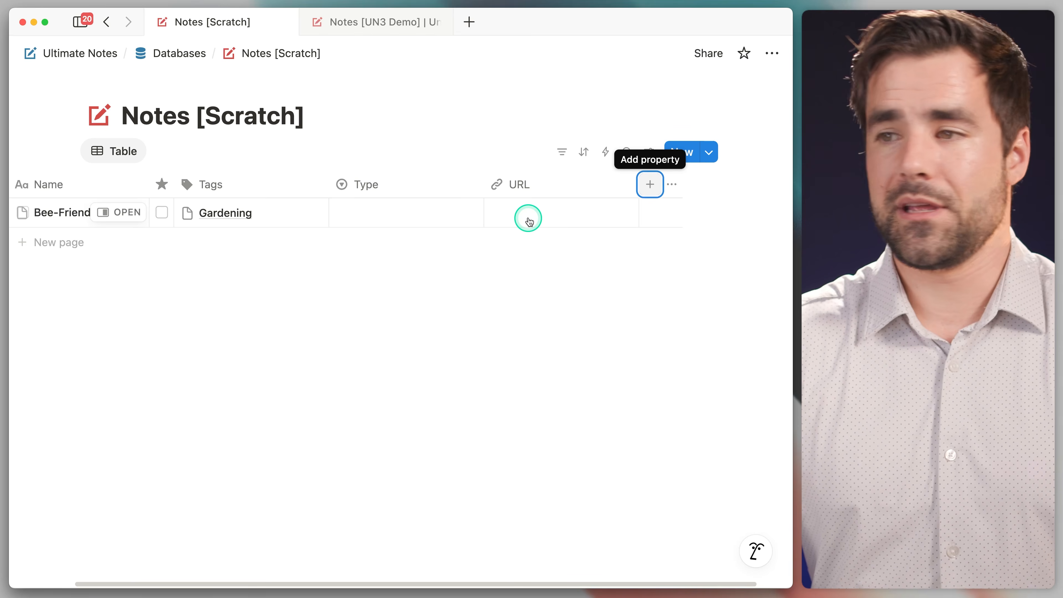
{"action": "left_click", "coordinate": [650, 185]}
{"action": "type", "text": "Note Date"}
{"action": "key", "text": "Return"}
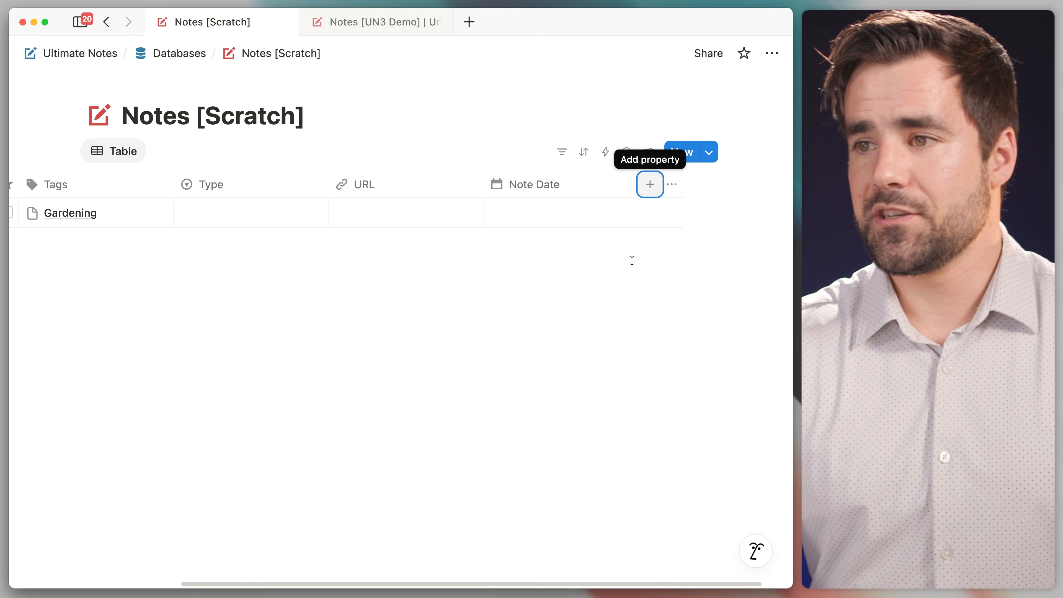
Add a Created time property named Created and a Last edited time property named Updated.
{"action": "left_click", "coordinate": [650, 185]}
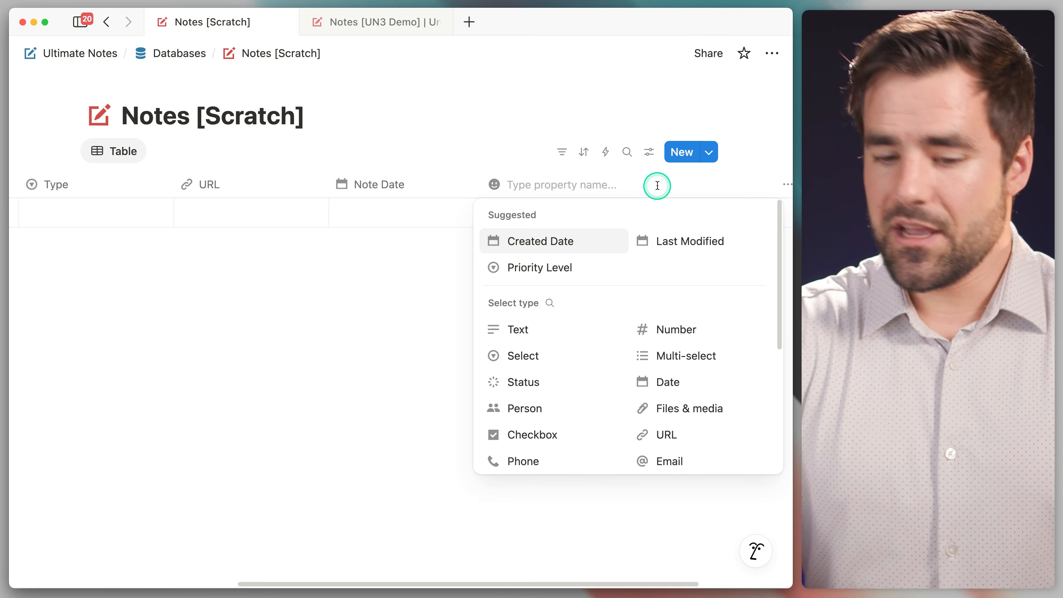
{"action": "type", "text": "Created"}
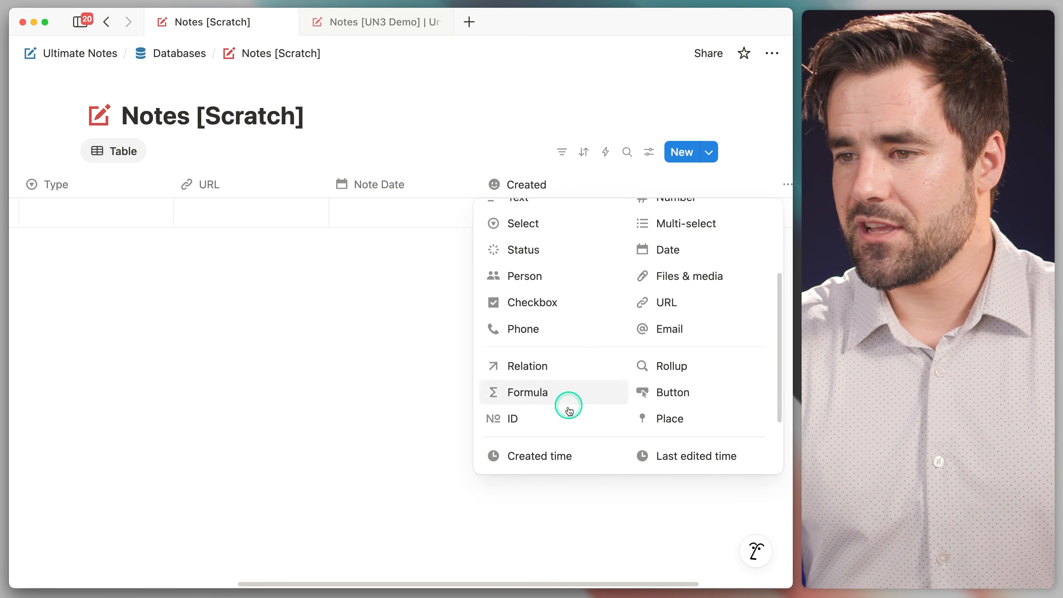
{"action": "left_click", "coordinate": [552, 457]}
{"action": "left_click", "coordinate": [646, 184]}
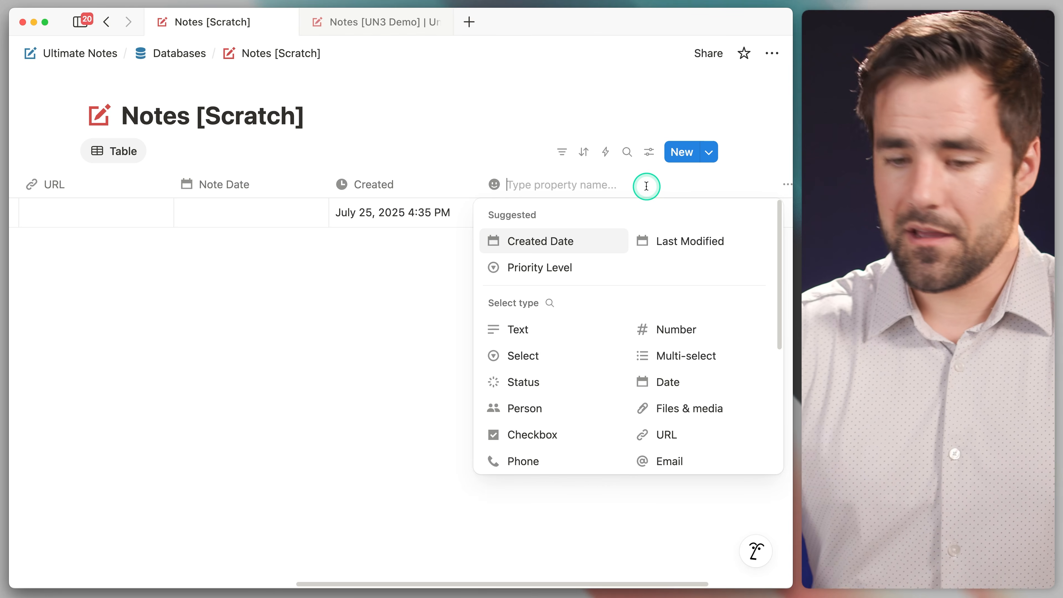
{"action": "type", "text": "Updated"}
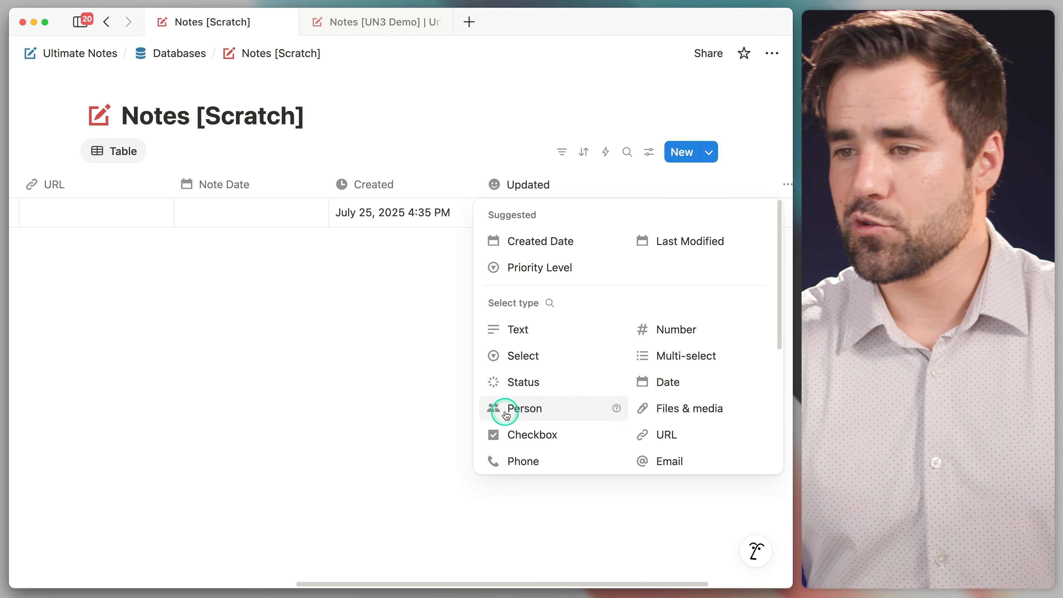
{"action": "scroll", "coordinate": [506, 408], "scroll_direction": "down", "scroll_amount": 5}
{"action": "left_click", "coordinate": [676, 367]}
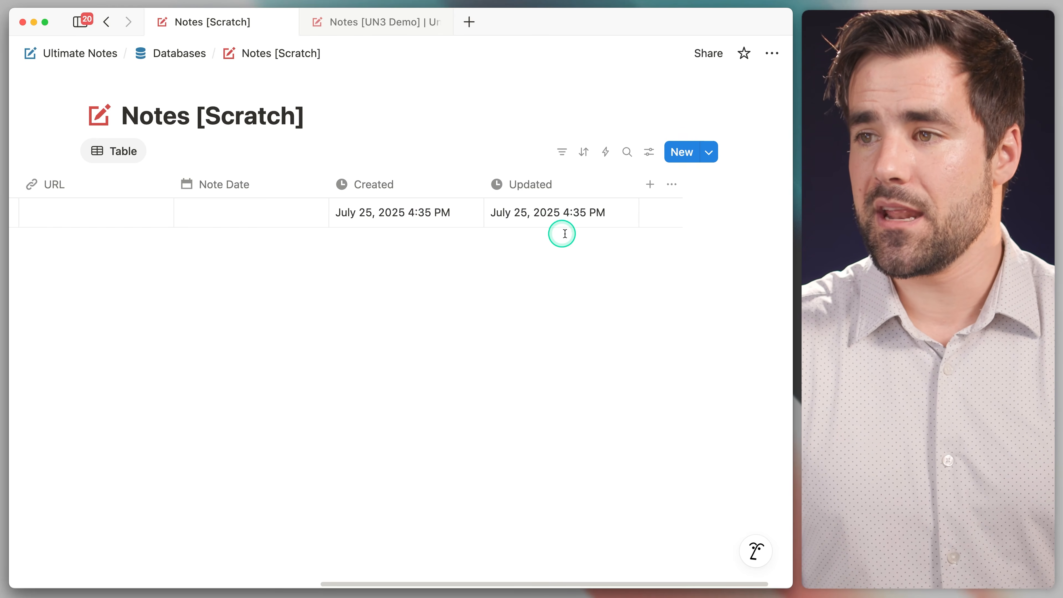
Add a Files & media property named Image to Notes [Scratch].
{"action": "left_click", "coordinate": [650, 184]}
{"action": "type", "text": "Image"}
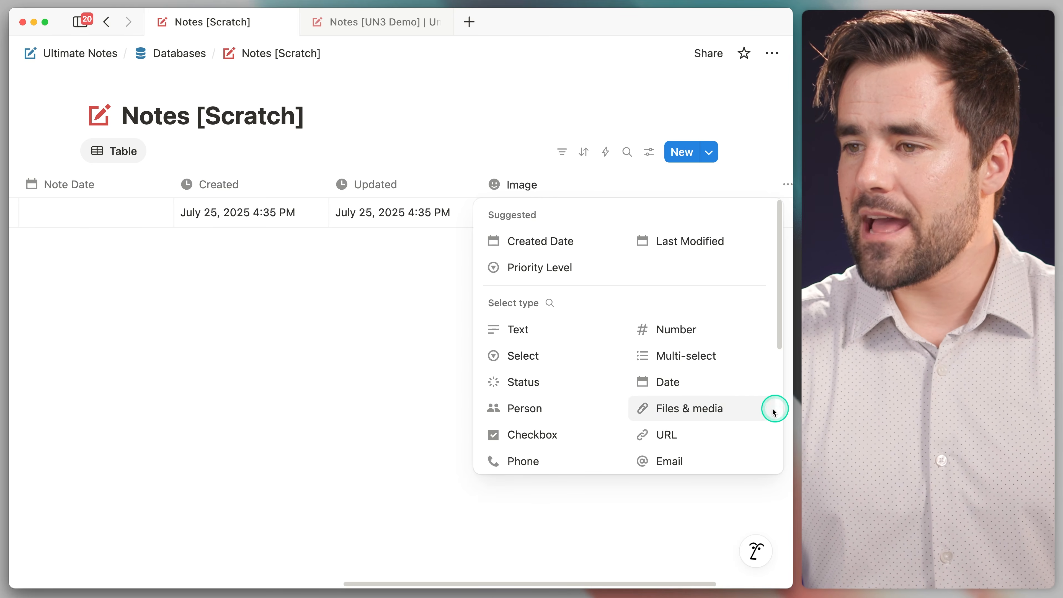
{"action": "left_click", "coordinate": [708, 410]}
{"action": "left_click", "coordinate": [513, 227]}
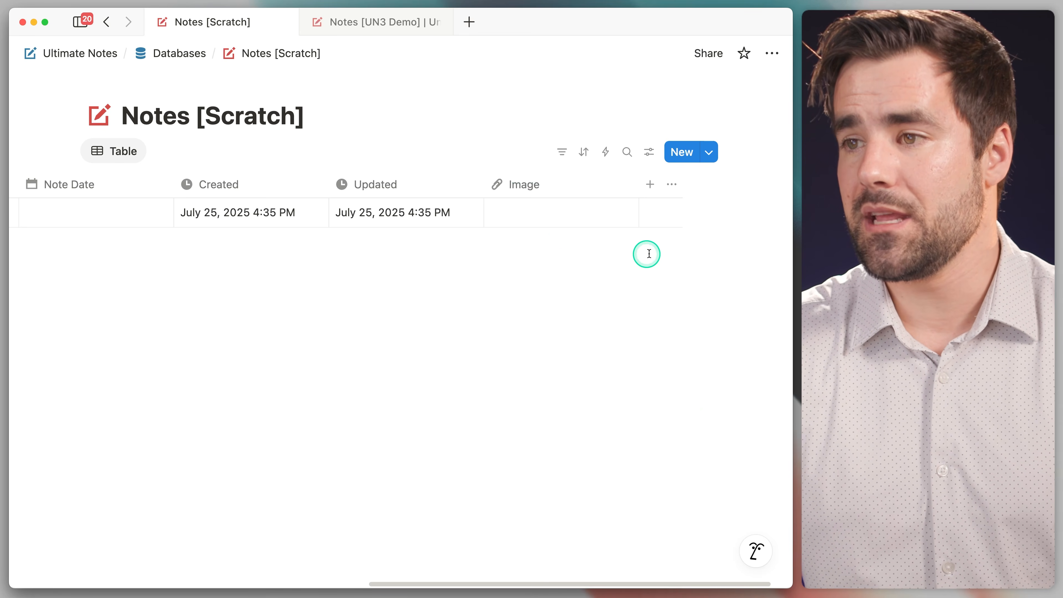
Start a new property named Audio File in Notes [Scratch].
{"action": "left_click", "coordinate": [650, 189]}
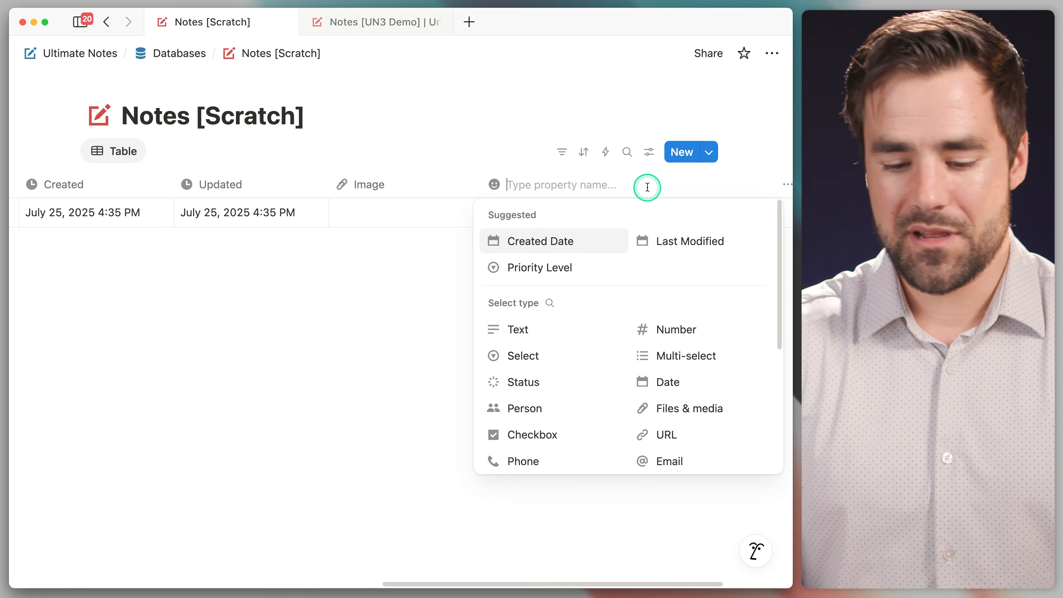
{"action": "type", "text": "Audio File"}
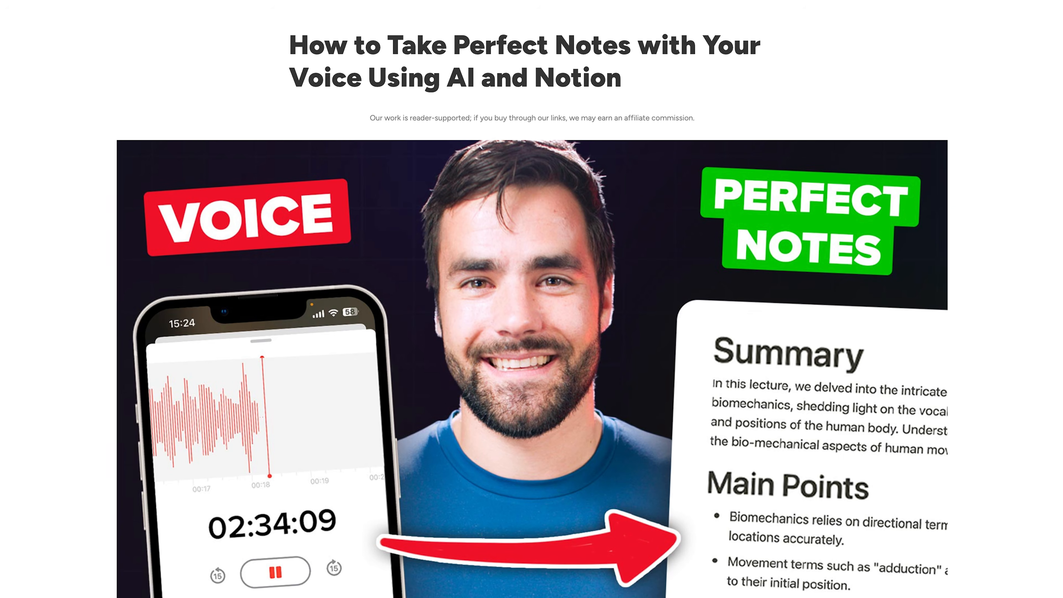
{"action": "scroll", "coordinate": [532, 299], "scroll_direction": "down", "scroll_amount": 5}
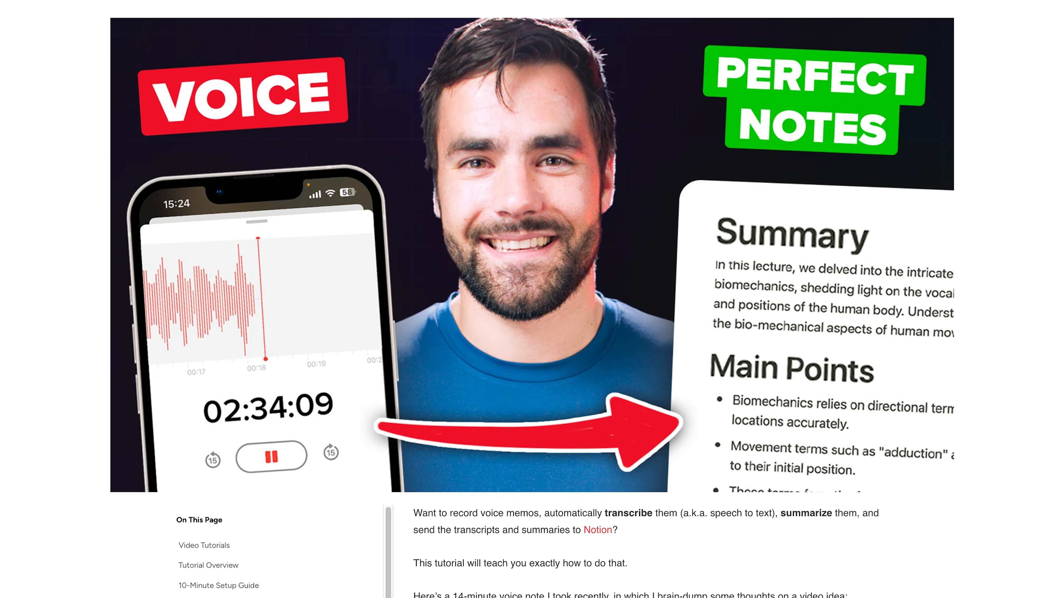
{"action": "scroll", "coordinate": [531, 299], "scroll_direction": "down", "scroll_amount": 5}
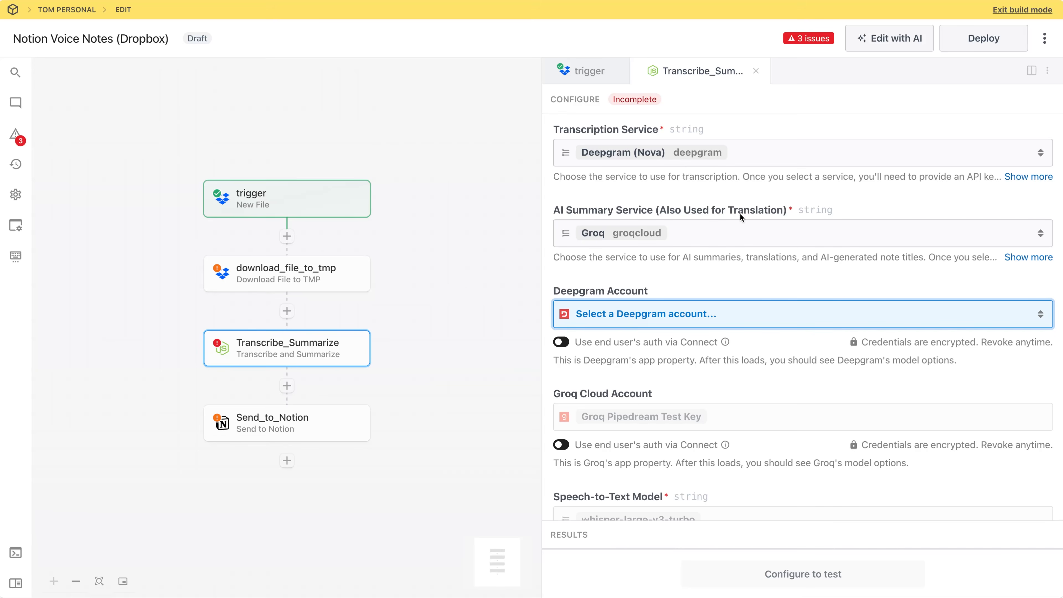
{"action": "left_click", "coordinate": [788, 155]}
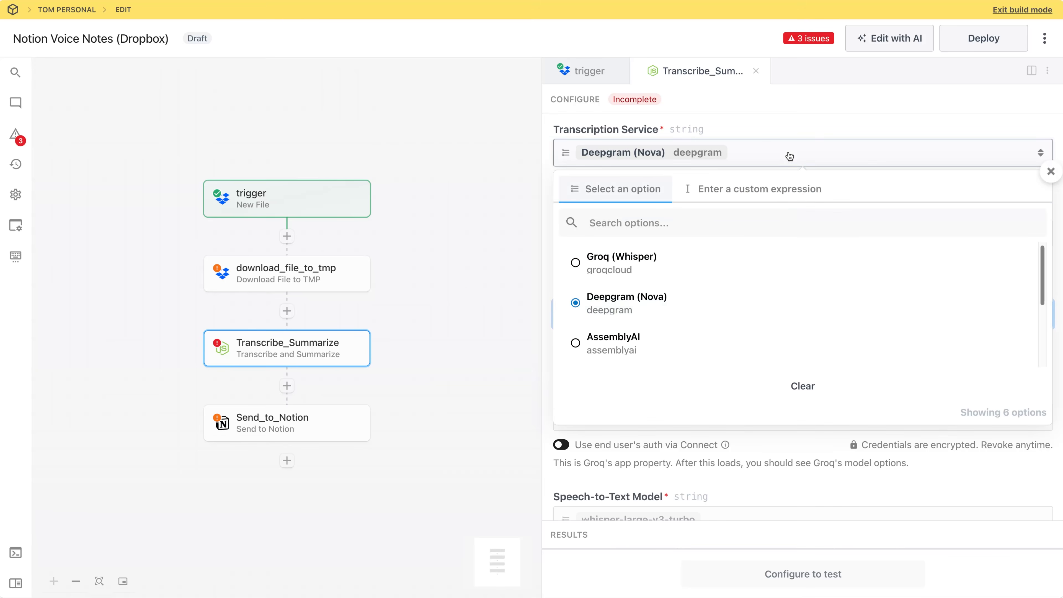
{"action": "left_click", "coordinate": [706, 263]}
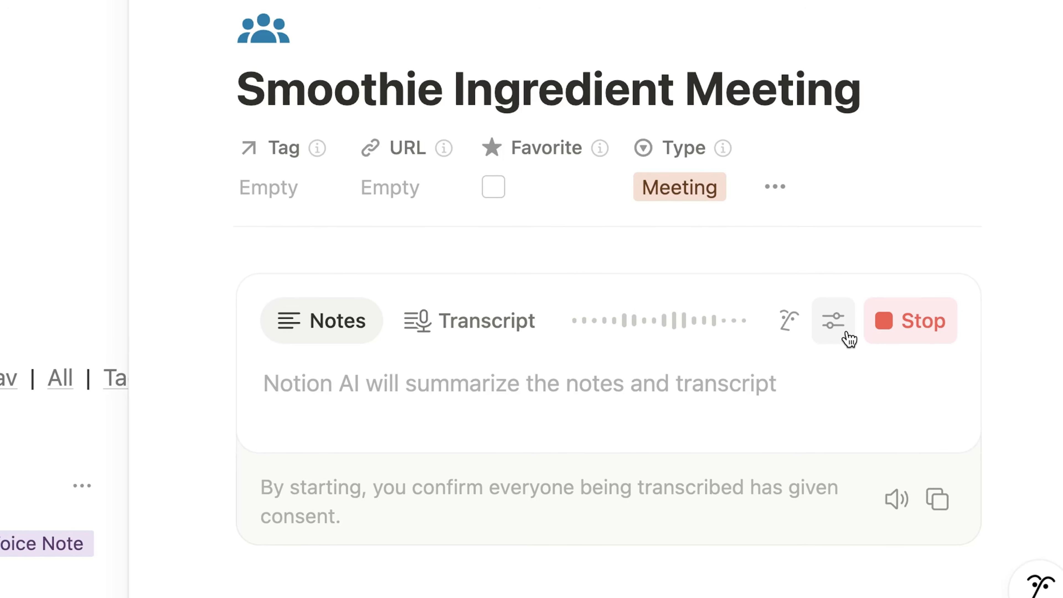
{"action": "left_click", "coordinate": [882, 317]}
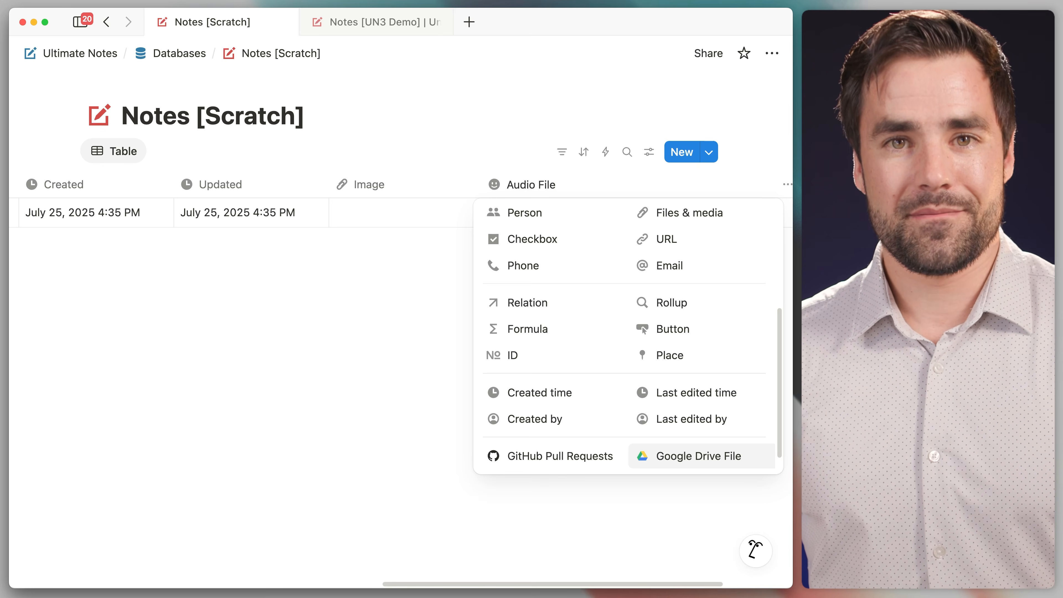
Make Audio File a Files & media property.
{"action": "scroll", "coordinate": [684, 339], "scroll_direction": "up", "scroll_amount": 2}
{"action": "left_click", "coordinate": [690, 235]}
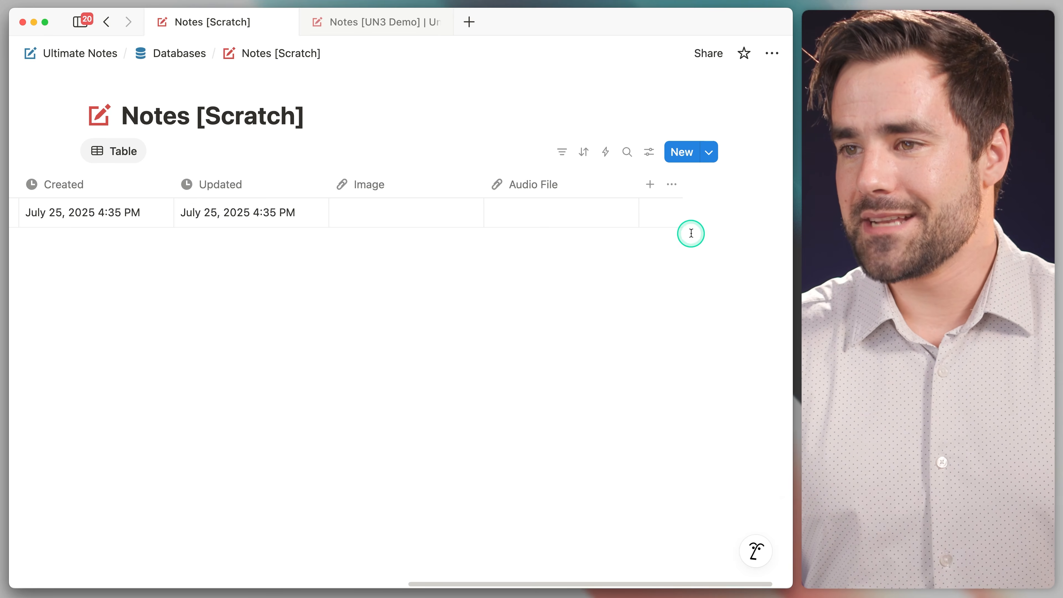
Add a checkbox property named Archived to Notes [Scratch], with an archive box icon marked with an x.
{"action": "scroll", "coordinate": [600, 219], "scroll_direction": "right", "scroll_amount": 1}
{"action": "left_click", "coordinate": [611, 185]}
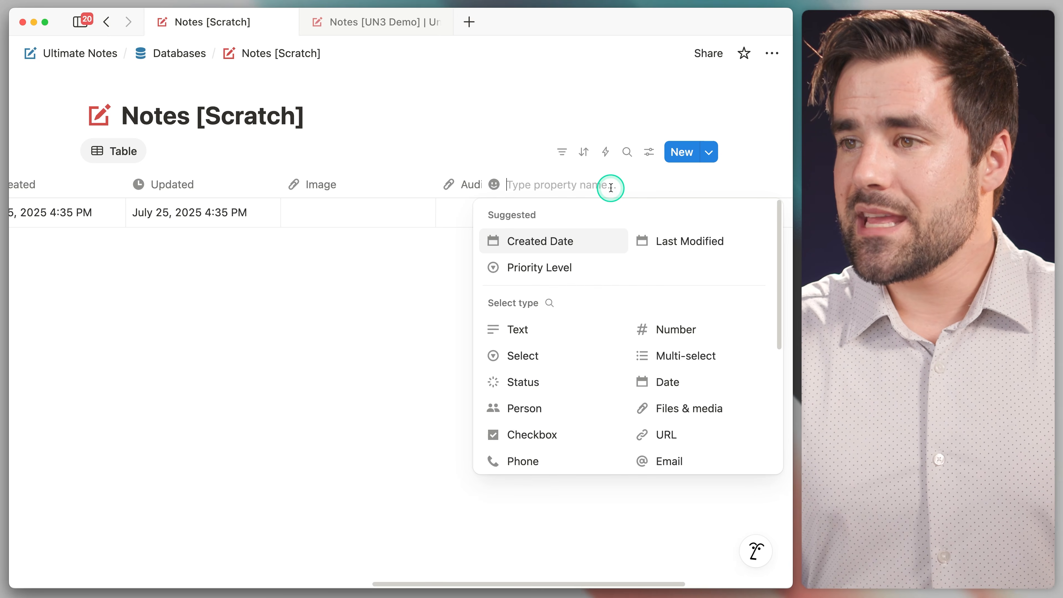
{"action": "type", "text": "Ar"}
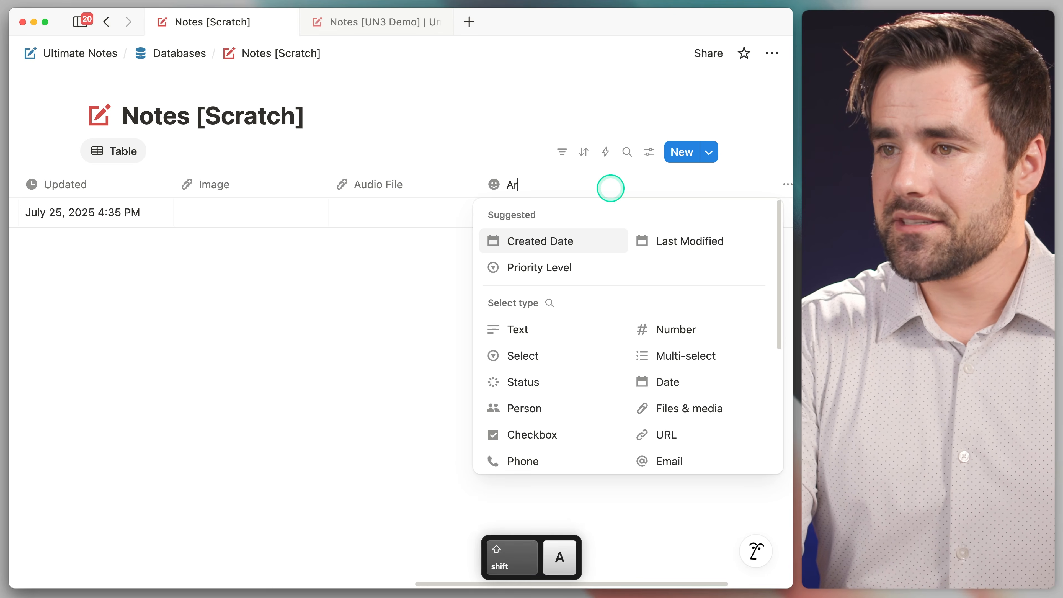
{"action": "type", "text": "chived"}
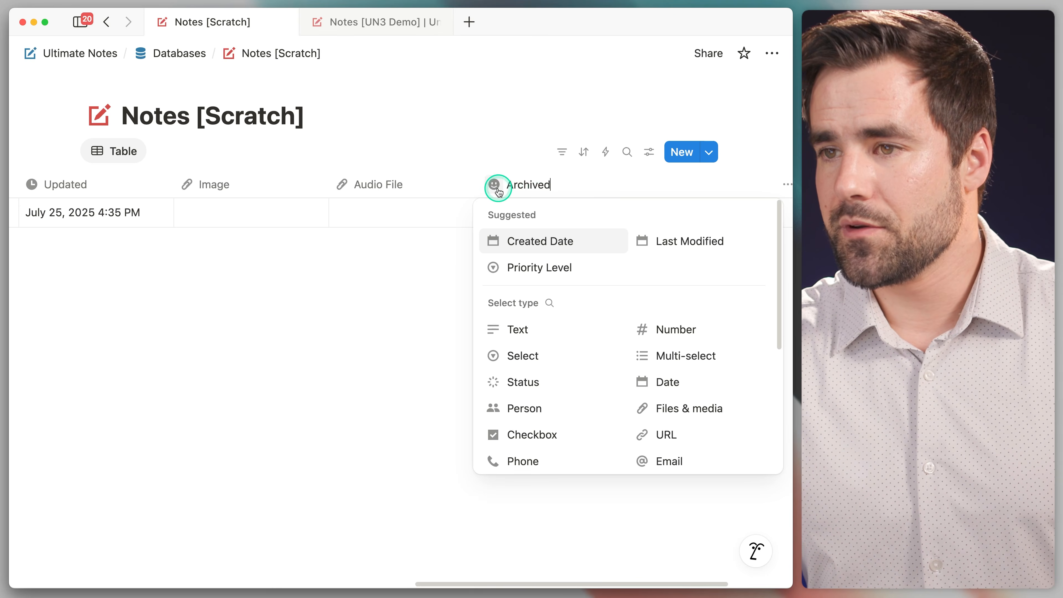
{"action": "left_click", "coordinate": [494, 185]}
{"action": "type", "text": "x"}
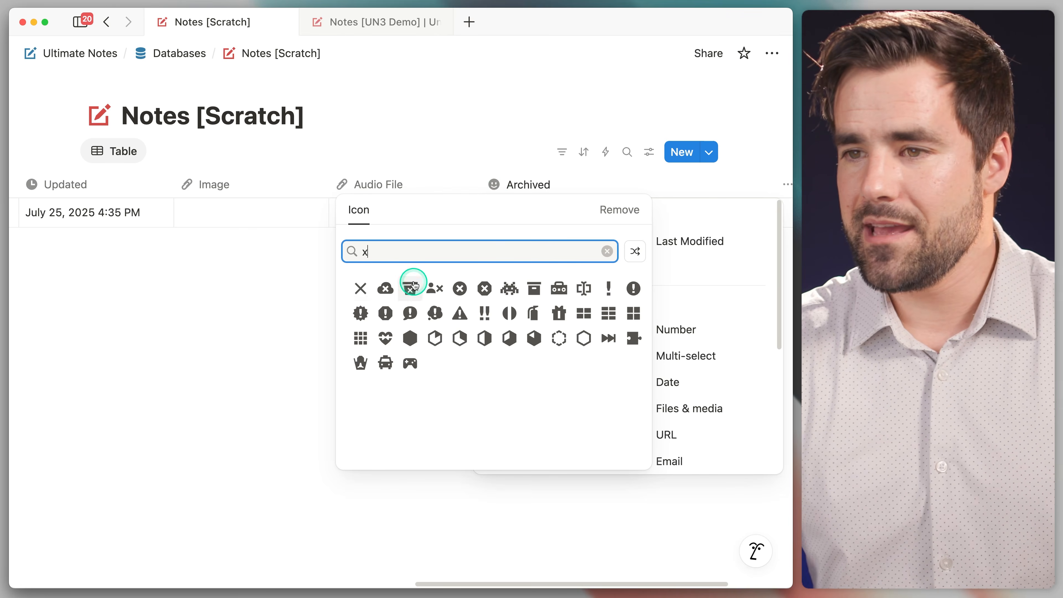
{"action": "left_click", "coordinate": [410, 289]}
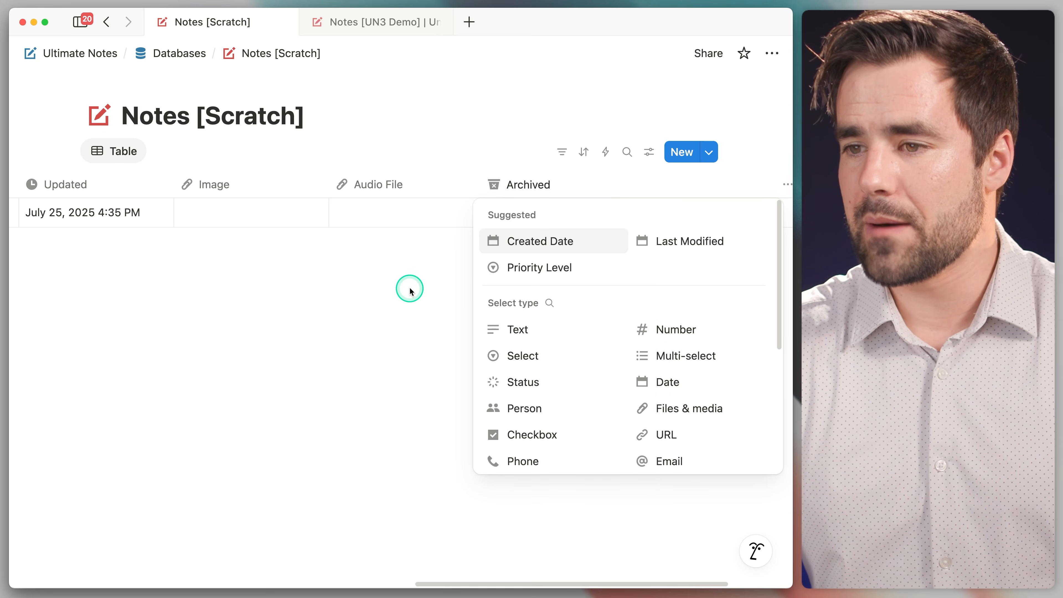
{"action": "scroll", "coordinate": [543, 389], "scroll_direction": "down", "scroll_amount": 1}
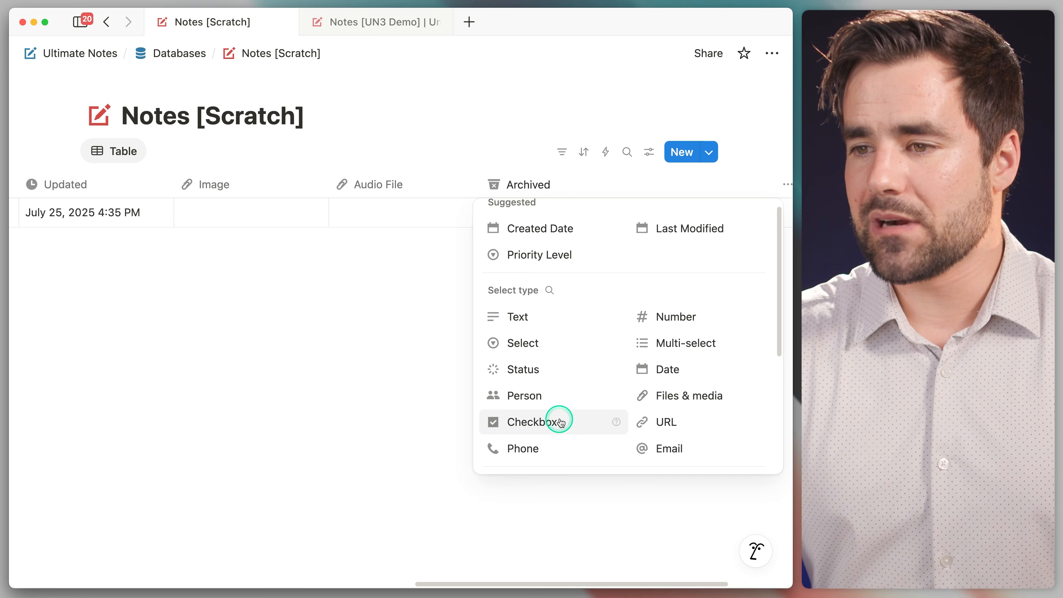
{"action": "left_click", "coordinate": [575, 426]}
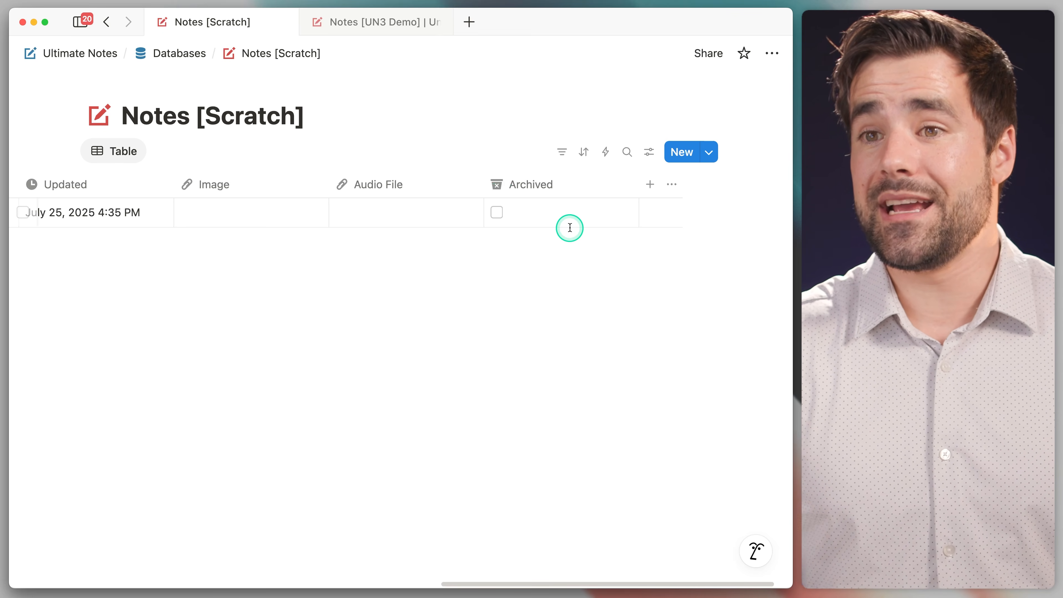
Add a Rollup property named Root Tag to Notes [Scratch] and view its relation settings without choosing a relation.
{"action": "left_click", "coordinate": [650, 184]}
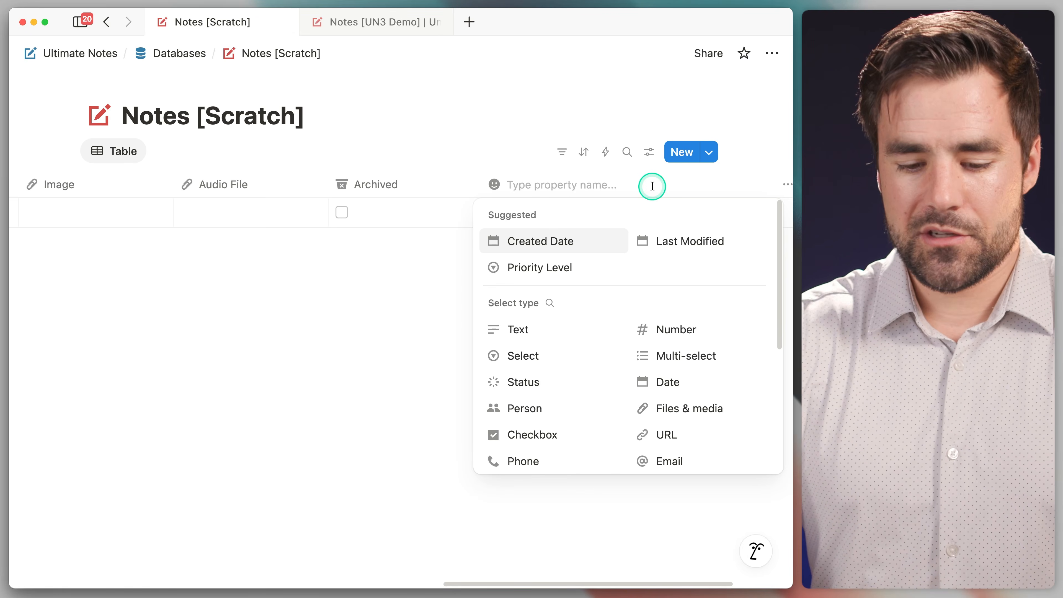
{"action": "type", "text": "Root Tag"}
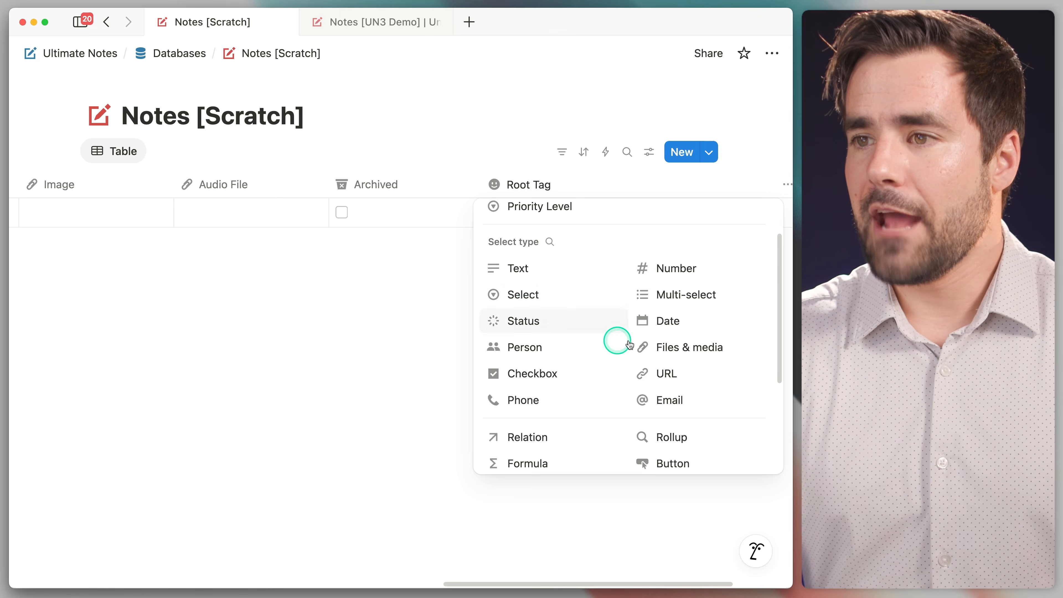
{"action": "scroll", "coordinate": [564, 288], "scroll_direction": "down", "scroll_amount": 1}
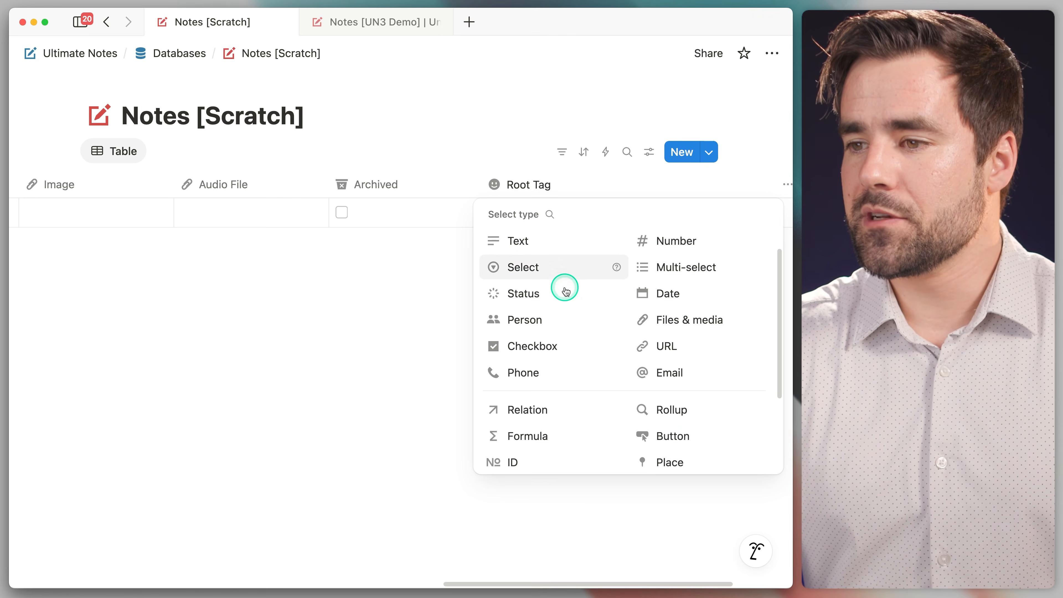
{"action": "left_click", "coordinate": [696, 408]}
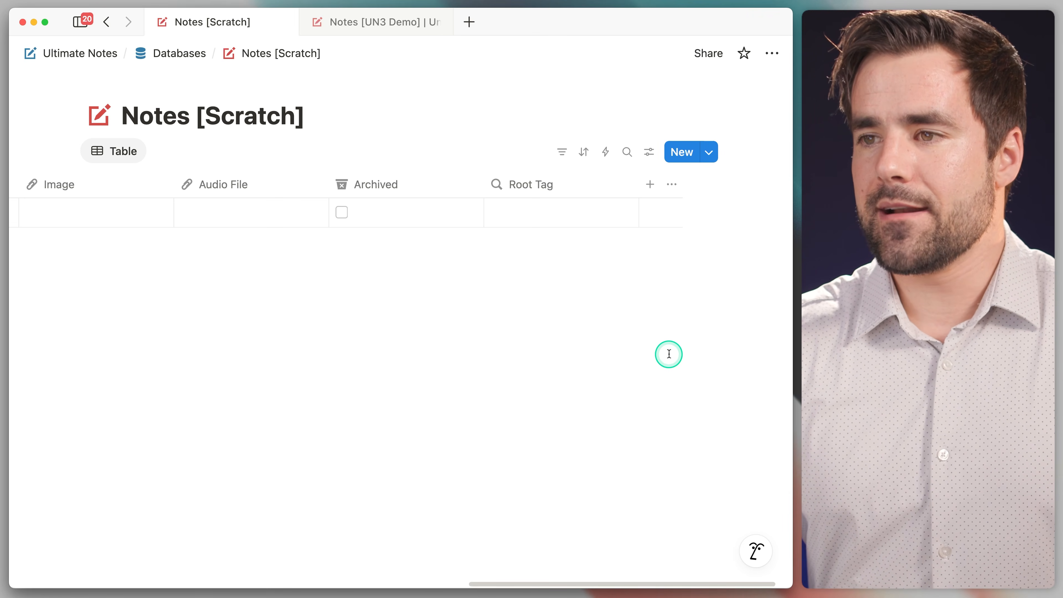
{"action": "left_click", "coordinate": [561, 214]}
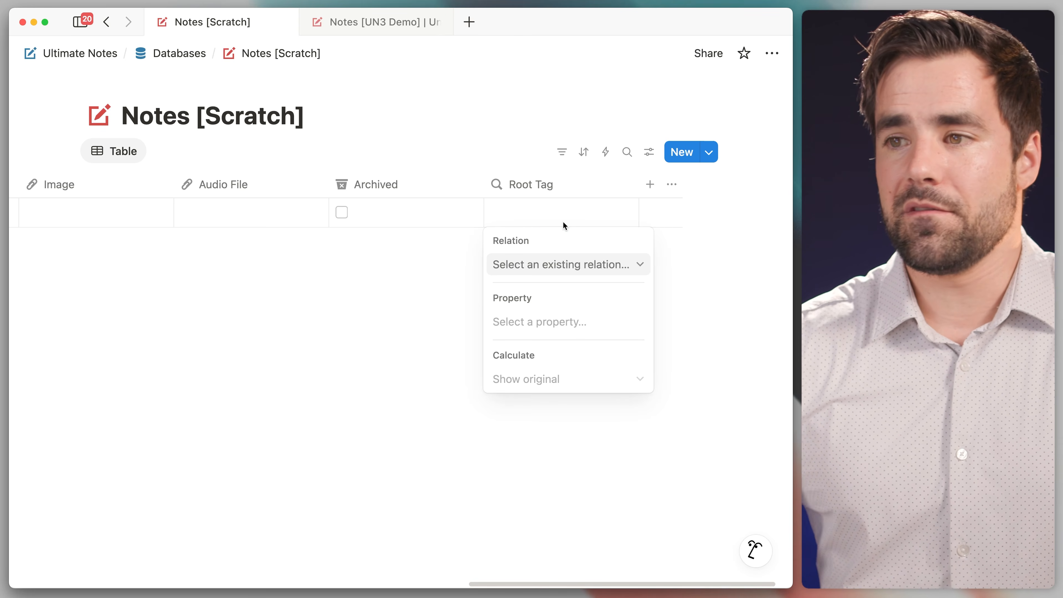
{"action": "left_click", "coordinate": [699, 278]}
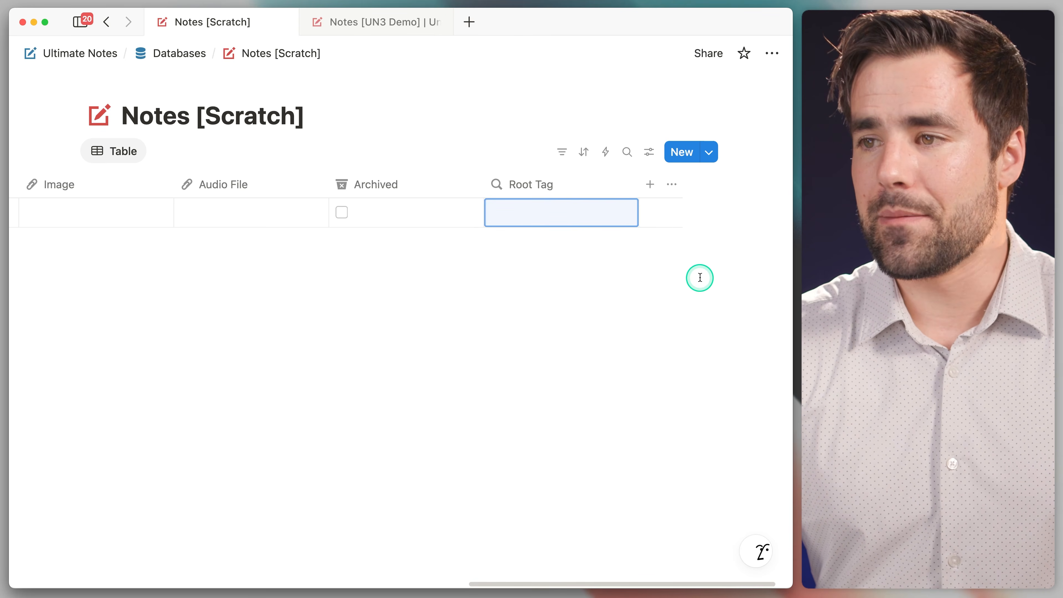
Add two formula properties named URL Icon and URL Base to Notes [Scratch].
{"action": "scroll", "coordinate": [622, 185], "scroll_direction": "right", "scroll_amount": 2}
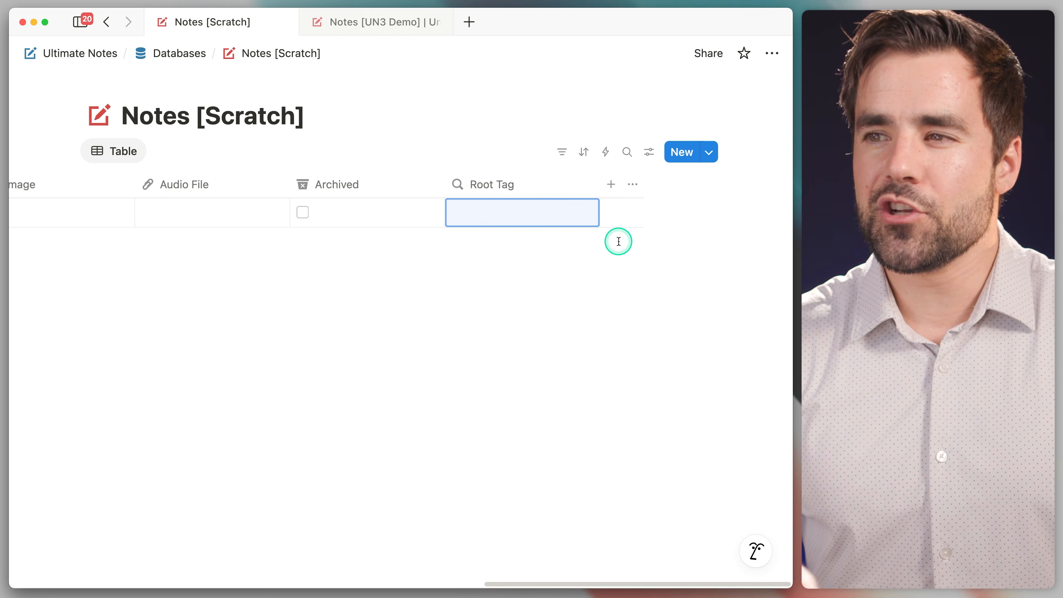
{"action": "left_click", "coordinate": [610, 185]}
{"action": "type", "text": "URL Icon"}
{"action": "scroll", "coordinate": [652, 351], "scroll_direction": "down", "scroll_amount": 5}
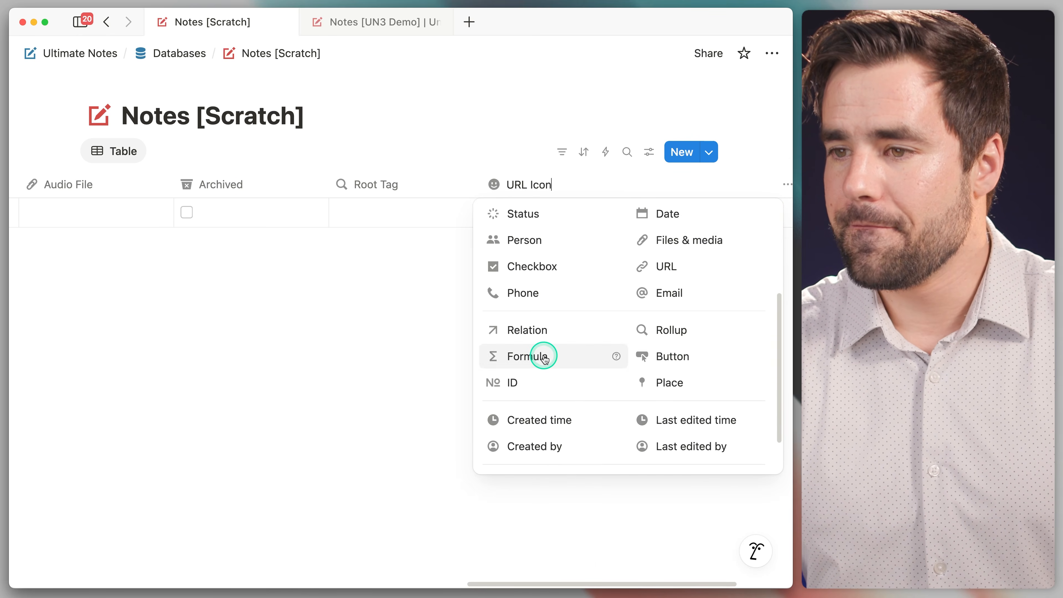
{"action": "left_click", "coordinate": [544, 357]}
{"action": "left_click", "coordinate": [647, 184]}
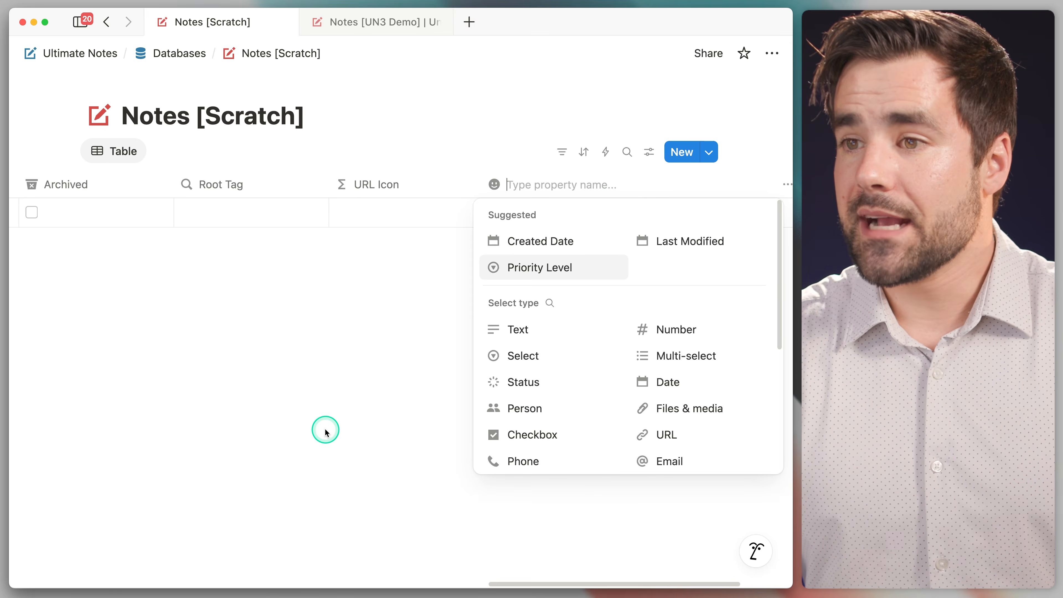
{"action": "type", "text": "URL Base"}
{"action": "scroll", "coordinate": [647, 422], "scroll_direction": "down", "scroll_amount": 5}
{"action": "left_click", "coordinate": [523, 339]}
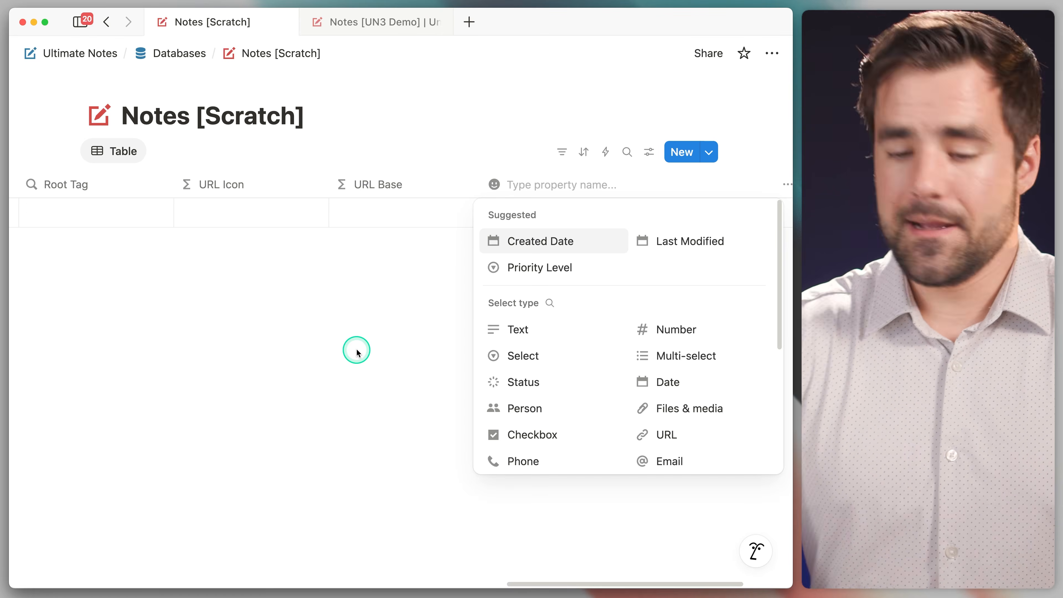
Add a formula property named Updated (Short) to Notes [Scratch].
{"action": "type", "text": "Updated (Short"}
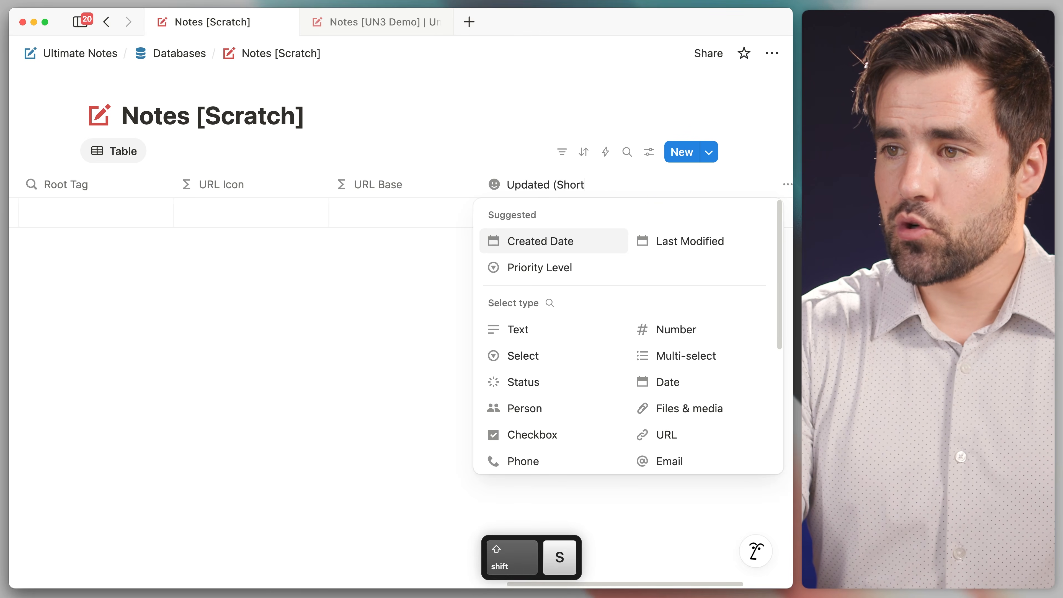
{"action": "scroll", "coordinate": [576, 325], "scroll_direction": "down", "scroll_amount": 3}
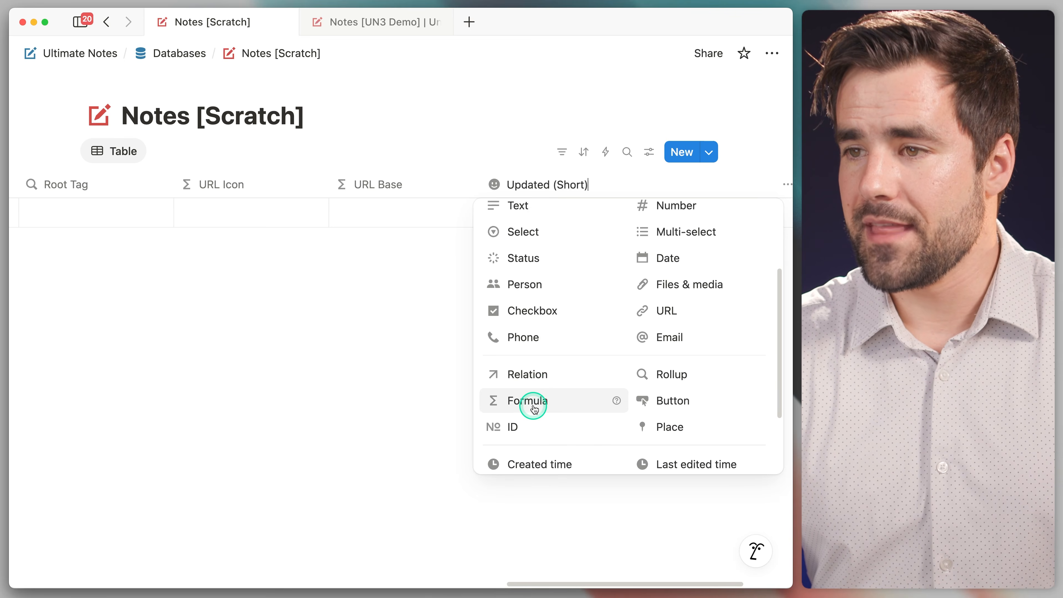
{"action": "left_click", "coordinate": [524, 404]}
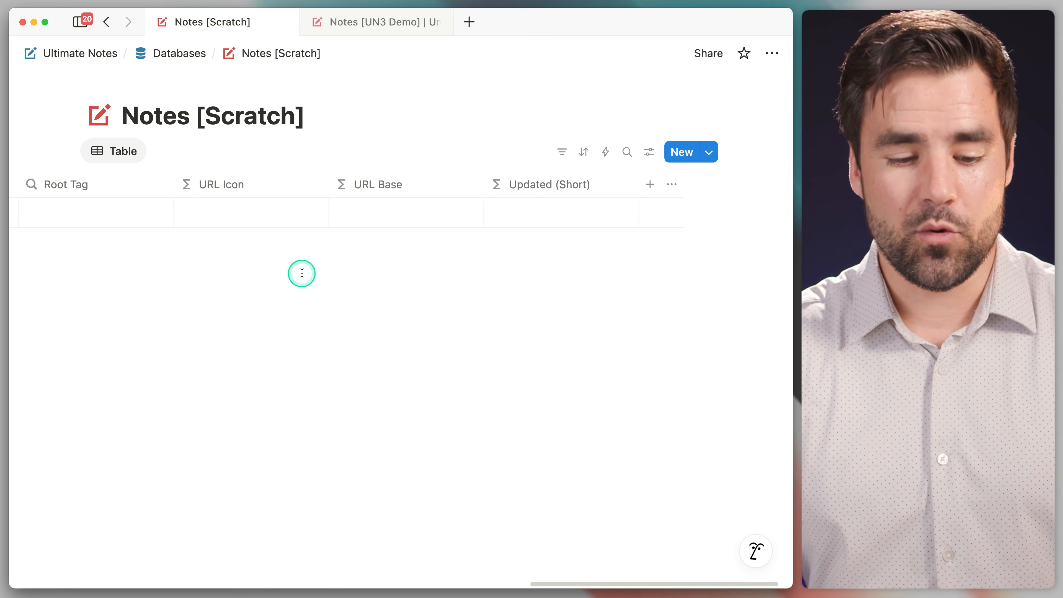
Open the Ultimate Notes for Notion demo page and examine the formula behind the days-since-update label on Workout Routine.
{"action": "left_click", "coordinate": [358, 26]}
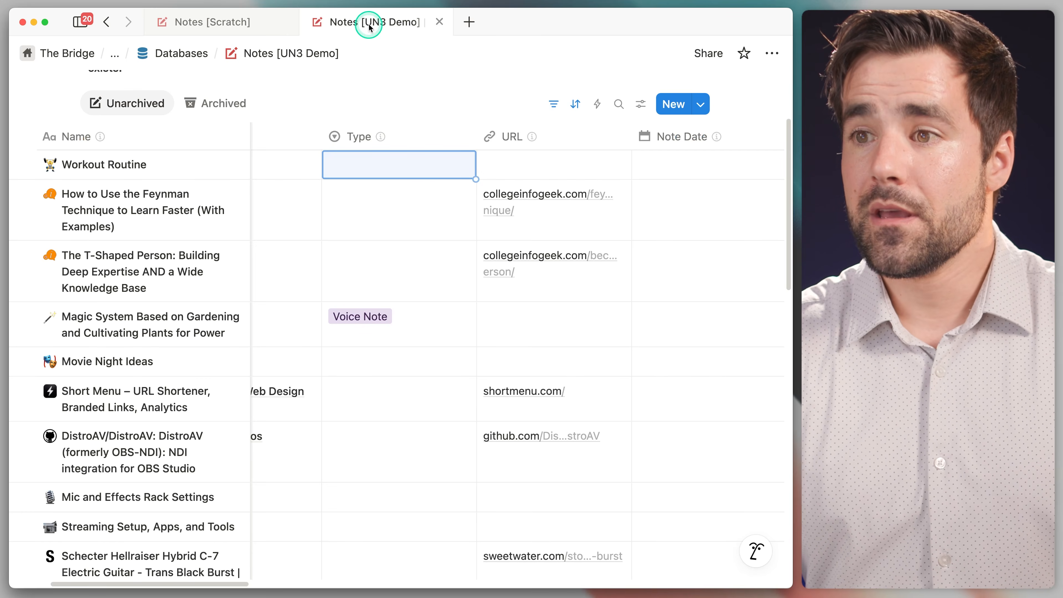
{"action": "left_click", "coordinate": [168, 58]}
{"action": "left_click", "coordinate": [218, 53]}
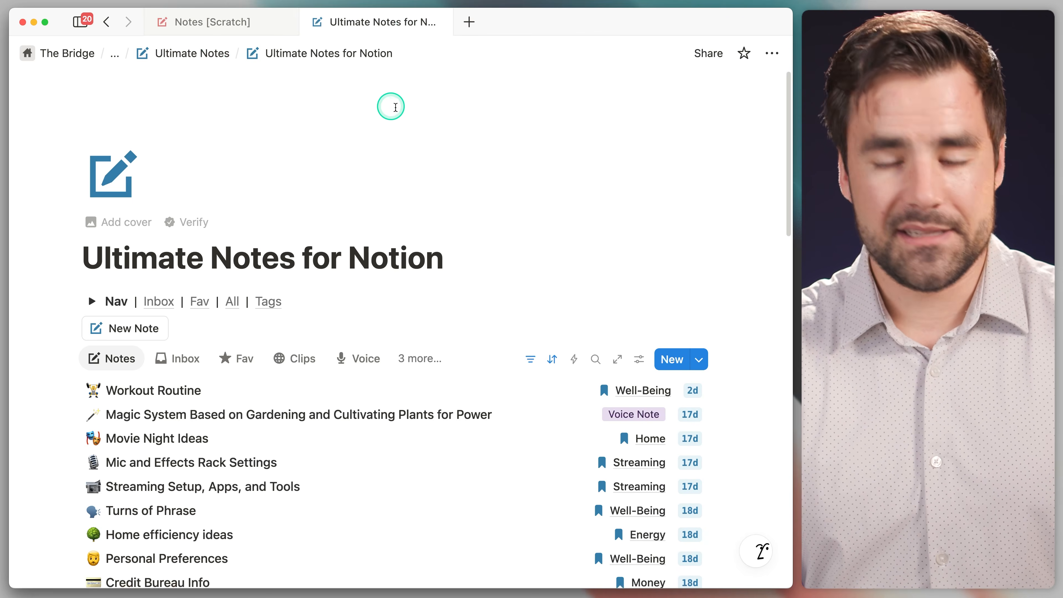
{"action": "scroll", "coordinate": [468, 161], "scroll_direction": "down", "scroll_amount": 5}
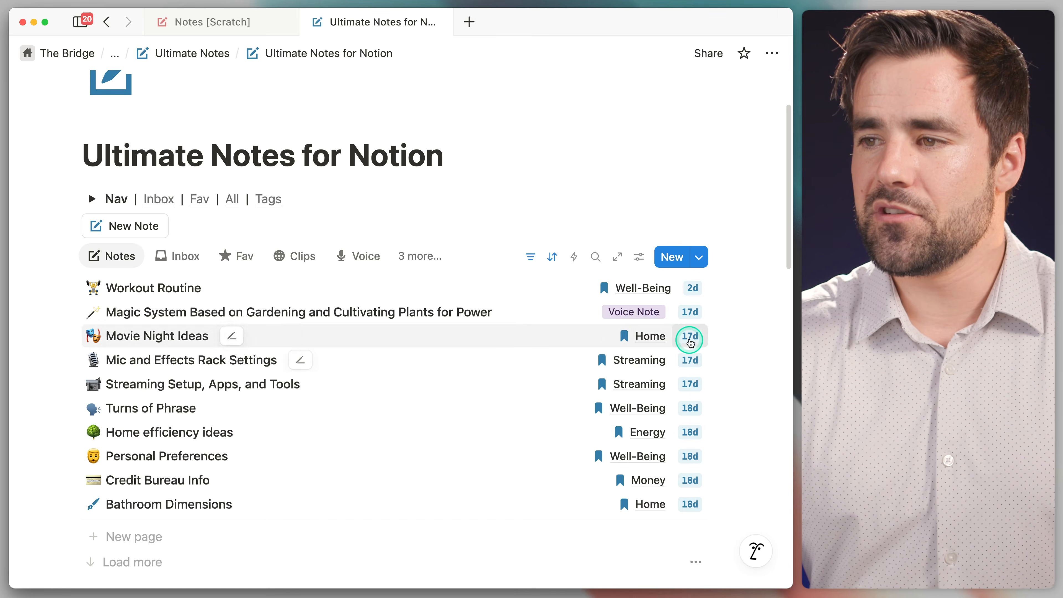
{"action": "left_click", "coordinate": [691, 293]}
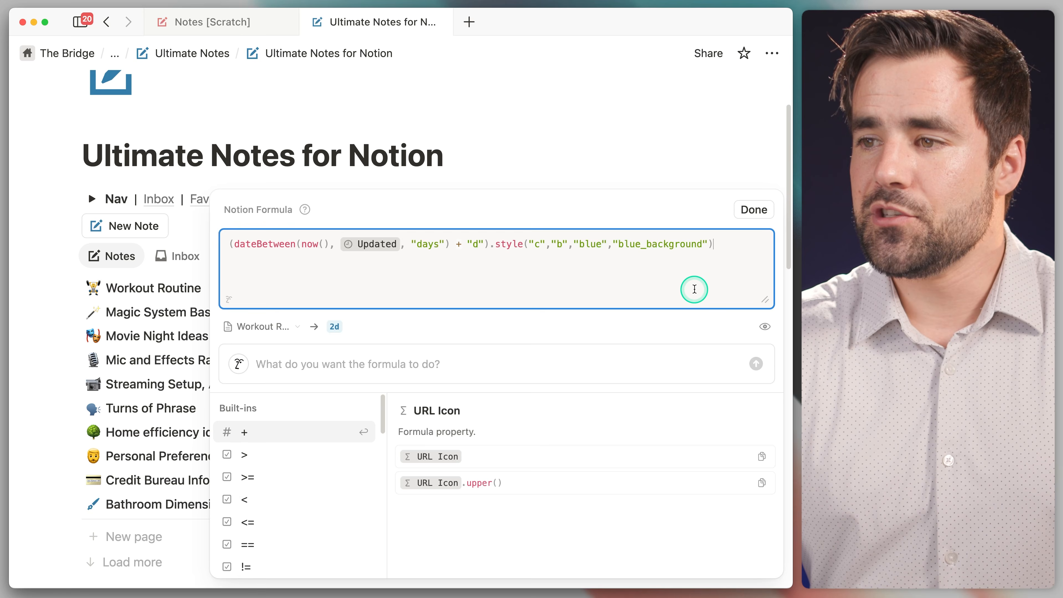
{"action": "left_click", "coordinate": [681, 189]}
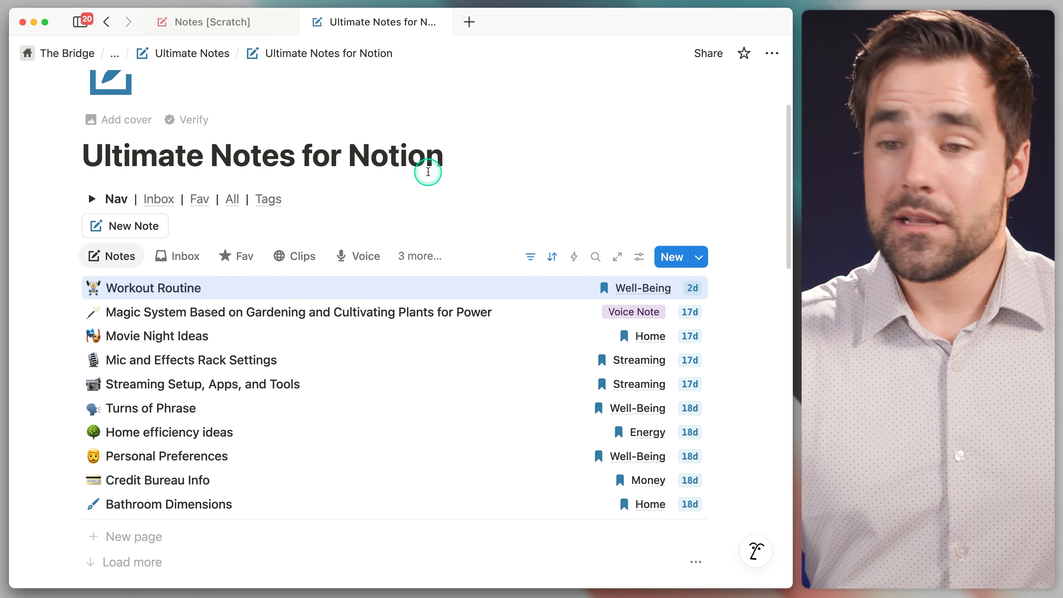
Show the web clips on the demo page and open the source article of the Feynman Technique clip, returning to the clips list.
{"action": "left_click", "coordinate": [298, 254]}
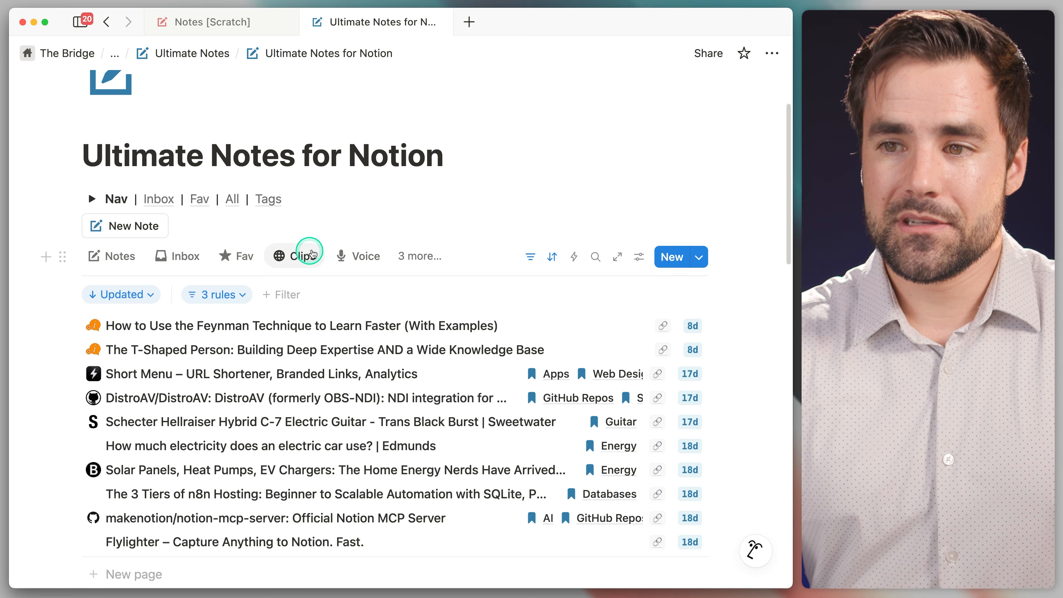
{"action": "scroll", "coordinate": [742, 240], "scroll_direction": "down", "scroll_amount": 1}
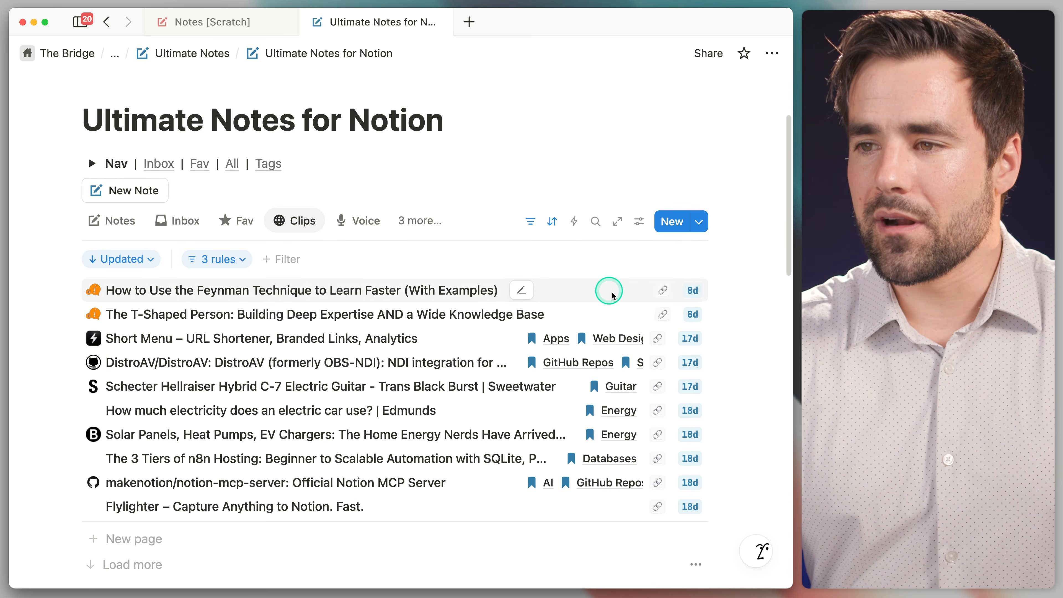
{"action": "left_click", "coordinate": [661, 293]}
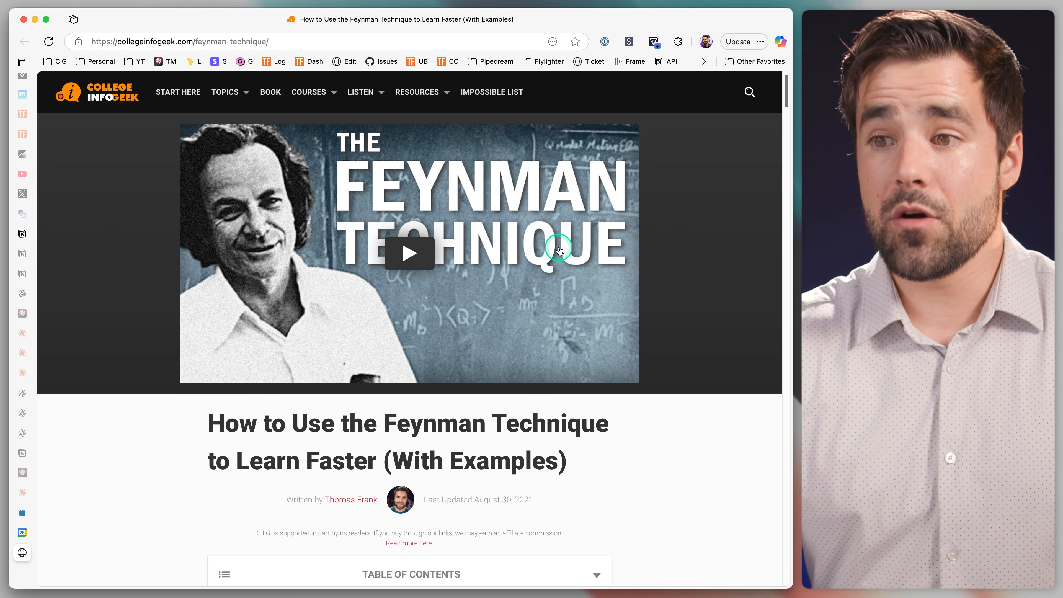
{"action": "key", "text": "super+Tab"}
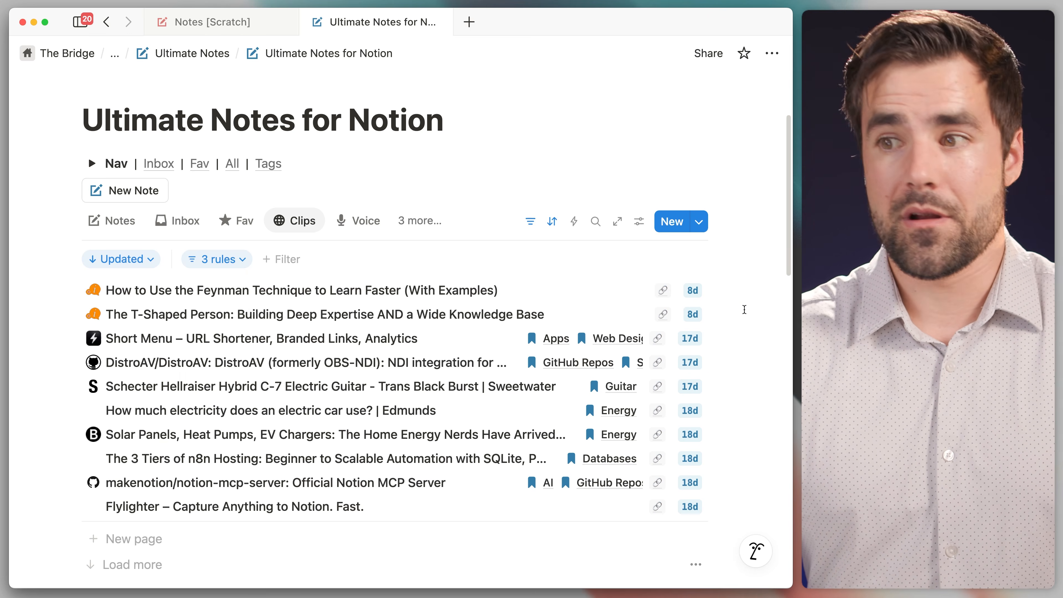
{"action": "scroll", "coordinate": [744, 310], "scroll_direction": "down", "scroll_amount": 1}
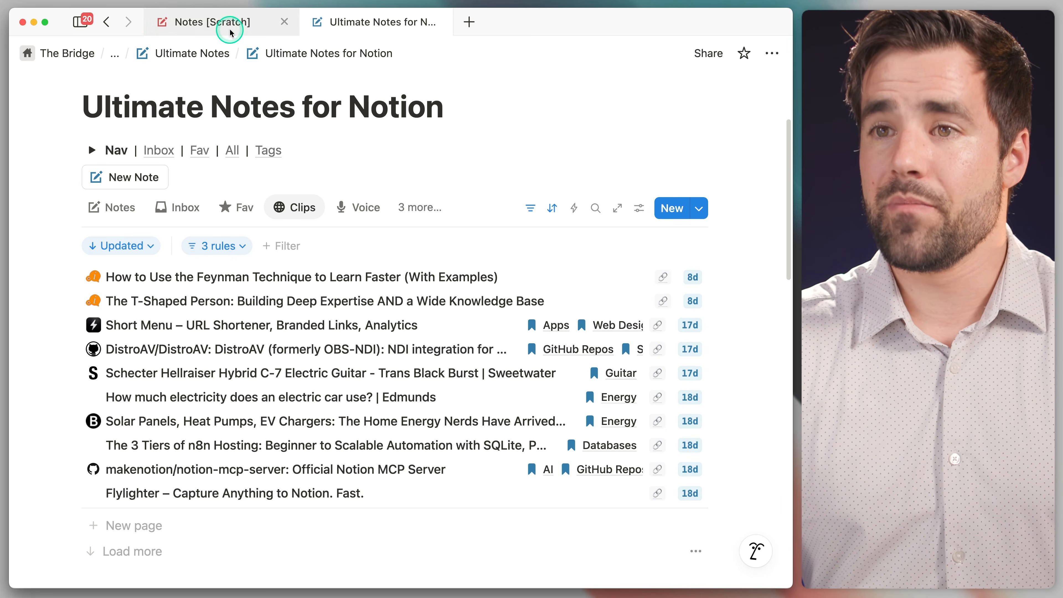
Open the Bee-Friendly Plants note from Notes [Scratch] and examine its full property list and empty page body.
{"action": "left_click", "coordinate": [203, 23]}
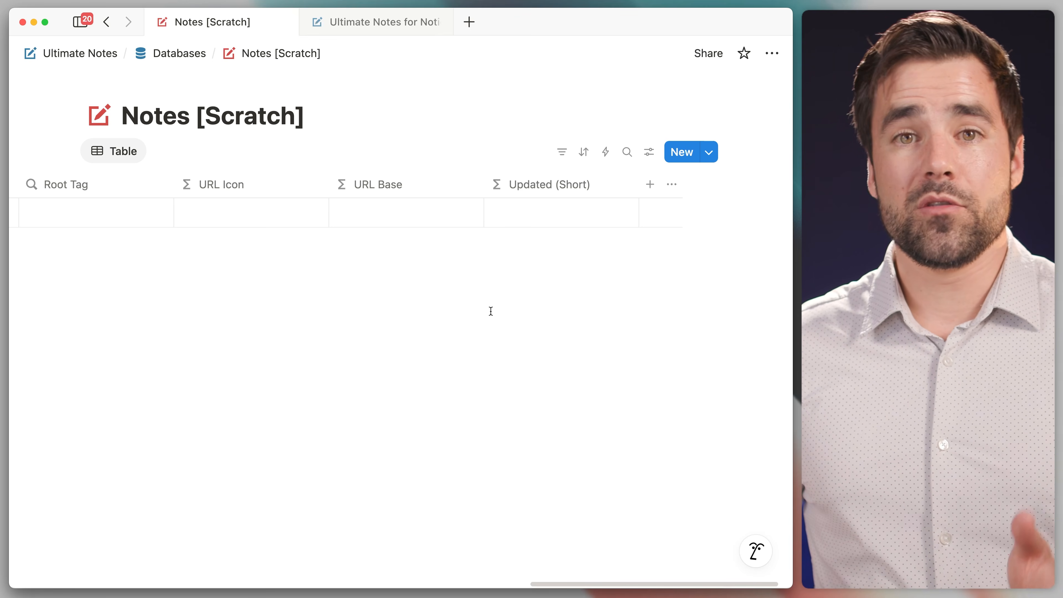
{"action": "scroll", "coordinate": [450, 316], "scroll_direction": "left", "scroll_amount": 15}
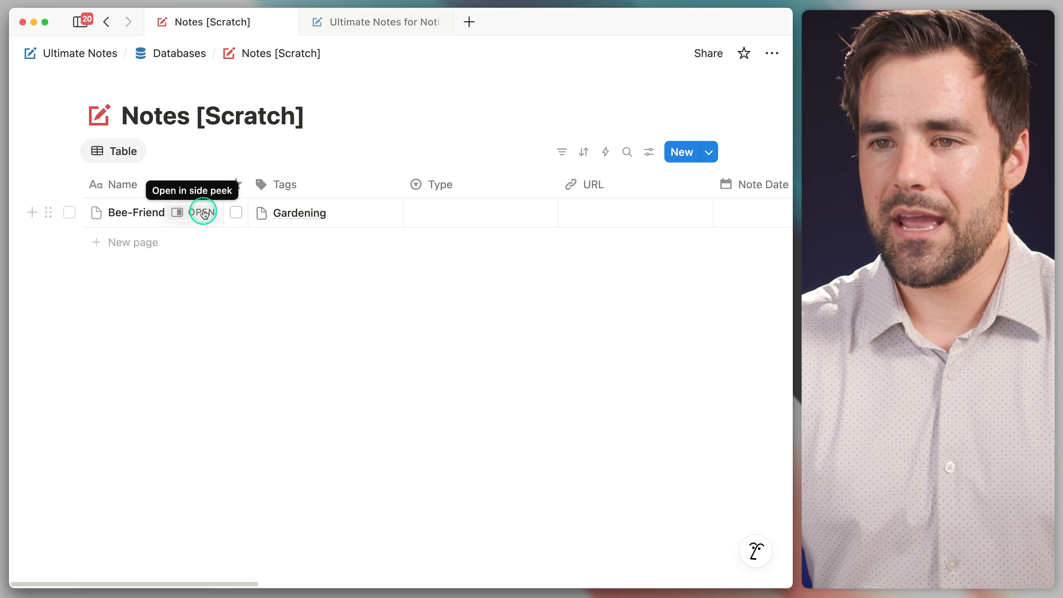
{"action": "left_click", "coordinate": [204, 211]}
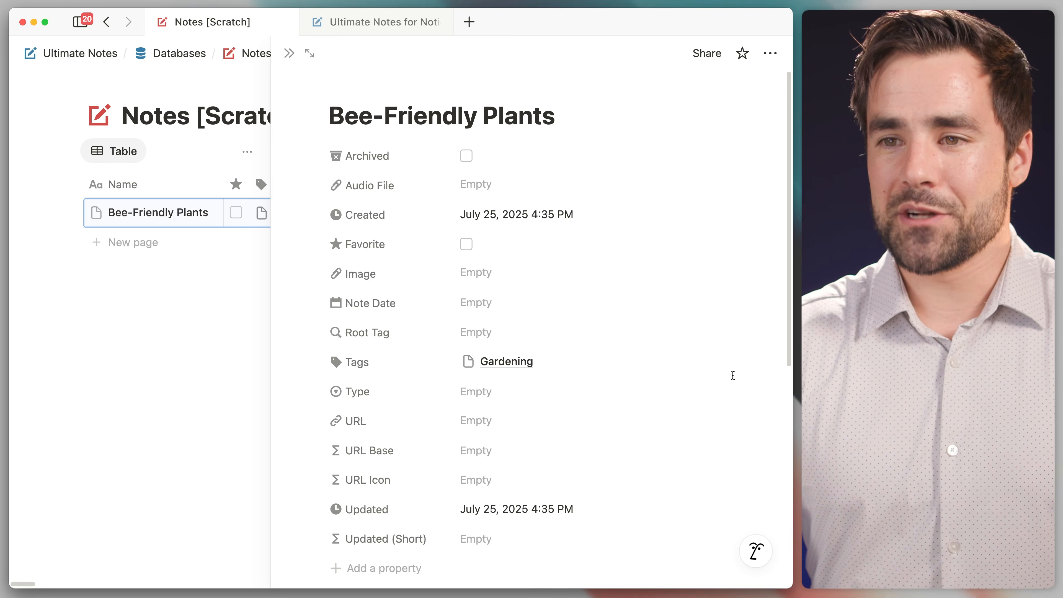
{"action": "scroll", "coordinate": [711, 385], "scroll_direction": "down", "scroll_amount": 10}
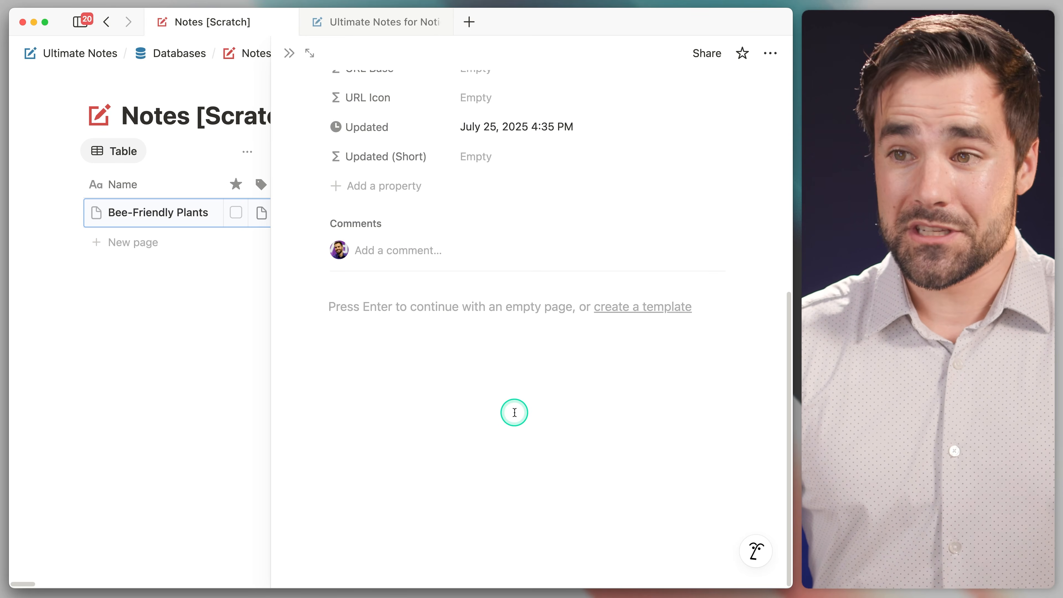
{"action": "scroll", "coordinate": [514, 413], "scroll_direction": "up", "scroll_amount": 10}
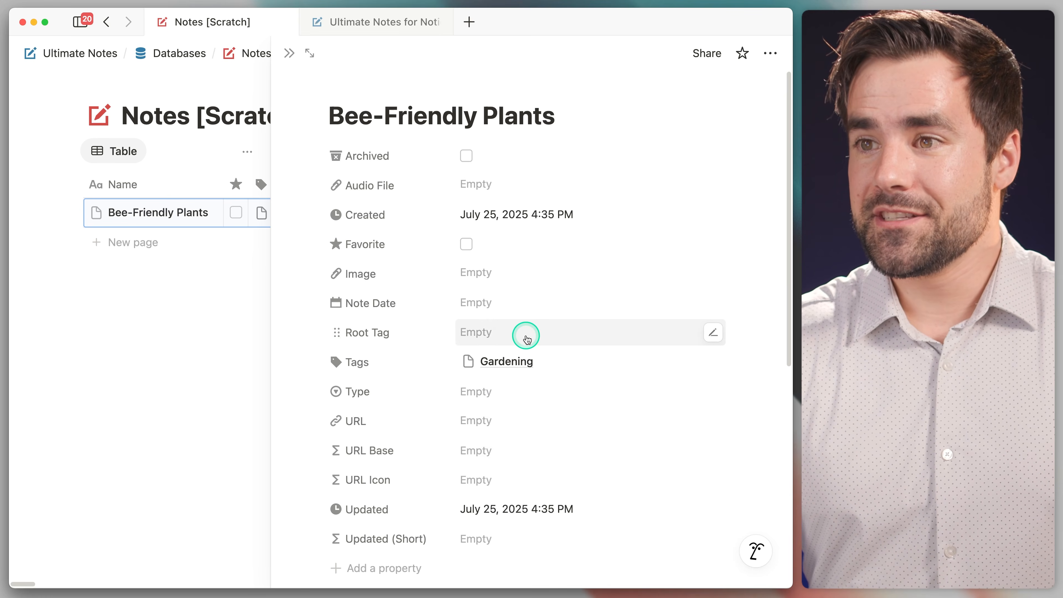
Open the Feynman Technique clip on the demo page and examine how its properties and article content are laid out.
{"action": "left_click", "coordinate": [368, 25]}
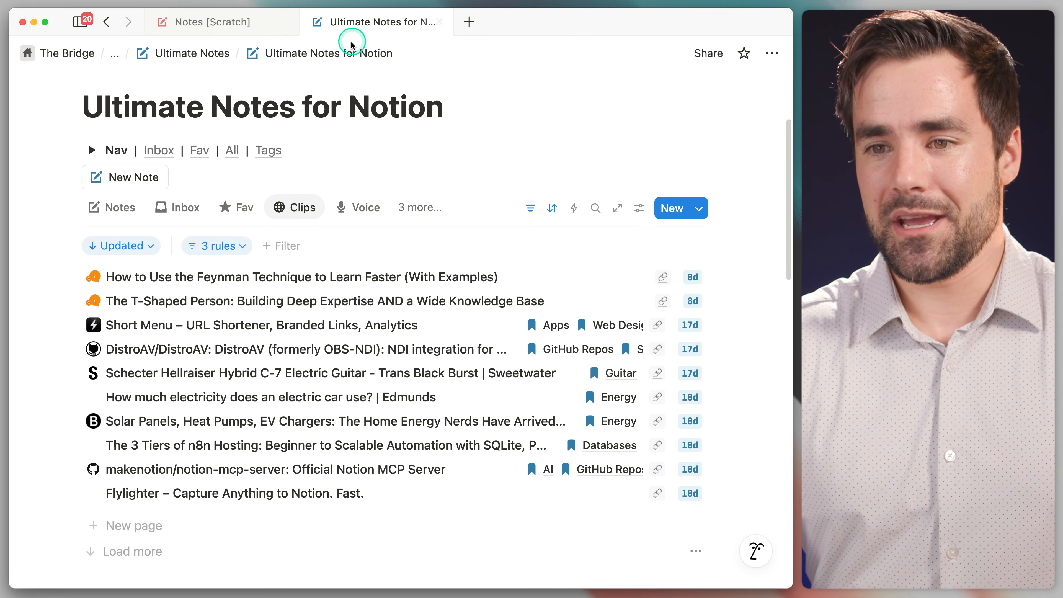
{"action": "left_click", "coordinate": [226, 278]}
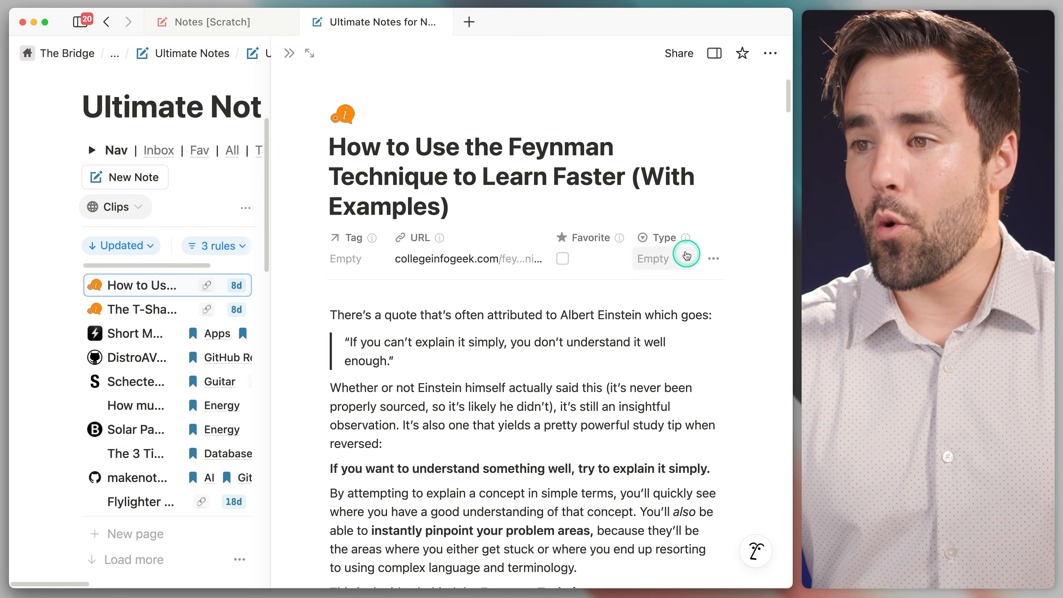
{"action": "scroll", "coordinate": [475, 325], "scroll_direction": "down", "scroll_amount": 15}
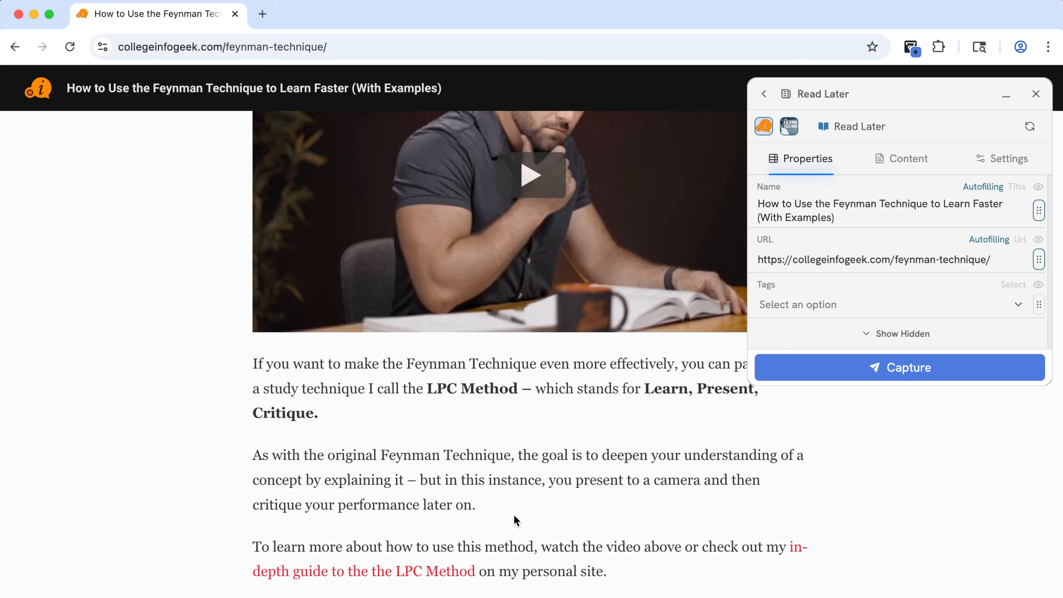
Highlight the paragraph about the original Feynman Technique and capture the article with the Read Later flow, reading the saved page.
{"action": "left_click_drag", "start_coordinate": [482, 509], "coordinate": [234, 467]}
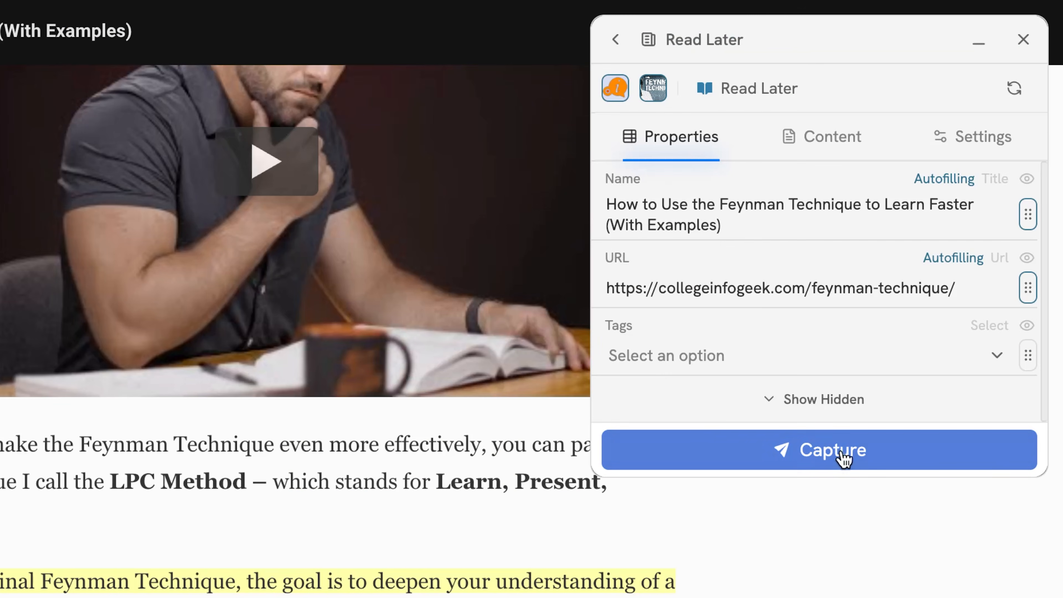
{"action": "left_click", "coordinate": [915, 369]}
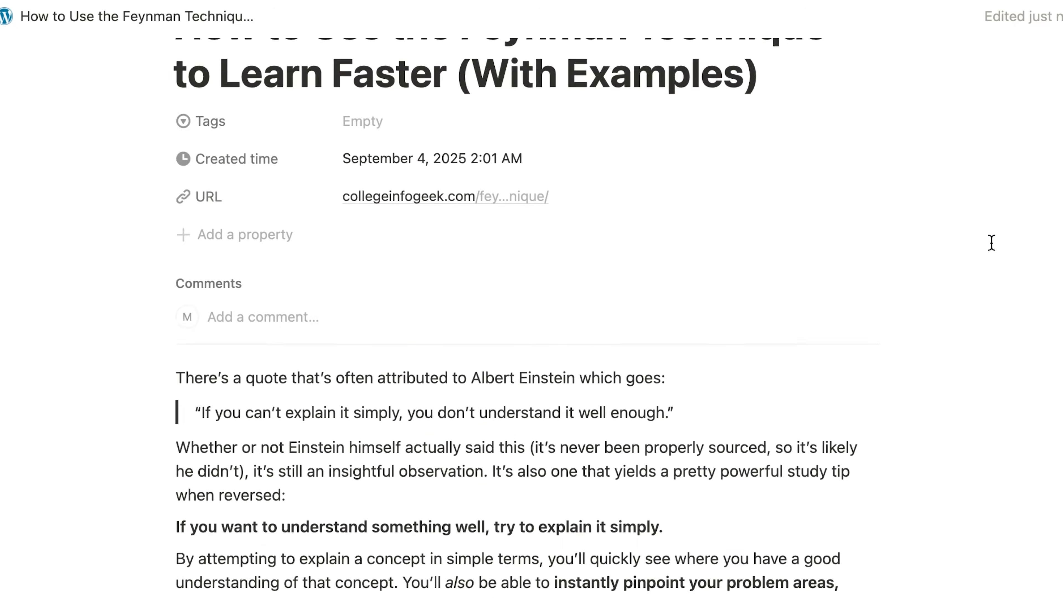
{"action": "scroll", "coordinate": [990, 242], "scroll_direction": "down", "scroll_amount": 10}
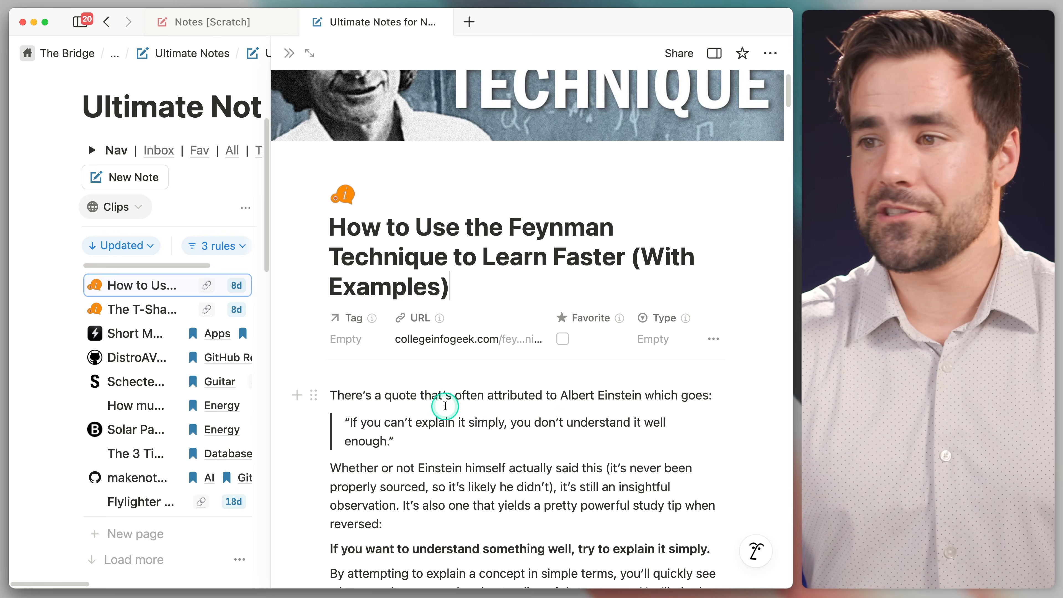
Show the demo Feynman Technique clip's details with its General Properties and Helper Properties sections.
{"action": "left_click", "coordinate": [780, 339]}
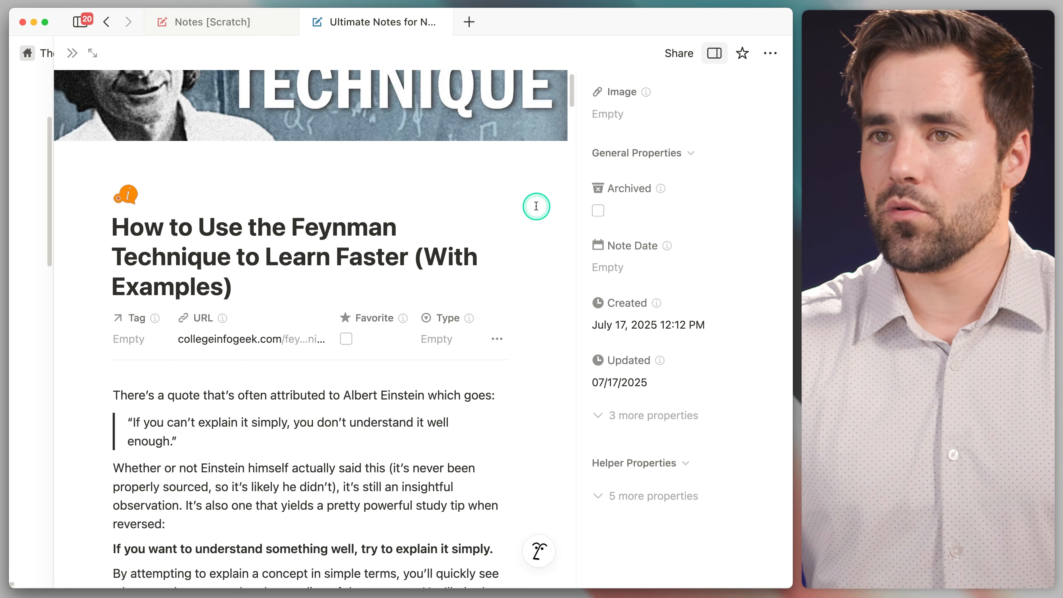
Close the Bee-Friendly Plants note in Notes [Scratch] and open the database's page layout customization.
{"action": "left_click", "coordinate": [210, 27]}
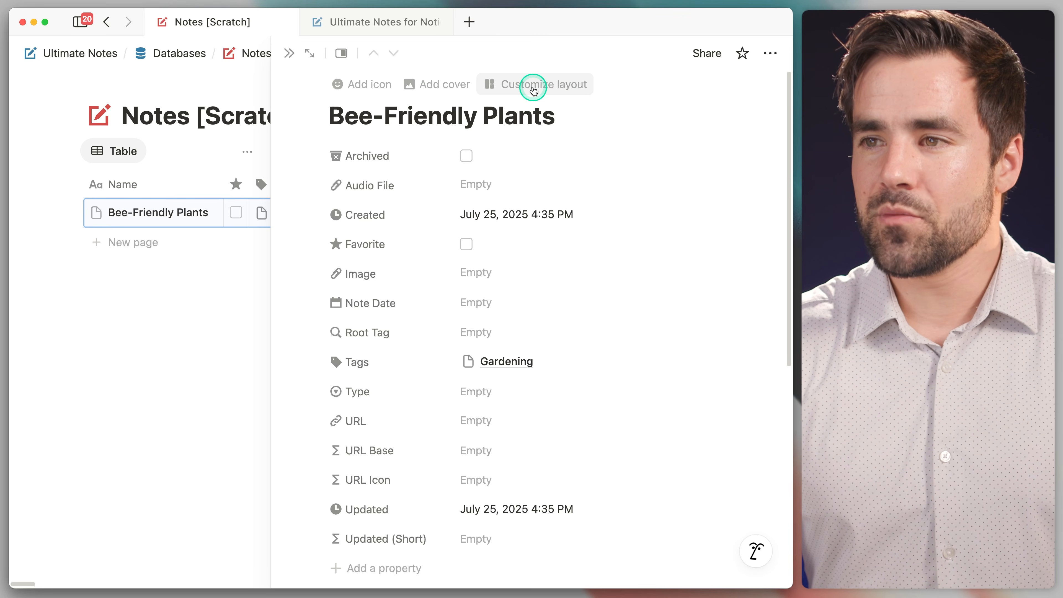
{"action": "left_click", "coordinate": [288, 60]}
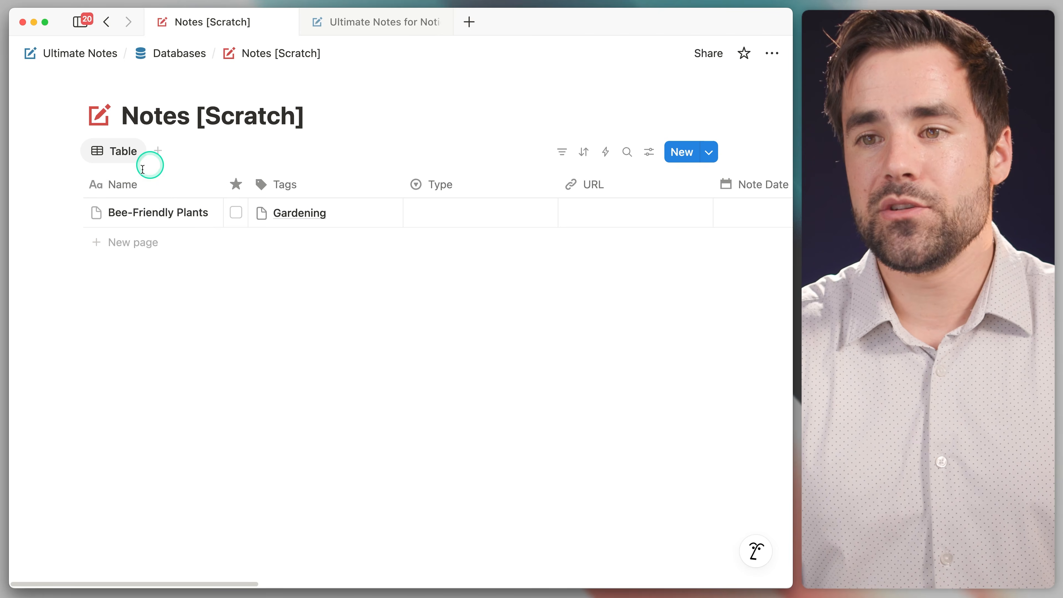
{"action": "left_click", "coordinate": [652, 153]}
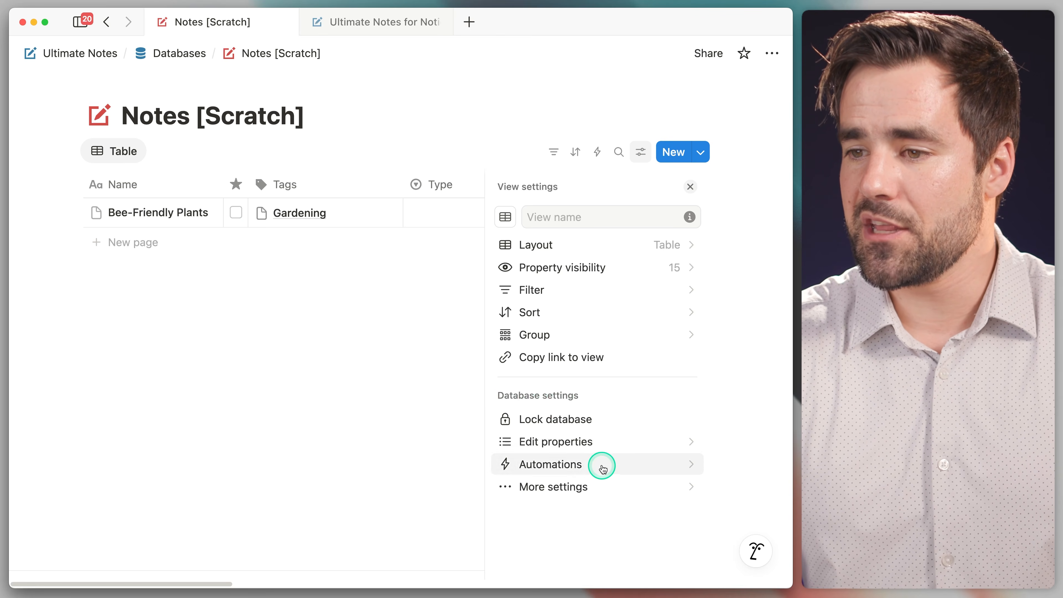
{"action": "left_click", "coordinate": [613, 486]}
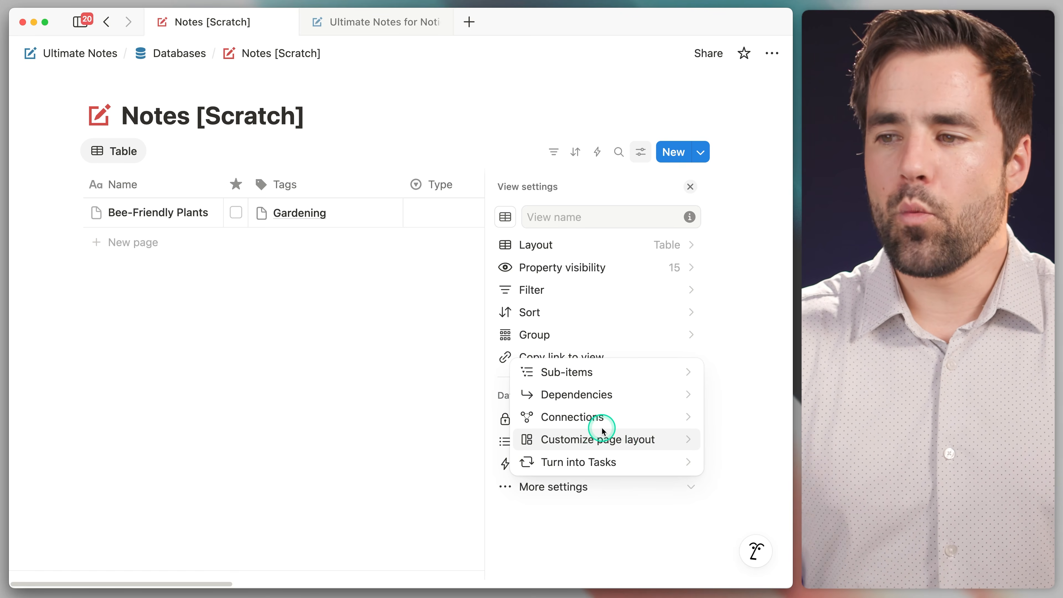
{"action": "left_click", "coordinate": [611, 440]}
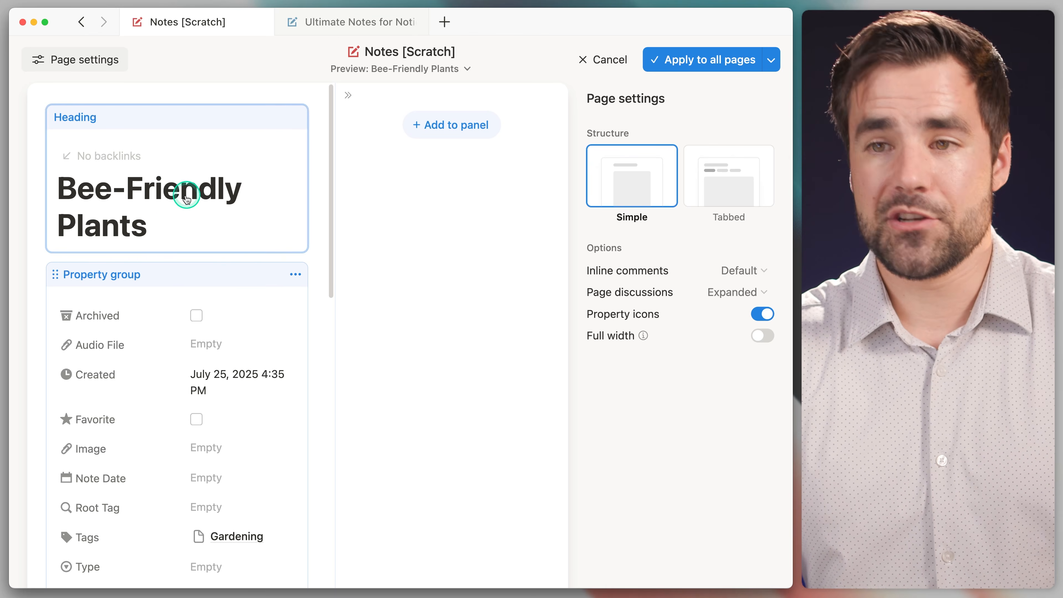
Browse the T-Shaped Person and Short Menu clips in the demo to compare their shared page layout.
{"action": "left_click", "coordinate": [353, 23]}
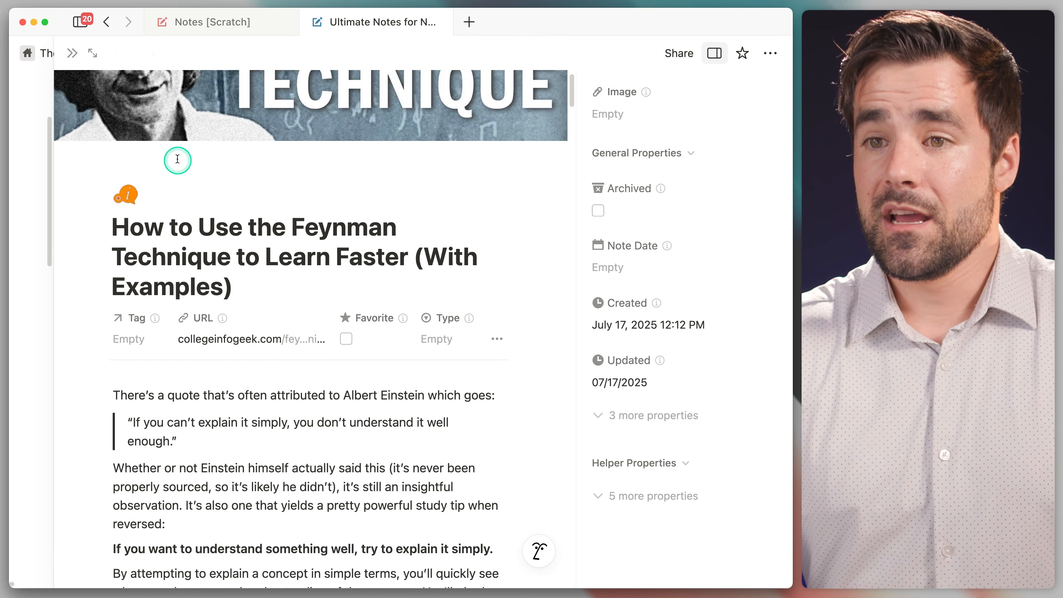
{"action": "left_click", "coordinate": [175, 53]}
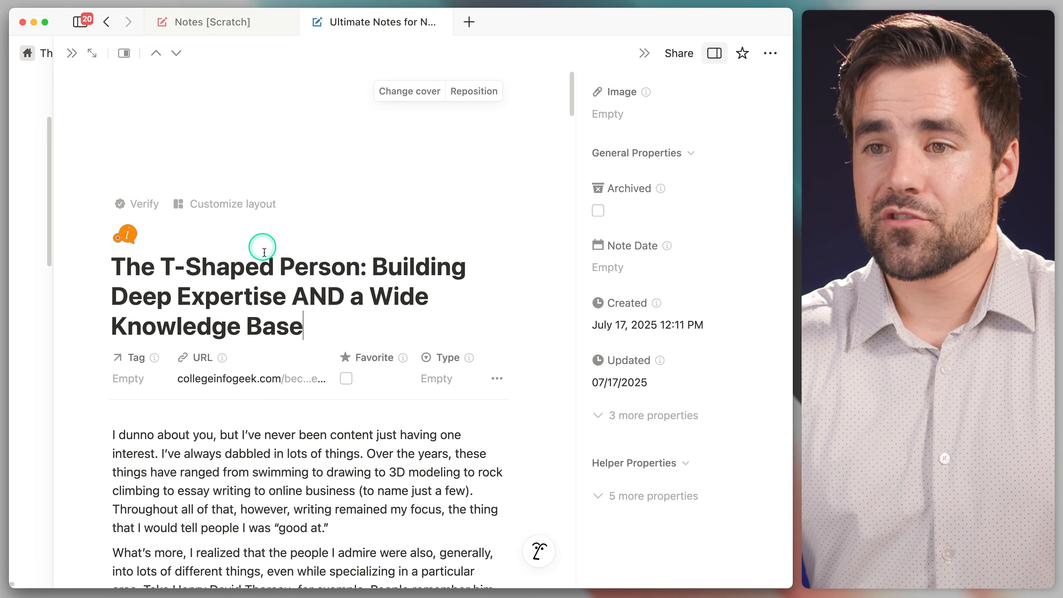
{"action": "scroll", "coordinate": [285, 323], "scroll_direction": "down", "scroll_amount": 2}
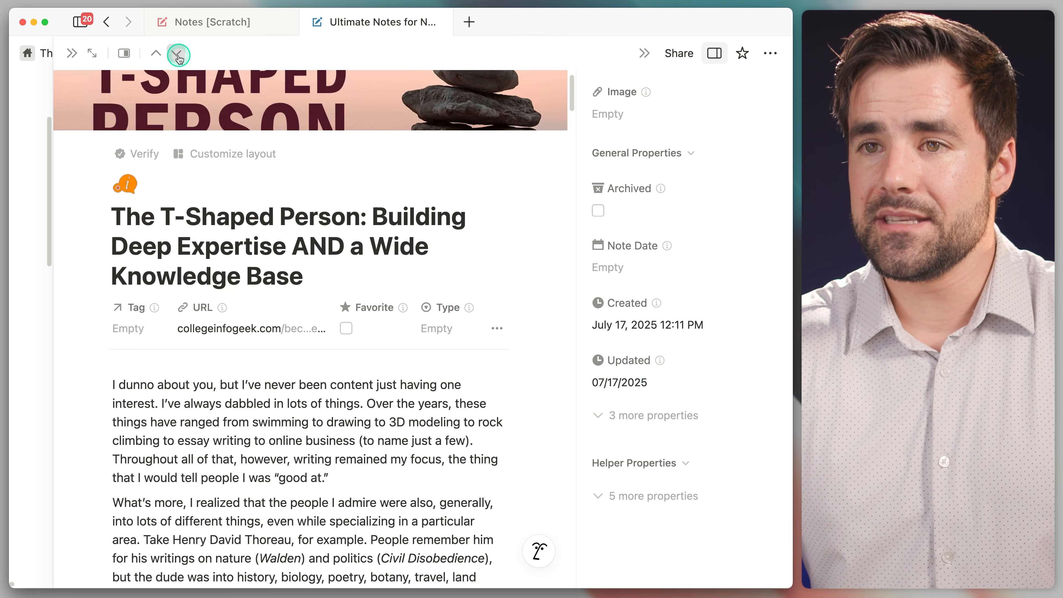
{"action": "left_click", "coordinate": [176, 53]}
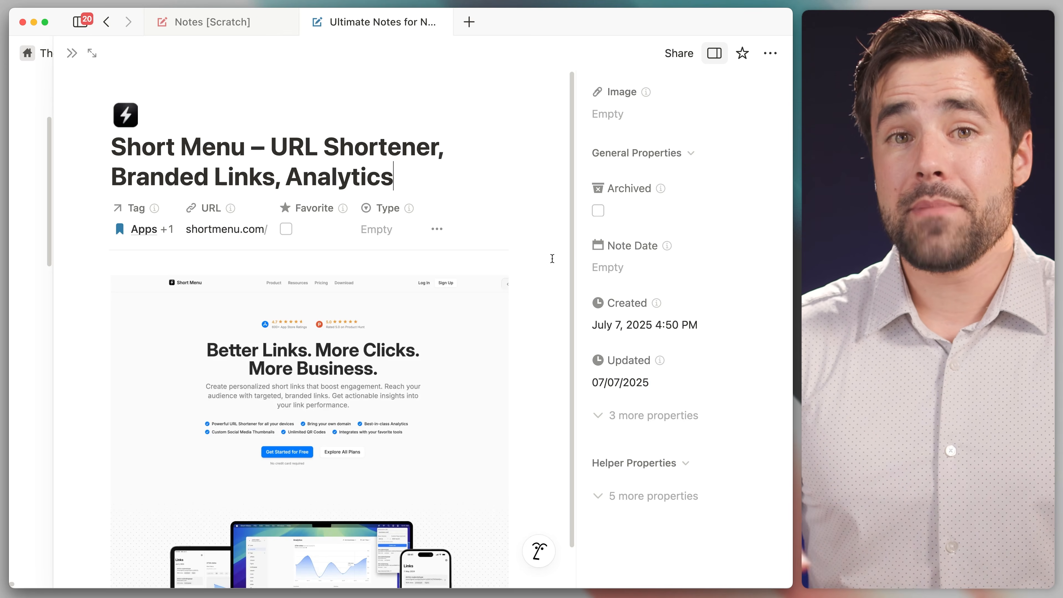
Set inline comments to Minimal and page discussions to Off in the Notes [Scratch] page layout, trying property icons off and back on.
{"action": "left_click", "coordinate": [222, 23]}
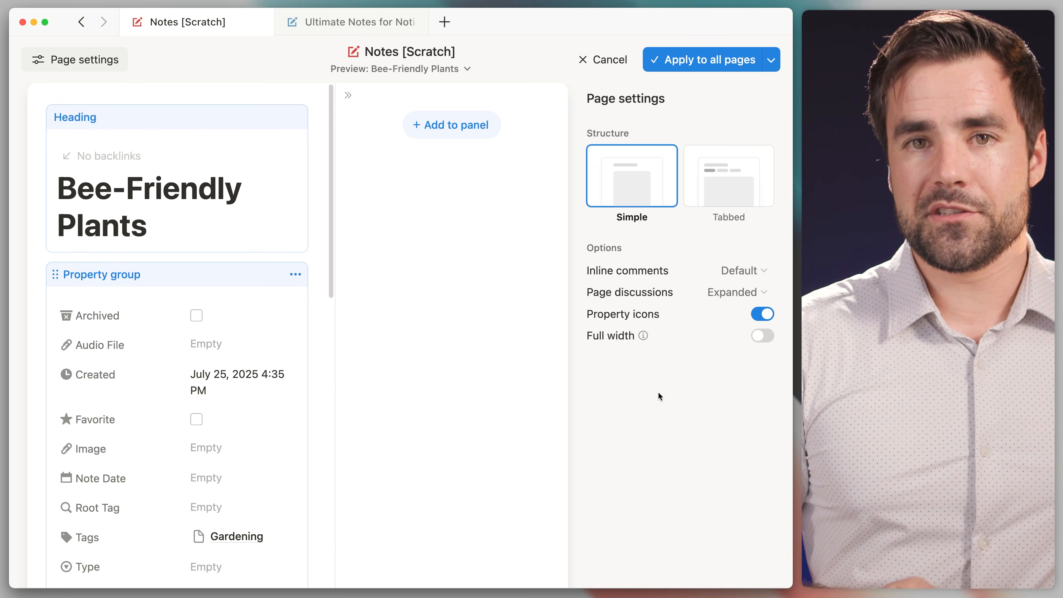
{"action": "scroll", "coordinate": [327, 334], "scroll_direction": "down", "scroll_amount": 15}
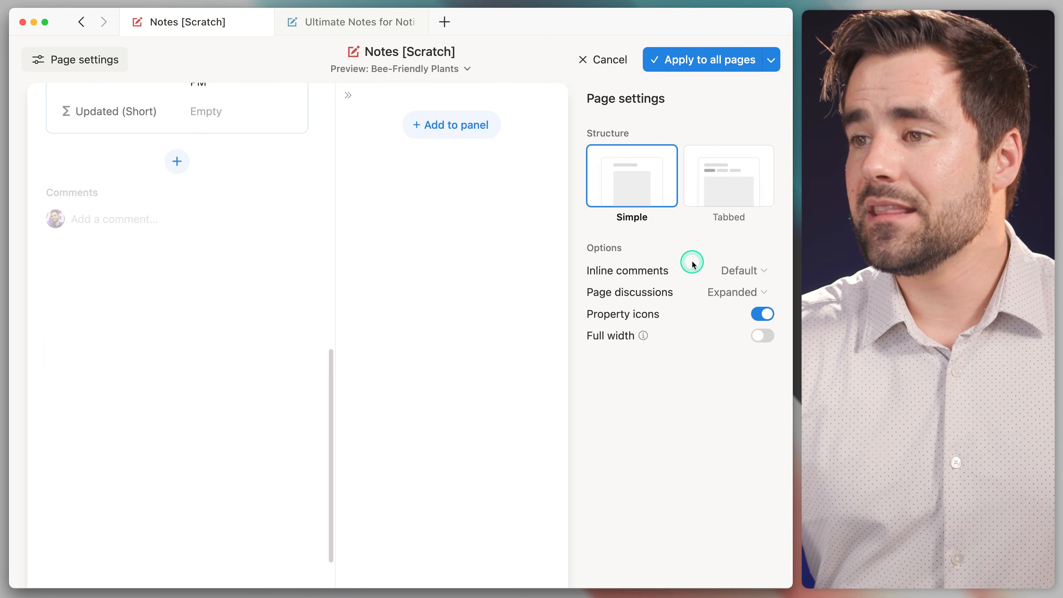
{"action": "left_click", "coordinate": [741, 270]}
{"action": "left_click", "coordinate": [679, 314]}
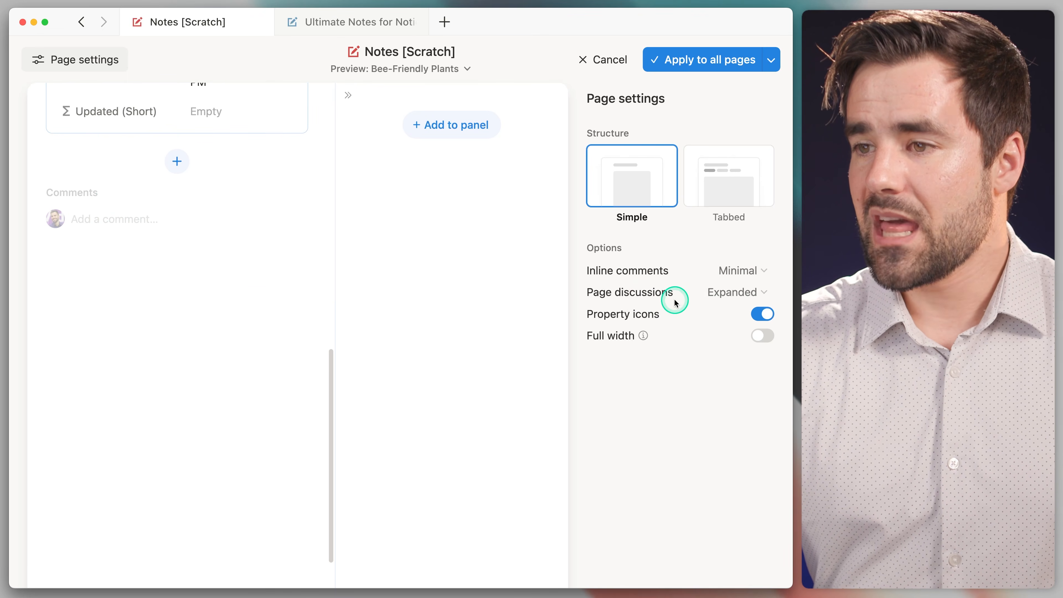
{"action": "left_click", "coordinate": [707, 292]}
{"action": "left_click", "coordinate": [673, 337]}
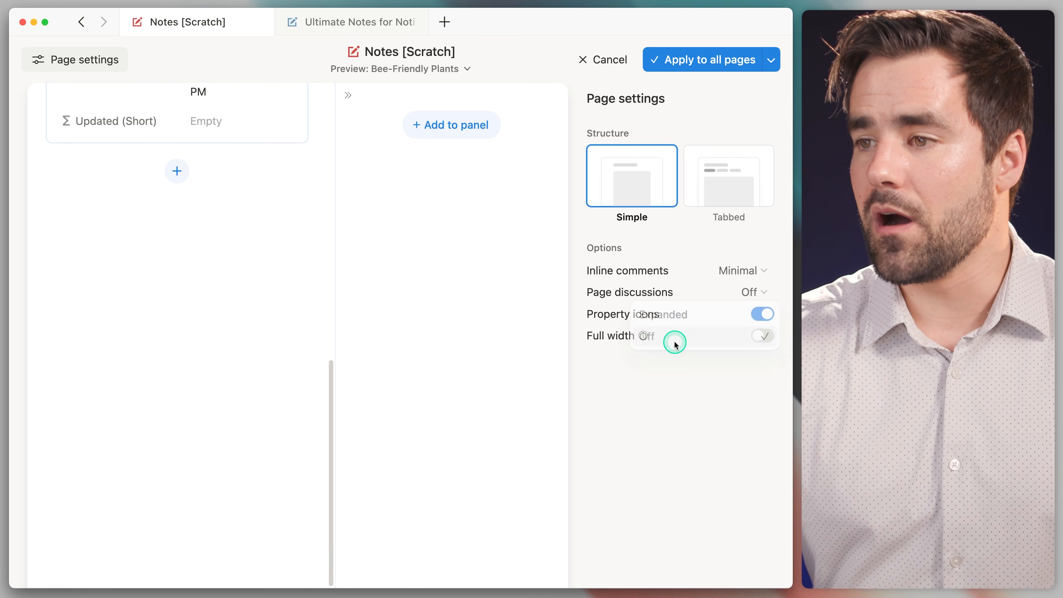
{"action": "left_click", "coordinate": [761, 315]}
{"action": "left_click", "coordinate": [758, 315]}
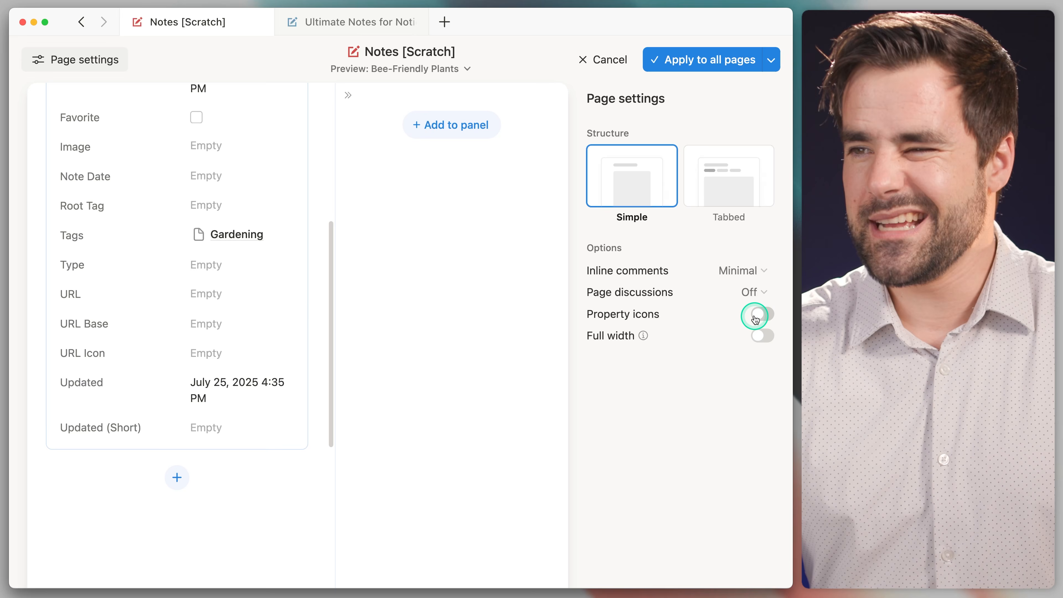
Try relocating the property group from below the heading into the layout's details panel and back again.
{"action": "scroll", "coordinate": [297, 342], "scroll_direction": "up", "scroll_amount": 5}
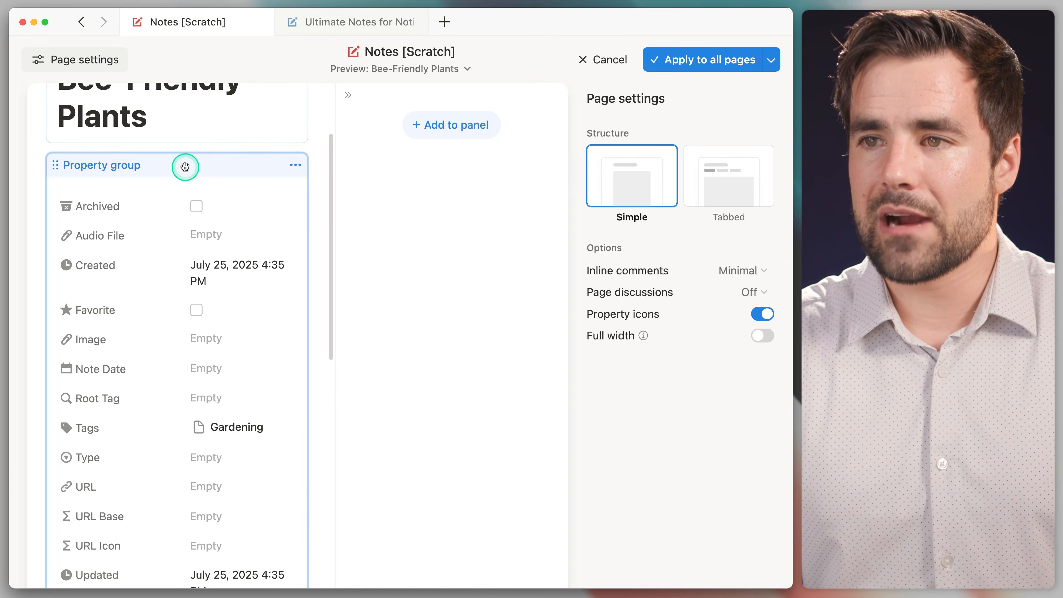
{"action": "left_click", "coordinate": [179, 170]}
{"action": "left_click_drag", "start_coordinate": [179, 169], "coordinate": [429, 104]}
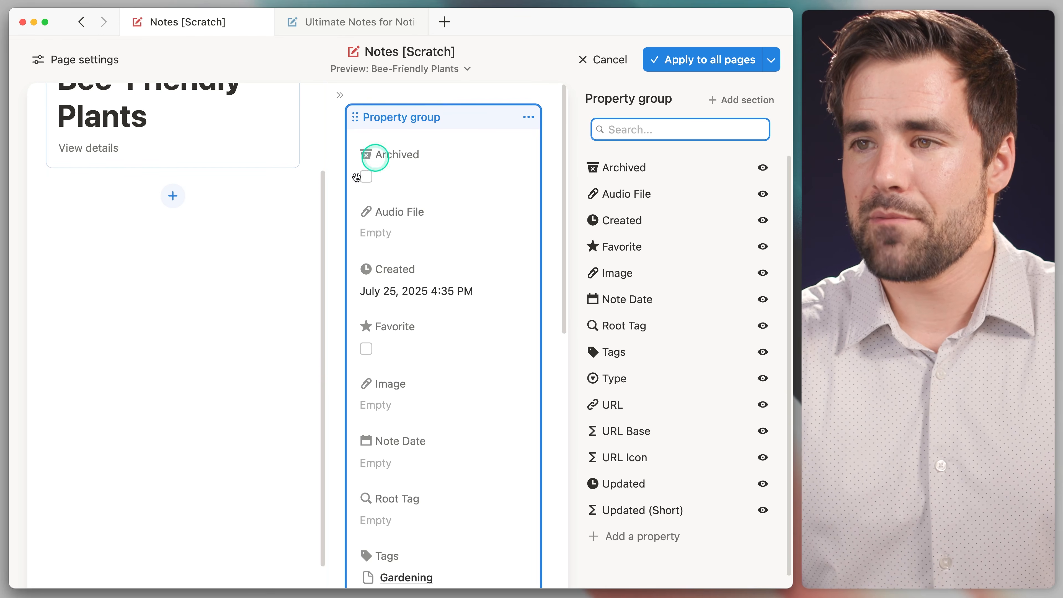
{"action": "left_click_drag", "start_coordinate": [468, 114], "coordinate": [164, 292]}
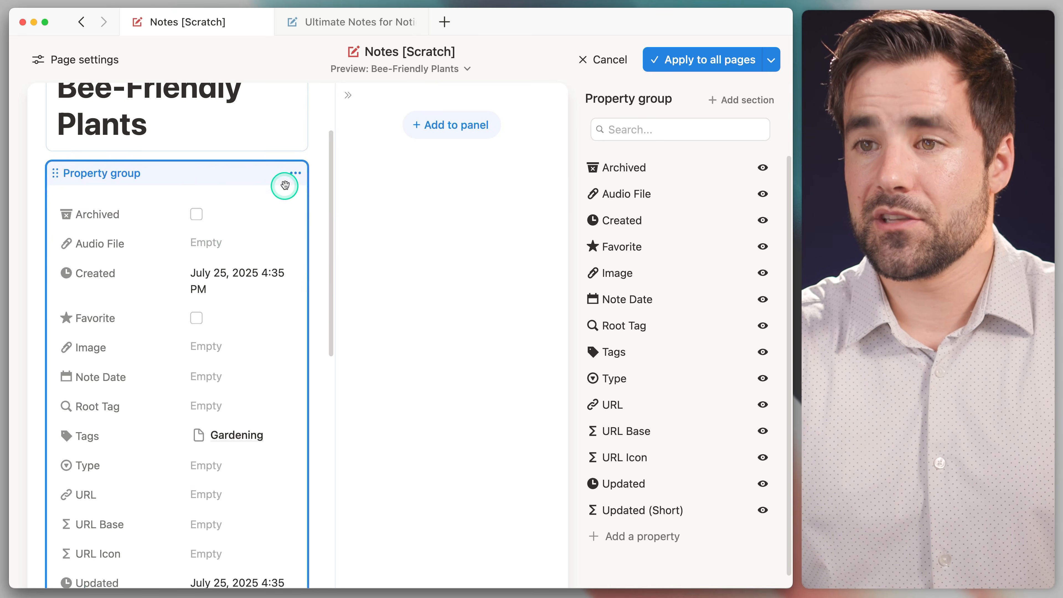
Move the whole property group of the Notes [Scratch] page layout into the details panel.
{"action": "left_click", "coordinate": [296, 173]}
{"action": "left_click", "coordinate": [237, 197]}
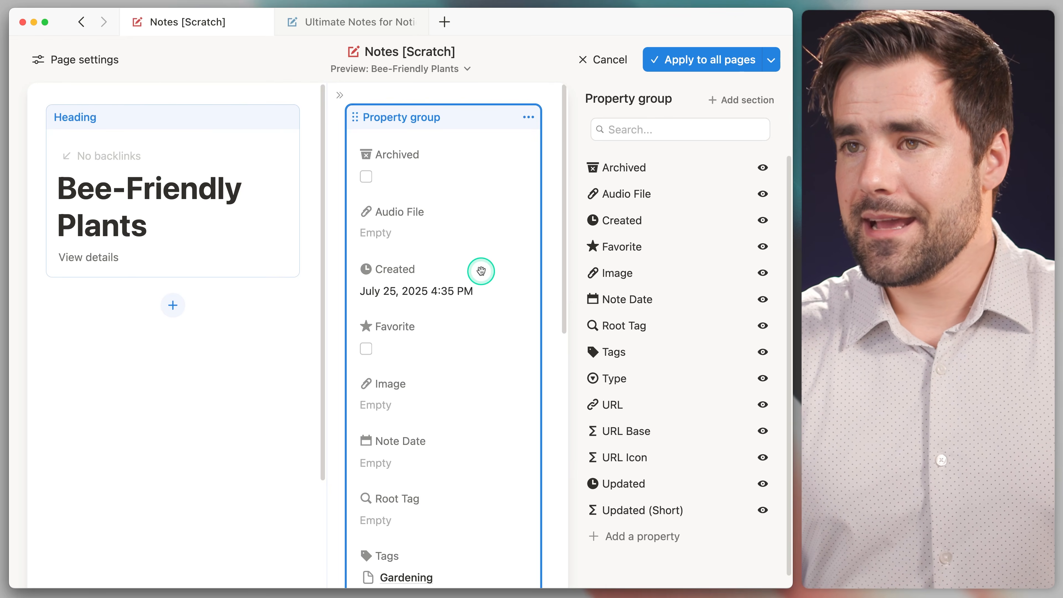
Pin Tags, Favorite, URL and Type, in that order, to the heading of the Notes [Scratch] page layout, following the demo page.
{"action": "left_click", "coordinate": [342, 23]}
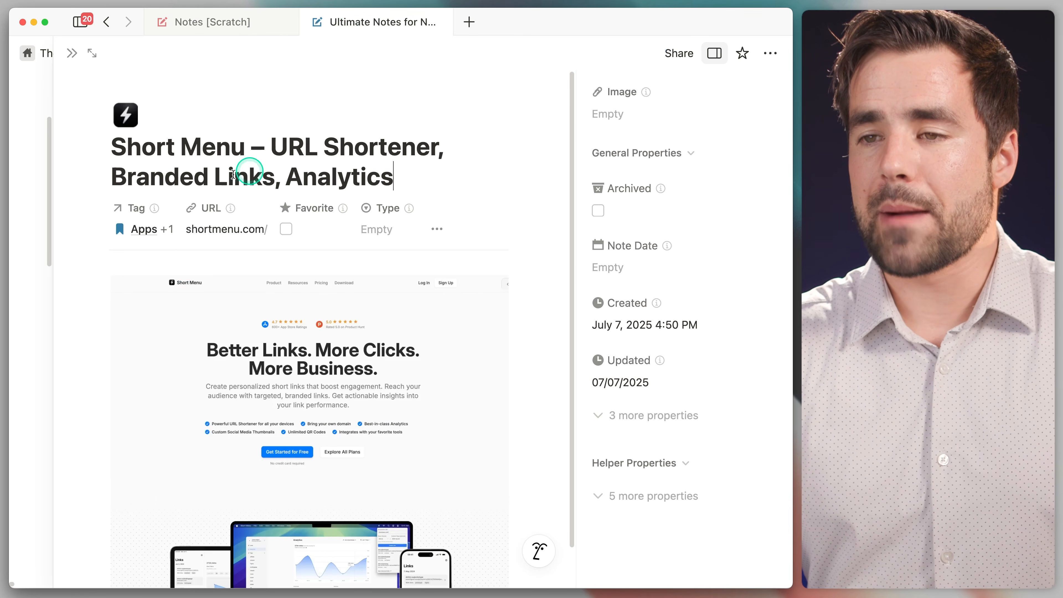
{"action": "left_click", "coordinate": [217, 30]}
{"action": "left_click", "coordinate": [206, 141]}
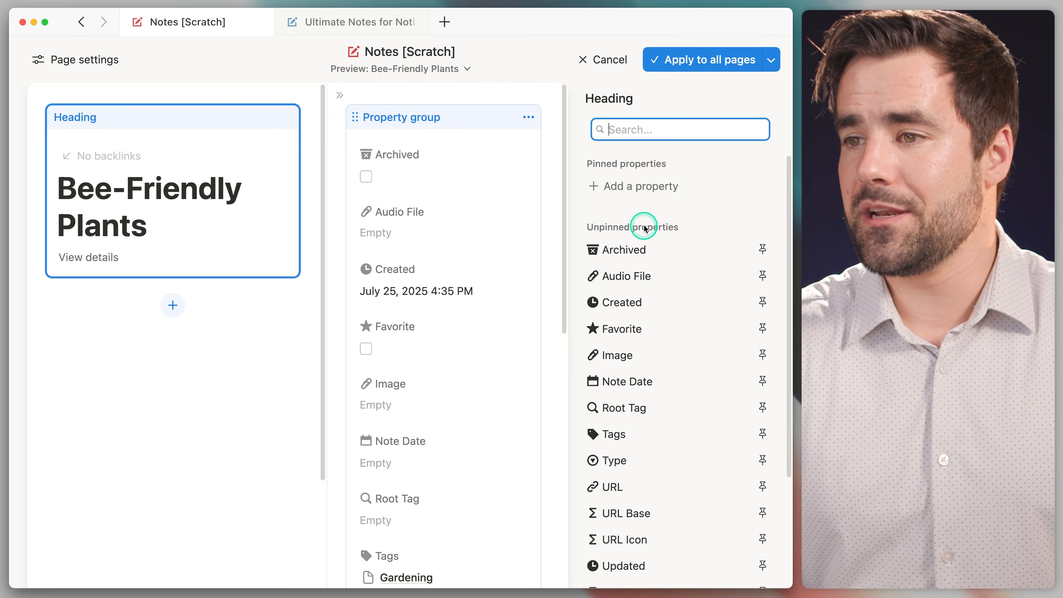
{"action": "left_click_drag", "start_coordinate": [789, 213], "coordinate": [771, 280]}
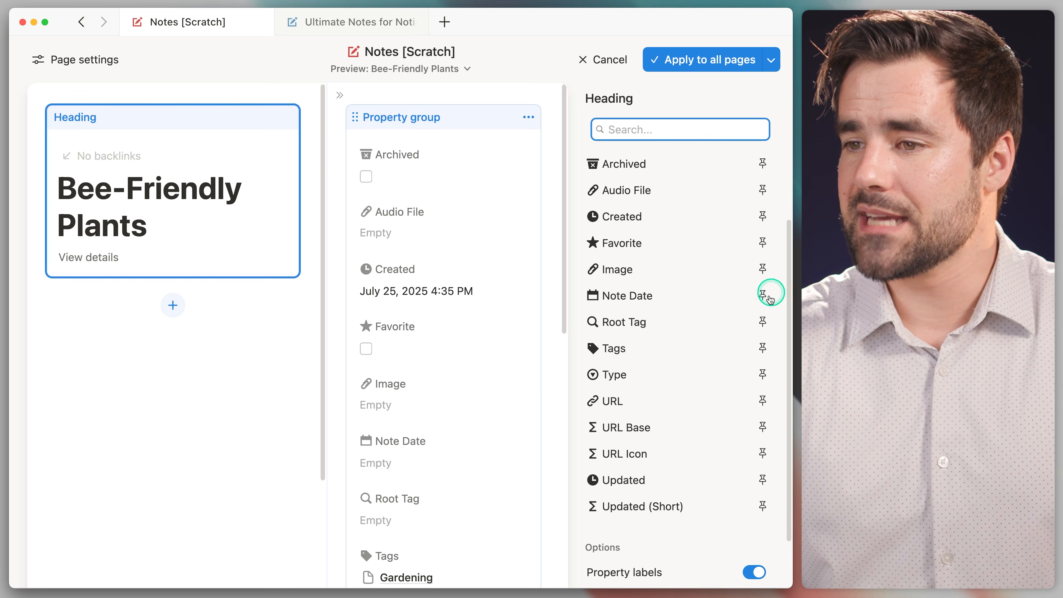
{"action": "left_click", "coordinate": [763, 352]}
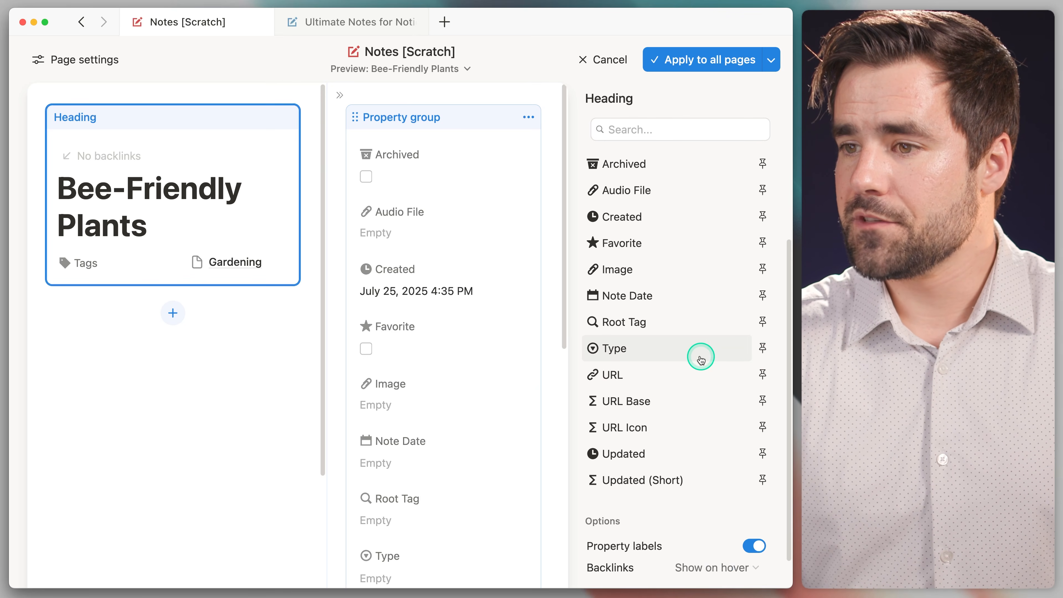
{"action": "left_click", "coordinate": [762, 243]}
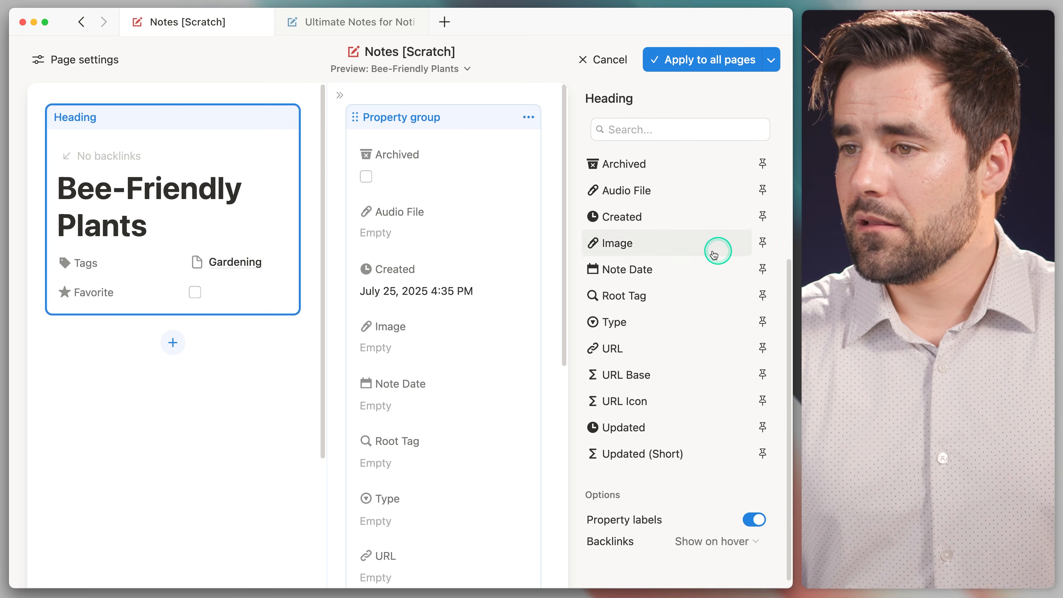
{"action": "left_click", "coordinate": [761, 322]}
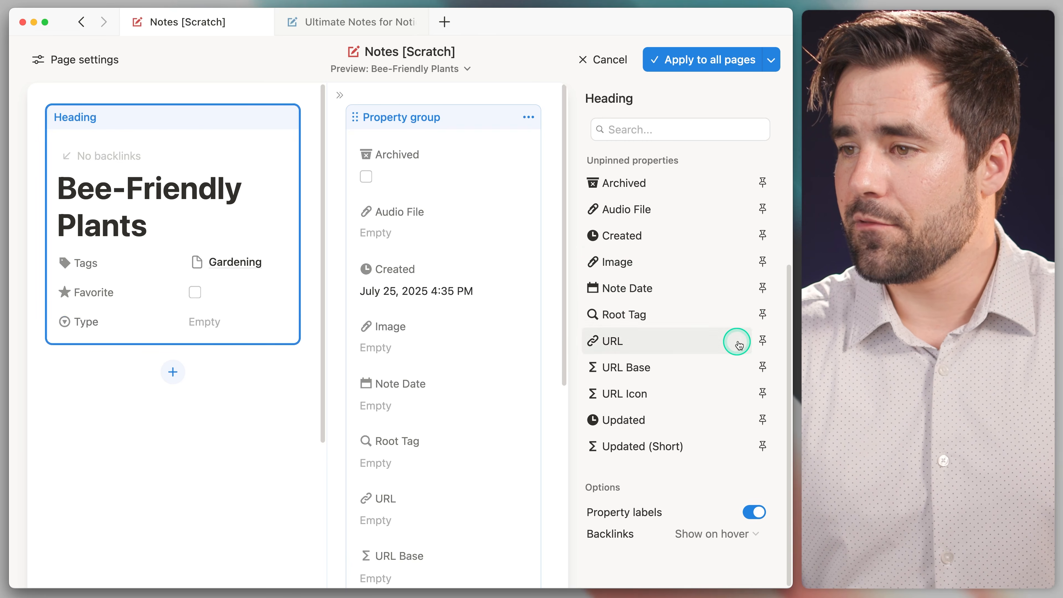
{"action": "left_click", "coordinate": [761, 340]}
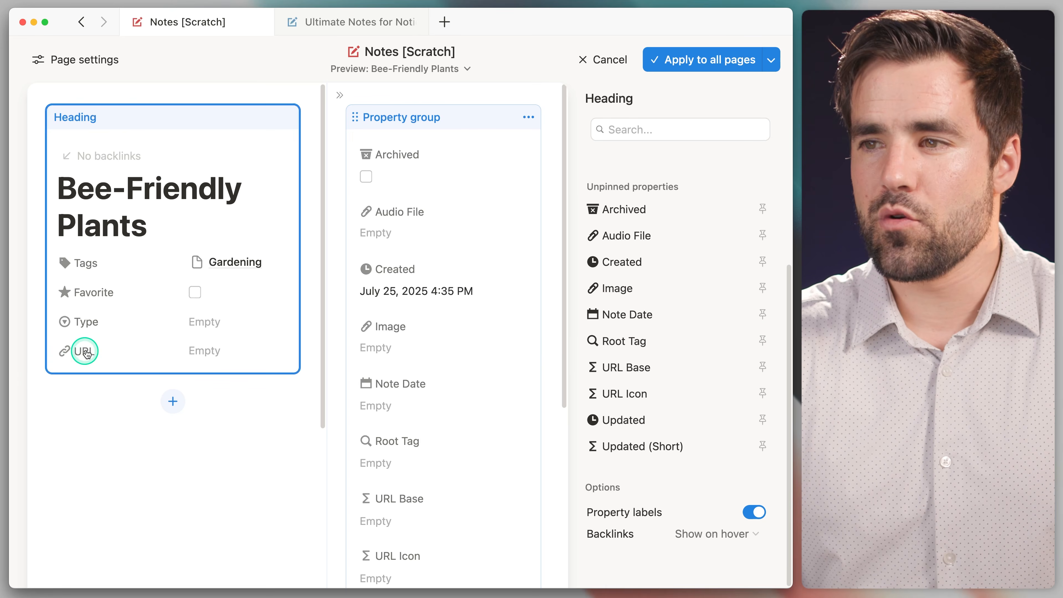
{"action": "scroll", "coordinate": [650, 343], "scroll_direction": "up", "scroll_amount": 4}
{"action": "left_click_drag", "start_coordinate": [590, 266], "coordinate": [592, 237]}
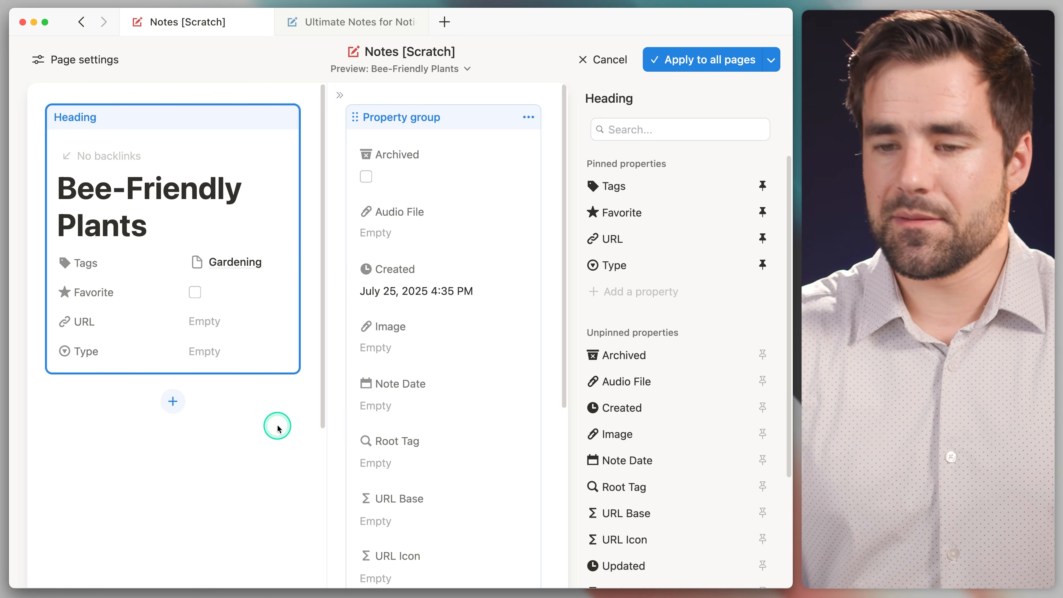
{"action": "key", "text": "super+minus"}
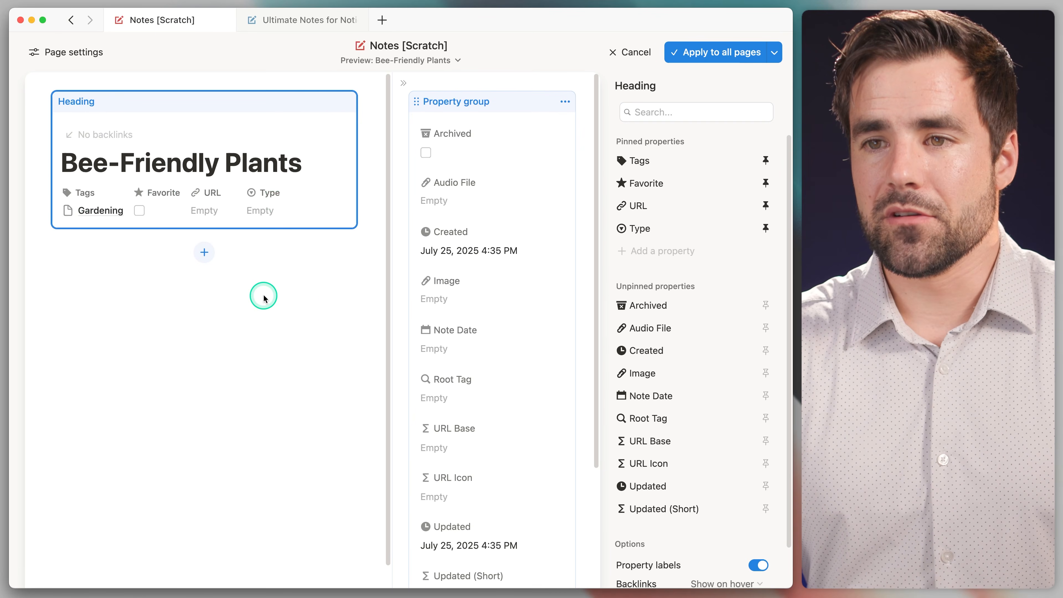
{"action": "key", "text": "super+equal"}
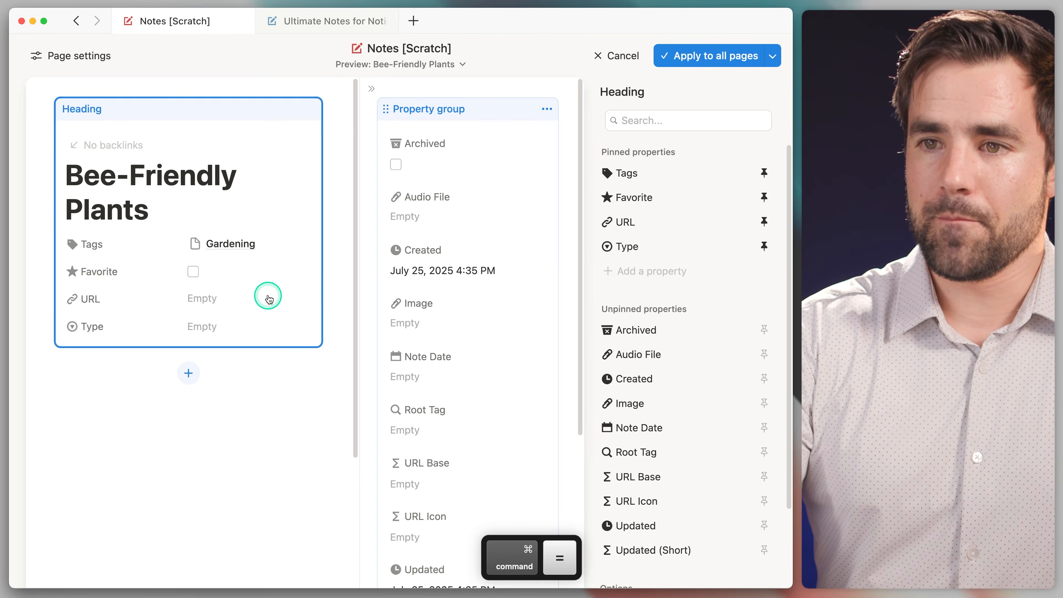
{"action": "key", "text": "super+equal"}
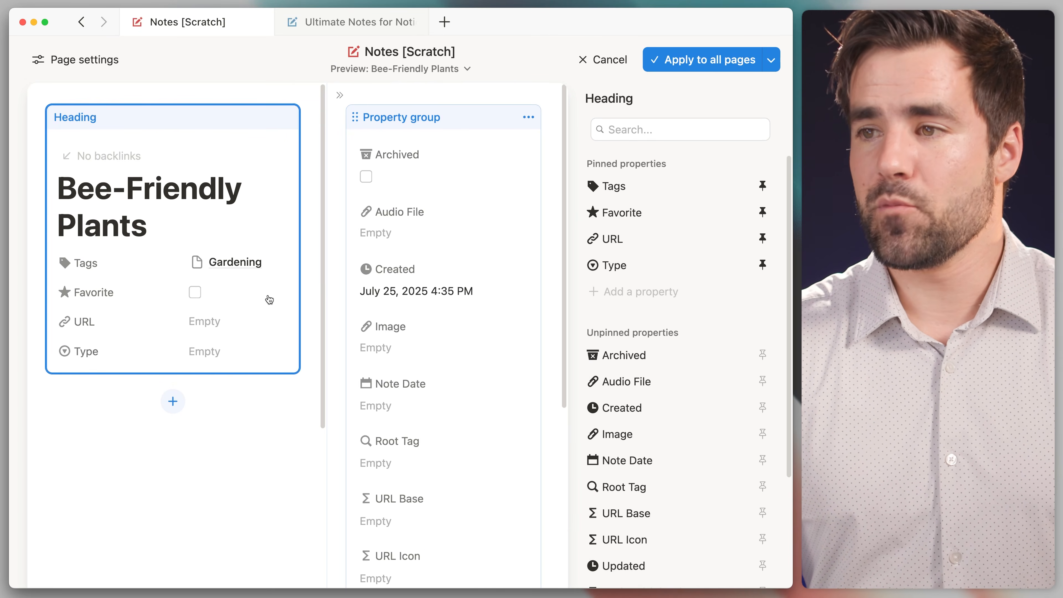
Add a section named General Properties to the property group.
{"action": "left_click", "coordinate": [459, 130]}
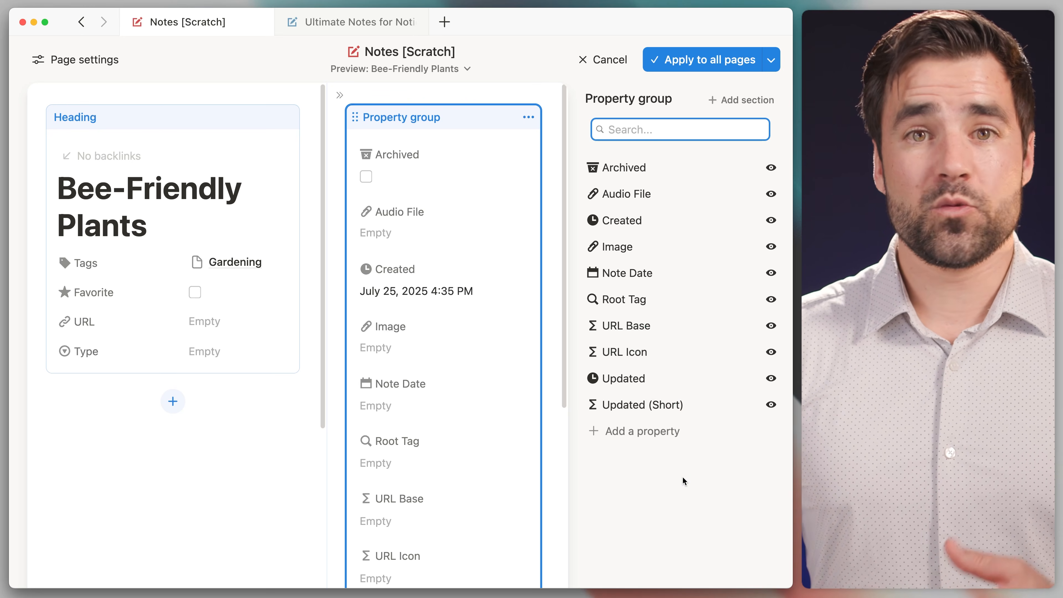
{"action": "left_click", "coordinate": [676, 494]}
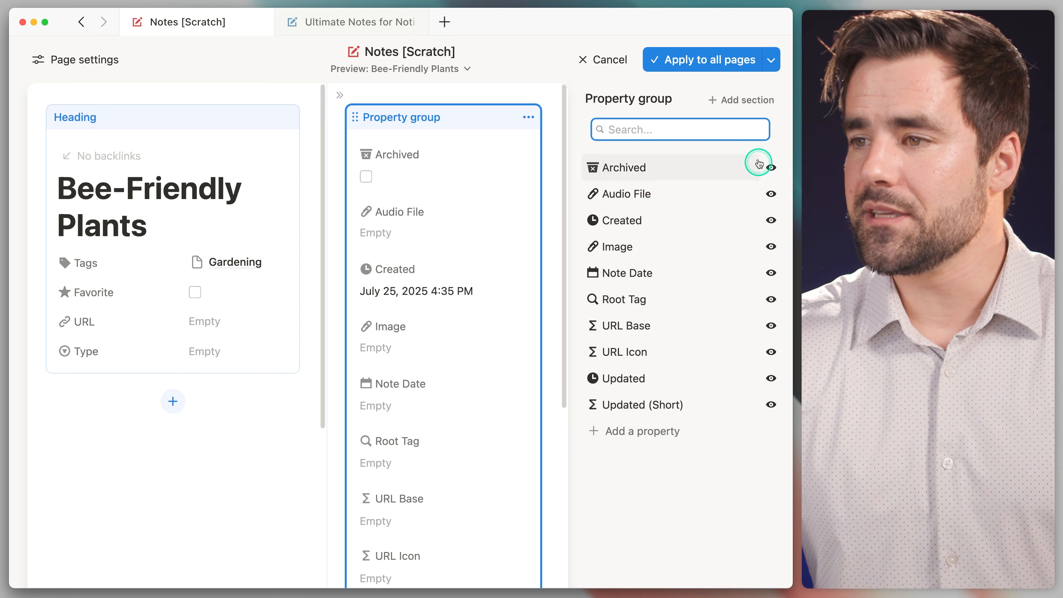
{"action": "left_click", "coordinate": [736, 101]}
{"action": "type", "text": "G"}
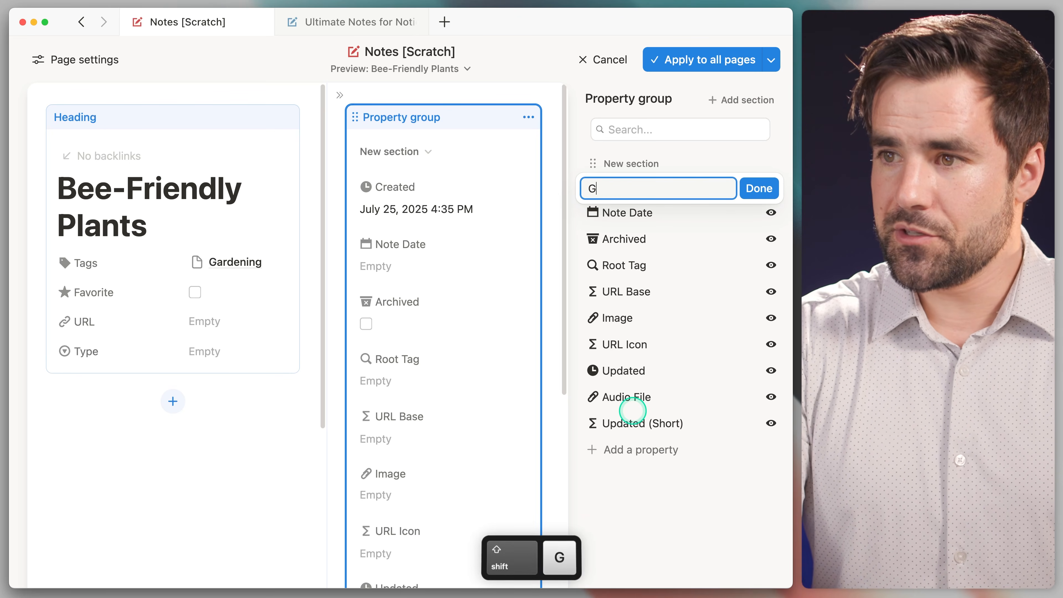
{"action": "type", "text": "eneral Pro"}
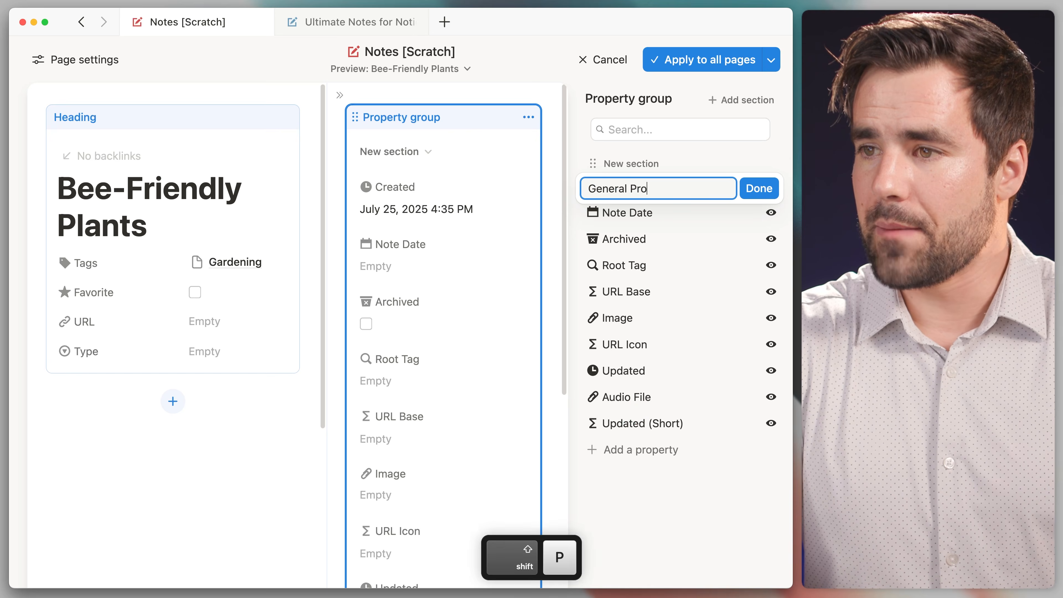
{"action": "type", "text": "perties"}
{"action": "key", "text": "Return"}
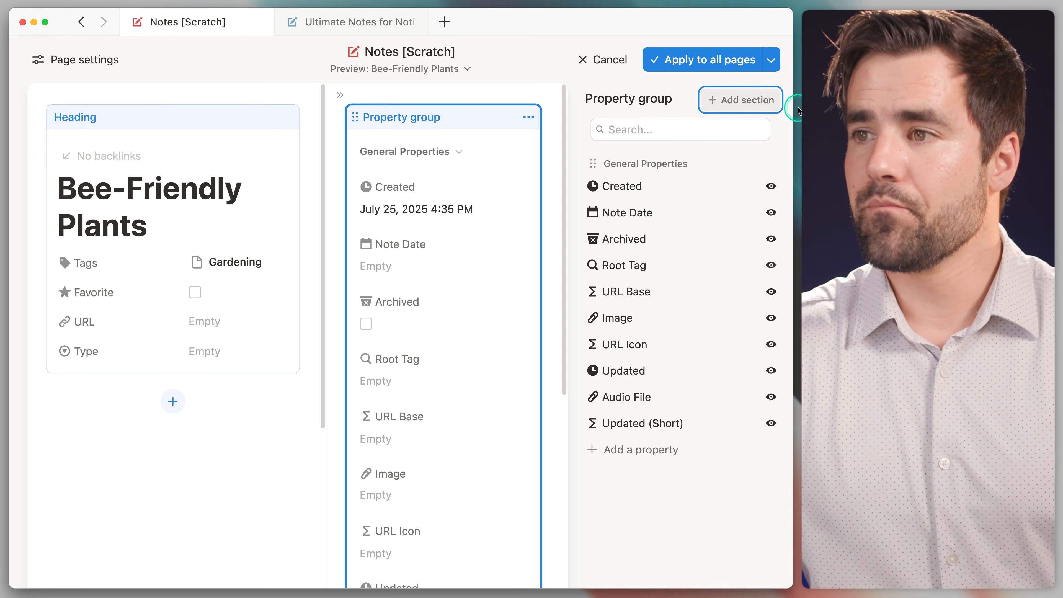
Add a section named Helper Properties to the property group and place it below General Properties.
{"action": "left_click", "coordinate": [768, 95]}
{"action": "type", "text": "He"}
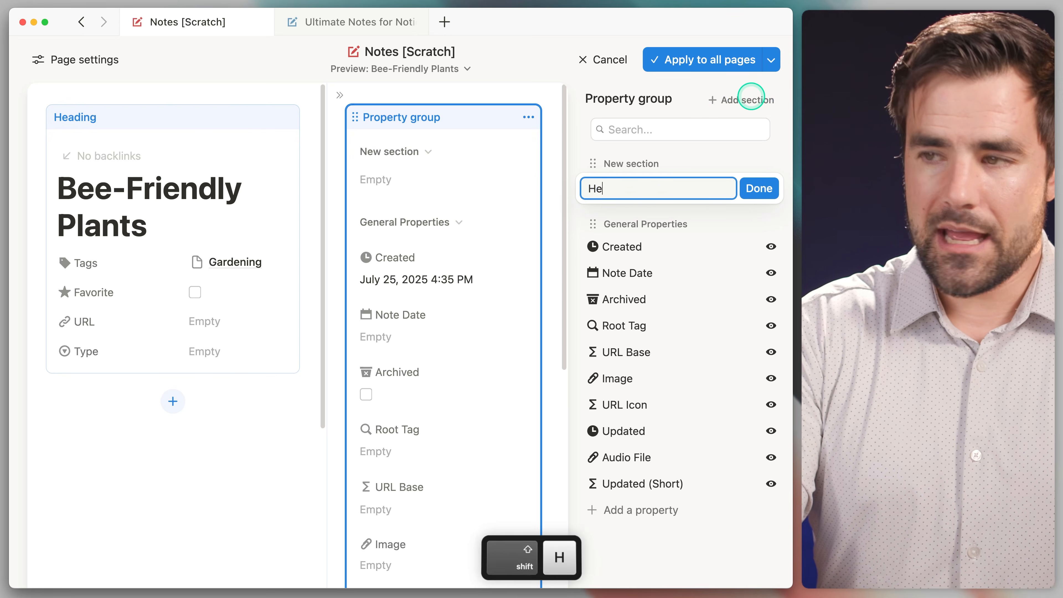
{"action": "type", "text": "lper Properties"}
{"action": "key", "text": "Return"}
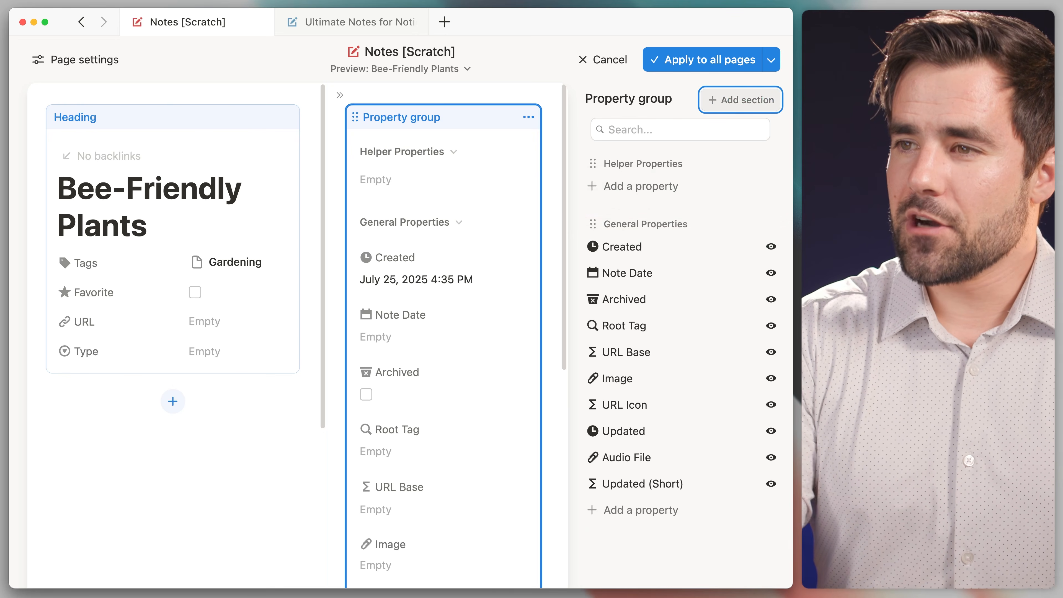
{"action": "left_click_drag", "start_coordinate": [593, 164], "coordinate": [603, 487]}
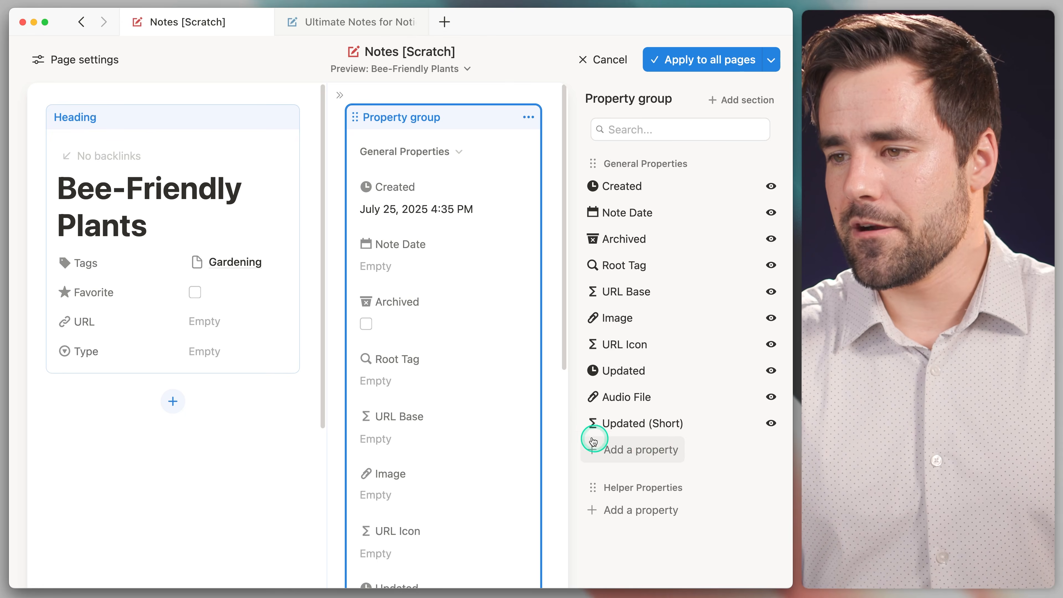
Move Updated (Short), URL Icon, URL Base and Root Tag from General Properties into the Helper Properties section.
{"action": "left_click_drag", "start_coordinate": [591, 422], "coordinate": [594, 484]}
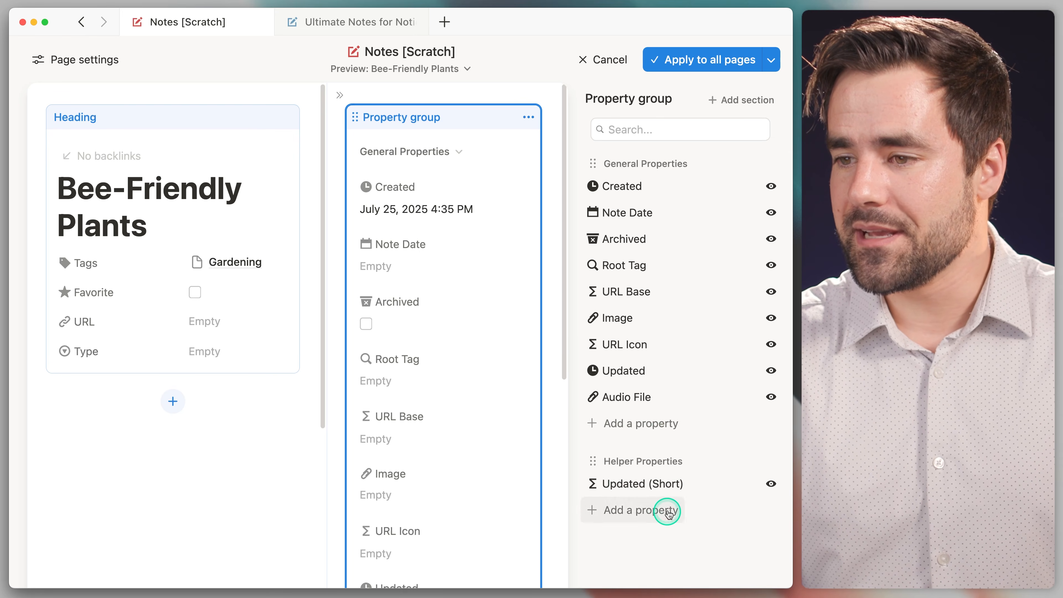
{"action": "left_click_drag", "start_coordinate": [589, 344], "coordinate": [607, 452]}
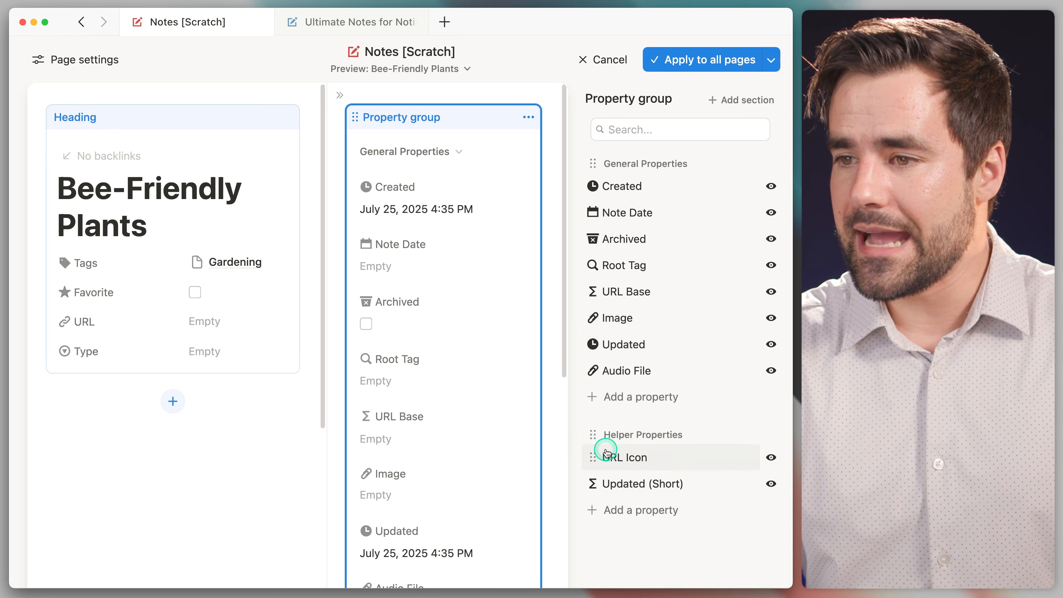
{"action": "left_click_drag", "start_coordinate": [586, 290], "coordinate": [605, 428]}
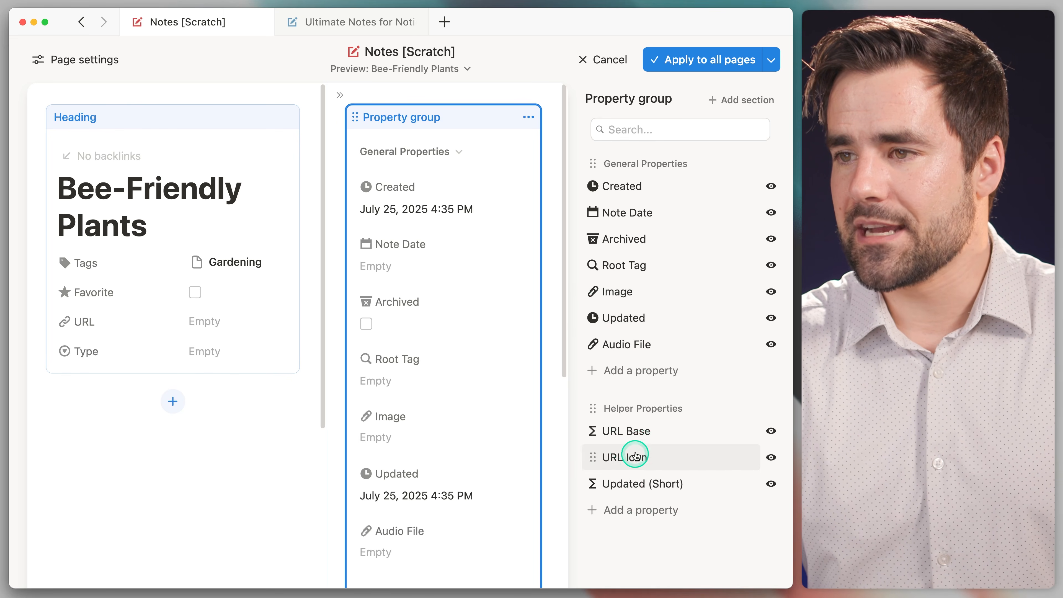
{"action": "left_click_drag", "start_coordinate": [593, 266], "coordinate": [609, 406]}
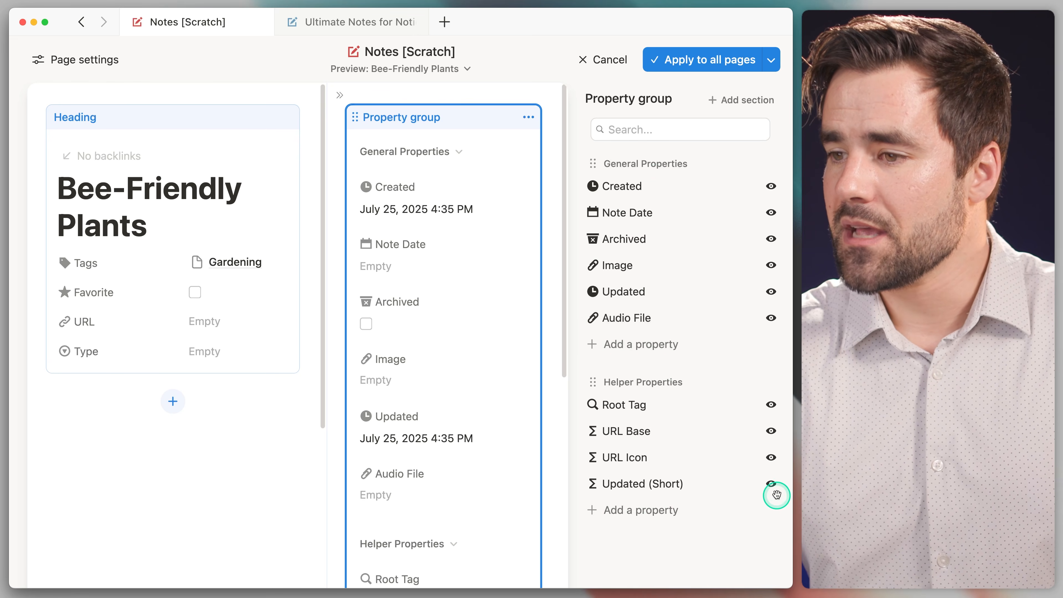
Set the visibility of Updated (Short), URL Icon, URL Base and Root Tag to Always hide.
{"action": "left_click", "coordinate": [772, 485]}
{"action": "left_click", "coordinate": [724, 549]}
{"action": "left_click", "coordinate": [774, 461]}
{"action": "left_click", "coordinate": [718, 525]}
{"action": "left_click", "coordinate": [772, 435]}
{"action": "left_click", "coordinate": [718, 498]}
{"action": "left_click", "coordinate": [771, 404]}
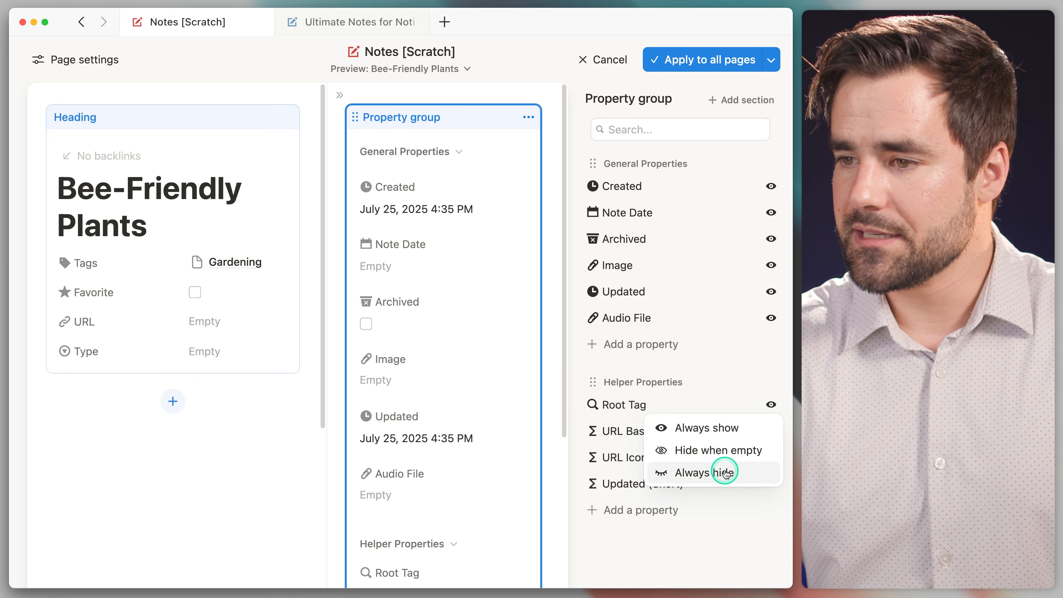
{"action": "left_click", "coordinate": [725, 472]}
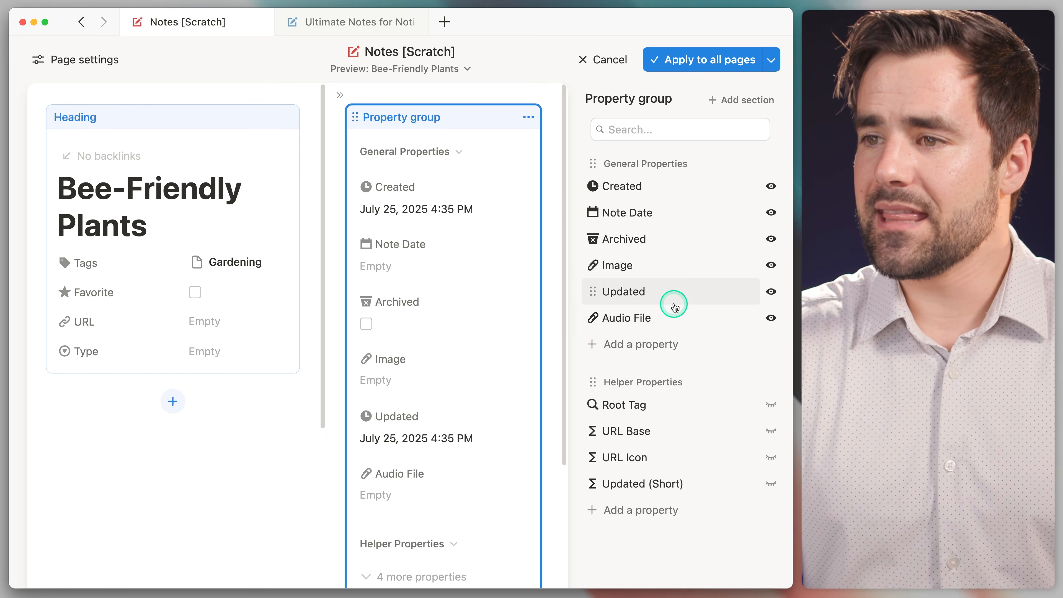
Reorder the General Properties section so it starts with Note Date, Archived, Created and Updated.
{"action": "left_click_drag", "start_coordinate": [590, 212], "coordinate": [592, 187]}
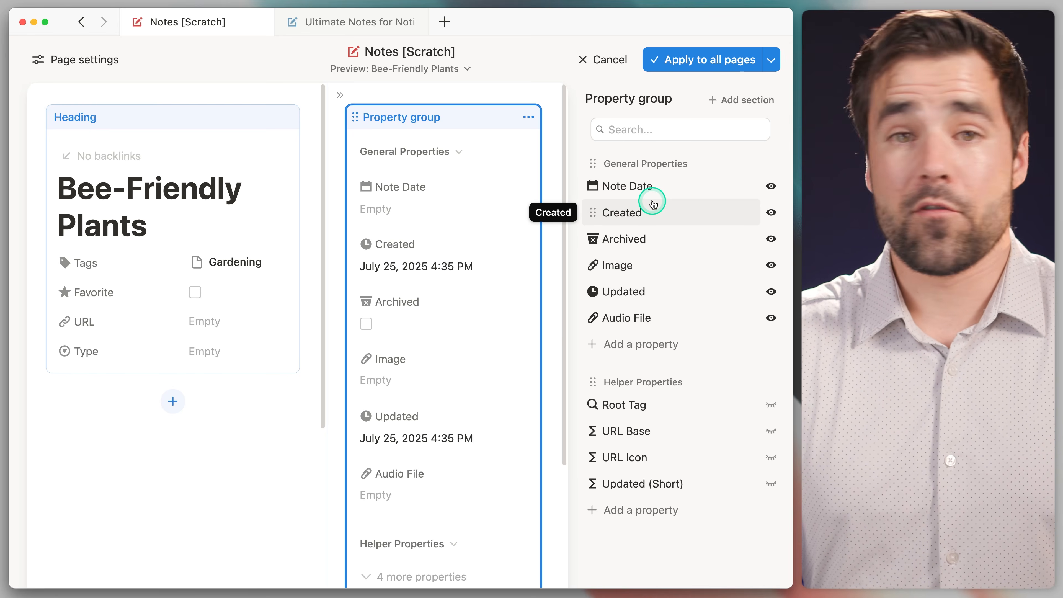
{"action": "left_click_drag", "start_coordinate": [591, 237], "coordinate": [591, 211]}
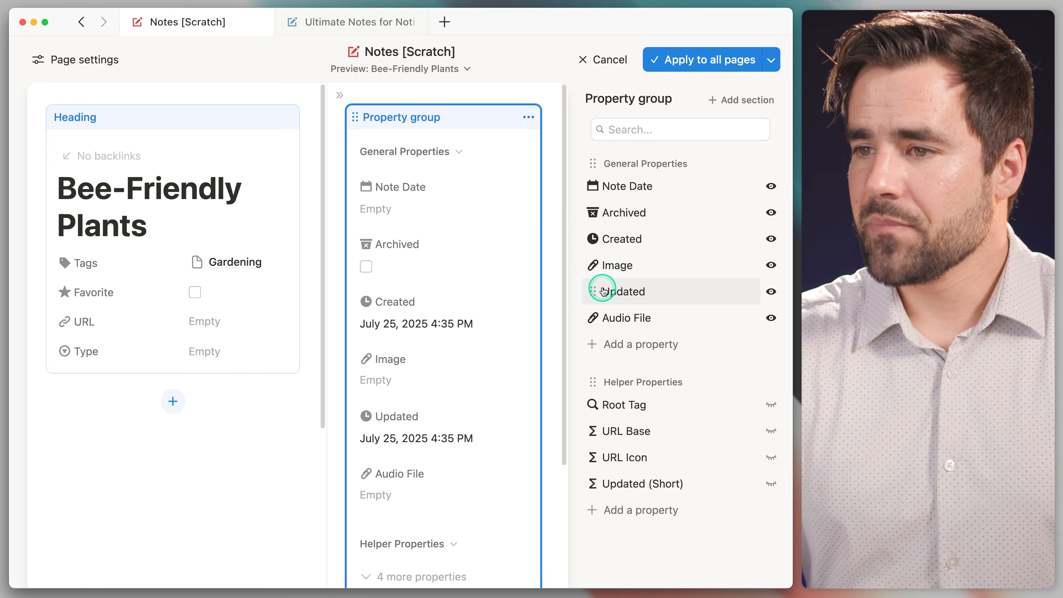
{"action": "left_click_drag", "start_coordinate": [595, 290], "coordinate": [598, 263]}
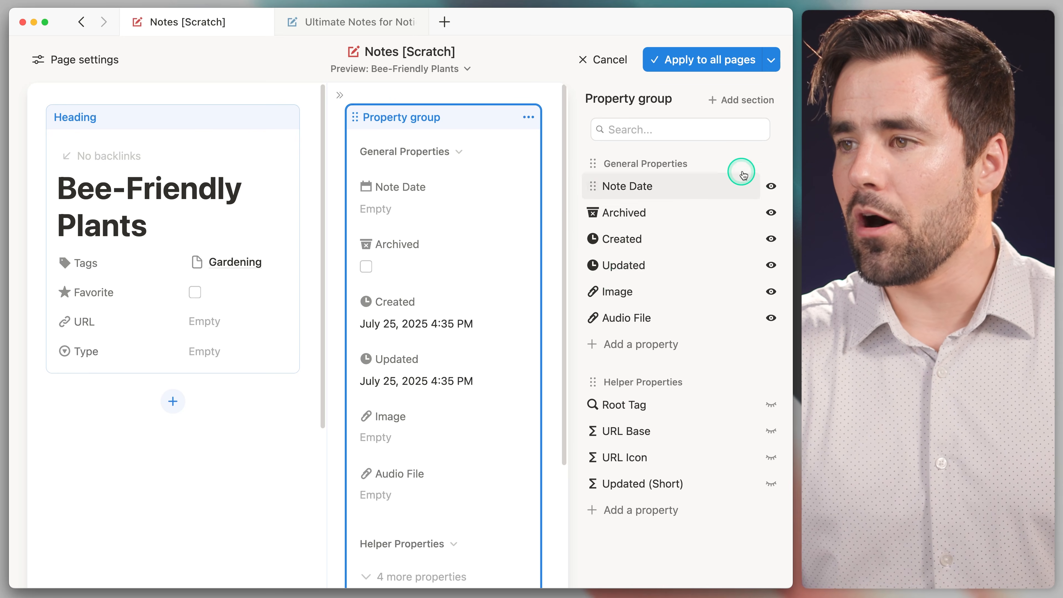
Place Audio File above Image in General Properties and set its visibility to Hide when empty.
{"action": "left_click_drag", "start_coordinate": [593, 318], "coordinate": [598, 295]}
{"action": "left_click", "coordinate": [771, 292]}
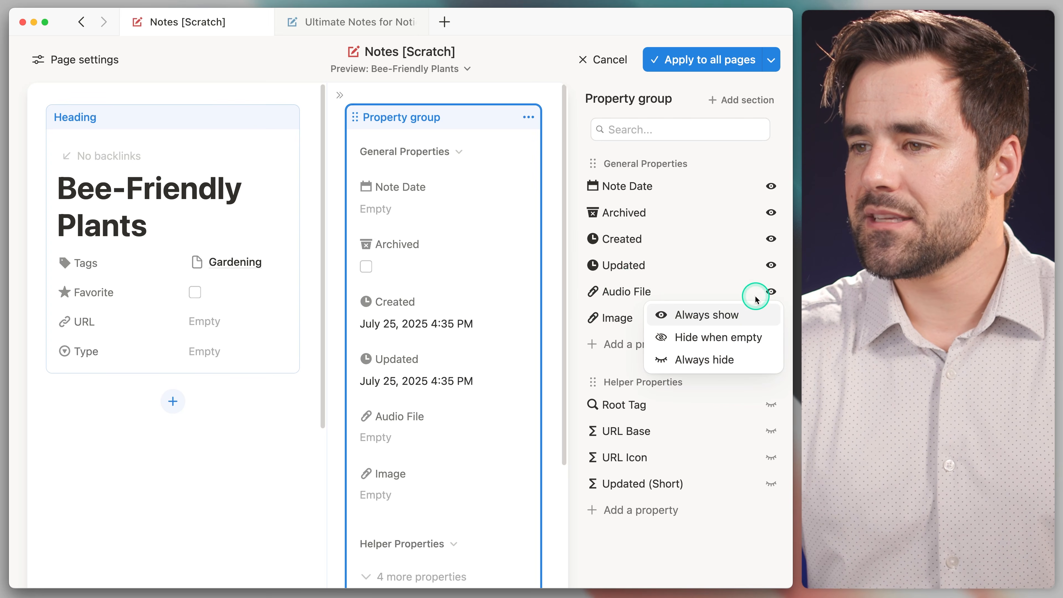
{"action": "left_click", "coordinate": [732, 339]}
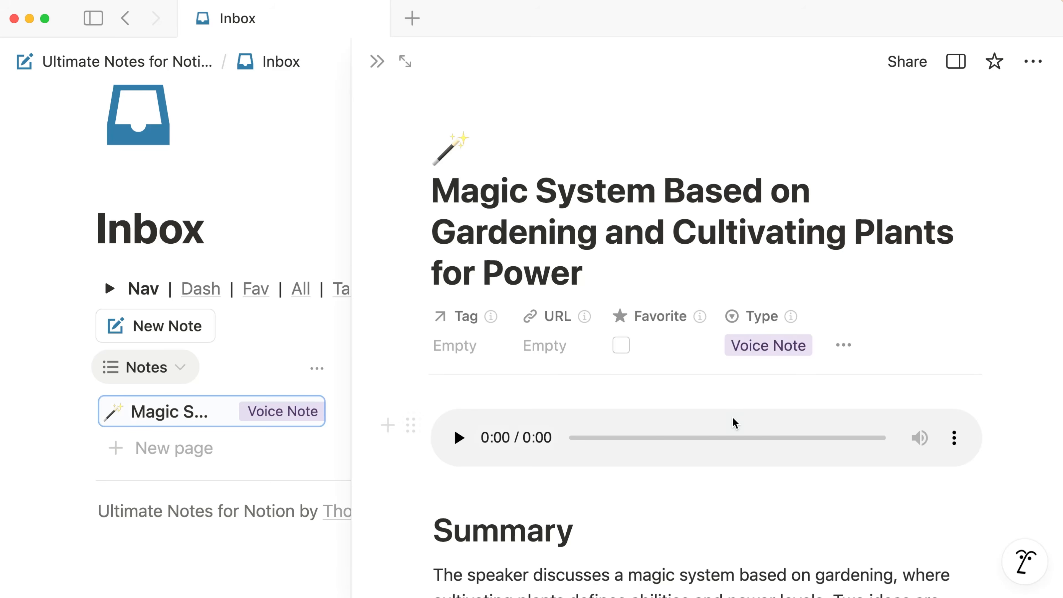
{"action": "scroll", "coordinate": [732, 416], "scroll_direction": "down", "scroll_amount": 15}
{"action": "scroll", "coordinate": [733, 416], "scroll_direction": "down", "scroll_amount": 2}
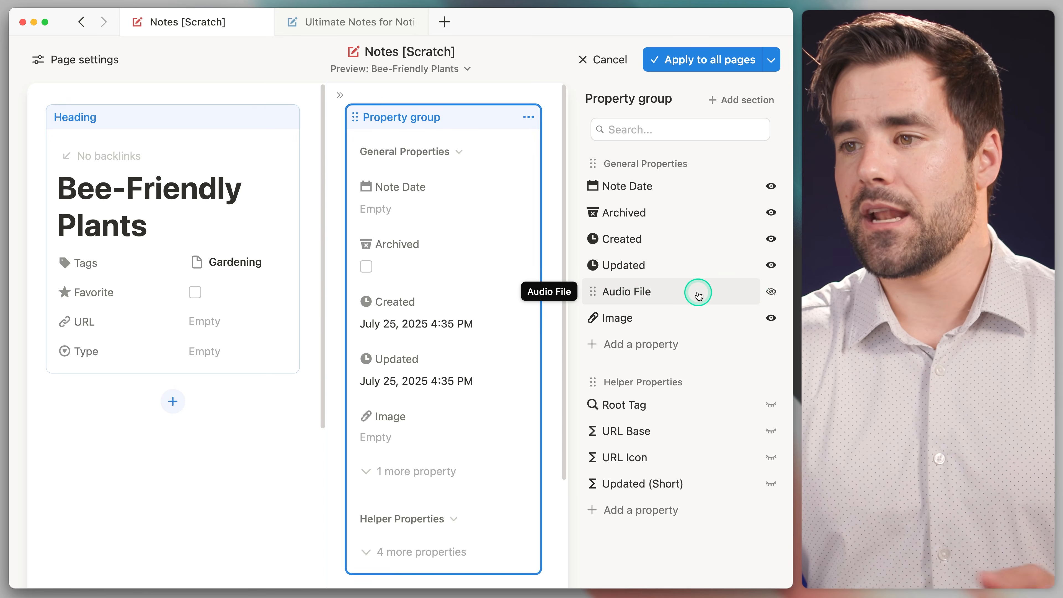
Add the Image property to the layout as its own module and place it above the property group in the details panel.
{"action": "left_click", "coordinate": [594, 317]}
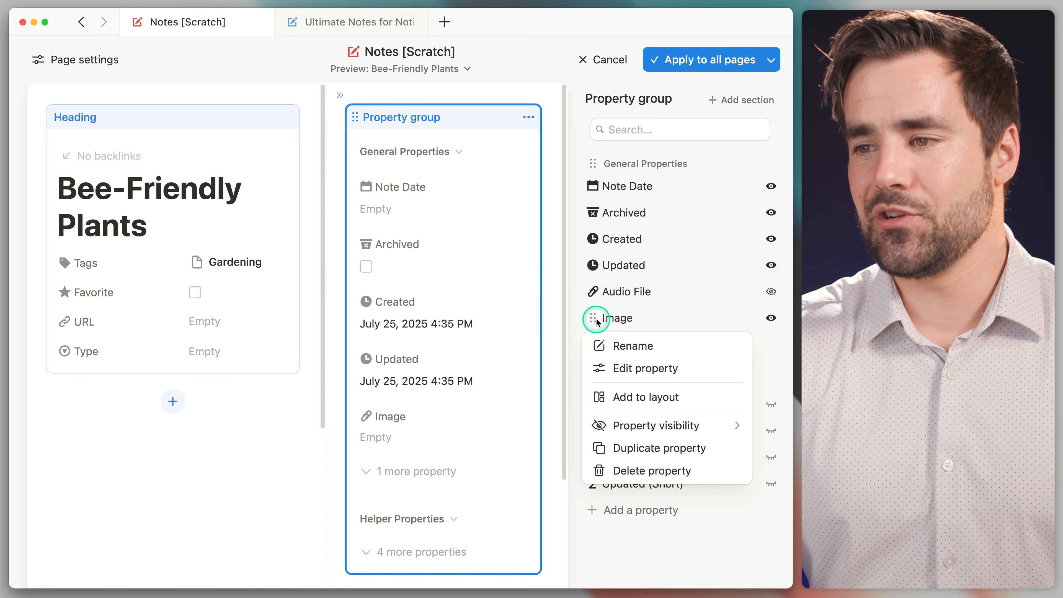
{"action": "left_click", "coordinate": [653, 396]}
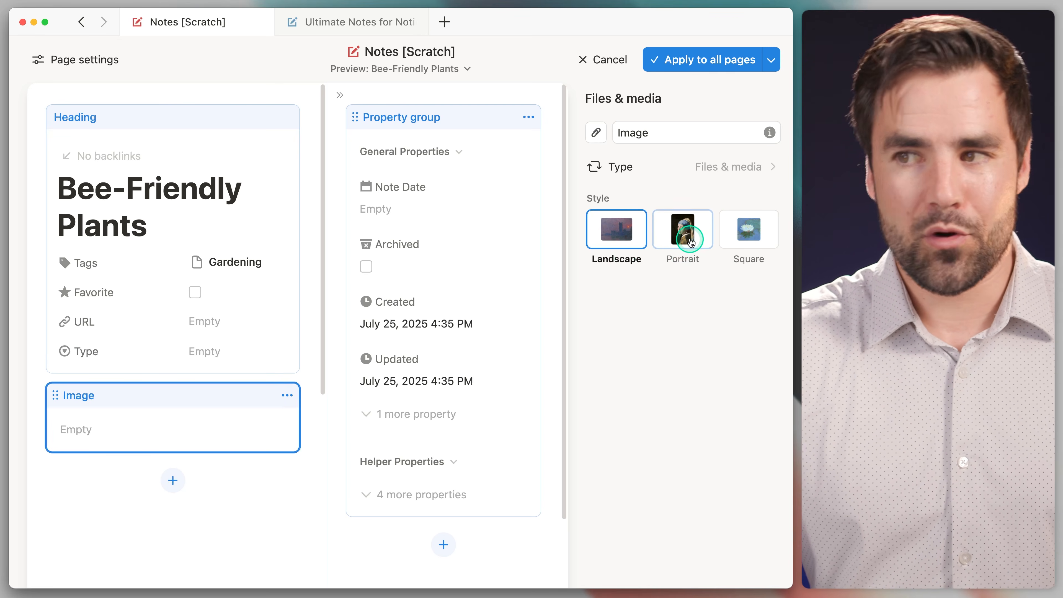
{"action": "left_click_drag", "start_coordinate": [56, 396], "coordinate": [418, 456]}
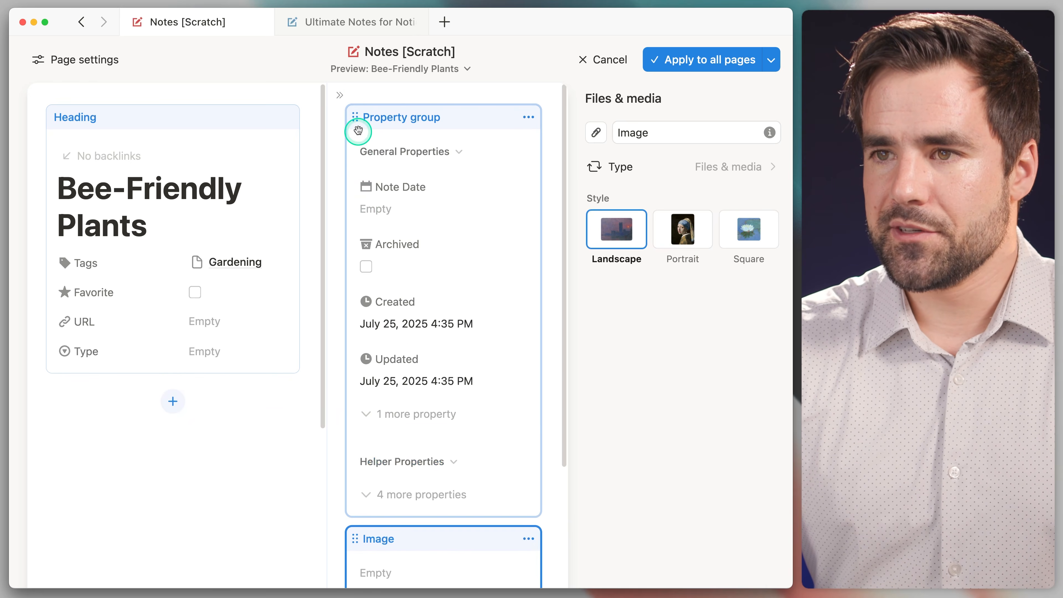
{"action": "left_click", "coordinate": [359, 132]}
{"action": "left_click_drag", "start_coordinate": [359, 133], "coordinate": [424, 276]}
{"action": "left_click_drag", "start_coordinate": [354, 122], "coordinate": [425, 168]}
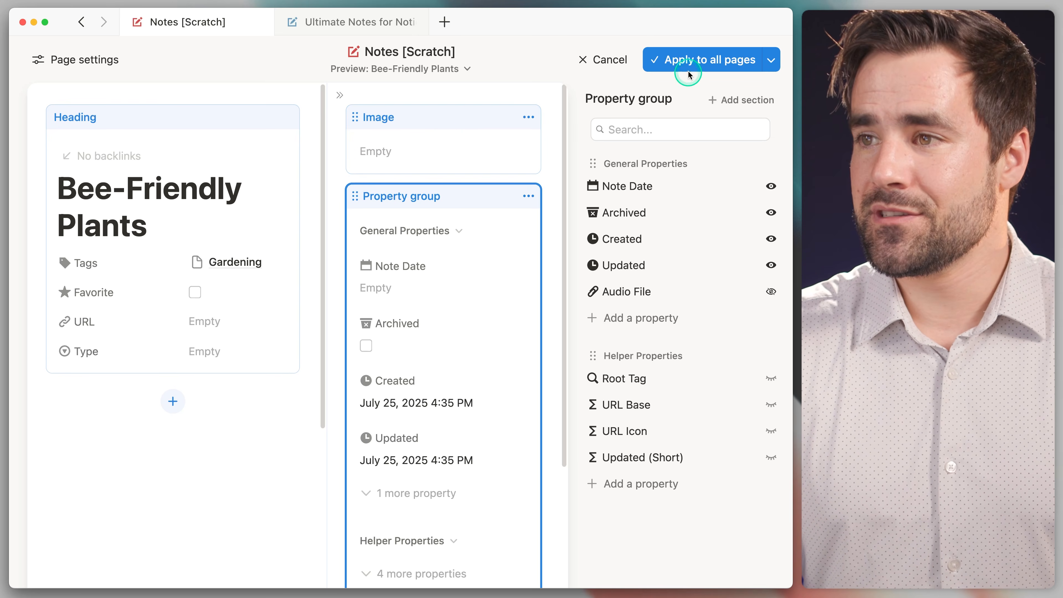
Apply the page layout to all pages and check the pinned Type property's options in the Bee-Friendly Plants note.
{"action": "left_click", "coordinate": [695, 59]}
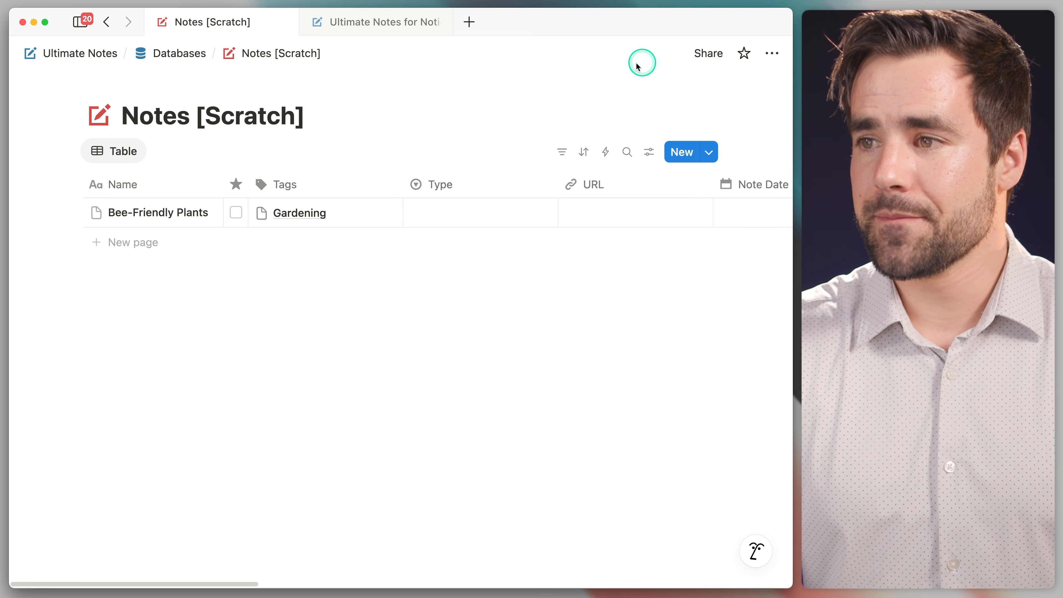
{"action": "left_click", "coordinate": [196, 216]}
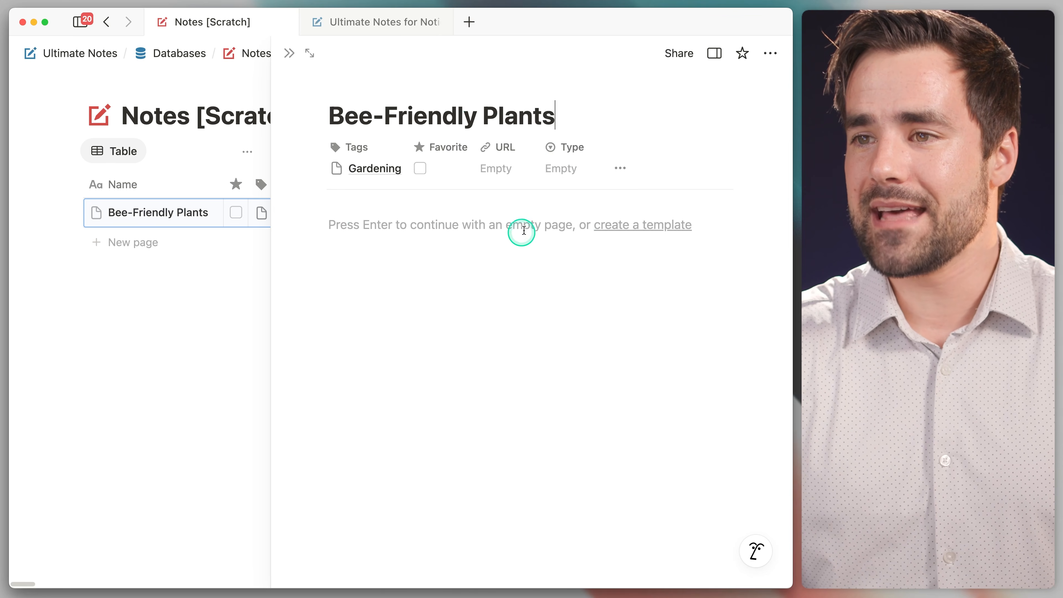
{"action": "left_click", "coordinate": [551, 170]}
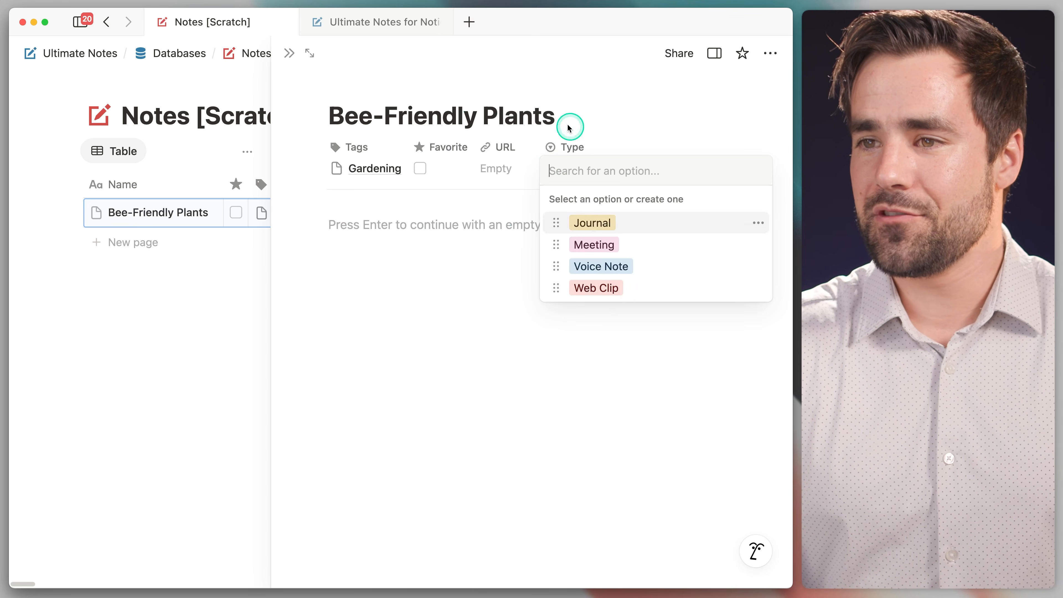
{"action": "left_click", "coordinate": [512, 291]}
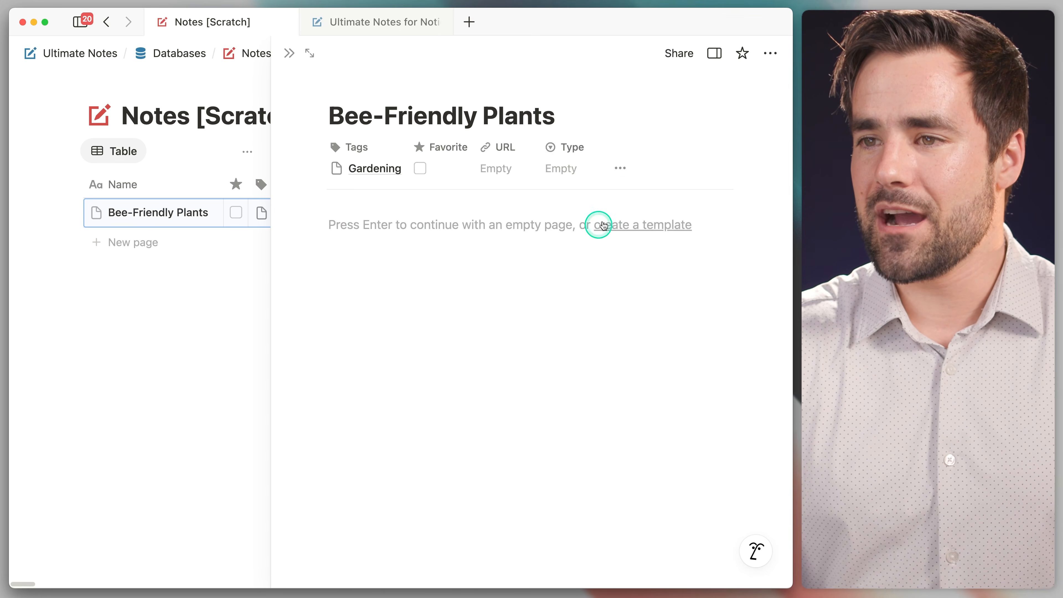
Show the remaining property details of the Bee-Friendly Plants note, collapse the Helper Properties section and close the note.
{"action": "left_click", "coordinate": [619, 167]}
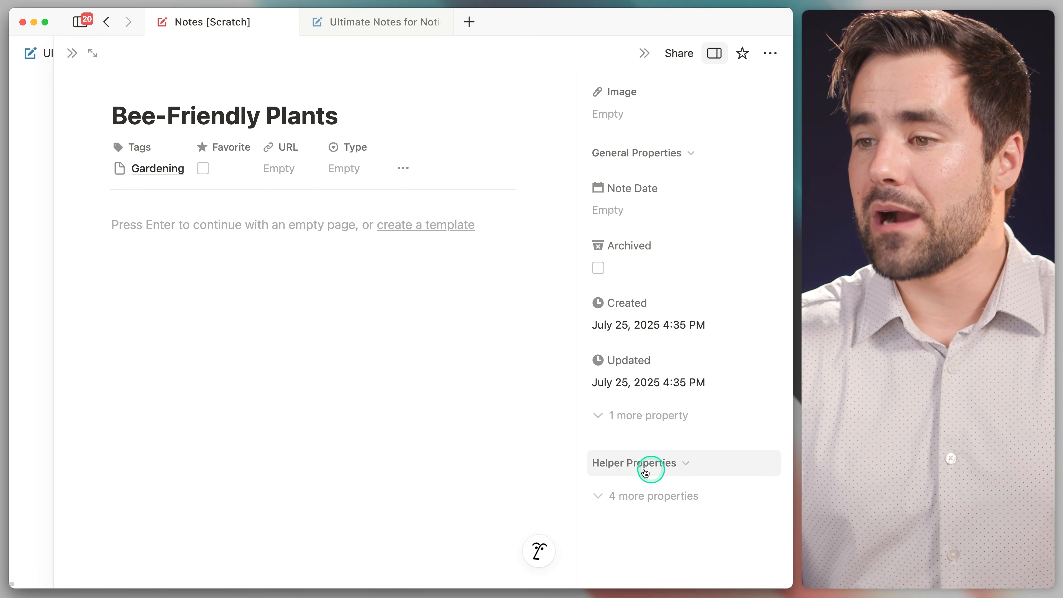
{"action": "left_click", "coordinate": [689, 463]}
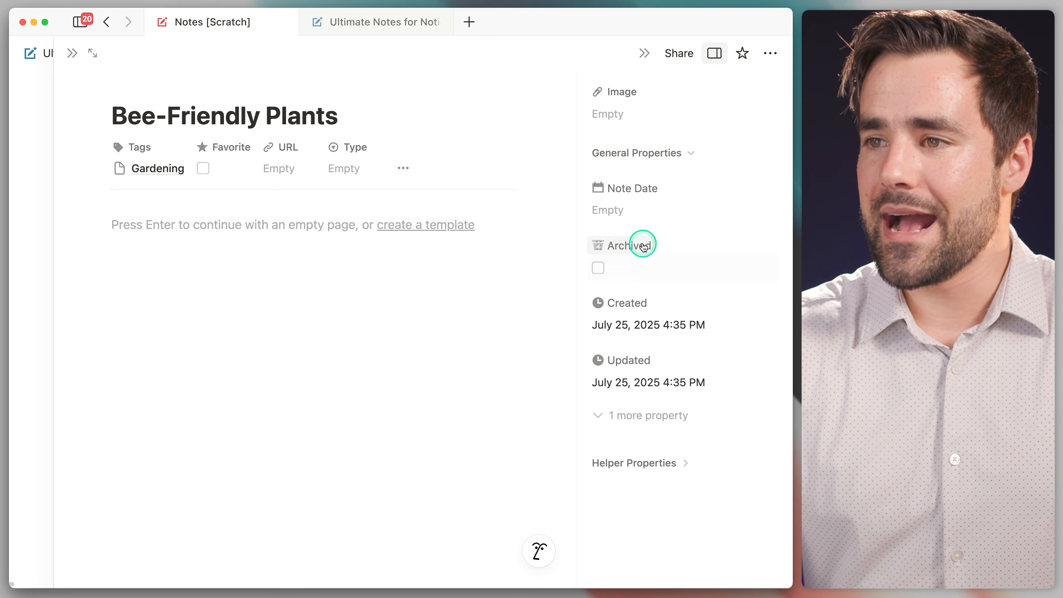
{"action": "left_click", "coordinate": [71, 54]}
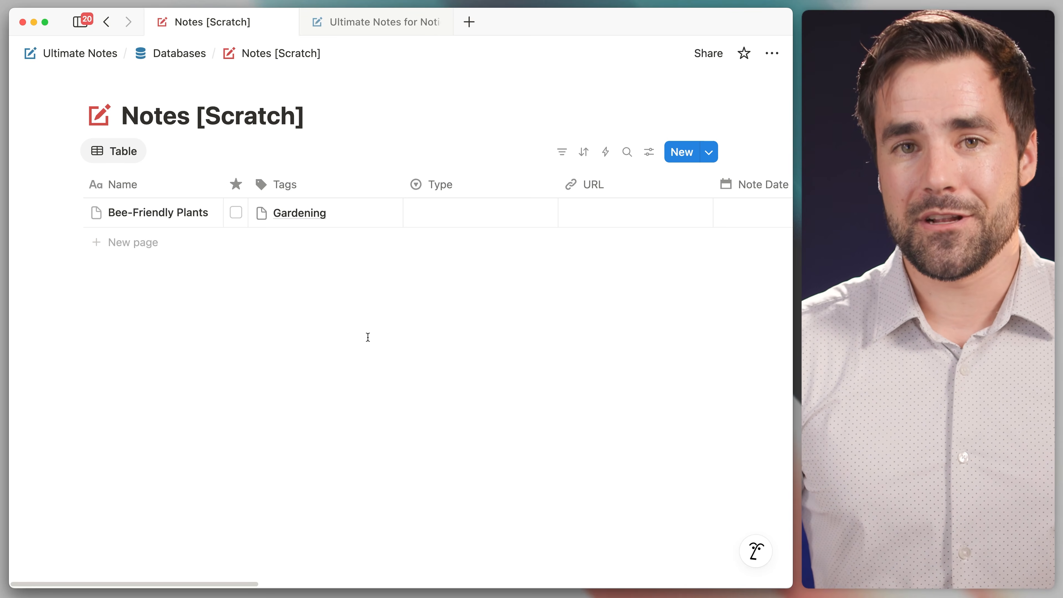
Rename the Notes [Scratch] table view to Unarchived and give it the pencil-and-square icon.
{"action": "left_click", "coordinate": [123, 152]}
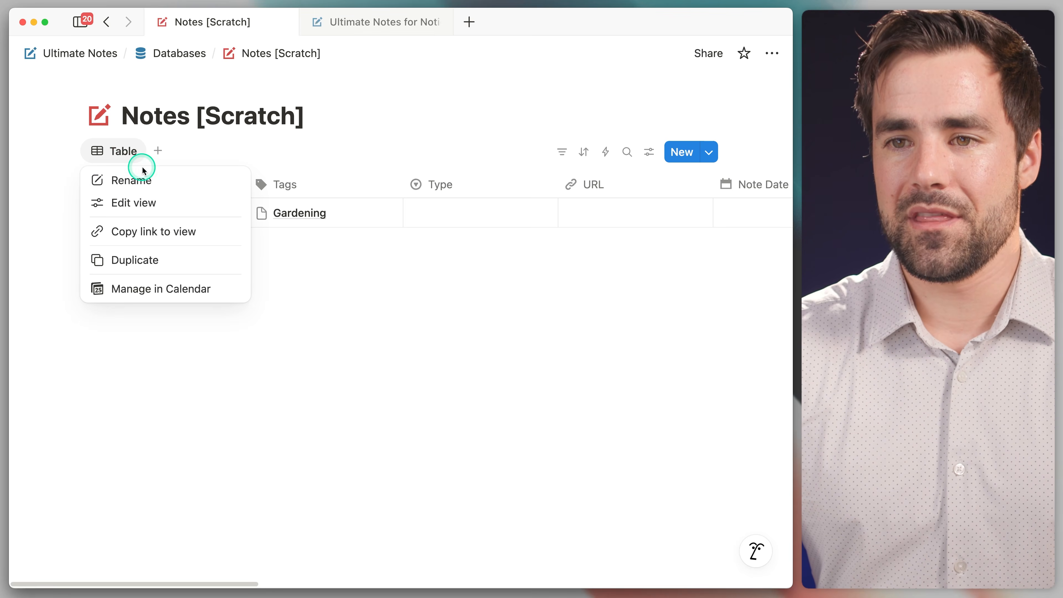
{"action": "left_click", "coordinate": [170, 181]}
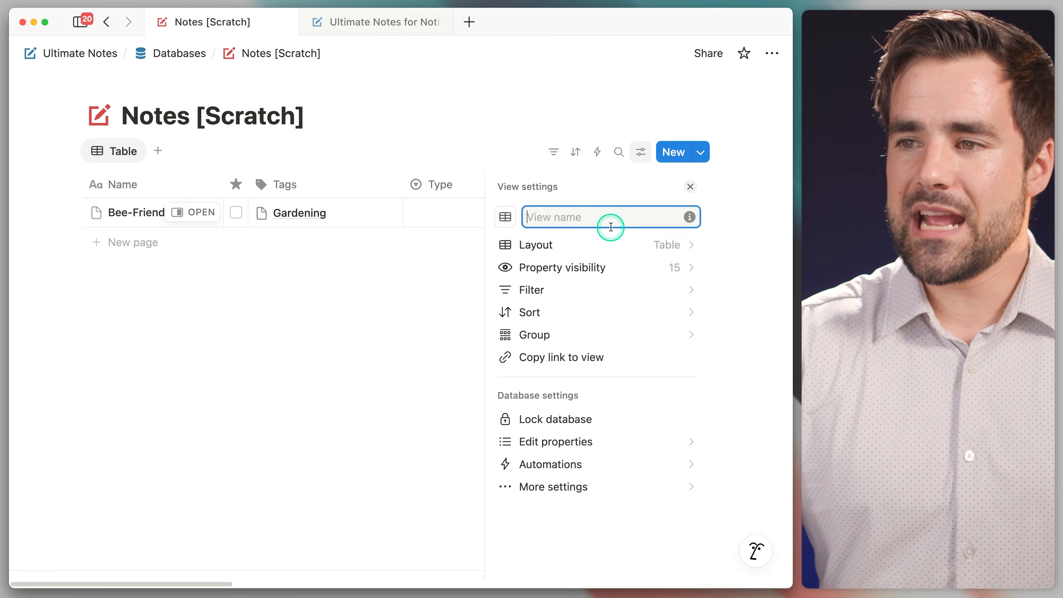
{"action": "type", "text": "Unarchiv"}
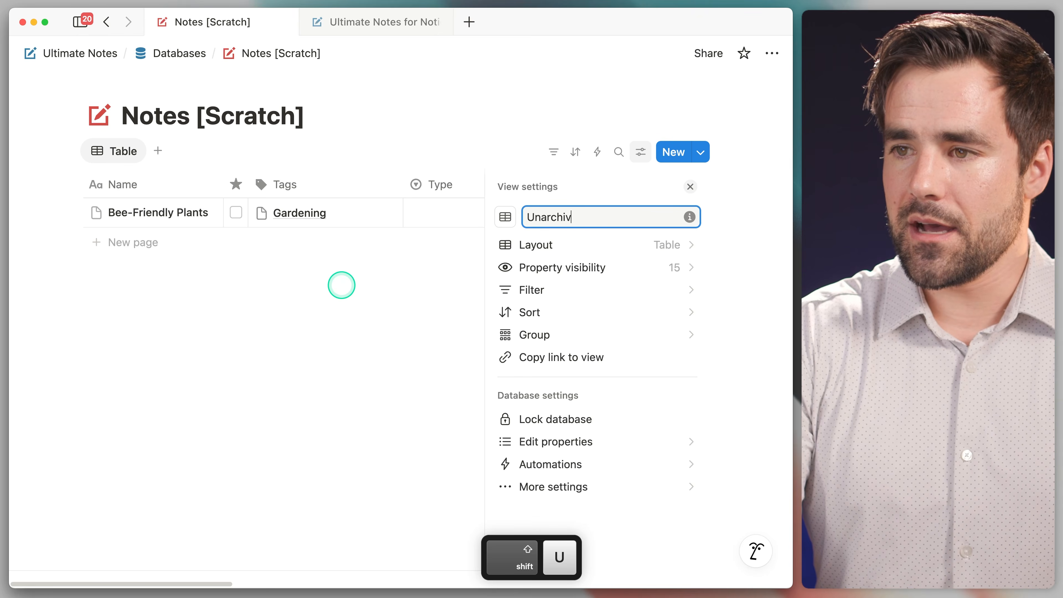
{"action": "type", "text": "ed"}
{"action": "left_click", "coordinate": [502, 217]}
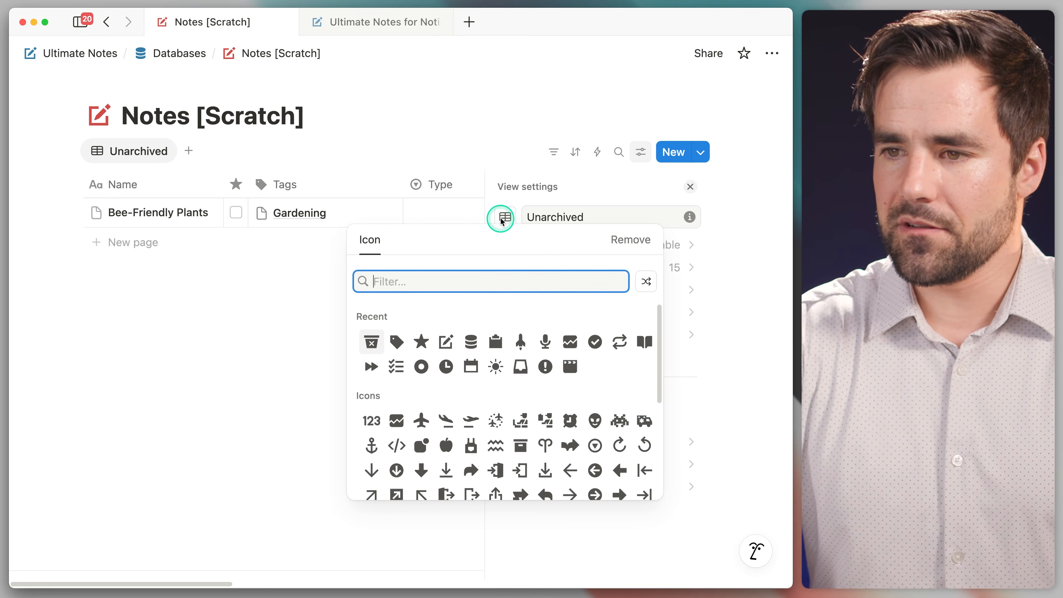
{"action": "left_click", "coordinate": [446, 343]}
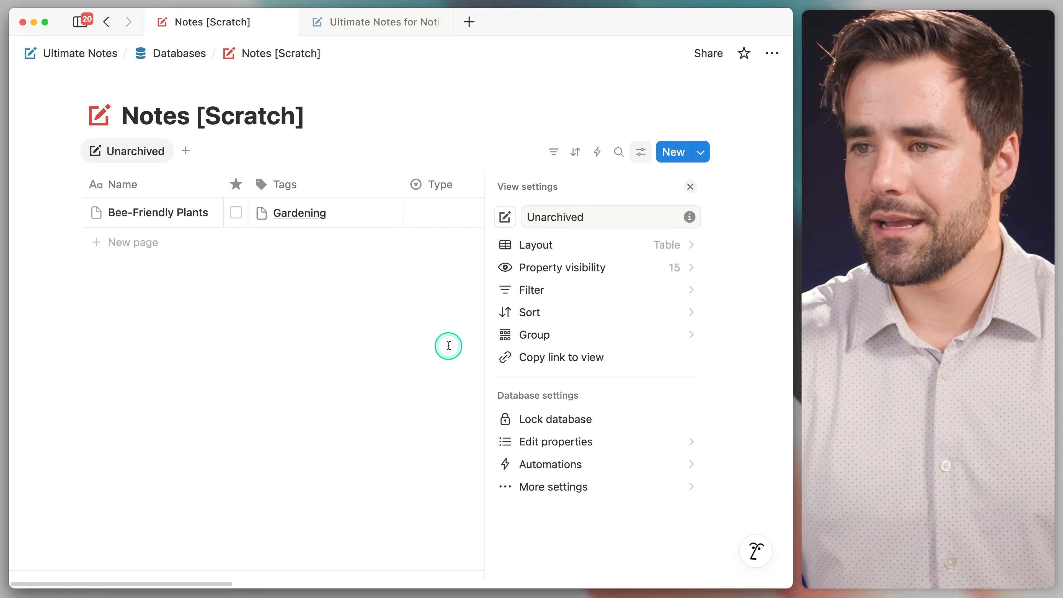
{"action": "left_click", "coordinate": [690, 186]}
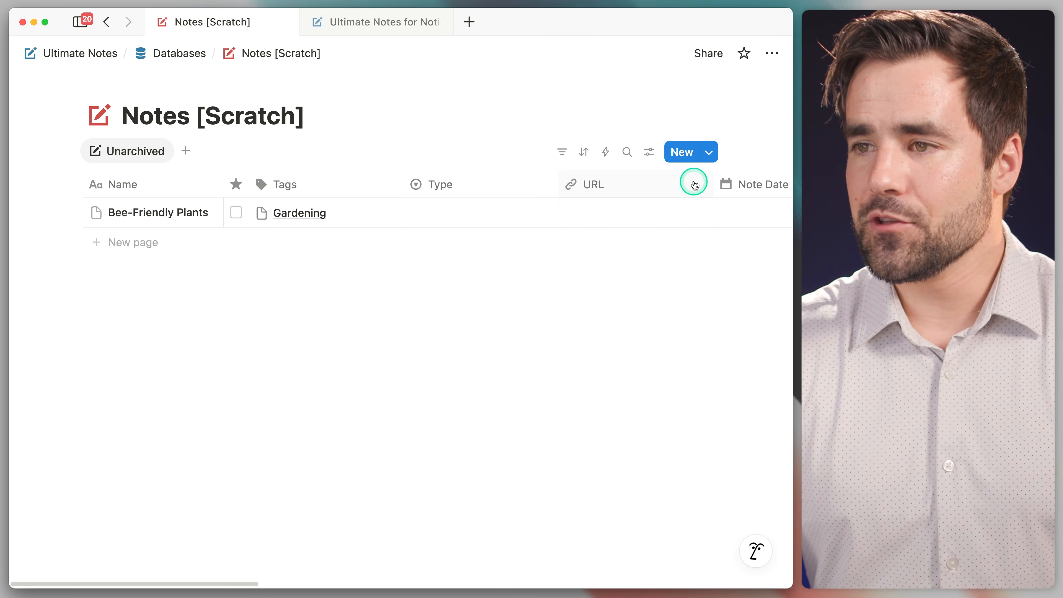
Add an advanced filter to the Unarchived view with the rule Archived is unchecked.
{"action": "left_click", "coordinate": [563, 152]}
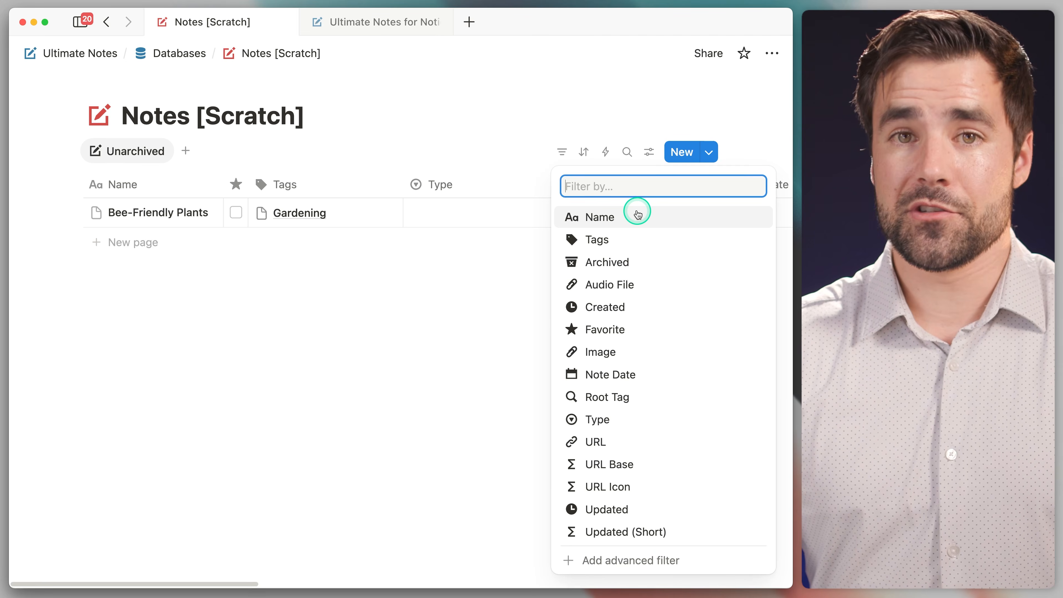
{"action": "left_click", "coordinate": [691, 561]}
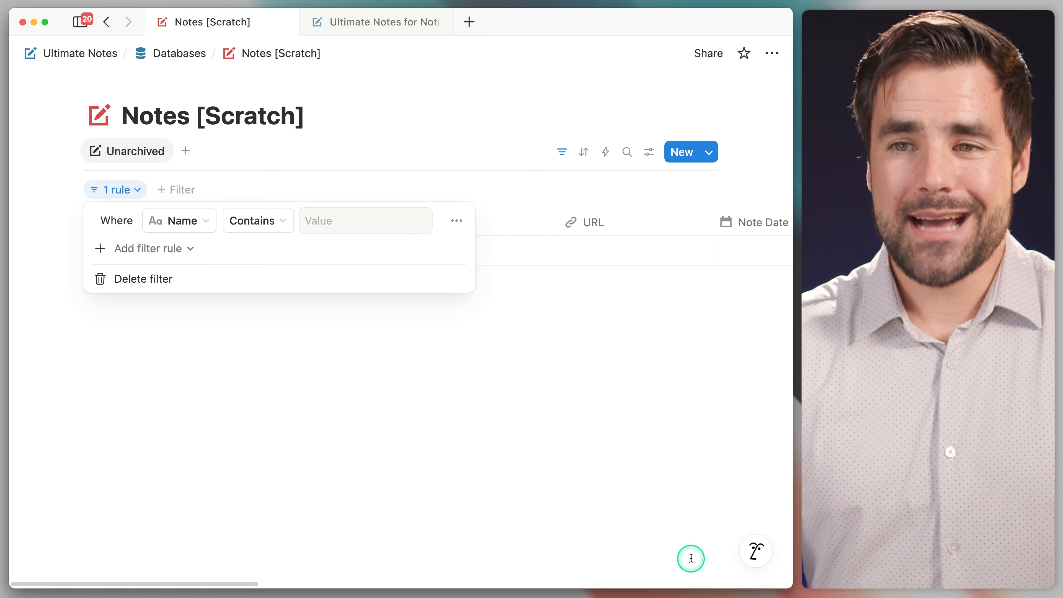
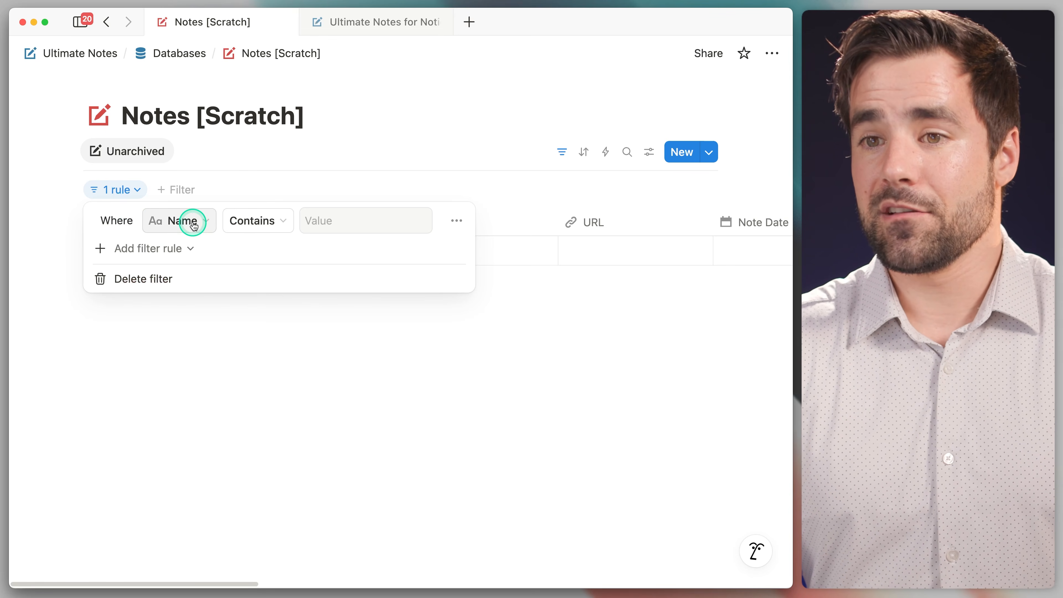
{"action": "left_click", "coordinate": [193, 224]}
{"action": "type", "text": "arc"}
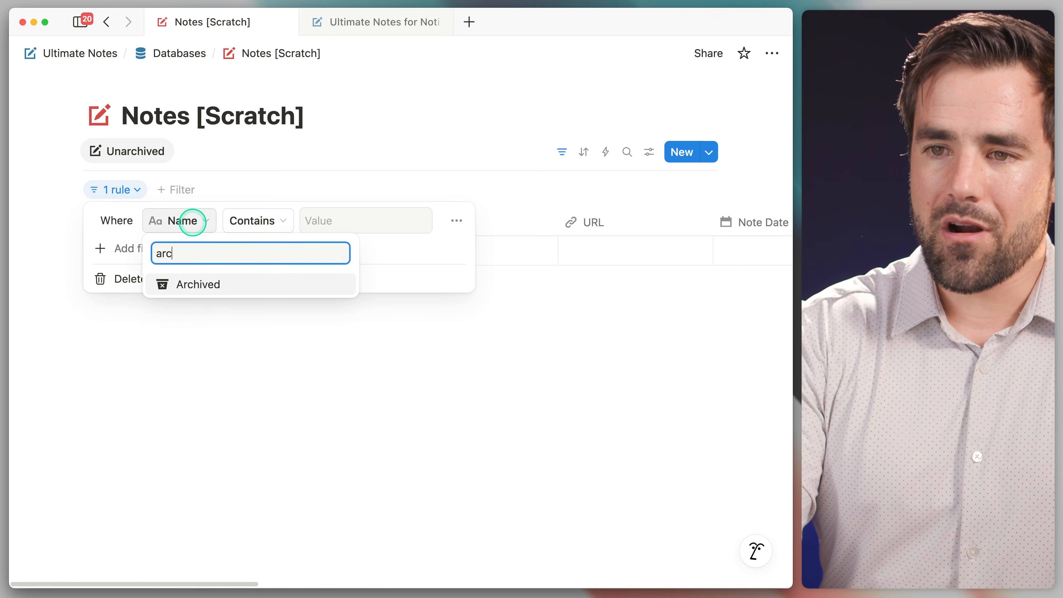
{"action": "left_click", "coordinate": [239, 285]}
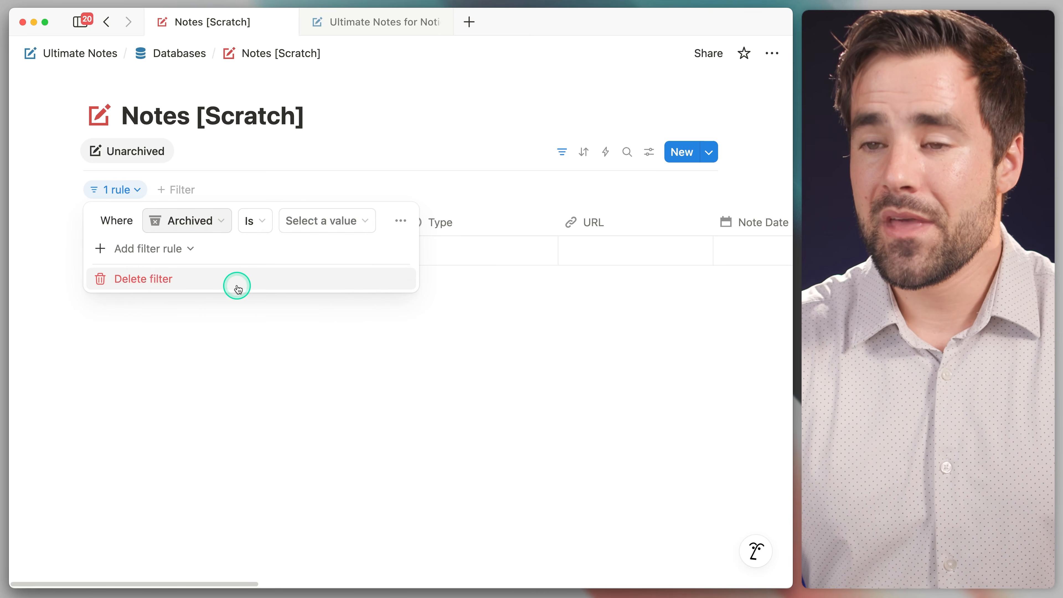
{"action": "left_click", "coordinate": [337, 226]}
{"action": "left_click", "coordinate": [330, 244]}
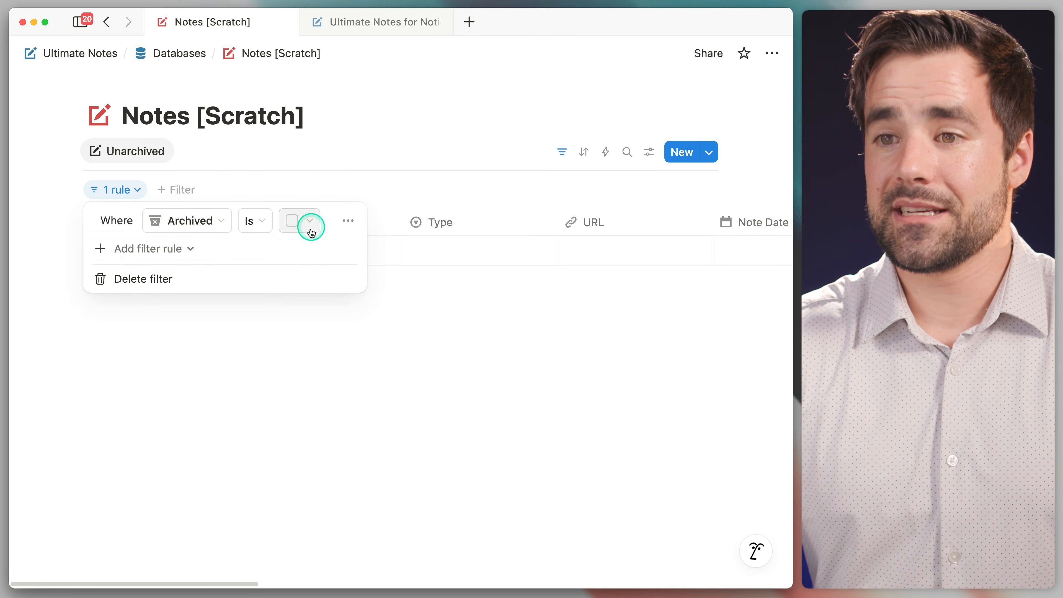
{"action": "left_click", "coordinate": [379, 138]}
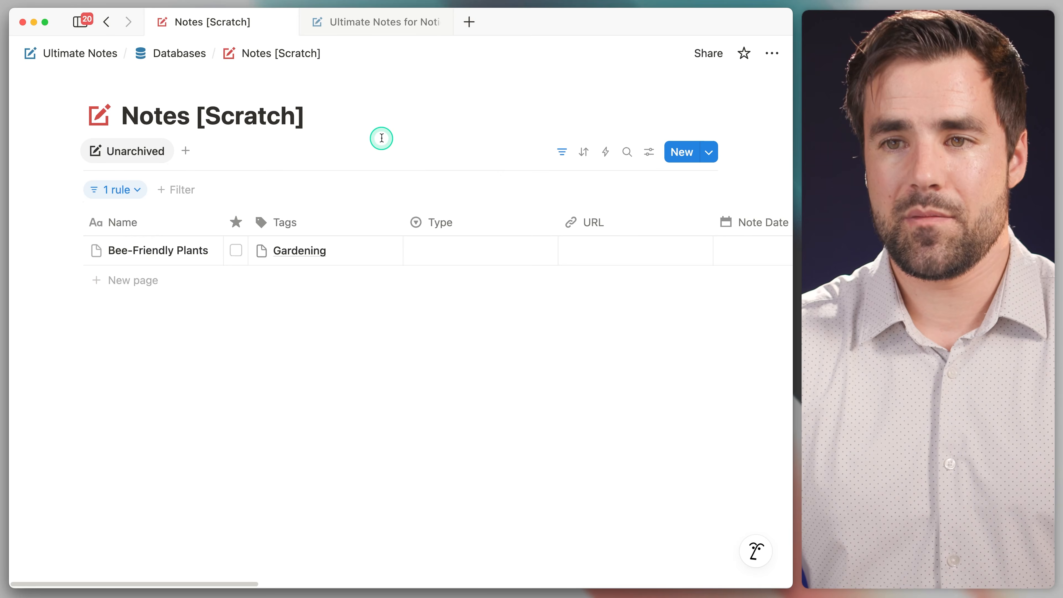
Sort the Unarchived view by Updated in descending order.
{"action": "left_click", "coordinate": [585, 157]}
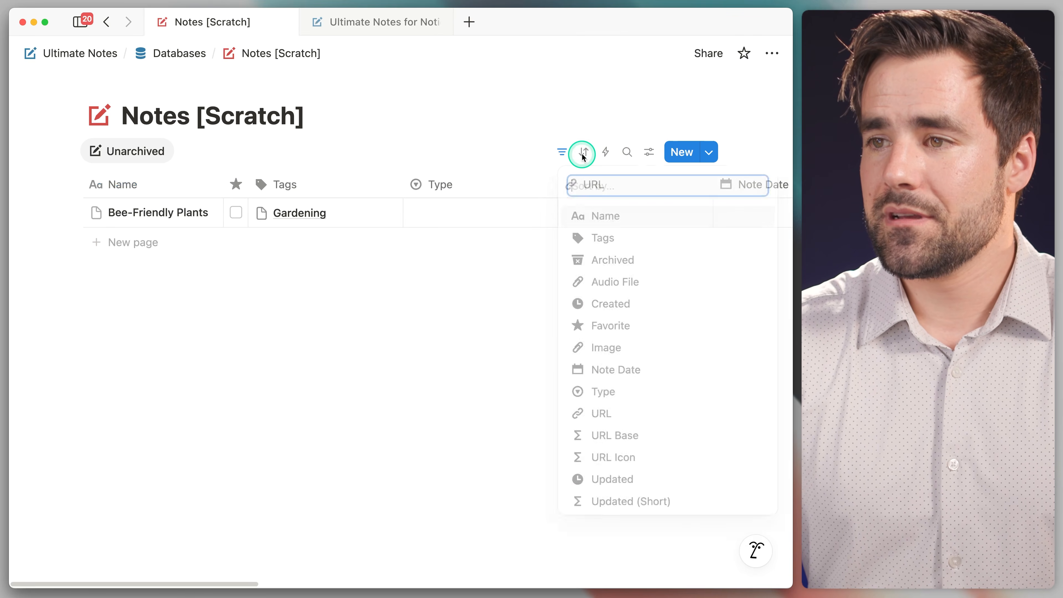
{"action": "left_click", "coordinate": [621, 487]}
{"action": "left_click", "coordinate": [266, 234]}
{"action": "left_click", "coordinate": [249, 269]}
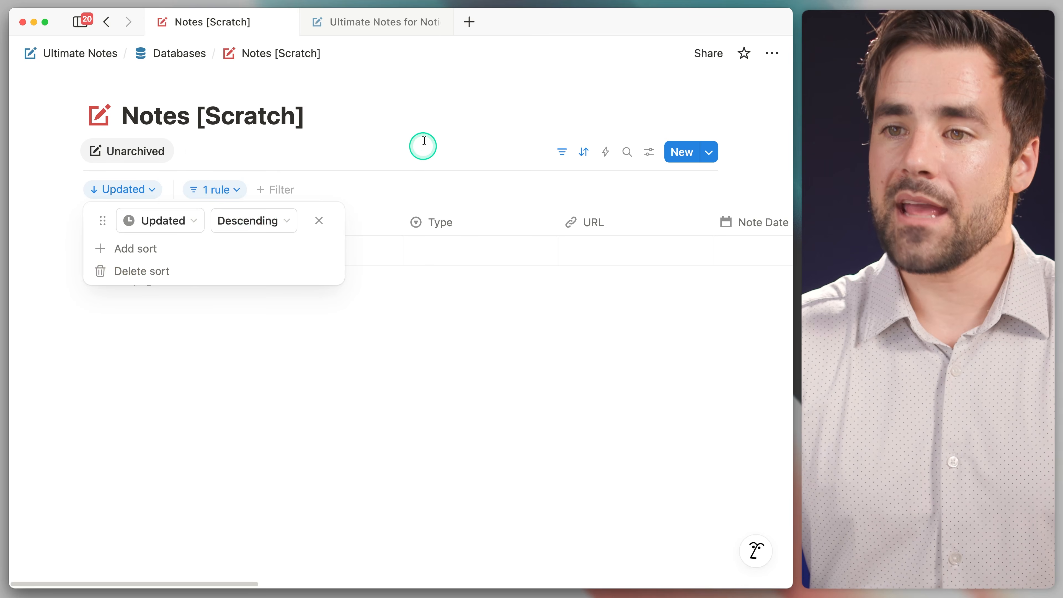
{"action": "left_click", "coordinate": [406, 146]}
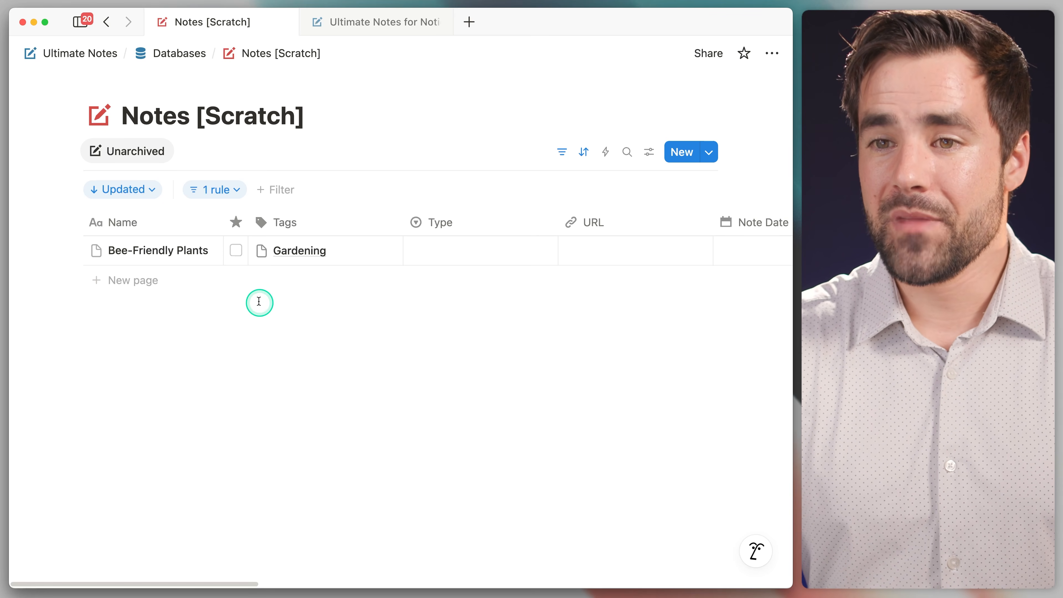
Freeze the Name column of the Unarchived view and check it against the columns from Type to Archived.
{"action": "left_click", "coordinate": [172, 225]}
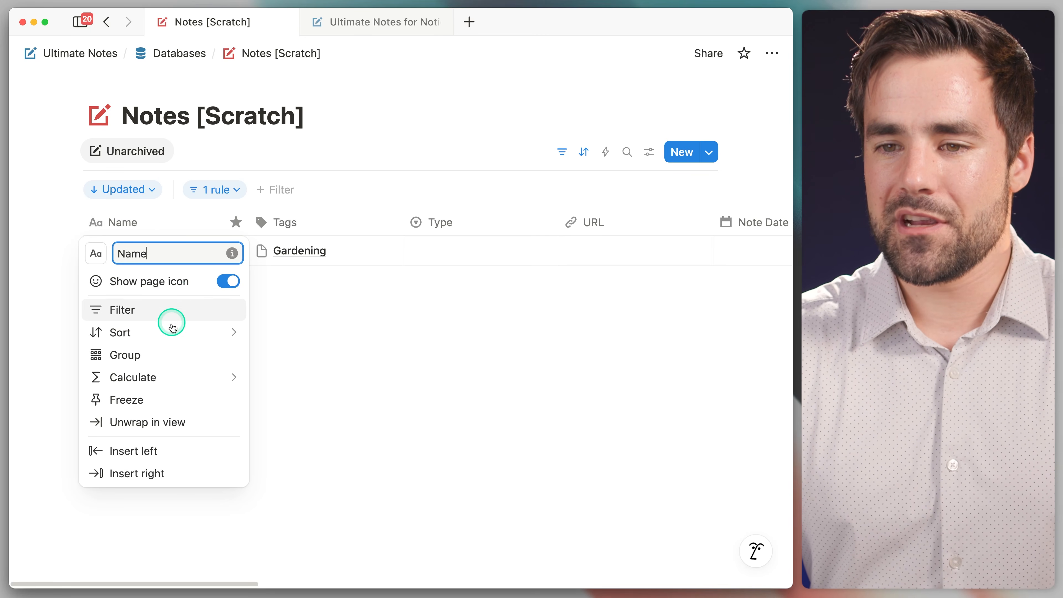
{"action": "left_click", "coordinate": [163, 399]}
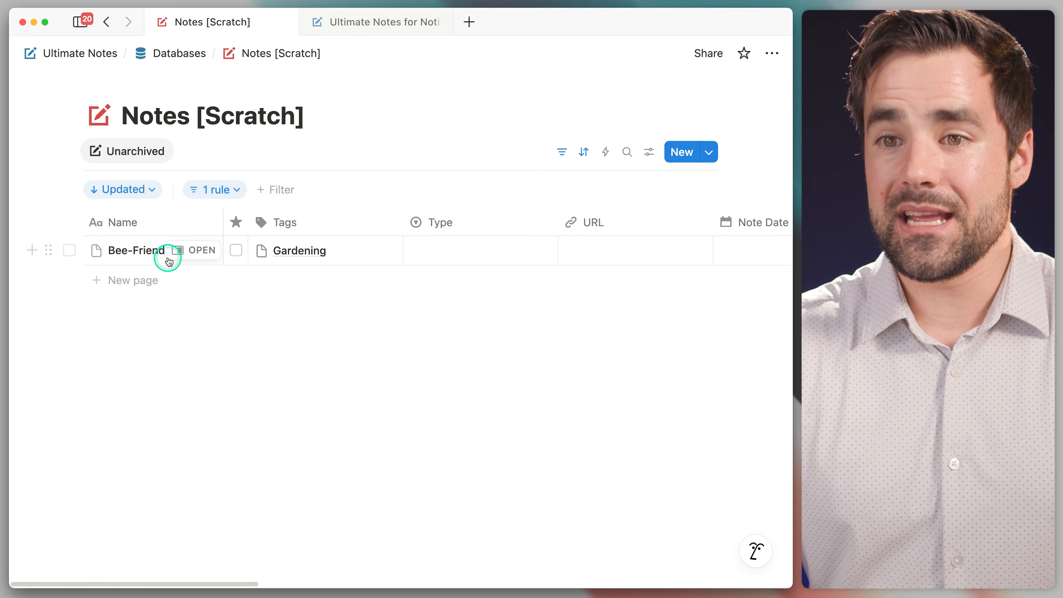
{"action": "scroll", "coordinate": [147, 249], "scroll_direction": "right", "scroll_amount": 6}
{"action": "scroll", "coordinate": [131, 292], "scroll_direction": "right", "scroll_amount": 4}
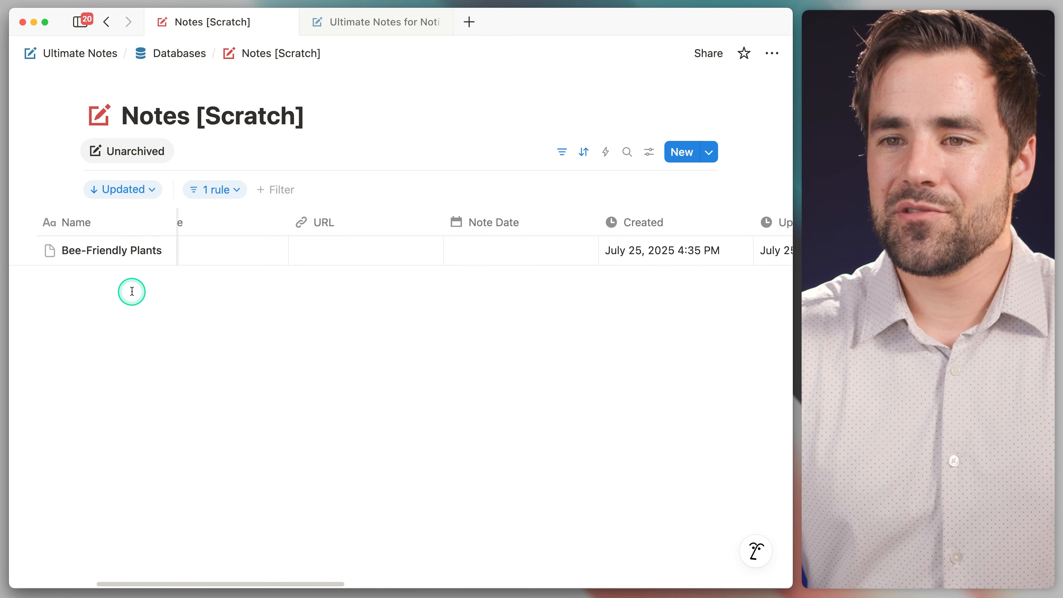
{"action": "scroll", "coordinate": [130, 287], "scroll_direction": "right", "scroll_amount": 5}
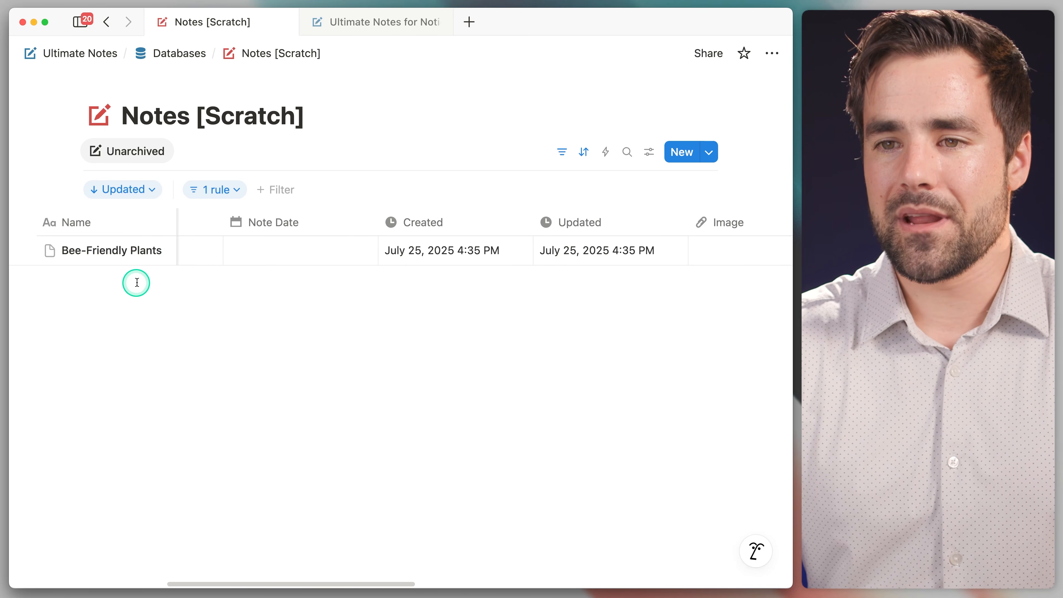
{"action": "scroll", "coordinate": [130, 306], "scroll_direction": "right", "scroll_amount": 10}
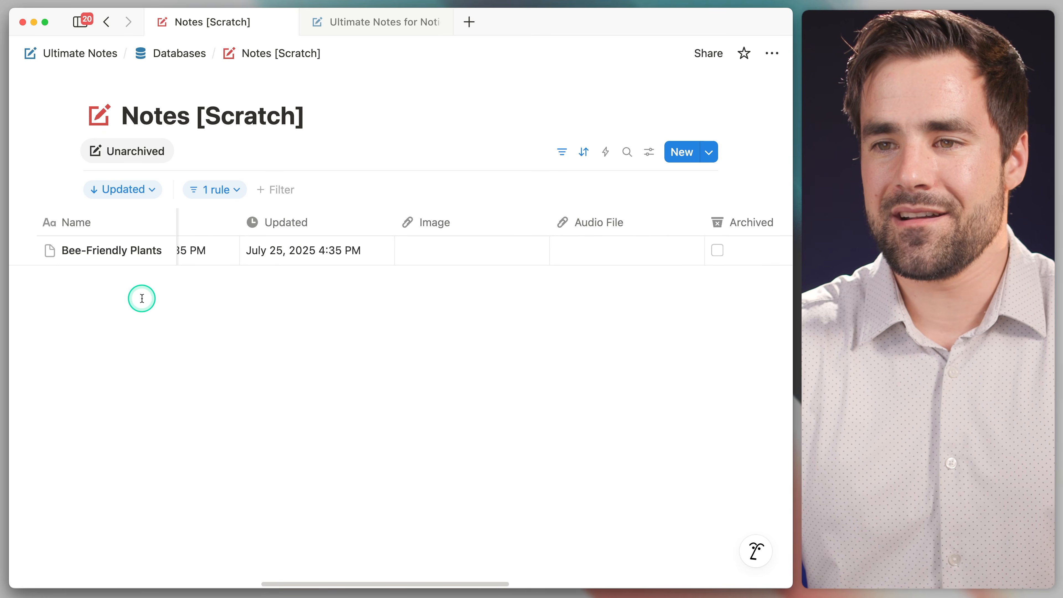
{"action": "scroll", "coordinate": [166, 299], "scroll_direction": "left", "scroll_amount": 19}
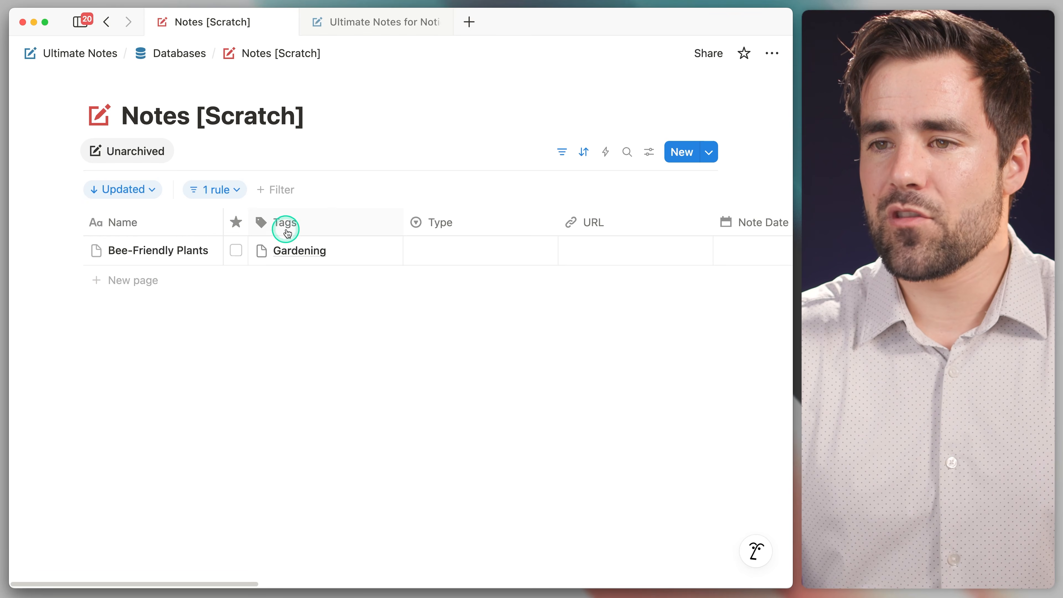
Try freezing the table columns up to and including Tags.
{"action": "left_click", "coordinate": [313, 222]}
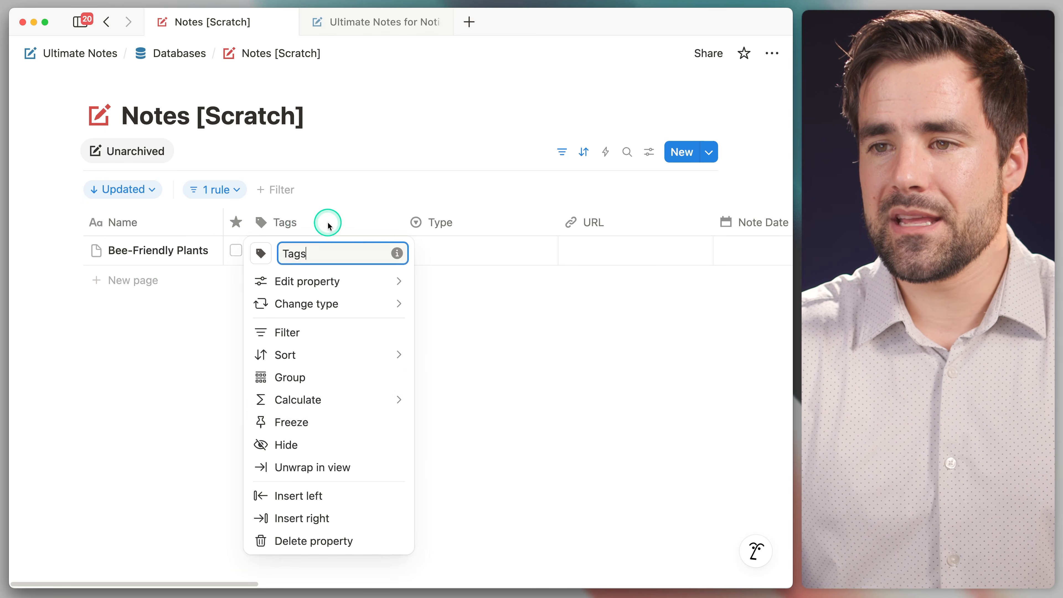
{"action": "left_click", "coordinate": [325, 420]}
{"action": "scroll", "coordinate": [284, 359], "scroll_direction": "right", "scroll_amount": 4}
{"action": "scroll", "coordinate": [288, 335], "scroll_direction": "right", "scroll_amount": 3}
{"action": "scroll", "coordinate": [299, 322], "scroll_direction": "left", "scroll_amount": 10}
Move the column freeze back to the Name column and check it across the table.
{"action": "left_click", "coordinate": [143, 224]}
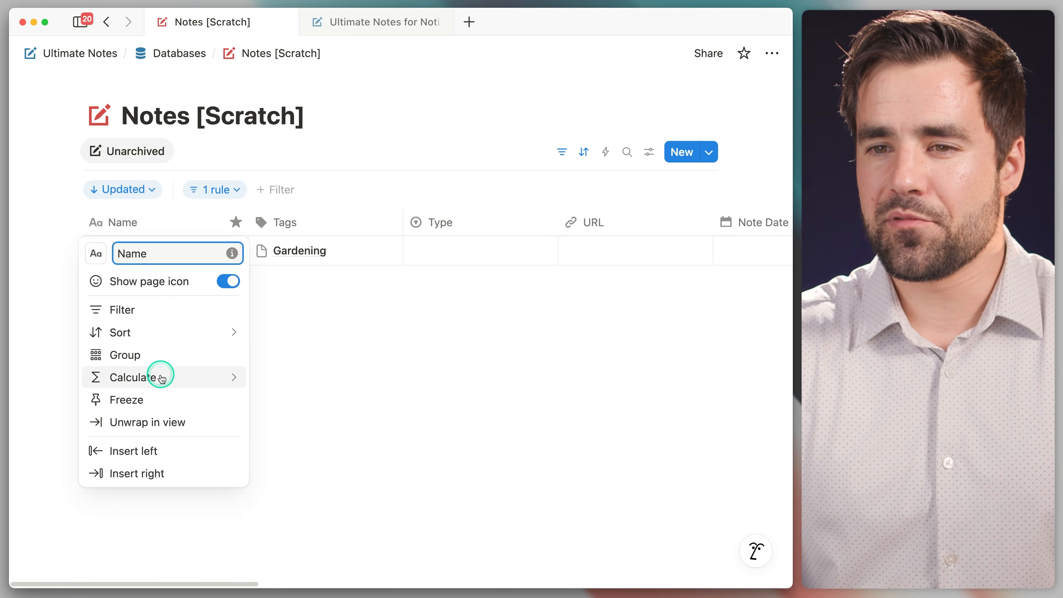
{"action": "left_click", "coordinate": [158, 398]}
{"action": "left_click", "coordinate": [202, 277]}
{"action": "scroll", "coordinate": [201, 277], "scroll_direction": "right", "scroll_amount": 10}
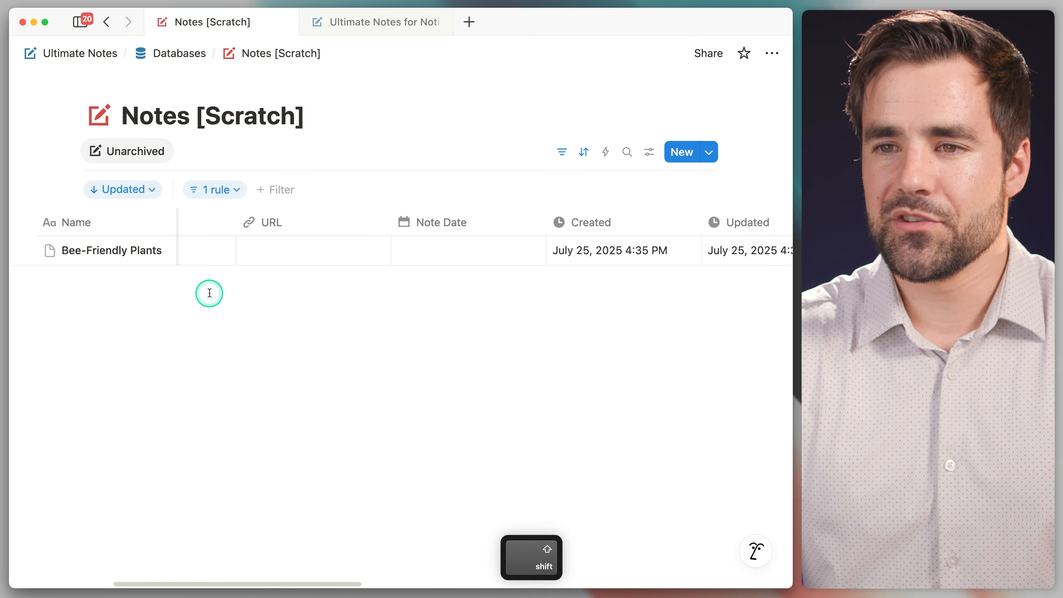
{"action": "scroll", "coordinate": [209, 285], "scroll_direction": "left", "scroll_amount": 6}
{"action": "scroll", "coordinate": [222, 288], "scroll_direction": "left", "scroll_amount": 6}
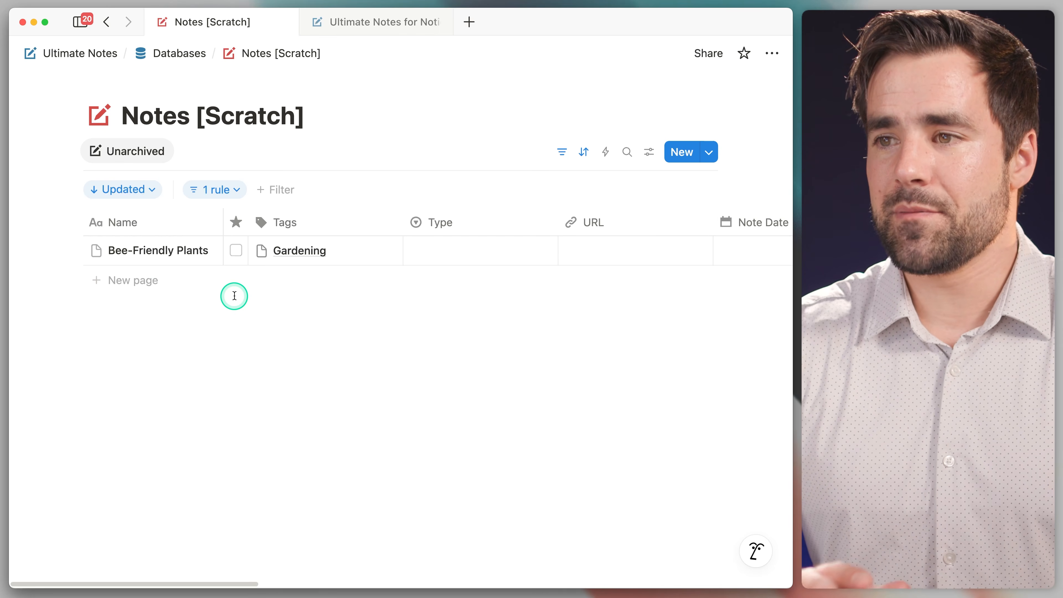
Duplicate the Unarchived view and name the copy Archived.
{"action": "left_click", "coordinate": [139, 151]}
{"action": "left_click", "coordinate": [163, 260]}
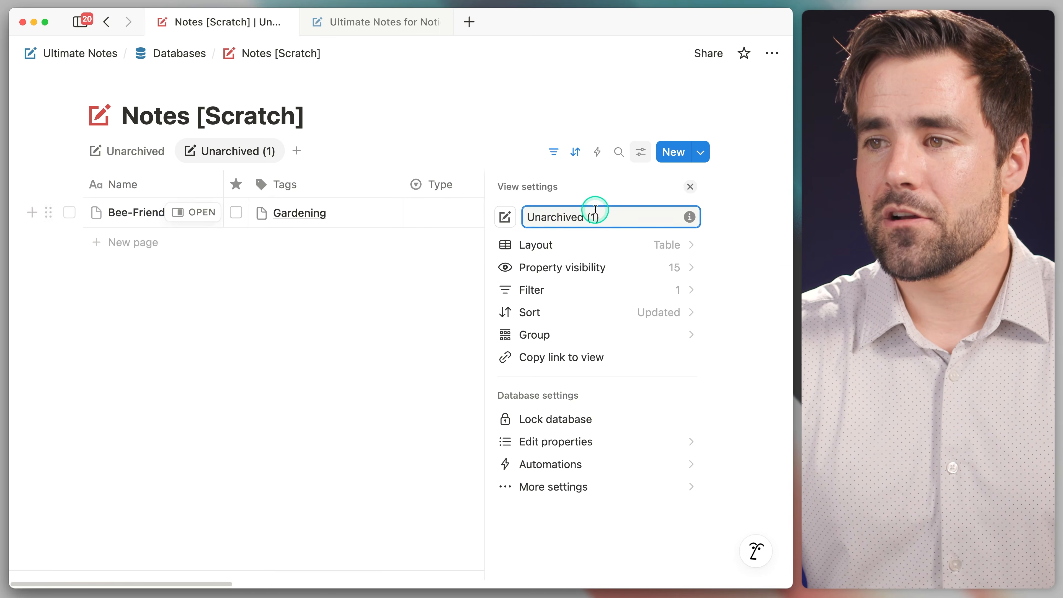
{"action": "type", "text": "Archi"}
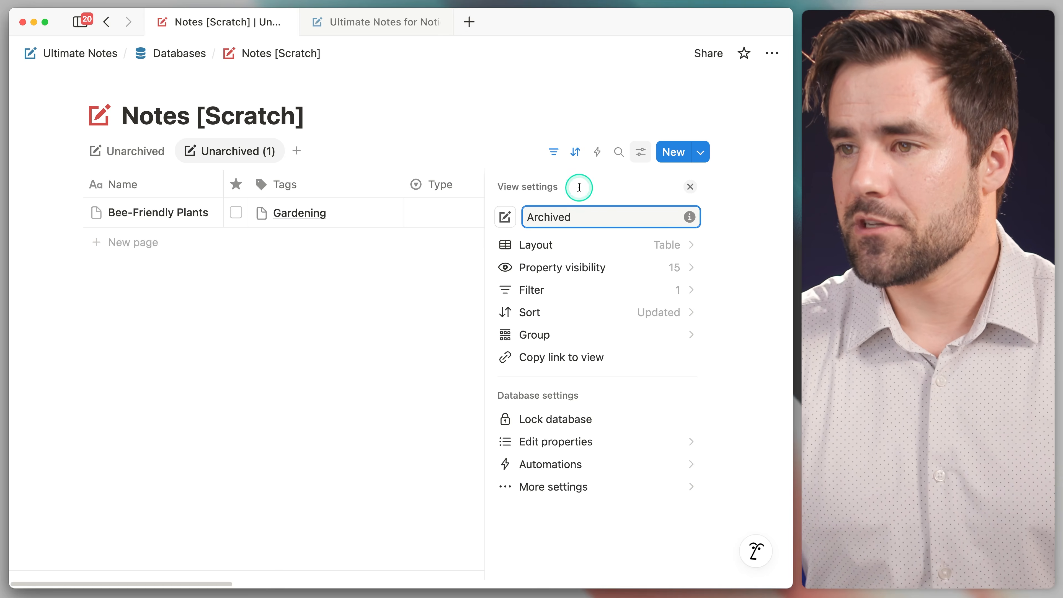
Give the Archived view the archive-box icon marked with an x and close its view settings.
{"action": "left_click", "coordinate": [505, 217]}
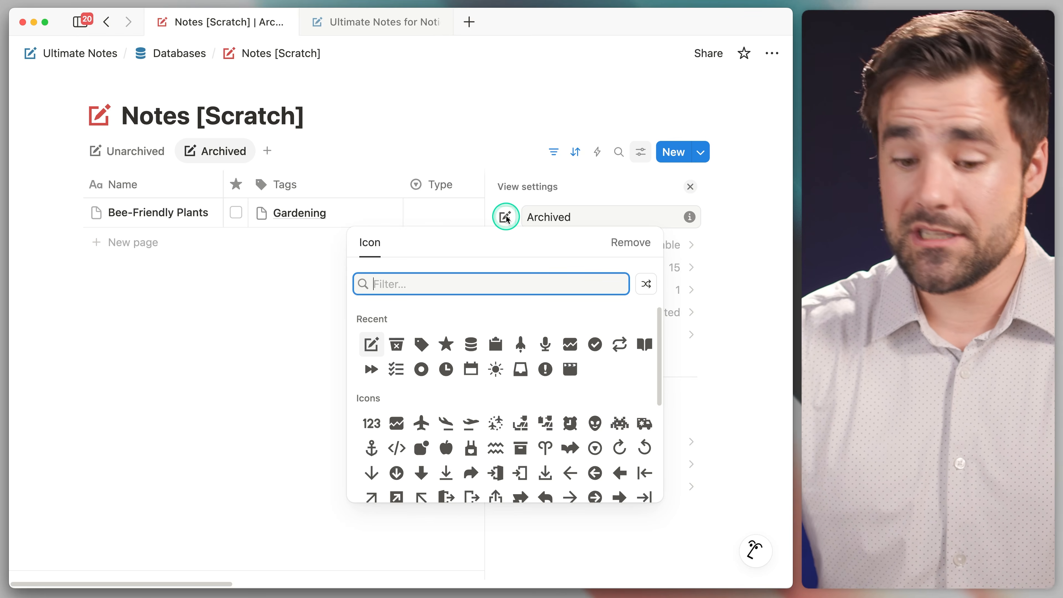
{"action": "type", "text": "x"}
{"action": "left_click", "coordinate": [428, 320]}
{"action": "left_click", "coordinate": [690, 186]}
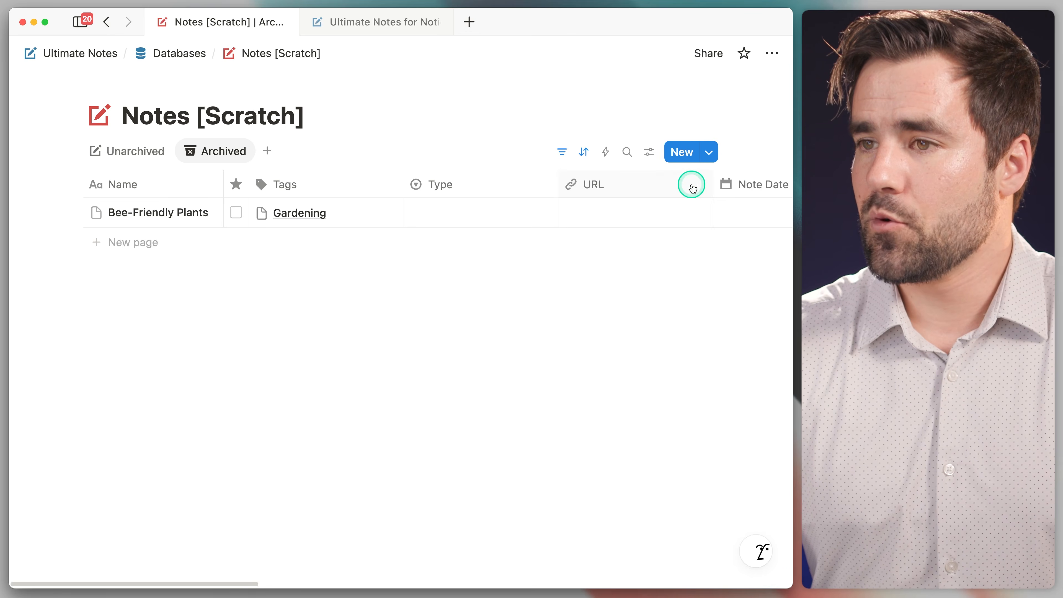
Change the Archived view's filter rule so that the Archived property is Checked.
{"action": "left_click", "coordinate": [568, 161]}
{"action": "left_click", "coordinate": [215, 190]}
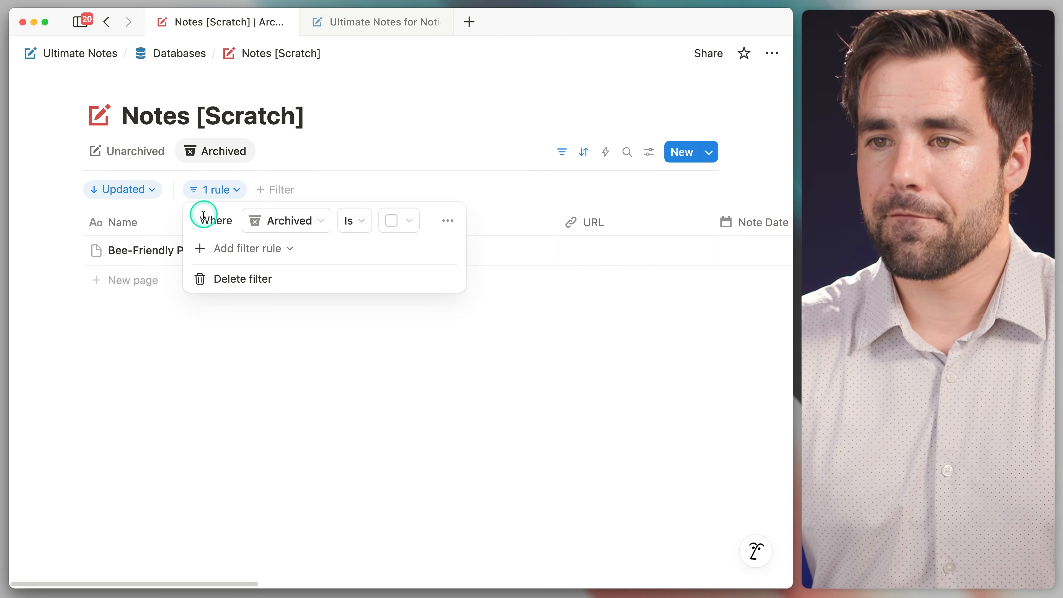
{"action": "left_click", "coordinate": [394, 221]}
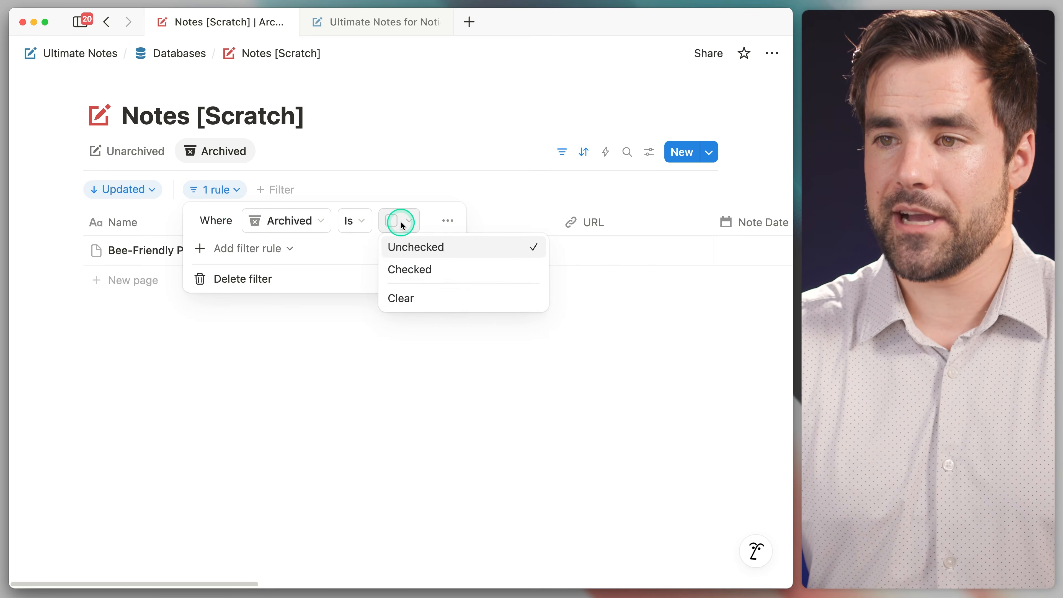
{"action": "left_click", "coordinate": [421, 270]}
{"action": "left_click", "coordinate": [407, 122]}
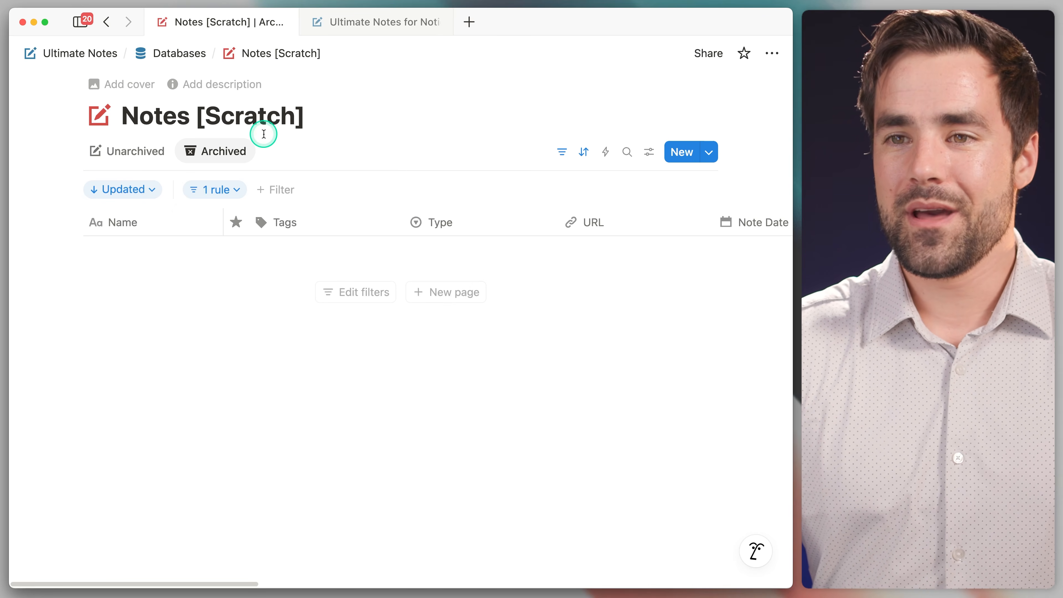
Return to the Unarchived view, then open Tags [Scratch] as a full page from Databases and narrow its Name column.
{"action": "left_click", "coordinate": [157, 151]}
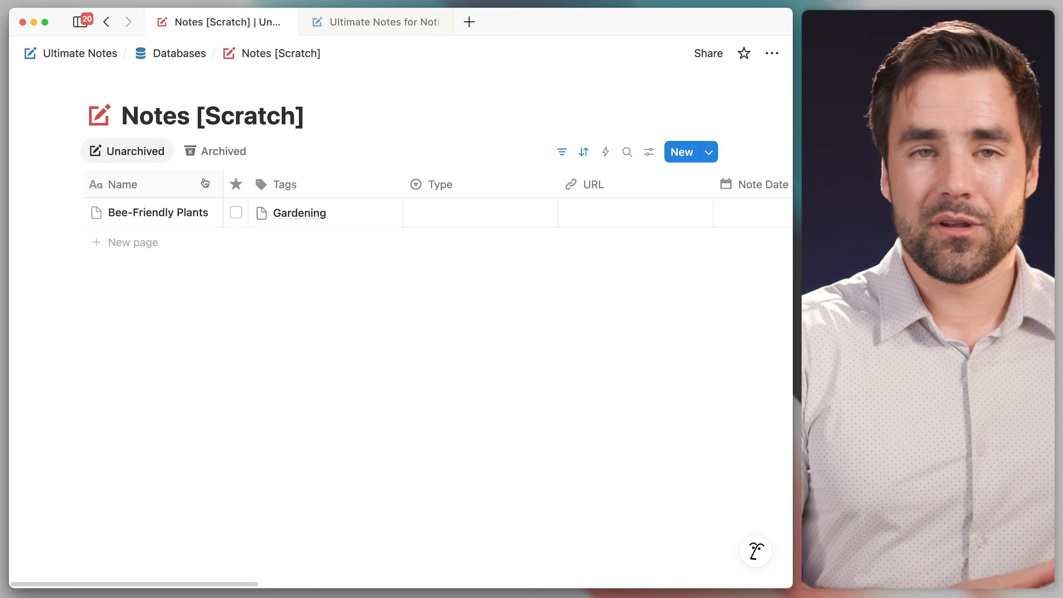
{"action": "left_click", "coordinate": [171, 54]}
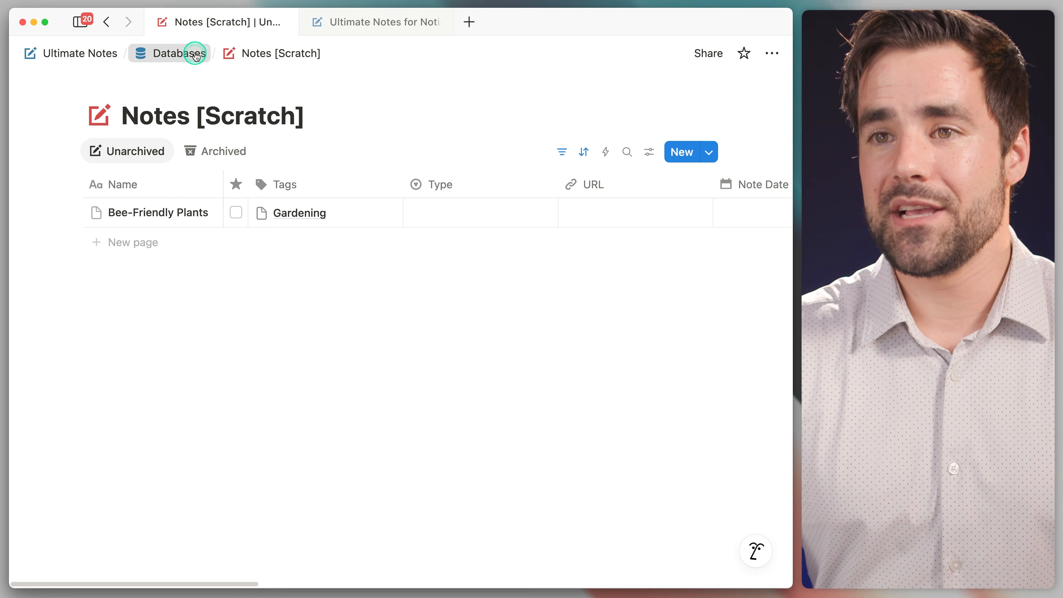
{"action": "scroll", "coordinate": [447, 191], "scroll_direction": "down", "scroll_amount": 2}
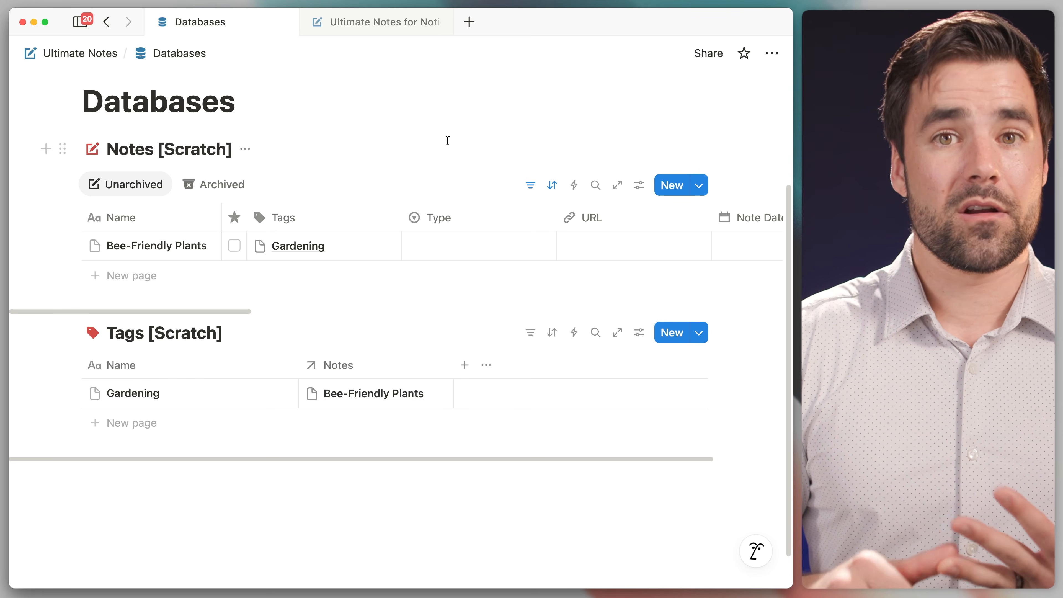
{"action": "left_click", "coordinate": [617, 332]}
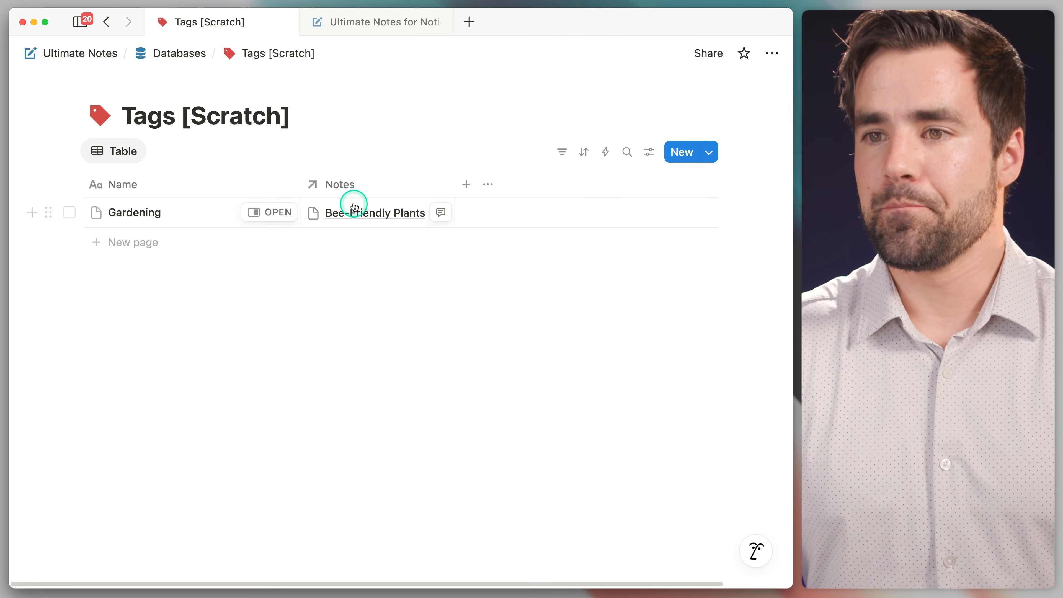
{"action": "left_click_drag", "start_coordinate": [299, 185], "coordinate": [244, 188]}
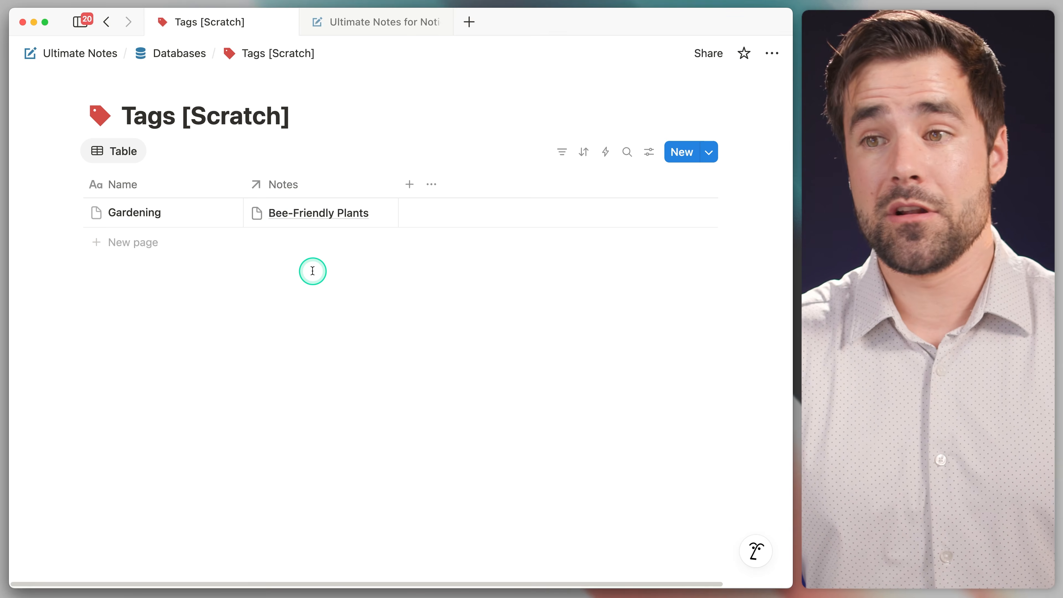
Add a Checkbox property named Favorite to the Tags [Scratch] database.
{"action": "left_click", "coordinate": [409, 184]}
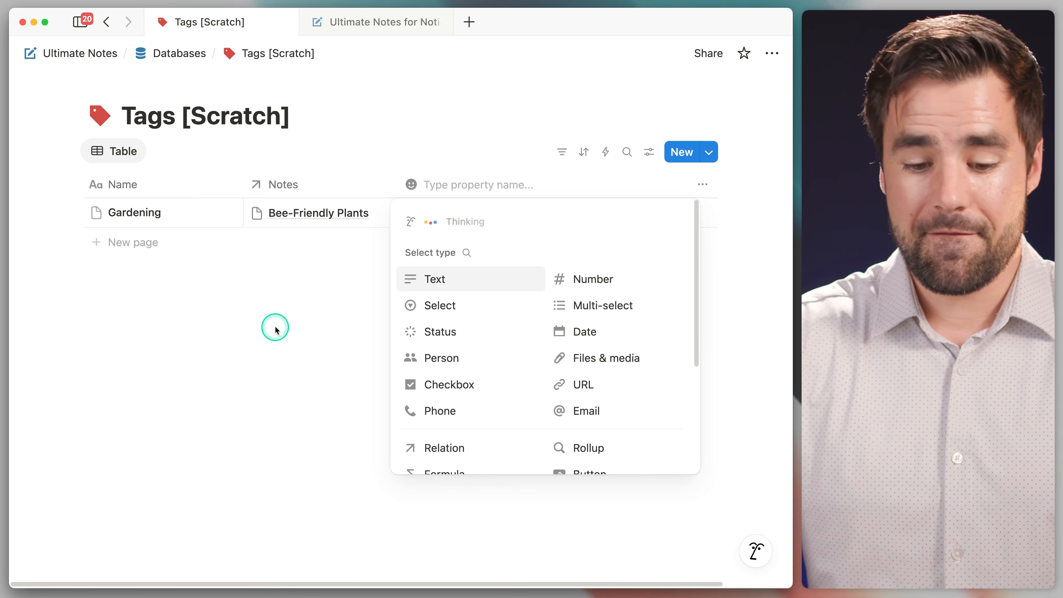
{"action": "type", "text": "Favorite"}
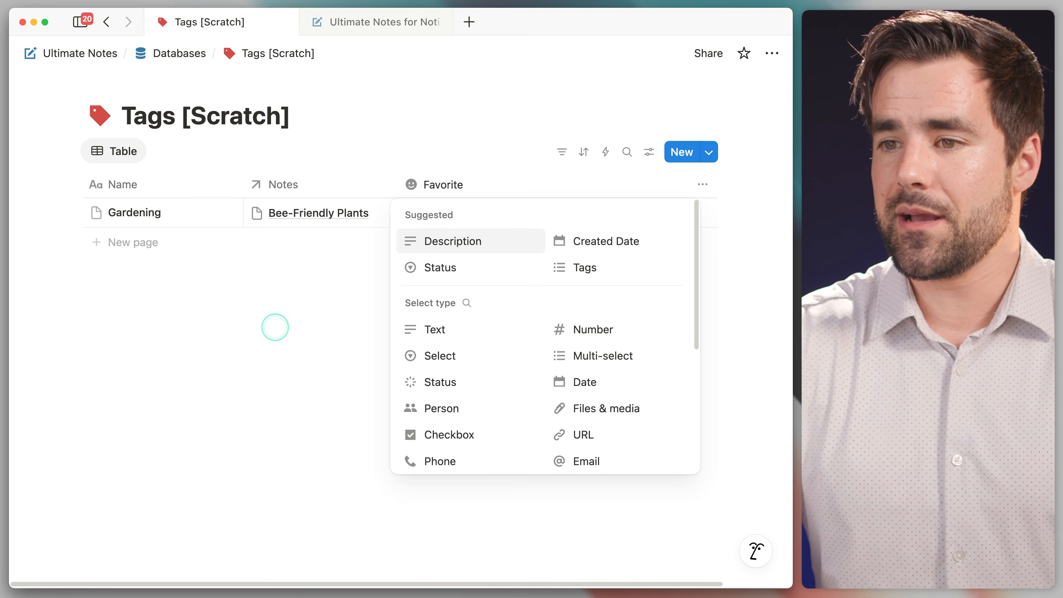
{"action": "left_click", "coordinate": [452, 434]}
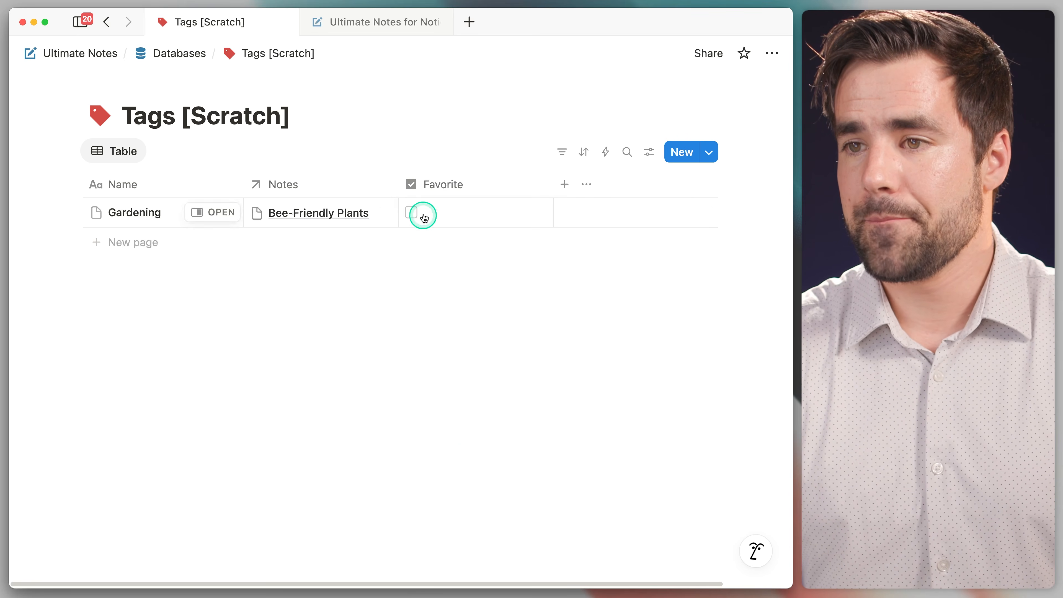
Give the Favorite property the solid star icon and shrink its column to the width of the icon.
{"action": "left_click", "coordinate": [411, 185]}
{"action": "left_click", "coordinate": [411, 214]}
{"action": "type", "text": "star"}
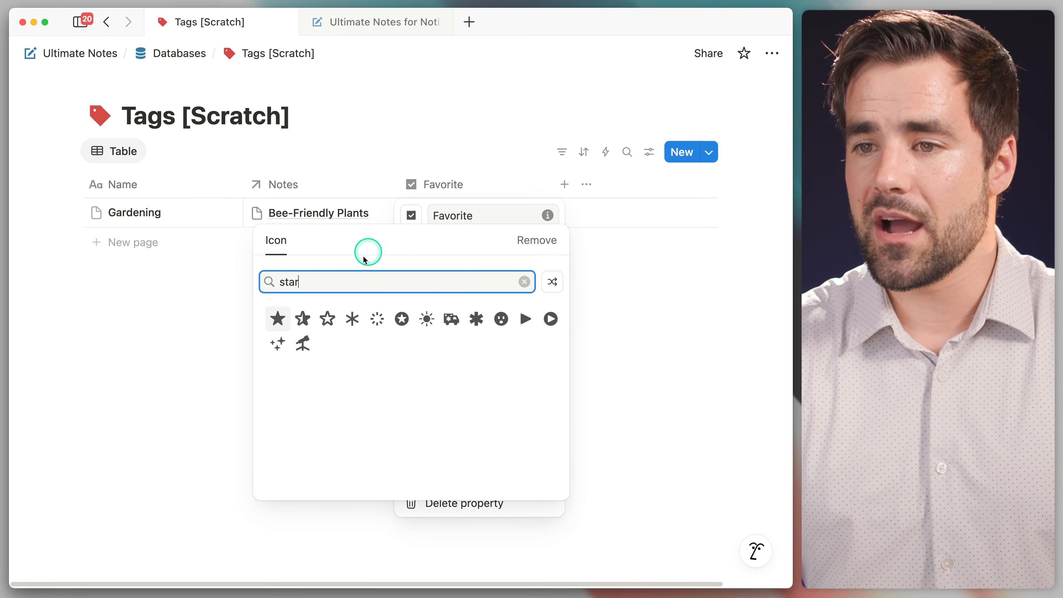
{"action": "left_click", "coordinate": [277, 318]}
{"action": "left_click", "coordinate": [542, 181]}
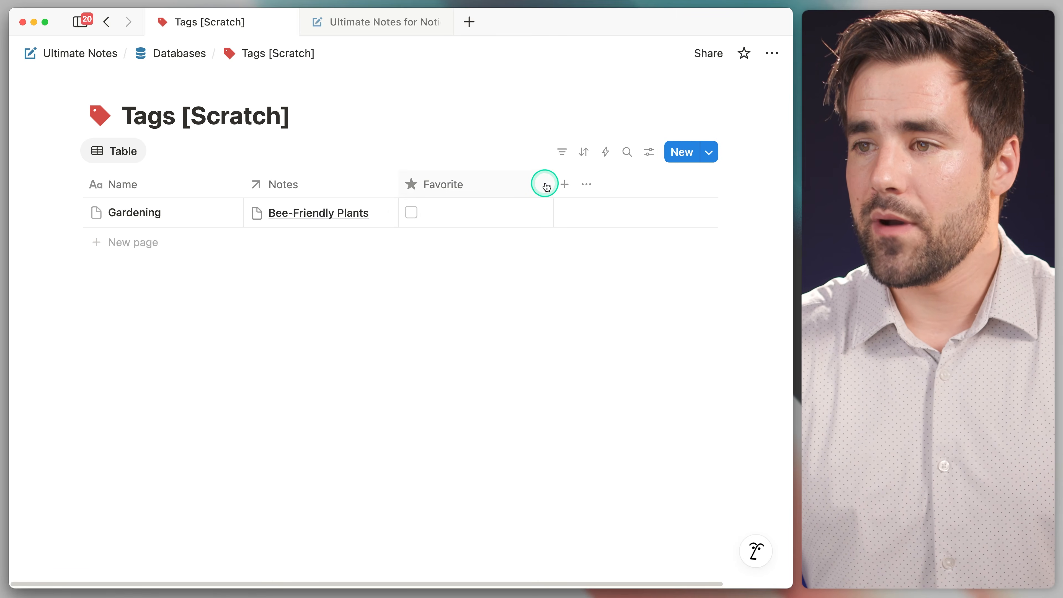
{"action": "left_click_drag", "start_coordinate": [552, 189], "coordinate": [423, 196]}
Add a Status property named Type to Tags [Scratch] and open its settings for editing.
{"action": "left_click", "coordinate": [434, 184]}
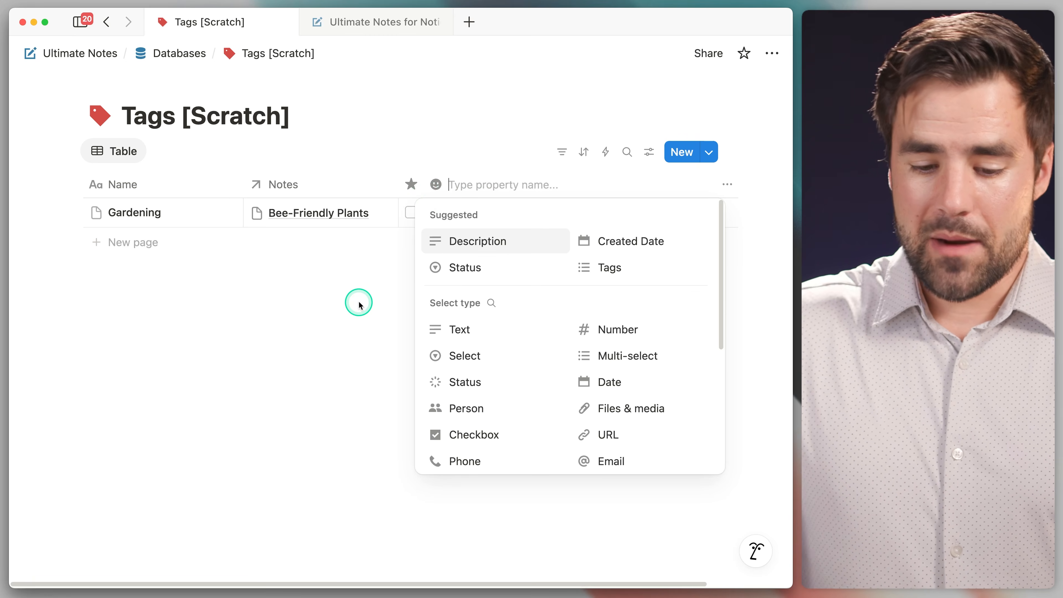
{"action": "type", "text": "Type"}
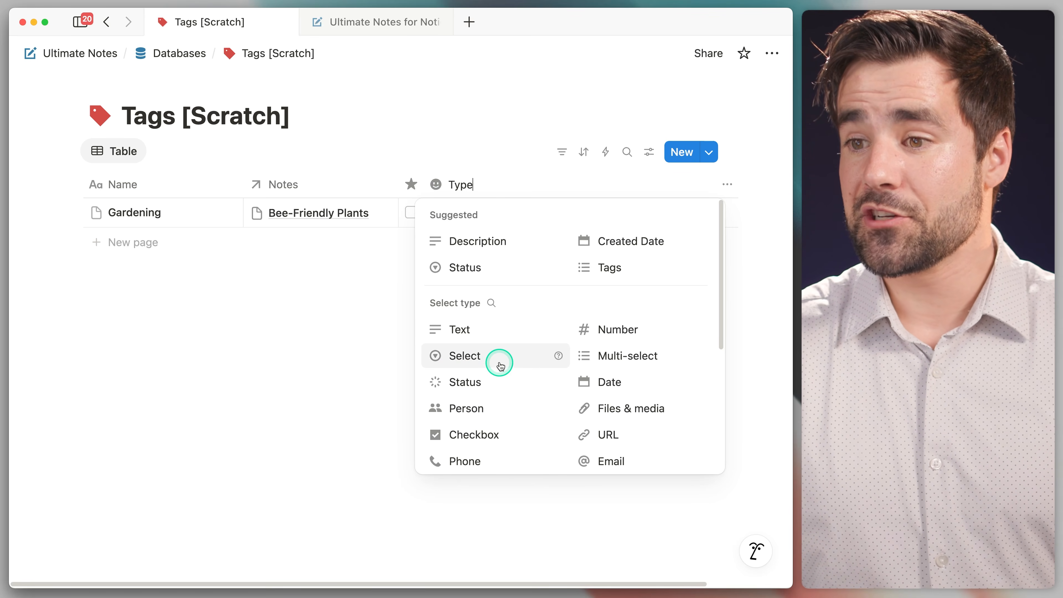
{"action": "left_click", "coordinate": [502, 386]}
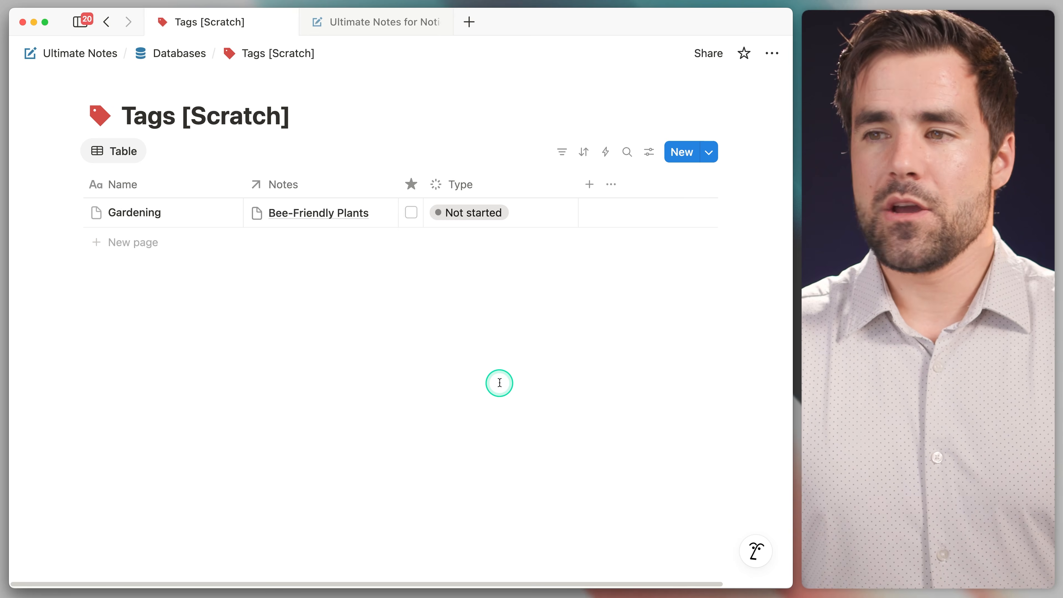
{"action": "left_click", "coordinate": [496, 212]}
{"action": "left_click", "coordinate": [482, 408]}
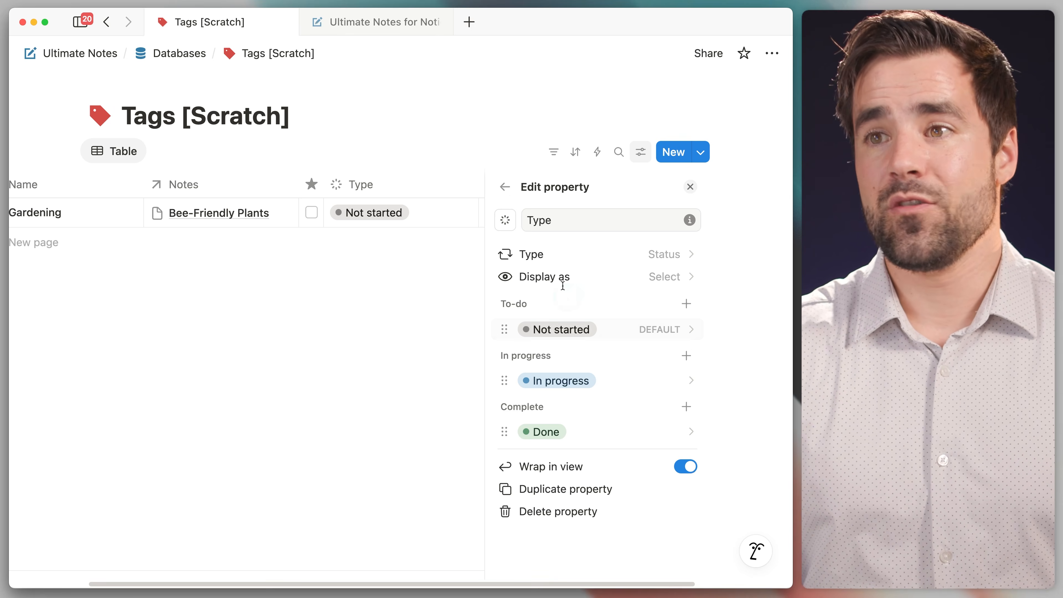
Switch to the Ultimate Notes for Notion page, close the open note and examine the Types view of the Tags section.
{"action": "left_click", "coordinate": [359, 26]}
{"action": "left_click", "coordinate": [71, 50]}
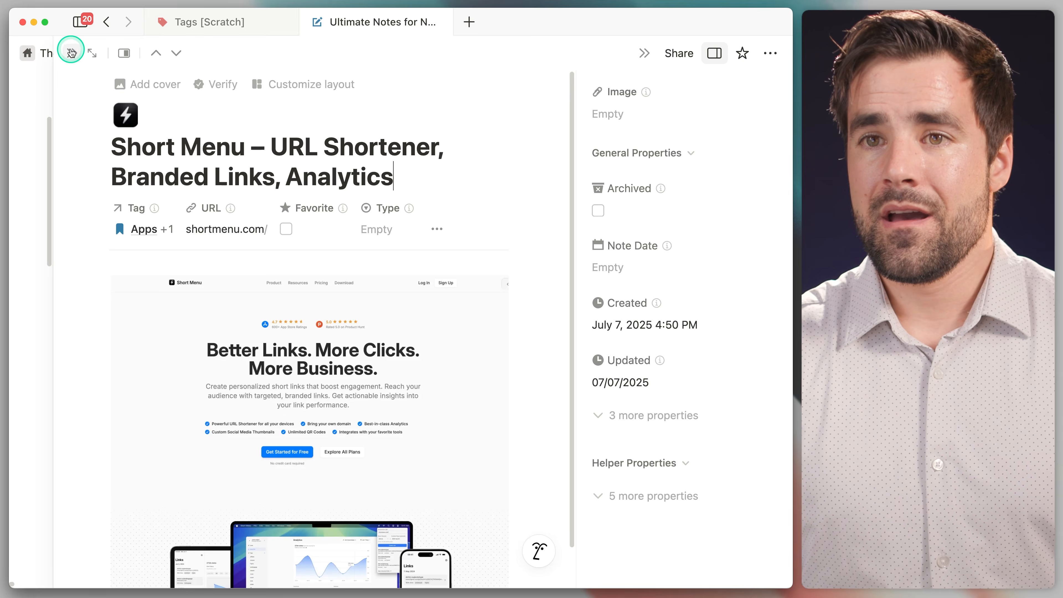
{"action": "scroll", "coordinate": [308, 240], "scroll_direction": "down", "scroll_amount": 12}
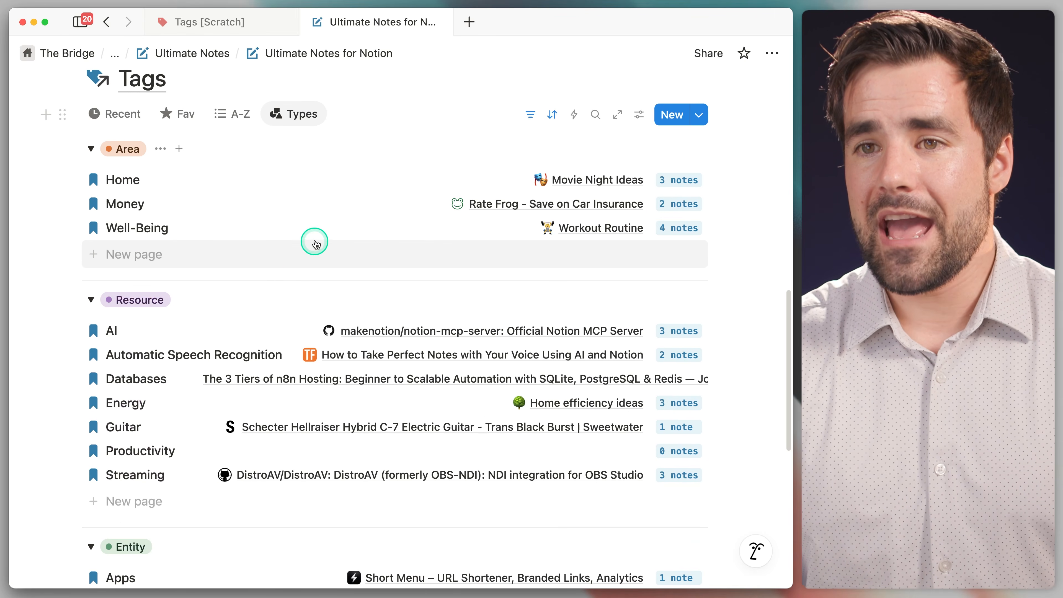
In the Tags [Scratch] database, move the Type property's Not started and Done options into the In progress group.
{"action": "scroll", "coordinate": [213, 252], "scroll_direction": "down", "scroll_amount": 5}
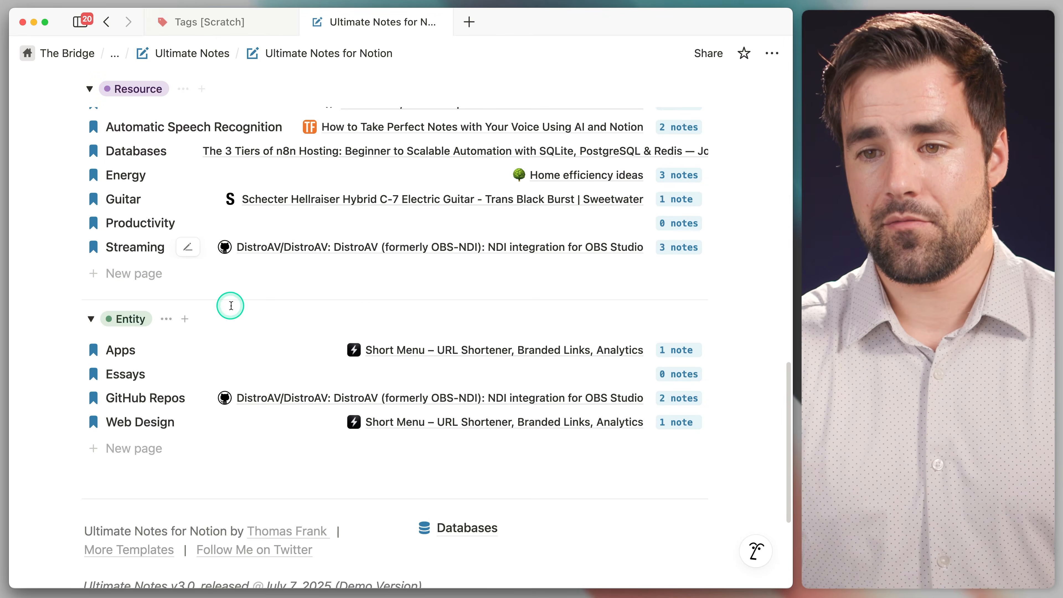
{"action": "left_click", "coordinate": [209, 26]}
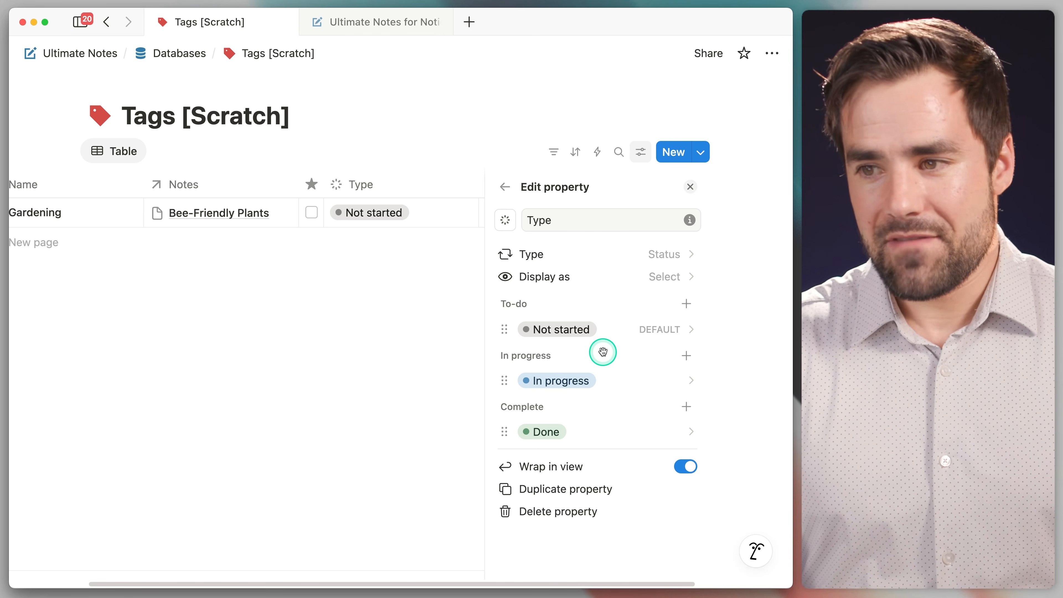
{"action": "left_click_drag", "start_coordinate": [506, 340], "coordinate": [505, 377]}
{"action": "left_click_drag", "start_coordinate": [505, 453], "coordinate": [510, 420]}
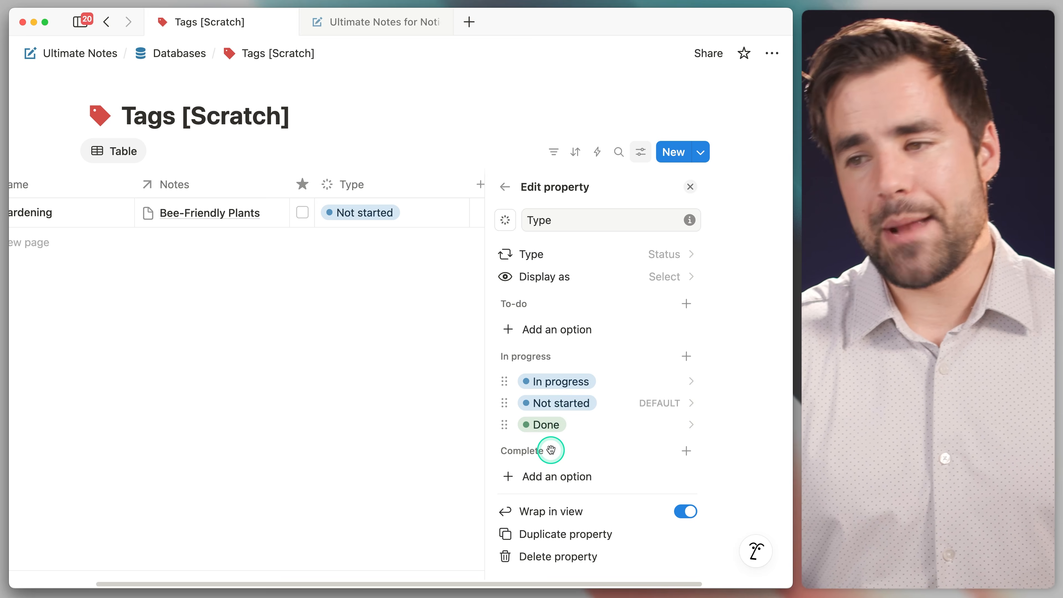
Rename the In progress option of the Type property as Area and color it orange.
{"action": "left_click", "coordinate": [632, 381]}
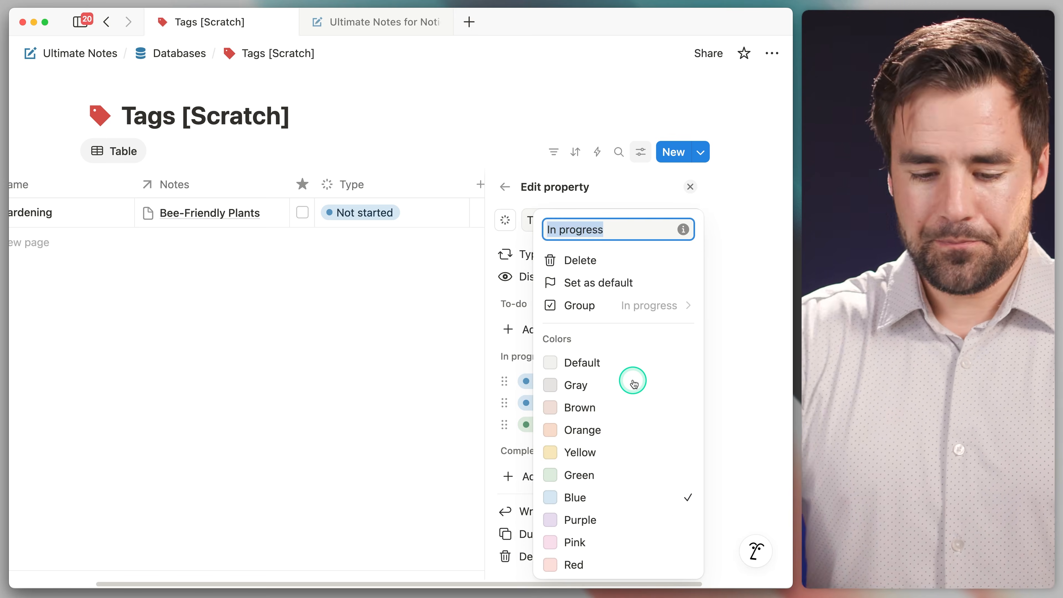
{"action": "type", "text": "Area"}
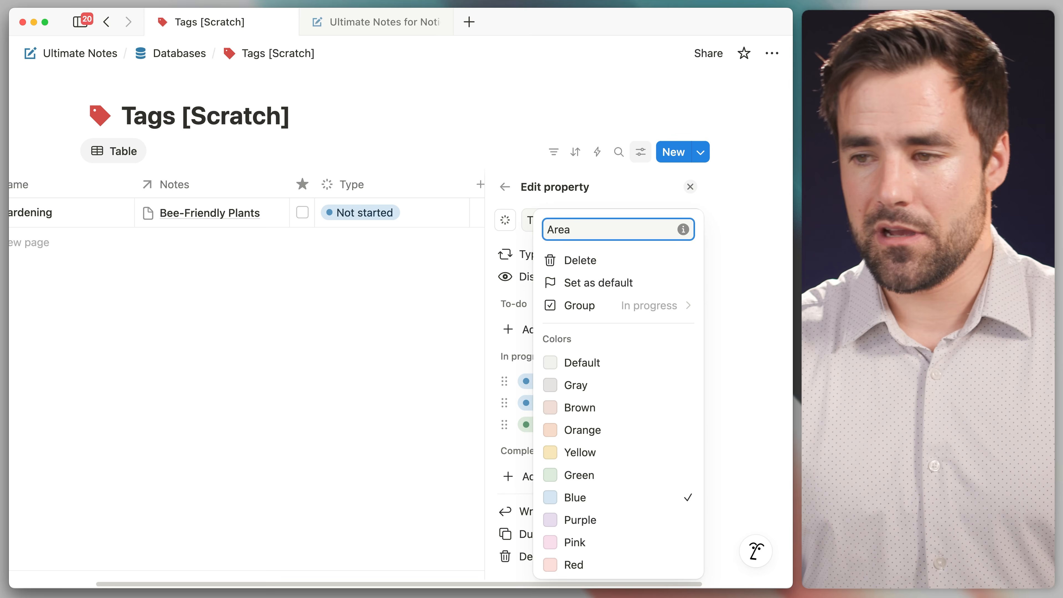
{"action": "left_click", "coordinate": [608, 431]}
{"action": "left_click", "coordinate": [526, 403]}
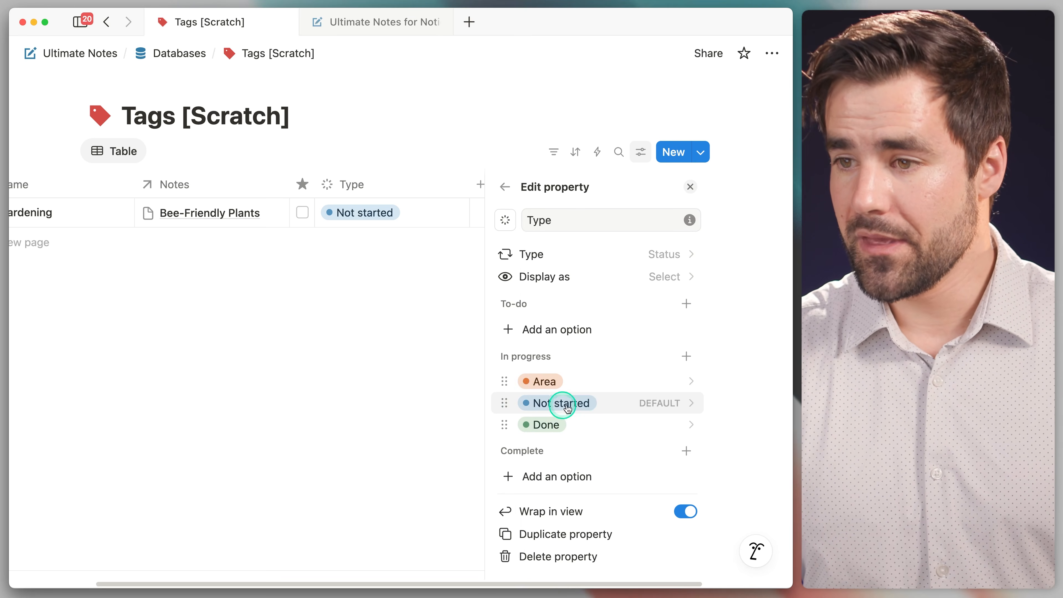
Rename the Not started option as Resource and color it purple.
{"action": "left_click", "coordinate": [613, 404]}
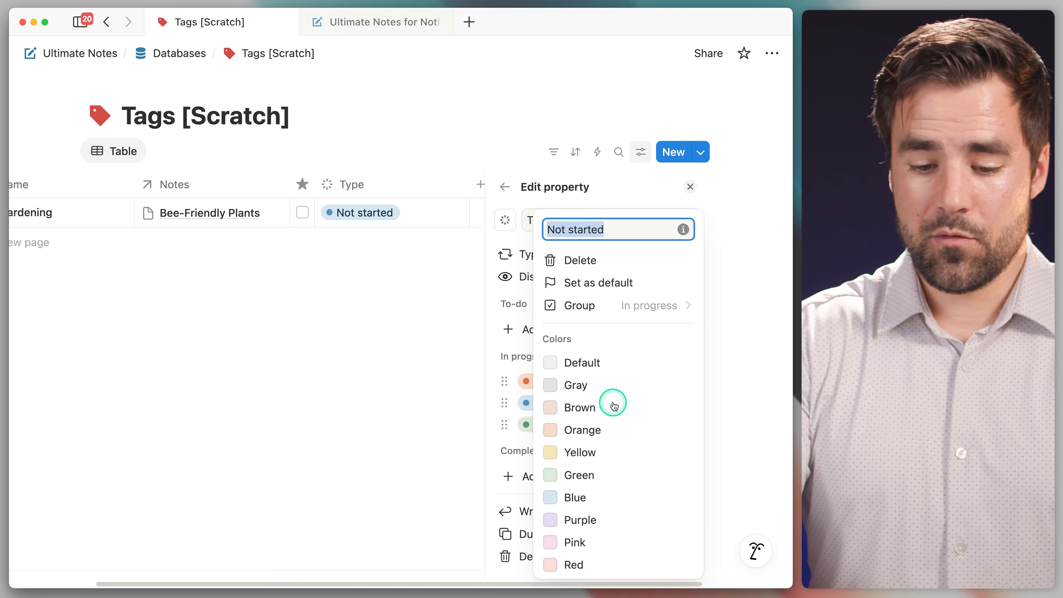
{"action": "type", "text": "Resource"}
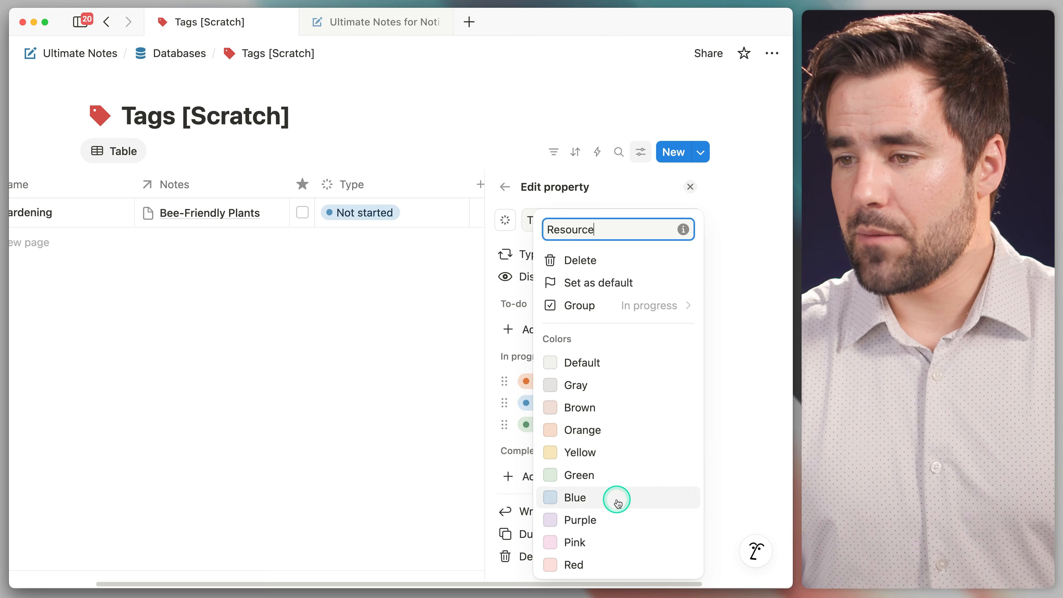
{"action": "left_click", "coordinate": [613, 516]}
{"action": "left_click", "coordinate": [537, 424]}
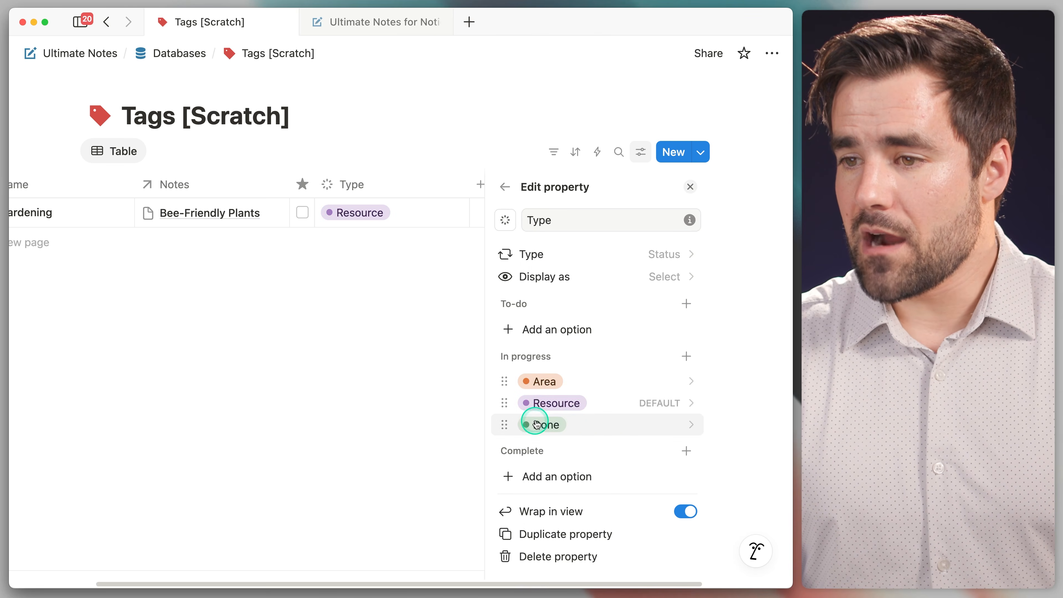
Rename the Done option of the Type property as Entity.
{"action": "left_click", "coordinate": [603, 424]}
{"action": "type", "text": "Entity"}
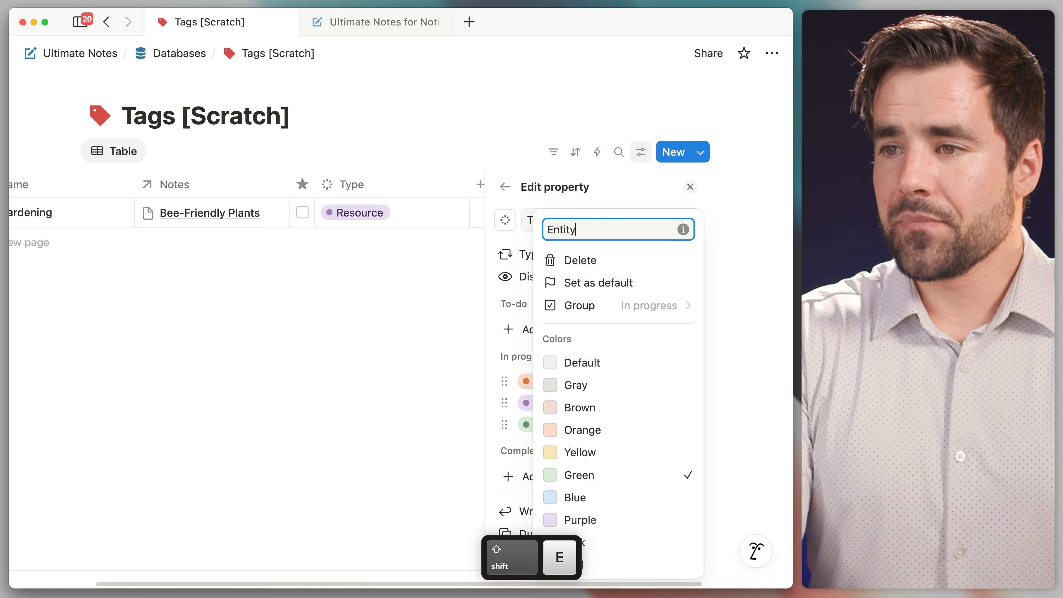
{"action": "key", "text": "Return"}
{"action": "left_click", "coordinate": [599, 375]}
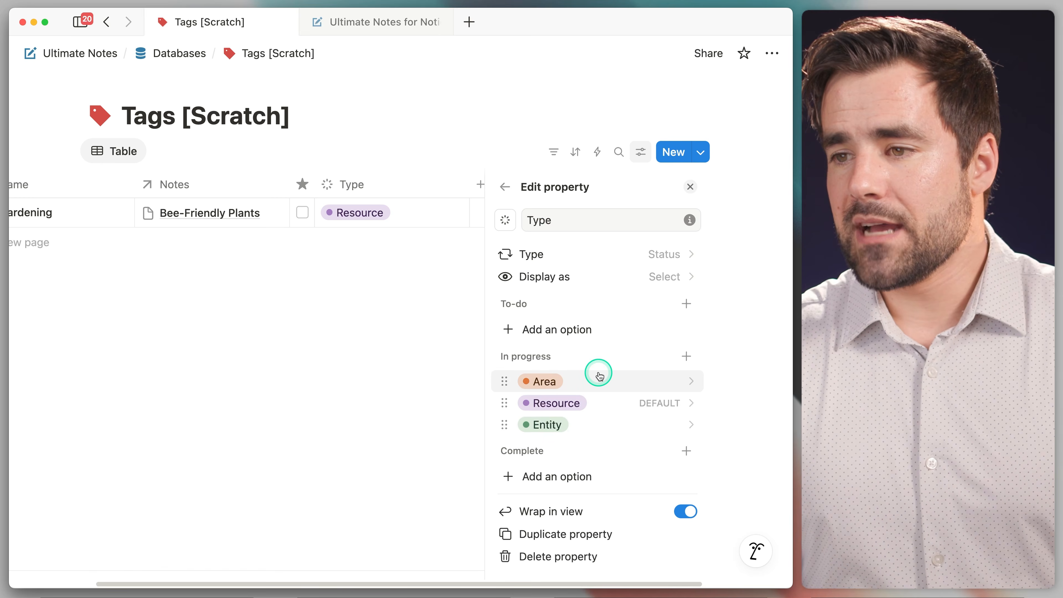
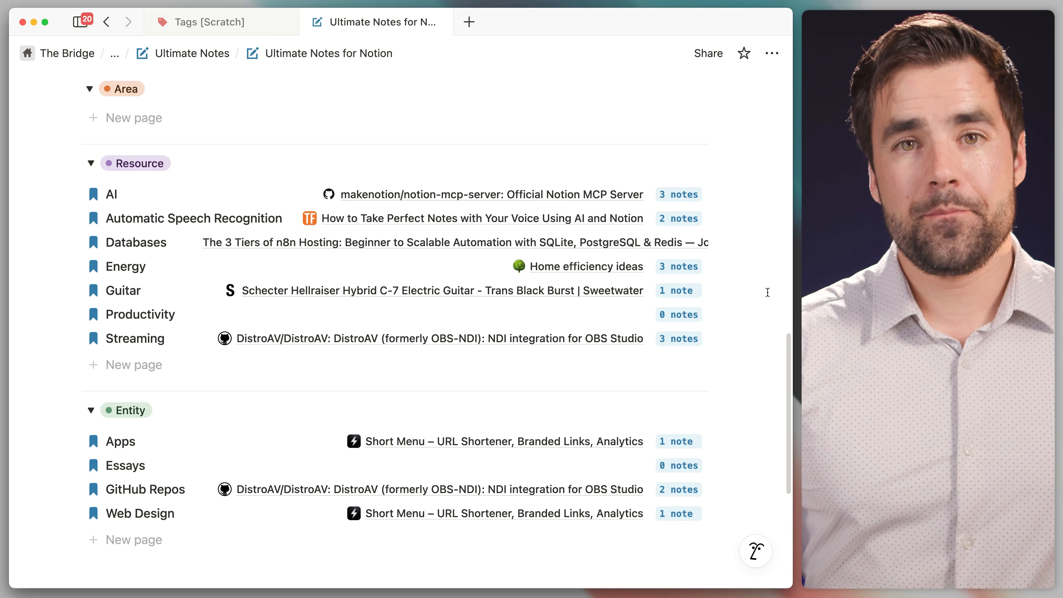
Review the tags grouped under the Area, Resource and Entity types on the Ultimate Notes for Notion page.
{"action": "scroll", "coordinate": [765, 293], "scroll_direction": "down", "scroll_amount": 5}
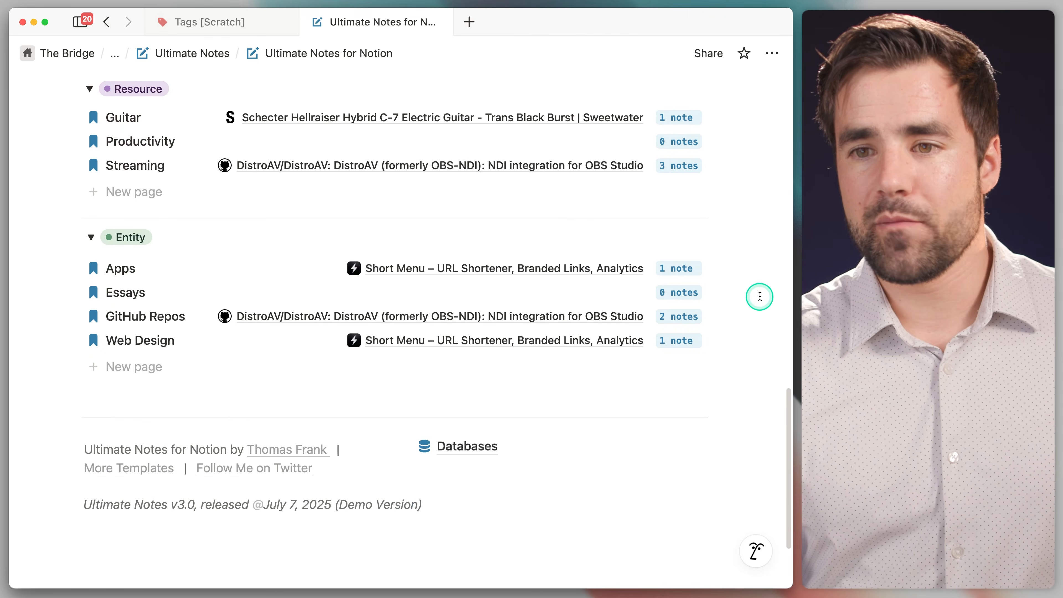
{"action": "mouse_move", "coordinate": [78, 270]}
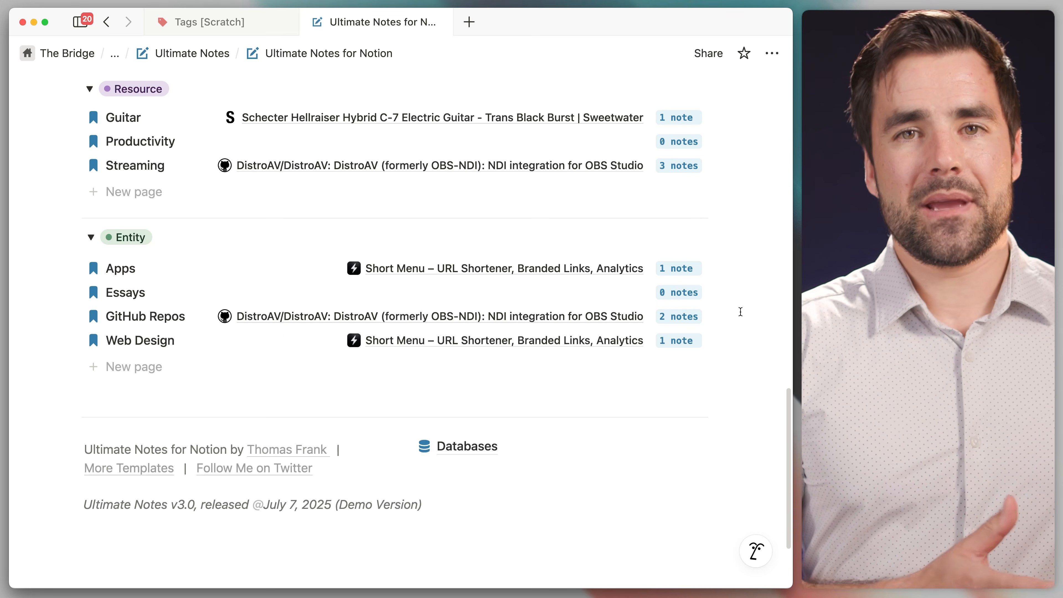
{"action": "scroll", "coordinate": [740, 311], "scroll_direction": "up", "scroll_amount": 2}
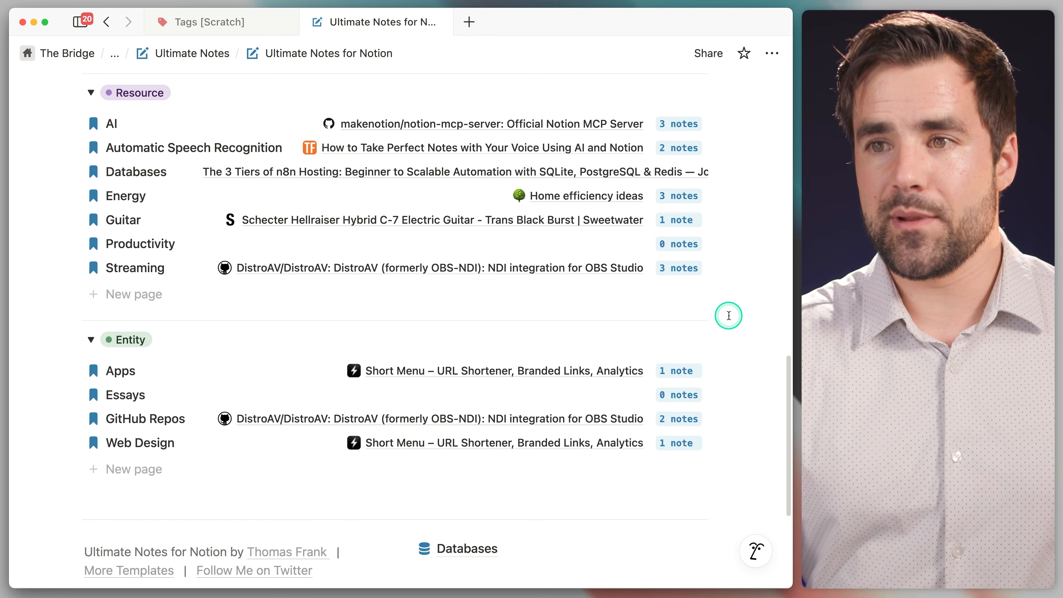
{"action": "scroll", "coordinate": [724, 319], "scroll_direction": "down", "scroll_amount": 3}
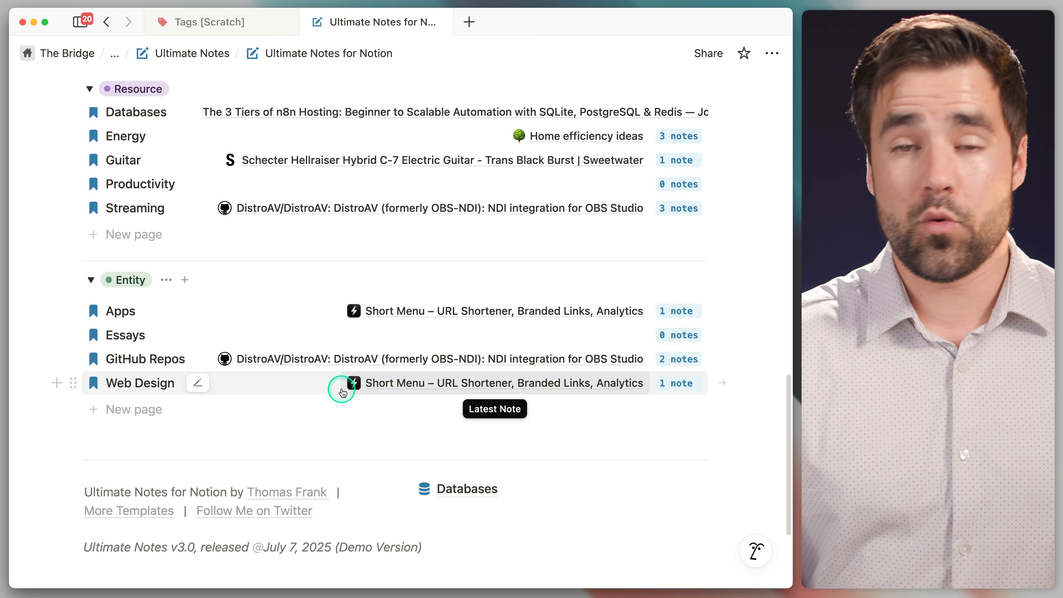
{"action": "scroll", "coordinate": [345, 379], "scroll_direction": "up", "scroll_amount": 5}
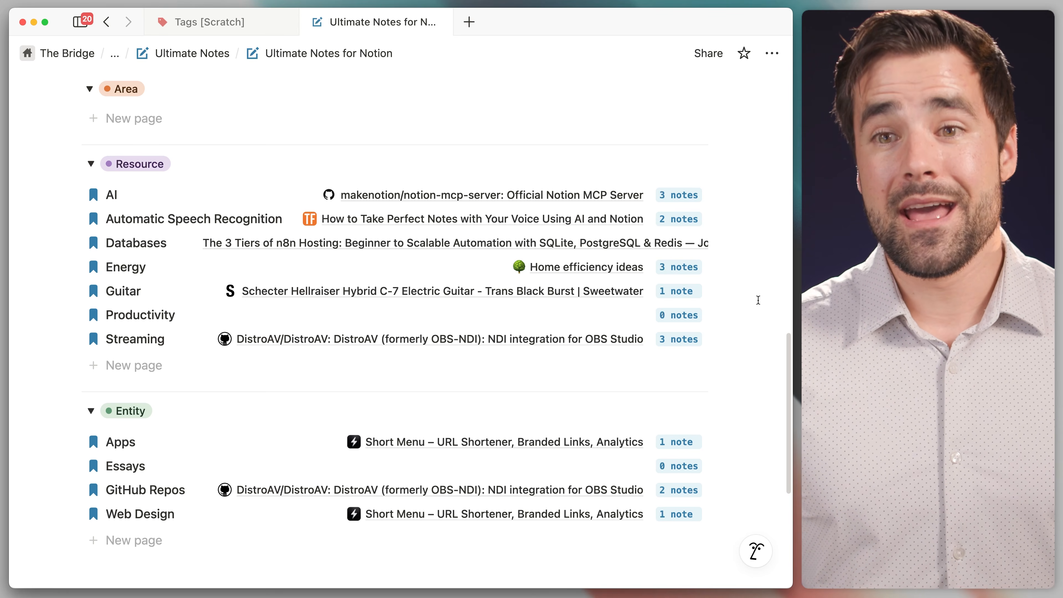
{"action": "scroll", "coordinate": [758, 300], "scroll_direction": "down", "scroll_amount": 3}
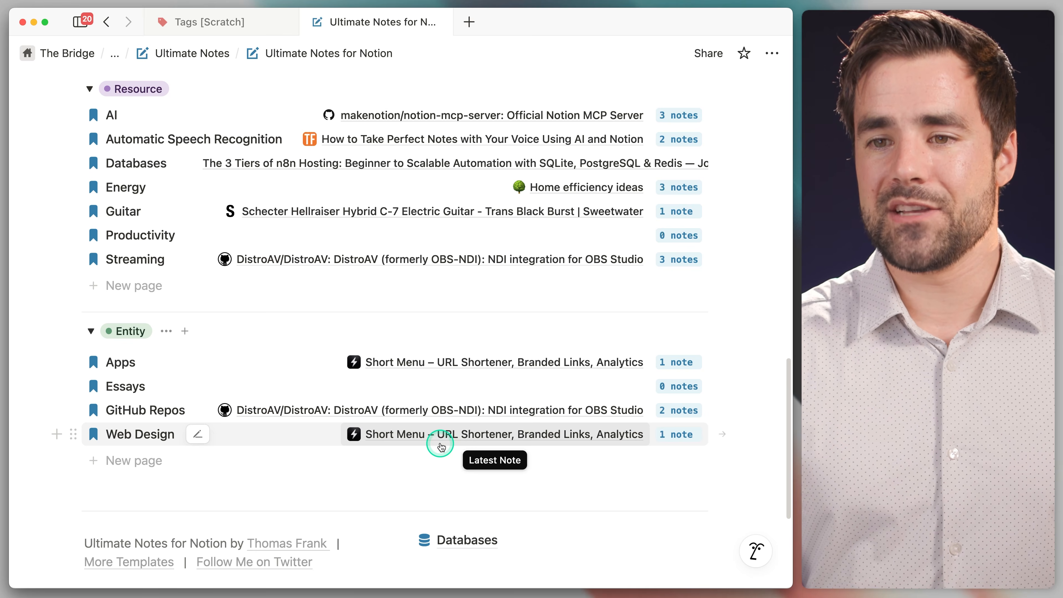
Return to the Tags [Scratch] database and close the Type property's settings.
{"action": "left_click", "coordinate": [208, 23]}
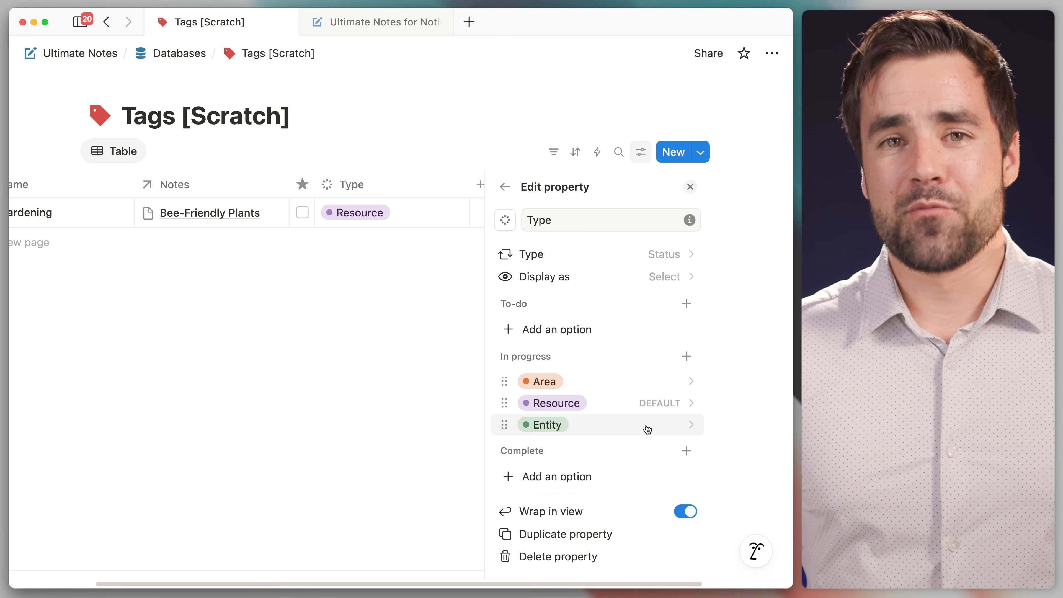
{"action": "left_click", "coordinate": [558, 273]}
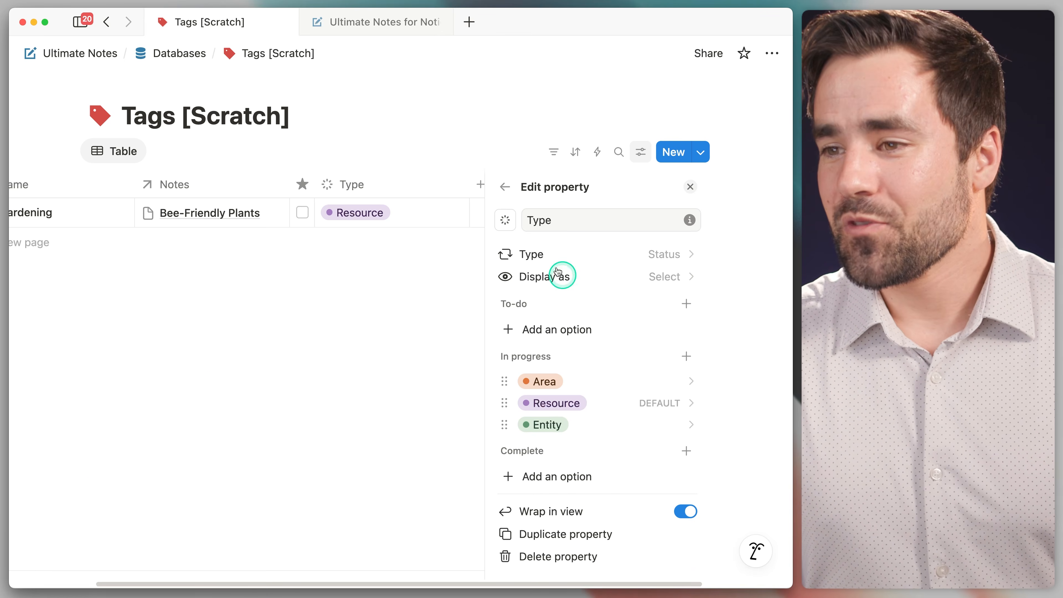
{"action": "left_click", "coordinate": [690, 186]}
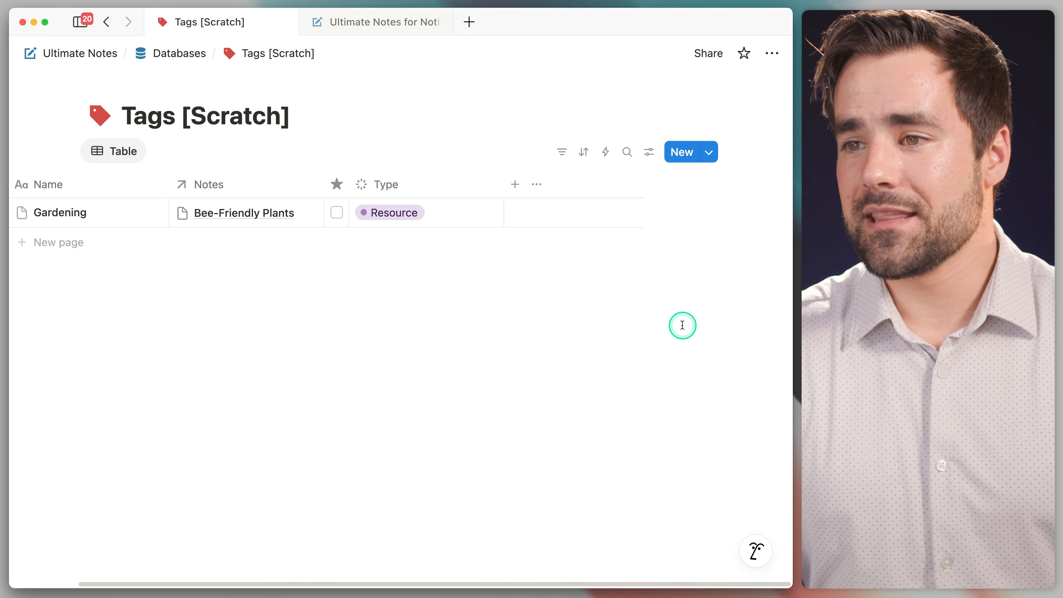
Start a new relation property named Parent Tag that links the Tags [Scratch] database to itself.
{"action": "left_click", "coordinate": [515, 185]}
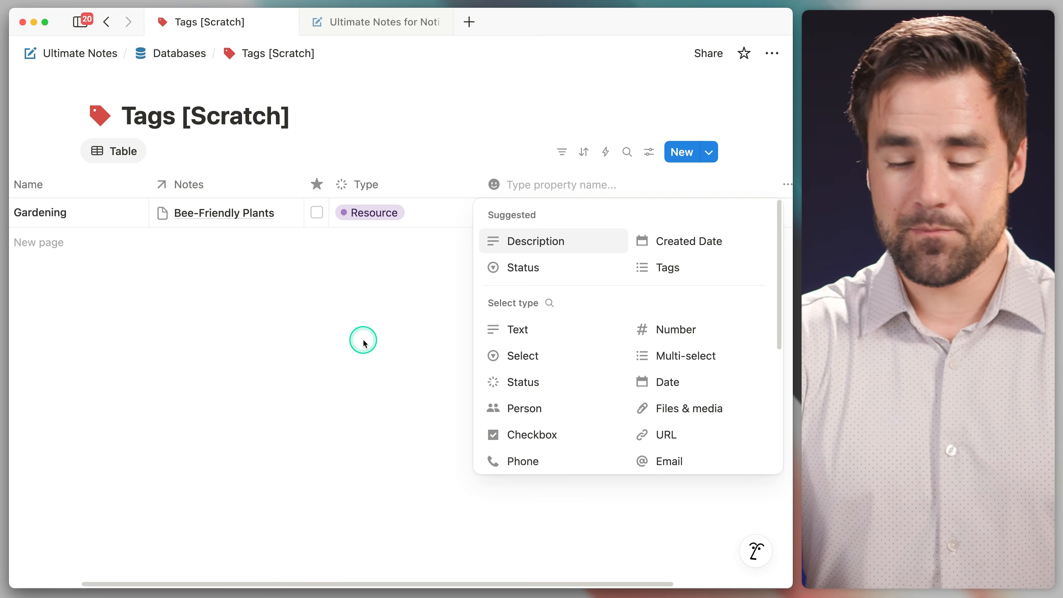
{"action": "type", "text": "Parent Tagh"}
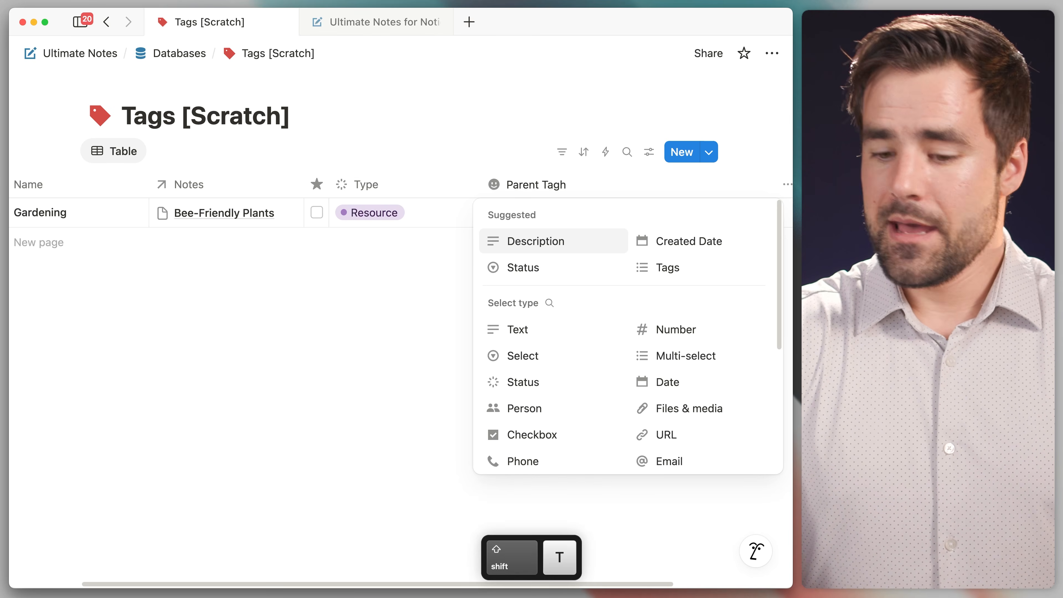
{"action": "key", "text": "BackSpace"}
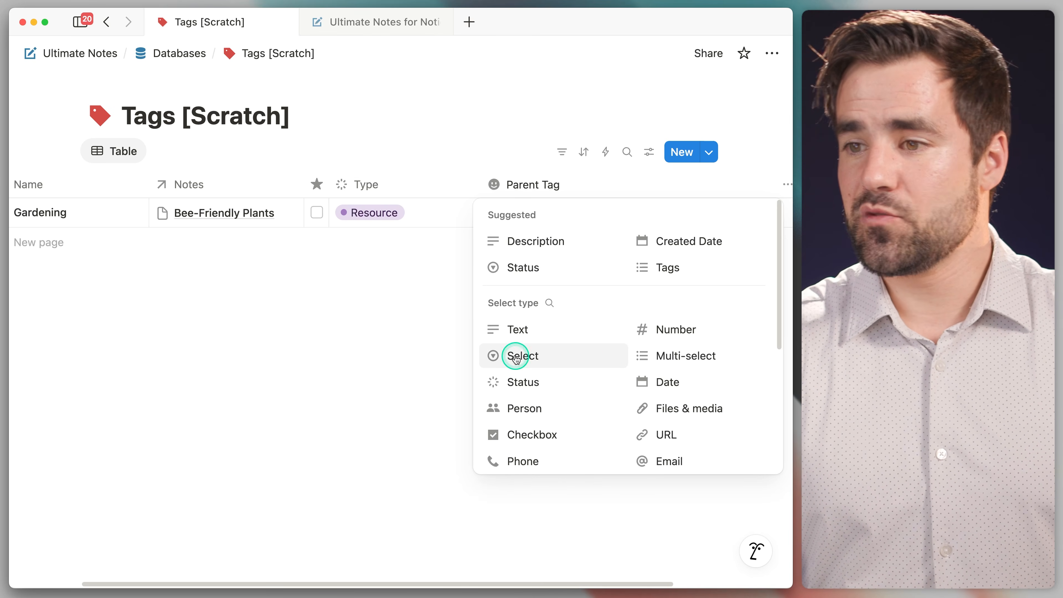
{"action": "scroll", "coordinate": [605, 354], "scroll_direction": "down", "scroll_amount": 5}
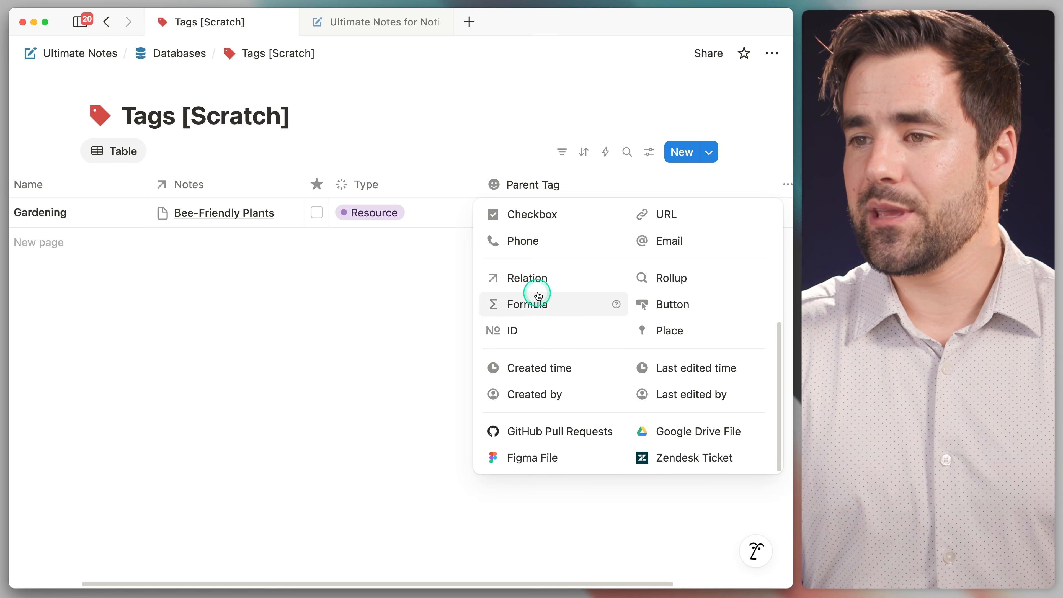
{"action": "left_click", "coordinate": [559, 278]}
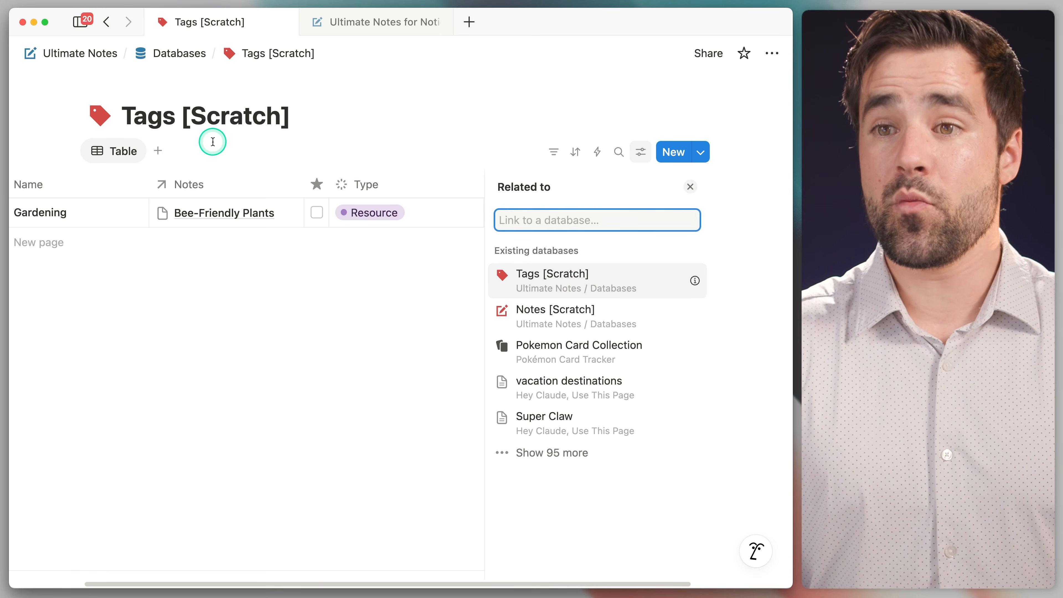
{"action": "left_click", "coordinate": [634, 273]}
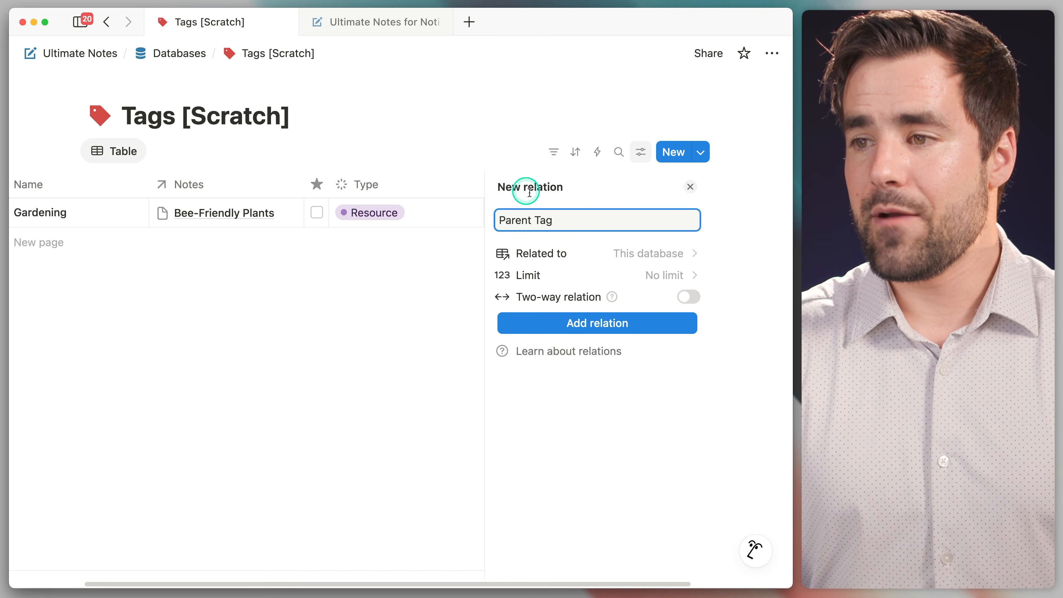
Limit the Parent Tag relation to 1 page, make it two-way with the inverse property Sub-Tags, and add it.
{"action": "left_click", "coordinate": [627, 276]}
{"action": "left_click", "coordinate": [565, 302]}
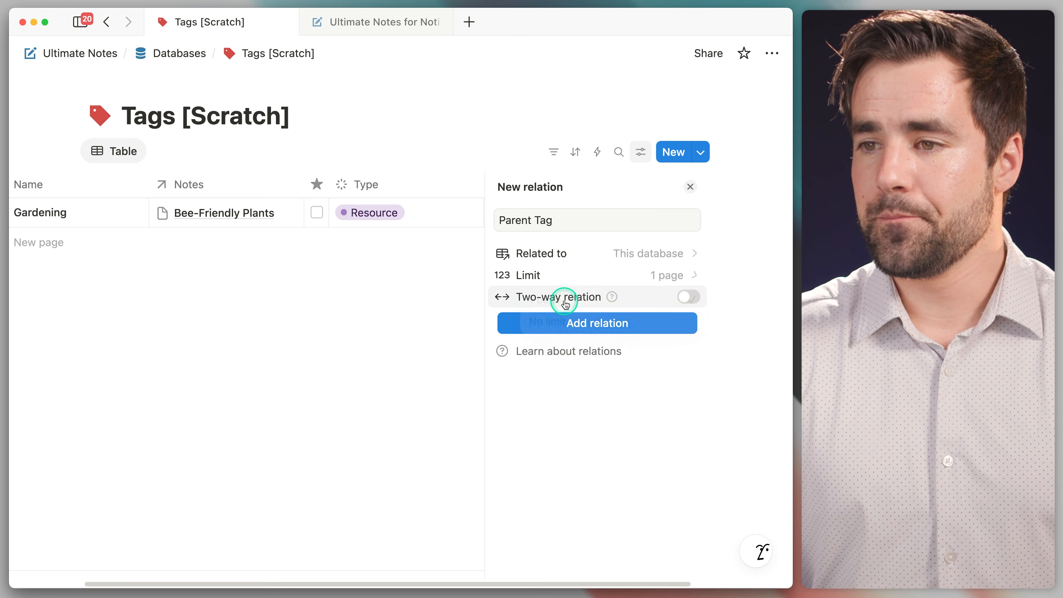
{"action": "left_click", "coordinate": [687, 298]}
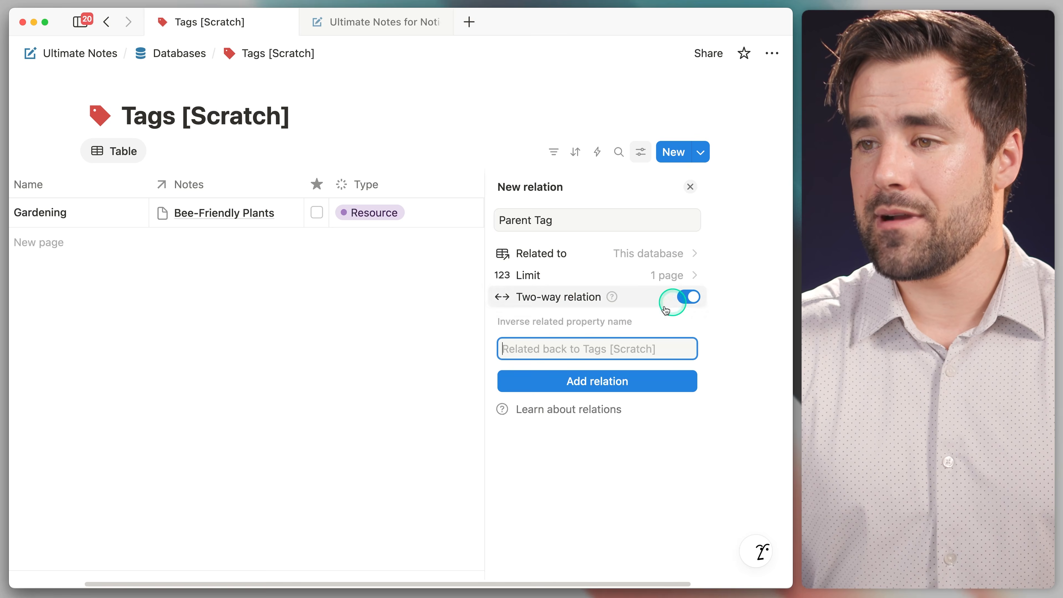
{"action": "type", "text": "Sub-"}
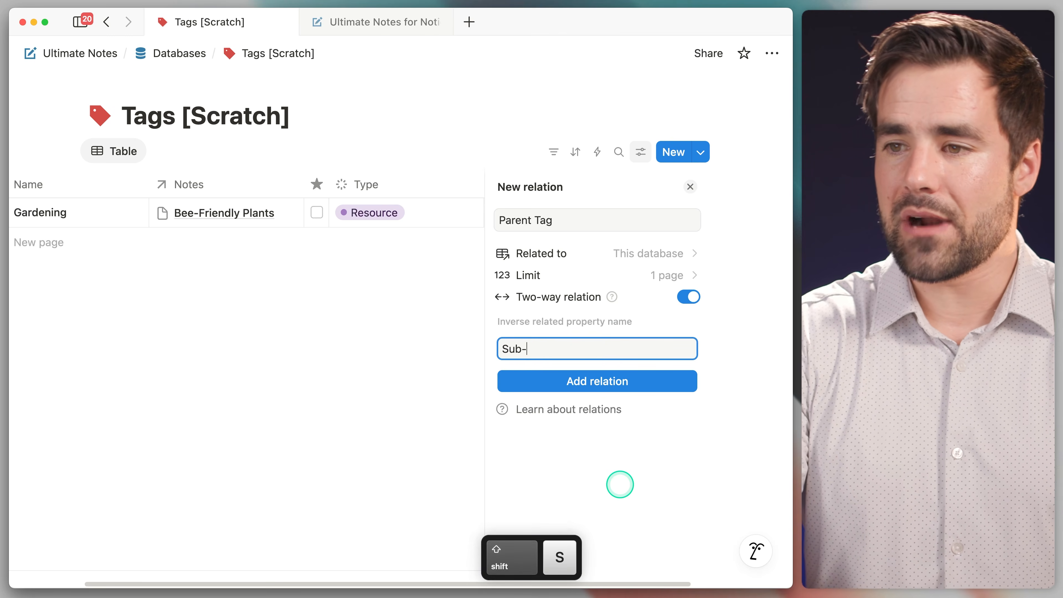
{"action": "type", "text": "Tags"}
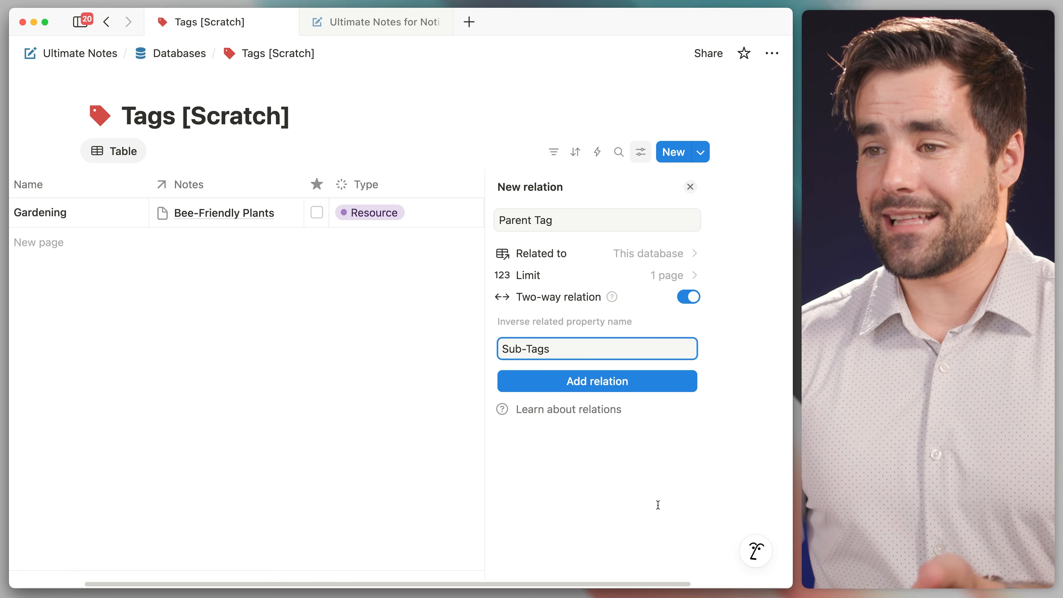
{"action": "left_click", "coordinate": [643, 381]}
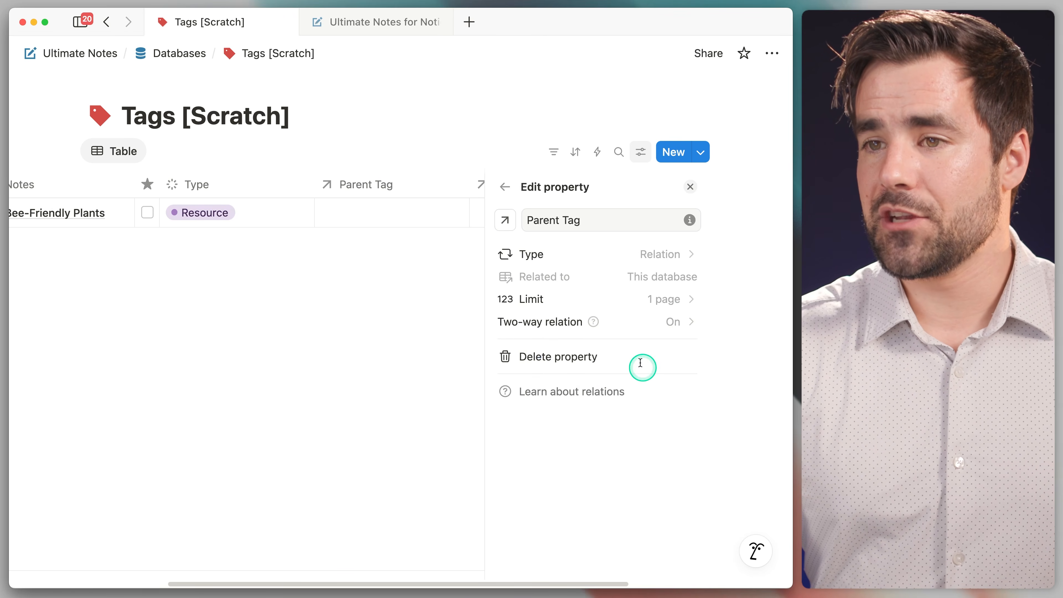
{"action": "left_click", "coordinate": [689, 187]}
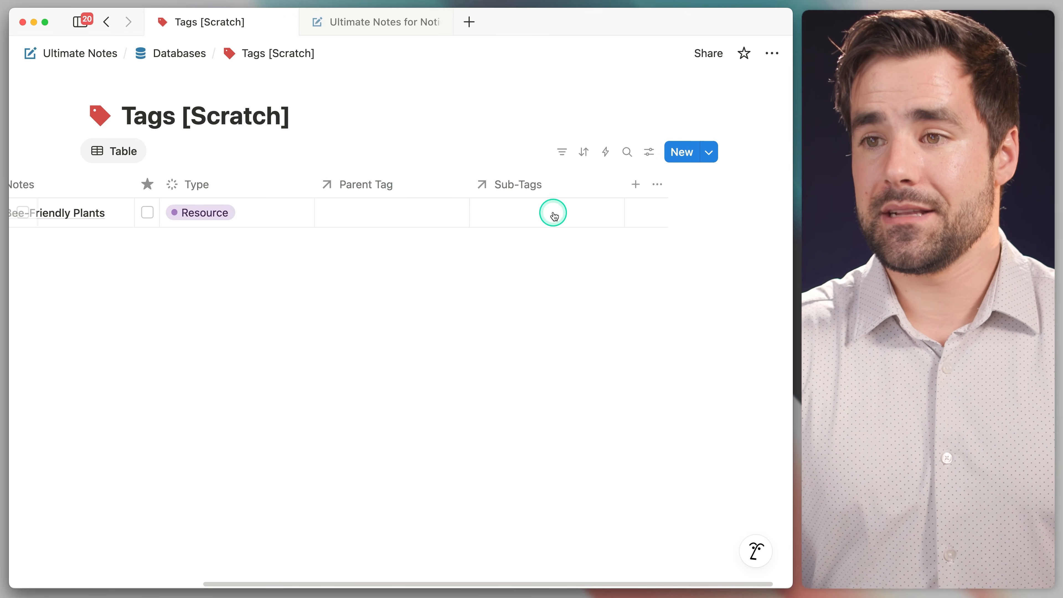
Add a tag named Home to the Tags [Scratch] database and set its Type to Area.
{"action": "scroll", "coordinate": [519, 235], "scroll_direction": "left", "scroll_amount": 5}
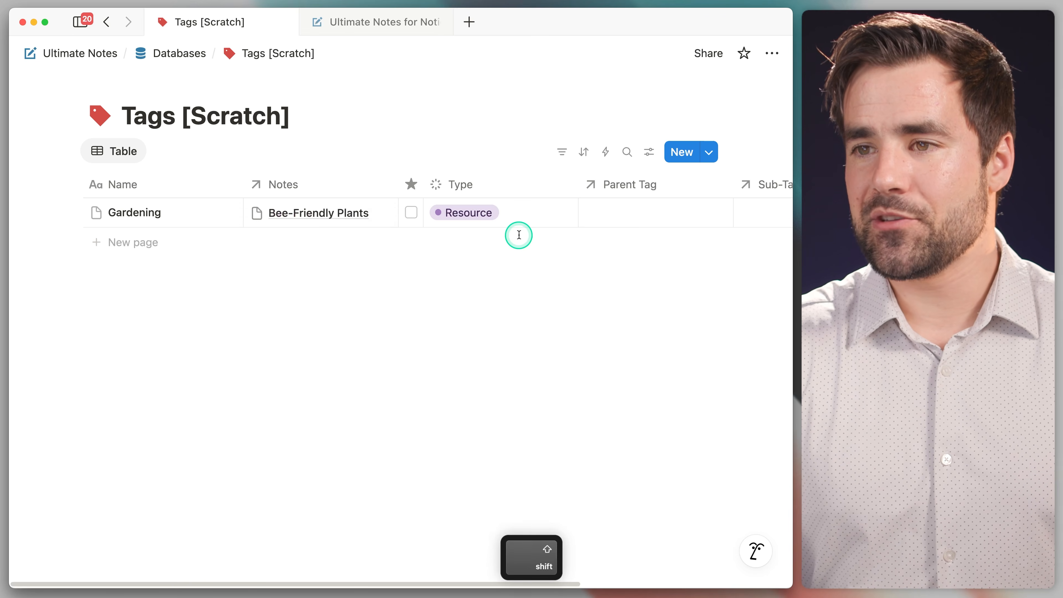
{"action": "left_click", "coordinate": [150, 242]}
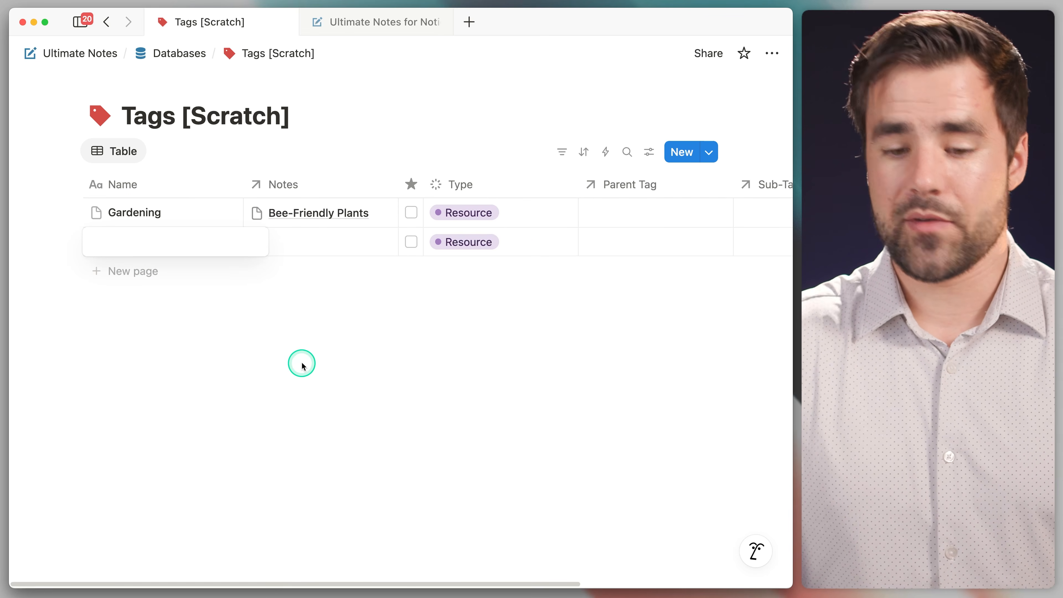
{"action": "type", "text": "Home"}
{"action": "key", "text": "Tab"}
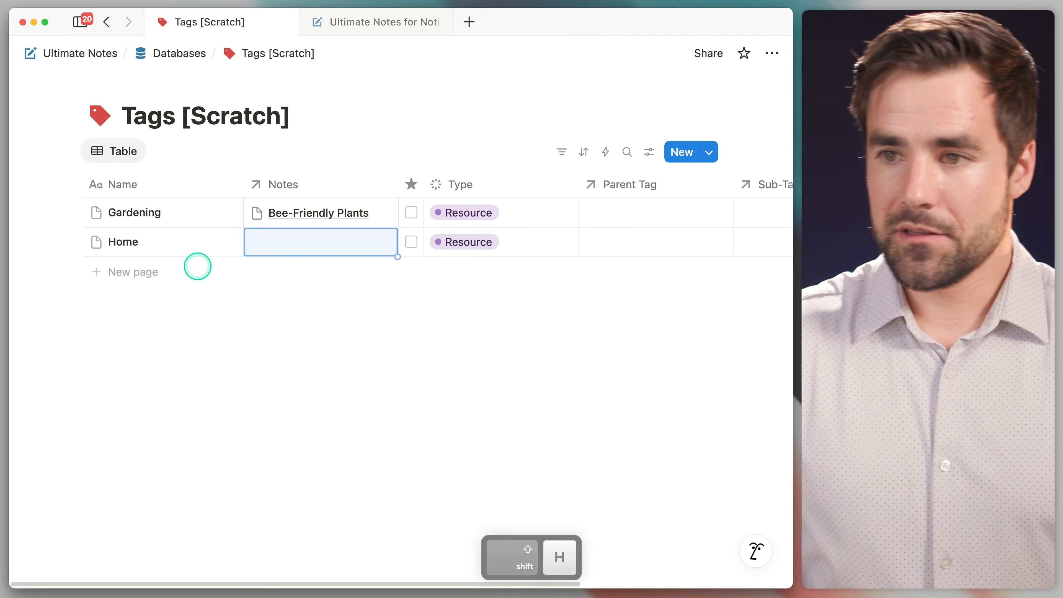
{"action": "left_click", "coordinate": [455, 243]}
{"action": "left_click", "coordinate": [470, 269]}
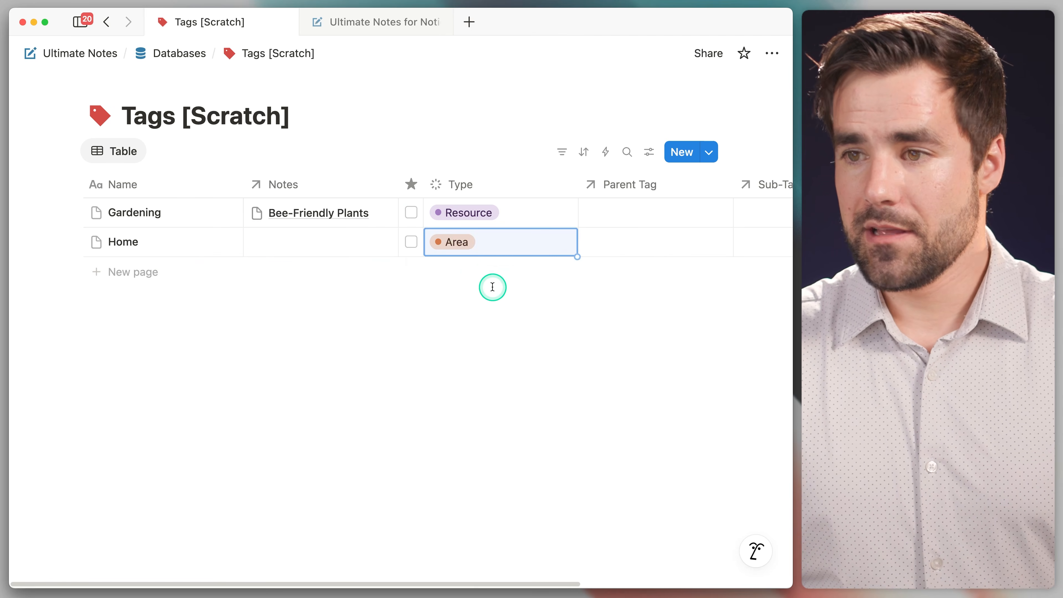
Link Gardening as a sub-tag of the Home tag through the Sub-Tags relation.
{"action": "scroll", "coordinate": [493, 287], "scroll_direction": "right", "scroll_amount": 8}
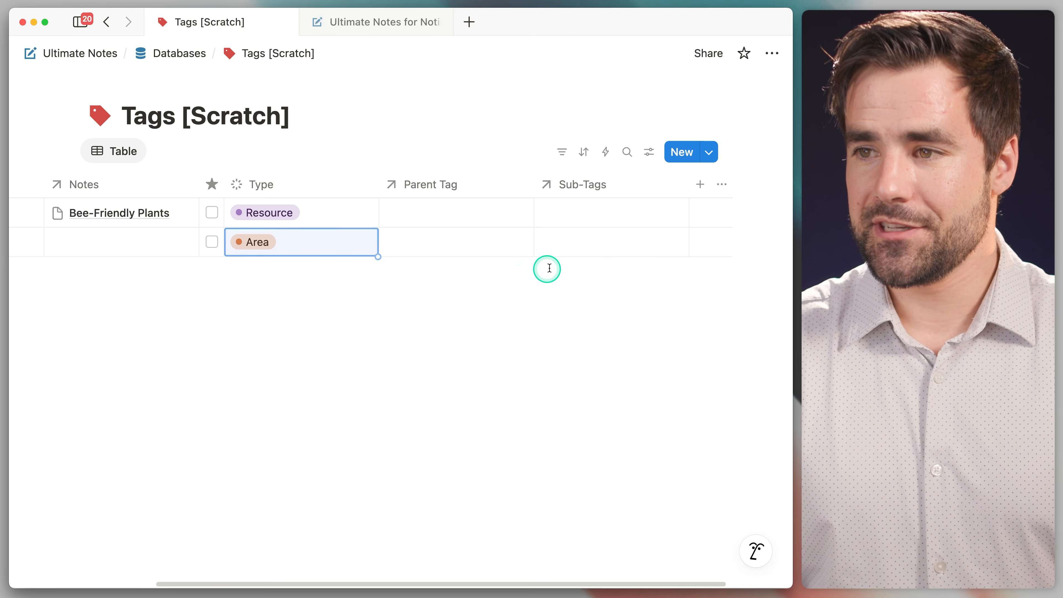
{"action": "left_click", "coordinate": [597, 241]}
{"action": "left_click", "coordinate": [583, 296]}
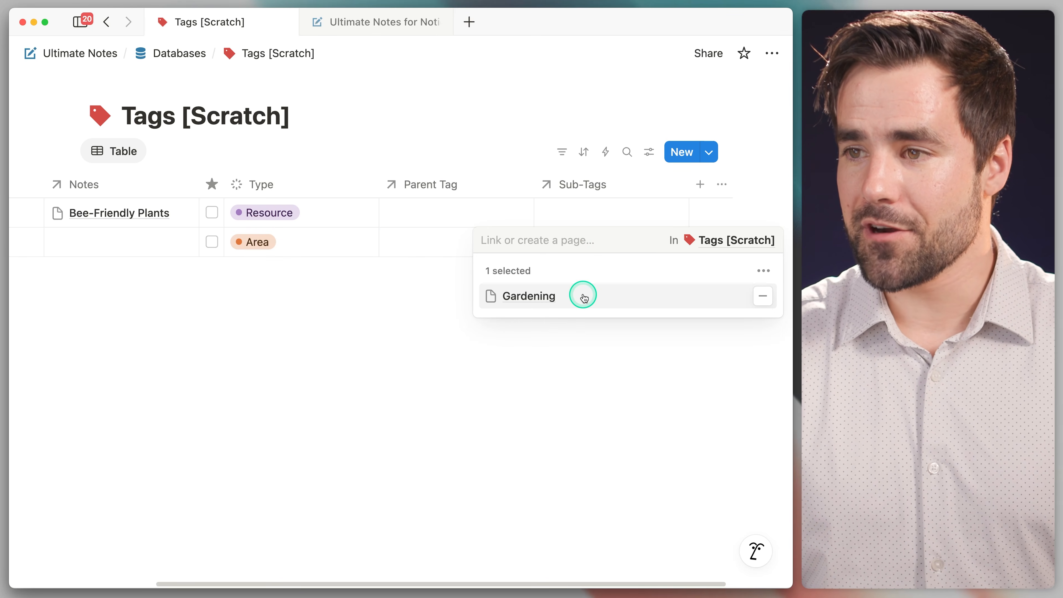
{"action": "key", "text": "Escape"}
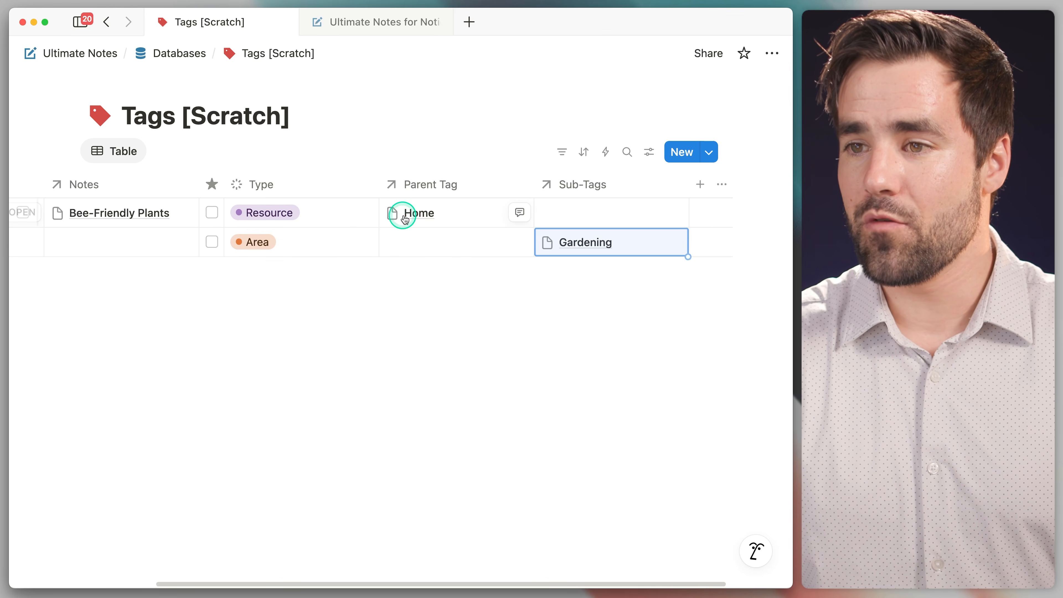
{"action": "scroll", "coordinate": [429, 212], "scroll_direction": "left", "scroll_amount": 8}
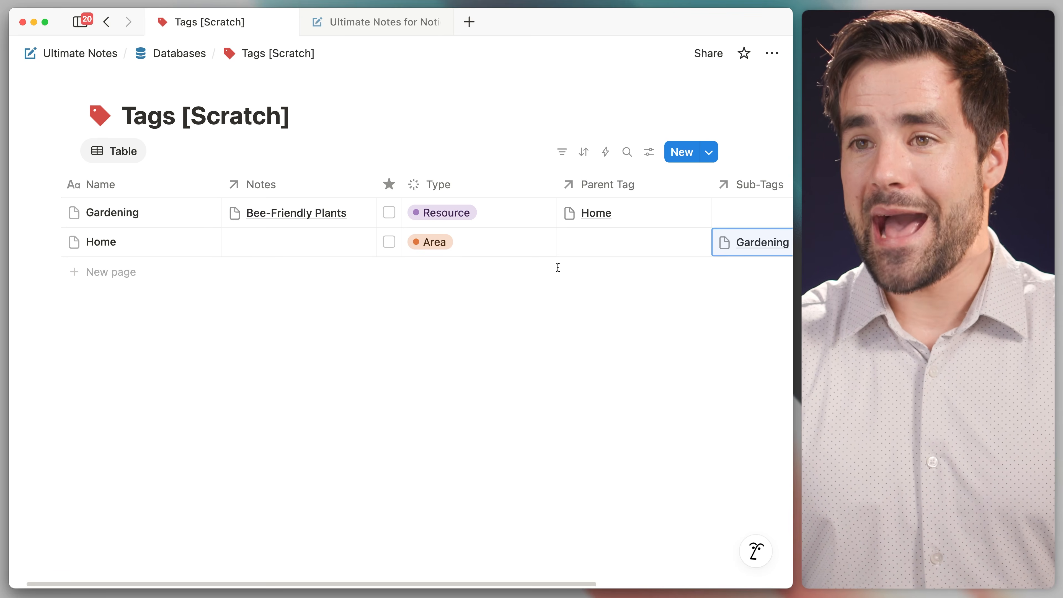
Open the Notes [Scratch] database from the Databases page and set the Root Tag rollup's relation to Tags.
{"action": "left_click", "coordinate": [185, 54]}
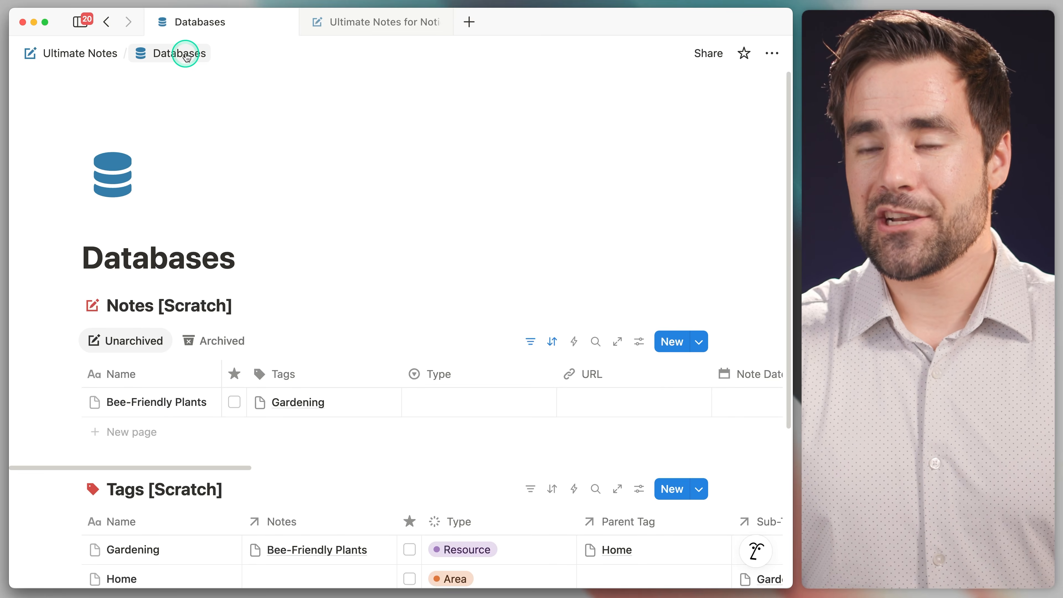
{"action": "scroll", "coordinate": [203, 95], "scroll_direction": "down", "scroll_amount": 2}
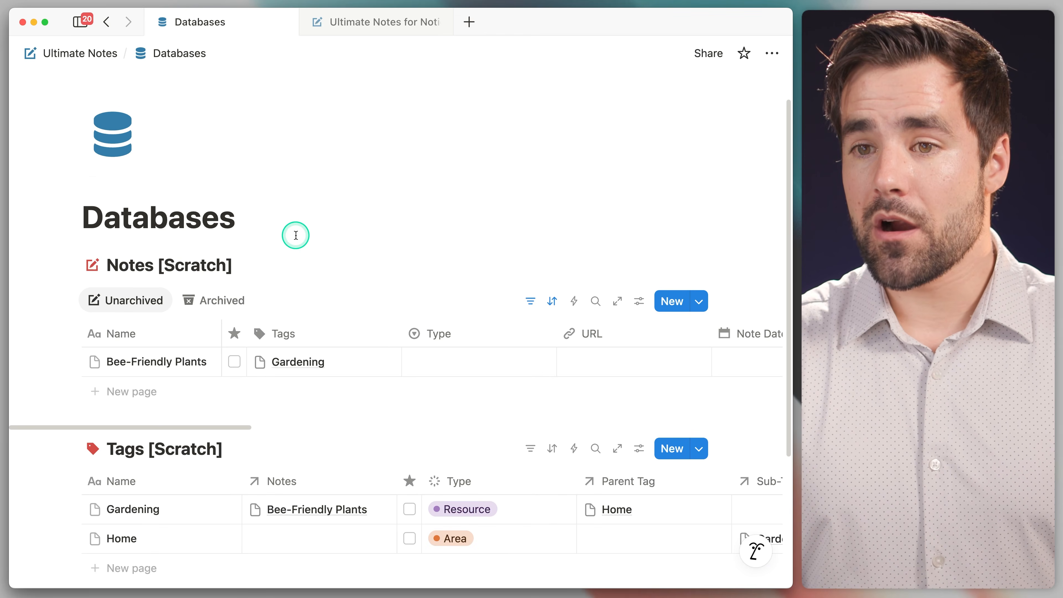
{"action": "left_click", "coordinate": [616, 300]}
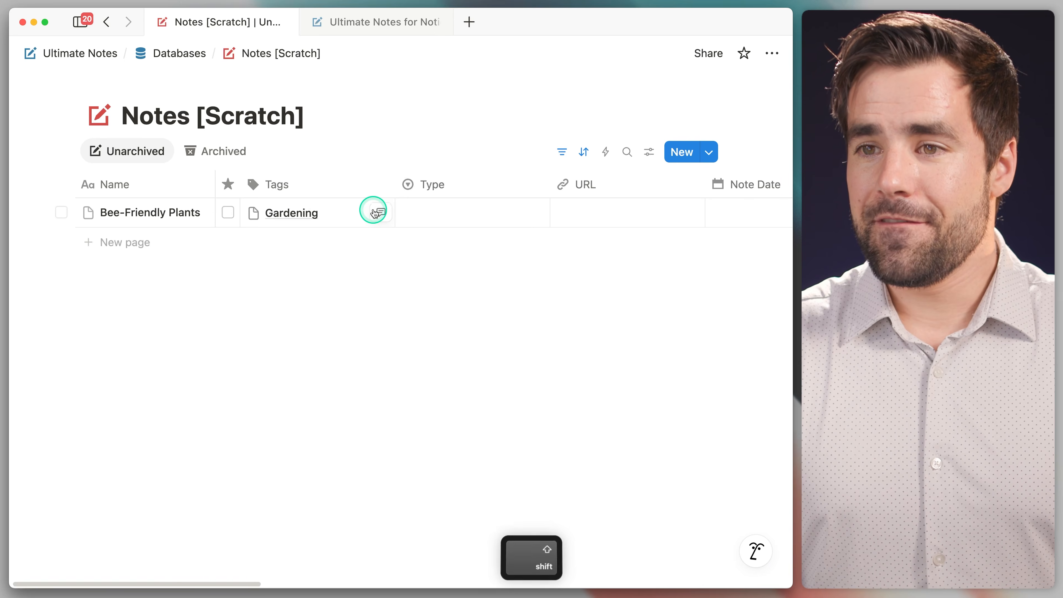
{"action": "scroll", "coordinate": [374, 213], "scroll_direction": "right", "scroll_amount": 10}
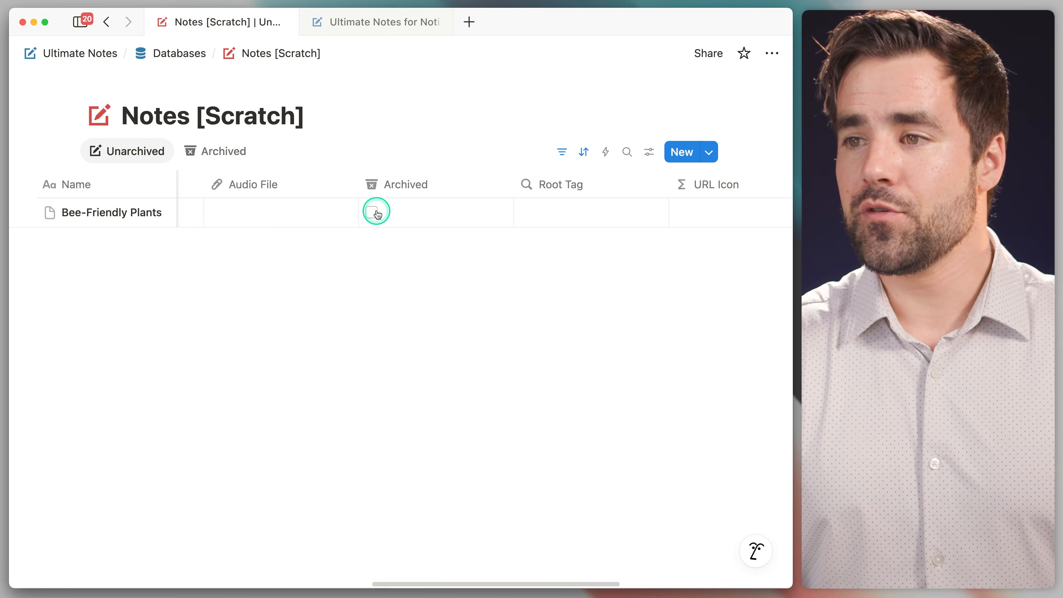
{"action": "scroll", "coordinate": [376, 214], "scroll_direction": "right", "scroll_amount": 4}
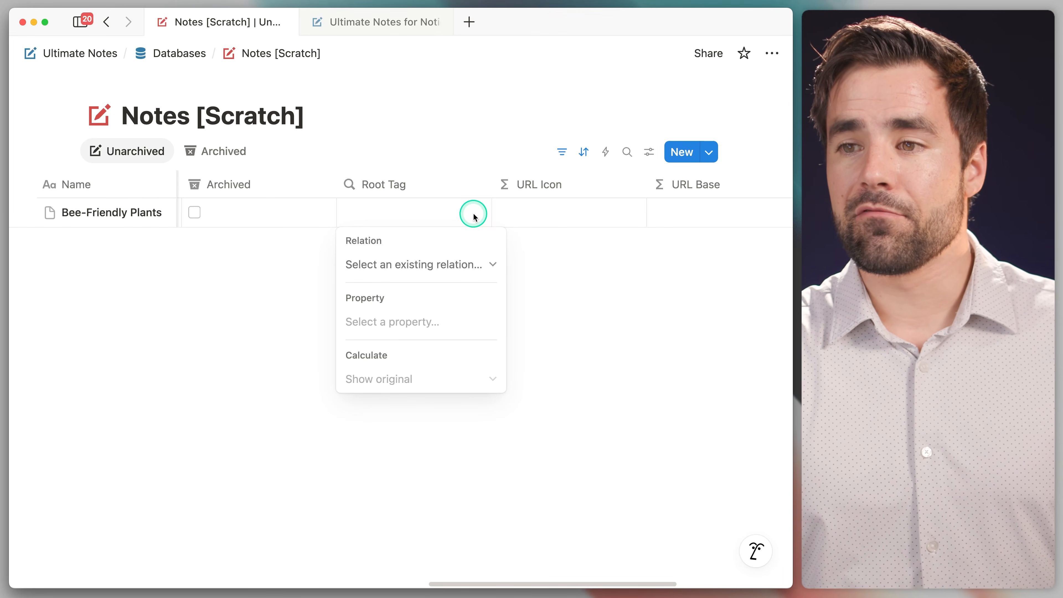
{"action": "left_click", "coordinate": [463, 264]}
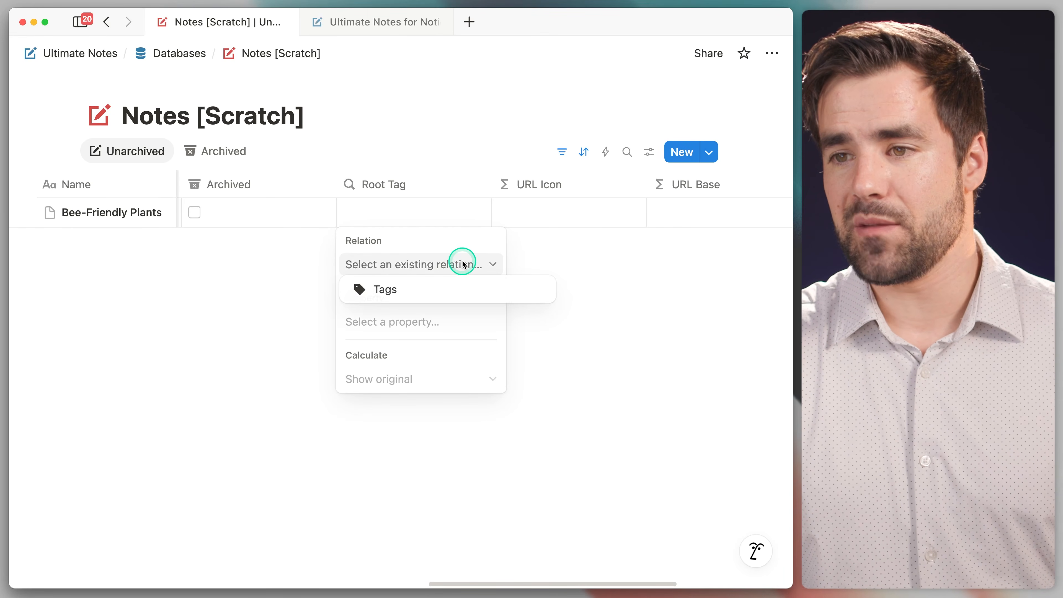
{"action": "left_click", "coordinate": [423, 290]}
{"action": "left_click", "coordinate": [434, 270]}
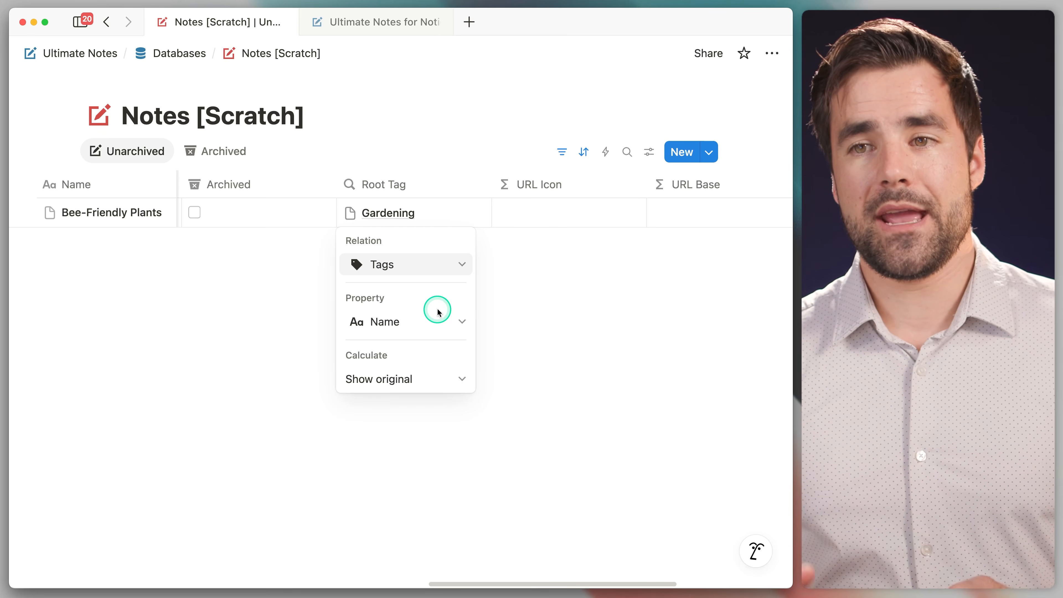
{"action": "left_click", "coordinate": [563, 301]}
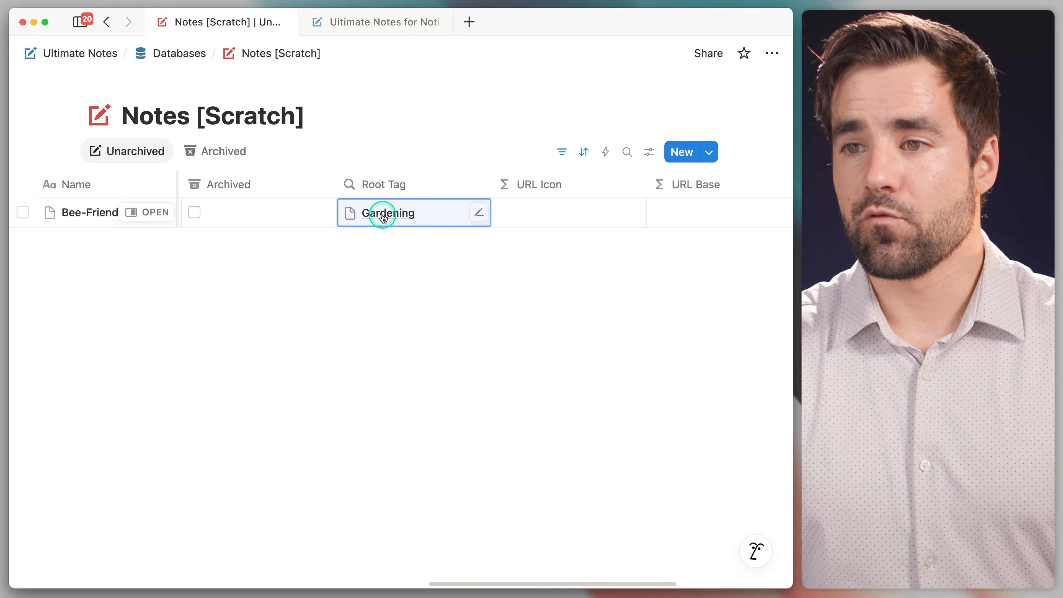
Review the Root Tag rollup's configuration and compare it with the Tags relation of the Bee-Friendly Plants note.
{"action": "left_click", "coordinate": [477, 213]}
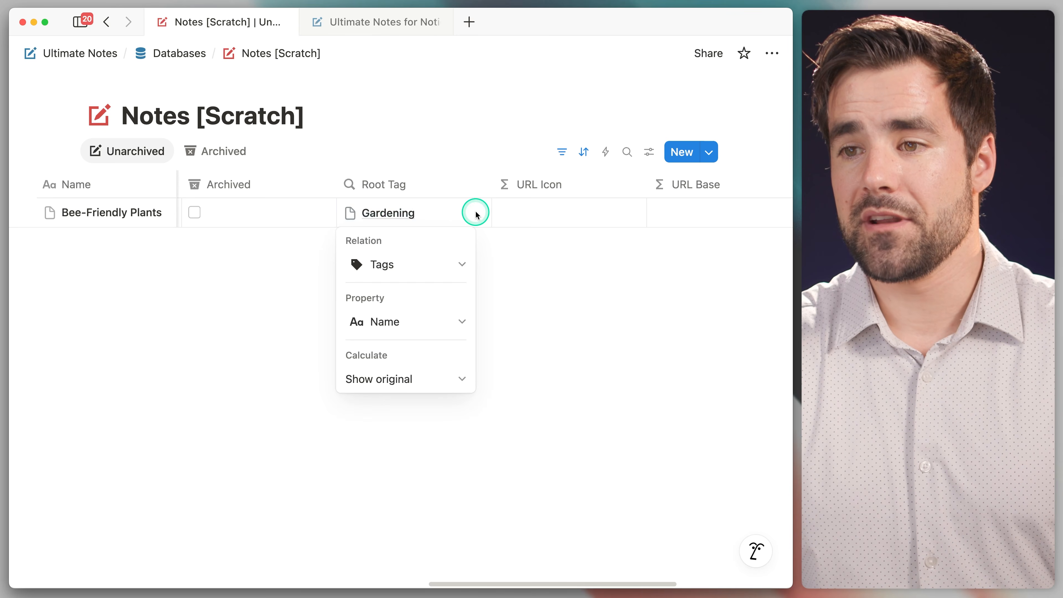
{"action": "left_click", "coordinate": [530, 319]}
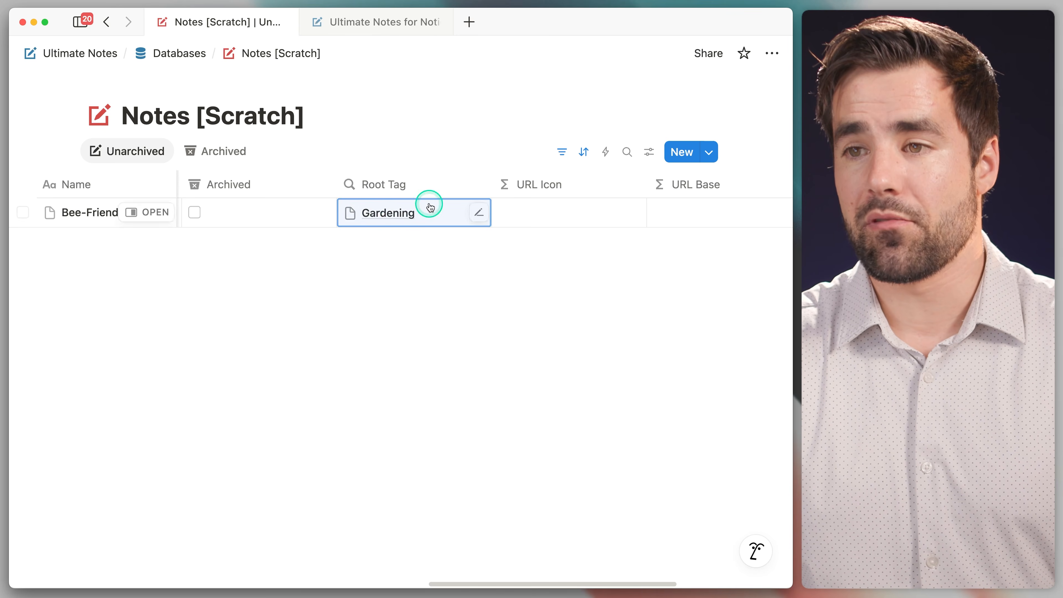
{"action": "scroll", "coordinate": [420, 225], "scroll_direction": "left", "scroll_amount": 5}
{"action": "scroll", "coordinate": [418, 222], "scroll_direction": "left", "scroll_amount": 15}
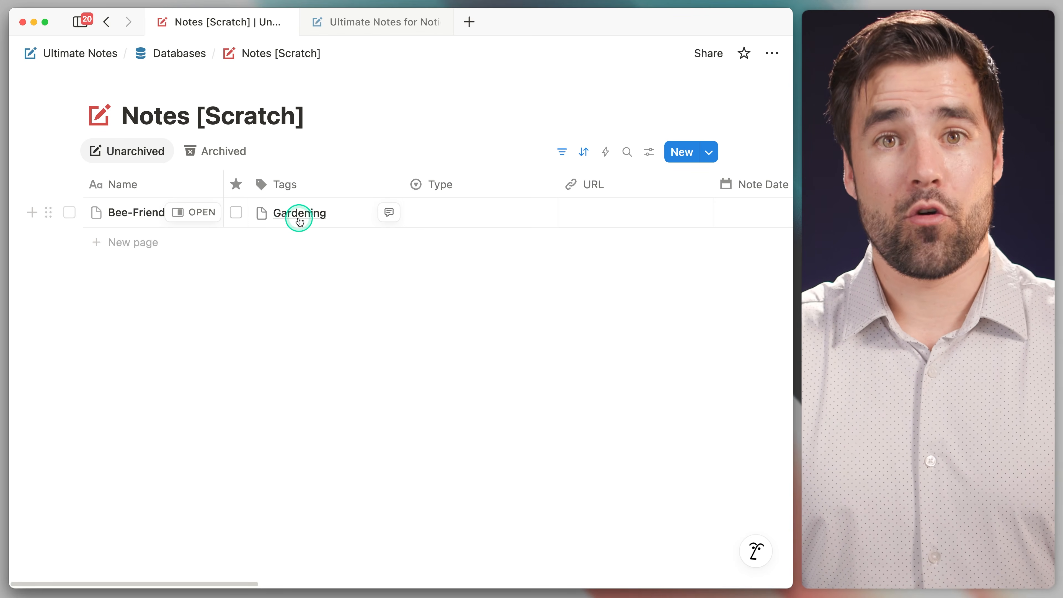
{"action": "left_click", "coordinate": [368, 264]}
{"action": "left_click", "coordinate": [312, 219]}
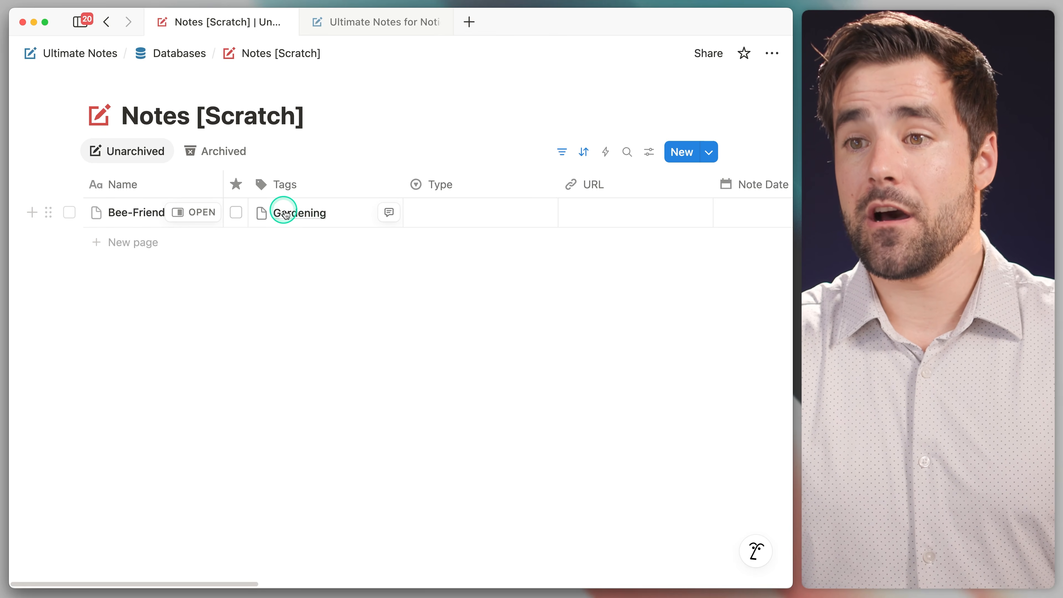
Set the Root Tag rollup to show the Parent Tag property of the related tag.
{"action": "scroll", "coordinate": [297, 216], "scroll_direction": "right", "scroll_amount": 15}
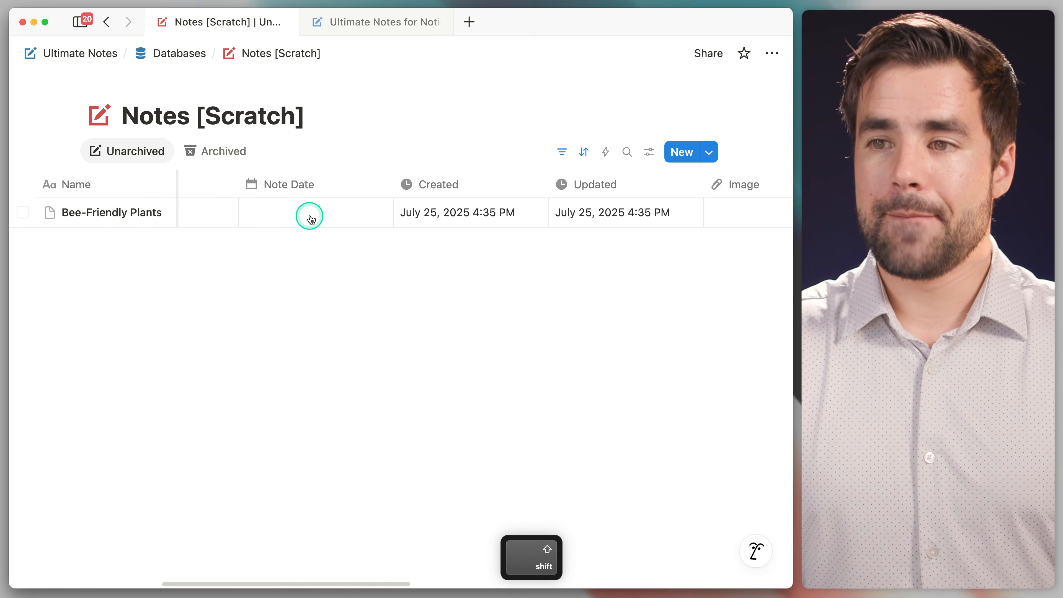
{"action": "scroll", "coordinate": [318, 215], "scroll_direction": "right", "scroll_amount": 10}
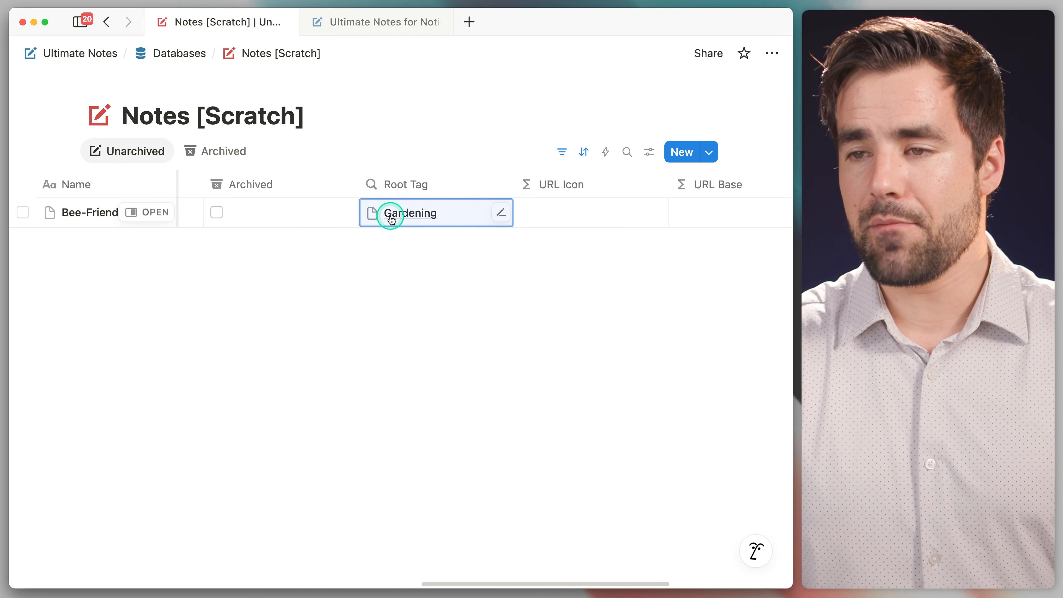
{"action": "left_click", "coordinate": [499, 212]}
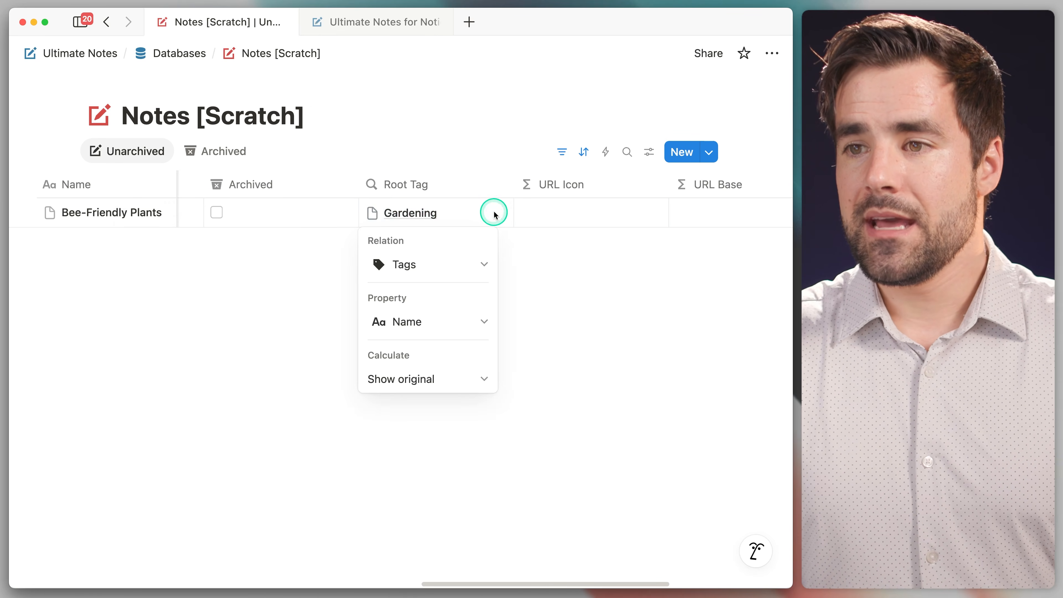
{"action": "left_click", "coordinate": [454, 315]}
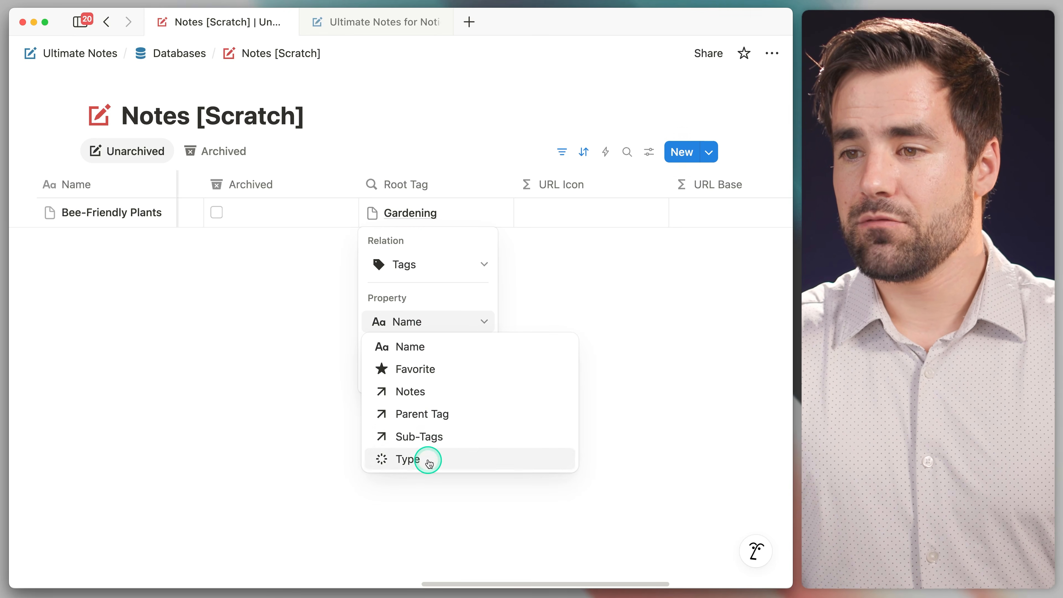
{"action": "left_click", "coordinate": [431, 414]}
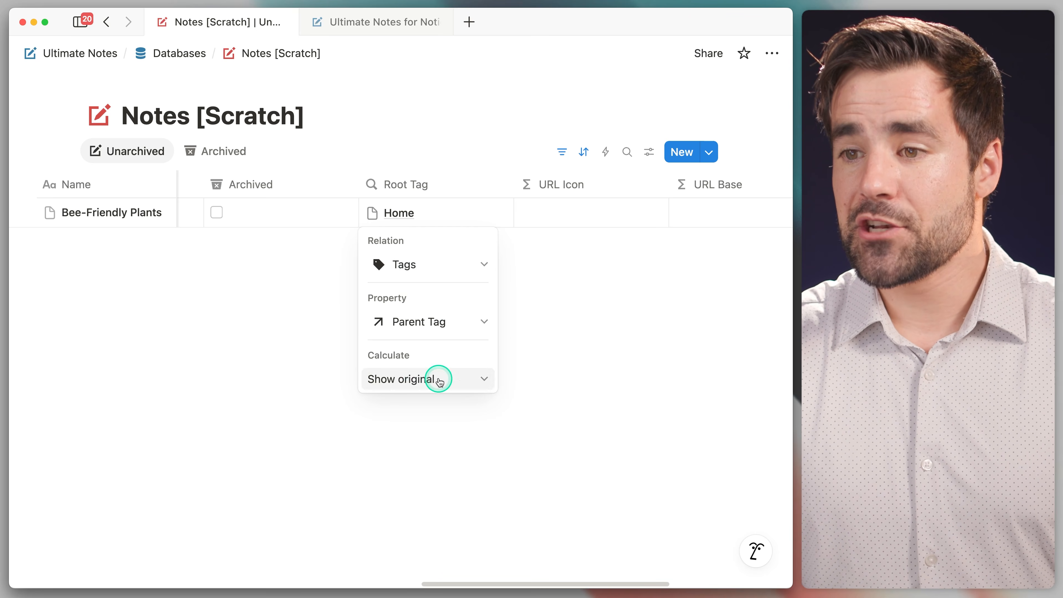
{"action": "left_click", "coordinate": [578, 349]}
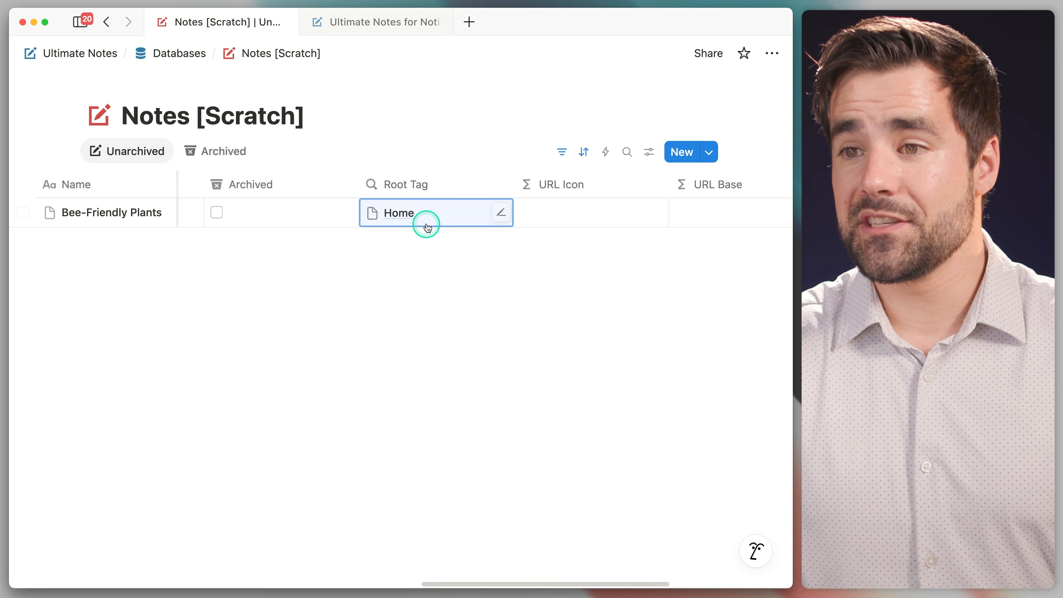
{"action": "scroll", "coordinate": [398, 216], "scroll_direction": "left", "scroll_amount": 10}
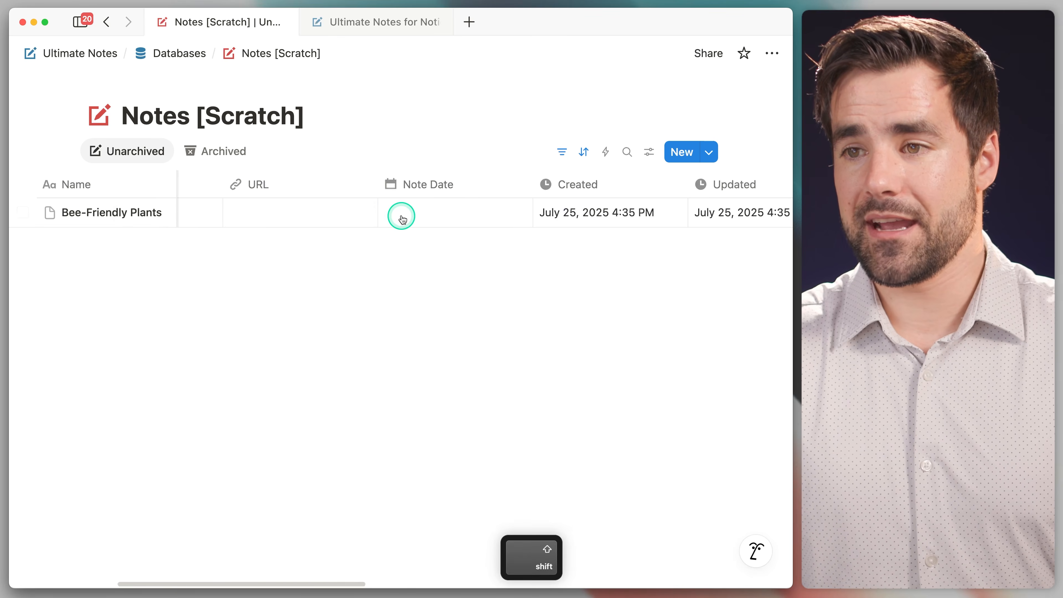
{"action": "scroll", "coordinate": [477, 228], "scroll_direction": "right", "scroll_amount": 10}
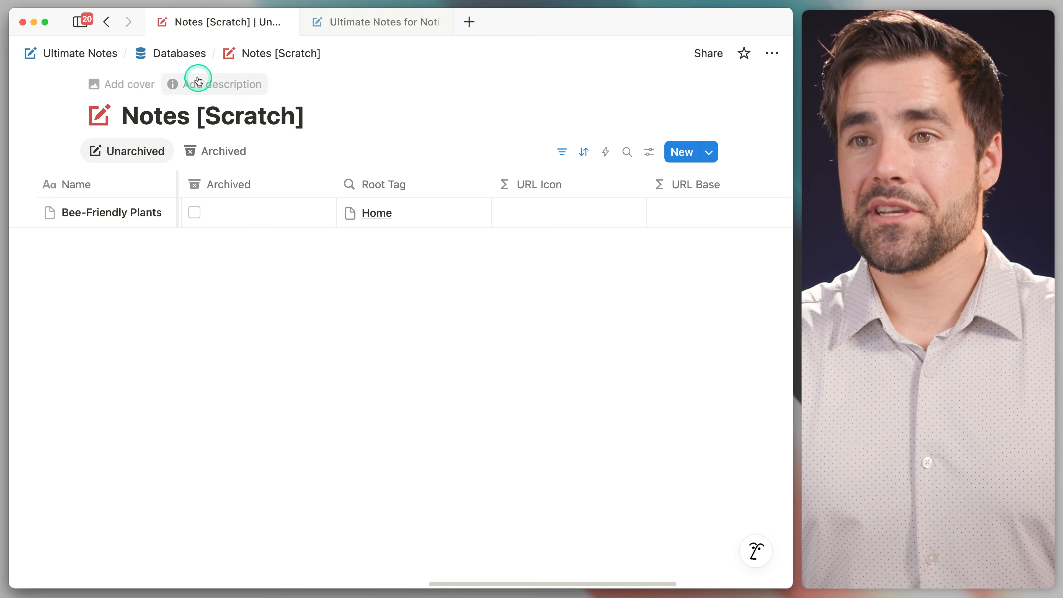
Return to the Databases page and open the Tags [Scratch] database as a full page.
{"action": "left_click", "coordinate": [179, 53]}
{"action": "scroll", "coordinate": [360, 214], "scroll_direction": "down", "scroll_amount": 5}
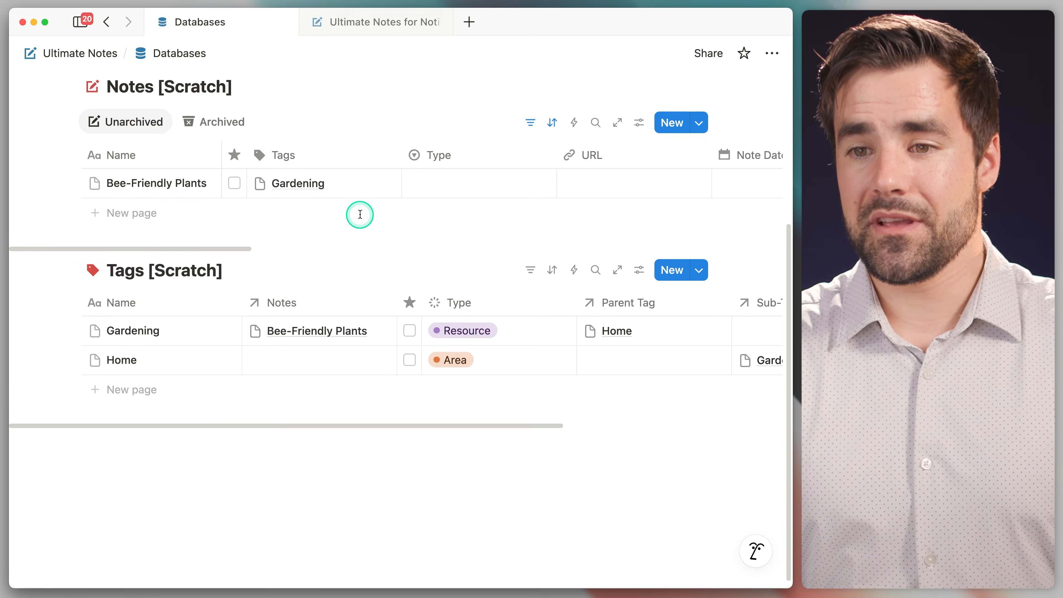
{"action": "left_click", "coordinate": [618, 272]}
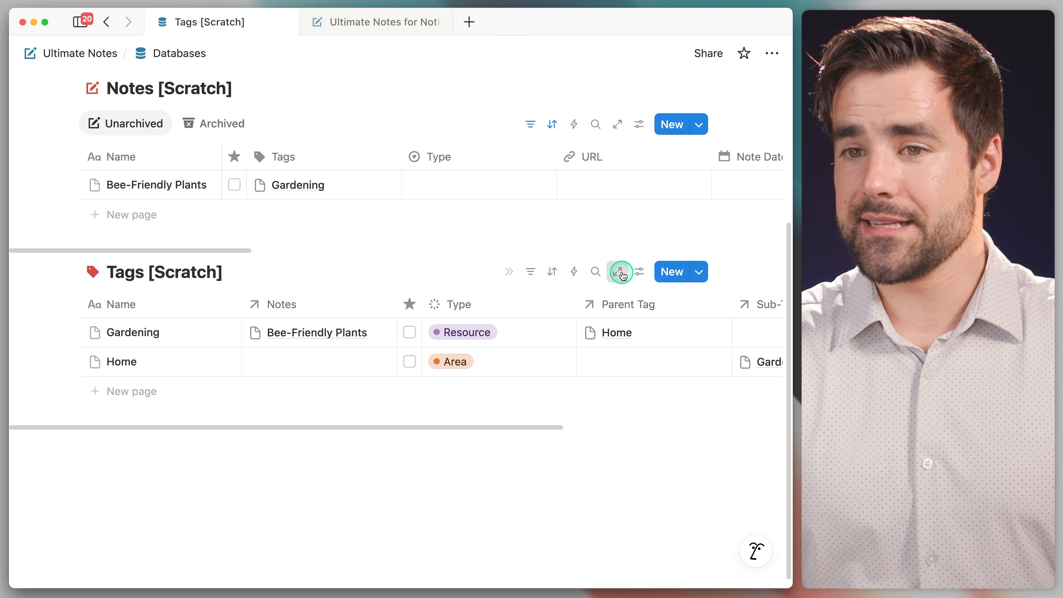
Add a Checkbox property named Archived with the archive box icon to the Tags [Scratch] table.
{"action": "scroll", "coordinate": [490, 205], "scroll_direction": "right", "scroll_amount": 7}
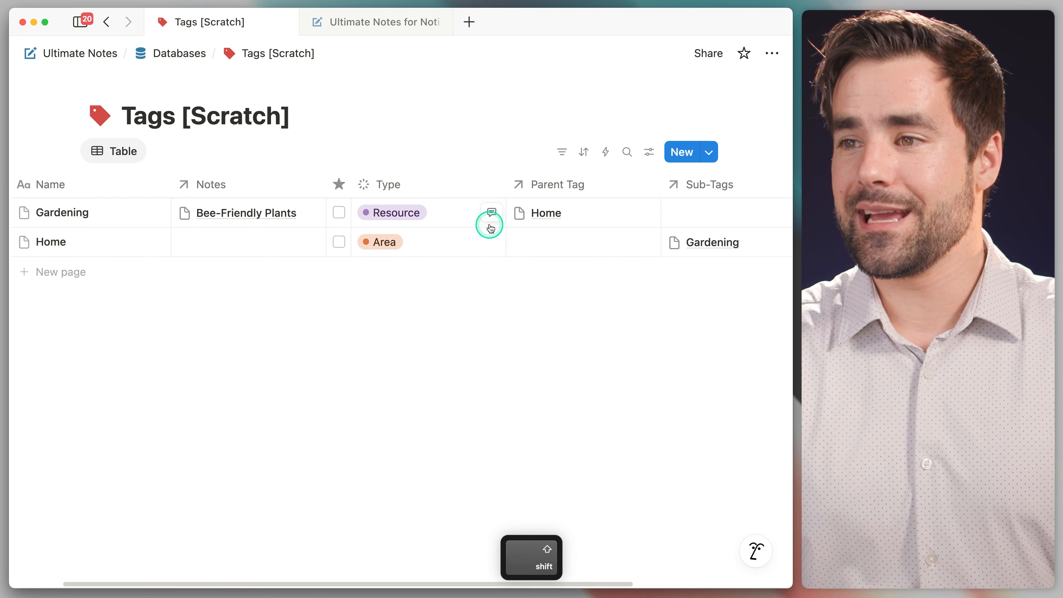
{"action": "left_click", "coordinate": [602, 190]}
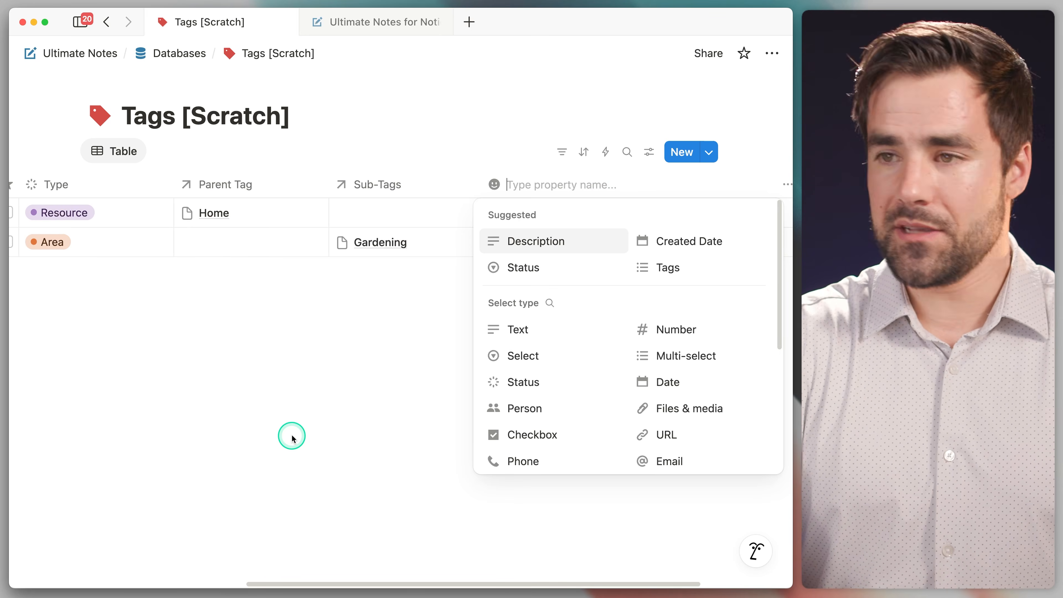
{"action": "type", "text": "Archived"}
{"action": "left_click", "coordinate": [511, 180]}
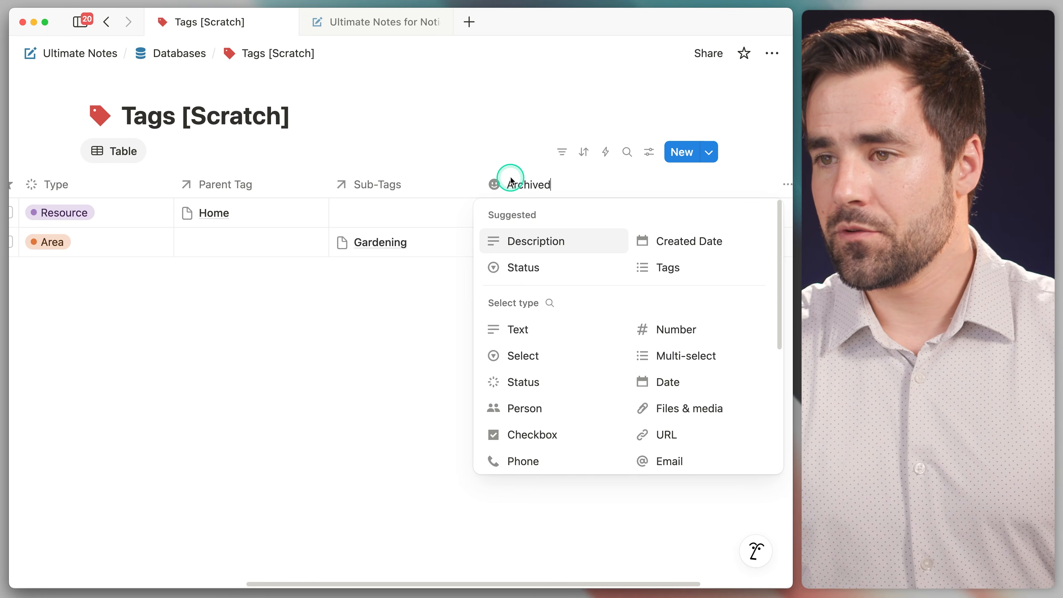
{"action": "left_click", "coordinate": [494, 184]}
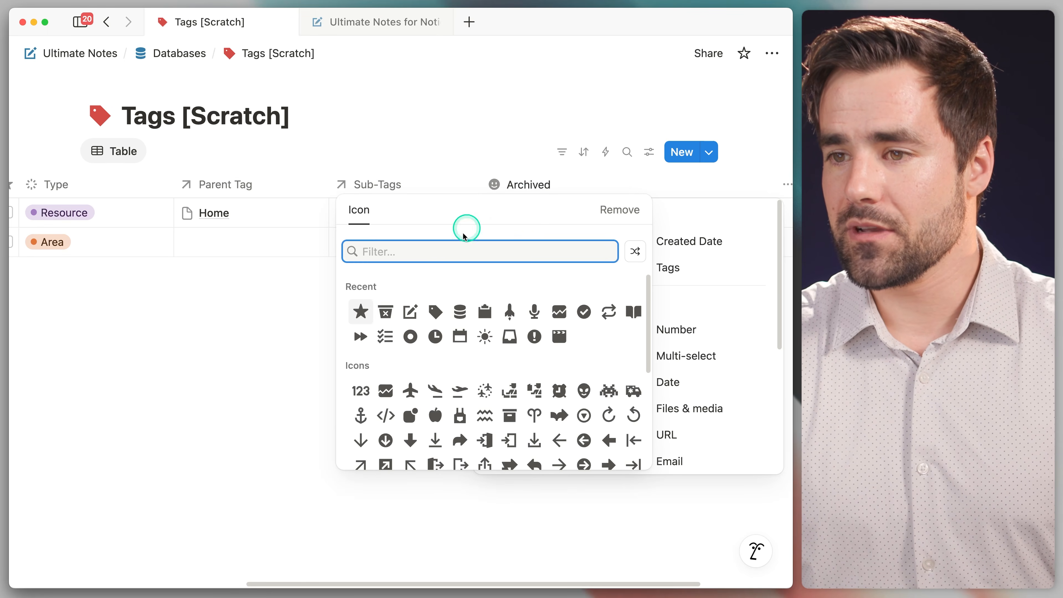
{"action": "left_click", "coordinate": [394, 312]}
{"action": "scroll", "coordinate": [562, 344], "scroll_direction": "down", "scroll_amount": 1}
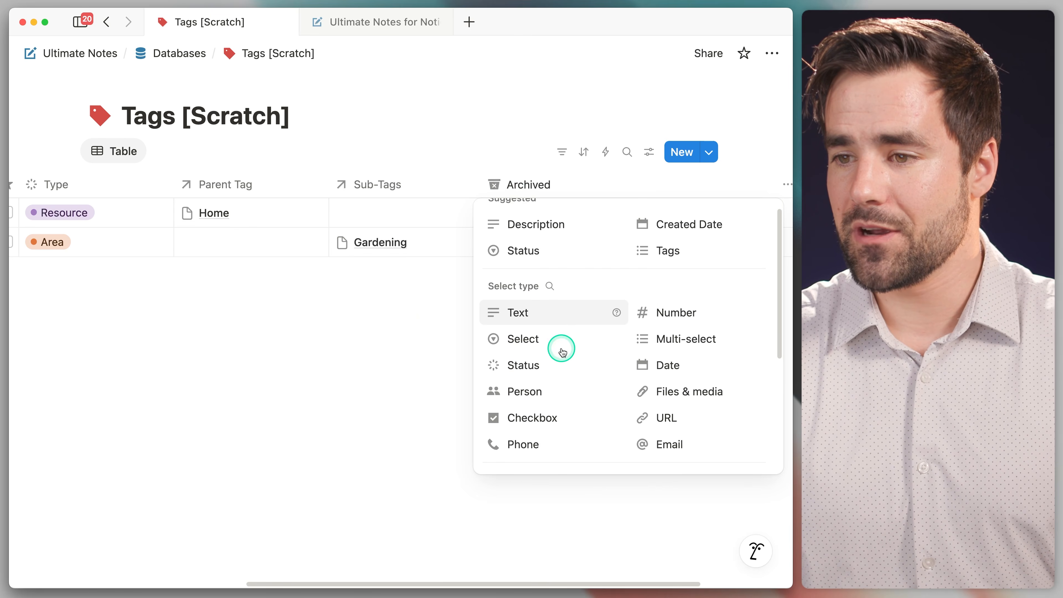
{"action": "left_click", "coordinate": [545, 417]}
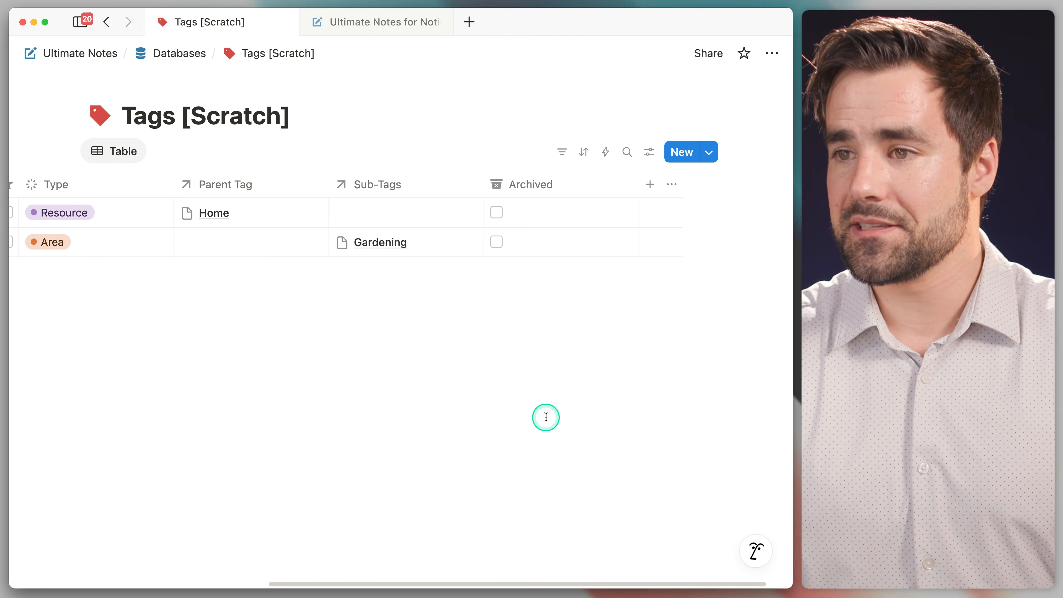
Add a Formula property named Note Count with the number sign icon to the Tags [Scratch] table.
{"action": "left_click", "coordinate": [649, 185]}
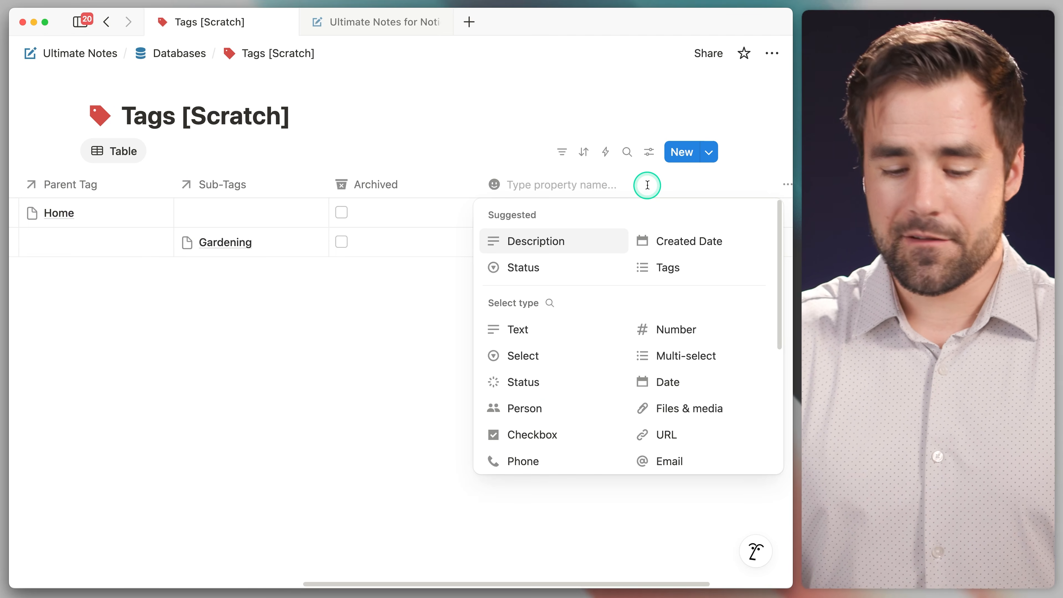
{"action": "type", "text": "Note Count"}
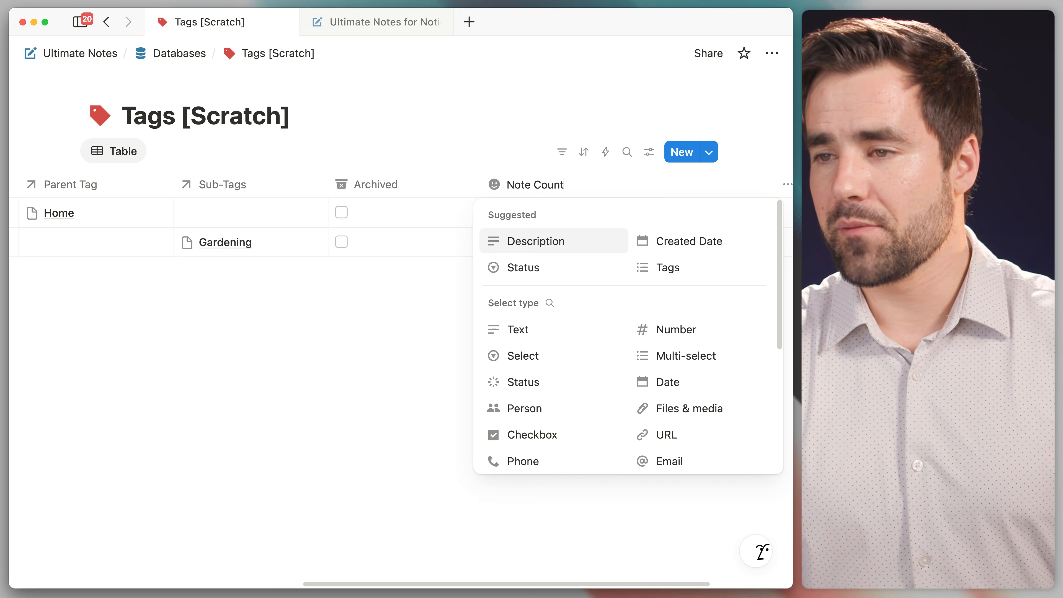
{"action": "left_click", "coordinate": [494, 184]}
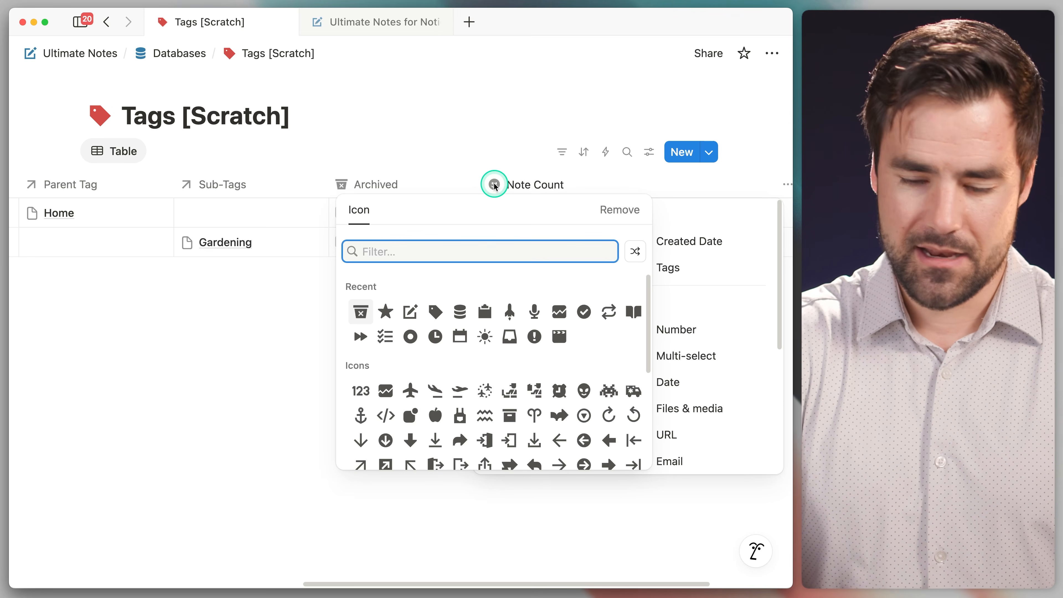
{"action": "type", "text": "numb"}
{"action": "left_click", "coordinate": [360, 289]}
{"action": "scroll", "coordinate": [542, 311], "scroll_direction": "down", "scroll_amount": 5}
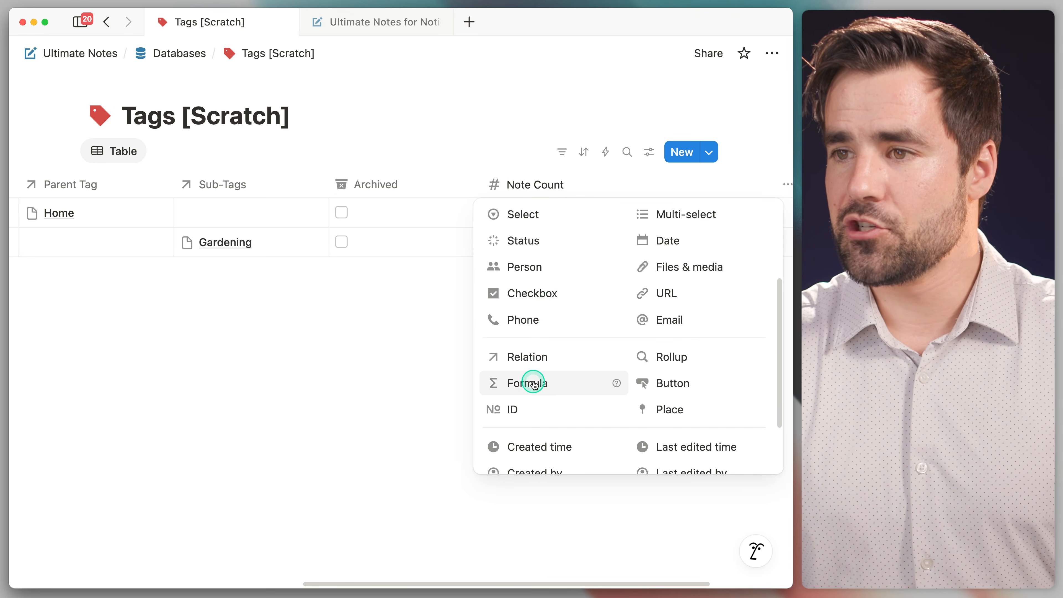
{"action": "left_click", "coordinate": [533, 383]}
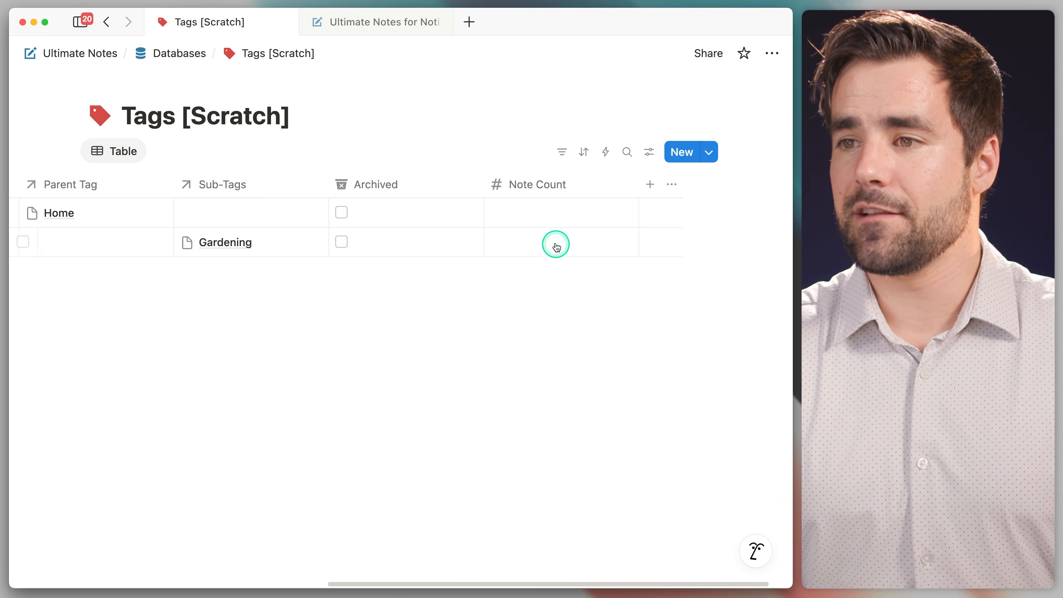
Add a Formula property named Latest Activity to the Tags [Scratch] table.
{"action": "scroll", "coordinate": [527, 225], "scroll_direction": "right", "scroll_amount": 3}
{"action": "left_click", "coordinate": [612, 184]}
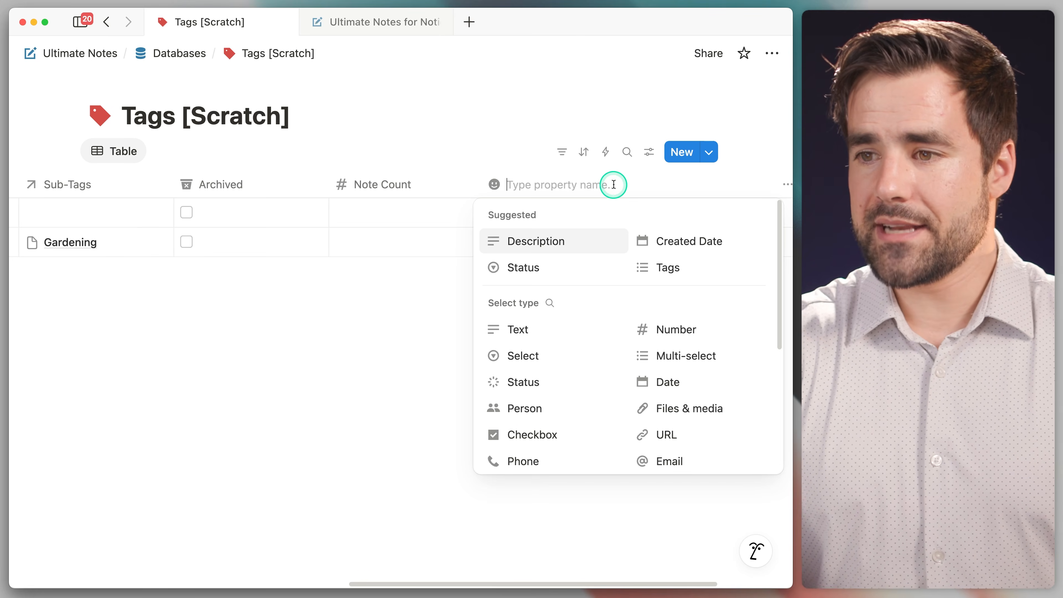
{"action": "scroll", "coordinate": [523, 400], "scroll_direction": "down", "scroll_amount": 4}
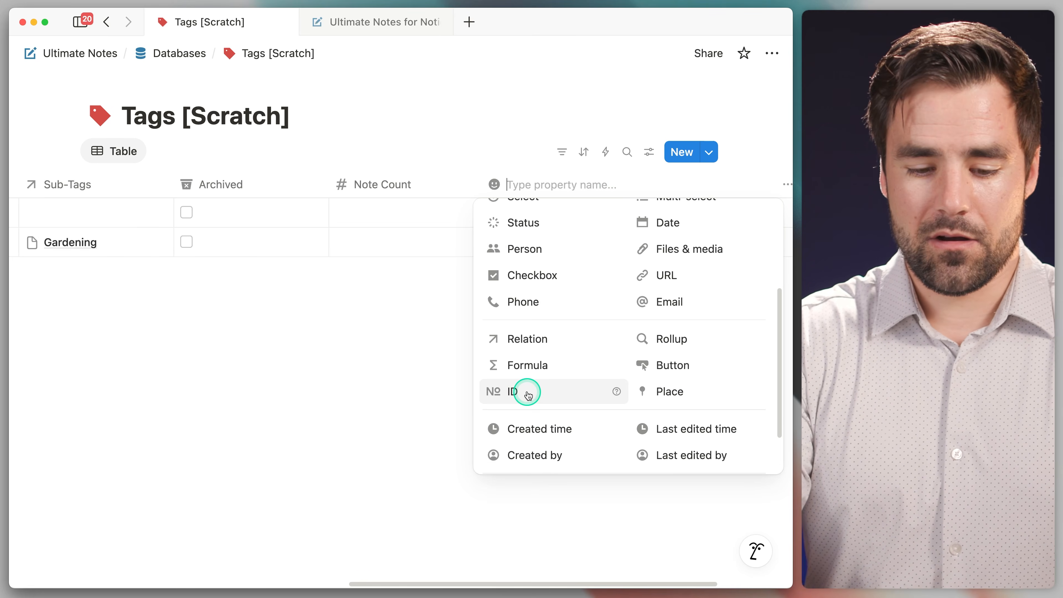
{"action": "type", "text": "Latest Activity"}
{"action": "scroll", "coordinate": [540, 360], "scroll_direction": "down", "scroll_amount": 1}
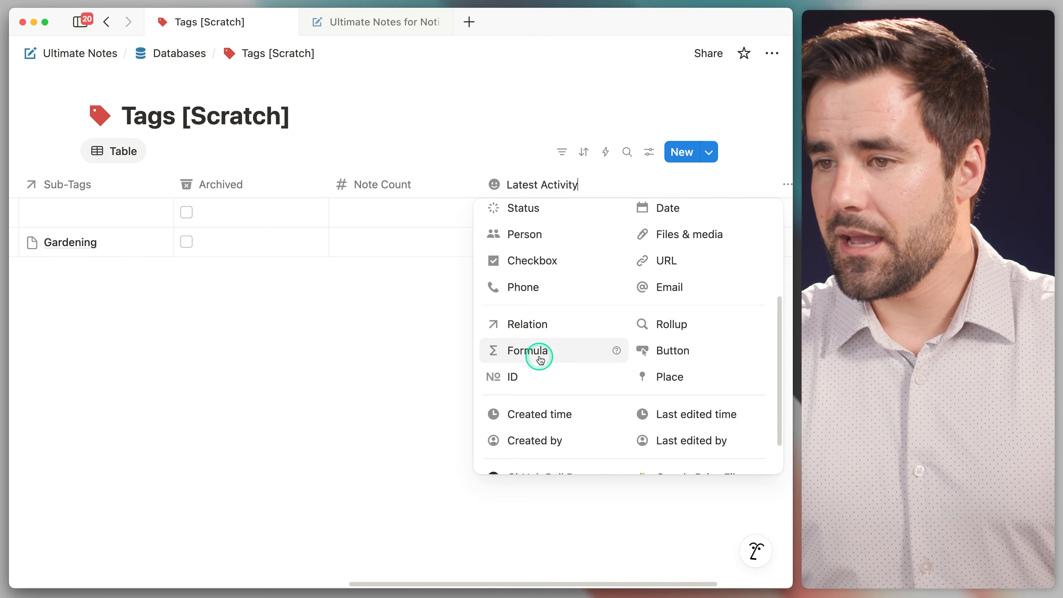
{"action": "left_click", "coordinate": [539, 352]}
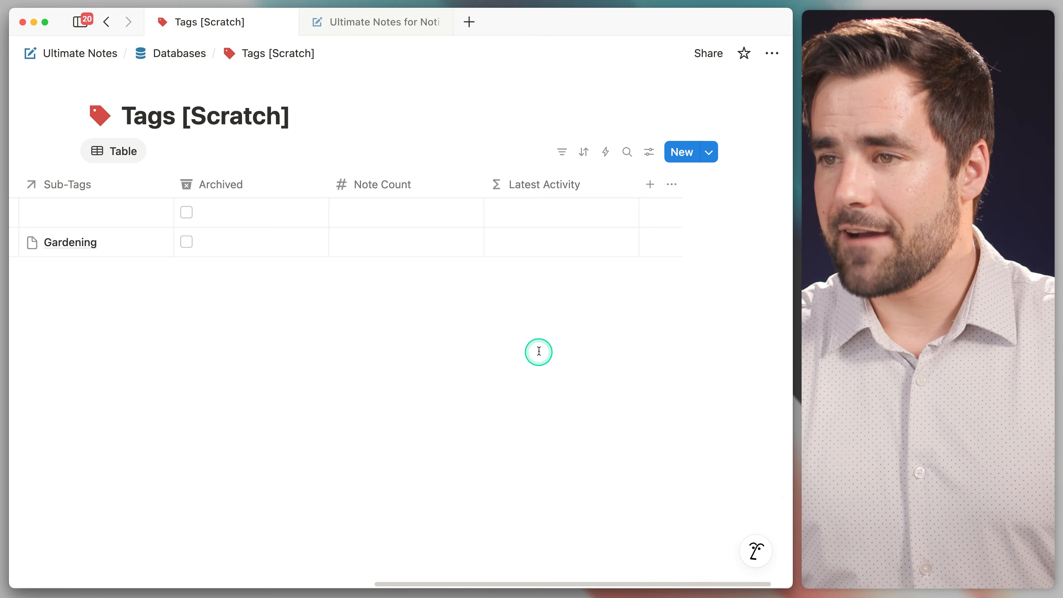
Add a Formula property named Latest Note to the Tags [Scratch] table.
{"action": "left_click", "coordinate": [646, 181]}
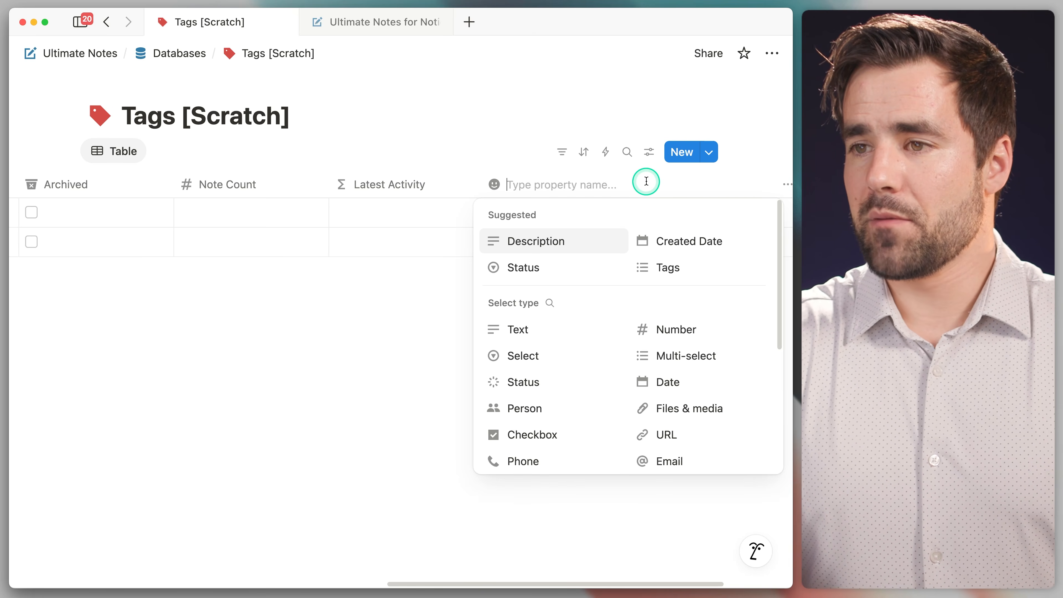
{"action": "type", "text": "Latest Note"}
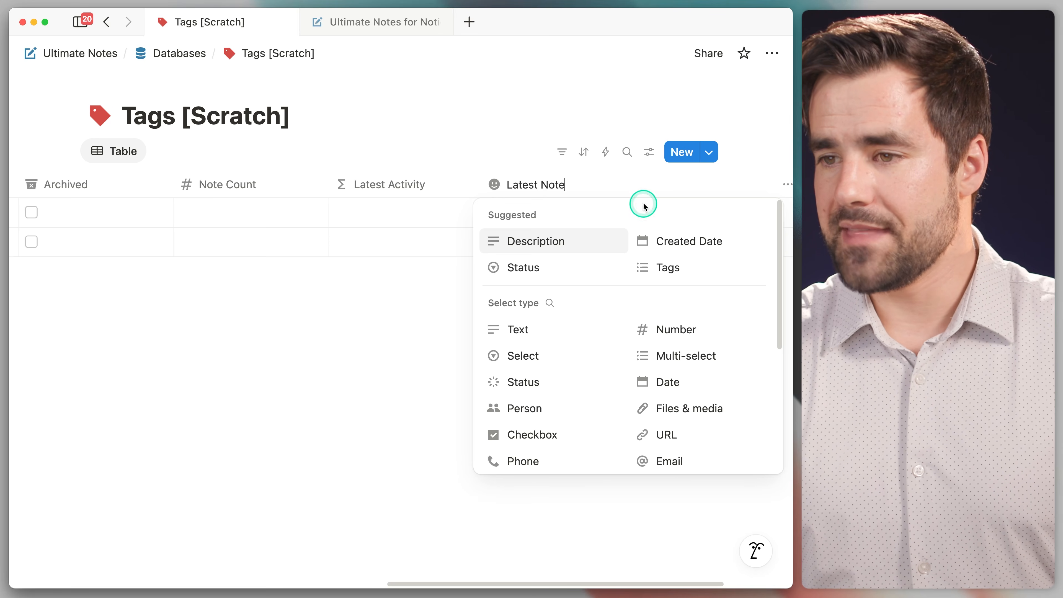
{"action": "scroll", "coordinate": [565, 374], "scroll_direction": "down", "scroll_amount": 2}
{"action": "scroll", "coordinate": [566, 374], "scroll_direction": "down", "scroll_amount": 4}
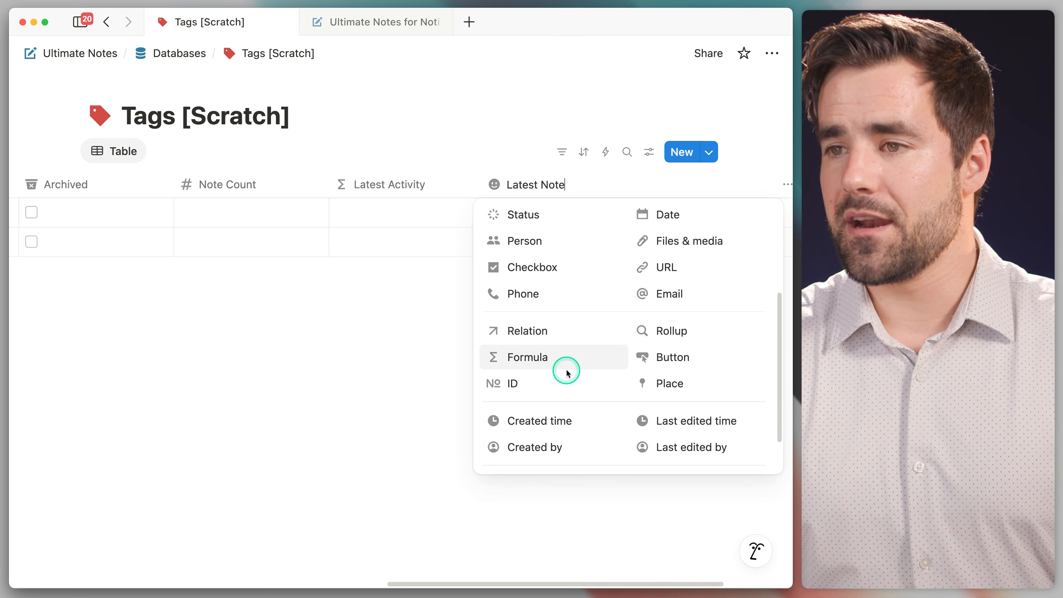
{"action": "scroll", "coordinate": [562, 285], "scroll_direction": "down", "scroll_amount": 2}
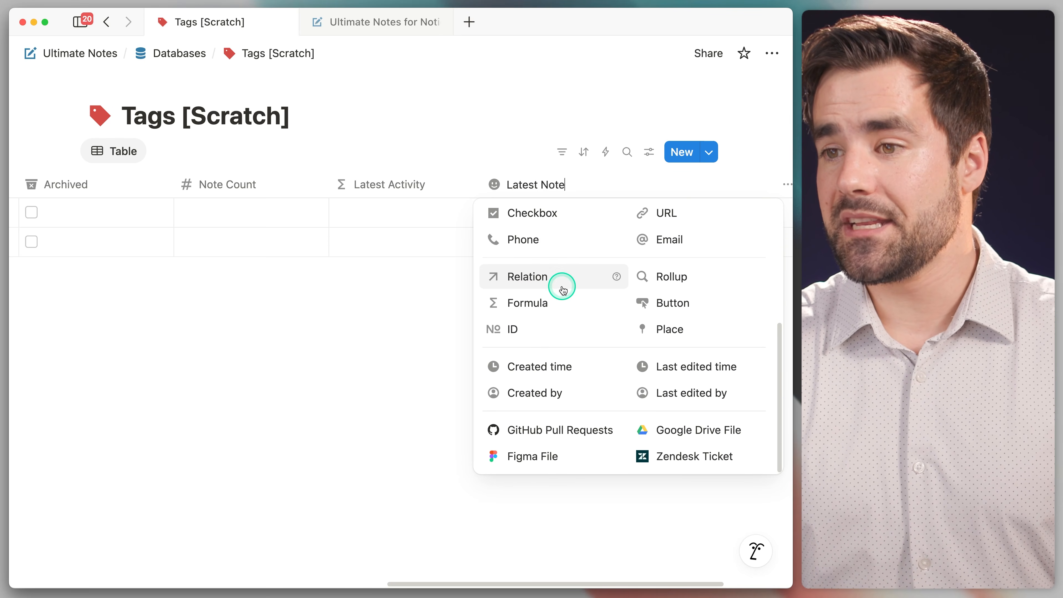
{"action": "left_click", "coordinate": [540, 302]}
{"action": "scroll", "coordinate": [611, 274], "scroll_direction": "left", "scroll_amount": 2}
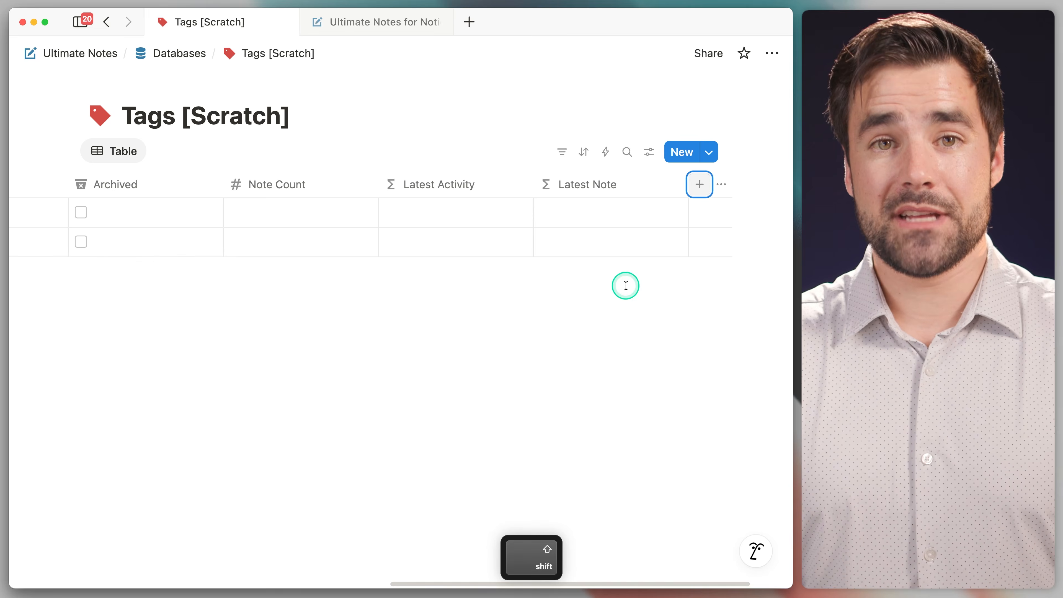
Open the Gardening tag's page layout for customization and set inline comments to Minimal and page discussions to Off.
{"action": "scroll", "coordinate": [627, 285], "scroll_direction": "left", "scroll_amount": 10}
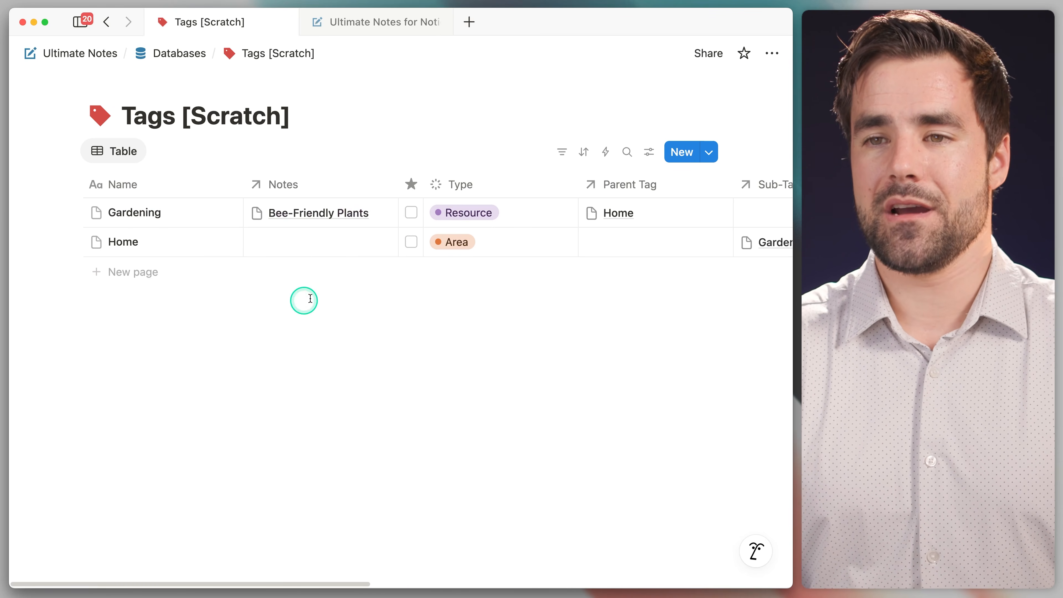
{"action": "left_click", "coordinate": [214, 212]}
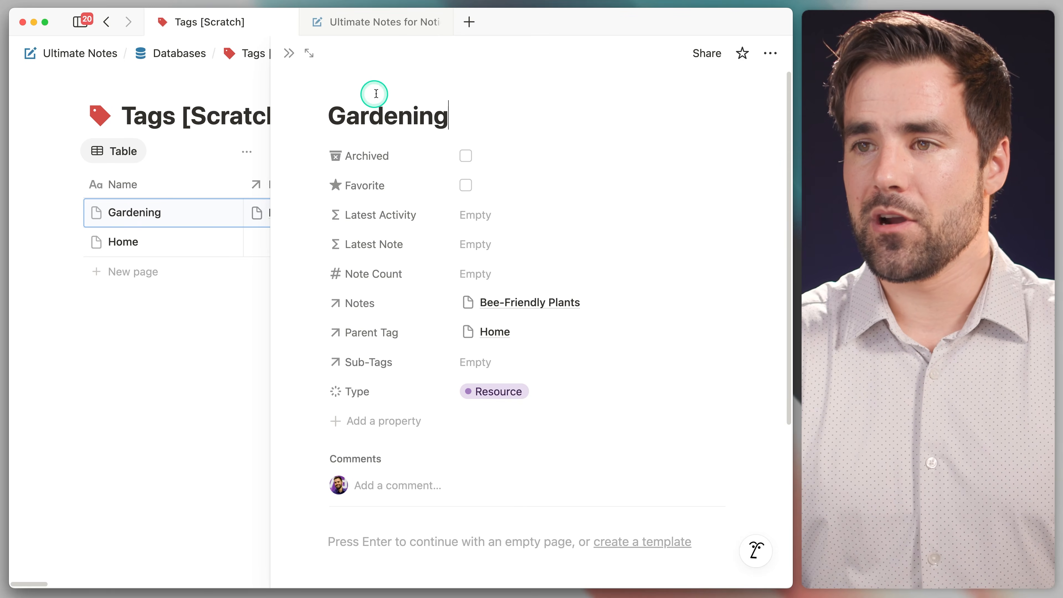
{"action": "left_click", "coordinate": [564, 83]}
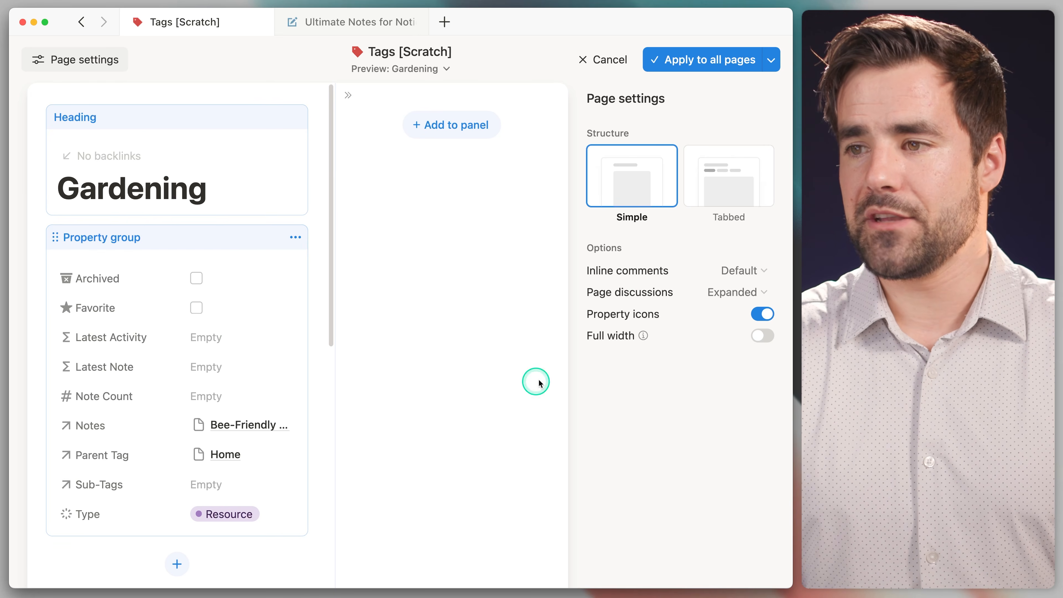
{"action": "left_click", "coordinate": [737, 270]}
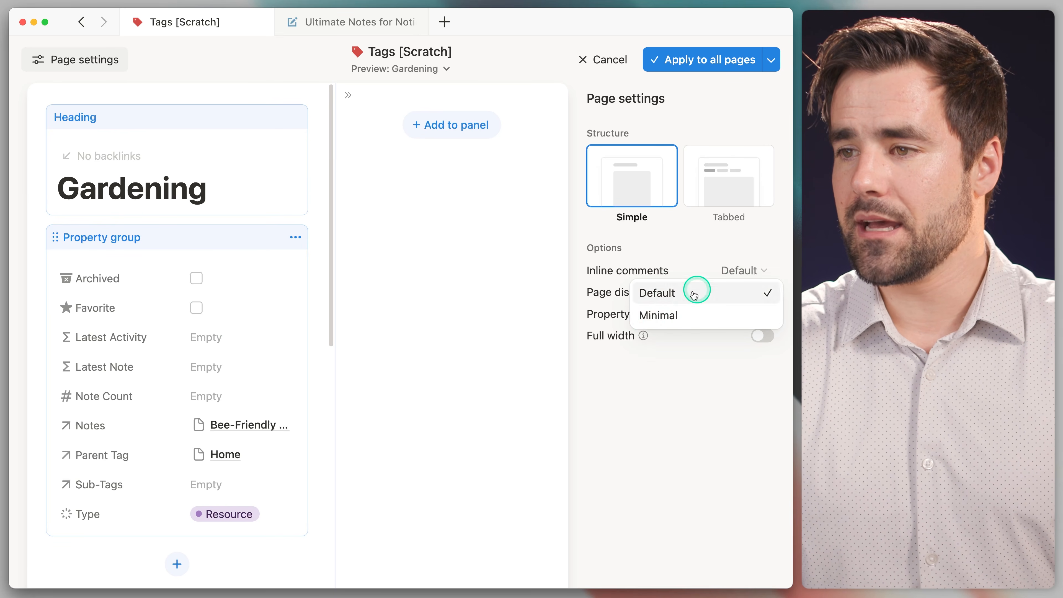
{"action": "left_click", "coordinate": [655, 313]}
{"action": "left_click", "coordinate": [665, 337]}
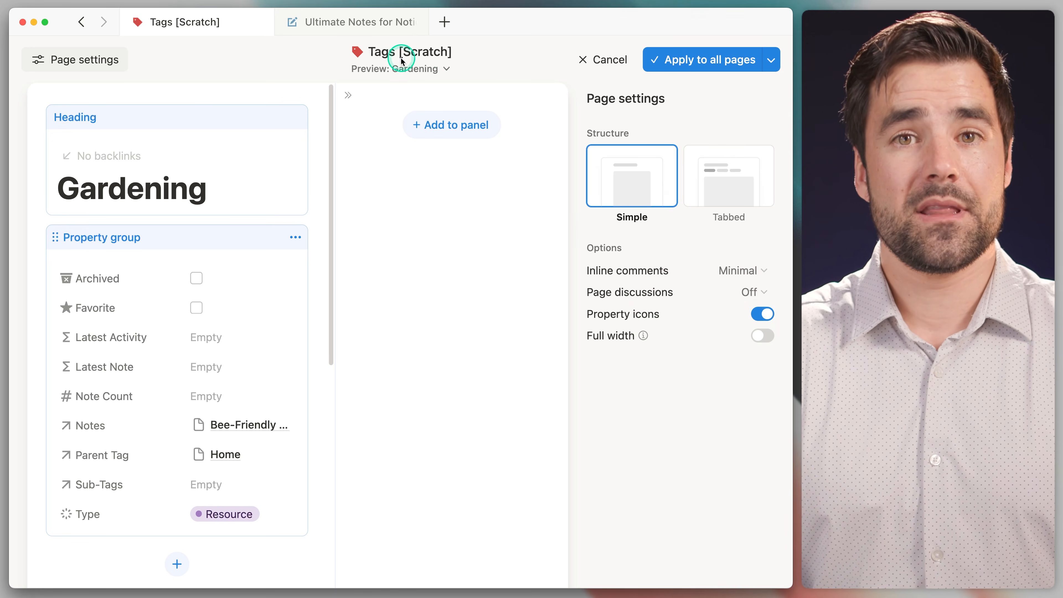
Examine the layout of the Energy tag page in the finished Ultimate Notes for Notion template.
{"action": "left_click", "coordinate": [351, 22]}
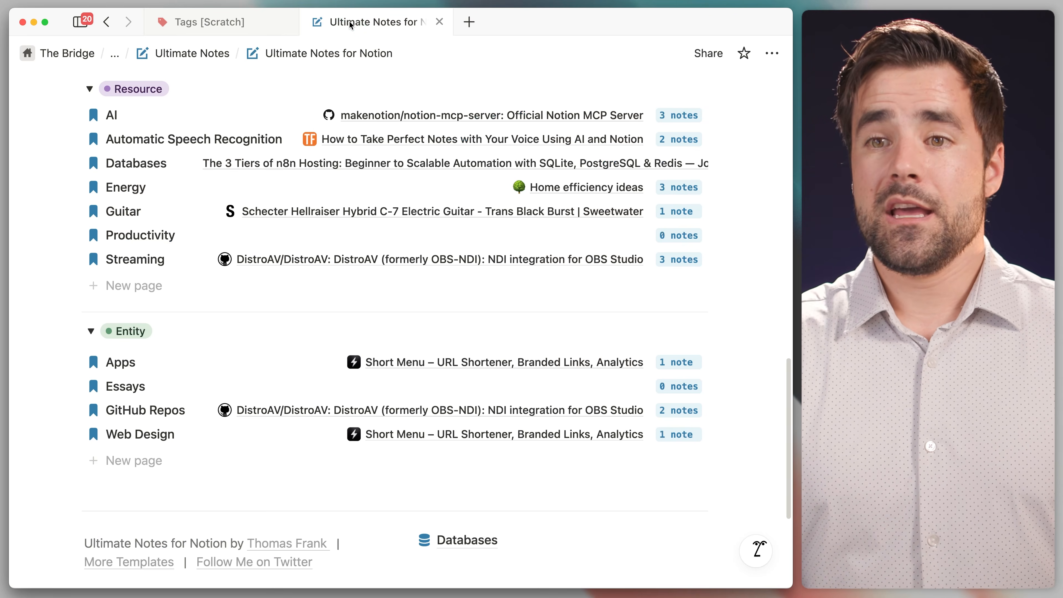
{"action": "left_click", "coordinate": [119, 183]}
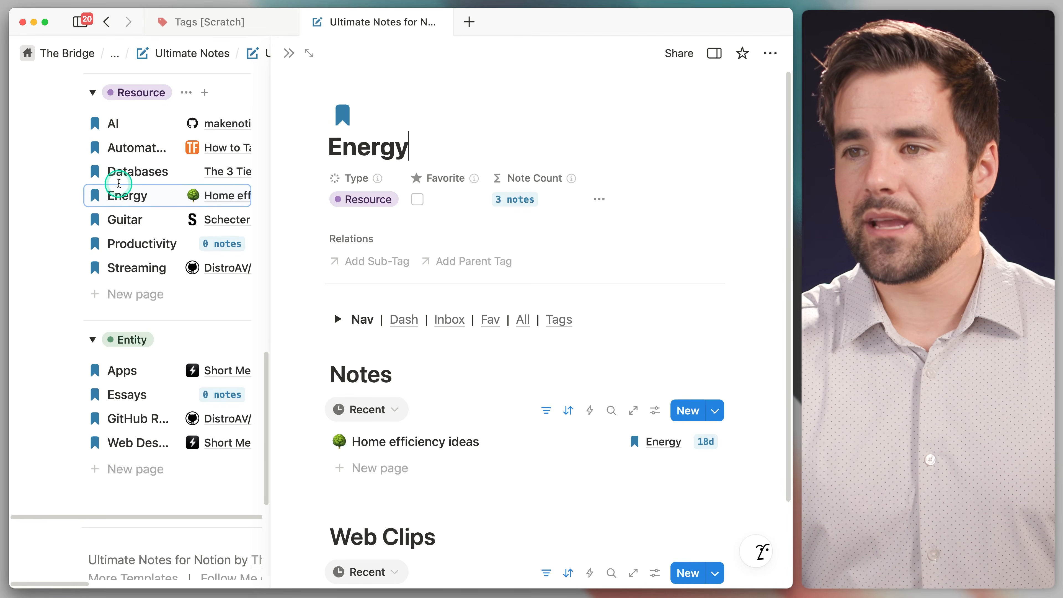
{"action": "scroll", "coordinate": [560, 251], "scroll_direction": "down", "scroll_amount": 2}
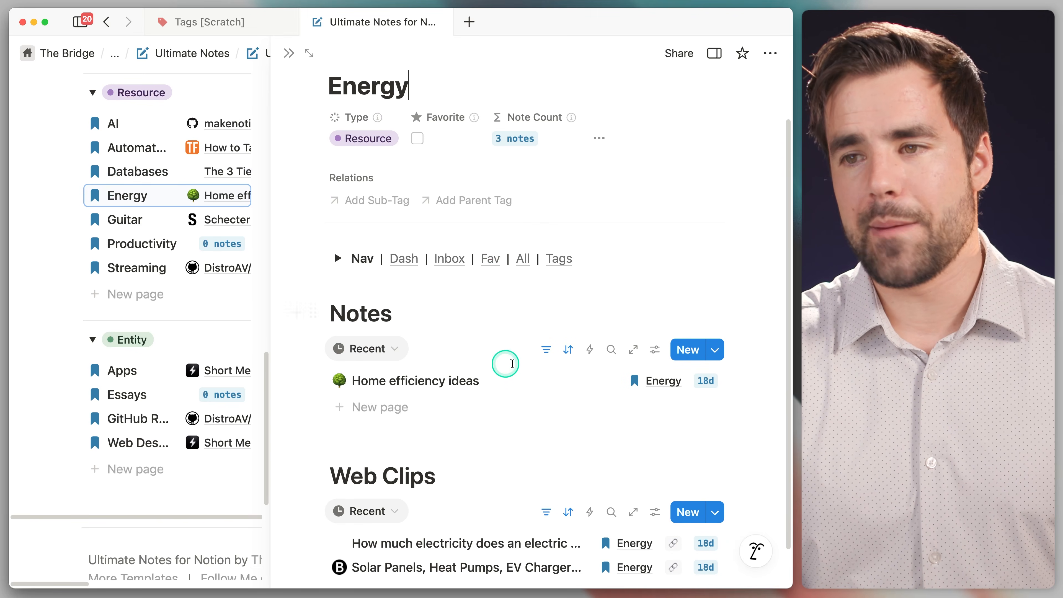
Back in the Tags [Scratch] layout, turn on Full width and pin Type, Favorite and Note Count to the heading.
{"action": "left_click", "coordinate": [203, 22]}
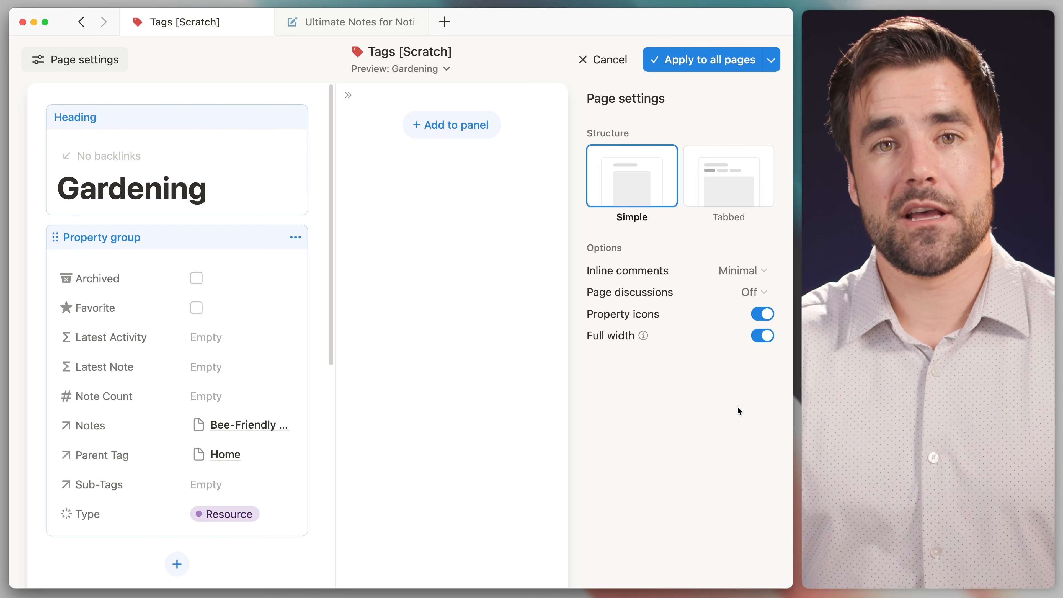
{"action": "left_click", "coordinate": [259, 136]}
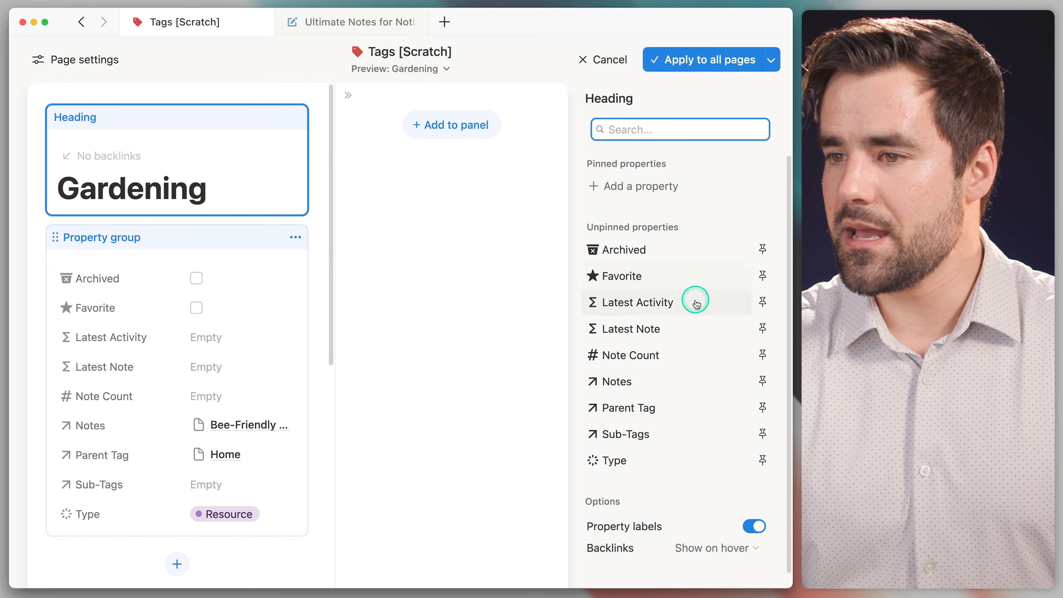
{"action": "left_click", "coordinate": [761, 459]}
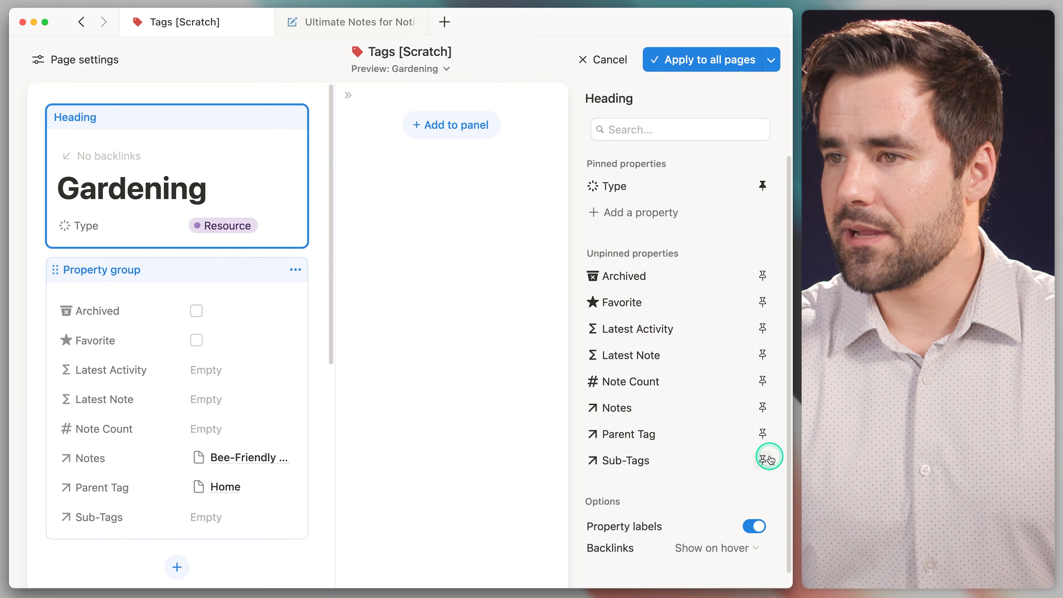
{"action": "left_click", "coordinate": [763, 302]}
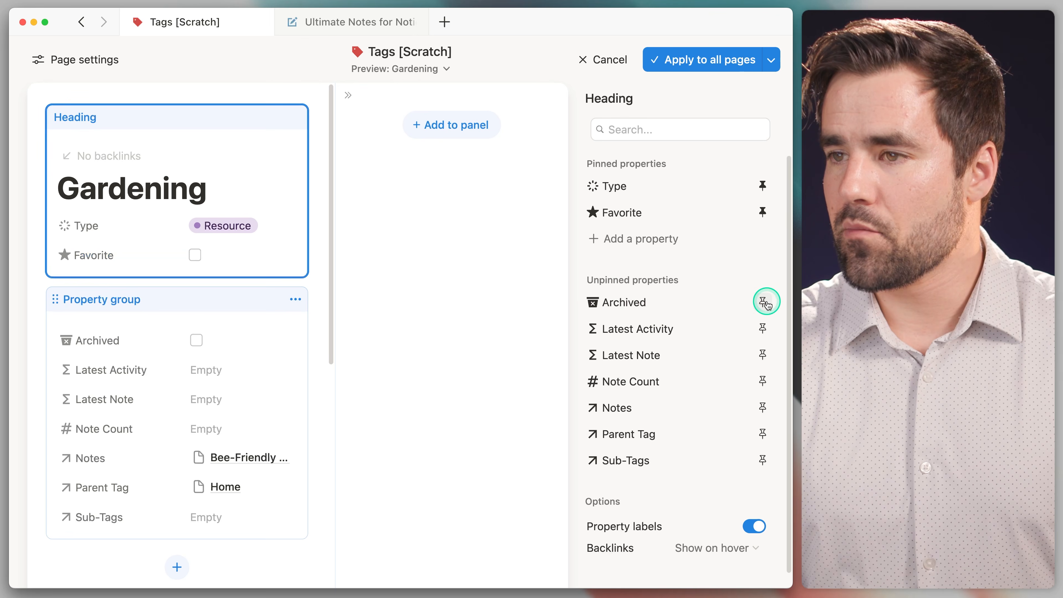
{"action": "left_click", "coordinate": [763, 382]}
Move the property group into the side panel and set Latest Activity, Latest Note and Notes to Always hide.
{"action": "left_click_drag", "start_coordinate": [202, 330], "coordinate": [491, 173]}
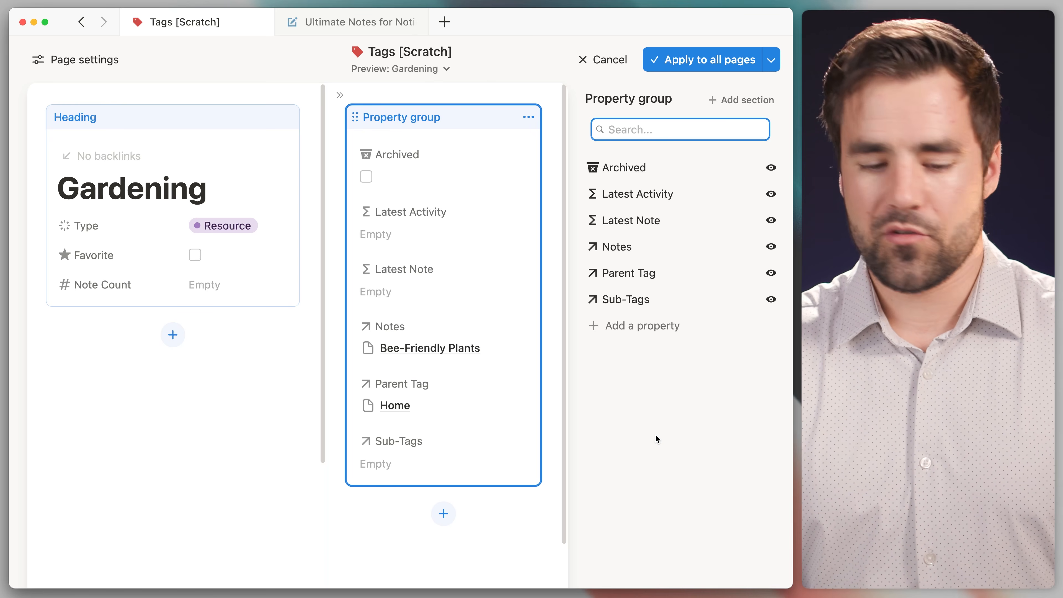
{"action": "left_click", "coordinate": [683, 436]}
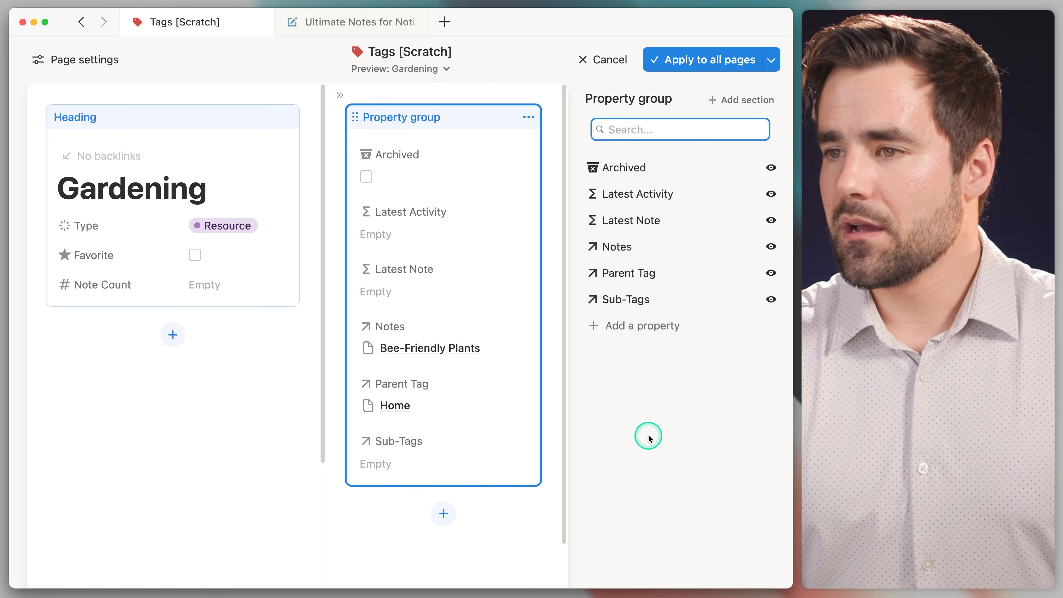
{"action": "left_click", "coordinate": [769, 193]}
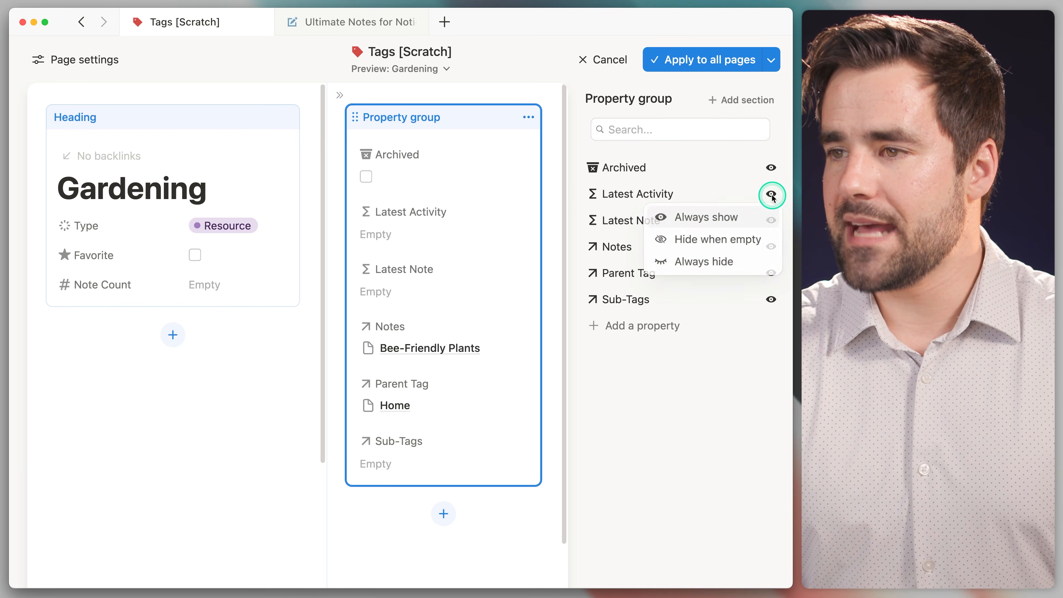
{"action": "left_click", "coordinate": [702, 262]}
{"action": "left_click", "coordinate": [770, 221]}
{"action": "left_click", "coordinate": [706, 288]}
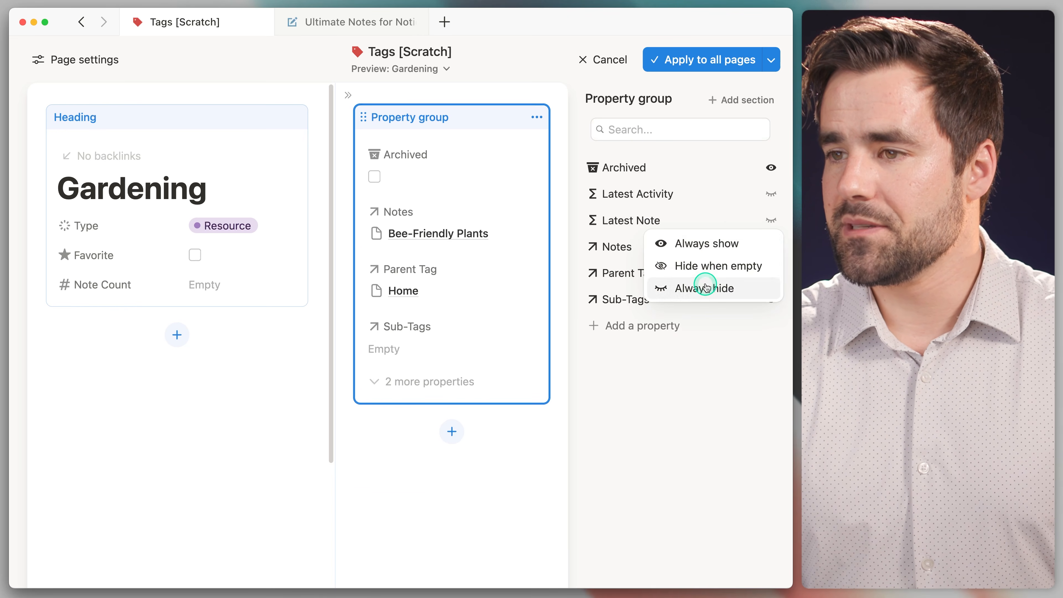
{"action": "left_click", "coordinate": [771, 246]}
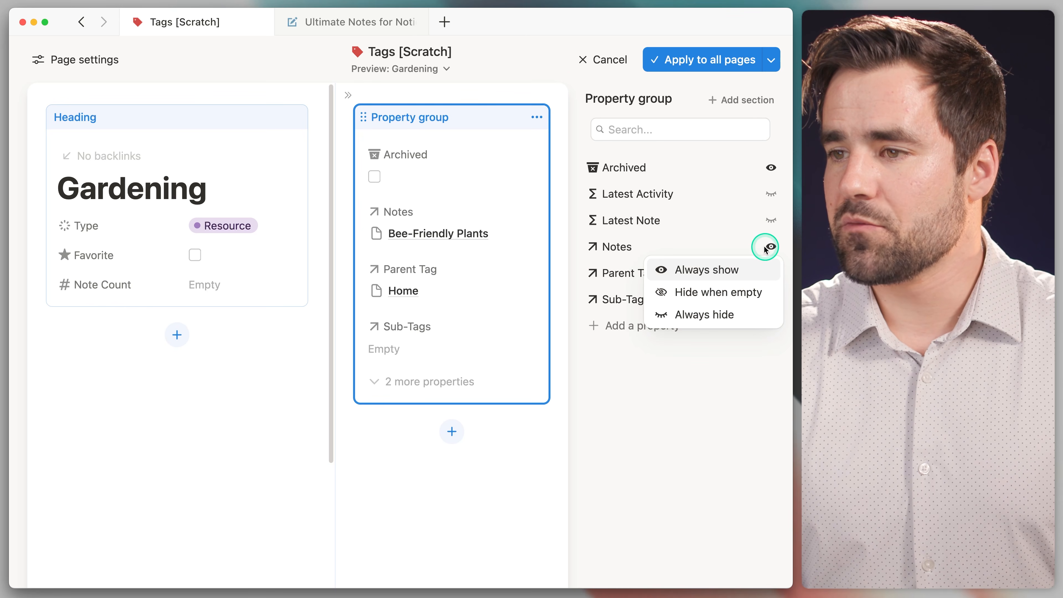
{"action": "left_click", "coordinate": [704, 314]}
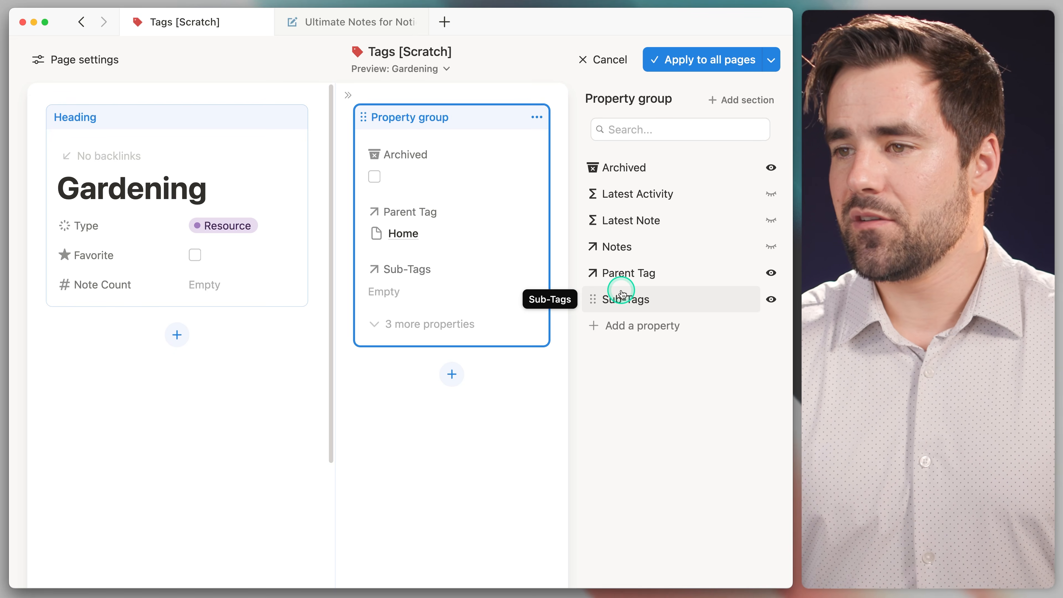
Add Parent Tag to the layout as its own section under the heading and convert that section to a relations group.
{"action": "left_click", "coordinate": [592, 274]}
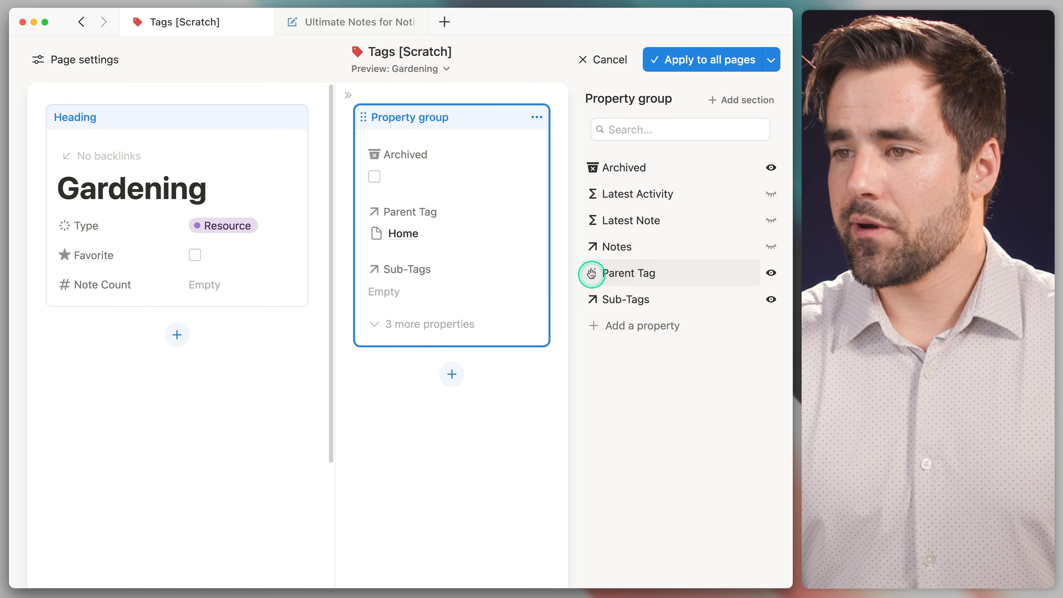
{"action": "left_click", "coordinate": [683, 350]}
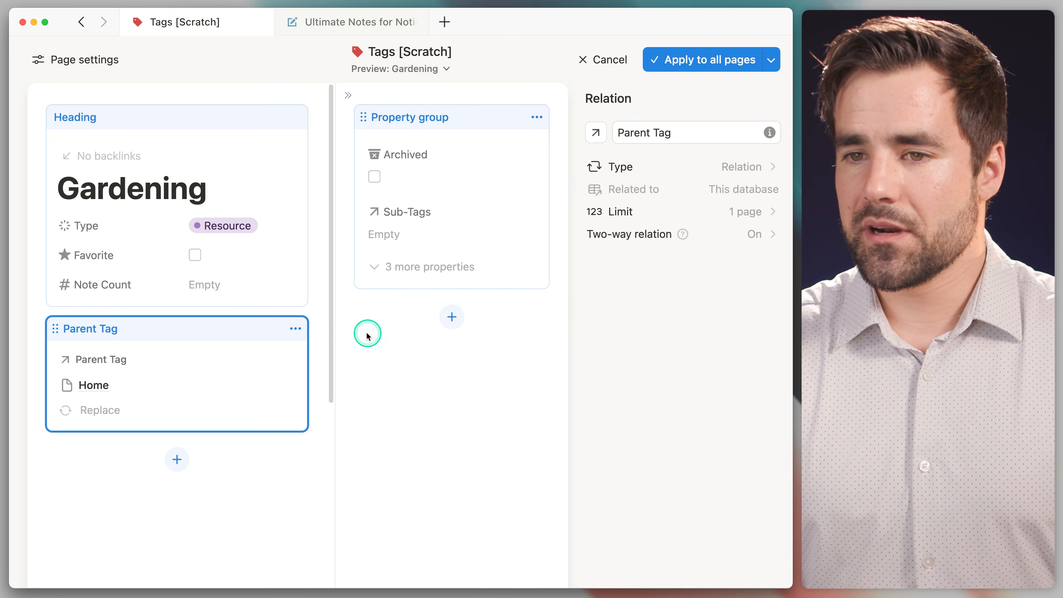
{"action": "left_click", "coordinate": [297, 330]}
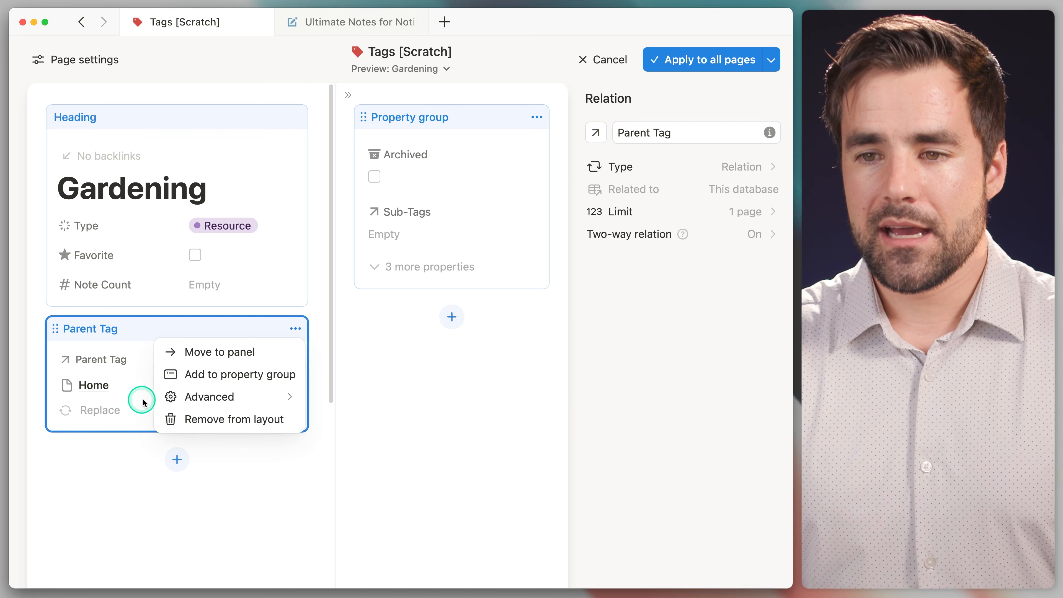
{"action": "mouse_move", "coordinate": [256, 395]}
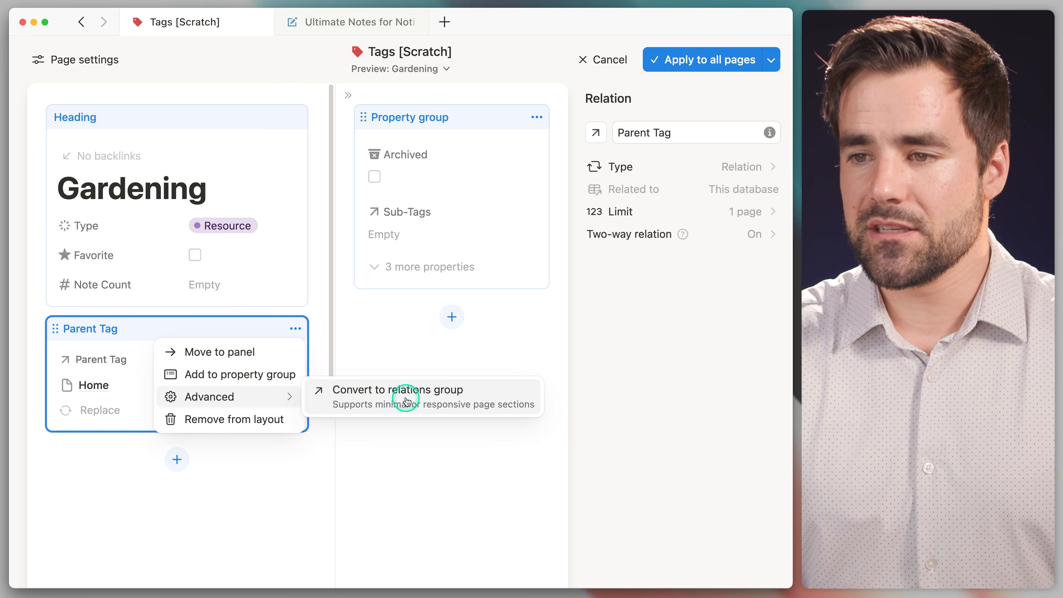
{"action": "left_click", "coordinate": [448, 400]}
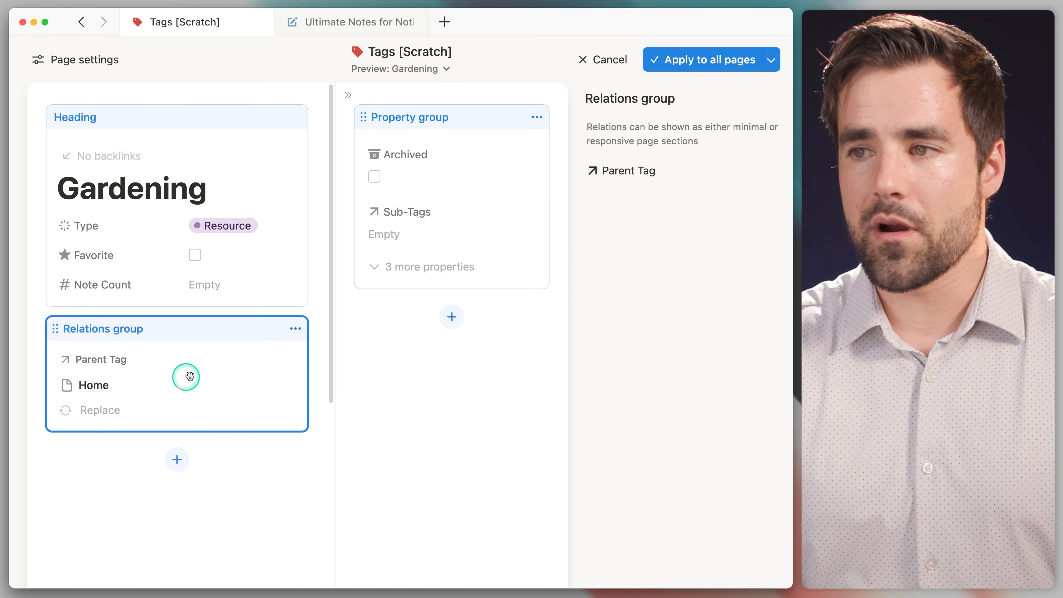
Take Sub-Tags out of the property group and add it to the relations group alongside Parent Tag.
{"action": "left_click", "coordinate": [467, 151]}
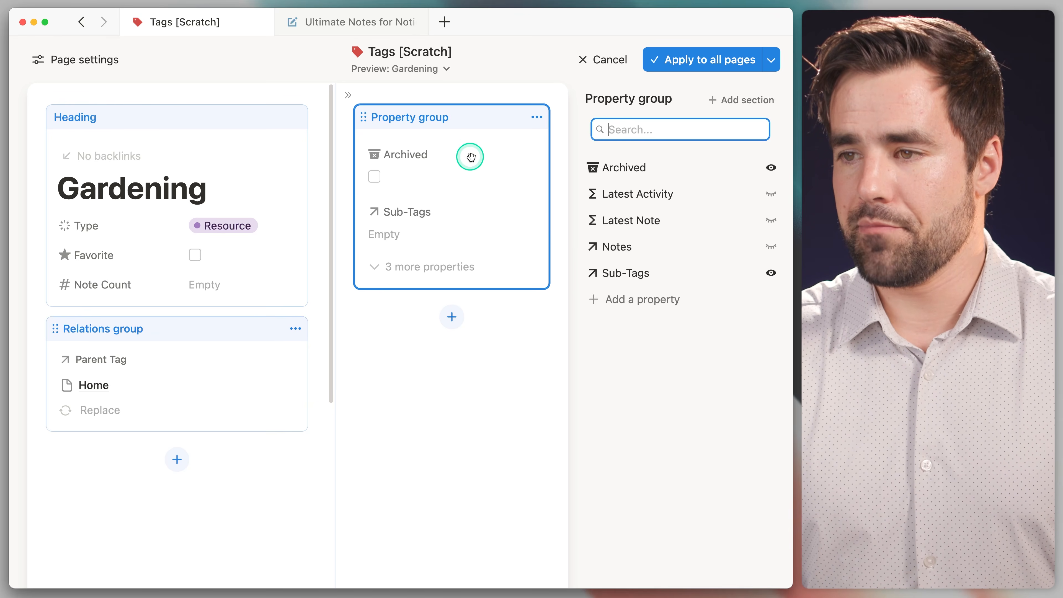
{"action": "left_click", "coordinate": [593, 275]}
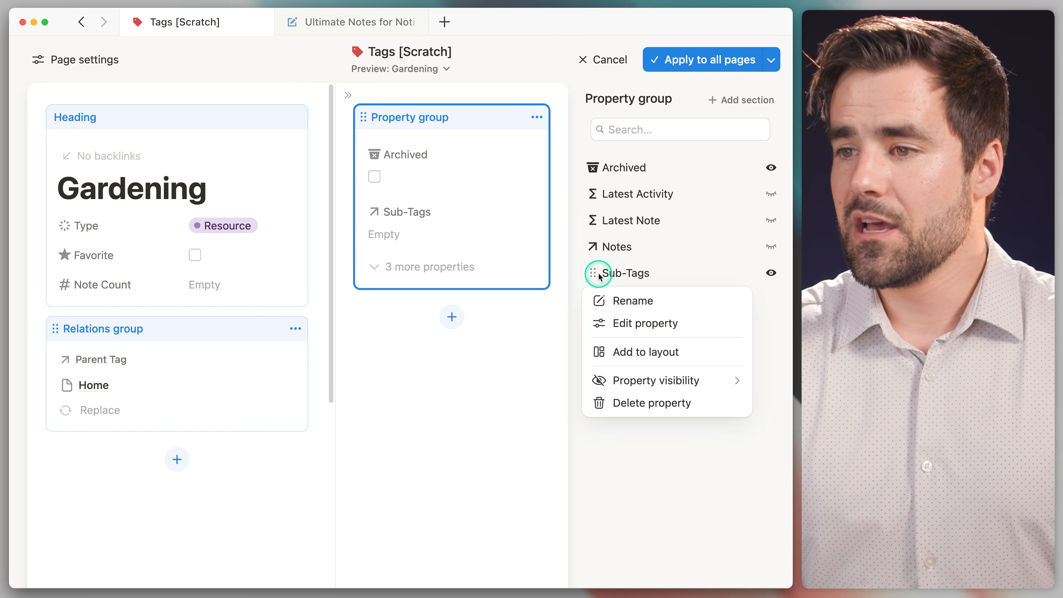
{"action": "left_click", "coordinate": [664, 353]}
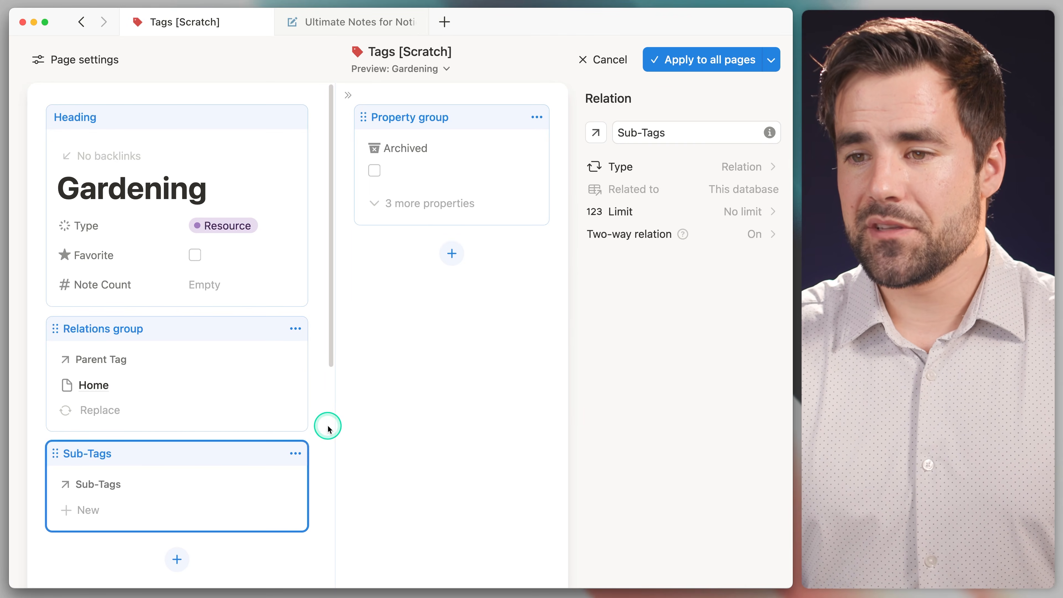
{"action": "left_click", "coordinate": [295, 453]}
{"action": "mouse_move", "coordinate": [266, 408]}
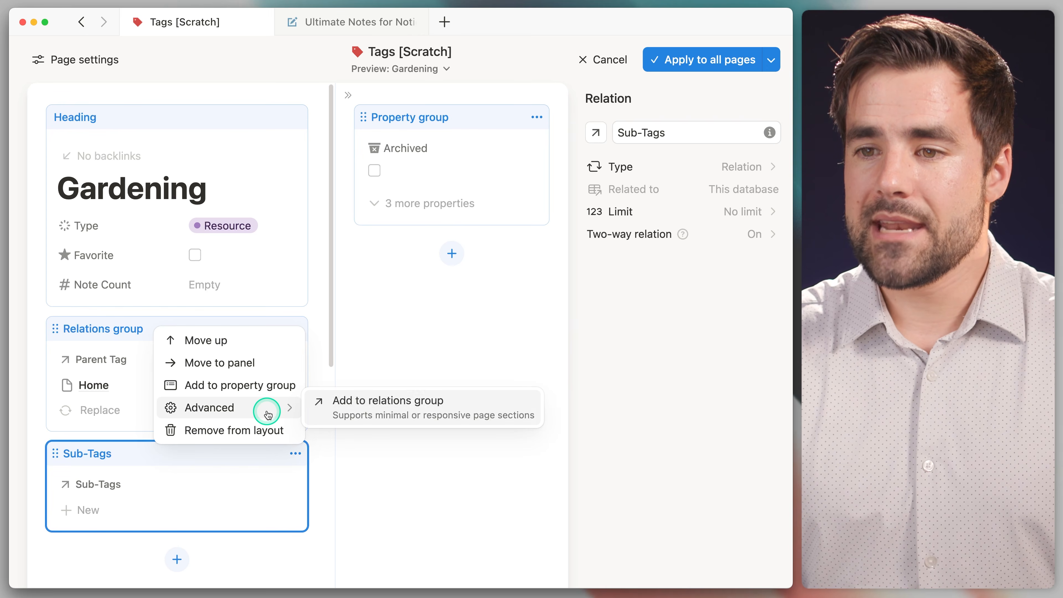
{"action": "left_click", "coordinate": [432, 412]}
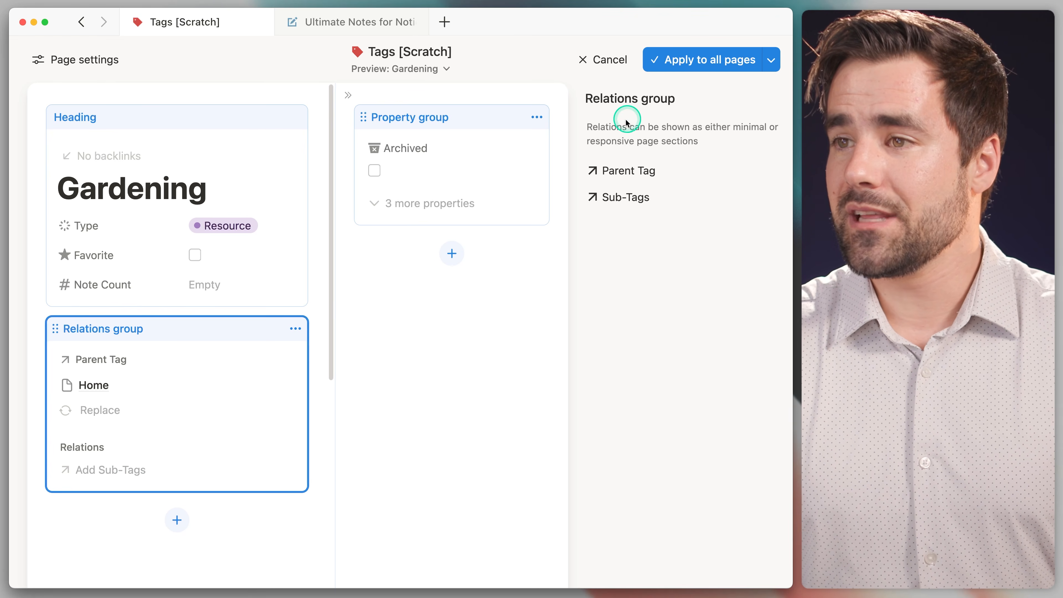
Show both Parent Tag and Sub-Tags as Minimal in the relations group.
{"action": "left_click", "coordinate": [594, 171]}
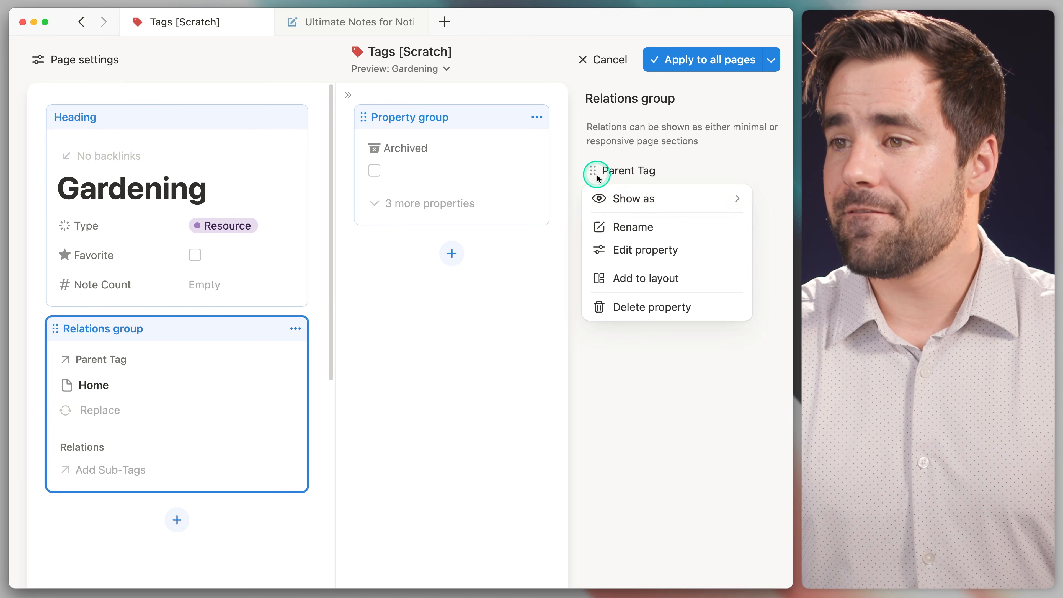
{"action": "mouse_move", "coordinate": [645, 201]}
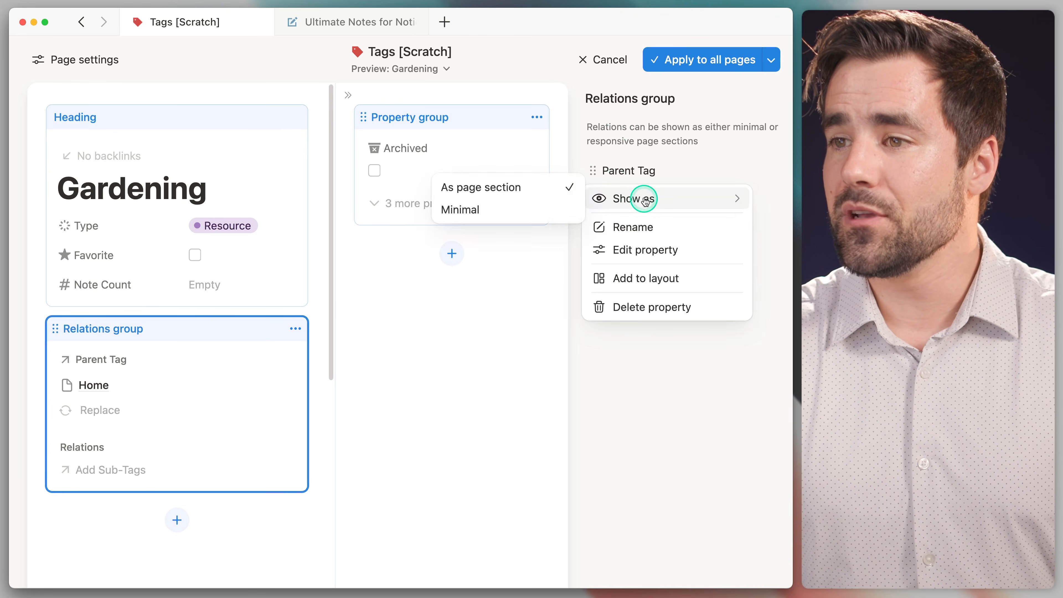
{"action": "left_click", "coordinate": [498, 209]}
{"action": "left_click", "coordinate": [592, 197]}
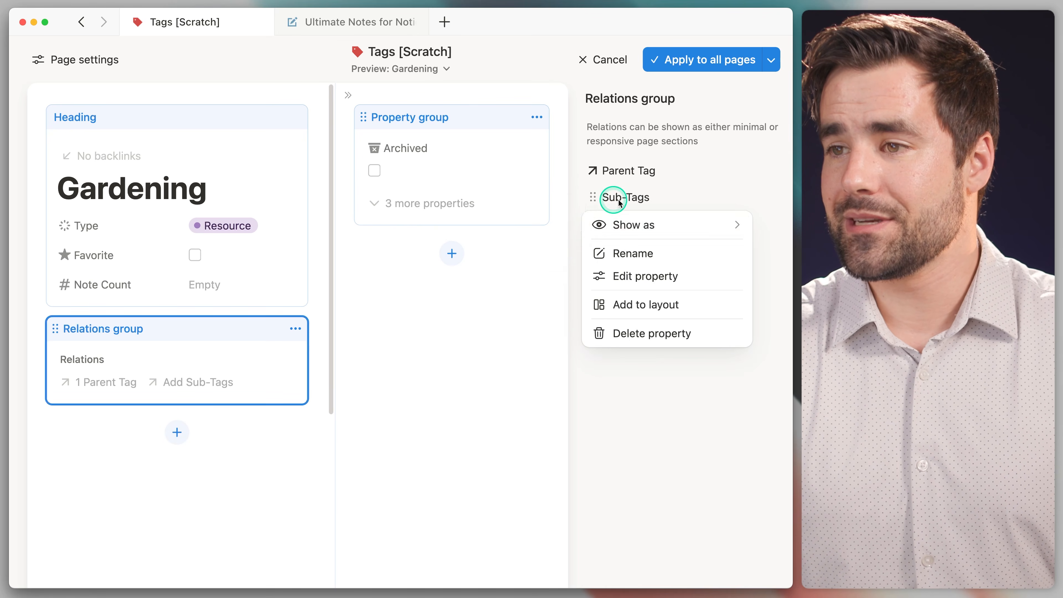
{"action": "left_click", "coordinate": [685, 228]}
{"action": "left_click", "coordinate": [477, 236]}
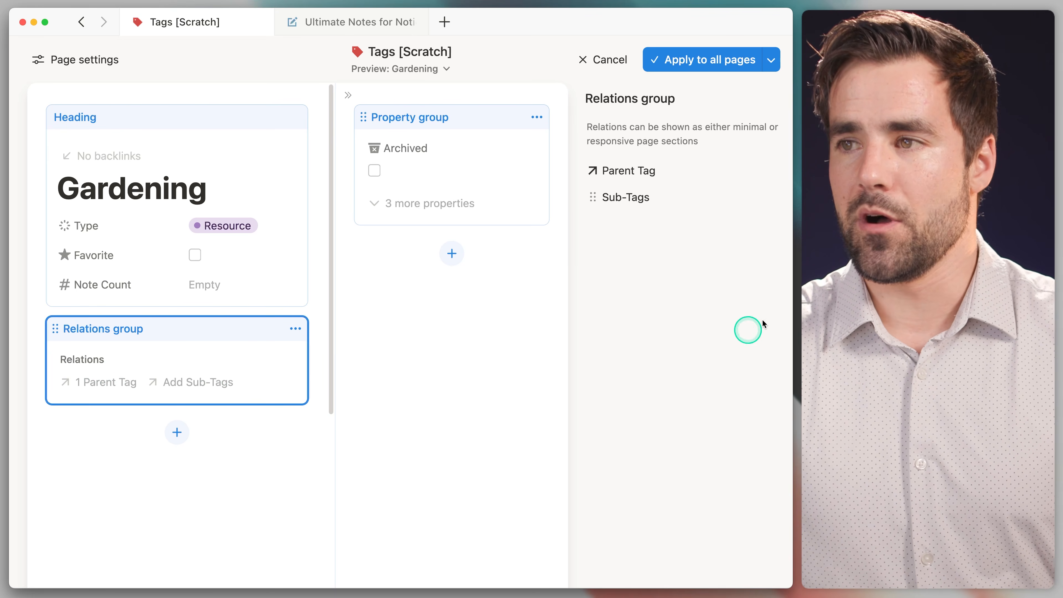
Apply the layout to all pages, and check the Gardening page in a widened side peek before closing it.
{"action": "left_click", "coordinate": [693, 61]}
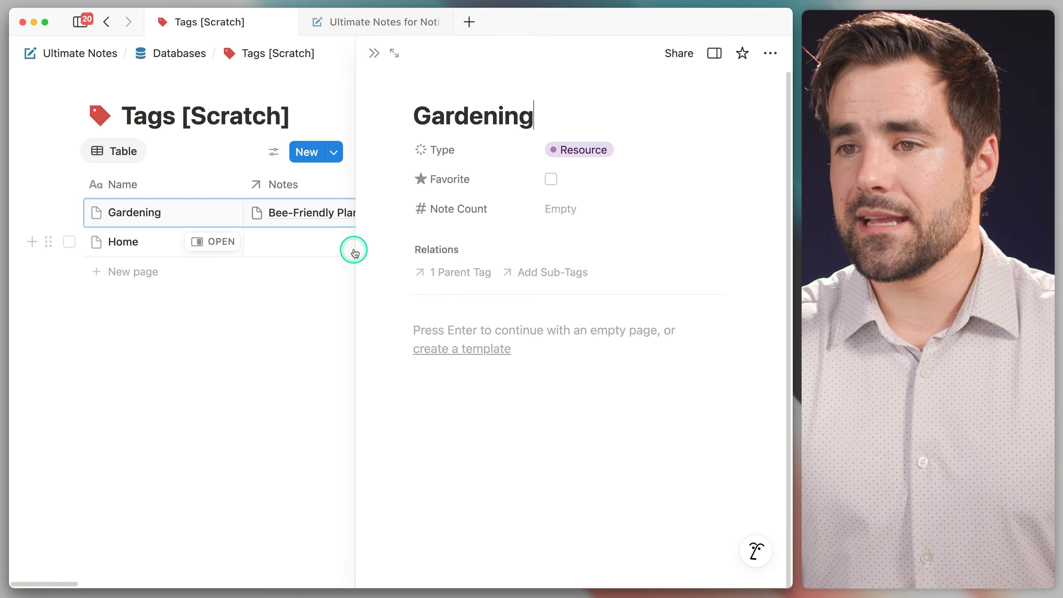
{"action": "left_click_drag", "start_coordinate": [355, 247], "coordinate": [263, 252]}
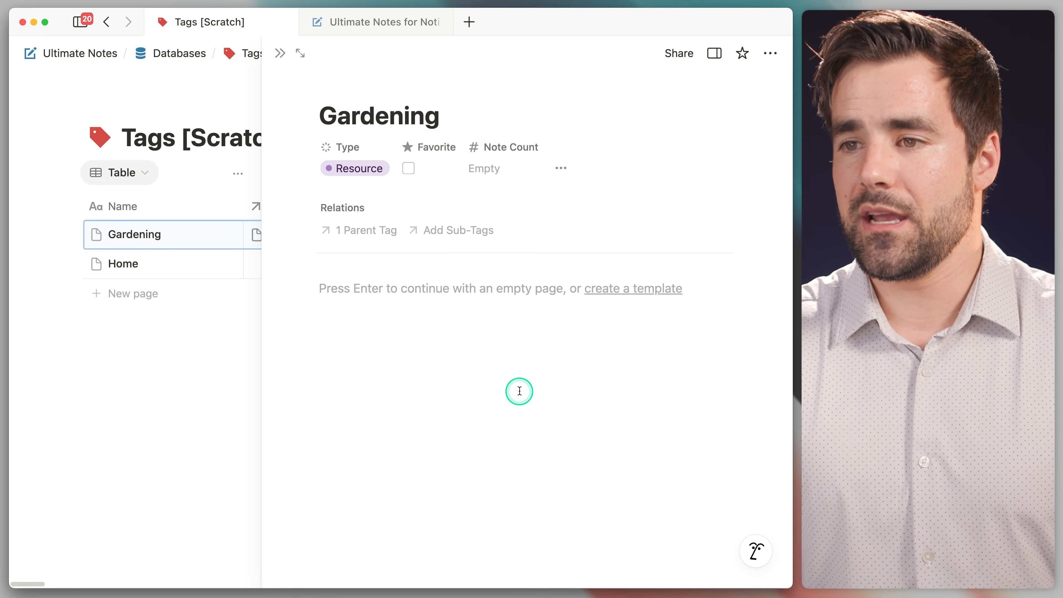
{"action": "left_click_drag", "start_coordinate": [263, 325], "coordinate": [299, 325]}
{"action": "left_click", "coordinate": [318, 53]}
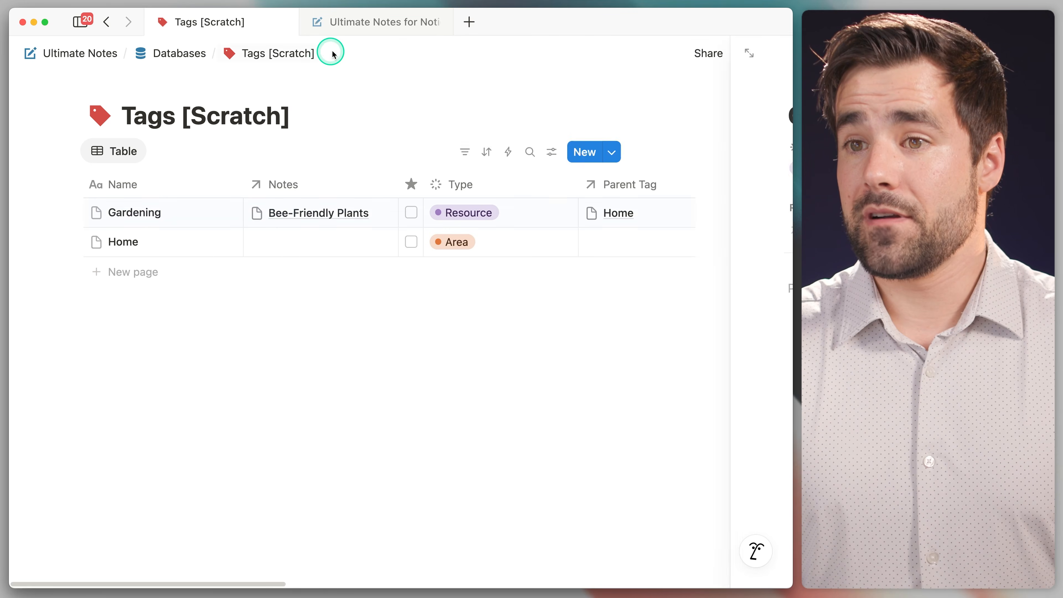
Freeze the Name column, and rename the table view to Active with the tag icon.
{"action": "left_click", "coordinate": [162, 186]}
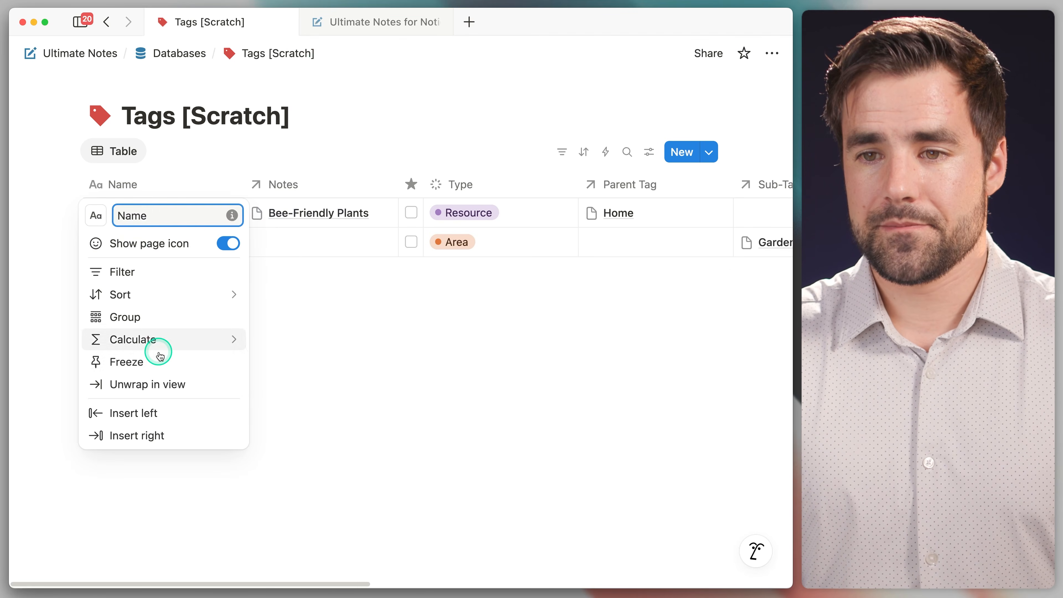
{"action": "left_click", "coordinate": [178, 361]}
{"action": "left_click", "coordinate": [124, 148]}
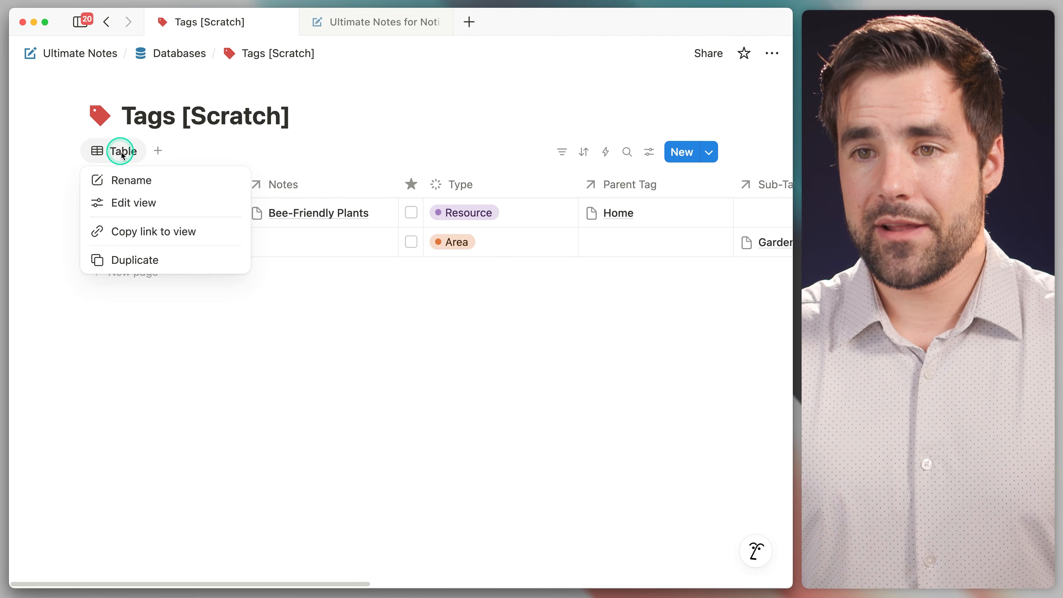
{"action": "left_click", "coordinate": [130, 179]}
{"action": "type", "text": "Ac"}
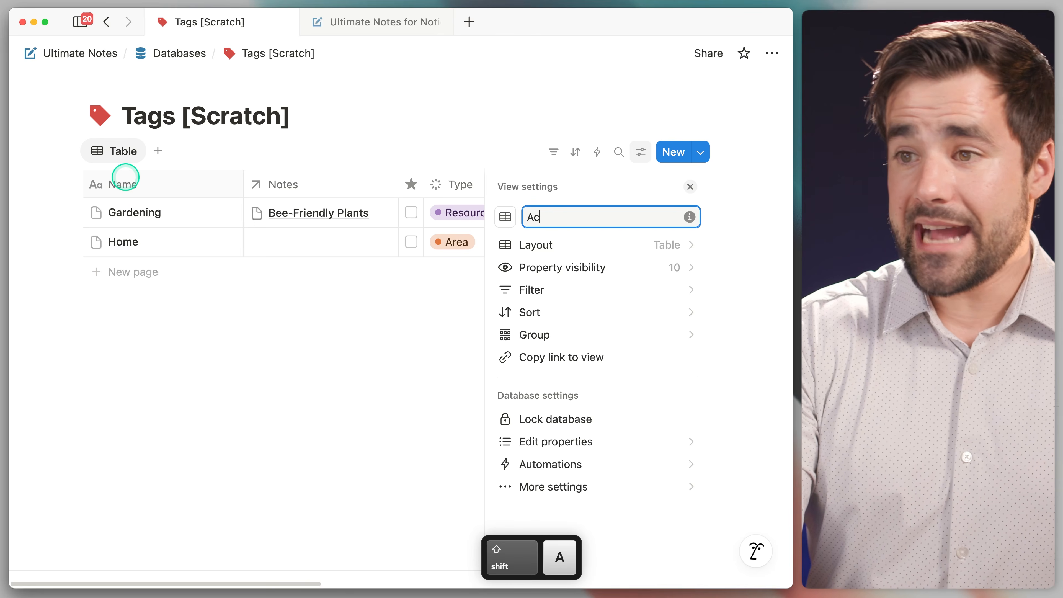
{"action": "type", "text": "tive"}
{"action": "left_click", "coordinate": [504, 216]}
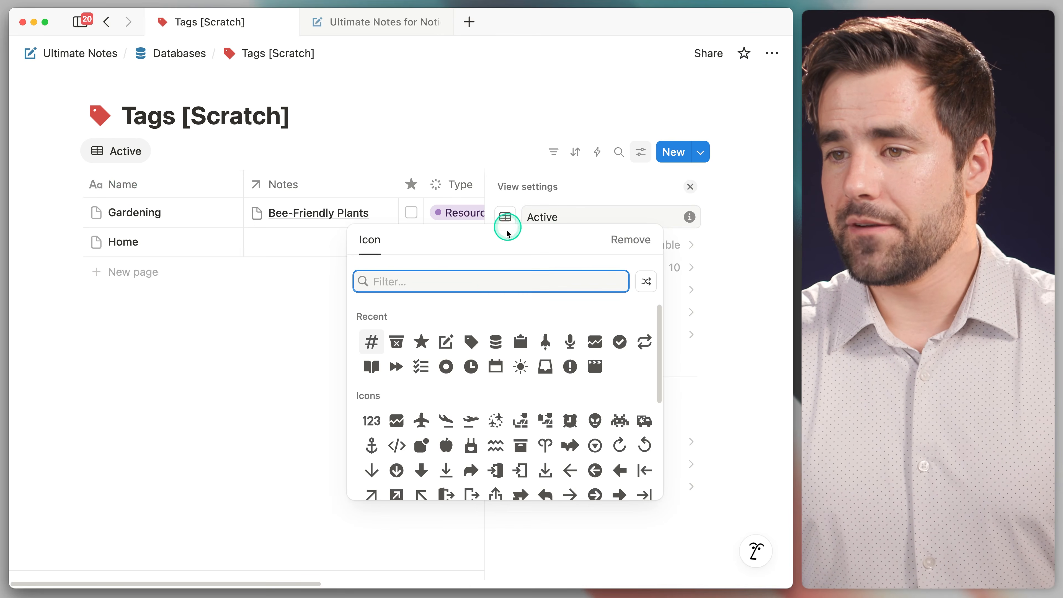
{"action": "left_click", "coordinate": [472, 342]}
{"action": "left_click", "coordinate": [689, 186]}
Add an advanced filter on the Archived property to the Active view that keeps only unarchived tags.
{"action": "left_click", "coordinate": [561, 151]}
{"action": "left_click", "coordinate": [628, 446]}
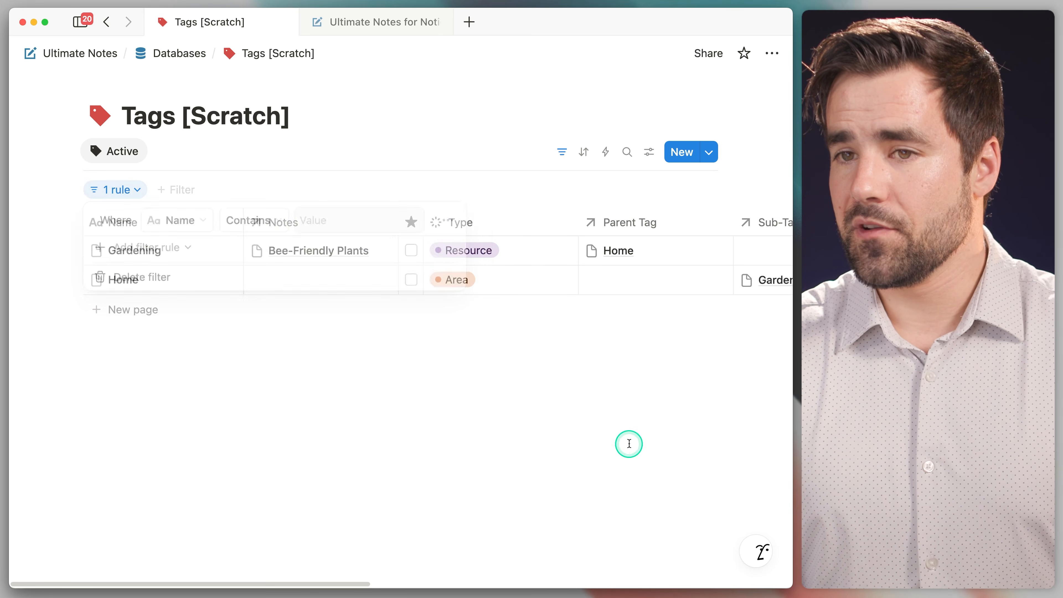
{"action": "left_click", "coordinate": [172, 220]}
{"action": "left_click", "coordinate": [199, 308]}
{"action": "left_click", "coordinate": [327, 220]}
{"action": "left_click", "coordinate": [319, 244]}
{"action": "left_click", "coordinate": [332, 193]}
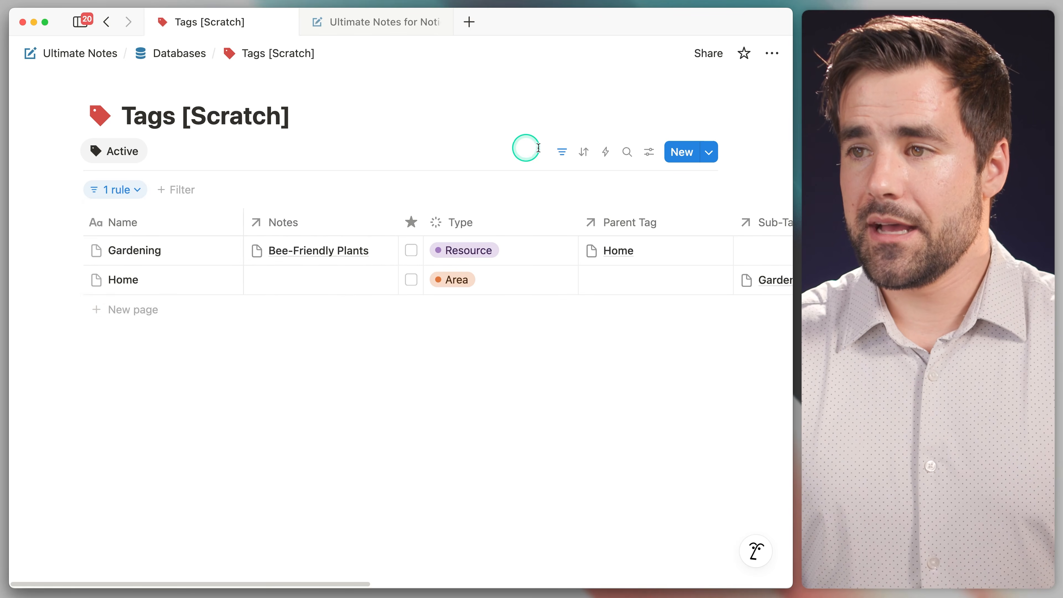
Sort the Active view by Name in ascending order.
{"action": "left_click", "coordinate": [581, 151]}
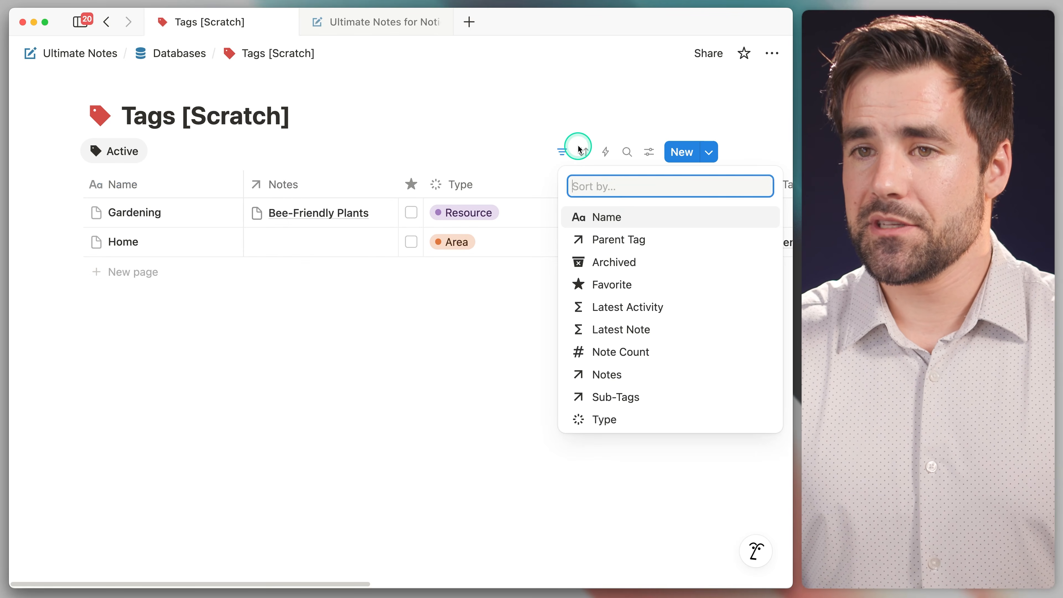
{"action": "left_click", "coordinate": [636, 218]}
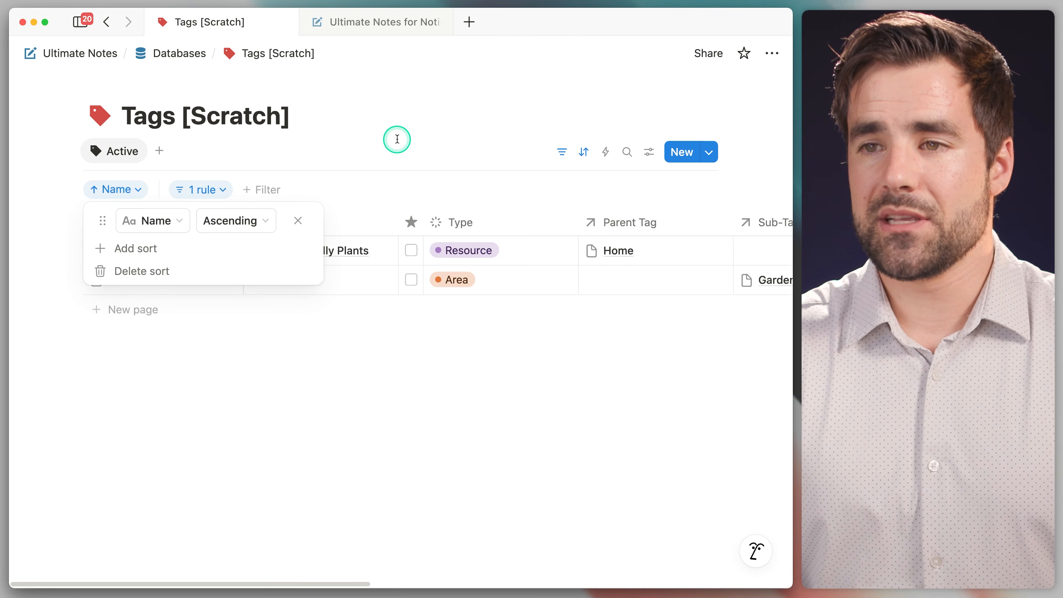
{"action": "left_click", "coordinate": [428, 137]}
Duplicate the Active view, name the copy Archived, and give it the archive box icon.
{"action": "left_click", "coordinate": [114, 151]}
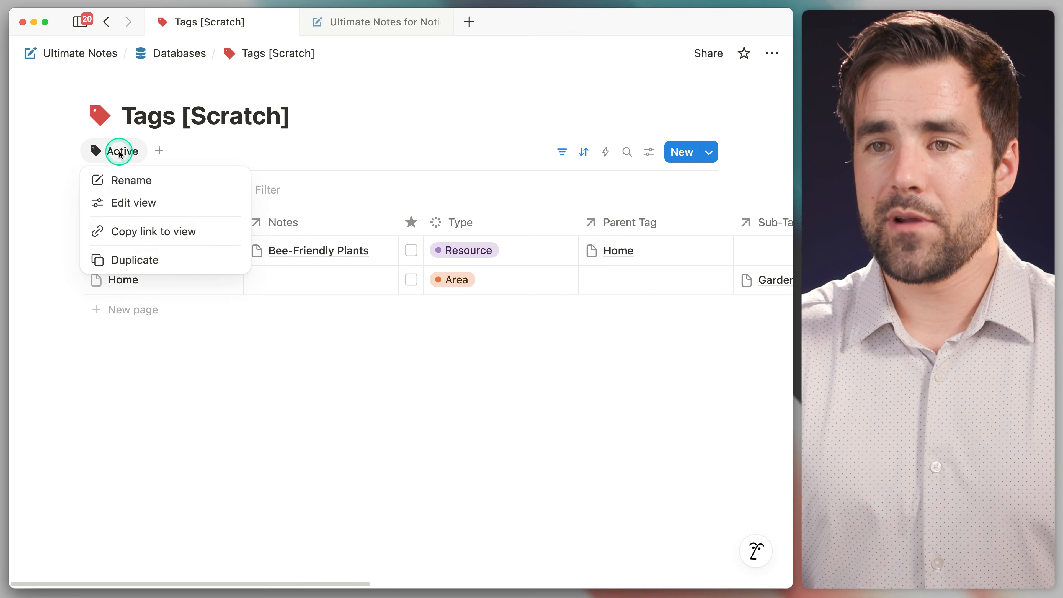
{"action": "left_click", "coordinate": [147, 261]}
{"action": "key", "text": "super+a"}
{"action": "type", "text": "Ar"}
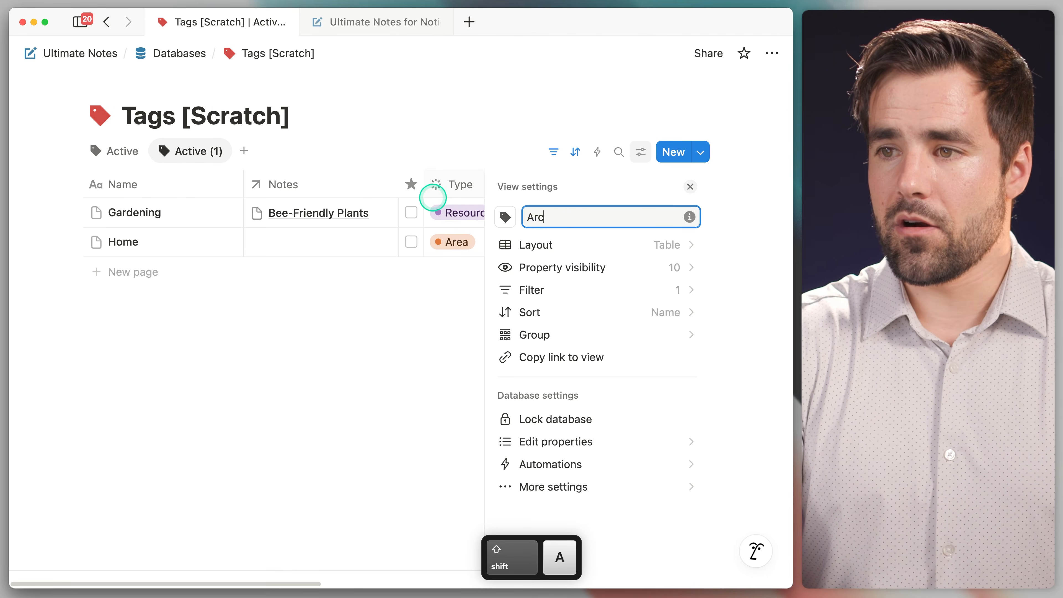
{"action": "left_click", "coordinate": [505, 216]}
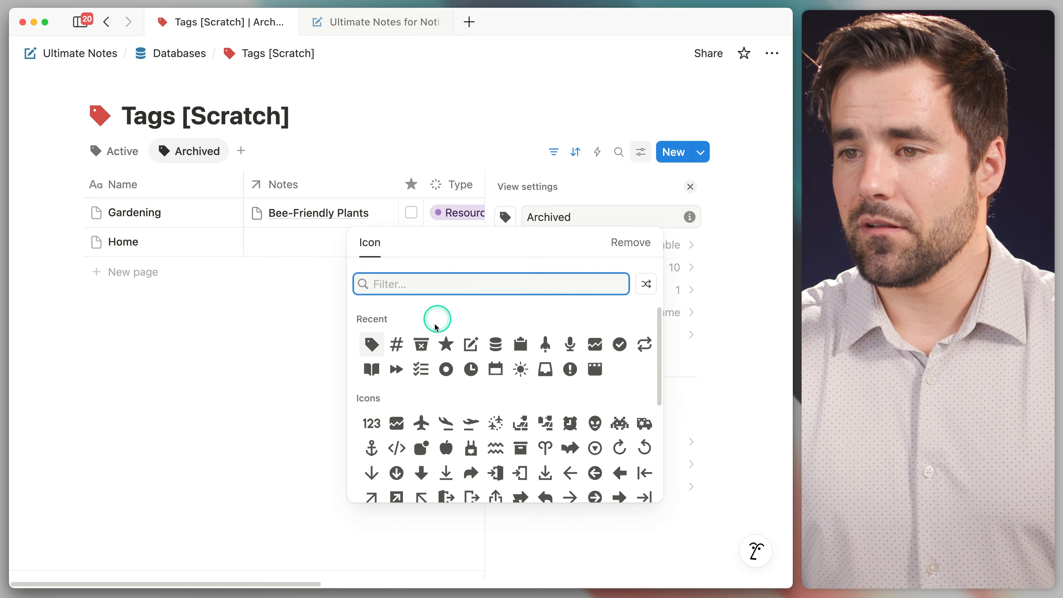
{"action": "left_click", "coordinate": [422, 344]}
{"action": "left_click", "coordinate": [690, 186]}
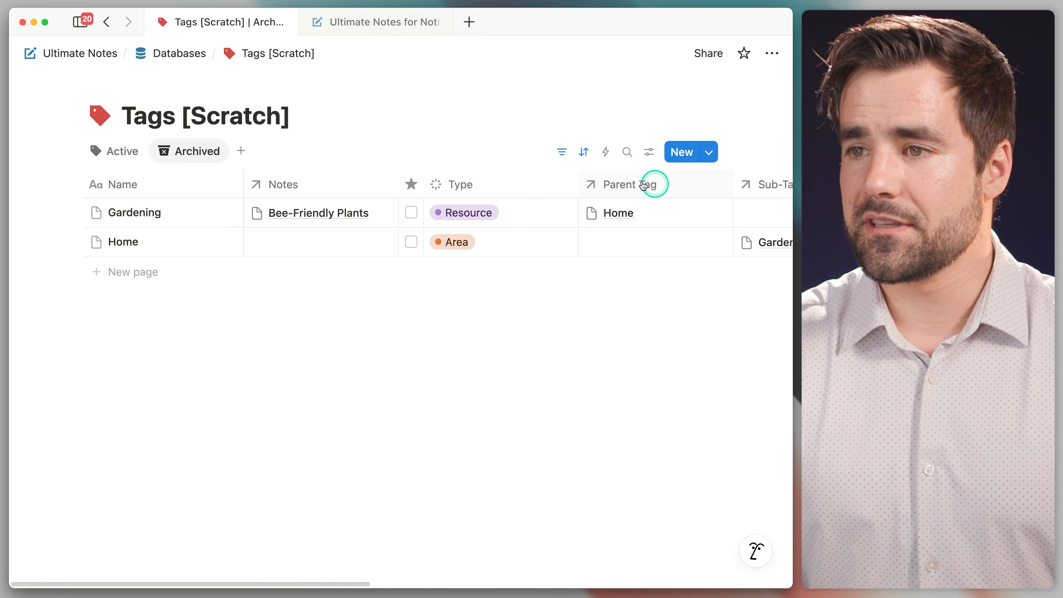
Change the Archived view's filter so that it keeps only tags whose Archived property is checked.
{"action": "left_click", "coordinate": [561, 155]}
{"action": "left_click", "coordinate": [200, 190]}
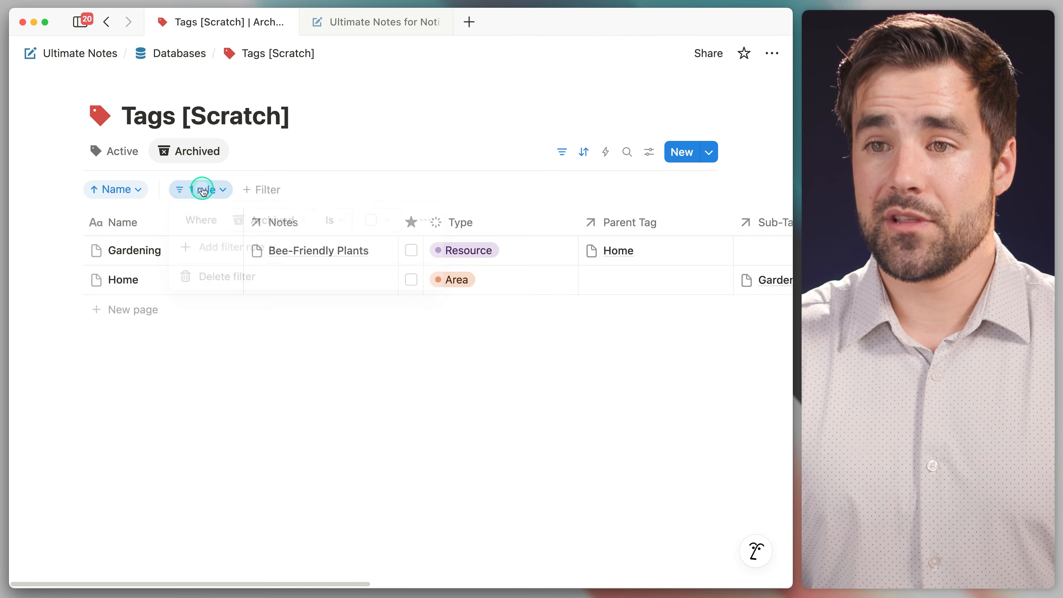
{"action": "left_click", "coordinate": [384, 221]}
{"action": "left_click", "coordinate": [401, 268]}
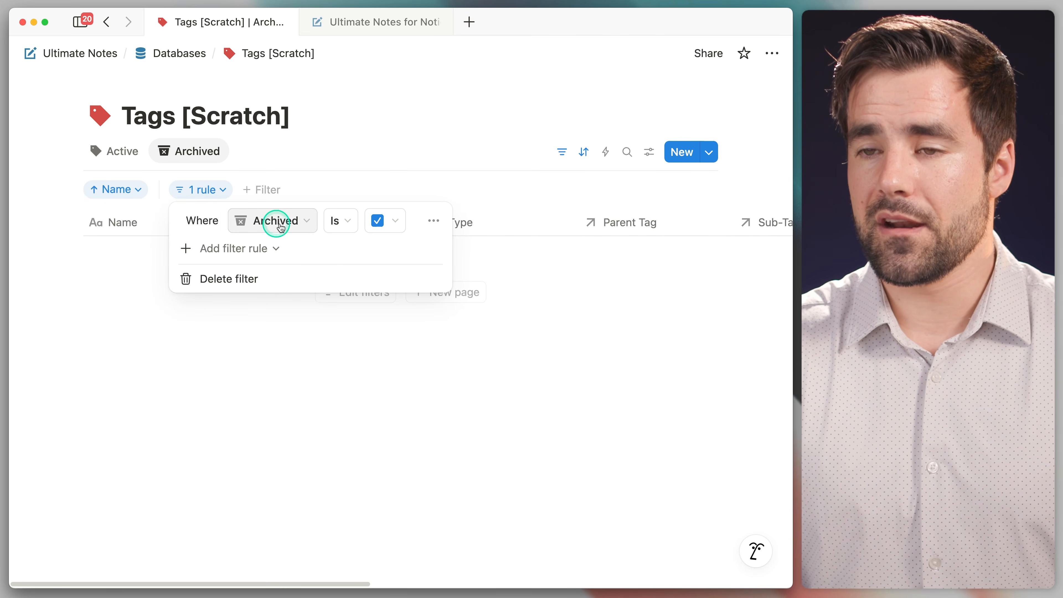
{"action": "left_click", "coordinate": [401, 143]}
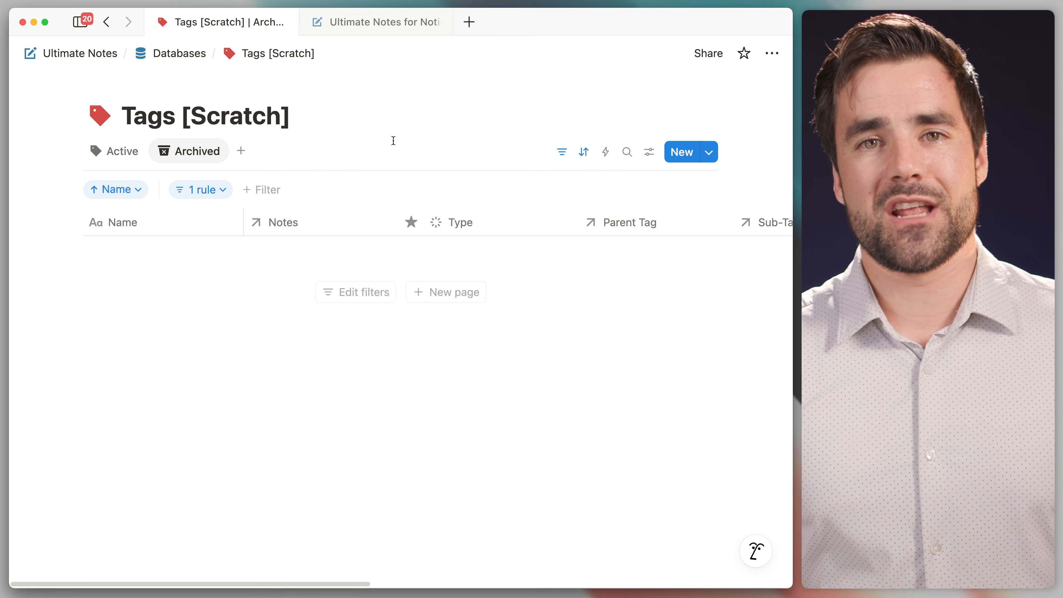
Examine the notes and tags views on the finished Ultimate Notes for Notion page, closing the open Energy tag.
{"action": "left_click", "coordinate": [358, 24]}
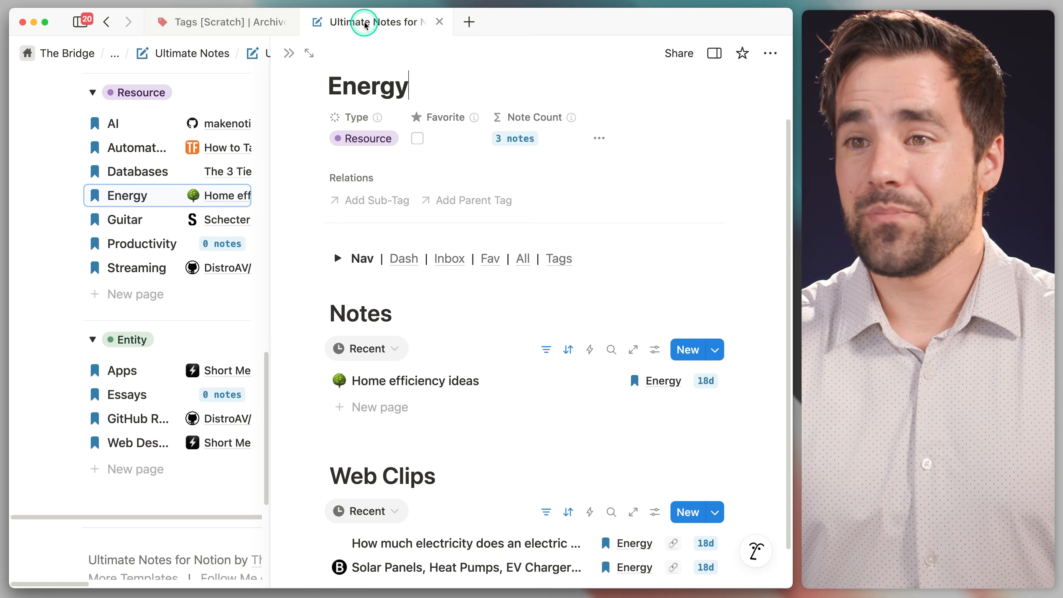
{"action": "left_click", "coordinate": [292, 56]}
{"action": "scroll", "coordinate": [361, 251], "scroll_direction": "up", "scroll_amount": 15}
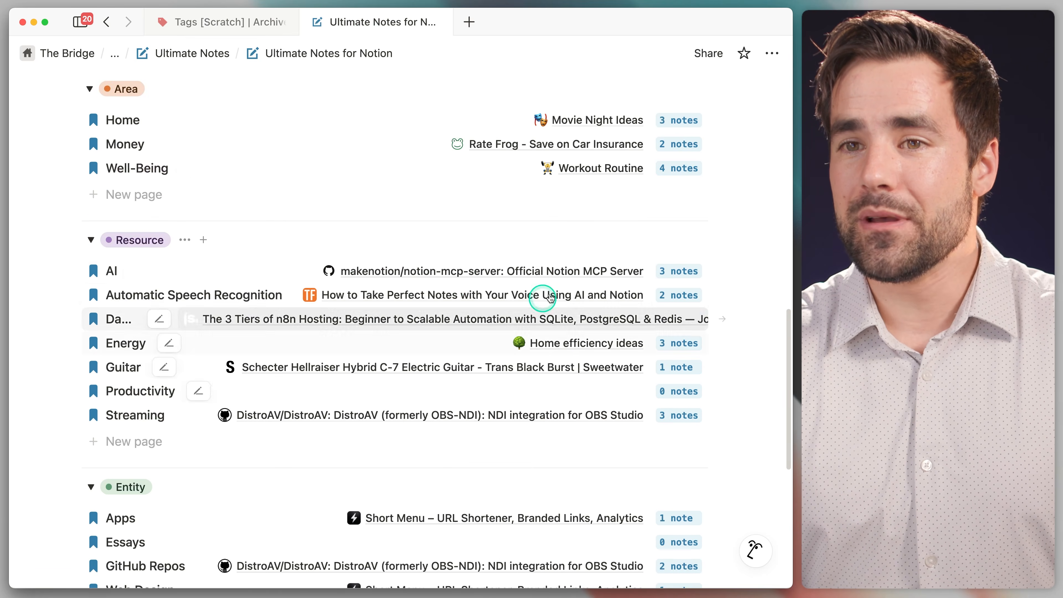
{"action": "scroll", "coordinate": [446, 309], "scroll_direction": "up", "scroll_amount": 5}
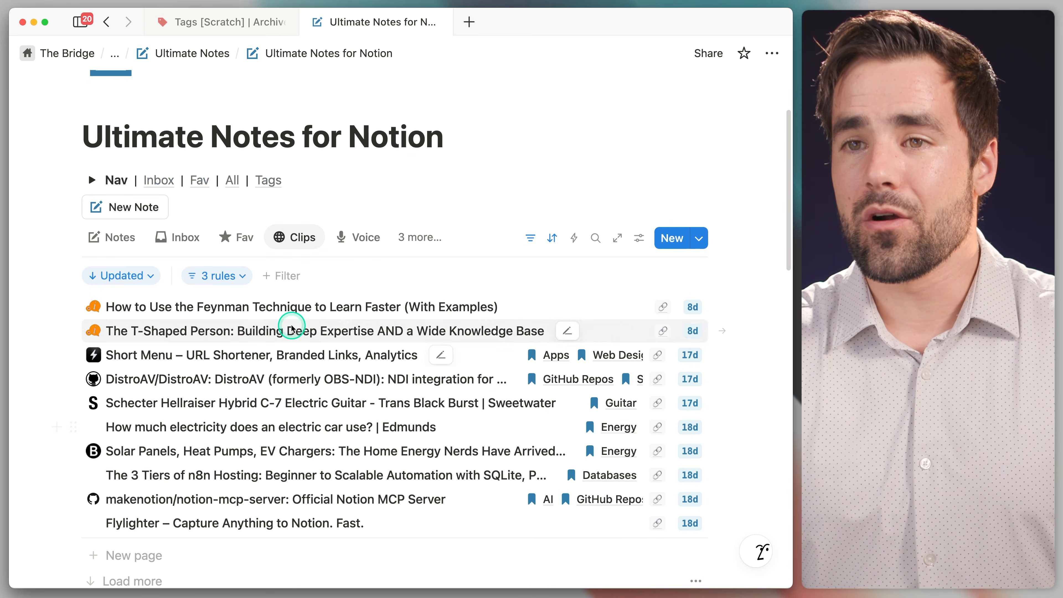
{"action": "scroll", "coordinate": [324, 417], "scroll_direction": "down", "scroll_amount": 3}
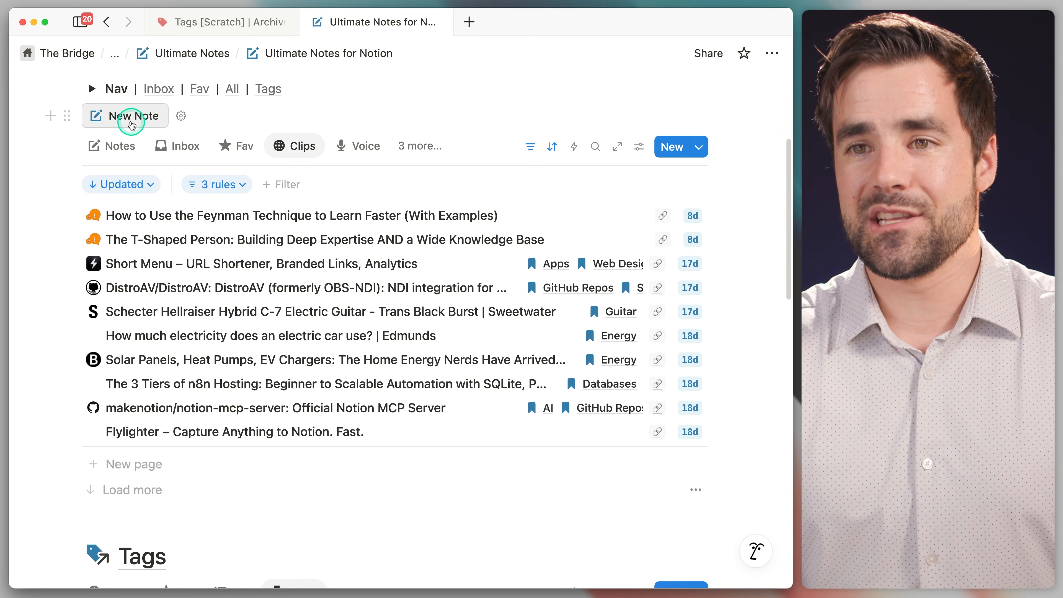
{"action": "scroll", "coordinate": [166, 161], "scroll_direction": "down", "scroll_amount": 8}
{"action": "scroll", "coordinate": [318, 313], "scroll_direction": "down", "scroll_amount": 6}
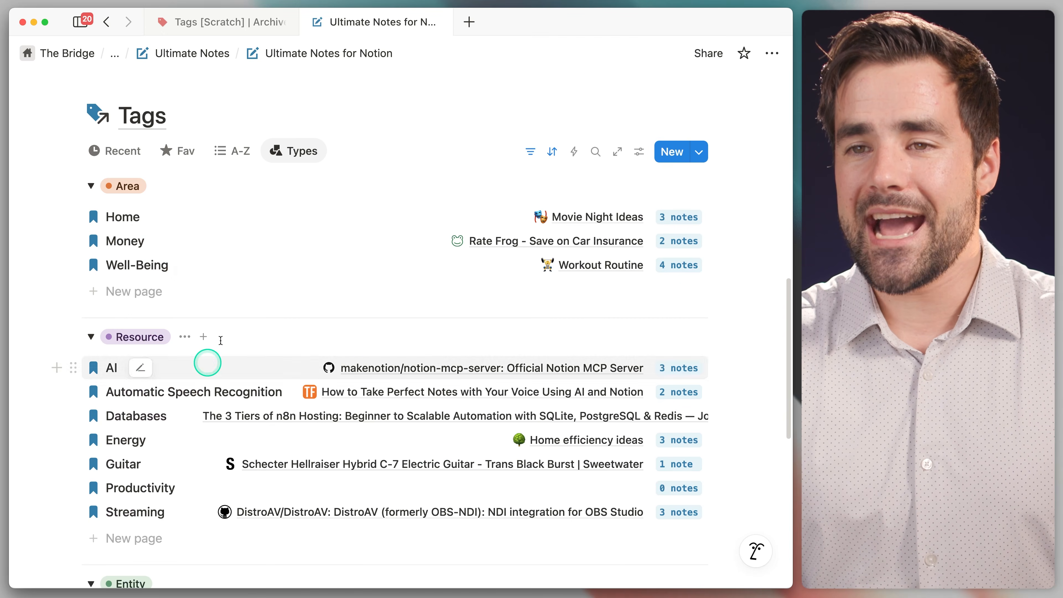
Insert a list view database in the empty body of the Ultimate Notes page, above the Databases page link.
{"action": "left_click", "coordinate": [178, 23]}
{"action": "left_click", "coordinate": [67, 53]}
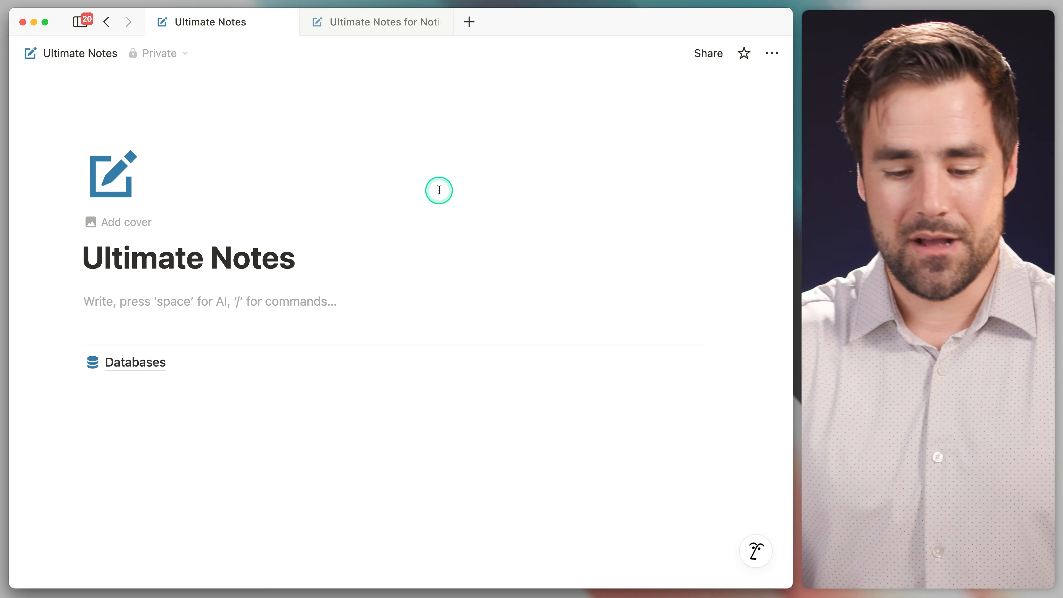
{"action": "type", "text": "/list"}
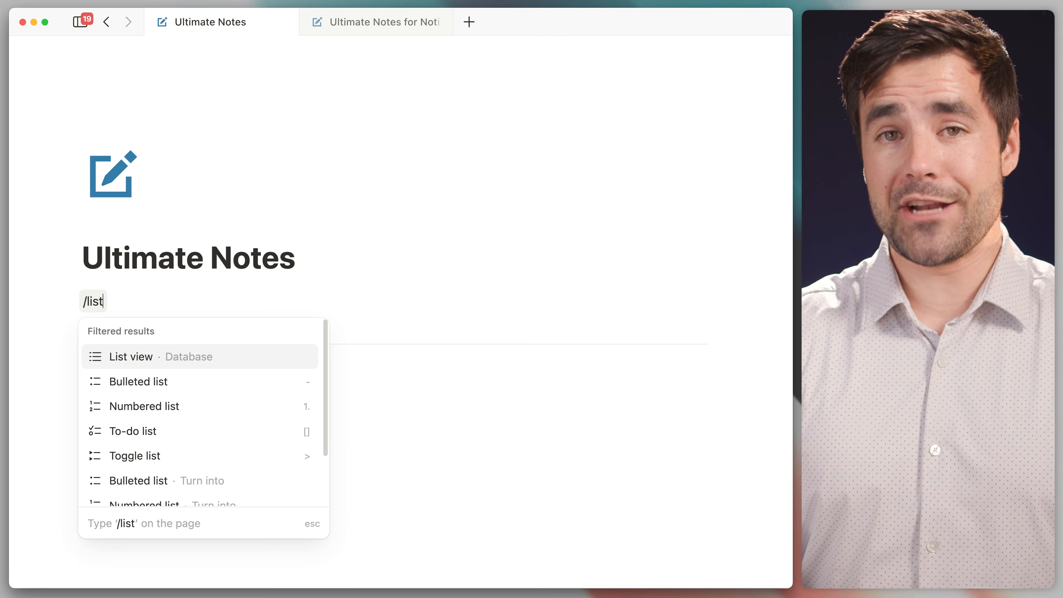
{"action": "key", "text": "Return"}
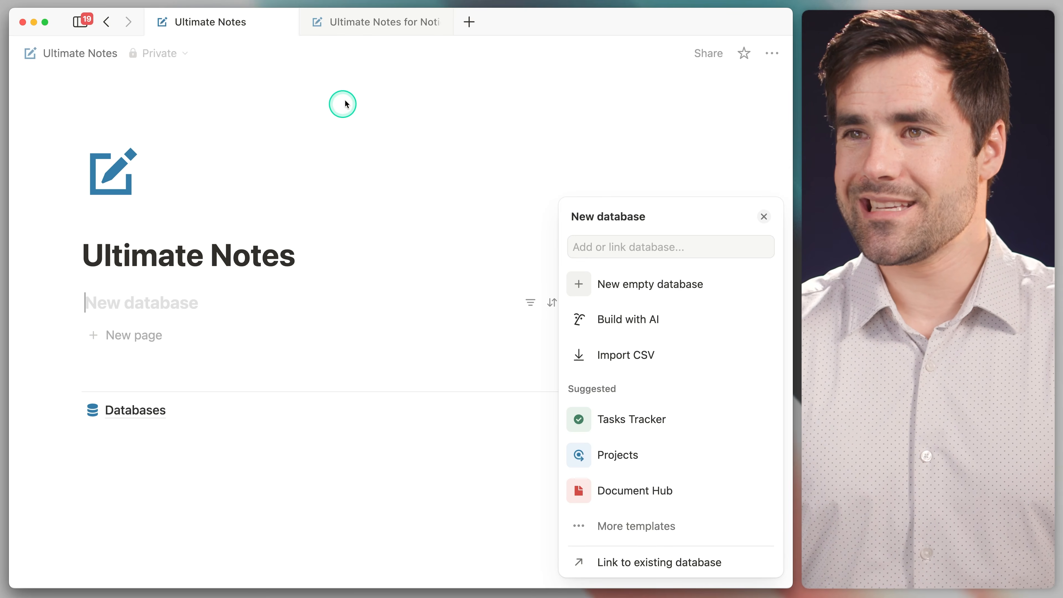
Examine the Notes view on the Ultimate Notes for Notion page and the contents of its Workout Routine note.
{"action": "left_click", "coordinate": [369, 23]}
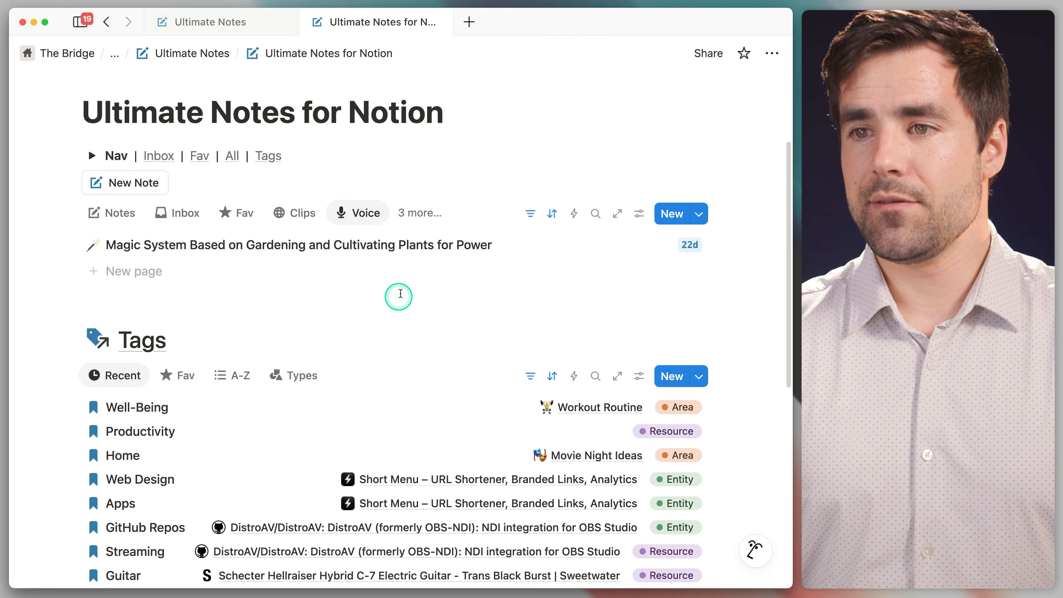
{"action": "left_click", "coordinate": [97, 231]}
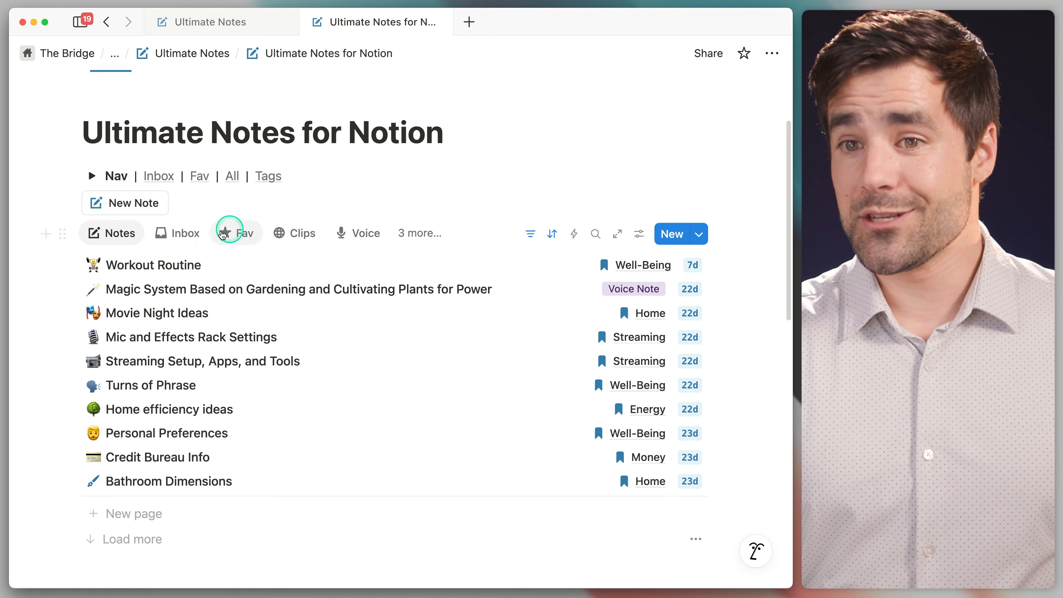
{"action": "left_click", "coordinate": [166, 265]}
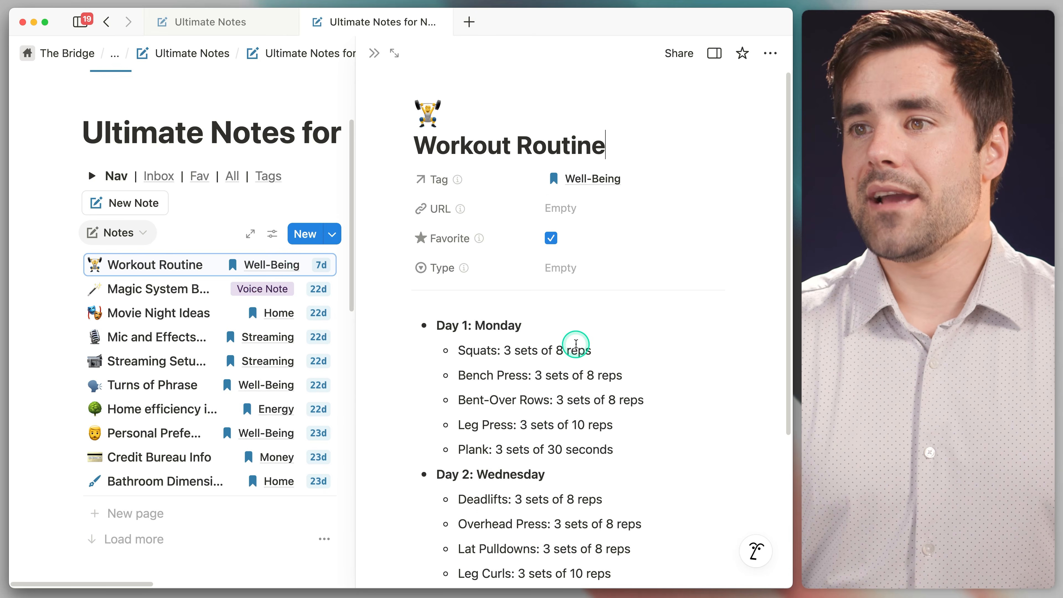
{"action": "scroll", "coordinate": [575, 343], "scroll_direction": "down", "scroll_amount": 8}
{"action": "scroll", "coordinate": [576, 341], "scroll_direction": "up", "scroll_amount": 8}
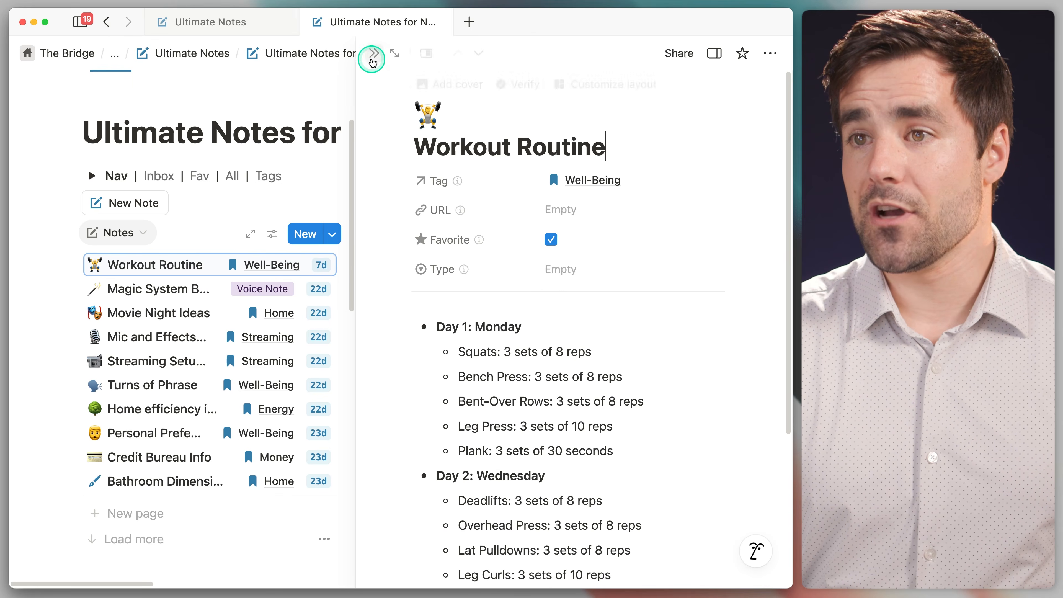
{"action": "left_click", "coordinate": [374, 62]}
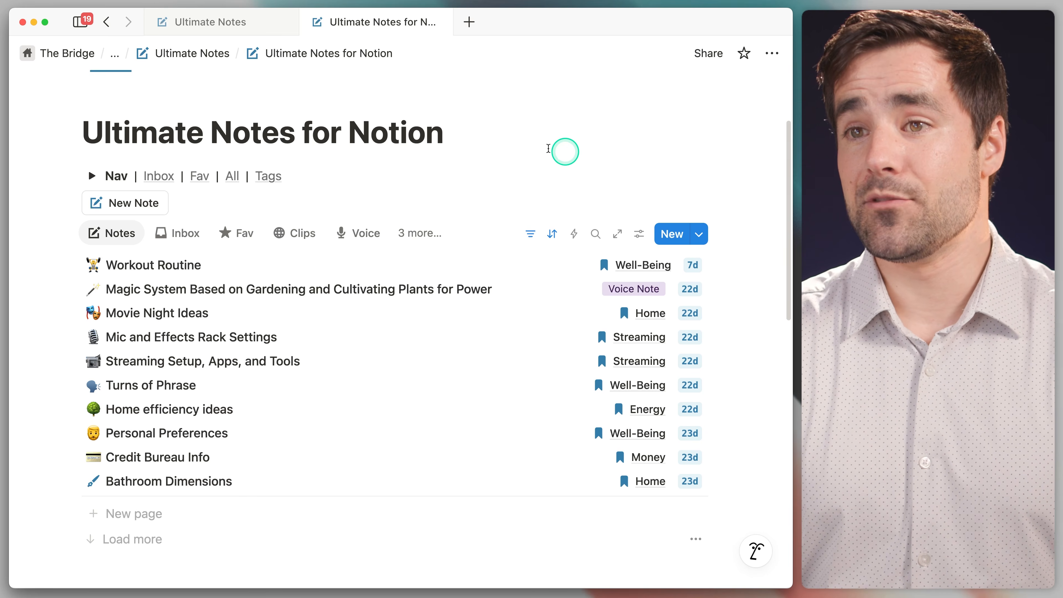
Link the new list view on the Ultimate Notes page to the existing Notes [Scratch] database.
{"action": "left_click", "coordinate": [215, 23]}
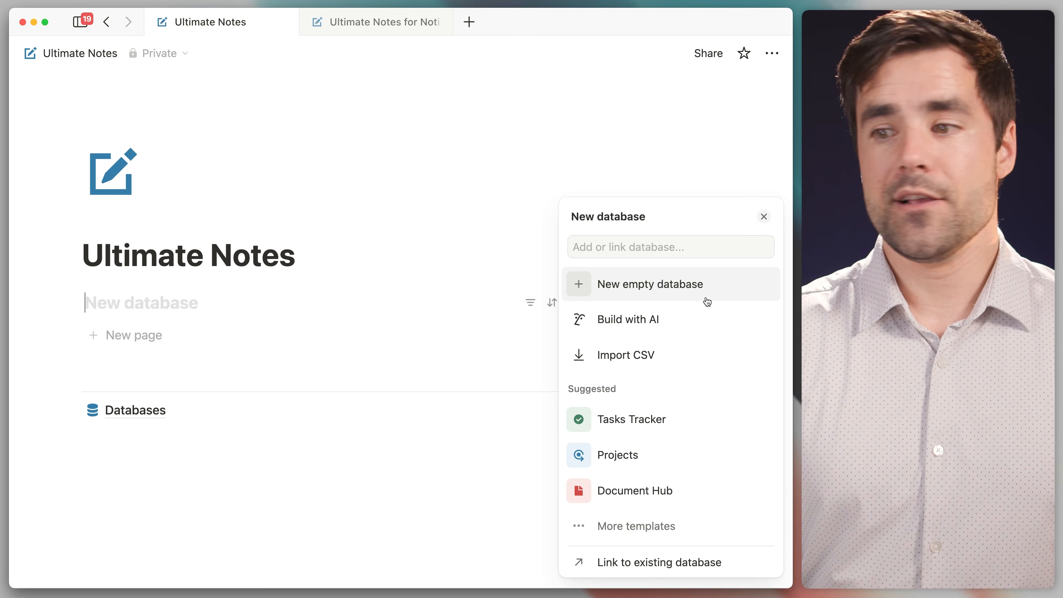
{"action": "left_click", "coordinate": [702, 561]}
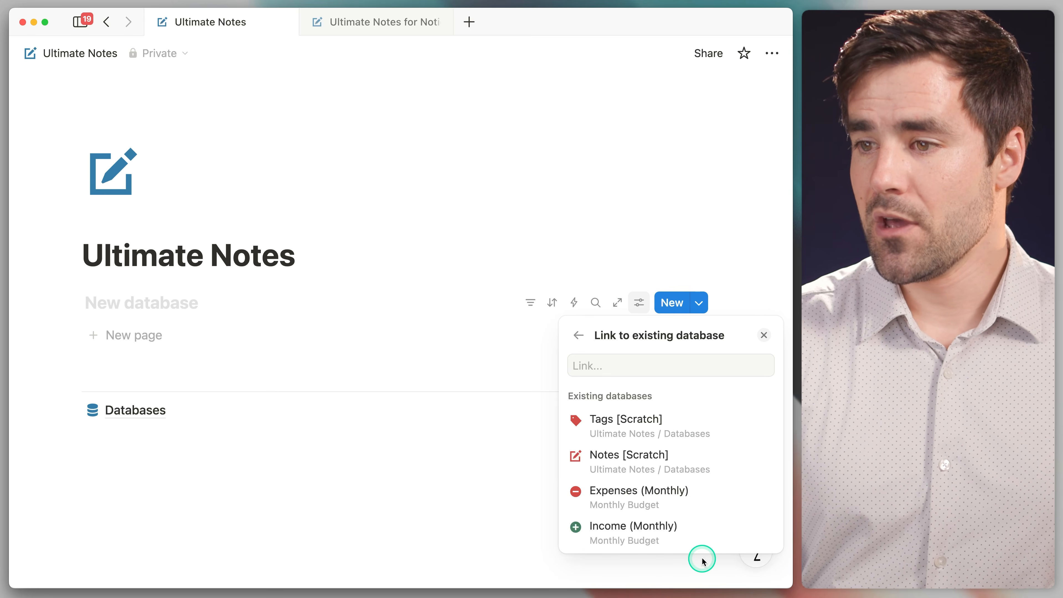
{"action": "left_click", "coordinate": [686, 458]}
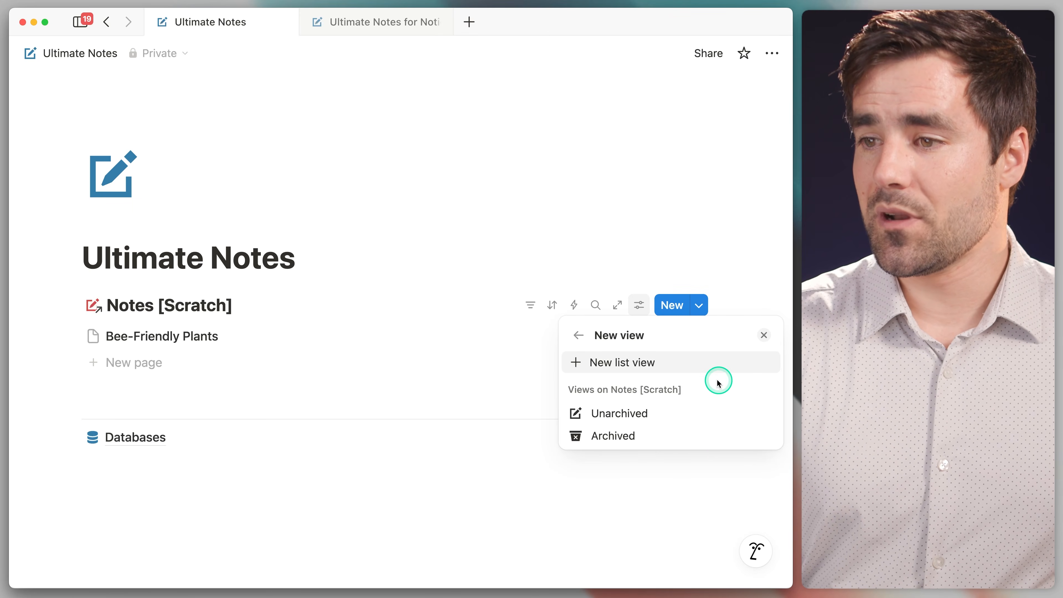
Create a new list view of Notes [Scratch] named Notes, with the pencil-and-square icon.
{"action": "left_click", "coordinate": [654, 362]}
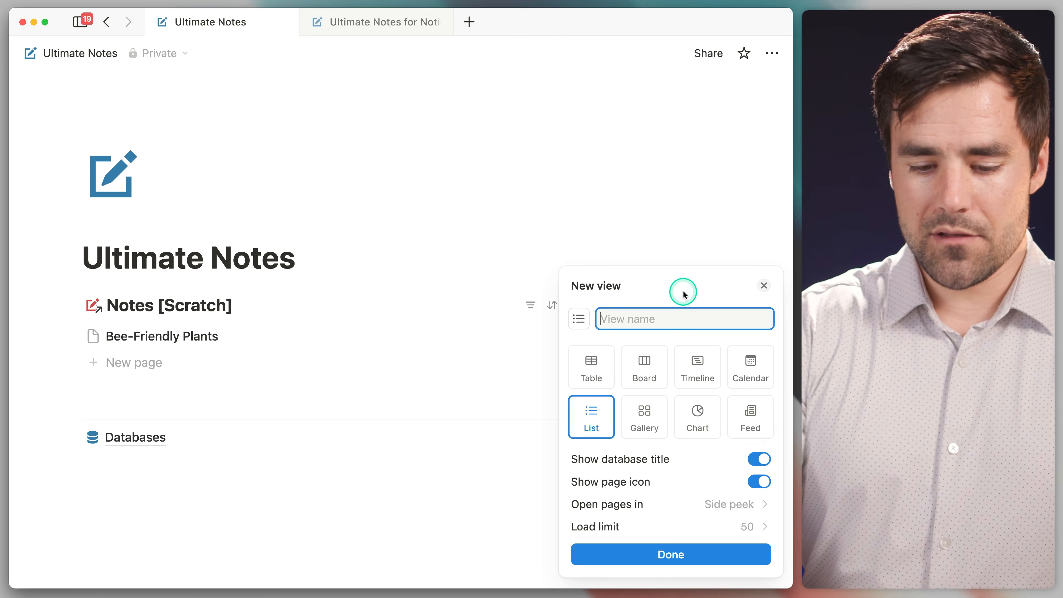
{"action": "type", "text": "Notes"}
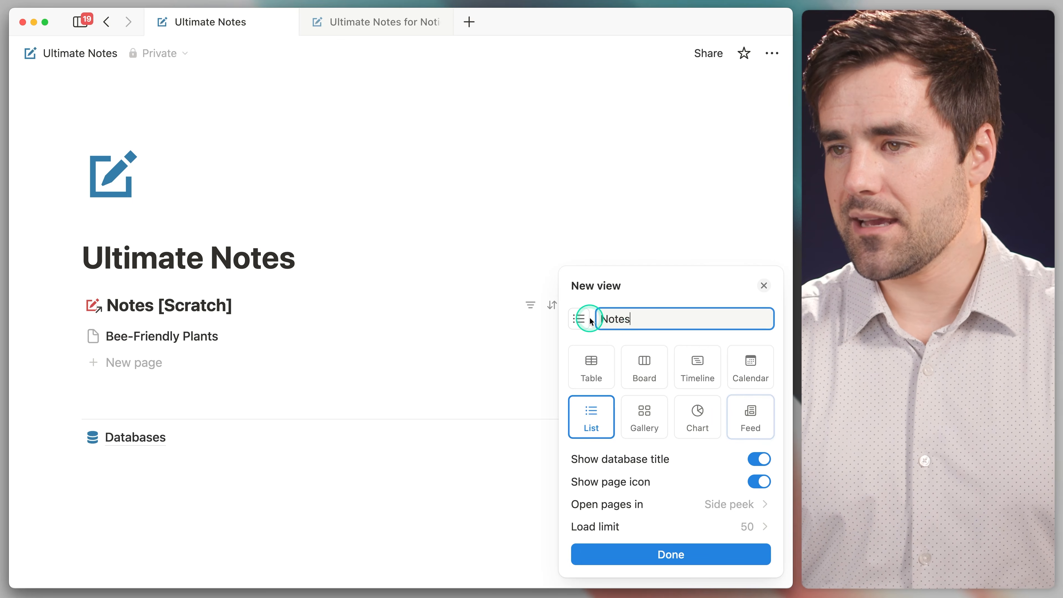
{"action": "left_click", "coordinate": [587, 320]}
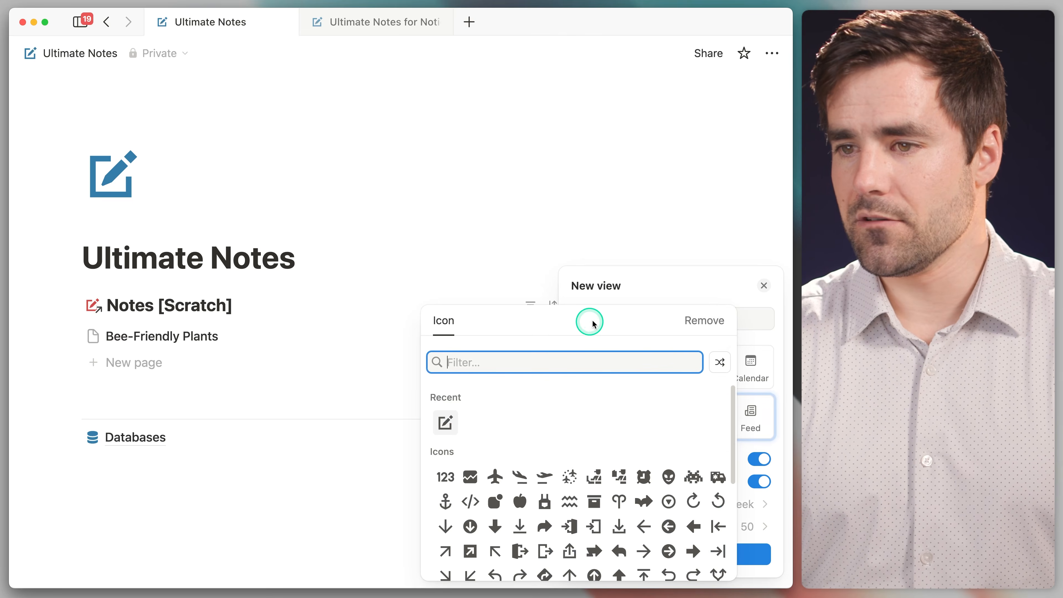
{"action": "left_click", "coordinate": [446, 423]}
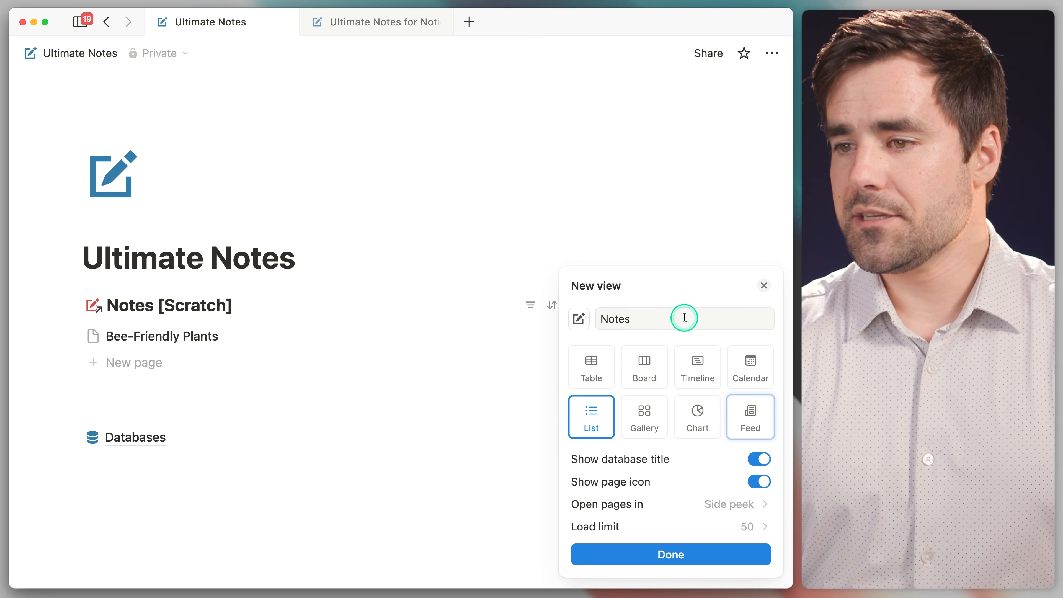
Hide the database title, set the Notes view's load limit to 10, and finish creating the view.
{"action": "left_click", "coordinate": [759, 460]}
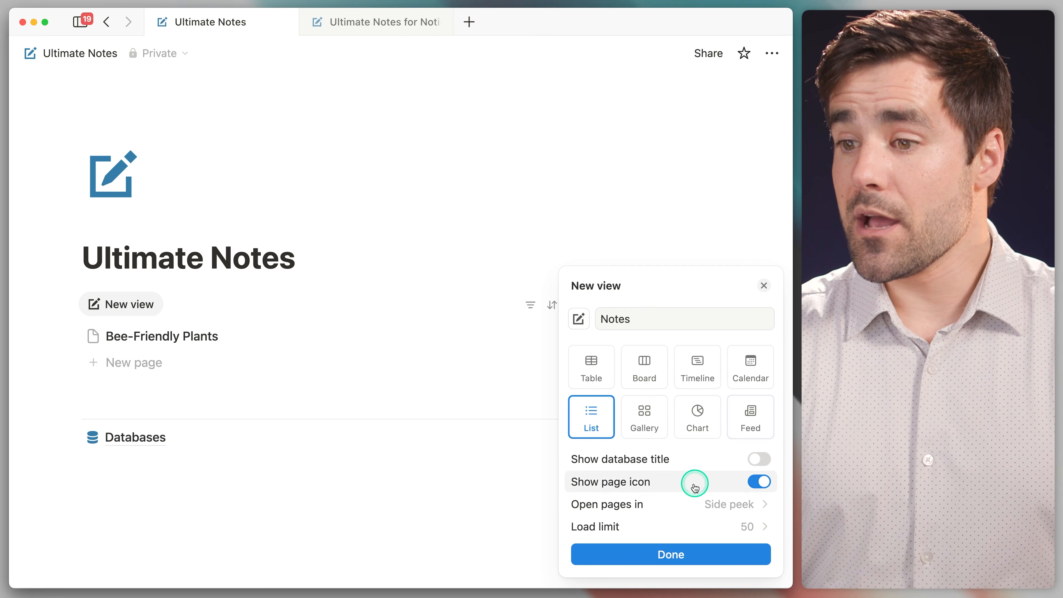
{"action": "left_click", "coordinate": [693, 527]}
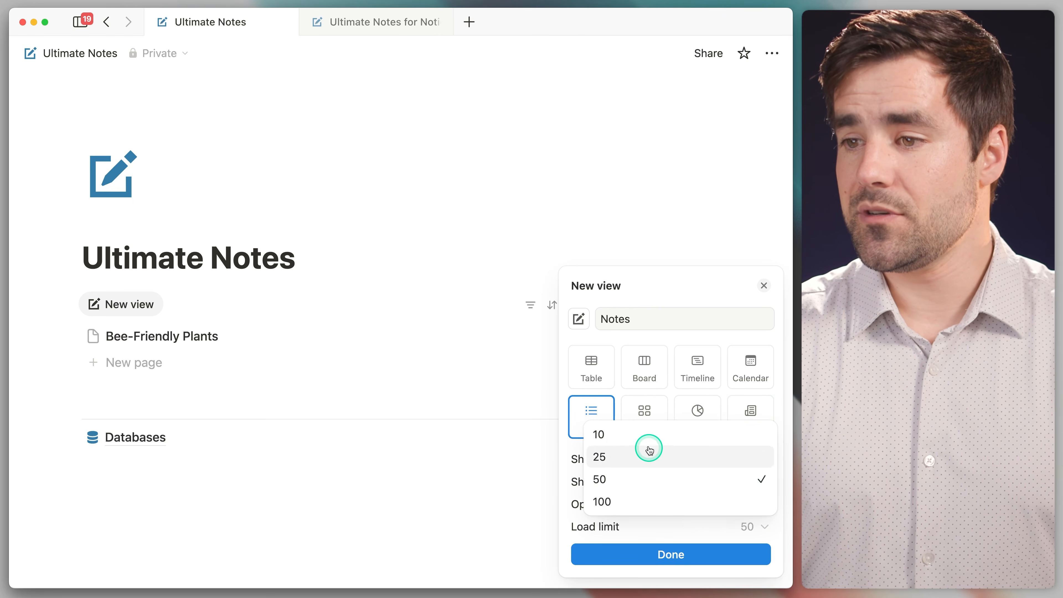
{"action": "left_click", "coordinate": [645, 434]}
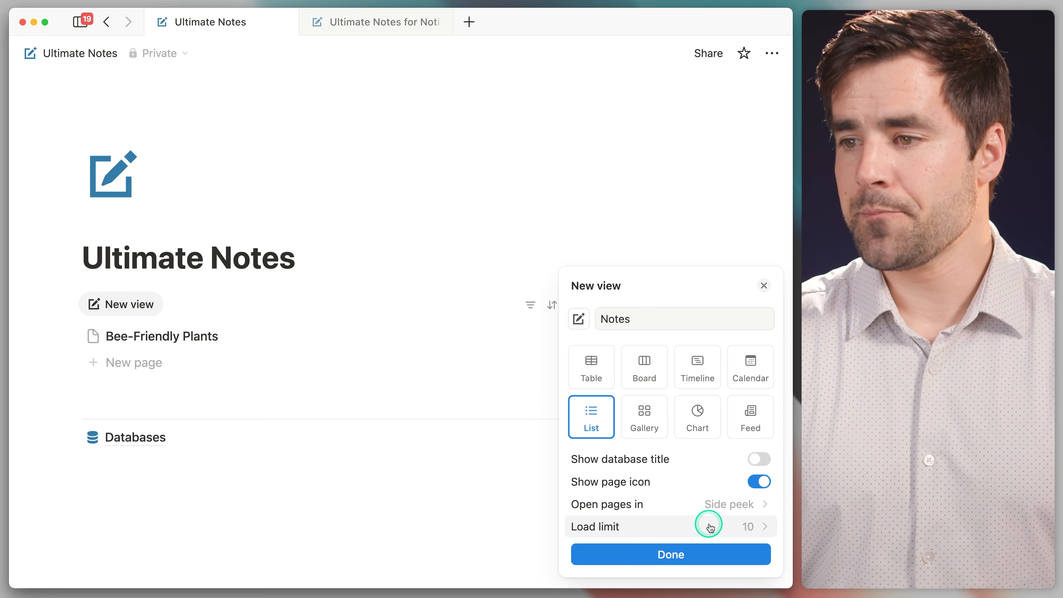
{"action": "left_click", "coordinate": [372, 25]}
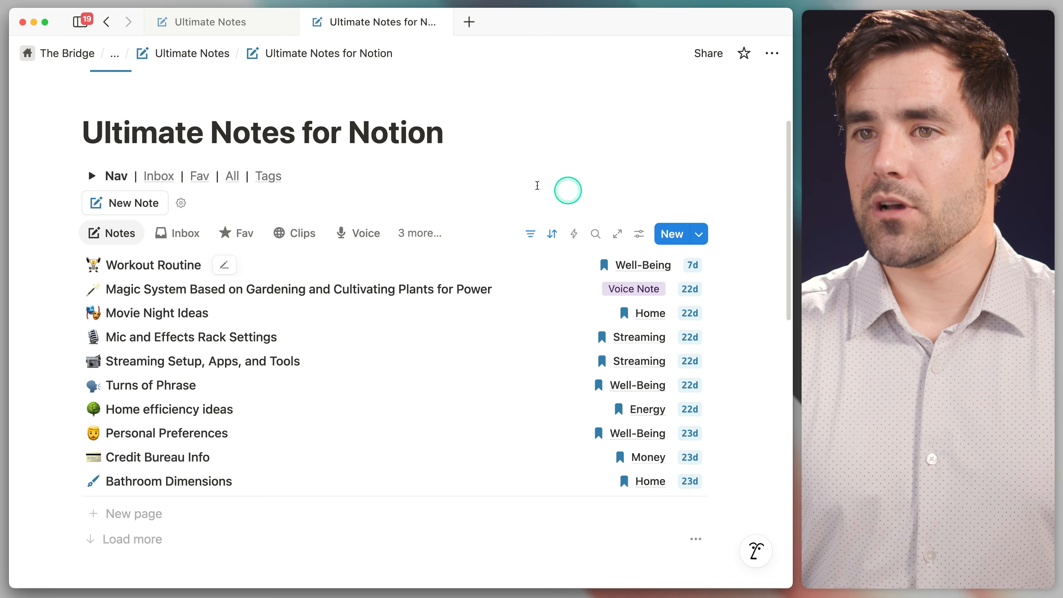
{"action": "scroll", "coordinate": [749, 279], "scroll_direction": "down", "scroll_amount": 10}
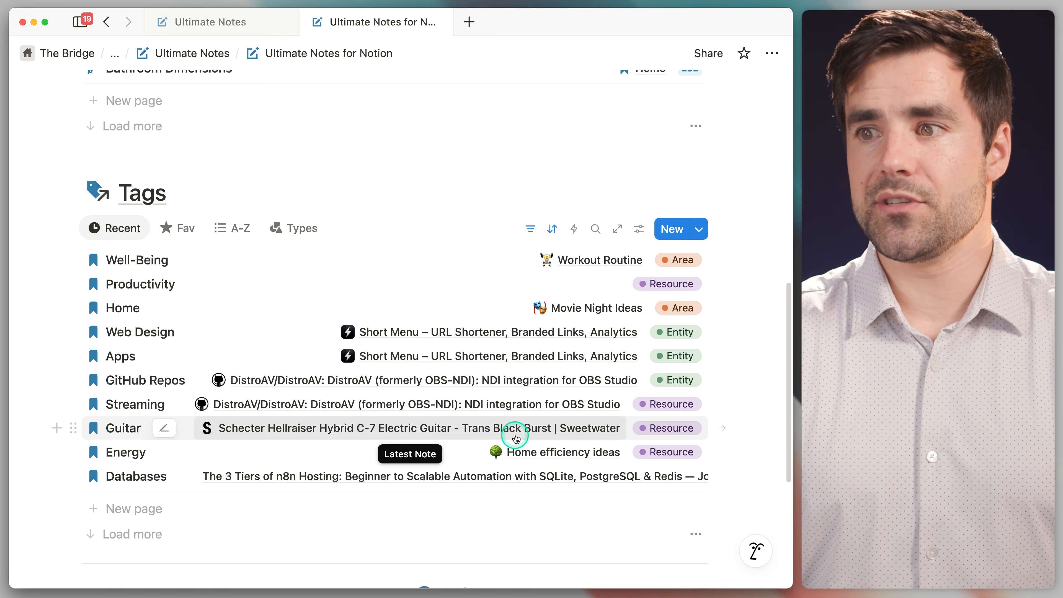
{"action": "scroll", "coordinate": [519, 440], "scroll_direction": "up", "scroll_amount": 3}
{"action": "scroll", "coordinate": [541, 443], "scroll_direction": "up", "scroll_amount": 2}
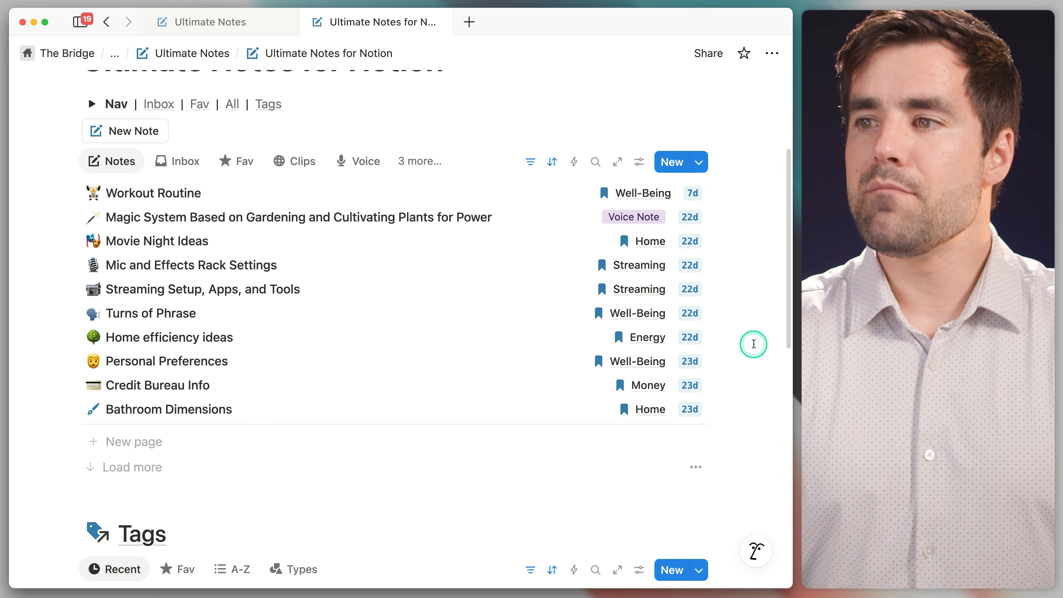
{"action": "scroll", "coordinate": [753, 344], "scroll_direction": "down", "scroll_amount": 7}
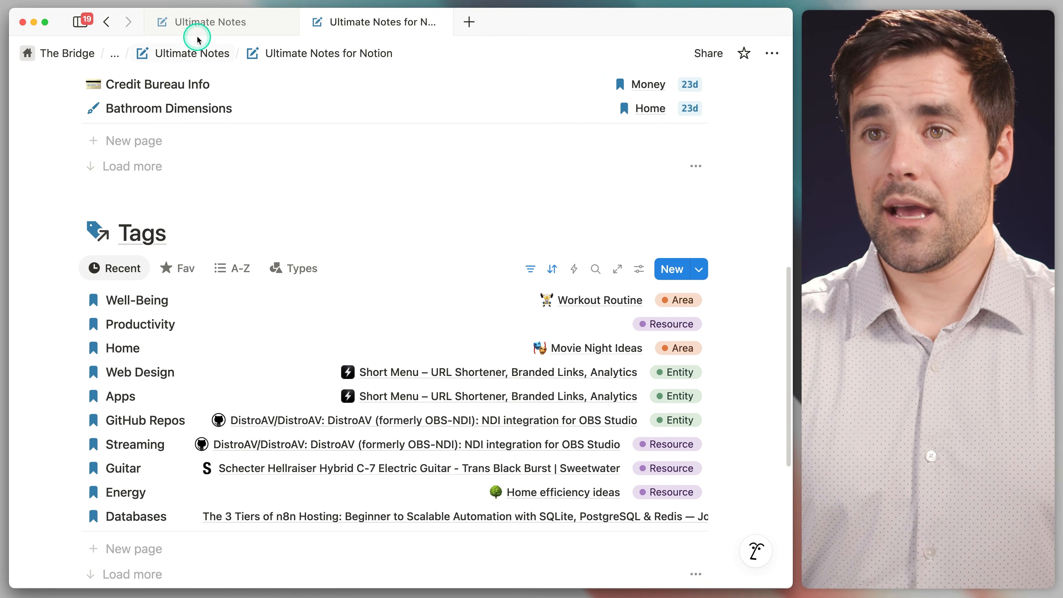
{"action": "left_click", "coordinate": [198, 23]}
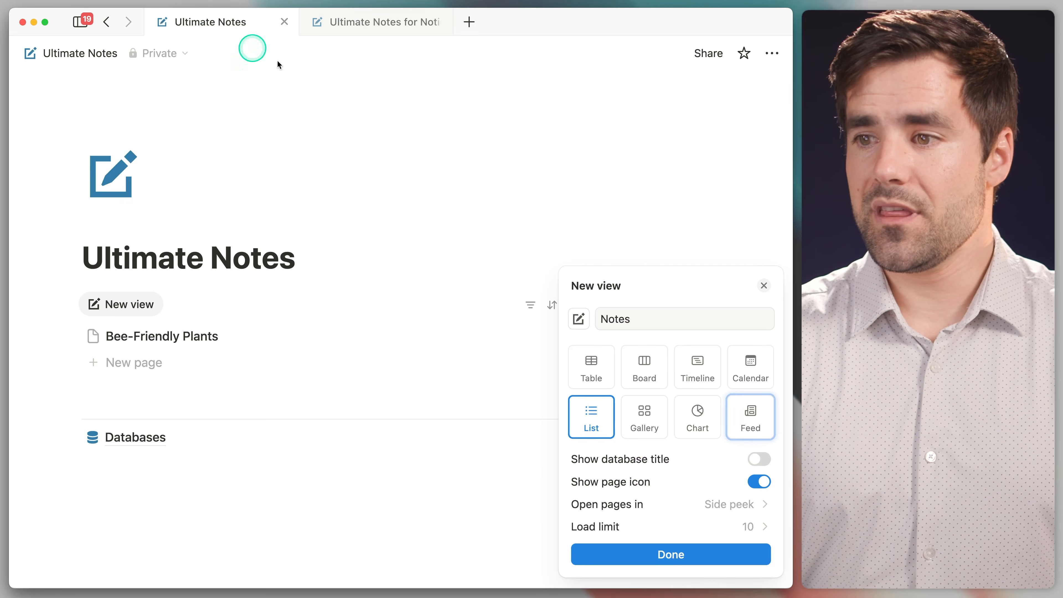
{"action": "left_click", "coordinate": [701, 553]}
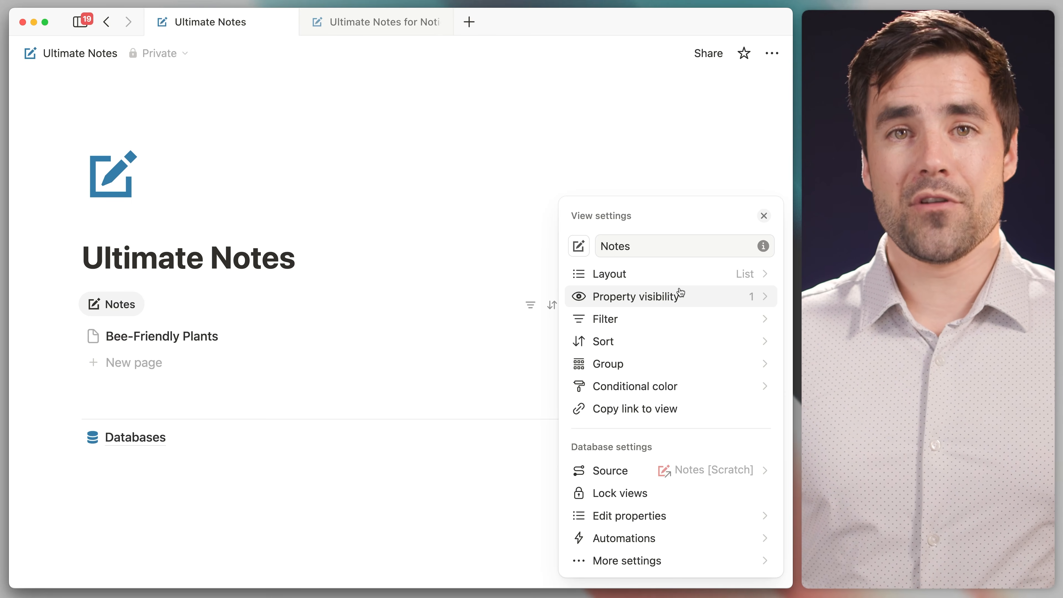
In Ultimate Brain's Today view, set the conditional color to a red page background for tasks whose start date is before today.
{"action": "left_click", "coordinate": [716, 391]}
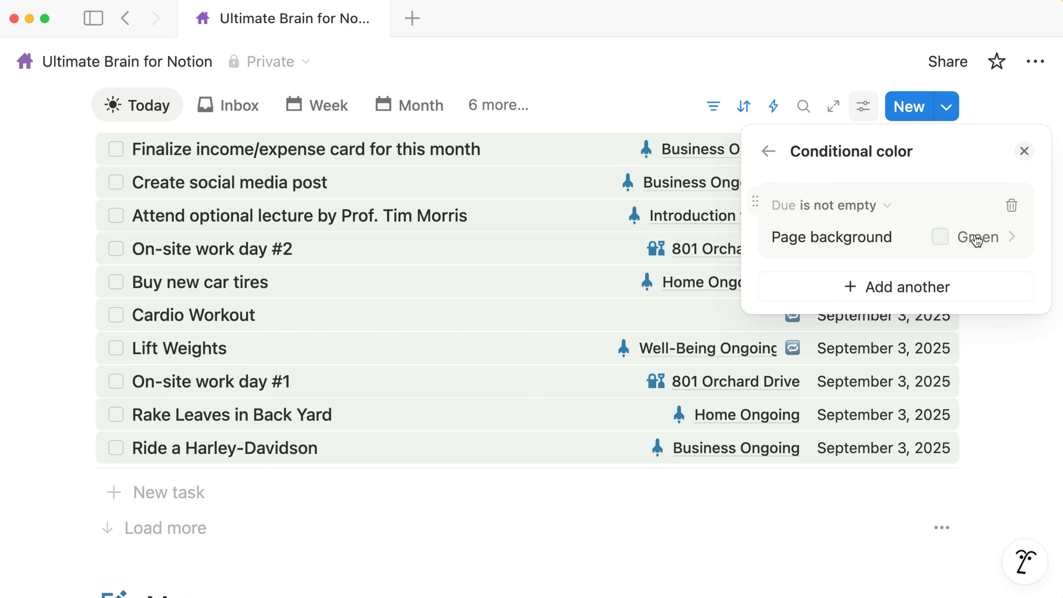
{"action": "left_click", "coordinate": [976, 239]}
{"action": "left_click", "coordinate": [1021, 321]}
{"action": "left_click", "coordinate": [884, 207]}
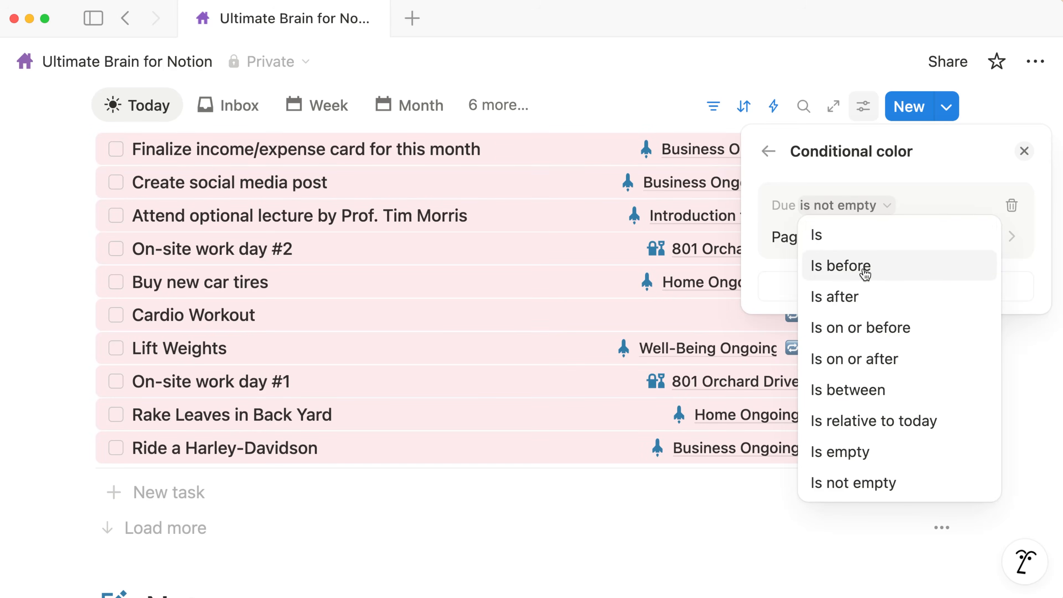
{"action": "left_click", "coordinate": [844, 266]}
{"action": "left_click", "coordinate": [847, 243]}
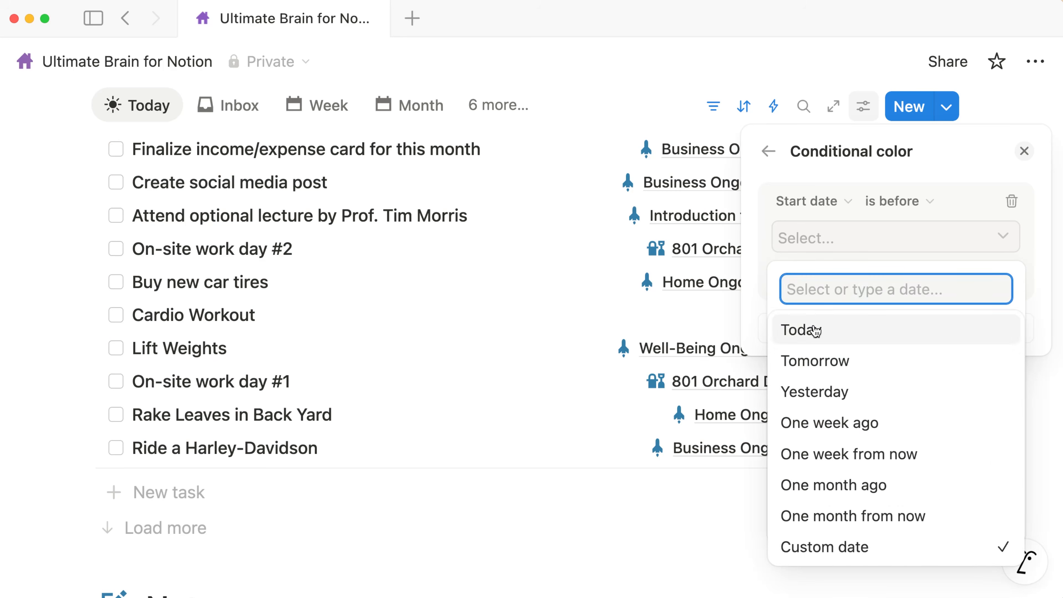
{"action": "left_click", "coordinate": [821, 328]}
{"action": "left_click", "coordinate": [1023, 152]}
{"action": "left_click", "coordinate": [1023, 152]}
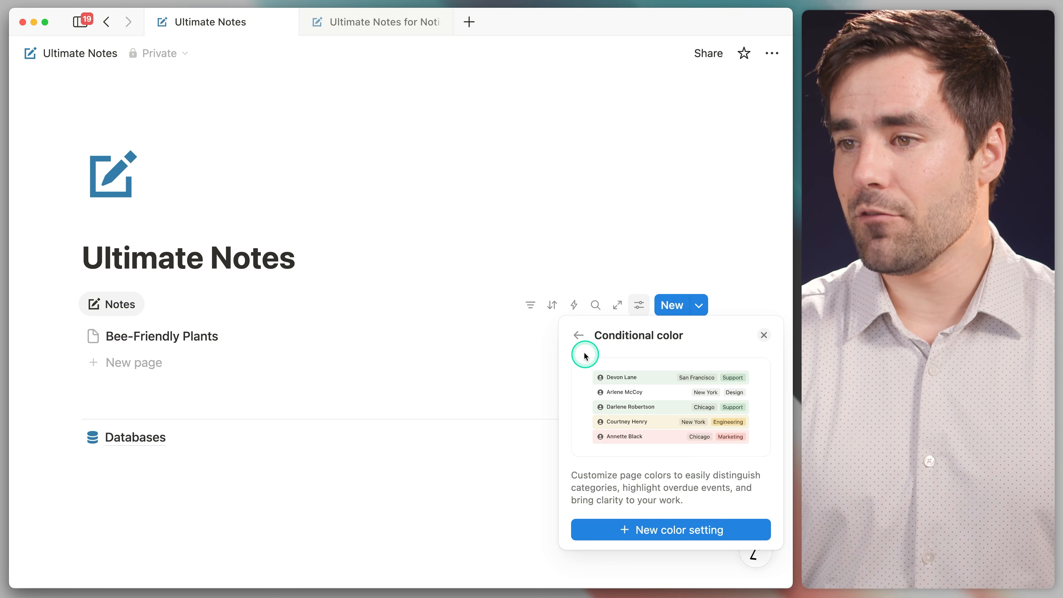
{"action": "left_click", "coordinate": [578, 335]}
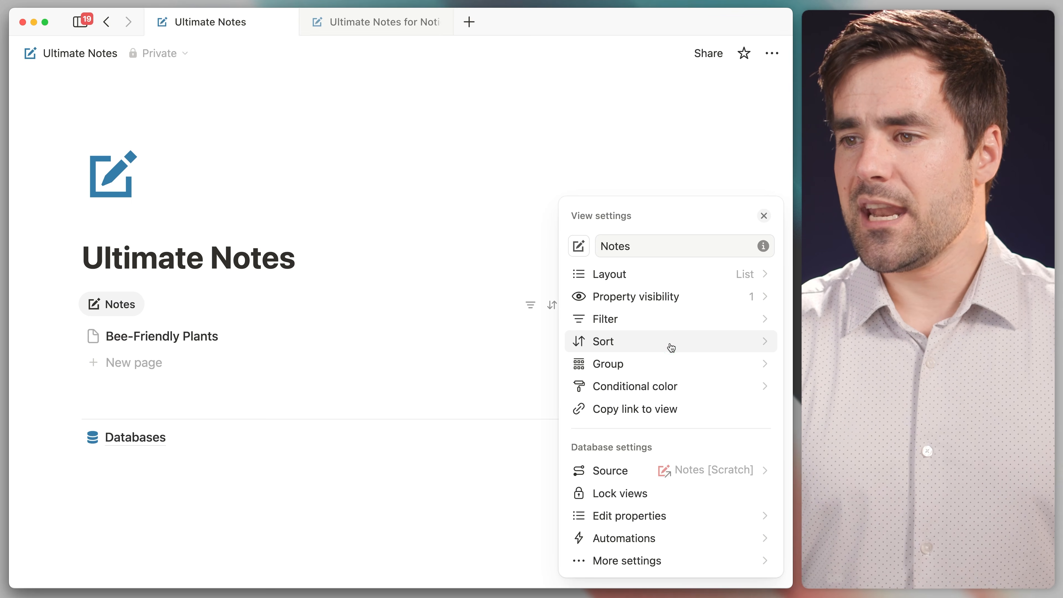
Switch to the Ultimate Notes for Notion page and view its Clips notes.
{"action": "left_click", "coordinate": [369, 21]}
{"action": "scroll", "coordinate": [728, 332], "scroll_direction": "up", "scroll_amount": 15}
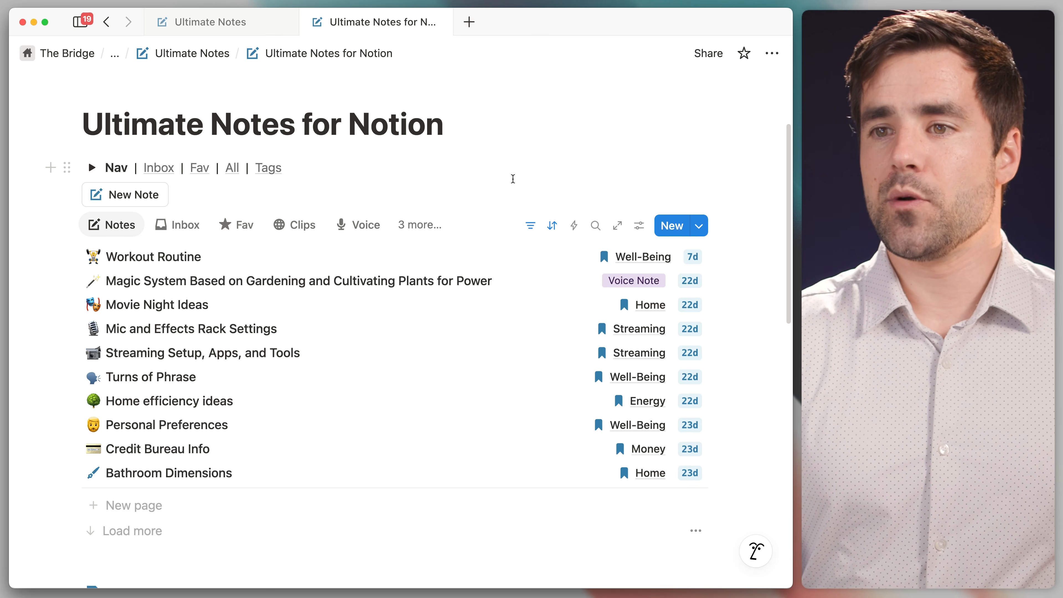
{"action": "left_click", "coordinate": [306, 223]}
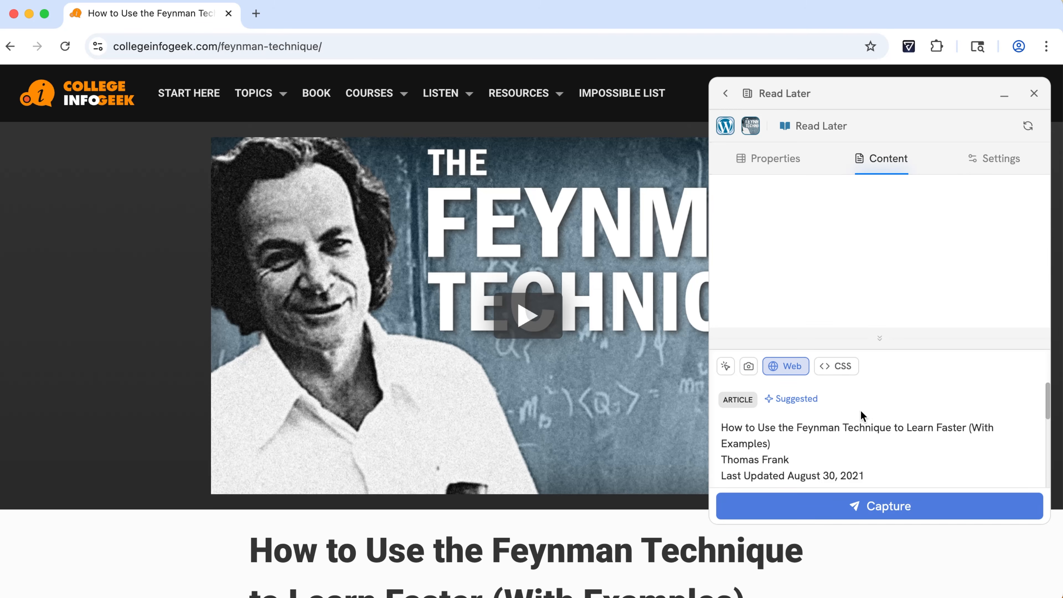
In the browser, highlight the sentence "The greatest enemy of learning is what you think you know" on the fs.blog learning article for clipping.
{"action": "left_click", "coordinate": [831, 450]}
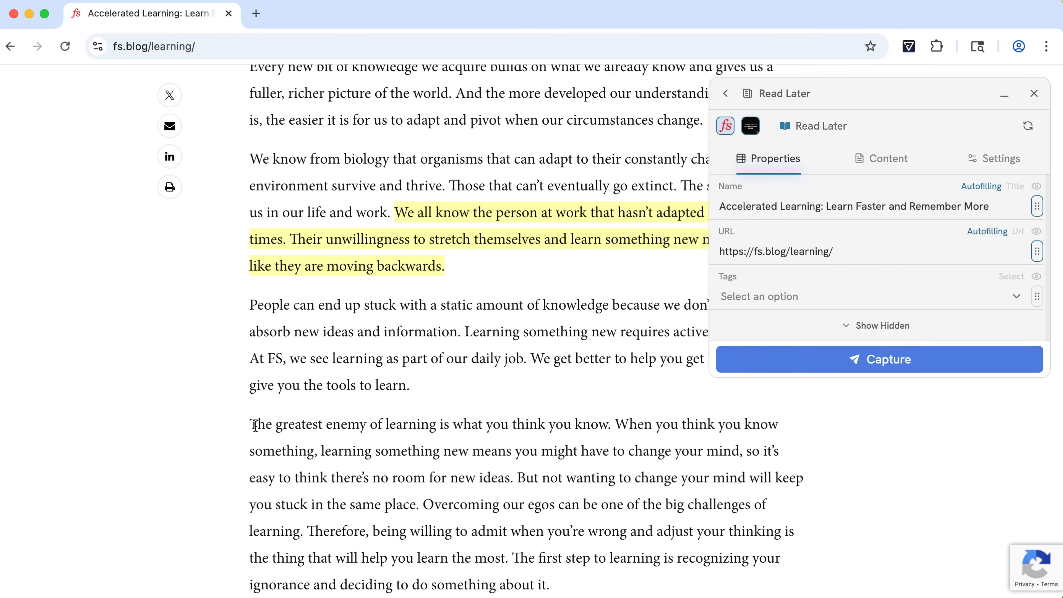
{"action": "left_click_drag", "start_coordinate": [249, 422], "coordinate": [612, 422]}
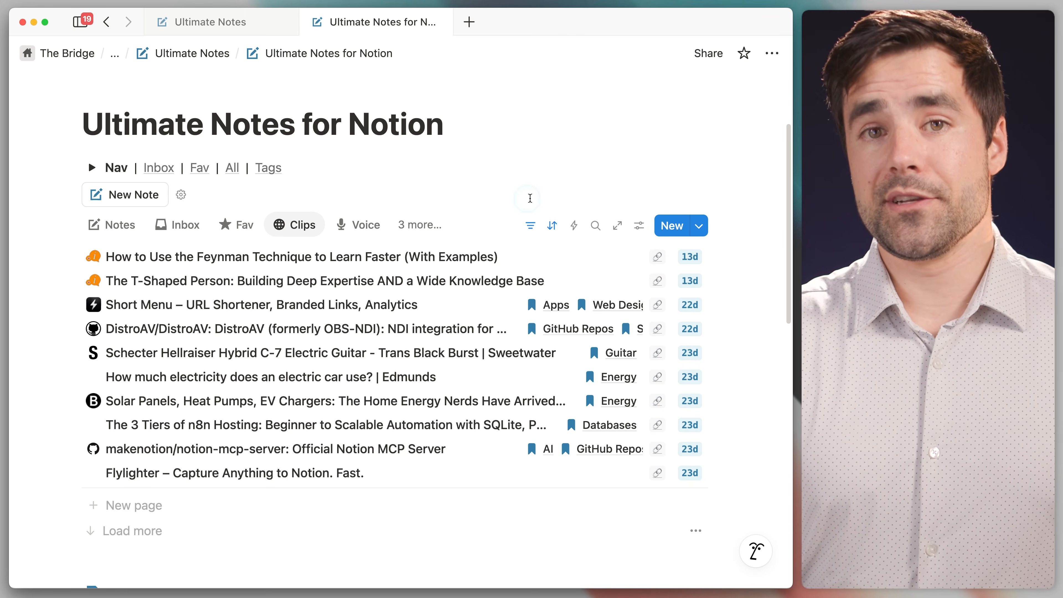
Examine the Journal, Meetings, Notes and All views of the notes list on the Ultimate Notes for Notion page.
{"action": "left_click", "coordinate": [415, 225]}
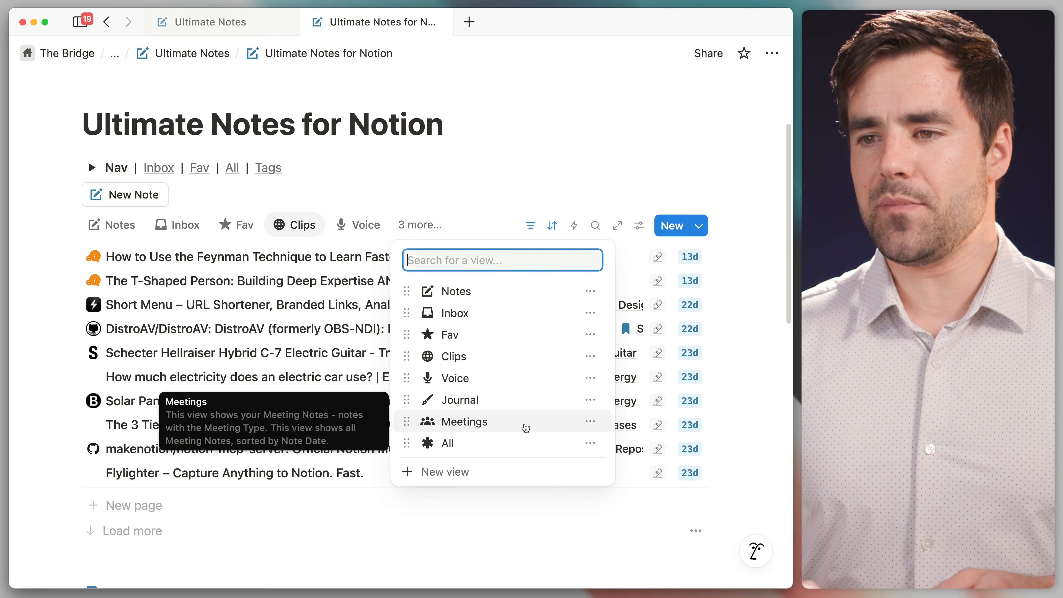
{"action": "left_click", "coordinate": [519, 400]}
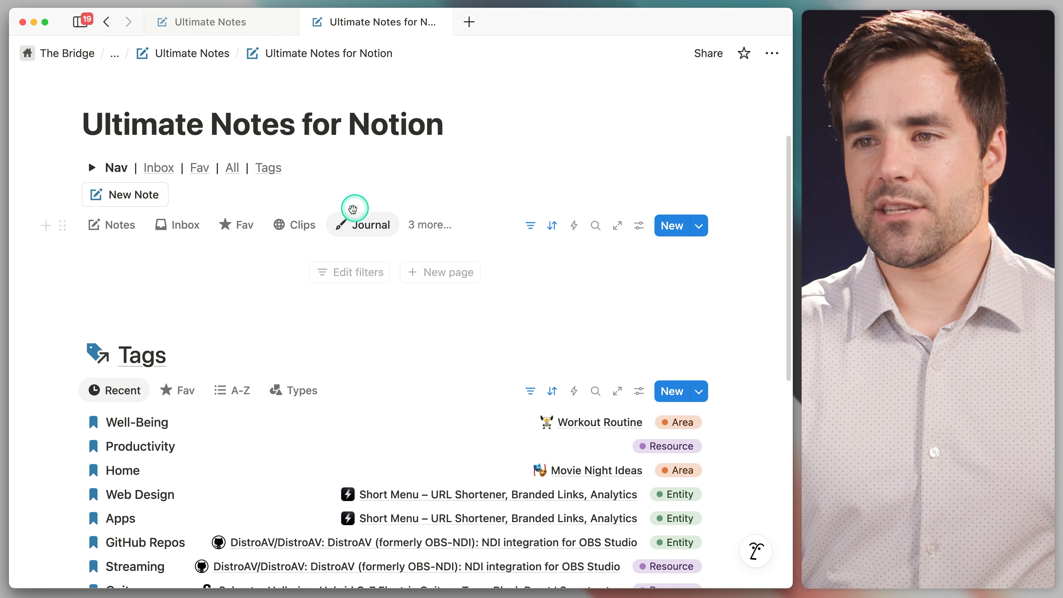
{"action": "left_click", "coordinate": [428, 225]}
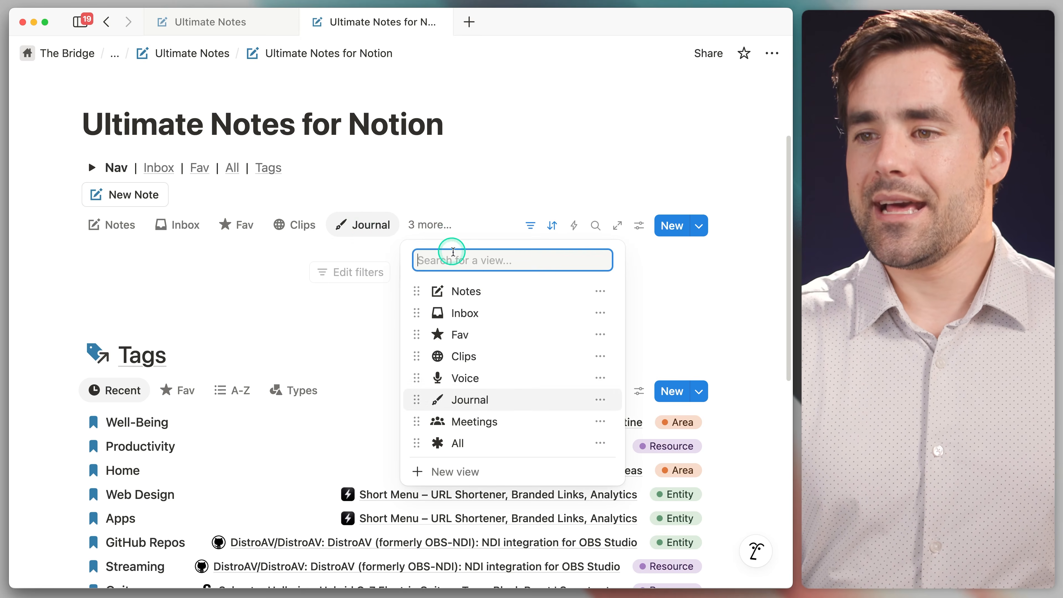
{"action": "left_click", "coordinate": [496, 412]}
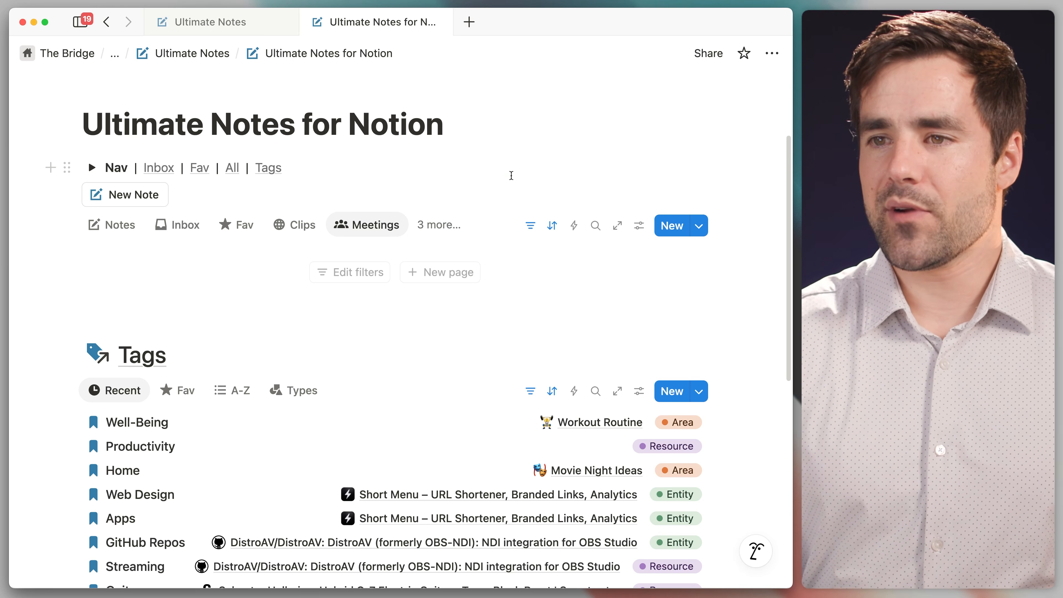
{"action": "left_click", "coordinate": [432, 190]}
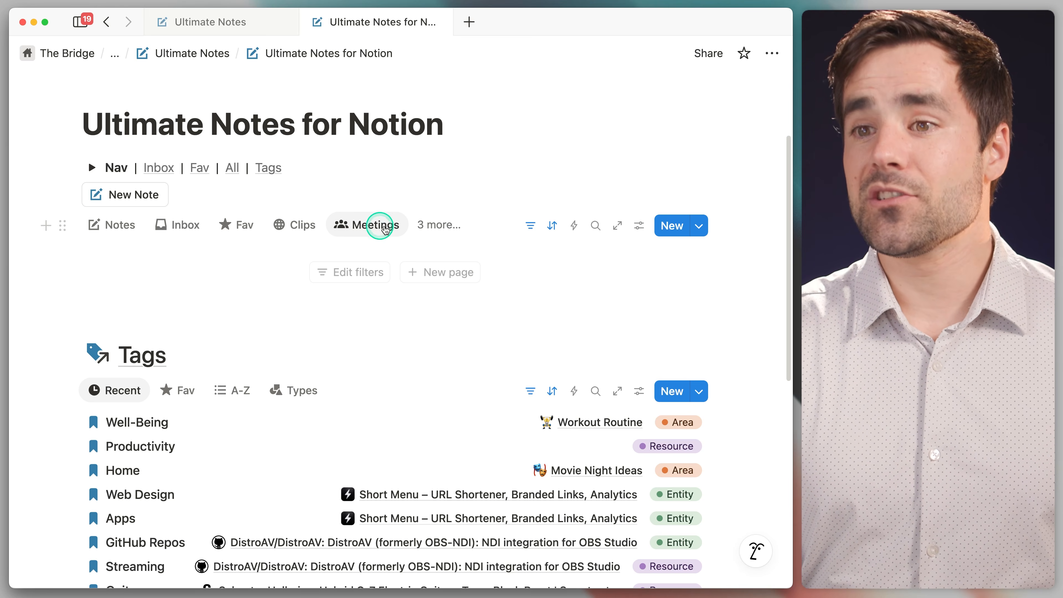
{"action": "left_click", "coordinate": [108, 224]}
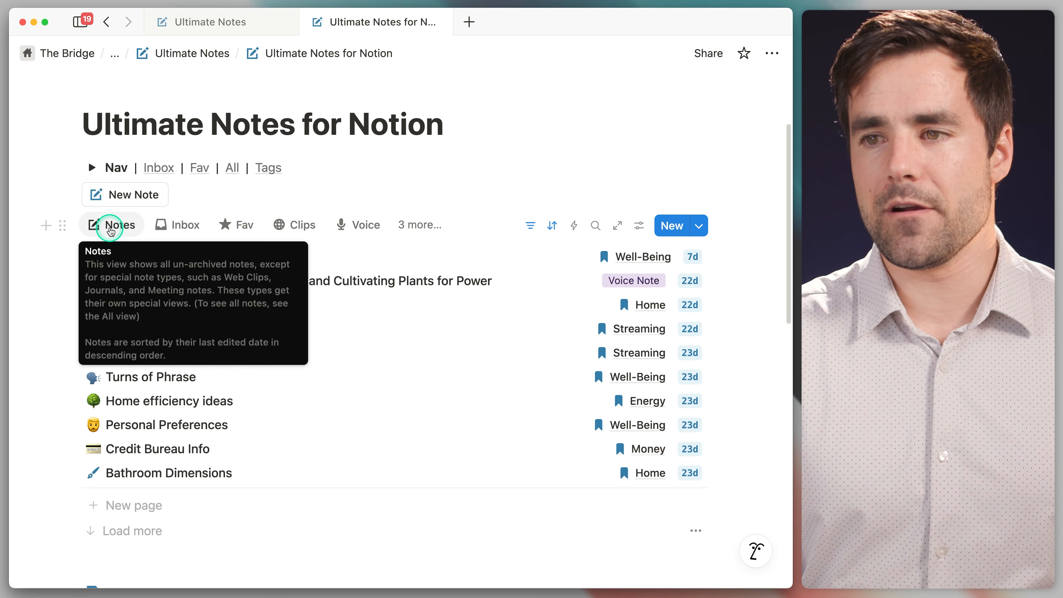
{"action": "left_click", "coordinate": [417, 232]}
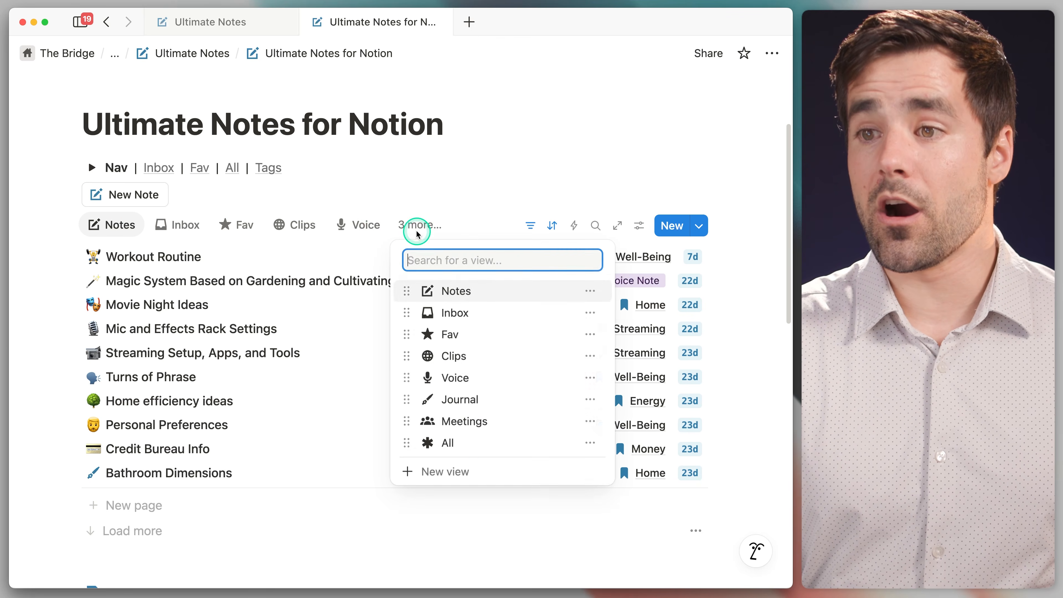
{"action": "left_click", "coordinate": [474, 443]}
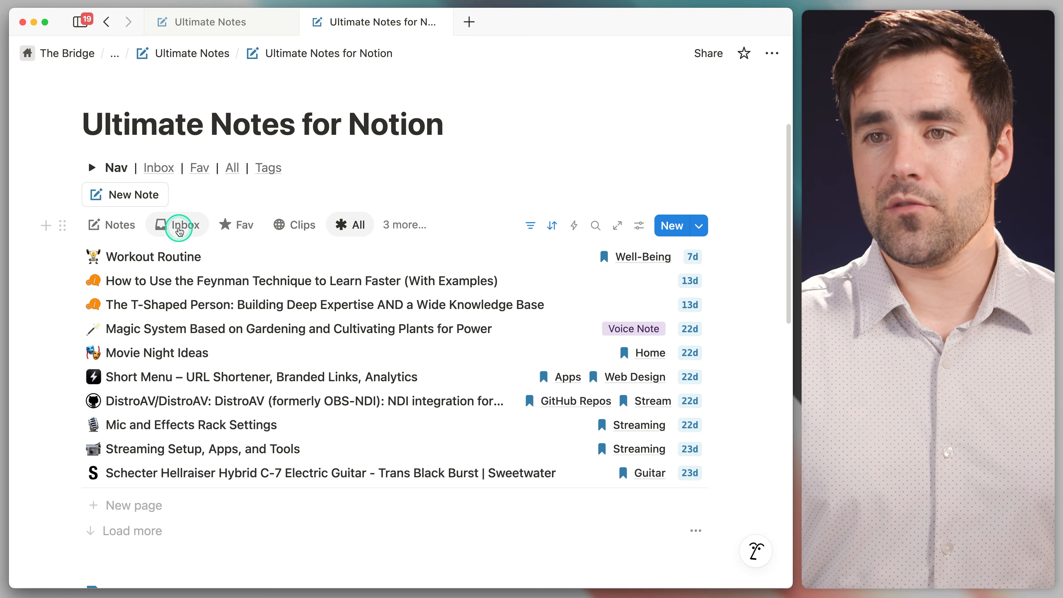
Review the Inbox, Fav, Clips and Voice views, and read the descriptions of the Journal and Meetings views.
{"action": "left_click", "coordinate": [182, 225]}
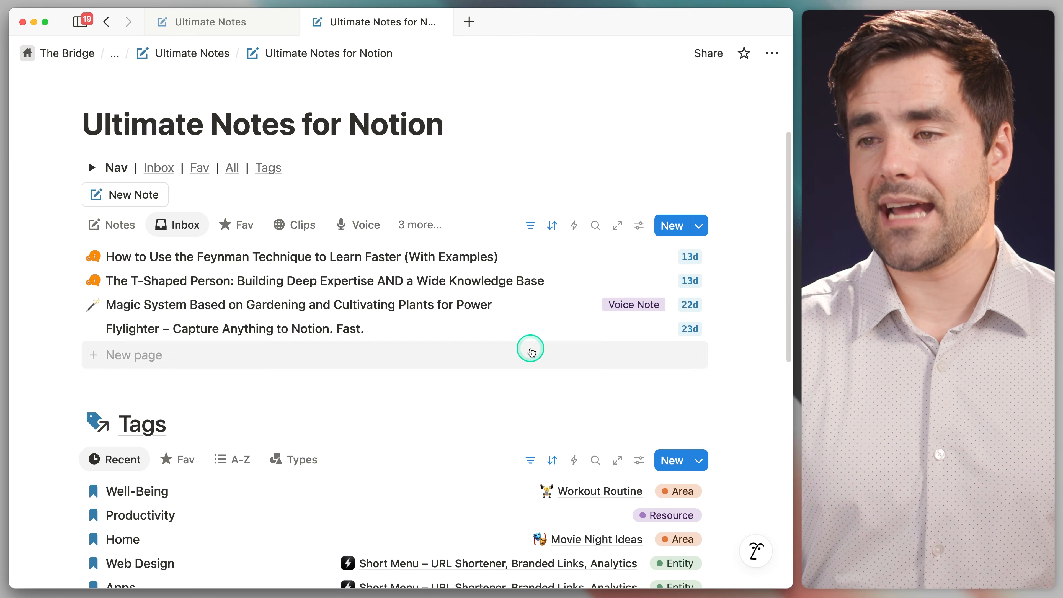
{"action": "left_click", "coordinate": [239, 228]}
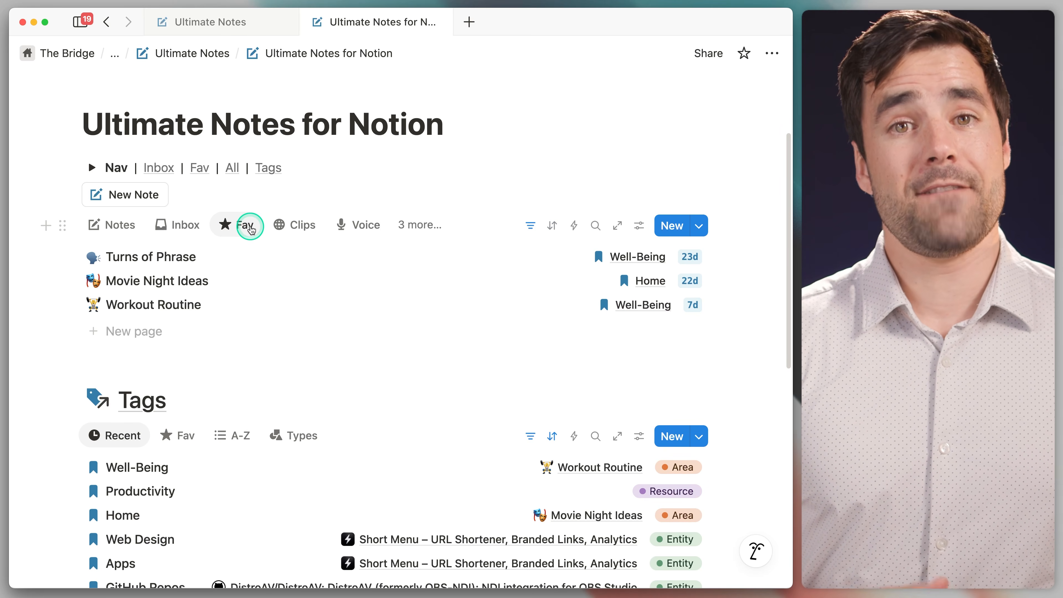
{"action": "left_click", "coordinate": [296, 230]}
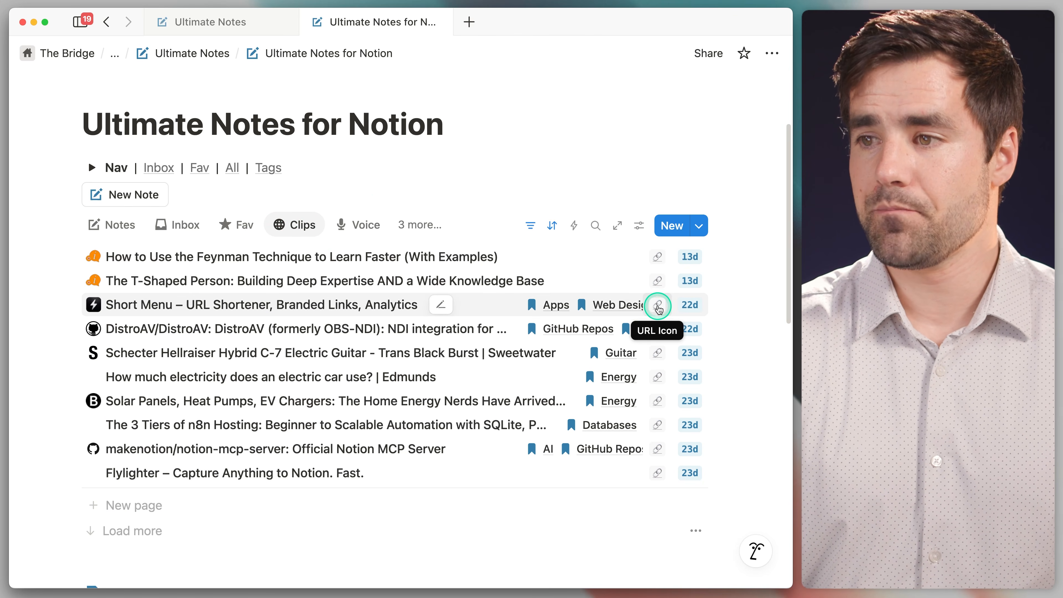
{"action": "left_click", "coordinate": [358, 225]}
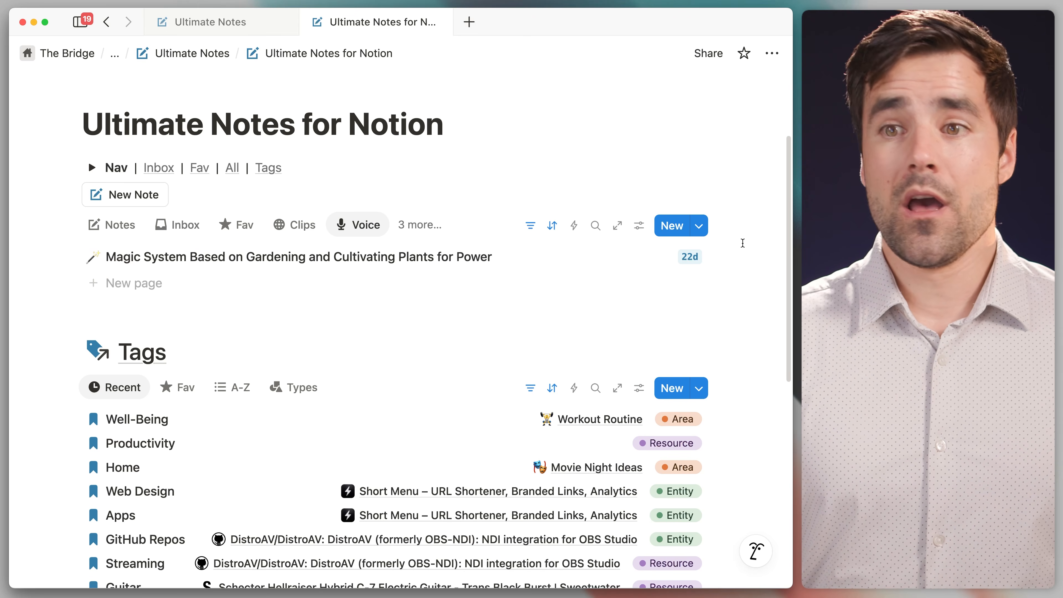
{"action": "left_click", "coordinate": [418, 227]}
{"action": "mouse_move", "coordinate": [471, 401]}
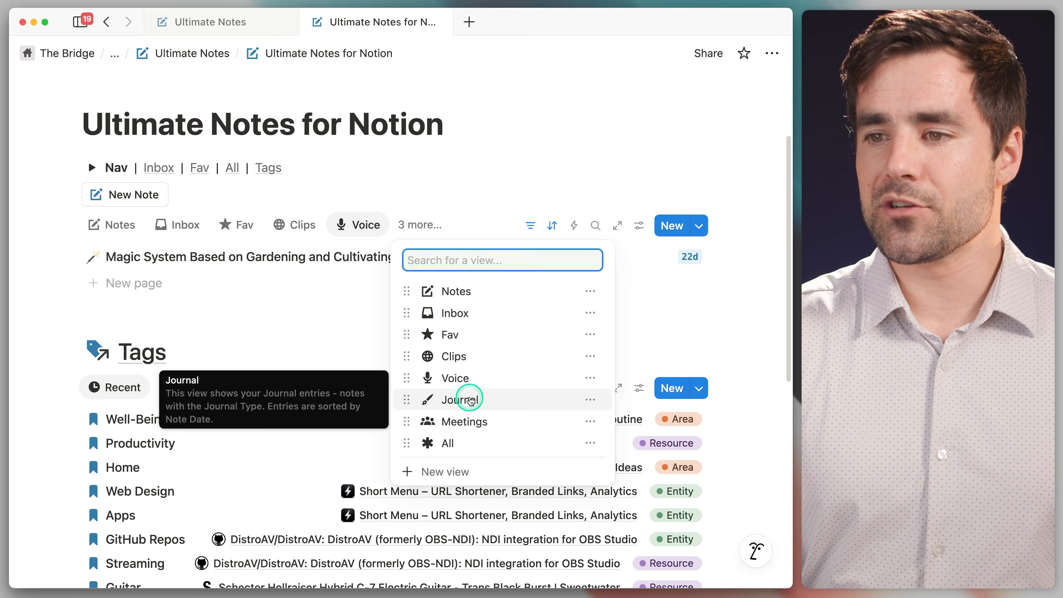
{"action": "mouse_move", "coordinate": [486, 422]}
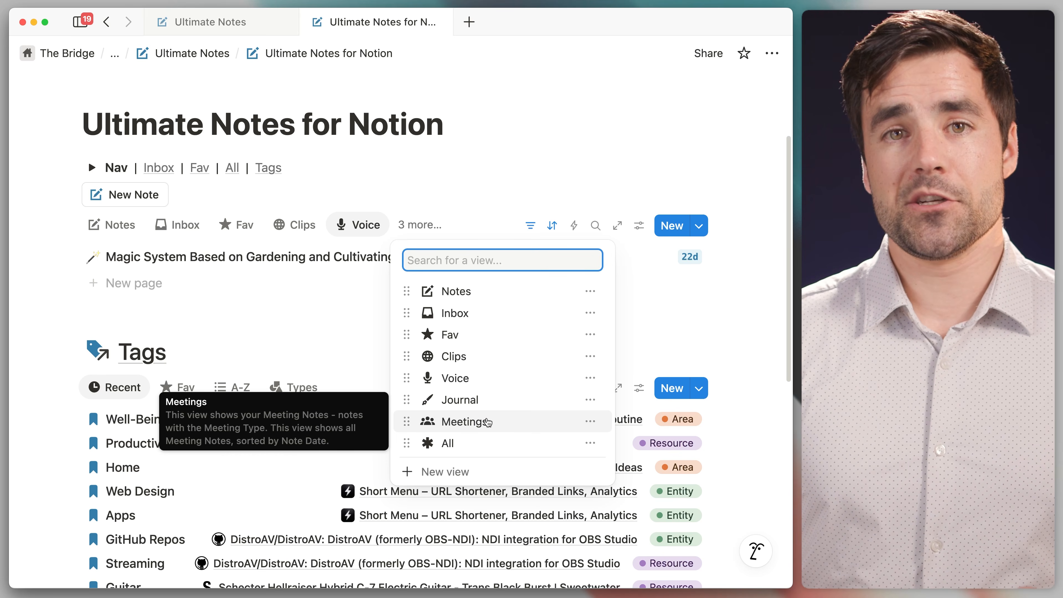
{"action": "mouse_move", "coordinate": [501, 293]}
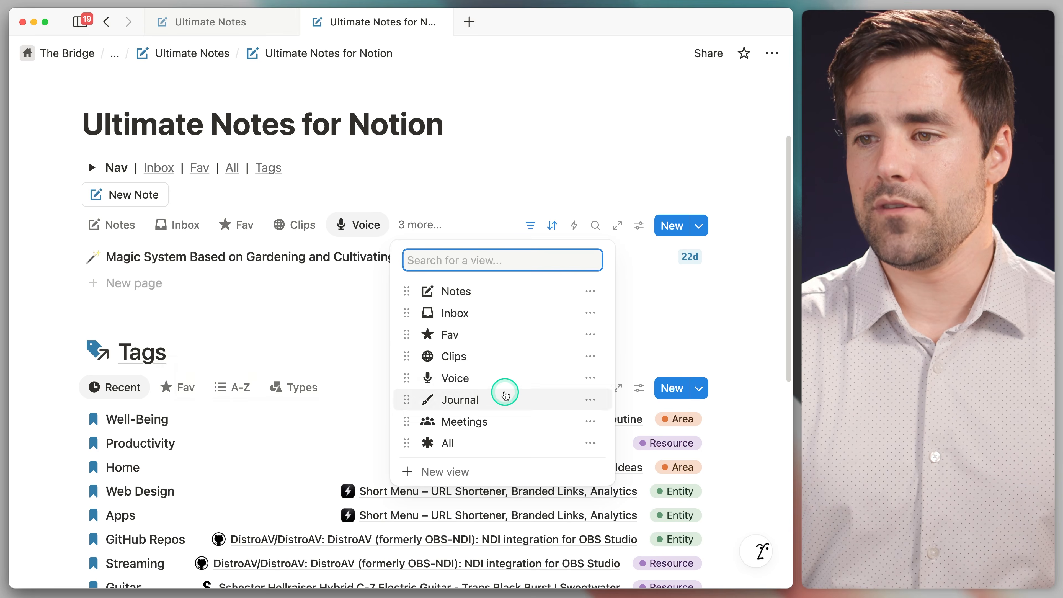
{"action": "left_click", "coordinate": [481, 166]}
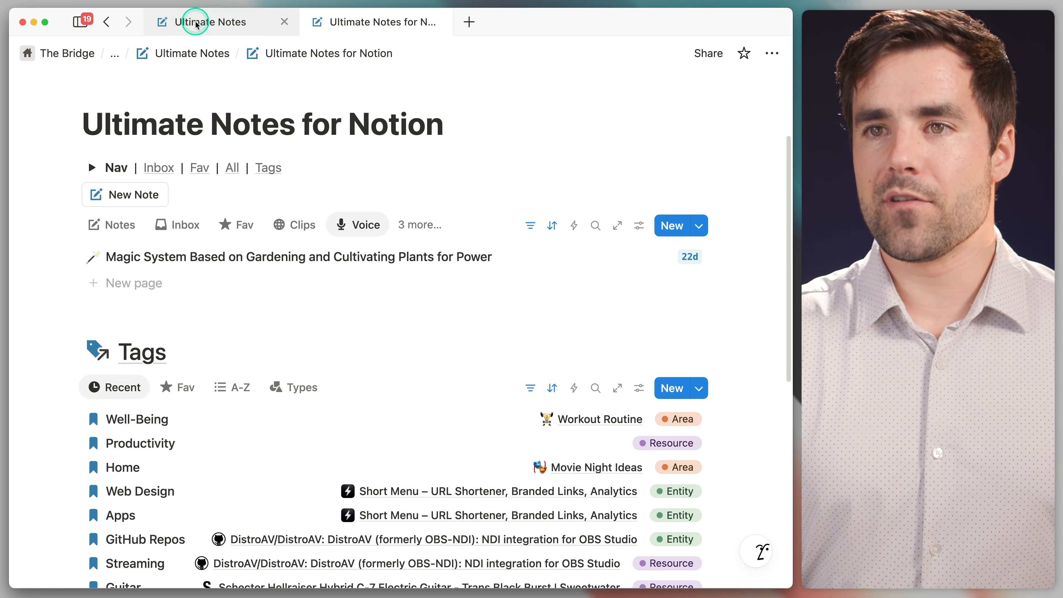
Show the Tags, Type and Updated (Short) properties in the Notes list view on the Ultimate Notes page.
{"action": "left_click", "coordinate": [196, 23]}
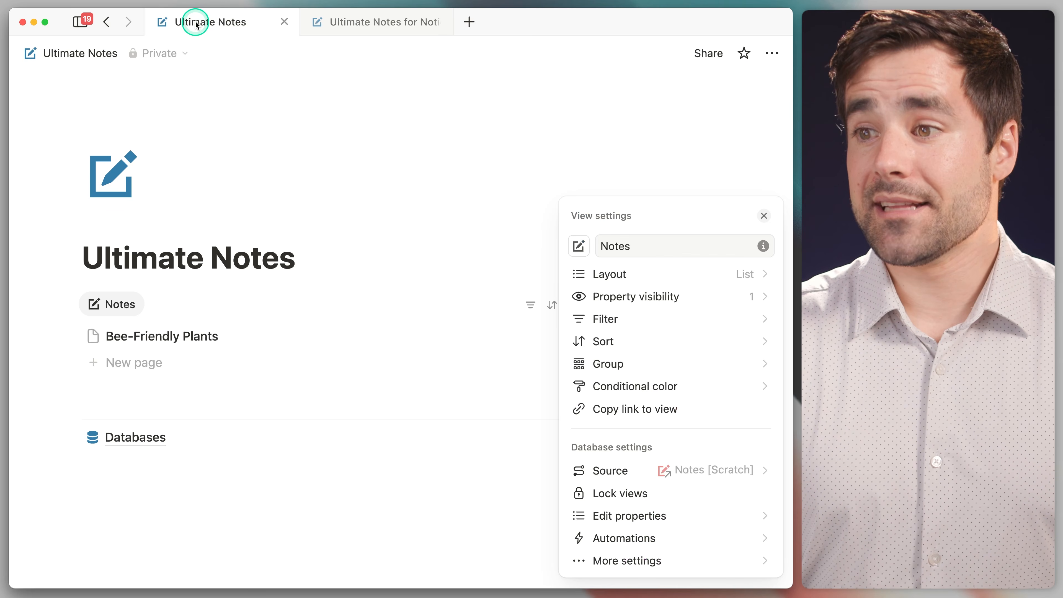
{"action": "left_click", "coordinate": [647, 244]}
{"action": "left_click", "coordinate": [674, 295]}
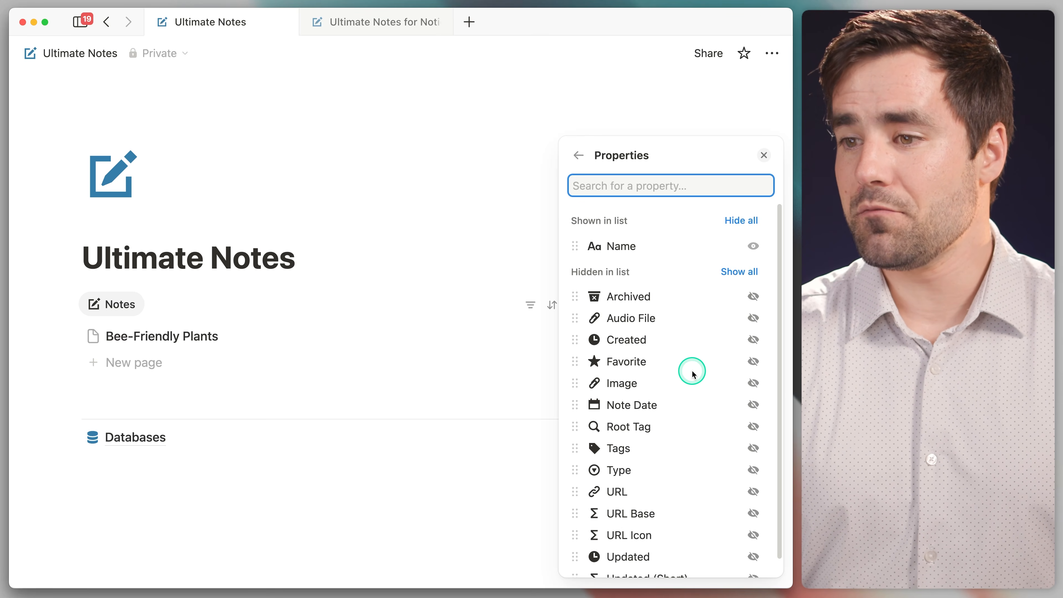
{"action": "scroll", "coordinate": [690, 371], "scroll_direction": "down", "scroll_amount": 1}
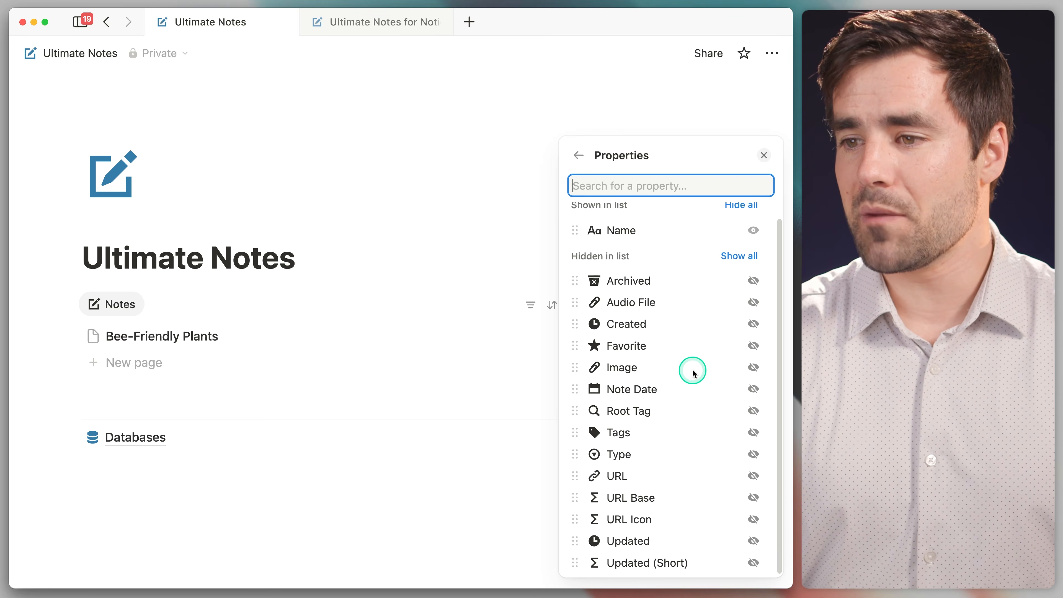
{"action": "left_click", "coordinate": [753, 430]}
{"action": "left_click", "coordinate": [753, 451]}
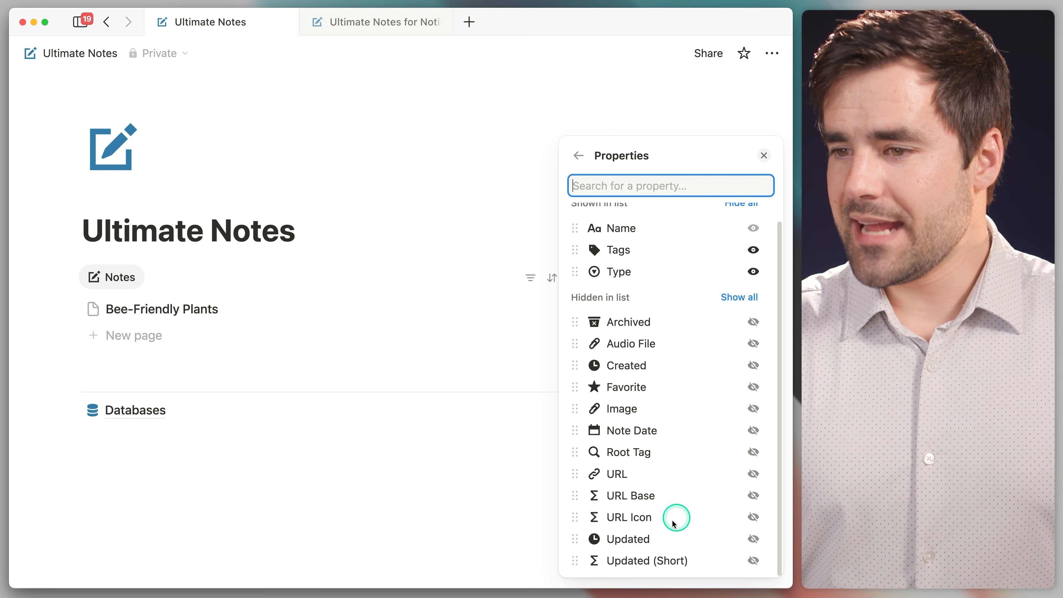
{"action": "left_click", "coordinate": [753, 560]}
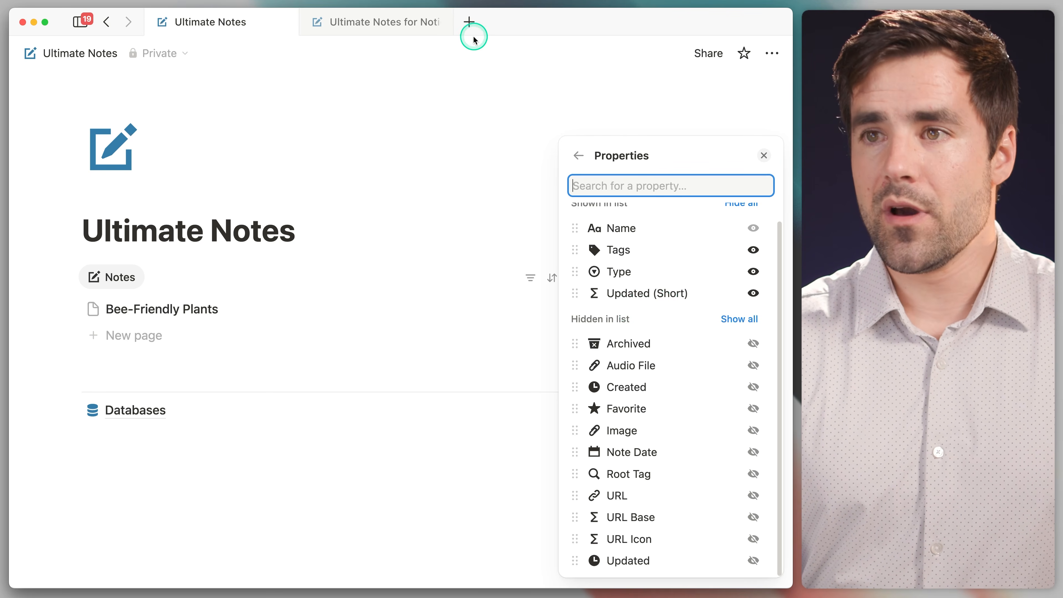
Compare the properties displayed in the reference page's Notes and Clips views, and return to the Ultimate Notes page's main view settings.
{"action": "left_click", "coordinate": [390, 23]}
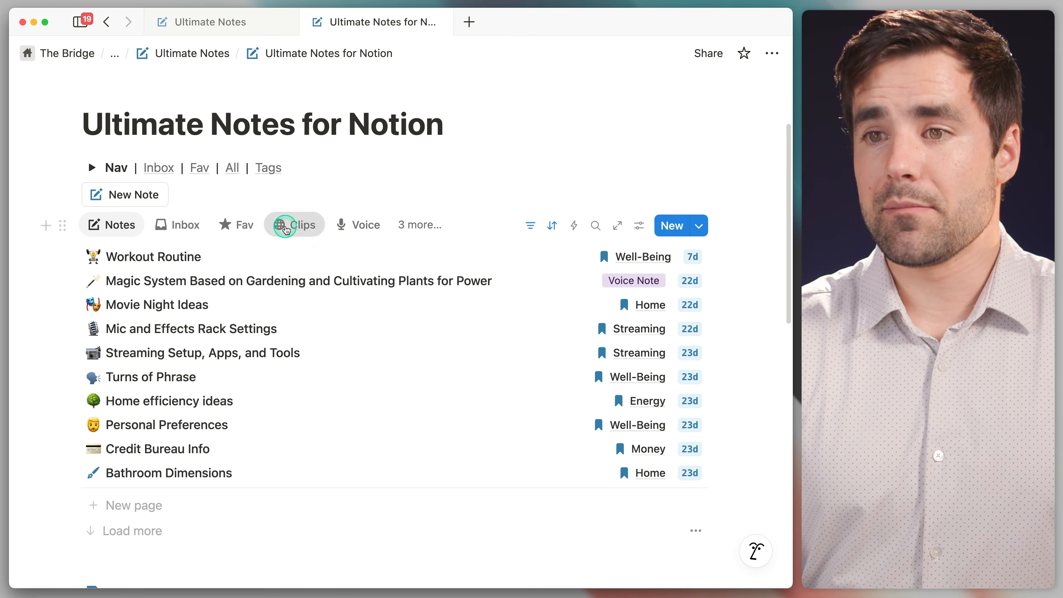
{"action": "left_click", "coordinate": [285, 229]}
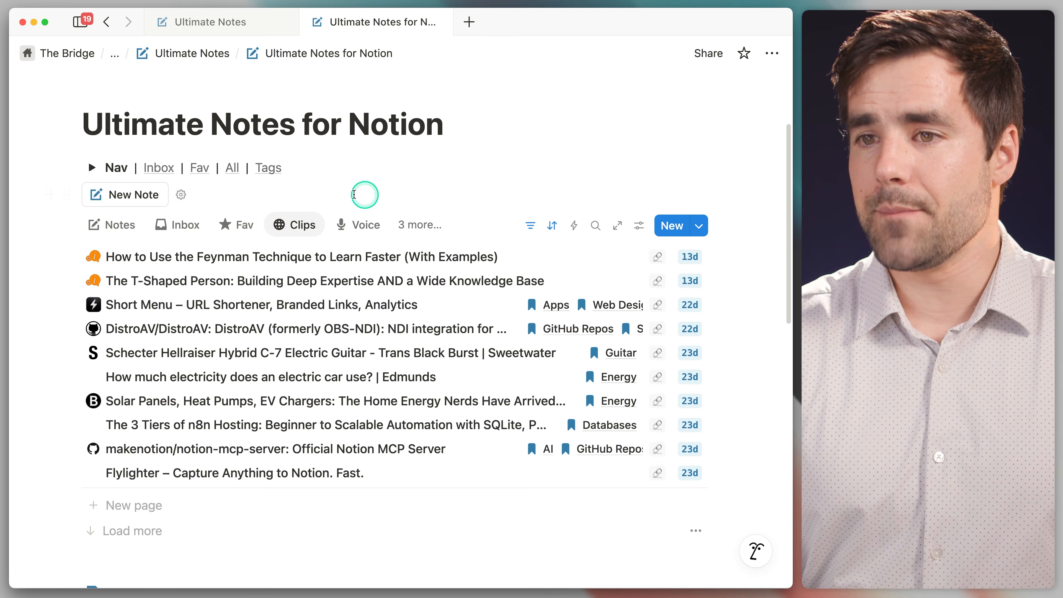
{"action": "left_click", "coordinate": [112, 226]}
{"action": "left_click", "coordinate": [218, 31]}
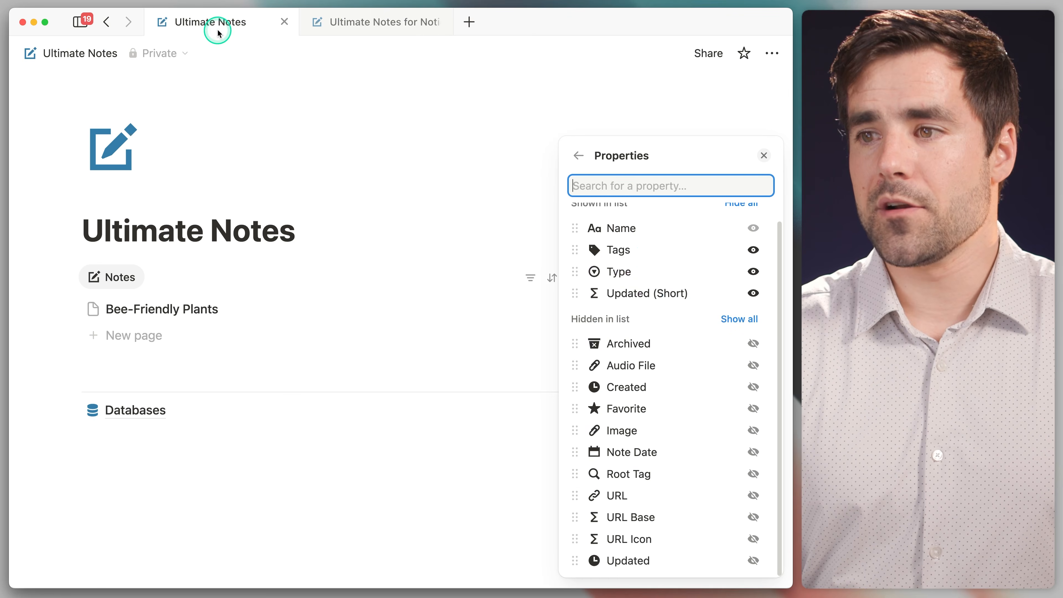
{"action": "scroll", "coordinate": [642, 251], "scroll_direction": "up", "scroll_amount": 1}
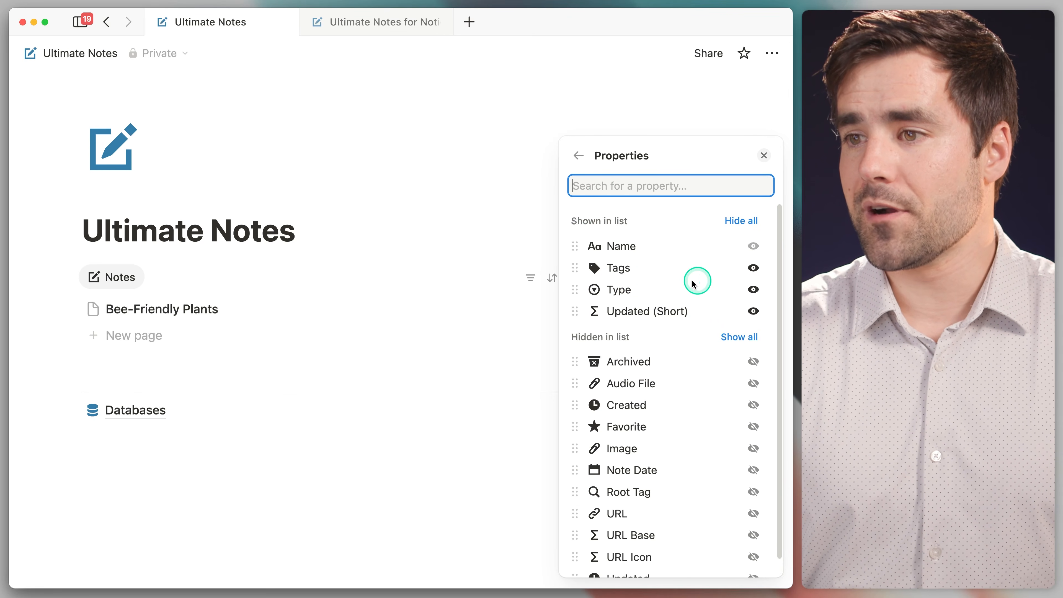
{"action": "left_click", "coordinate": [579, 156]}
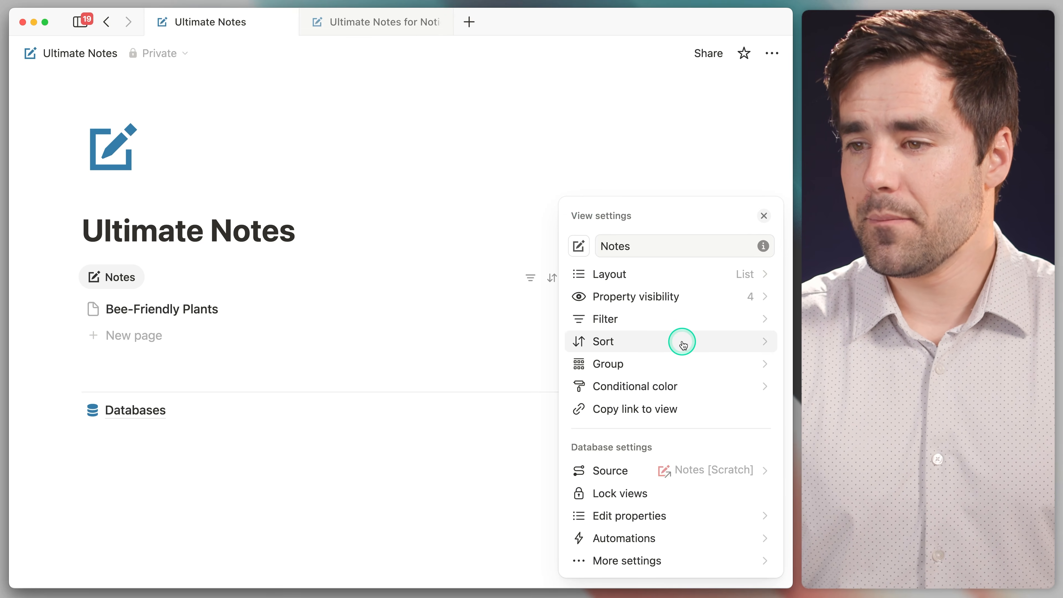
Sort the Notes view by the Updated property in descending order.
{"action": "left_click", "coordinate": [447, 207]}
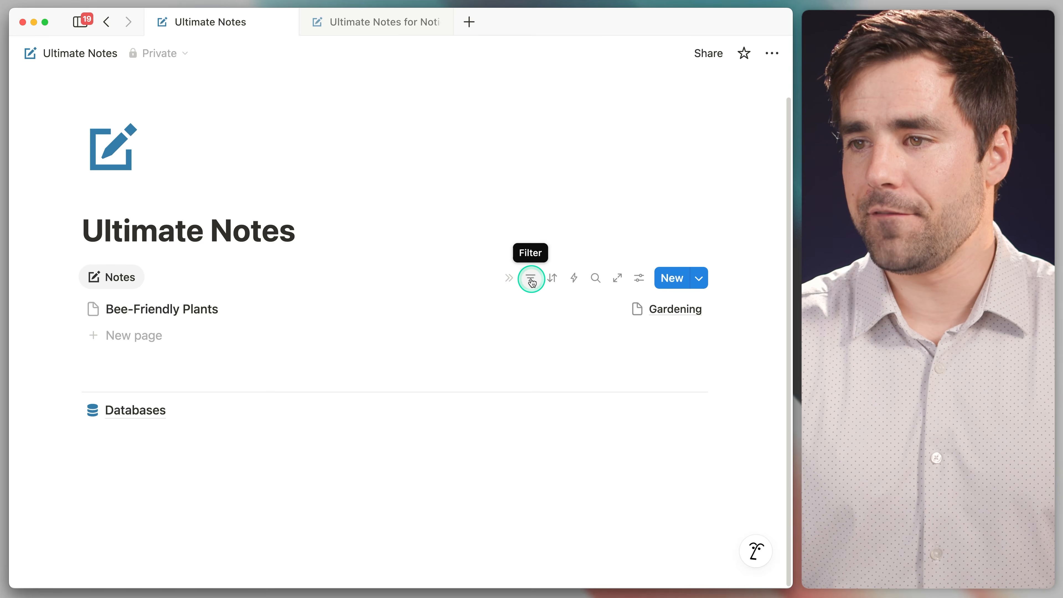
{"action": "left_click", "coordinate": [553, 281]}
{"action": "type", "text": "up"}
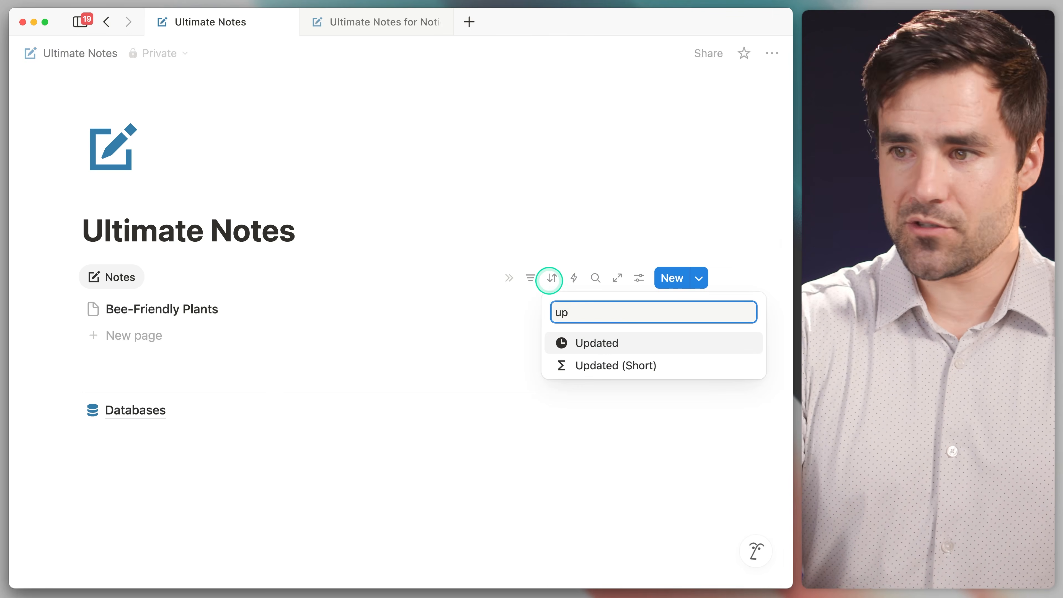
{"action": "left_click", "coordinate": [604, 340]}
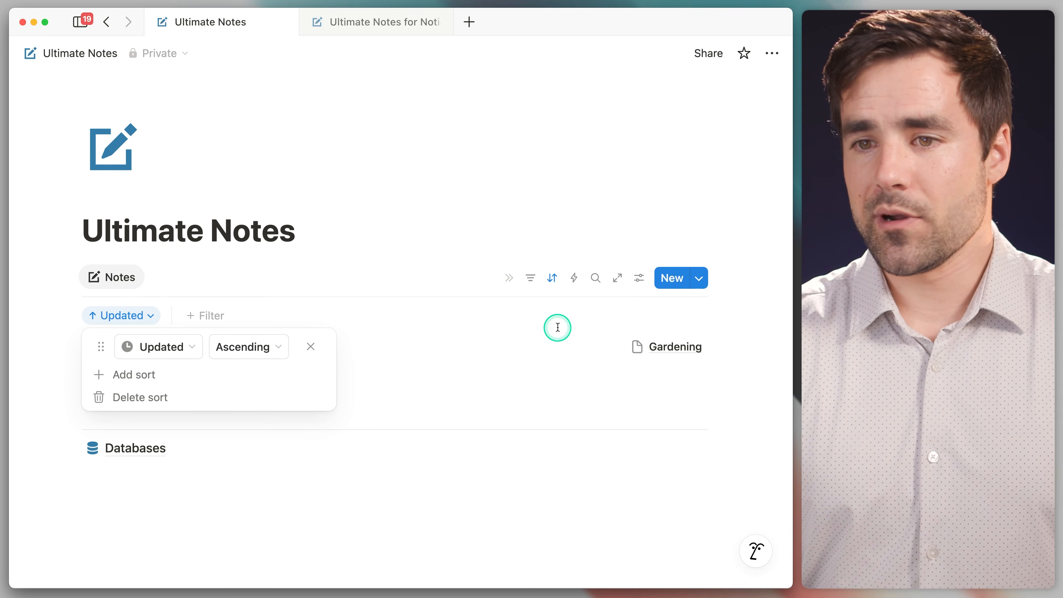
{"action": "left_click", "coordinate": [251, 347]}
{"action": "left_click", "coordinate": [261, 397]}
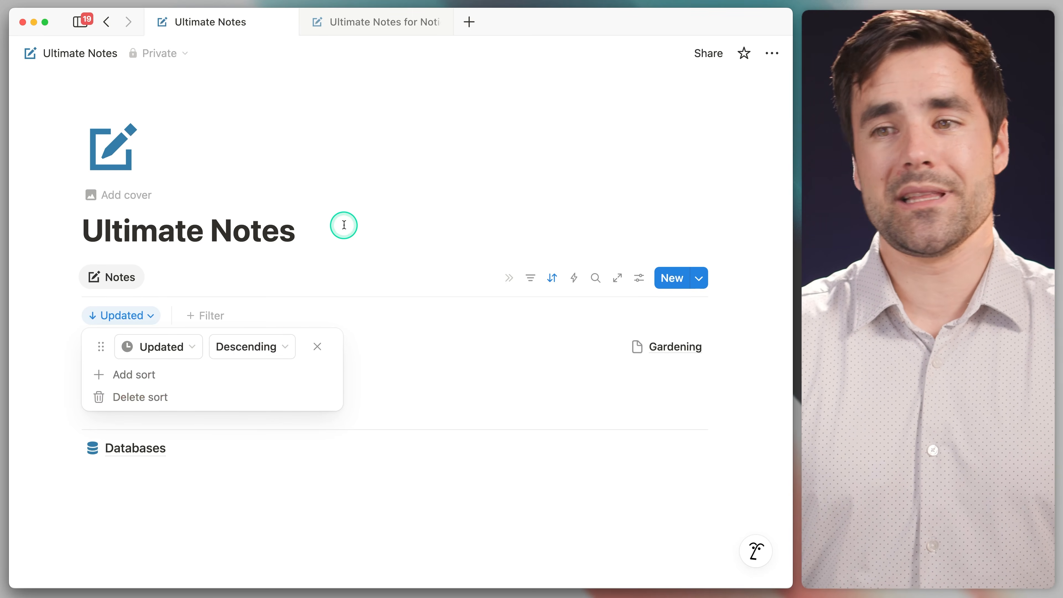
Add an advanced filter to the Notes view with a rule that Archived is unchecked.
{"action": "left_click", "coordinate": [527, 277]}
{"action": "left_click", "coordinate": [528, 280]}
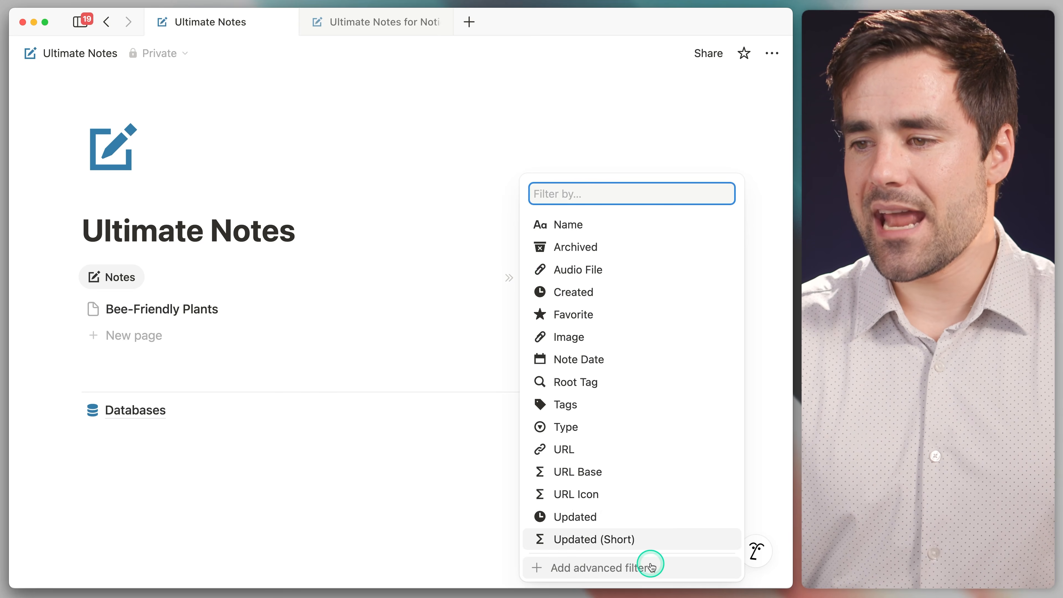
{"action": "left_click", "coordinate": [651, 567]}
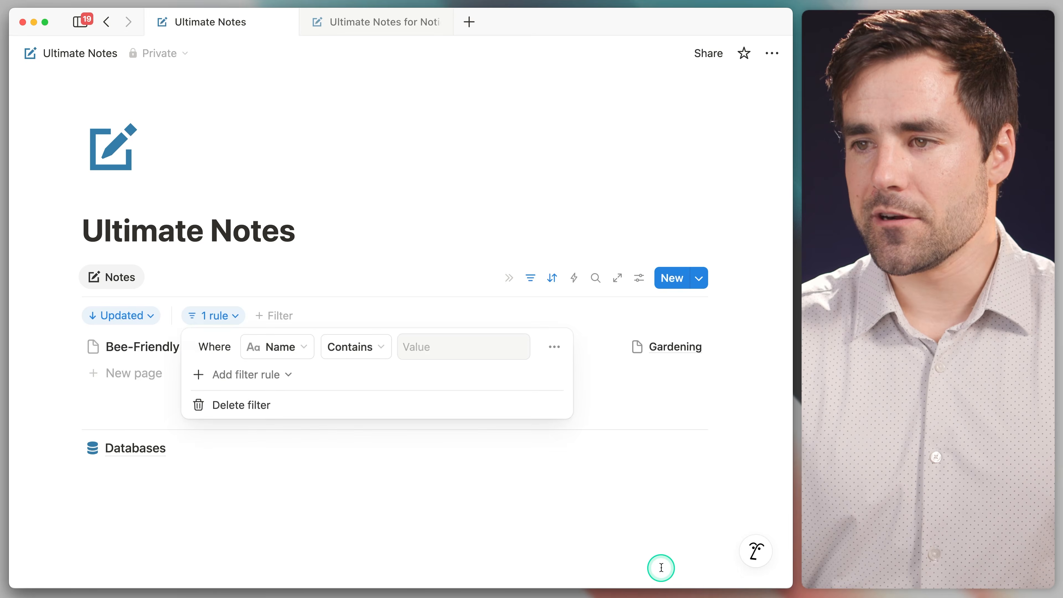
{"action": "left_click", "coordinate": [289, 347]}
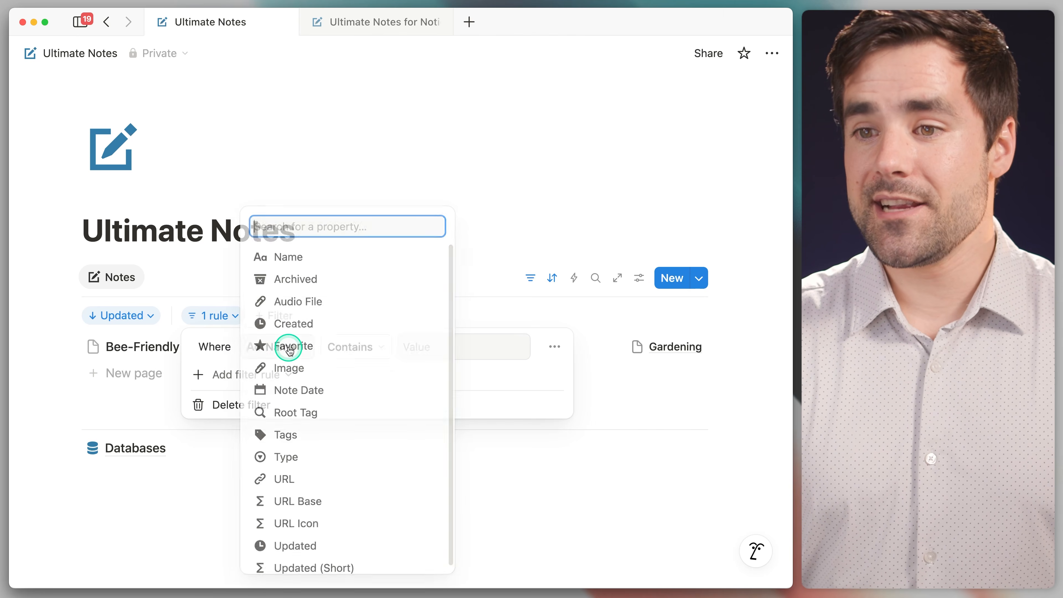
{"action": "left_click", "coordinate": [324, 284]}
{"action": "left_click", "coordinate": [416, 346]}
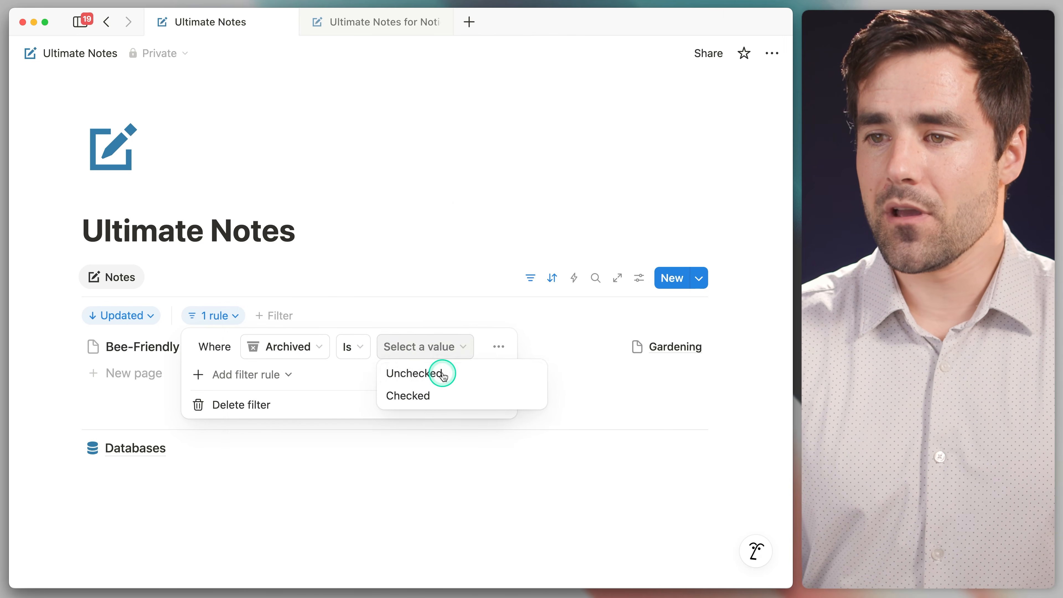
{"action": "left_click", "coordinate": [443, 374]}
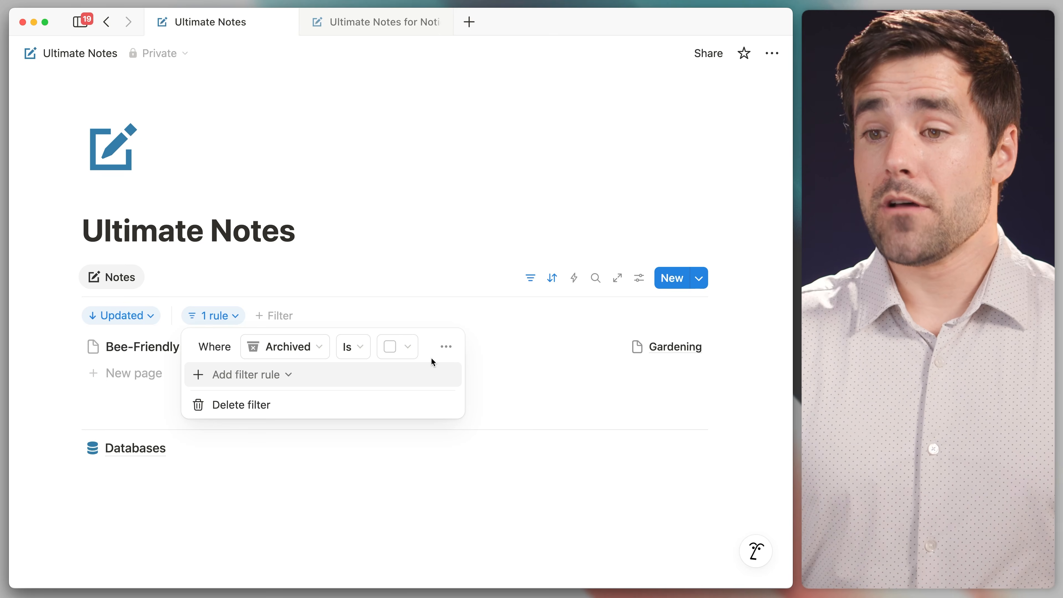
Add an And filter rule that Type is not Journal, Meeting or Web Clip.
{"action": "left_click", "coordinate": [369, 371]}
{"action": "left_click", "coordinate": [274, 396]}
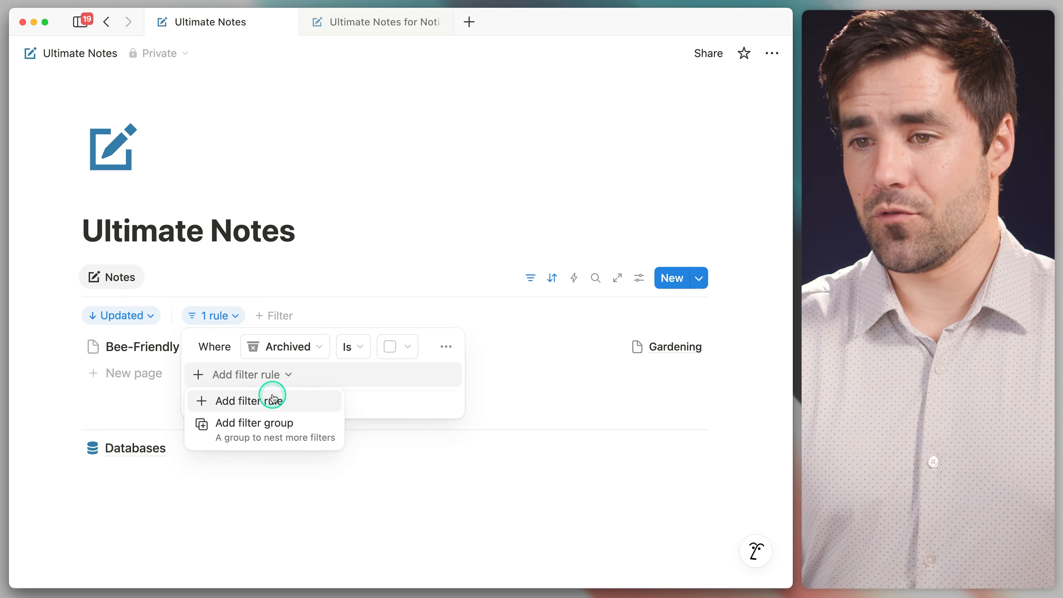
{"action": "left_click", "coordinate": [284, 377]}
{"action": "type", "text": "type"}
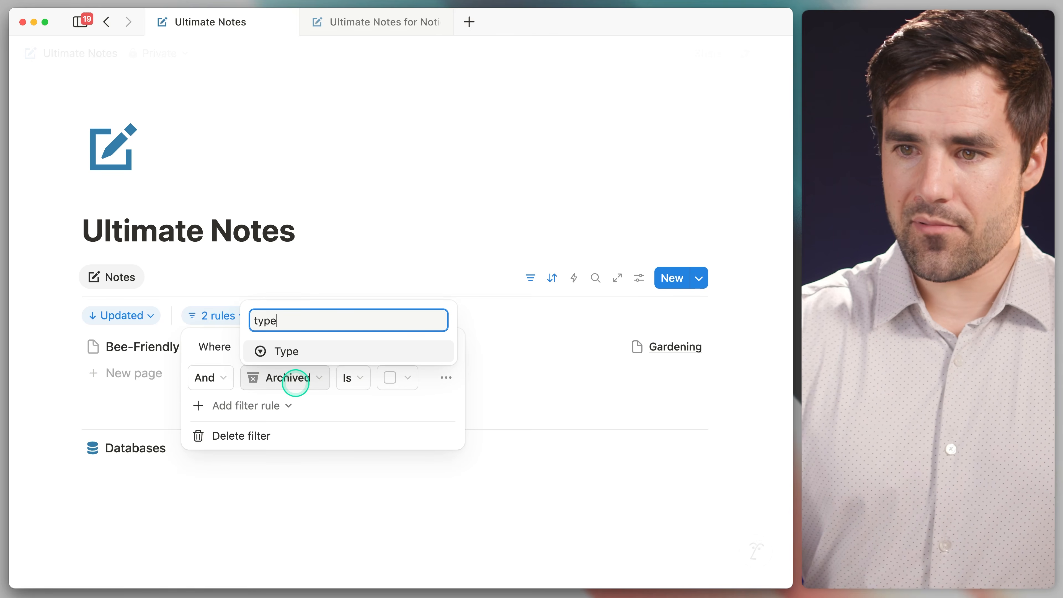
{"action": "left_click", "coordinate": [345, 352]}
{"action": "left_click", "coordinate": [359, 377]}
{"action": "left_click", "coordinate": [388, 426]}
{"action": "left_click", "coordinate": [451, 379]}
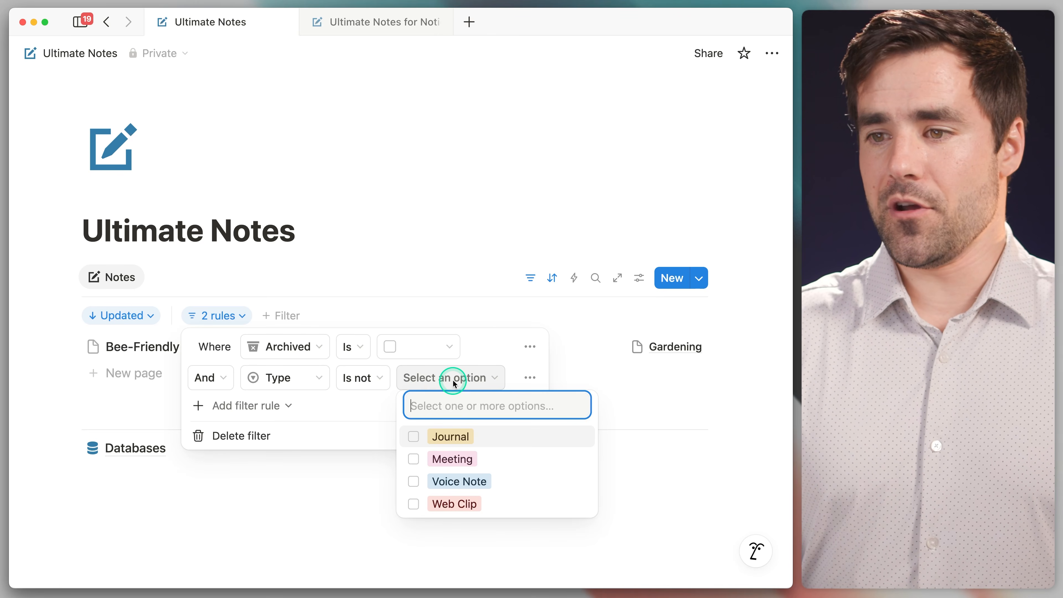
{"action": "left_click", "coordinate": [413, 436]}
{"action": "left_click", "coordinate": [413, 458]}
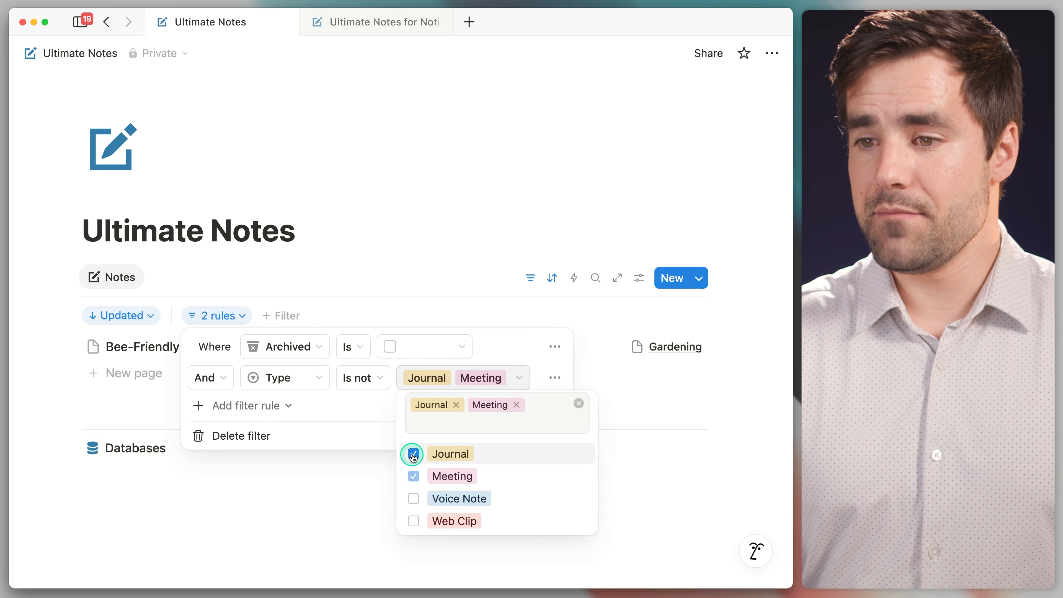
{"action": "left_click", "coordinate": [414, 521]}
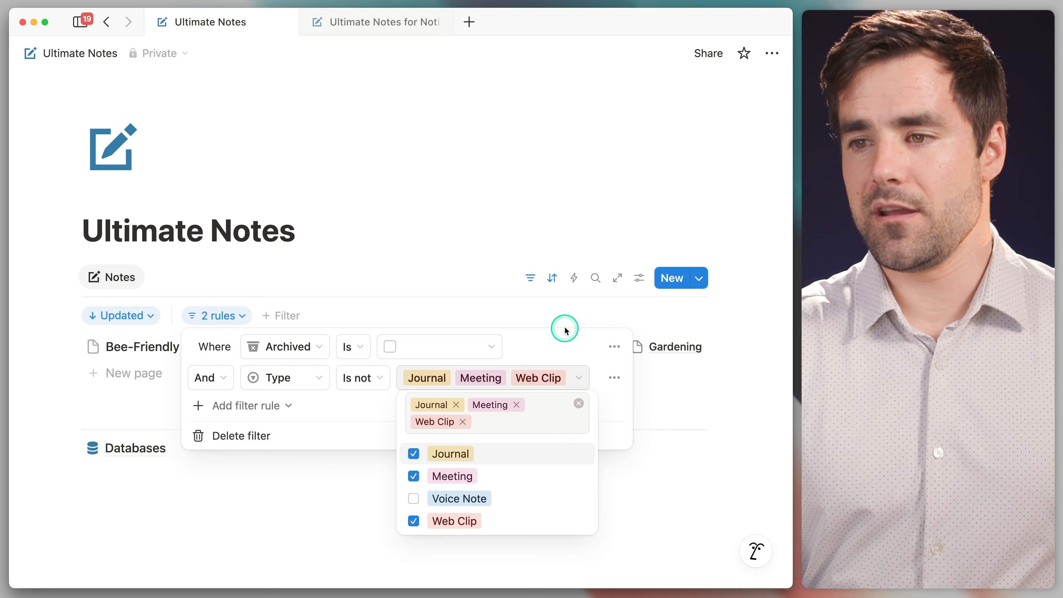
{"action": "left_click", "coordinate": [531, 348]}
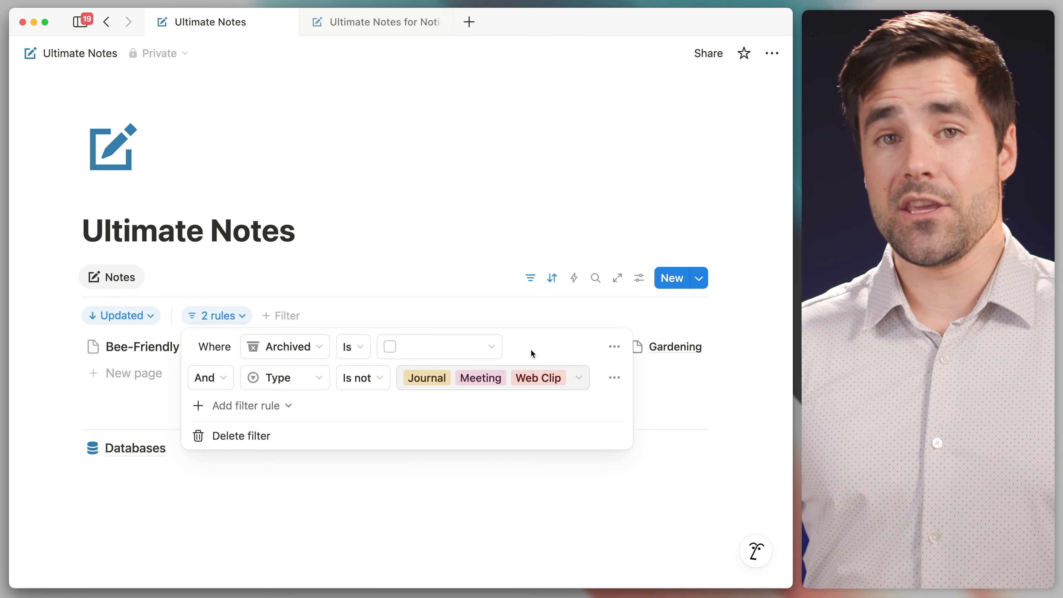
Add a nested filter group to the Notes view's filter with a rule that URL is empty.
{"action": "left_click", "coordinate": [284, 404]}
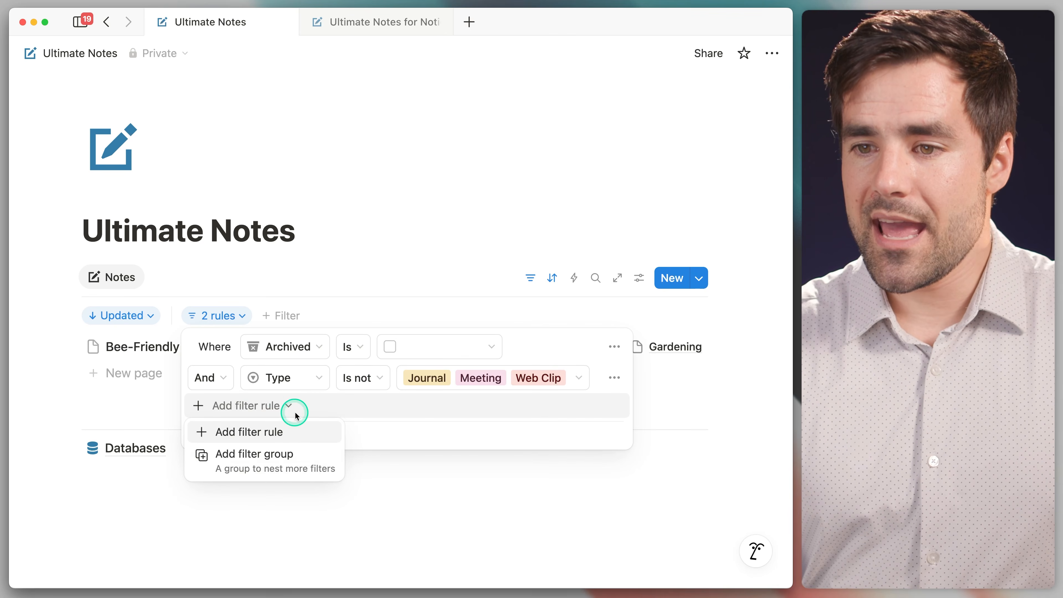
{"action": "left_click", "coordinate": [291, 457]}
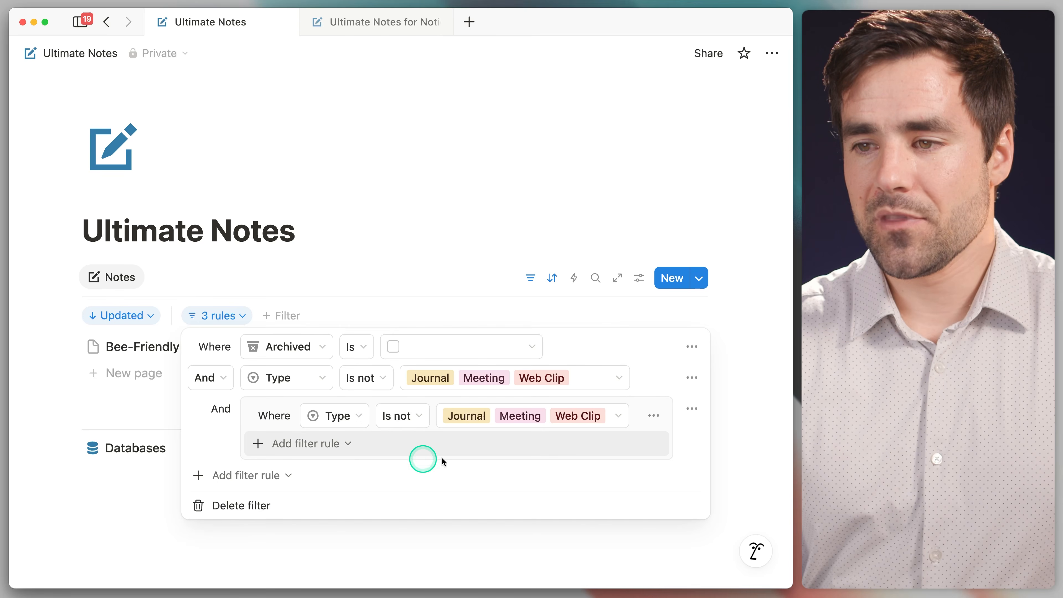
{"action": "left_click", "coordinate": [333, 417]}
{"action": "type", "text": "utl"}
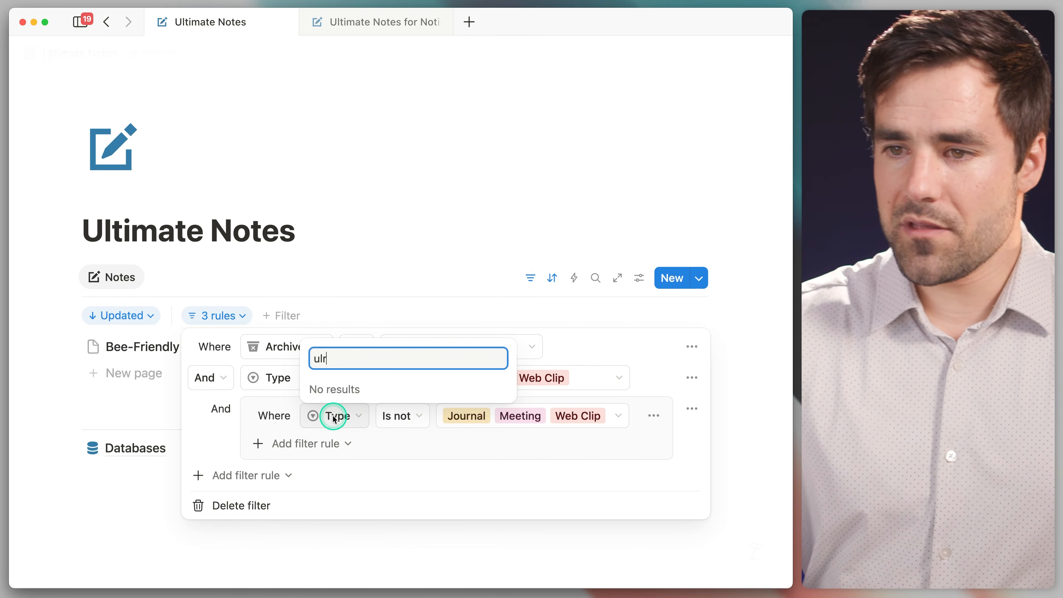
{"action": "key", "text": "BackSpace"}
{"action": "key", "text": "BackSpace"}
{"action": "type", "text": "rl"}
{"action": "key", "text": "Return"}
{"action": "left_click", "coordinate": [422, 415]}
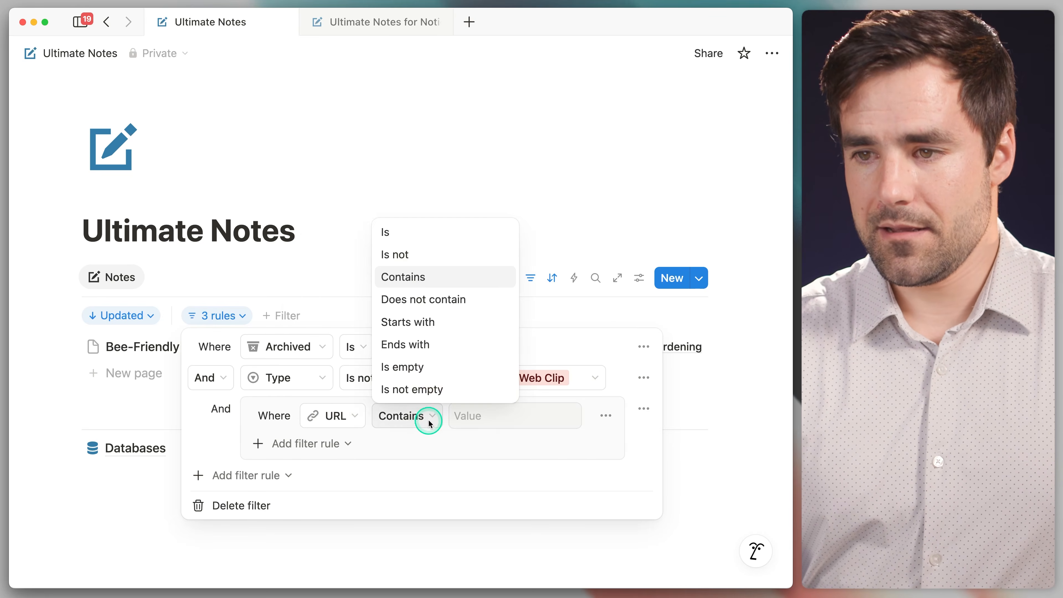
{"action": "left_click", "coordinate": [401, 368]}
Add an Or rule to the nested filter group that Type is Voice Note.
{"action": "left_click", "coordinate": [342, 448]}
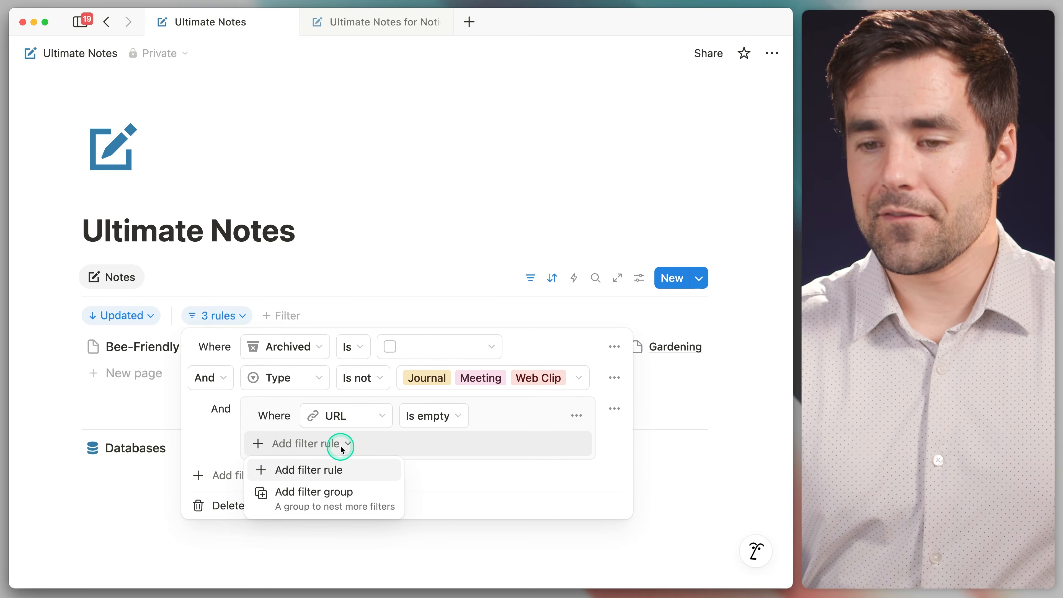
{"action": "left_click", "coordinate": [340, 471]}
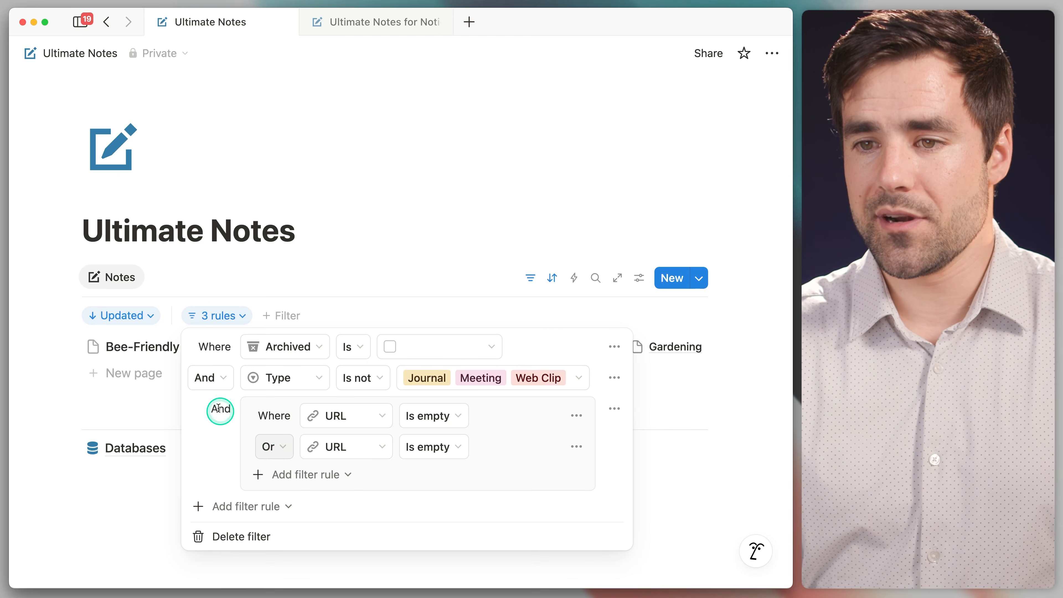
{"action": "left_click", "coordinate": [354, 446]}
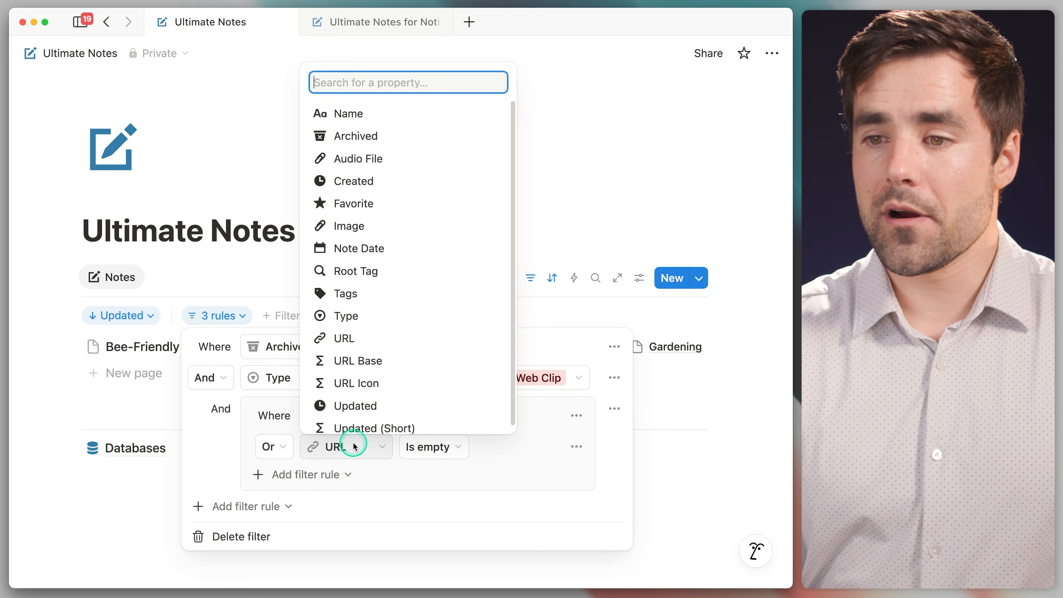
{"action": "type", "text": "type"}
{"action": "key", "text": "Return"}
{"action": "left_click", "coordinate": [434, 446]}
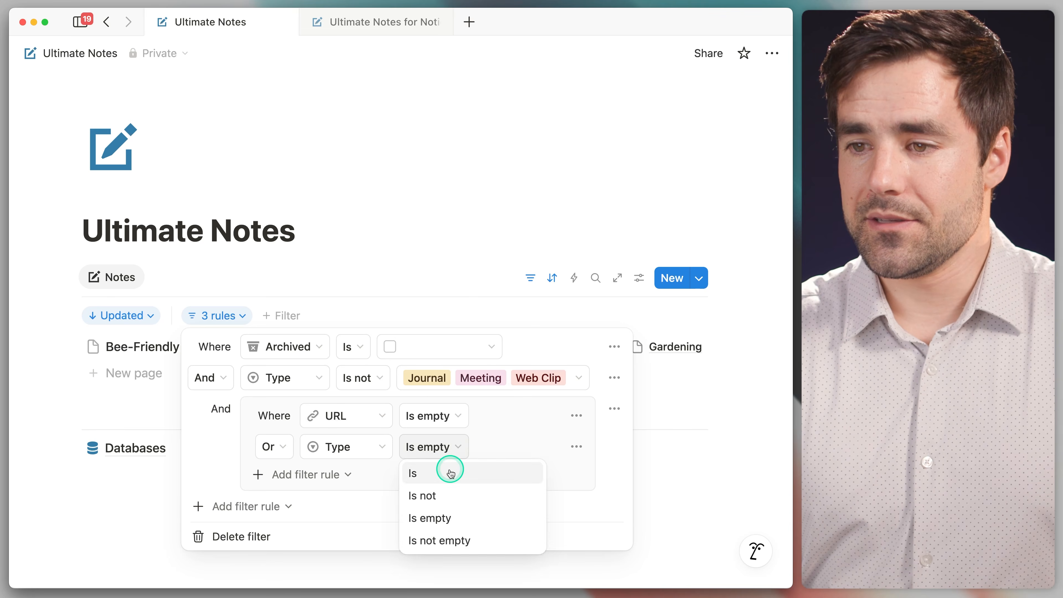
{"action": "left_click", "coordinate": [443, 471]}
{"action": "left_click", "coordinate": [502, 398]}
{"action": "left_click", "coordinate": [552, 488]}
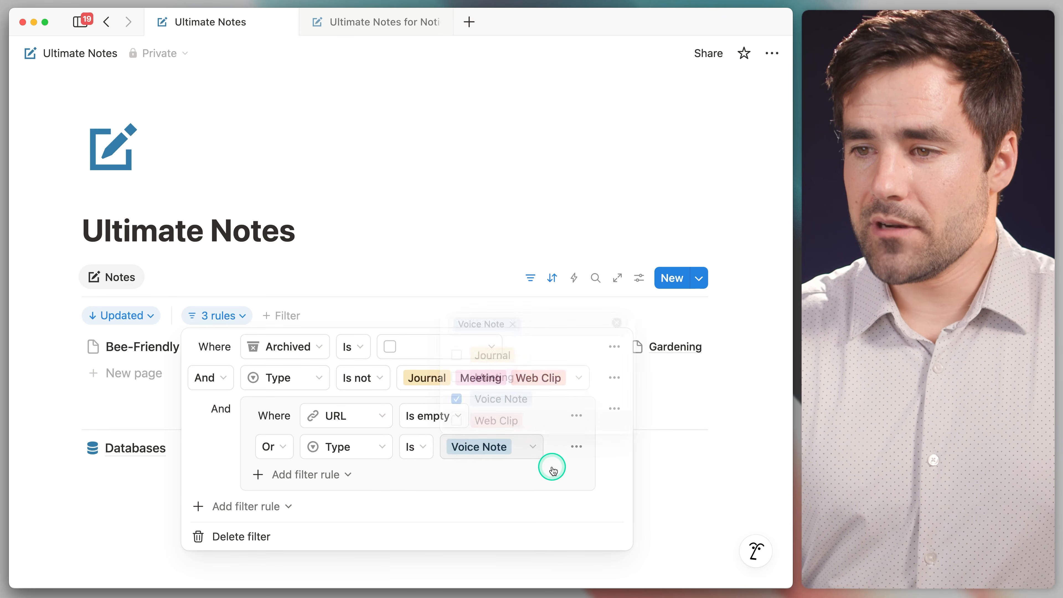
Examine the properties, summary and transcript of the reference page's Magic System voice note, and return to the Ultimate Notes page's list.
{"action": "left_click", "coordinate": [376, 26]}
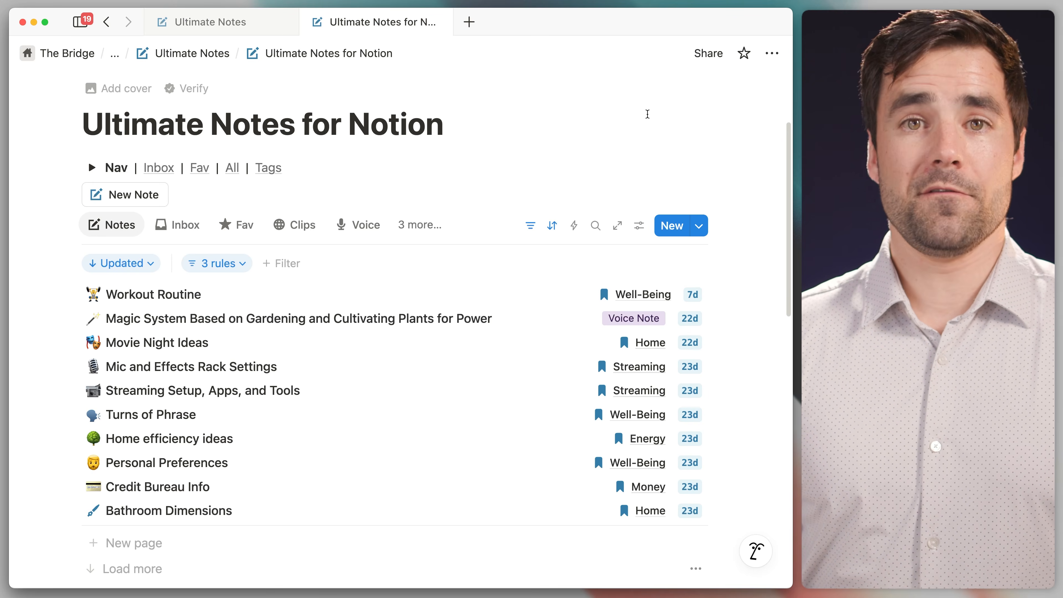
{"action": "left_click", "coordinate": [351, 317]}
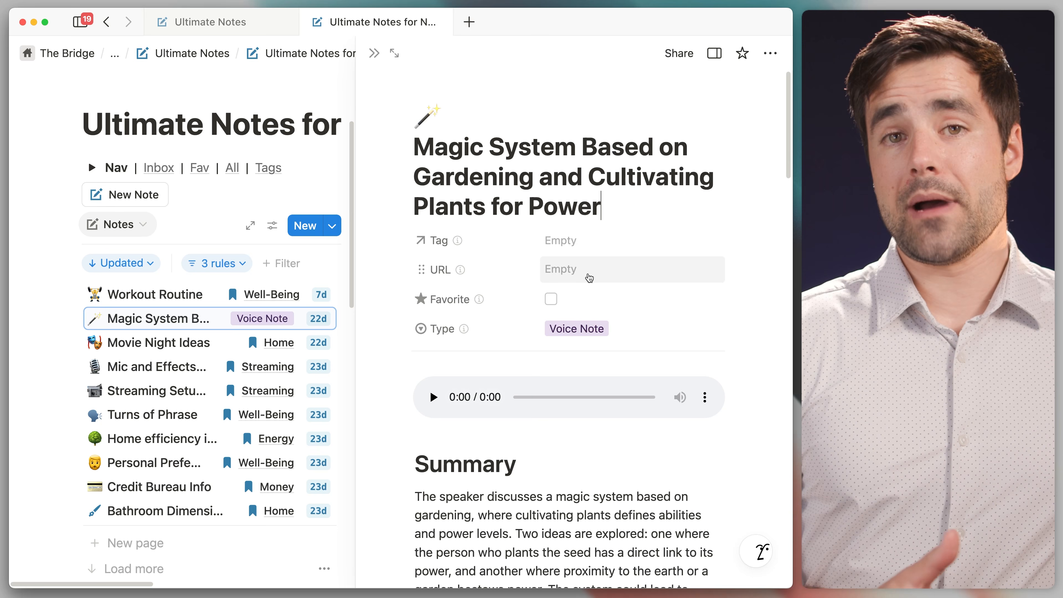
{"action": "scroll", "coordinate": [589, 278], "scroll_direction": "down", "scroll_amount": 20}
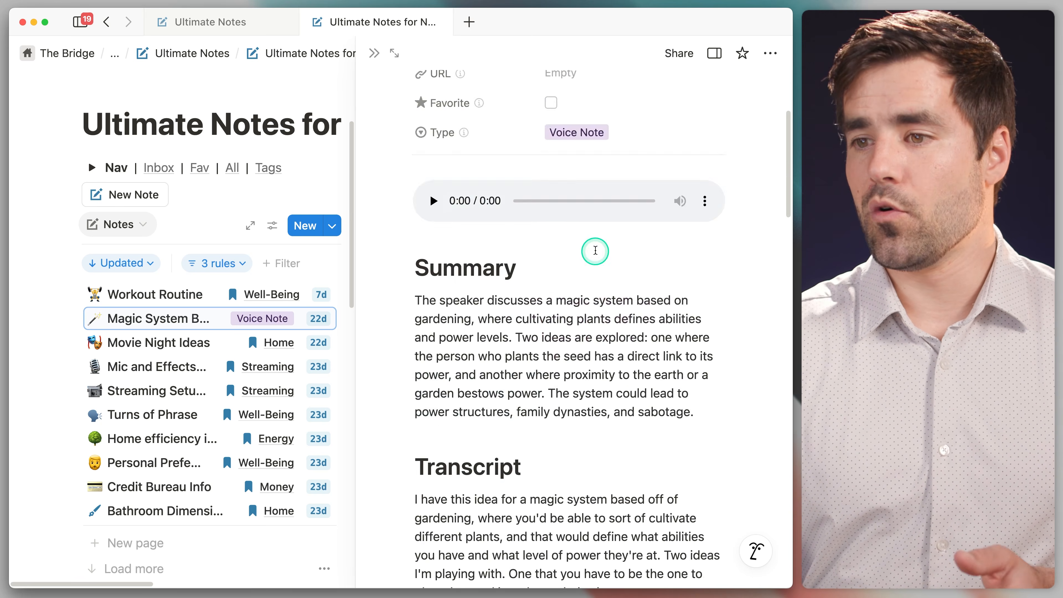
{"action": "scroll", "coordinate": [595, 294], "scroll_direction": "down", "scroll_amount": 10}
{"action": "scroll", "coordinate": [585, 387], "scroll_direction": "up", "scroll_amount": 20}
{"action": "scroll", "coordinate": [594, 401], "scroll_direction": "up", "scroll_amount": 15}
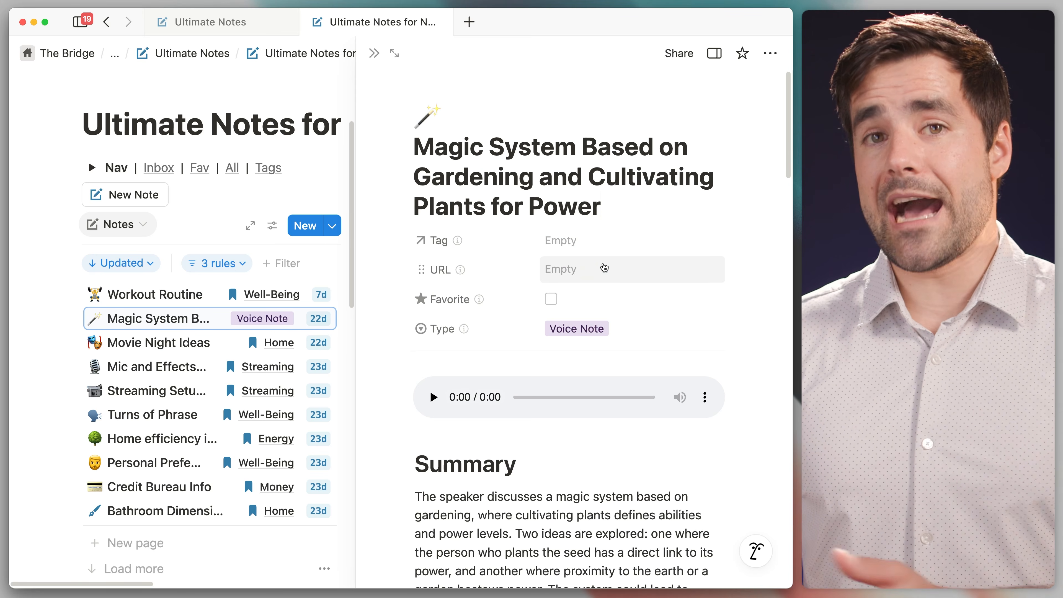
{"action": "left_click", "coordinate": [215, 22]}
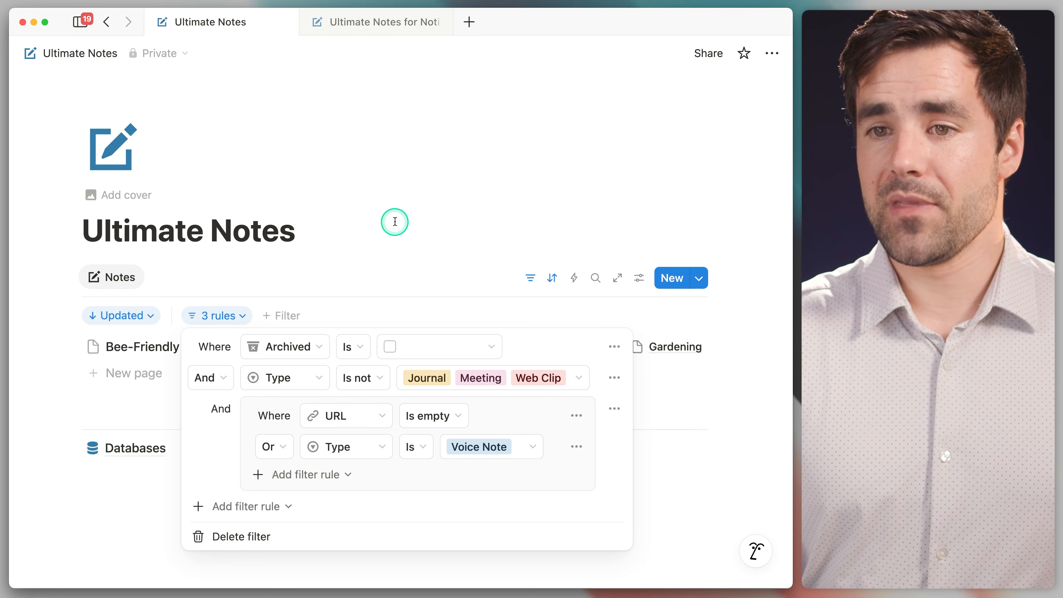
{"action": "left_click", "coordinate": [376, 238]}
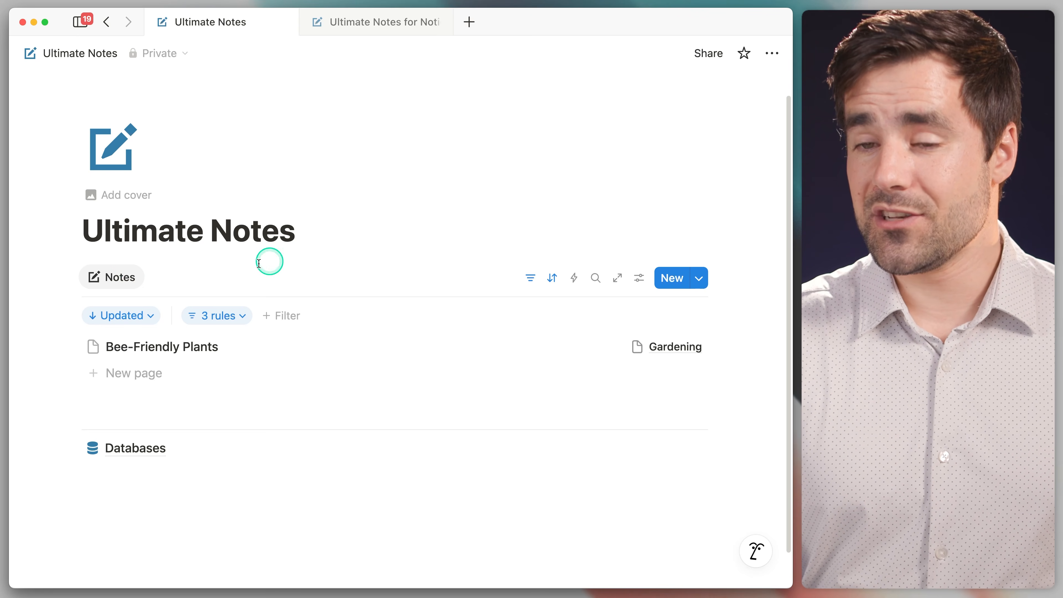
Duplicate the Notes view on the Ultimate Notes page and name the copy All.
{"action": "left_click", "coordinate": [98, 277]}
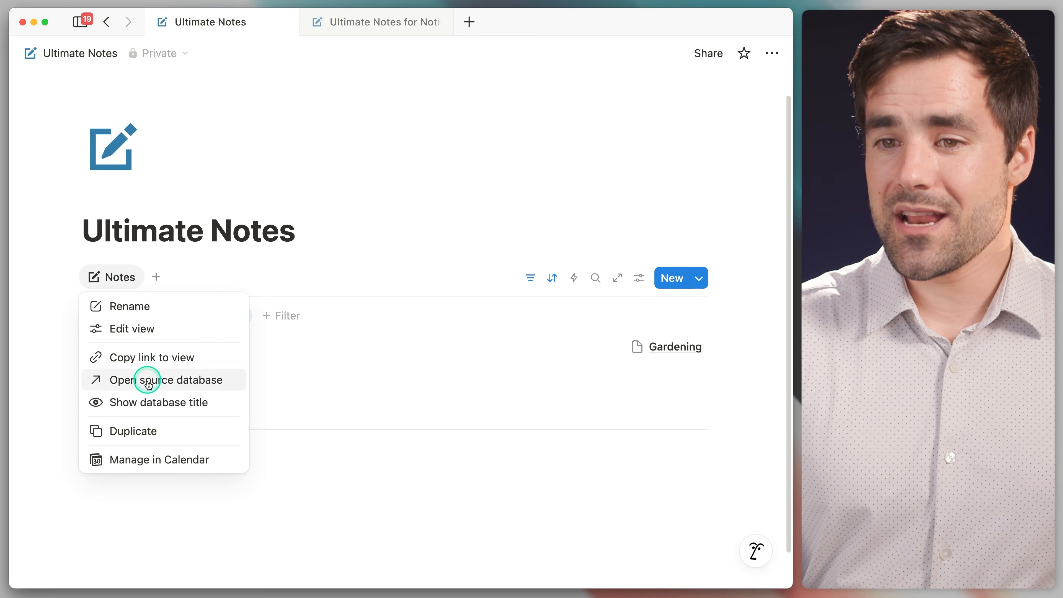
{"action": "left_click", "coordinate": [151, 431]}
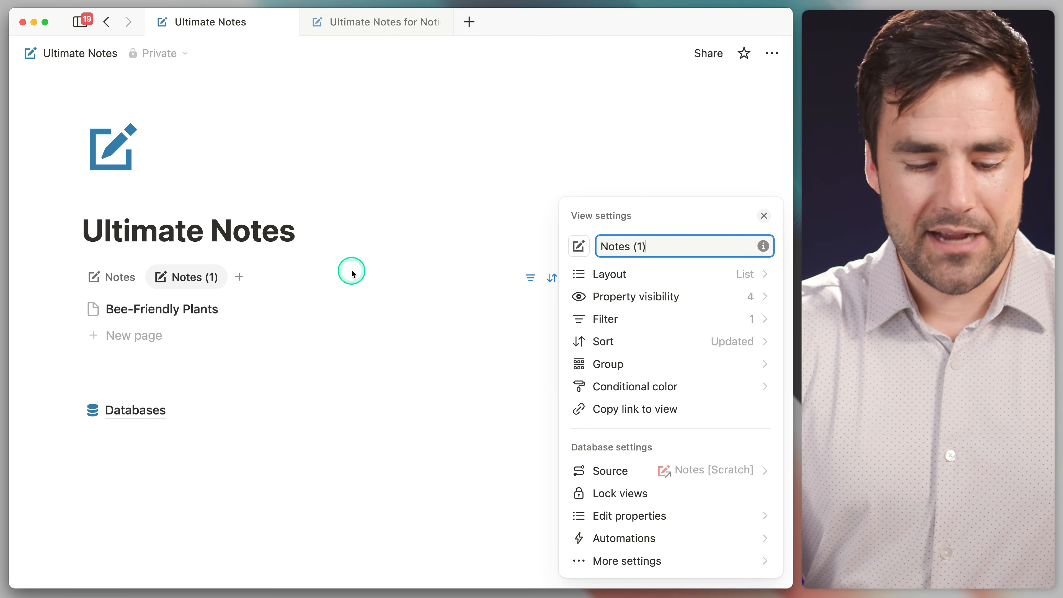
{"action": "key", "text": "super+BackSpace"}
{"action": "type", "text": "All"}
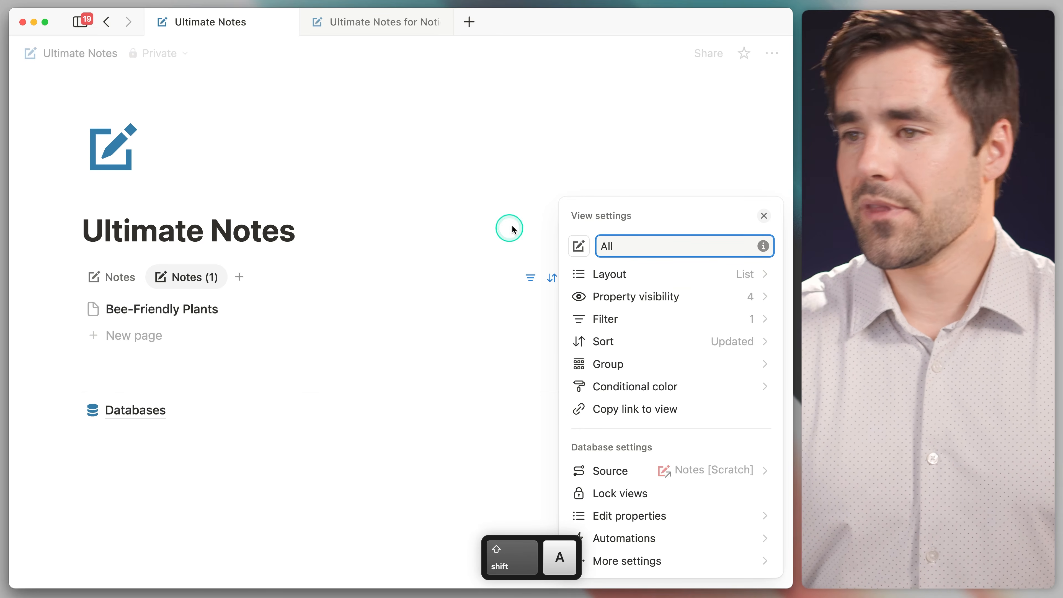
Set the All view's icon to the bold asterisk found by searching for "ast".
{"action": "left_click", "coordinate": [578, 245]}
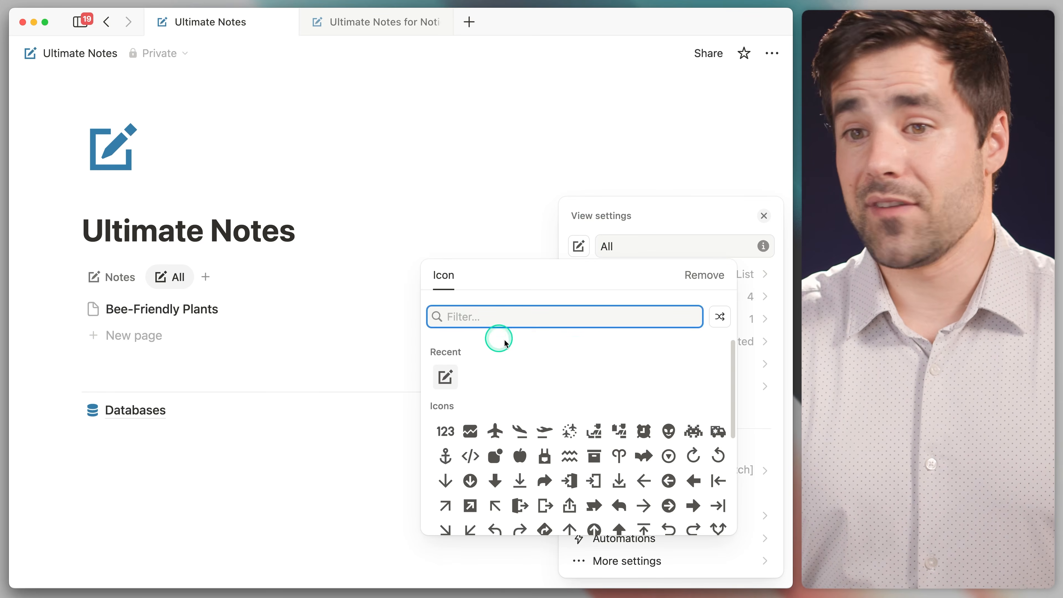
{"action": "type", "text": "ast"}
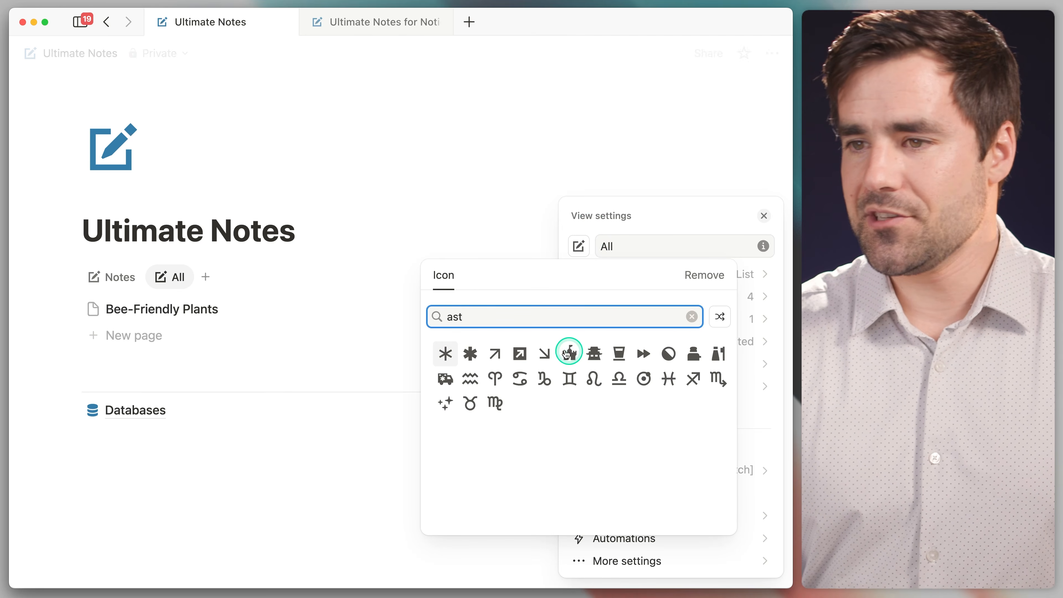
{"action": "left_click", "coordinate": [470, 353]}
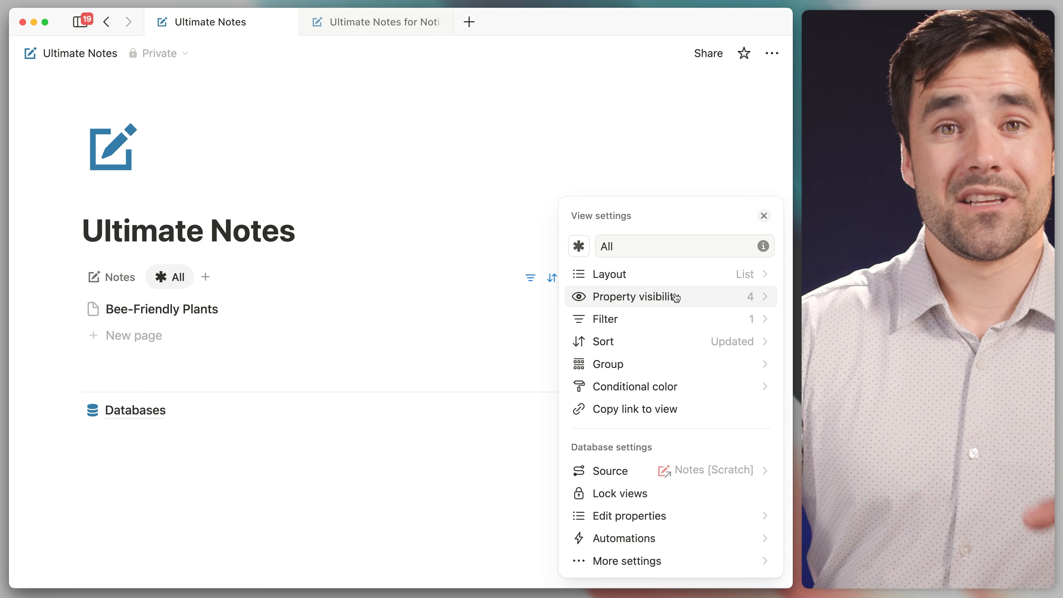
Show the URL Icon property in the All view and place it directly before Updated (Short).
{"action": "left_click", "coordinate": [693, 292]}
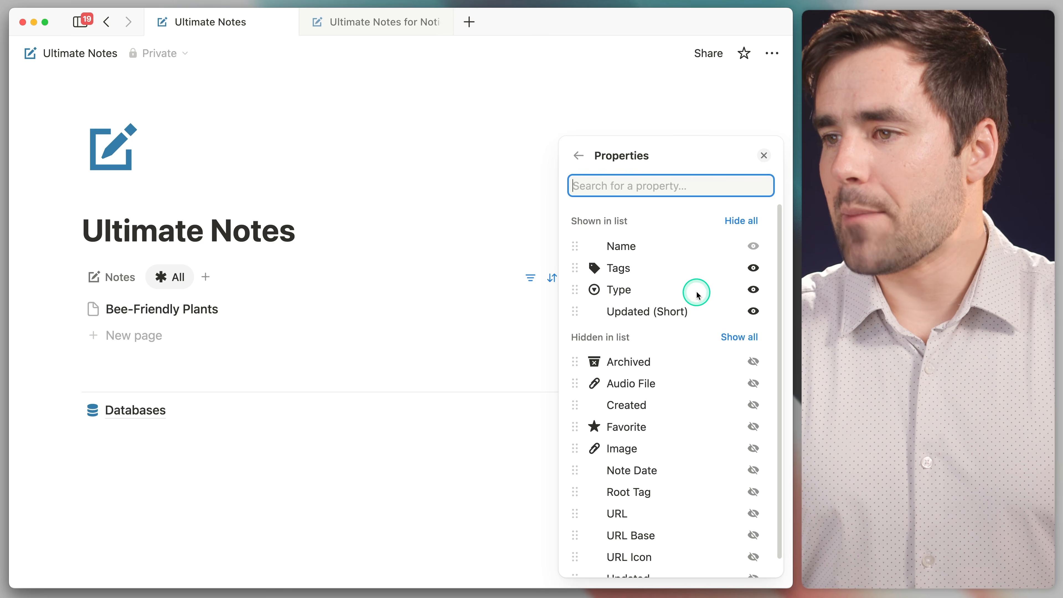
{"action": "scroll", "coordinate": [679, 466], "scroll_direction": "down", "scroll_amount": 1}
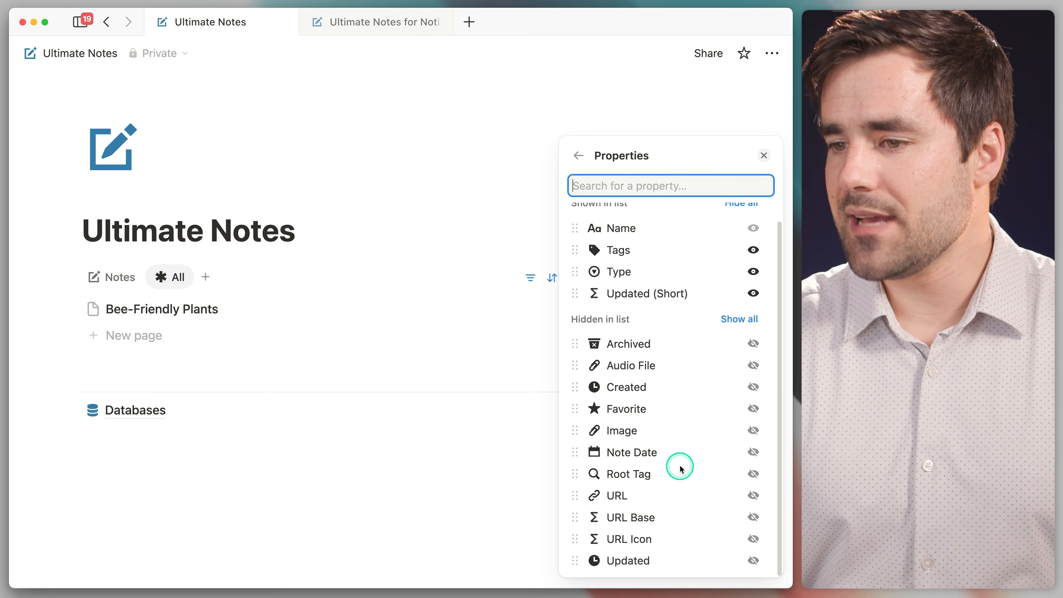
{"action": "left_click", "coordinate": [752, 539]}
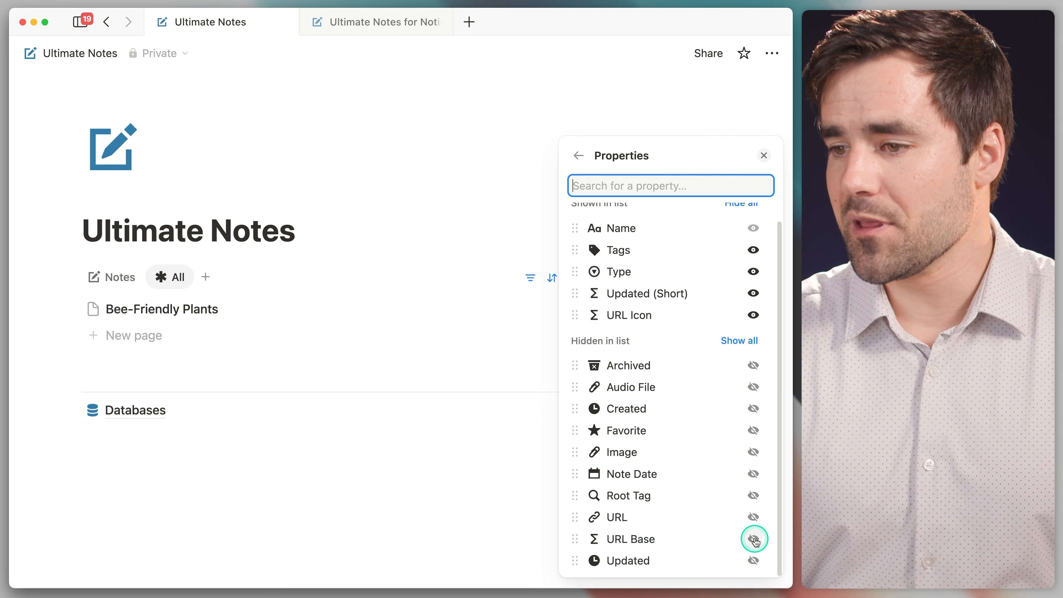
{"action": "scroll", "coordinate": [658, 313], "scroll_direction": "up", "scroll_amount": 1}
{"action": "left_click_drag", "start_coordinate": [577, 337], "coordinate": [576, 309]}
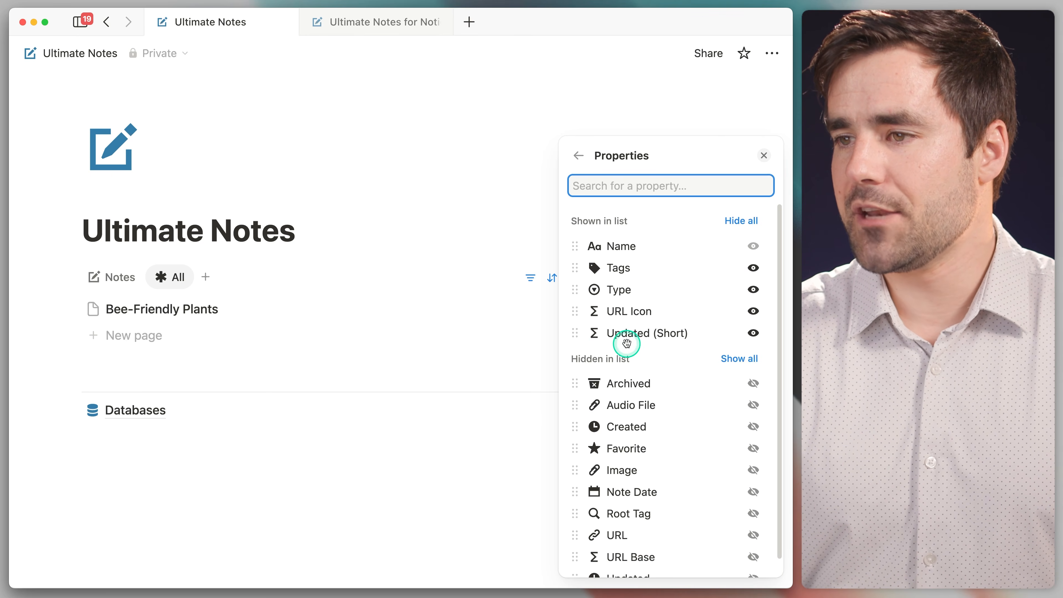
Examine the link icons in the reference page's Clips view, return to the Ultimate Notes page and close the All view's settings.
{"action": "left_click", "coordinate": [368, 24]}
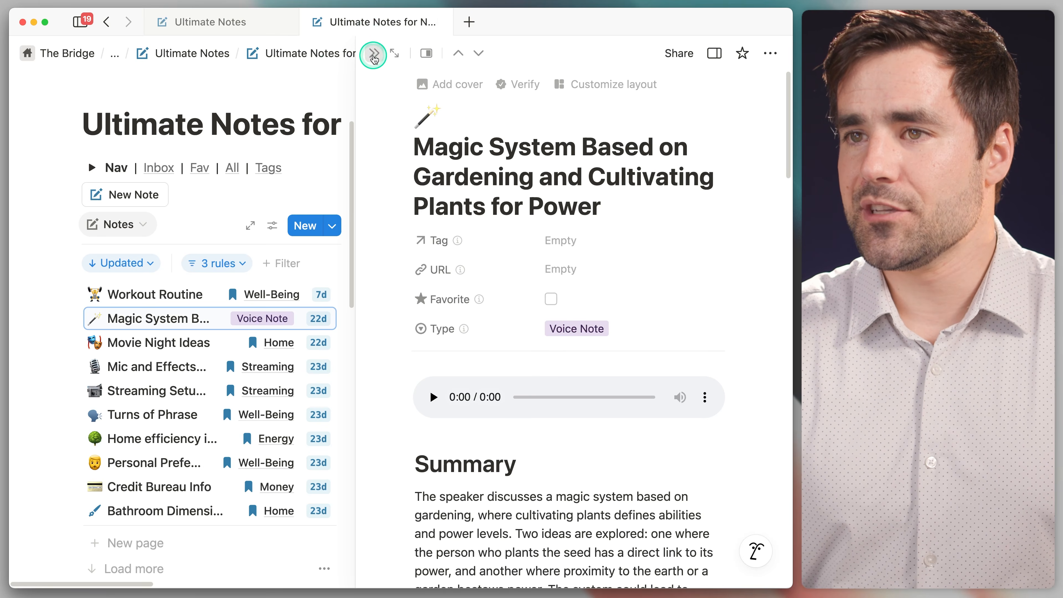
{"action": "left_click", "coordinate": [373, 53]}
{"action": "left_click", "coordinate": [294, 225]}
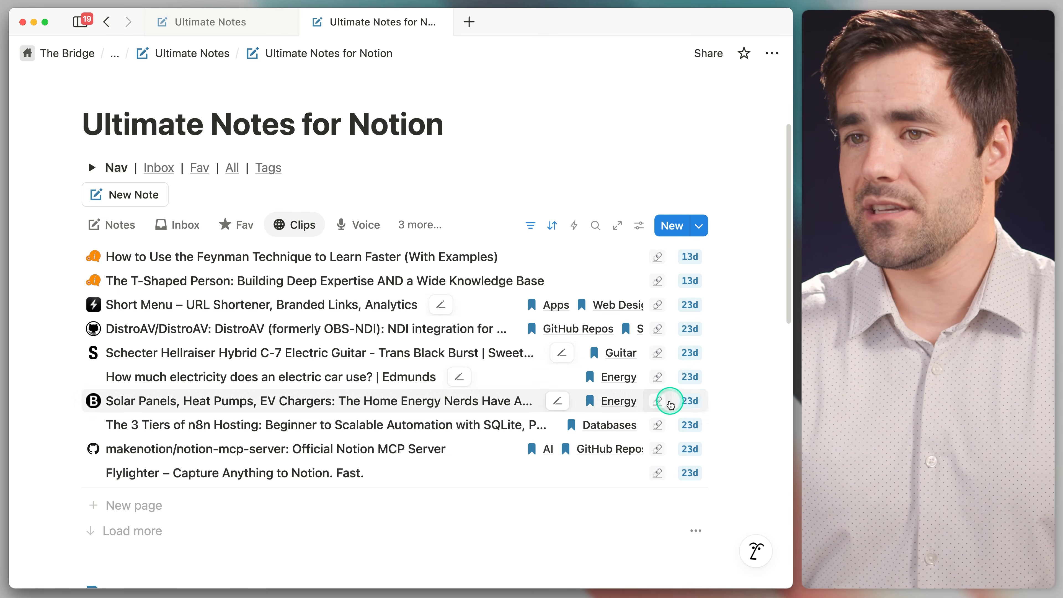
{"action": "left_click", "coordinate": [209, 22]}
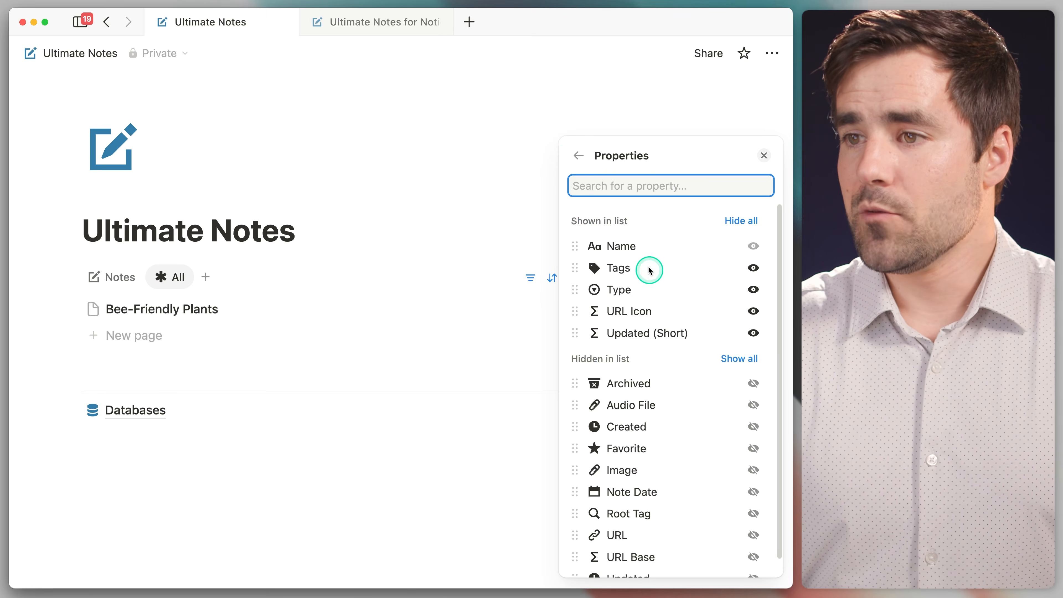
{"action": "left_click", "coordinate": [576, 158]}
{"action": "left_click", "coordinate": [763, 215]}
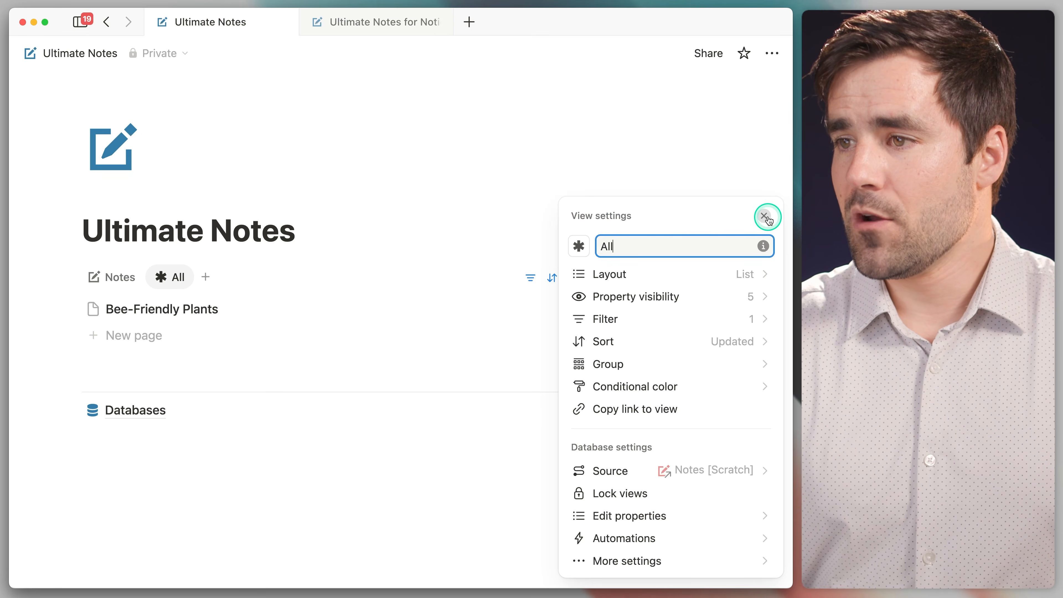
Remove the Type rule and the nested filter group from the All view's filter, and check its Updated sort.
{"action": "left_click", "coordinate": [529, 278]}
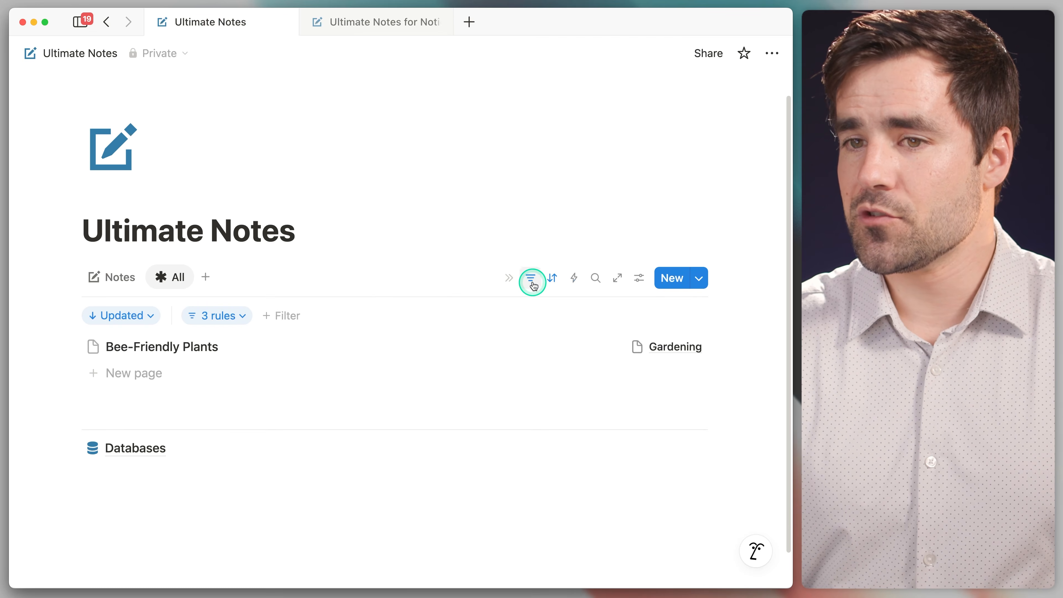
{"action": "left_click", "coordinate": [219, 314]}
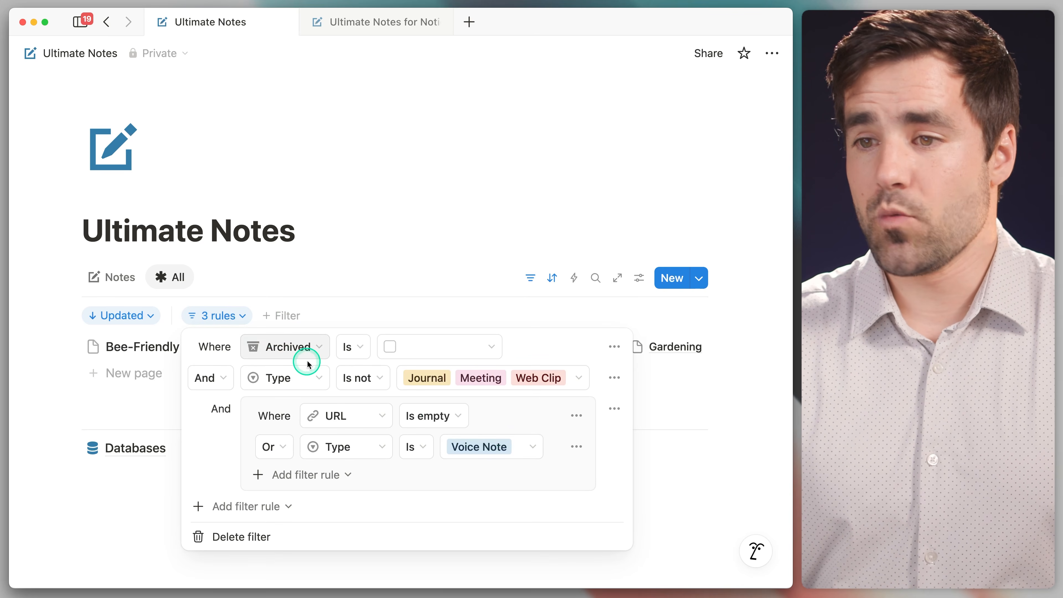
{"action": "left_click", "coordinate": [612, 377]}
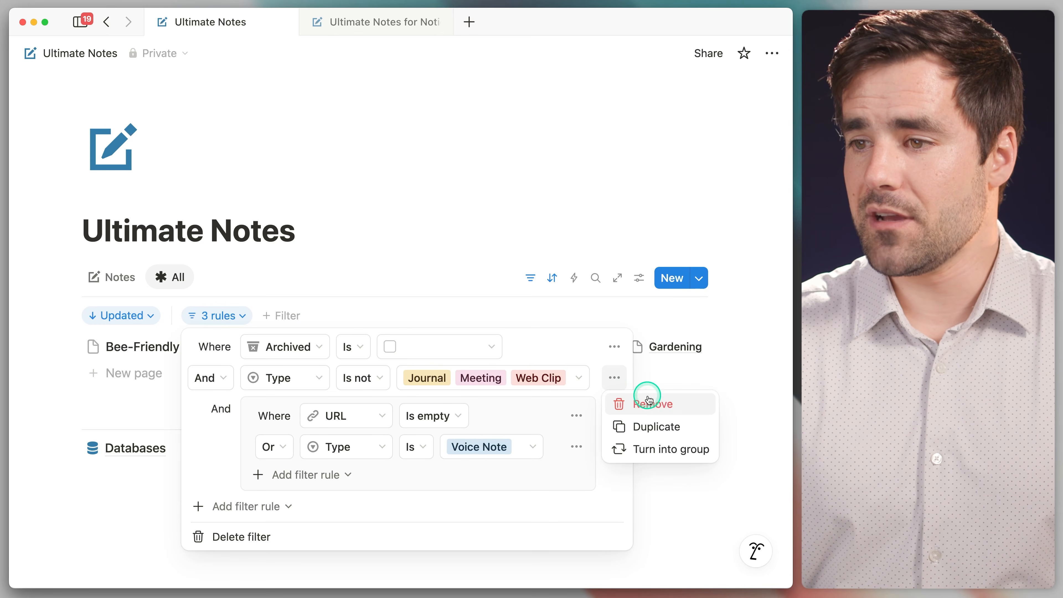
{"action": "left_click", "coordinate": [649, 402]}
{"action": "left_click", "coordinate": [579, 377]}
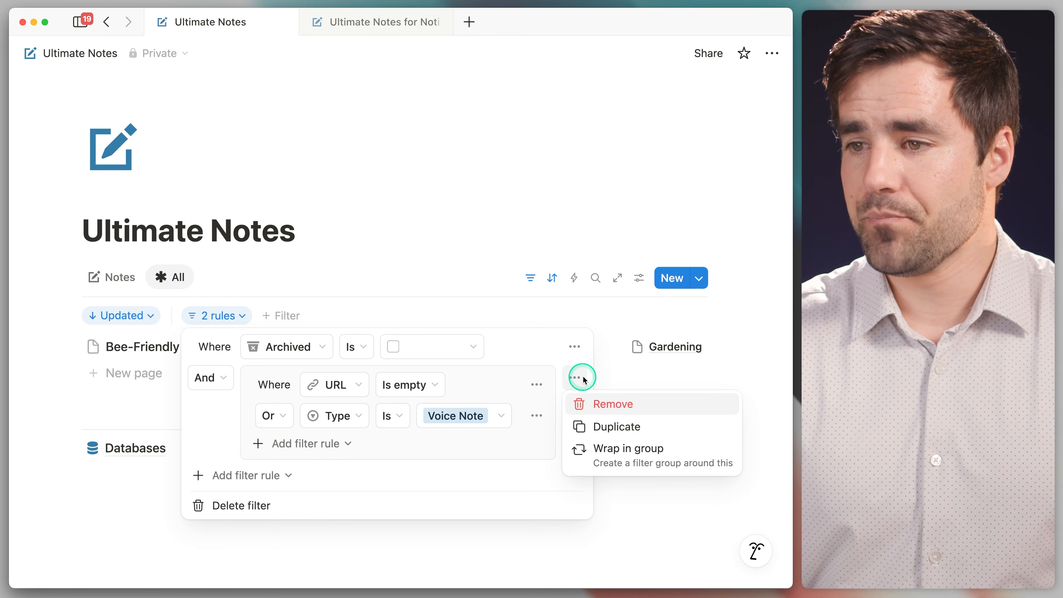
{"action": "left_click", "coordinate": [624, 403]}
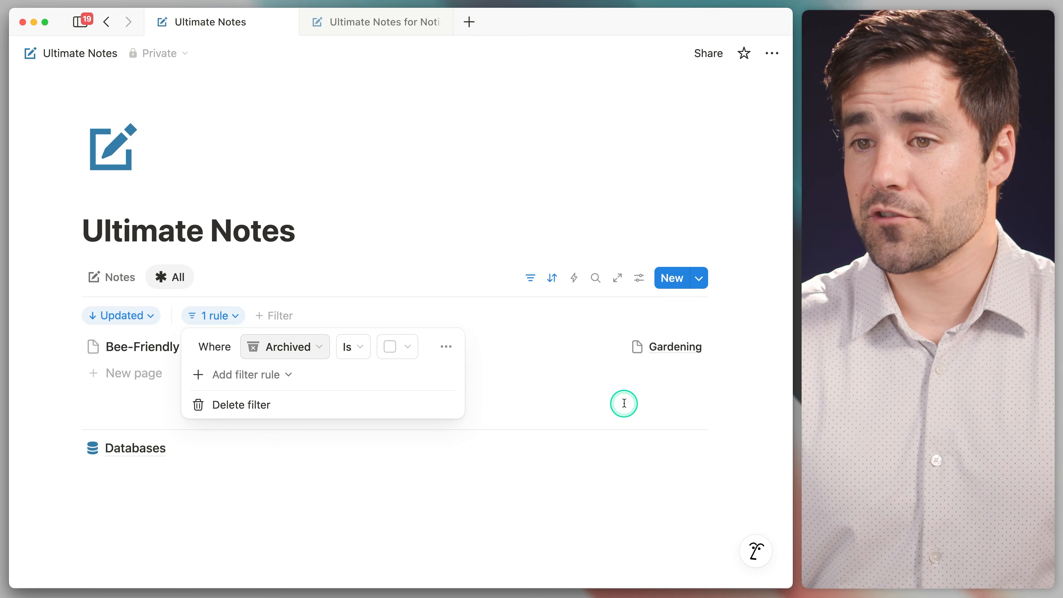
{"action": "left_click", "coordinate": [394, 278]}
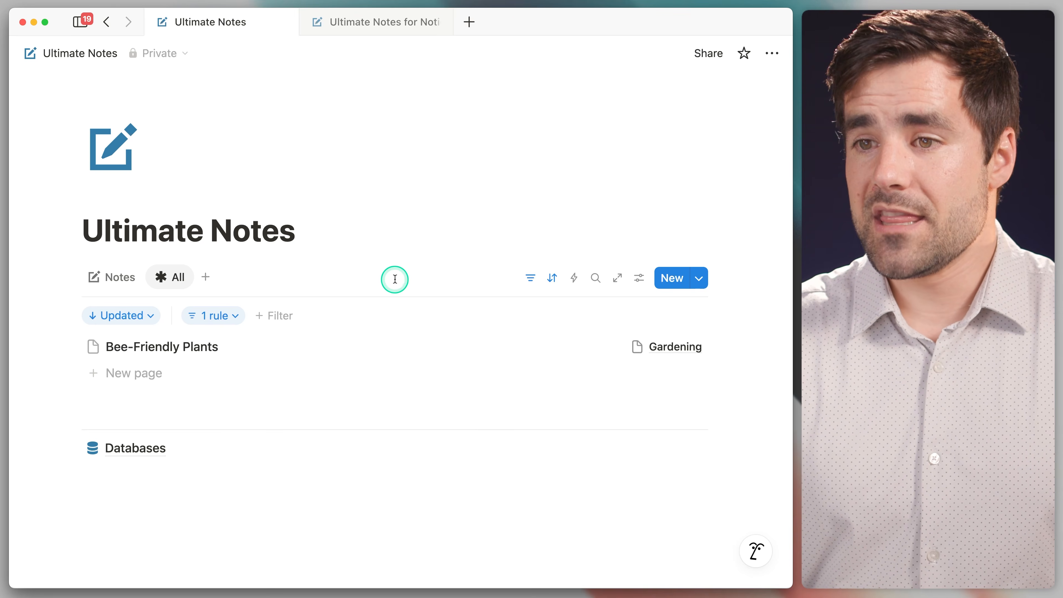
{"action": "left_click", "coordinate": [130, 314]}
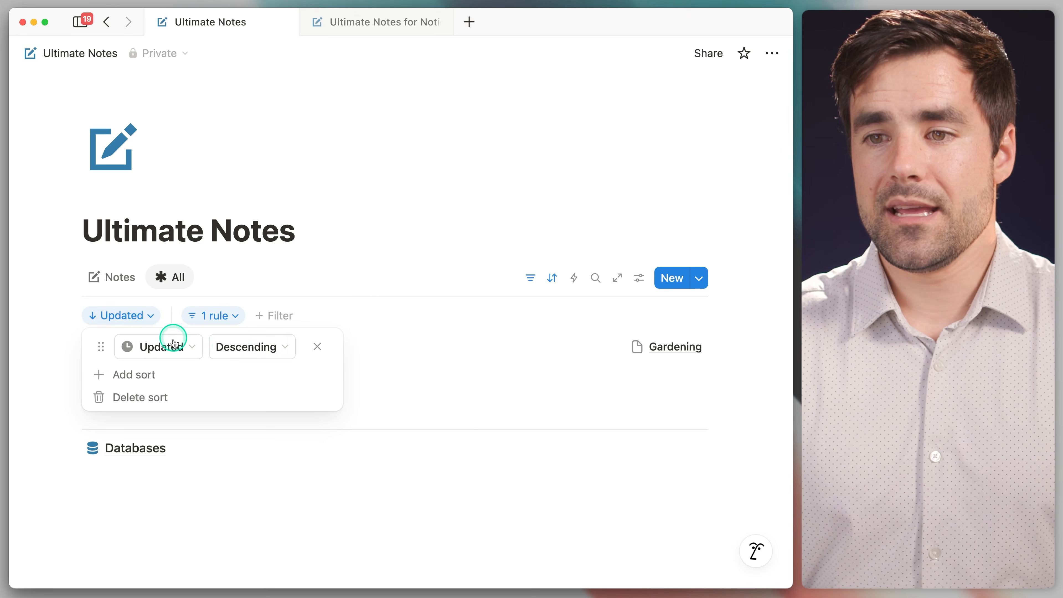
{"action": "left_click", "coordinate": [400, 245]}
Duplicate the Notes view on the Ultimate Notes page and name the copy Inbox.
{"action": "left_click", "coordinate": [94, 279]}
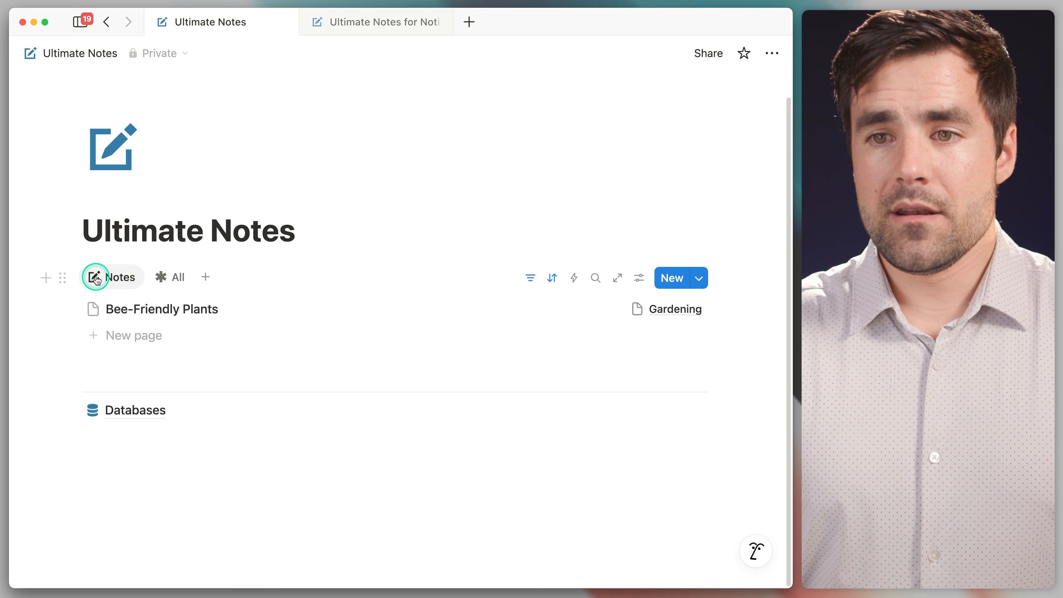
{"action": "left_click", "coordinate": [147, 424]}
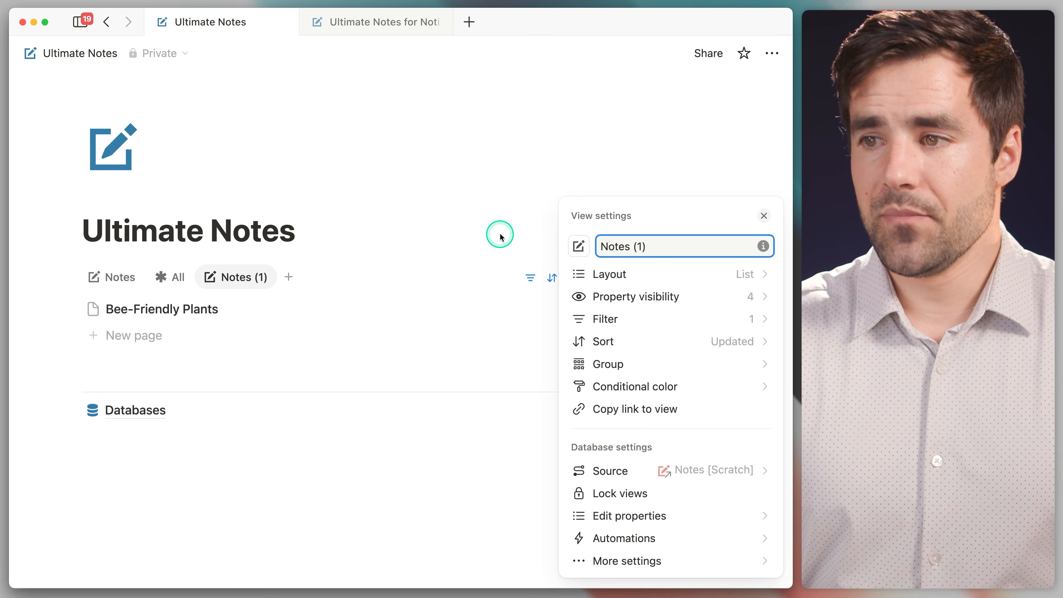
{"action": "key", "text": "super+a"}
{"action": "type", "text": "In"}
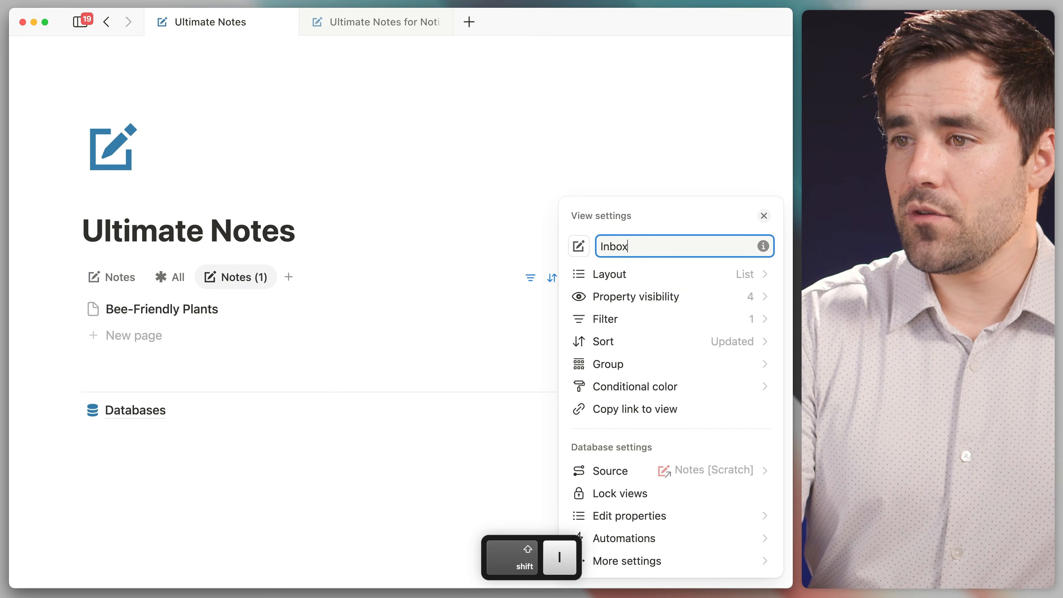
Set the Inbox view's icon to the tray icon and close the view settings.
{"action": "left_click", "coordinate": [578, 246]}
{"action": "type", "text": "try"}
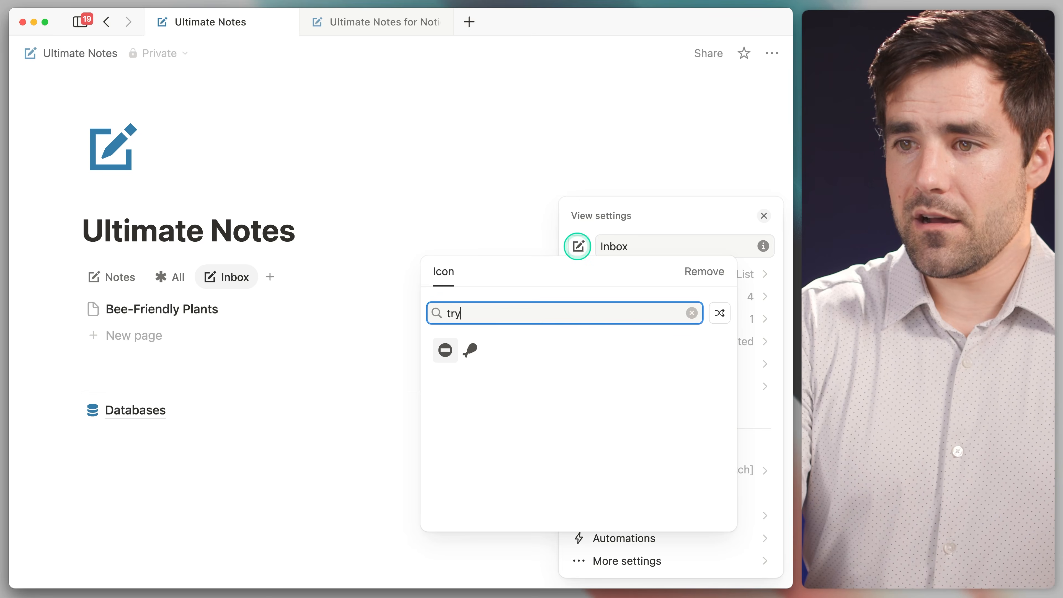
{"action": "type", "text": "ray"}
{"action": "key", "text": "BackSpace"}
{"action": "key", "text": "BackSpace"}
{"action": "type", "text": "ay"}
{"action": "left_click", "coordinate": [445, 349]}
{"action": "left_click", "coordinate": [664, 162]}
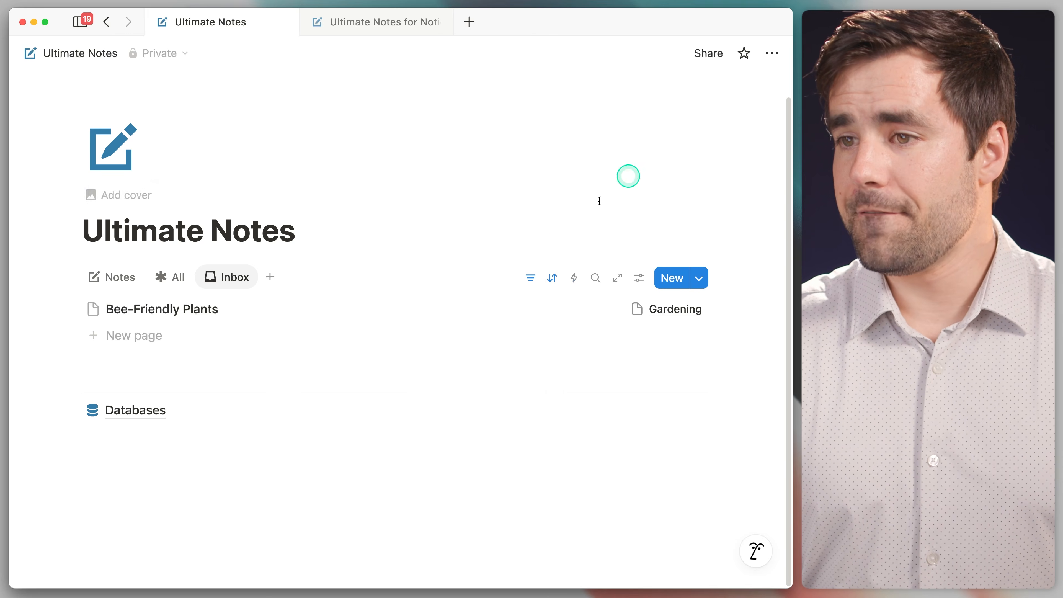
Remove the nested filter group and the Type rule from the Inbox view's filter, keeping only the Archived rule.
{"action": "left_click", "coordinate": [529, 278]}
{"action": "left_click", "coordinate": [232, 322]}
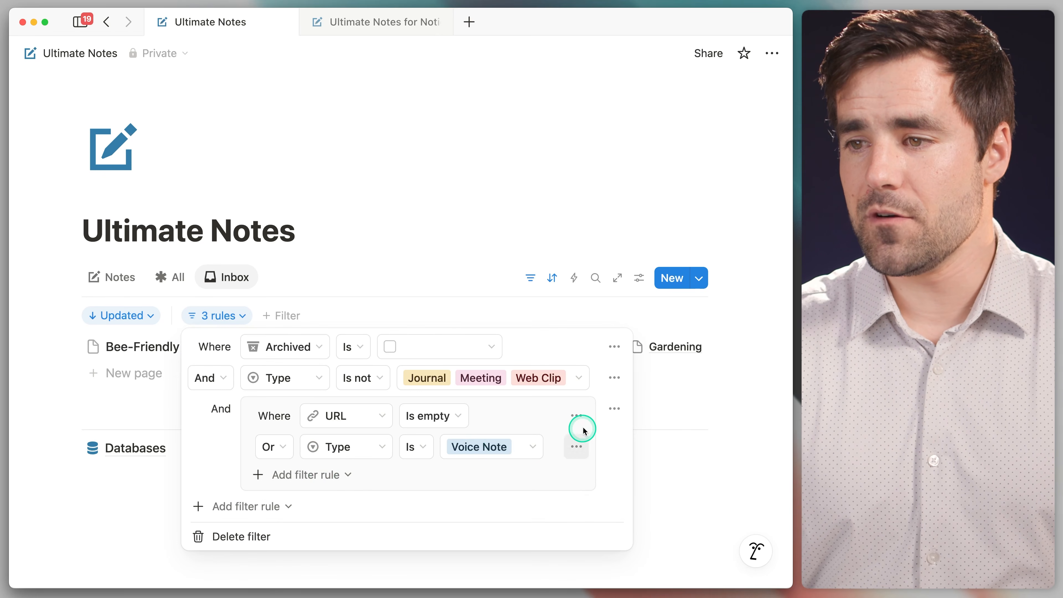
{"action": "left_click", "coordinate": [614, 408]}
{"action": "left_click", "coordinate": [638, 436]}
{"action": "left_click", "coordinate": [614, 378]}
{"action": "left_click", "coordinate": [634, 402]}
Add a rule to the Inbox view's filter that Tags is empty.
{"action": "left_click", "coordinate": [286, 377]}
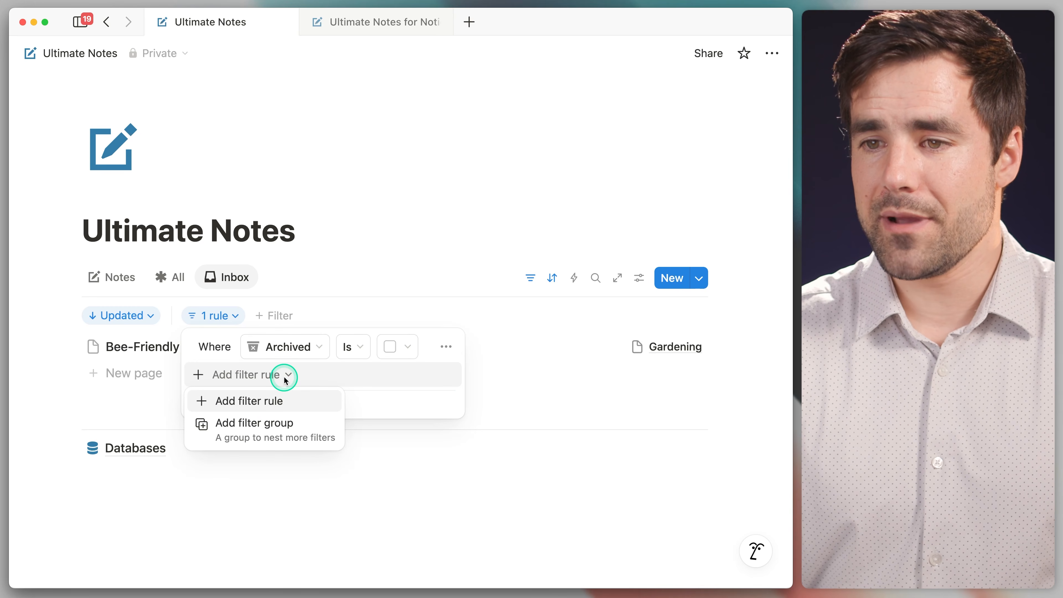
{"action": "left_click", "coordinate": [261, 398]}
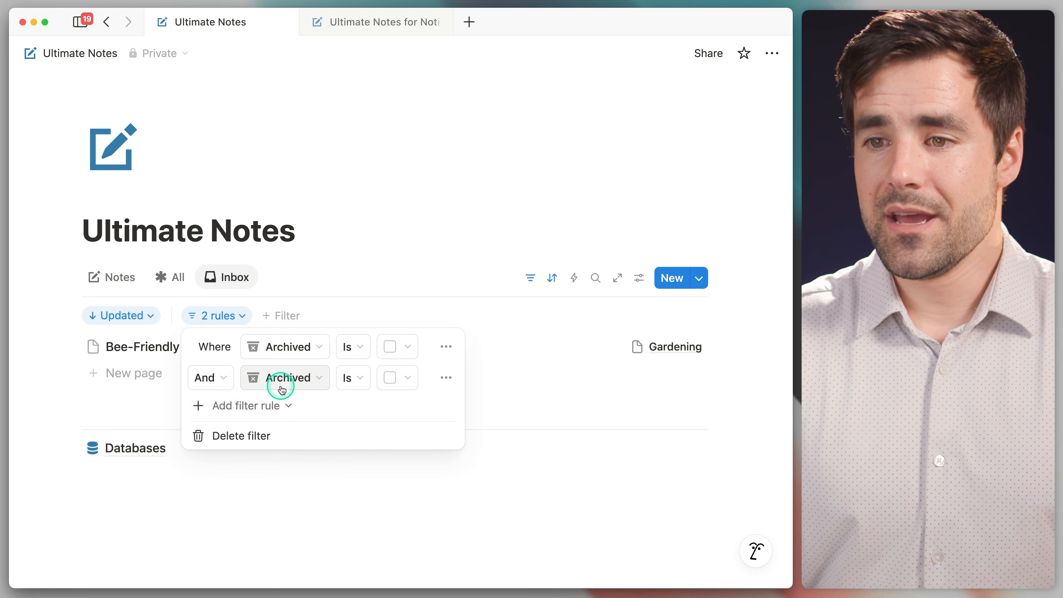
{"action": "left_click", "coordinate": [279, 387]}
{"action": "type", "text": "tag"}
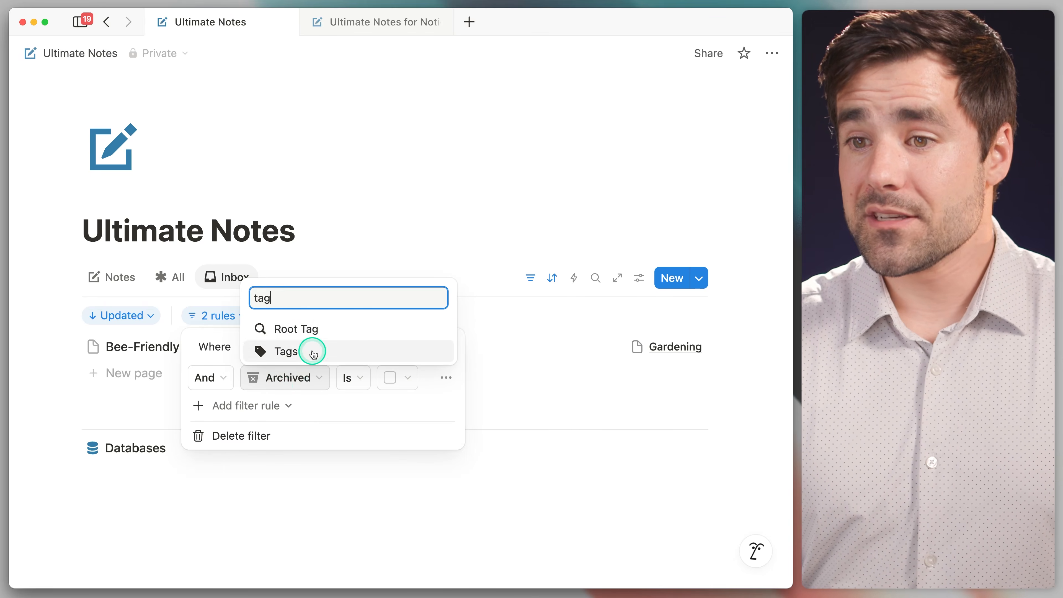
{"action": "left_click", "coordinate": [307, 350]}
{"action": "left_click", "coordinate": [373, 384]}
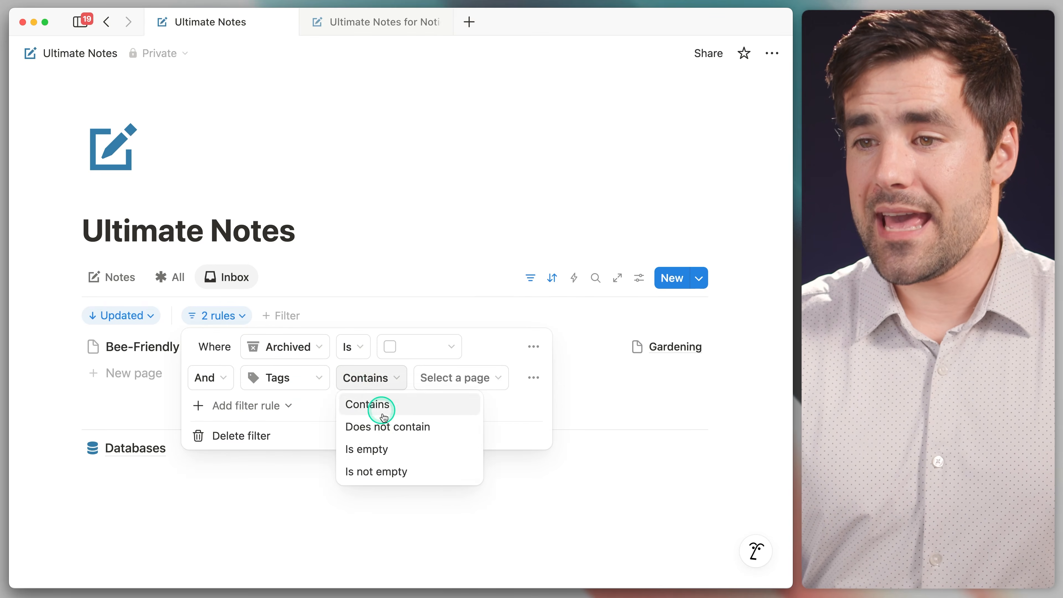
{"action": "left_click", "coordinate": [383, 447]}
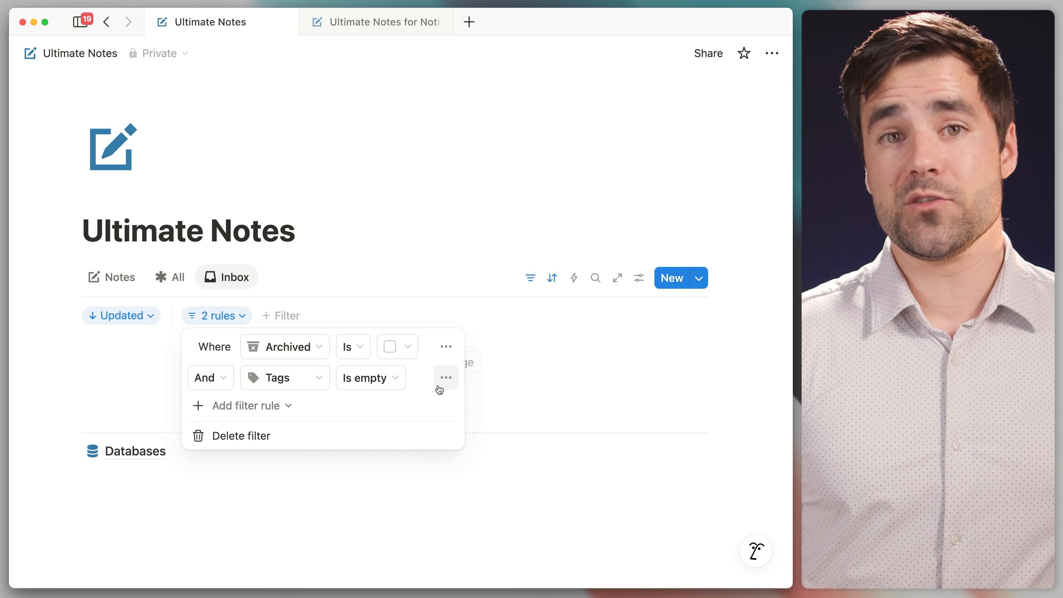
Add a rule to the Inbox view's filter that Type is not Journal or Meeting.
{"action": "left_click", "coordinate": [261, 407]}
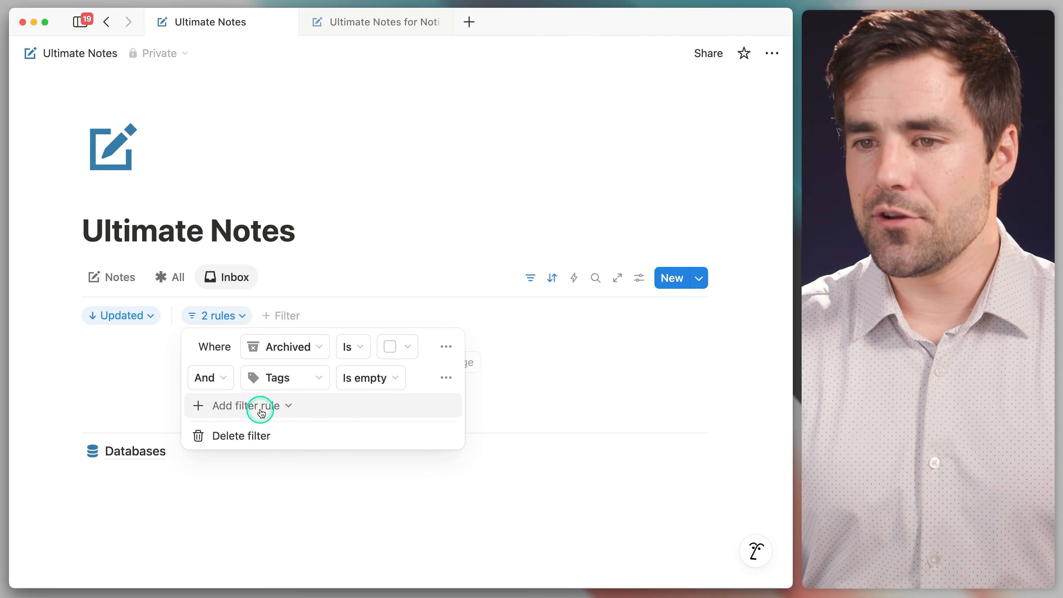
{"action": "left_click", "coordinate": [266, 431]}
{"action": "left_click", "coordinate": [298, 416]}
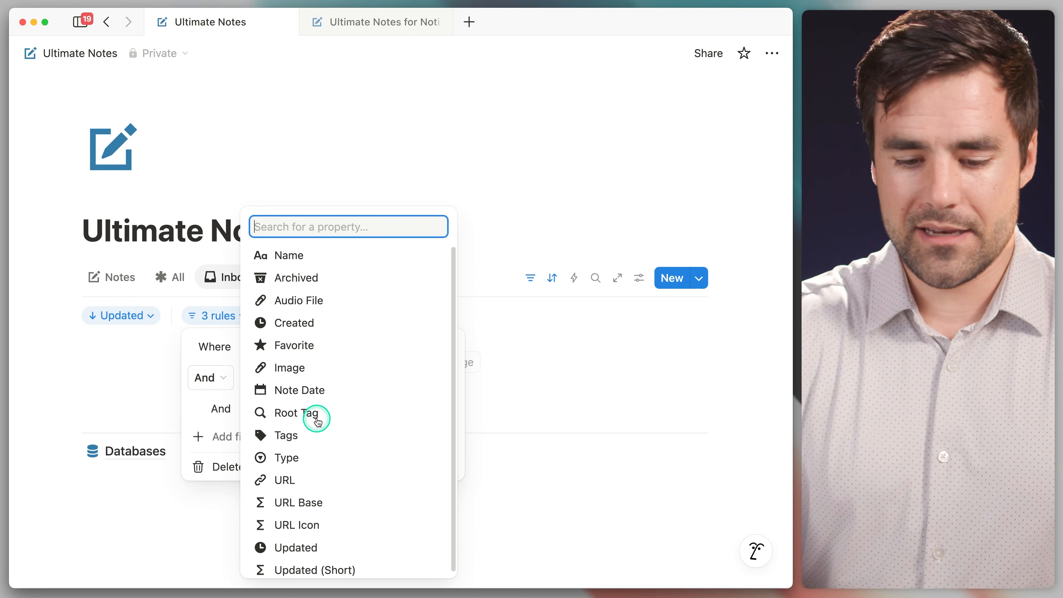
{"action": "type", "text": "type"}
{"action": "left_click", "coordinate": [328, 388]}
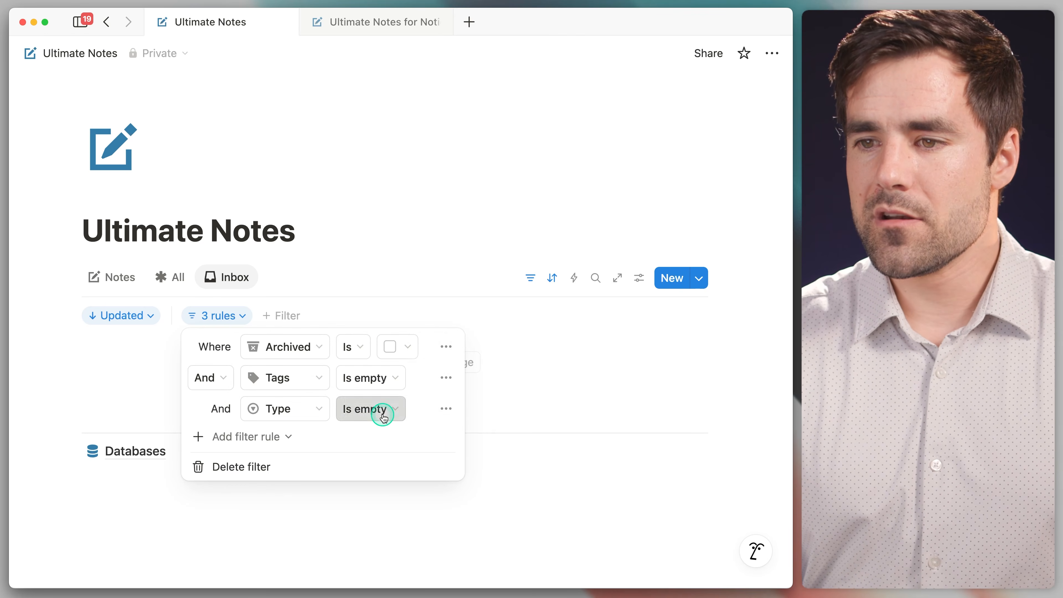
{"action": "left_click", "coordinate": [372, 409]}
{"action": "left_click", "coordinate": [368, 457]}
{"action": "left_click", "coordinate": [415, 408]}
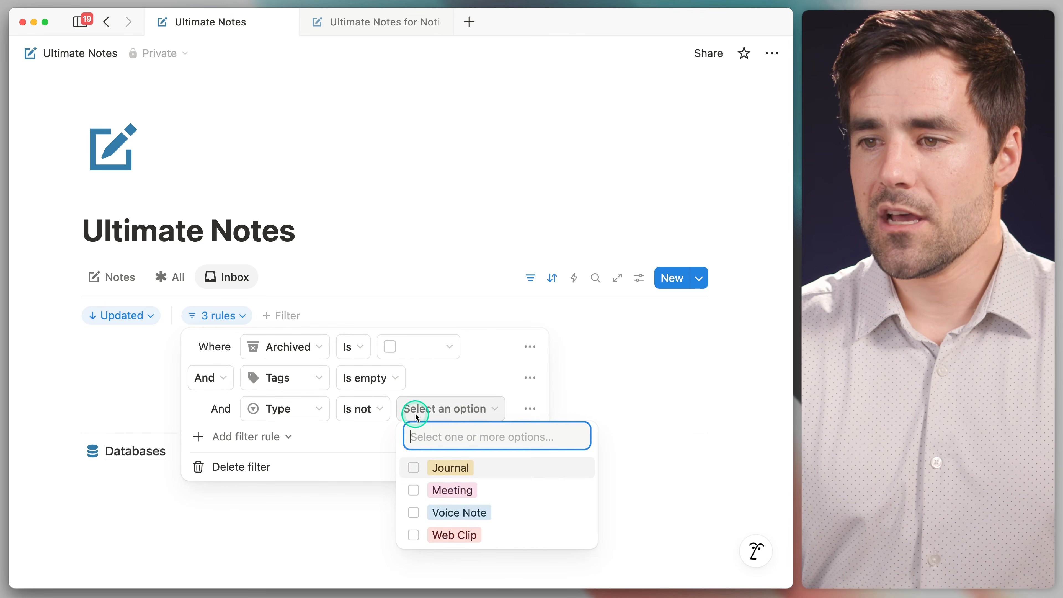
{"action": "left_click", "coordinate": [412, 469]}
{"action": "left_click", "coordinate": [413, 487]}
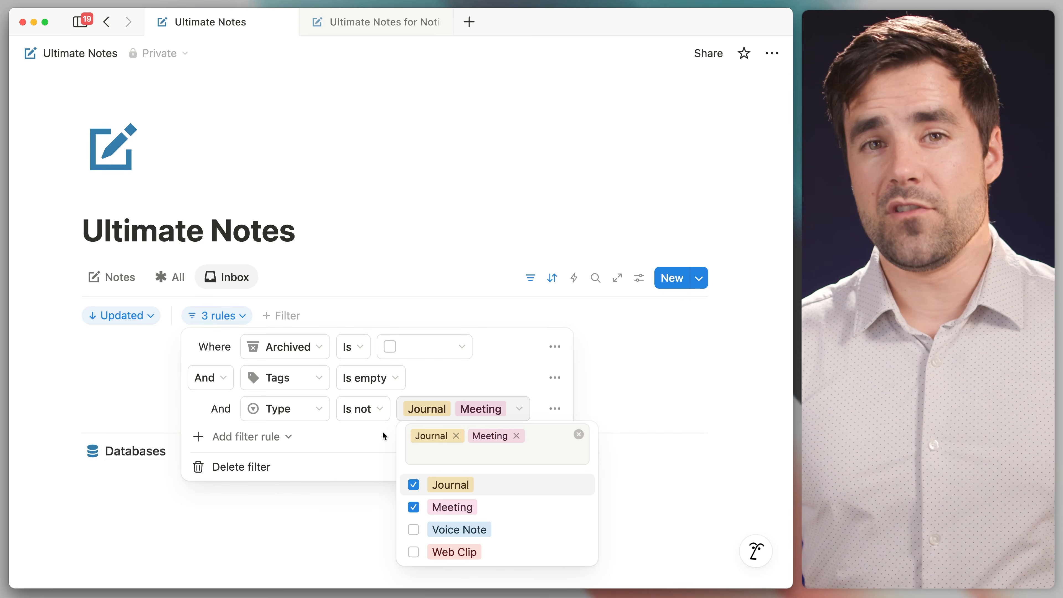
{"action": "left_click", "coordinate": [464, 553]}
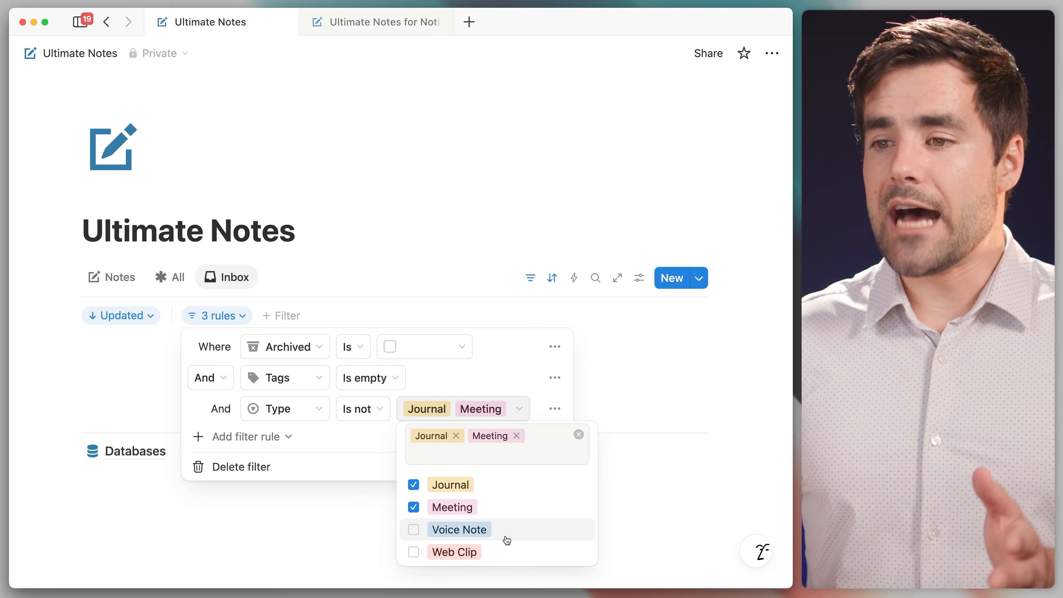
Close the Inbox view's filter editor and check the view's sort settings.
{"action": "left_click", "coordinate": [369, 463]}
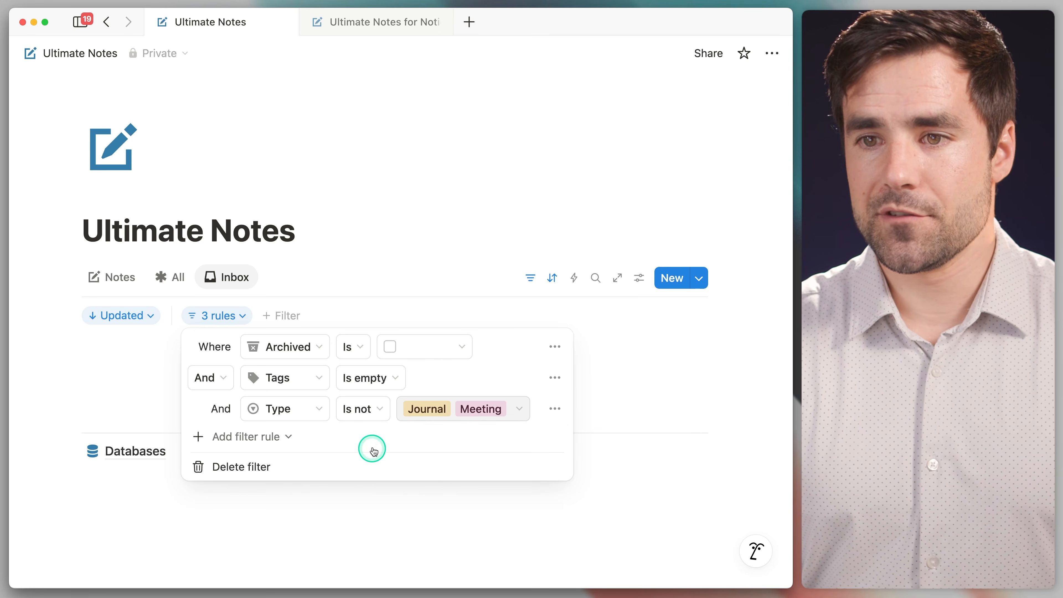
{"action": "left_click", "coordinate": [362, 262]}
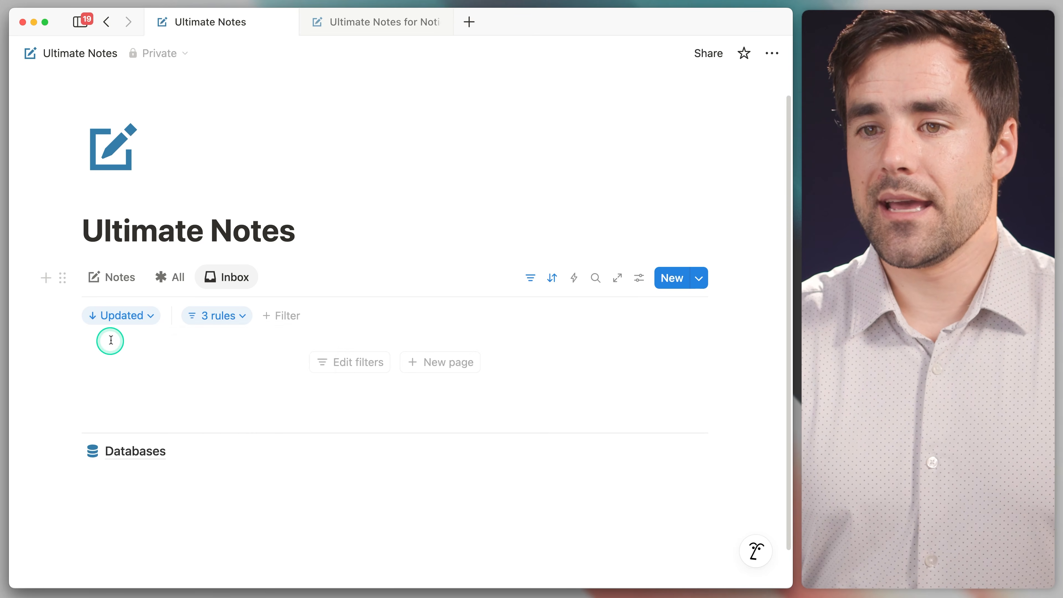
{"action": "left_click", "coordinate": [115, 317]}
{"action": "left_click", "coordinate": [342, 238]}
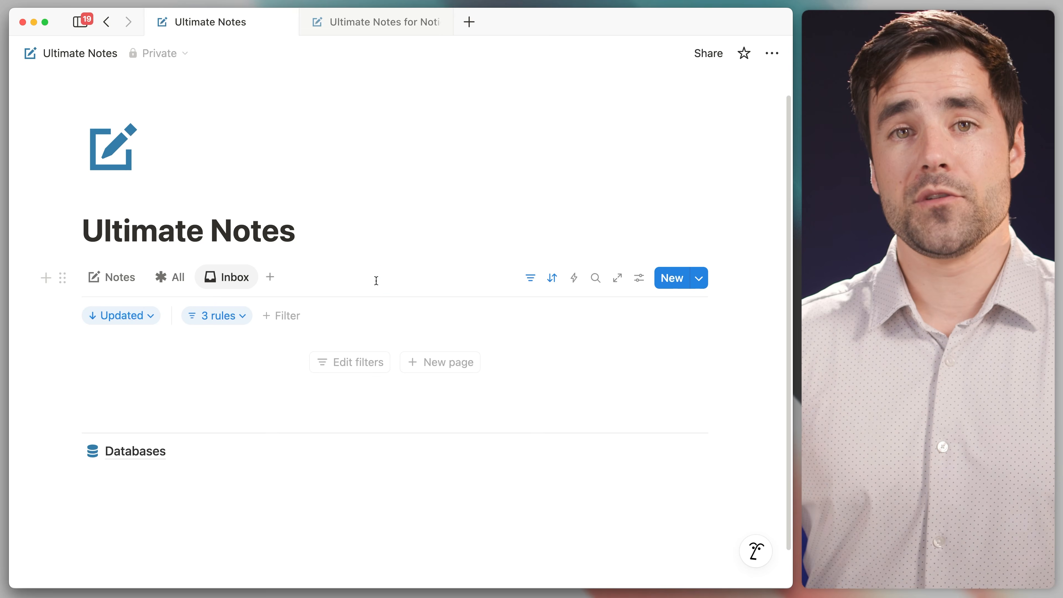
Duplicate the Notes view and name the copy Clips.
{"action": "left_click", "coordinate": [109, 277]}
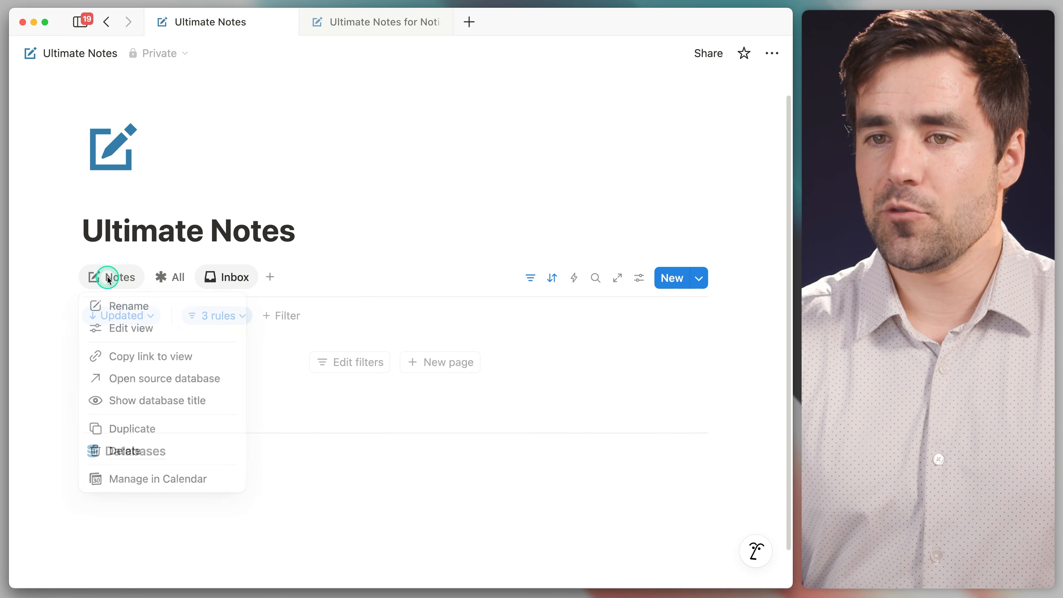
{"action": "left_click", "coordinate": [133, 430]}
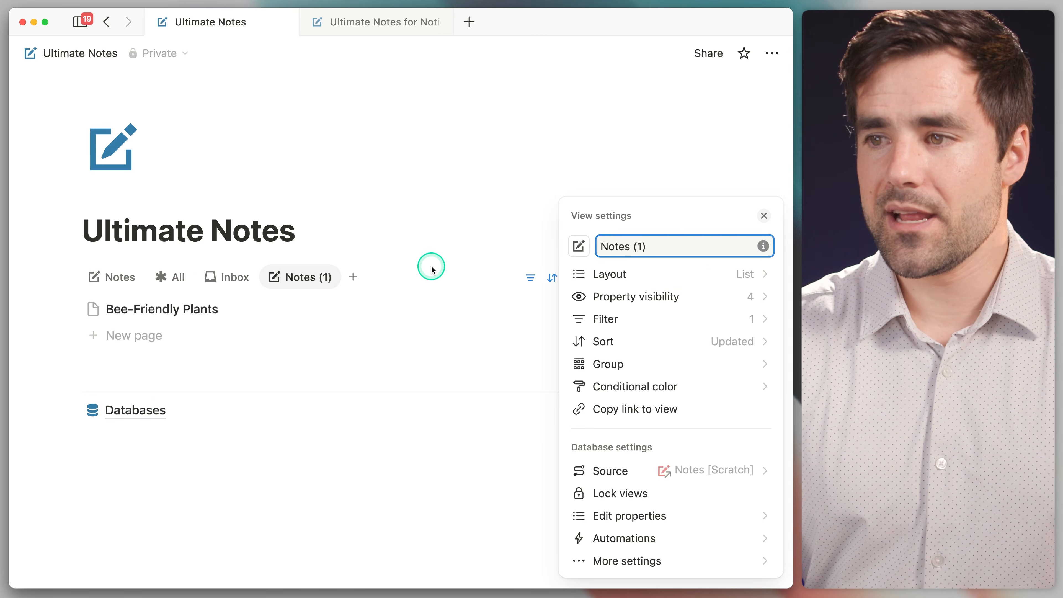
{"action": "key", "text": "super+a"}
{"action": "type", "text": "Clip"}
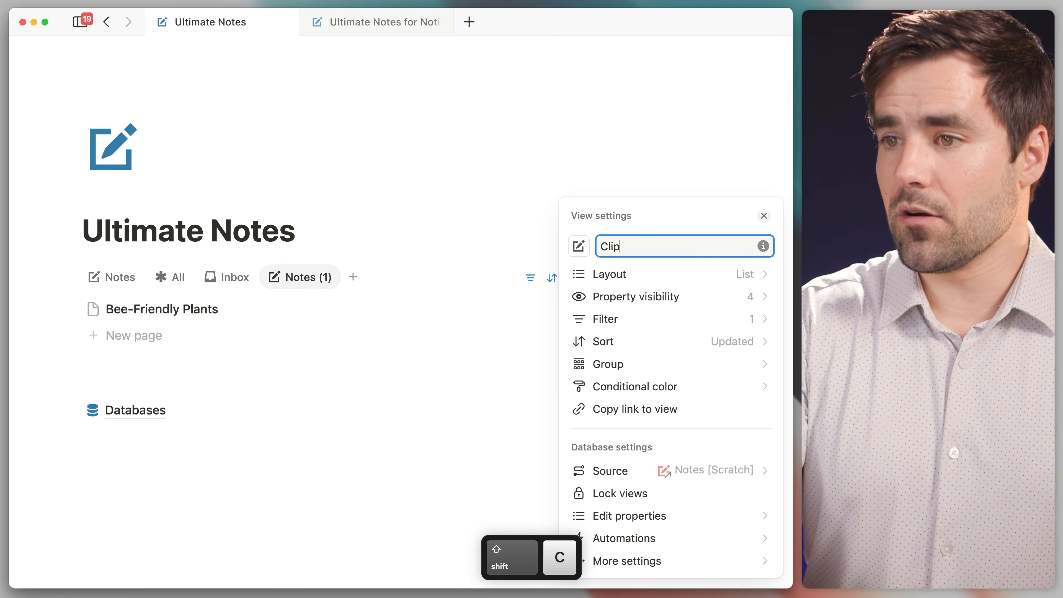
{"action": "type", "text": "s"}
Set the Clips view's icon to the globe.
{"action": "left_click", "coordinate": [579, 247]}
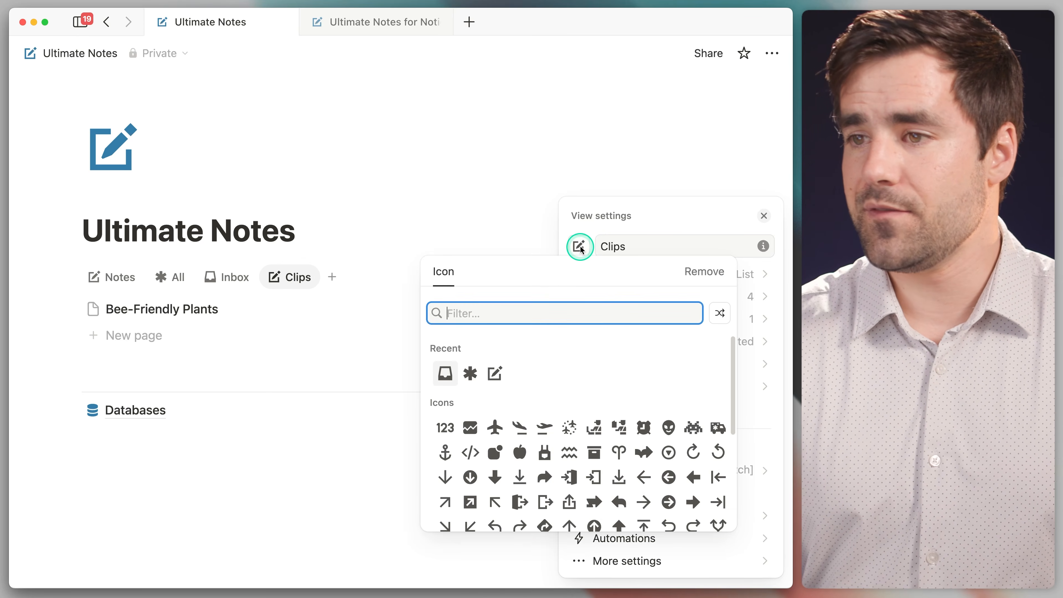
{"action": "type", "text": "glob"}
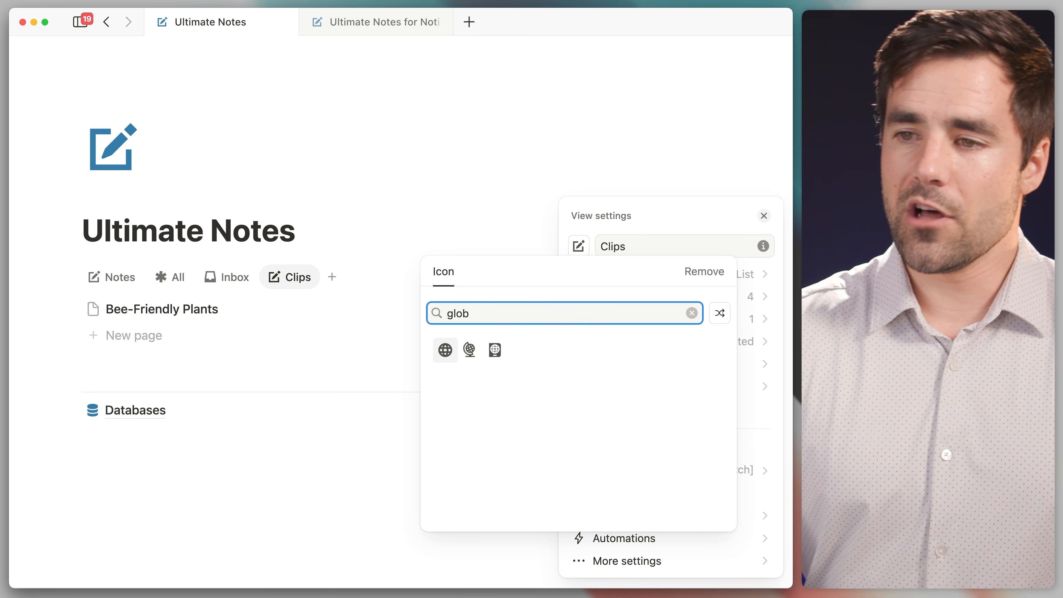
{"action": "left_click", "coordinate": [445, 351]}
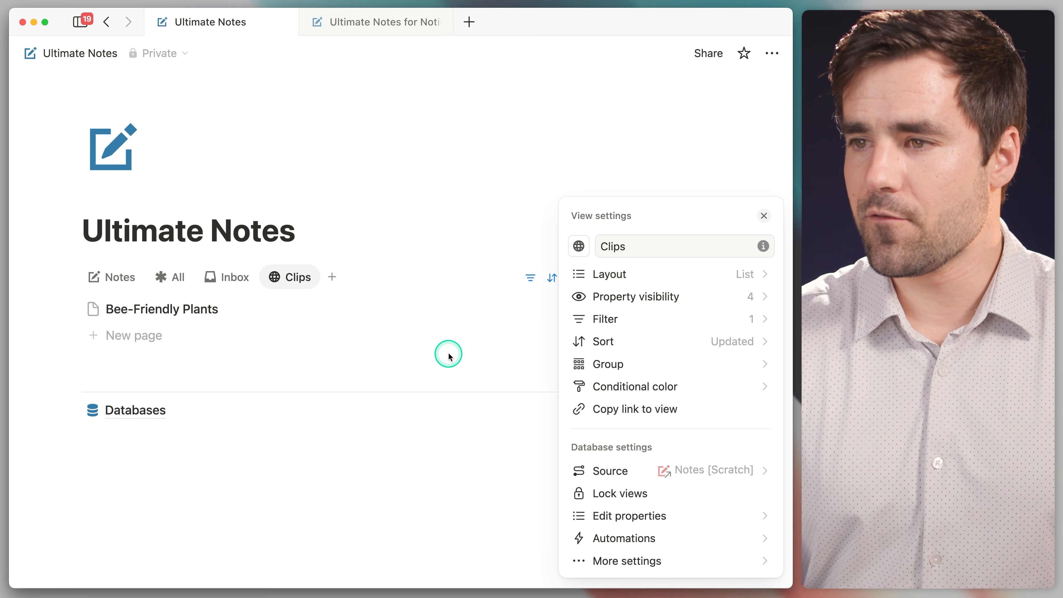
Show URL Icon between Type and Updated (Short) in the Clips view, and order the views Notes, Inbox, Clips, All.
{"action": "left_click", "coordinate": [688, 298]}
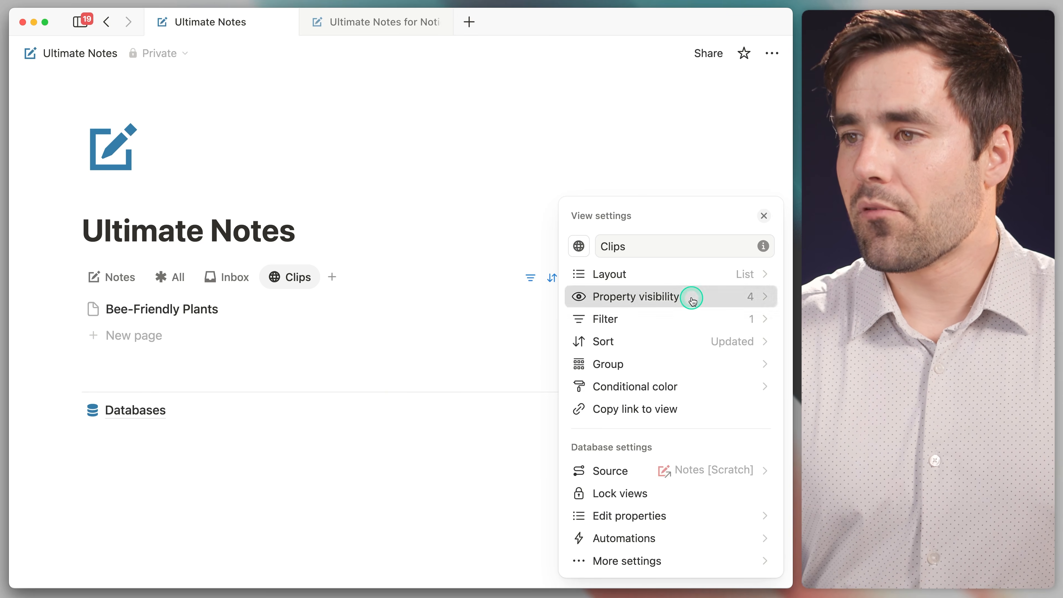
{"action": "scroll", "coordinate": [692, 460], "scroll_direction": "down", "scroll_amount": 1}
{"action": "left_click", "coordinate": [753, 539]}
{"action": "scroll", "coordinate": [669, 370], "scroll_direction": "up", "scroll_amount": 1}
{"action": "left_click_drag", "start_coordinate": [577, 331], "coordinate": [579, 311]}
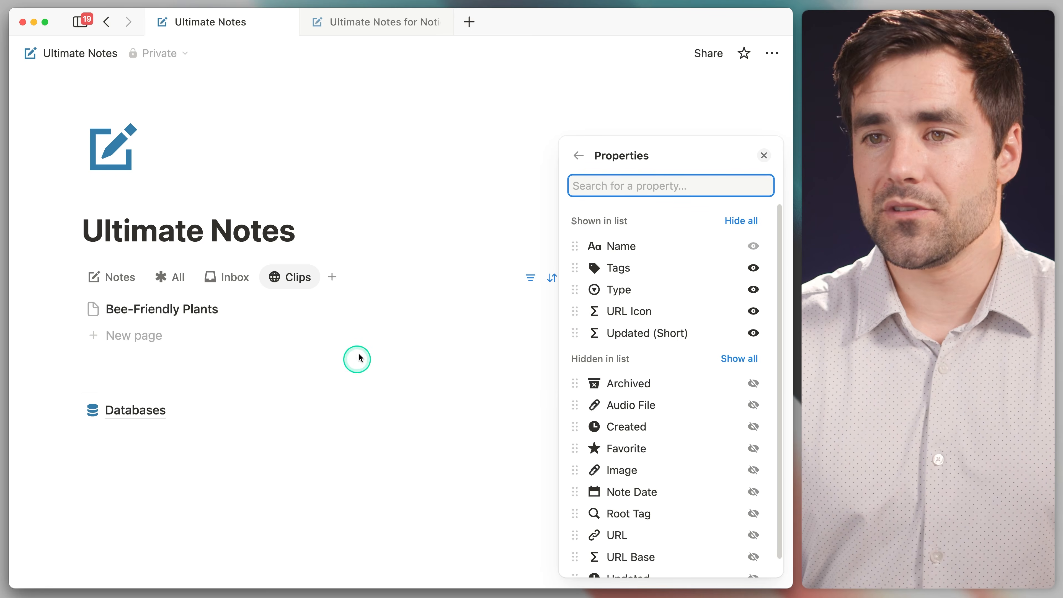
{"action": "left_click", "coordinate": [764, 155]}
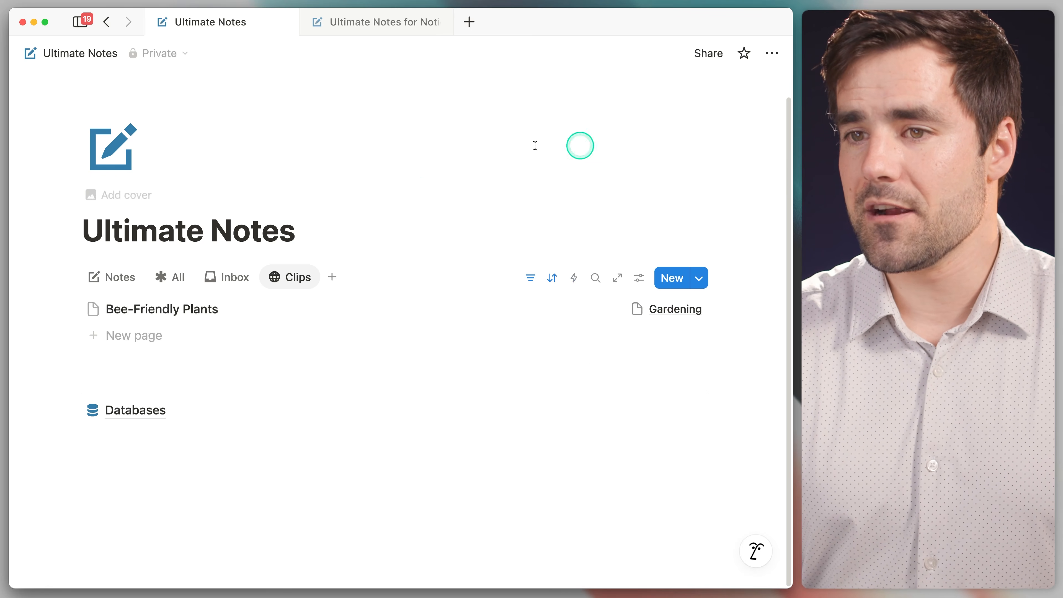
{"action": "left_click_drag", "start_coordinate": [325, 277], "coordinate": [304, 266]}
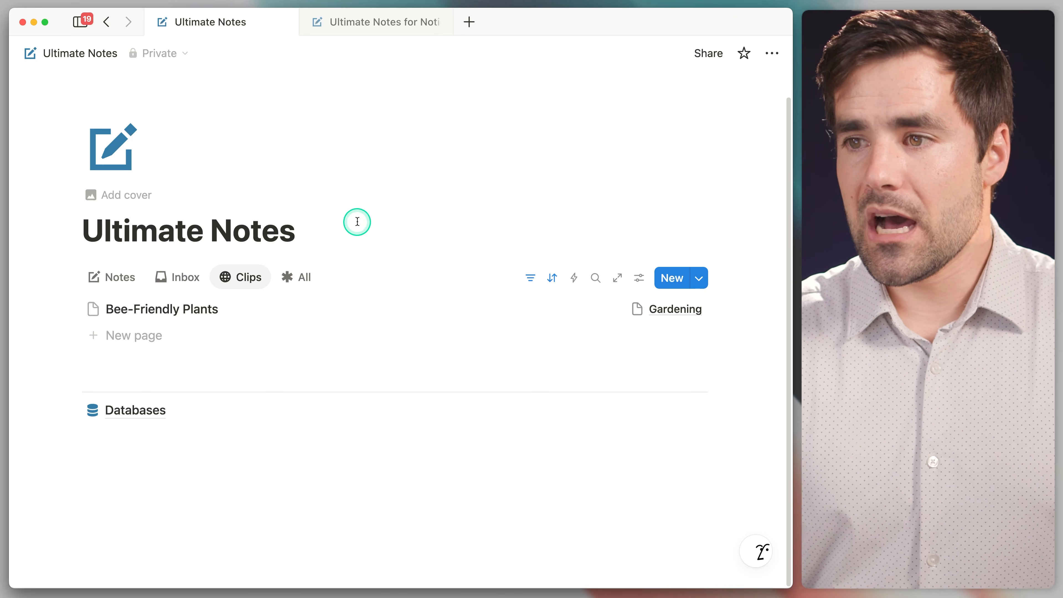
Remove the Type rule and the nested filter group from the Clips view's filter, keeping only the Archived rule.
{"action": "left_click", "coordinate": [530, 277]}
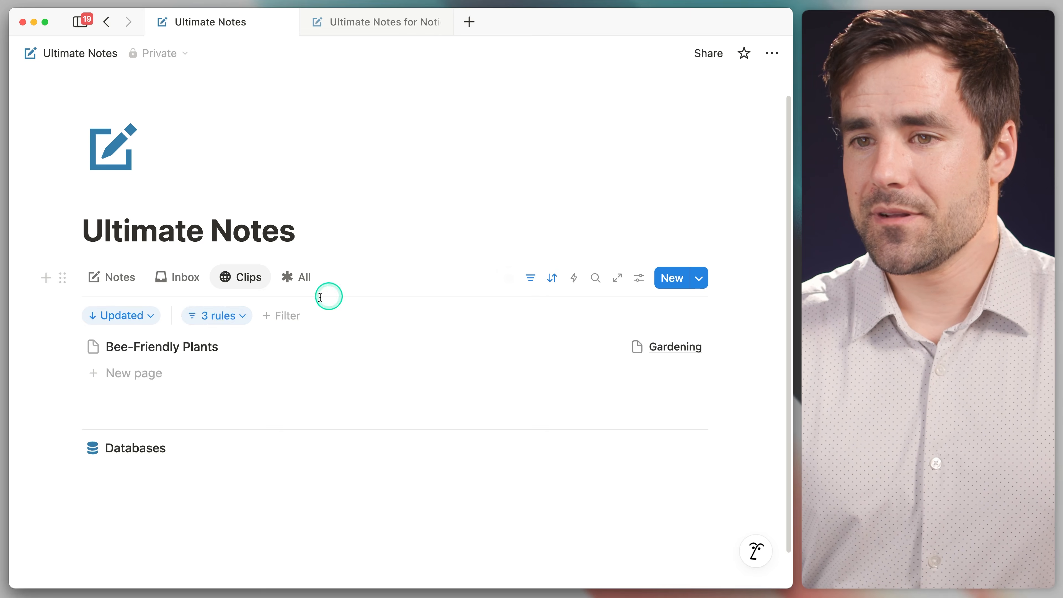
{"action": "left_click", "coordinate": [216, 316]}
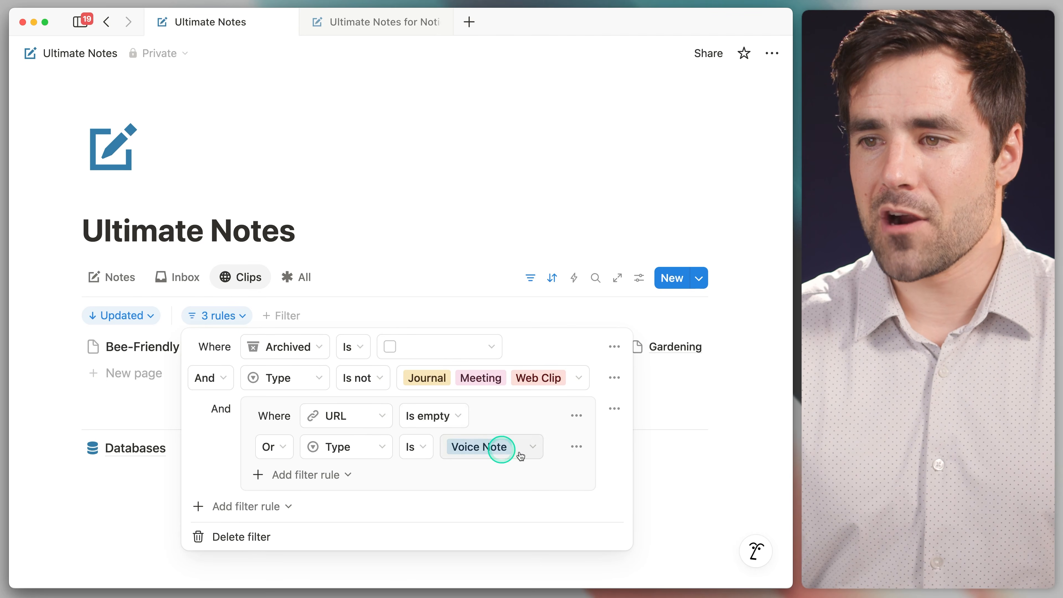
{"action": "left_click", "coordinate": [614, 378]}
{"action": "left_click", "coordinate": [641, 405]}
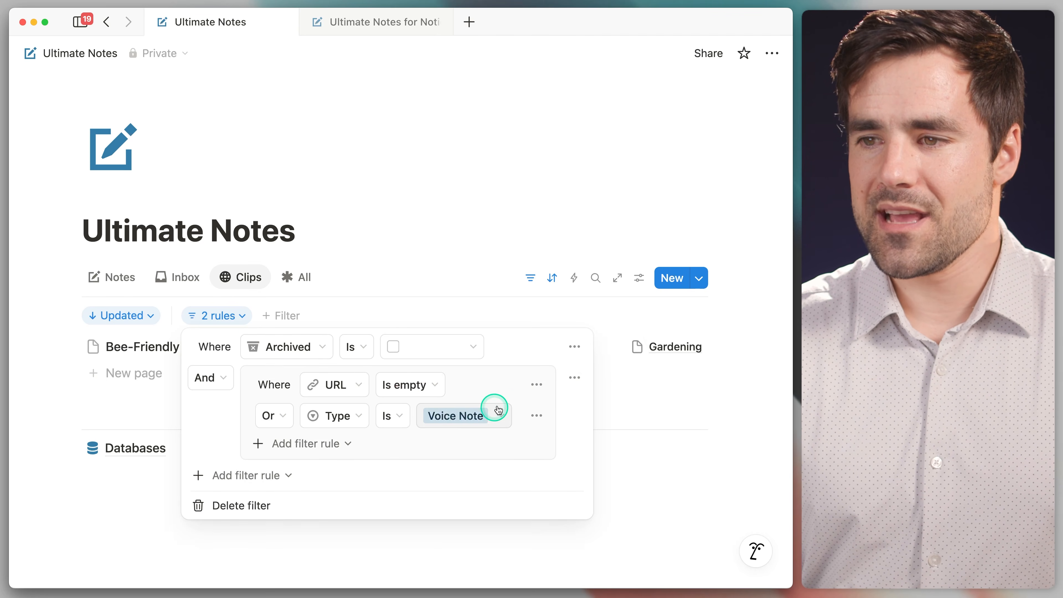
{"action": "left_click", "coordinate": [574, 378]}
{"action": "left_click", "coordinate": [595, 403]}
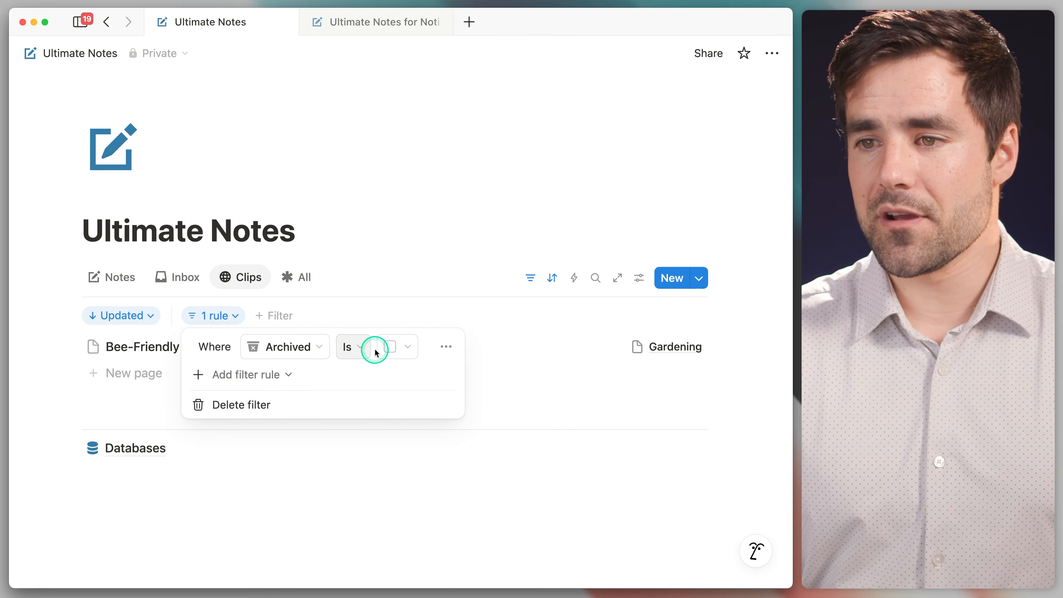
Add a rule to the Clips view's filter that Type is not Voice Note.
{"action": "left_click", "coordinate": [261, 376]}
{"action": "left_click", "coordinate": [266, 401]}
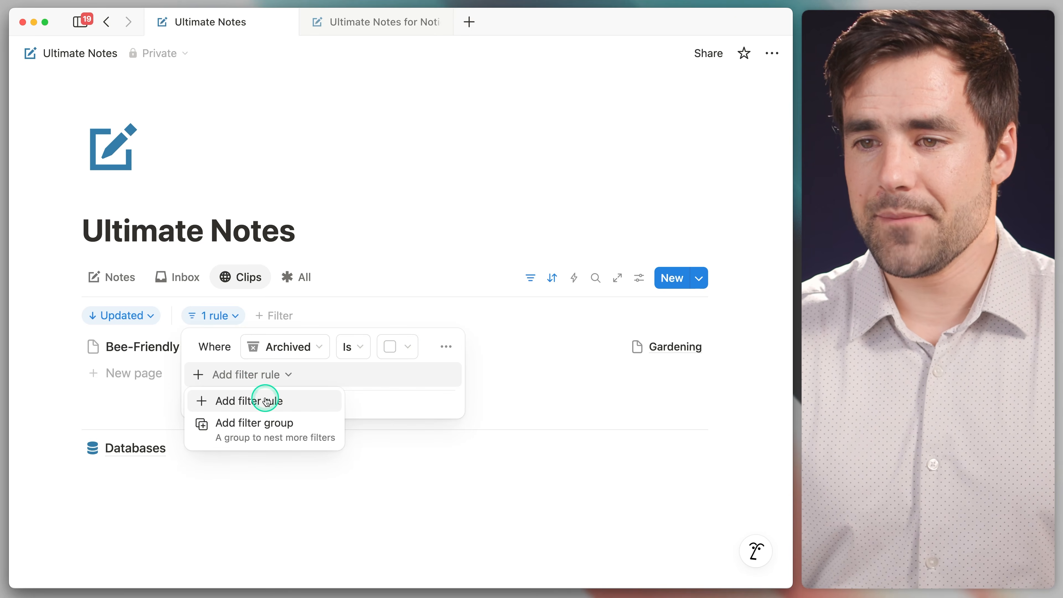
{"action": "left_click", "coordinate": [297, 380]}
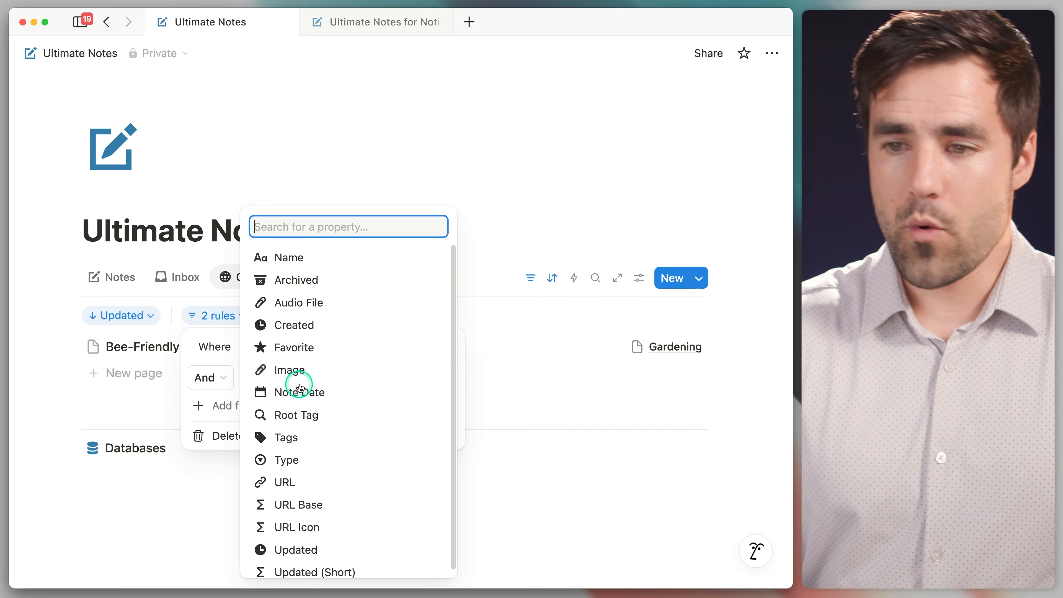
{"action": "type", "text": "type"}
{"action": "left_click", "coordinate": [297, 349]}
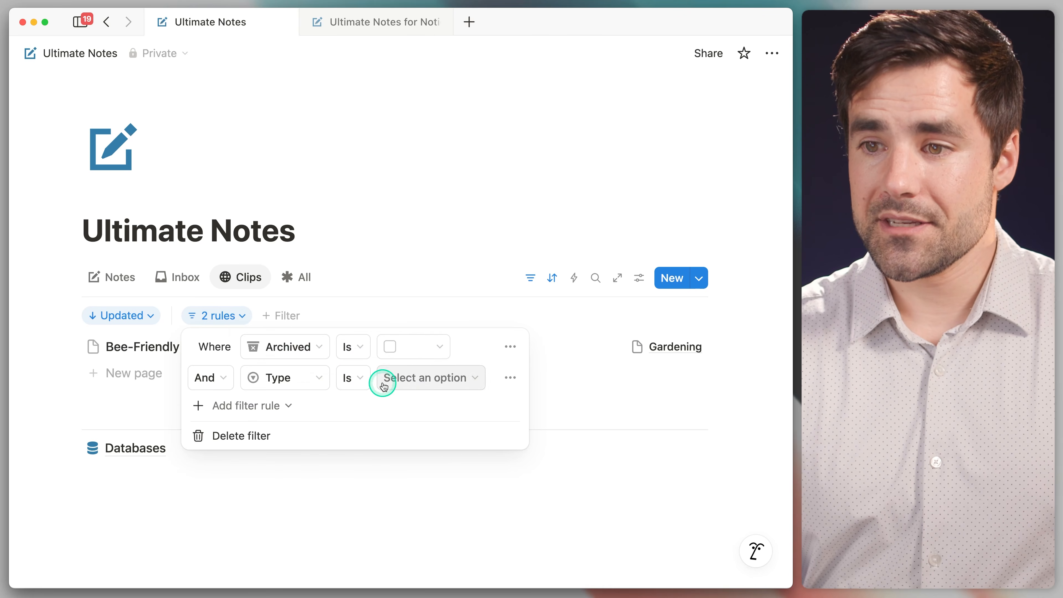
{"action": "left_click", "coordinate": [408, 388]}
{"action": "left_click", "coordinate": [456, 481]}
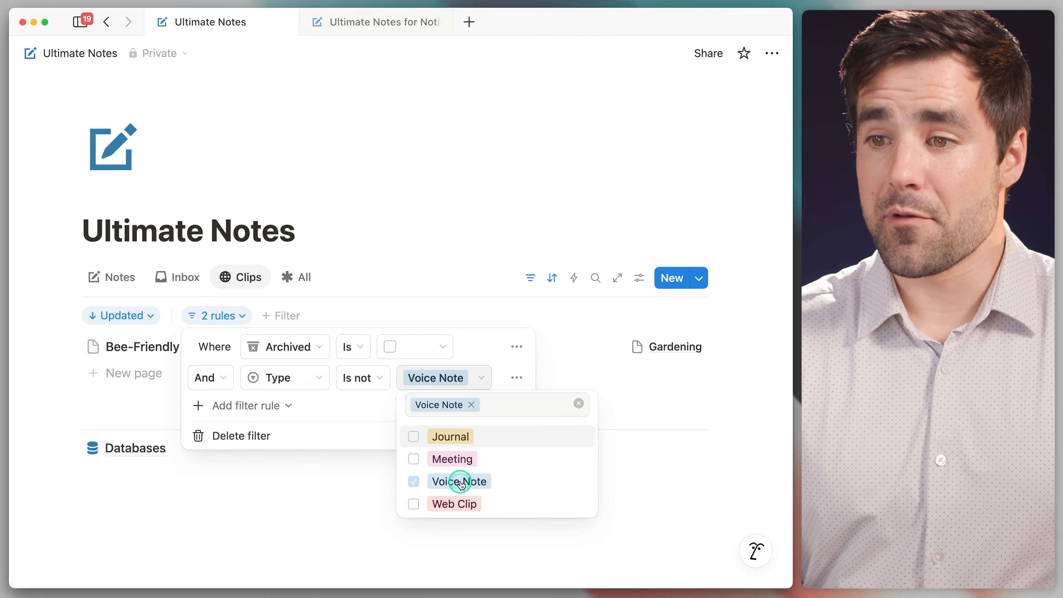
{"action": "left_click", "coordinate": [380, 403]}
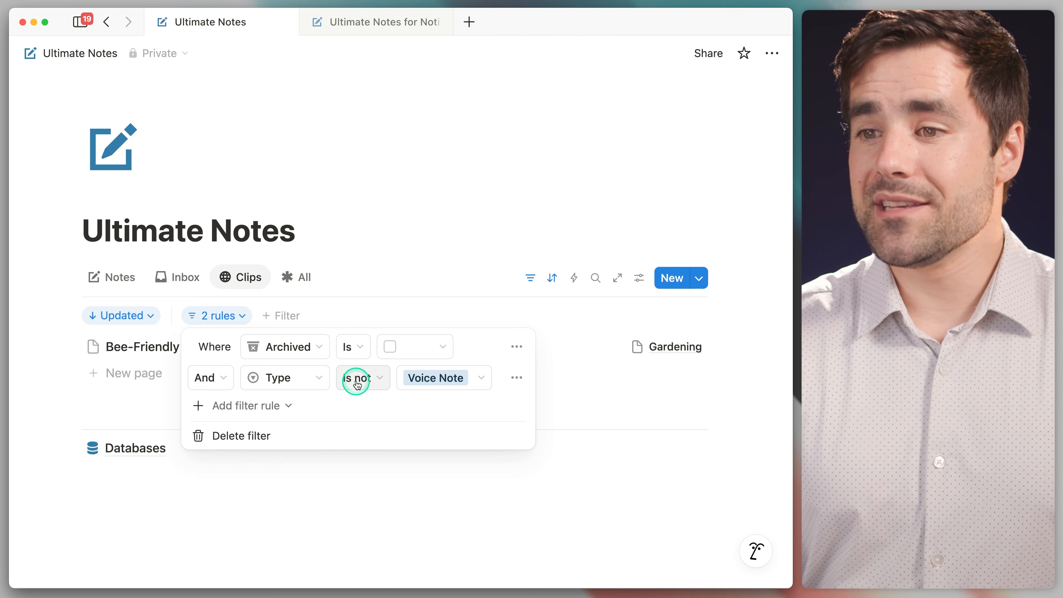
Add a nested filter group to the Clips view's filter with the rule URL is not empty.
{"action": "left_click", "coordinate": [274, 404]}
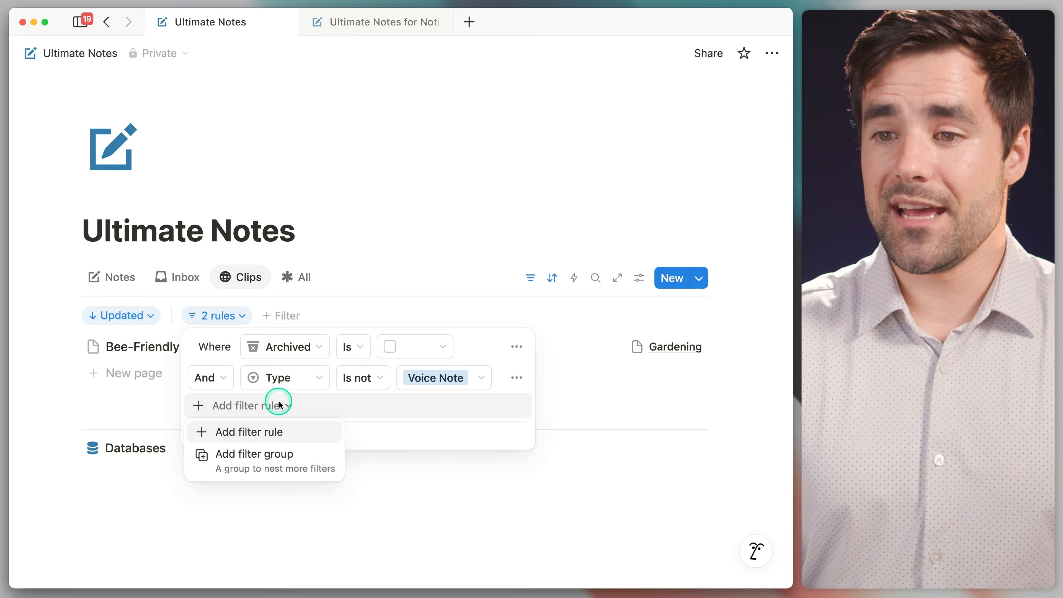
{"action": "left_click", "coordinate": [272, 457]}
{"action": "left_click", "coordinate": [345, 414]}
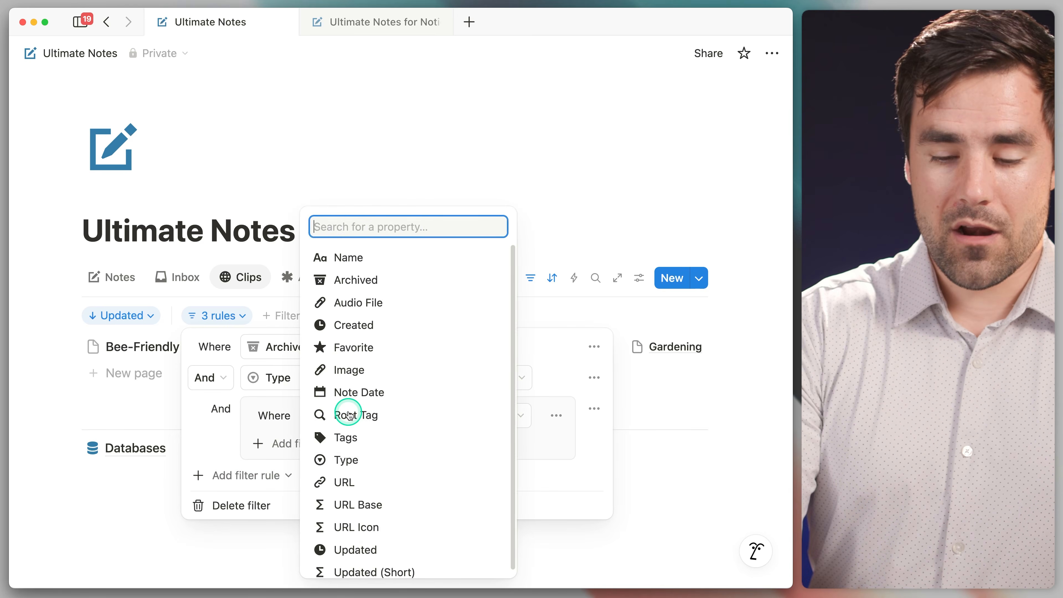
{"action": "type", "text": "url"}
{"action": "key", "text": "Return"}
{"action": "left_click", "coordinate": [401, 415]}
{"action": "left_click", "coordinate": [404, 387]}
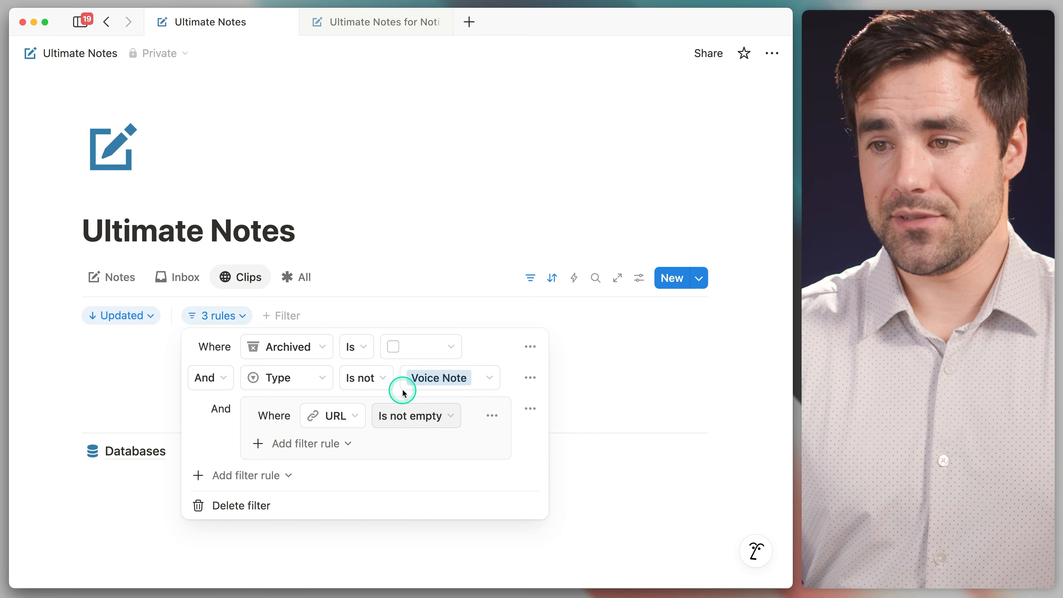
Add an Or rule to the nested filter group that Type is Web Clip, and close the filter editor.
{"action": "left_click", "coordinate": [323, 444]}
{"action": "left_click", "coordinate": [325, 470]}
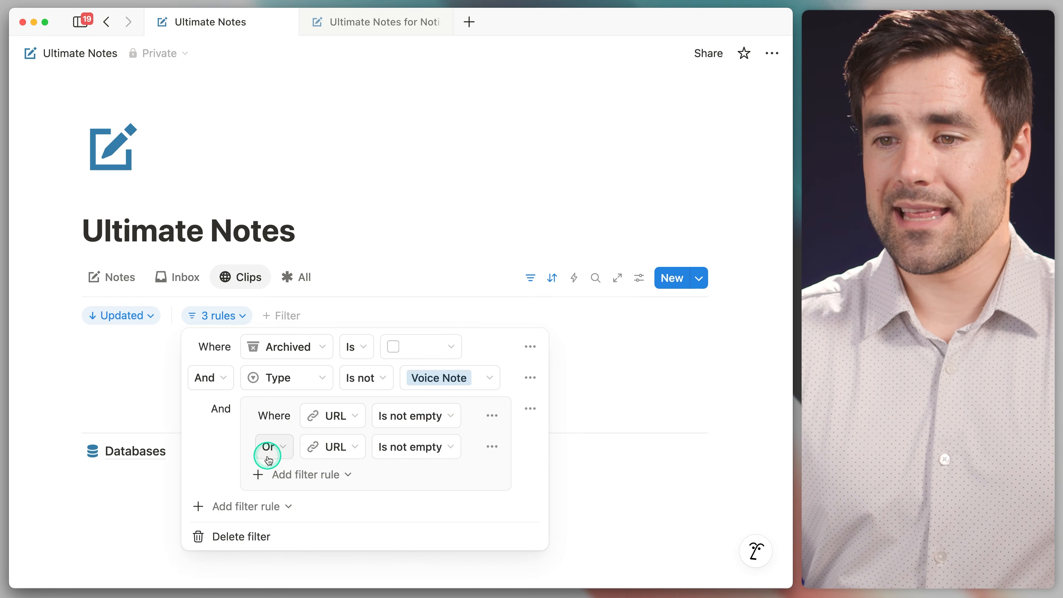
{"action": "left_click", "coordinate": [330, 449]}
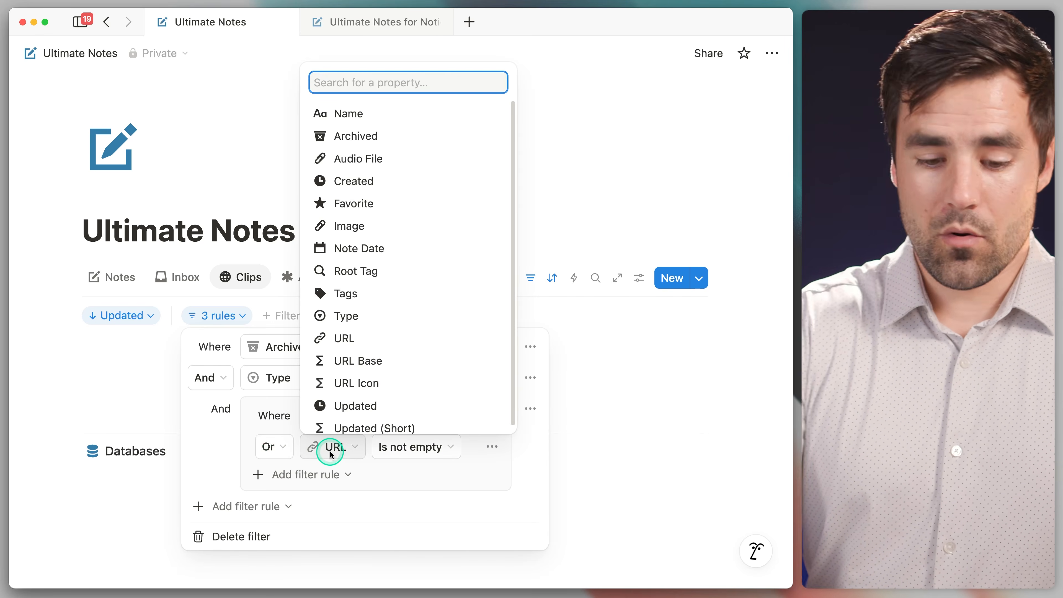
{"action": "type", "text": "type"}
{"action": "left_click", "coordinate": [348, 422]}
{"action": "left_click", "coordinate": [463, 446]}
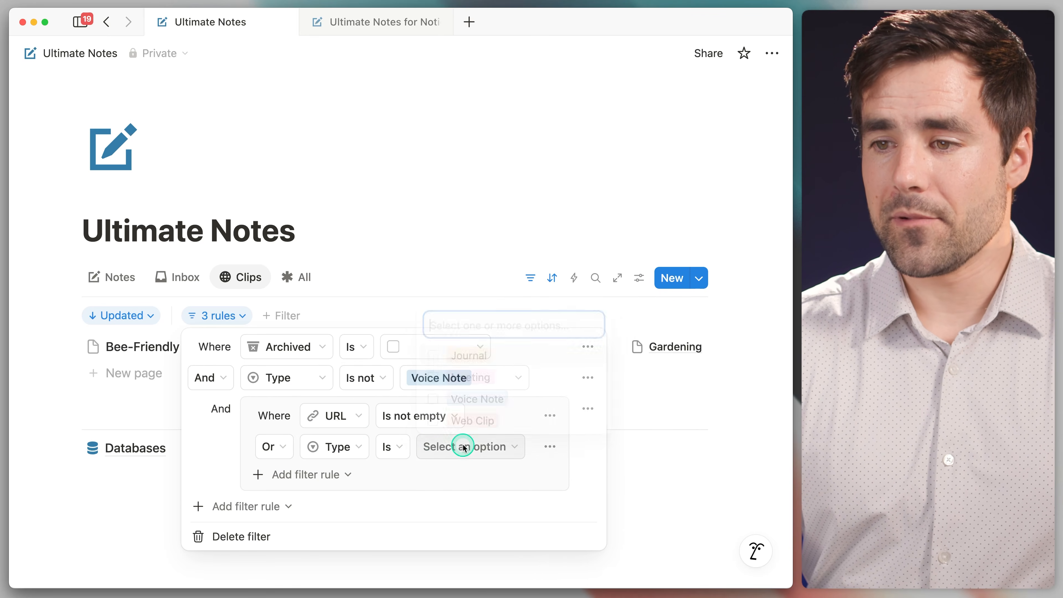
{"action": "left_click", "coordinate": [457, 419]}
{"action": "left_click", "coordinate": [531, 467]}
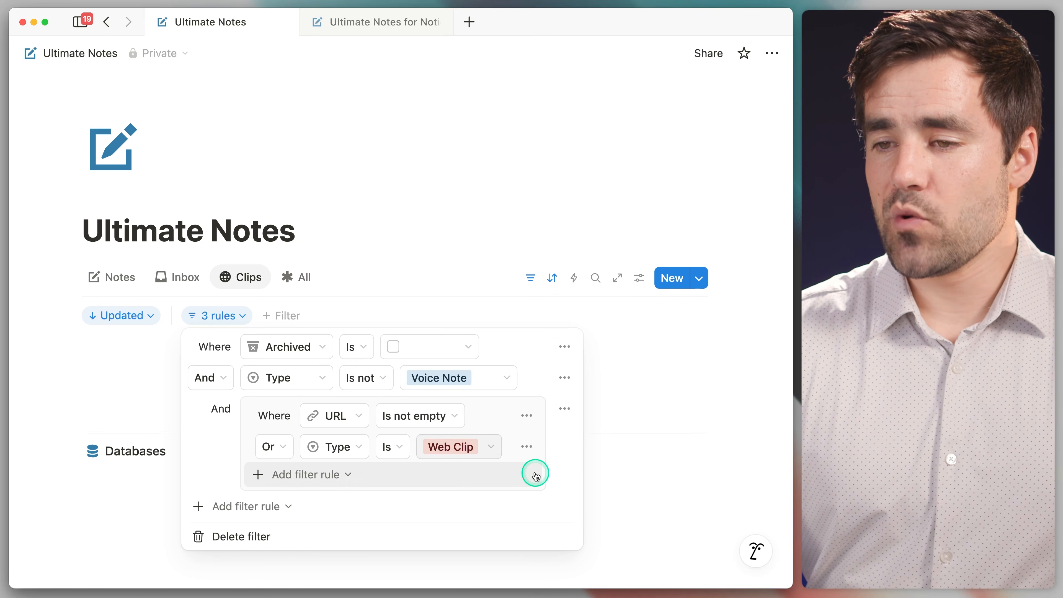
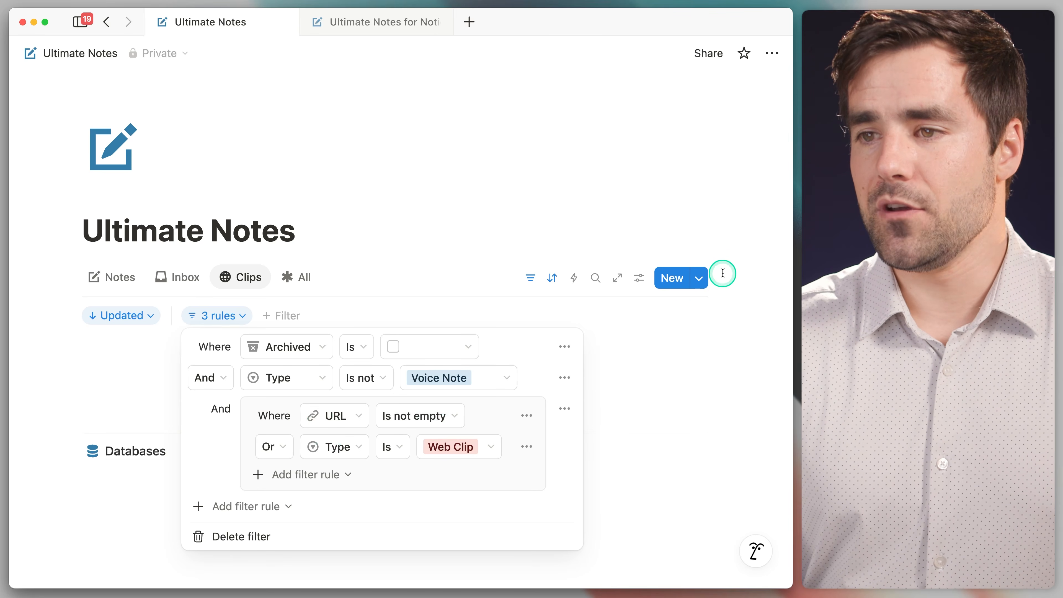
{"action": "left_click", "coordinate": [642, 366]}
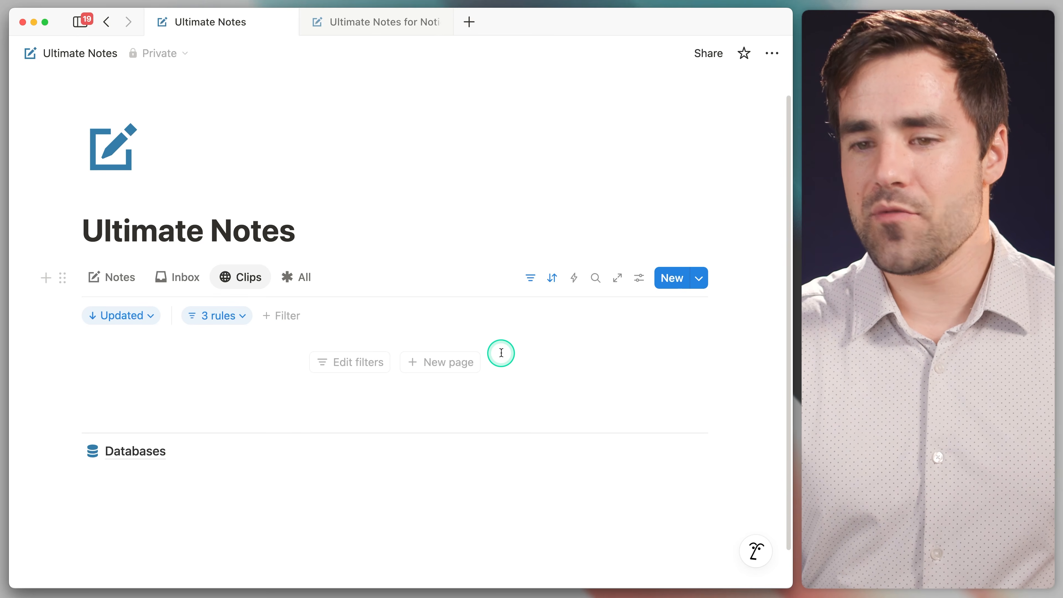
Create a new note titled "The Flow State" in the Notes view and open its page.
{"action": "left_click", "coordinate": [125, 282]}
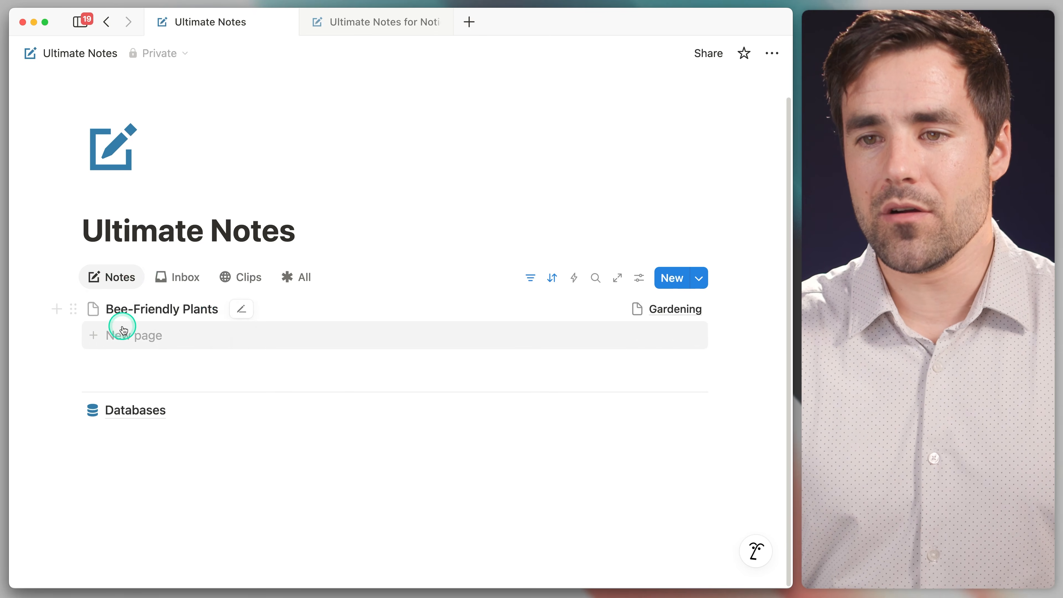
{"action": "left_click", "coordinate": [126, 337]}
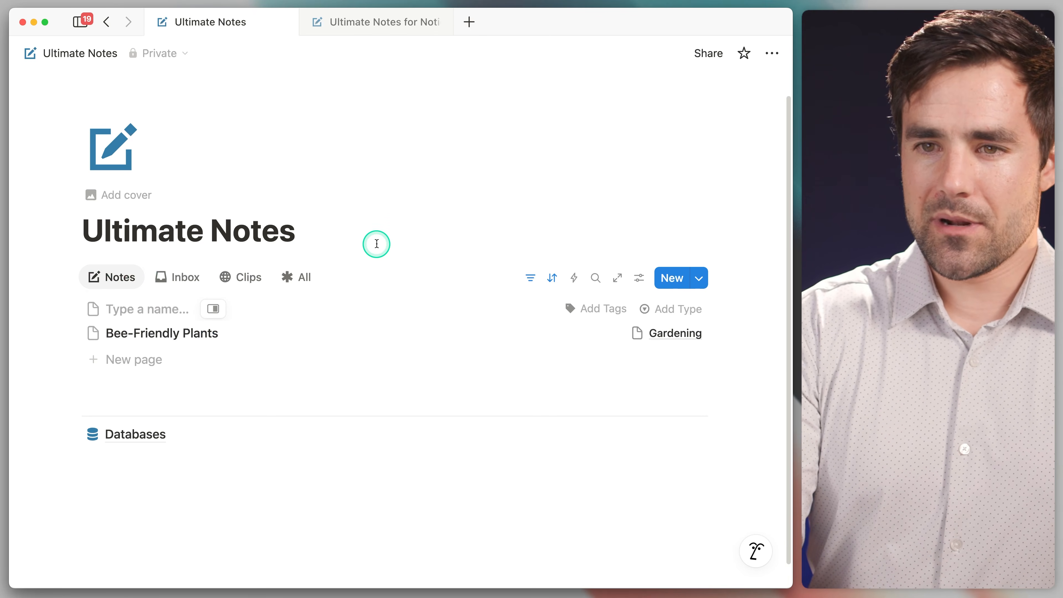
{"action": "type", "text": "The F"}
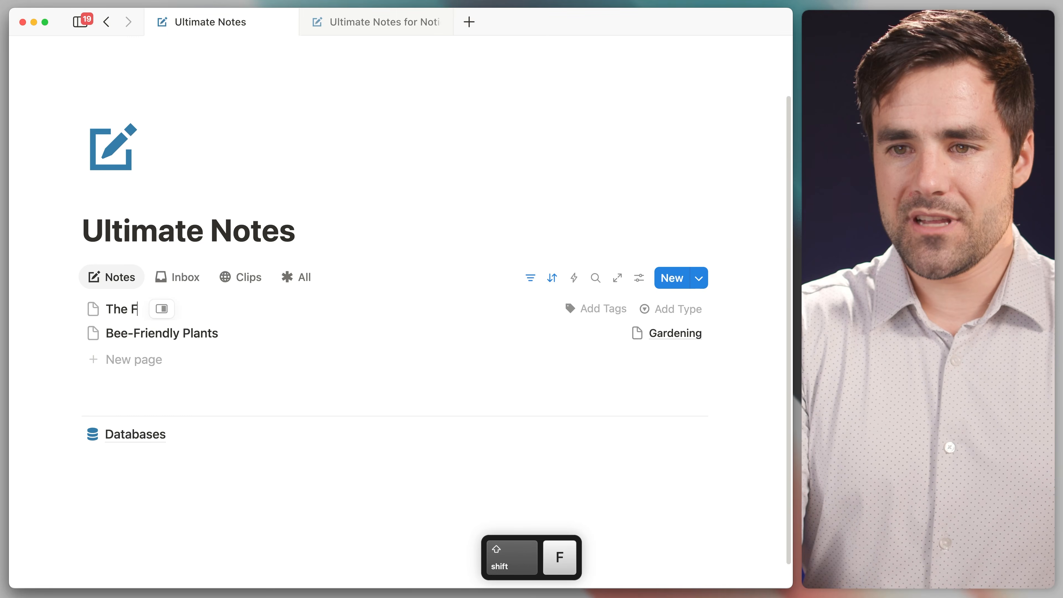
{"action": "type", "text": "low State"}
{"action": "left_click", "coordinate": [213, 309]}
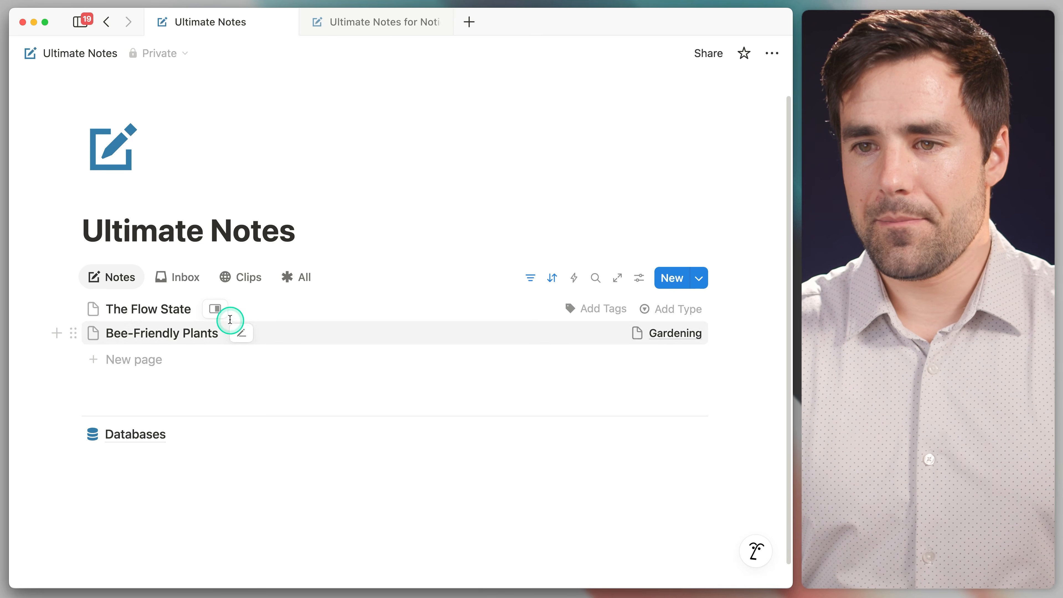
Copy the Flow State article's address from the browser into the URL property of the "The Flow State" note, and close the note's page.
{"action": "key", "text": "alt+Tab"}
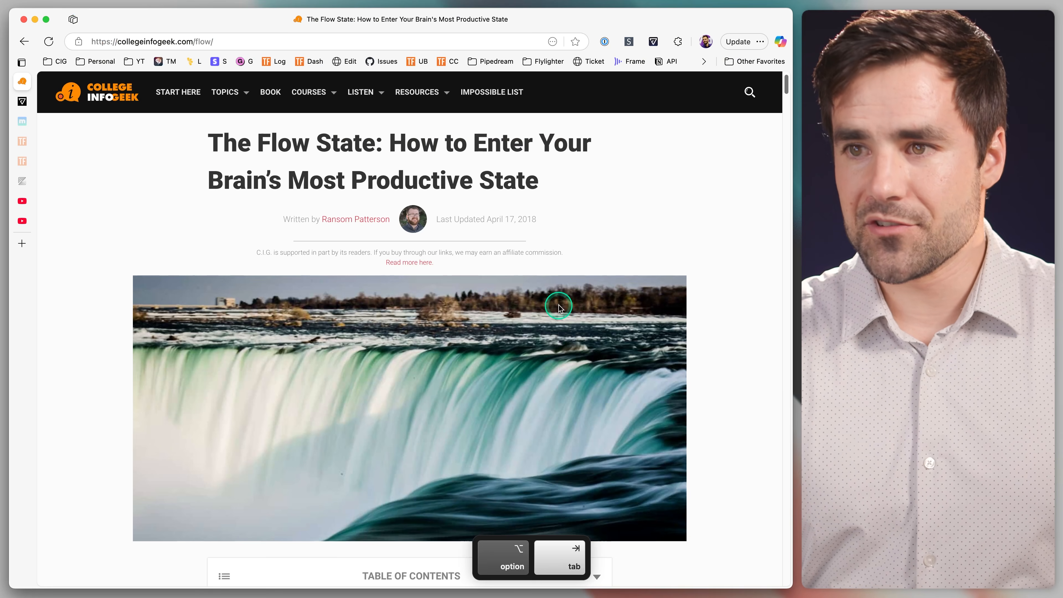
{"action": "left_click", "coordinate": [261, 41]}
{"action": "mouse_move", "coordinate": [225, 91]}
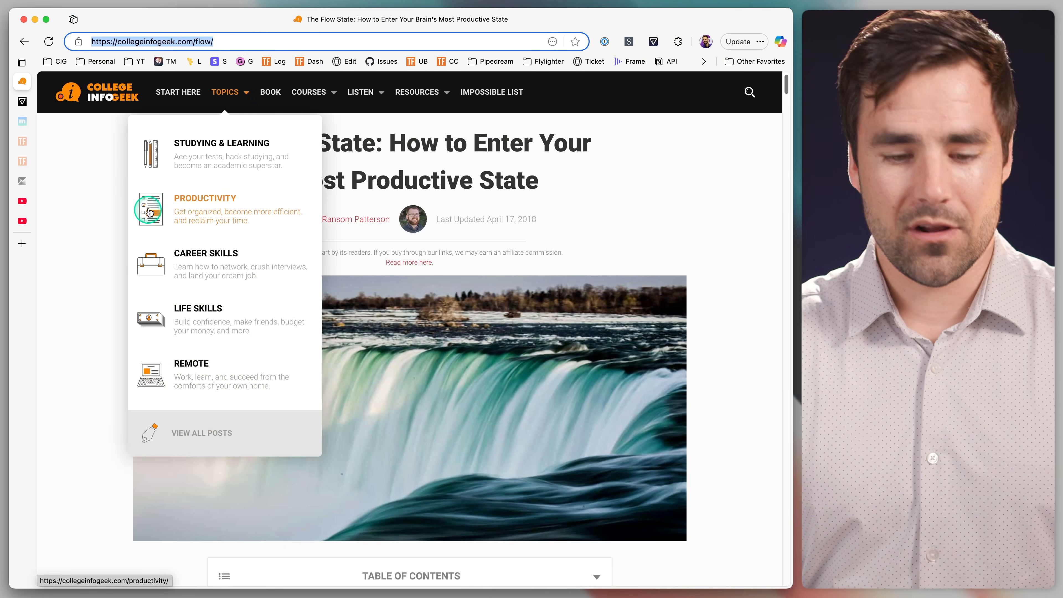
{"action": "key", "text": "super+c"}
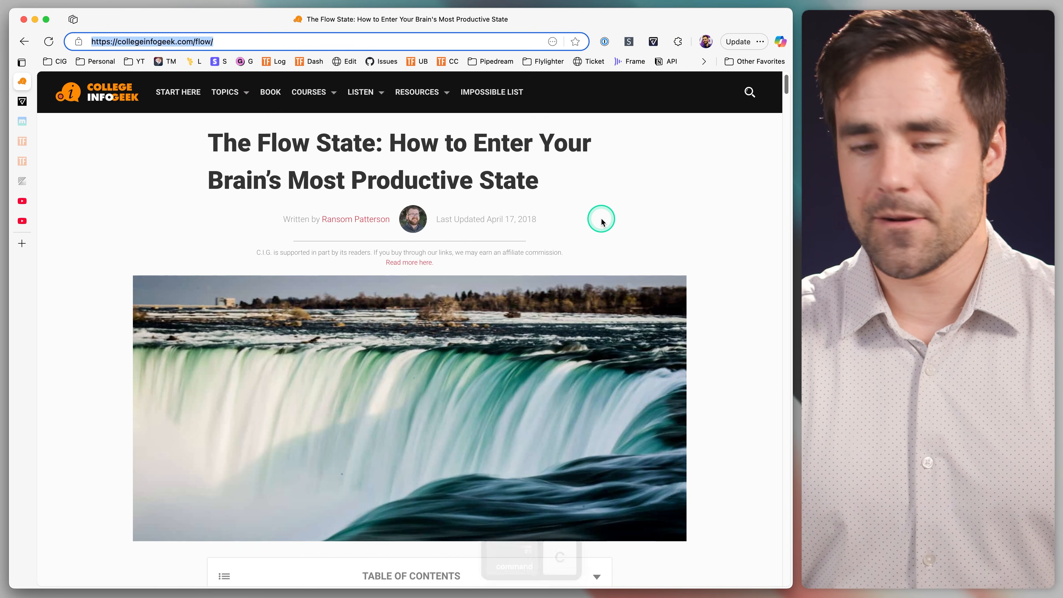
{"action": "key", "text": "alt+Tab"}
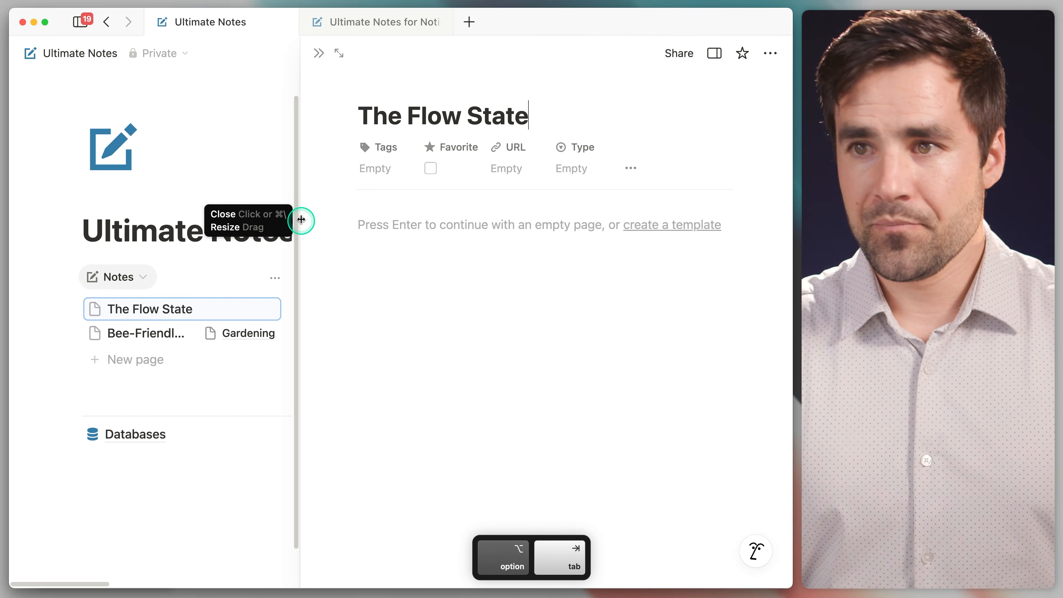
{"action": "left_click", "coordinate": [487, 169]}
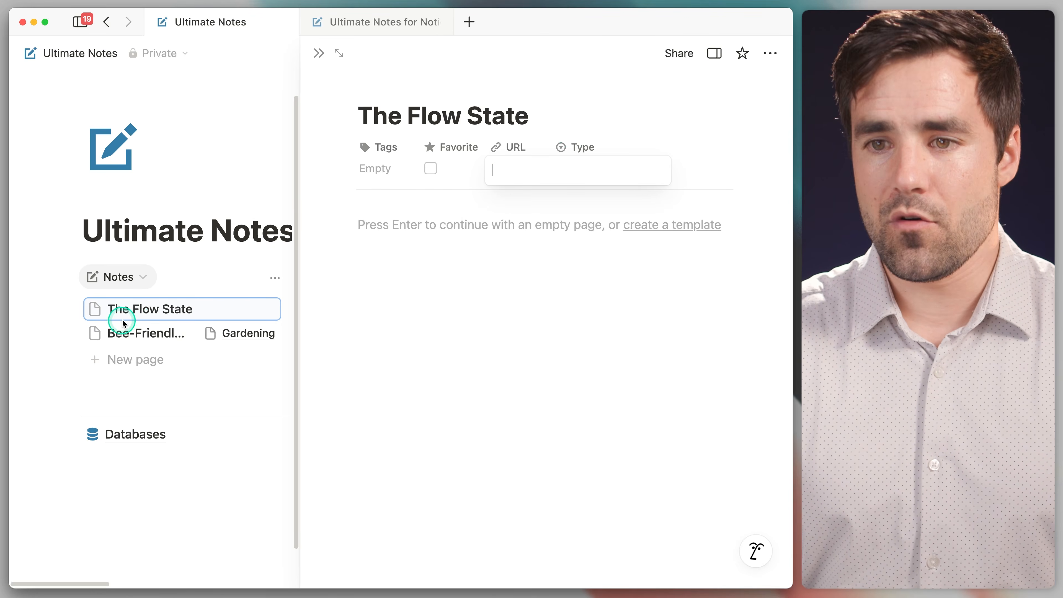
{"action": "key", "text": "super+v"}
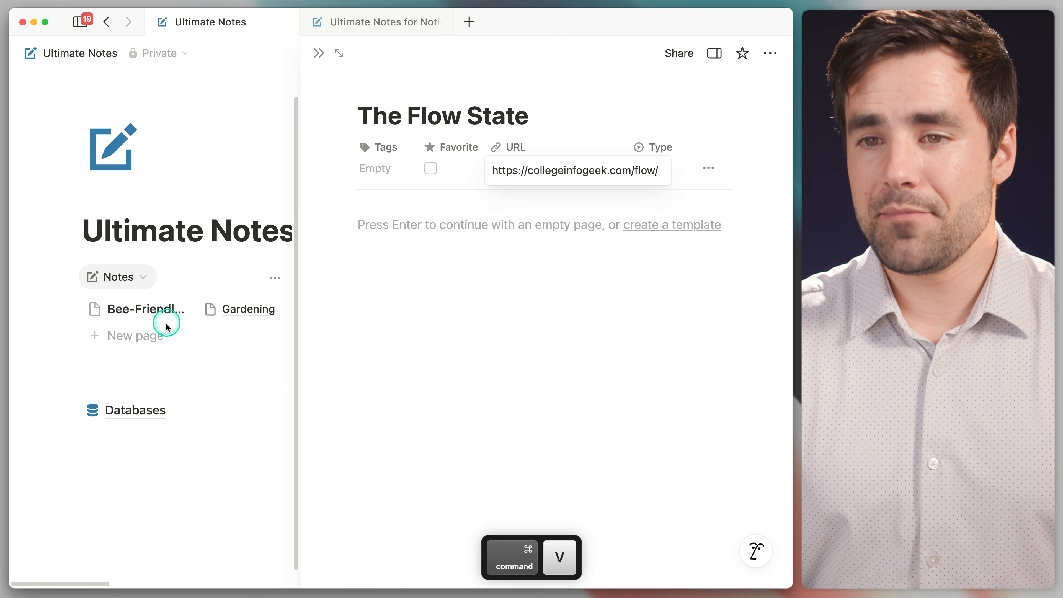
{"action": "left_click", "coordinate": [345, 105]}
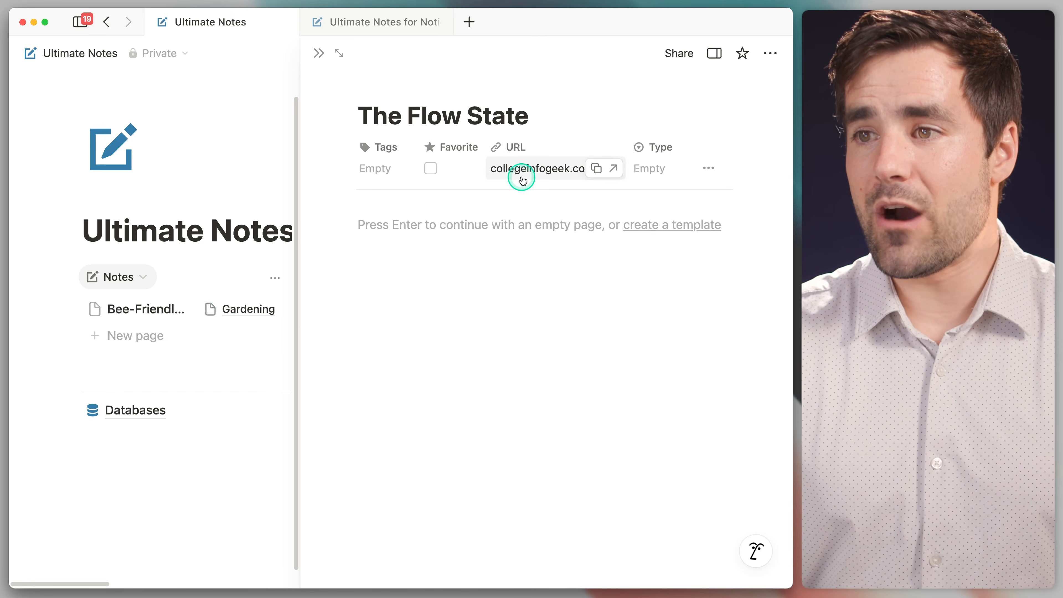
{"action": "left_click", "coordinate": [319, 53]}
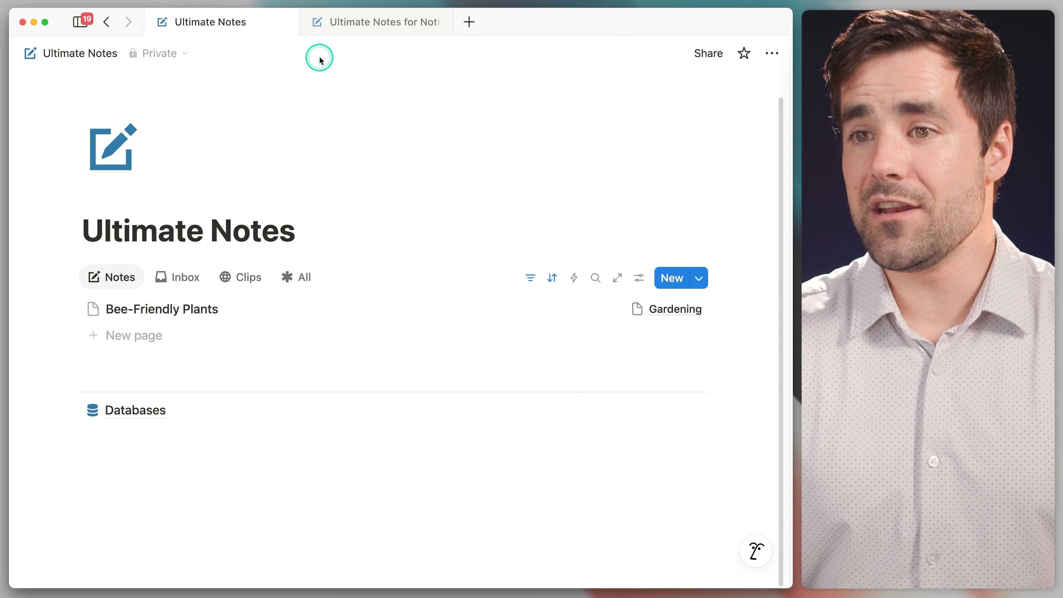
Review the filter rules of the Notes view, close them, and switch to the Clips view.
{"action": "left_click", "coordinate": [546, 279]}
{"action": "left_click", "coordinate": [228, 316]}
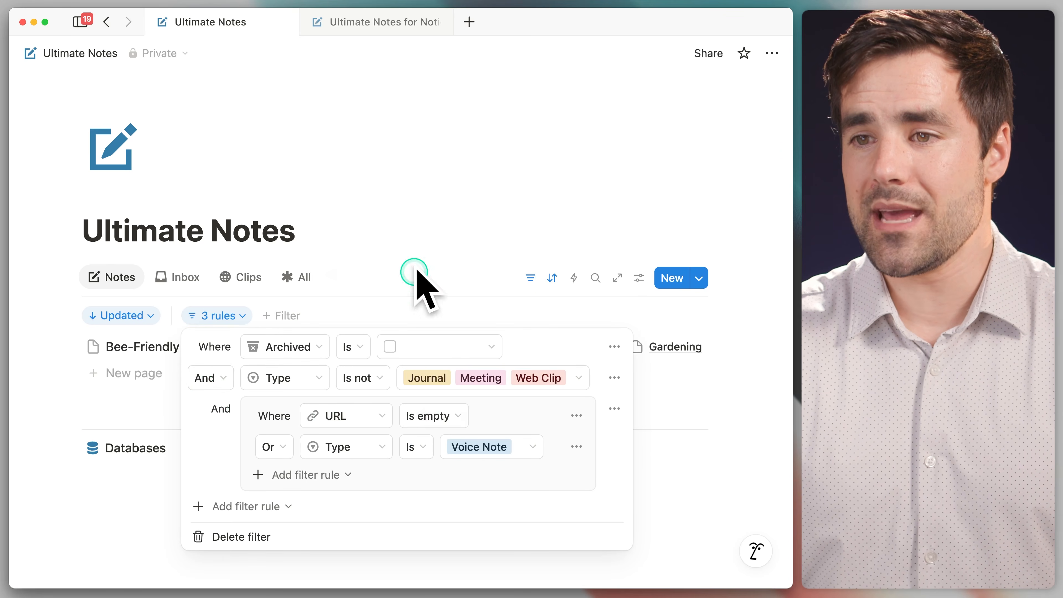
{"action": "left_click", "coordinate": [416, 251]}
{"action": "left_click", "coordinate": [239, 276]}
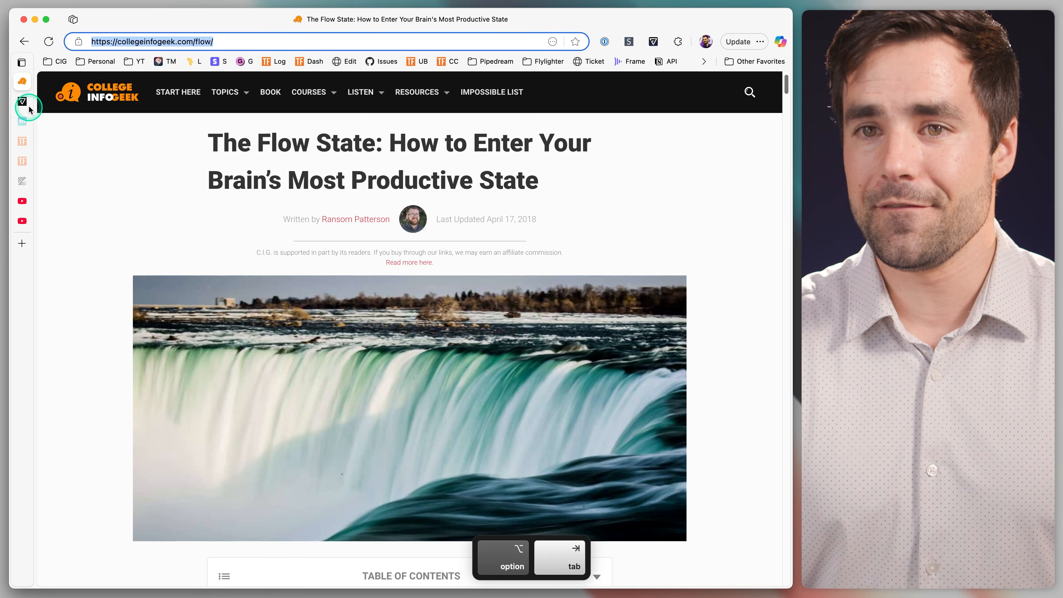
Look over the Flylighter home page in the browser and return to the Flow State article.
{"action": "left_click", "coordinate": [21, 101]}
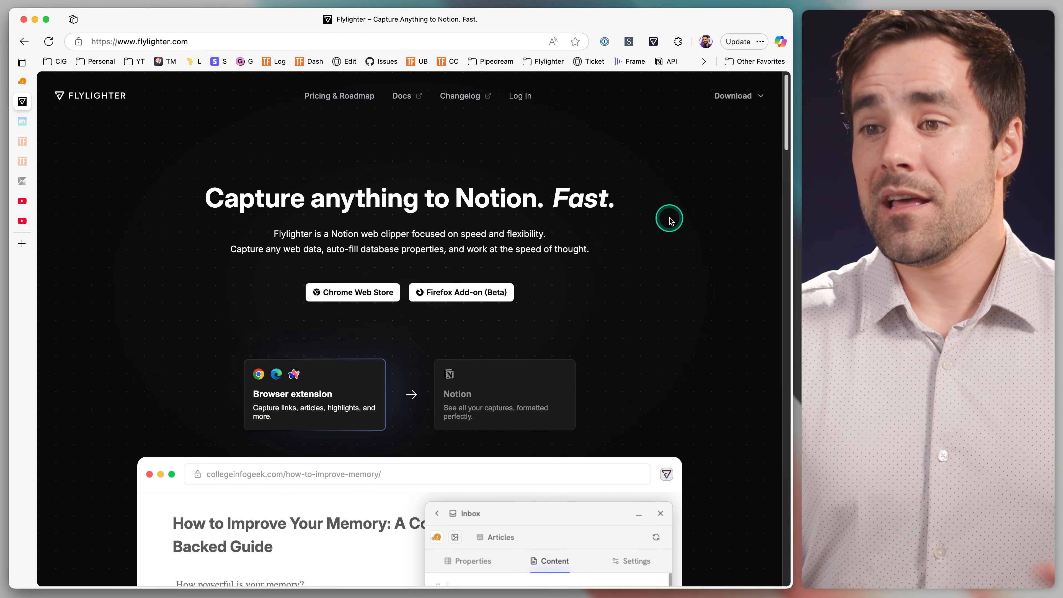
{"action": "scroll", "coordinate": [742, 308], "scroll_direction": "down", "scroll_amount": 6}
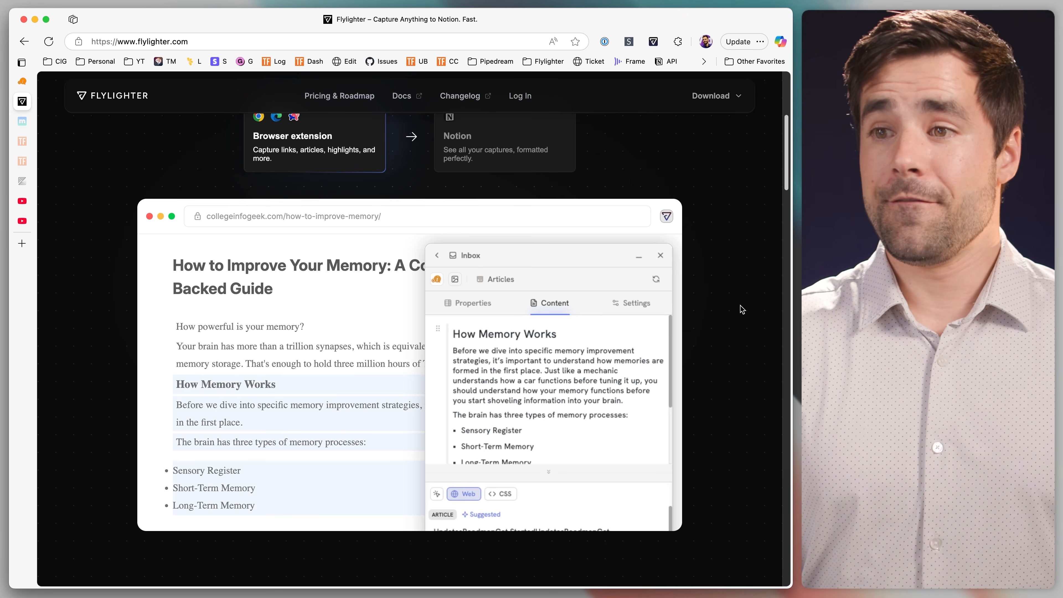
{"action": "left_click", "coordinate": [22, 81]}
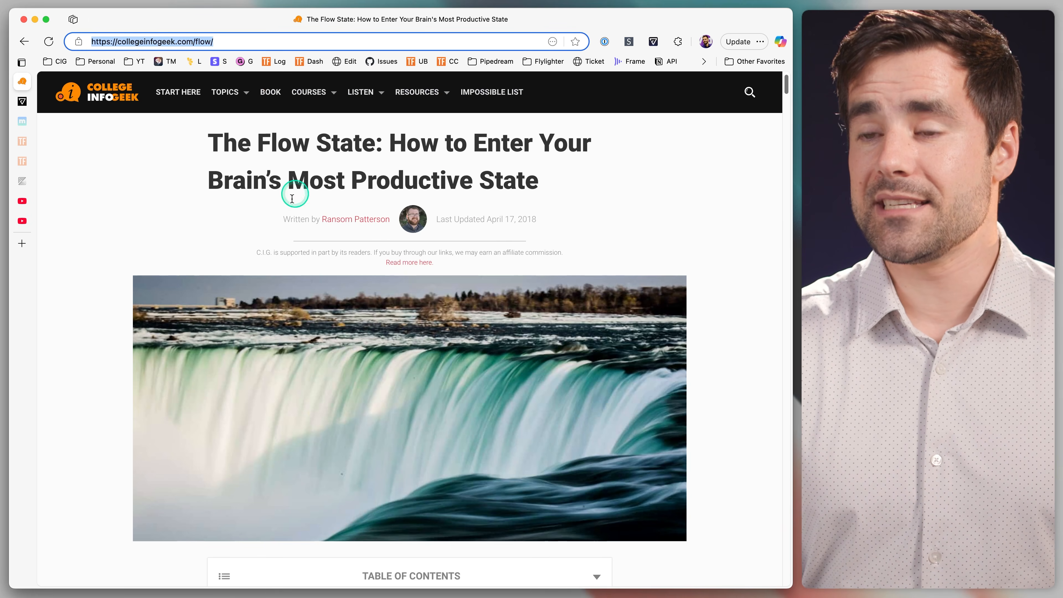
Start a Flylighter capture of the article with the UN3 Inbox flow and add the suggested article text as its content.
{"action": "left_click", "coordinate": [653, 42]}
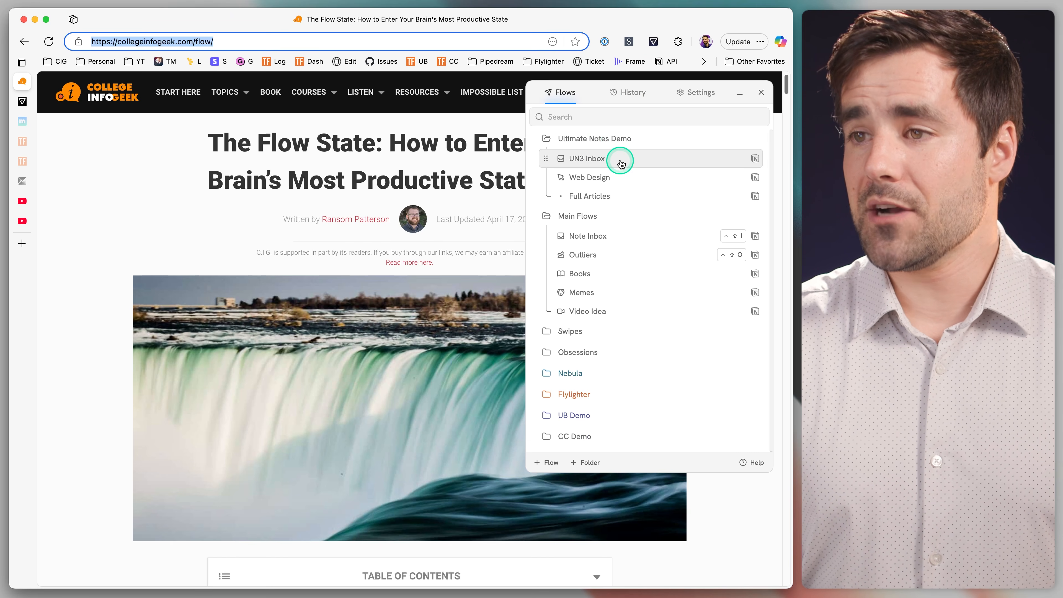
{"action": "left_click", "coordinate": [635, 157]}
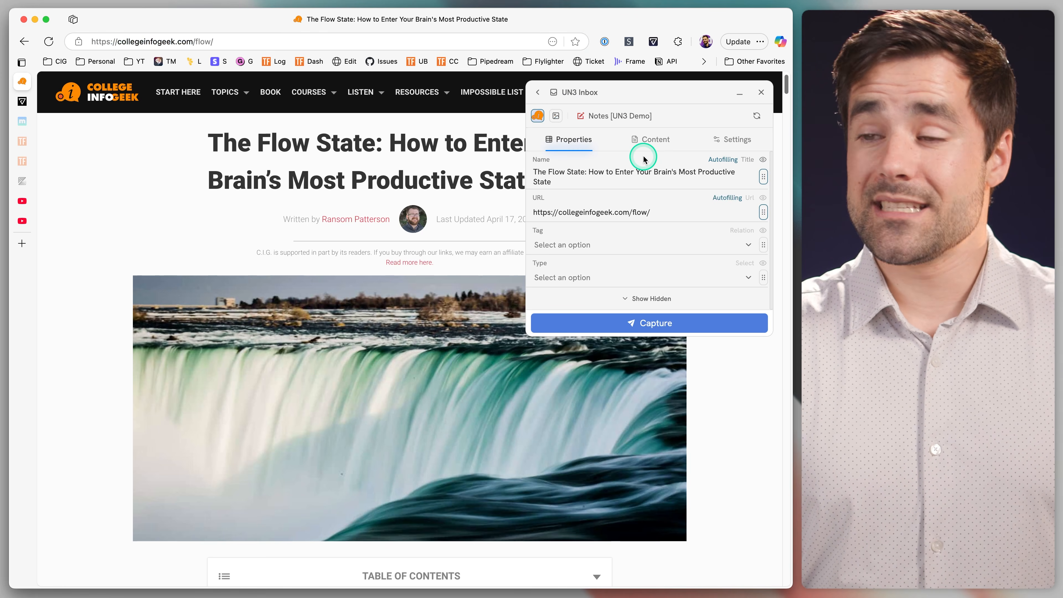
{"action": "left_click", "coordinate": [666, 147]}
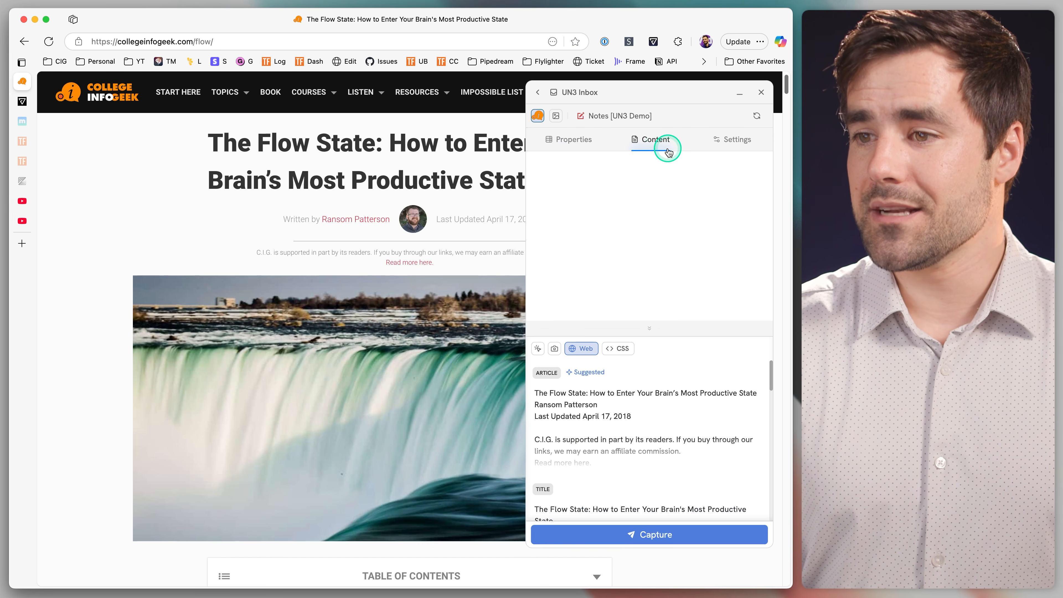
{"action": "left_click", "coordinate": [642, 423]}
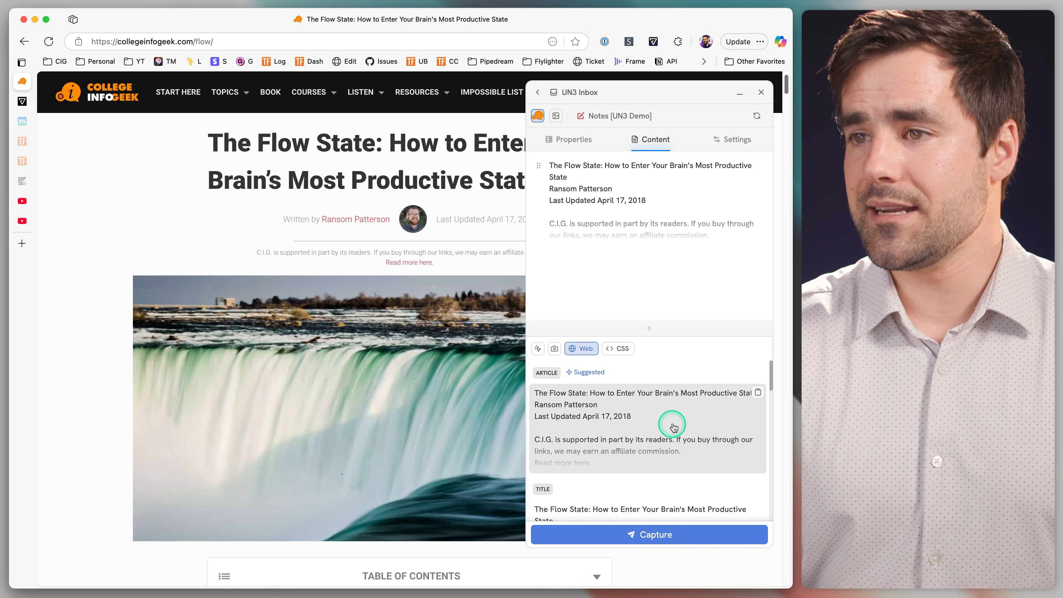
Set the capture's Tag property to Productivity and Essays.
{"action": "left_click", "coordinate": [574, 141]}
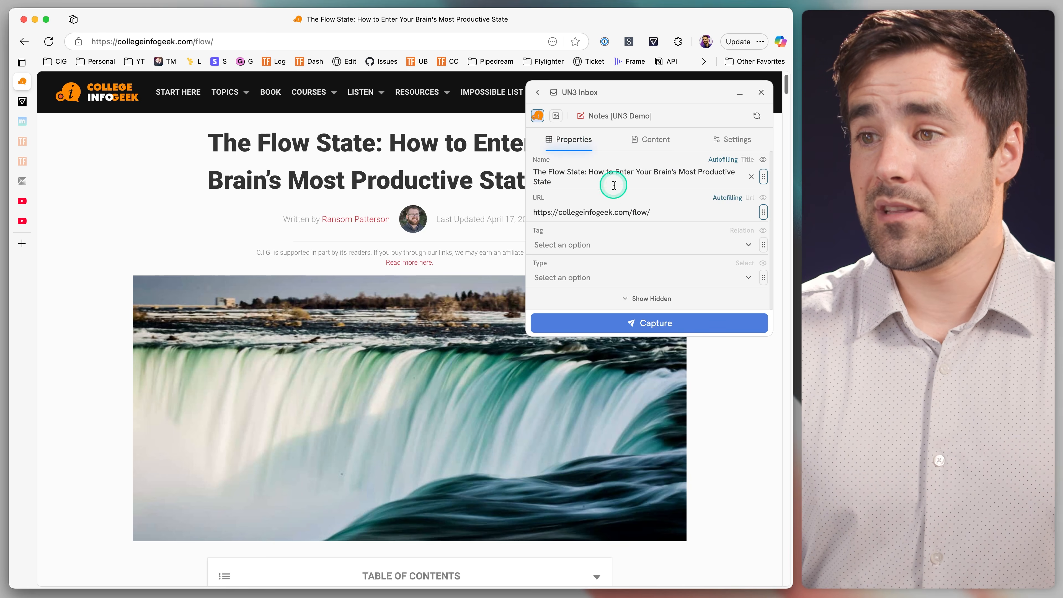
{"action": "left_click", "coordinate": [624, 246]}
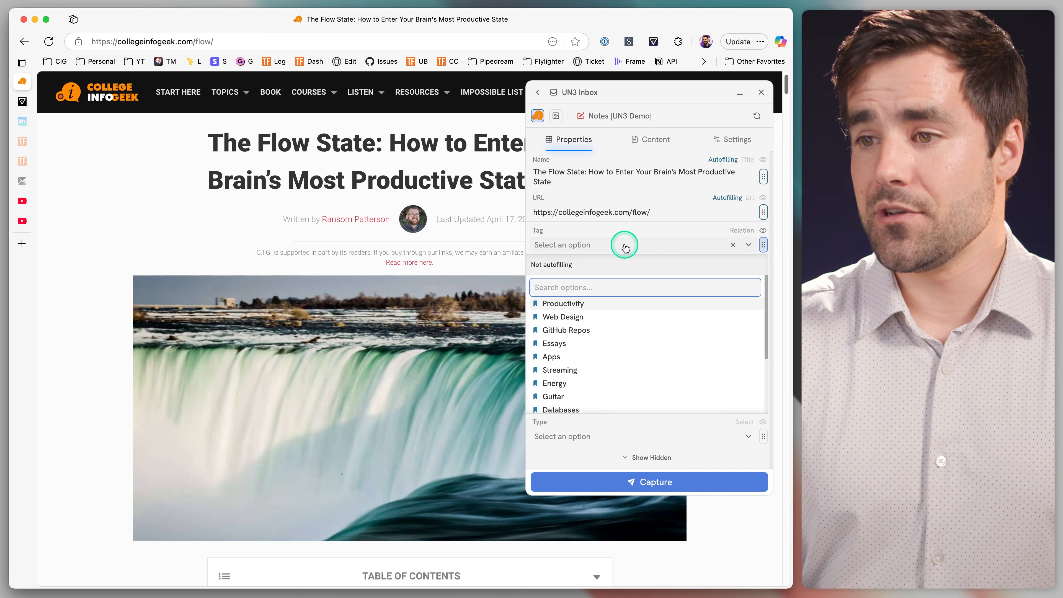
{"action": "left_click", "coordinate": [586, 308]}
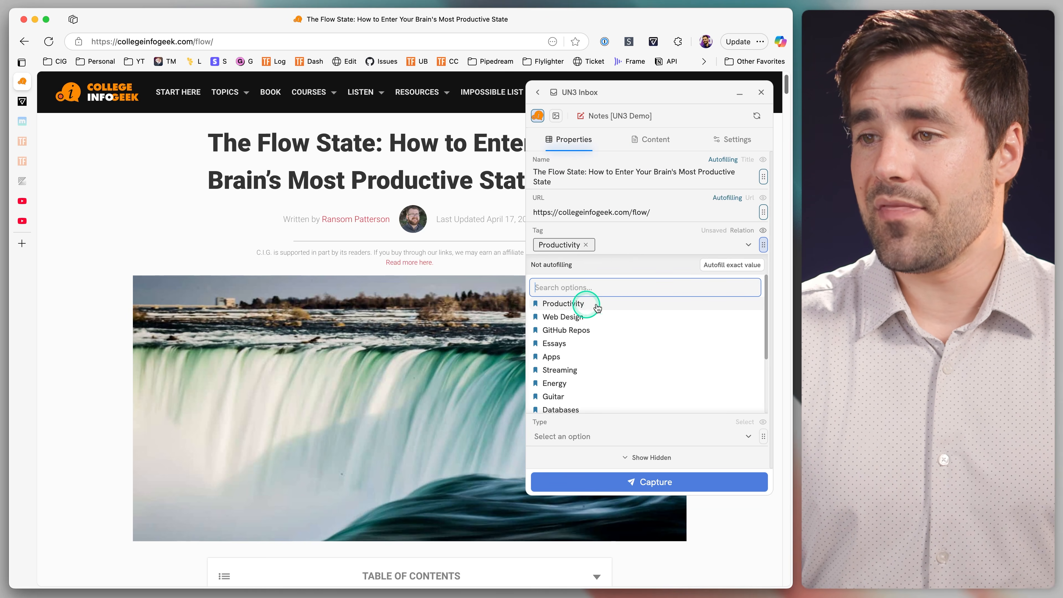
{"action": "left_click", "coordinate": [569, 343]}
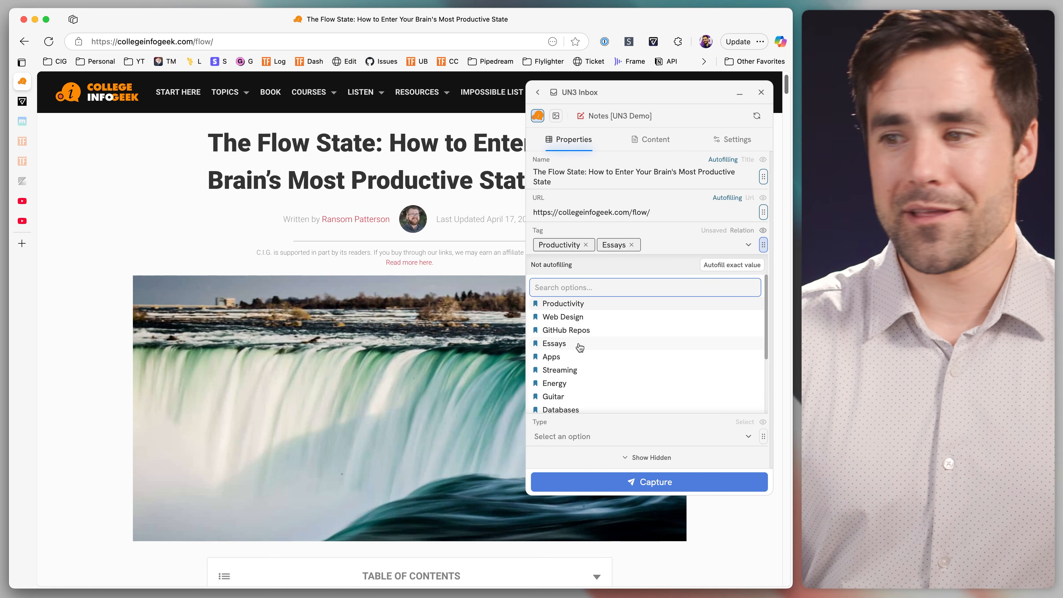
Capture the flow state article to the Notes [UN3 Demo] database and open the saved page in Notion.
{"action": "left_click", "coordinate": [695, 481]}
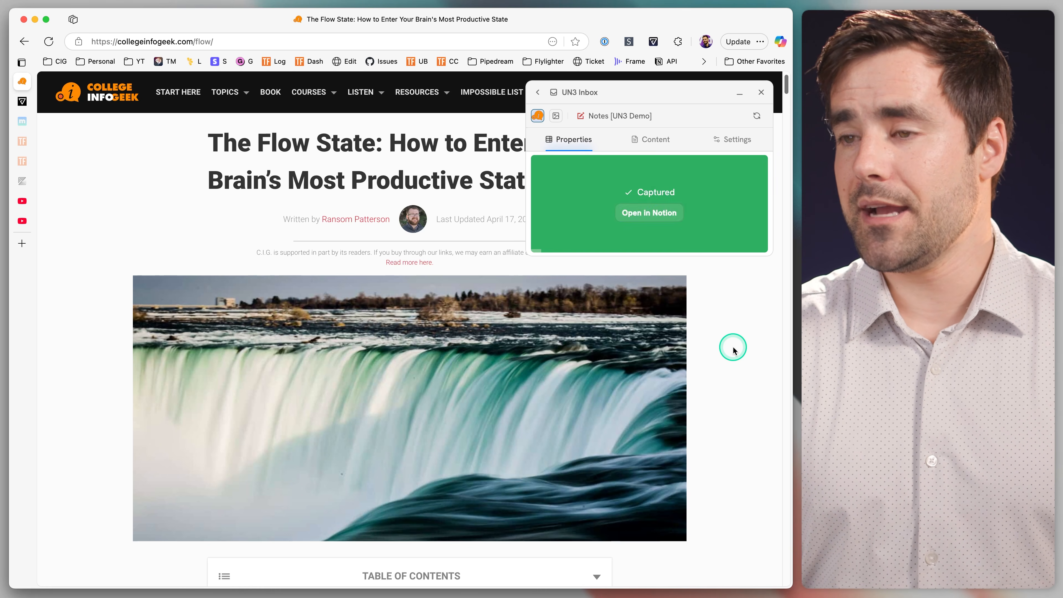
{"action": "left_click", "coordinate": [660, 213]}
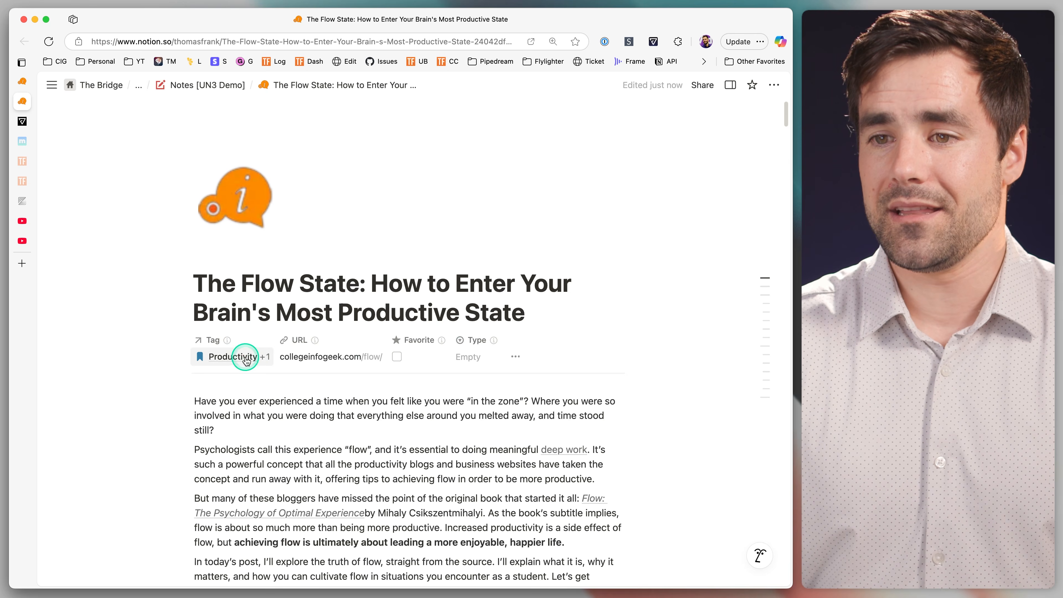
Look through the captured article's text, images and embedded video, and bring up the Flylighter website.
{"action": "scroll", "coordinate": [646, 374], "scroll_direction": "down", "scroll_amount": 15}
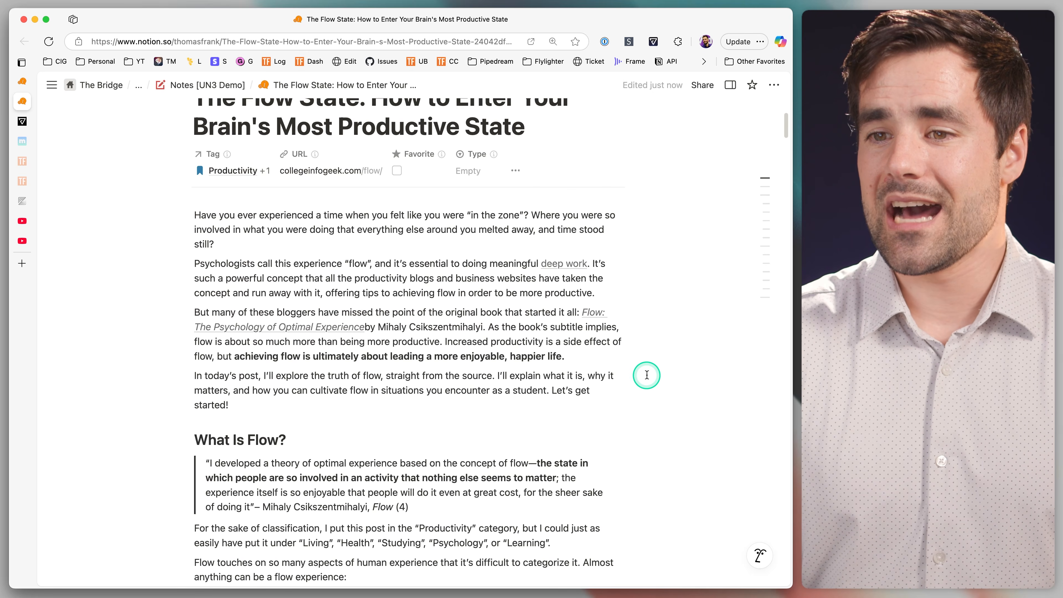
{"action": "scroll", "coordinate": [646, 375], "scroll_direction": "down", "scroll_amount": 15}
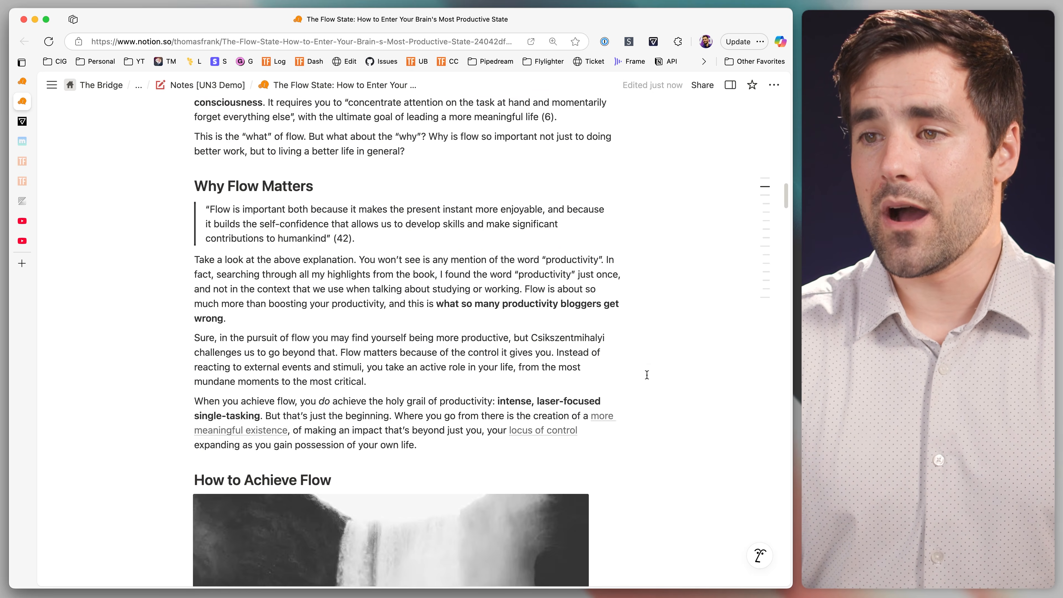
{"action": "scroll", "coordinate": [647, 375], "scroll_direction": "down", "scroll_amount": 15}
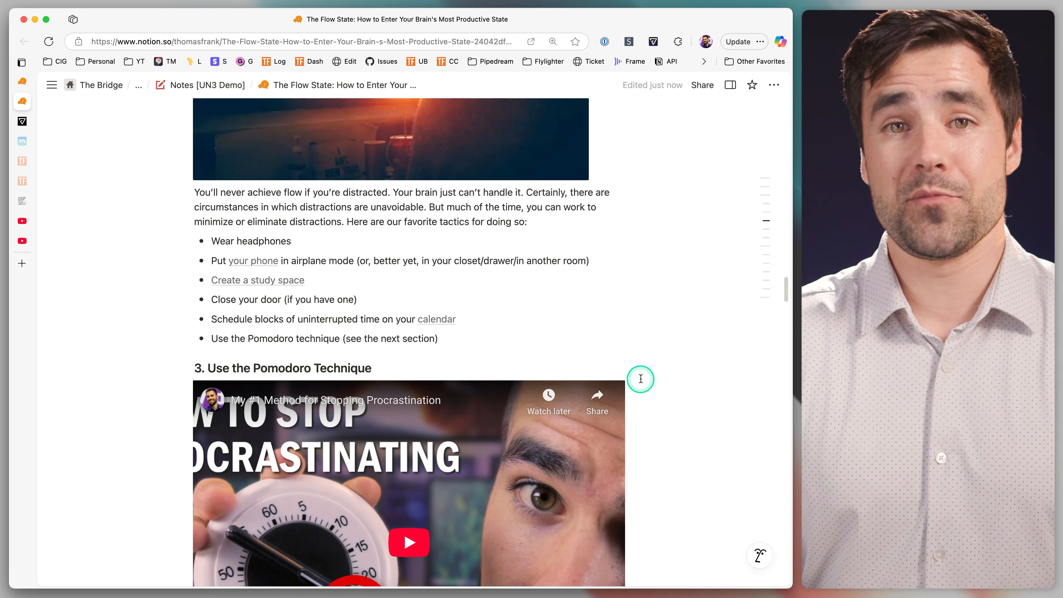
{"action": "left_click", "coordinate": [30, 121]}
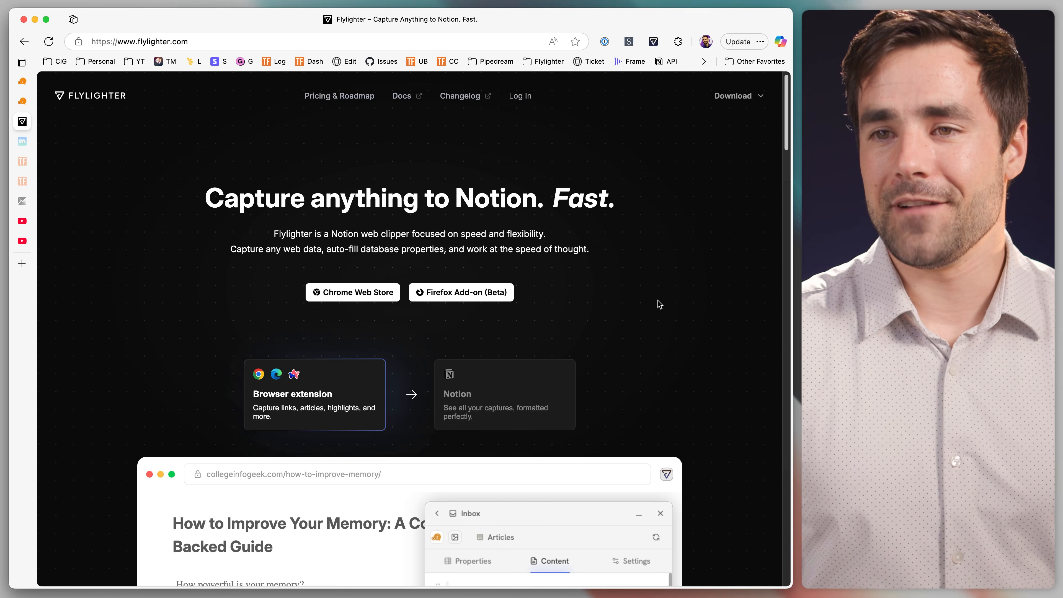
Switch to the Ultimate Notes page in the Notion app and duplicate the Notes view, naming the copy Voice.
{"action": "key", "text": "alt+Tab"}
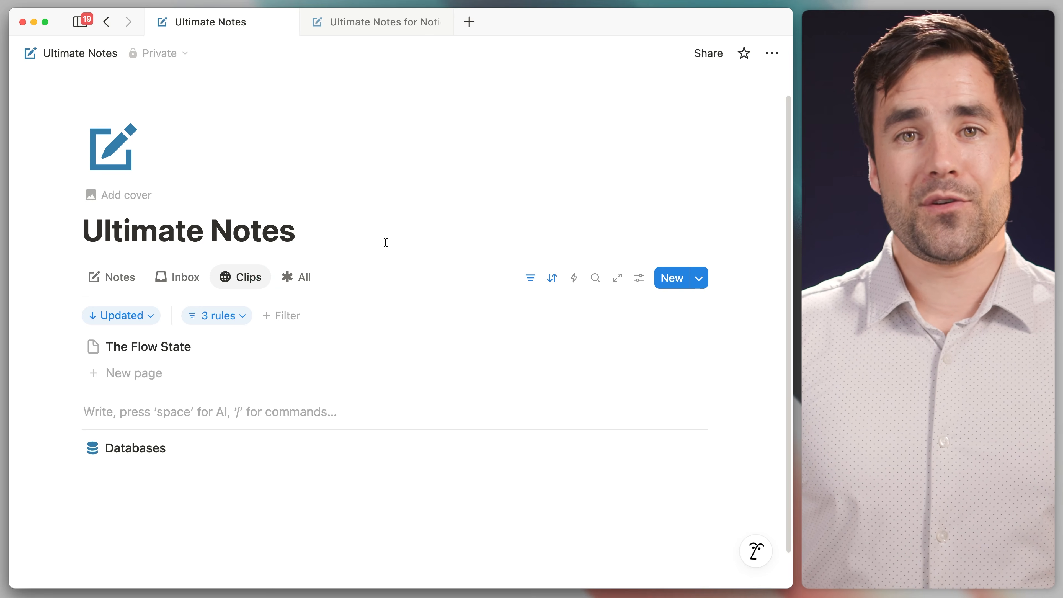
{"action": "right_click", "coordinate": [115, 280]}
{"action": "left_click", "coordinate": [133, 431]}
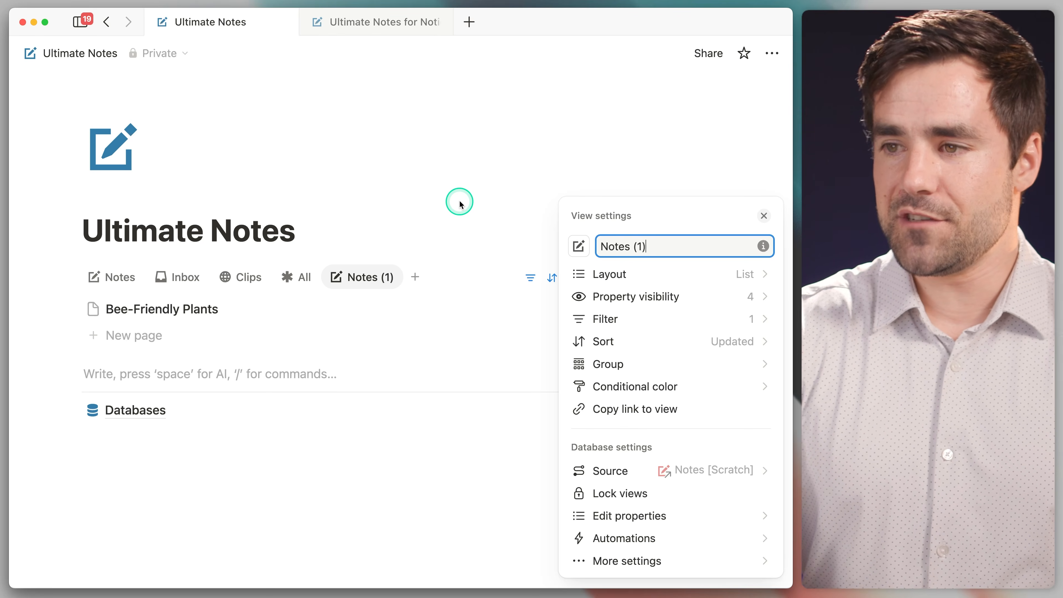
{"action": "key", "text": "BackSpace"}
{"action": "key", "text": "BackSpace"}
{"action": "key", "text": "BackSpace"}
{"action": "key", "text": "BackSpace"}
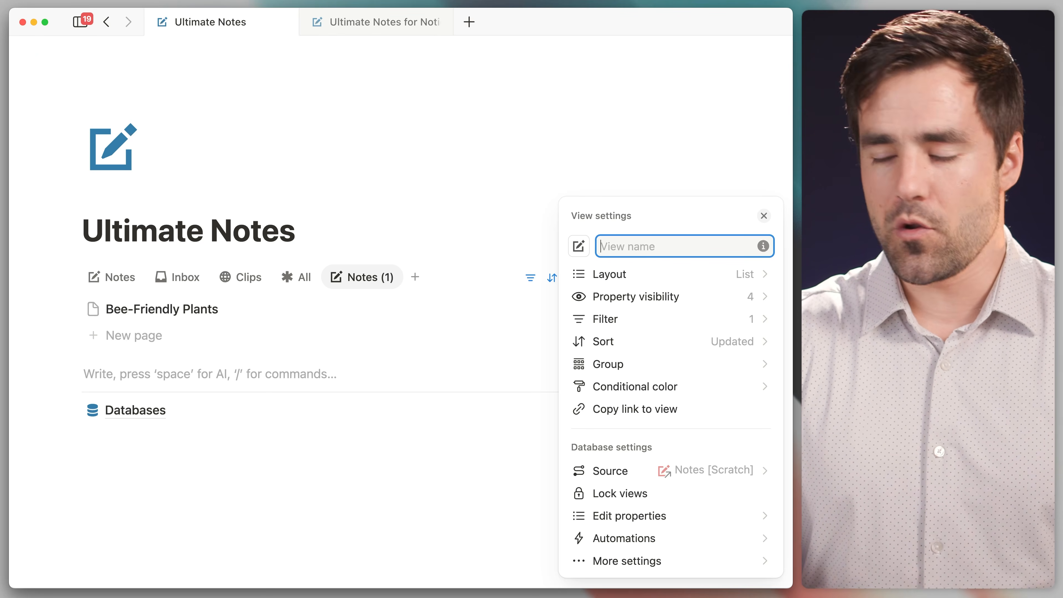
{"action": "type", "text": "Voice"}
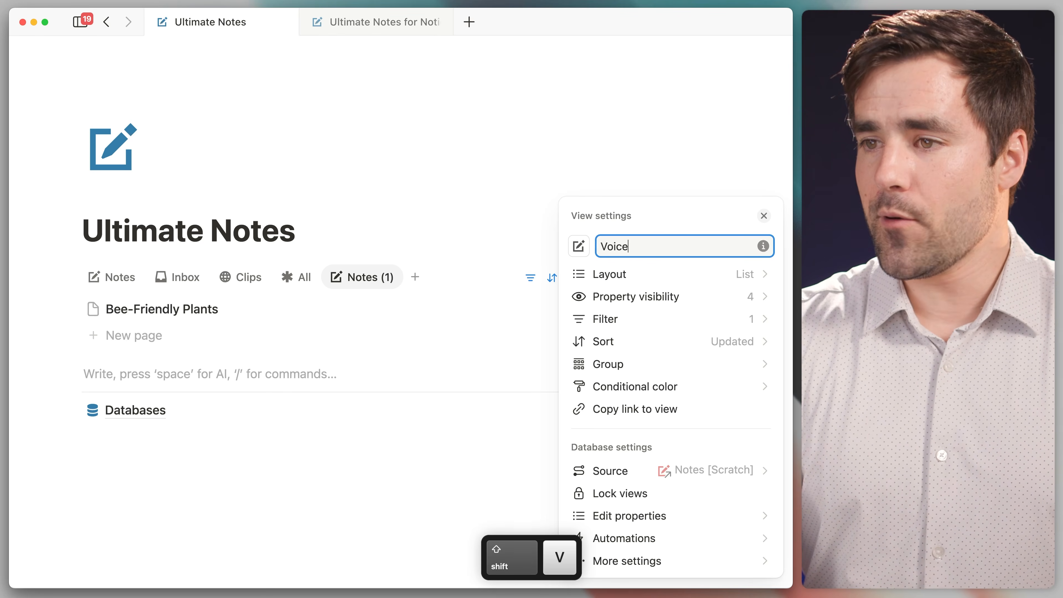
Find a microphone icon with the search term mic and assign it to the Voice view.
{"action": "left_click", "coordinate": [579, 245]}
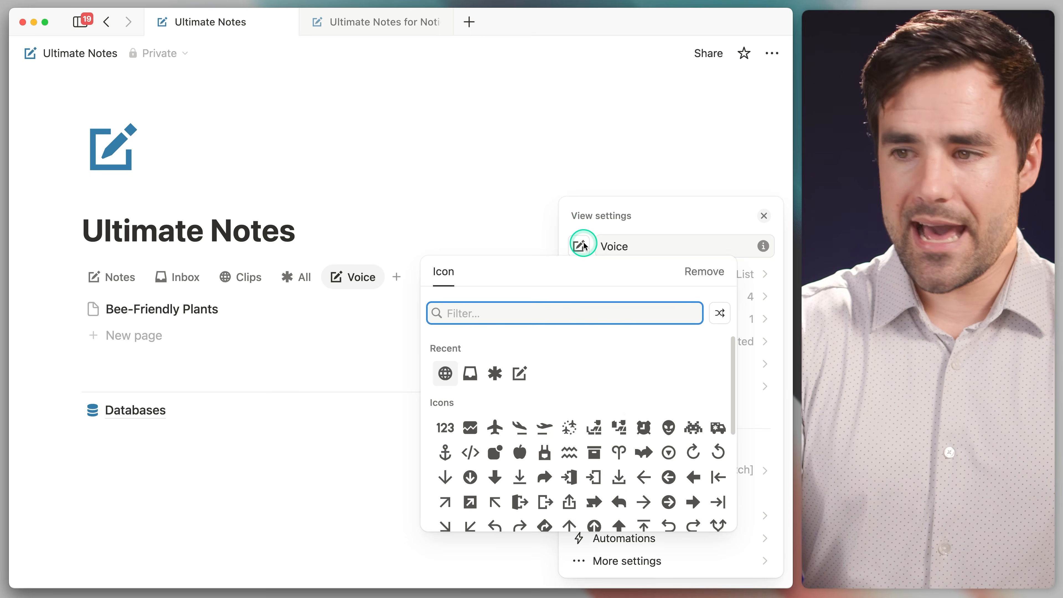
{"action": "type", "text": "mic"}
{"action": "left_click", "coordinate": [445, 350]}
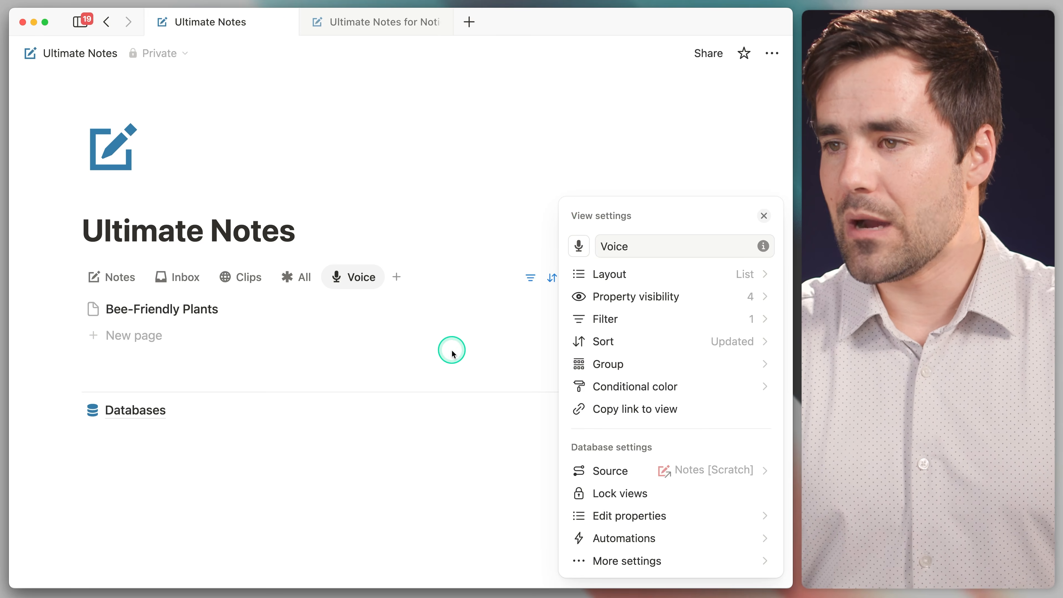
{"action": "left_click", "coordinate": [465, 216]}
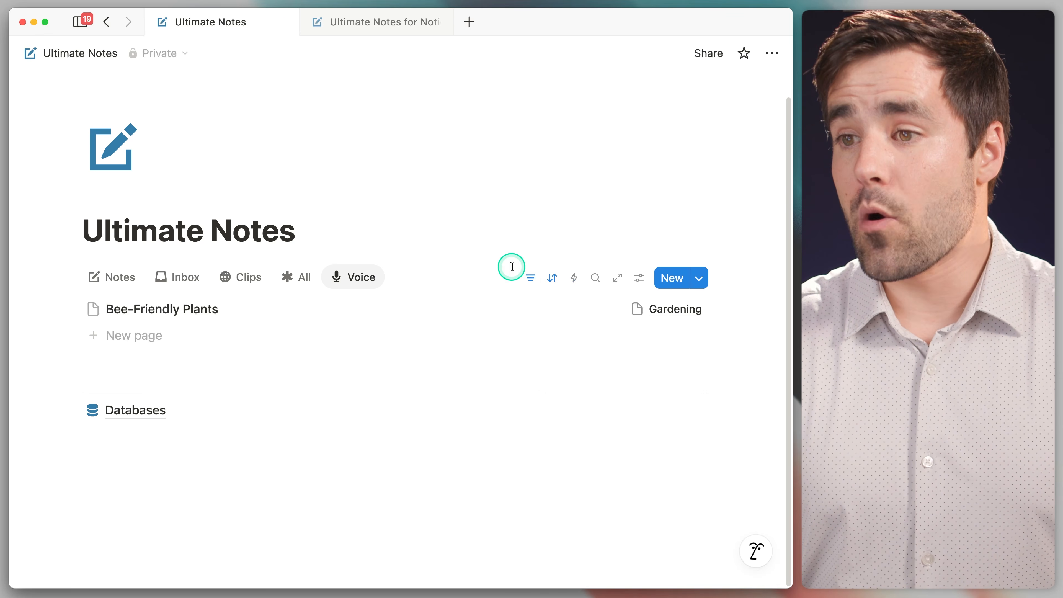
Remove the URL/Type filter group and the "Type is not" rule from the Voice view's filter.
{"action": "left_click", "coordinate": [531, 278]}
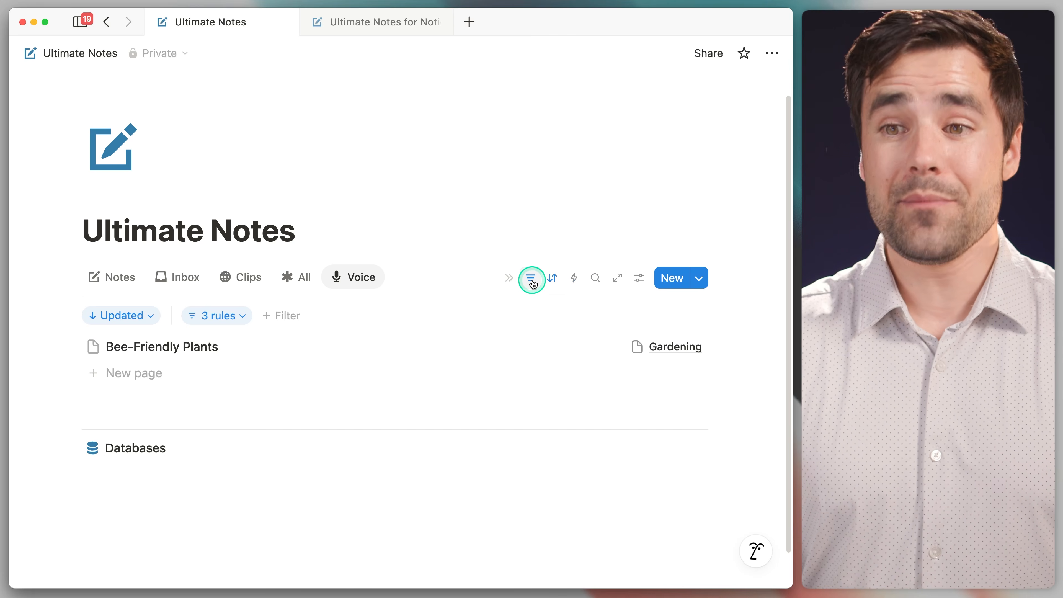
{"action": "left_click", "coordinate": [238, 315]}
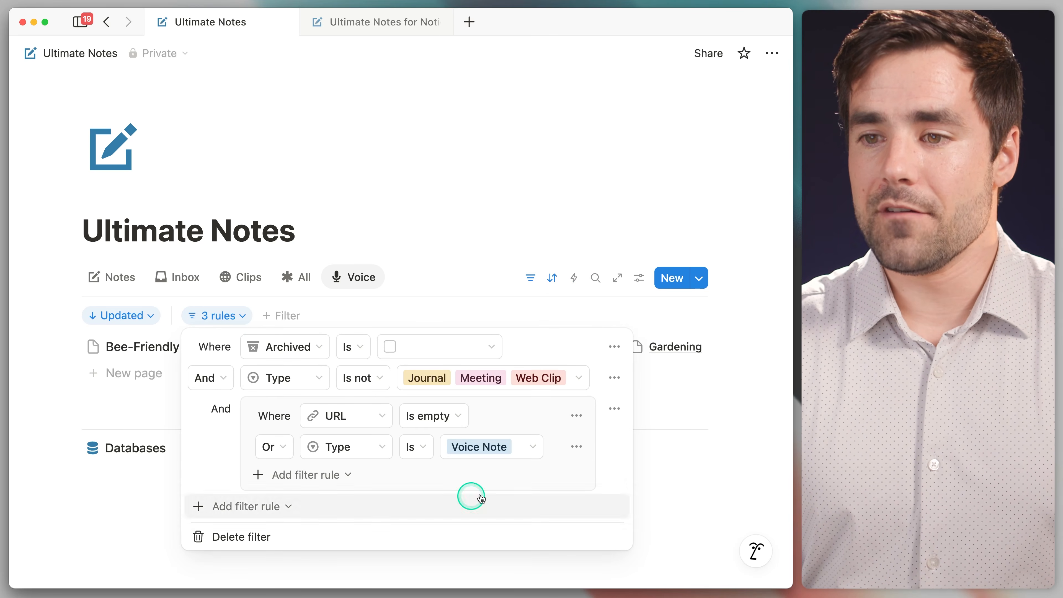
{"action": "left_click", "coordinate": [613, 408]}
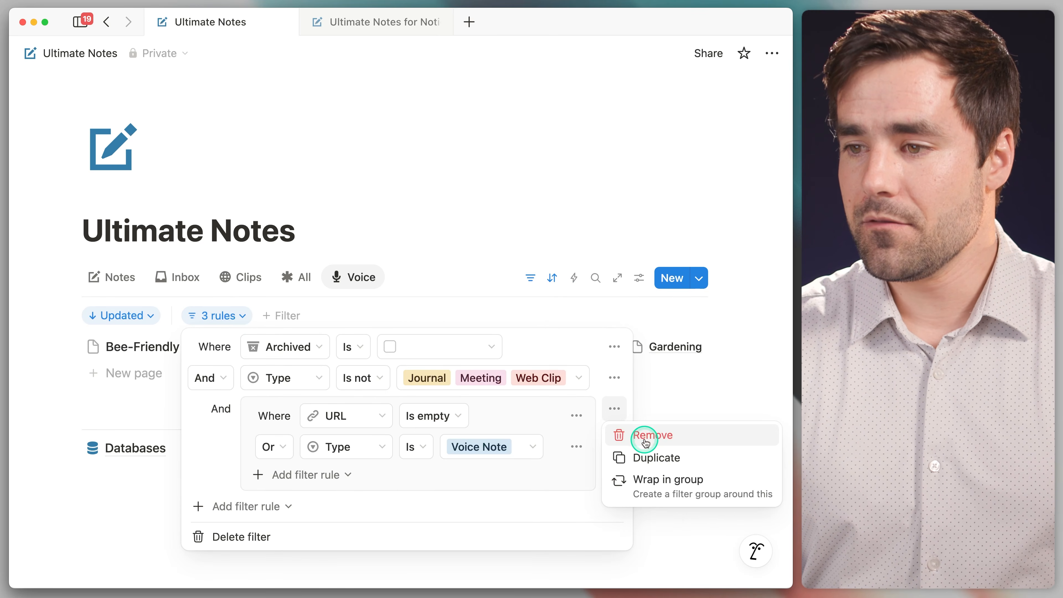
{"action": "left_click", "coordinate": [646, 436]}
{"action": "left_click", "coordinate": [614, 376]}
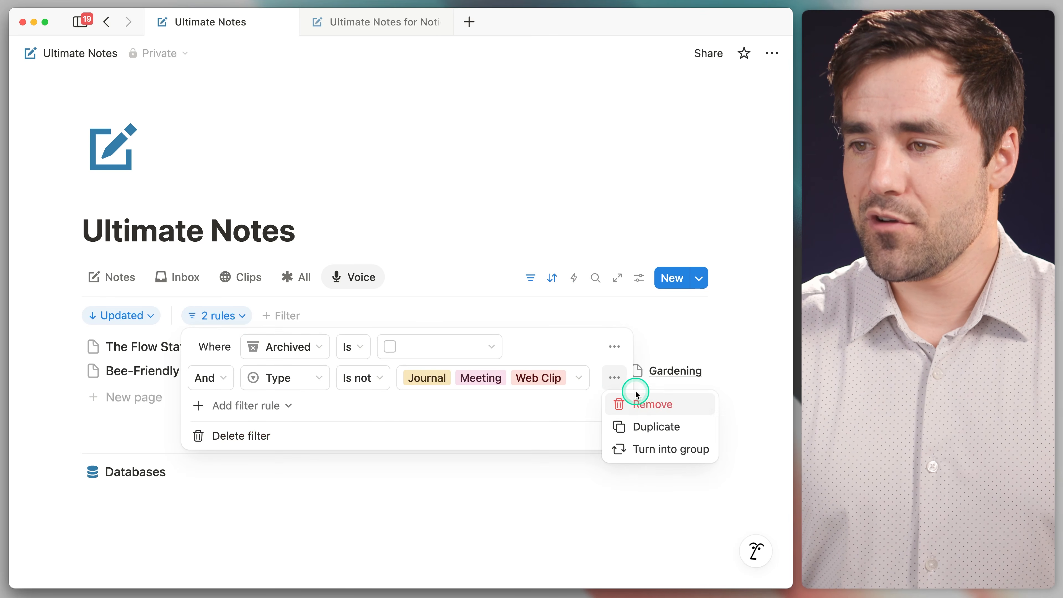
{"action": "left_click", "coordinate": [638, 404]}
Add a filter rule to the Voice view that keeps only notes whose Type is Voice Note.
{"action": "left_click", "coordinate": [276, 374]}
{"action": "left_click", "coordinate": [272, 402]}
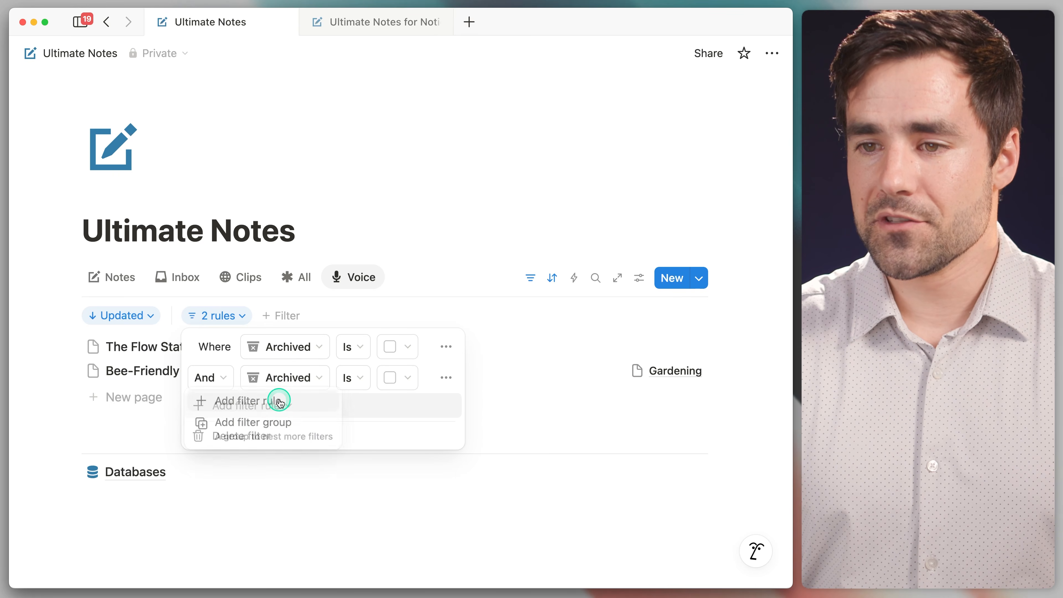
{"action": "left_click", "coordinate": [292, 378]}
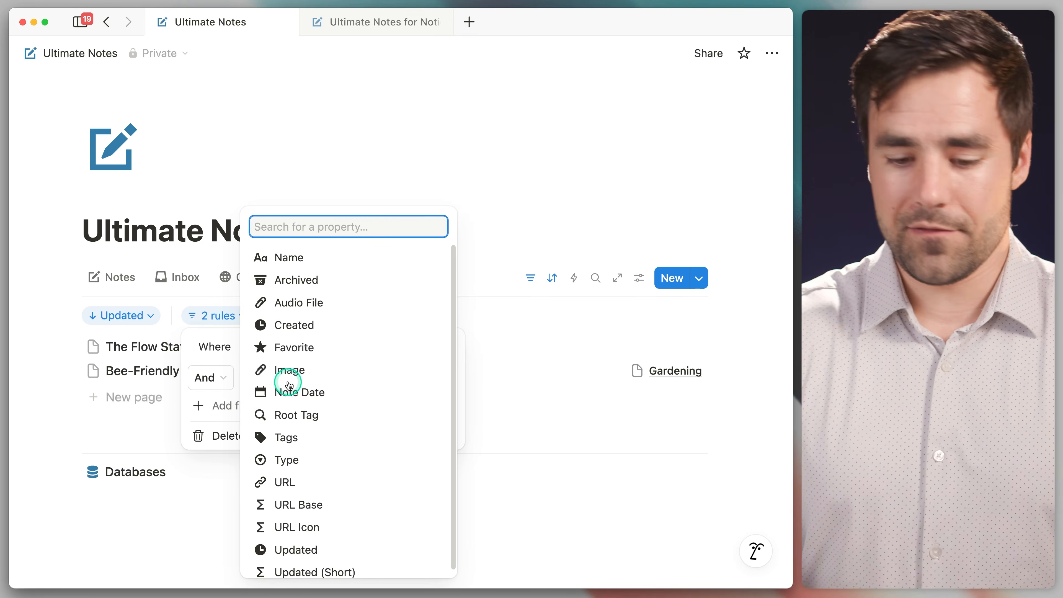
{"action": "type", "text": "type"}
{"action": "left_click", "coordinate": [337, 351]}
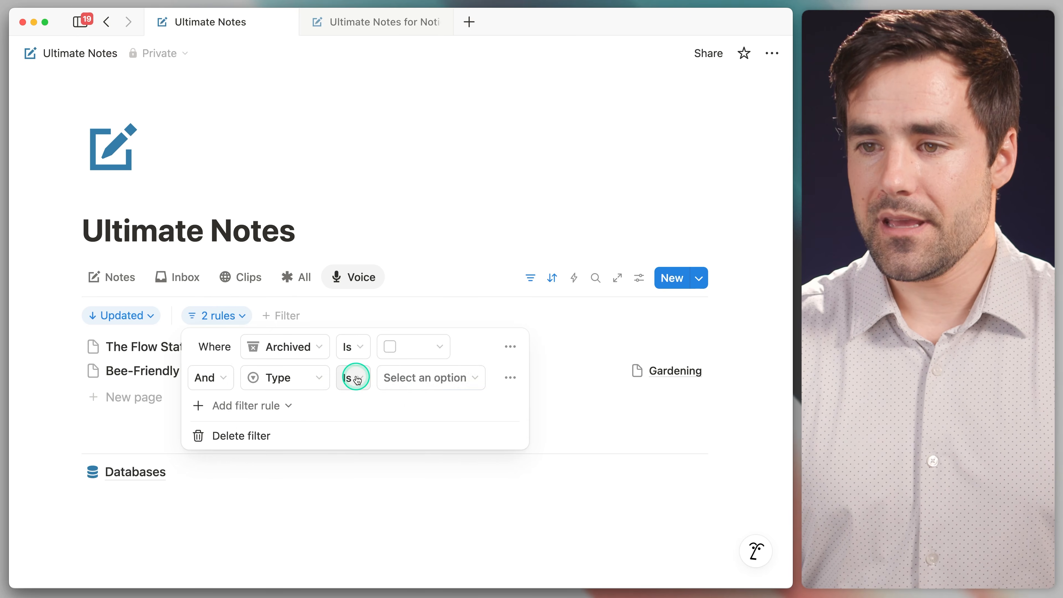
{"action": "left_click", "coordinate": [402, 378]}
{"action": "left_click", "coordinate": [423, 480]}
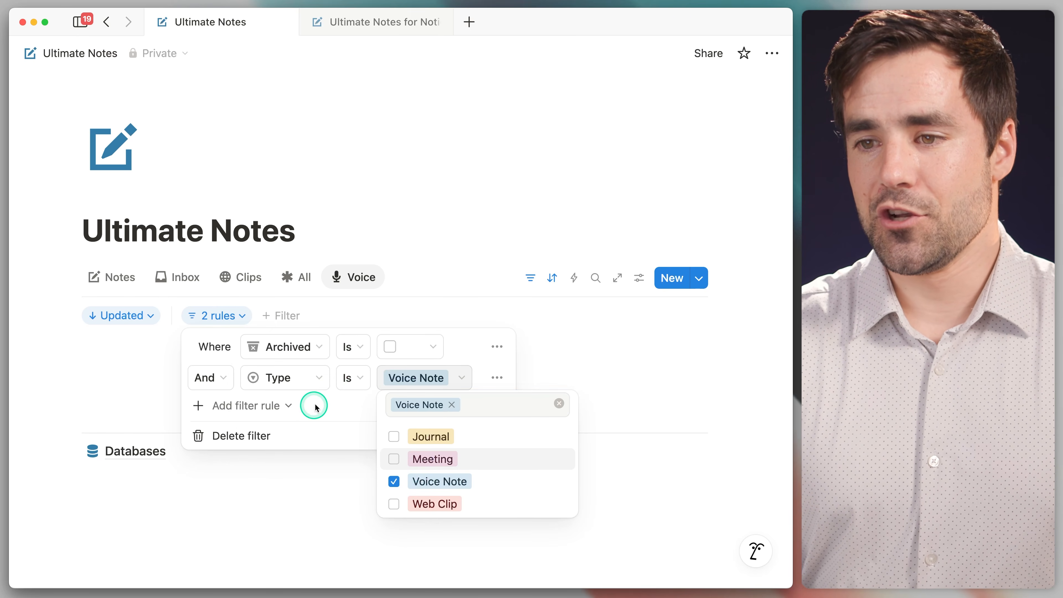
{"action": "left_click", "coordinate": [481, 380]}
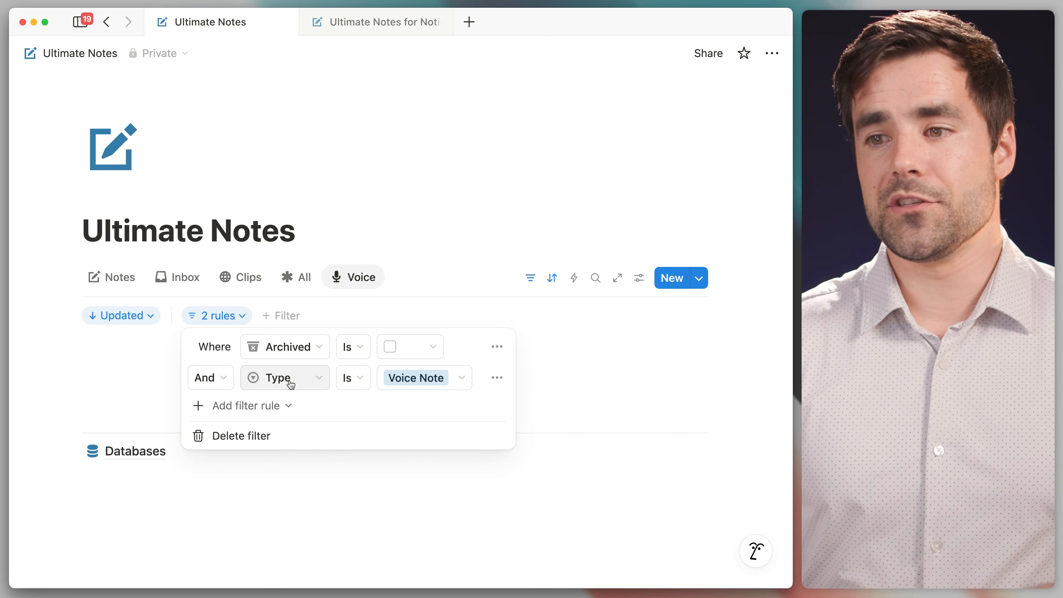
{"action": "left_click", "coordinate": [740, 297]}
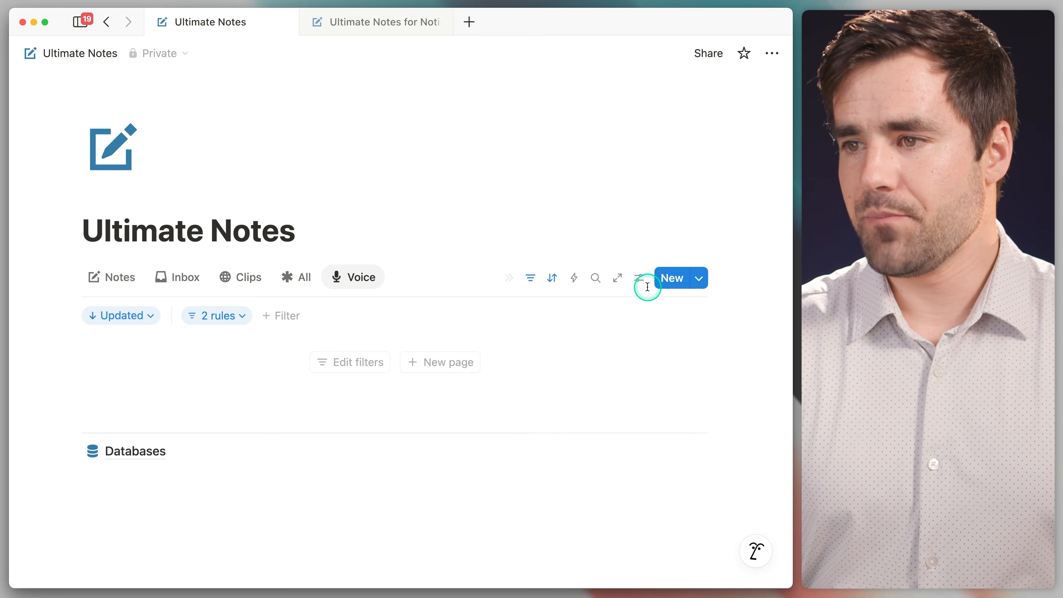
Show the URL Icon property in the Voice view and place it directly before Updated (Short).
{"action": "left_click", "coordinate": [638, 279]}
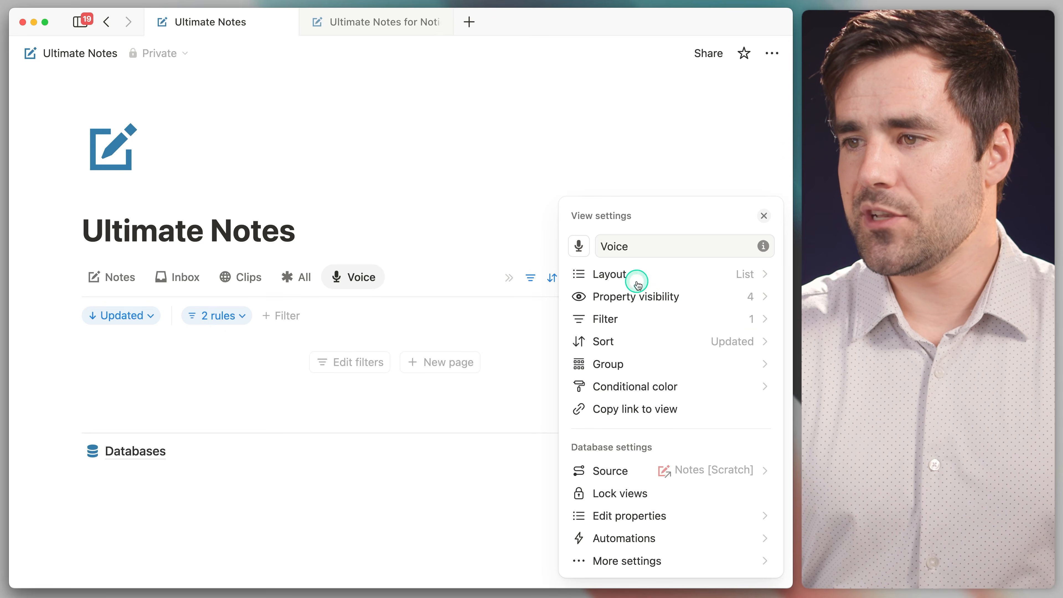
{"action": "left_click", "coordinate": [729, 297]}
{"action": "scroll", "coordinate": [735, 429], "scroll_direction": "down", "scroll_amount": 1}
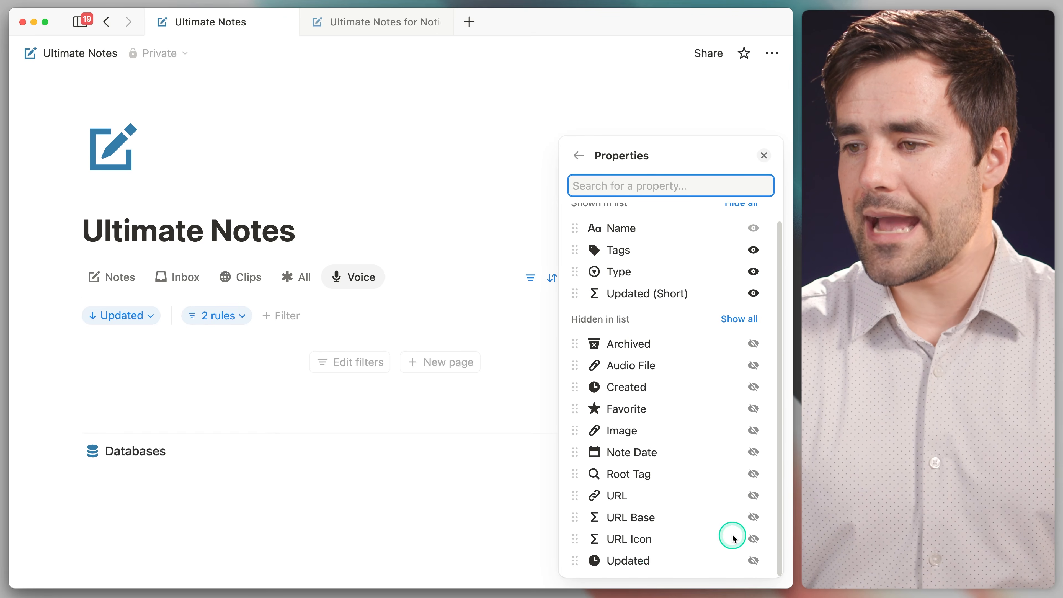
{"action": "left_click", "coordinate": [751, 540]}
{"action": "left_click_drag", "start_coordinate": [571, 332], "coordinate": [577, 307]}
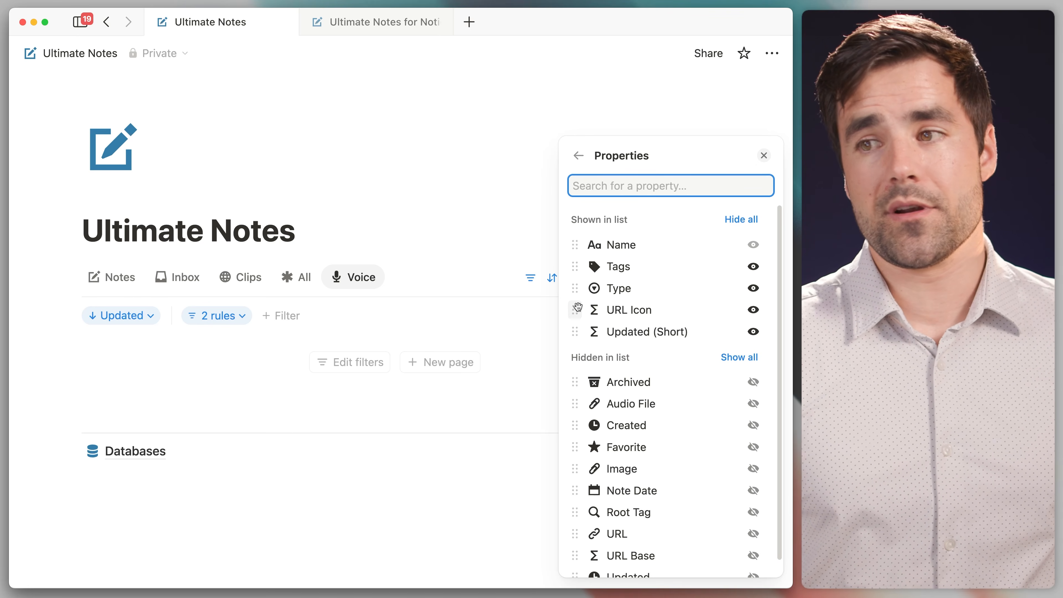
{"action": "left_click", "coordinate": [412, 246]}
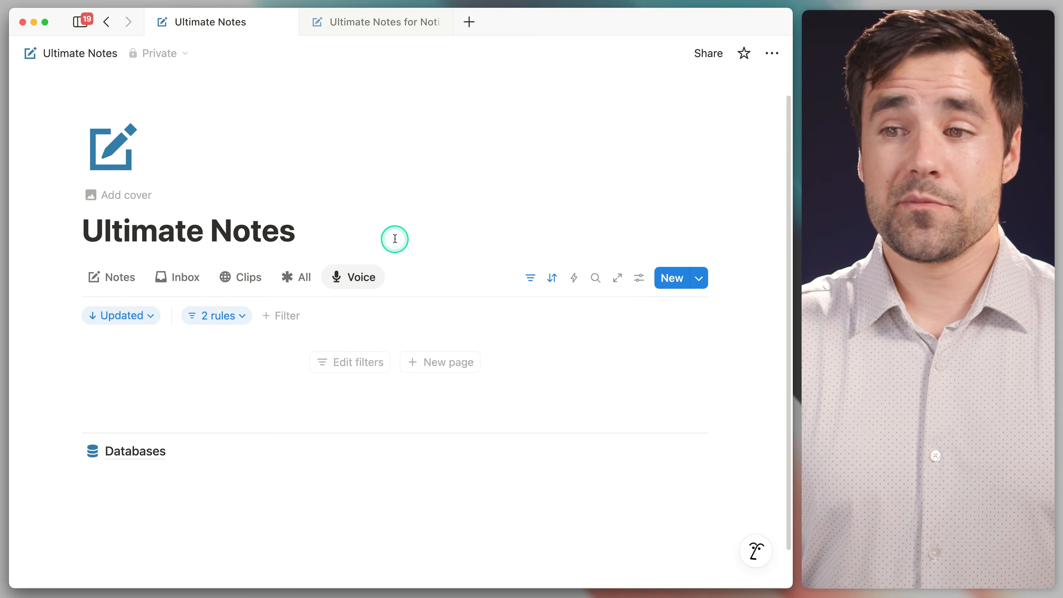
Duplicate the Voice view and name the copy Journal.
{"action": "left_click", "coordinate": [354, 279]}
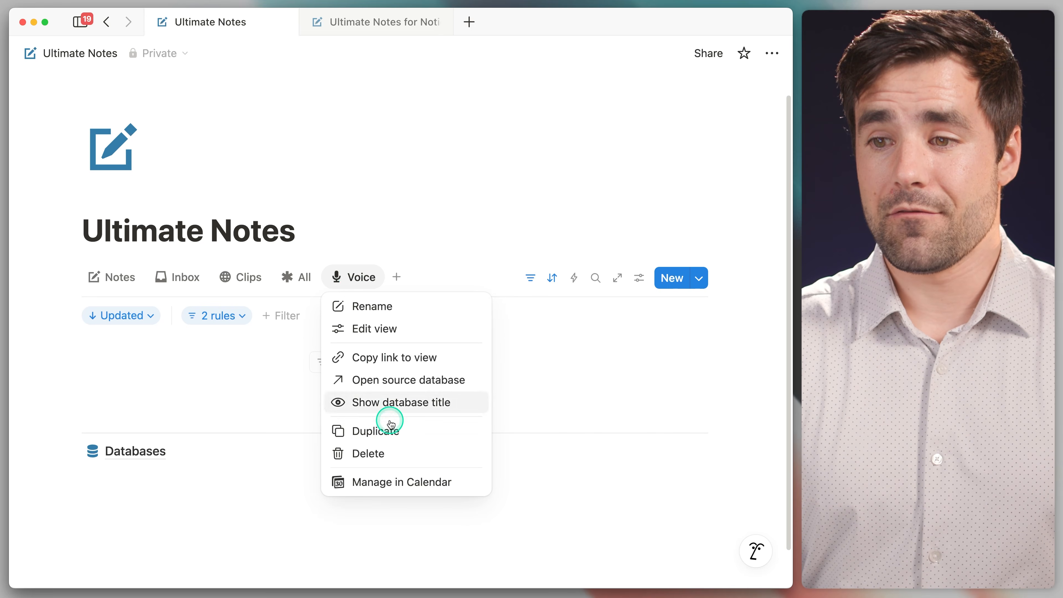
{"action": "left_click", "coordinate": [405, 431]}
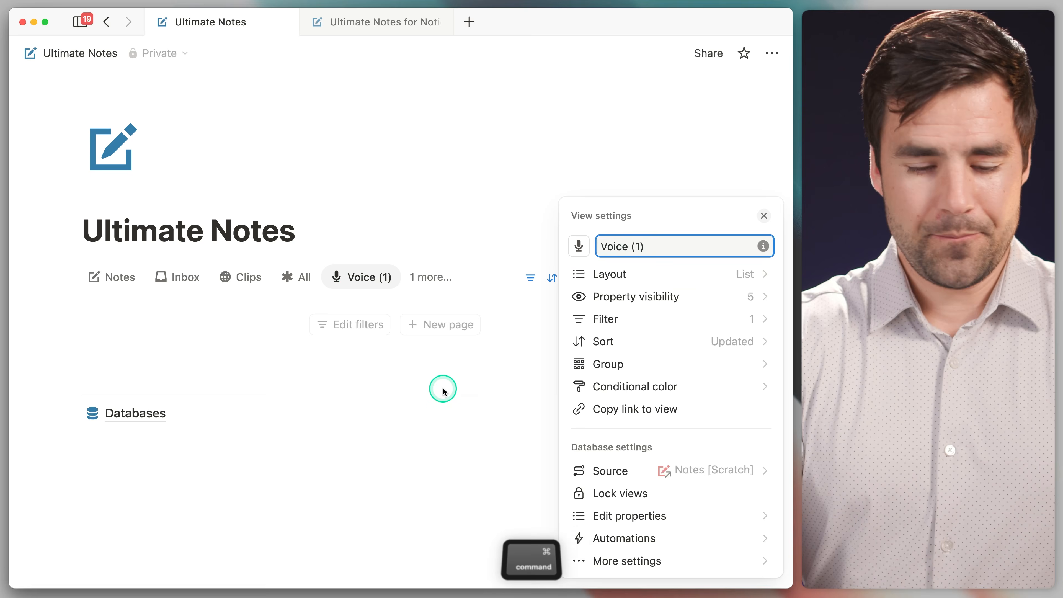
{"action": "key", "text": "super+a"}
{"action": "type", "text": "Journal"}
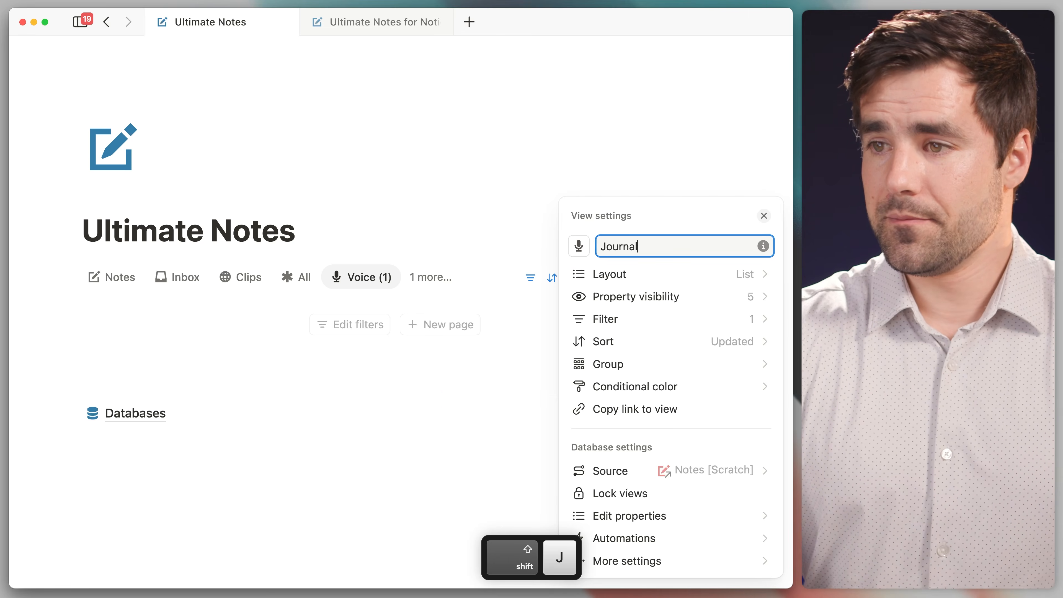
Search the icon library for a quill or pen and assign the pen icon to the Journal view.
{"action": "left_click", "coordinate": [575, 246]}
{"action": "type", "text": "q"}
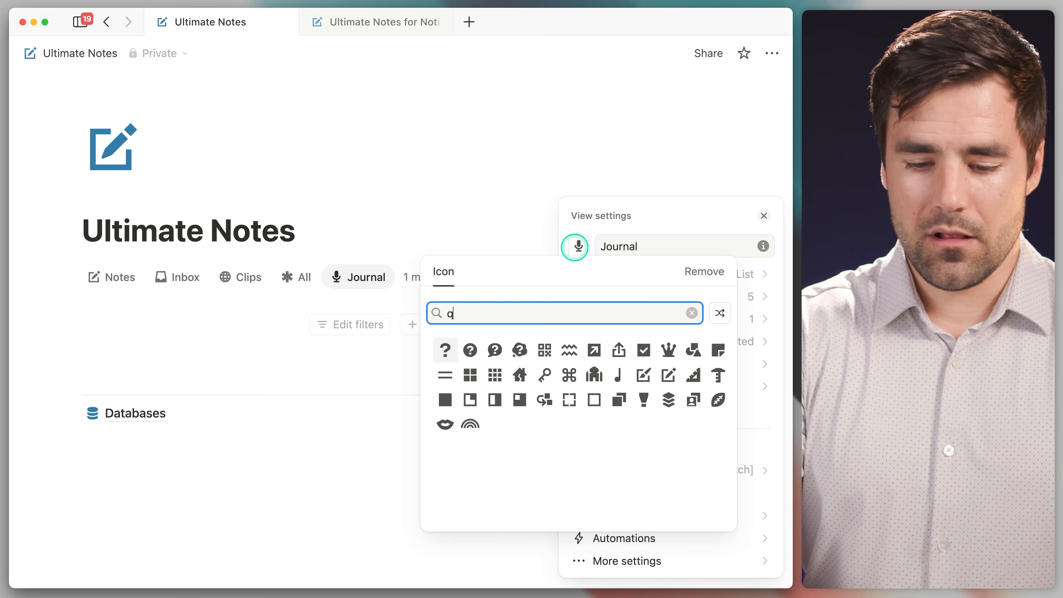
{"action": "type", "text": "uil"}
{"action": "key", "text": "BackSpace"}
{"action": "key", "text": "BackSpace"}
{"action": "key", "text": "BackSpace"}
{"action": "key", "text": "BackSpace"}
{"action": "type", "text": "poen"}
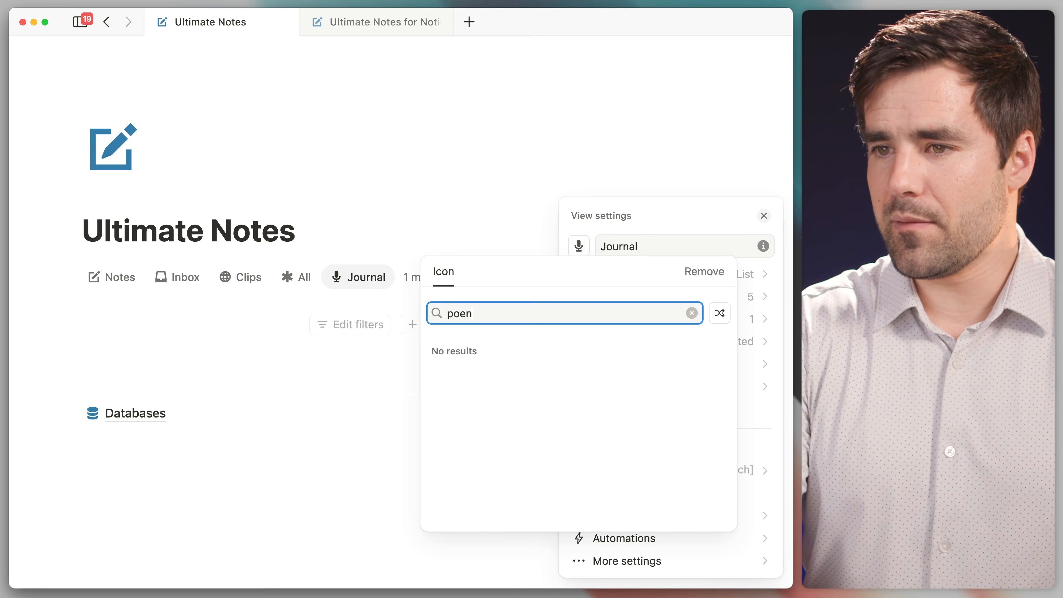
{"action": "key", "text": "BackSpace"}
{"action": "key", "text": "BackSpace"}
{"action": "key", "text": "BackSpace"}
{"action": "type", "text": "en"}
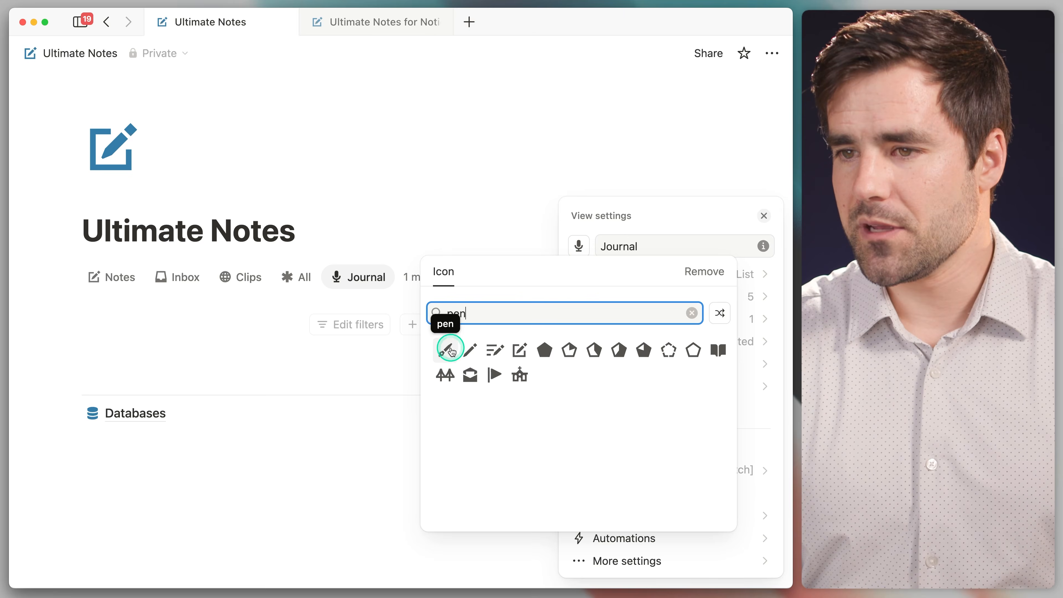
{"action": "left_click", "coordinate": [449, 349]}
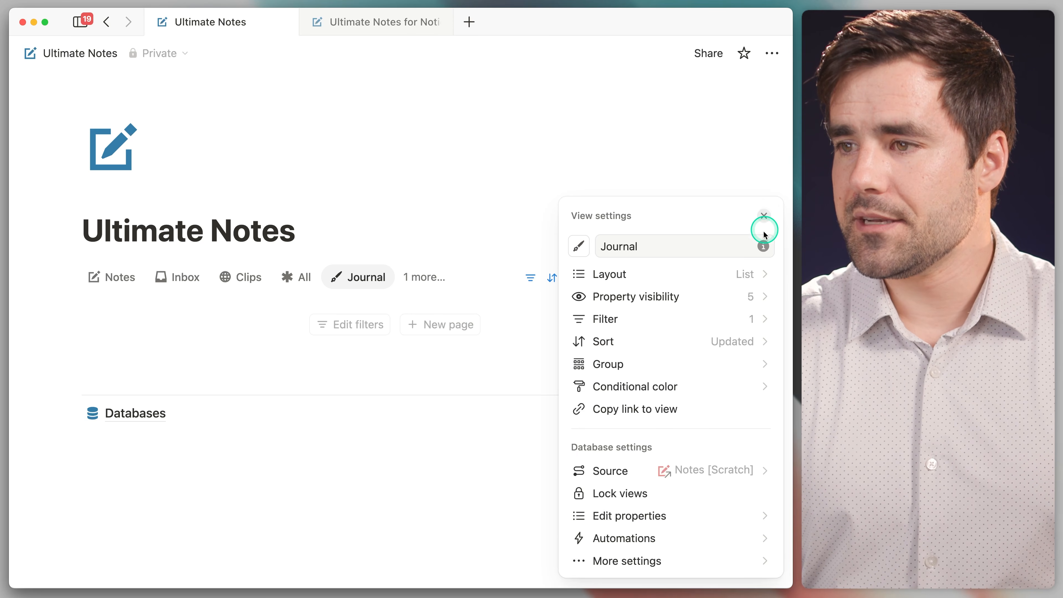
Hide the URL Icon property in the Journal view.
{"action": "left_click", "coordinate": [715, 296]}
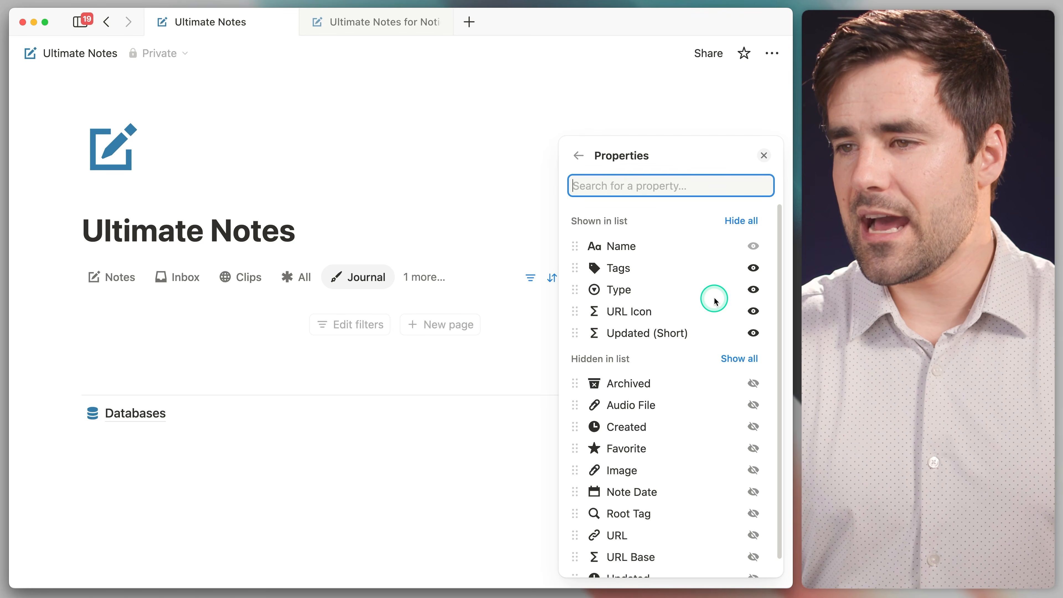
{"action": "left_click", "coordinate": [753, 316]}
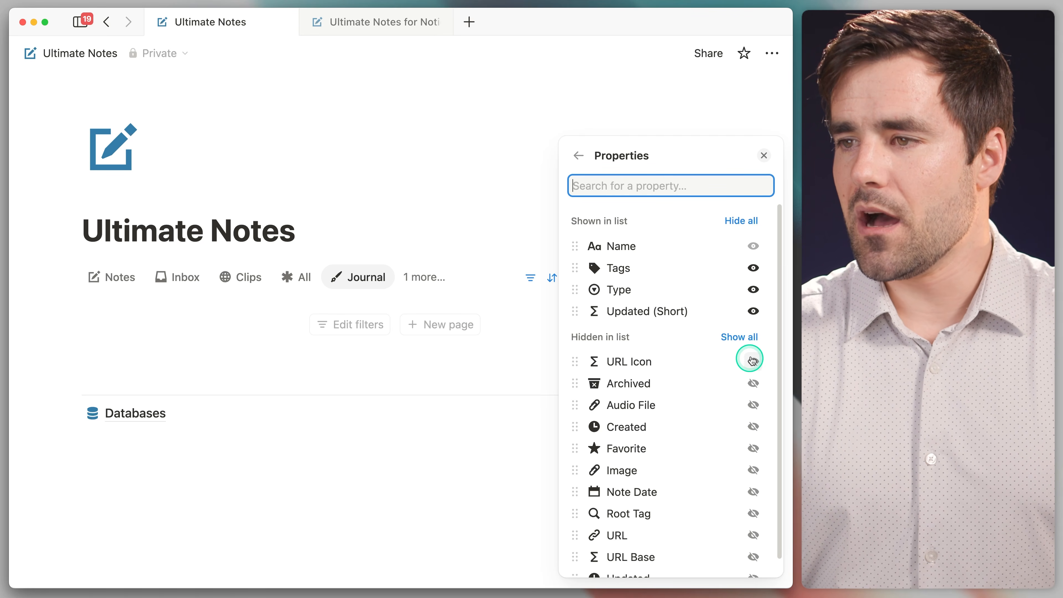
{"action": "left_click", "coordinate": [763, 155]}
Change the Journal view's Type filter rule so it keeps only notes of type Journal.
{"action": "left_click", "coordinate": [529, 278]}
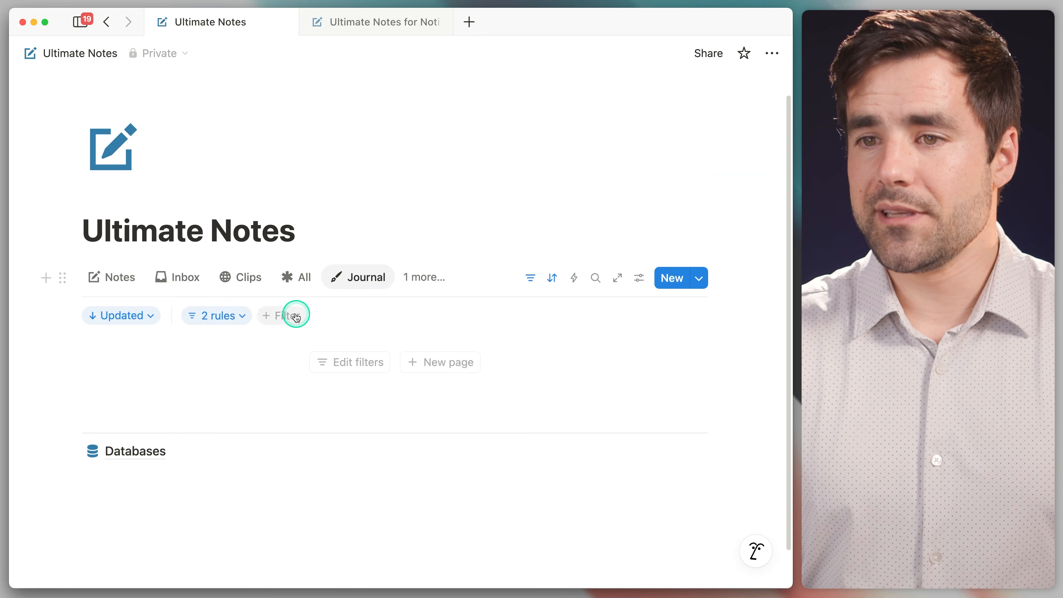
{"action": "left_click", "coordinate": [227, 315]}
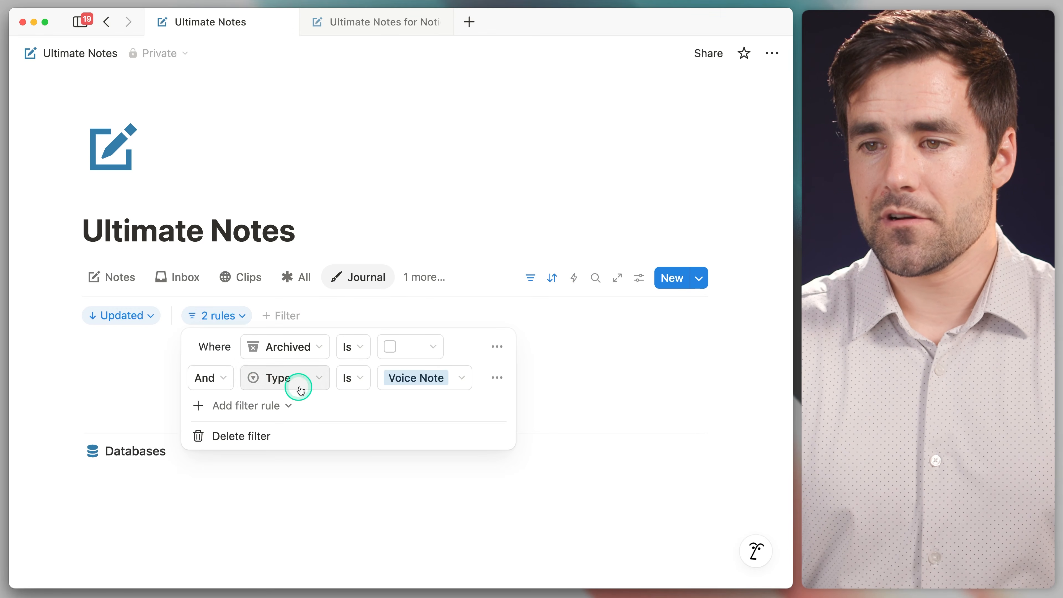
{"action": "left_click", "coordinate": [414, 377]}
{"action": "left_click", "coordinate": [394, 481]}
{"action": "left_click", "coordinate": [394, 437]}
{"action": "left_click", "coordinate": [453, 359]}
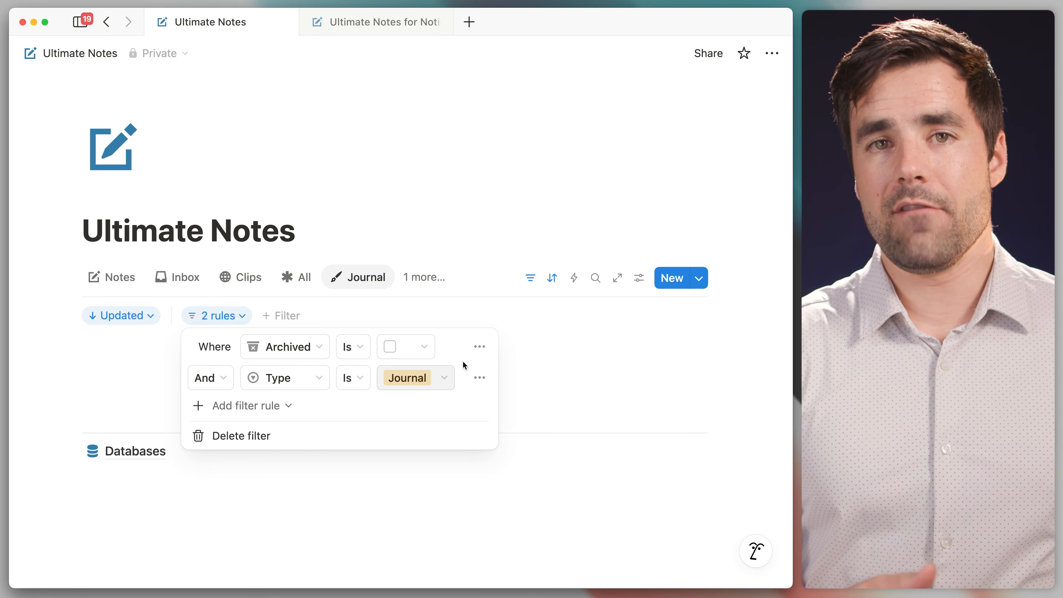
Change the sort property of the Journal view to Note Date.
{"action": "left_click", "coordinate": [128, 315]}
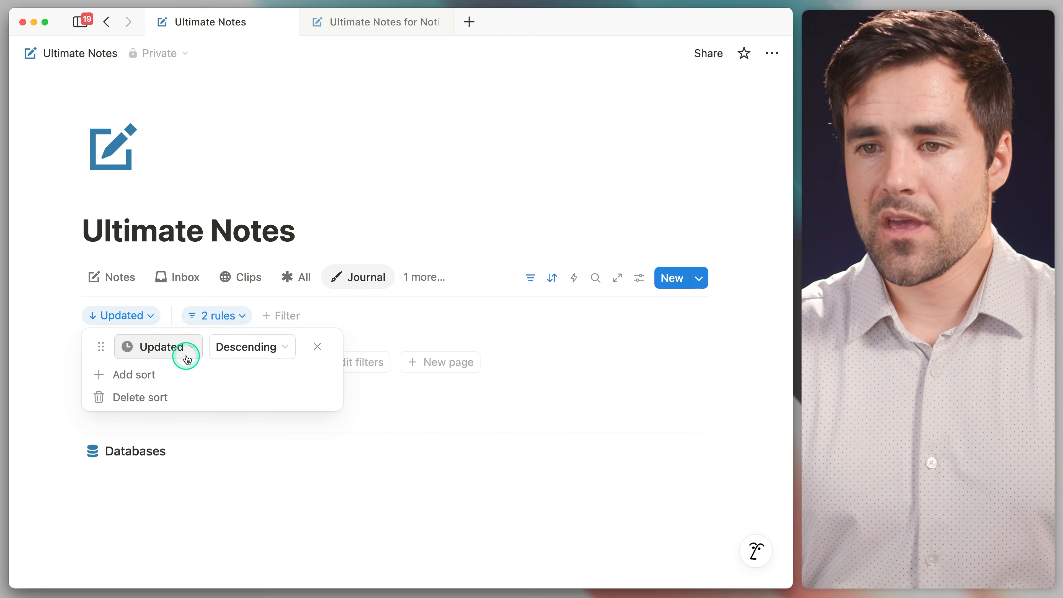
{"action": "left_click", "coordinate": [178, 348]}
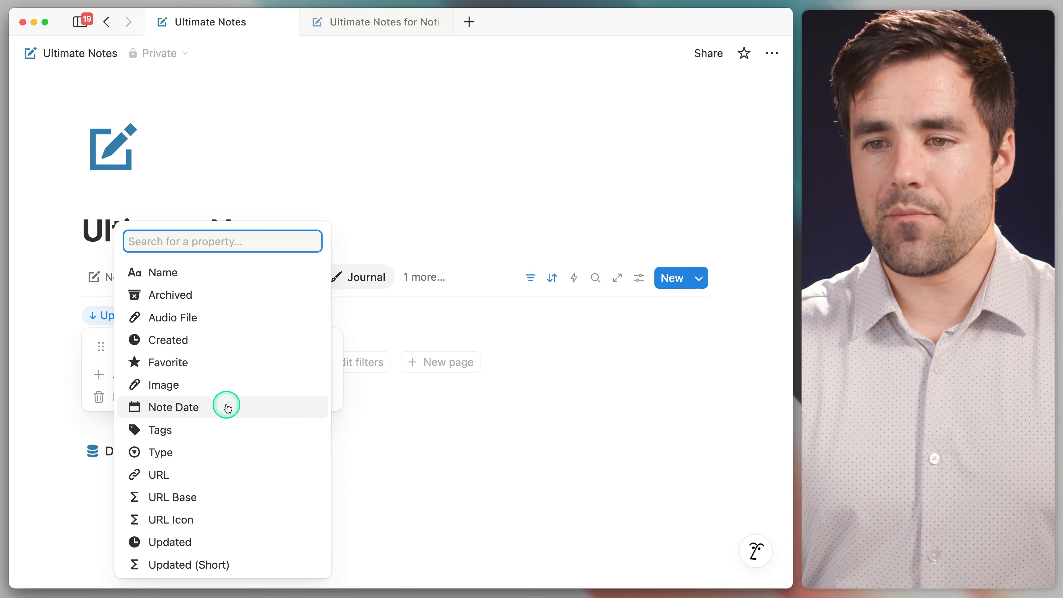
{"action": "left_click", "coordinate": [191, 406]}
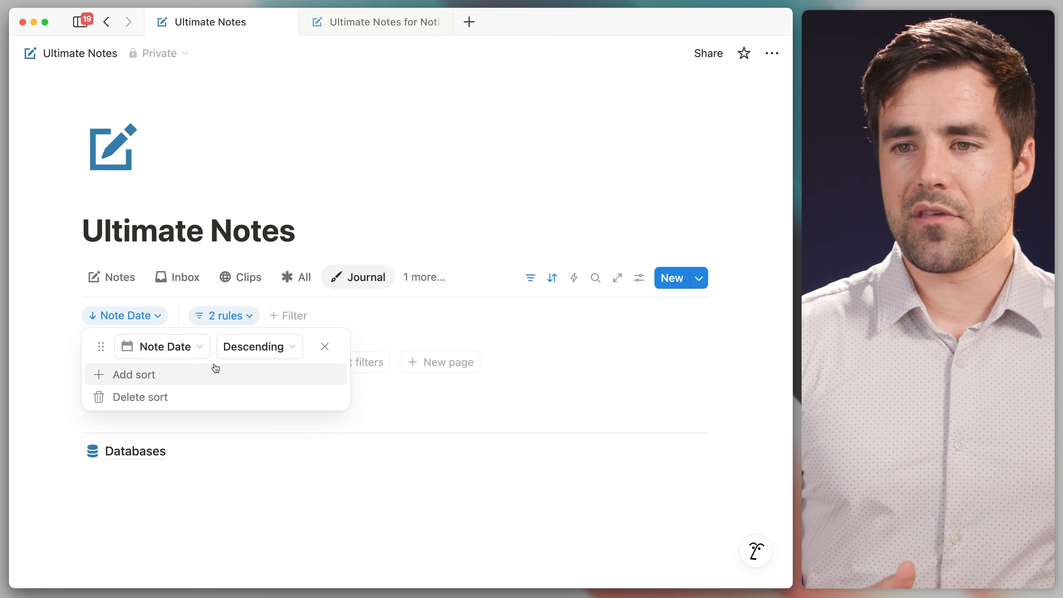
{"action": "left_click", "coordinate": [172, 345]}
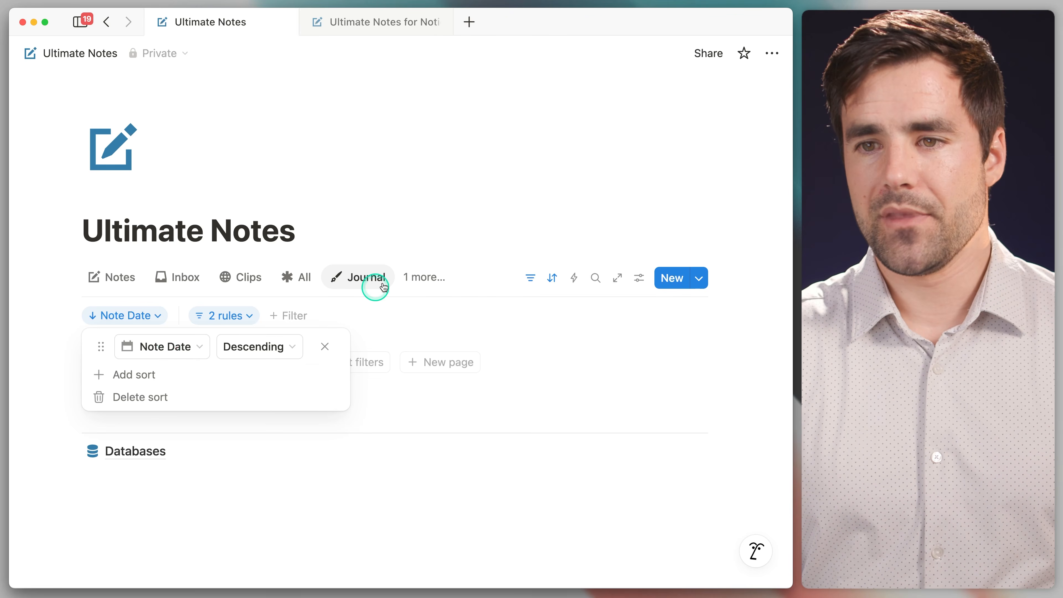
{"action": "left_click", "coordinate": [434, 233]}
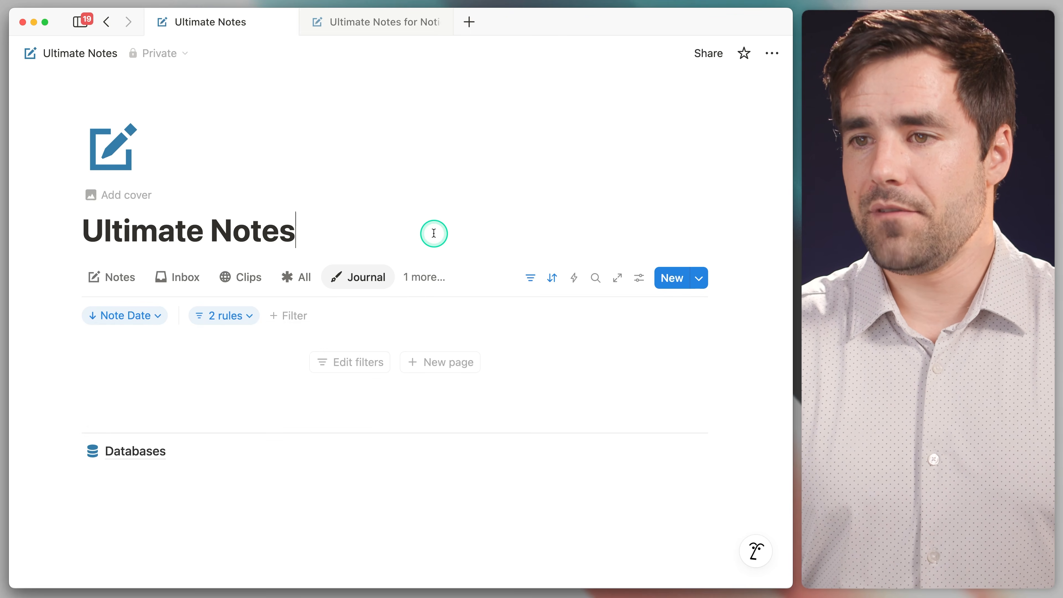
Duplicate the Journal view and name the copy Meeting.
{"action": "left_click", "coordinate": [354, 276]}
{"action": "left_click", "coordinate": [390, 436]}
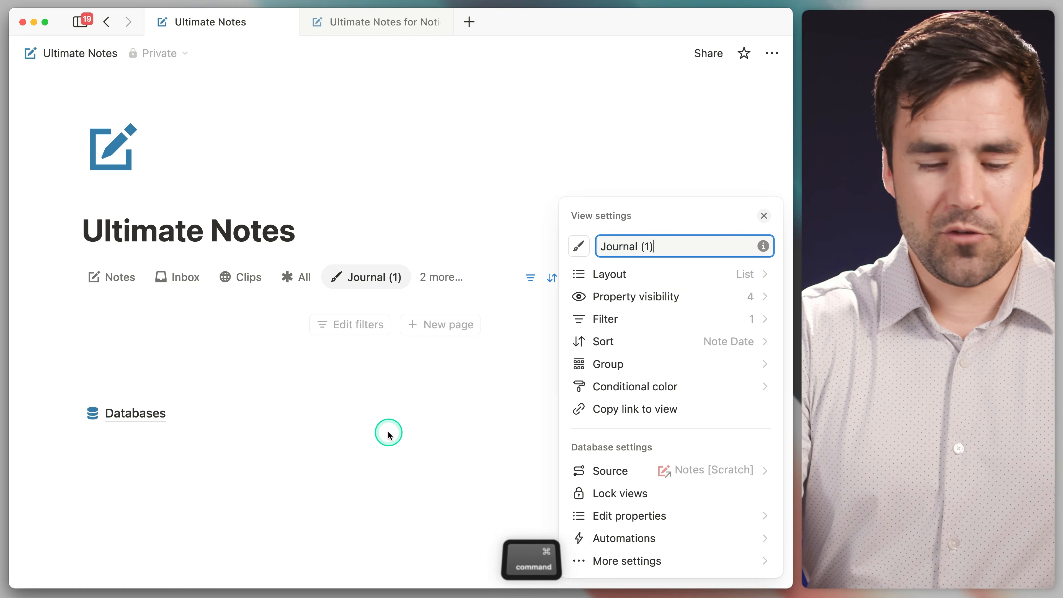
{"action": "type", "text": "Meeting"}
Search the icon library for a group or people symbol and assign the user 3 icon to the Meeting view.
{"action": "left_click", "coordinate": [576, 249]}
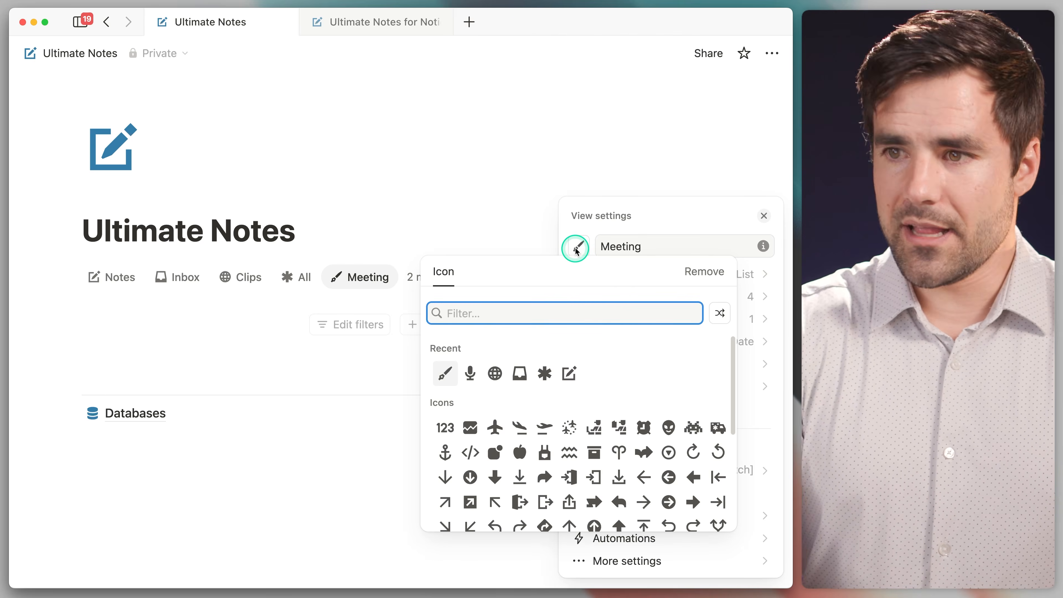
{"action": "type", "text": "group"}
{"action": "key", "text": "BackSpace"}
{"action": "key", "text": "BackSpace"}
{"action": "key", "text": "BackSpace"}
{"action": "key", "text": "BackSpace"}
{"action": "key", "text": "BackSpace"}
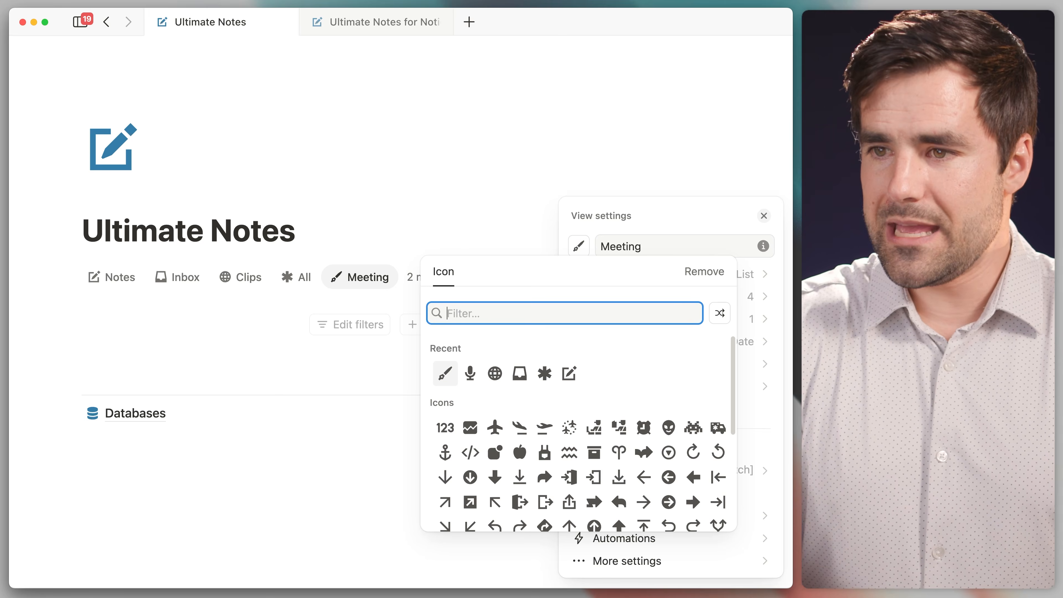
{"action": "type", "text": "people"}
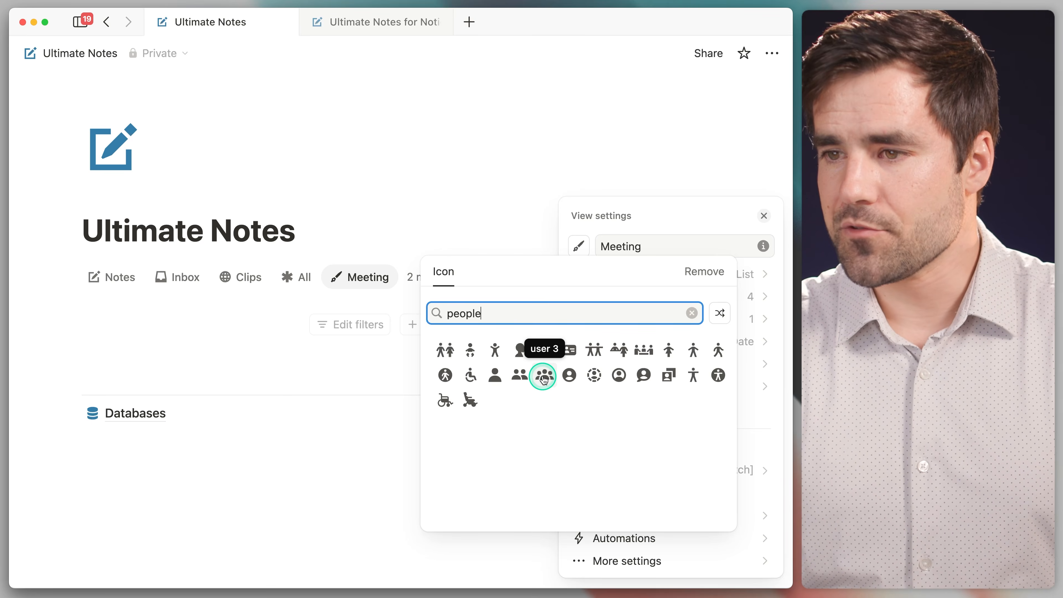
{"action": "left_click", "coordinate": [543, 377]}
{"action": "left_click", "coordinate": [763, 215]}
Change the Meeting view's Type filter rule so it keeps only notes of type Meeting.
{"action": "left_click", "coordinate": [529, 279]}
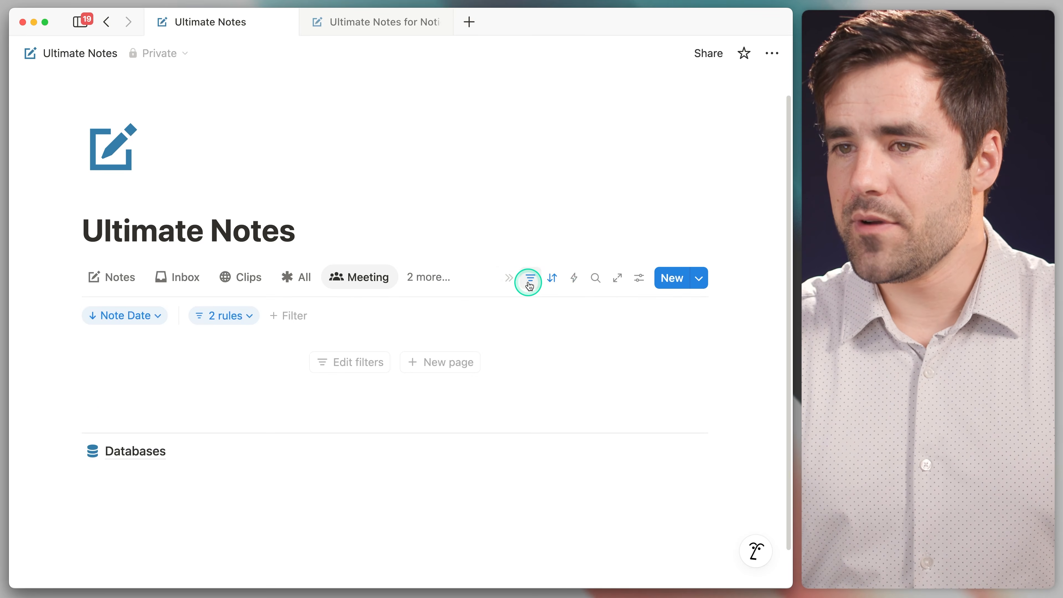
{"action": "left_click", "coordinate": [225, 315]}
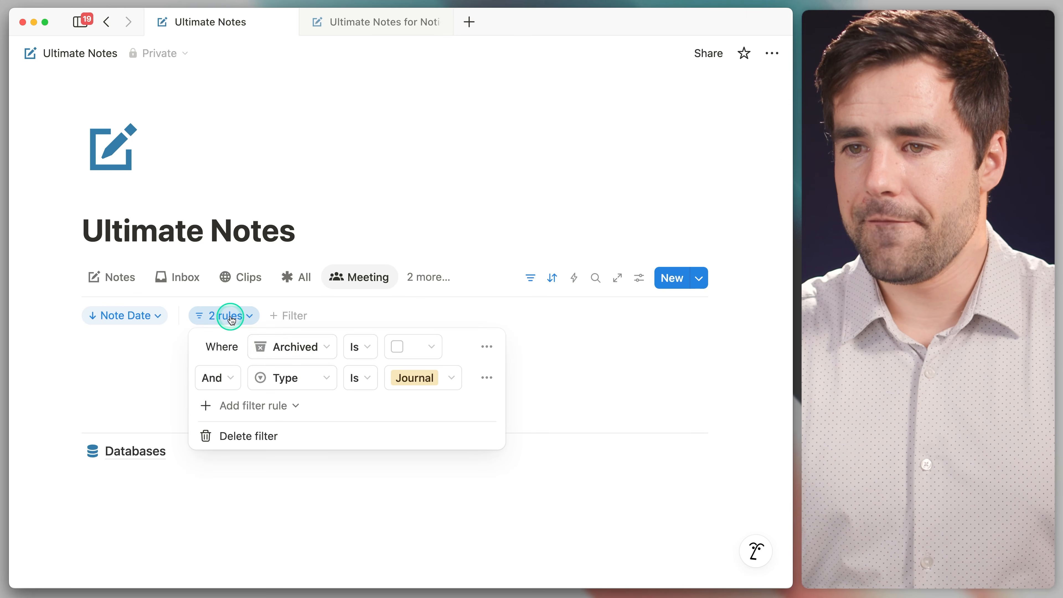
{"action": "left_click", "coordinate": [386, 384]}
{"action": "left_click", "coordinate": [400, 435]}
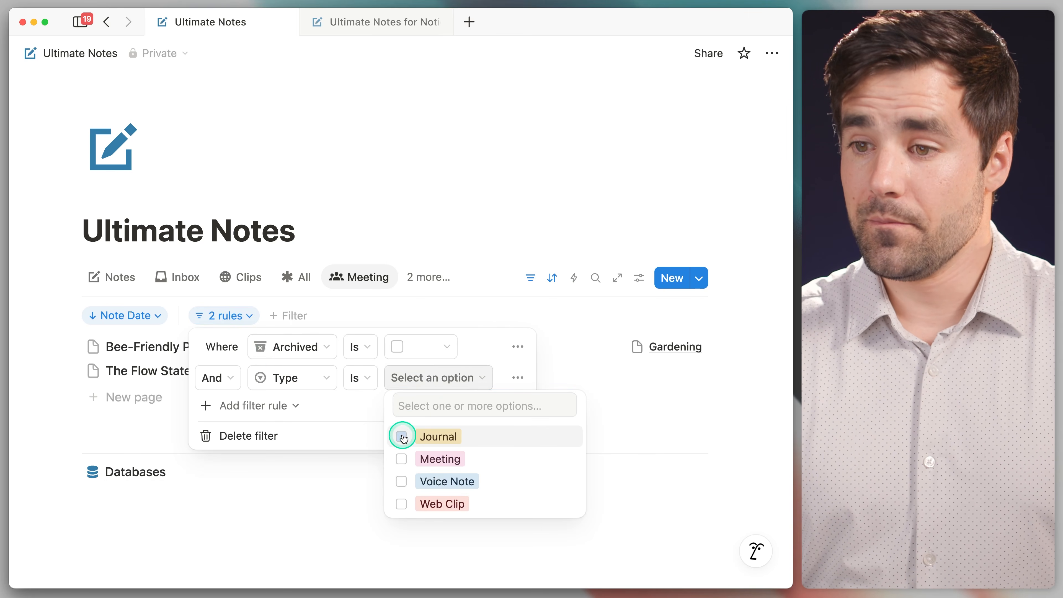
{"action": "left_click", "coordinate": [400, 461]}
{"action": "left_click", "coordinate": [740, 297]}
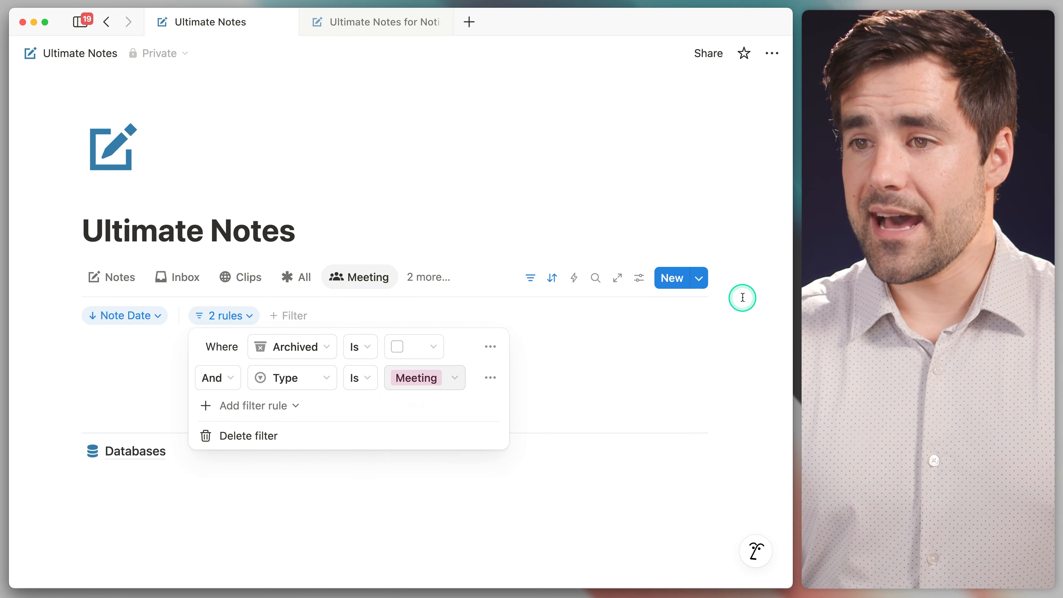
{"action": "left_click", "coordinate": [680, 236]}
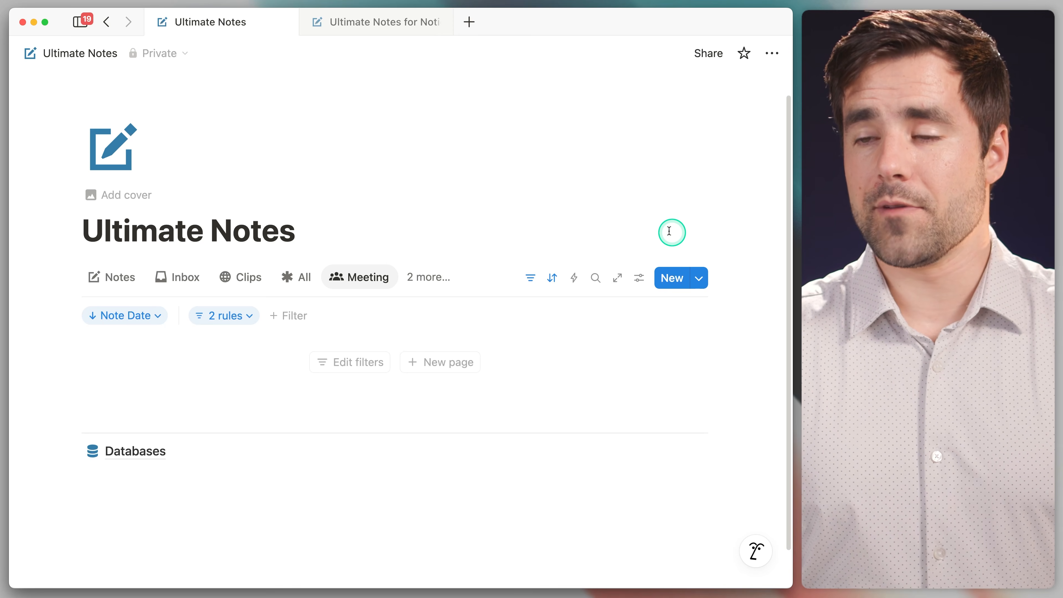
Move the All view to the end of the view list, directly after Meeting.
{"action": "left_click", "coordinate": [430, 277]}
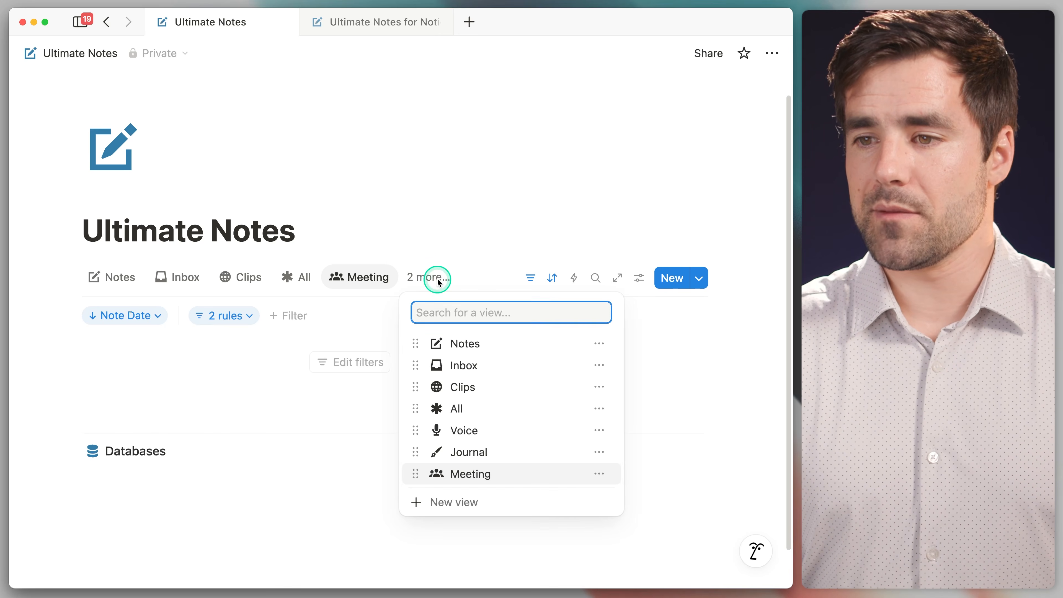
{"action": "left_click_drag", "start_coordinate": [415, 407], "coordinate": [421, 469]}
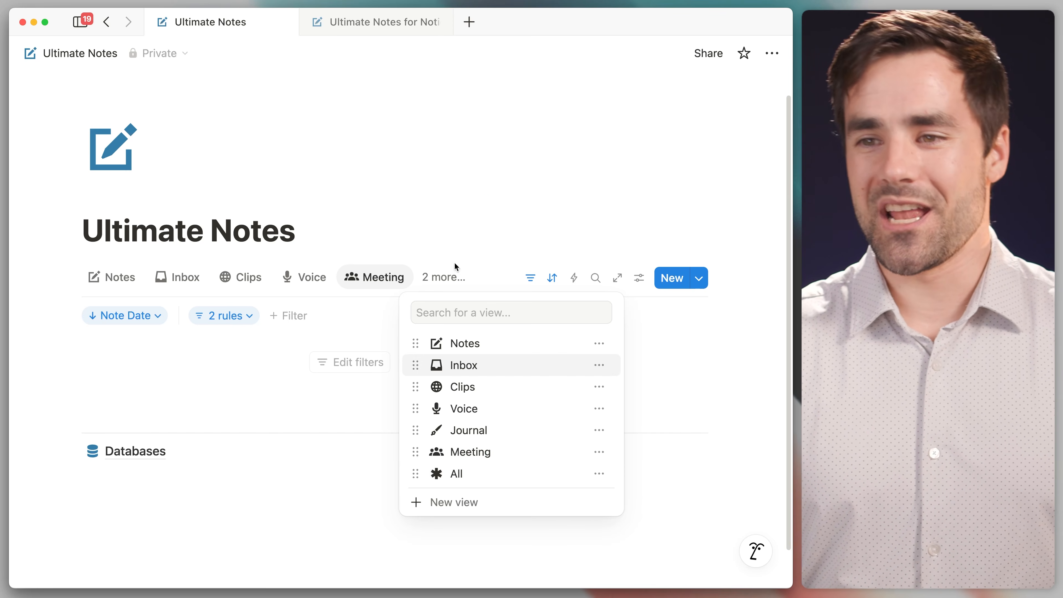
{"action": "left_click", "coordinate": [469, 204]}
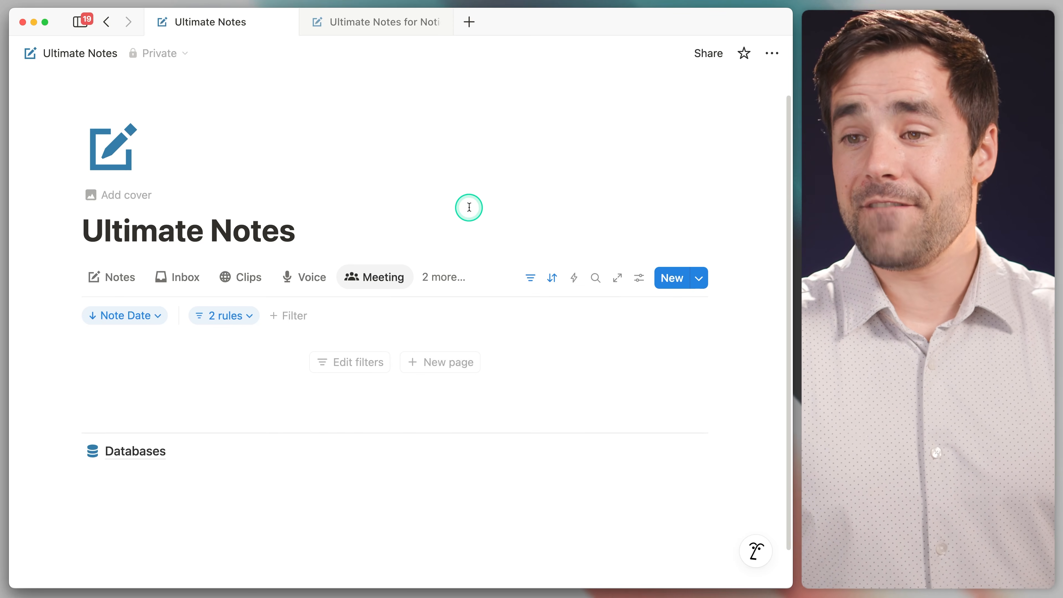
Duplicate the Meeting view and name the copy Fav.
{"action": "left_click", "coordinate": [374, 279]}
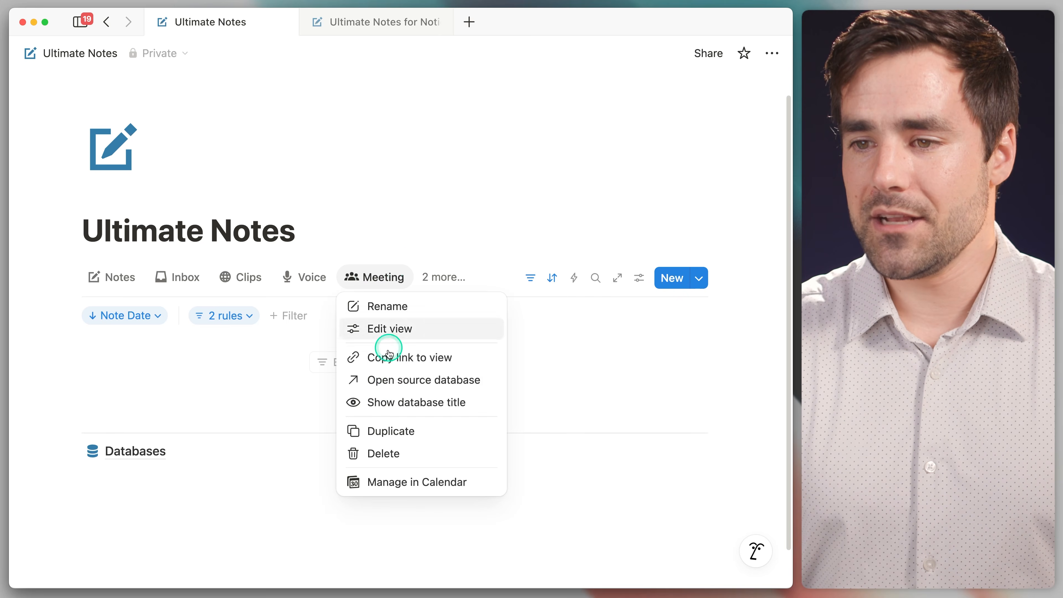
{"action": "left_click", "coordinate": [395, 431]}
{"action": "key", "text": "super+a"}
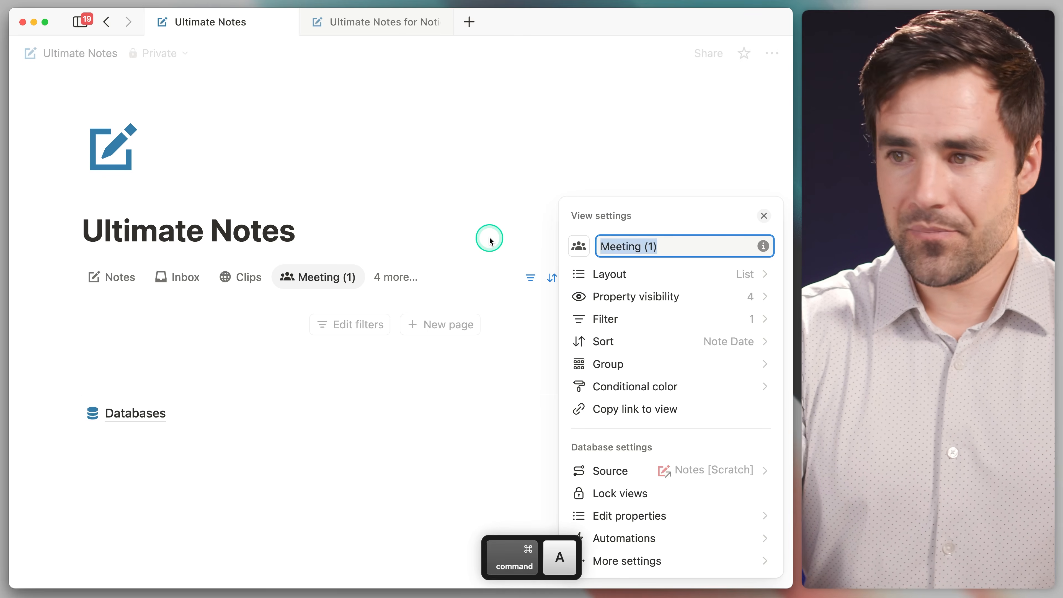
{"action": "type", "text": "Fav"}
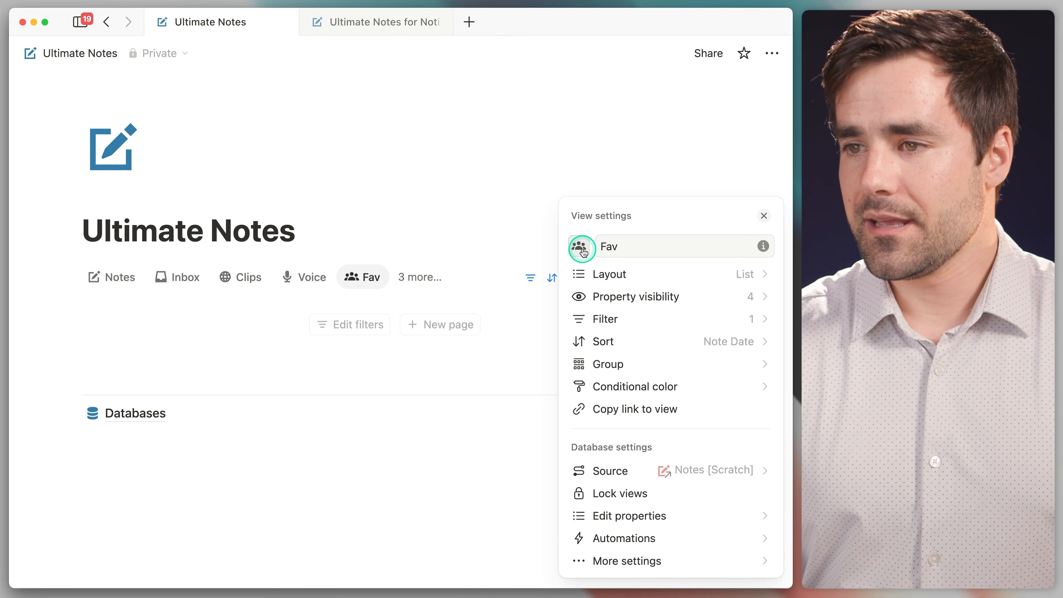
Assign the star icon to the Fav view and place the view between Inbox and Clips.
{"action": "left_click", "coordinate": [579, 245]}
{"action": "type", "text": "sta"}
{"action": "left_click", "coordinate": [545, 350]}
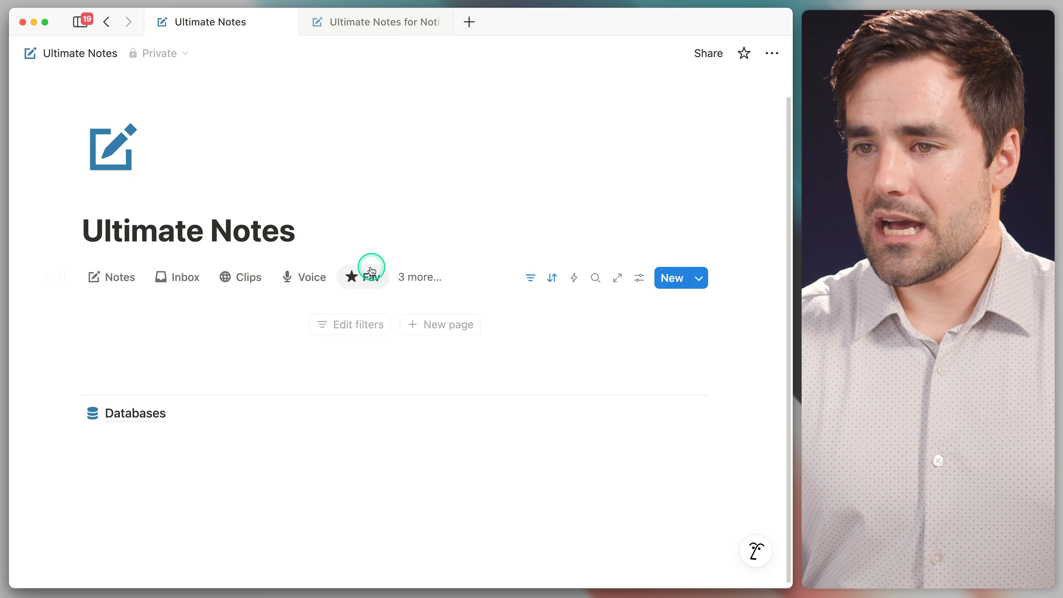
{"action": "left_click_drag", "start_coordinate": [370, 275], "coordinate": [235, 280]}
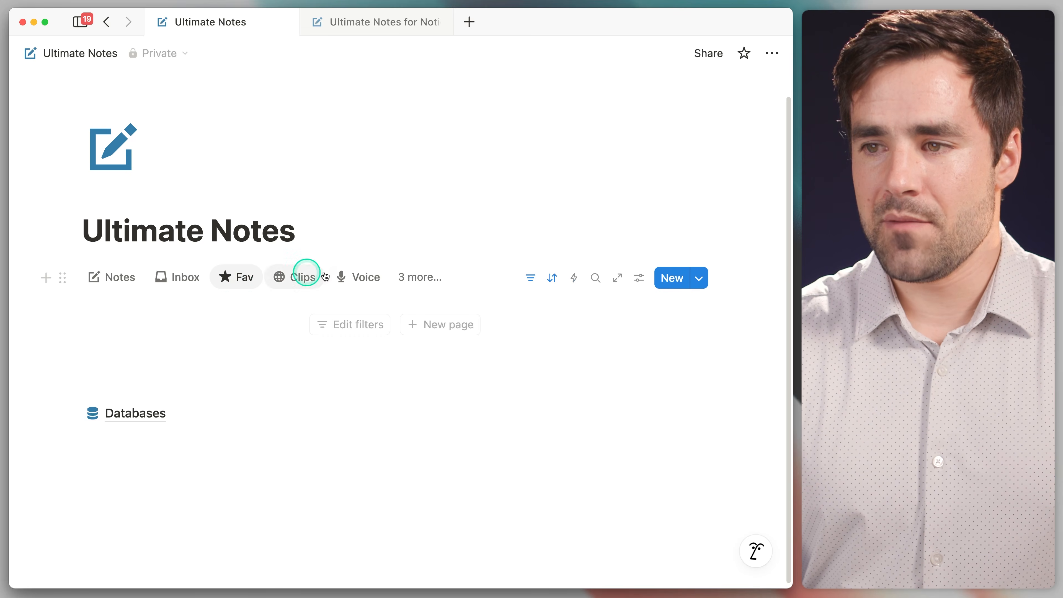
Replace the Fav view's Type filter rule with one that keeps only notes whose Favorite checkbox is checked.
{"action": "left_click", "coordinate": [529, 277]}
{"action": "left_click", "coordinate": [211, 318]}
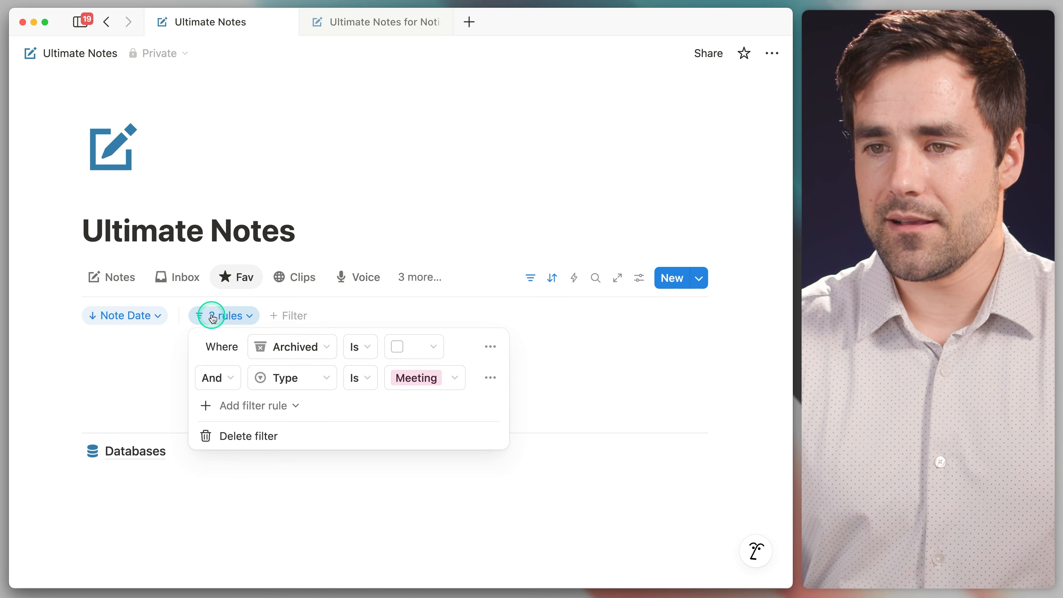
{"action": "left_click", "coordinate": [310, 375]}
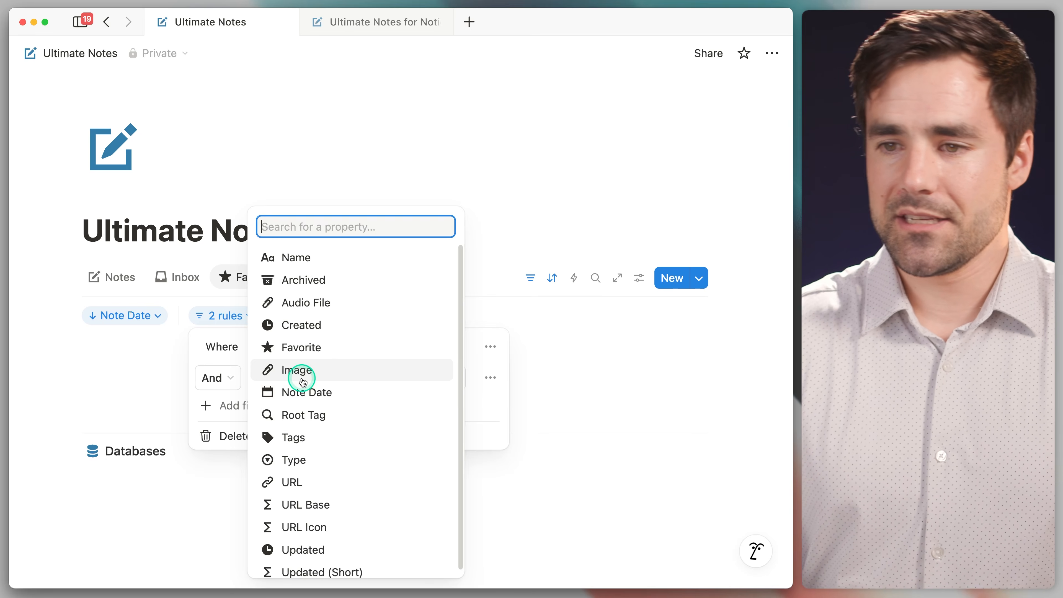
{"action": "type", "text": "fav"}
{"action": "left_click", "coordinate": [339, 453]}
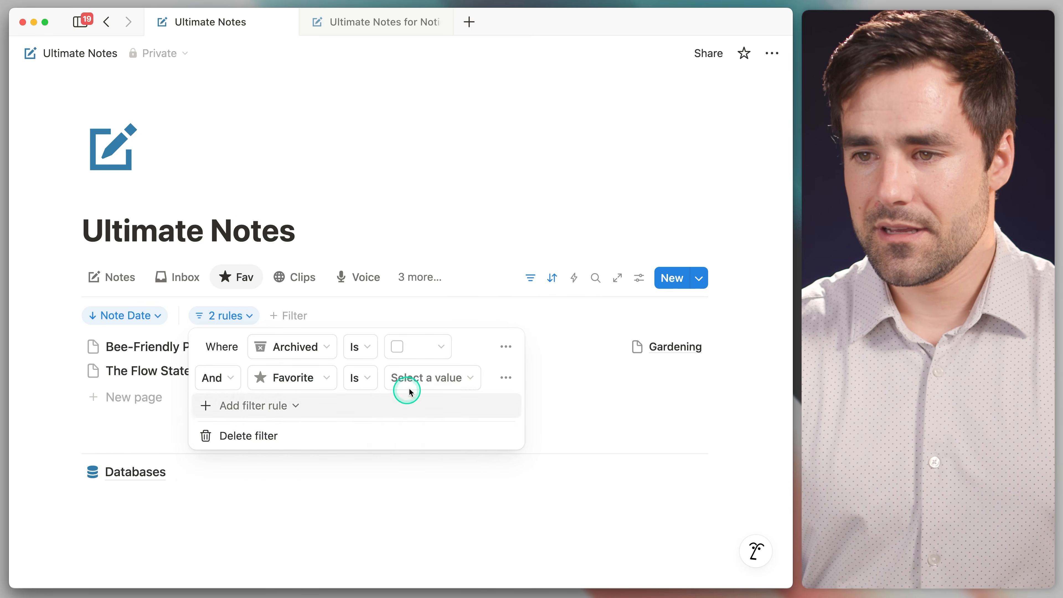
{"action": "left_click", "coordinate": [414, 379]}
{"action": "left_click", "coordinate": [415, 424]}
{"action": "left_click", "coordinate": [395, 403]}
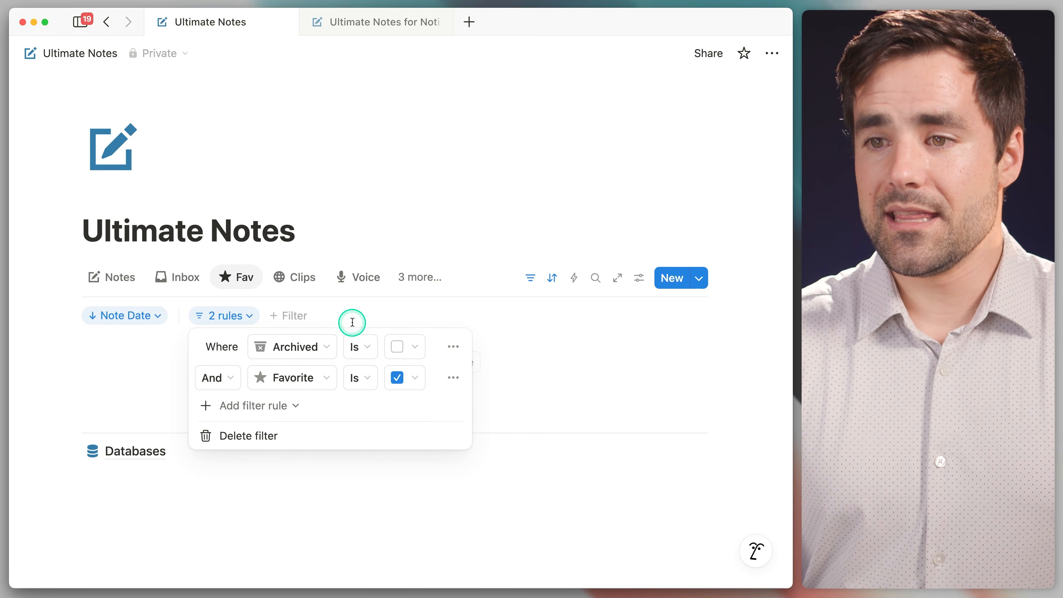
{"action": "left_click", "coordinate": [325, 303]}
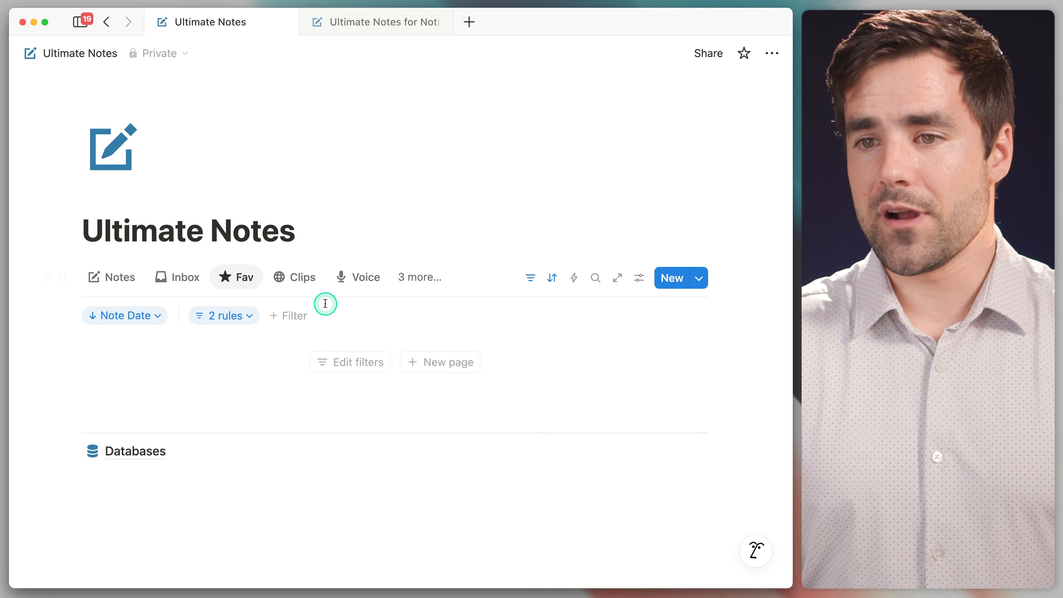
Remove the Note Date sort from the Fav view.
{"action": "left_click", "coordinate": [136, 315]}
{"action": "left_click", "coordinate": [325, 348]}
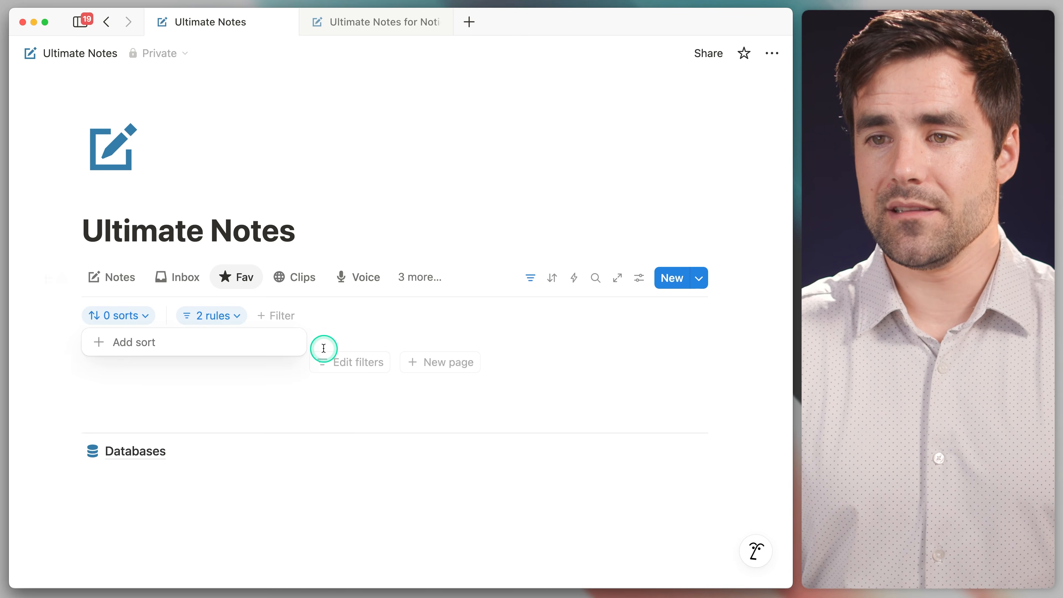
{"action": "left_click", "coordinate": [399, 316]}
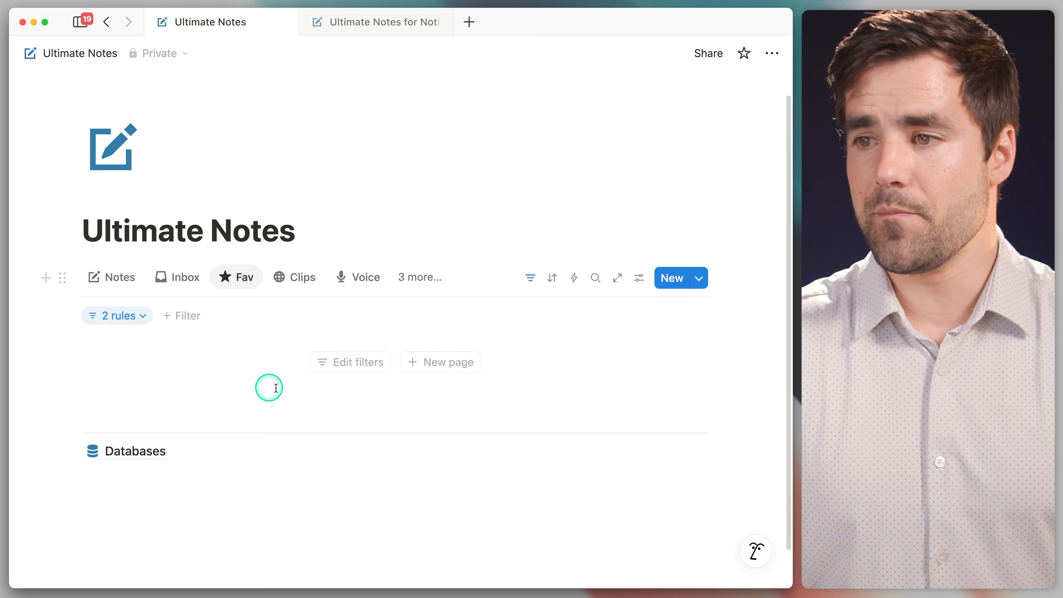
Show the URL Icon property in the Fav view and place it directly before Updated (Short).
{"action": "left_click", "coordinate": [638, 277]}
{"action": "left_click", "coordinate": [711, 294]}
{"action": "scroll", "coordinate": [698, 456], "scroll_direction": "down", "scroll_amount": 1}
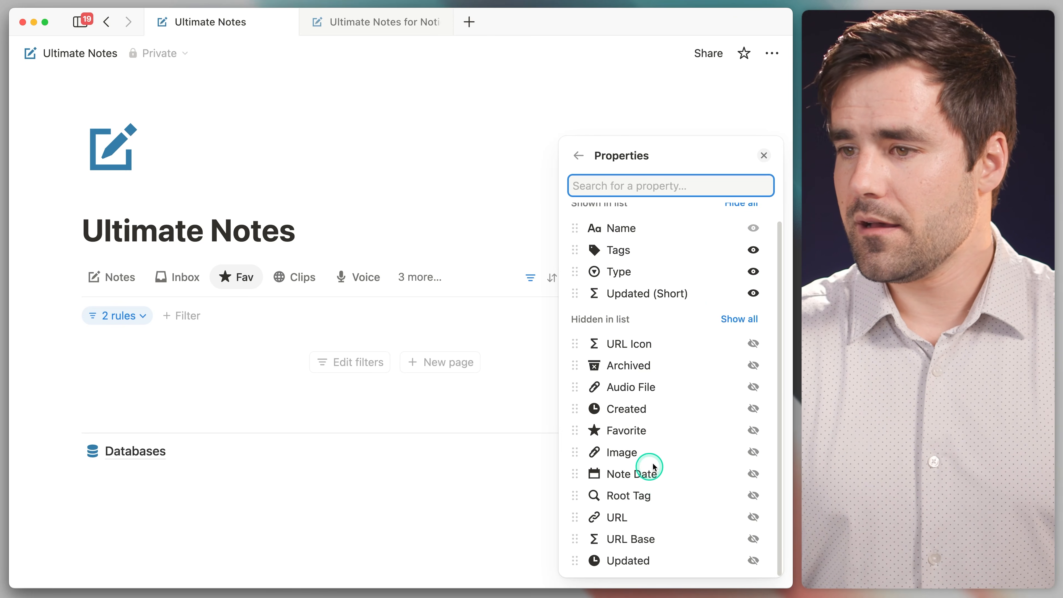
{"action": "left_click", "coordinate": [752, 343]}
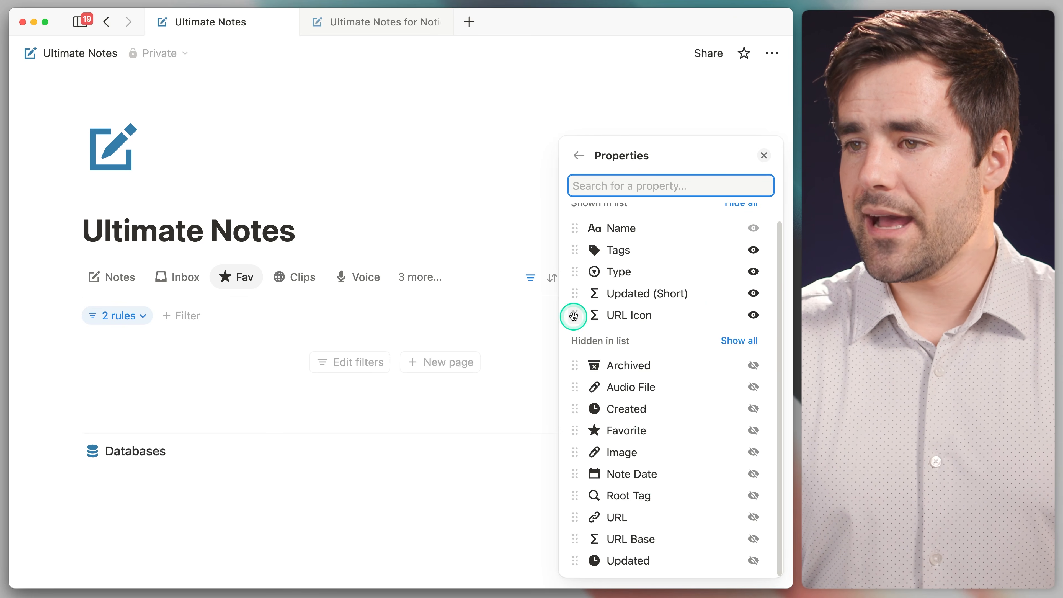
{"action": "left_click_drag", "start_coordinate": [574, 315], "coordinate": [574, 293]}
{"action": "left_click", "coordinate": [761, 156]}
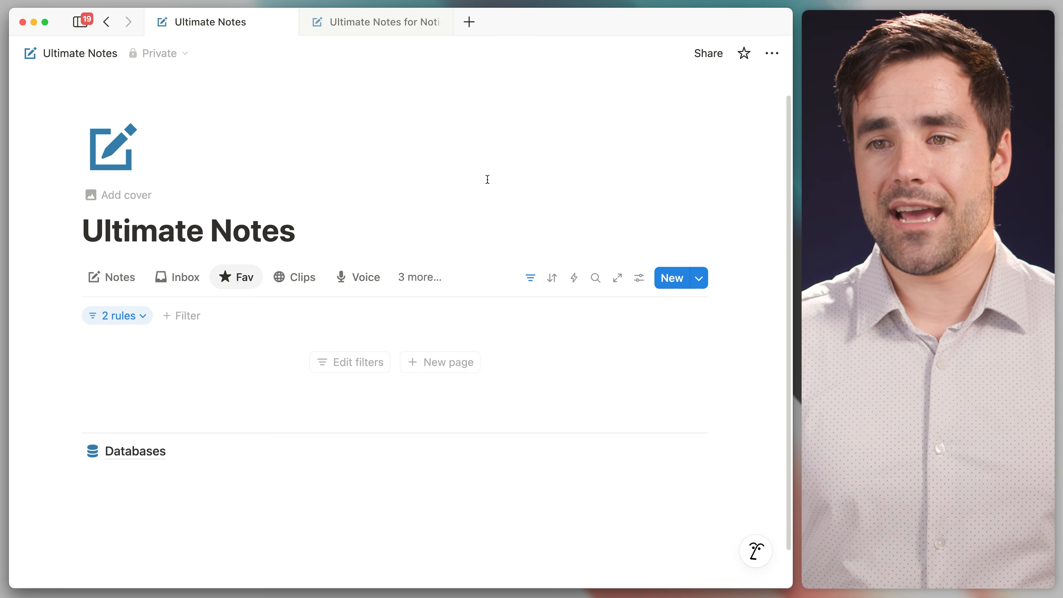
Mark the Bee-Friendly Plants note from the Notes view as a favorite, and return to the Fav view.
{"action": "left_click", "coordinate": [109, 277]}
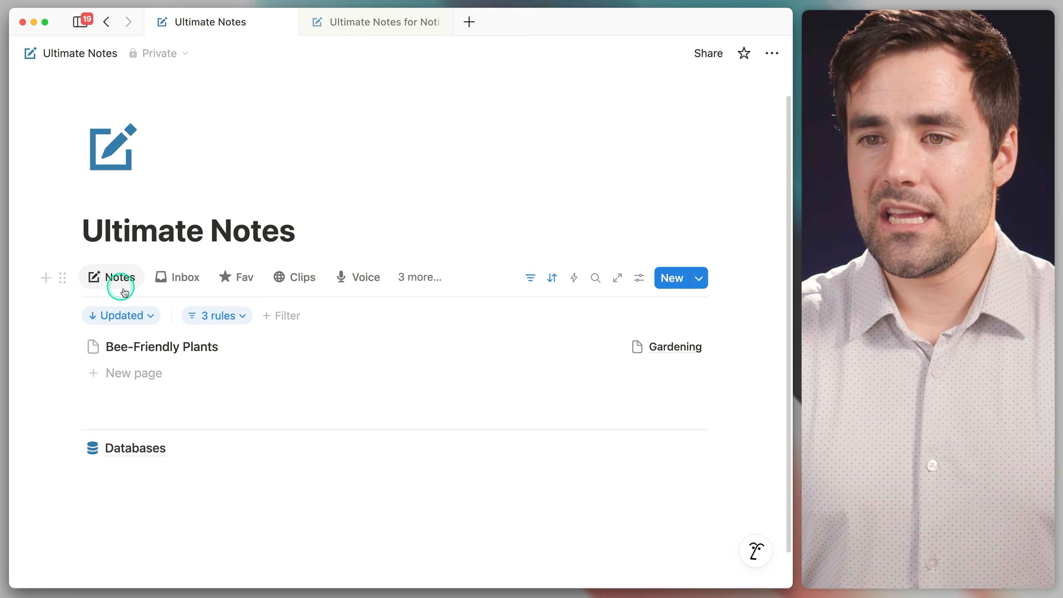
{"action": "left_click", "coordinate": [164, 350]}
{"action": "left_click", "coordinate": [448, 168]}
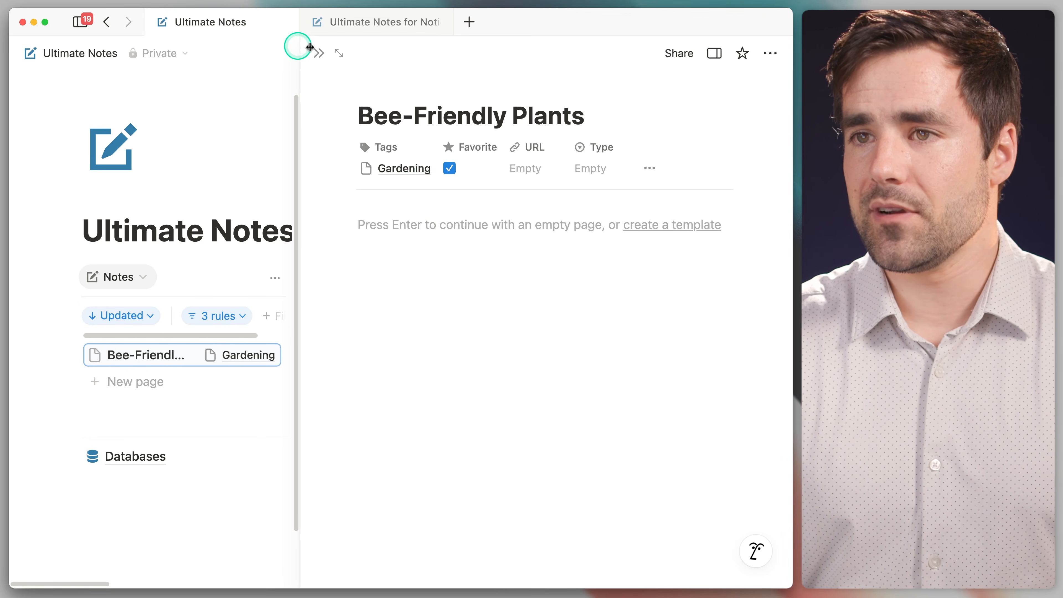
{"action": "left_click", "coordinate": [322, 54]}
{"action": "left_click", "coordinate": [236, 276]}
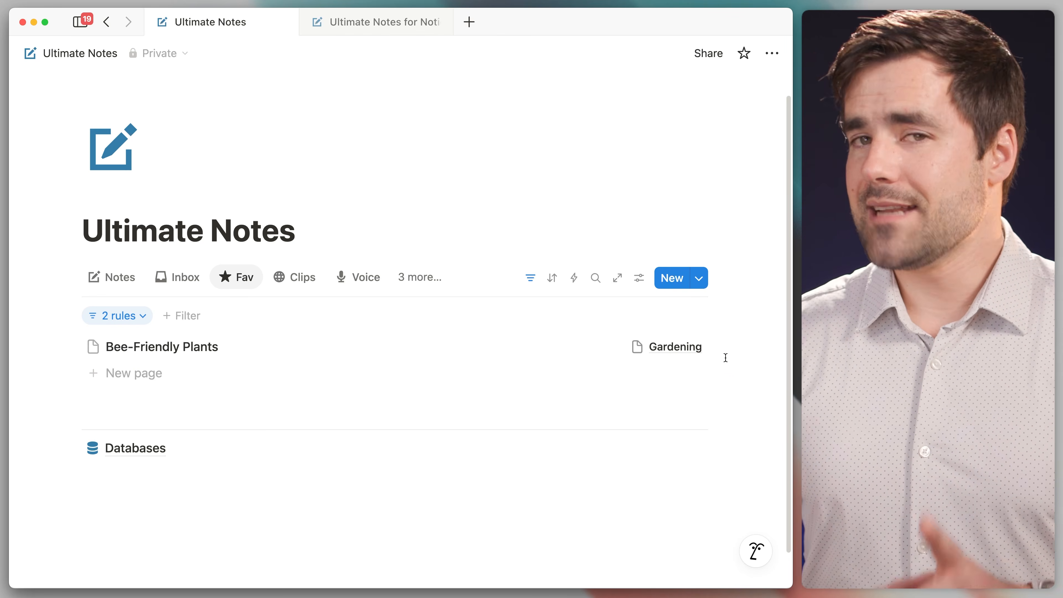
Open the Notes [Scratch] database from the Databases page as a full page.
{"action": "scroll", "coordinate": [541, 258], "scroll_direction": "down", "scroll_amount": 2}
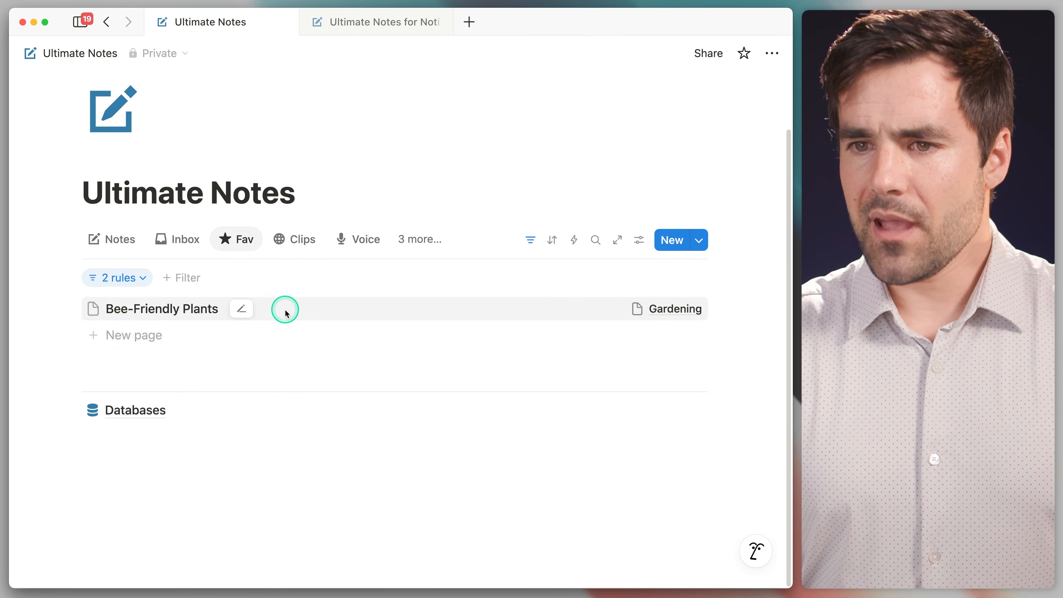
{"action": "left_click", "coordinate": [131, 412]}
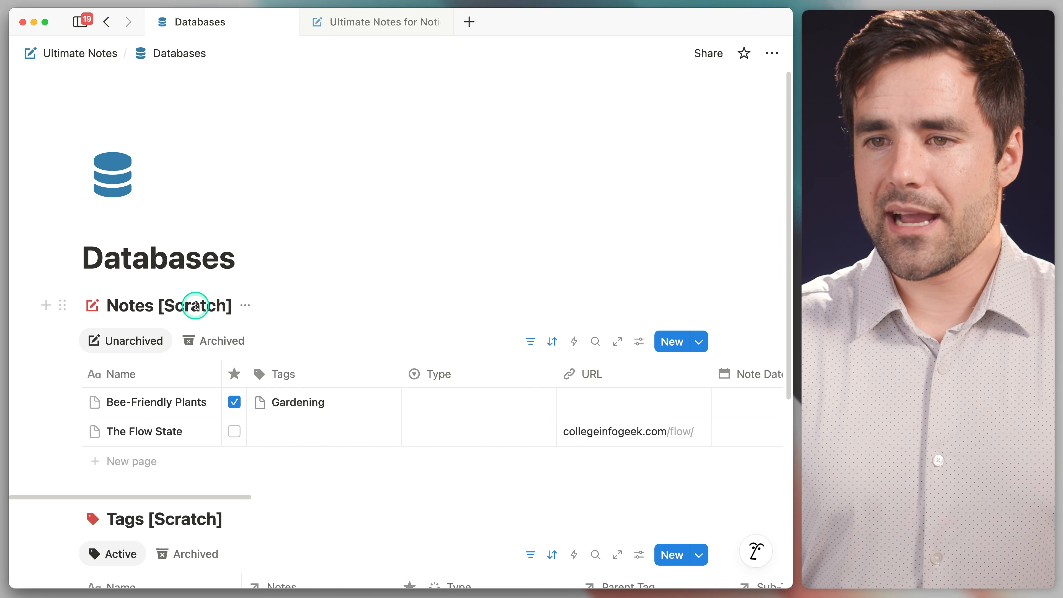
{"action": "left_click", "coordinate": [617, 341]}
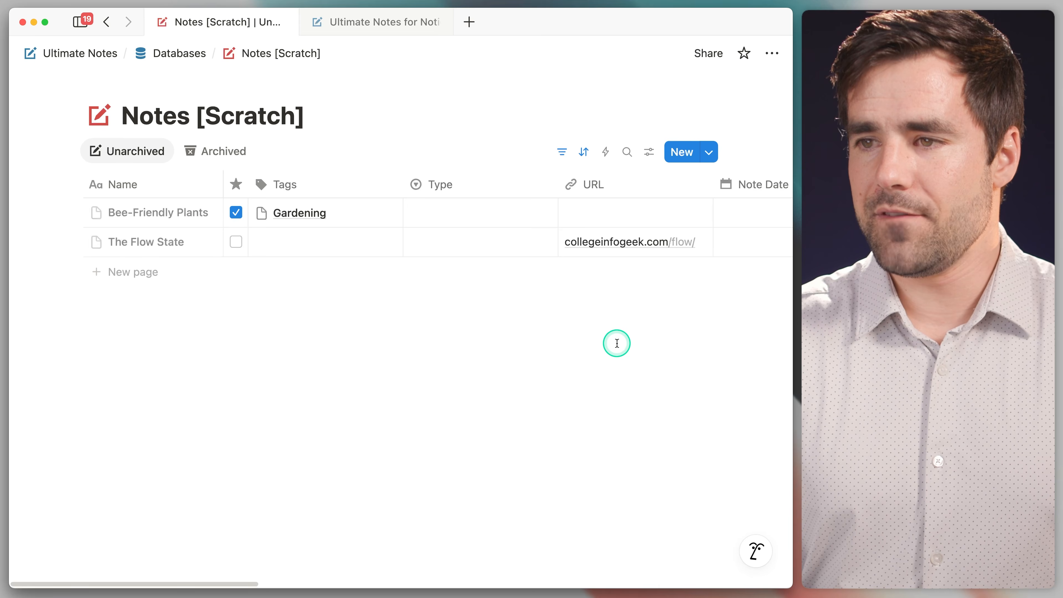
Set the URL Icon formula to if(empty(URL), "", "🔗".style("c", "gray_background").link(URL)) and preview it with The Flow State.
{"action": "scroll", "coordinate": [360, 232], "scroll_direction": "right", "scroll_amount": 5}
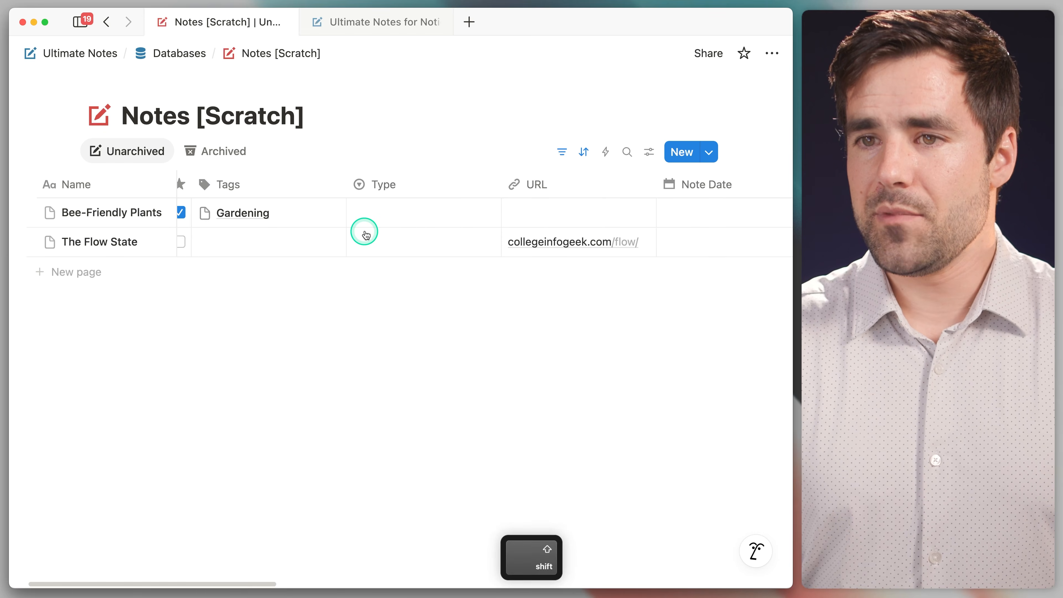
{"action": "scroll", "coordinate": [368, 227], "scroll_direction": "right", "scroll_amount": 10}
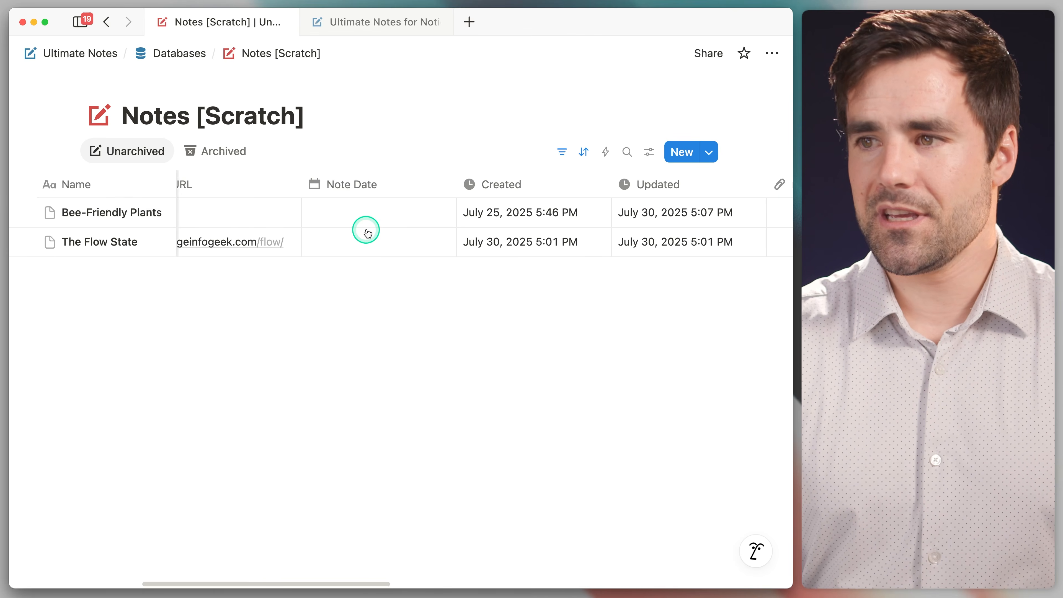
{"action": "scroll", "coordinate": [373, 234], "scroll_direction": "right", "scroll_amount": 10}
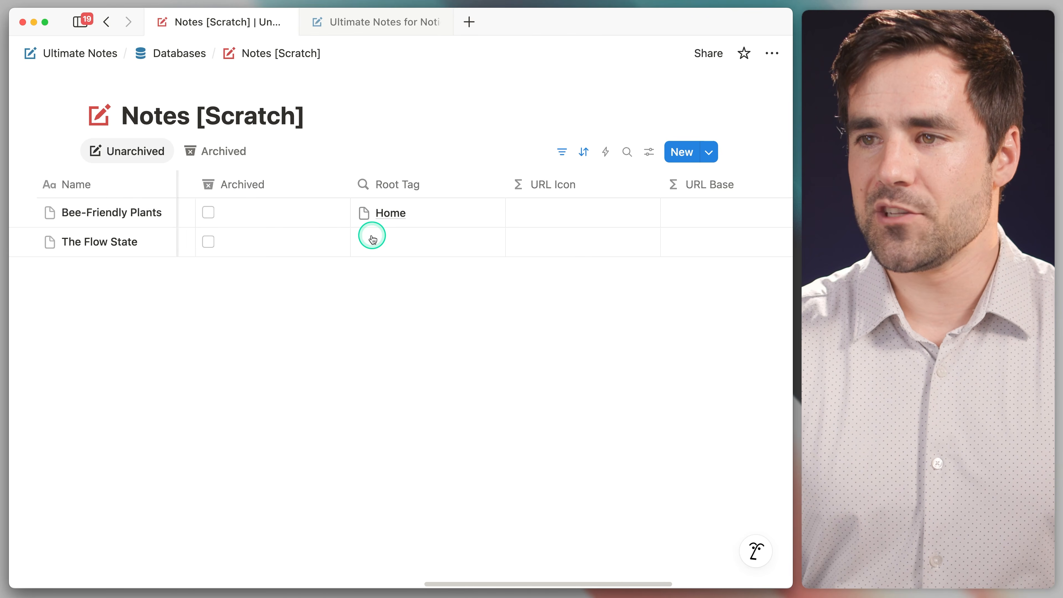
{"action": "scroll", "coordinate": [371, 238], "scroll_direction": "right", "scroll_amount": 6}
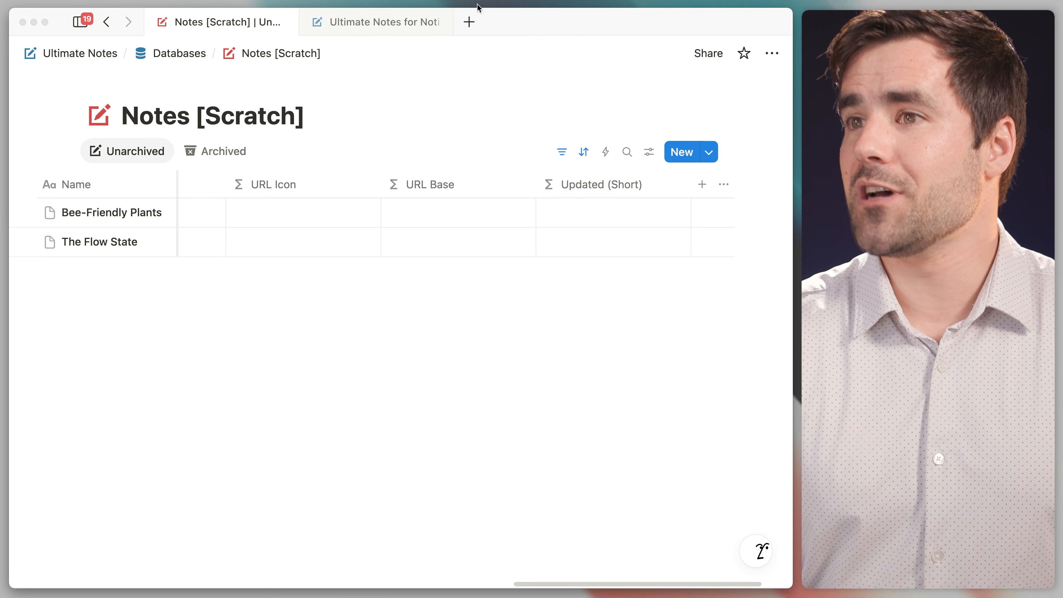
{"action": "left_click", "coordinate": [300, 214]}
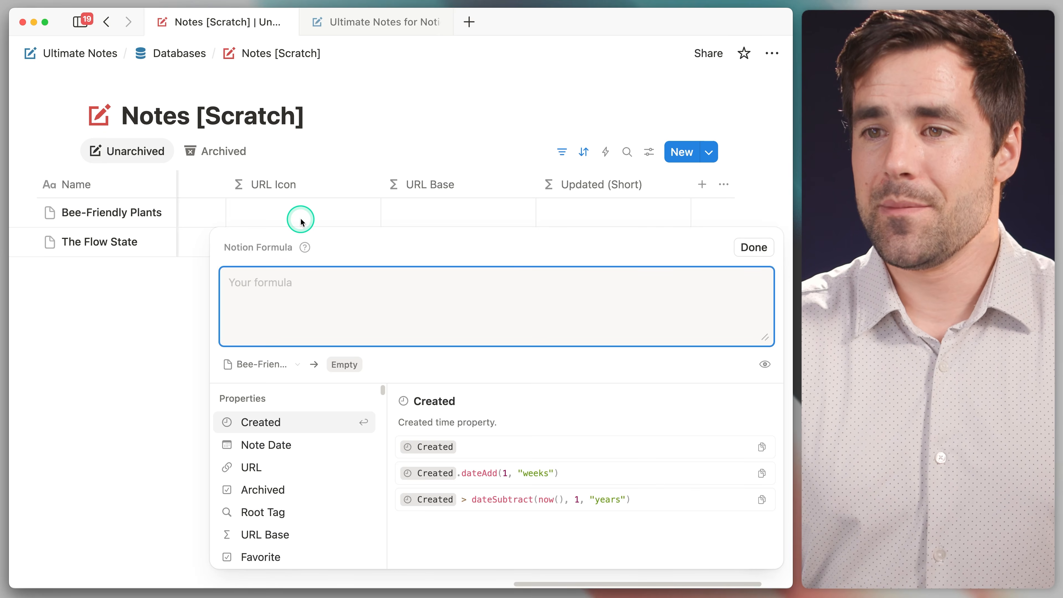
{"action": "type", "text": "if(   empty(URL),   \"\",   \"🔗\".style(\"c\", \"gray_background\").link(URL) )"}
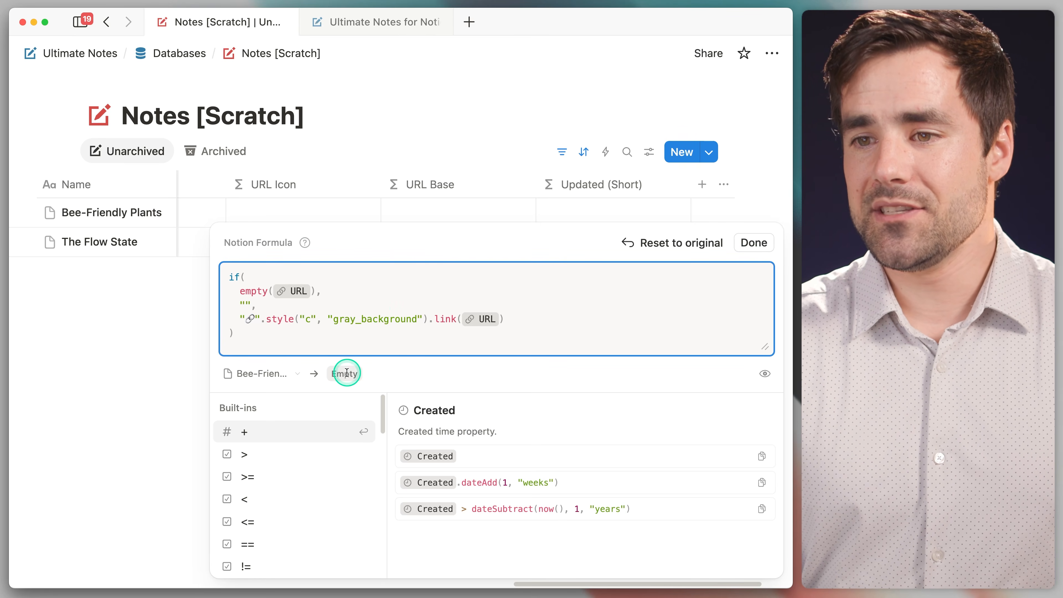
{"action": "left_click", "coordinate": [276, 374]}
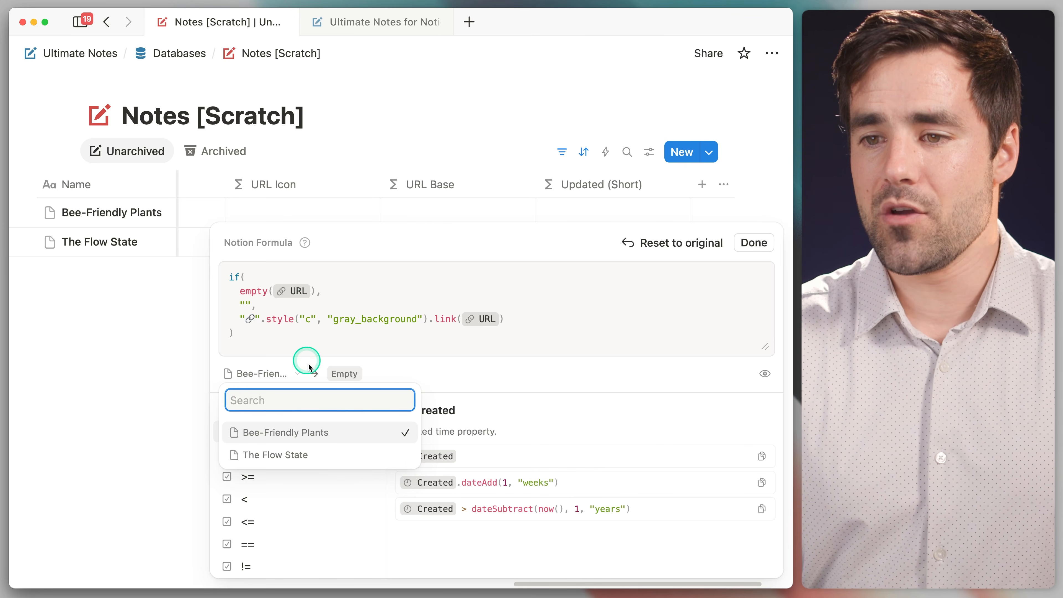
{"action": "left_click", "coordinate": [327, 457]}
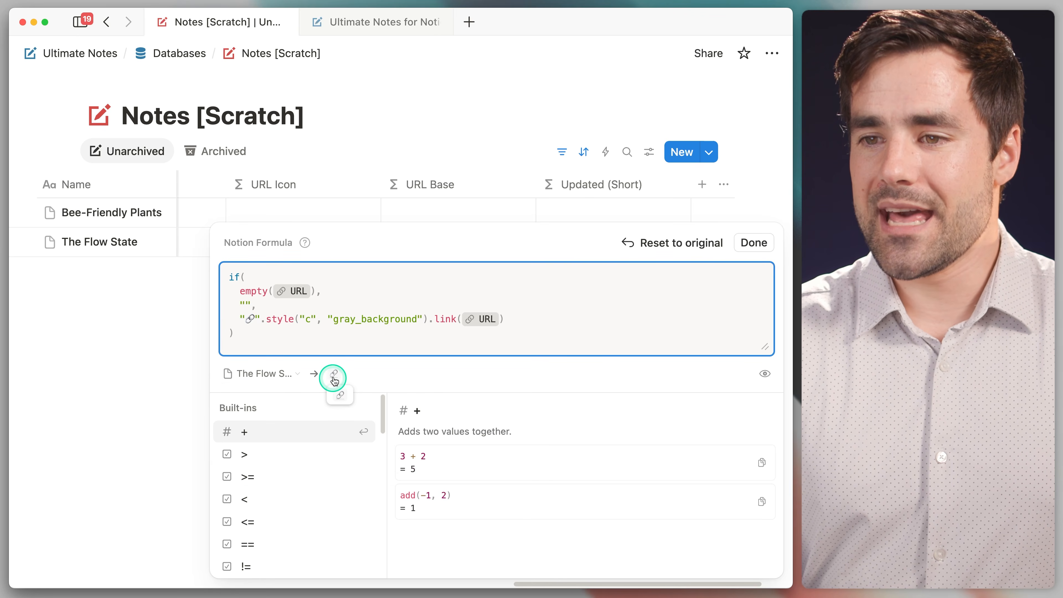
{"action": "left_click", "coordinate": [755, 242]}
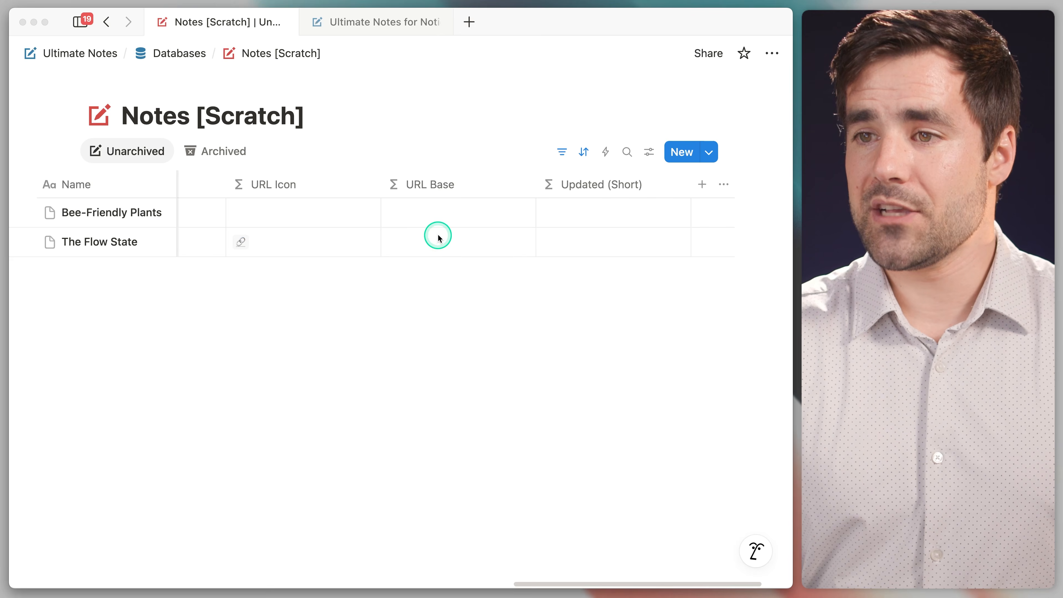
Set the URL Base formula to URL.replace("[^]*//", "").split("/").first() and preview it with The Flow State.
{"action": "left_click", "coordinate": [434, 211]}
{"action": "left_click", "coordinate": [439, 209]}
{"action": "type", "text": "URL   .replace(\"[^]*//\", \"\")   .split(\"/\")   .first()"}
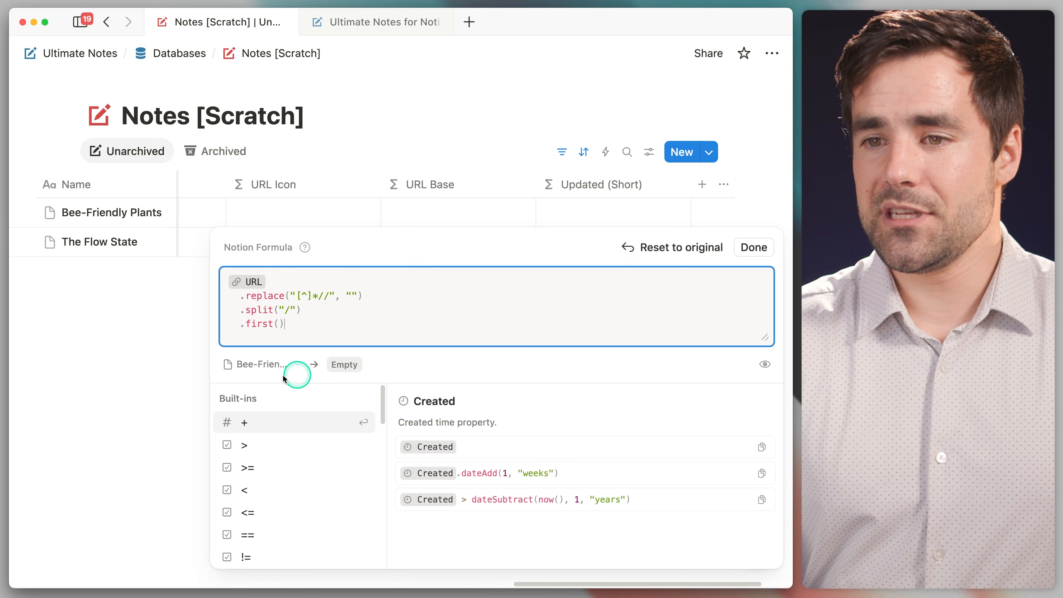
{"action": "left_click", "coordinate": [278, 364]}
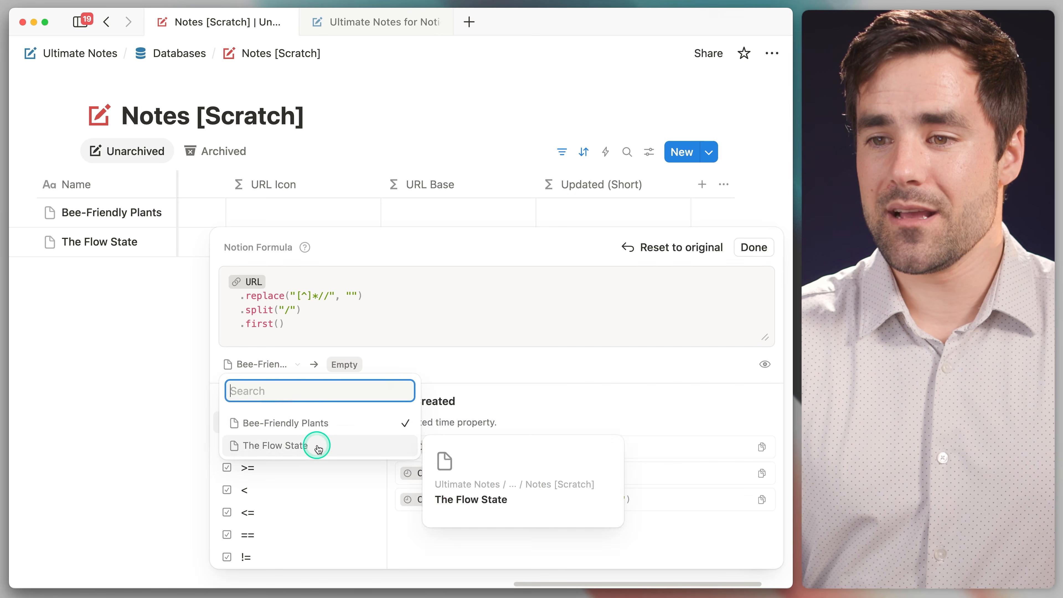
{"action": "left_click", "coordinate": [309, 444]}
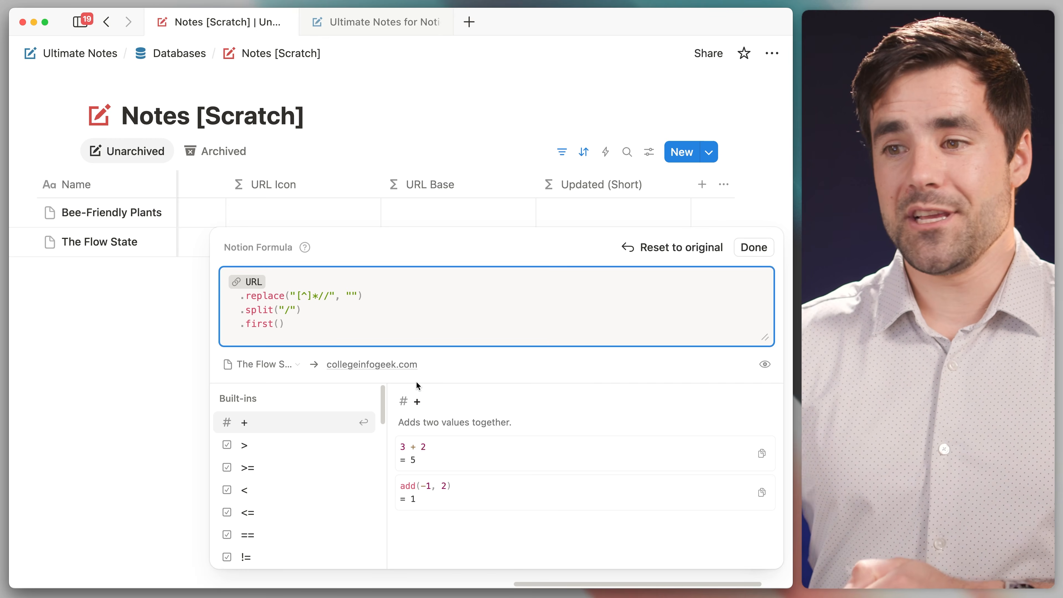
{"action": "left_click", "coordinate": [598, 352]}
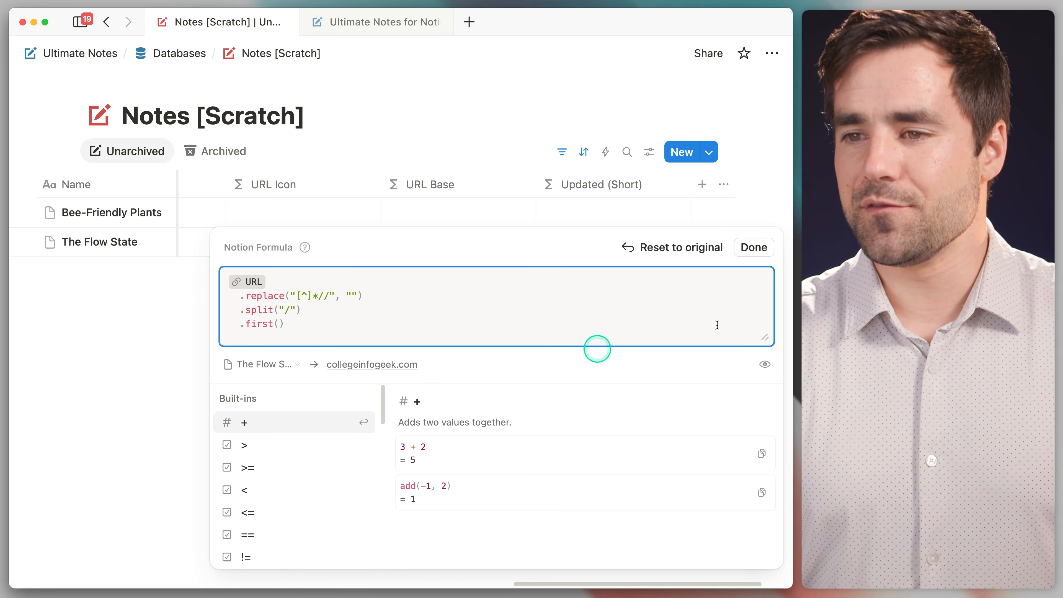
{"action": "left_click", "coordinate": [755, 247]}
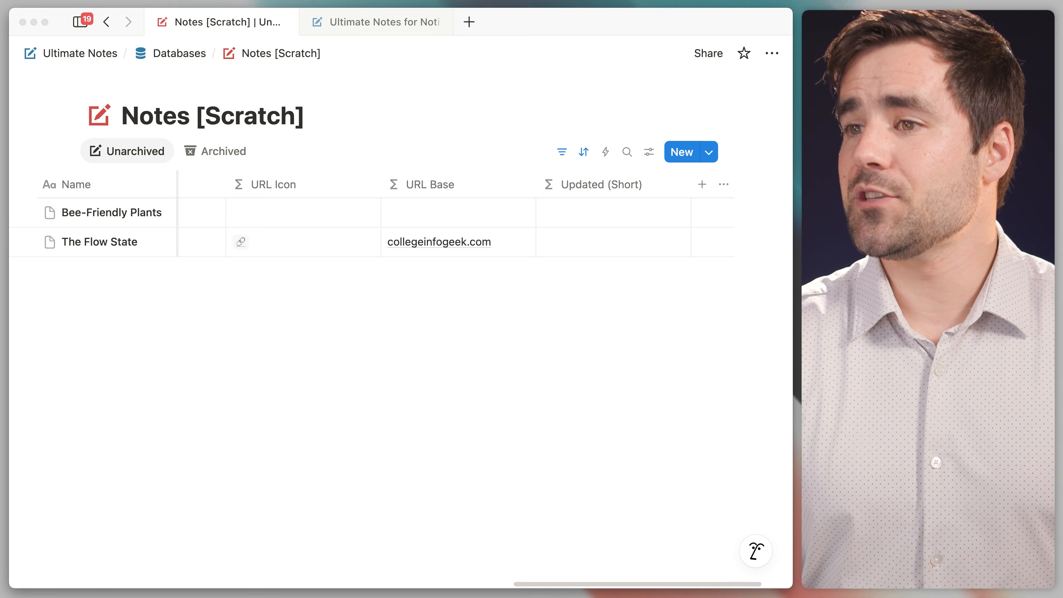
Set the Updated (Short) formula to (dateBetween(now(), Updated, "days") + "d").style("c","b","blue","blue_background") and reopen it for review.
{"action": "left_click", "coordinate": [574, 238]}
{"action": "left_click", "coordinate": [403, 344]}
{"action": "type", "text": "(dateBetween(now(), Updated, \"days\") + \"d\").style(\"c\",\"b\",\"blue\",\"blue_background\")"}
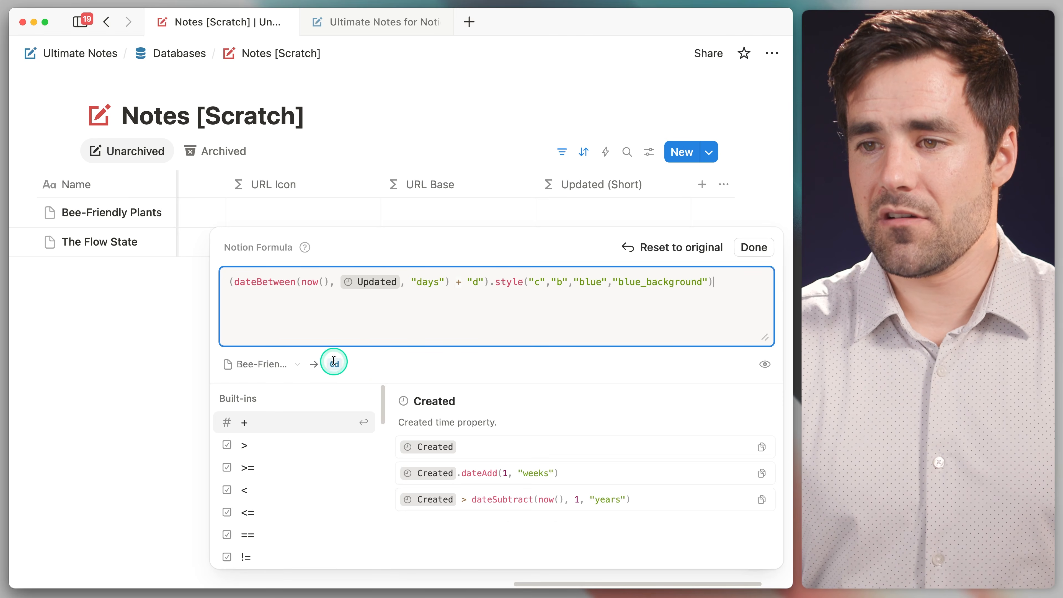
{"action": "left_click", "coordinate": [754, 248]}
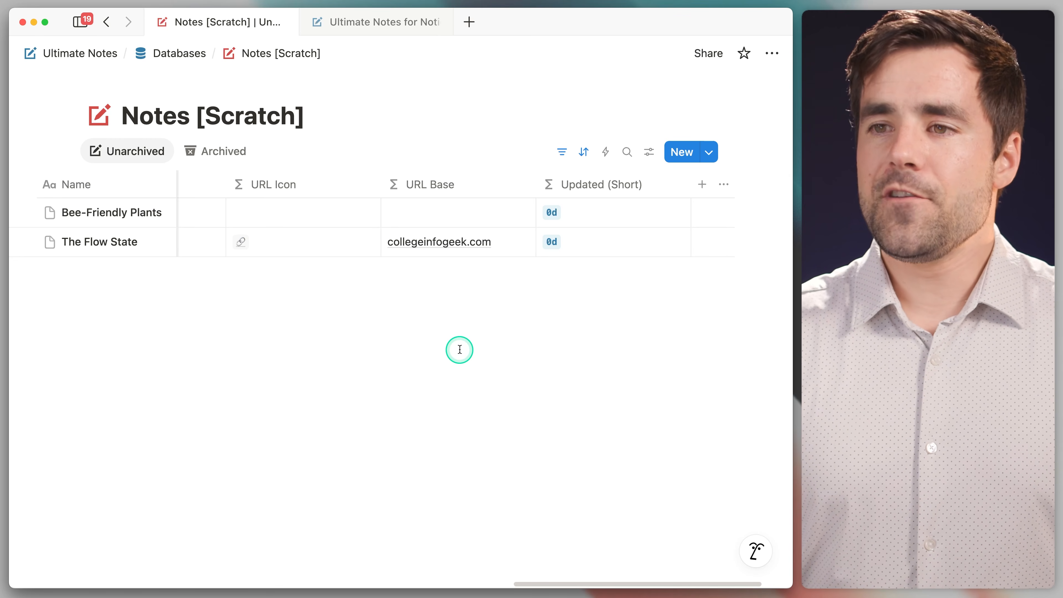
{"action": "left_click", "coordinate": [571, 243]}
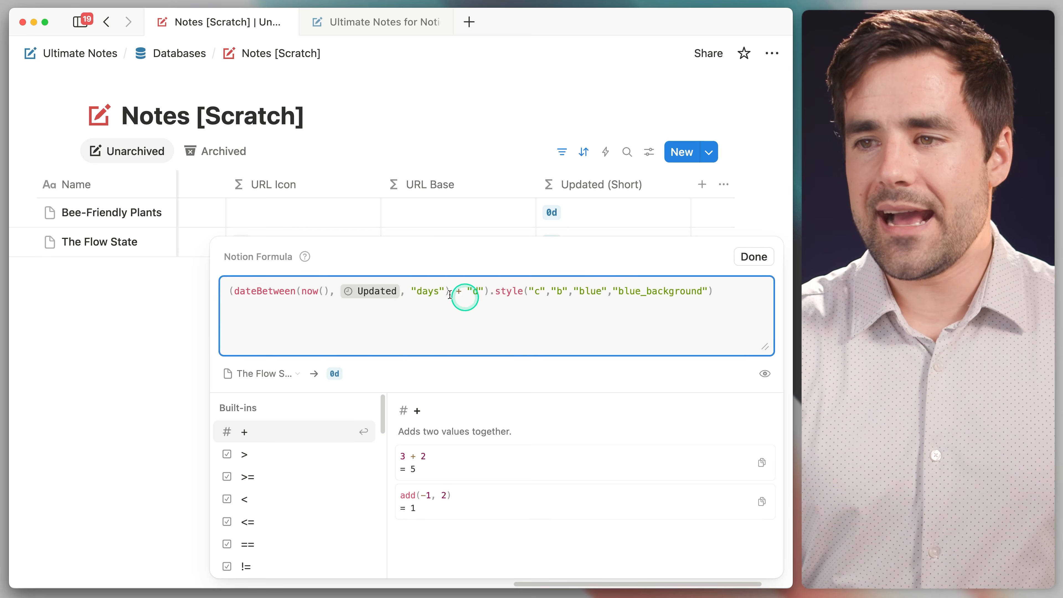
{"action": "left_click", "coordinate": [415, 220]}
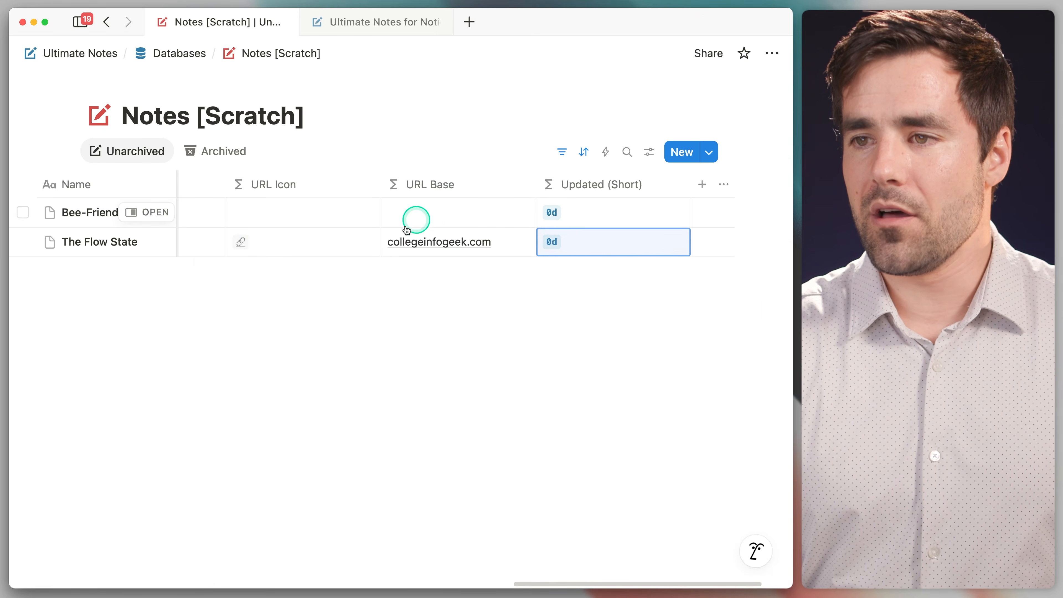
{"action": "left_click", "coordinate": [441, 220]}
{"action": "left_click", "coordinate": [451, 162]}
Switch to the Edge browser and browse the videos on the Thomas Frank Explains YouTube channel.
{"action": "key", "text": "alt+Tab"}
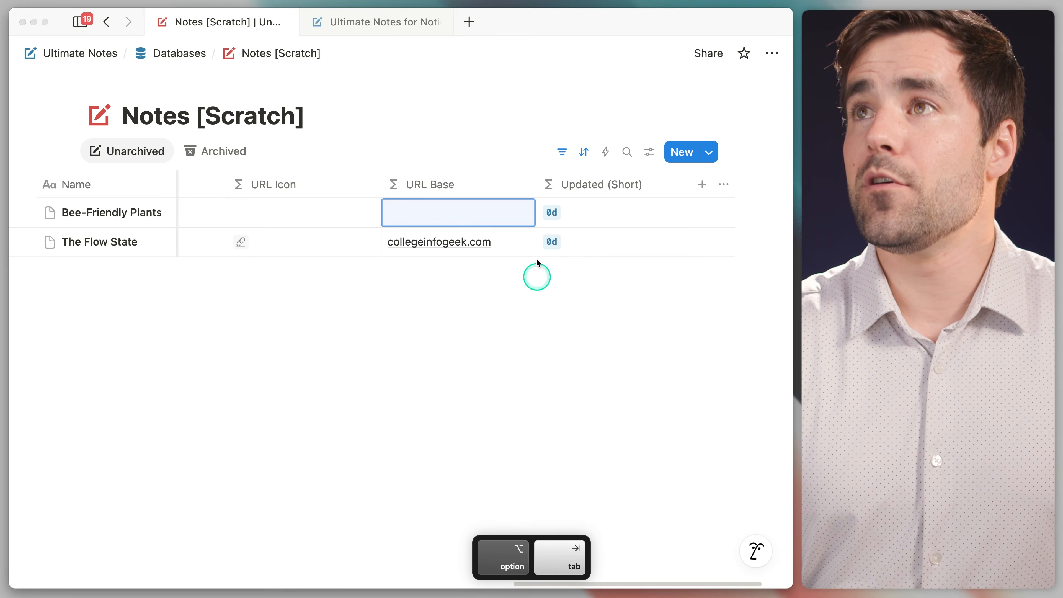
{"action": "key", "text": "alt+Tab"}
{"action": "left_click", "coordinate": [22, 241]}
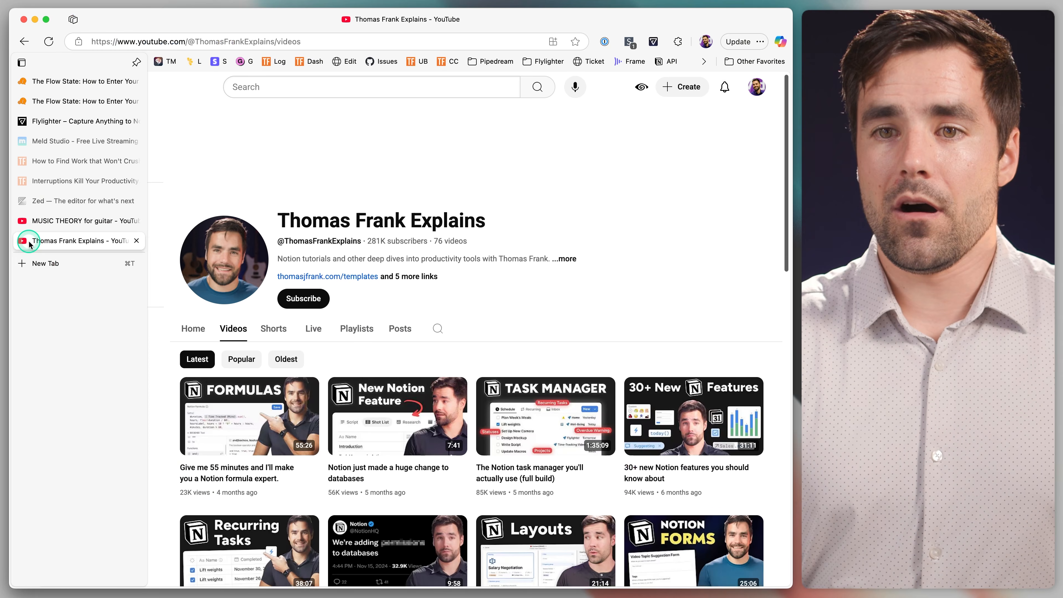
{"action": "scroll", "coordinate": [564, 273], "scroll_direction": "down", "scroll_amount": 4}
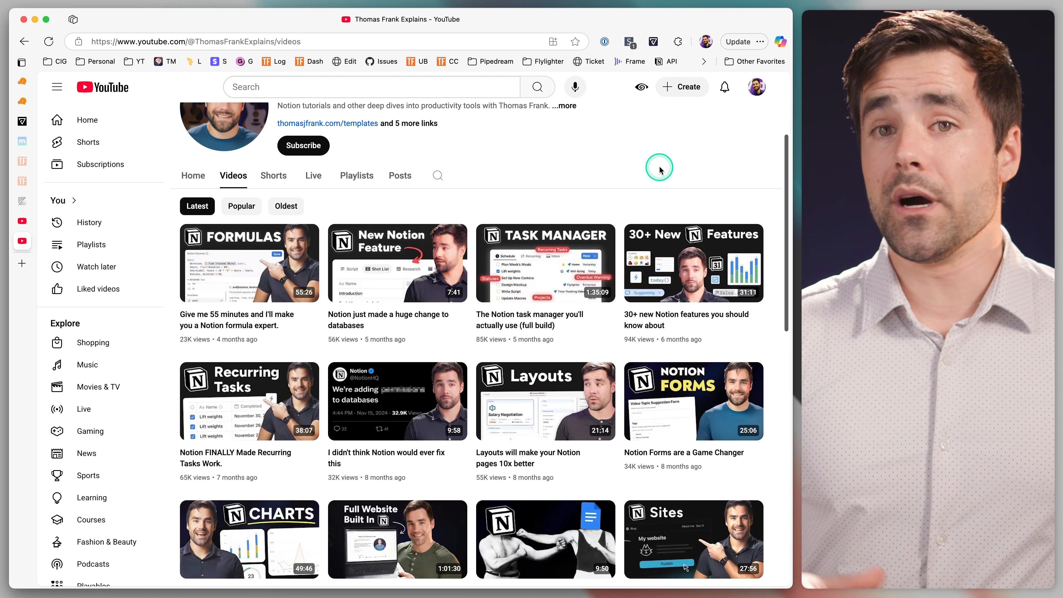
{"action": "left_click", "coordinate": [585, 172]}
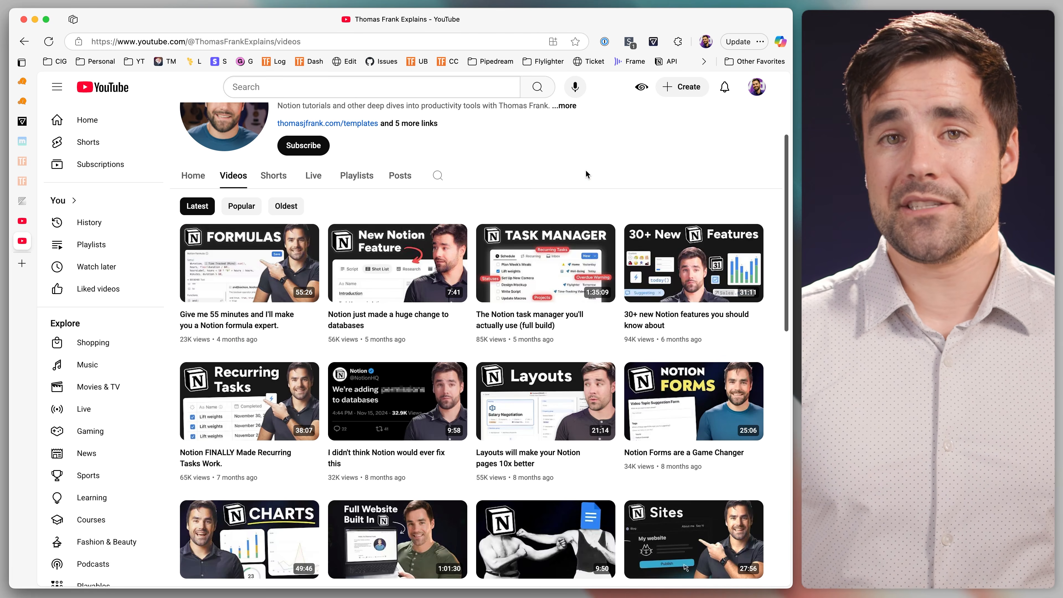
Go to the thomasjfrank.com home page and open its Notion Formulas reference guide.
{"action": "mouse_move", "coordinate": [25, 193]}
{"action": "left_click", "coordinate": [58, 157]}
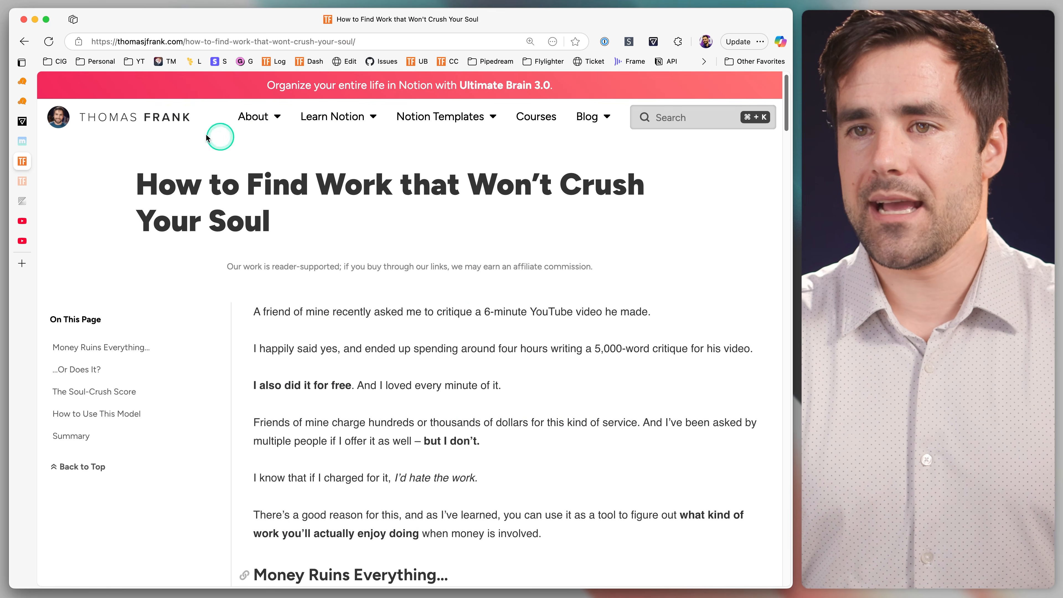
{"action": "left_click", "coordinate": [136, 121]}
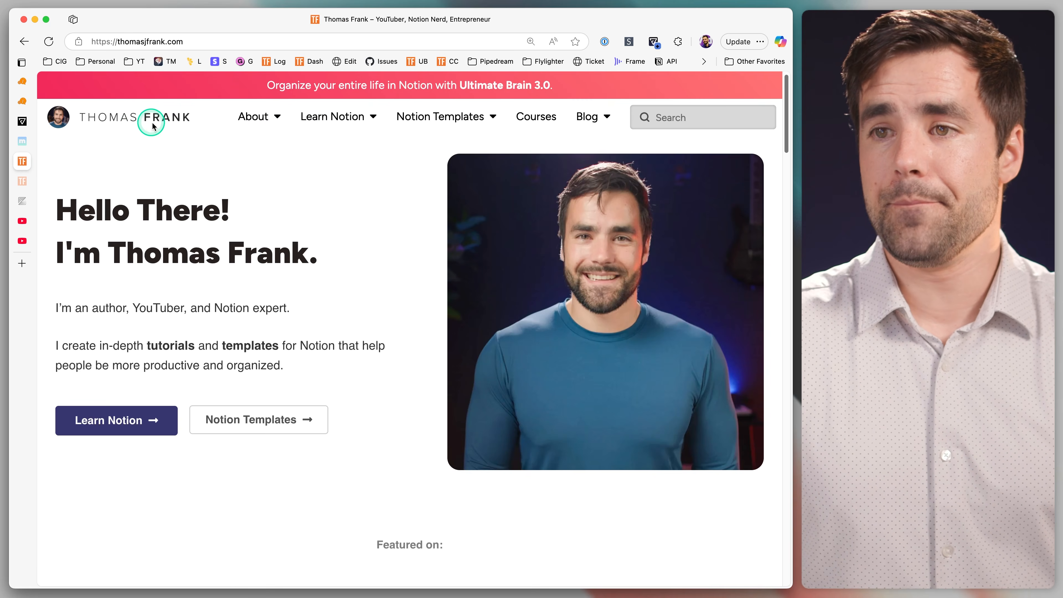
{"action": "mouse_move", "coordinate": [316, 126]}
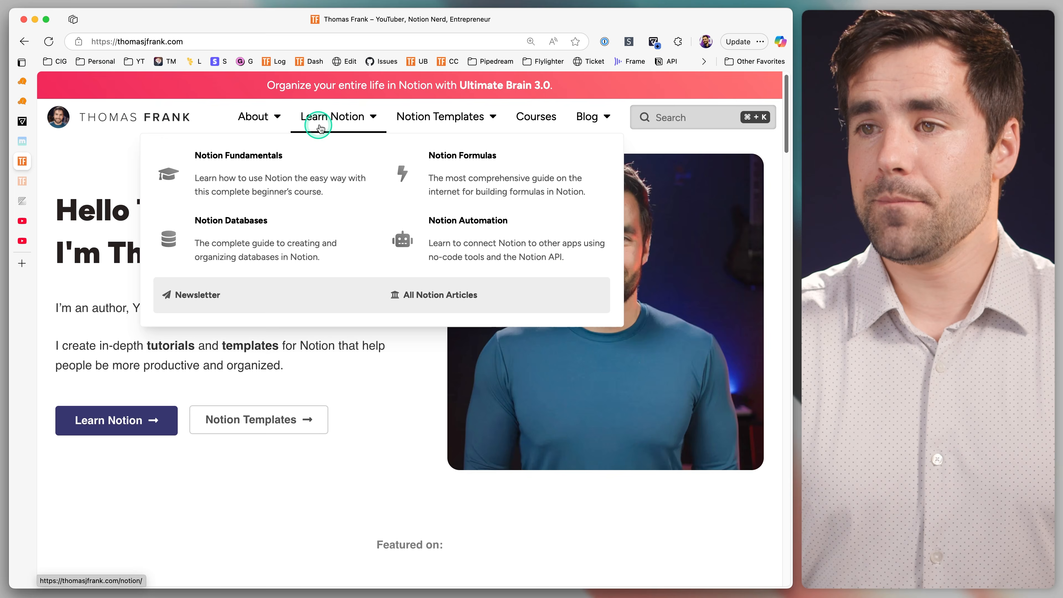
{"action": "left_click", "coordinate": [483, 168]}
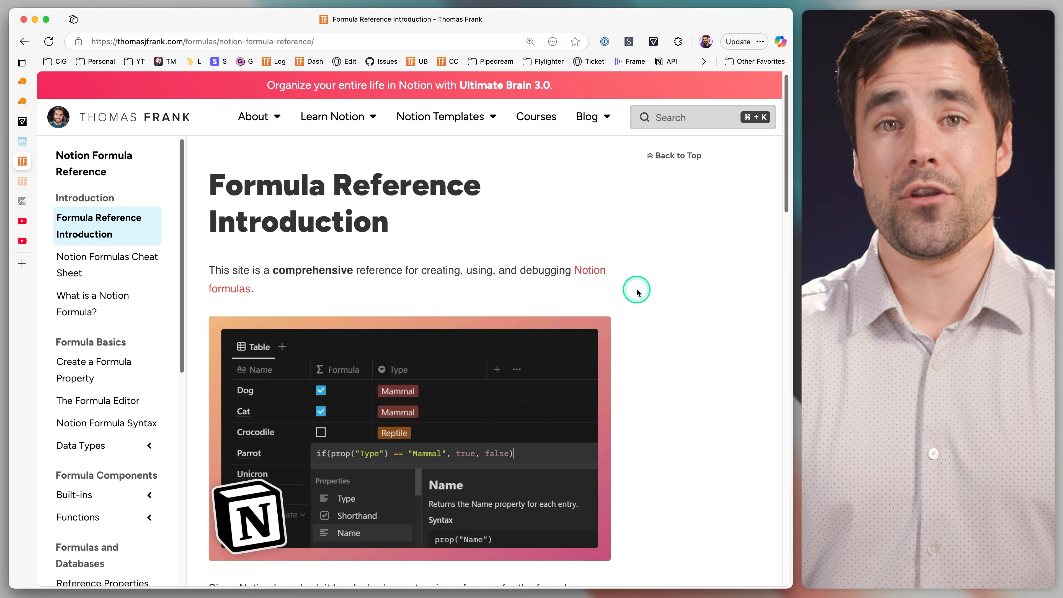
Open the Notion Formulas Cheat Sheet and examine its true and padStart entries.
{"action": "left_click", "coordinate": [100, 266]}
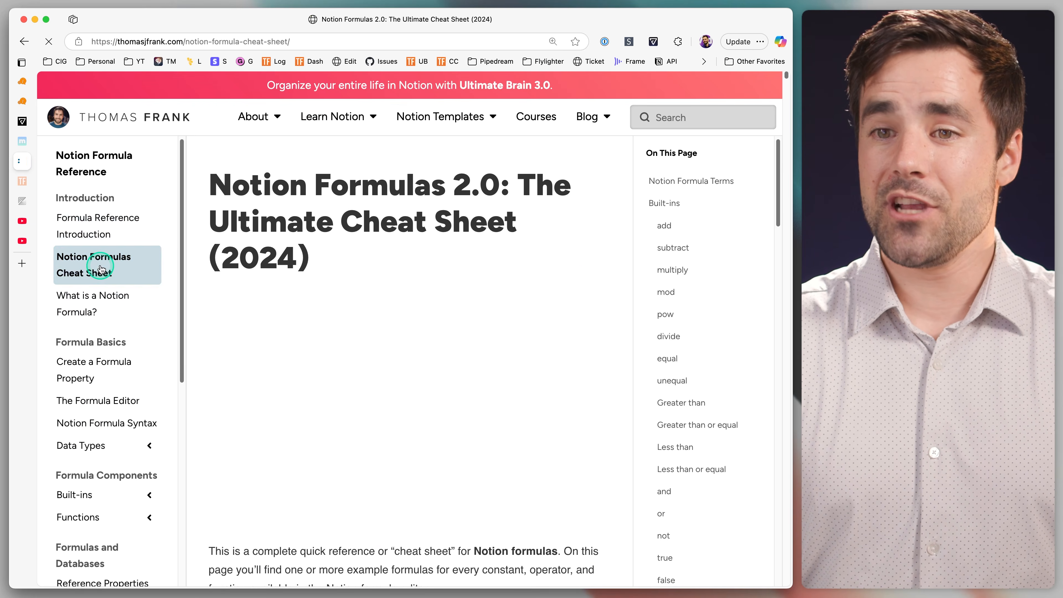
{"action": "scroll", "coordinate": [727, 355], "scroll_direction": "down", "scroll_amount": 10}
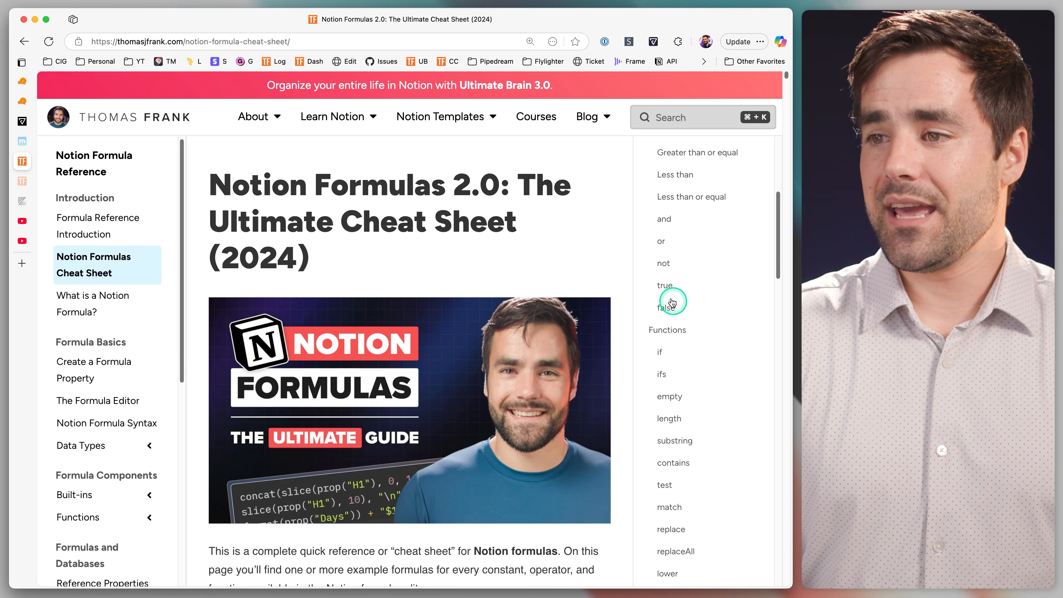
{"action": "left_click", "coordinate": [667, 289]}
{"action": "scroll", "coordinate": [682, 393], "scroll_direction": "down", "scroll_amount": 6}
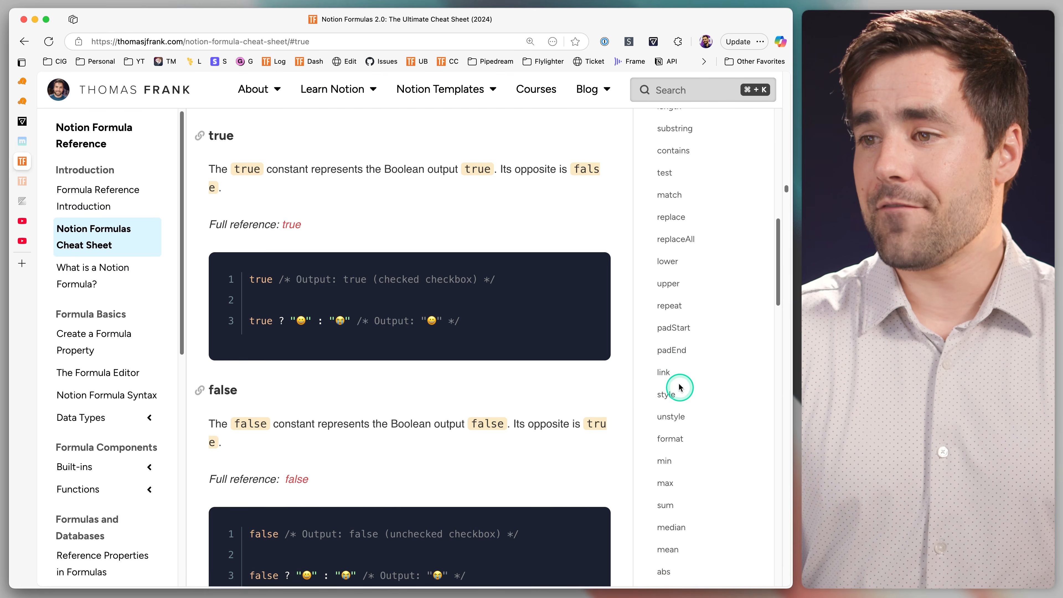
{"action": "left_click", "coordinate": [672, 327]}
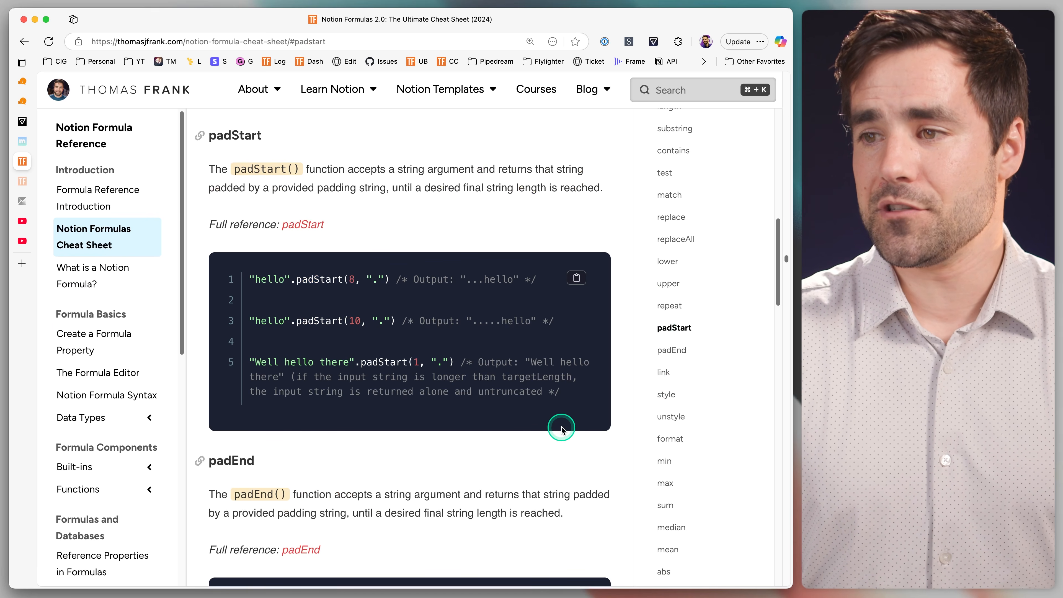
Expand the Functions section of the formula reference, open the abs function page and read through its examples.
{"action": "scroll", "coordinate": [136, 344], "scroll_direction": "down", "scroll_amount": 5}
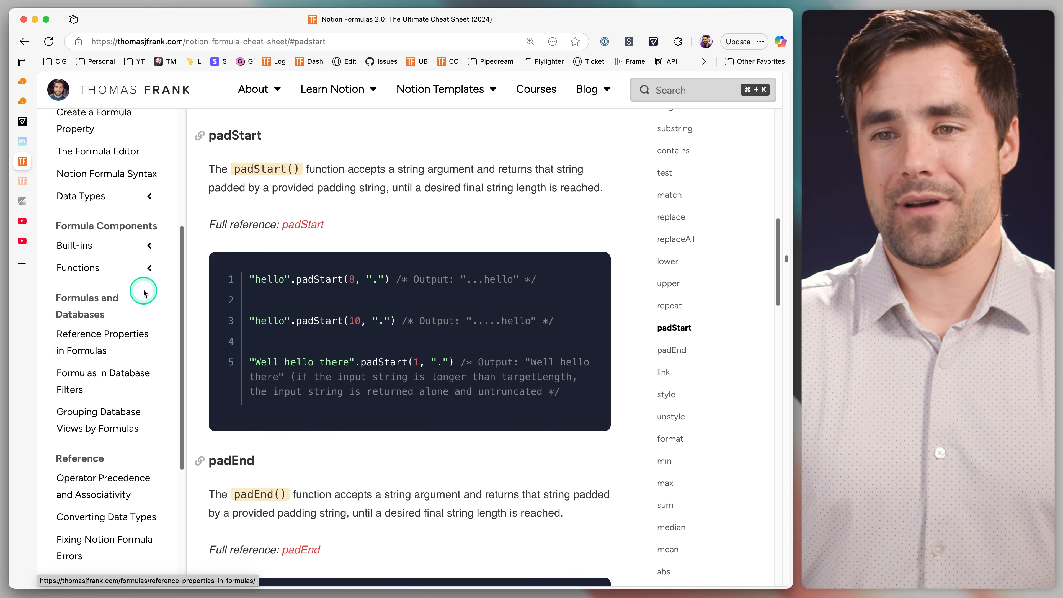
{"action": "left_click", "coordinate": [149, 270]}
{"action": "scroll", "coordinate": [149, 283], "scroll_direction": "down", "scroll_amount": 2}
{"action": "scroll", "coordinate": [149, 289], "scroll_direction": "down", "scroll_amount": 15}
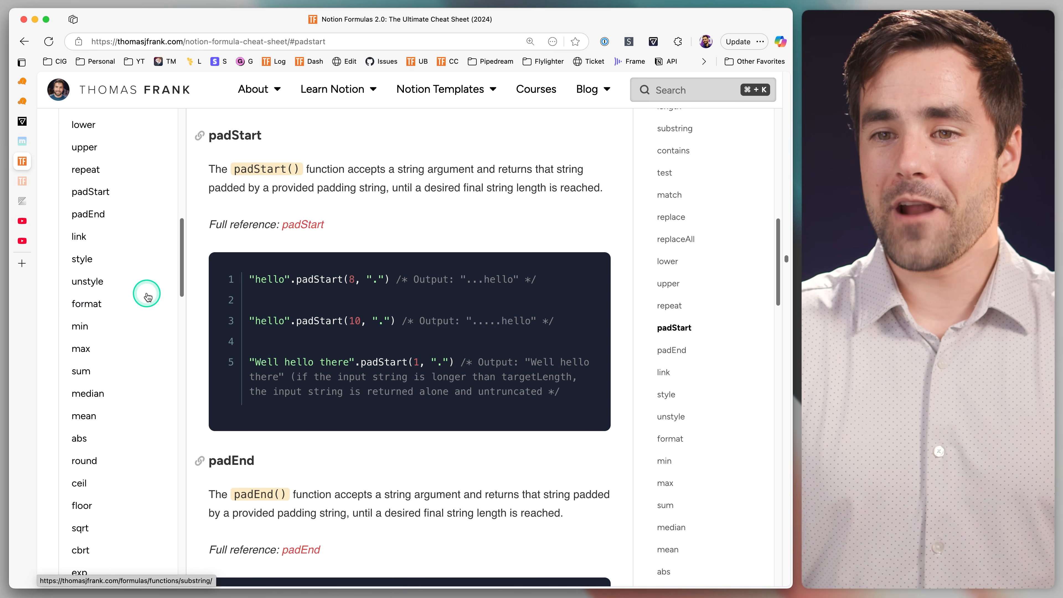
{"action": "scroll", "coordinate": [126, 272], "scroll_direction": "up", "scroll_amount": 10}
{"action": "left_click", "coordinate": [107, 231]}
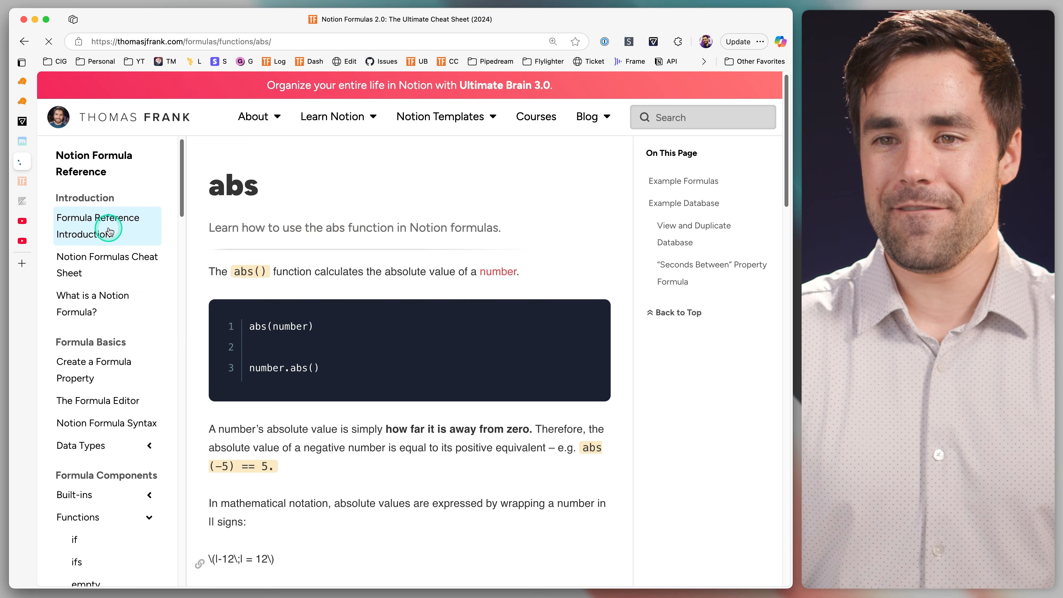
{"action": "scroll", "coordinate": [519, 402], "scroll_direction": "down", "scroll_amount": 5}
{"action": "scroll", "coordinate": [517, 419], "scroll_direction": "down", "scroll_amount": 15}
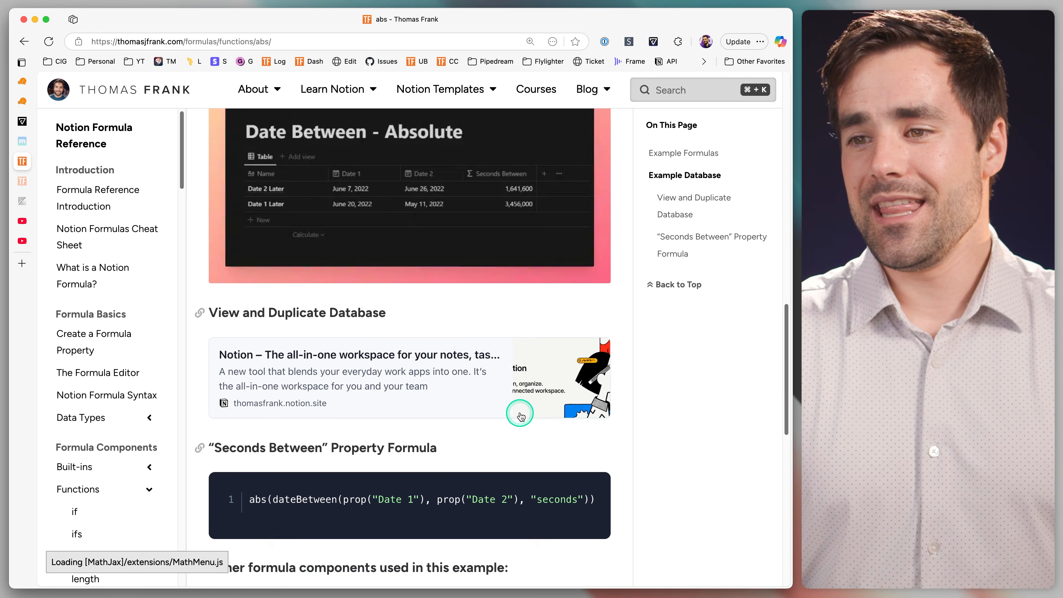
{"action": "scroll", "coordinate": [521, 415], "scroll_direction": "up", "scroll_amount": 10}
{"action": "scroll", "coordinate": [502, 355], "scroll_direction": "up", "scroll_amount": 15}
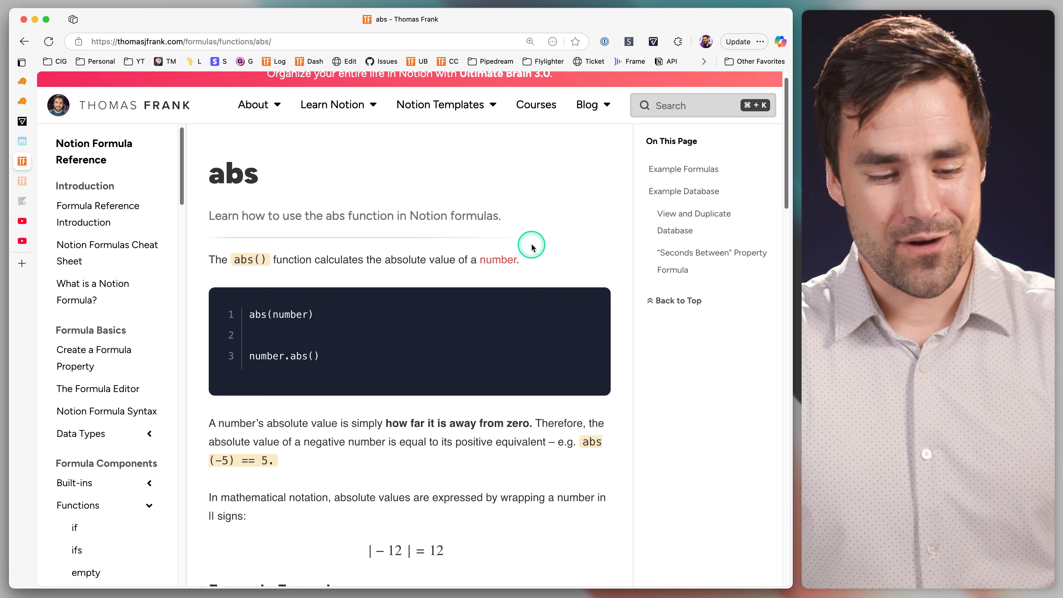
Switch back to Notion and open the Tags [Scratch] database as a full page from the Databases page.
{"action": "key", "text": "alt+Tab"}
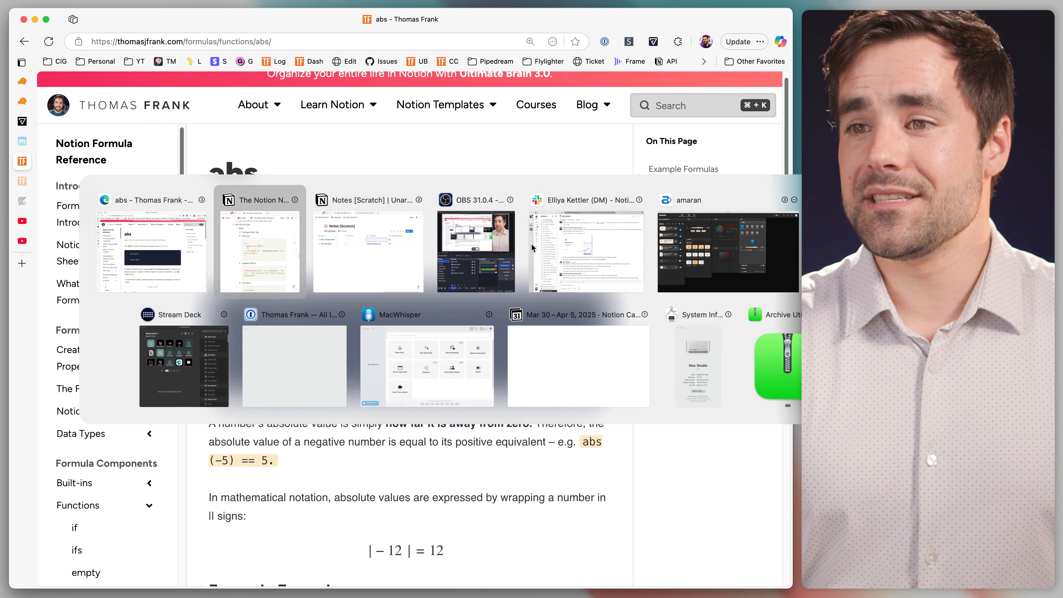
{"action": "key", "text": "alt+Tab"}
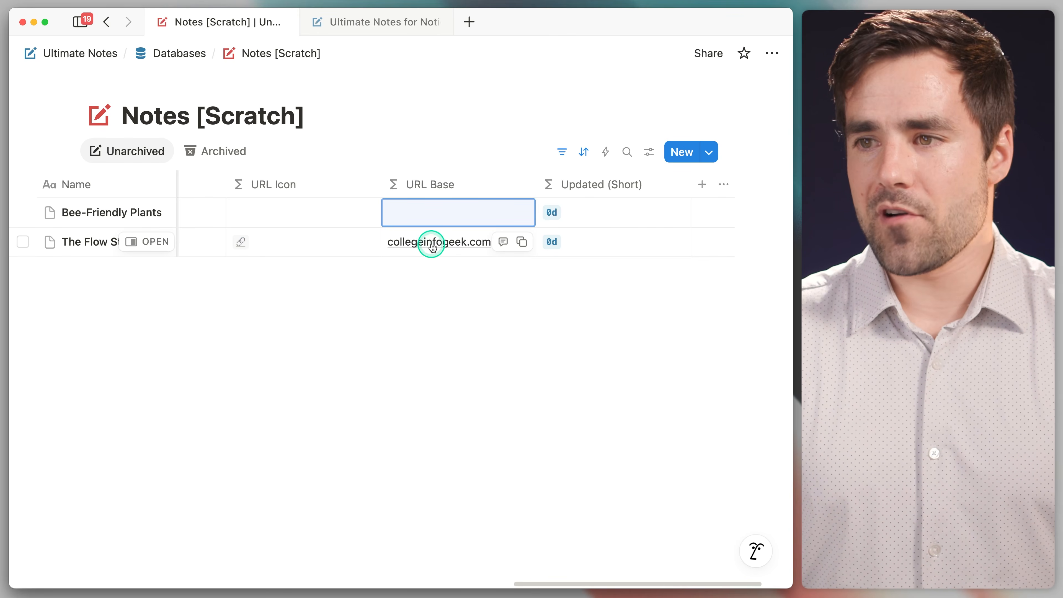
{"action": "scroll", "coordinate": [427, 251], "scroll_direction": "left", "scroll_amount": 10}
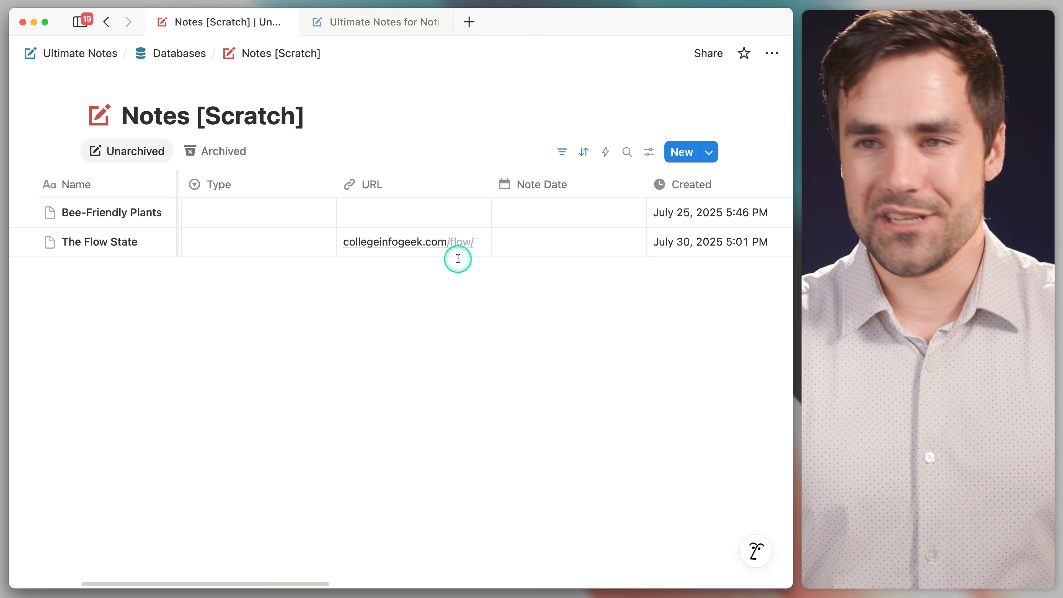
{"action": "left_click", "coordinate": [183, 59]}
{"action": "scroll", "coordinate": [334, 347], "scroll_direction": "down", "scroll_amount": 5}
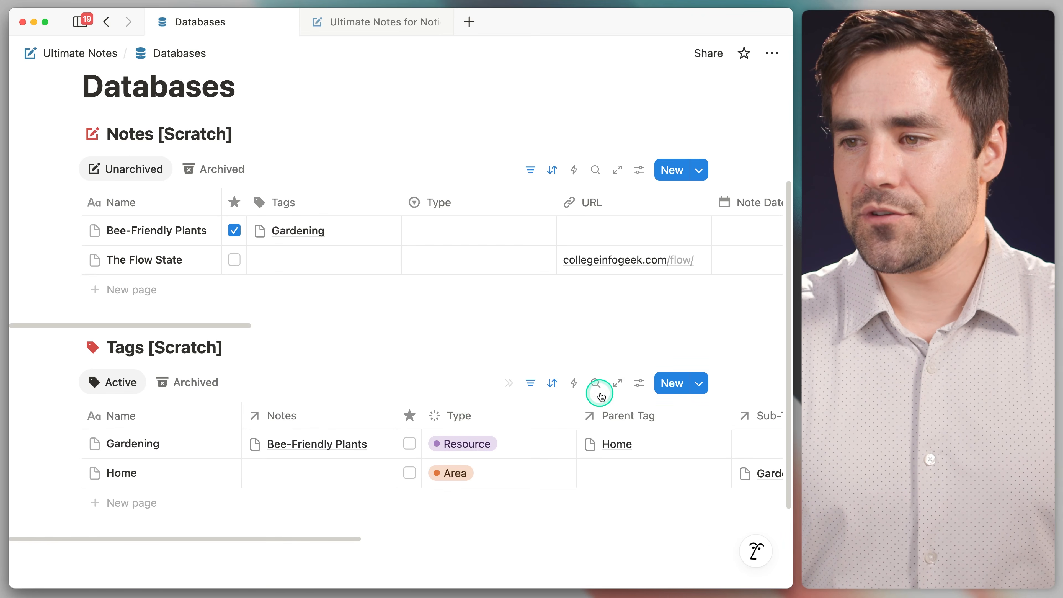
{"action": "left_click", "coordinate": [617, 383]}
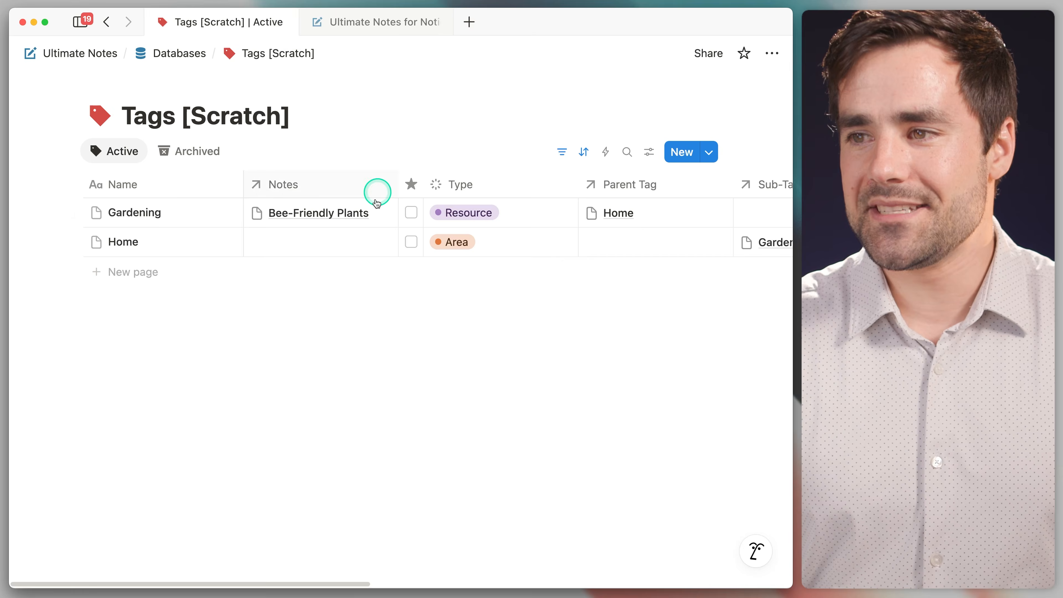
{"action": "scroll", "coordinate": [368, 230], "scroll_direction": "right", "scroll_amount": 10}
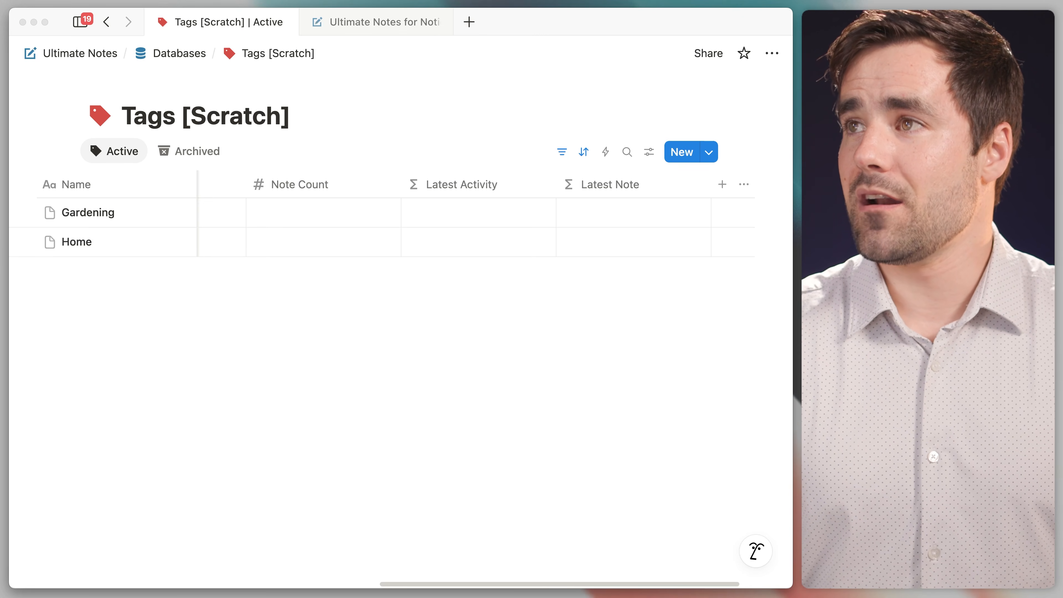
Set the Note Count formula to lets(count, Notes.filter(current.Archived == false).length(), plural, count == 1 ? "" : "s", count + " note" + plural).style("c","b","blue","blue_background").
{"action": "left_click", "coordinate": [300, 205]}
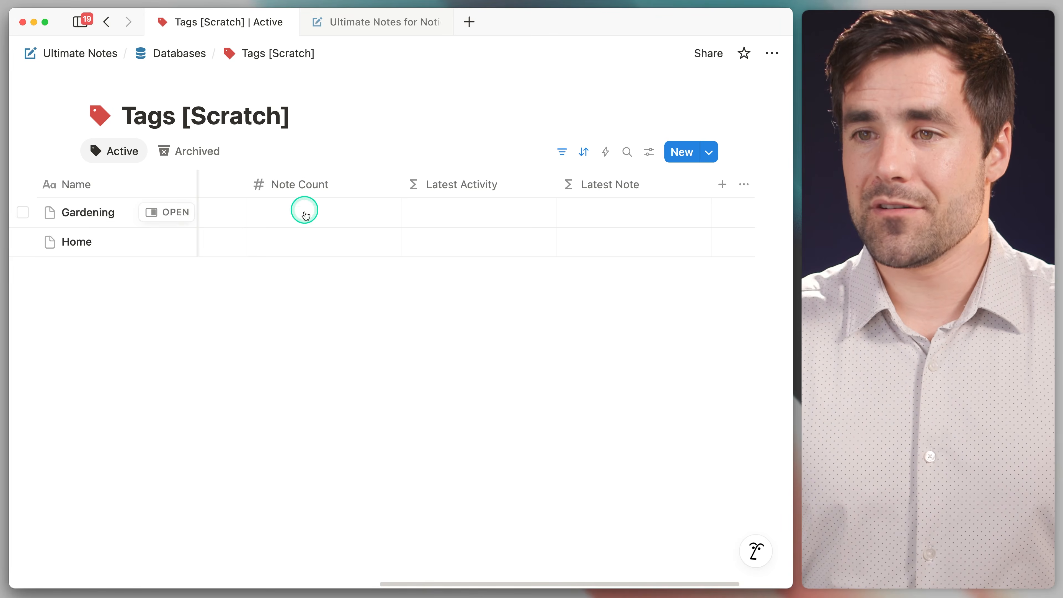
{"action": "left_click", "coordinate": [306, 212]}
{"action": "type", "text": "lets(   count,   Notes.filter(current.Archived == false).length(),   plural,   count == 1 ? \"\" : \"s\",   count + \" note\" + plural ).style(\"c\",\"b\",\"blue\",\"blue_background\")"}
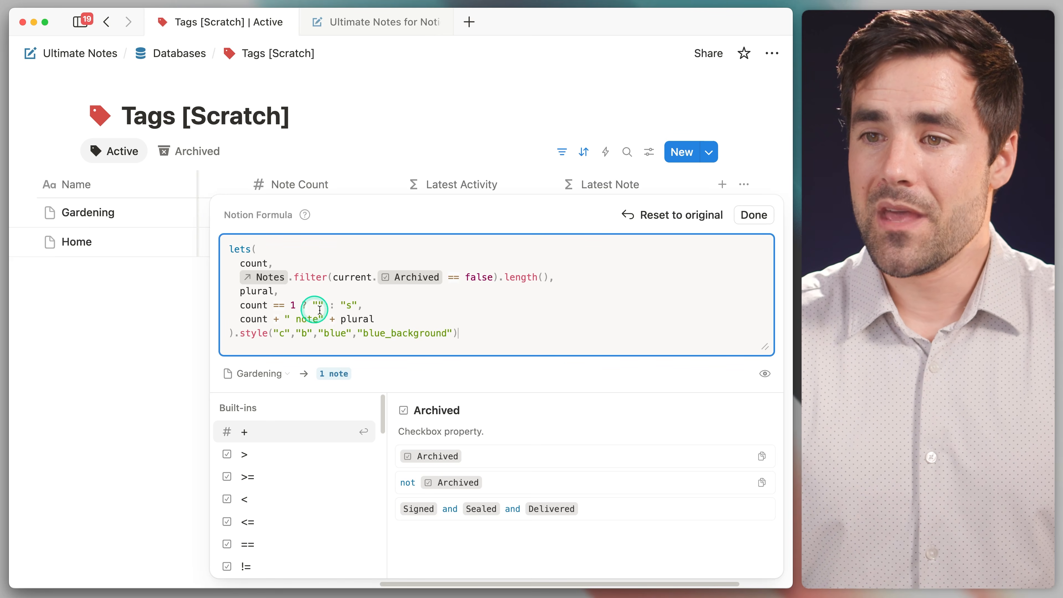
{"action": "left_click_drag", "start_coordinate": [383, 319], "coordinate": [241, 296]}
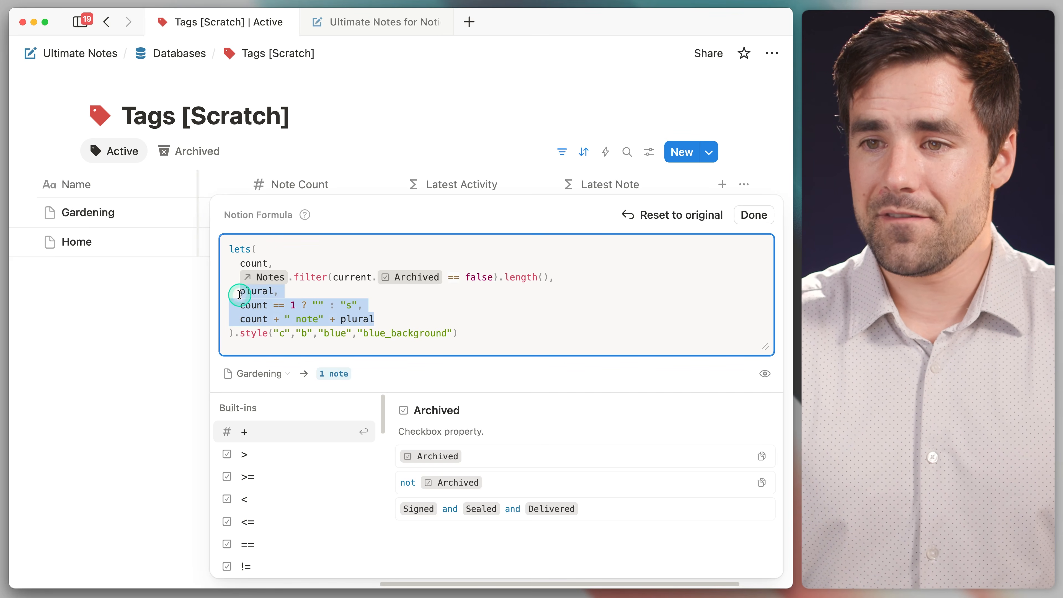
{"action": "left_click", "coordinate": [309, 292]}
{"action": "left_click", "coordinate": [372, 352]}
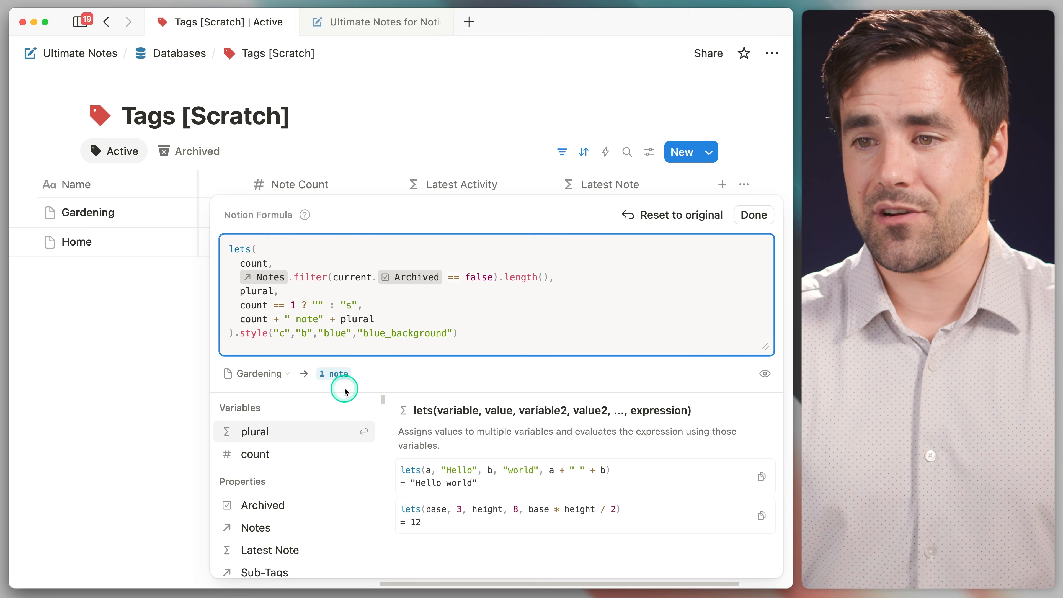
{"action": "left_click", "coordinate": [754, 215]}
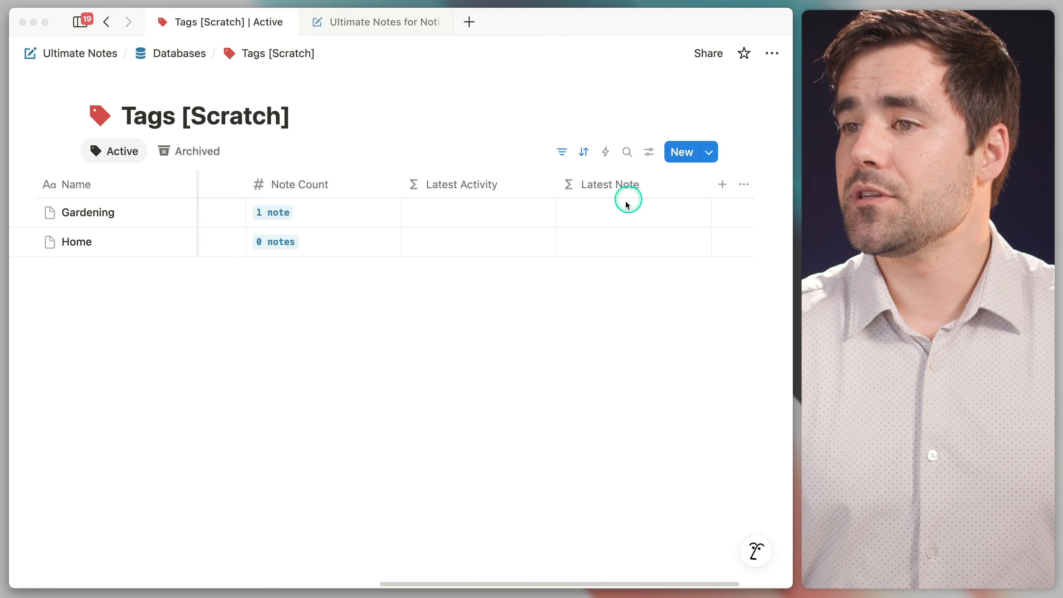
Set the Latest Note formula to Notes.filter(current.Archived == false).sort(current.Updated).reverse().first().
{"action": "left_click", "coordinate": [614, 210]}
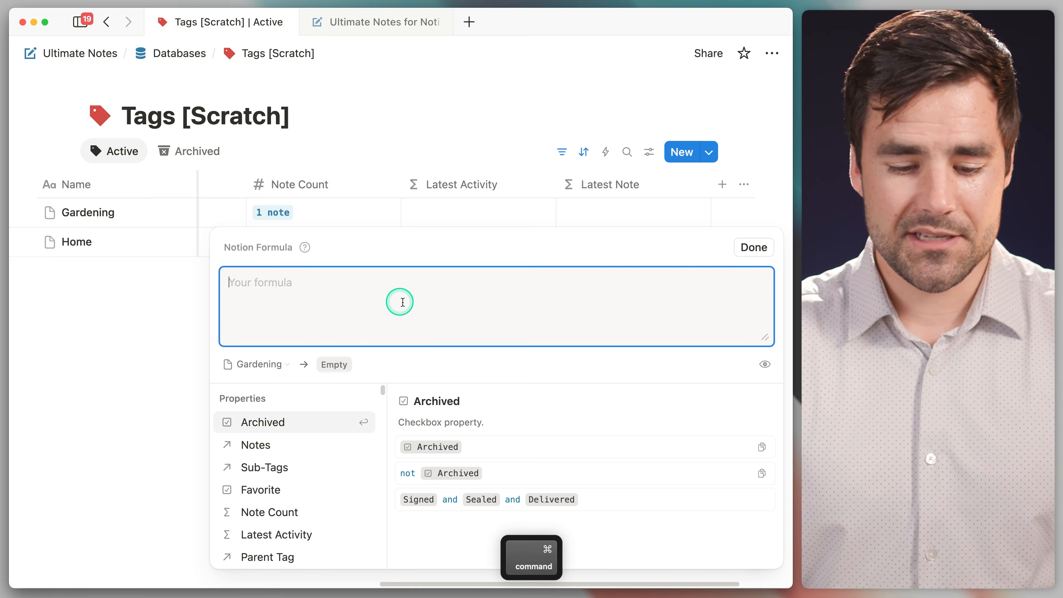
{"action": "type", "text": "Notes   .filter(current.Archived == false)   .sort(current.Updated)   .reverse()   .first()"}
{"action": "left_click", "coordinate": [753, 243]}
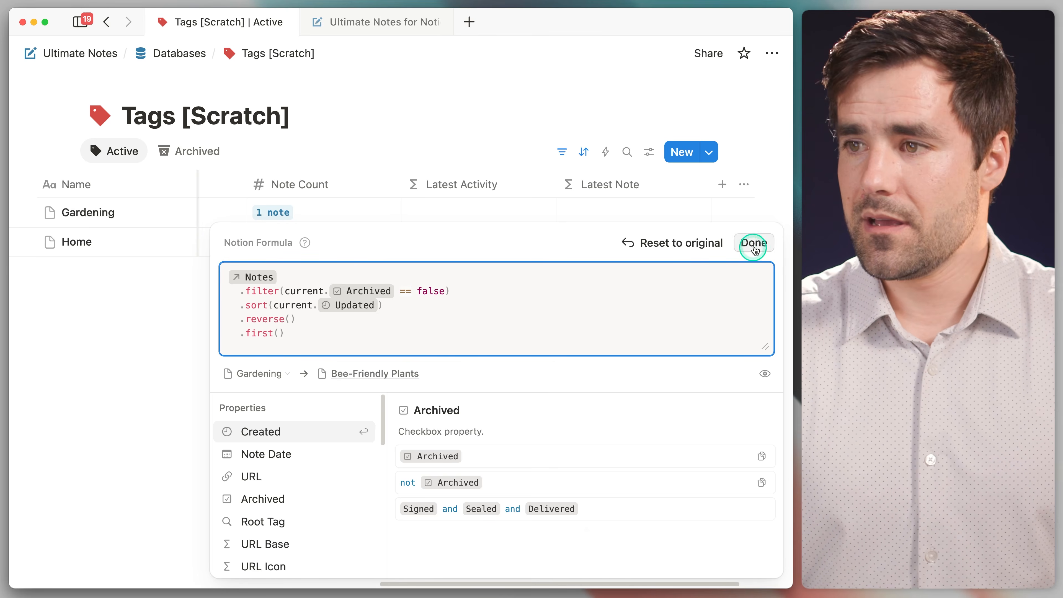
Set the Latest Activity formula to lets(noteActivity, Notes.map(current.Updated).sort().reverse(), editedList, [Last Edited Time], concat(noteActivity, editedList).sort().reverse().first()).
{"action": "key", "text": "super+Tab"}
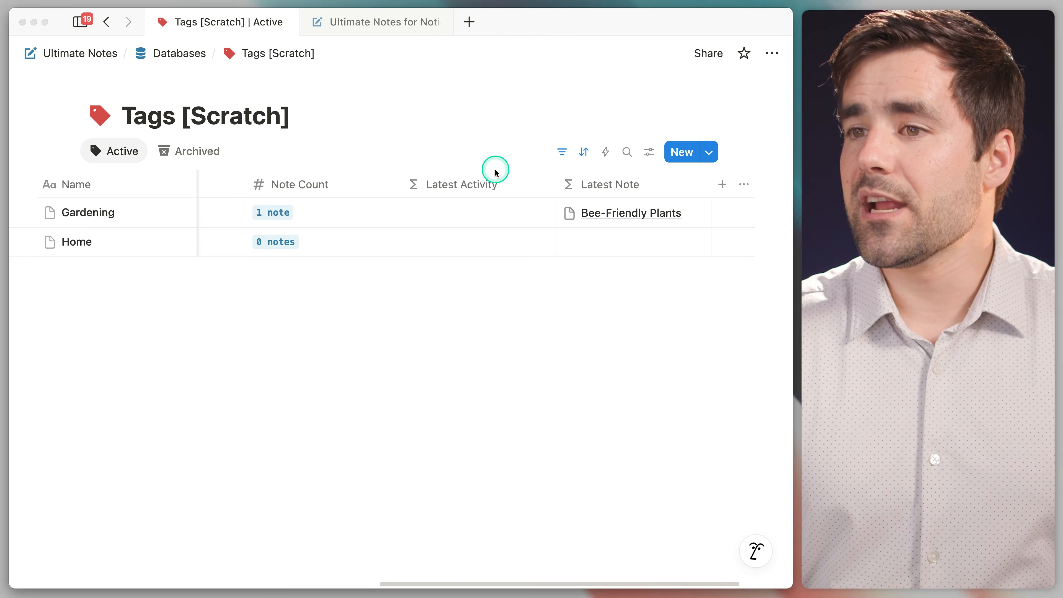
{"action": "left_click", "coordinate": [454, 218]}
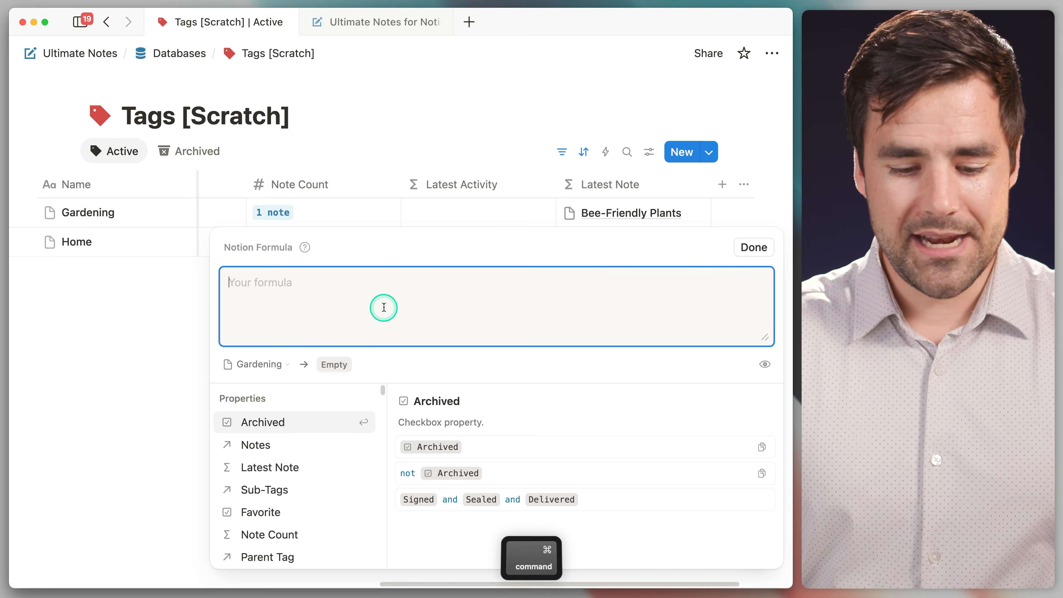
{"action": "key", "text": "super+v"}
{"action": "left_click", "coordinate": [755, 212]}
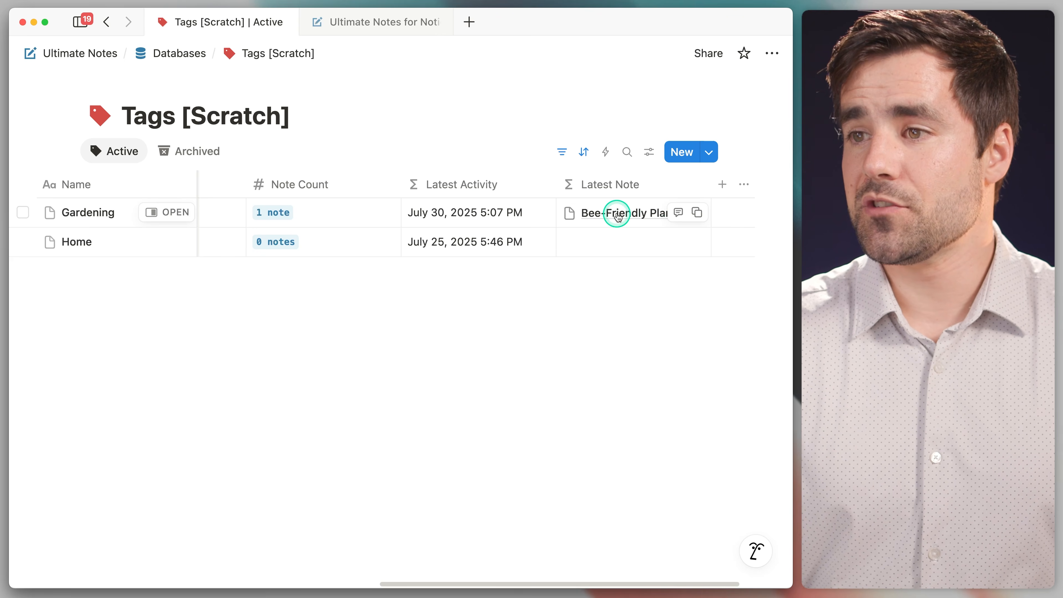
Reopen the Latest Note and Latest Activity formulas of the Gardening tag to review them.
{"action": "left_click", "coordinate": [592, 223]}
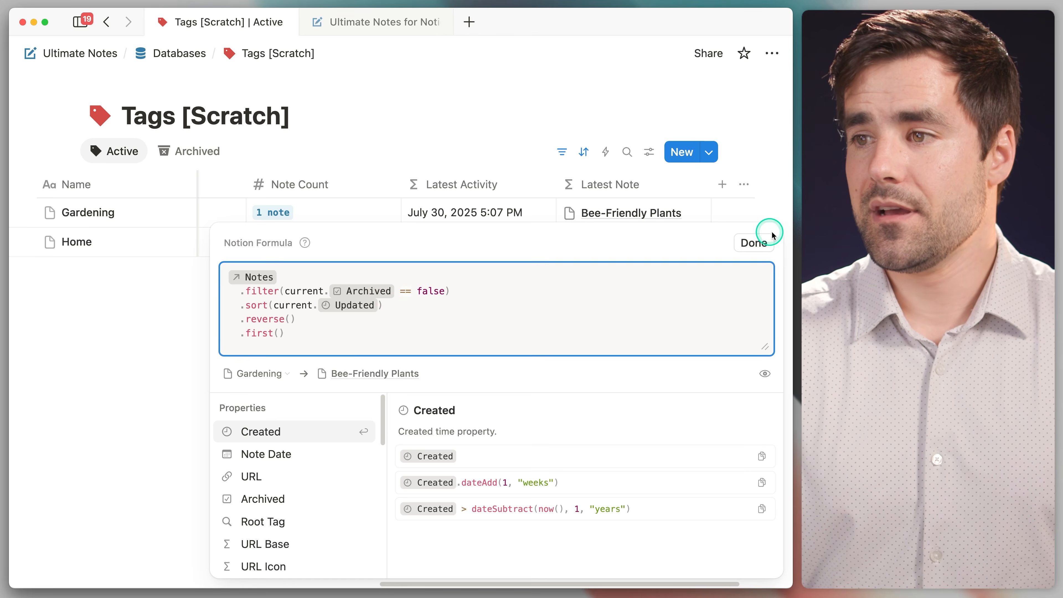
{"action": "left_click", "coordinate": [753, 243]}
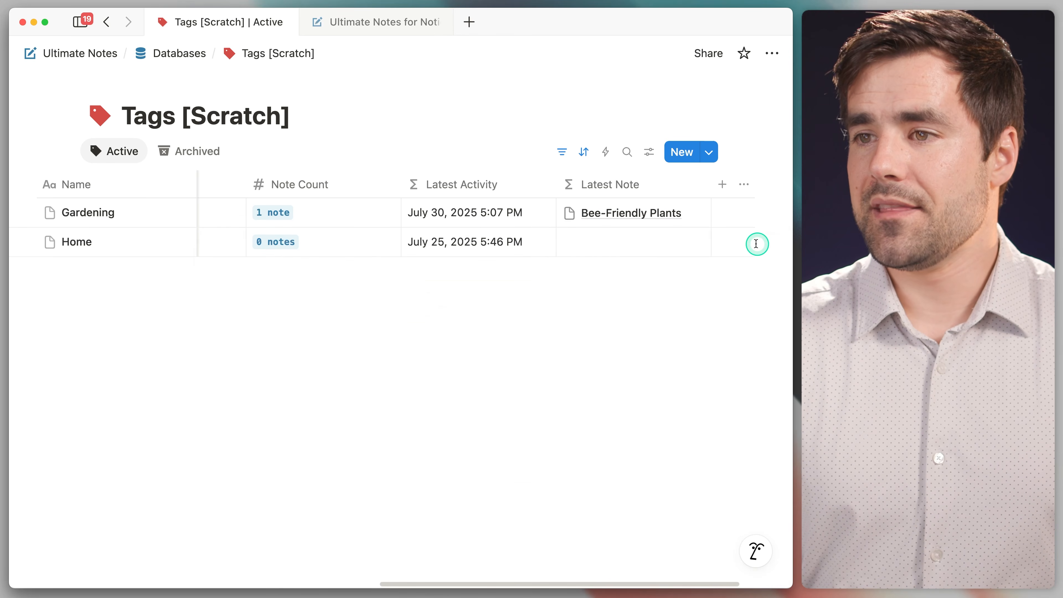
{"action": "left_click", "coordinate": [475, 225]}
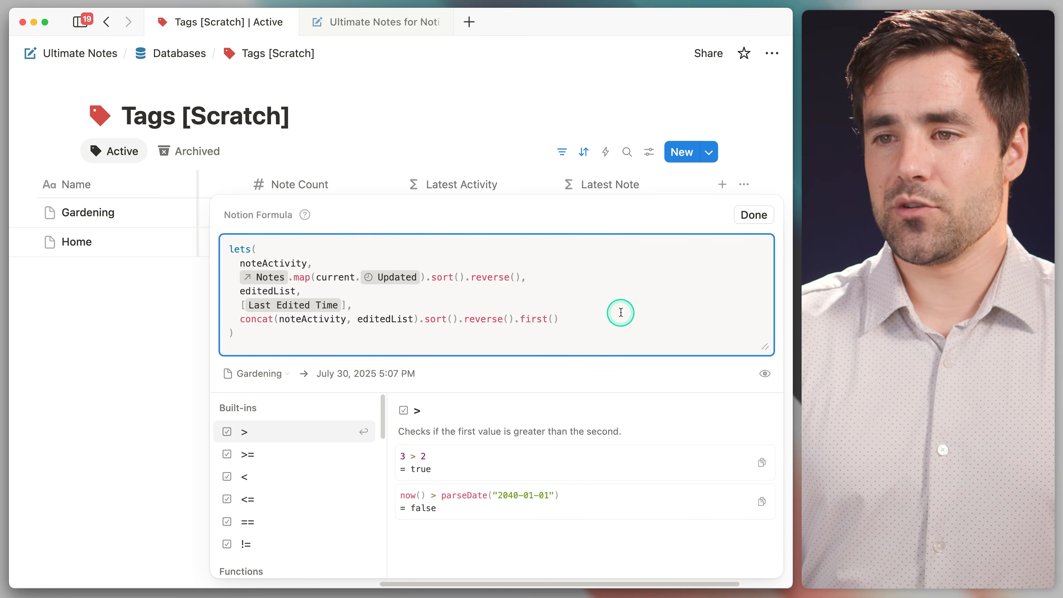
On the finished Ultimate Notes for Notion page, examine the Recent tags view and the Clips view's sort and filter rules.
{"action": "left_click", "coordinate": [371, 23]}
{"action": "scroll", "coordinate": [564, 322], "scroll_direction": "down", "scroll_amount": 5}
{"action": "scroll", "coordinate": [563, 320], "scroll_direction": "down", "scroll_amount": 4}
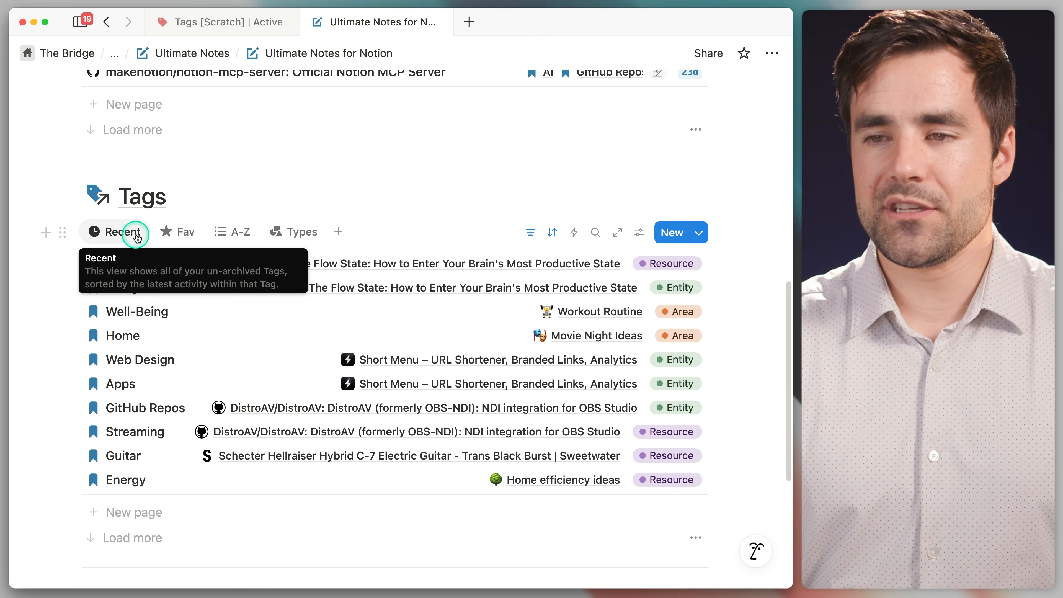
{"action": "scroll", "coordinate": [740, 291], "scroll_direction": "down", "scroll_amount": 2}
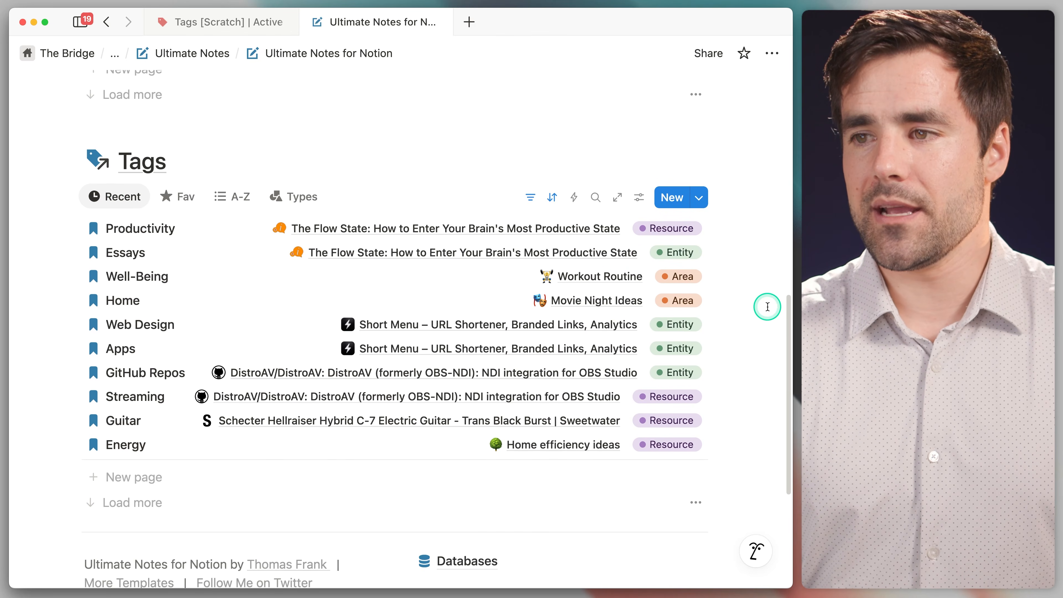
{"action": "scroll", "coordinate": [463, 326], "scroll_direction": "up", "scroll_amount": 9}
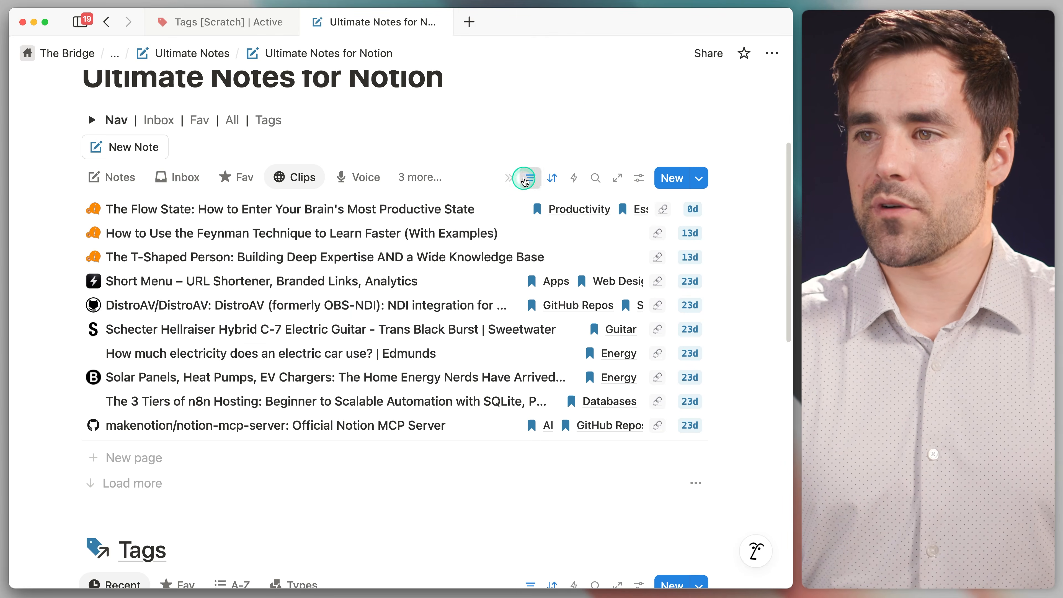
{"action": "left_click", "coordinate": [530, 177]}
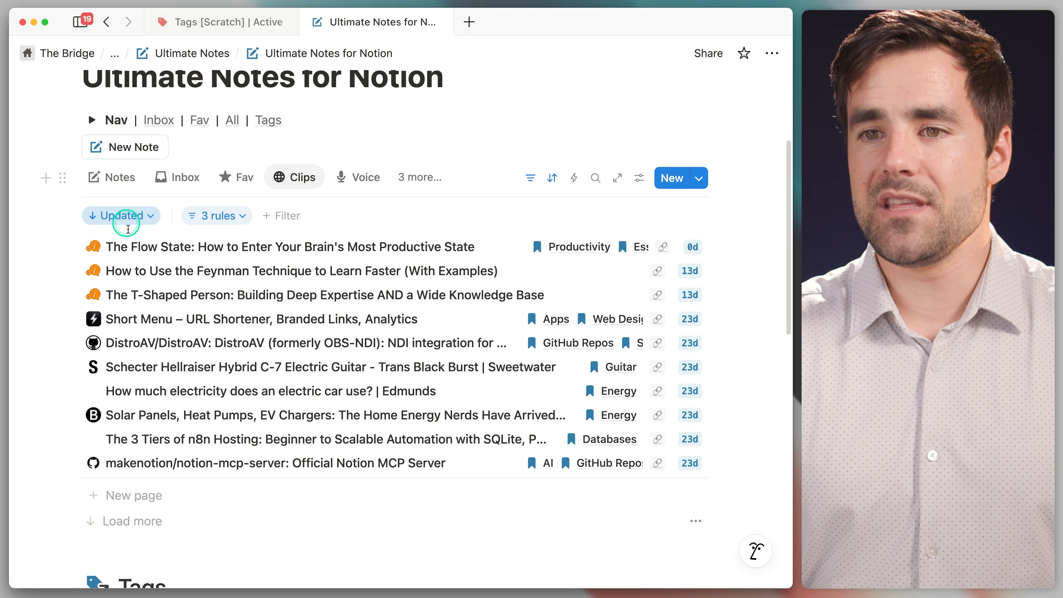
{"action": "scroll", "coordinate": [351, 287], "scroll_direction": "down", "scroll_amount": 10}
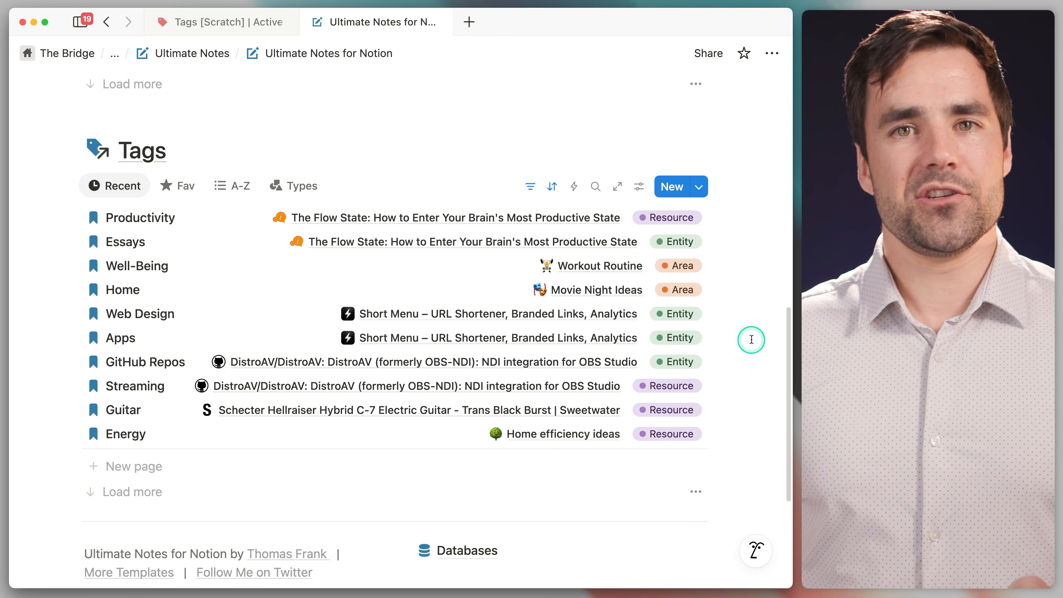
Open the Productivity tag to examine its Notes and Web Clips sections, and open the Essays tag to compare.
{"action": "left_click", "coordinate": [141, 218]}
{"action": "scroll", "coordinate": [595, 344], "scroll_direction": "down", "scroll_amount": 4}
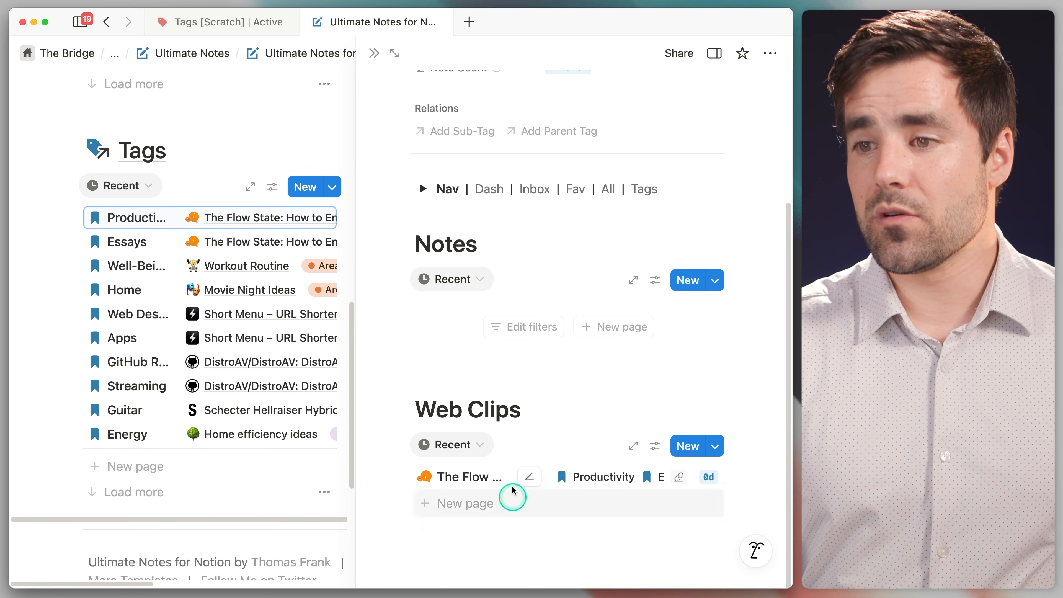
{"action": "left_click", "coordinate": [140, 242]}
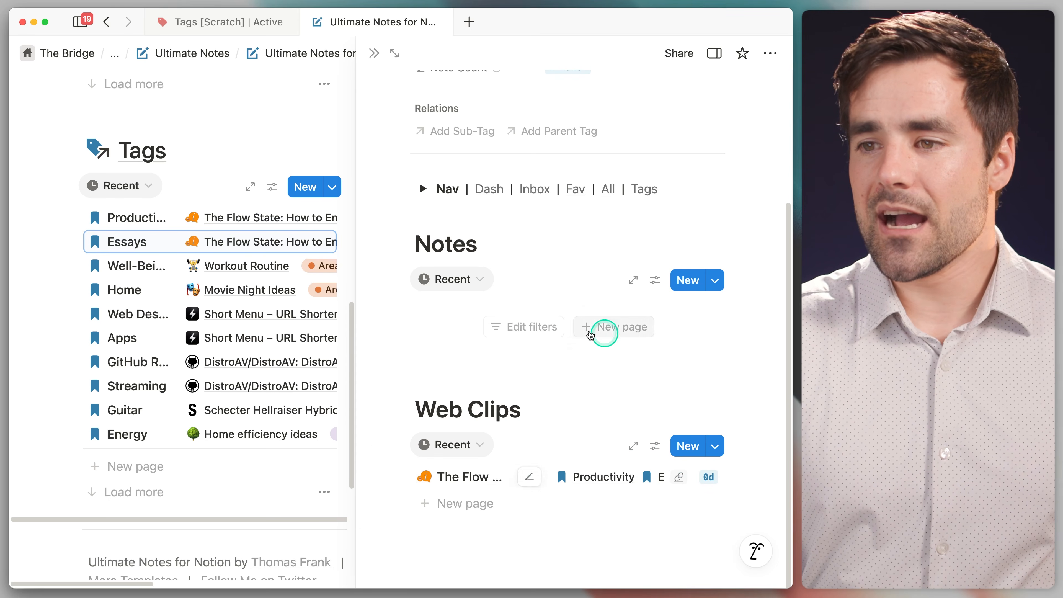
Compare the Latest Activity formula with the finished template's Recent tags, examining the Essays tag and Well-Being's Workout Routine note.
{"action": "scroll", "coordinate": [662, 381], "scroll_direction": "up", "scroll_amount": 4}
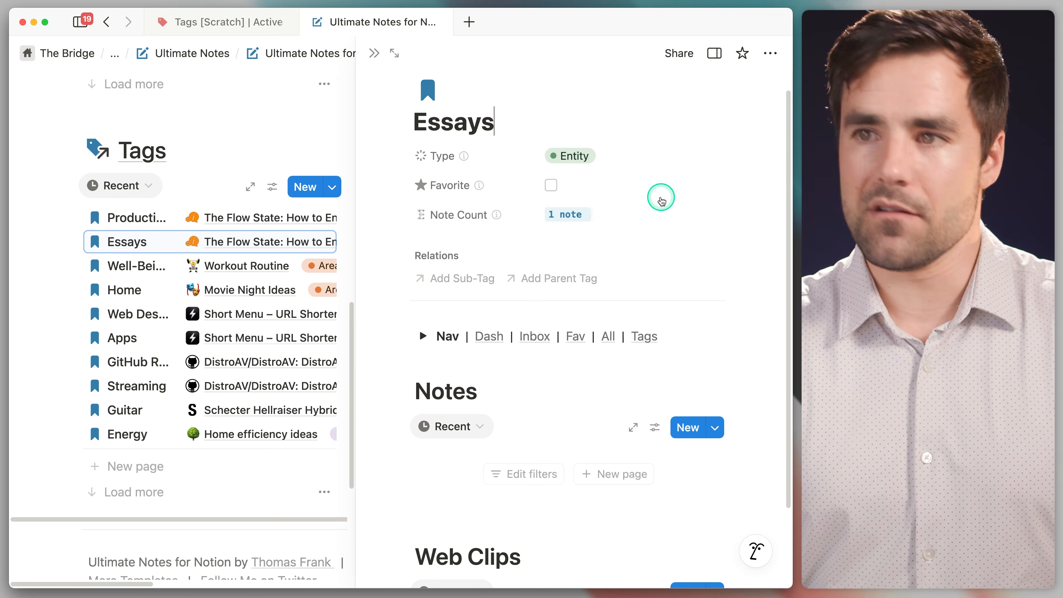
{"action": "left_click", "coordinate": [377, 56]}
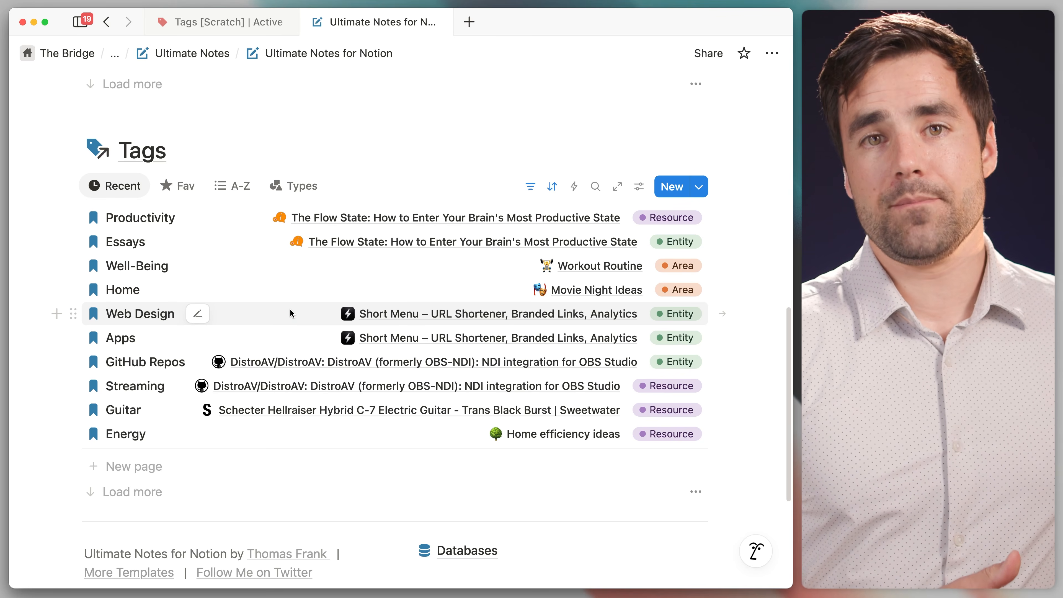
{"action": "left_click", "coordinate": [201, 22]}
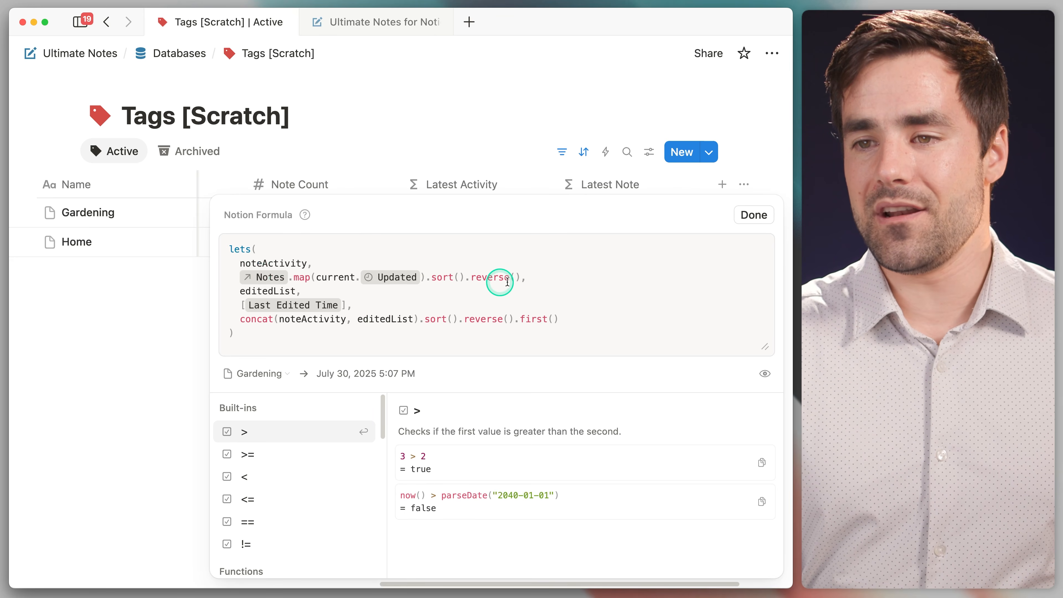
{"action": "left_click", "coordinate": [374, 22]}
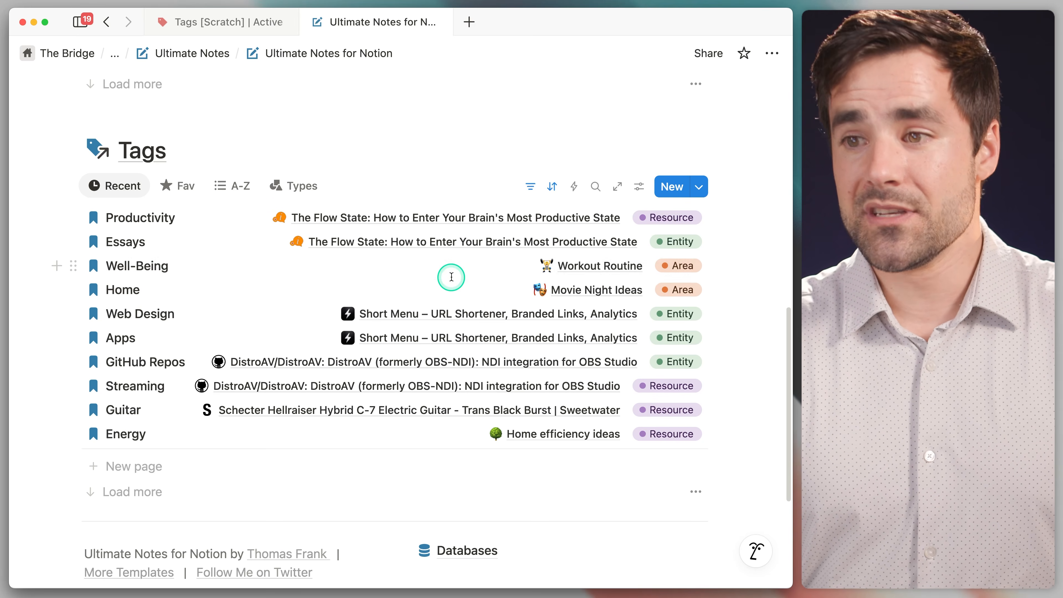
{"action": "left_click", "coordinate": [594, 266]}
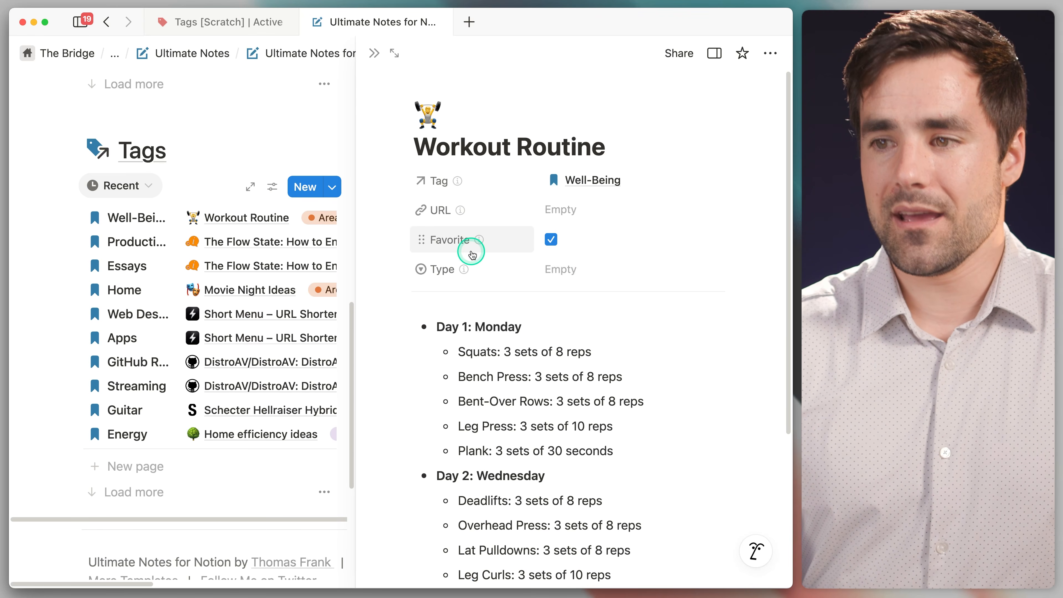
{"action": "left_click", "coordinate": [374, 53]}
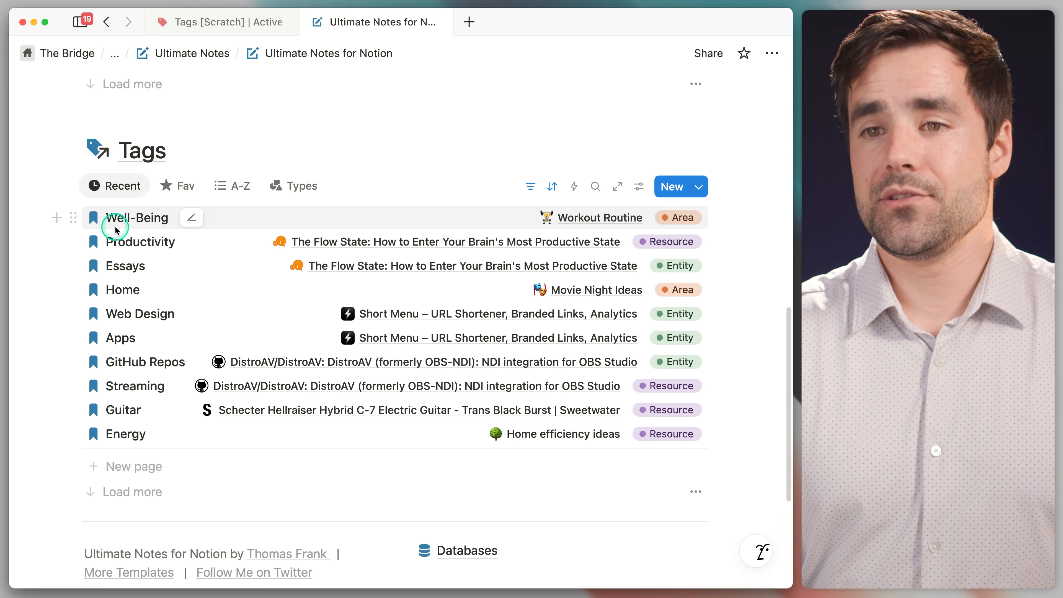
Close the Latest Activity formula in the Tags [Scratch] database and look over the table's property columns.
{"action": "left_click", "coordinate": [225, 24]}
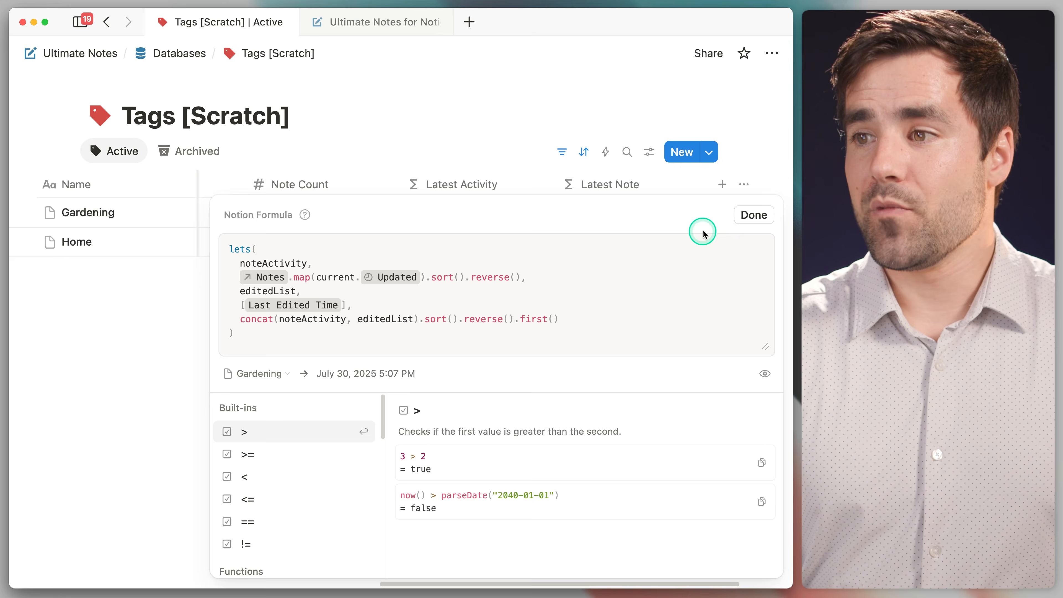
{"action": "left_click", "coordinate": [751, 216]}
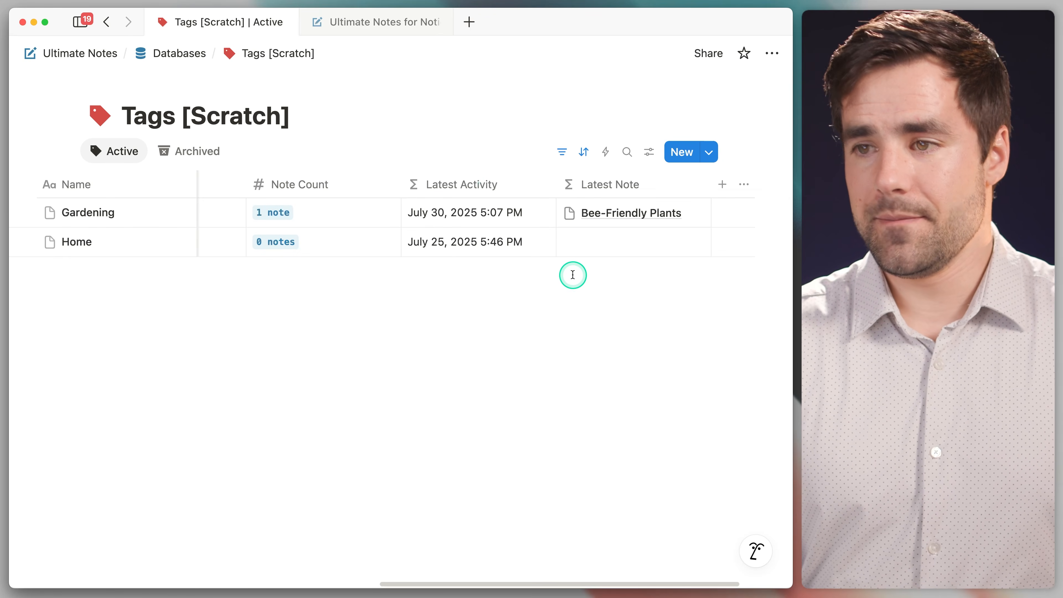
{"action": "scroll", "coordinate": [529, 263], "scroll_direction": "left", "scroll_amount": 10}
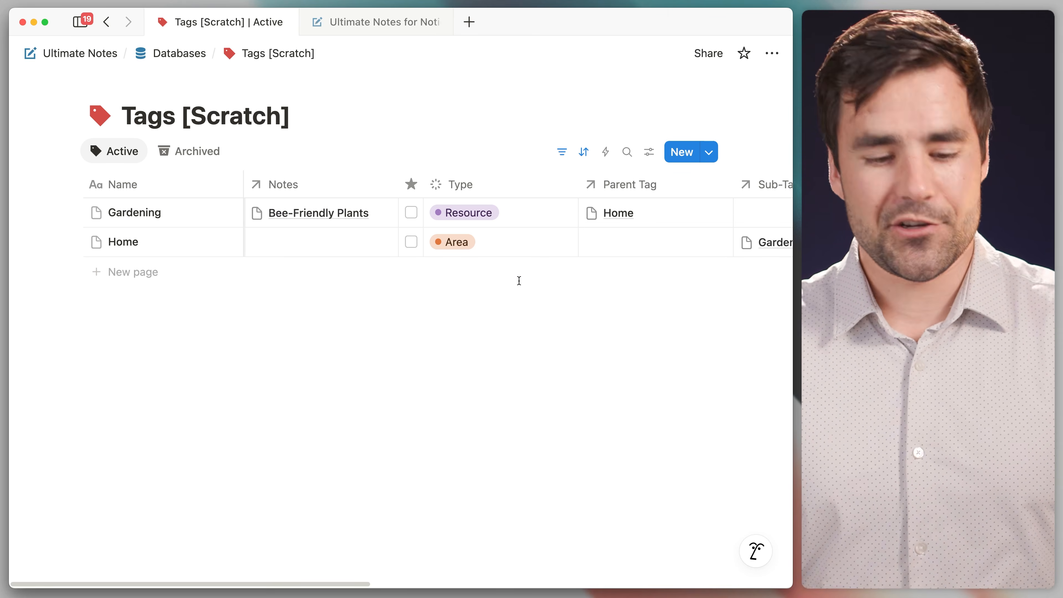
In the Clips view of the Ultimate Notes page, link The Flow State clip to the Productivity tag.
{"action": "left_click", "coordinate": [87, 54]}
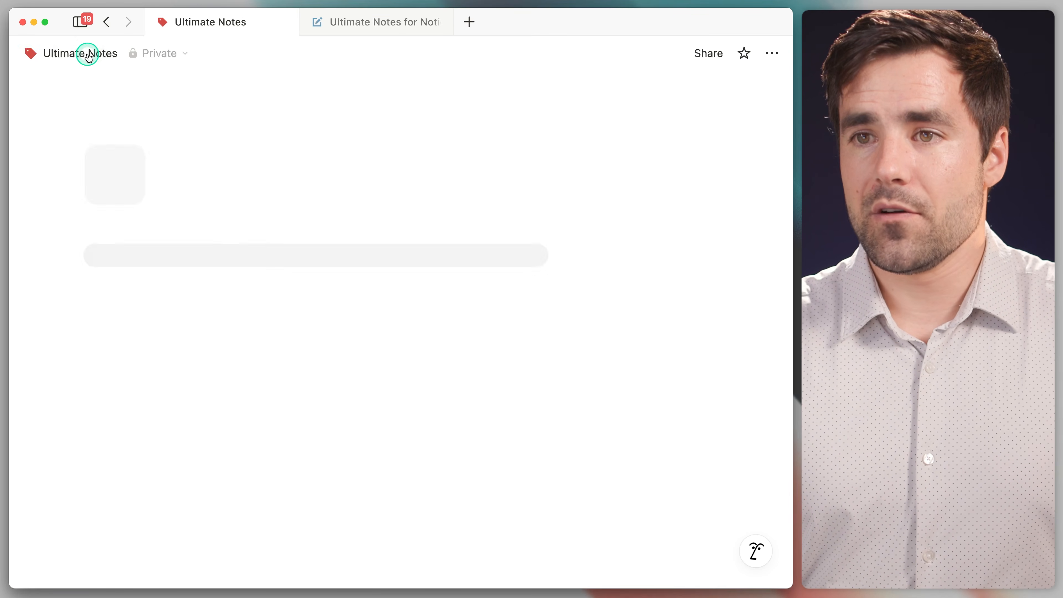
{"action": "scroll", "coordinate": [495, 176], "scroll_direction": "down", "scroll_amount": 2}
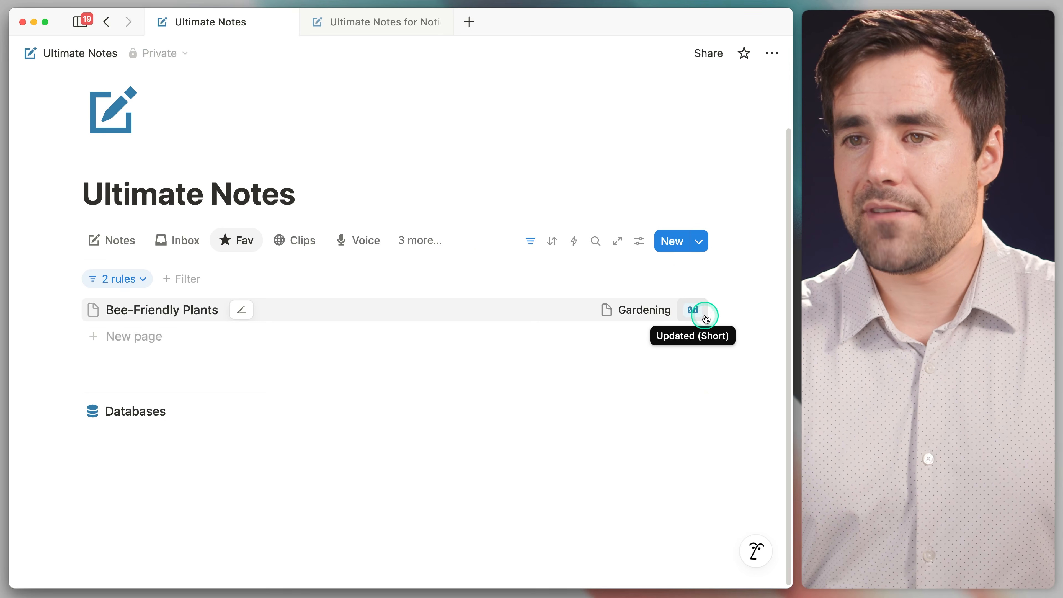
{"action": "left_click", "coordinate": [298, 241]}
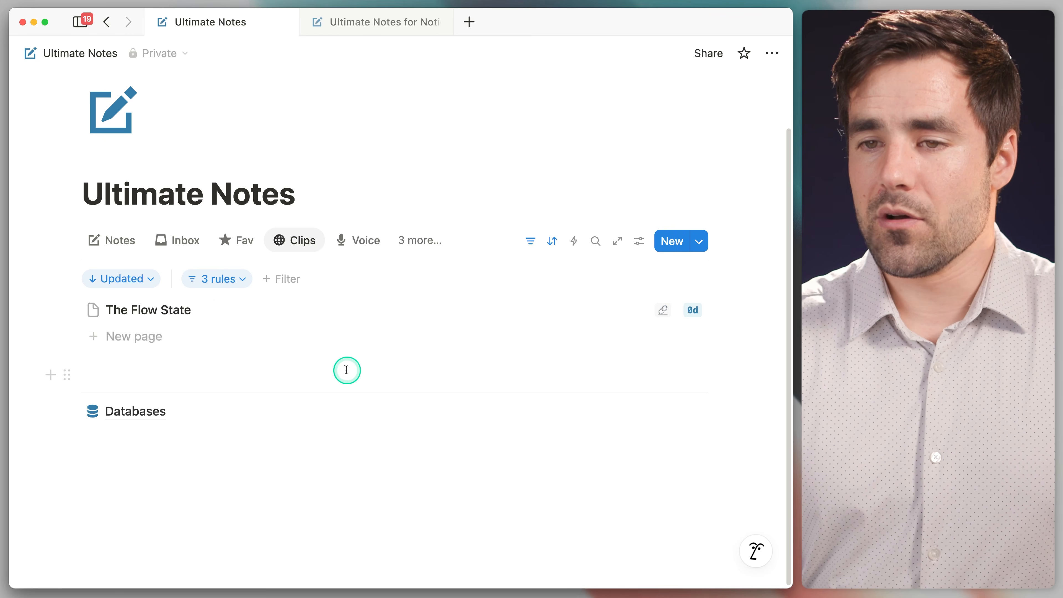
{"action": "left_click", "coordinate": [562, 317]}
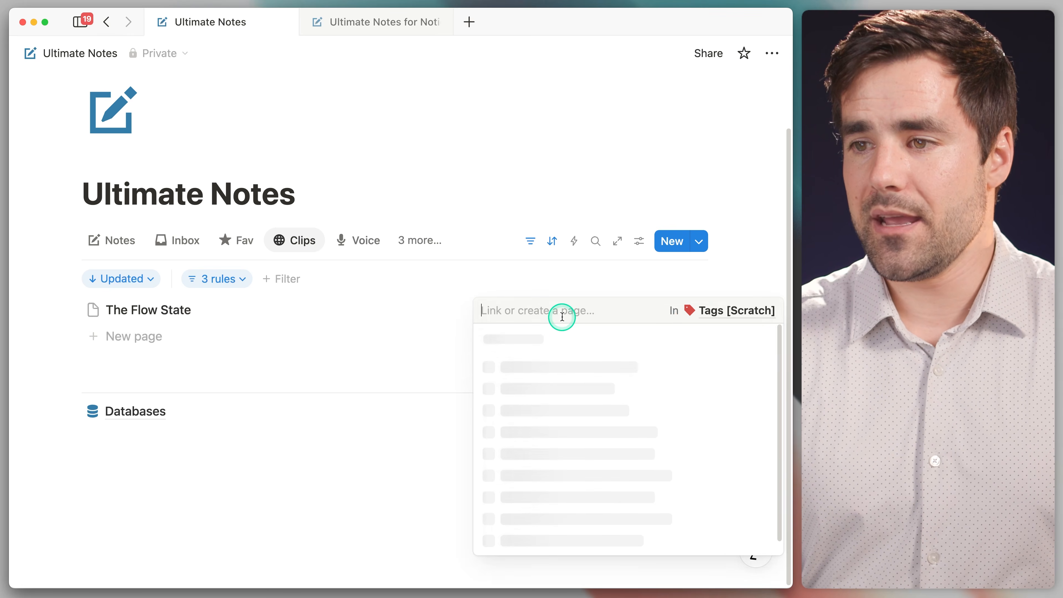
{"action": "type", "text": "Producit"}
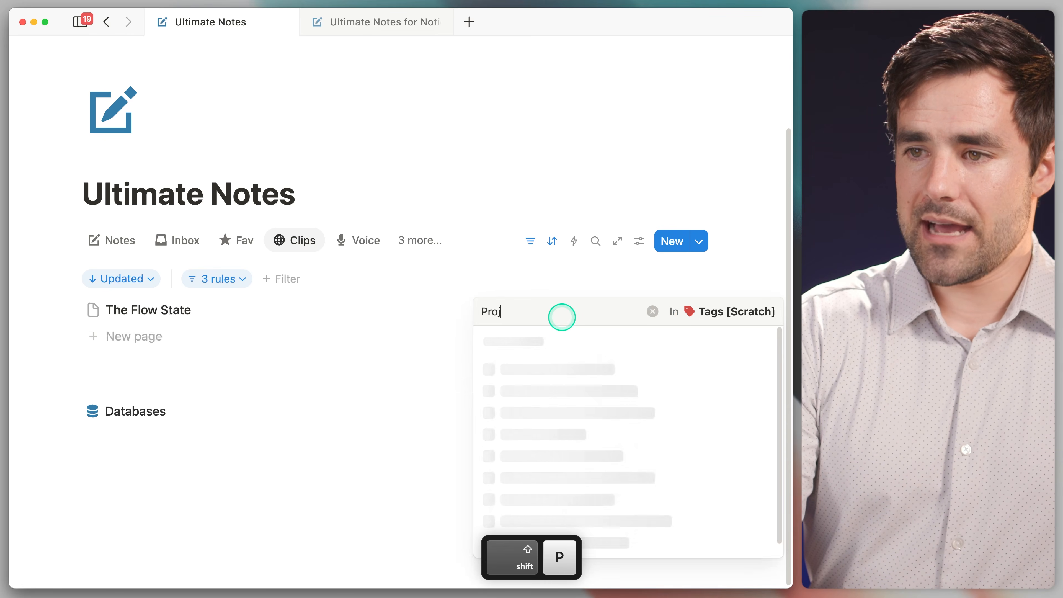
{"action": "key", "text": "BackSpace"}
{"action": "key", "text": "BackSpace"}
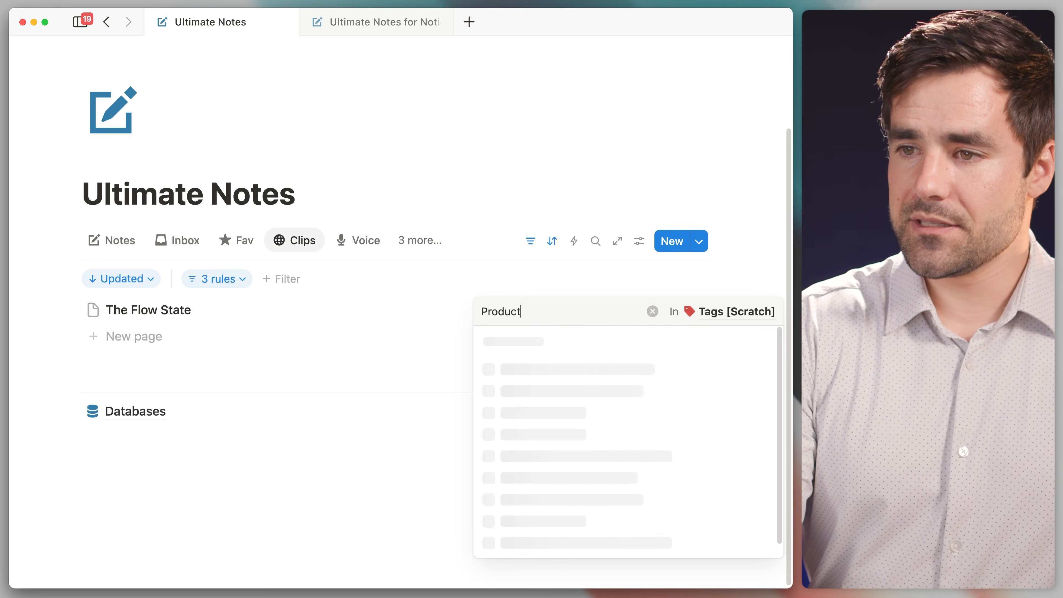
{"action": "type", "text": "tivity"}
{"action": "left_click", "coordinate": [536, 368]}
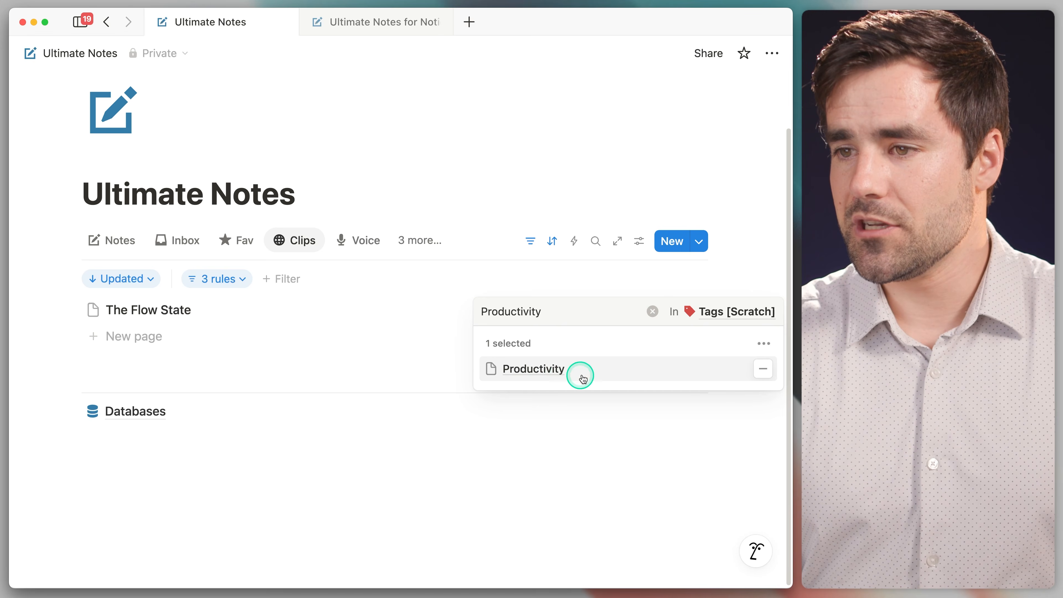
{"action": "left_click", "coordinate": [738, 275]}
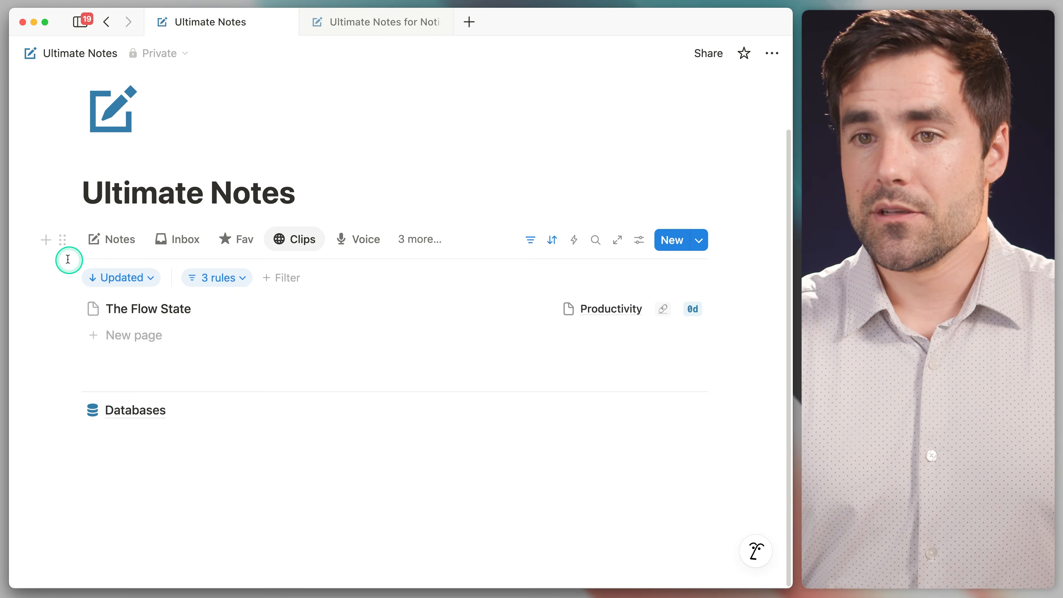
Add a Heading 1 block reading "Tags" beneath the notes database views on the Ultimate Notes page.
{"action": "left_click", "coordinate": [47, 240]}
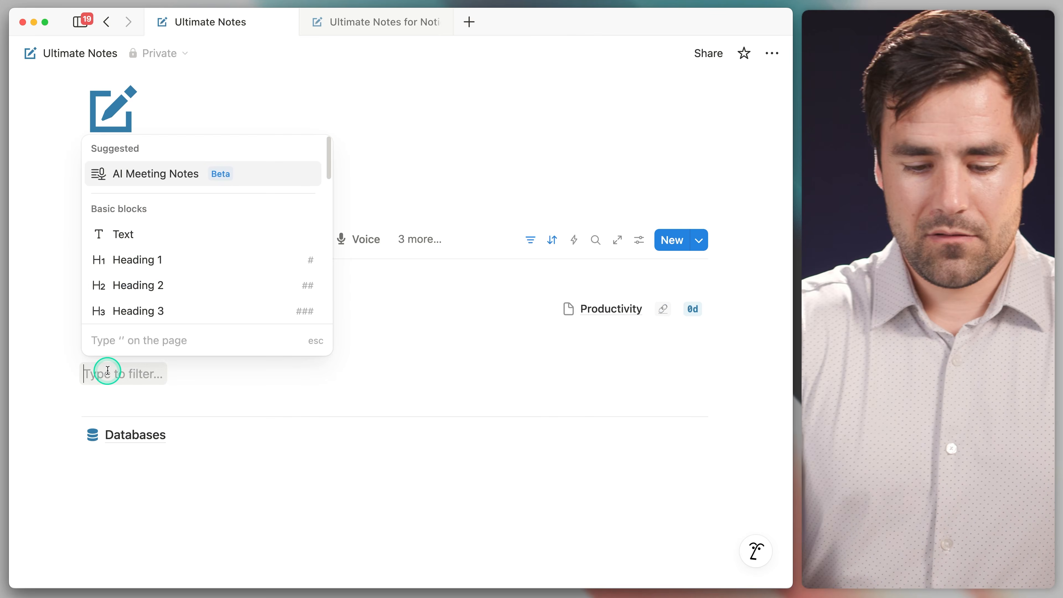
{"action": "type", "text": "1"}
{"action": "key", "text": "Return"}
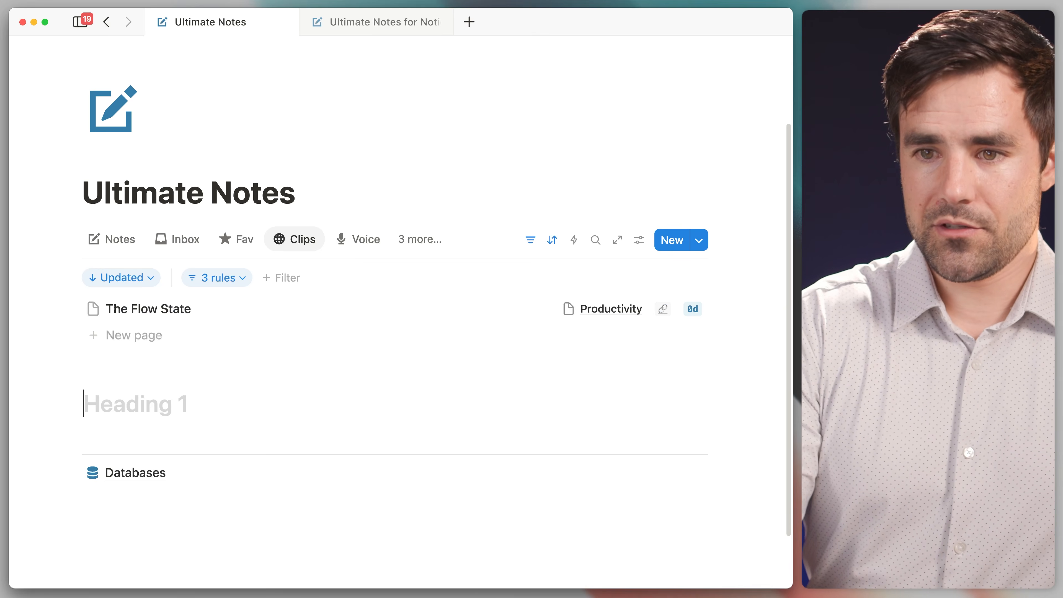
{"action": "type", "text": "Tags"}
{"action": "key", "text": "Return"}
{"action": "scroll", "coordinate": [133, 394], "scroll_direction": "down", "scroll_amount": 3}
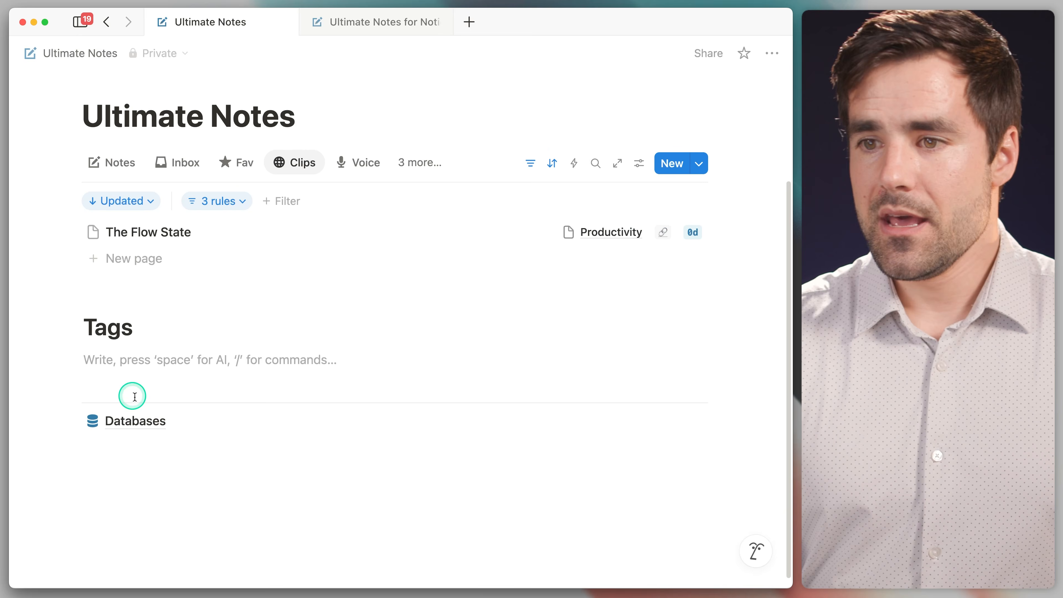
Insert a new list view linked to the existing Tags [Scratch] database under the Tags heading.
{"action": "type", "text": "/list"}
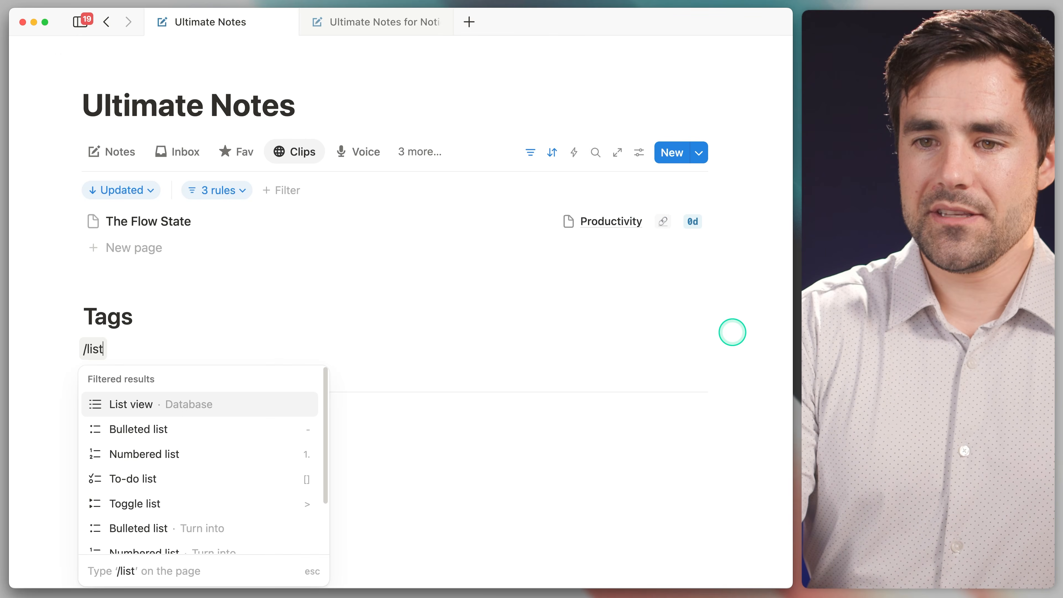
{"action": "key", "text": "Return"}
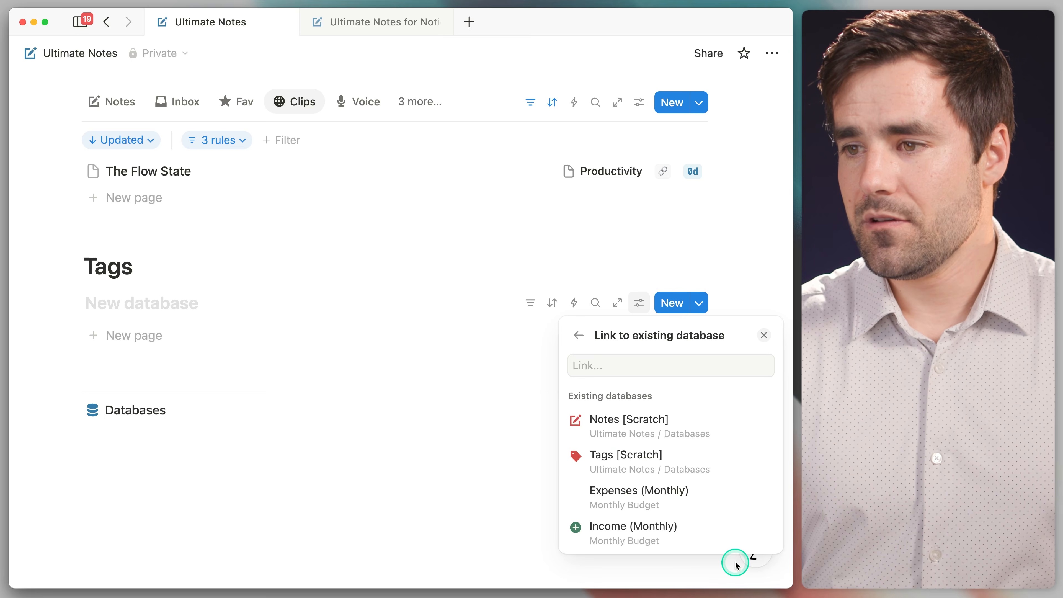
{"action": "left_click", "coordinate": [714, 463]}
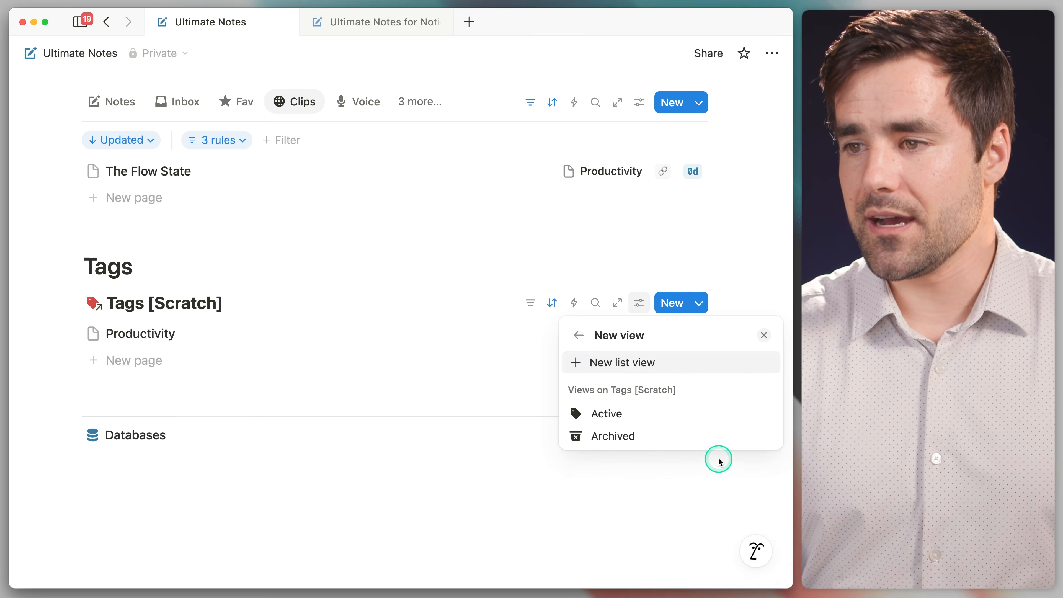
{"action": "left_click", "coordinate": [684, 367]}
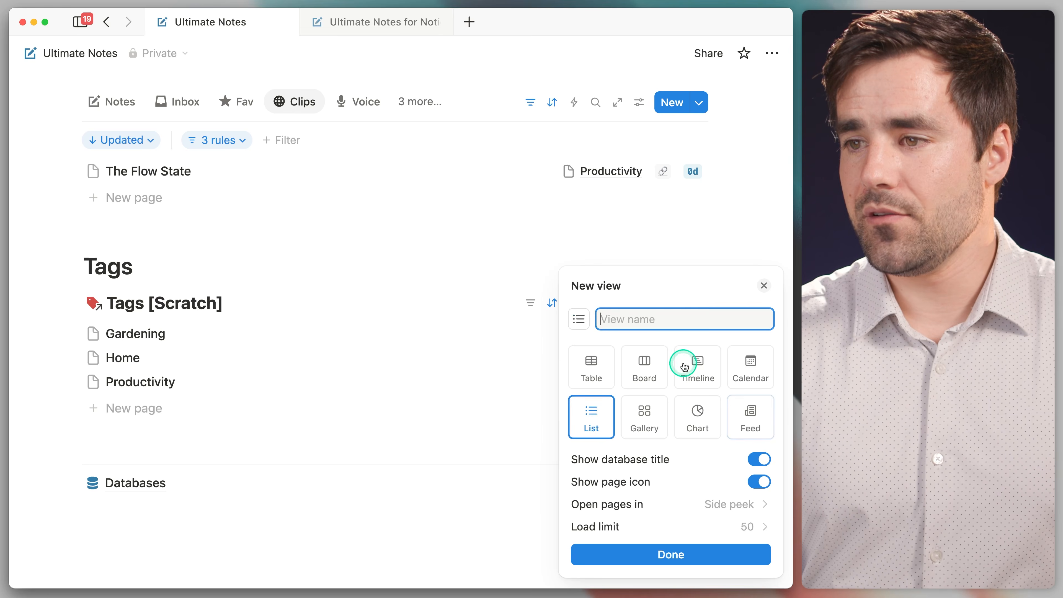
Name the new tags view Recent and give it a clock icon.
{"action": "type", "text": "Rece"}
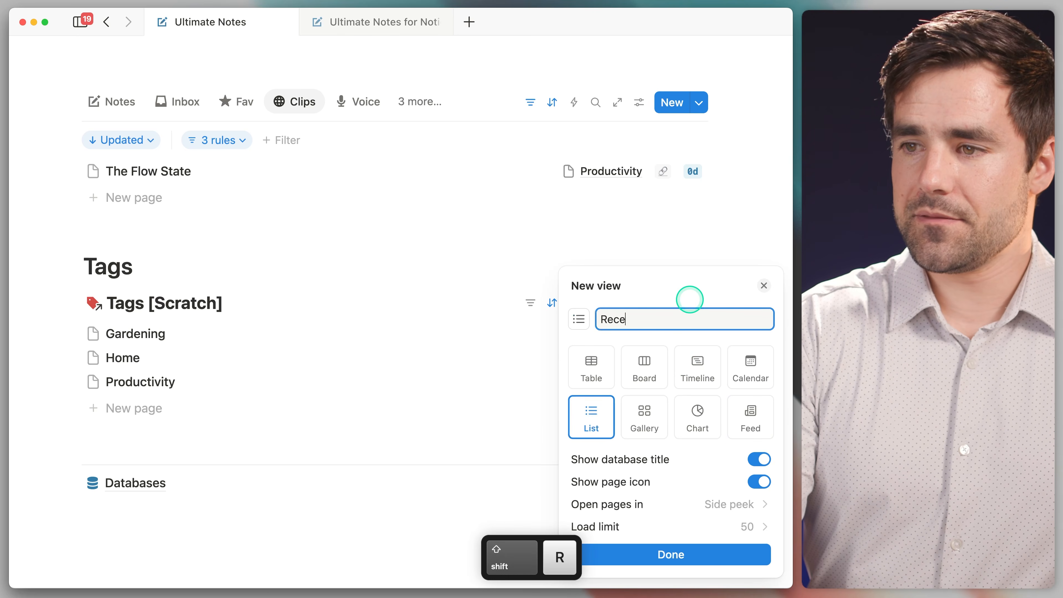
{"action": "type", "text": "nt"}
{"action": "left_click", "coordinate": [579, 319]}
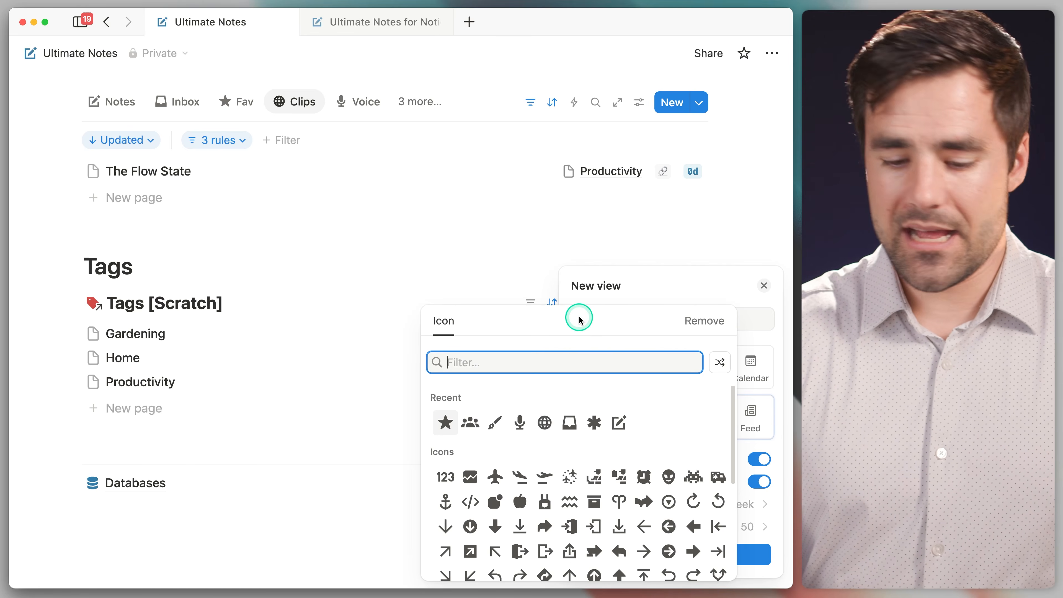
{"action": "type", "text": "cock"}
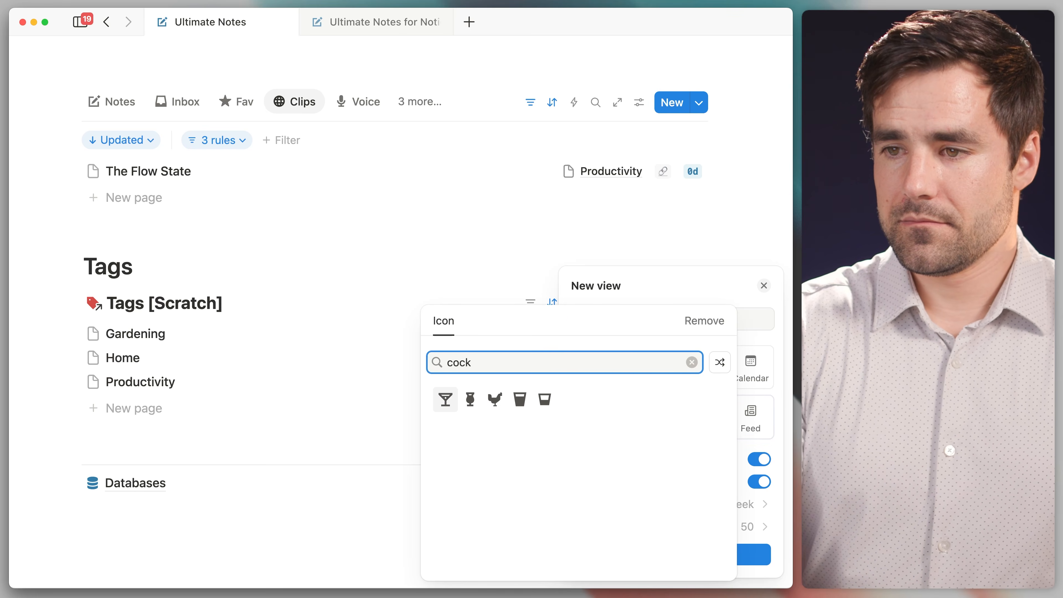
{"action": "key", "text": "BackSpace"}
{"action": "key", "text": "BackSpace"}
{"action": "key", "text": "BackSpace"}
{"action": "key", "text": "BackSpace"}
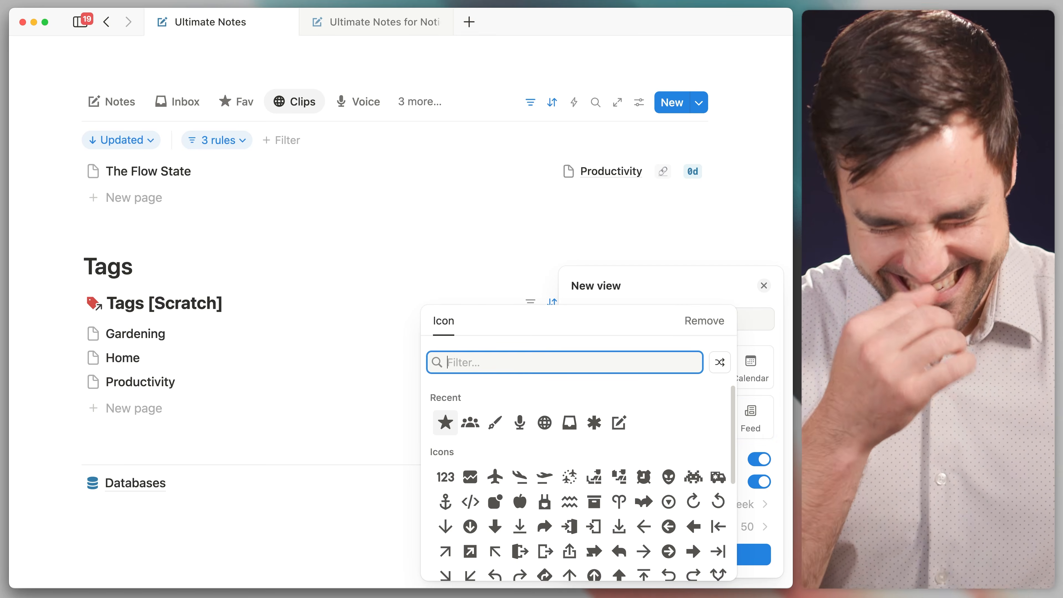
{"action": "type", "text": "clock"}
{"action": "left_click", "coordinate": [445, 399]}
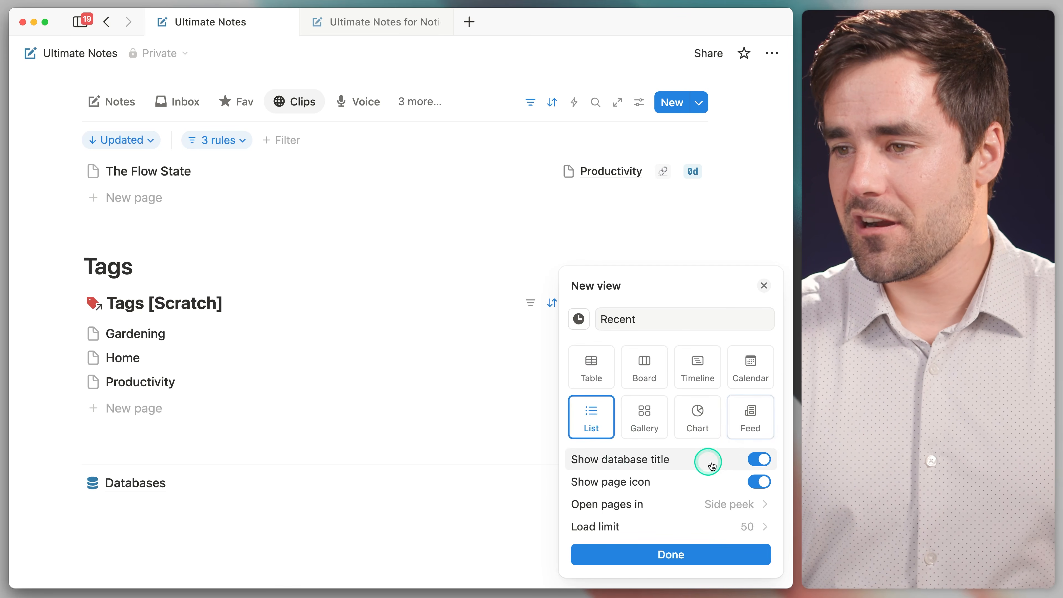
Hide the database title and set the load limit to 10 for the Recent tags view.
{"action": "left_click", "coordinate": [757, 460]}
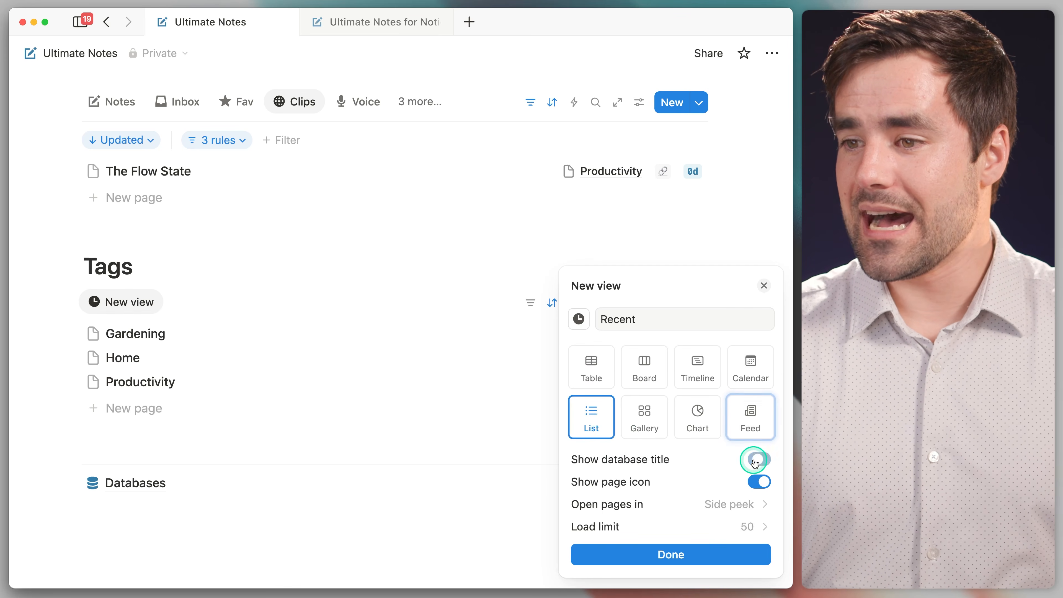
{"action": "left_click", "coordinate": [747, 527]}
{"action": "left_click", "coordinate": [632, 443]}
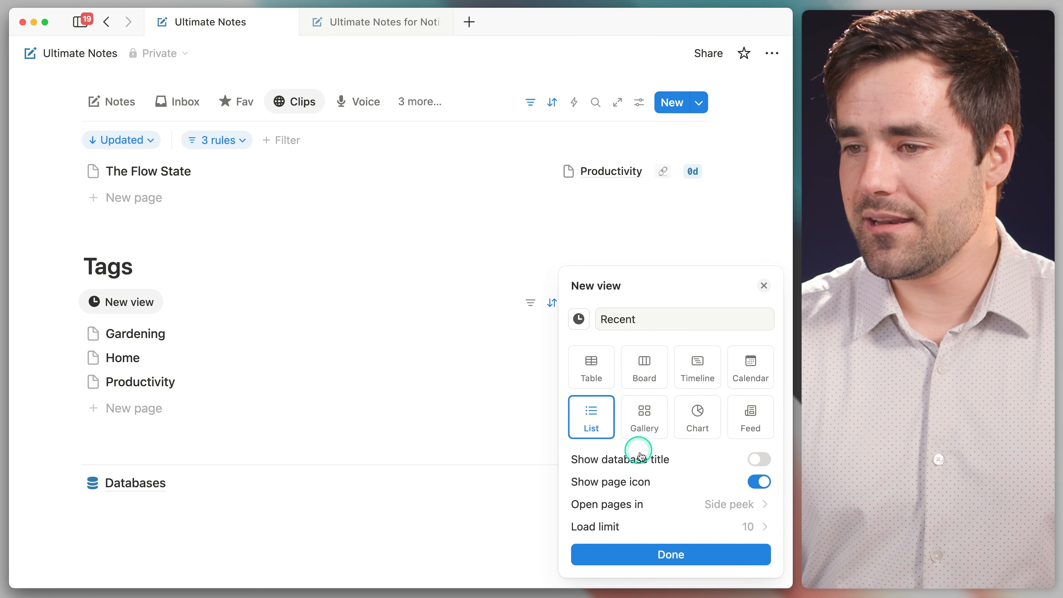
{"action": "left_click", "coordinate": [688, 554]}
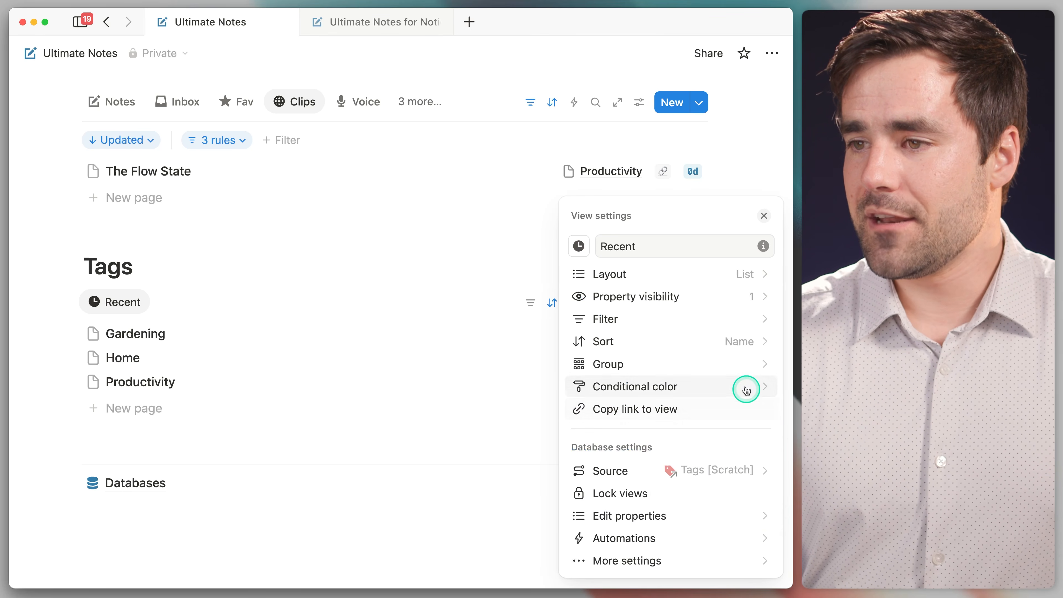
Show the Latest Note and Type properties in the Recent tags list.
{"action": "left_click", "coordinate": [727, 297]}
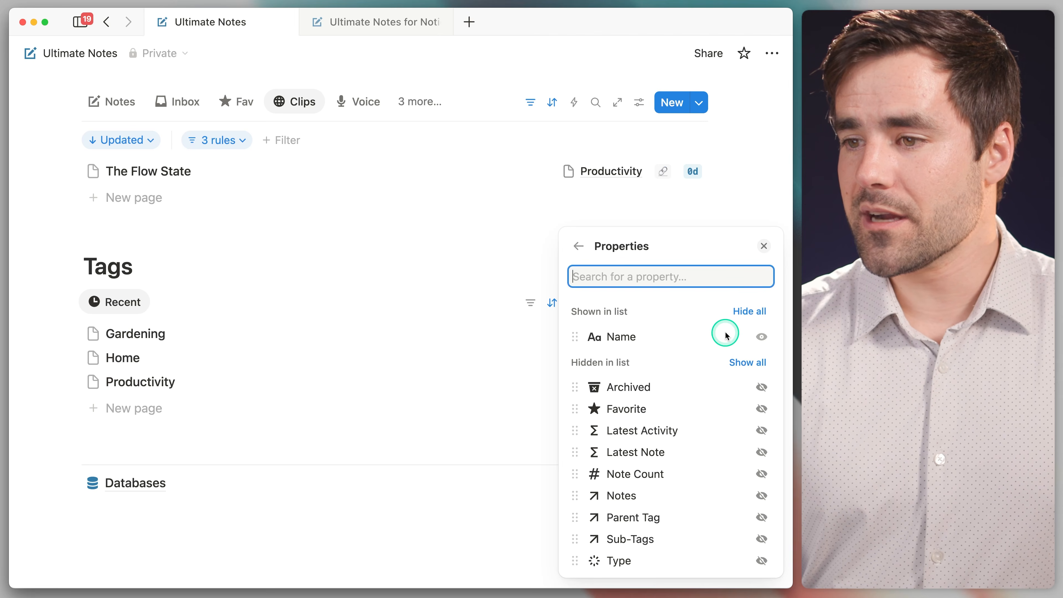
{"action": "left_click", "coordinate": [761, 452]}
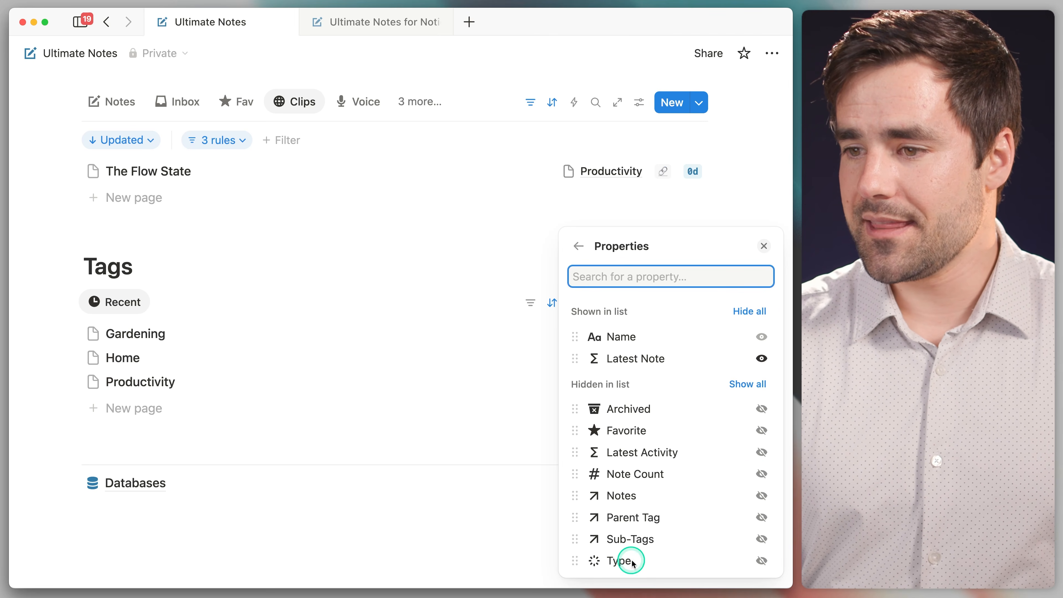
{"action": "left_click", "coordinate": [761, 562]}
{"action": "scroll", "coordinate": [759, 397], "scroll_direction": "down", "scroll_amount": 3}
{"action": "left_click", "coordinate": [763, 246]}
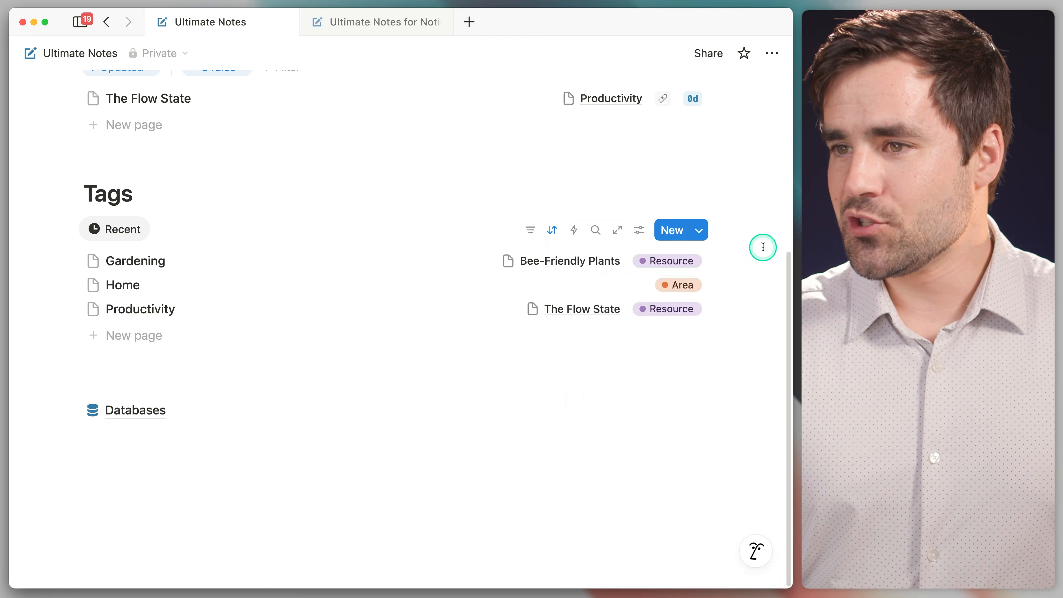
Sort the Recent tags view by Latest Activity in descending order.
{"action": "left_click", "coordinate": [552, 229]}
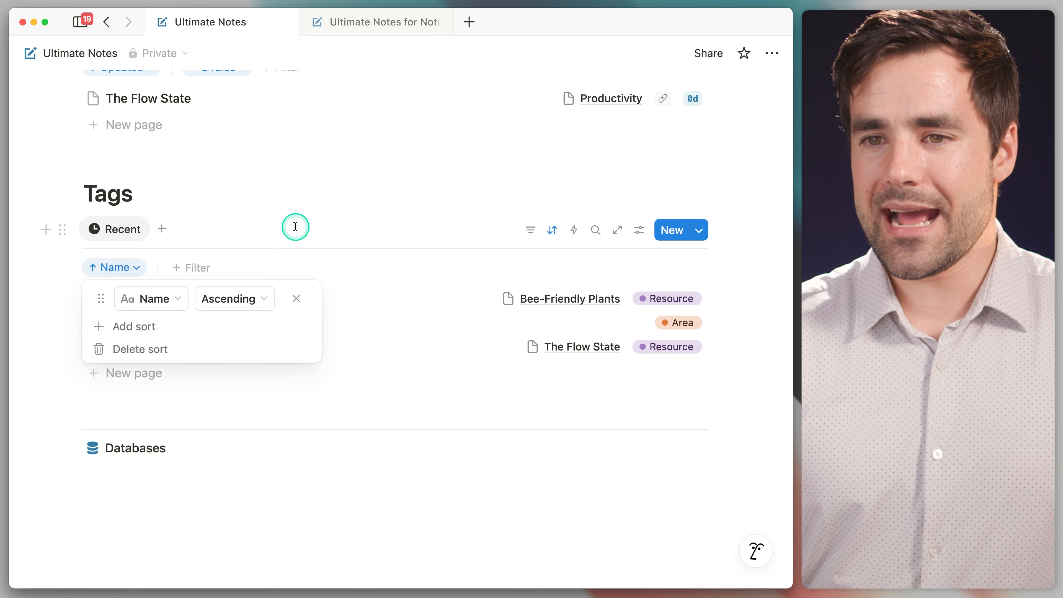
{"action": "left_click", "coordinate": [168, 298]}
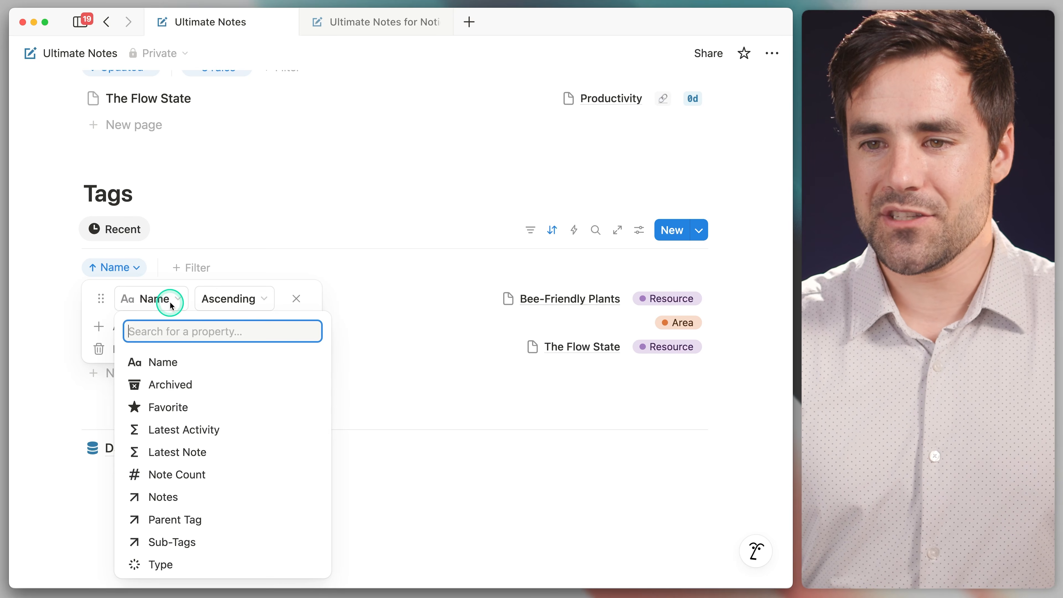
{"action": "left_click", "coordinate": [205, 430]}
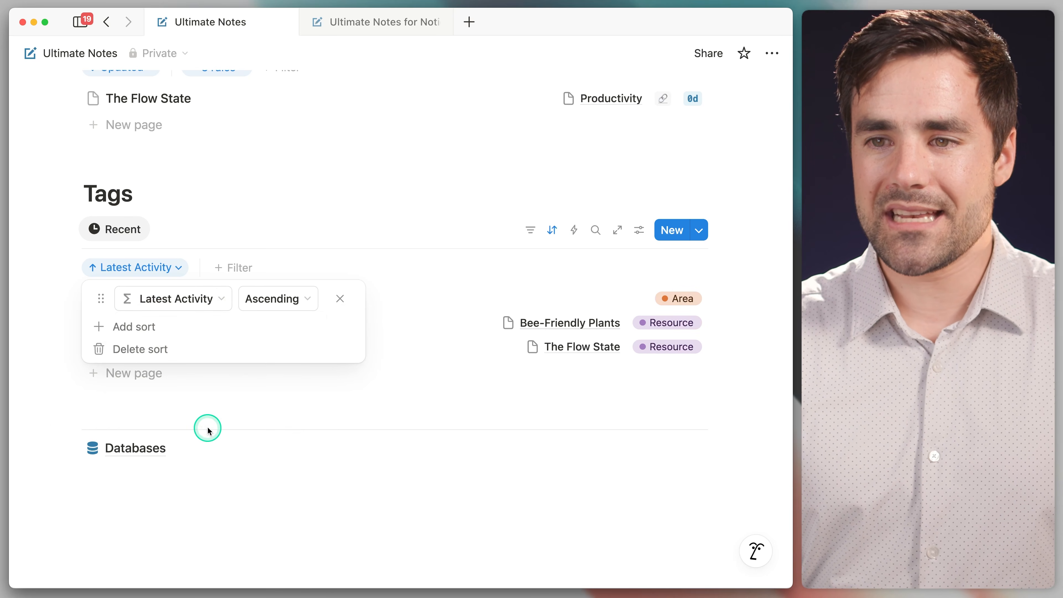
{"action": "left_click", "coordinate": [276, 298]}
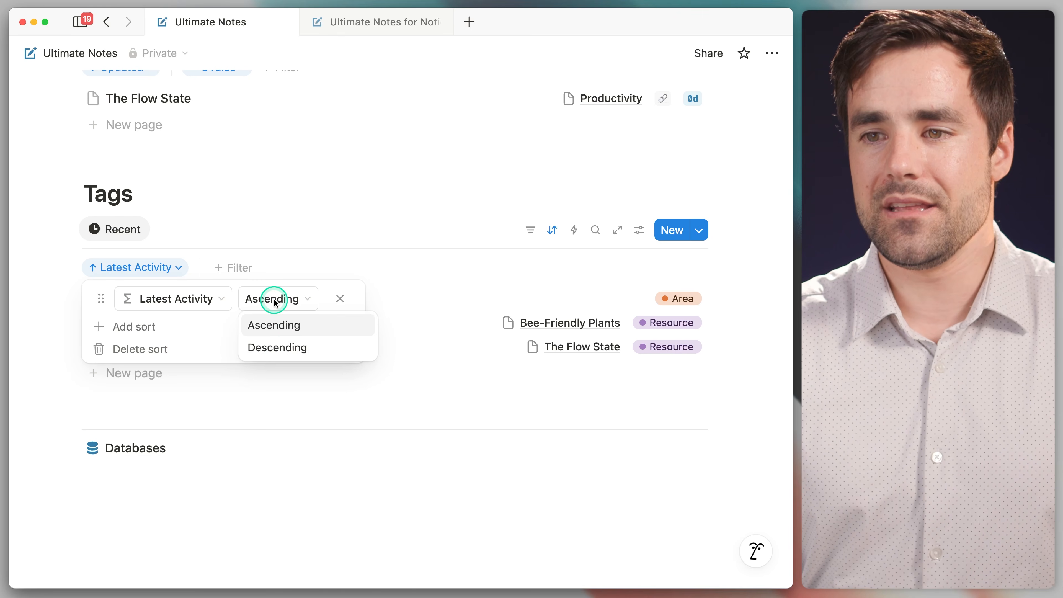
{"action": "left_click", "coordinate": [281, 351]}
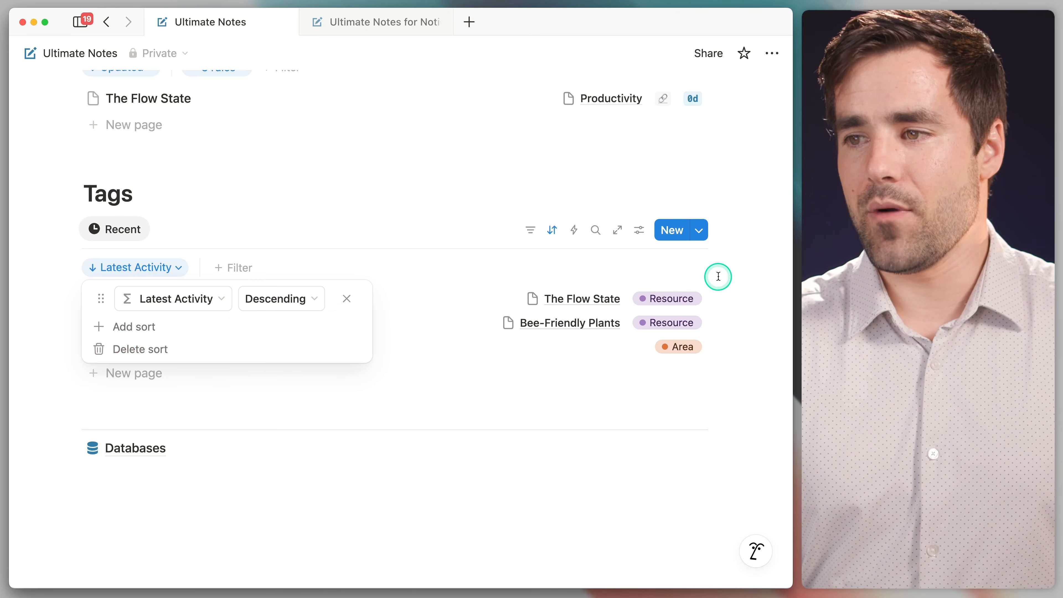
{"action": "left_click", "coordinate": [736, 274]}
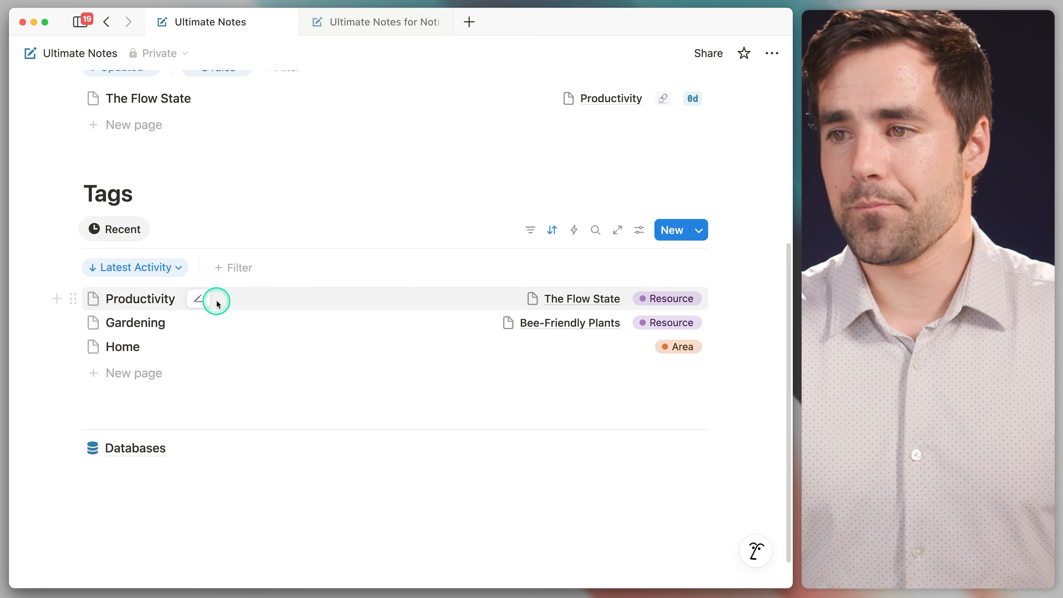
Add an advanced filter on the Archived property to the Recent tags view, keeping only tags that are not archived.
{"action": "left_click", "coordinate": [530, 230]}
{"action": "left_click", "coordinate": [530, 231]}
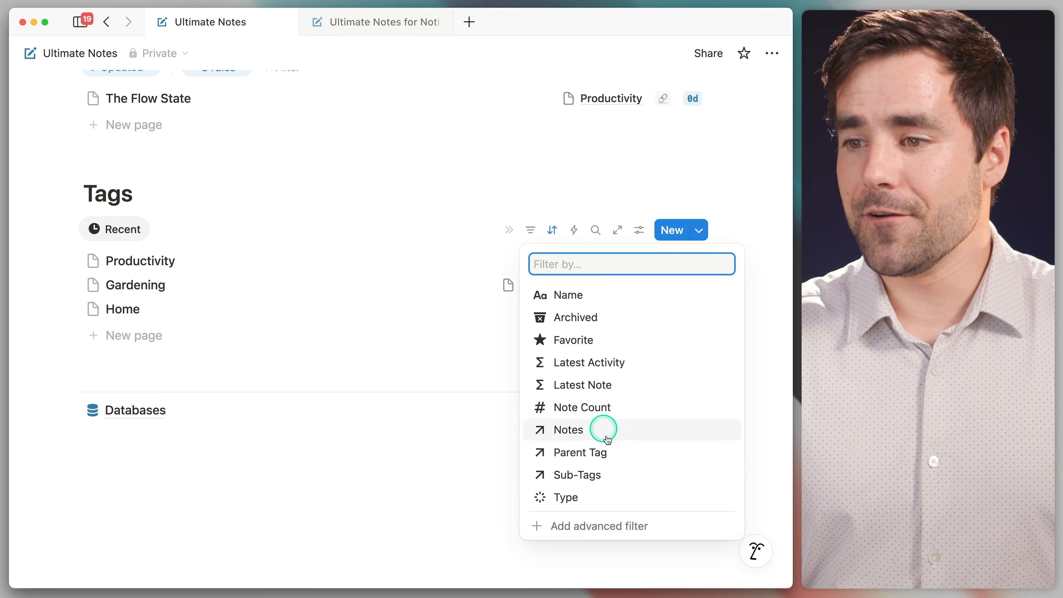
{"action": "left_click", "coordinate": [667, 528]}
{"action": "left_click", "coordinate": [322, 307]}
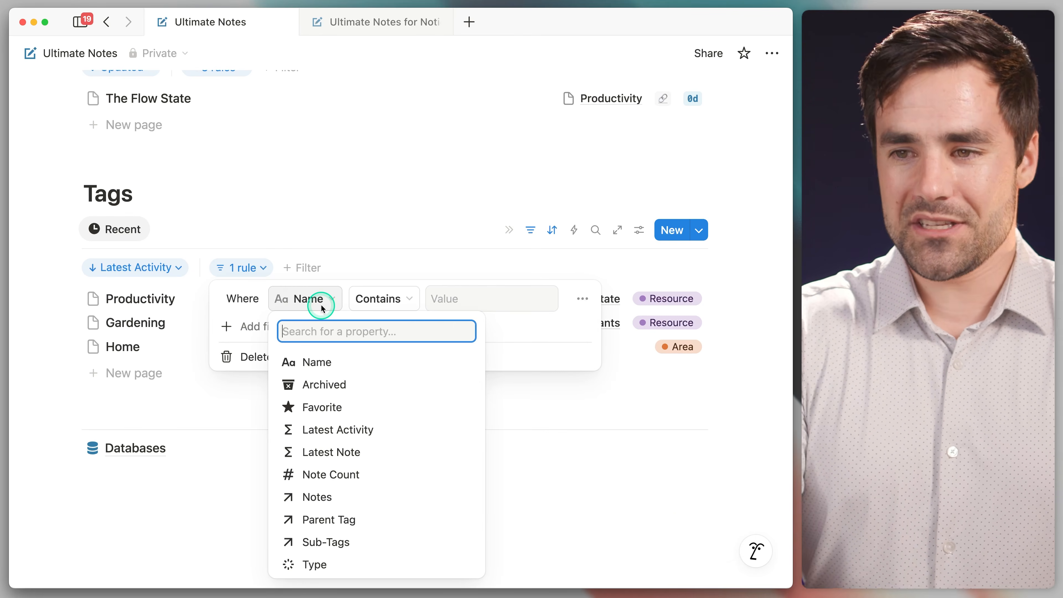
{"action": "type", "text": "ar"}
{"action": "left_click", "coordinate": [303, 362]}
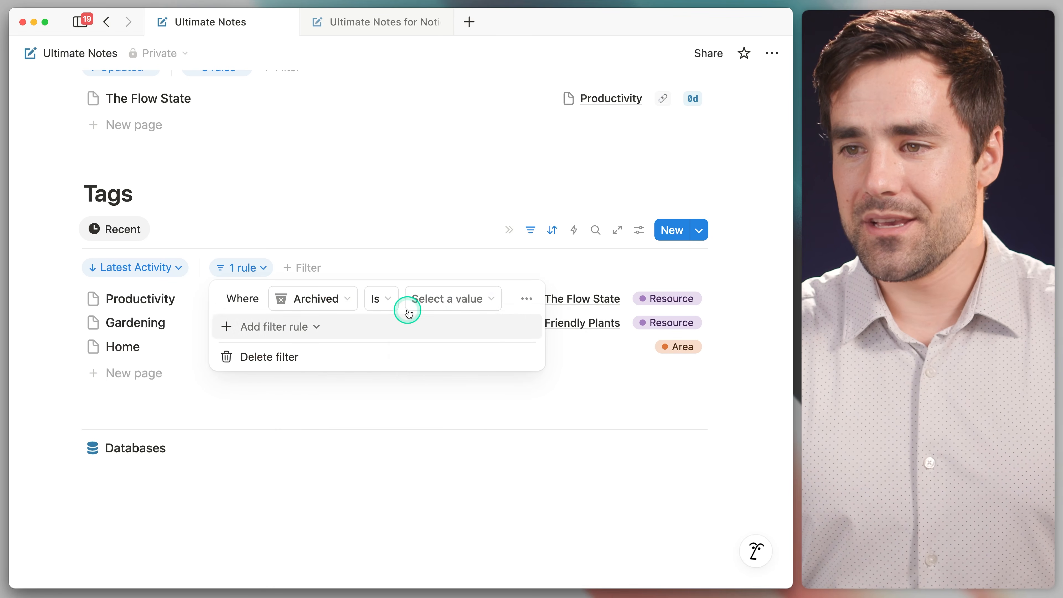
{"action": "left_click", "coordinate": [433, 299]}
{"action": "left_click", "coordinate": [439, 325]}
{"action": "left_click", "coordinate": [422, 216]}
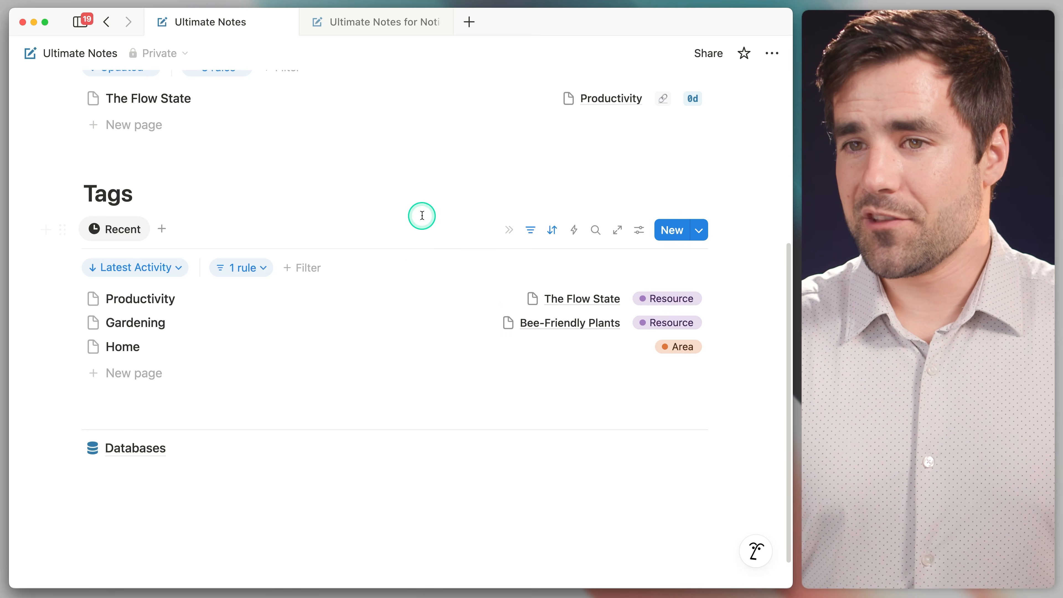
Examine the Fav, A-Z and Types views in the Tags section of the finished Ultimate Notes for Notion template.
{"action": "left_click", "coordinate": [372, 21]}
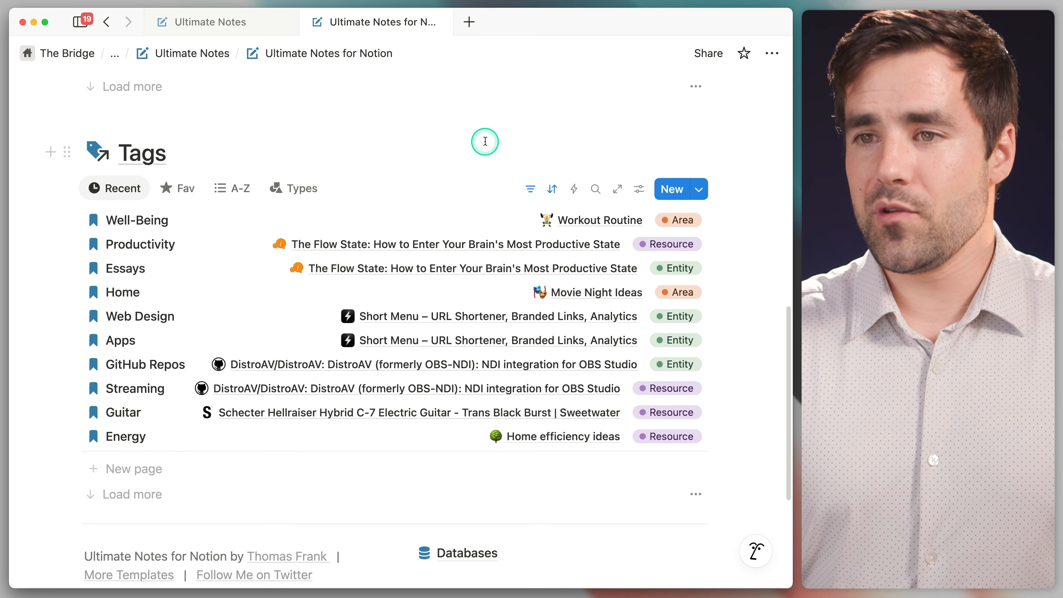
{"action": "scroll", "coordinate": [485, 141], "scroll_direction": "down", "scroll_amount": 1}
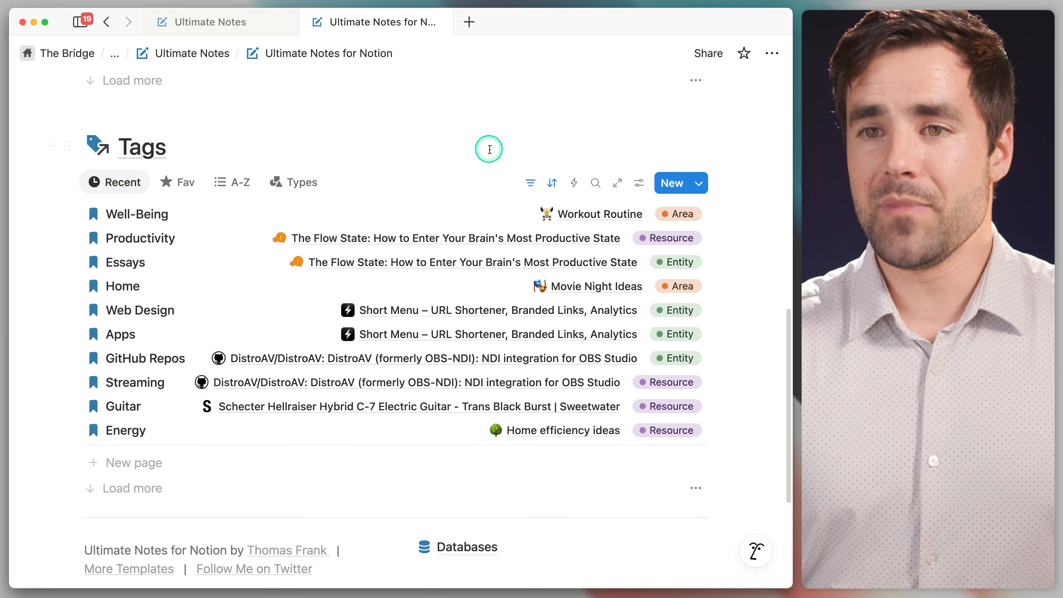
{"action": "left_click", "coordinate": [161, 184]}
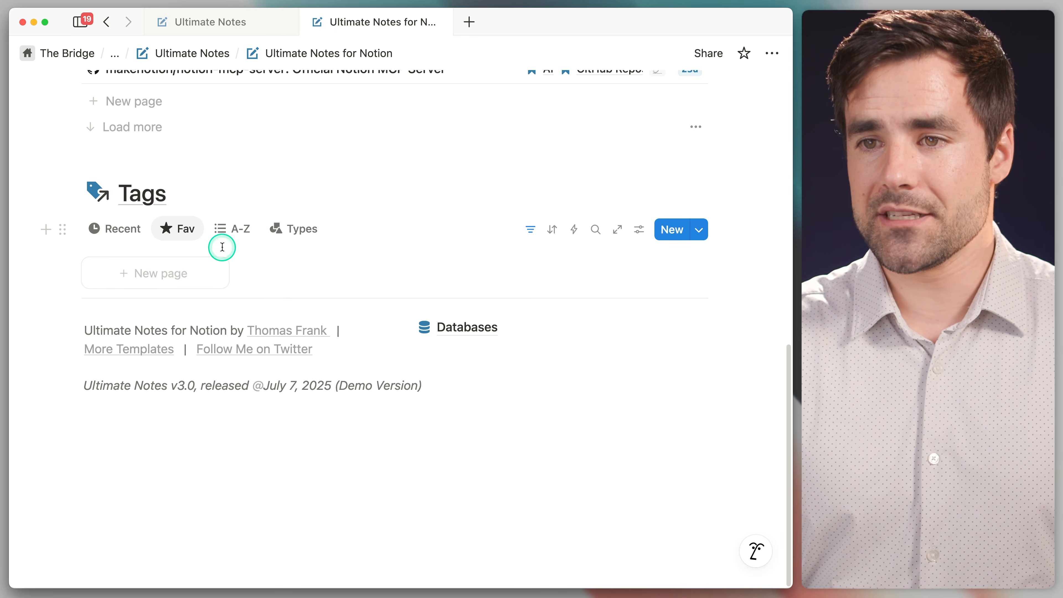
{"action": "left_click", "coordinate": [231, 228]}
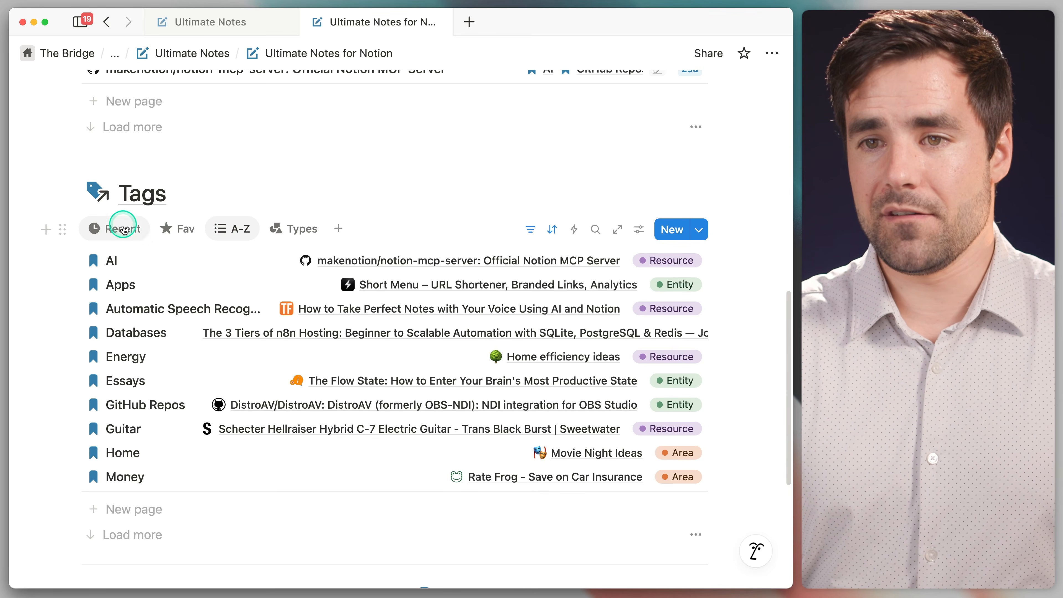
{"action": "left_click", "coordinate": [297, 228]}
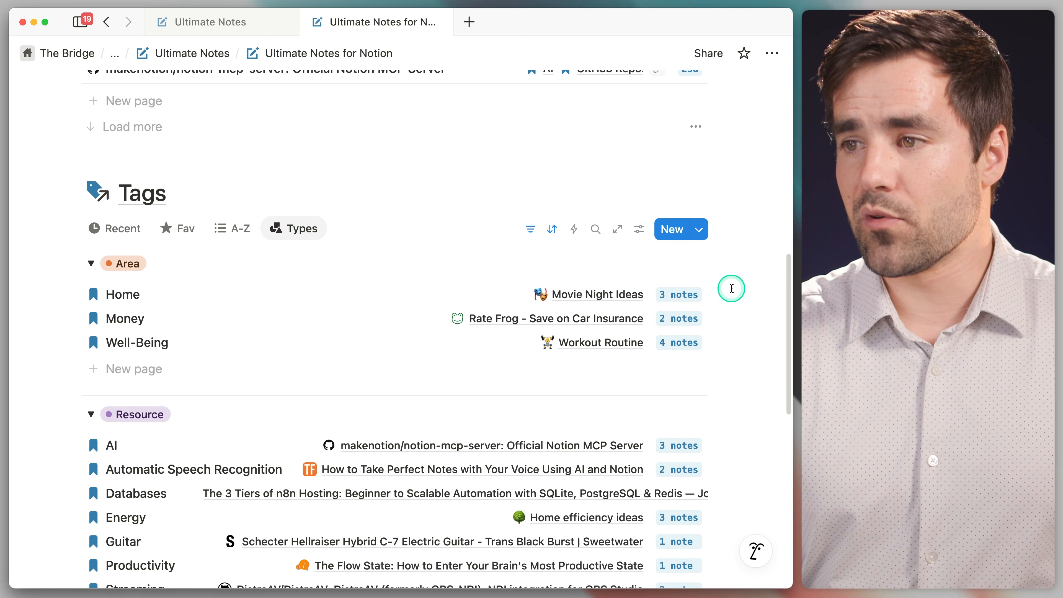
{"action": "scroll", "coordinate": [736, 288], "scroll_direction": "down", "scroll_amount": 4}
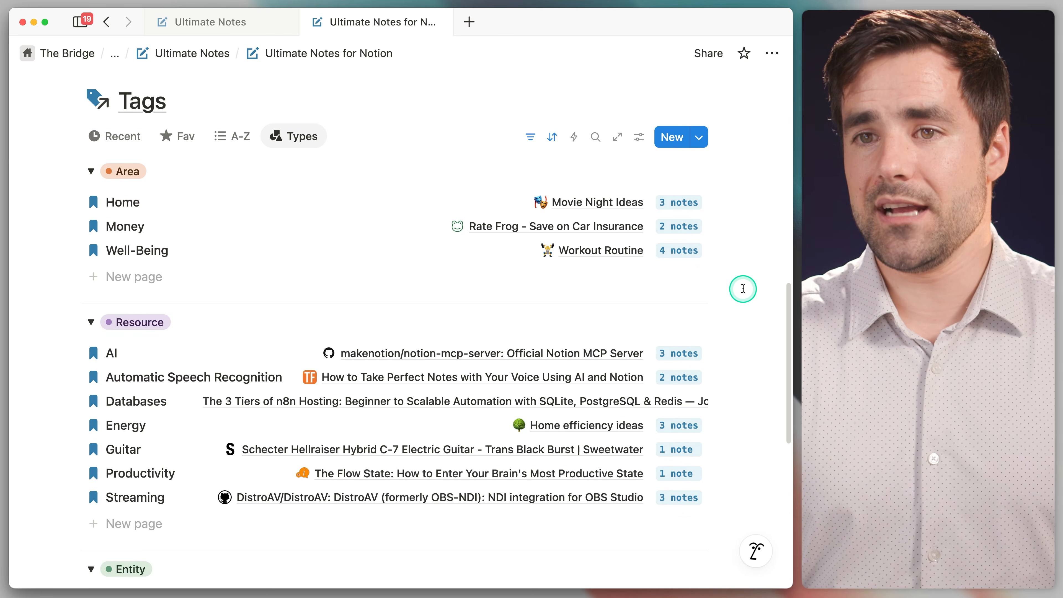
{"action": "scroll", "coordinate": [726, 288], "scroll_direction": "down", "scroll_amount": 1}
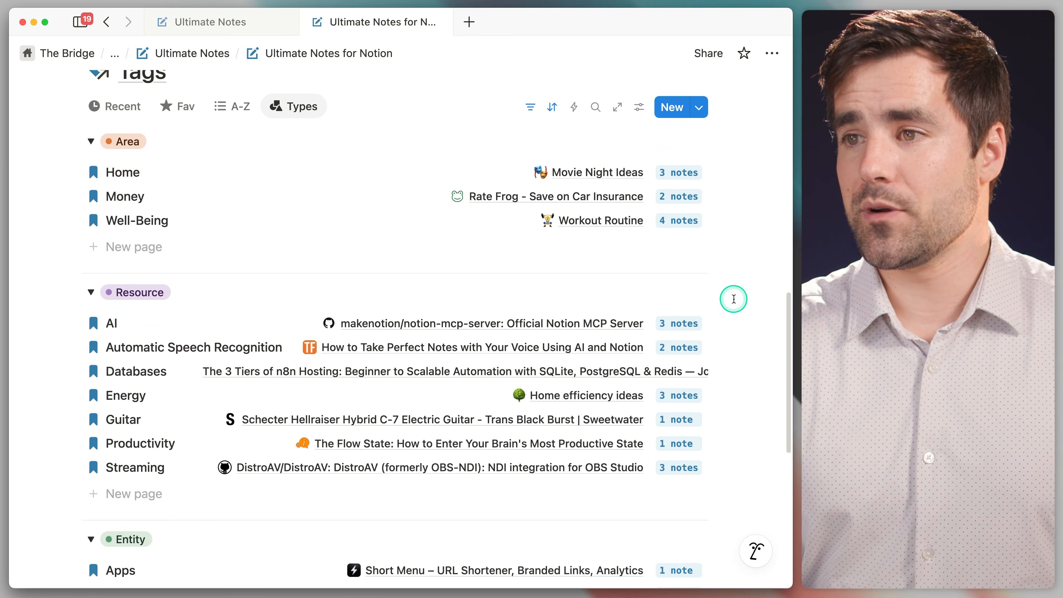
{"action": "scroll", "coordinate": [294, 240], "scroll_direction": "down", "scroll_amount": 5}
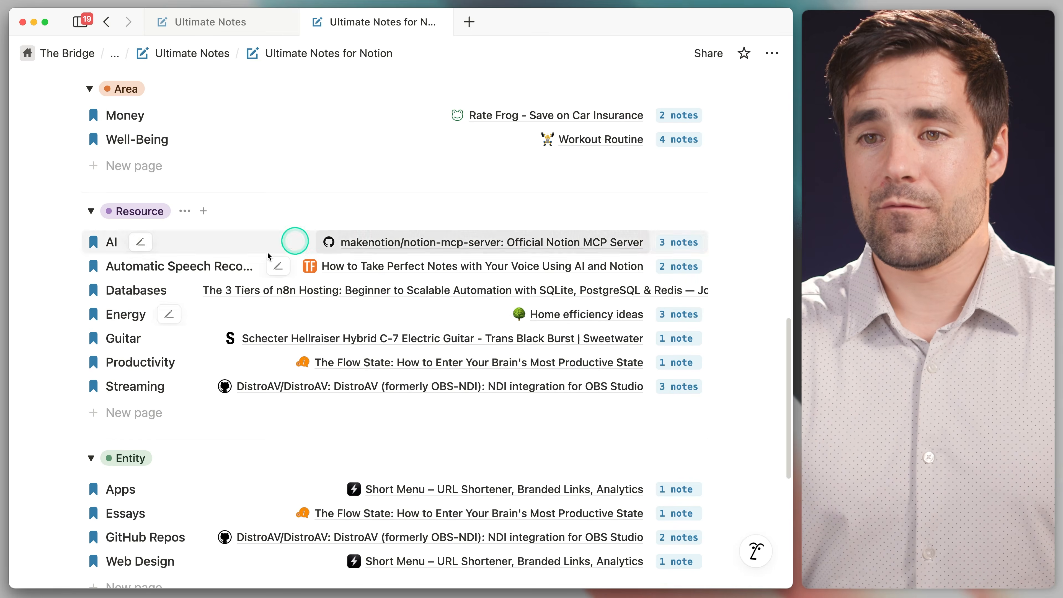
{"action": "scroll", "coordinate": [388, 335], "scroll_direction": "down", "scroll_amount": 4}
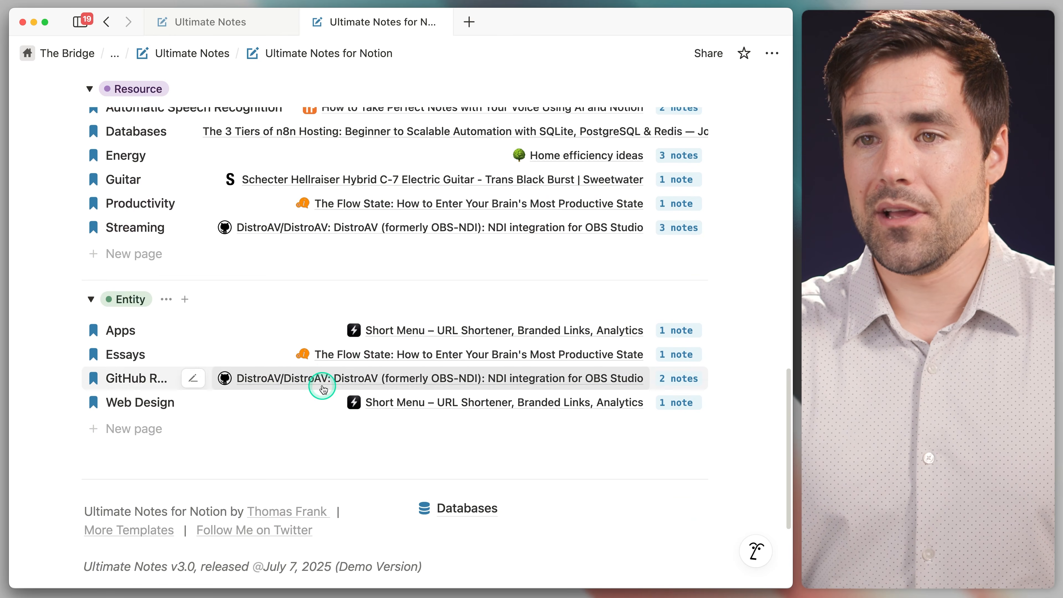
{"action": "scroll", "coordinate": [320, 382], "scroll_direction": "up", "scroll_amount": 5}
{"action": "scroll", "coordinate": [251, 404], "scroll_direction": "up", "scroll_amount": 4}
{"action": "scroll", "coordinate": [211, 54], "scroll_direction": "down", "scroll_amount": 1}
Back on the Ultimate Notes page being built, duplicate the Recent tags view and name the copy A-Z.
{"action": "left_click", "coordinate": [201, 22]}
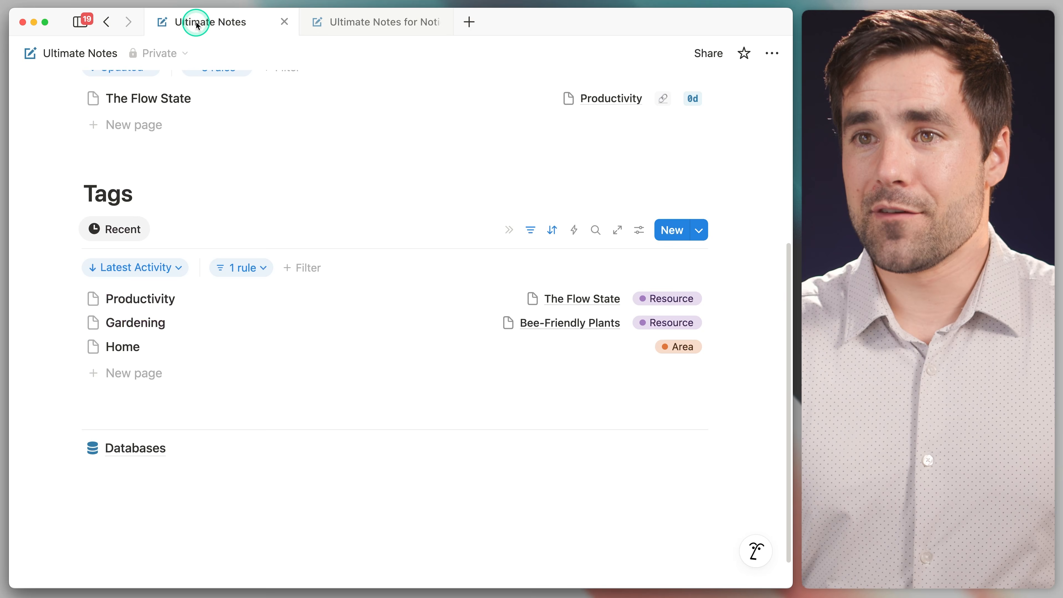
{"action": "left_click", "coordinate": [119, 234]}
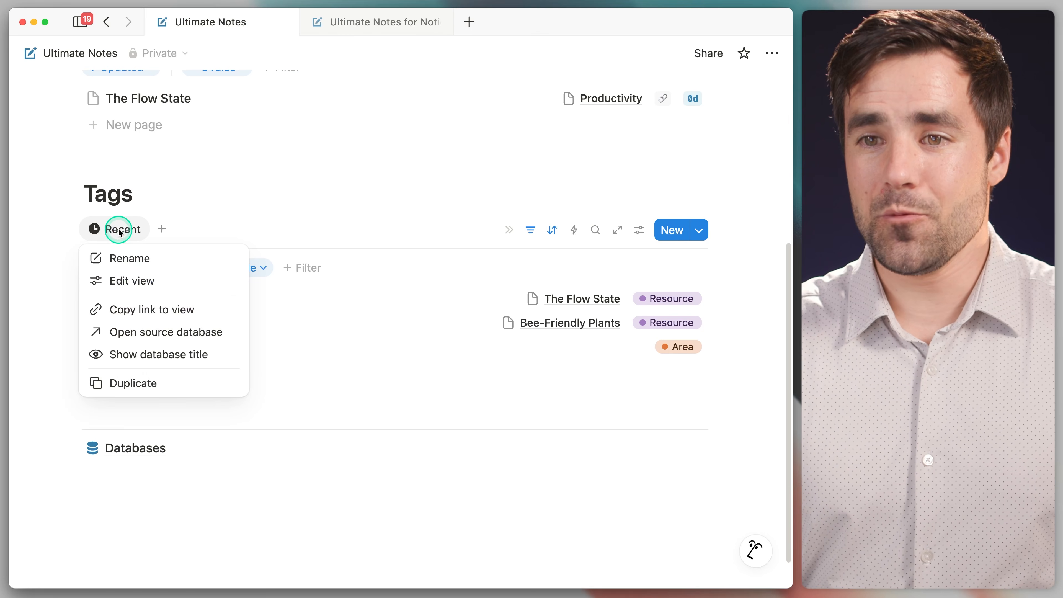
{"action": "left_click", "coordinate": [173, 377]}
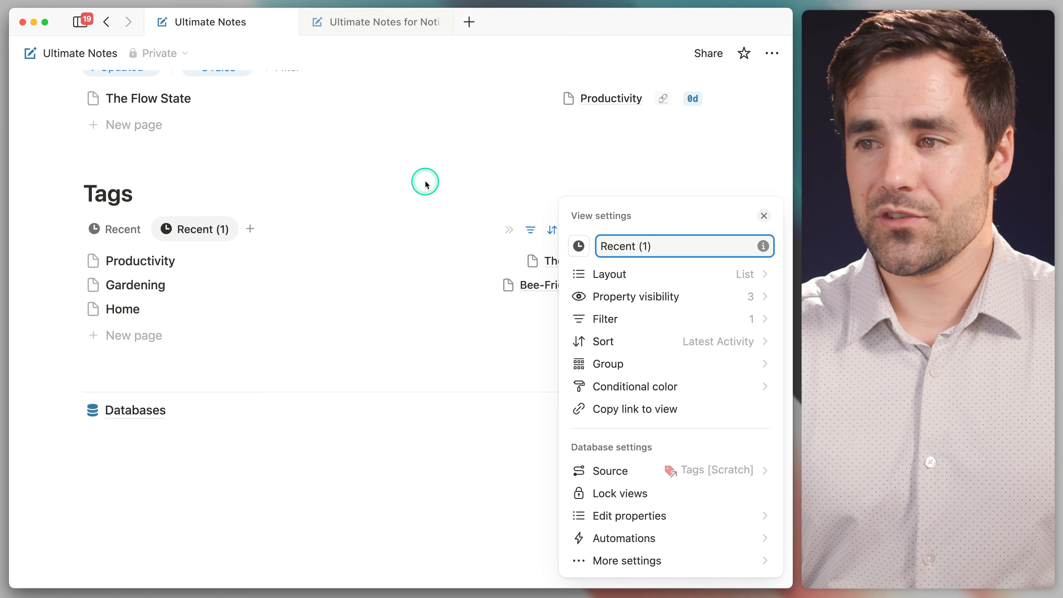
{"action": "key", "text": "BackSpace"}
{"action": "key", "text": "BackSpace"}
{"action": "key", "text": "BackSpace"}
{"action": "key", "text": "BackSpace"}
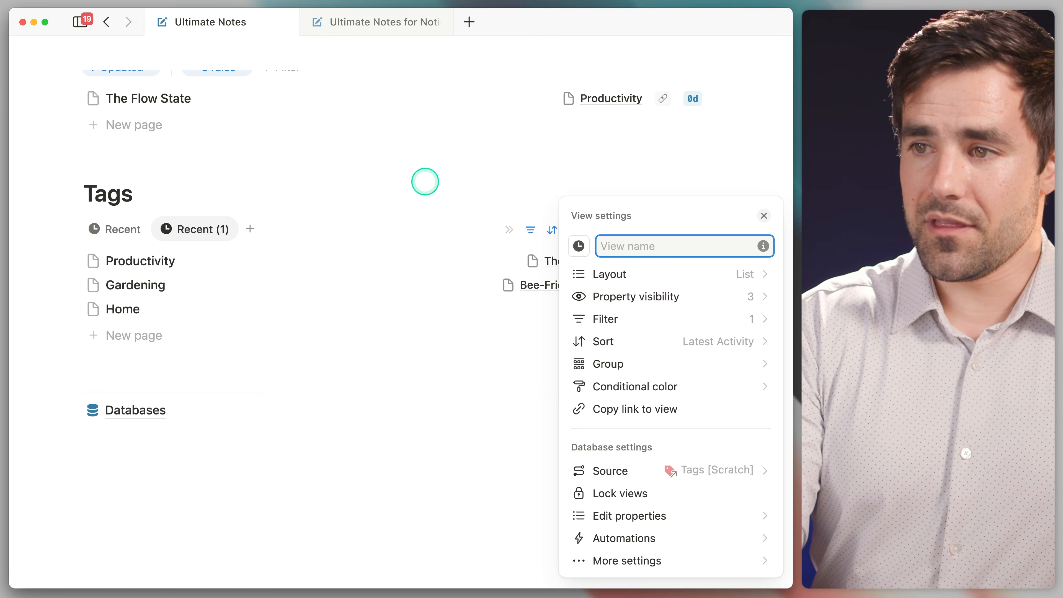
{"action": "type", "text": "A-Z"}
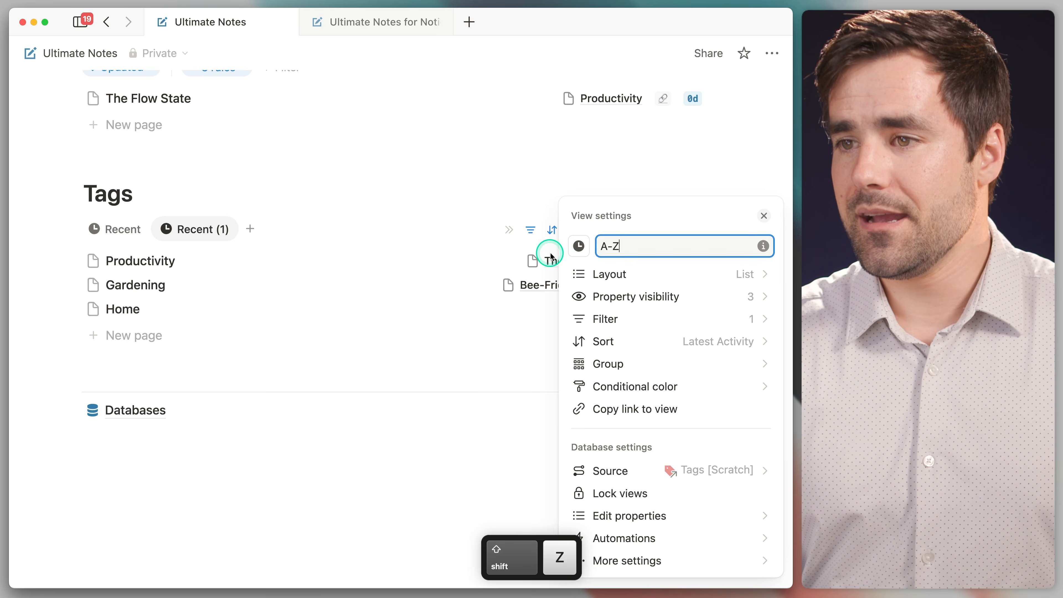
Give the A-Z tags view a bulleted list icon.
{"action": "left_click", "coordinate": [576, 247]}
{"action": "type", "text": "list"}
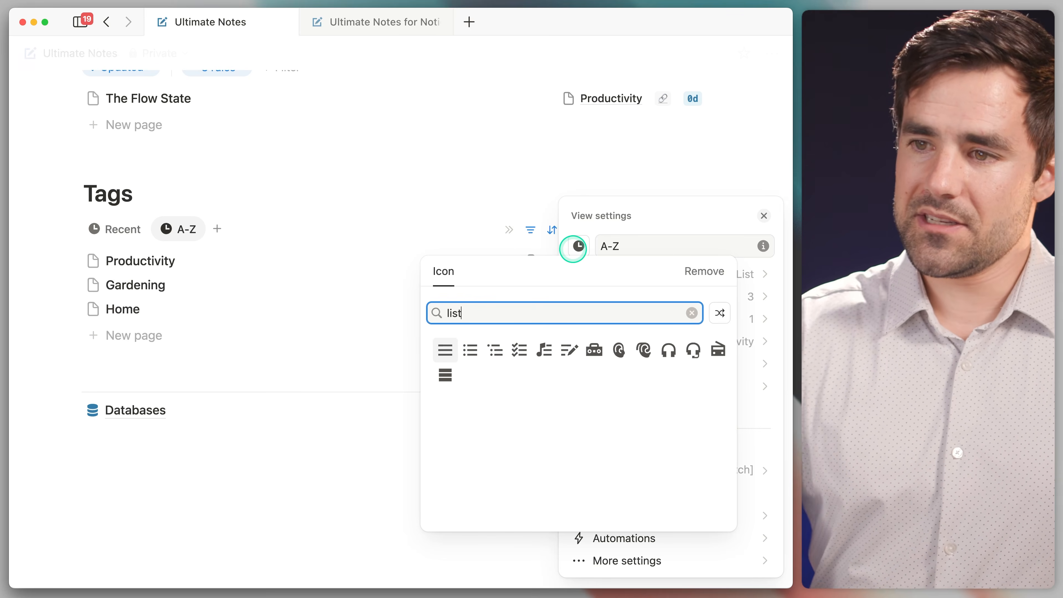
{"action": "left_click", "coordinate": [471, 354]}
{"action": "left_click", "coordinate": [766, 216]}
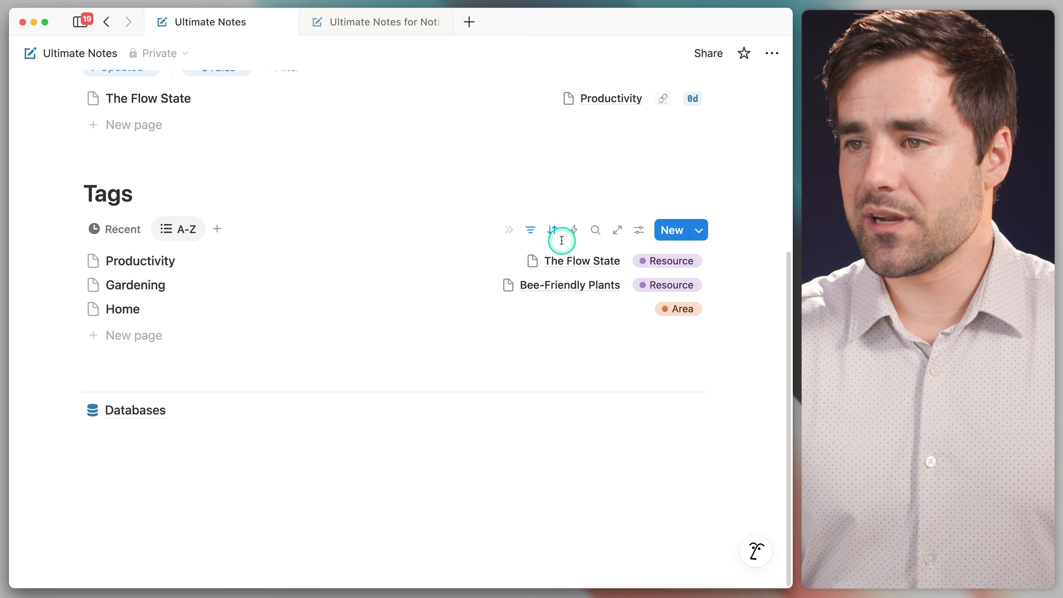
Change the A-Z view's sort to Name in ascending order.
{"action": "left_click", "coordinate": [552, 230]}
{"action": "left_click", "coordinate": [168, 267]}
{"action": "left_click", "coordinate": [176, 303]}
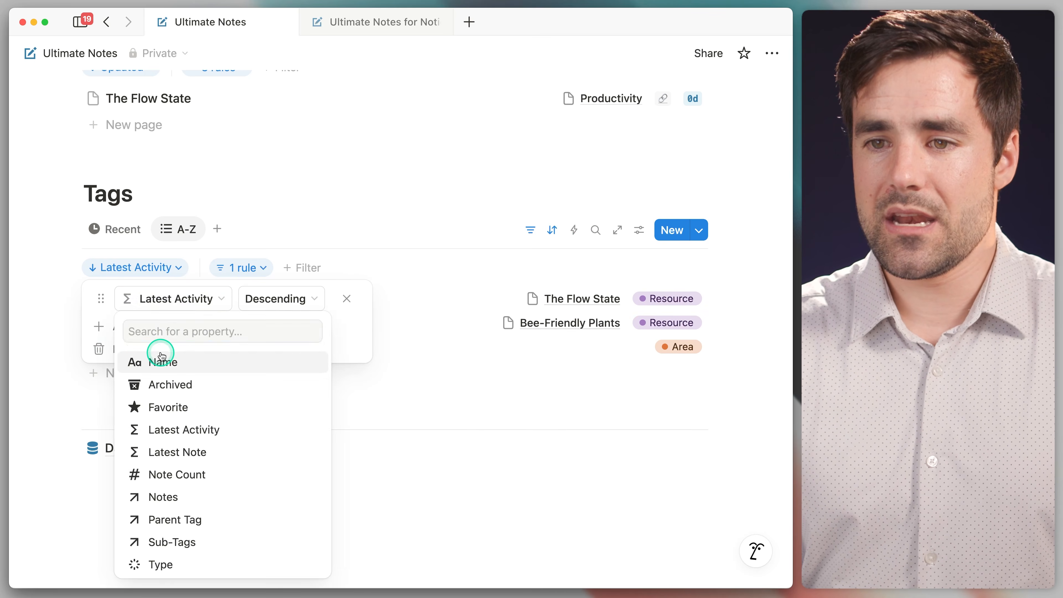
{"action": "left_click", "coordinate": [161, 361]}
{"action": "left_click", "coordinate": [261, 297]}
{"action": "left_click", "coordinate": [228, 324]}
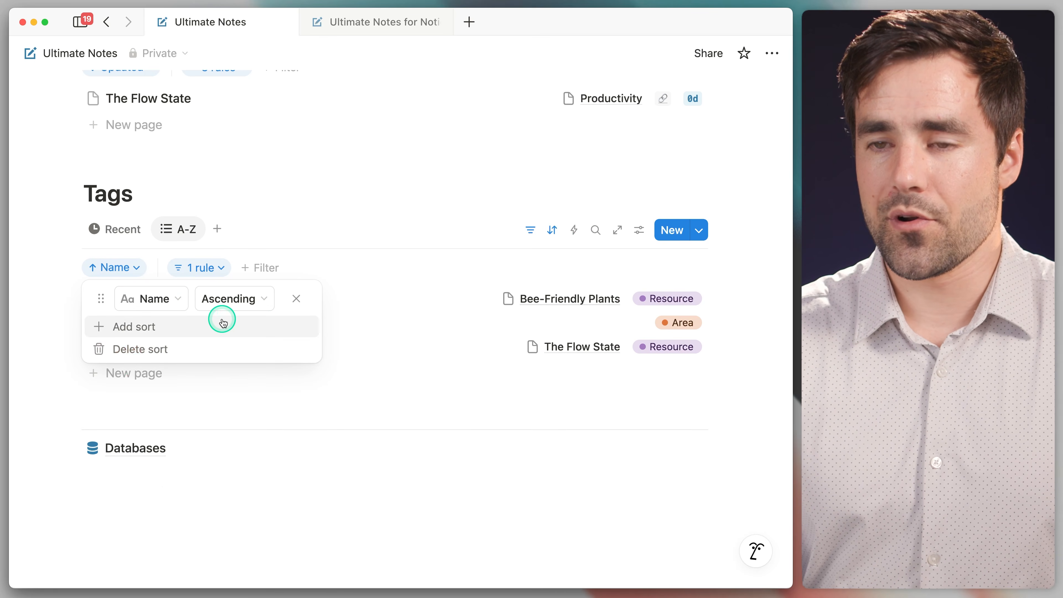
{"action": "left_click", "coordinate": [383, 229]}
Duplicate the A-Z tags view as a view named Types with the mixed shapes icon.
{"action": "left_click", "coordinate": [177, 229]}
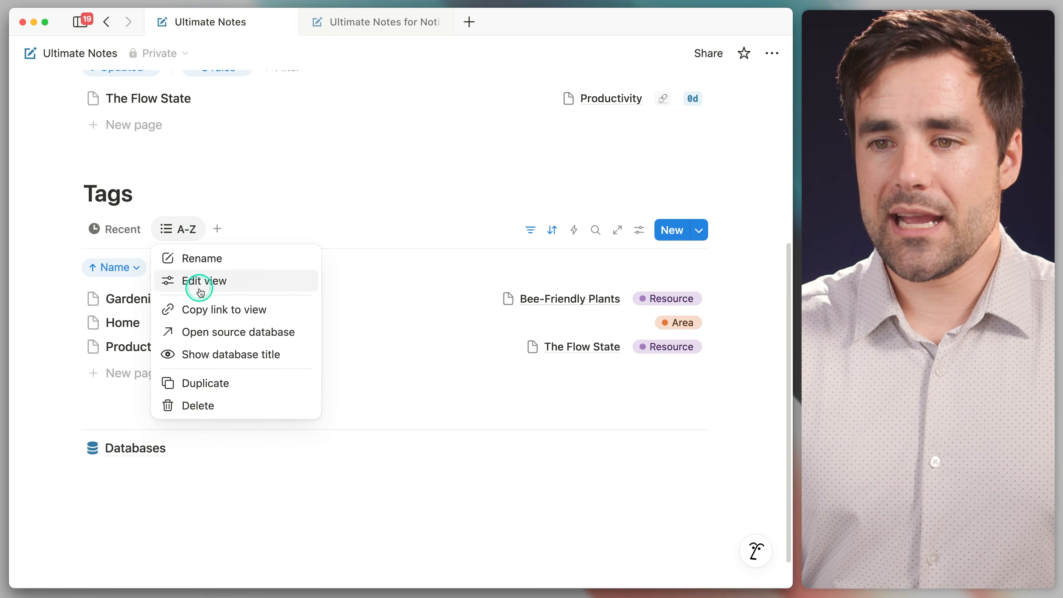
{"action": "left_click", "coordinate": [208, 381]}
{"action": "key", "text": "super+a"}
{"action": "type", "text": "Types"}
{"action": "left_click", "coordinate": [577, 245]}
{"action": "type", "text": "shapes"}
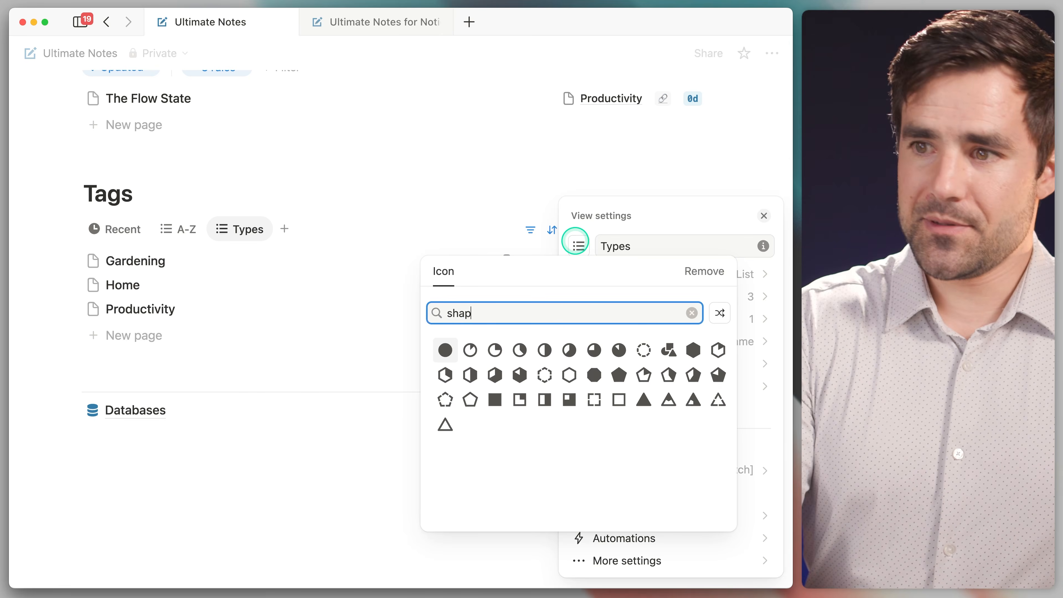
{"action": "left_click", "coordinate": [670, 349]}
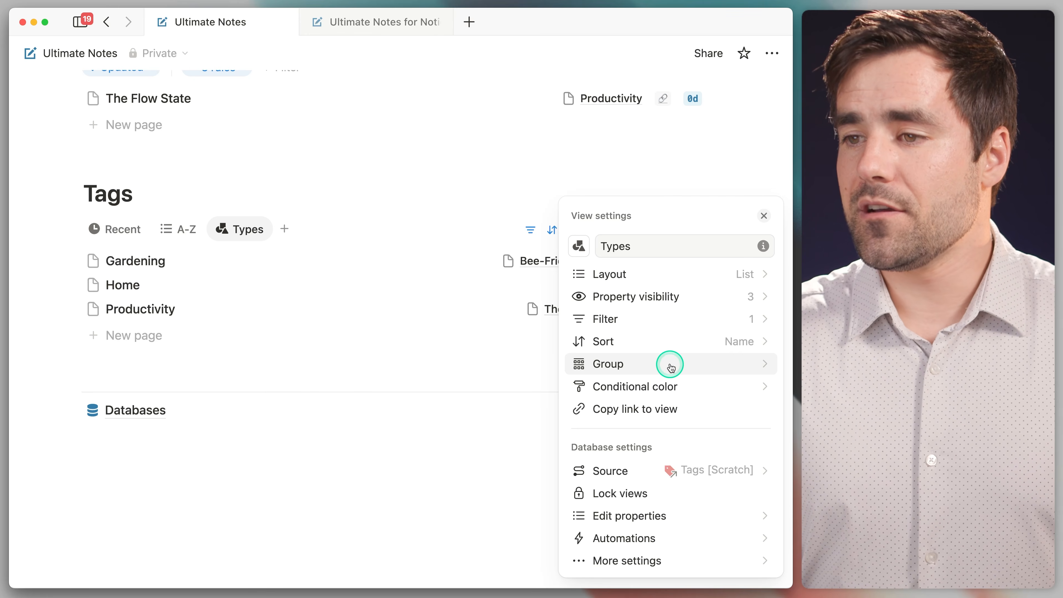
Group the Types view by the Type property and turn off hiding of empty groups.
{"action": "left_click", "coordinate": [663, 364]}
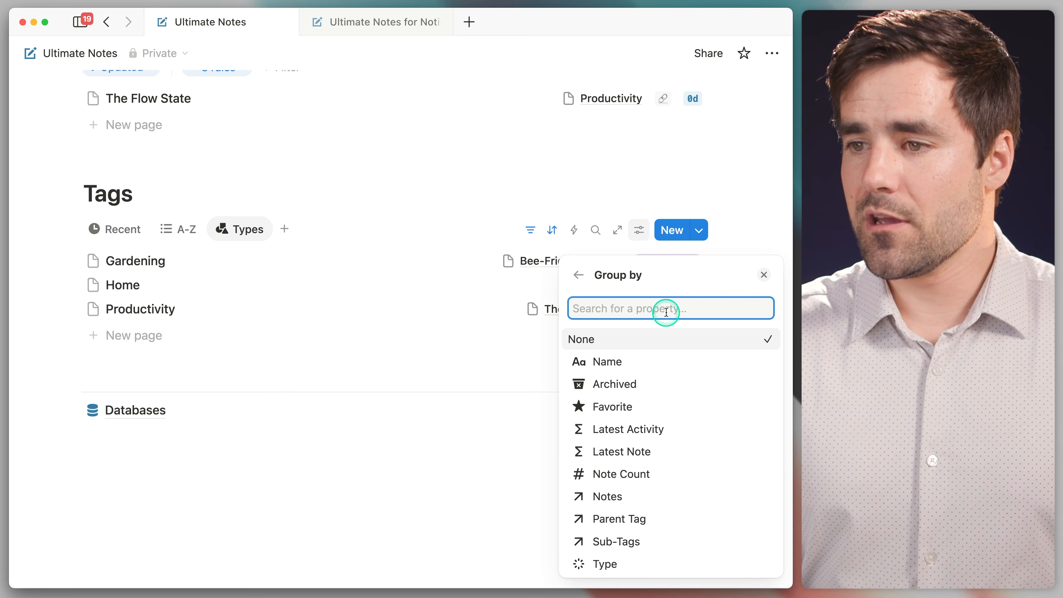
{"action": "left_click", "coordinate": [649, 563]}
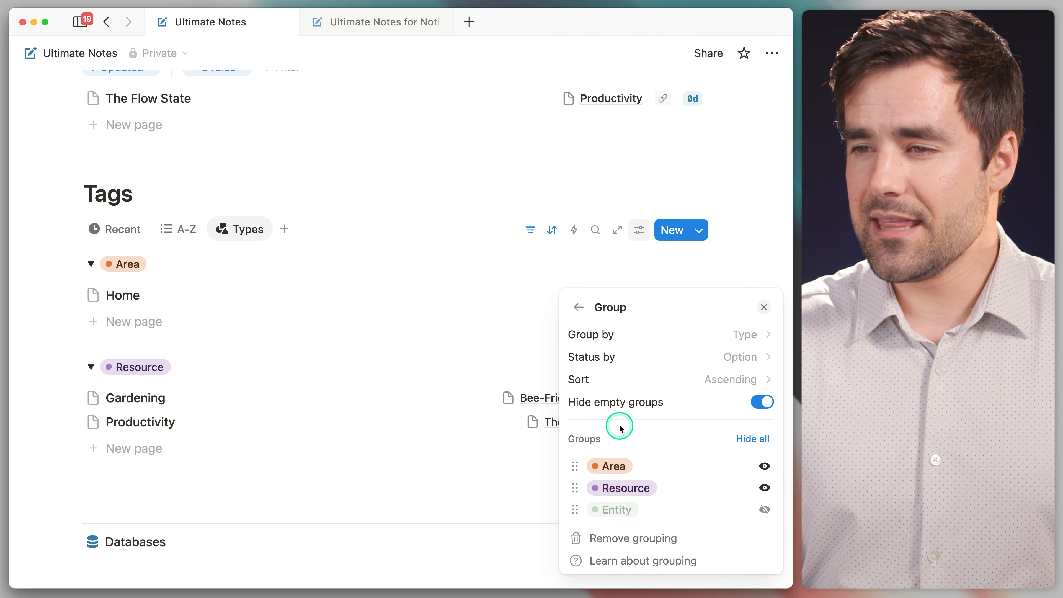
{"action": "left_click", "coordinate": [760, 404]}
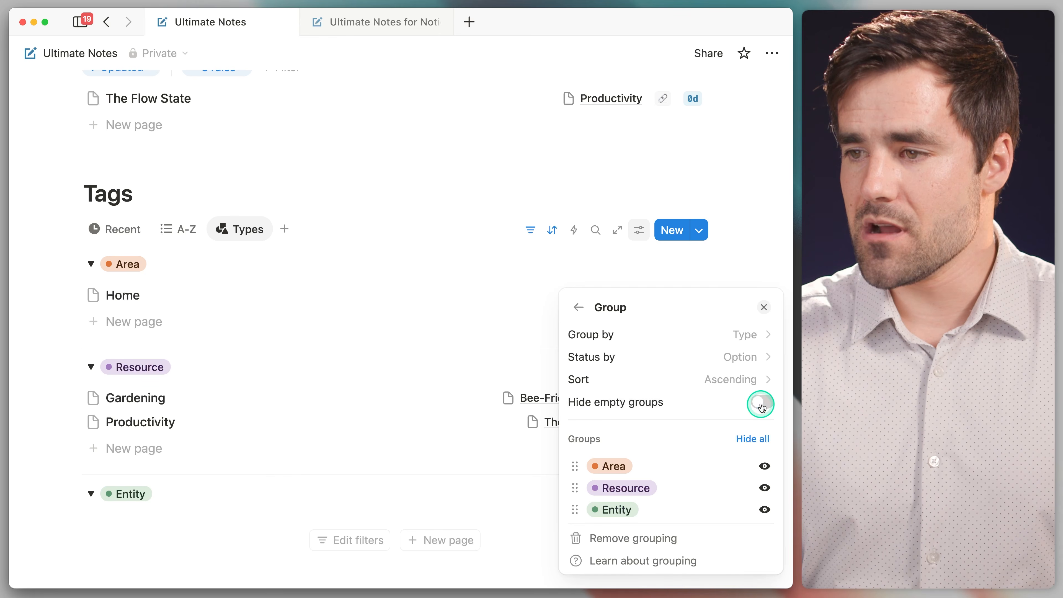
{"action": "left_click", "coordinate": [763, 309]}
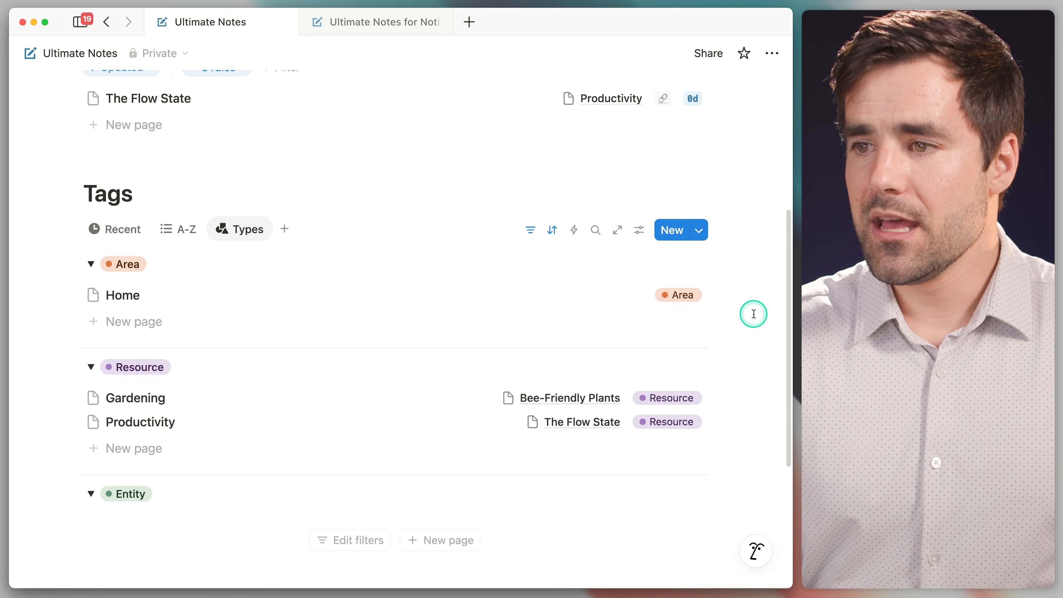
Add a tag named Essays to the empty Entity group of the Types view.
{"action": "scroll", "coordinate": [752, 311], "scroll_direction": "down", "scroll_amount": 3}
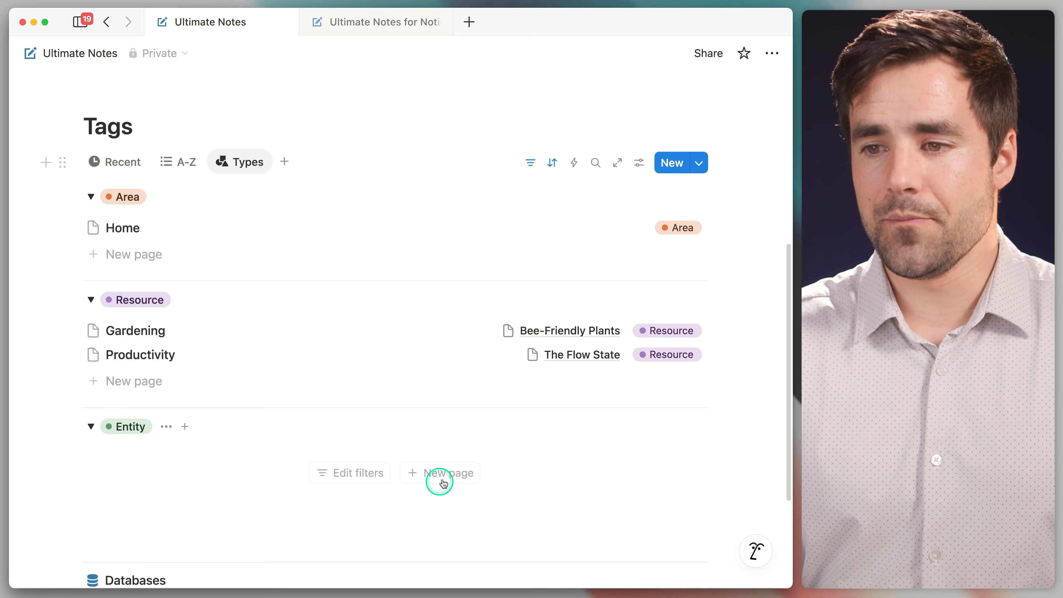
{"action": "scroll", "coordinate": [305, 467], "scroll_direction": "down", "scroll_amount": 1}
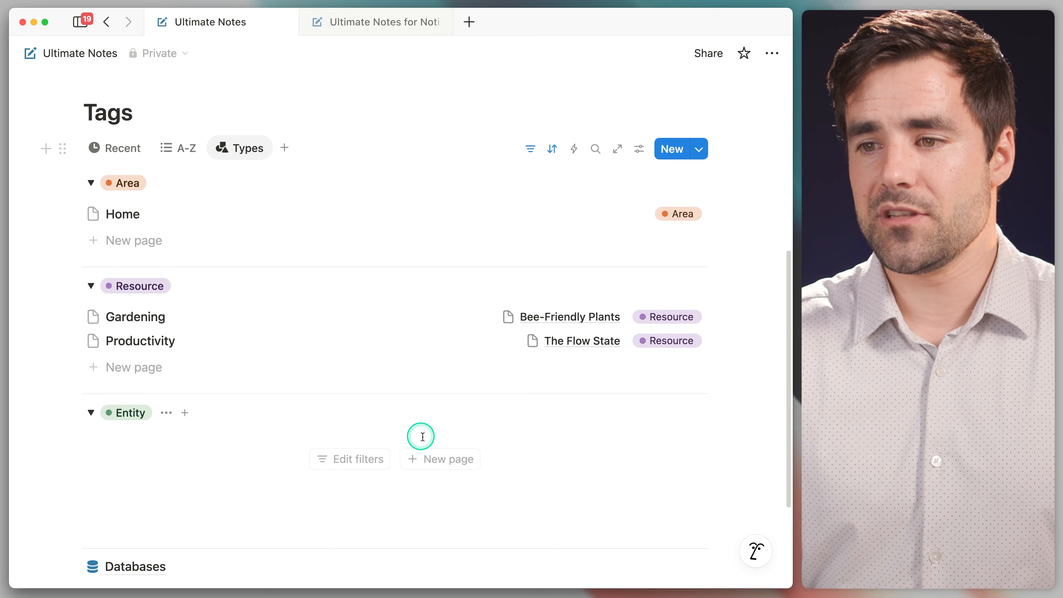
{"action": "left_click", "coordinate": [445, 459]}
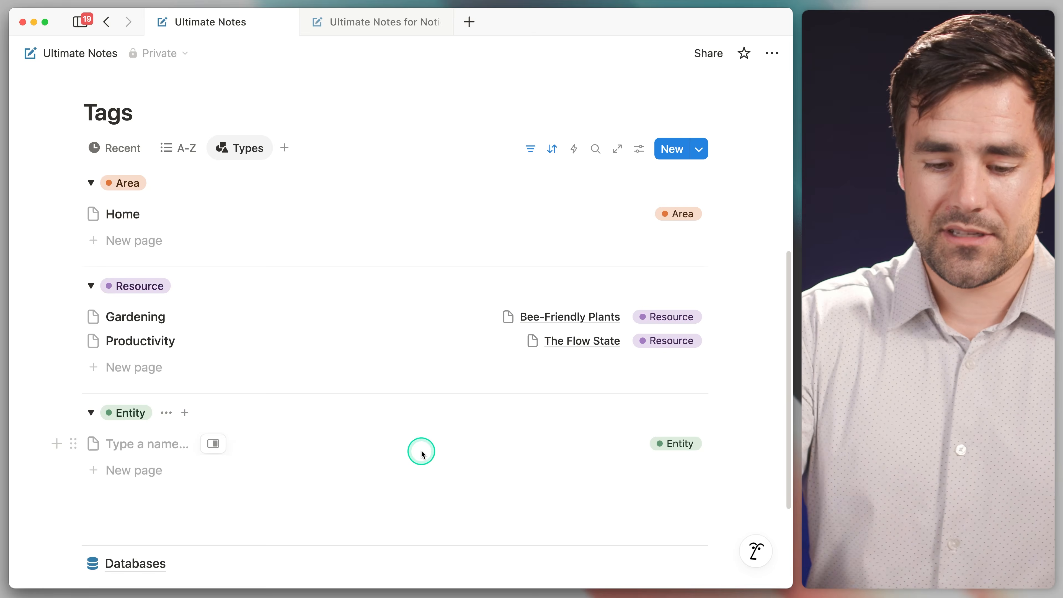
{"action": "type", "text": "Essays"}
{"action": "key", "text": "Escape"}
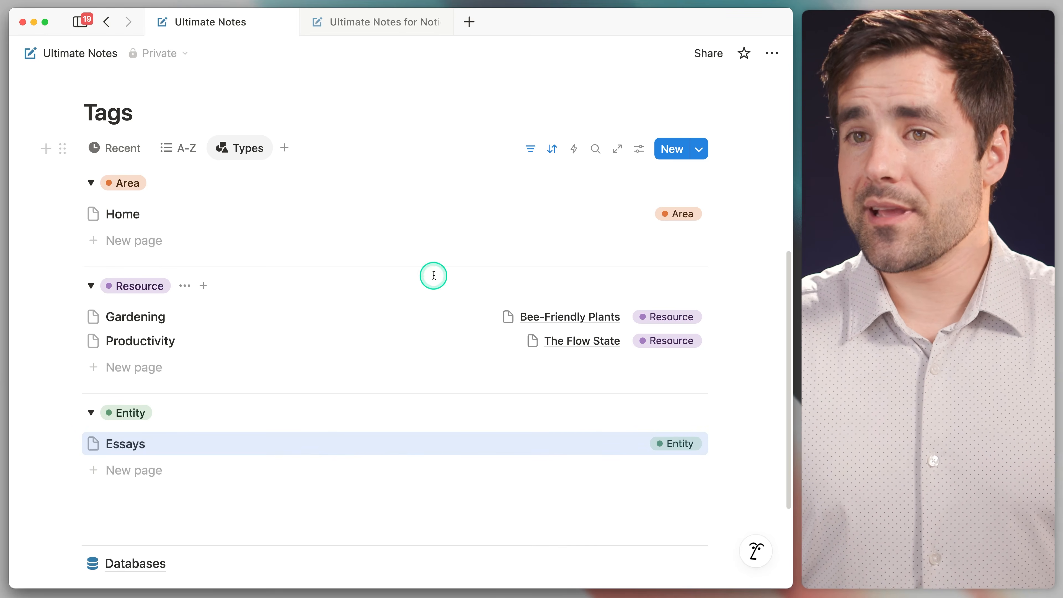
Duplicate the Recent tags view, clear the copy's name, and switch its layout to Gallery.
{"action": "left_click", "coordinate": [127, 148]}
{"action": "left_click", "coordinate": [121, 205]}
{"action": "left_click", "coordinate": [146, 359]}
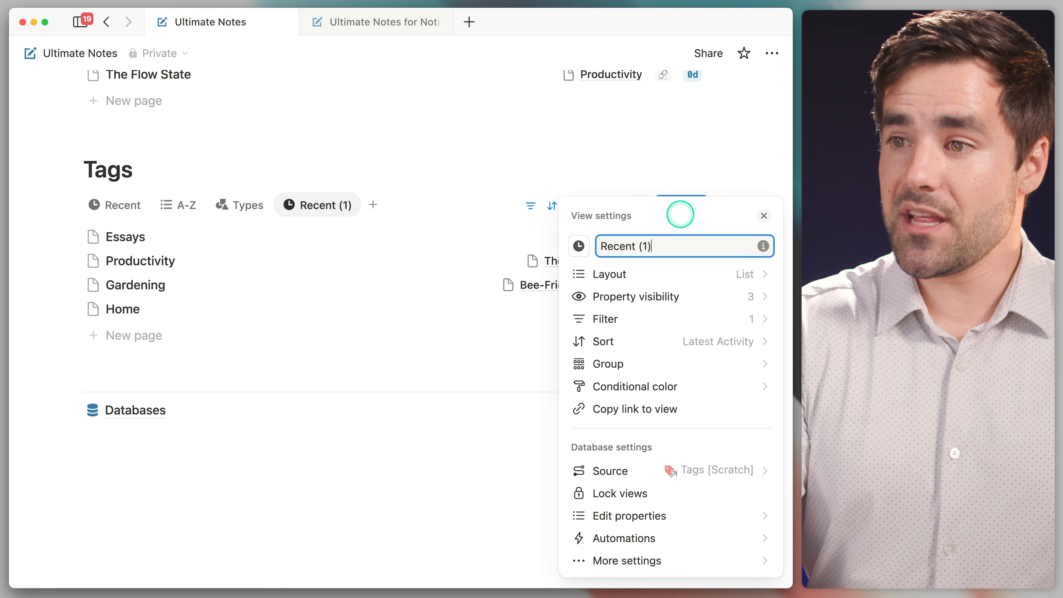
{"action": "key", "text": "BackSpace"}
{"action": "key", "text": "BackSpace"}
{"action": "key", "text": "BackSpace"}
{"action": "key", "text": "BackSpace"}
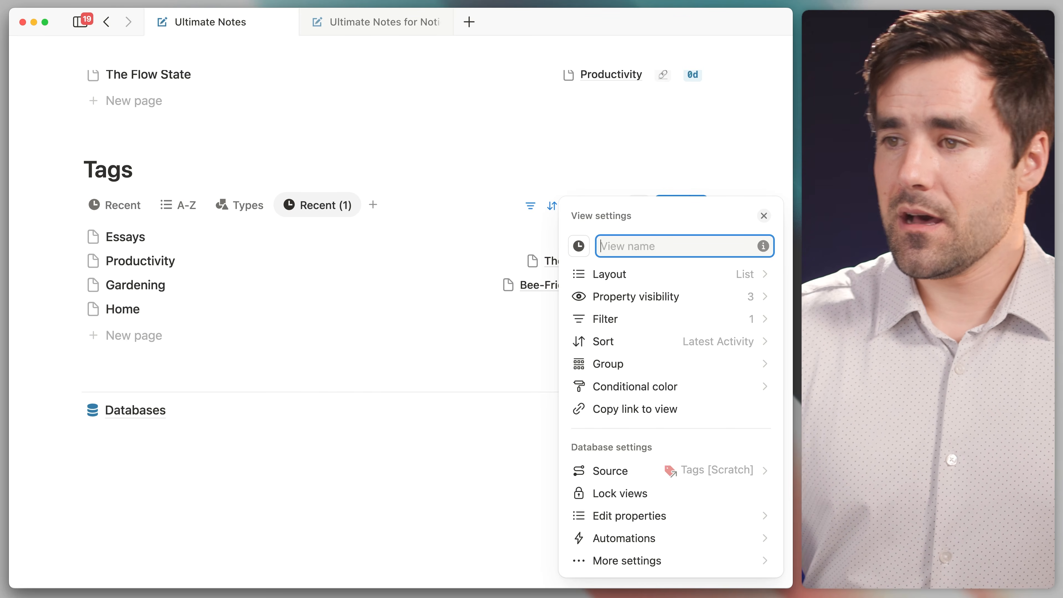
{"action": "left_click", "coordinate": [655, 275]}
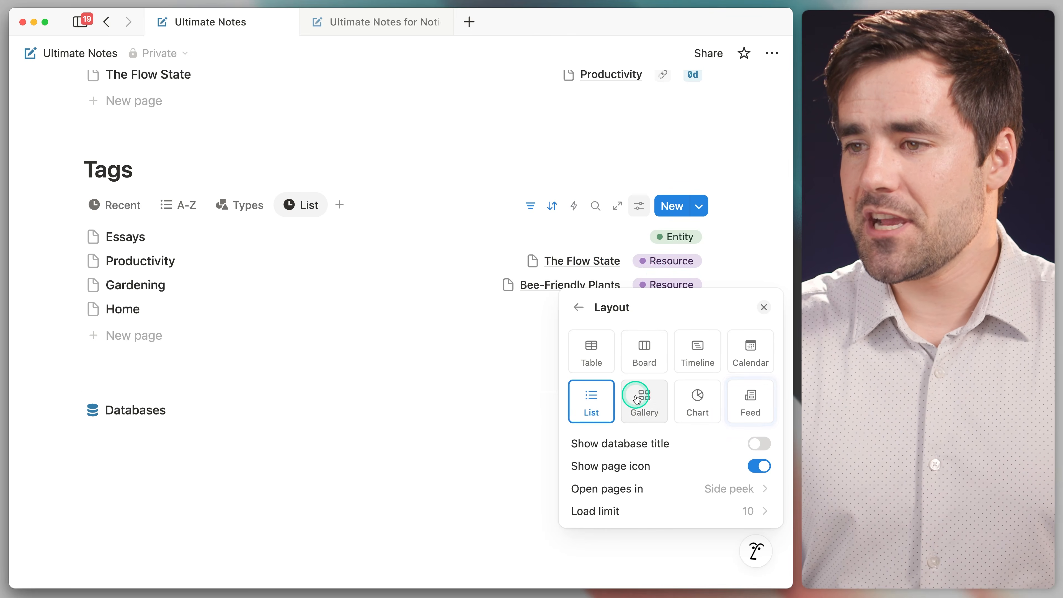
{"action": "left_click", "coordinate": [644, 402]}
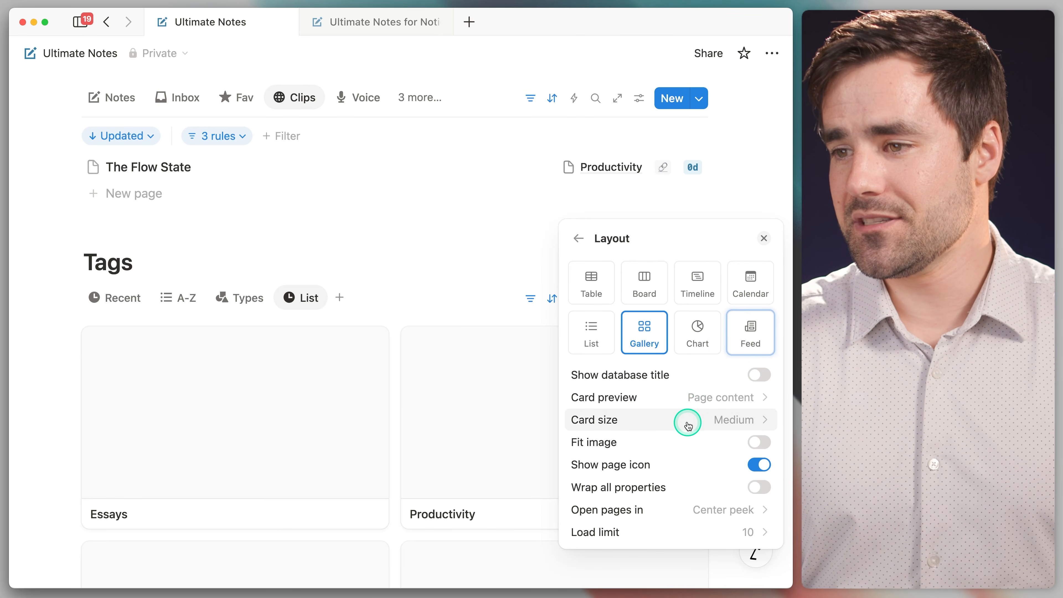
Set the gallery's card preview to None, card size to Small, wrap all properties, and open pages in Side peek.
{"action": "left_click", "coordinate": [679, 401]}
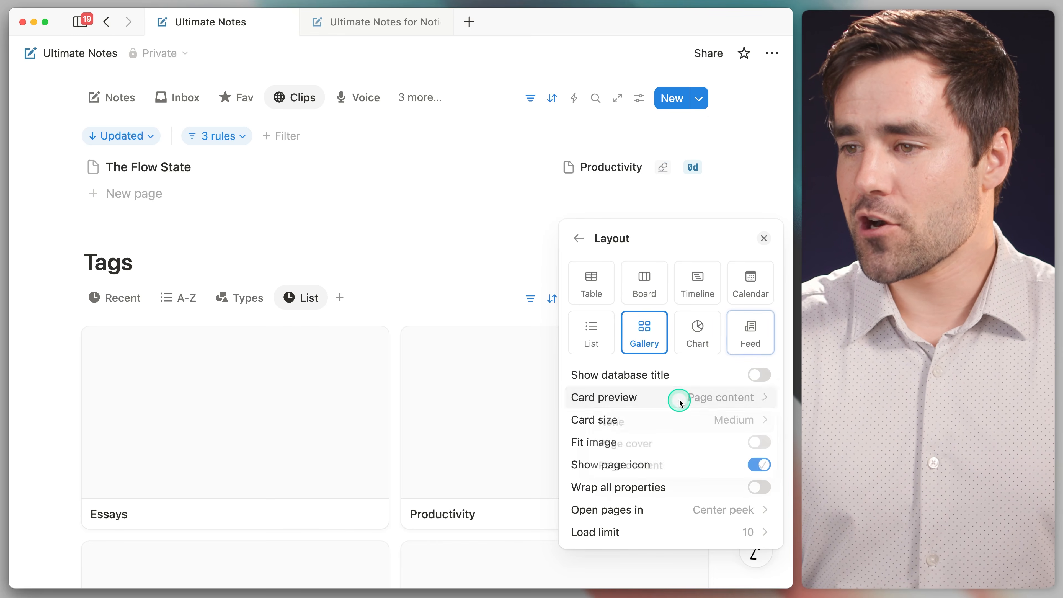
{"action": "left_click", "coordinate": [641, 420]}
{"action": "left_click", "coordinate": [707, 420]}
{"action": "left_click", "coordinate": [649, 442]}
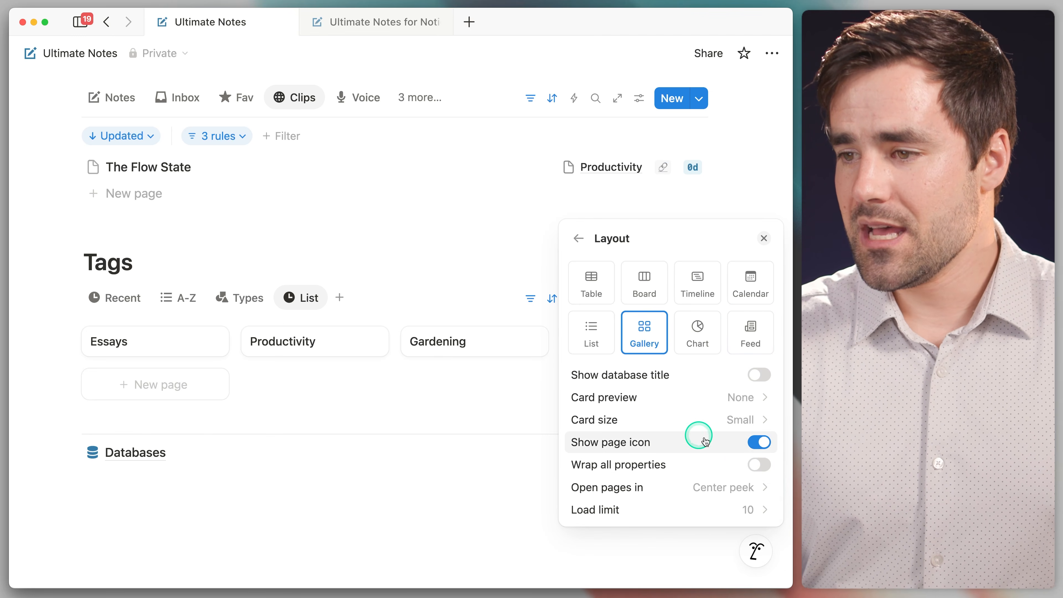
{"action": "left_click", "coordinate": [759, 465]}
{"action": "left_click", "coordinate": [725, 488]}
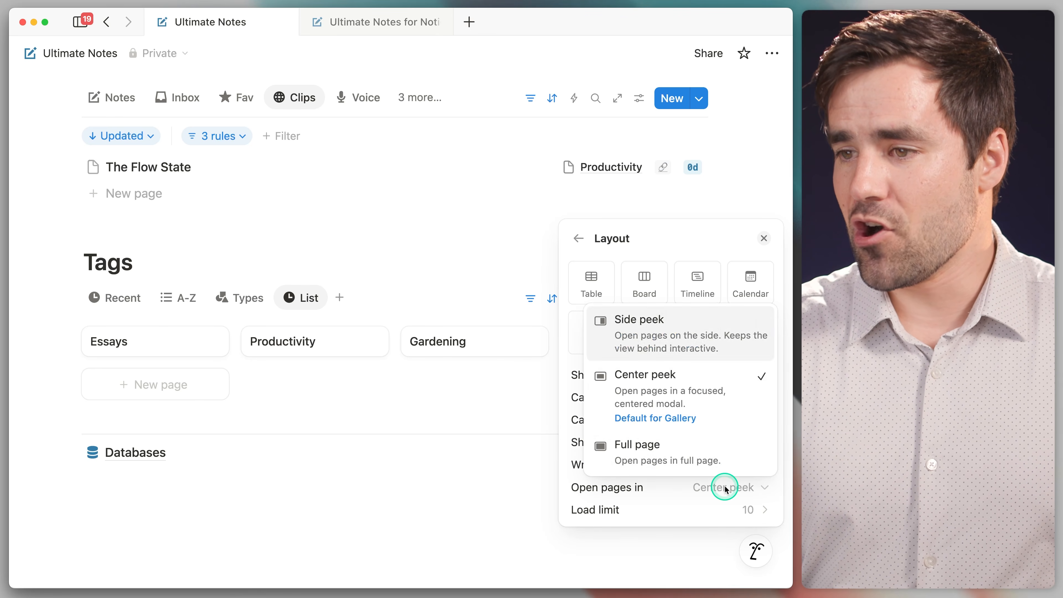
{"action": "left_click", "coordinate": [690, 327]}
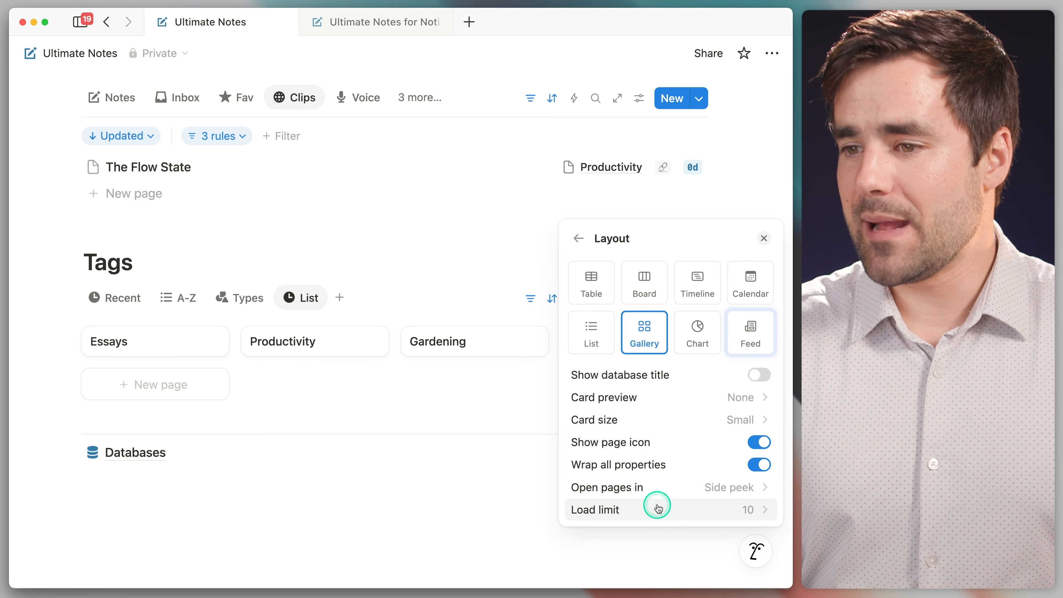
Rename the gallery tags view as Fav and give it the solid star icon.
{"action": "left_click", "coordinate": [578, 238]}
{"action": "left_click", "coordinate": [632, 246]}
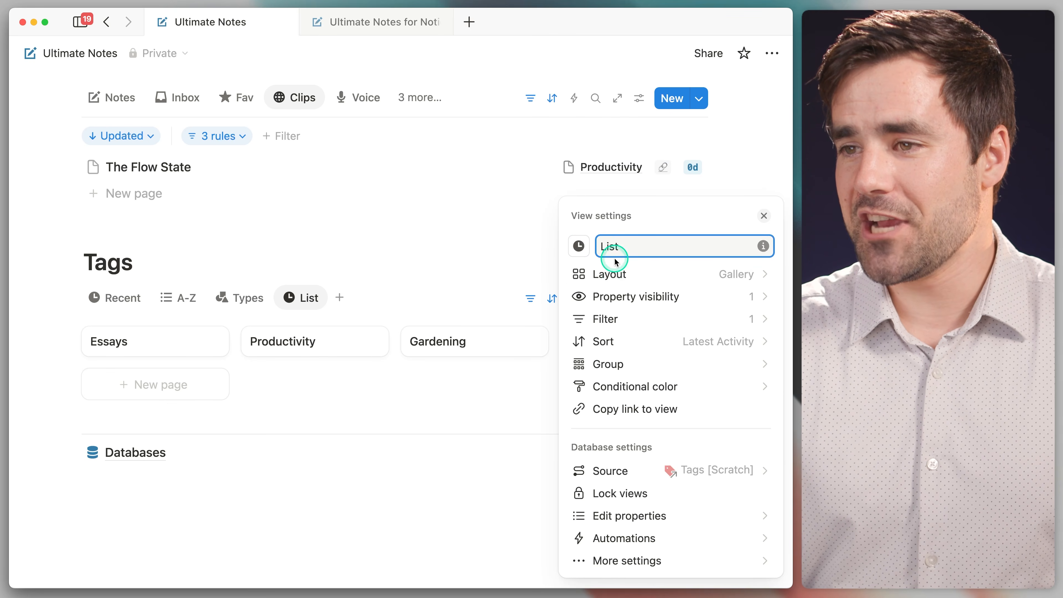
{"action": "key", "text": "BackSpace"}
{"action": "key", "text": "BackSpace"}
{"action": "key", "text": "BackSpace"}
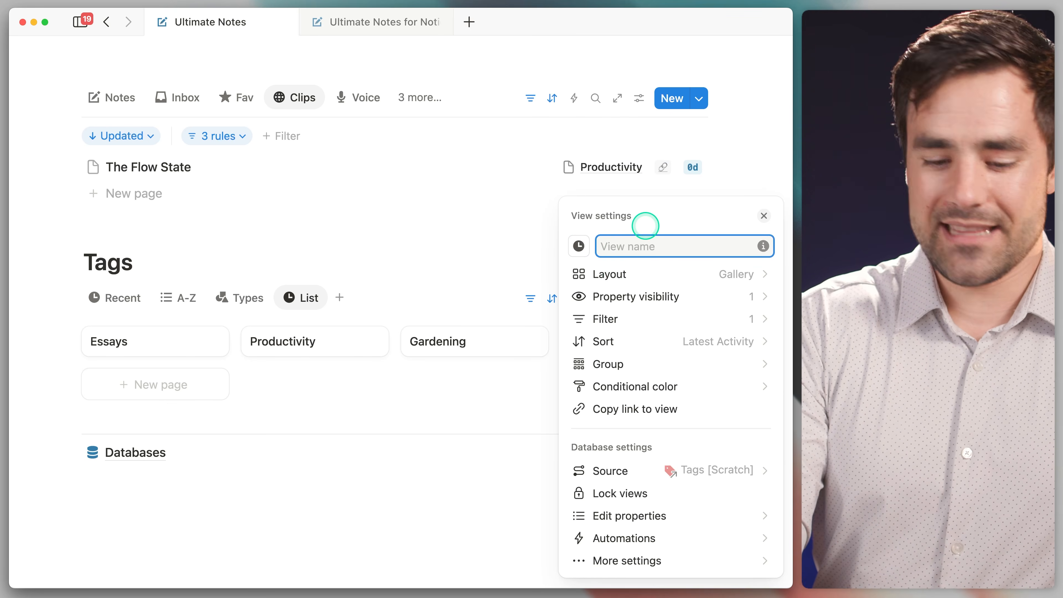
{"action": "type", "text": "Fav"}
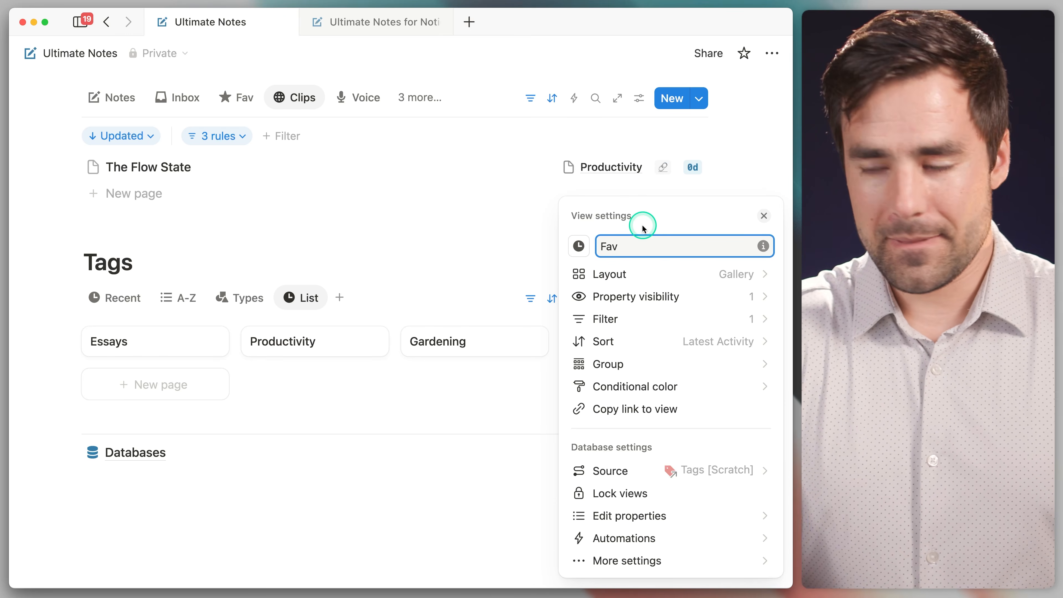
{"action": "left_click", "coordinate": [581, 247]}
{"action": "type", "text": "sta"}
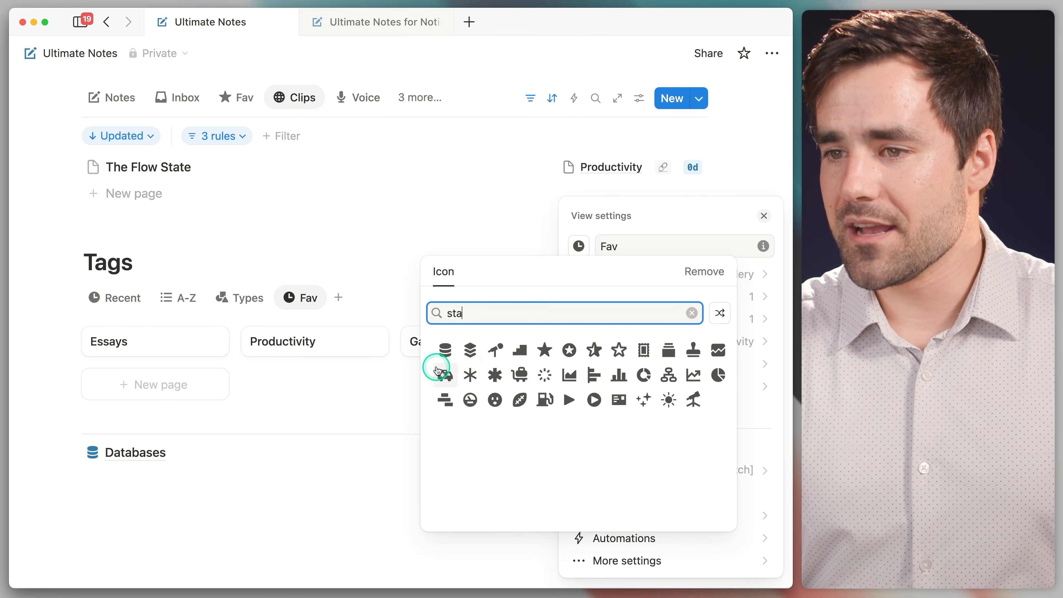
{"action": "left_click", "coordinate": [548, 351]}
{"action": "left_click", "coordinate": [762, 215]}
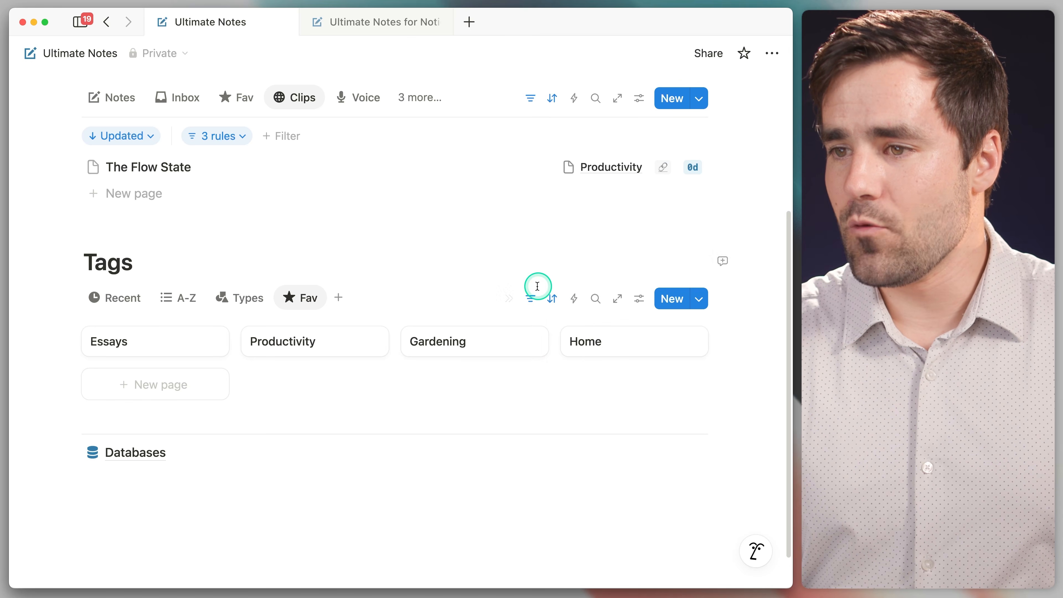
Add a second filter rule to the Fav tags view requiring Favorite to be checked.
{"action": "left_click", "coordinate": [553, 300]}
{"action": "left_click", "coordinate": [530, 299]}
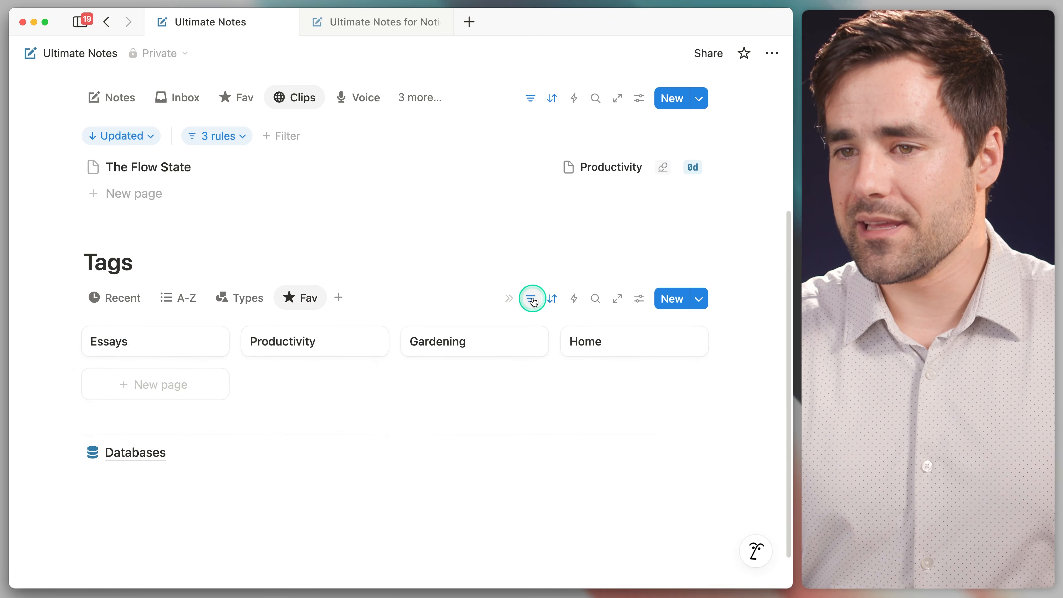
{"action": "left_click", "coordinate": [530, 298]}
{"action": "left_click", "coordinate": [242, 337]}
{"action": "left_click", "coordinate": [278, 394]}
{"action": "left_click", "coordinate": [301, 420]}
{"action": "left_click", "coordinate": [333, 401]}
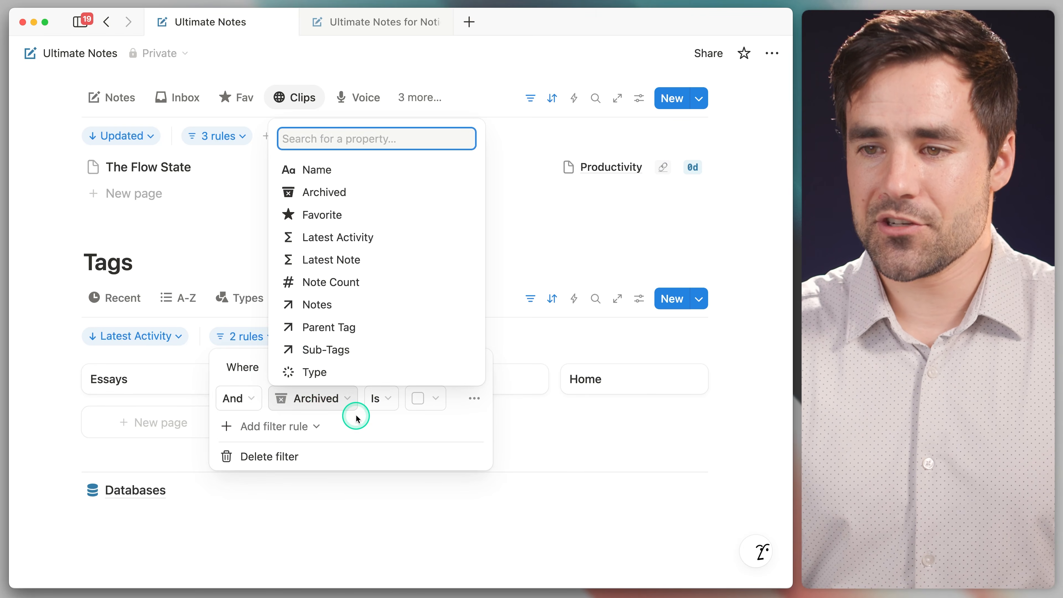
{"action": "type", "text": "f"}
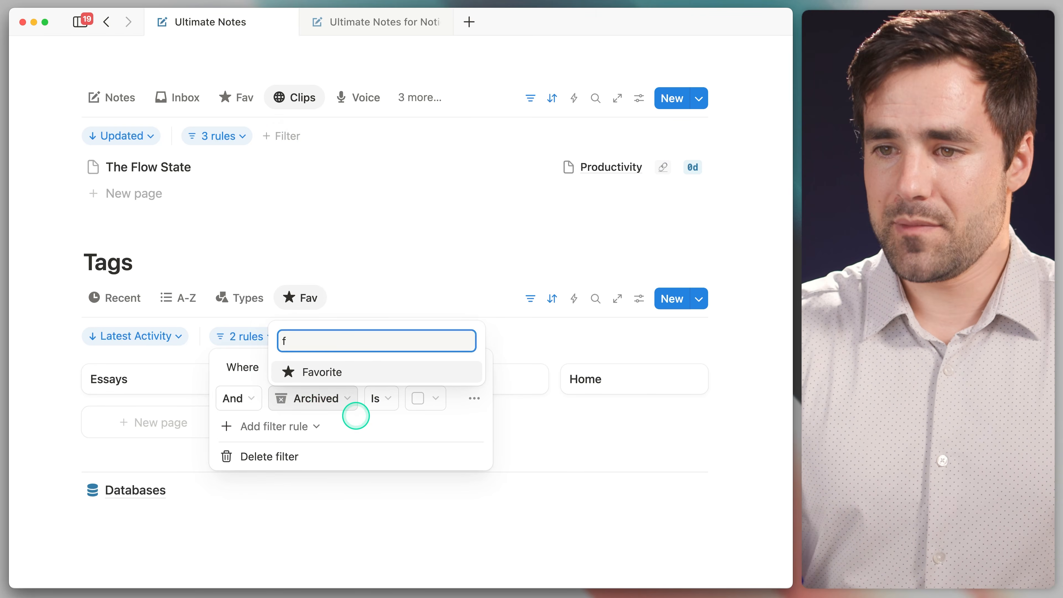
{"action": "left_click", "coordinate": [355, 372]}
{"action": "left_click", "coordinate": [433, 398]}
{"action": "left_click", "coordinate": [439, 445]}
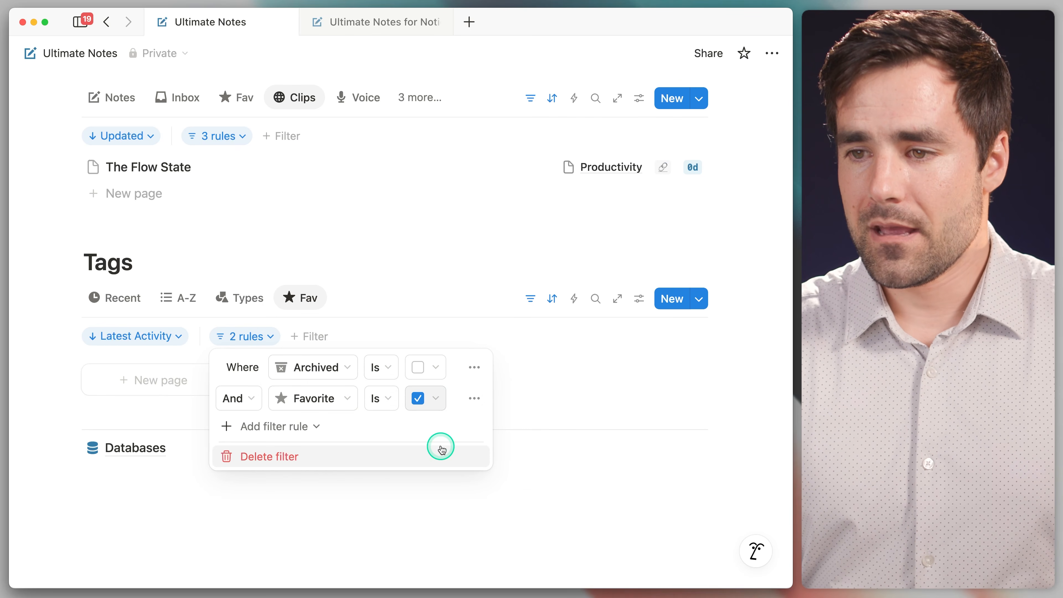
{"action": "left_click", "coordinate": [401, 276]}
Move the Fav tags view directly after Recent and show the Type property on its cards.
{"action": "left_click_drag", "start_coordinate": [307, 298], "coordinate": [178, 308]}
{"action": "left_click", "coordinate": [638, 298]}
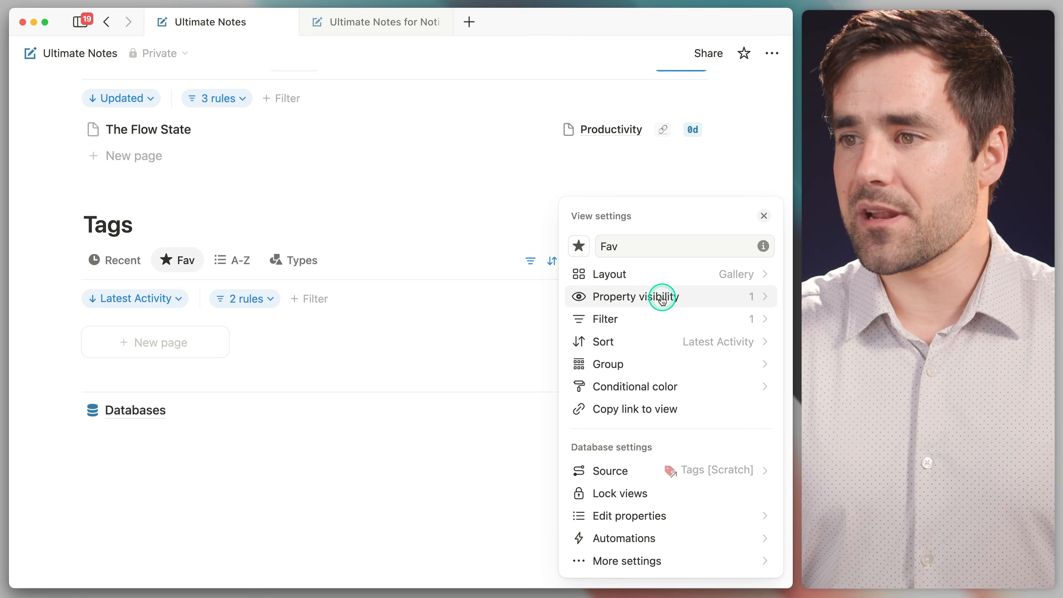
{"action": "left_click", "coordinate": [725, 295]}
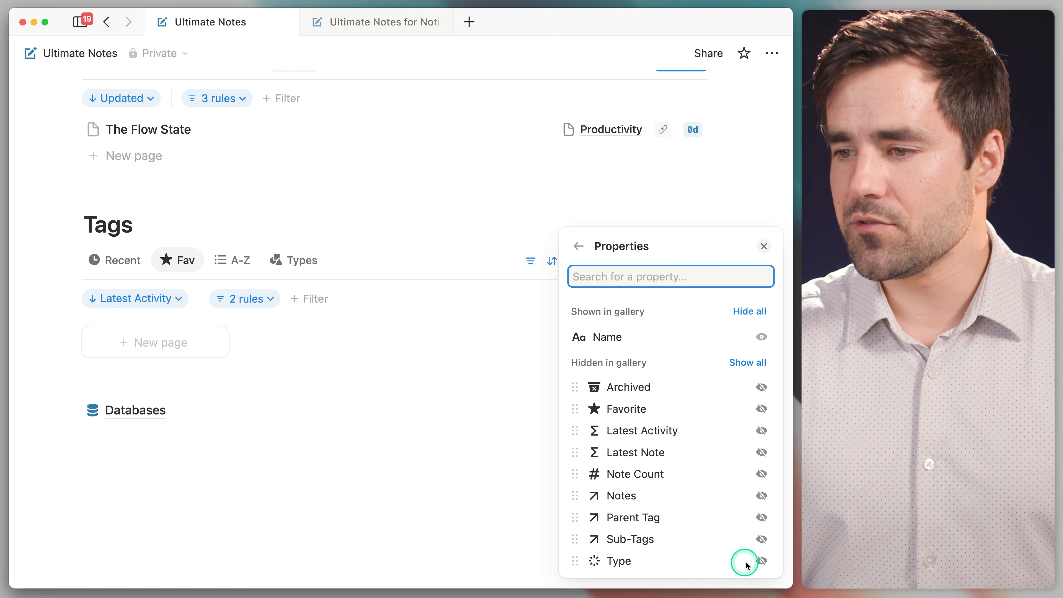
{"action": "left_click", "coordinate": [761, 561]}
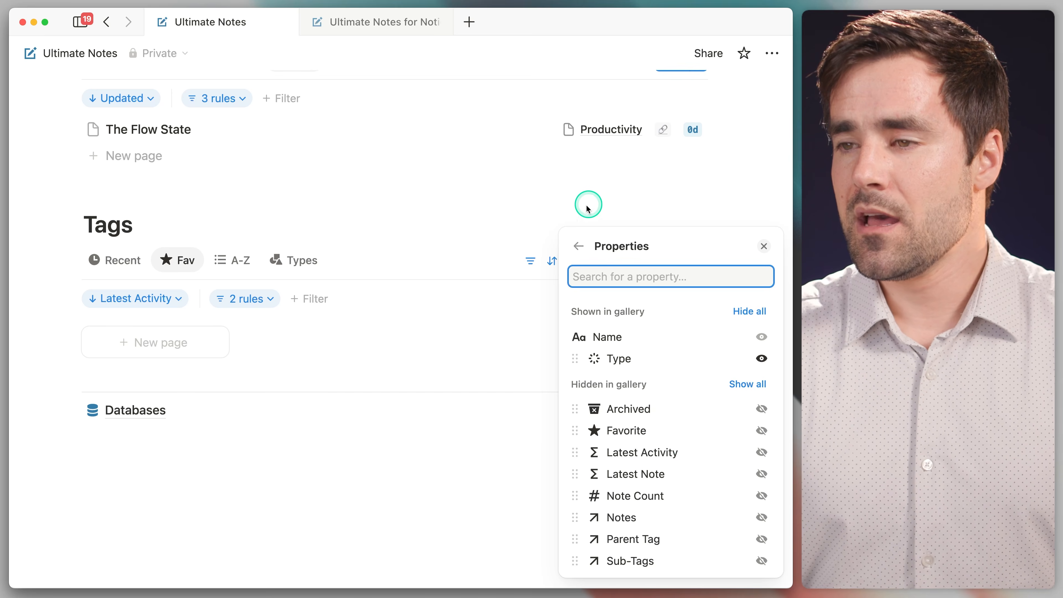
{"action": "left_click", "coordinate": [523, 223]}
Hide the Type property in the Types view of the Tags section.
{"action": "left_click", "coordinate": [295, 260]}
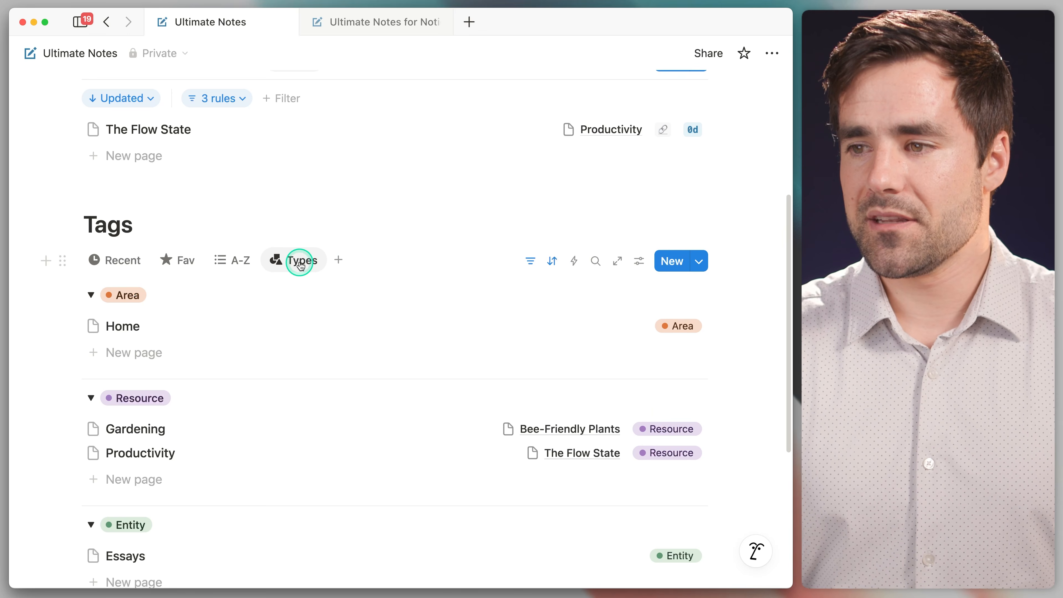
{"action": "scroll", "coordinate": [320, 288], "scroll_direction": "down", "scroll_amount": 3}
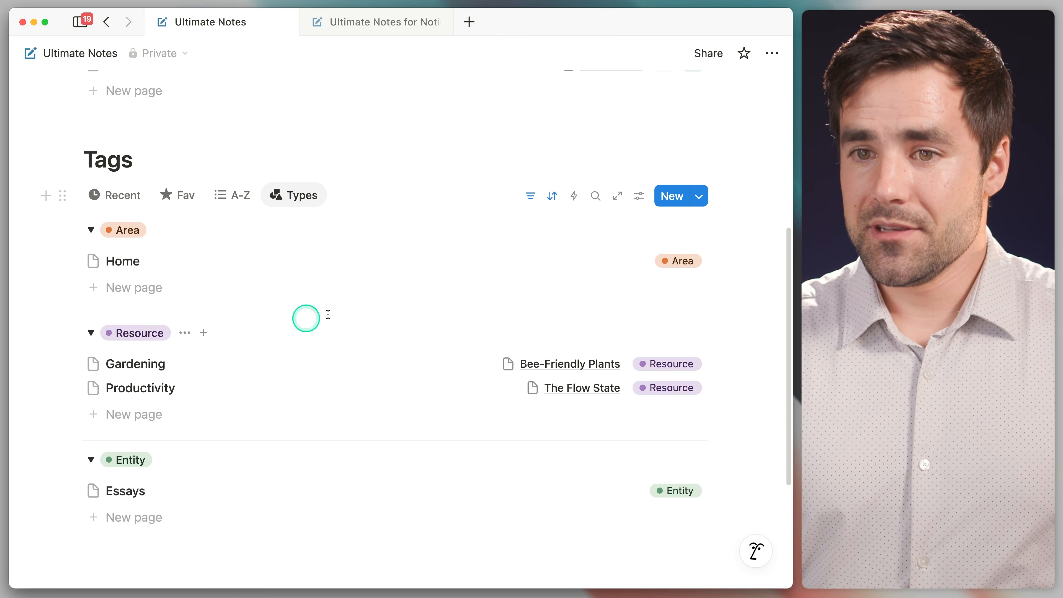
{"action": "left_click", "coordinate": [637, 196]}
{"action": "left_click", "coordinate": [688, 296]}
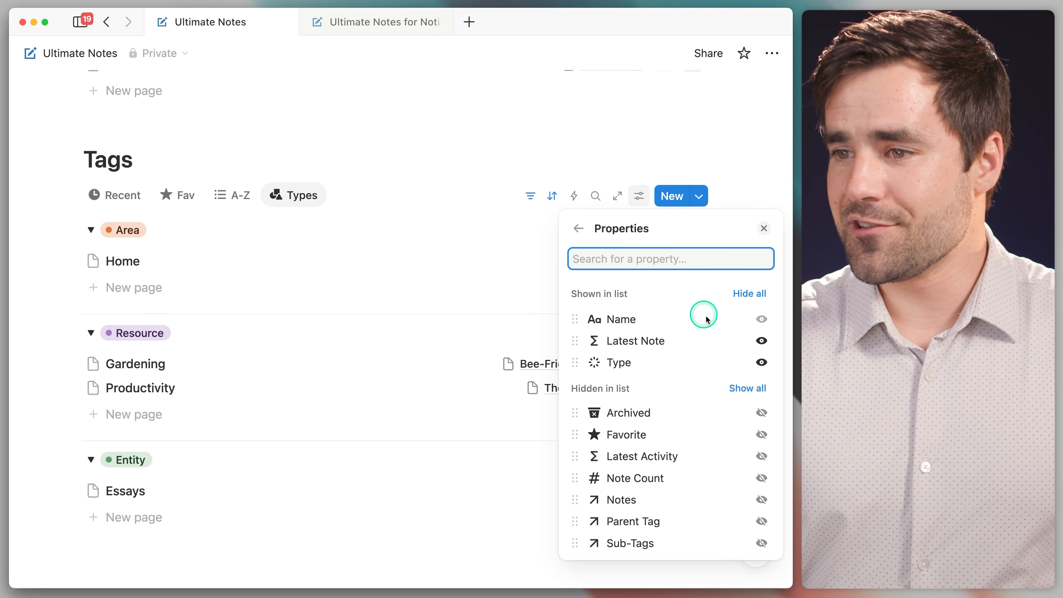
{"action": "left_click", "coordinate": [761, 362]}
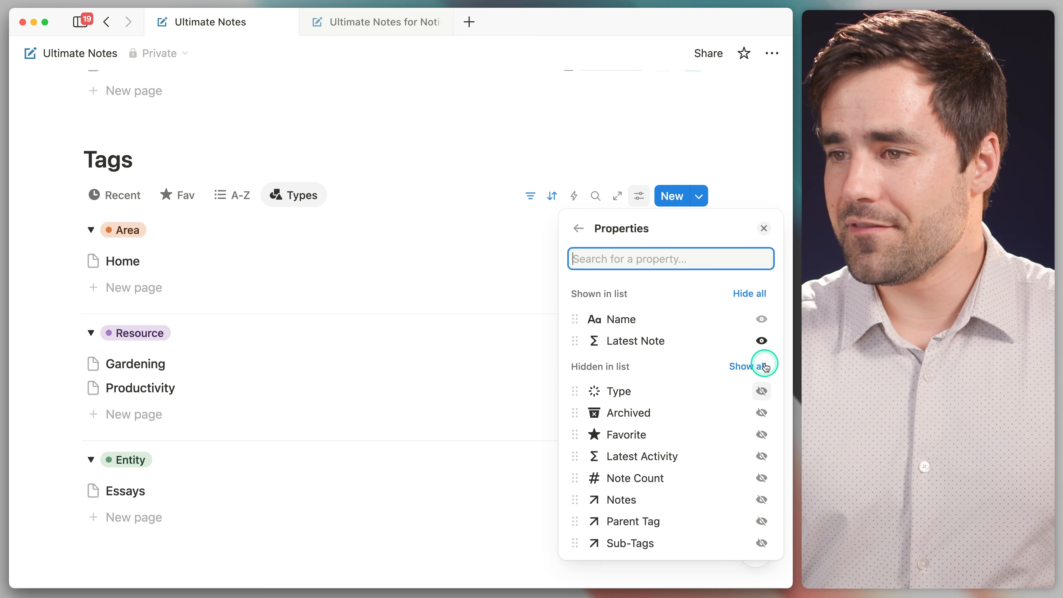
{"action": "left_click", "coordinate": [764, 229]}
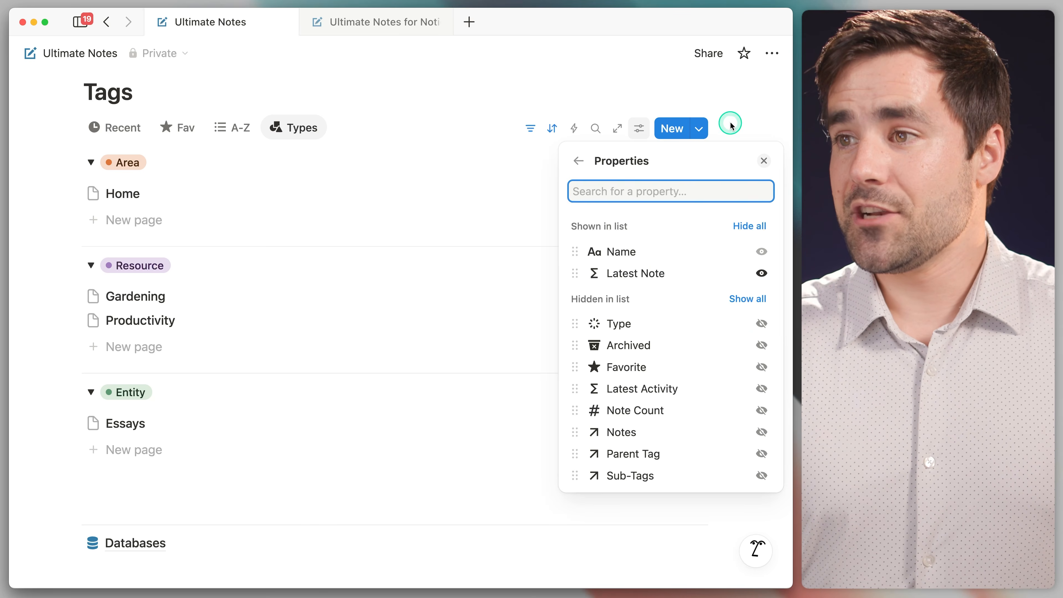
{"action": "left_click", "coordinate": [730, 125]}
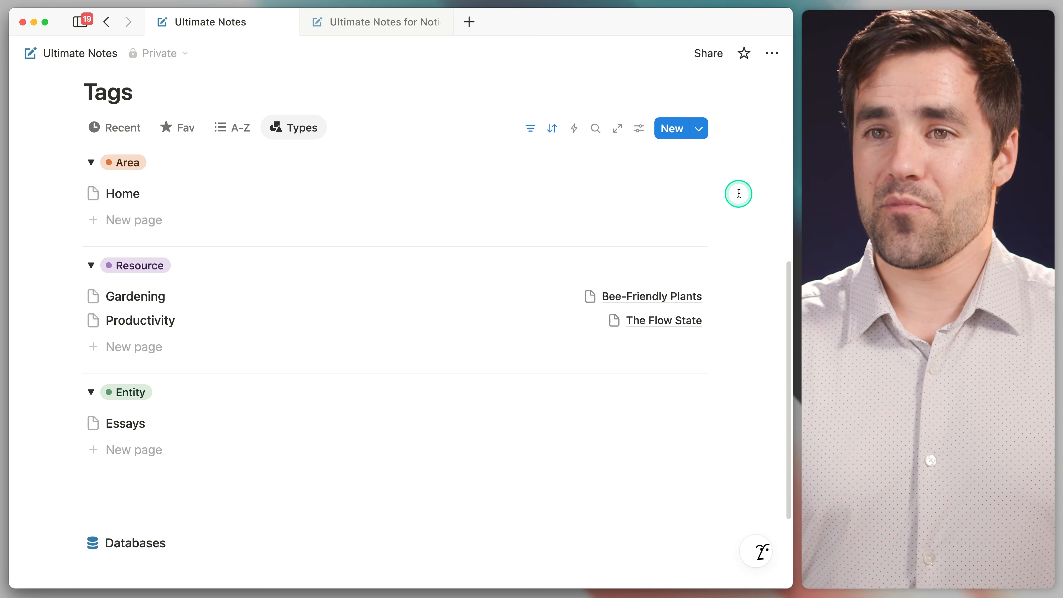
Review the dashboard's note and tag views, and compare them with the Tags section of the Ultimate Notes for Notion page.
{"action": "scroll", "coordinate": [683, 218], "scroll_direction": "up", "scroll_amount": 10}
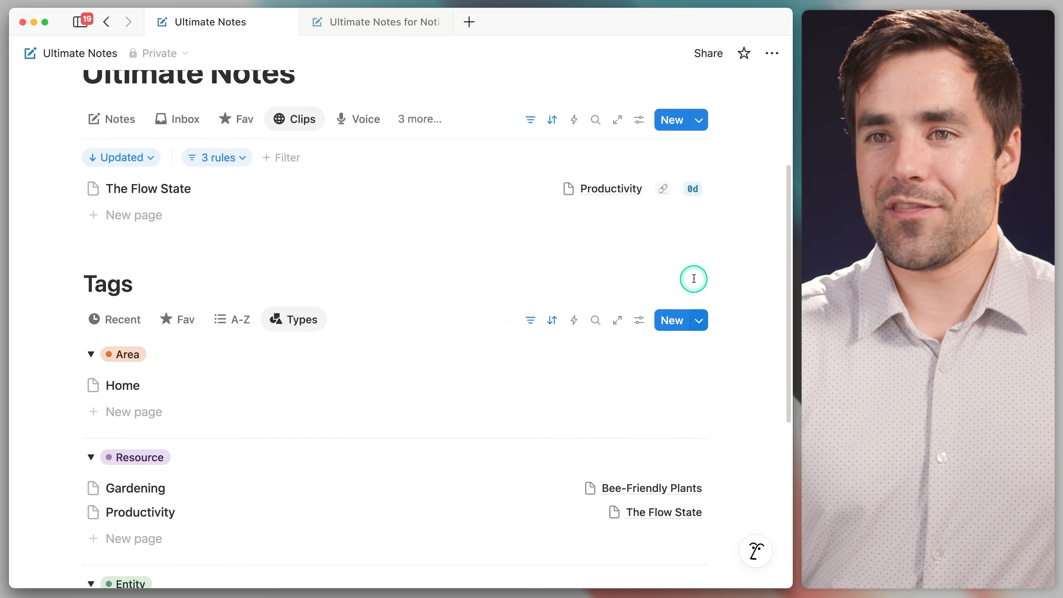
{"action": "scroll", "coordinate": [750, 329], "scroll_direction": "down", "scroll_amount": 2}
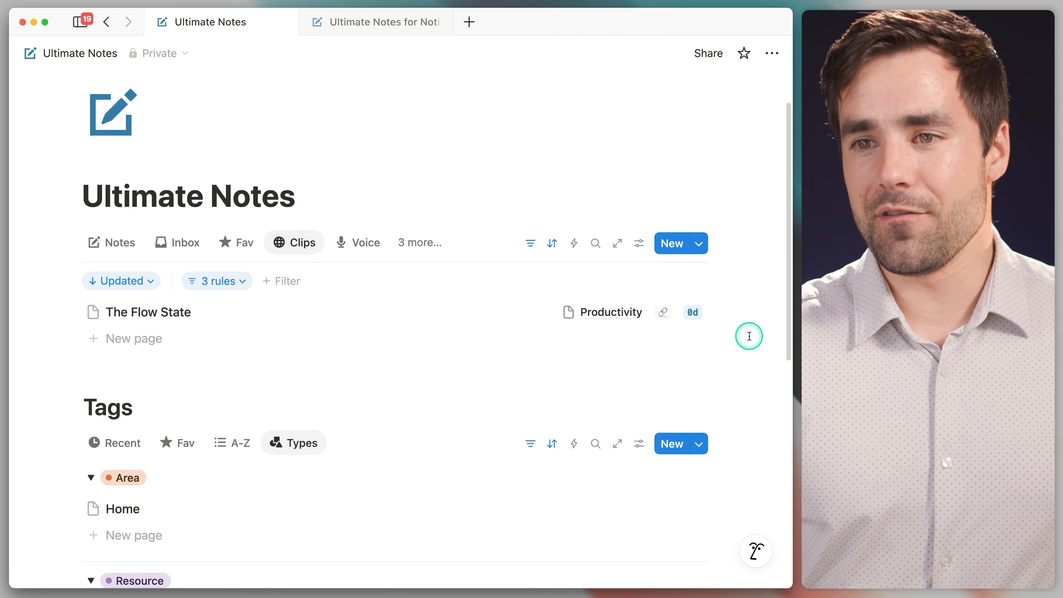
{"action": "scroll", "coordinate": [749, 335], "scroll_direction": "down", "scroll_amount": 3}
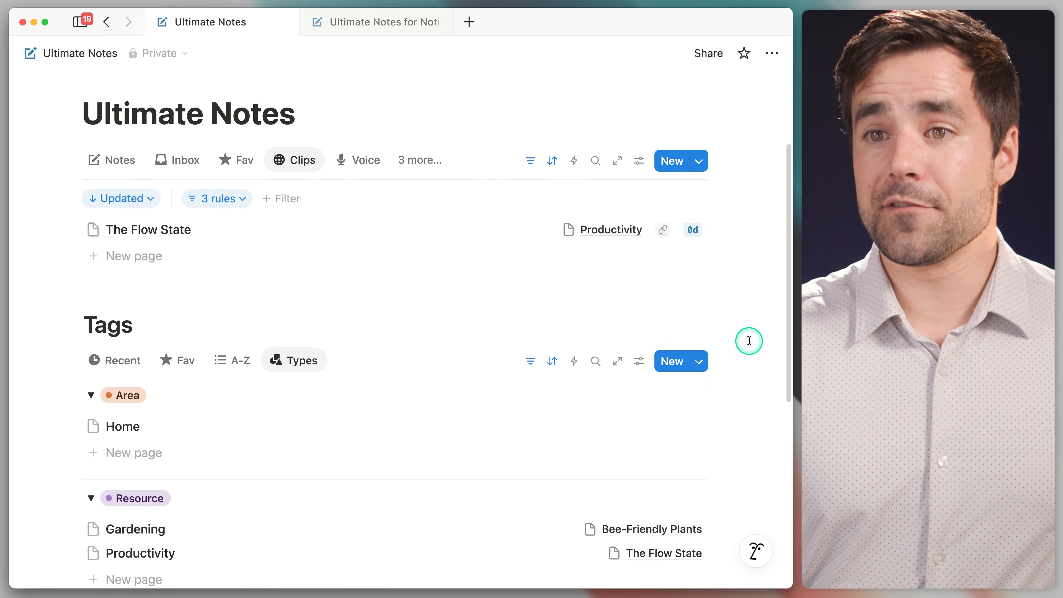
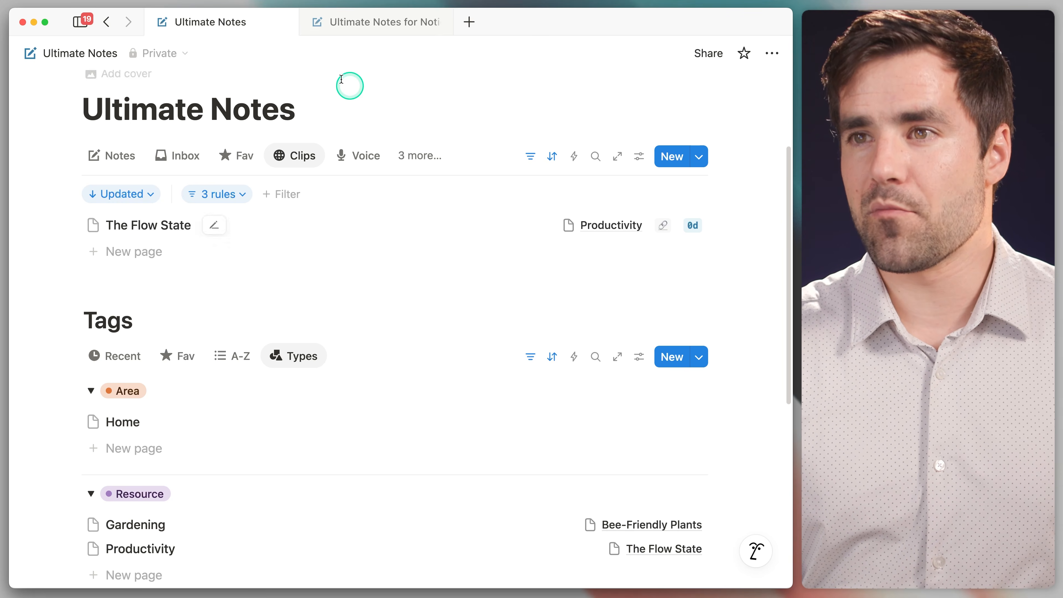
{"action": "left_click", "coordinate": [356, 23]}
{"action": "scroll", "coordinate": [635, 294], "scroll_direction": "down", "scroll_amount": 1}
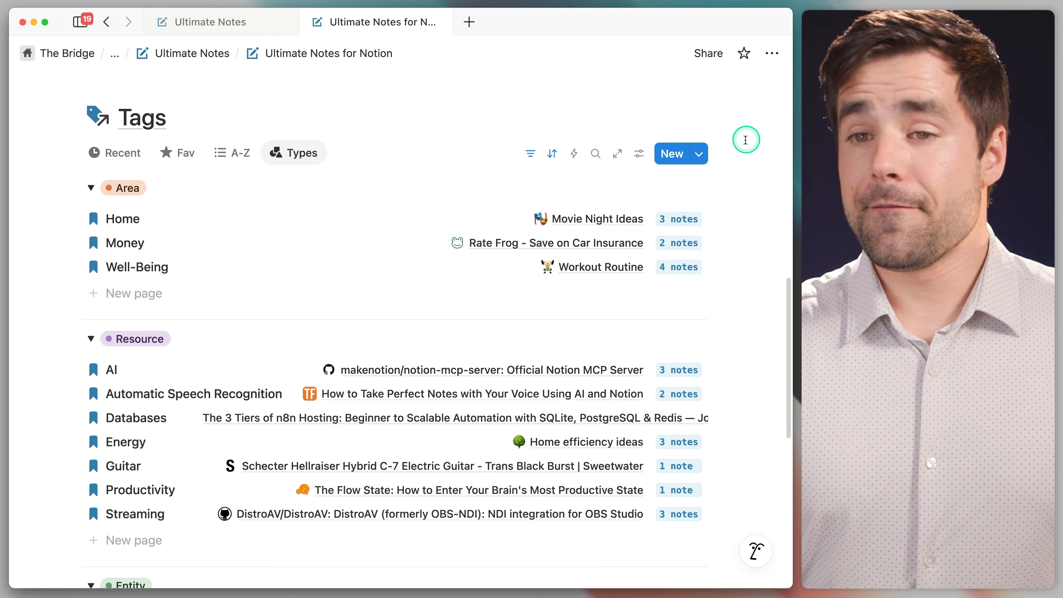
Open the Home tag page and examine its Notes and Web Clips sections and the available note views.
{"action": "left_click", "coordinate": [119, 224]}
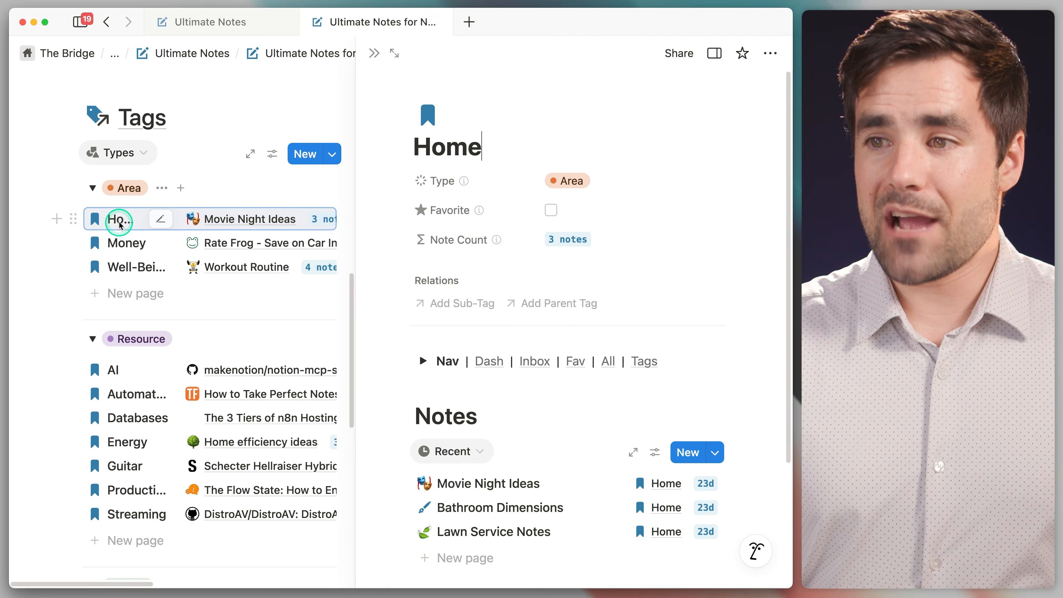
{"action": "scroll", "coordinate": [705, 308], "scroll_direction": "down", "scroll_amount": 5}
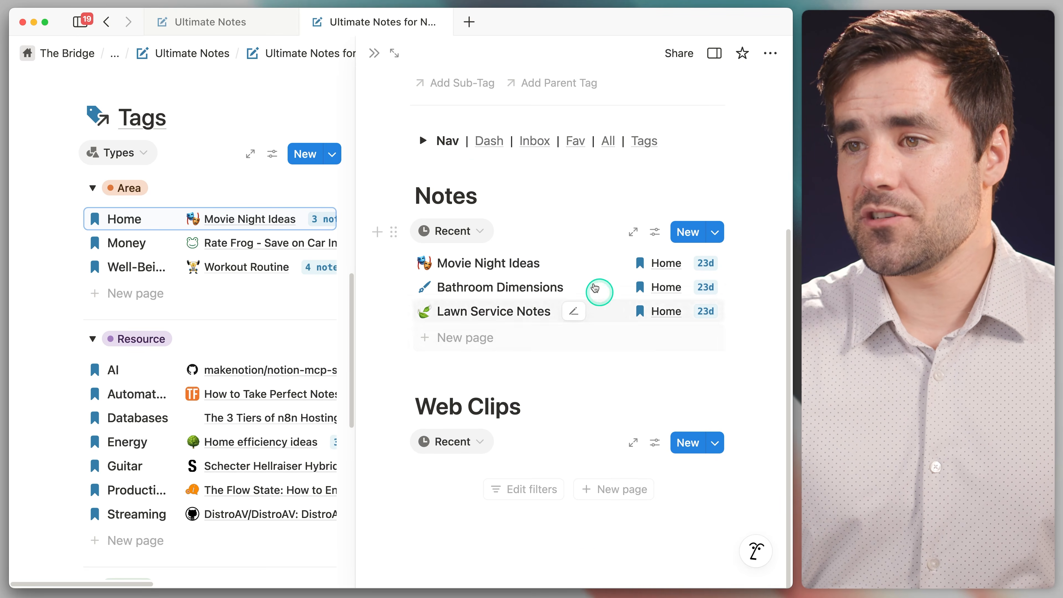
{"action": "left_click", "coordinate": [468, 231]}
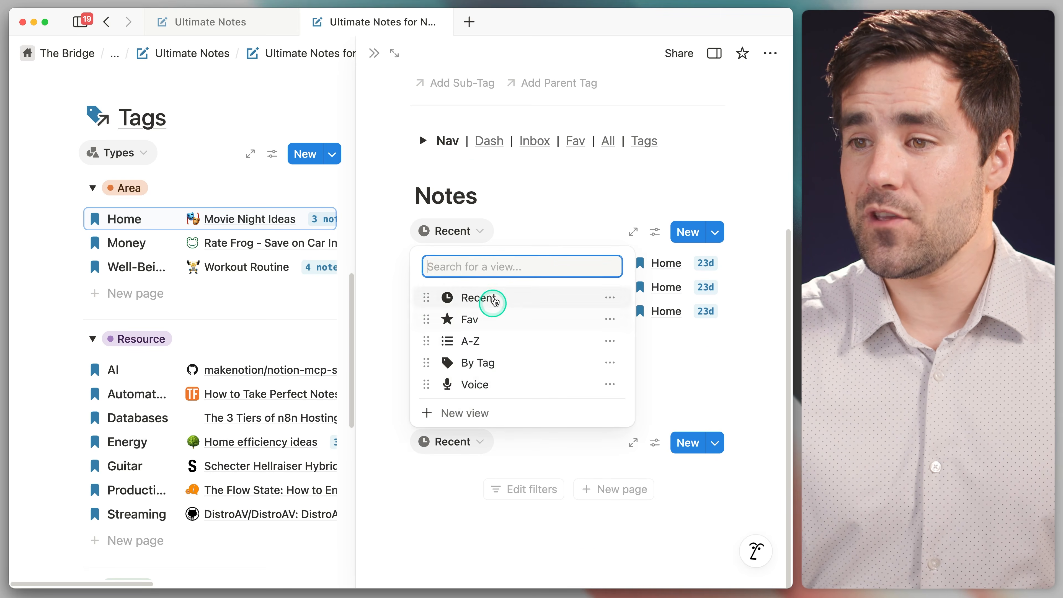
{"action": "left_click", "coordinate": [704, 190]}
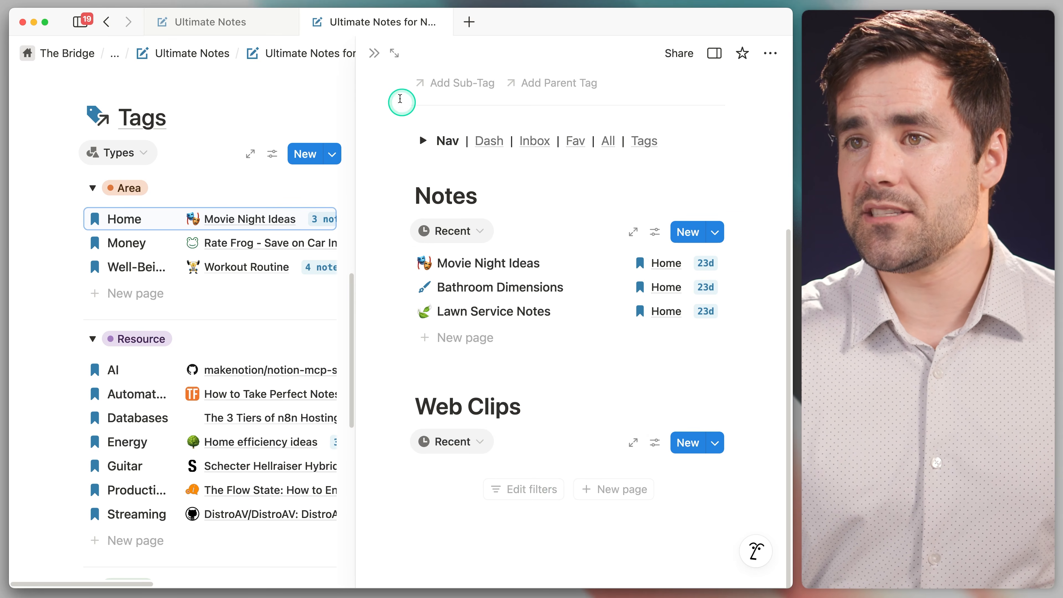
{"action": "left_click", "coordinate": [379, 63]}
Create a page in the Journal view of the notes list and review its Day Plan, Day Review and Journal Entry sections.
{"action": "scroll", "coordinate": [460, 369], "scroll_direction": "up", "scroll_amount": 10}
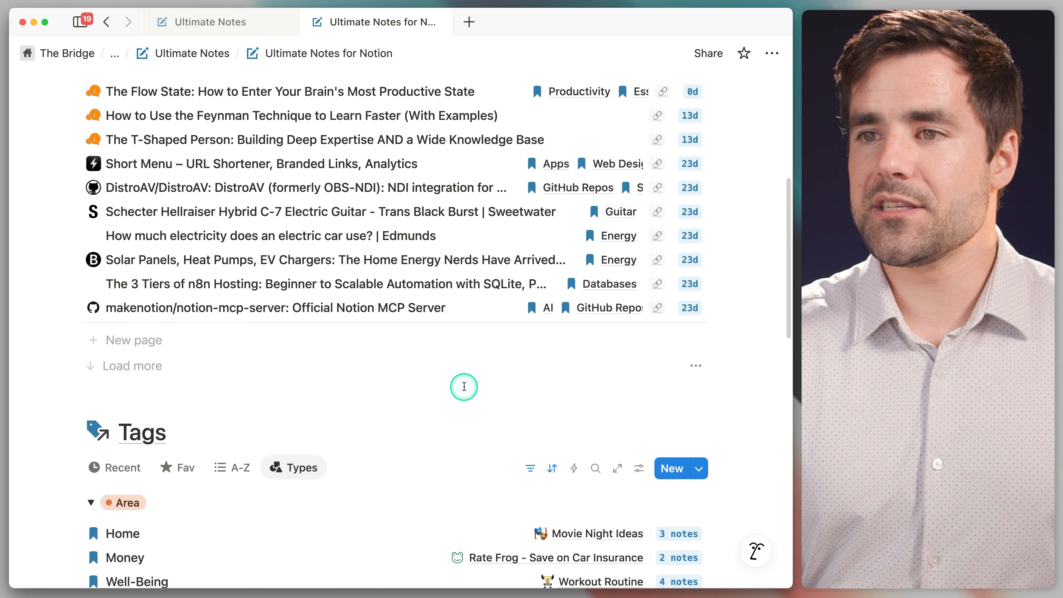
{"action": "scroll", "coordinate": [470, 400], "scroll_direction": "up", "scroll_amount": 2}
{"action": "left_click", "coordinate": [412, 173]}
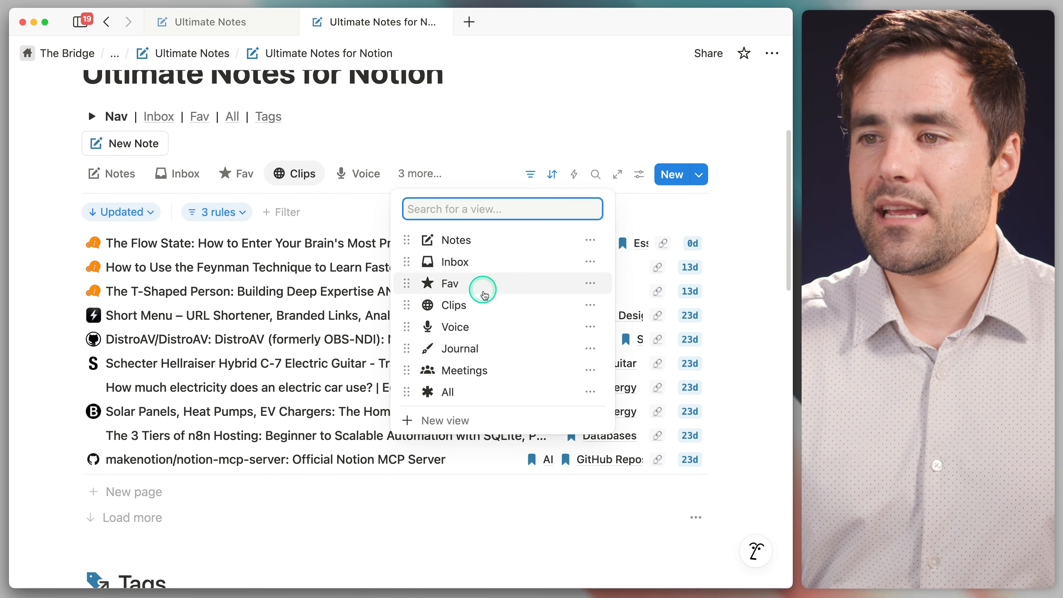
{"action": "left_click", "coordinate": [484, 347]}
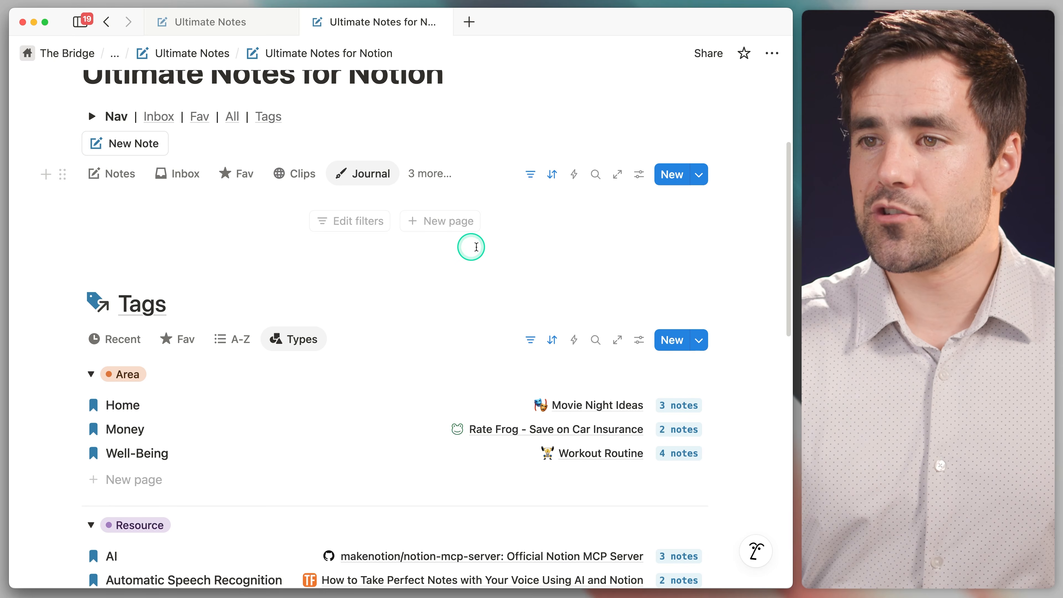
{"action": "left_click", "coordinate": [445, 227]}
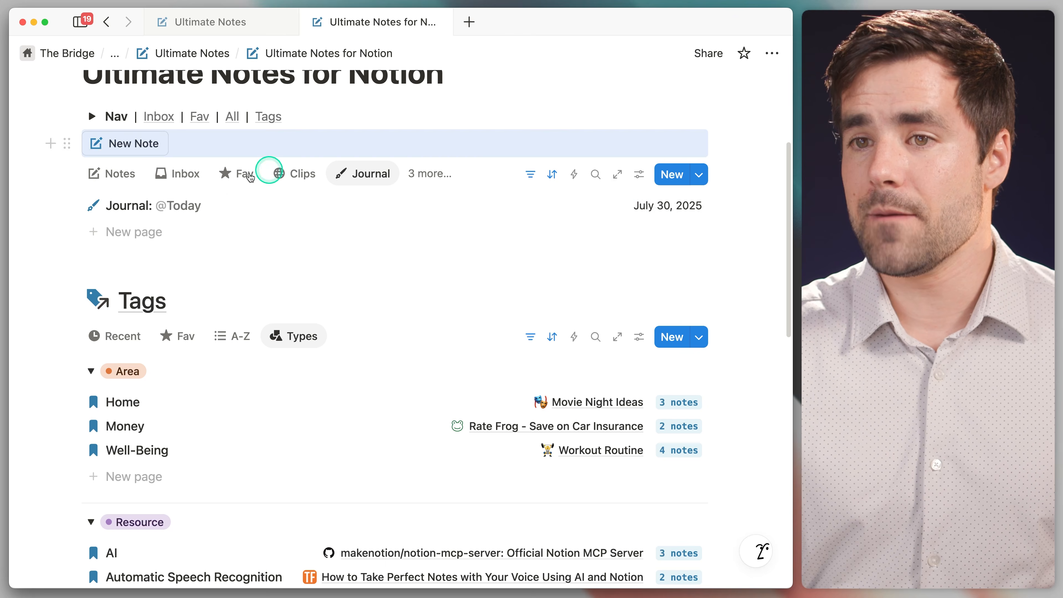
{"action": "left_click", "coordinate": [137, 207]}
{"action": "scroll", "coordinate": [445, 300], "scroll_direction": "down", "scroll_amount": 5}
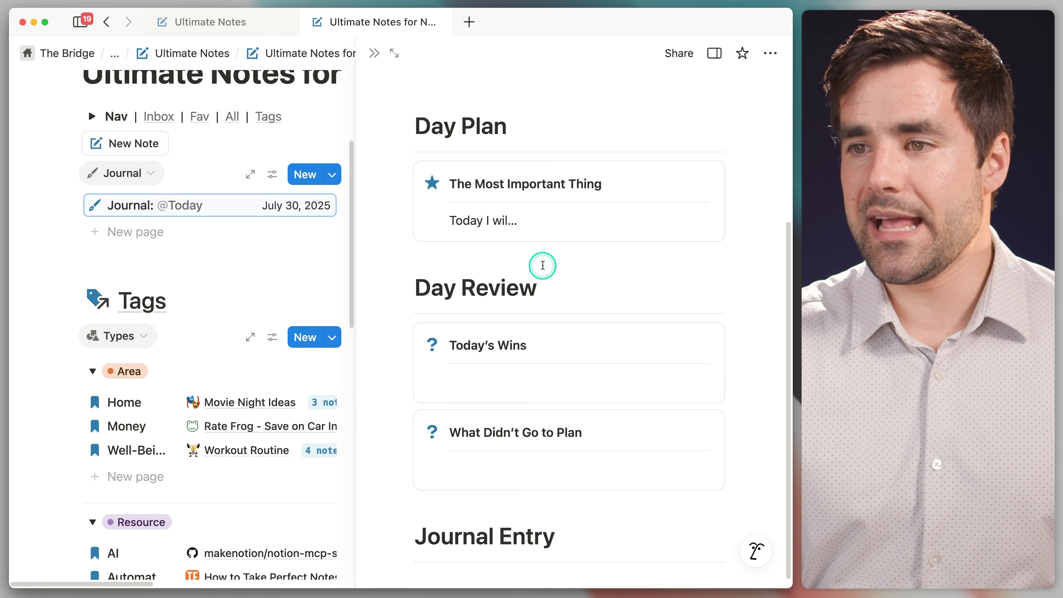
{"action": "scroll", "coordinate": [535, 293], "scroll_direction": "down", "scroll_amount": 2}
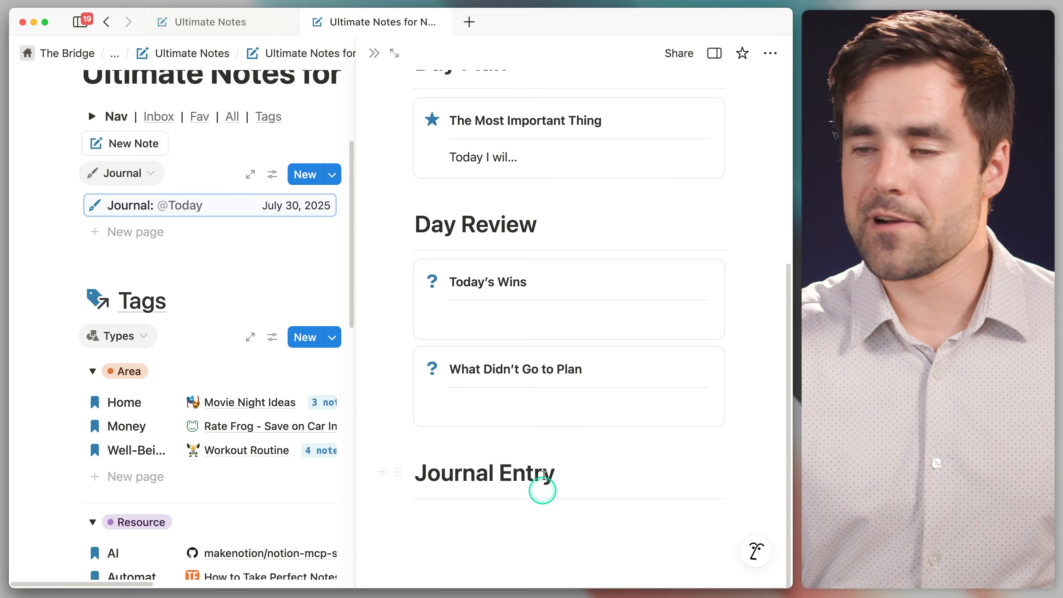
{"action": "left_click", "coordinate": [373, 53]}
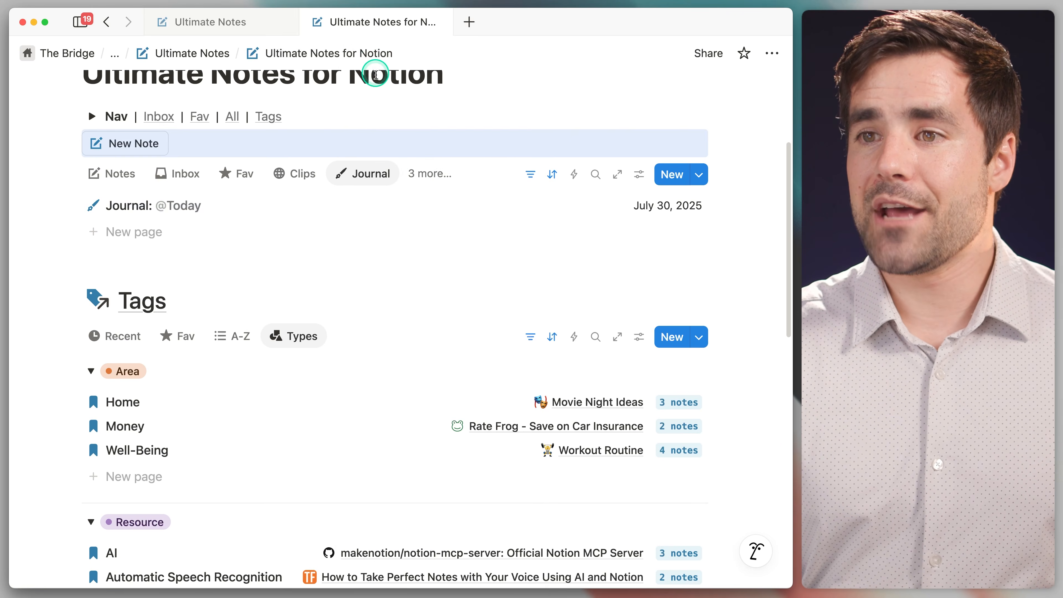
Create a page in the Meetings view and review its Agenda, Meeting Notes and Action Items sections.
{"action": "left_click", "coordinate": [431, 174]}
{"action": "left_click", "coordinate": [485, 369]}
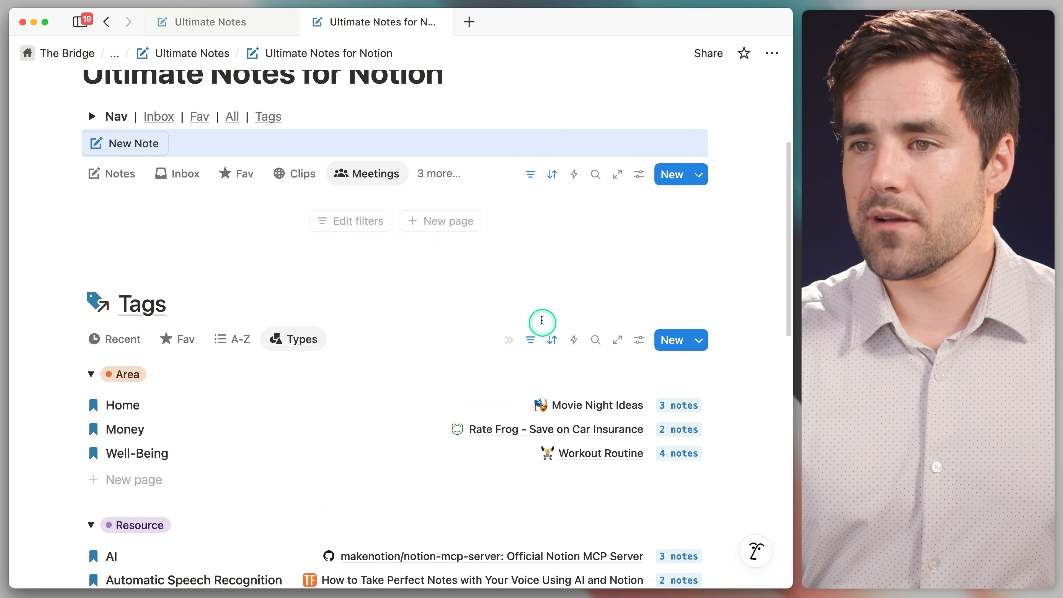
{"action": "left_click", "coordinate": [447, 222]}
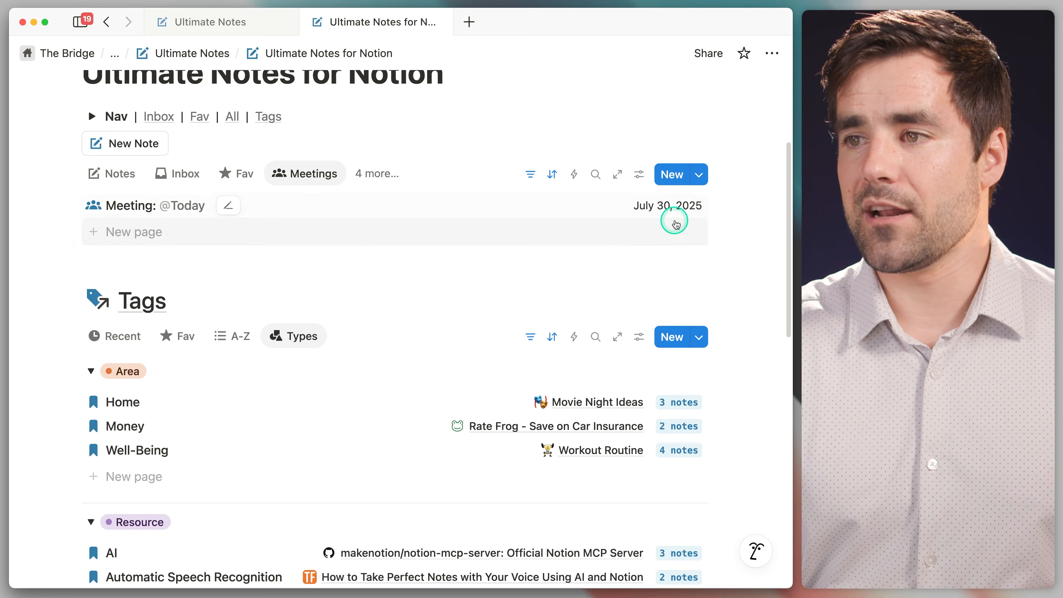
{"action": "left_click", "coordinate": [123, 205]}
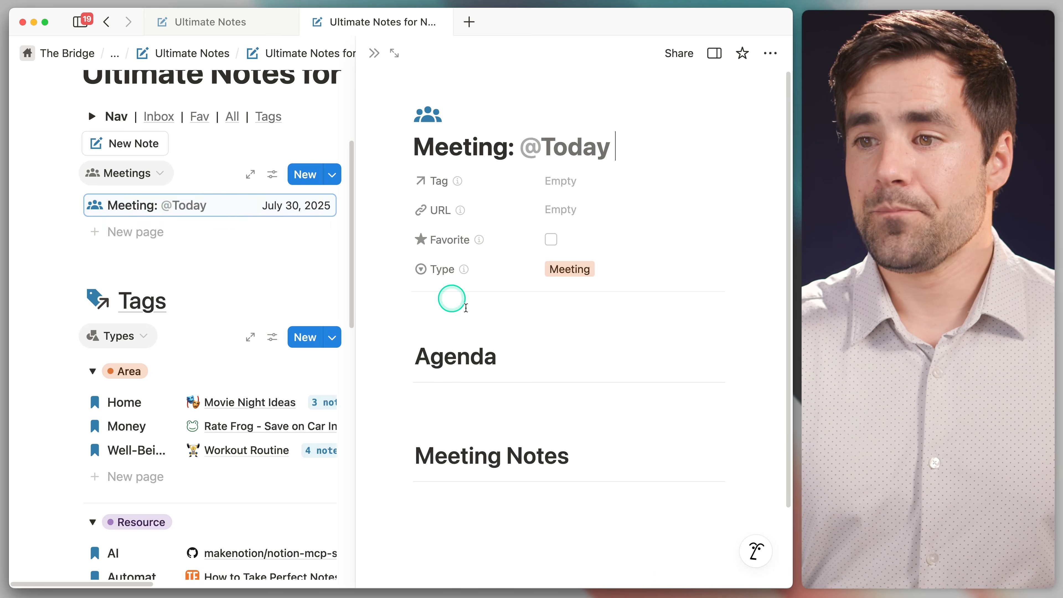
{"action": "scroll", "coordinate": [466, 308], "scroll_direction": "down", "scroll_amount": 5}
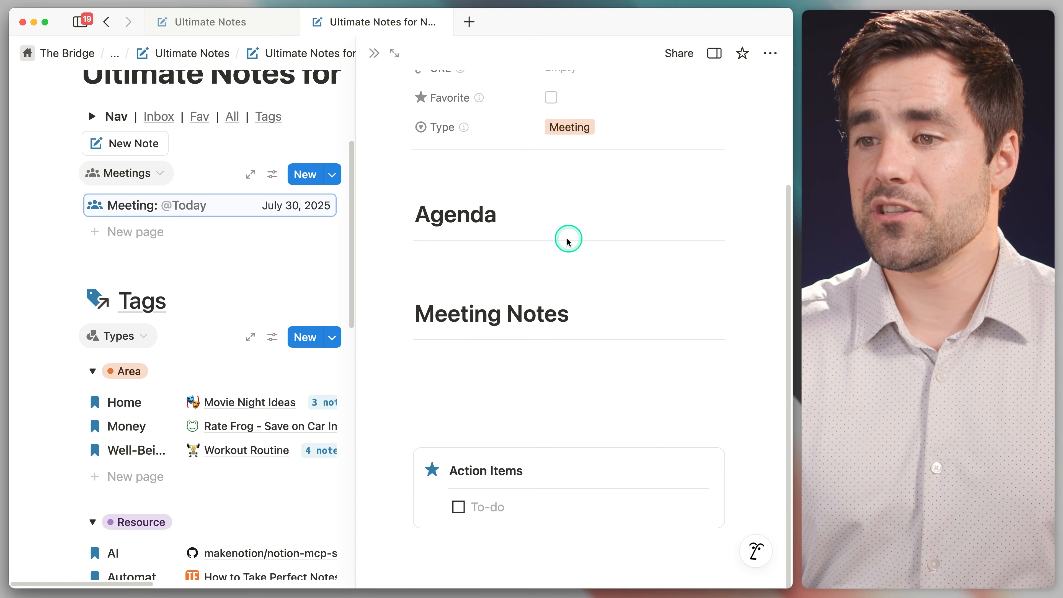
{"action": "scroll", "coordinate": [596, 462], "scroll_direction": "up", "scroll_amount": 1}
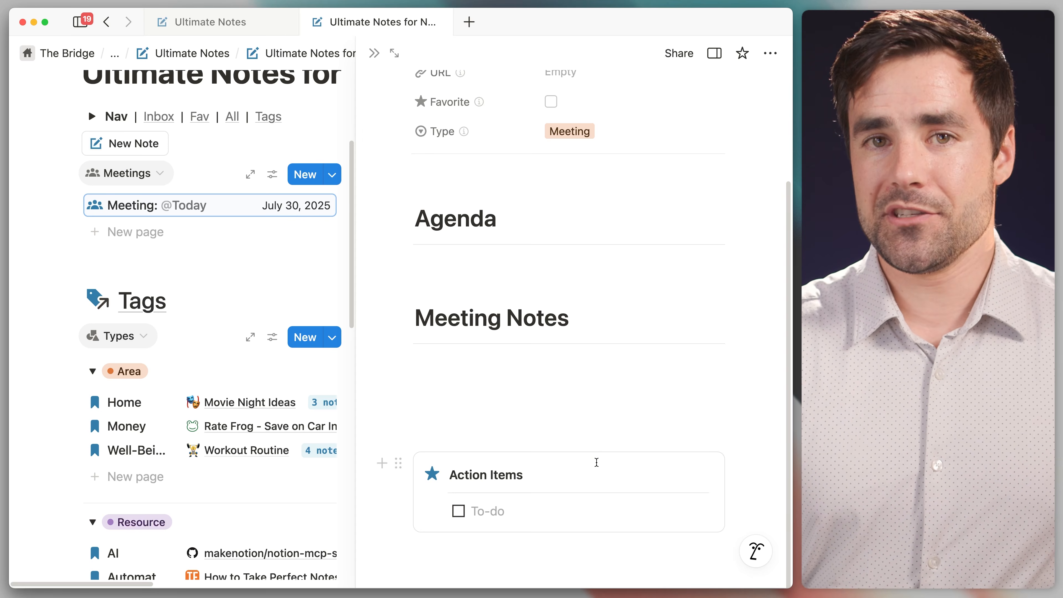
{"action": "left_click", "coordinate": [373, 53]}
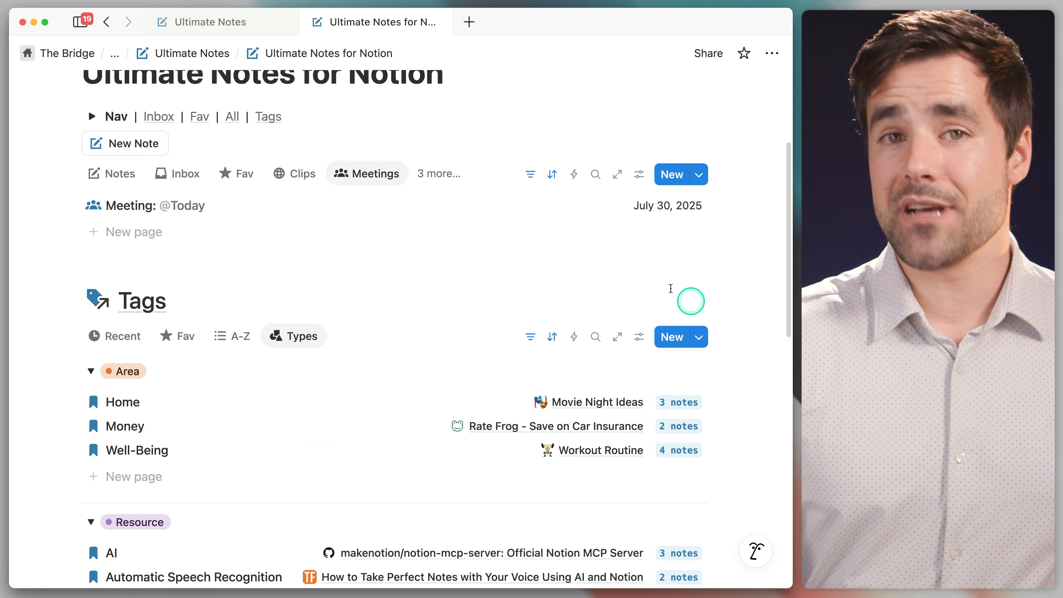
Switch to the Ultimate Notes dashboard and start a new page template for the Tags [Scratch] database from the Tags section.
{"action": "left_click", "coordinate": [209, 25]}
{"action": "scroll", "coordinate": [487, 313], "scroll_direction": "down", "scroll_amount": 3}
{"action": "scroll", "coordinate": [488, 317], "scroll_direction": "down", "scroll_amount": 4}
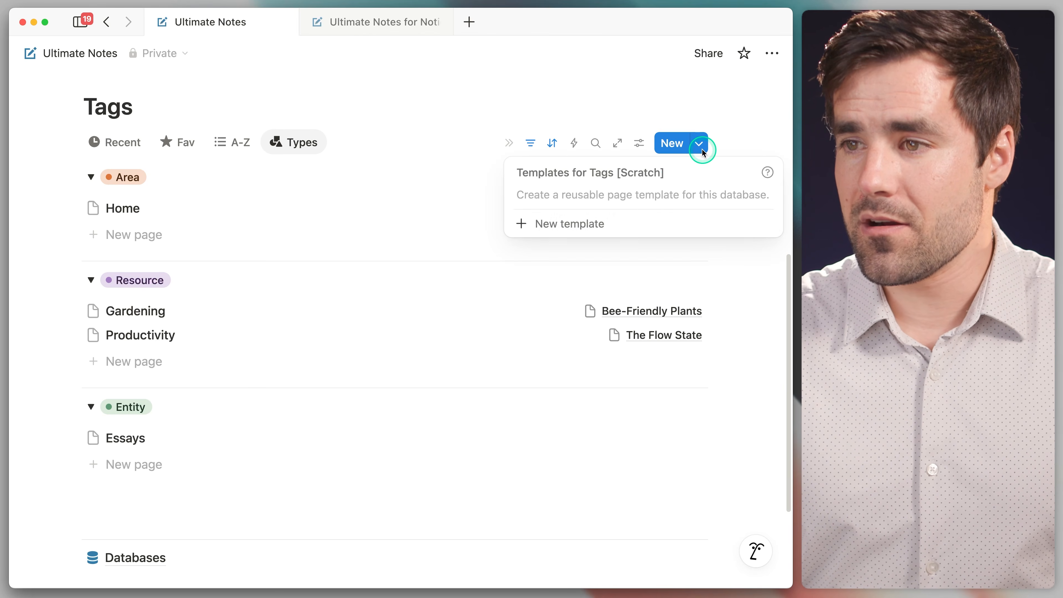
{"action": "left_click", "coordinate": [647, 223]}
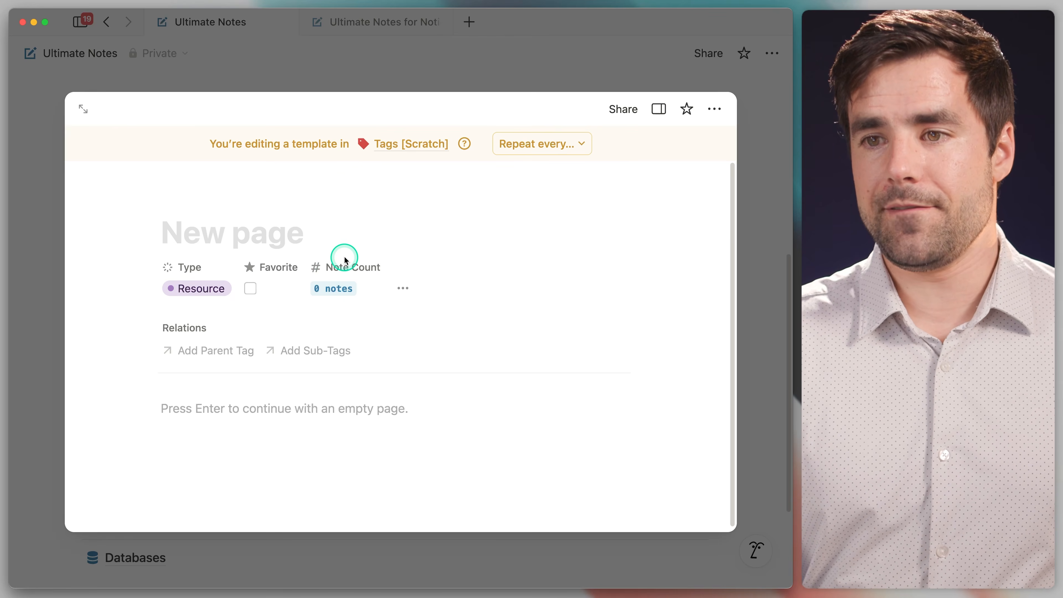
{"action": "scroll", "coordinate": [356, 396], "scroll_direction": "down", "scroll_amount": 4}
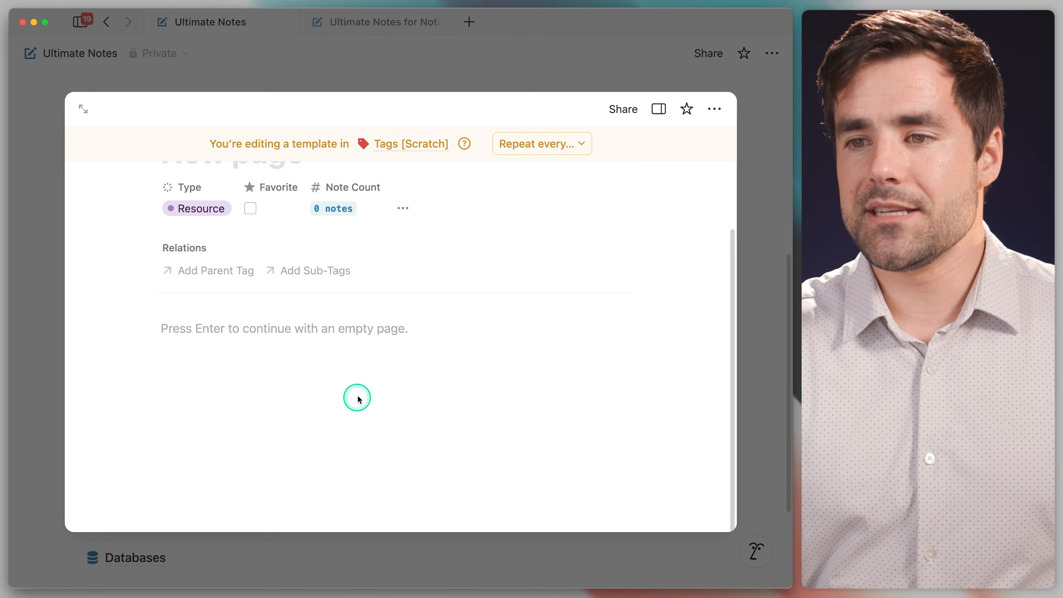
{"action": "scroll", "coordinate": [385, 372], "scroll_direction": "up", "scroll_amount": 4}
{"action": "scroll", "coordinate": [410, 356], "scroll_direction": "down", "scroll_amount": 4}
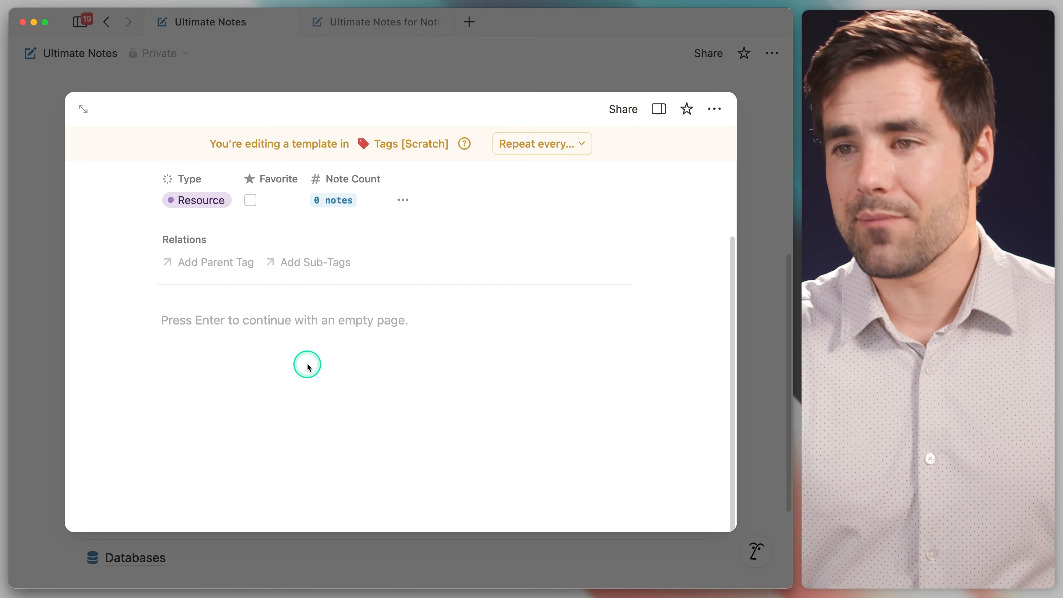
{"action": "scroll", "coordinate": [308, 366], "scroll_direction": "up", "scroll_amount": 4}
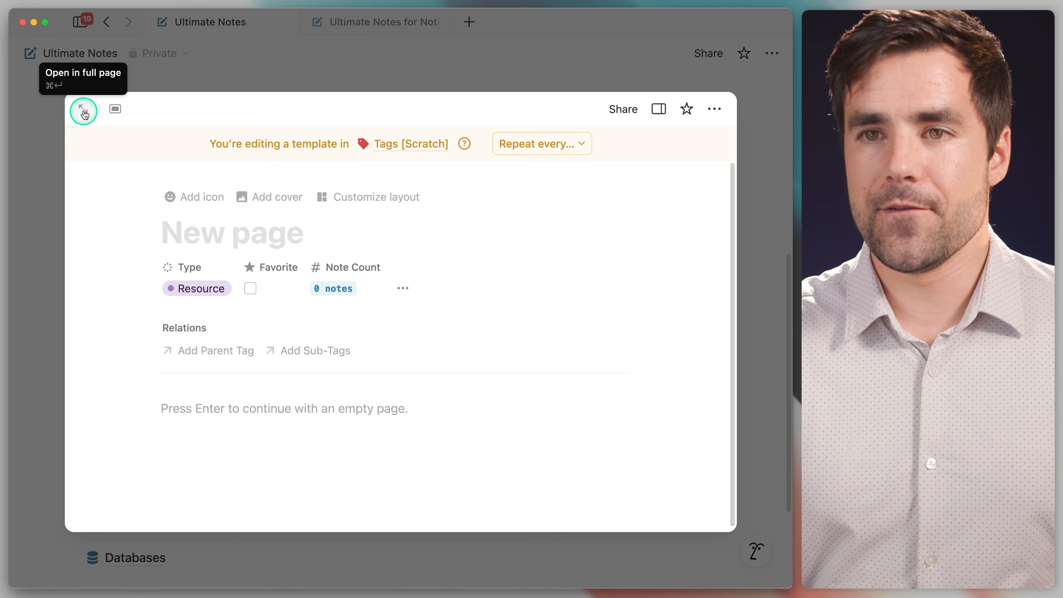
Open the new tag template as a full page with Full width and Table of contents turned on.
{"action": "left_click", "coordinate": [83, 109]}
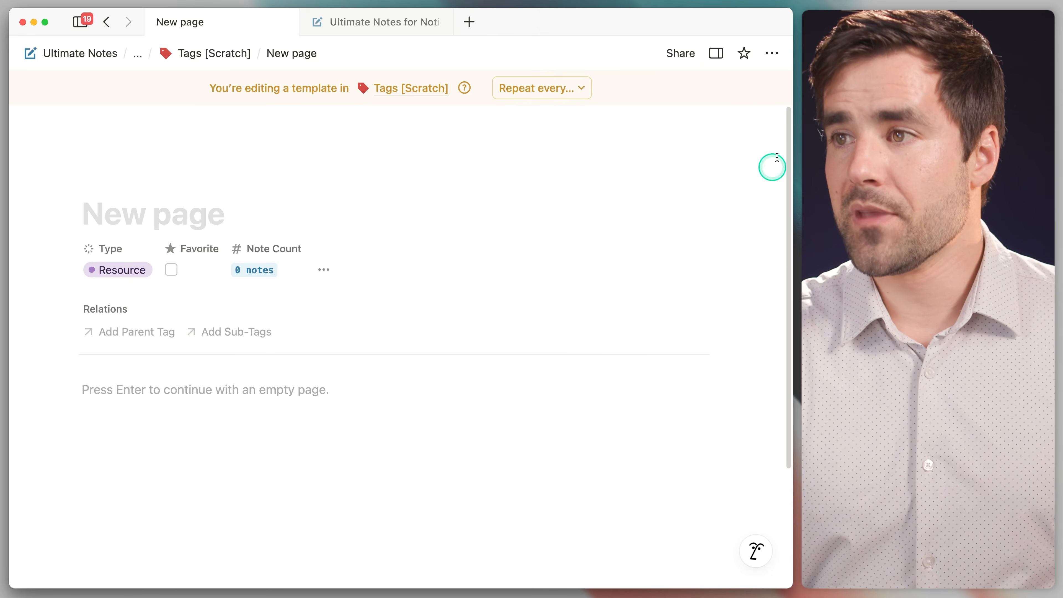
{"action": "left_click", "coordinate": [773, 56]}
{"action": "left_click", "coordinate": [751, 292]}
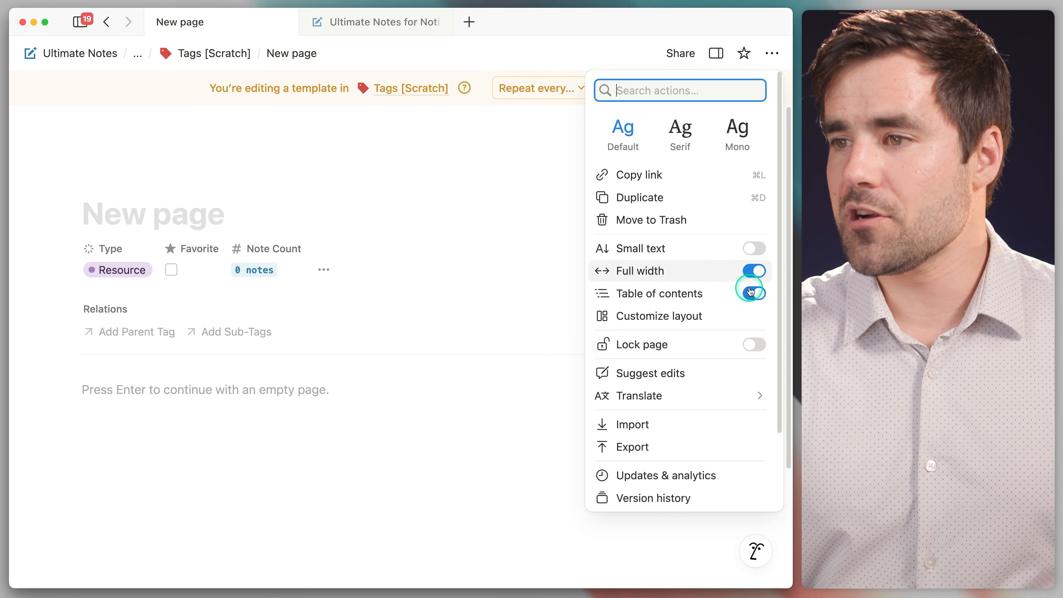
{"action": "left_click", "coordinate": [549, 142]}
{"action": "scroll", "coordinate": [719, 228], "scroll_direction": "down", "scroll_amount": 2}
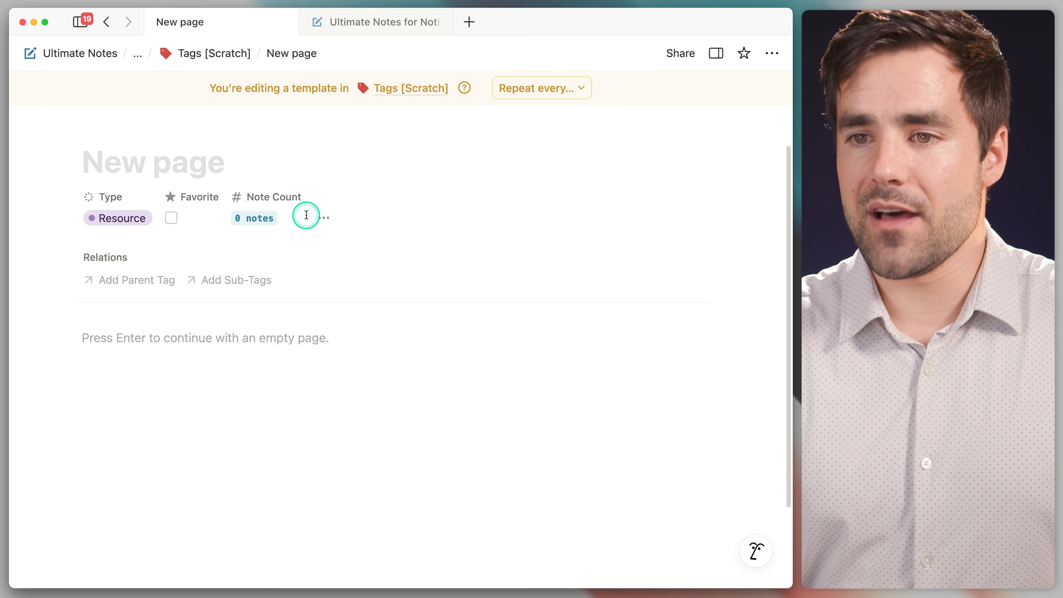
{"action": "scroll", "coordinate": [405, 273], "scroll_direction": "down", "scroll_amount": 2}
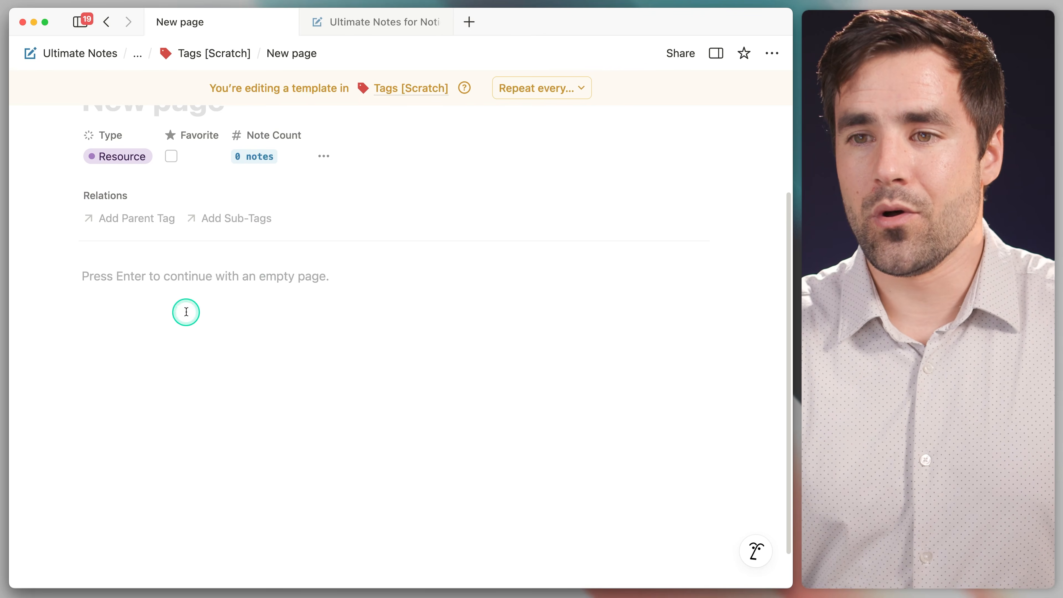
Examine the Home tag page in Ultimate Notes for Notion as the reference for the template's sections.
{"action": "left_click", "coordinate": [368, 26]}
{"action": "scroll", "coordinate": [237, 268], "scroll_direction": "down", "scroll_amount": 3}
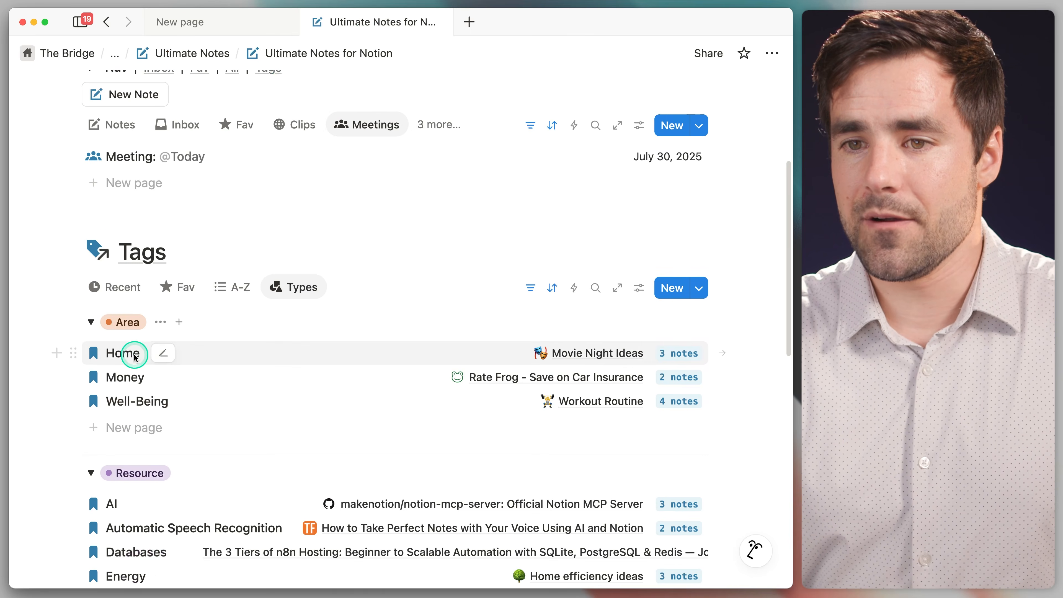
{"action": "left_click", "coordinate": [141, 355]}
{"action": "scroll", "coordinate": [544, 435], "scroll_direction": "down", "scroll_amount": 5}
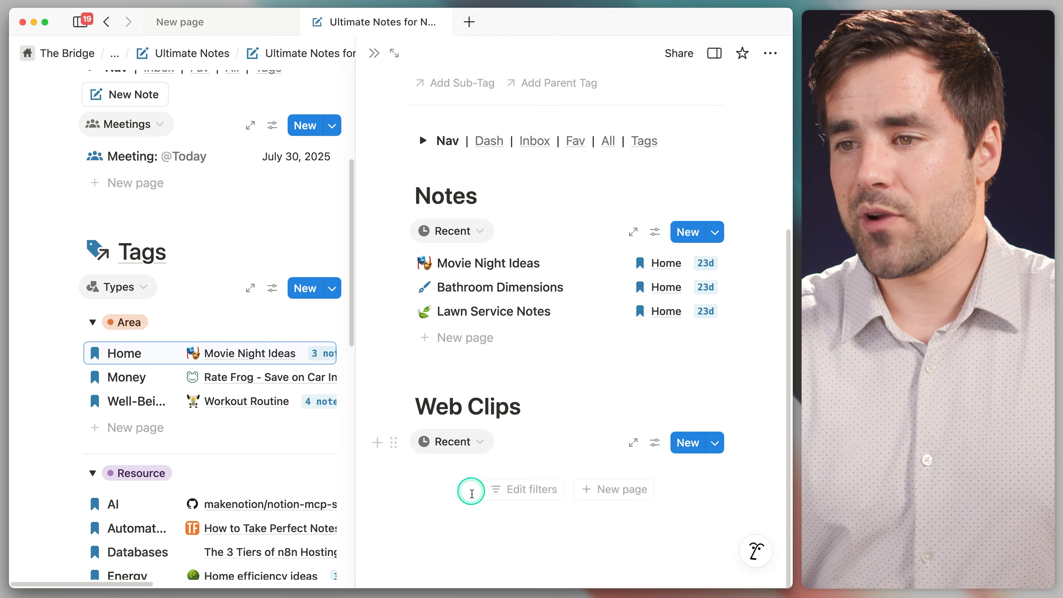
Return to the tag template and add two Heading 1 blocks, Notes and Tags, to its body.
{"action": "left_click", "coordinate": [186, 29]}
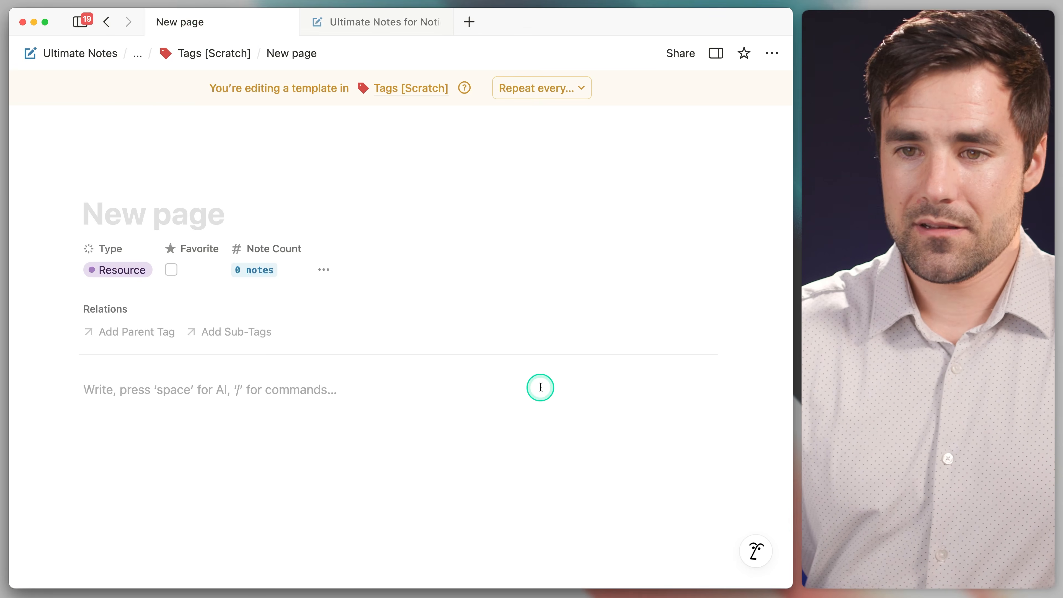
{"action": "type", "text": "/h1"}
{"action": "key", "text": "Return"}
{"action": "type", "text": "Notes"}
{"action": "key", "text": "Return"}
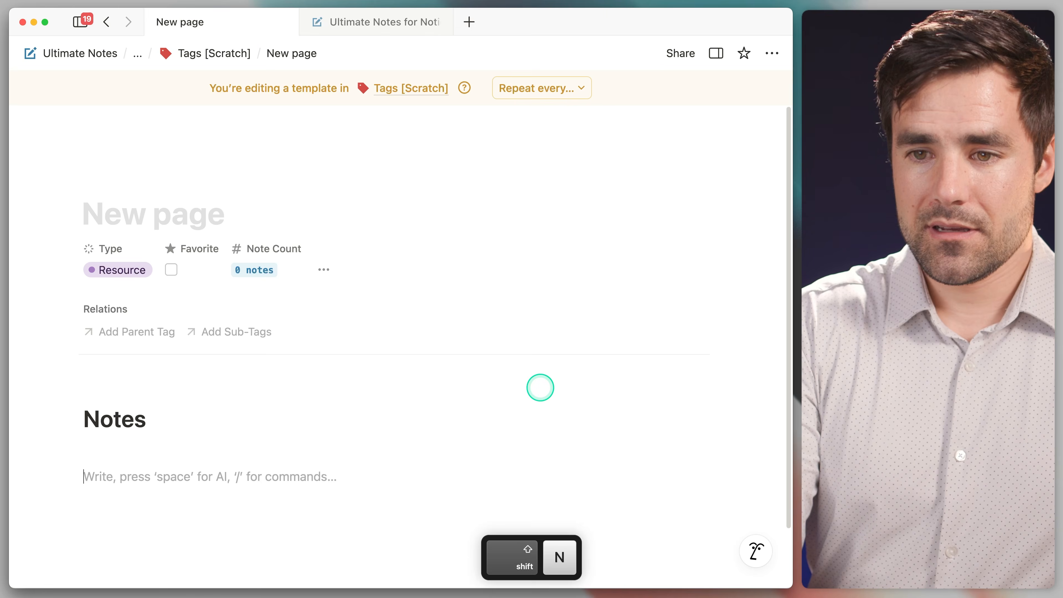
{"action": "type", "text": "/1"}
{"action": "key", "text": "Return"}
{"action": "type", "text": "Tags"}
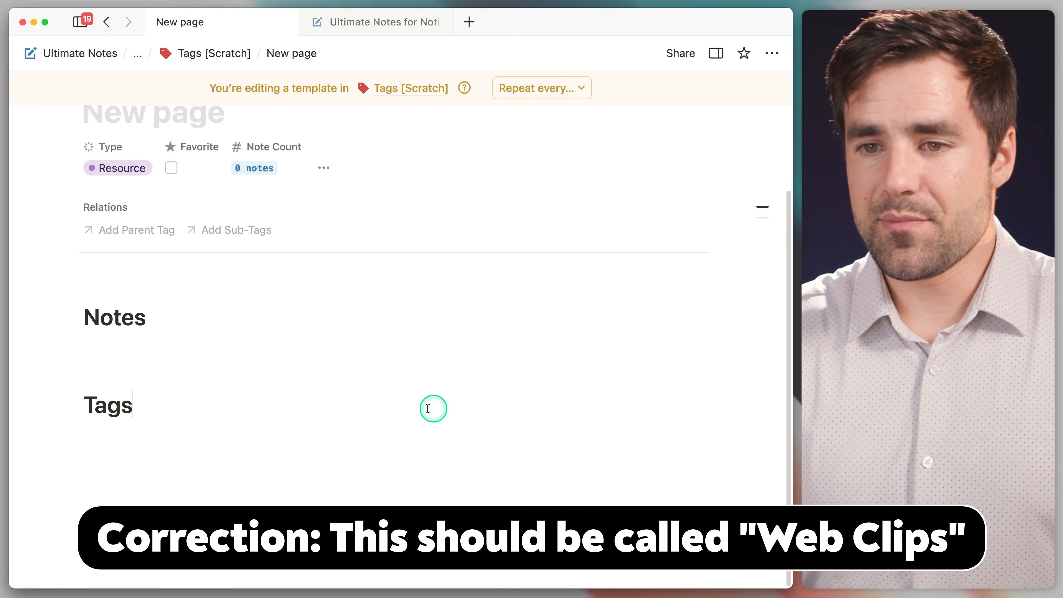
Insert a list view linked to the existing Notes [Scratch] database under the Notes heading, as a new list view.
{"action": "left_click", "coordinate": [110, 347]}
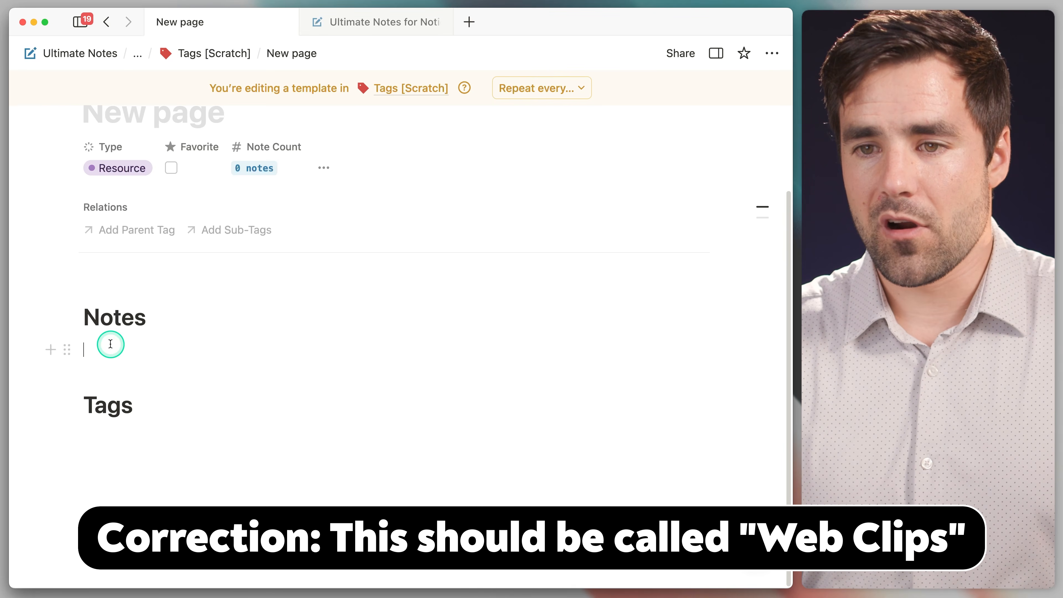
{"action": "type", "text": "/list"}
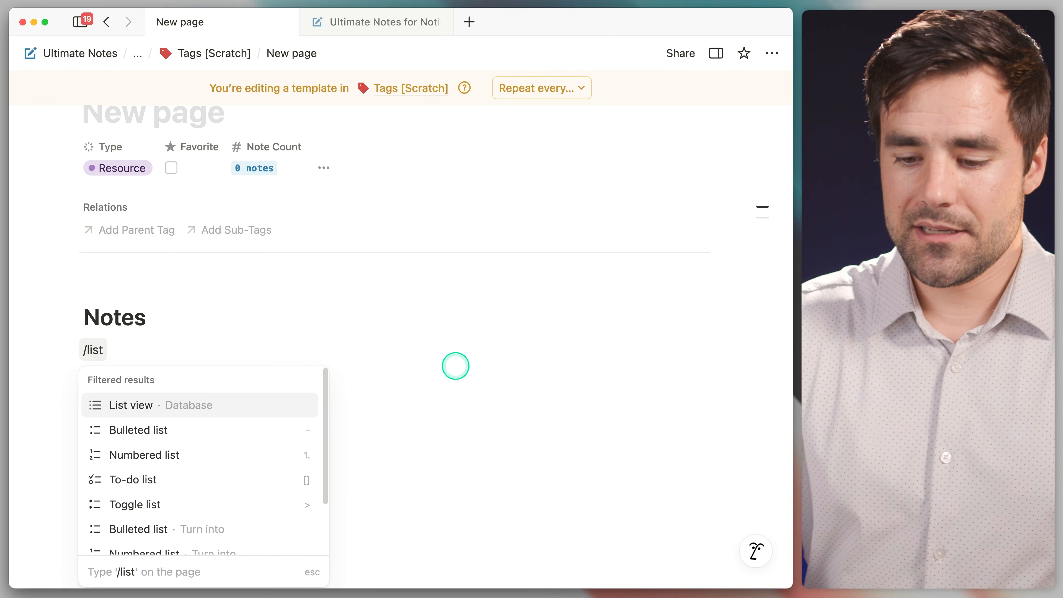
{"action": "key", "text": "Return"}
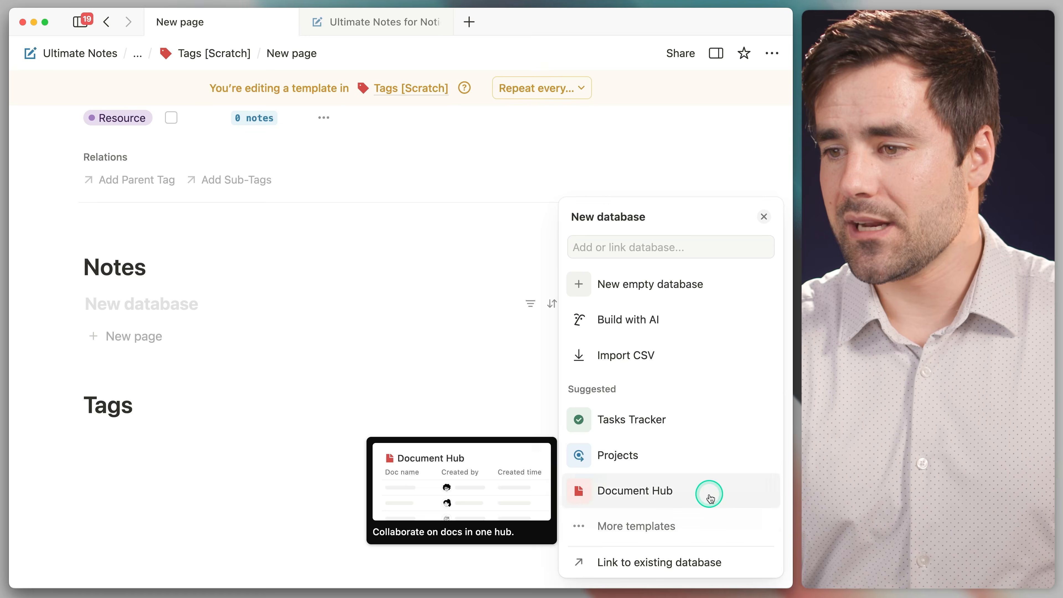
{"action": "left_click", "coordinate": [717, 561]}
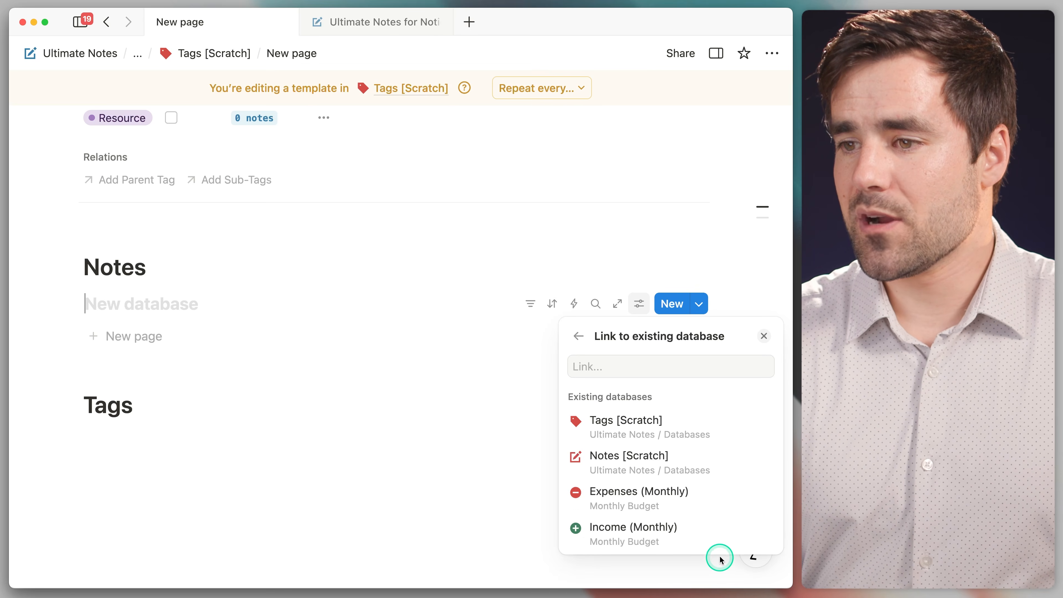
{"action": "left_click", "coordinate": [718, 462]}
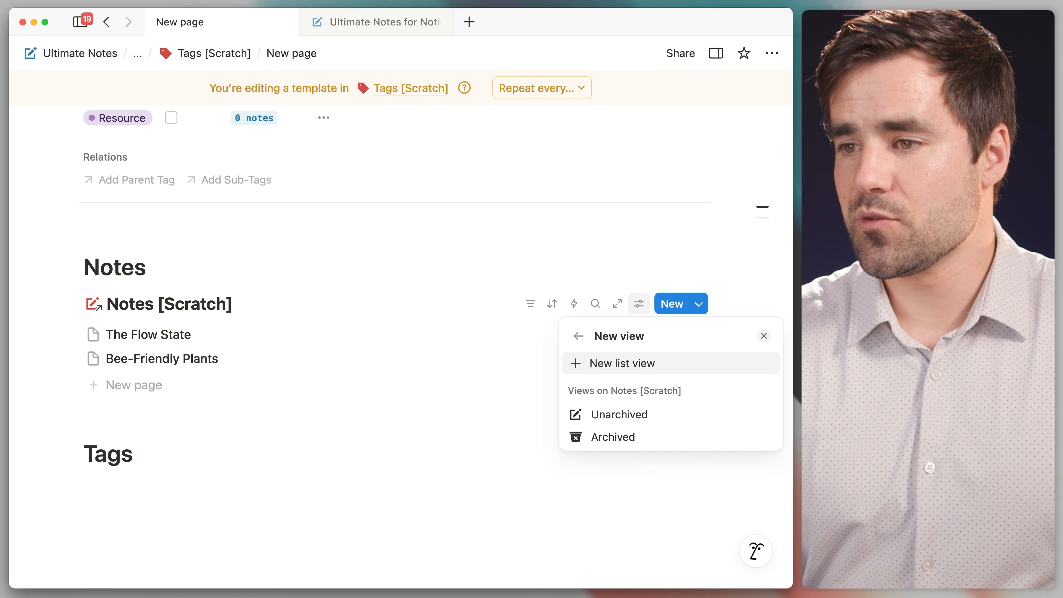
{"action": "left_click", "coordinate": [706, 368]}
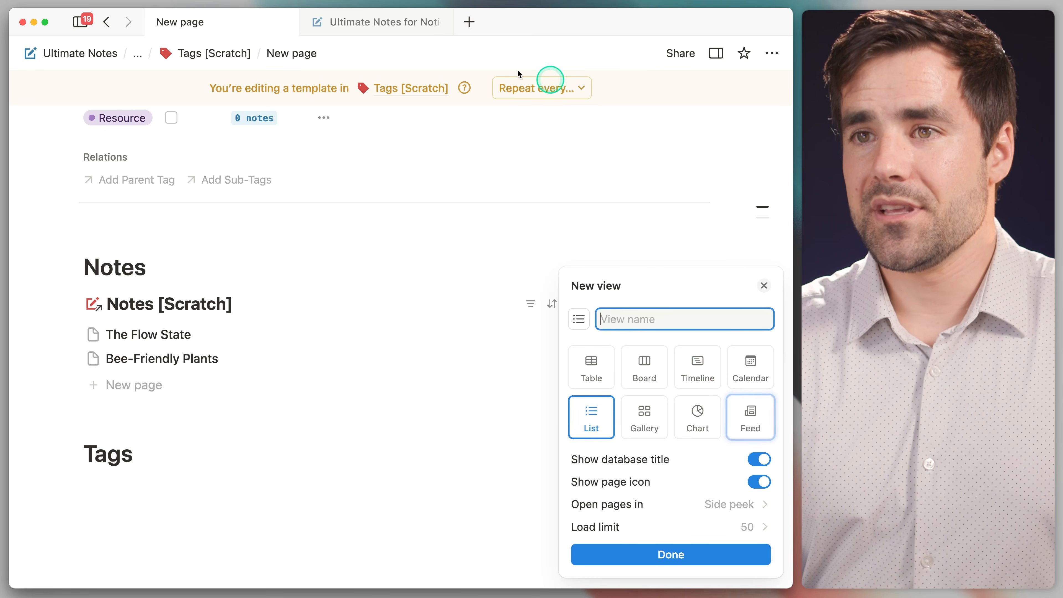
Switch to Ultimate Notes for Notion and review which views the Home tag page's Notes section offers.
{"action": "left_click", "coordinate": [376, 22]}
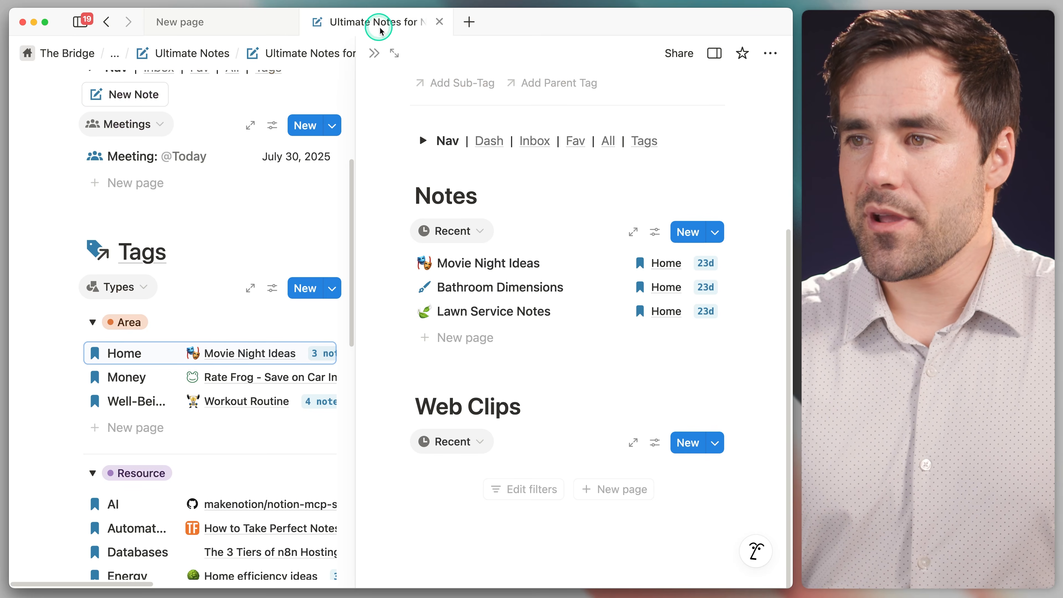
{"action": "left_click", "coordinate": [480, 231]}
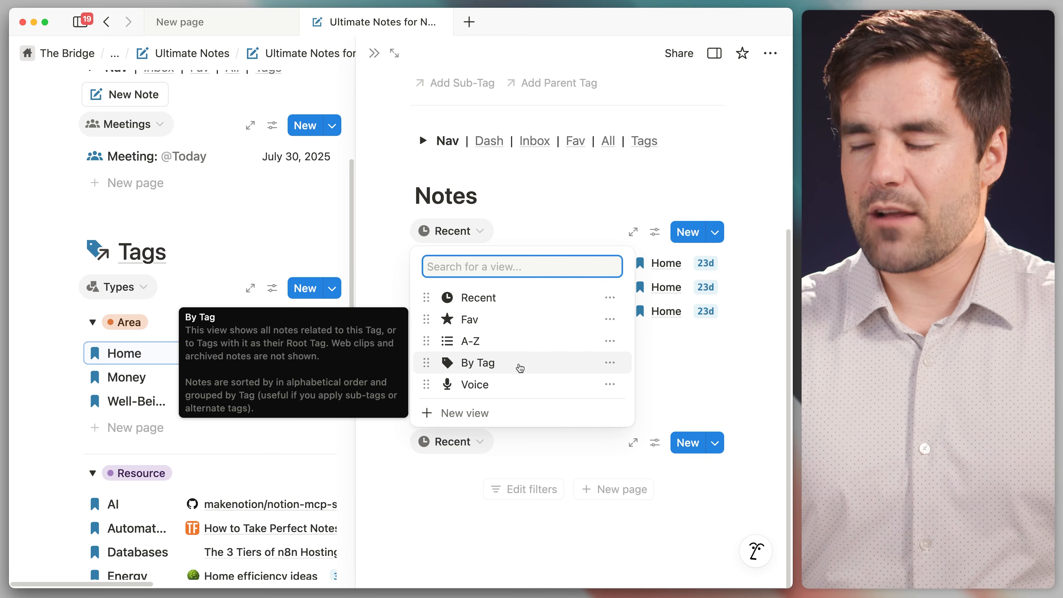
{"action": "left_click", "coordinate": [747, 178]}
Back in the tag template, name the new view Recent with a clock icon, hide its database title and set the load limit to 10.
{"action": "left_click", "coordinate": [181, 25]}
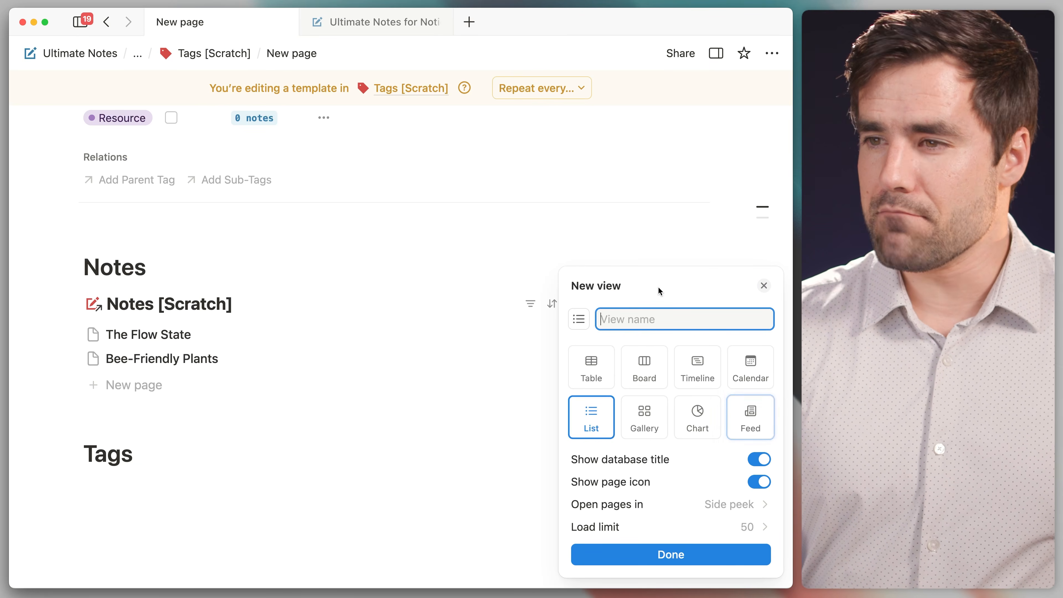
{"action": "type", "text": "Recen"}
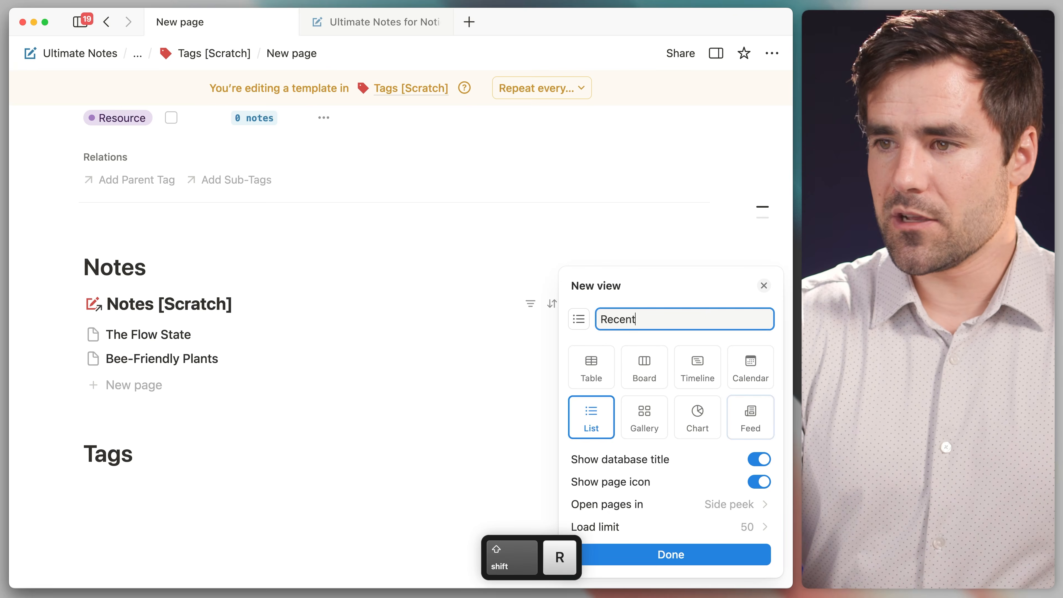
{"action": "type", "text": "t"}
{"action": "left_click", "coordinate": [582, 323]}
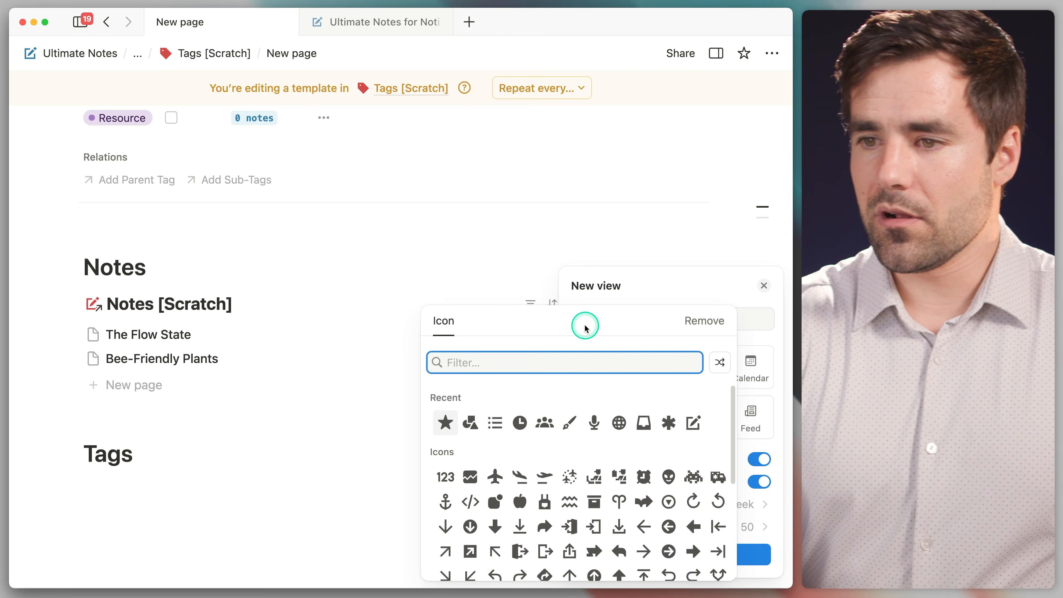
{"action": "left_click", "coordinate": [519, 422]}
{"action": "left_click", "coordinate": [759, 460]}
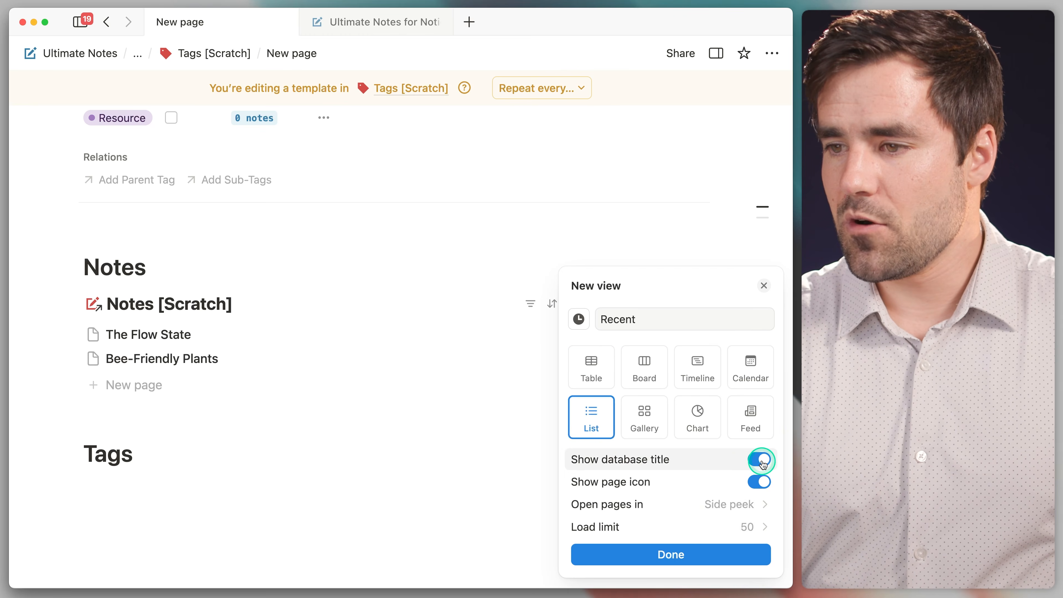
{"action": "left_click", "coordinate": [747, 527]}
{"action": "left_click", "coordinate": [627, 437]}
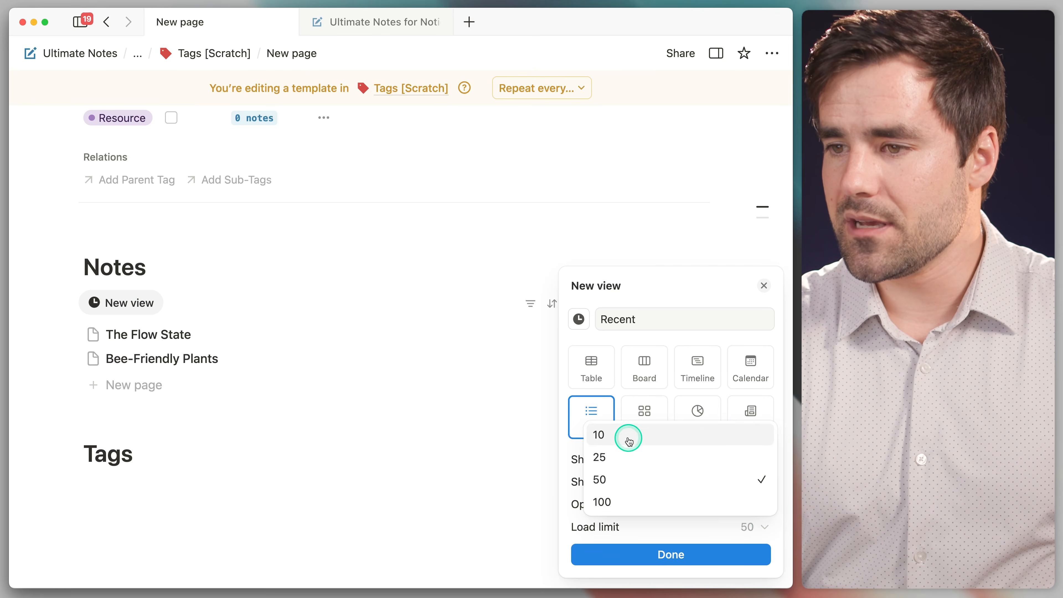
{"action": "left_click", "coordinate": [716, 555]}
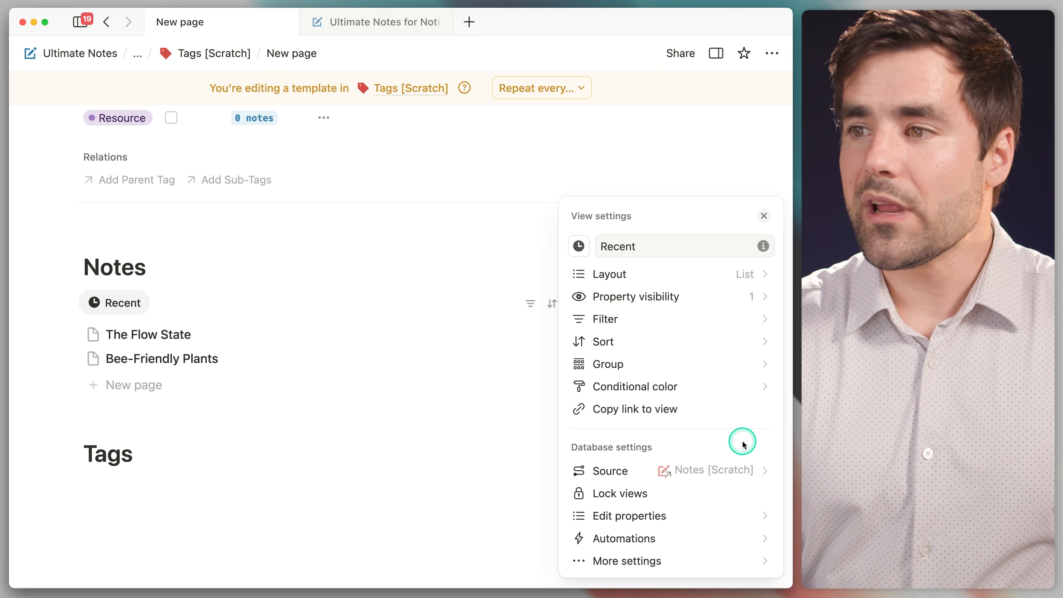
{"action": "left_click", "coordinate": [763, 216]}
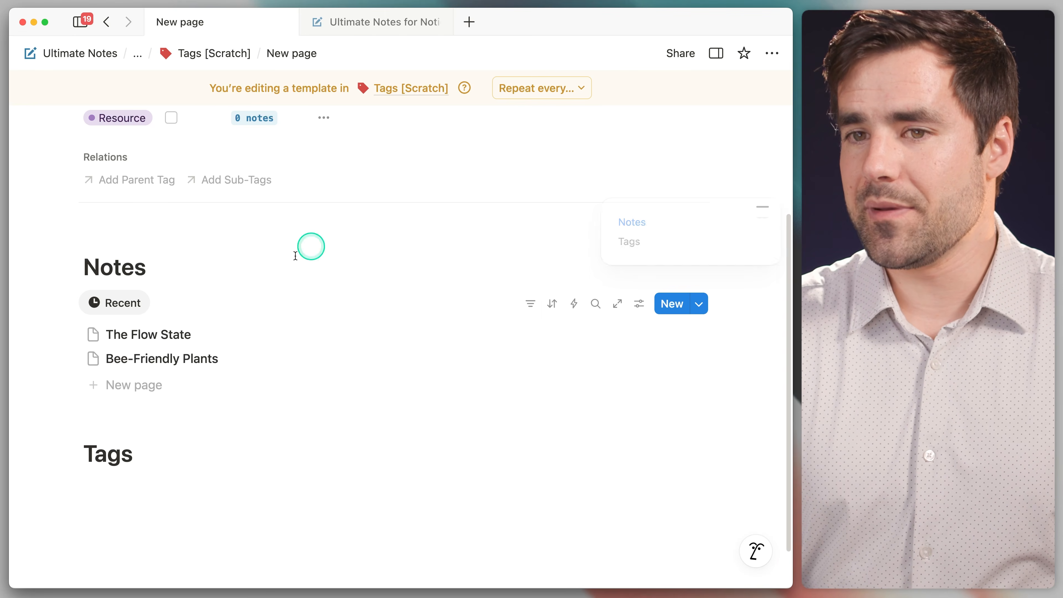
Add an advanced filter to the Recent view where Archived is unchecked.
{"action": "left_click", "coordinate": [529, 307]}
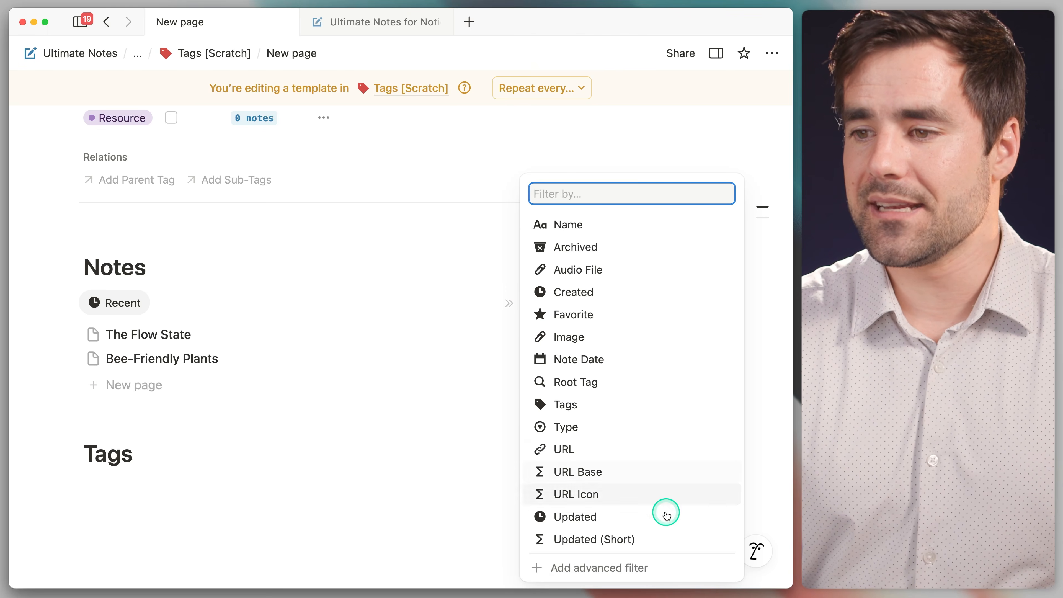
{"action": "left_click", "coordinate": [658, 576]}
{"action": "left_click", "coordinate": [197, 372]}
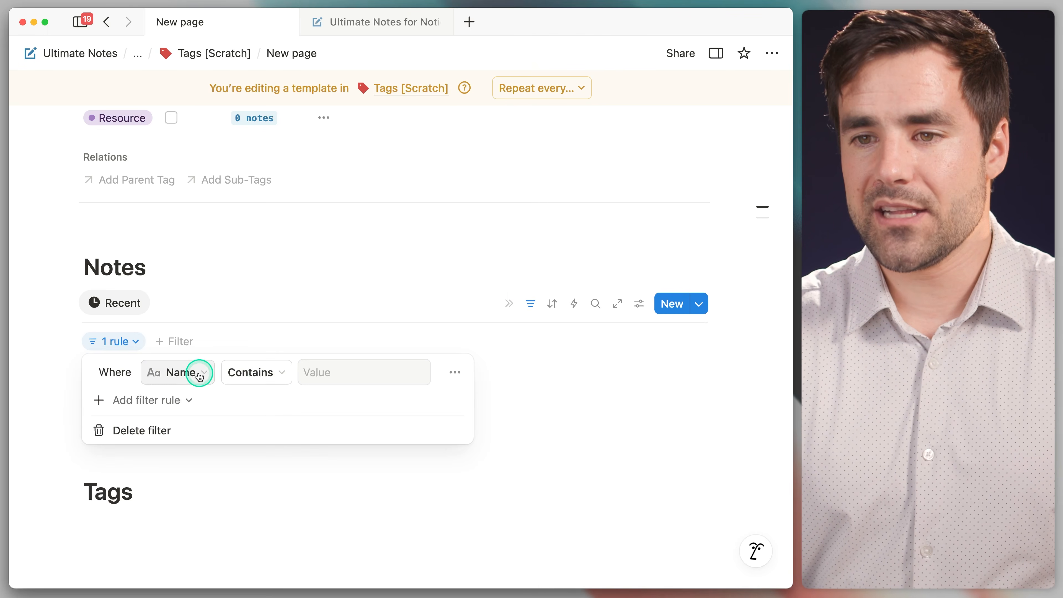
{"action": "type", "text": "arc"}
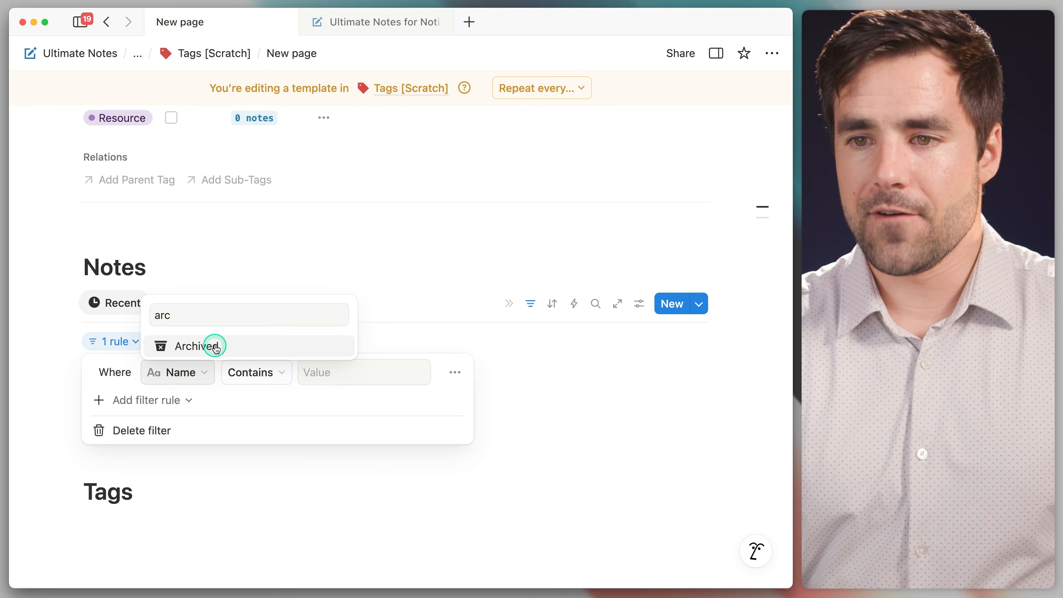
{"action": "left_click", "coordinate": [207, 344]}
{"action": "left_click", "coordinate": [318, 384]}
{"action": "left_click", "coordinate": [310, 398]}
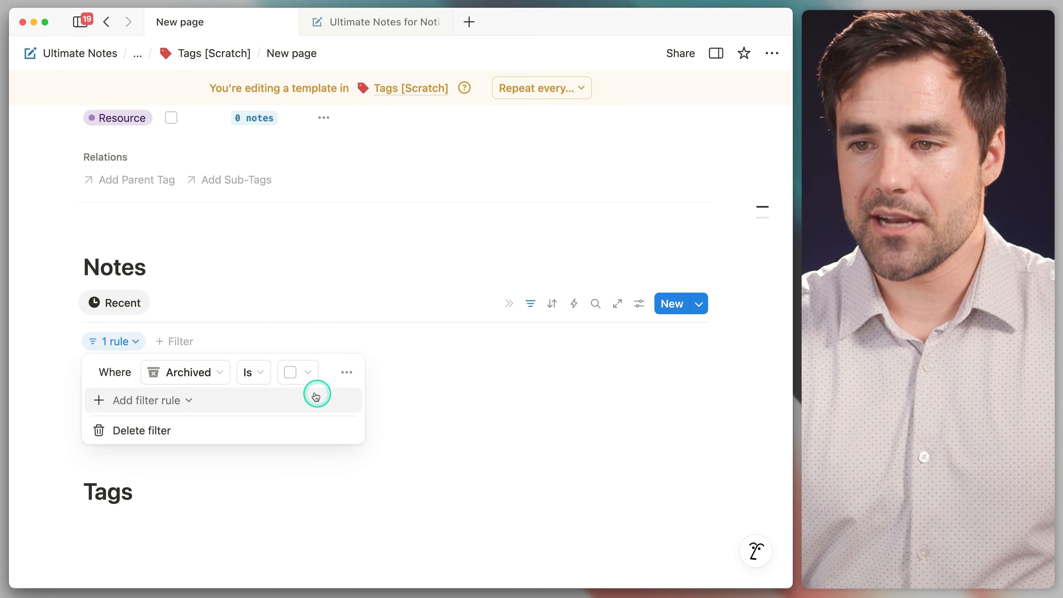
Add a nested filter group to the Recent view where Tags contains the template page, New page.
{"action": "left_click", "coordinate": [171, 405]}
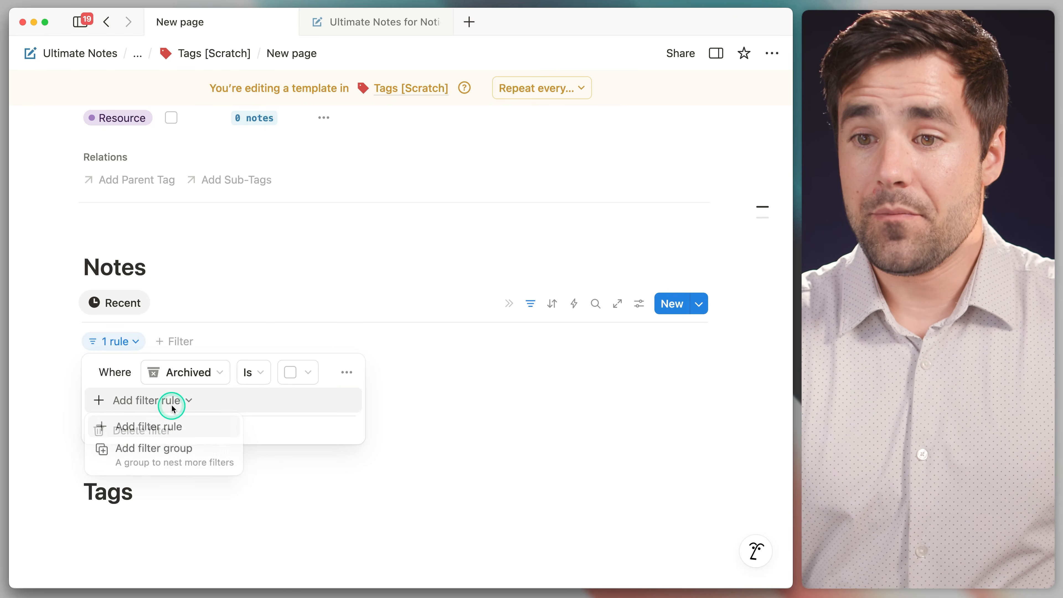
{"action": "left_click", "coordinate": [197, 459]}
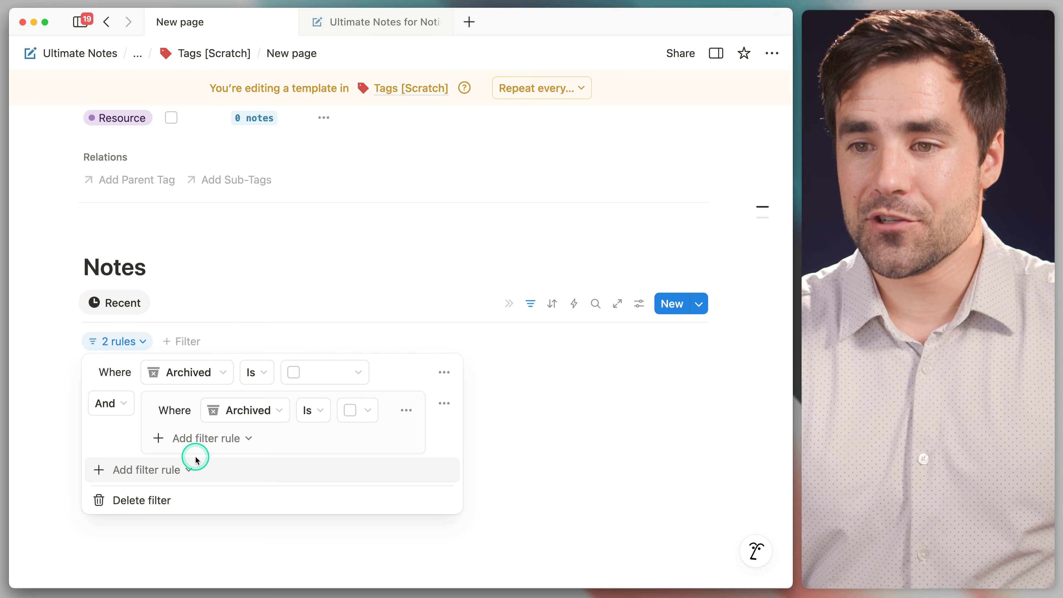
{"action": "left_click", "coordinate": [251, 419]}
{"action": "type", "text": "tag"}
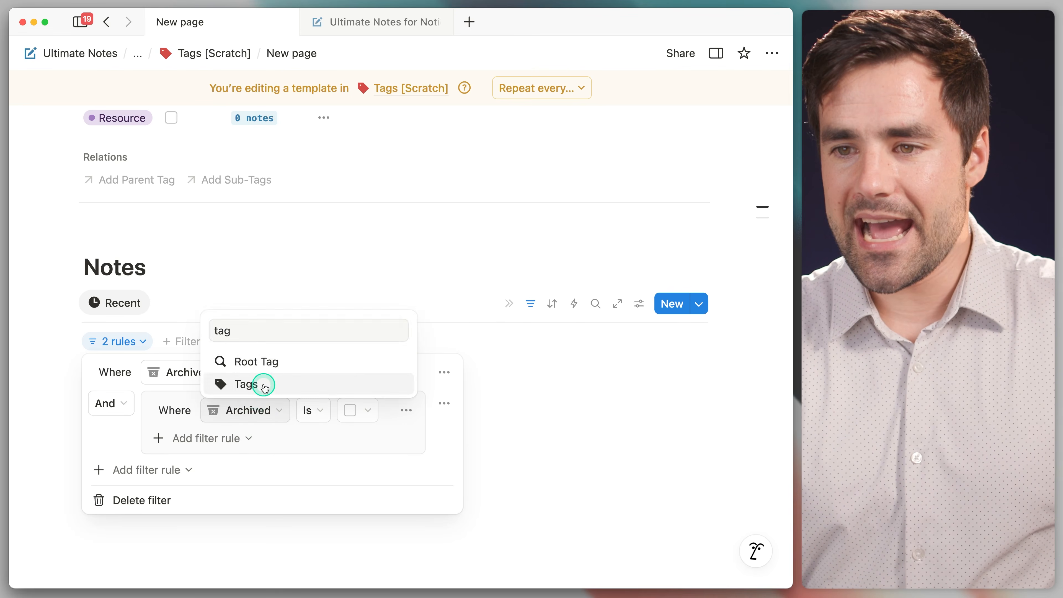
{"action": "left_click", "coordinate": [251, 384]}
{"action": "left_click", "coordinate": [401, 411]}
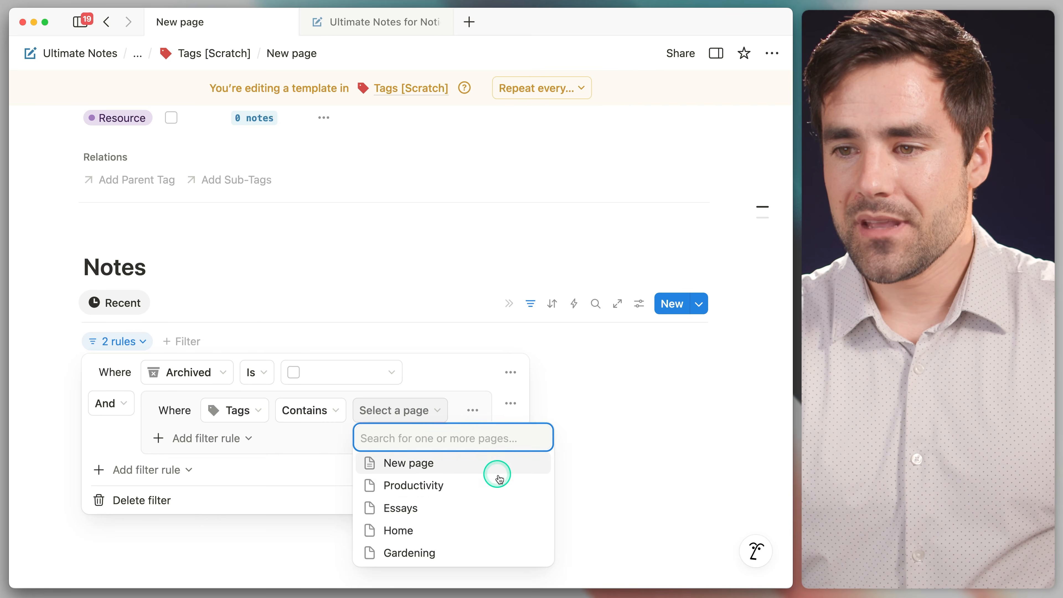
{"action": "left_click", "coordinate": [453, 464]}
{"action": "left_click", "coordinate": [469, 413]}
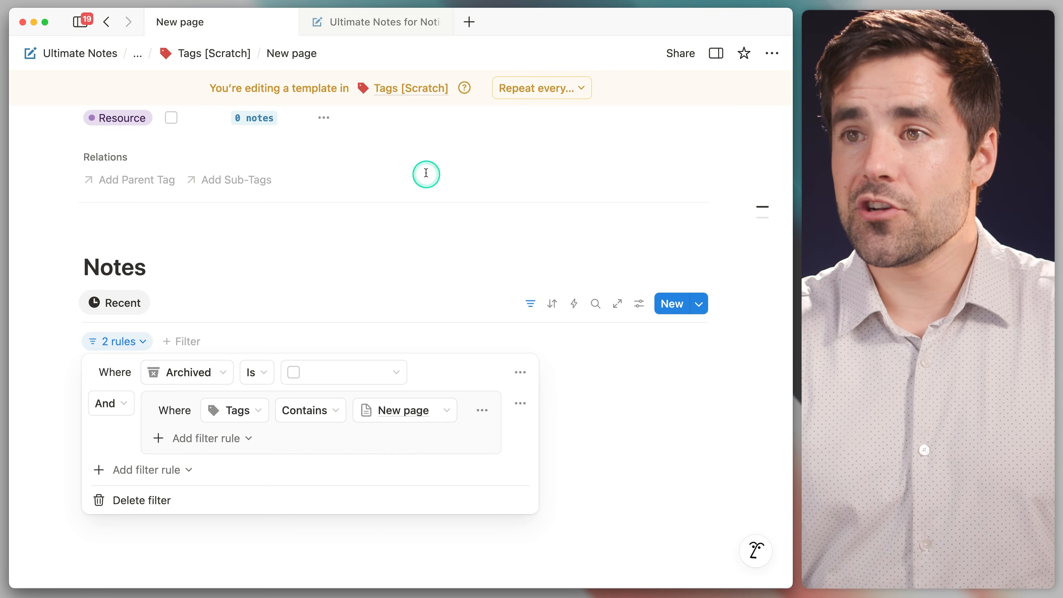
Switch to Ultimate Notes for Notion and examine the filter rules of the Home tag's Recent notes view.
{"action": "left_click", "coordinate": [367, 26]}
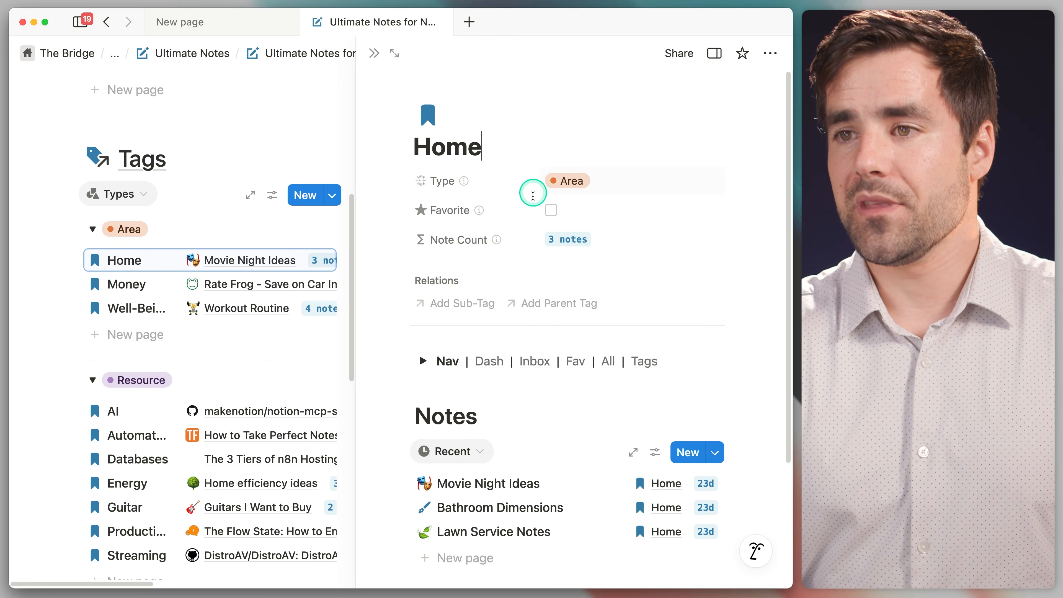
{"action": "scroll", "coordinate": [674, 321], "scroll_direction": "down", "scroll_amount": 5}
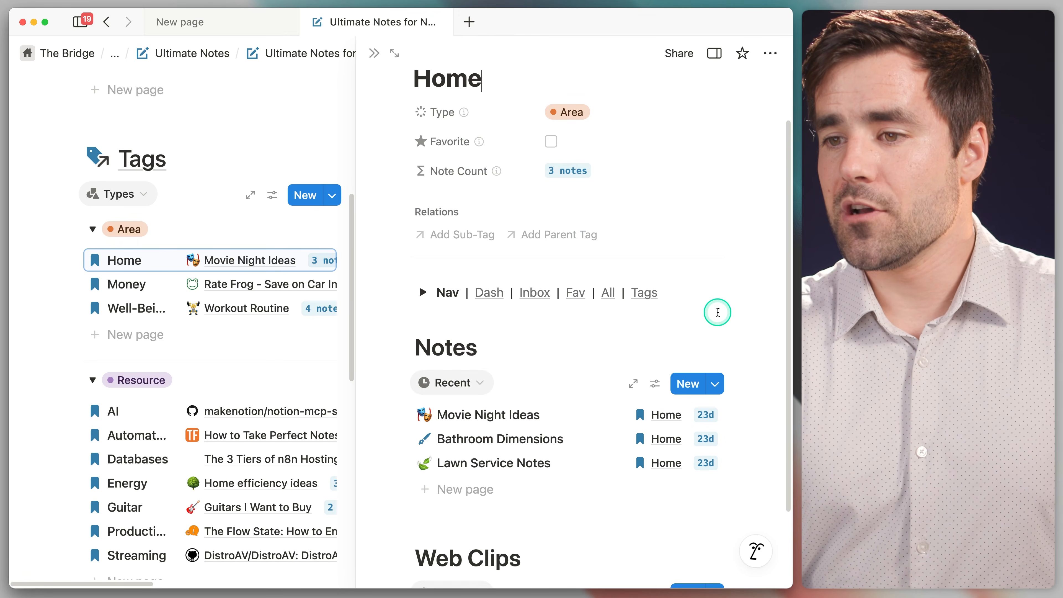
{"action": "left_click", "coordinate": [644, 306]}
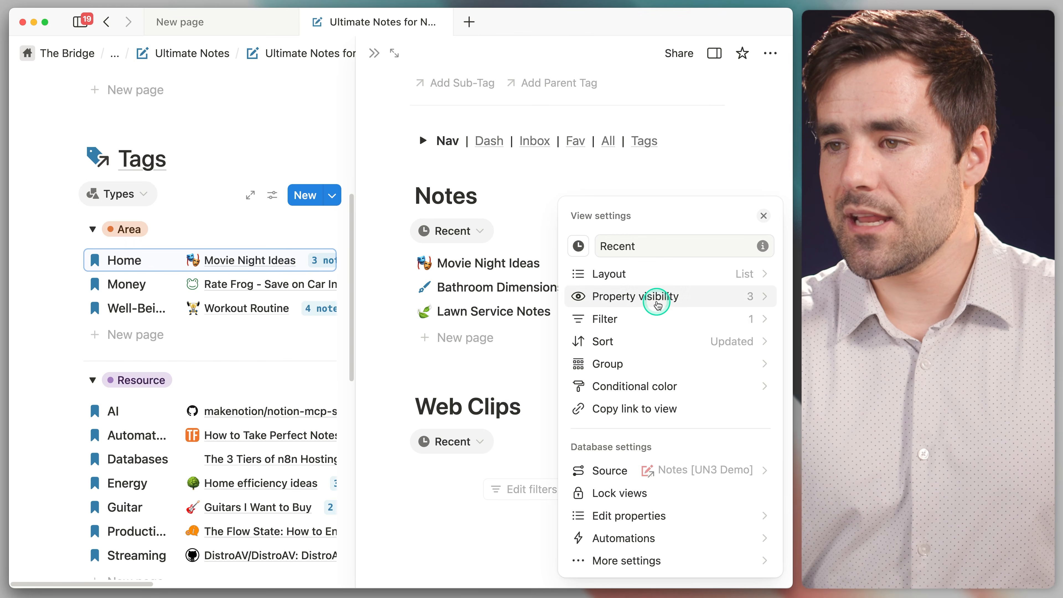
{"action": "left_click", "coordinate": [667, 320]}
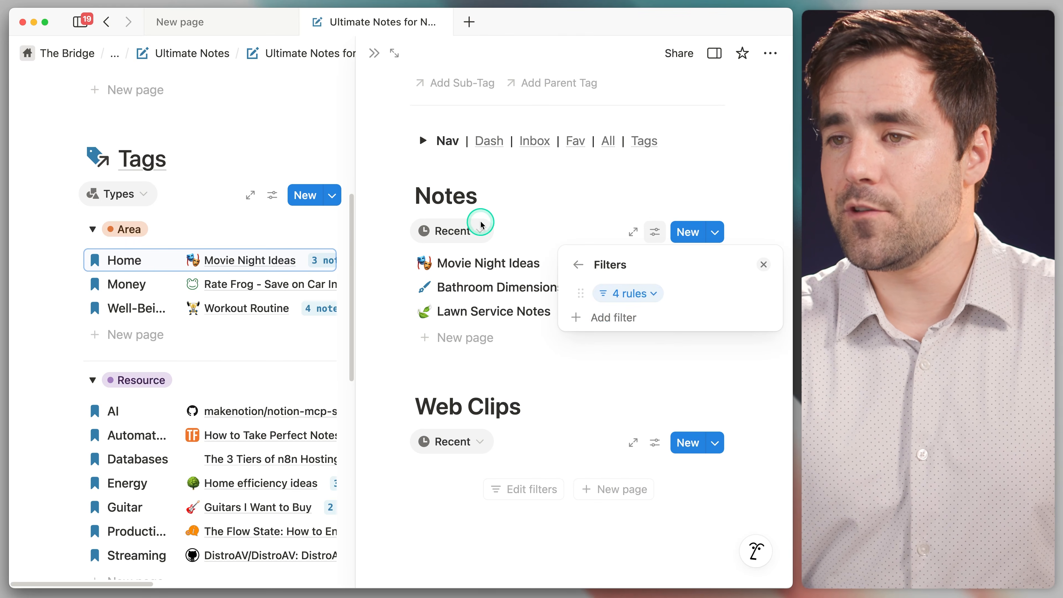
{"action": "left_click", "coordinate": [657, 293]}
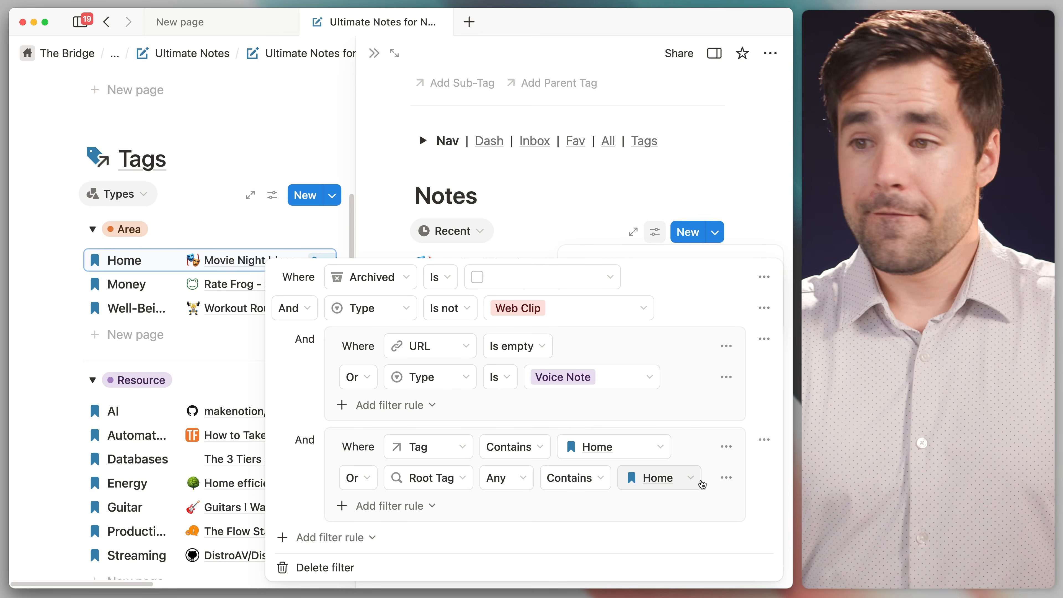
{"action": "left_click", "coordinate": [749, 190]}
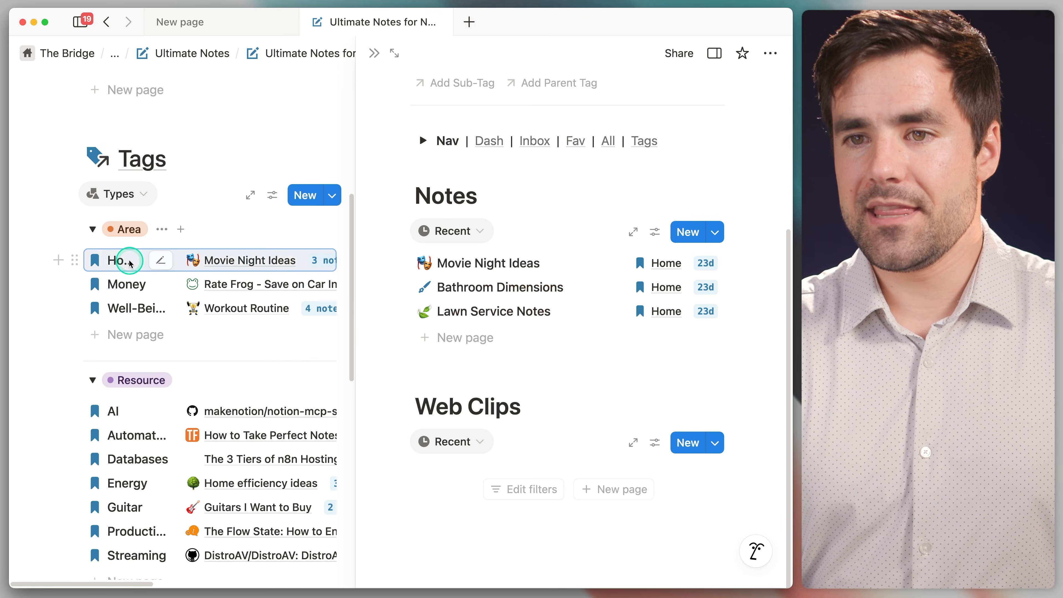
Add Guitar as a sub-tag of the Home tag and check its Notes list.
{"action": "scroll", "coordinate": [239, 337], "scroll_direction": "down", "scroll_amount": 3}
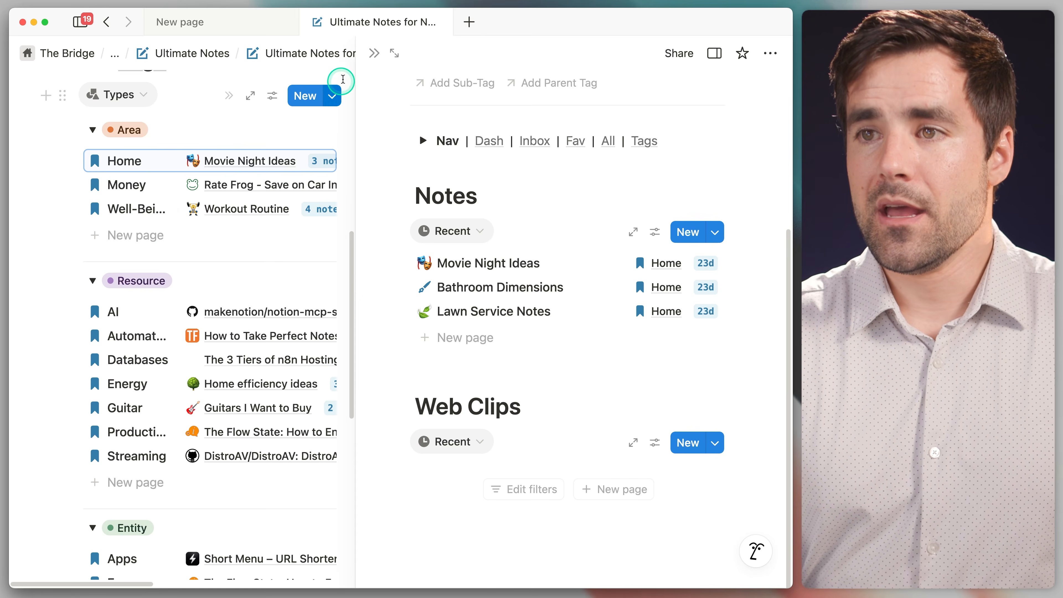
{"action": "scroll", "coordinate": [422, 151], "scroll_direction": "up", "scroll_amount": 3}
{"action": "scroll", "coordinate": [477, 190], "scroll_direction": "up", "scroll_amount": 3}
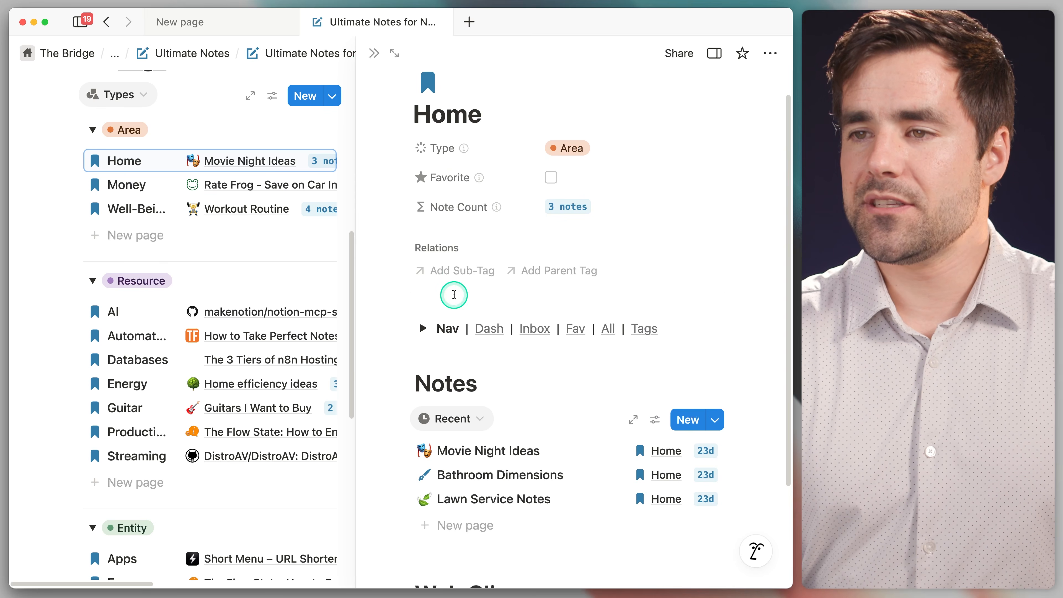
{"action": "left_click", "coordinate": [461, 276]}
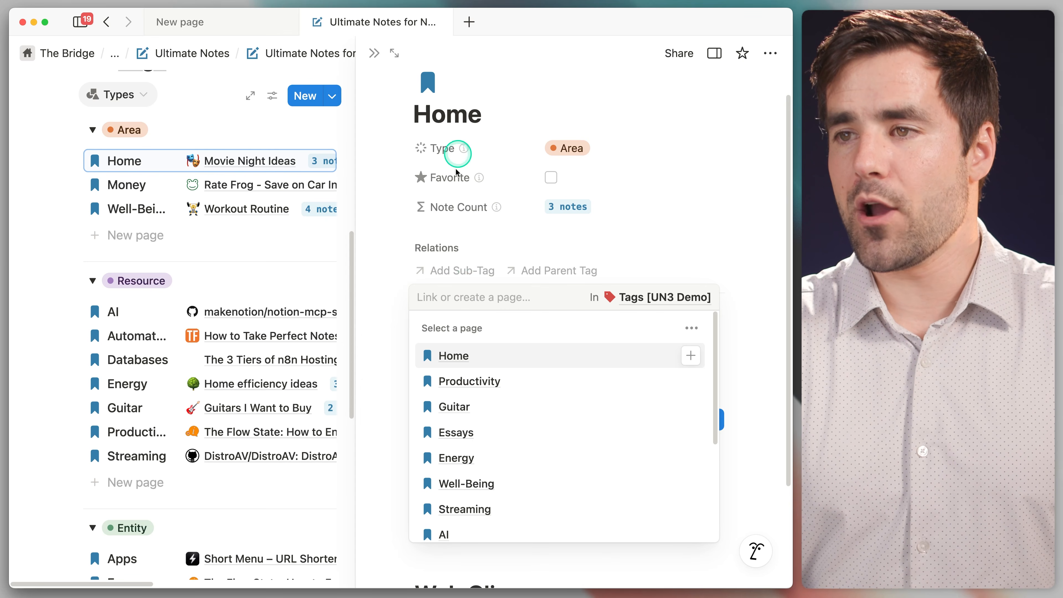
{"action": "left_click", "coordinate": [690, 406]}
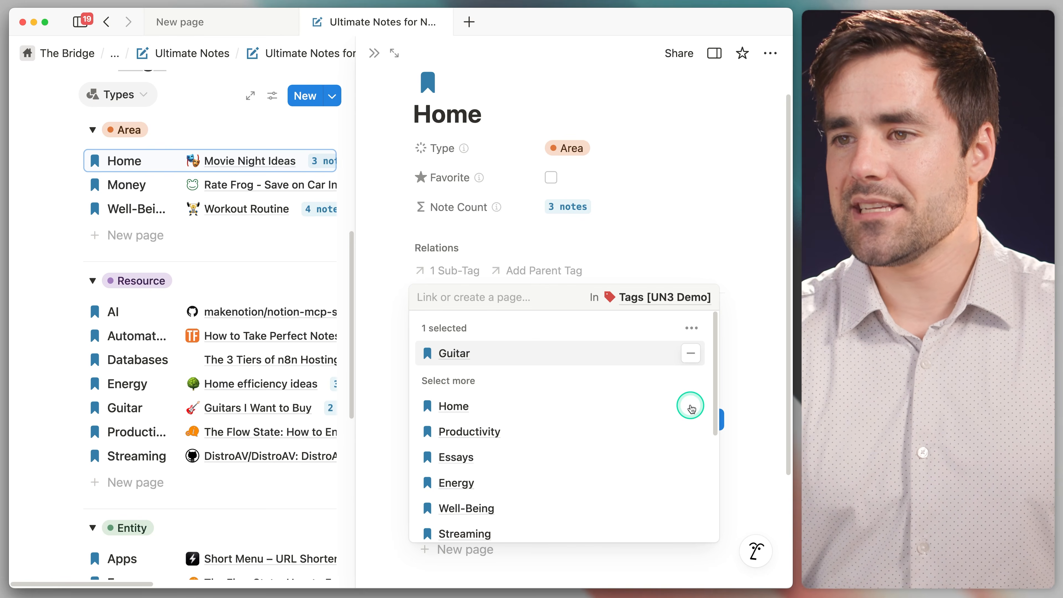
{"action": "left_click", "coordinate": [751, 255]}
{"action": "scroll", "coordinate": [750, 256], "scroll_direction": "down", "scroll_amount": 4}
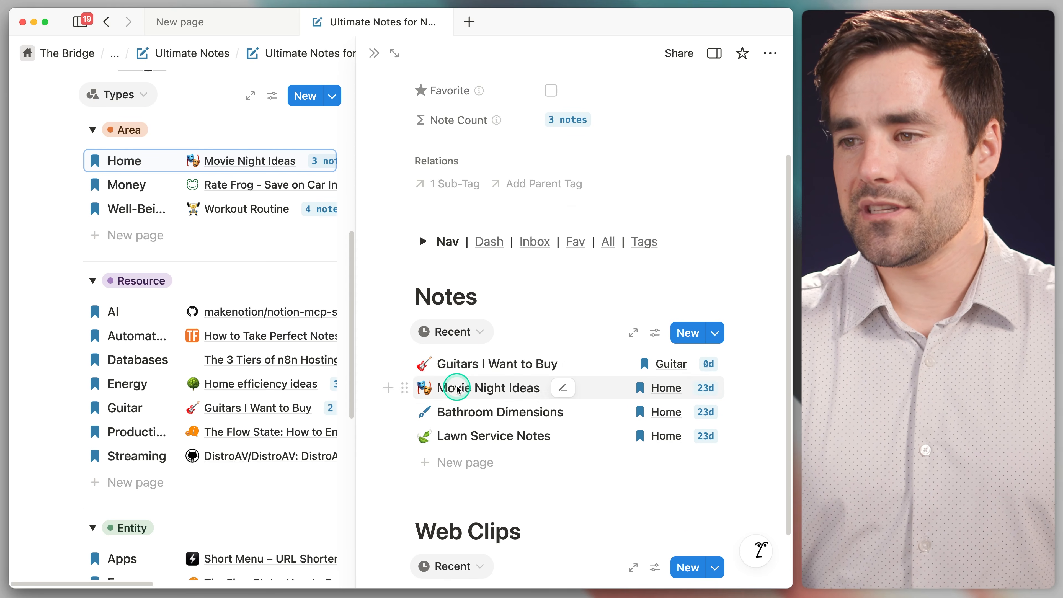
Examine the Home tag's Notes and Web Clips lists, open the Schecter Hellraiser web clip to check its tag, and return to Home.
{"action": "scroll", "coordinate": [466, 376], "scroll_direction": "up", "scroll_amount": 6}
{"action": "scroll", "coordinate": [456, 214], "scroll_direction": "down", "scroll_amount": 7}
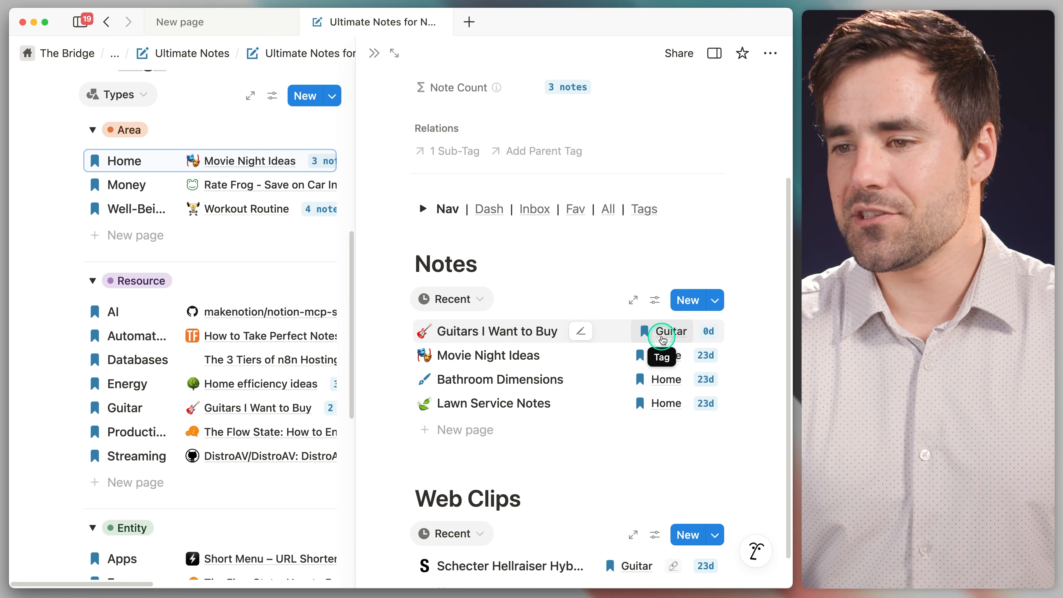
{"action": "scroll", "coordinate": [657, 341], "scroll_direction": "down", "scroll_amount": 2}
{"action": "left_click", "coordinate": [501, 498]}
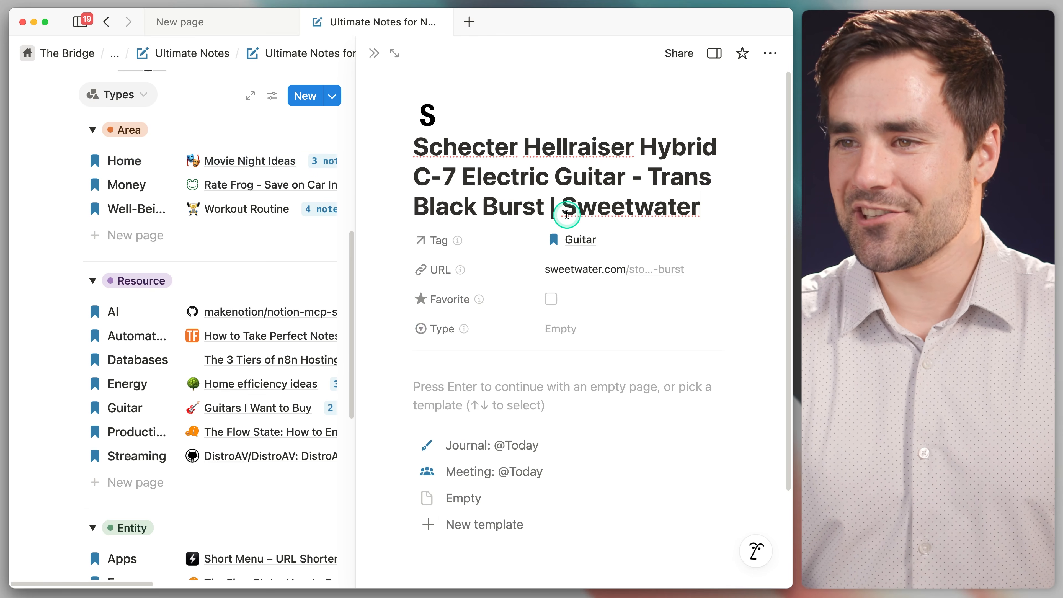
{"action": "key", "text": "super+["}
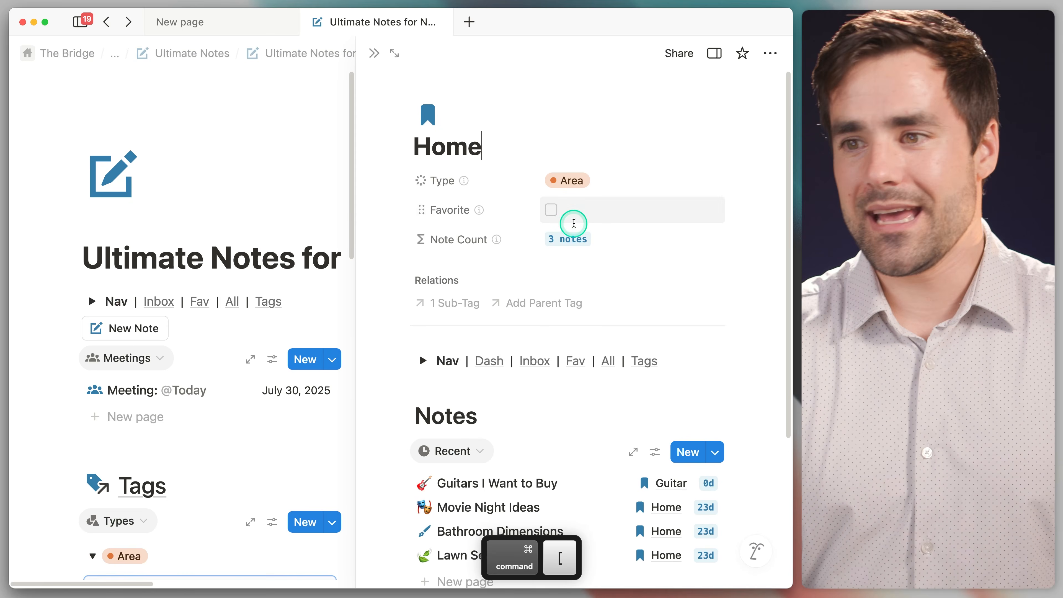
Inspect the advanced filter rules of the Home tag's Recent notes view, including the Tag and Root Tag group.
{"action": "scroll", "coordinate": [574, 235], "scroll_direction": "down", "scroll_amount": 5}
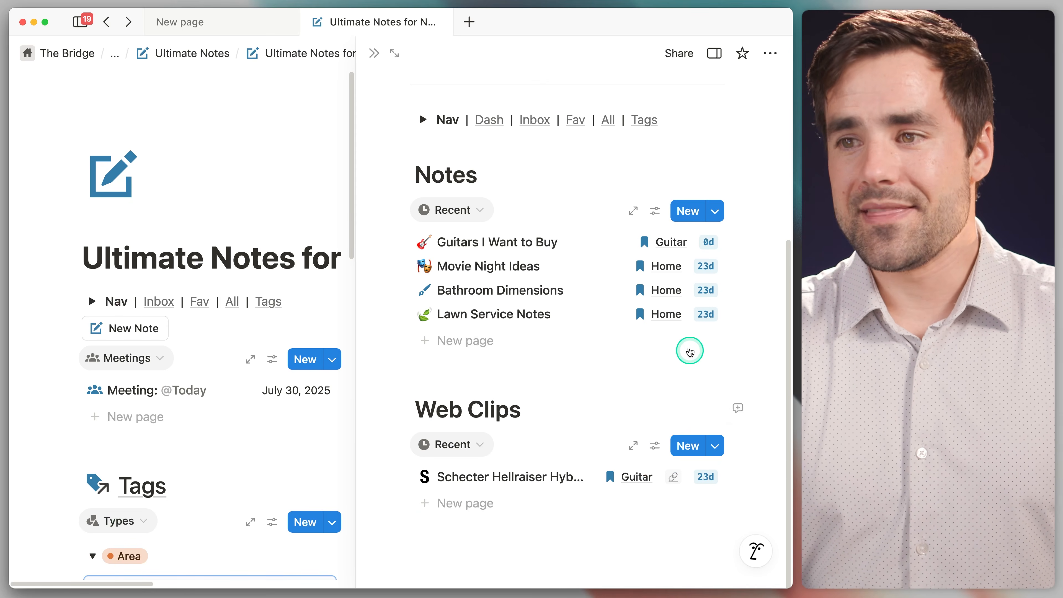
{"action": "left_click", "coordinate": [652, 212]}
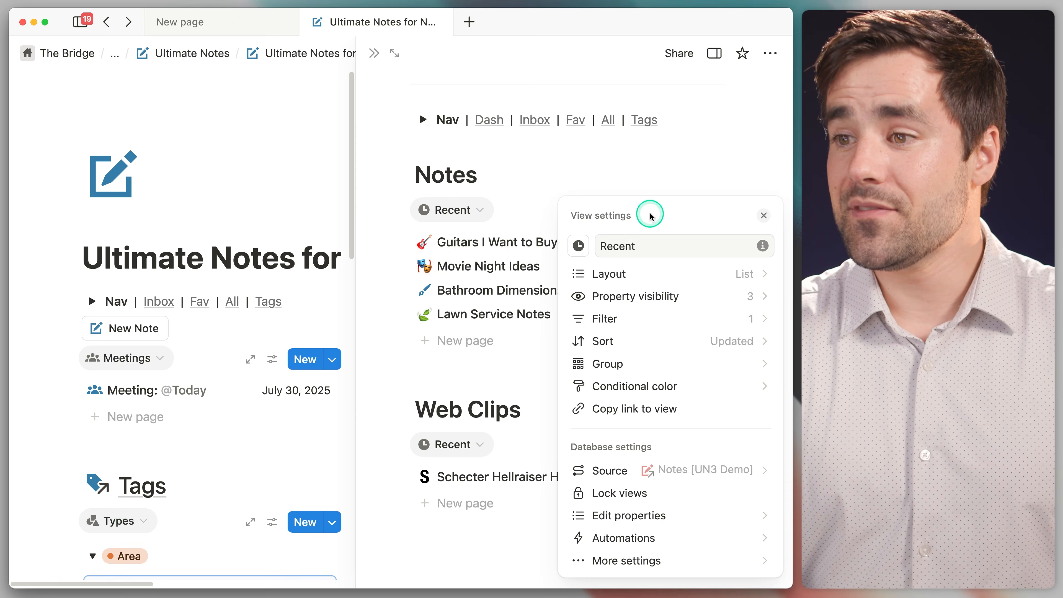
{"action": "left_click", "coordinate": [663, 315]}
{"action": "left_click", "coordinate": [646, 273]}
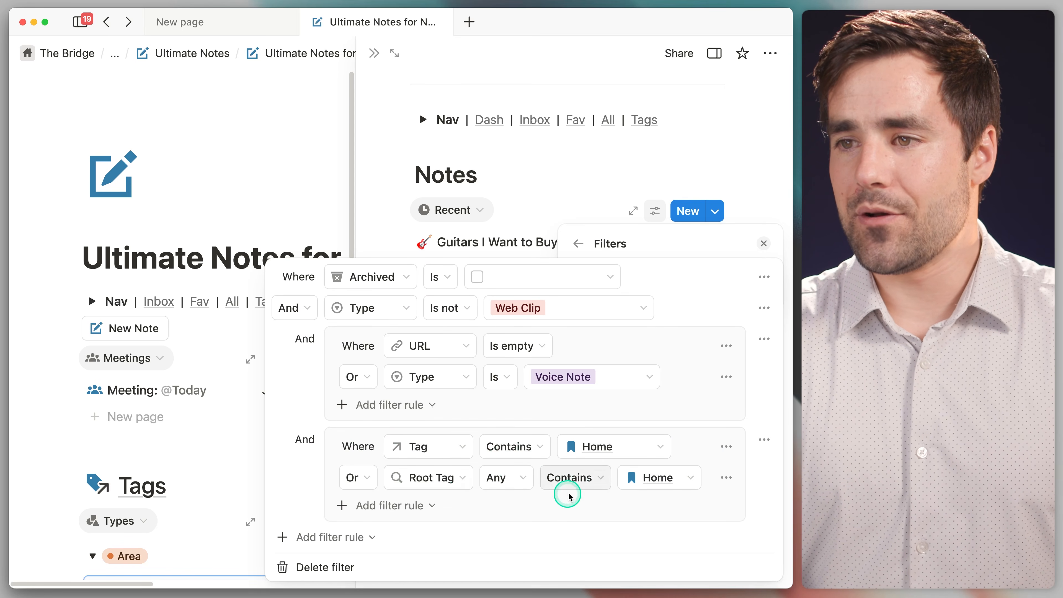
{"action": "left_click", "coordinate": [705, 192]}
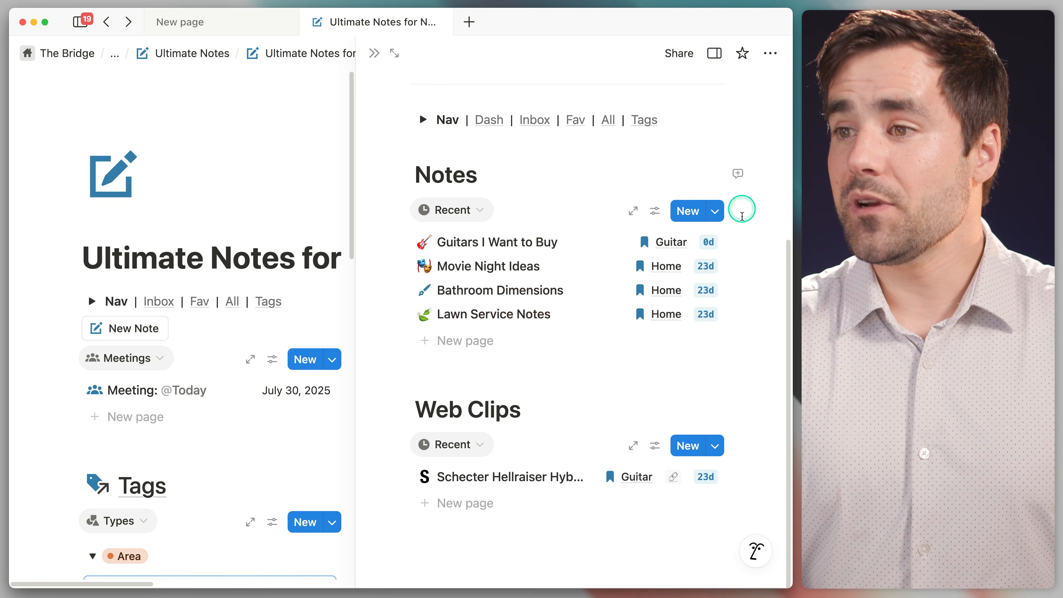
Switch the Home tag's Notes list to the By Tag view and review the notes grouped under each tag.
{"action": "left_click", "coordinate": [471, 208]}
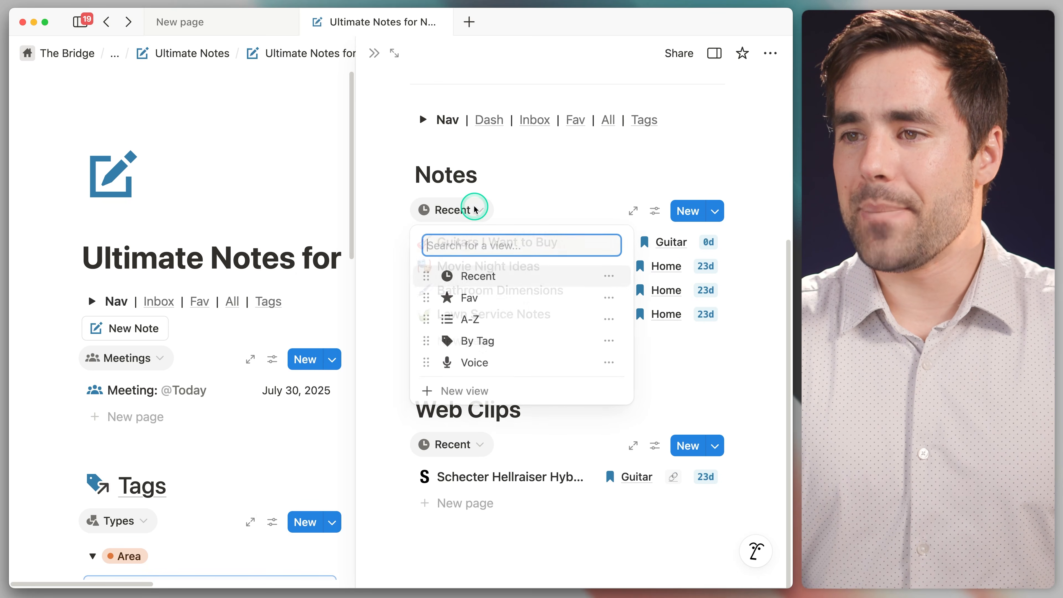
{"action": "left_click", "coordinate": [507, 343]}
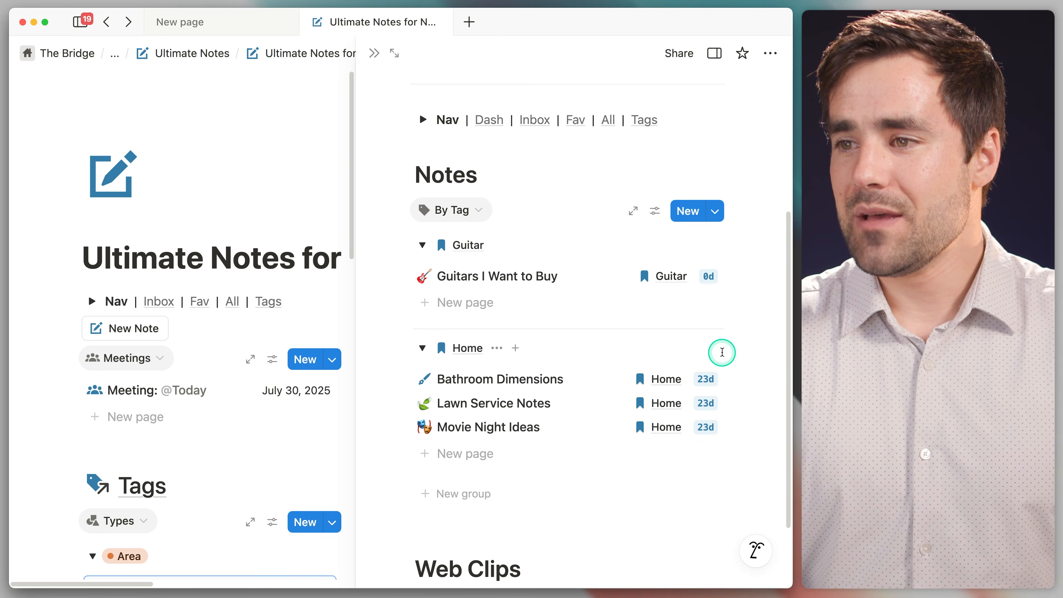
{"action": "scroll", "coordinate": [748, 355], "scroll_direction": "down", "scroll_amount": 1}
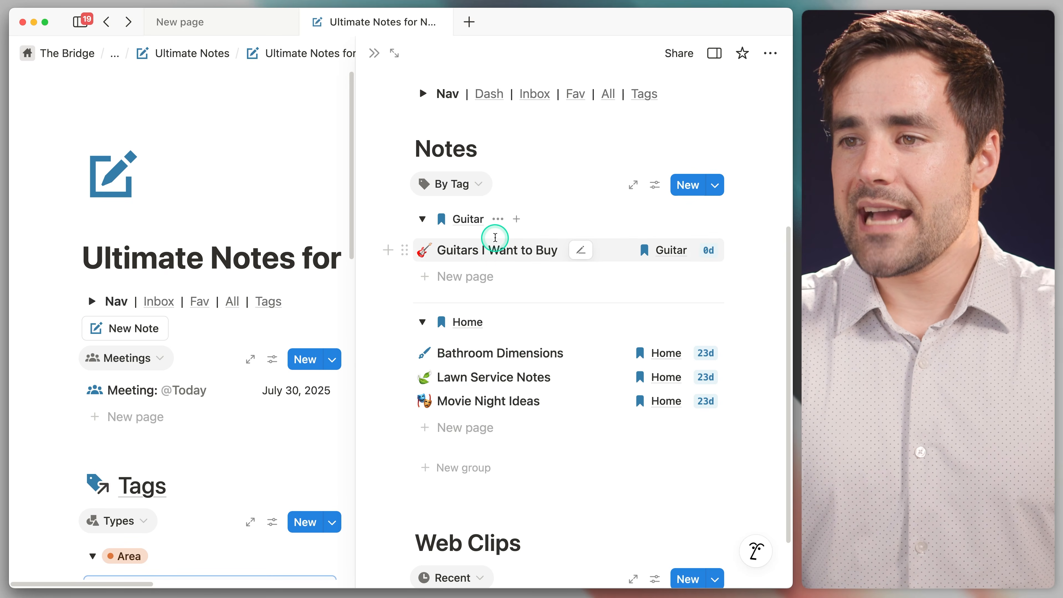
{"action": "scroll", "coordinate": [495, 270], "scroll_direction": "up", "scroll_amount": 3}
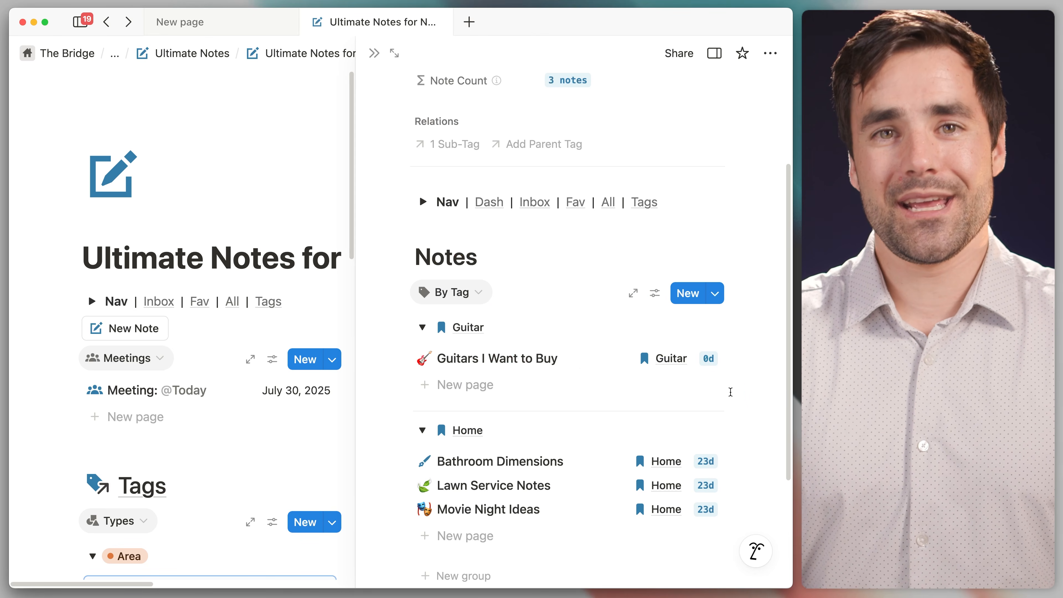
In the New page template's Notes view, add an Or rule to the Tags filter group: Root Tag, Any, Contains, New page.
{"action": "left_click", "coordinate": [202, 23]}
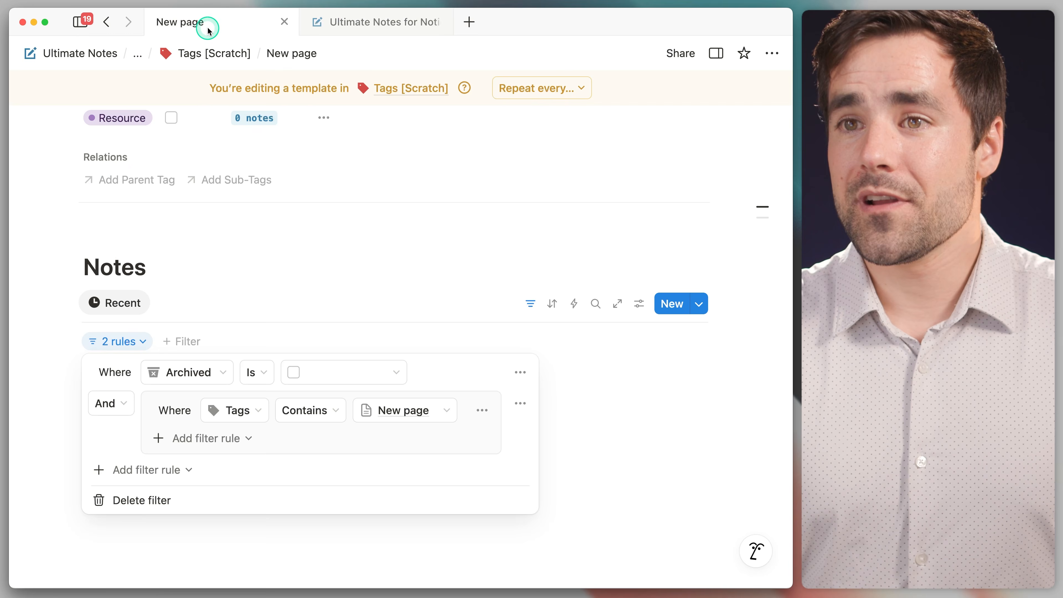
{"action": "left_click", "coordinate": [230, 438]}
{"action": "left_click", "coordinate": [225, 465]}
{"action": "left_click", "coordinate": [251, 444]}
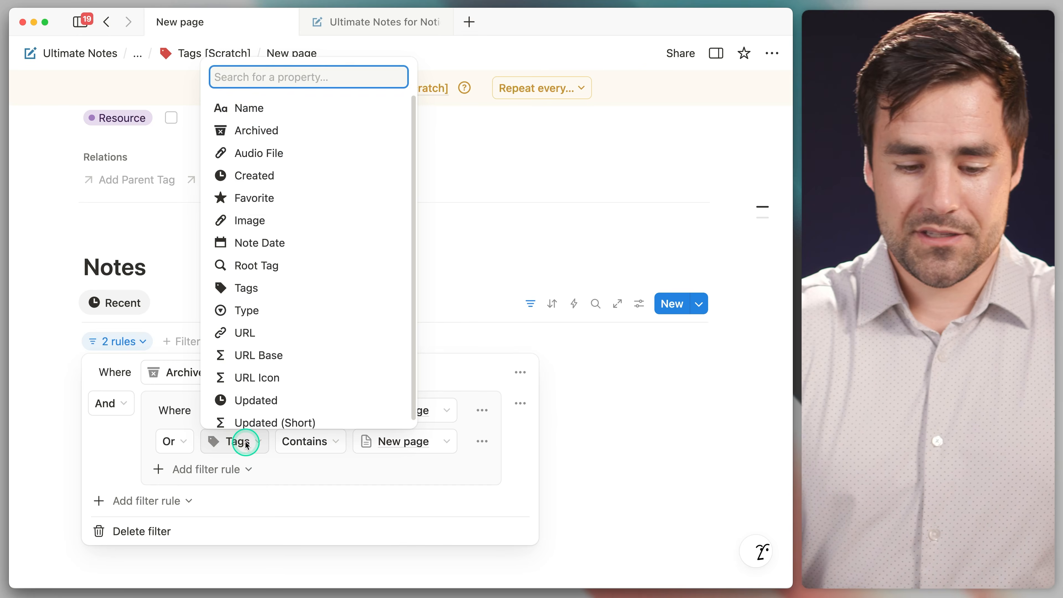
{"action": "type", "text": "roo"}
{"action": "left_click", "coordinate": [259, 414]}
{"action": "left_click", "coordinate": [474, 441]}
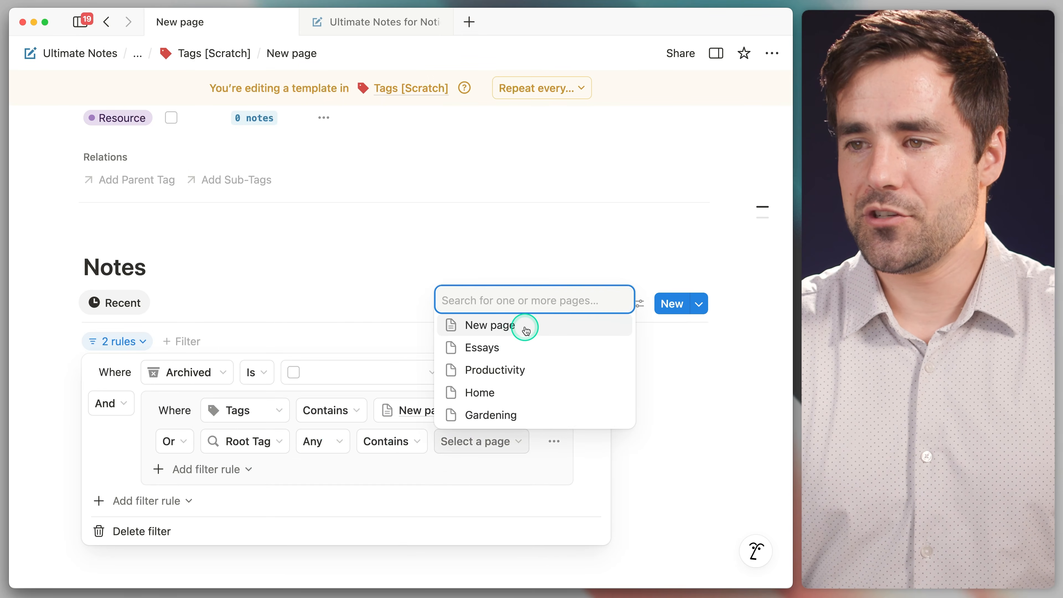
{"action": "left_click", "coordinate": [532, 331]}
{"action": "left_click", "coordinate": [549, 472]}
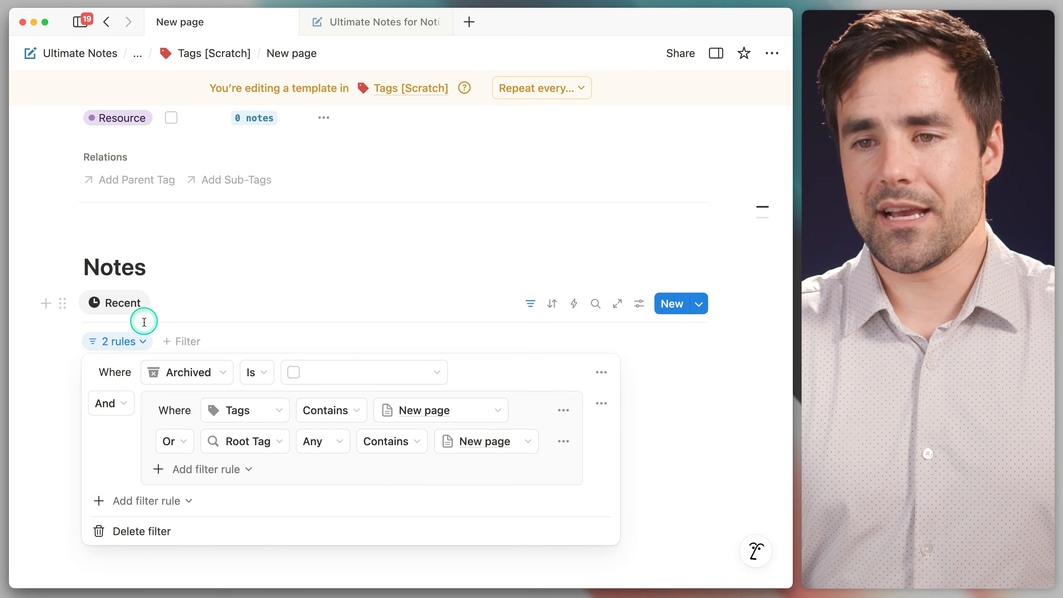
Add a second filter group to the Notes view with the rule URL Is empty.
{"action": "left_click", "coordinate": [159, 508]}
{"action": "left_click", "coordinate": [162, 550]}
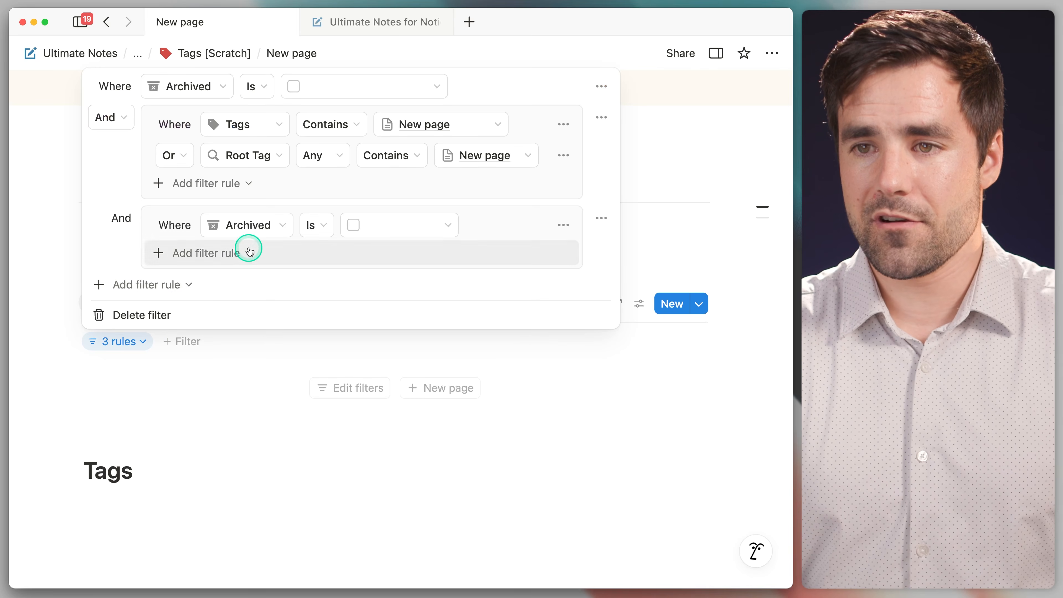
{"action": "left_click", "coordinate": [250, 228]}
{"action": "type", "text": "url"}
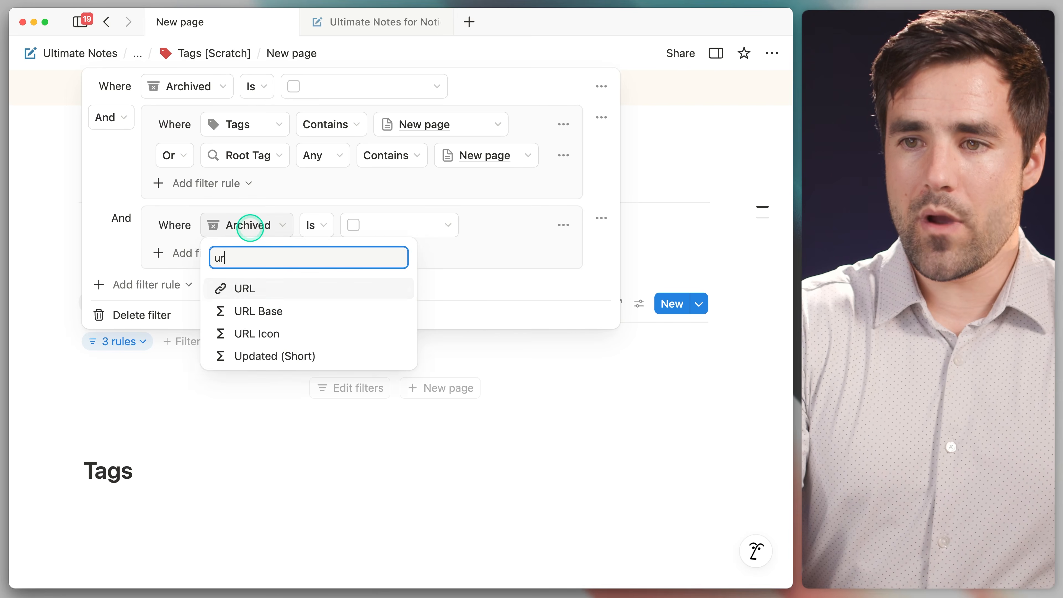
{"action": "left_click", "coordinate": [279, 297]}
{"action": "left_click", "coordinate": [332, 225]}
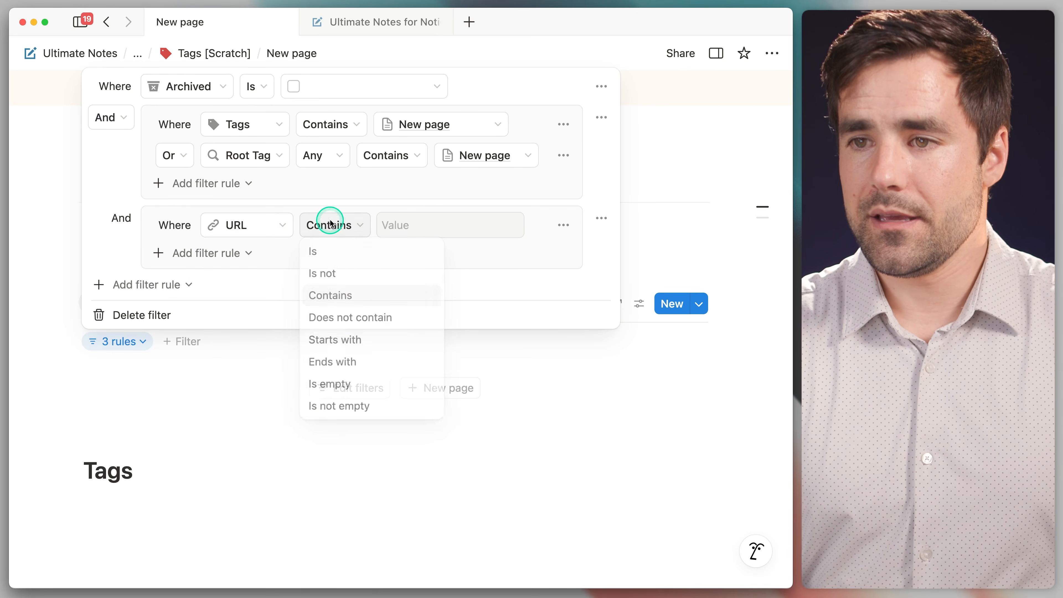
{"action": "left_click", "coordinate": [345, 395]}
Add an Or rule to the URL filter group requiring Type Is Voice Note, and close the filter settings.
{"action": "left_click", "coordinate": [233, 253]}
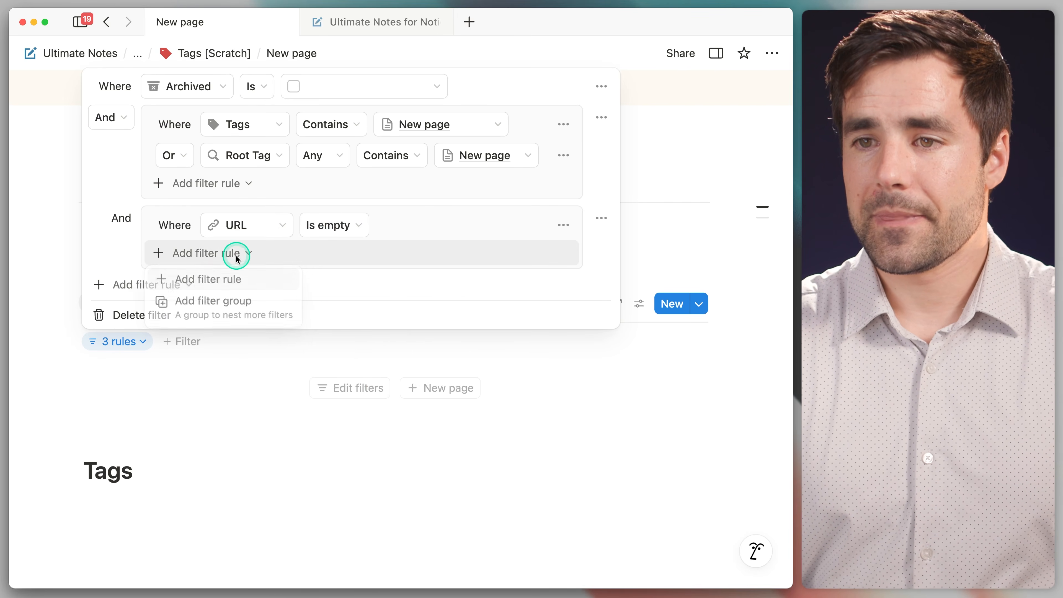
{"action": "left_click", "coordinate": [209, 277]}
{"action": "left_click", "coordinate": [248, 233]}
{"action": "type", "text": "type"}
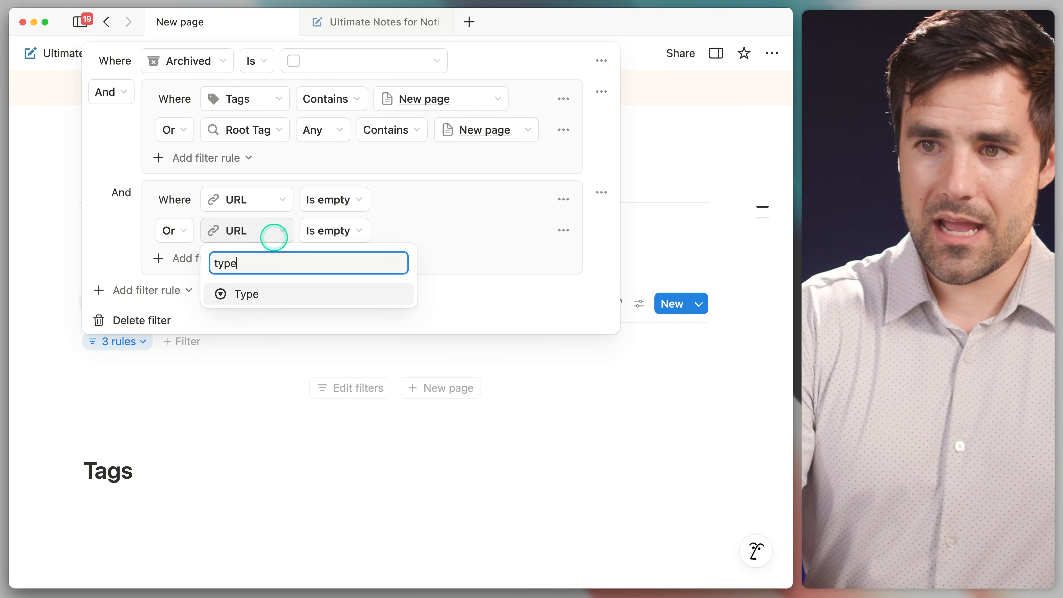
{"action": "left_click", "coordinate": [274, 295]}
{"action": "left_click", "coordinate": [331, 230]}
{"action": "left_click", "coordinate": [324, 255]}
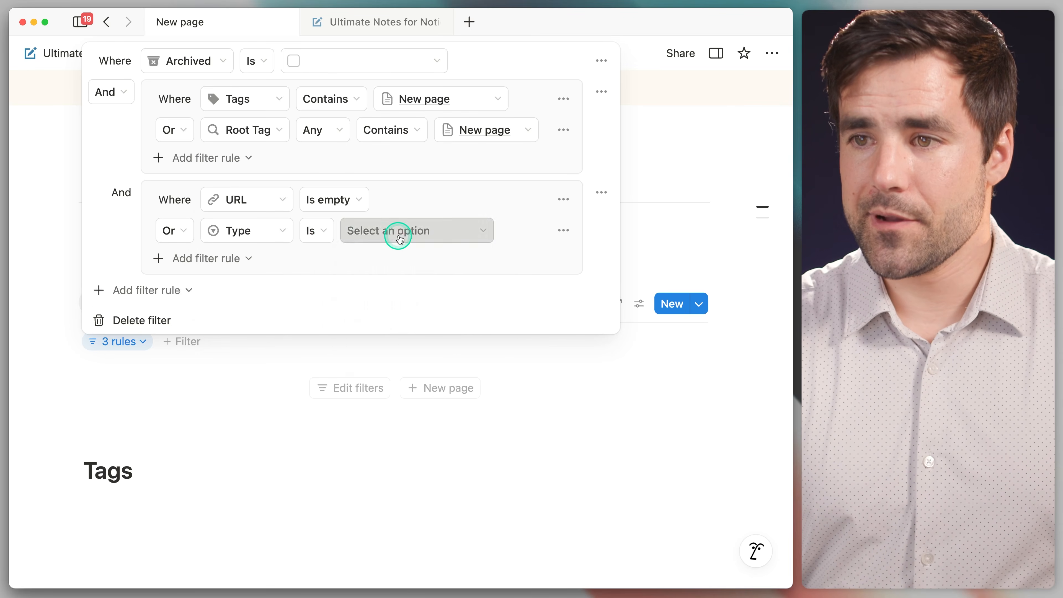
{"action": "left_click", "coordinate": [396, 232]}
{"action": "left_click", "coordinate": [357, 334]}
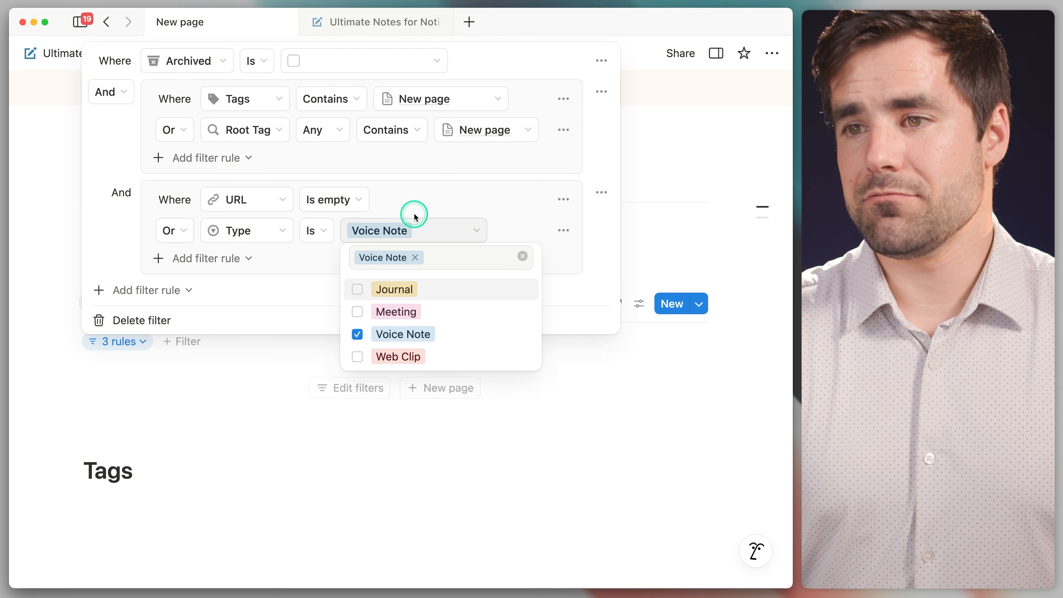
{"action": "left_click", "coordinate": [501, 229]}
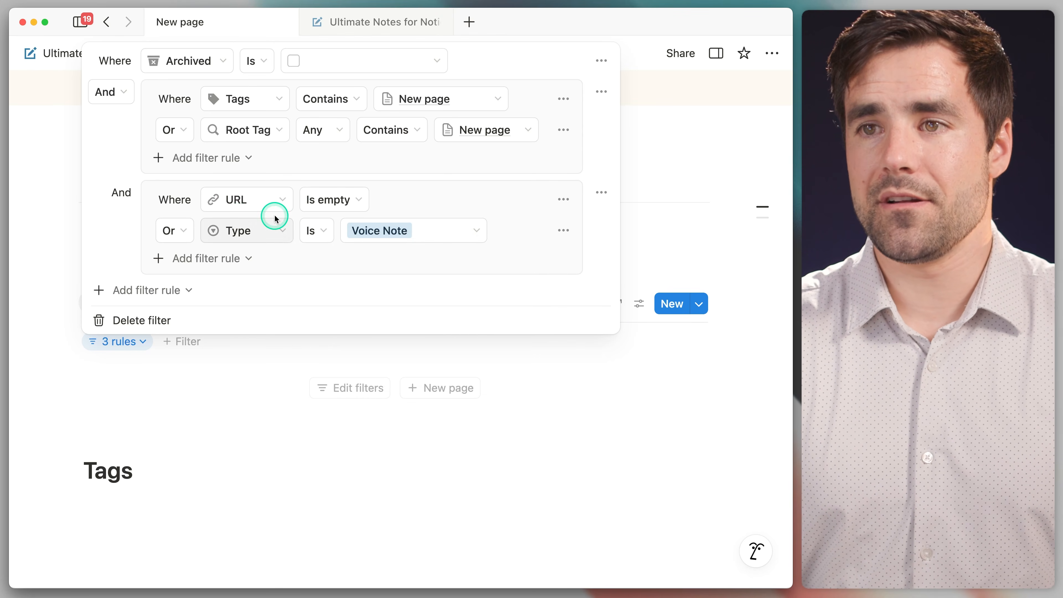
{"action": "left_click", "coordinate": [730, 257]}
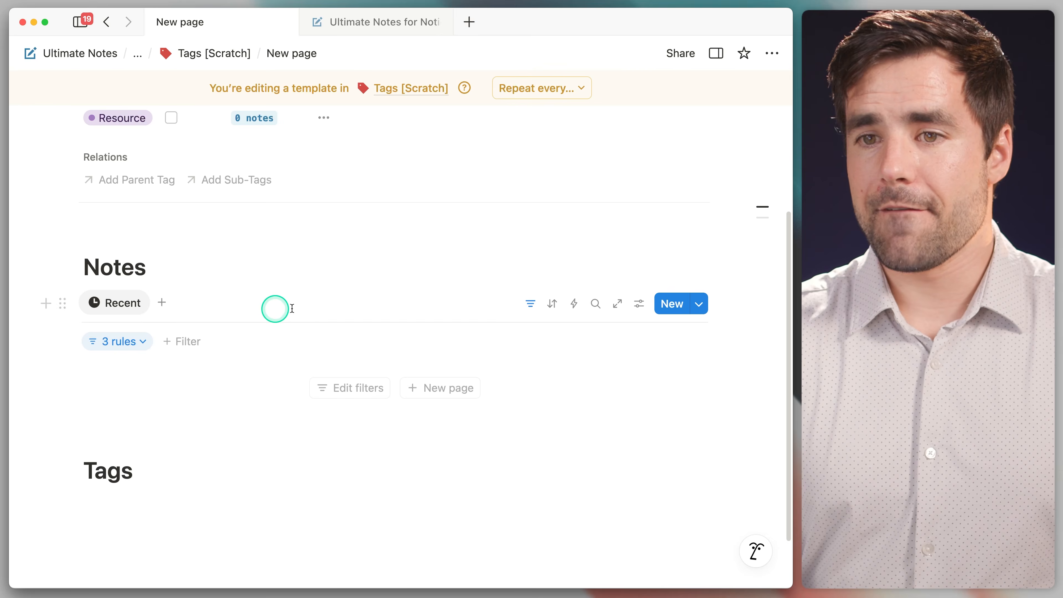
Sort the Recent view of the notes by Updated in Descending order.
{"action": "left_click", "coordinate": [549, 304]}
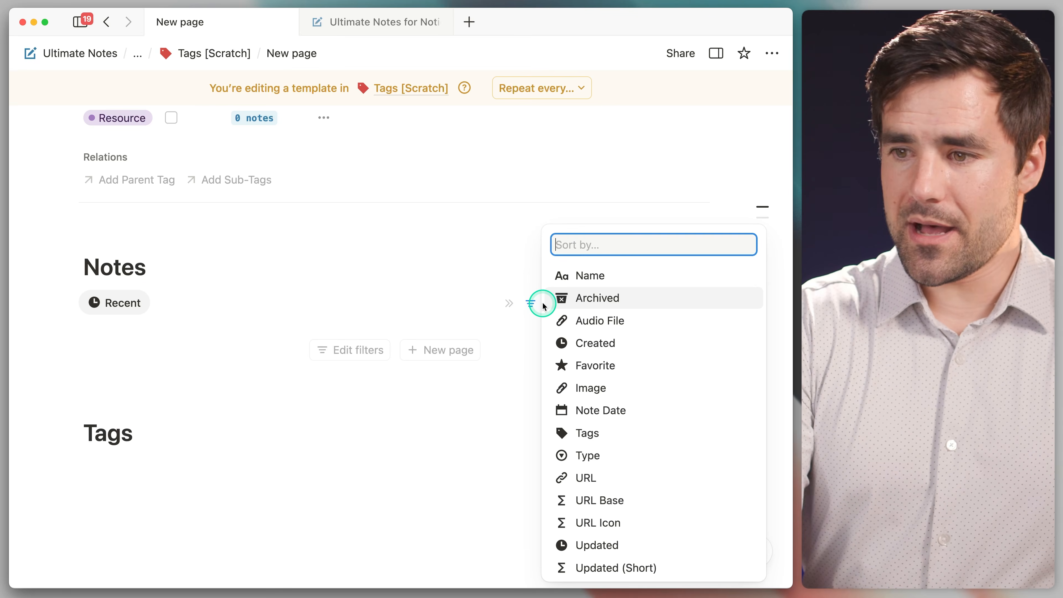
{"action": "left_click", "coordinate": [628, 545]}
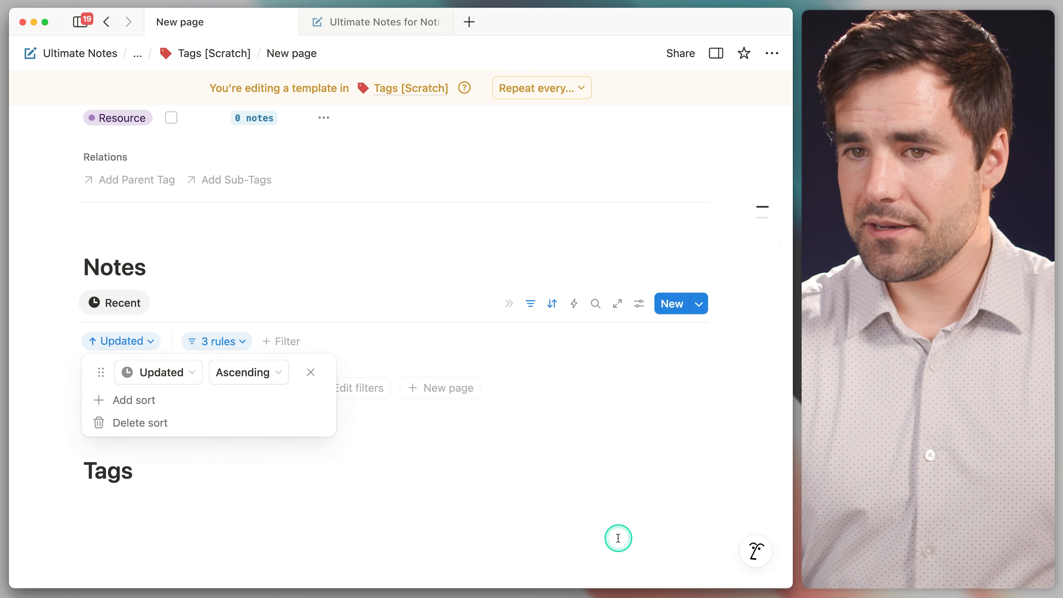
{"action": "left_click", "coordinate": [256, 383]}
{"action": "left_click", "coordinate": [253, 421]}
{"action": "left_click", "coordinate": [298, 294]}
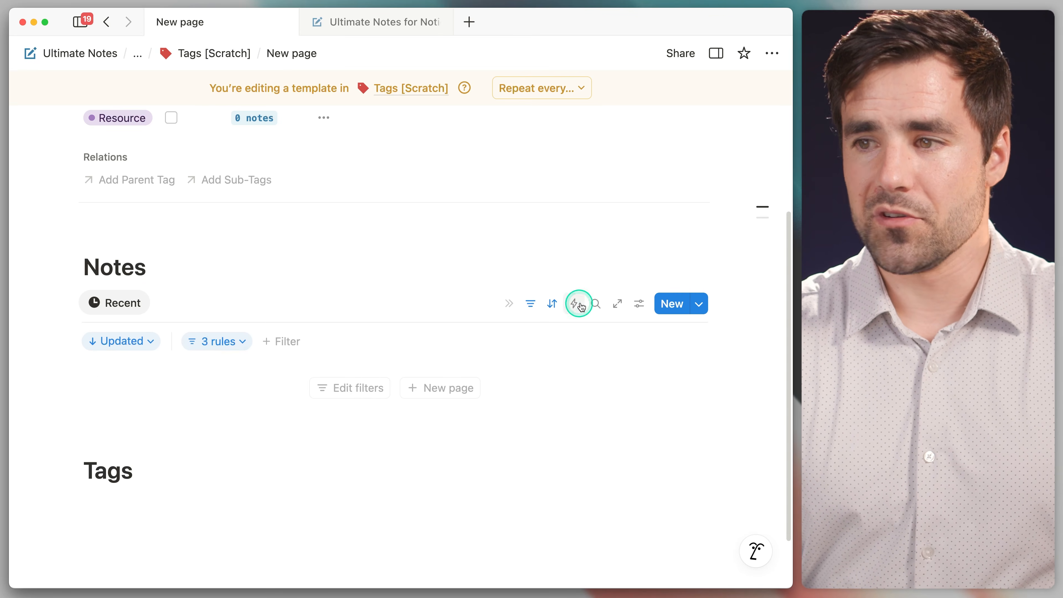
Show the Tags and Updated (Short) properties in the Recent view, checking the finished Ultimate Notes page for reference.
{"action": "left_click", "coordinate": [644, 305]}
{"action": "left_click", "coordinate": [671, 294]}
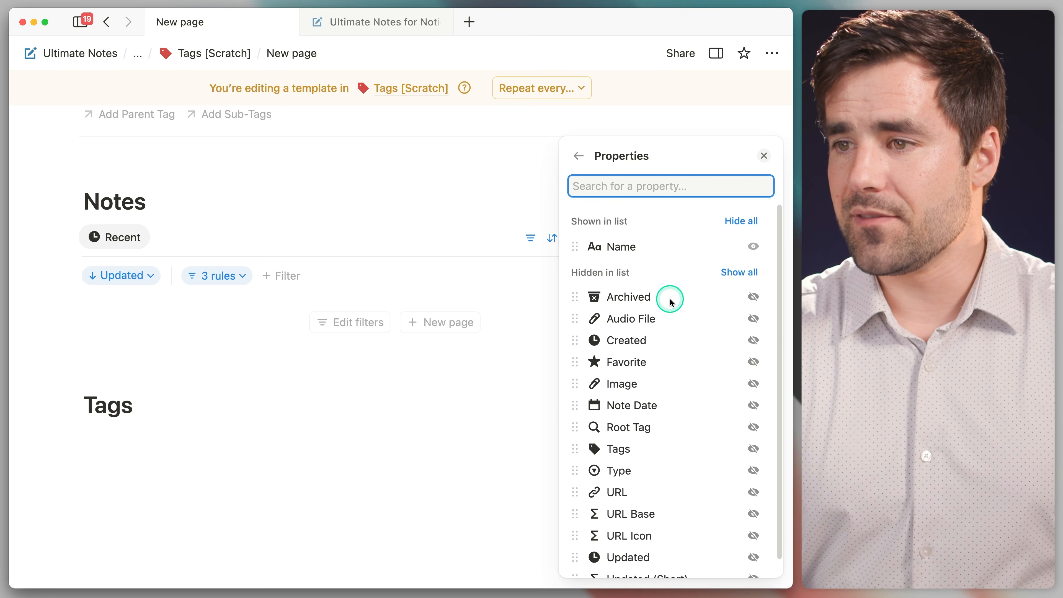
{"action": "scroll", "coordinate": [686, 419], "scroll_direction": "down", "scroll_amount": 1}
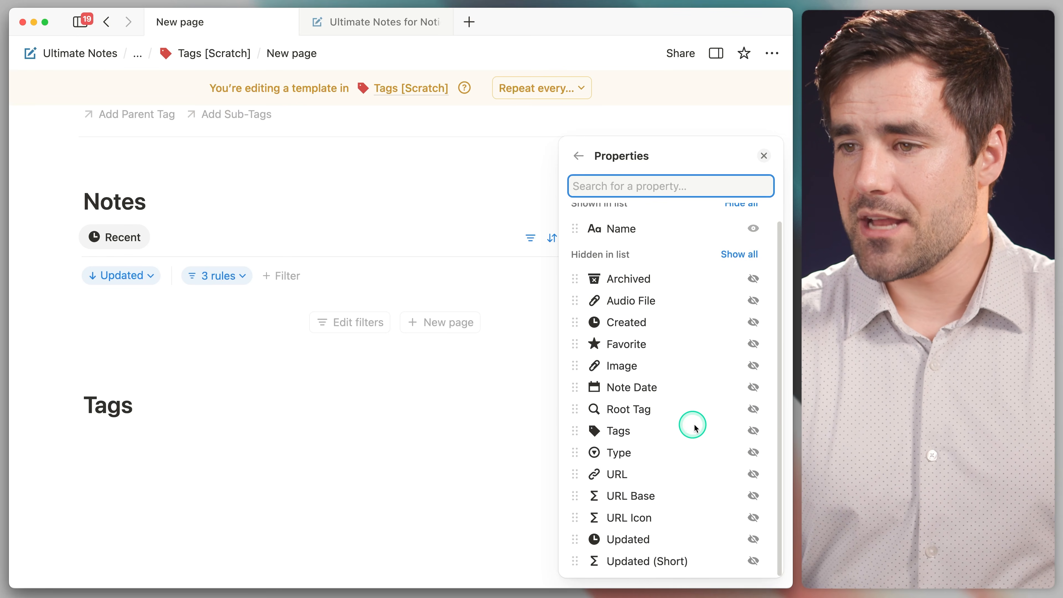
{"action": "left_click", "coordinate": [754, 431]}
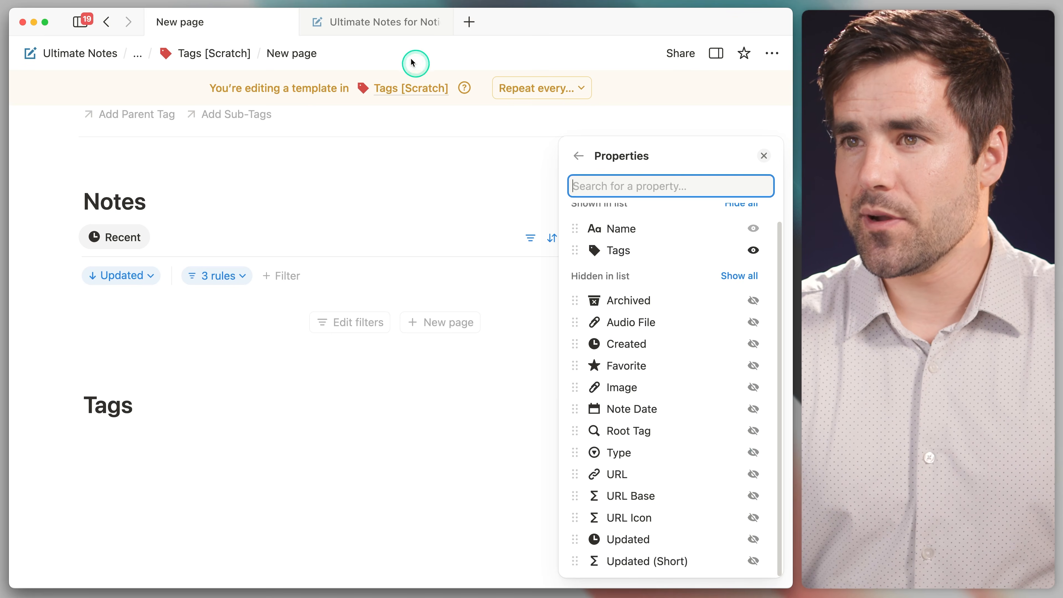
{"action": "left_click", "coordinate": [375, 21]}
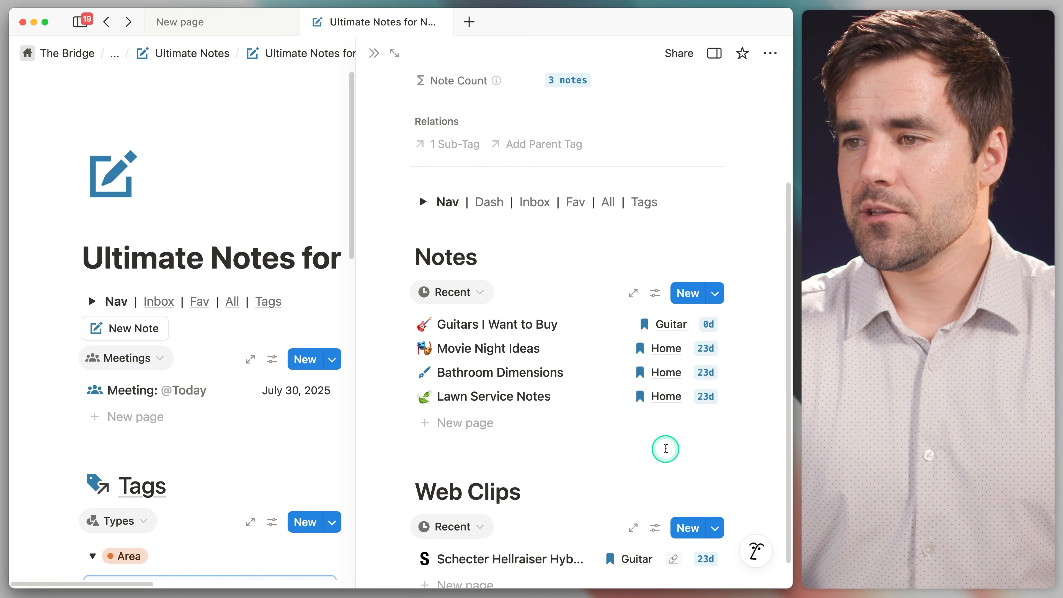
{"action": "left_click", "coordinate": [278, 20]}
{"action": "left_click", "coordinate": [753, 561]}
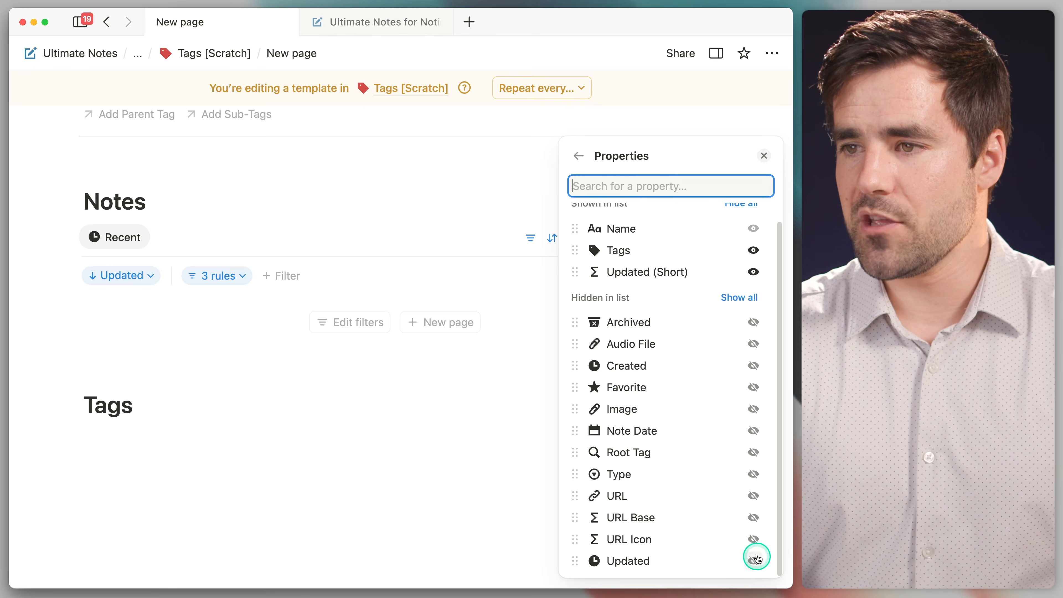
{"action": "left_click", "coordinate": [762, 155]}
Duplicate the Recent view, name the copy A-Z and give it the list icon.
{"action": "left_click", "coordinate": [115, 237]}
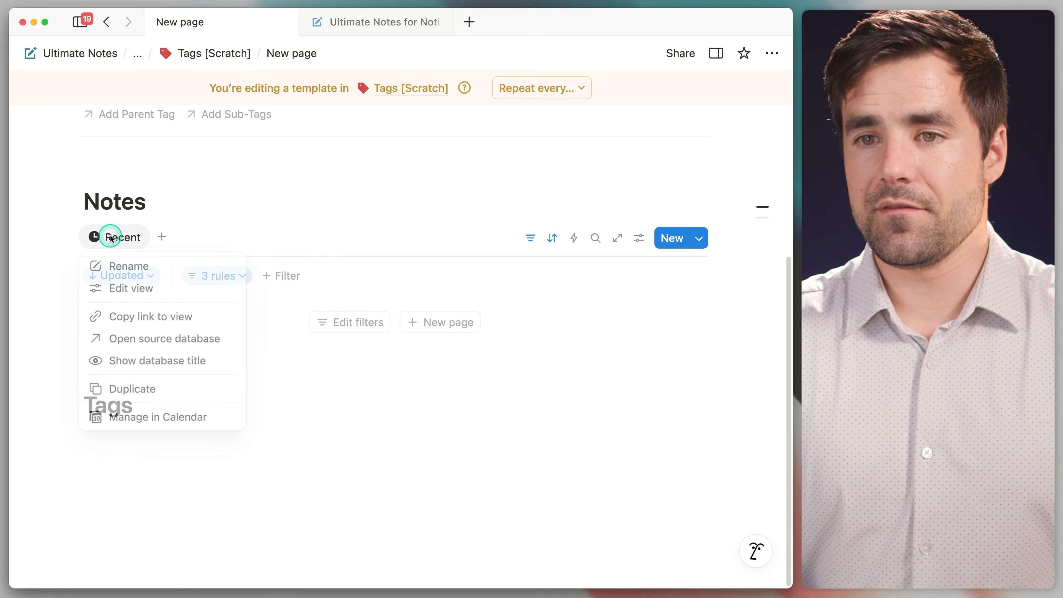
{"action": "left_click", "coordinate": [166, 390]}
{"action": "key", "text": "super+a"}
{"action": "type", "text": "A-Z"}
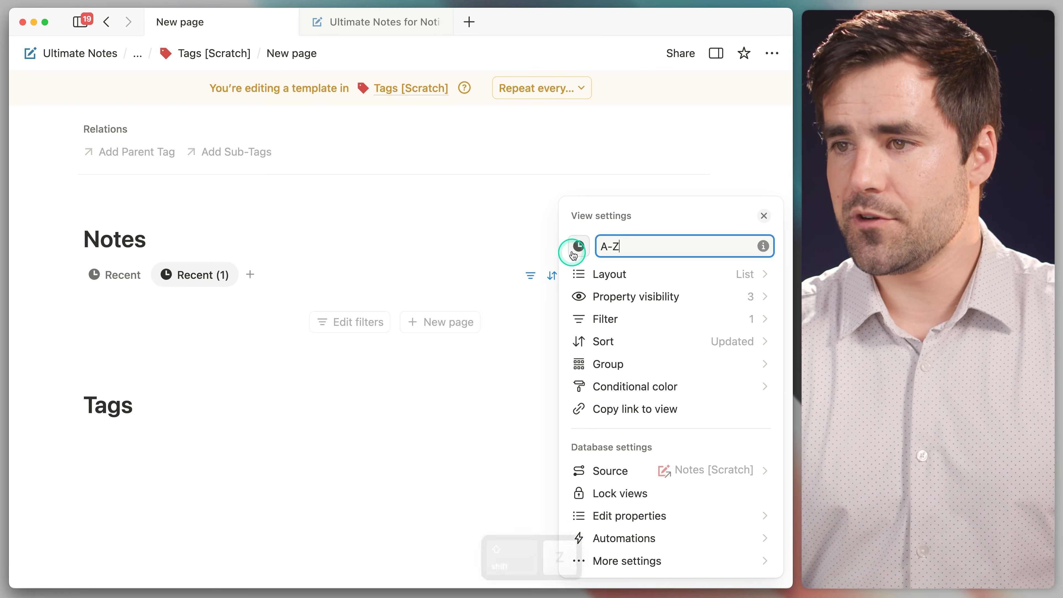
{"action": "left_click", "coordinate": [579, 246]}
{"action": "left_click", "coordinate": [521, 374]}
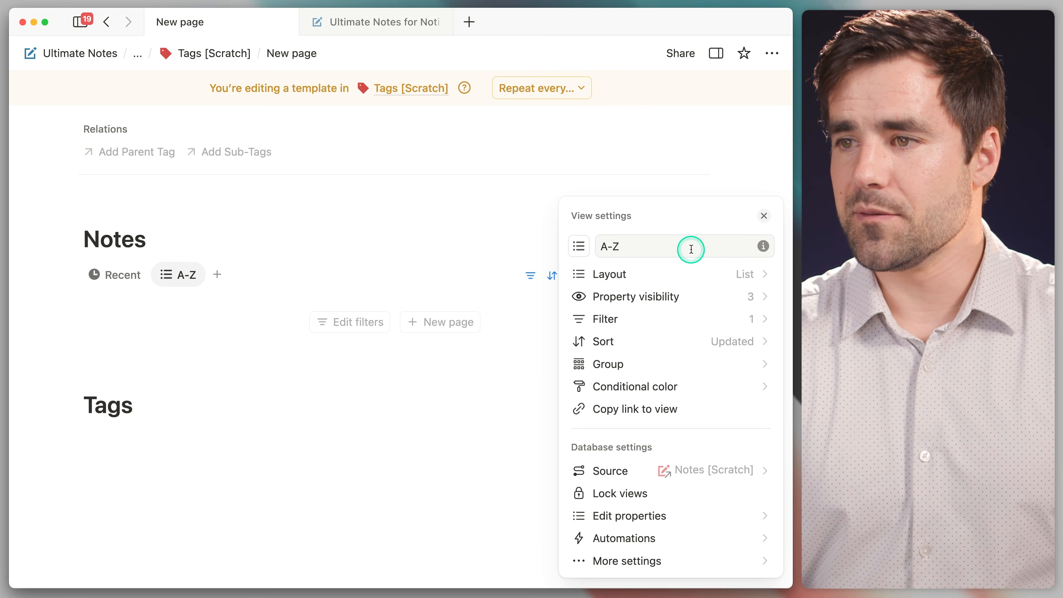
Change the A-Z view's sort to Name in Ascending order.
{"action": "left_click", "coordinate": [628, 341]}
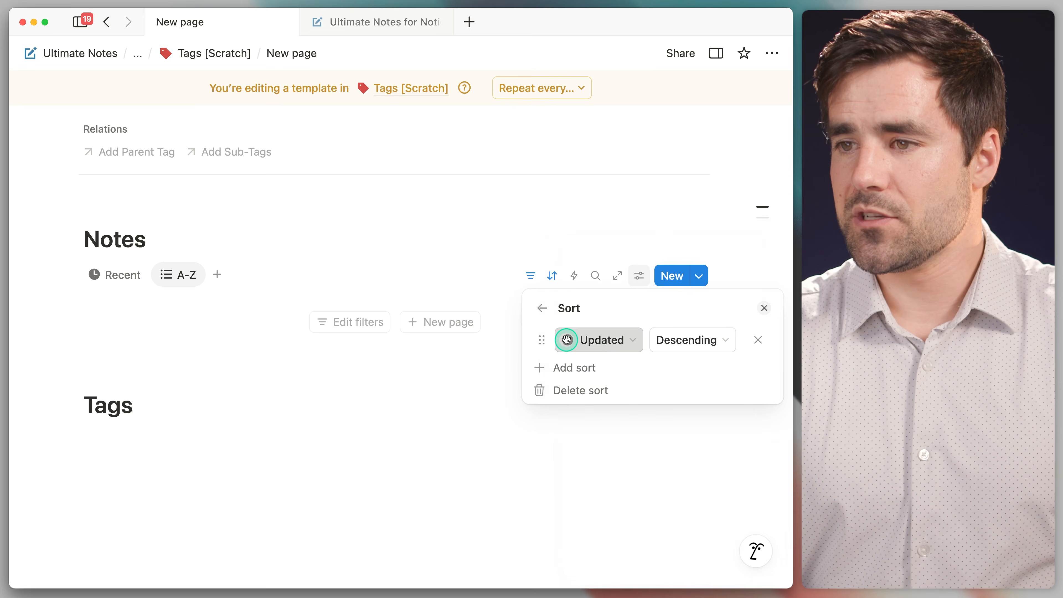
{"action": "left_click", "coordinate": [621, 340]}
{"action": "left_click", "coordinate": [626, 275]}
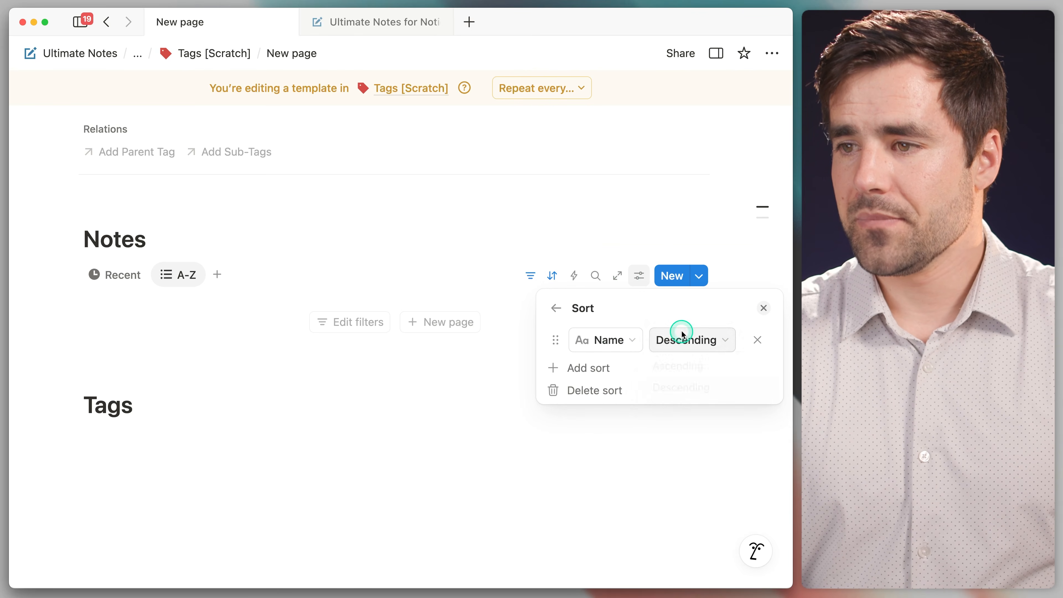
{"action": "left_click", "coordinate": [676, 340]}
{"action": "left_click", "coordinate": [678, 367]}
{"action": "left_click", "coordinate": [762, 307]}
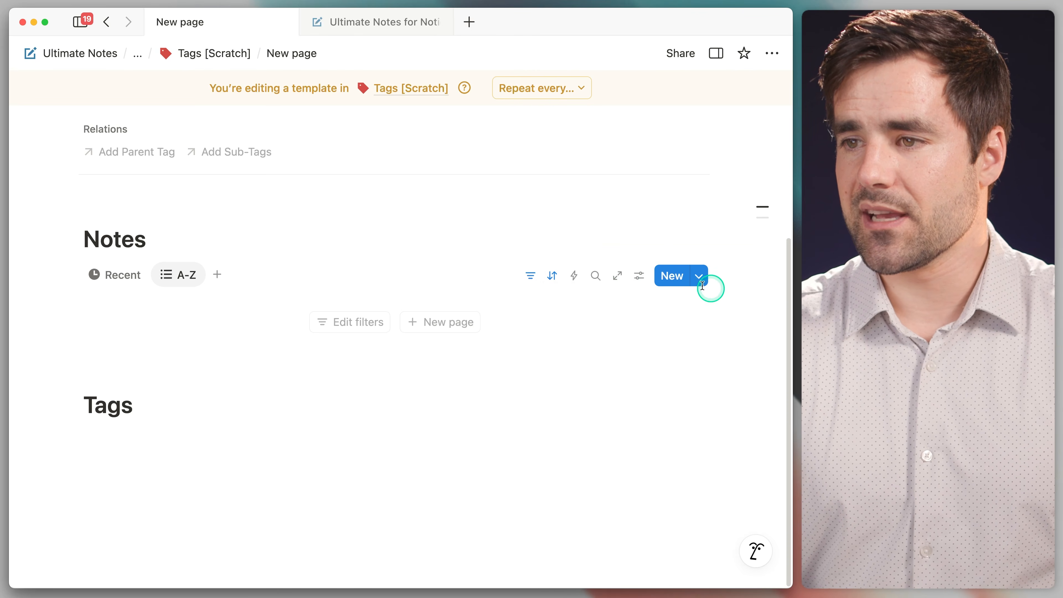
Duplicate the A-Z view, name the copy By Tag and give it the tag icon.
{"action": "left_click", "coordinate": [176, 270]}
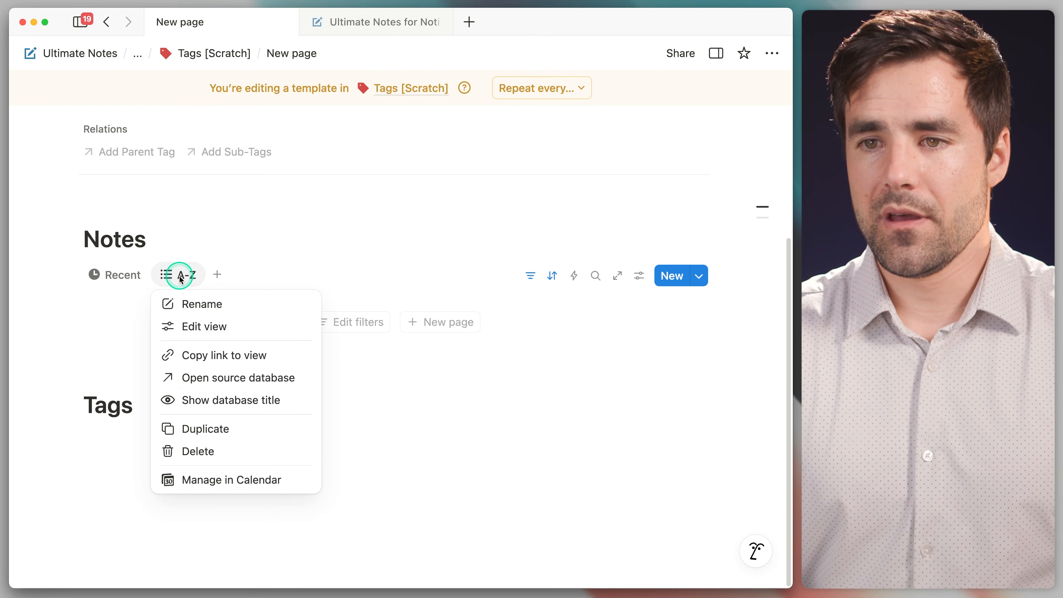
{"action": "left_click", "coordinate": [211, 428]}
{"action": "type", "text": "By Tag"}
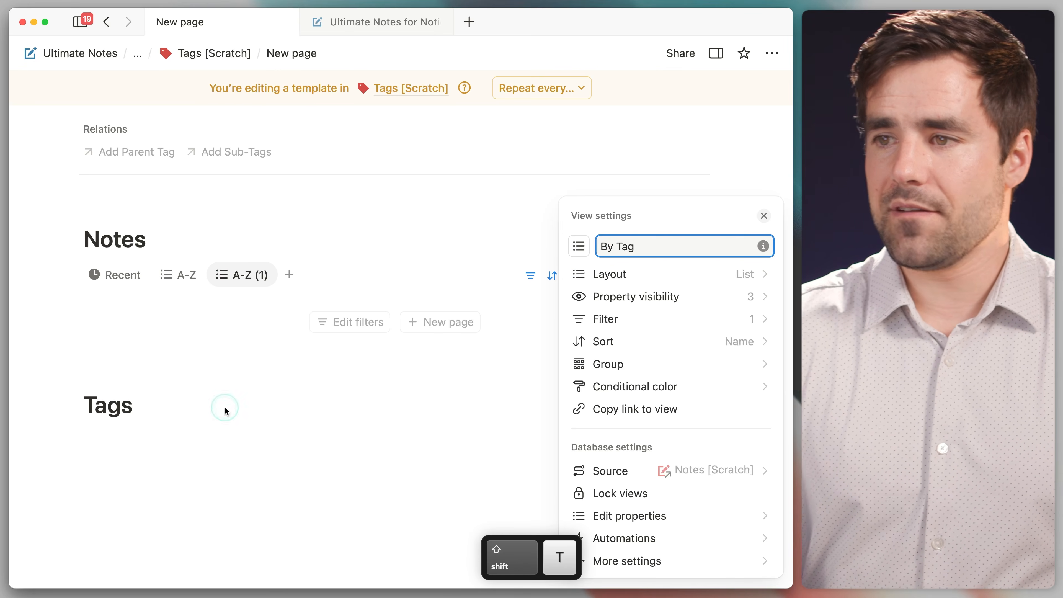
{"action": "left_click", "coordinate": [578, 248]}
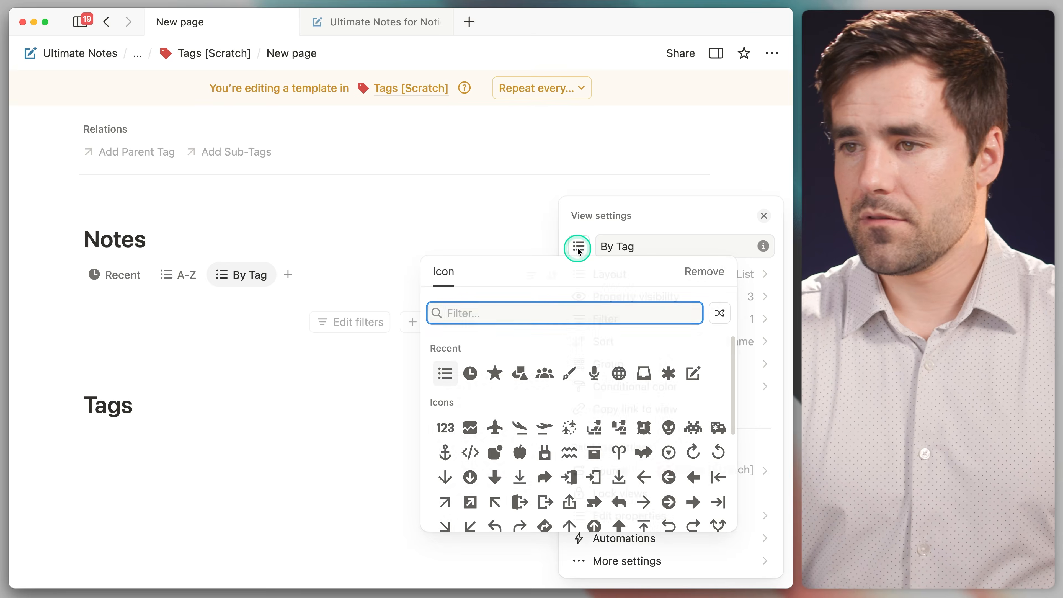
{"action": "type", "text": "tag"}
{"action": "left_click", "coordinate": [449, 353]}
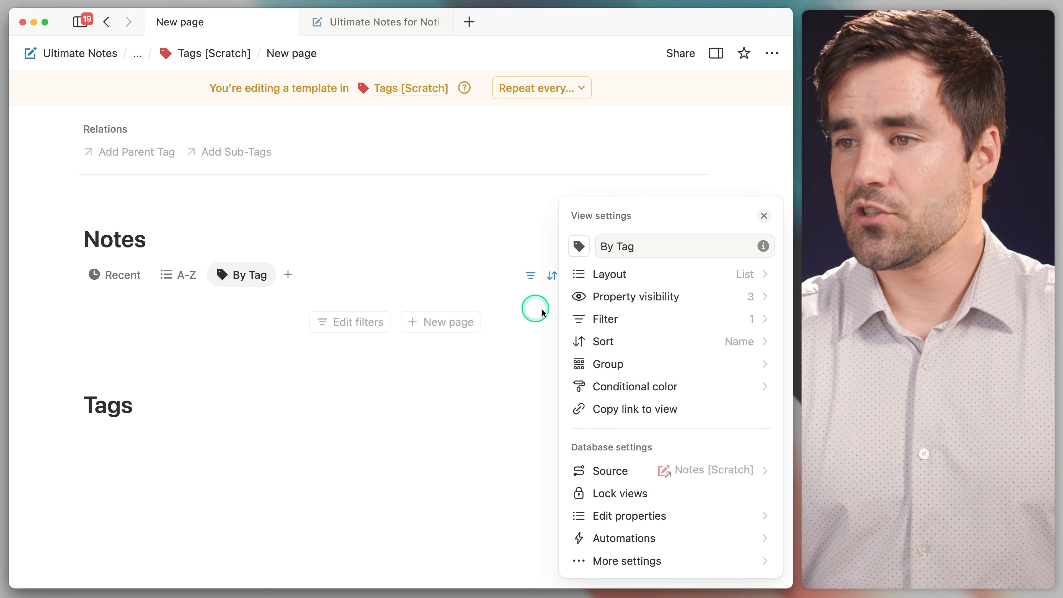
Group the By Tag view by the Tags property and close the view settings.
{"action": "left_click", "coordinate": [654, 362]}
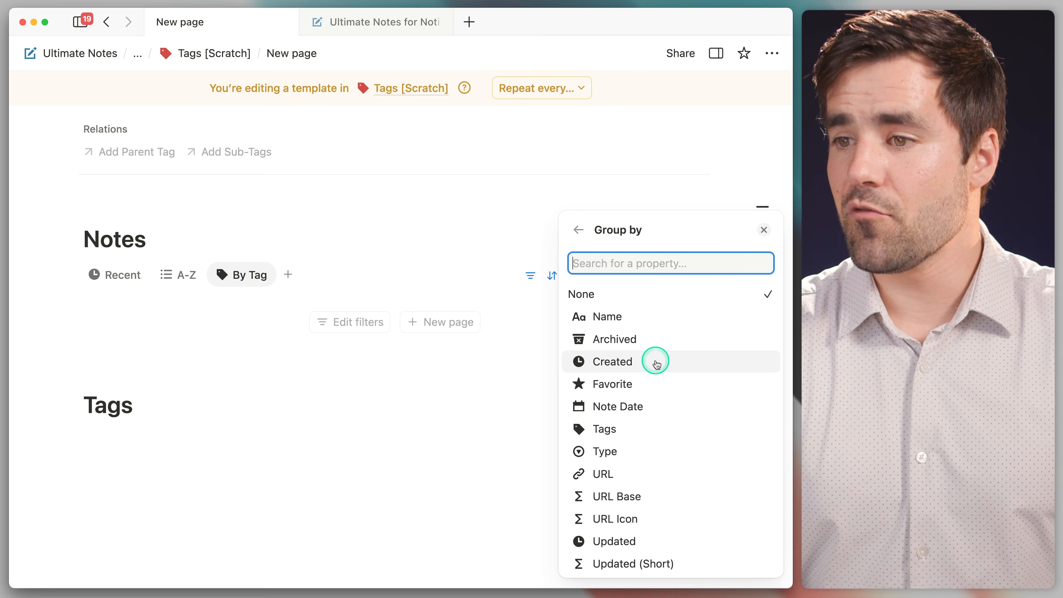
{"action": "left_click", "coordinate": [631, 429]}
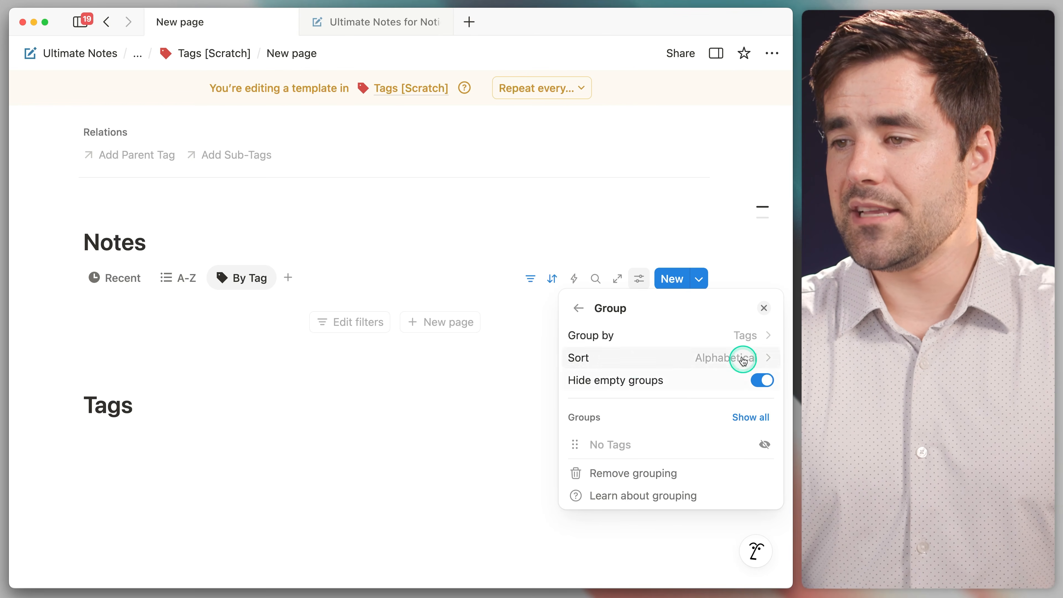
{"action": "left_click", "coordinate": [761, 309]}
Duplicate the A-Z view in the Notes section, name the copy Fav and give it the star icon.
{"action": "right_click", "coordinate": [178, 278]}
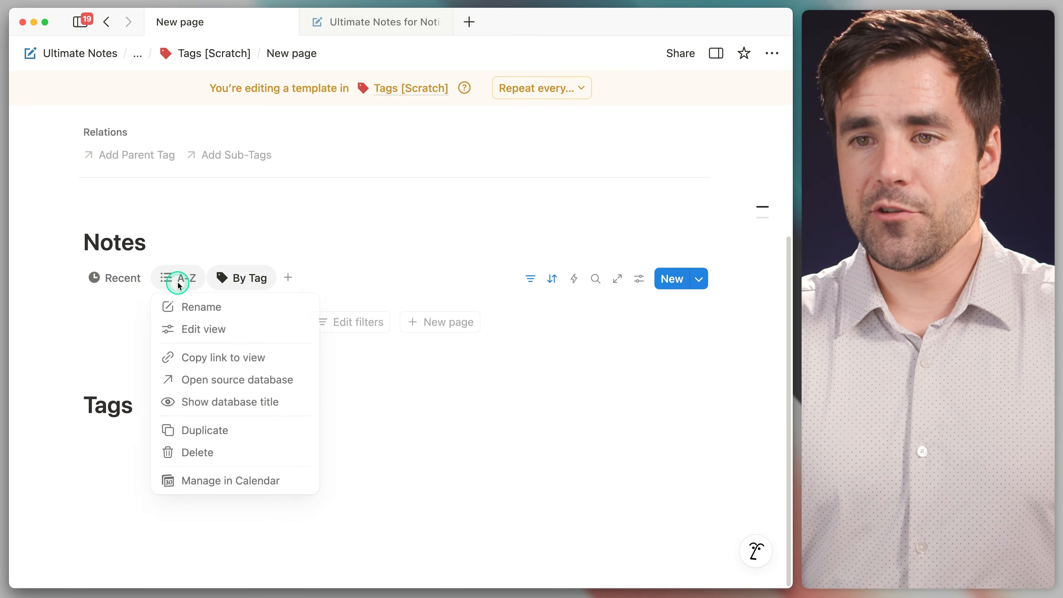
{"action": "left_click", "coordinate": [208, 431]}
{"action": "key", "text": "super+a"}
{"action": "type", "text": "Vav"}
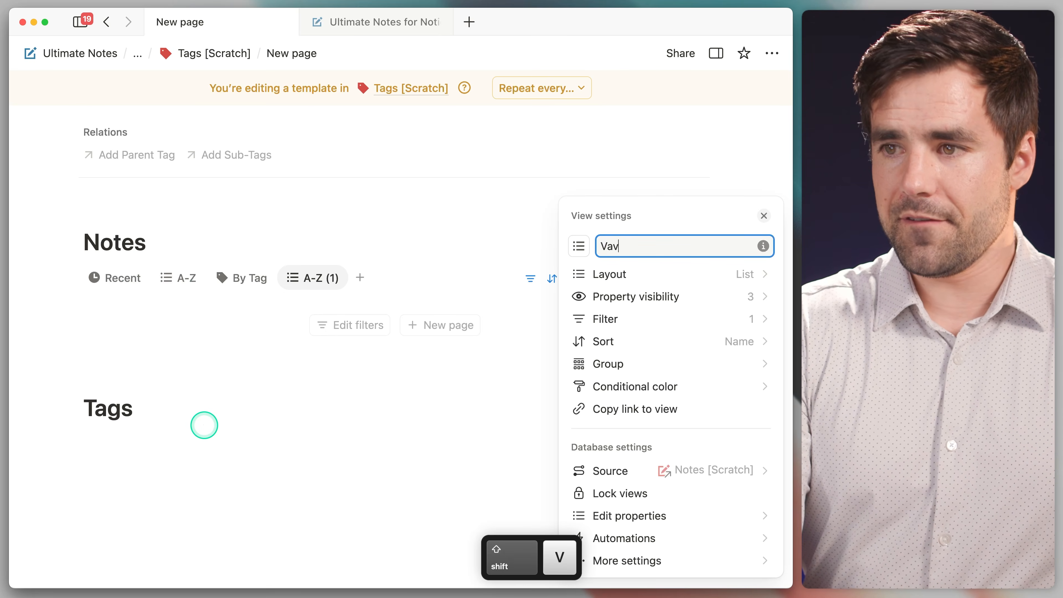
{"action": "key", "text": "BackSpace"}
{"action": "type", "text": "Fav"}
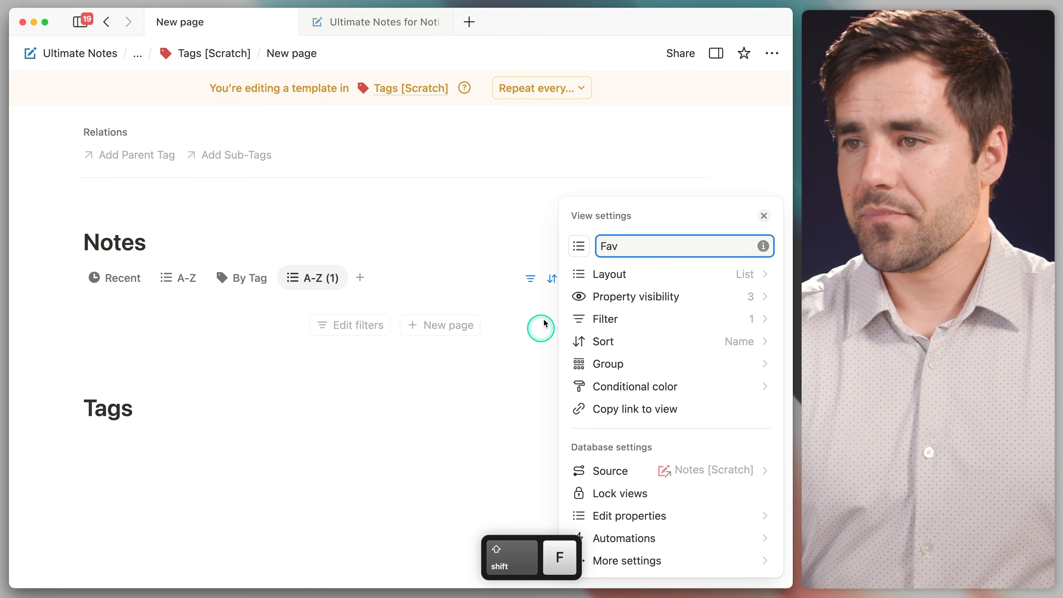
{"action": "left_click", "coordinate": [578, 245]}
{"action": "left_click", "coordinate": [520, 373]}
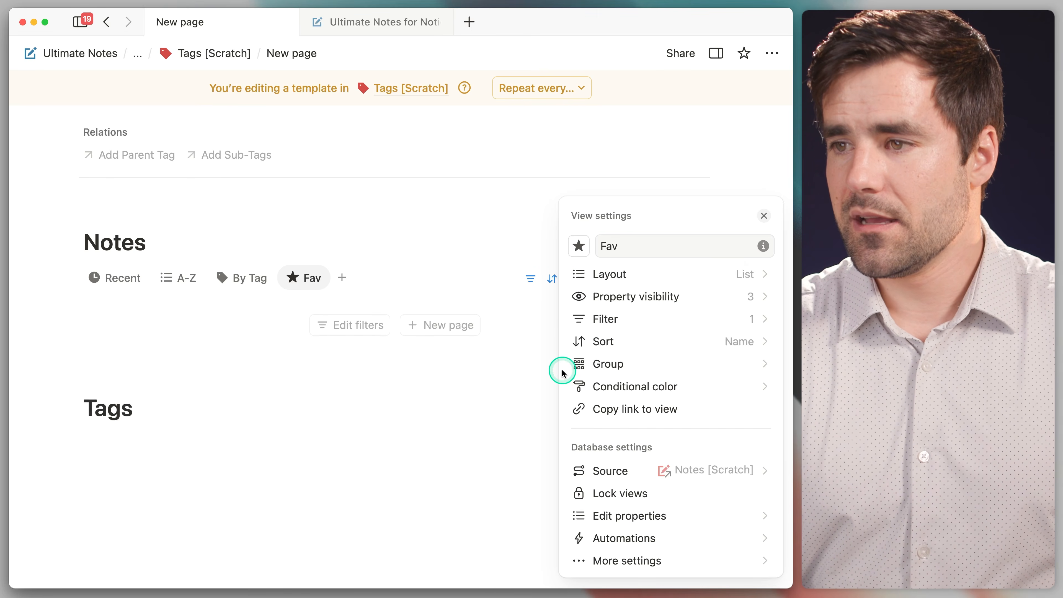
{"action": "left_click", "coordinate": [760, 217]}
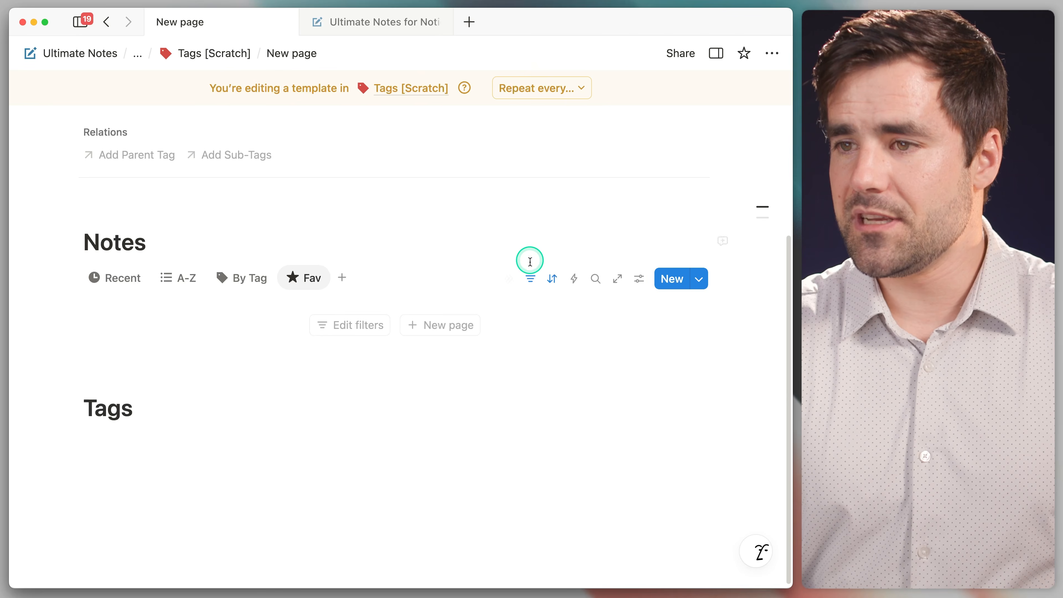
Remove the filter group with the URL and Type rules from the Fav view's filter.
{"action": "left_click", "coordinate": [530, 279]}
{"action": "left_click", "coordinate": [216, 315]}
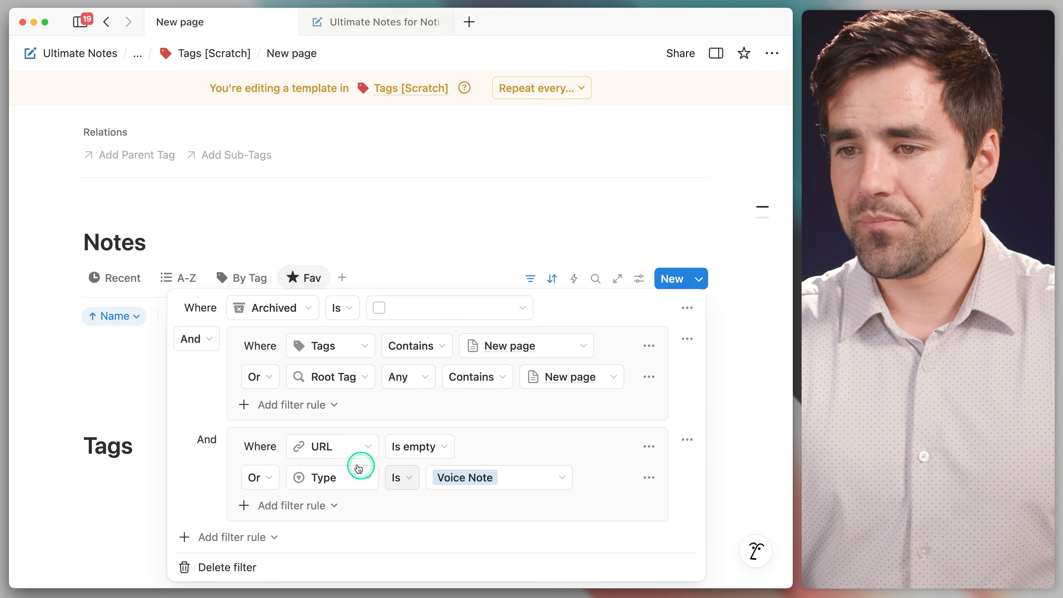
{"action": "left_click", "coordinate": [687, 439]}
{"action": "left_click", "coordinate": [669, 465]}
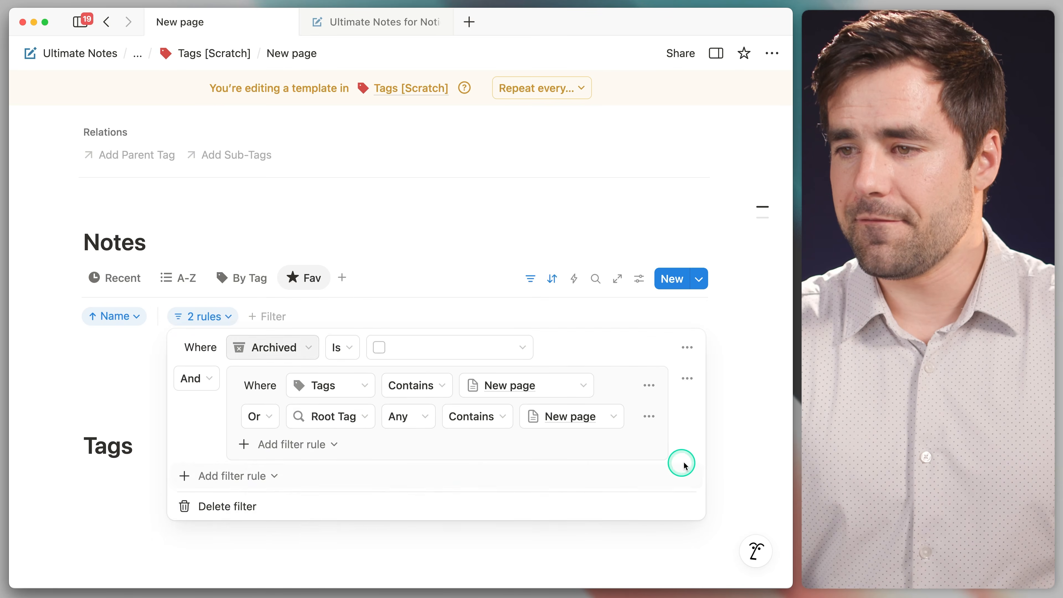
Add a filter rule to the Fav view requiring Favorite to be checked.
{"action": "left_click", "coordinate": [274, 476]}
{"action": "left_click", "coordinate": [234, 501]}
{"action": "left_click", "coordinate": [286, 479]}
{"action": "type", "text": "fav"}
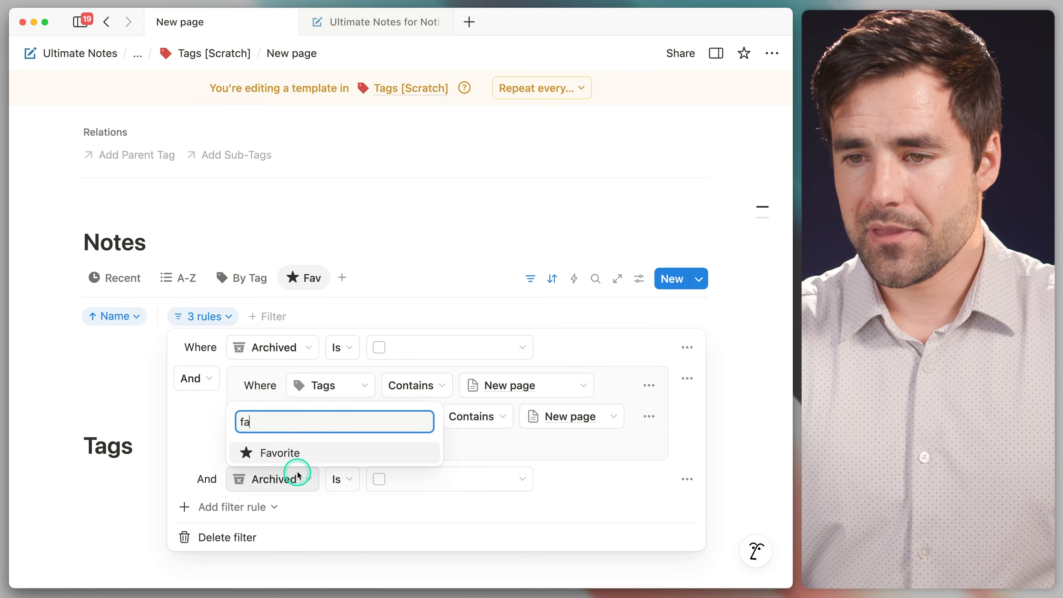
{"action": "left_click", "coordinate": [290, 451]}
{"action": "left_click", "coordinate": [398, 477]}
{"action": "left_click", "coordinate": [410, 525]}
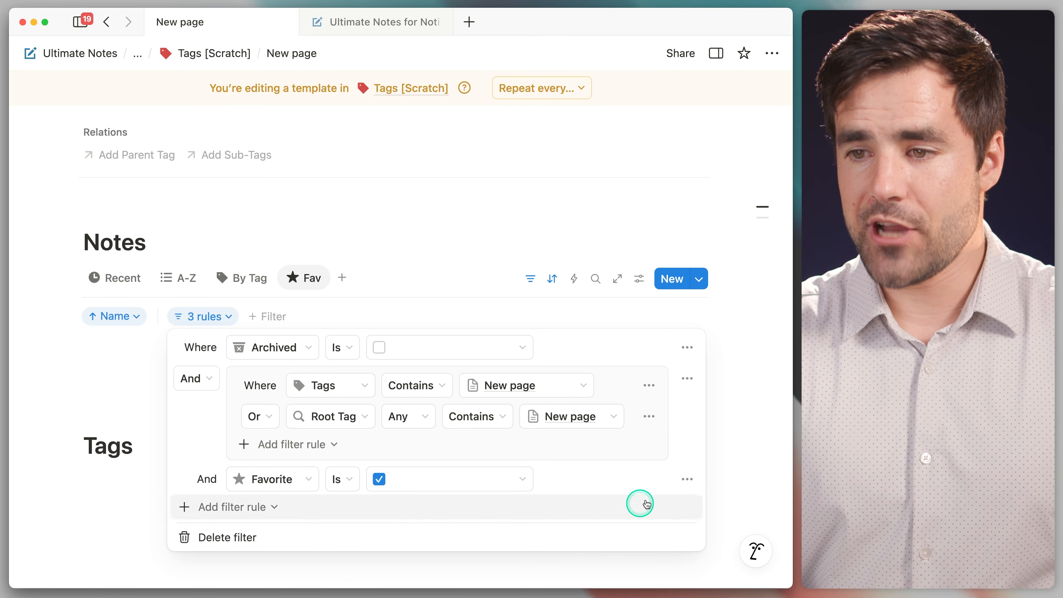
Remove the Name sort from the Fav view and move the view between Recent and A-Z.
{"action": "left_click", "coordinate": [120, 319]}
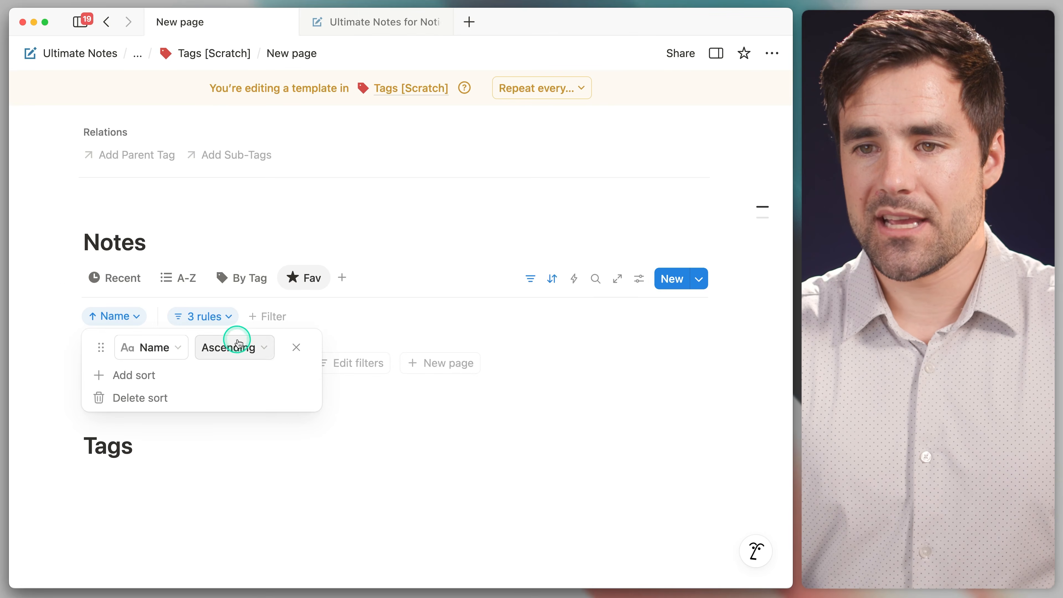
{"action": "left_click", "coordinate": [291, 343]}
{"action": "left_click", "coordinate": [734, 306]}
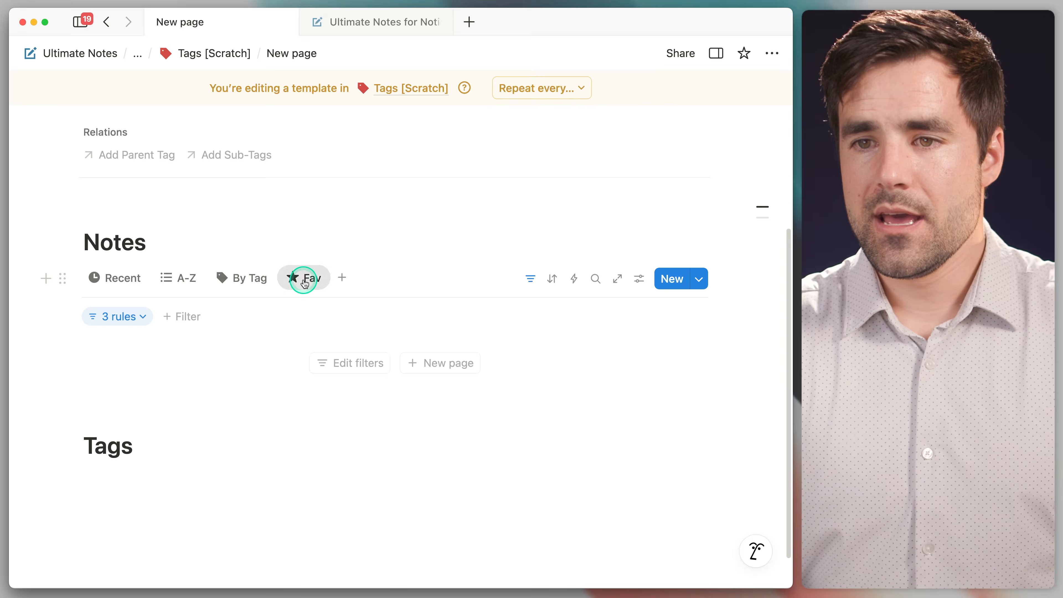
{"action": "left_click_drag", "start_coordinate": [301, 278], "coordinate": [175, 287]}
Duplicate the A-Z view, name the copy Voice and give it the microphone icon.
{"action": "right_click", "coordinate": [236, 278]}
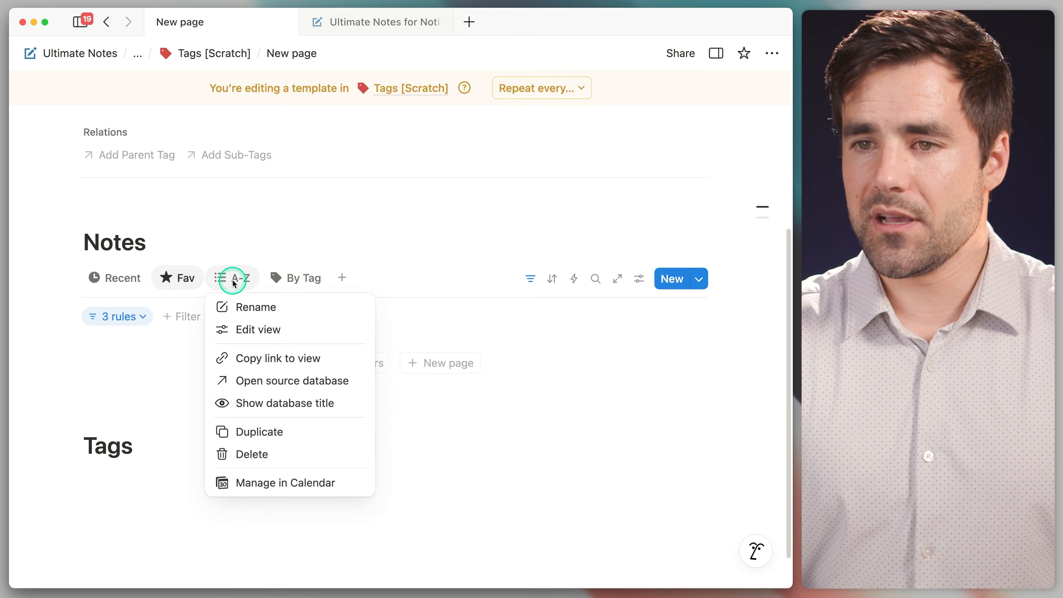
{"action": "left_click", "coordinate": [277, 428]}
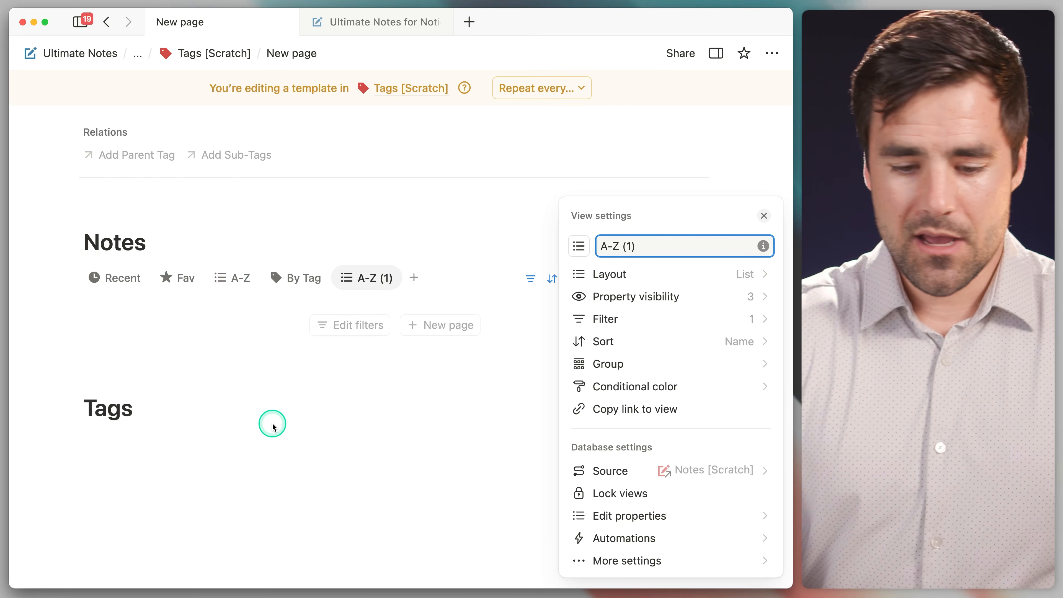
{"action": "key", "text": "super+a"}
{"action": "type", "text": "Co"}
{"action": "type", "text": "Voiic"}
{"action": "key", "text": "BackSpace"}
{"action": "key", "text": "BackSpace"}
{"action": "key", "text": "BackSpace"}
{"action": "type", "text": "ce"}
{"action": "left_click", "coordinate": [578, 246]}
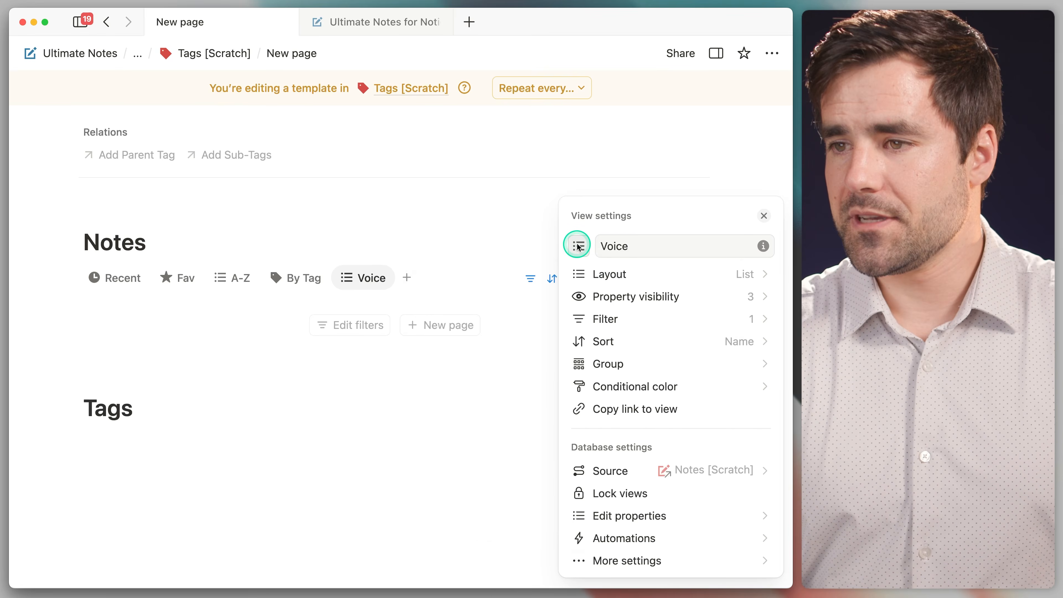
{"action": "left_click", "coordinate": [619, 373]}
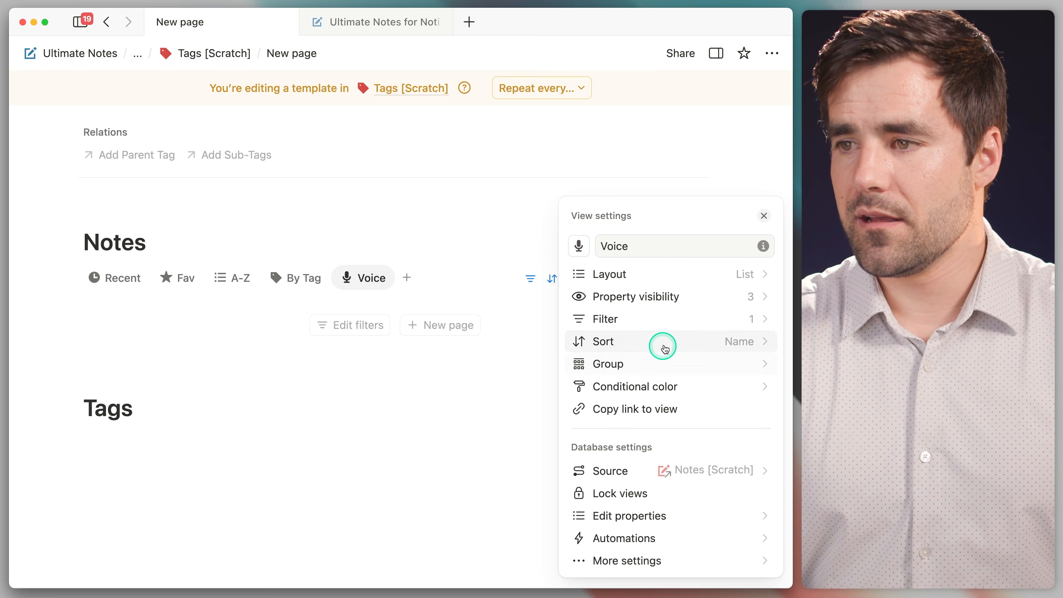
{"action": "left_click", "coordinate": [764, 216]}
Remove the filter group with the URL and Type rules from the Voice view's filter.
{"action": "mouse_move", "coordinate": [732, 228]}
{"action": "left_click", "coordinate": [532, 279]}
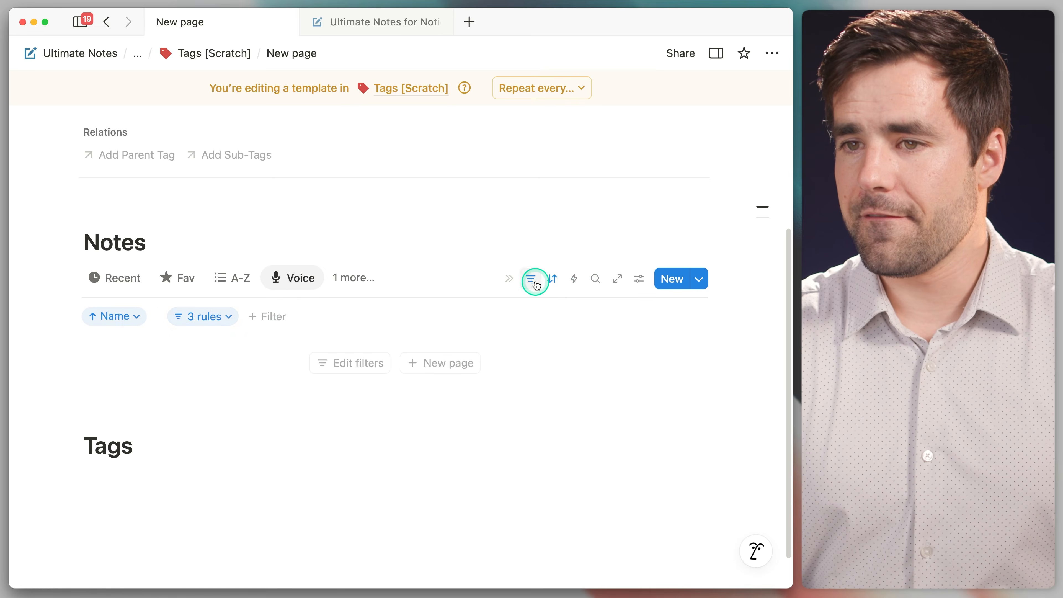
{"action": "left_click", "coordinate": [211, 315]}
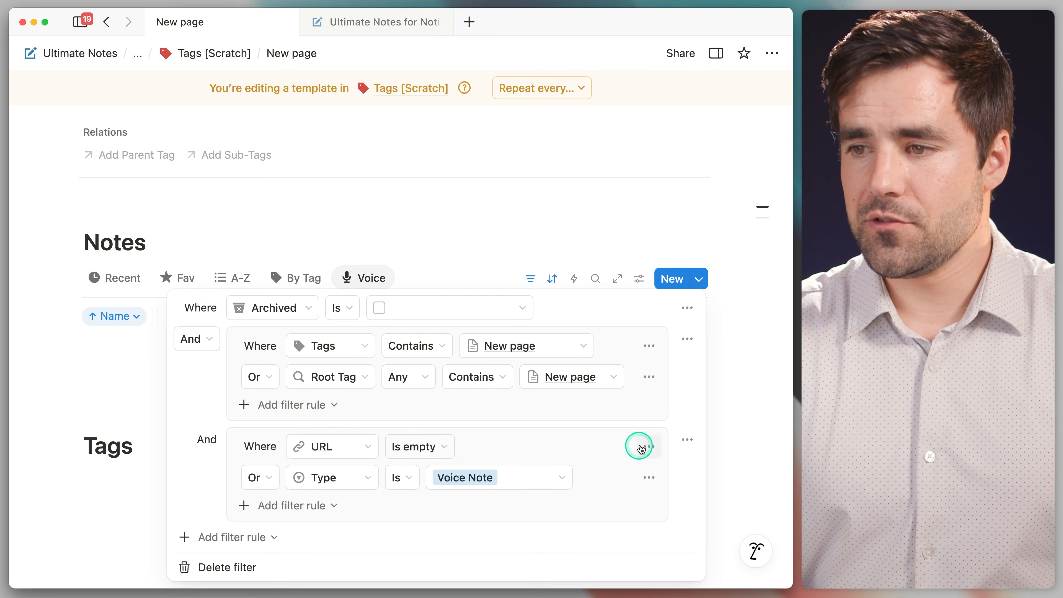
{"action": "left_click", "coordinate": [687, 439]}
{"action": "left_click", "coordinate": [681, 467]}
Add a filter rule to the Voice view requiring Type to be Voice Note.
{"action": "left_click", "coordinate": [284, 482]}
{"action": "left_click", "coordinate": [274, 501]}
{"action": "left_click", "coordinate": [274, 478]}
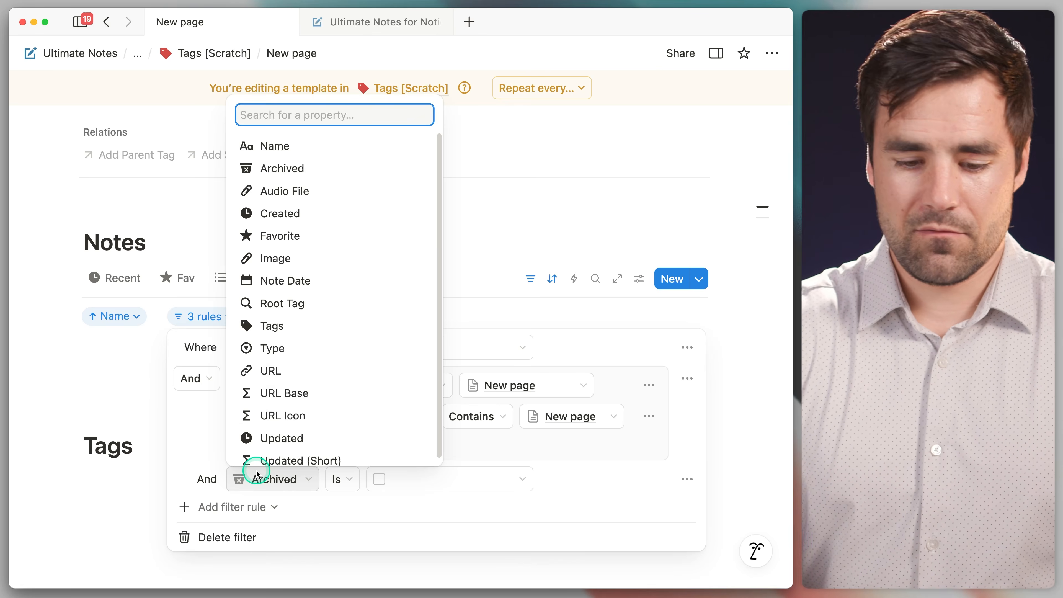
{"action": "type", "text": "type"}
{"action": "left_click", "coordinate": [283, 454]}
{"action": "left_click", "coordinate": [398, 478]}
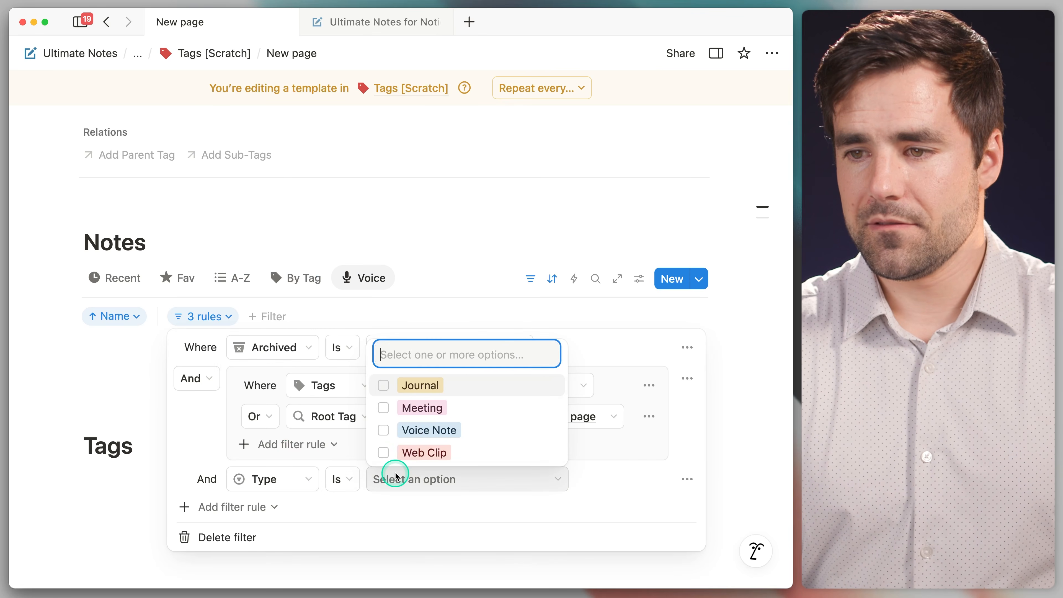
{"action": "left_click", "coordinate": [384, 429]}
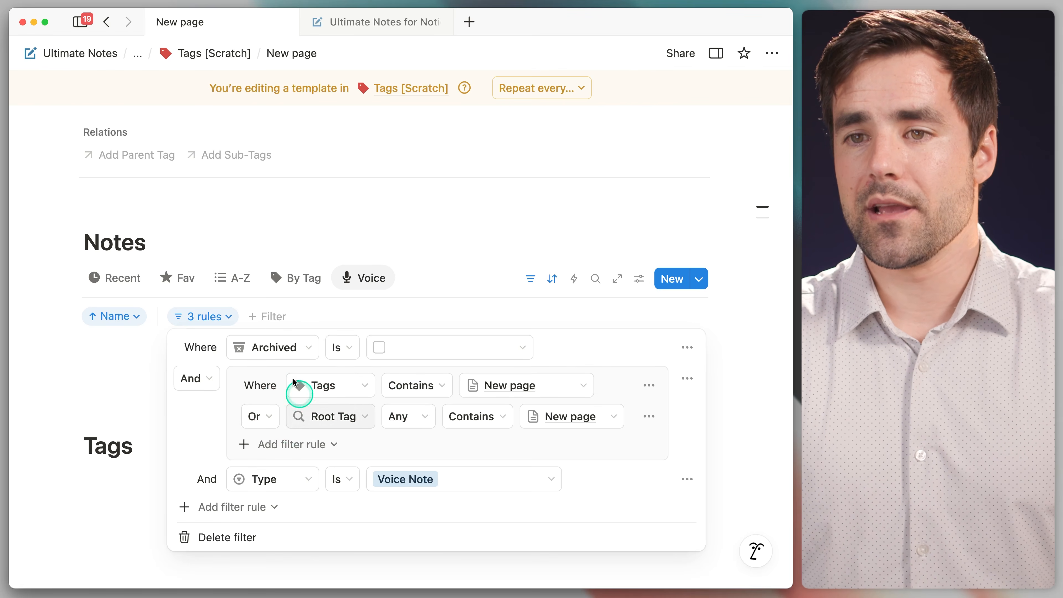
Change the Tags heading below the Notes section to Web Clips and start an empty line under it.
{"action": "scroll", "coordinate": [465, 348], "scroll_direction": "down", "scroll_amount": 3}
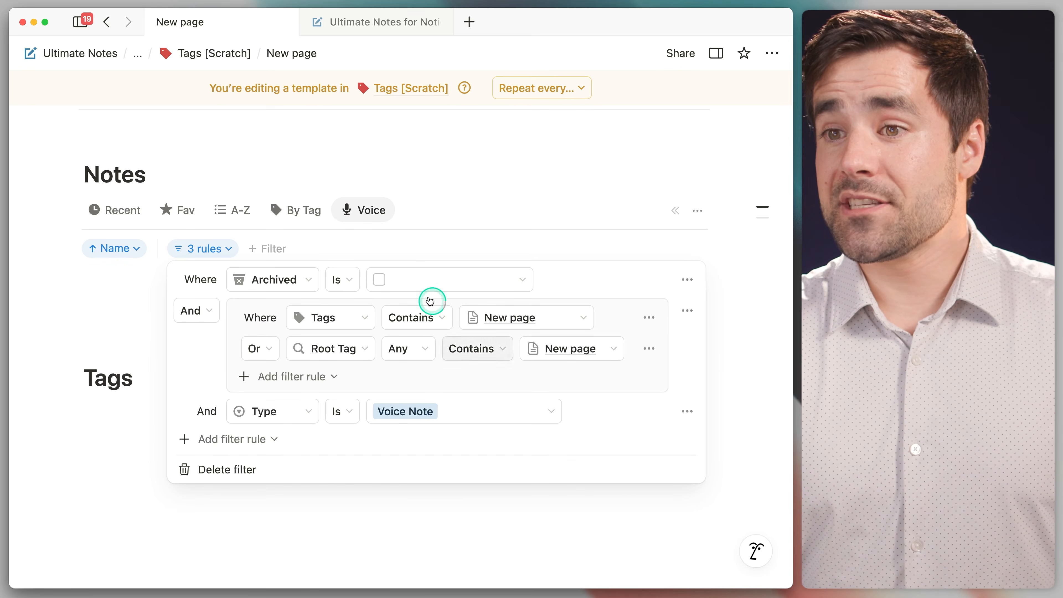
{"action": "left_click", "coordinate": [161, 173]}
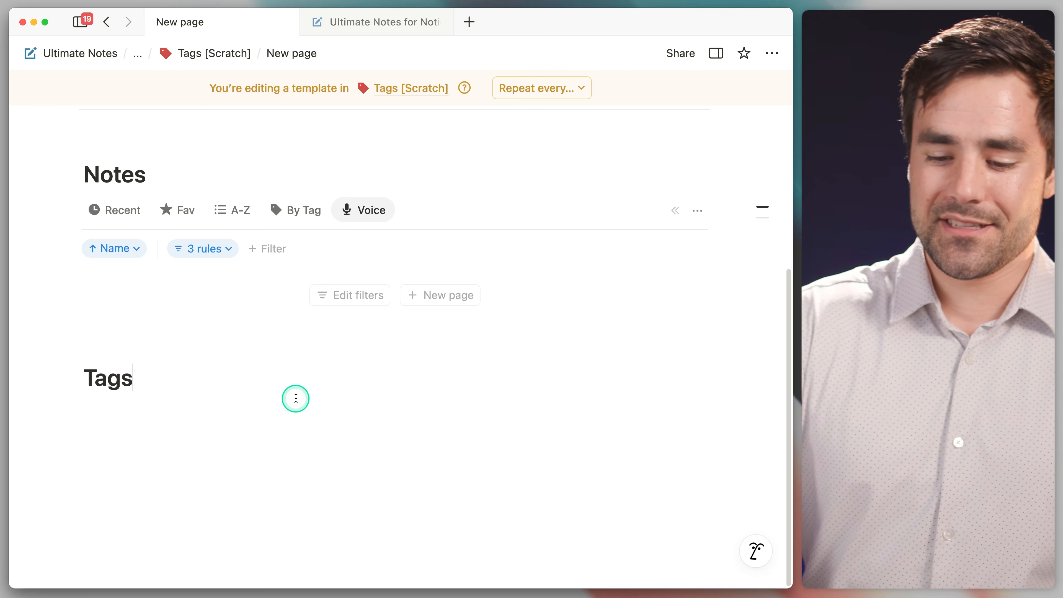
{"action": "type", "text": "Web Clips"}
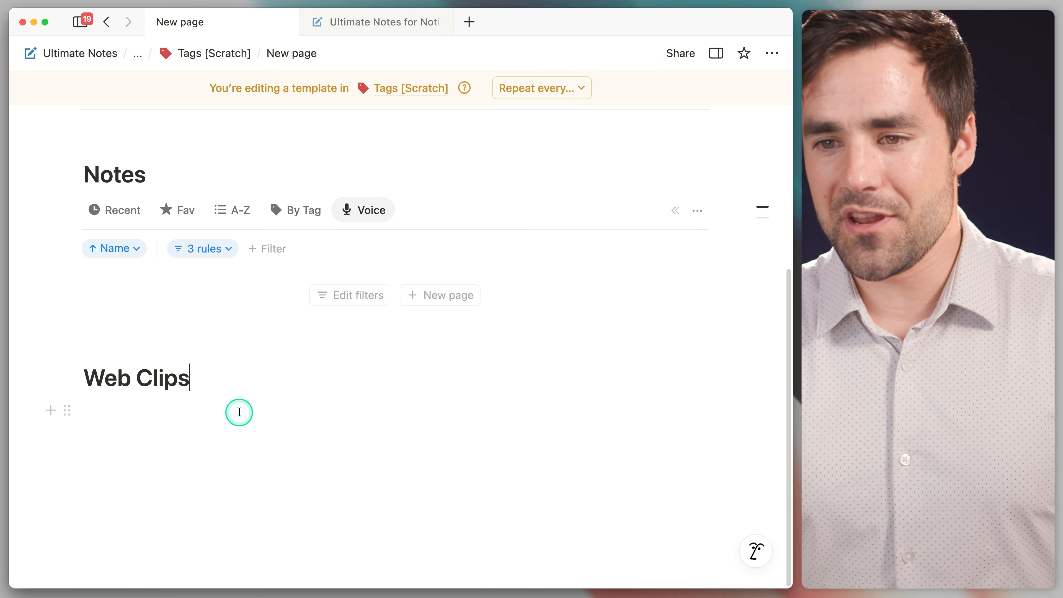
{"action": "left_click", "coordinate": [305, 416]}
{"action": "scroll", "coordinate": [515, 450], "scroll_direction": "down", "scroll_amount": 1}
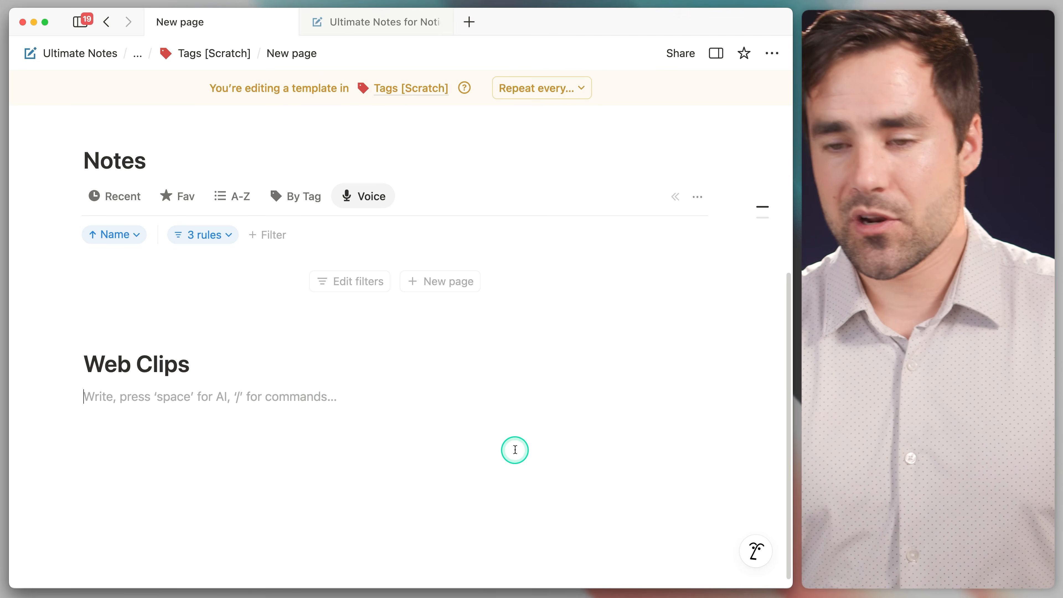
Switch to the finished Ultimate Notes example and open its Home tag page full-size at the Web Clips section.
{"action": "left_click", "coordinate": [384, 22]}
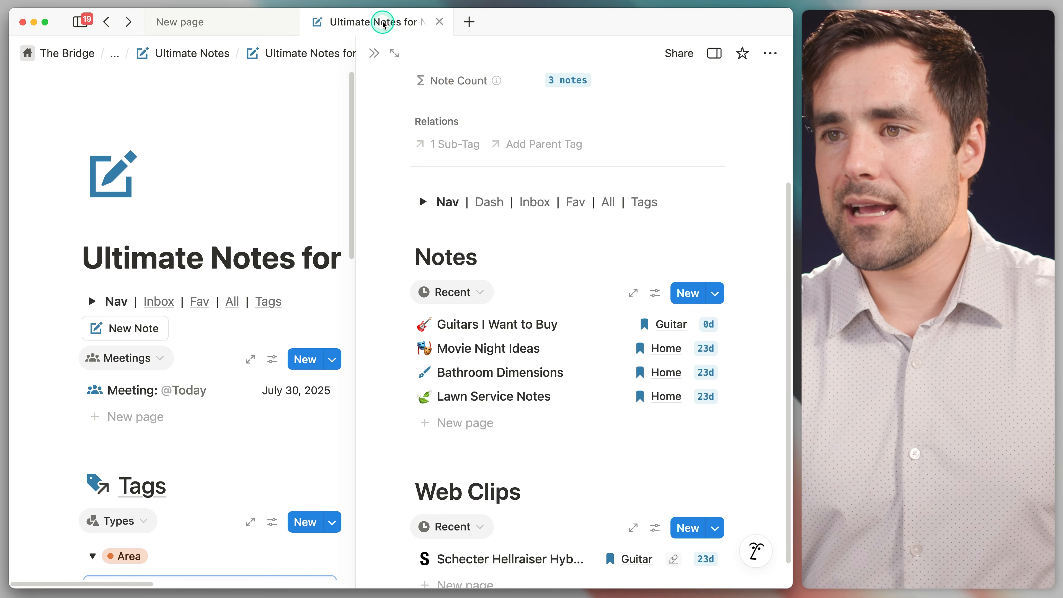
{"action": "scroll", "coordinate": [636, 393], "scroll_direction": "down", "scroll_amount": 3}
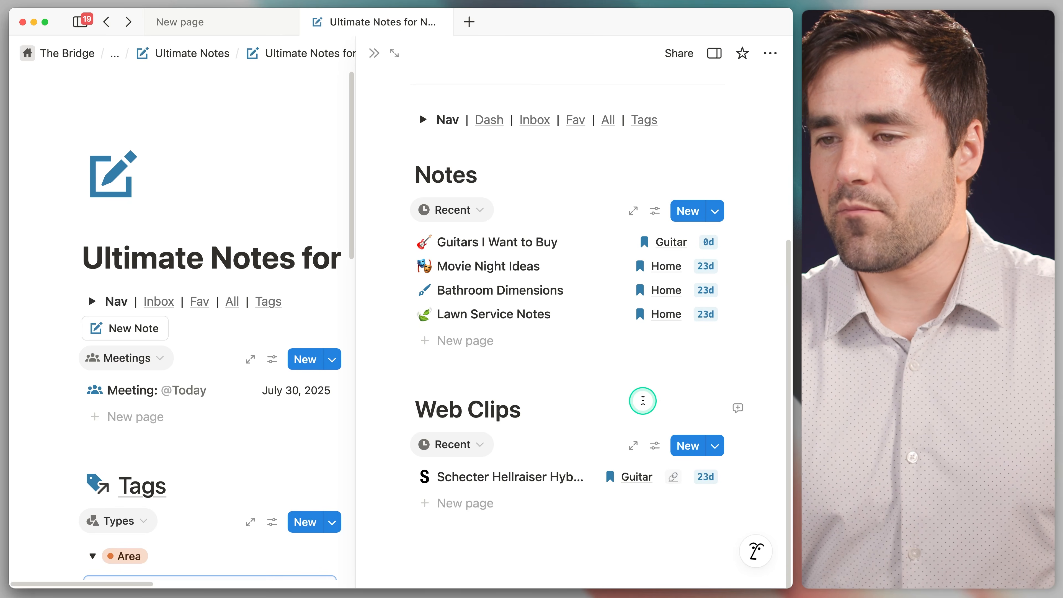
{"action": "left_click", "coordinate": [395, 52]}
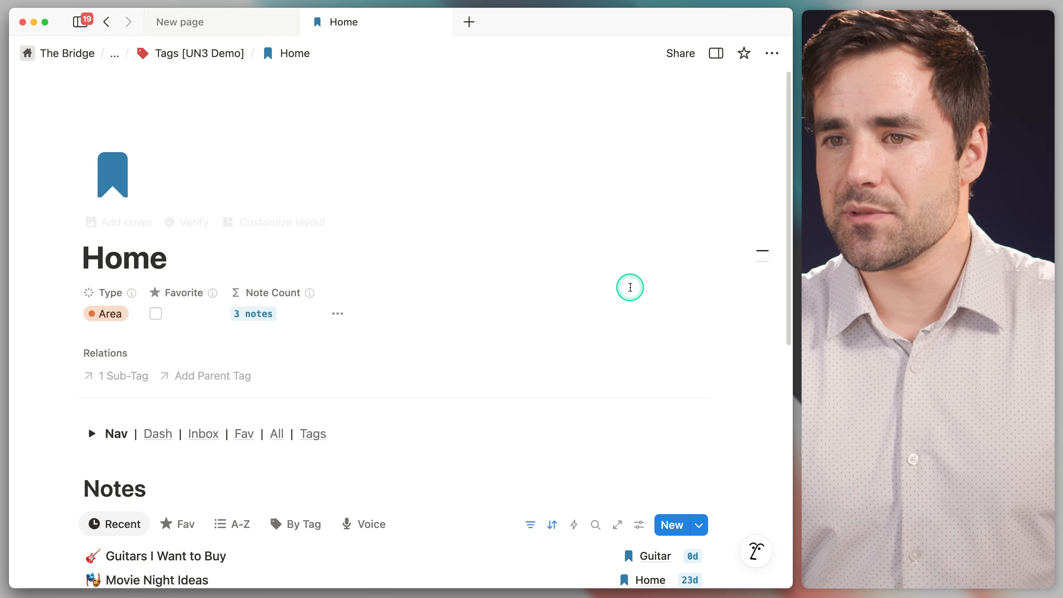
{"action": "scroll", "coordinate": [630, 290], "scroll_direction": "down", "scroll_amount": 3}
{"action": "scroll", "coordinate": [633, 292], "scroll_direction": "down", "scroll_amount": 4}
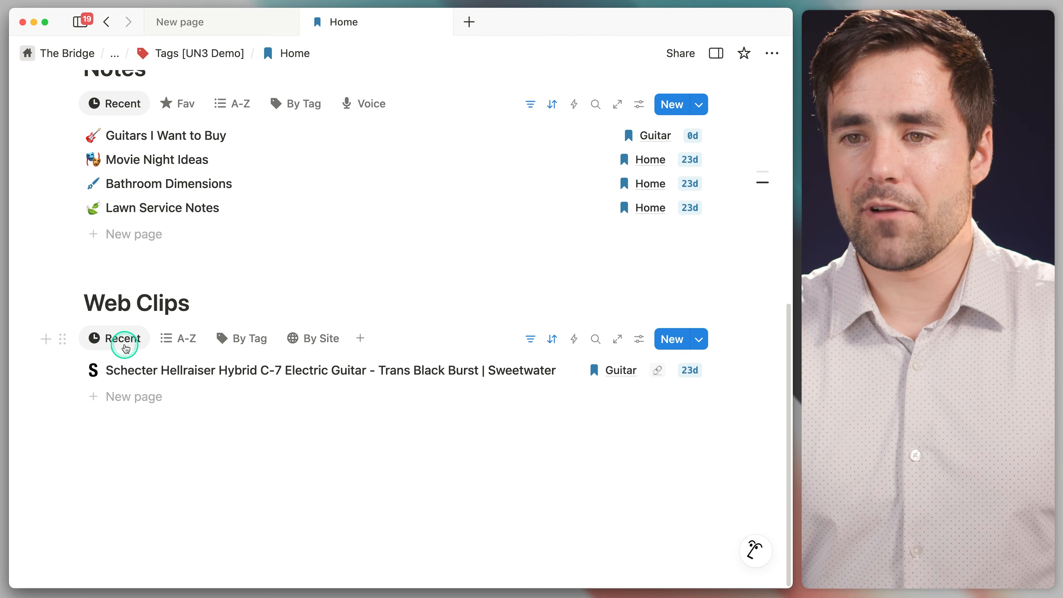
Examine the A-Z, By Tag and By Site views of Home's Web Clips section, then return to the template page.
{"action": "left_click", "coordinate": [170, 346]}
{"action": "left_click", "coordinate": [234, 338]}
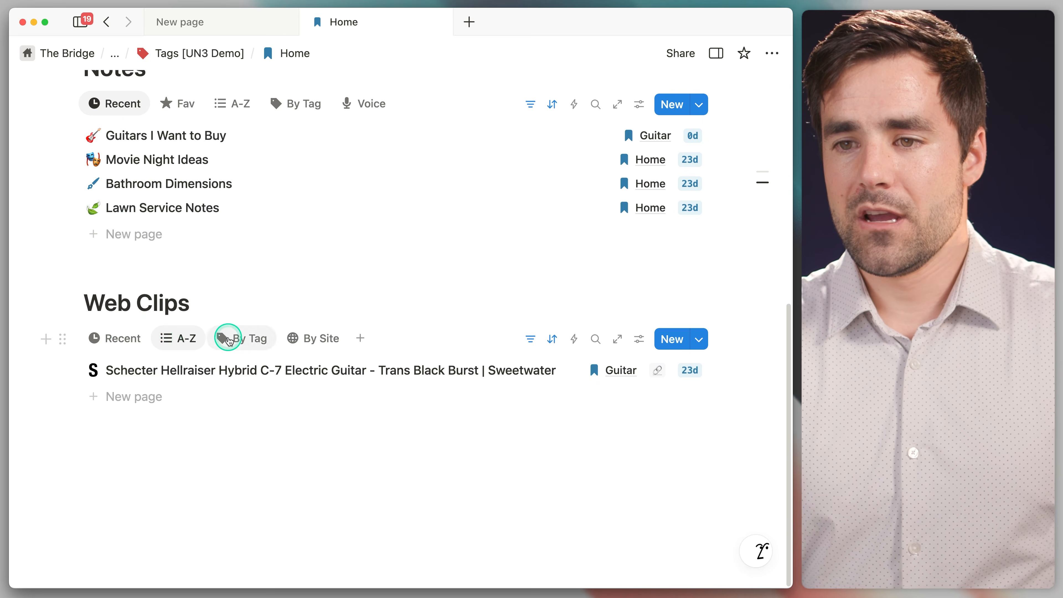
{"action": "scroll", "coordinate": [228, 195], "scroll_direction": "up", "scroll_amount": 1}
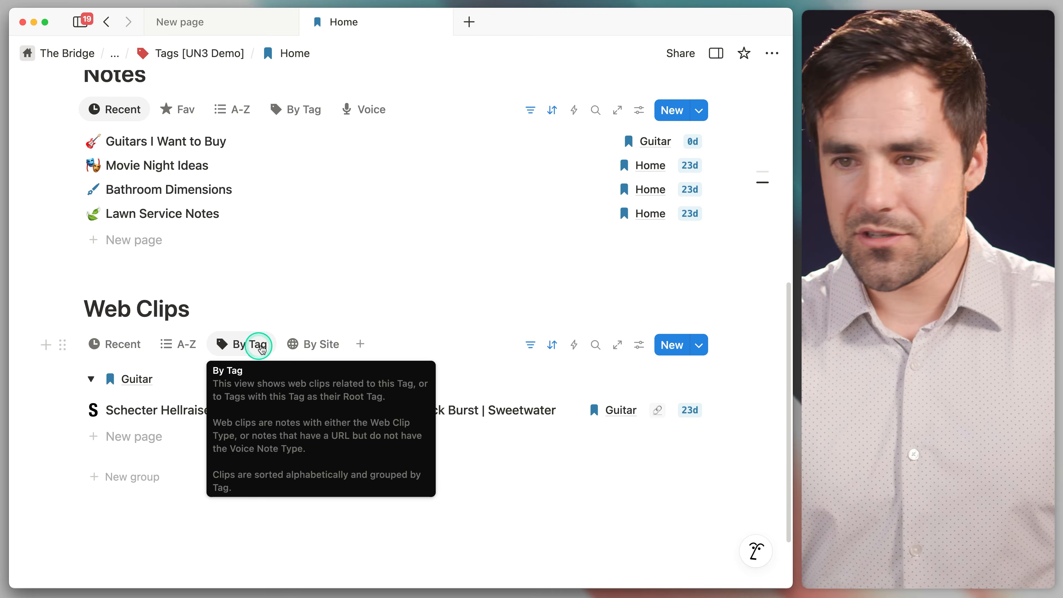
{"action": "left_click", "coordinate": [314, 347]}
{"action": "scroll", "coordinate": [357, 327], "scroll_direction": "down", "scroll_amount": 5}
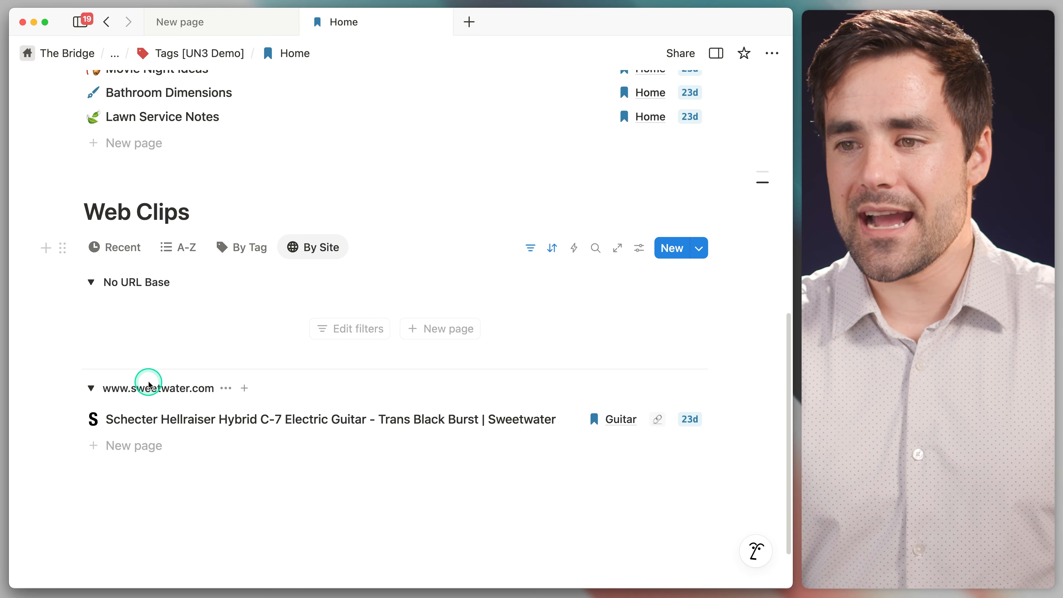
{"action": "scroll", "coordinate": [196, 224], "scroll_direction": "down", "scroll_amount": 3}
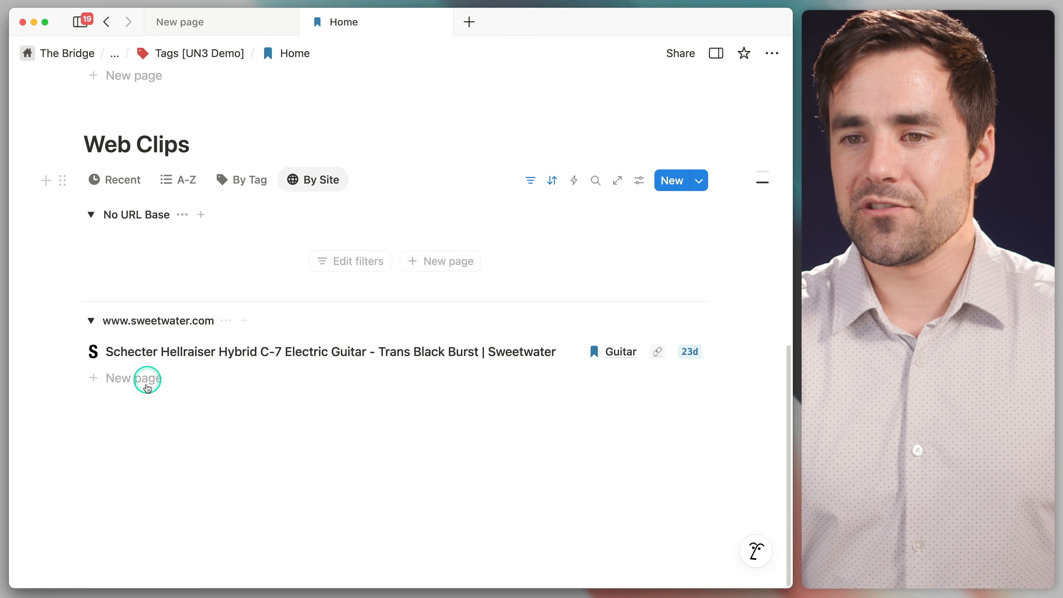
{"action": "scroll", "coordinate": [168, 410], "scroll_direction": "up", "scroll_amount": 10}
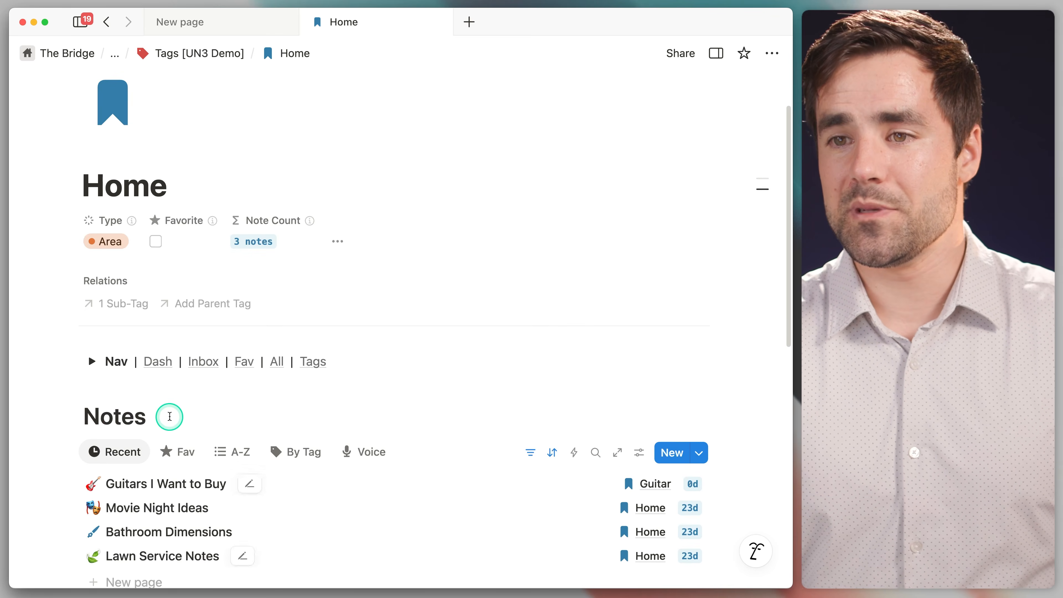
{"action": "scroll", "coordinate": [173, 410], "scroll_direction": "down", "scroll_amount": 10}
{"action": "scroll", "coordinate": [228, 360], "scroll_direction": "down", "scroll_amount": 3}
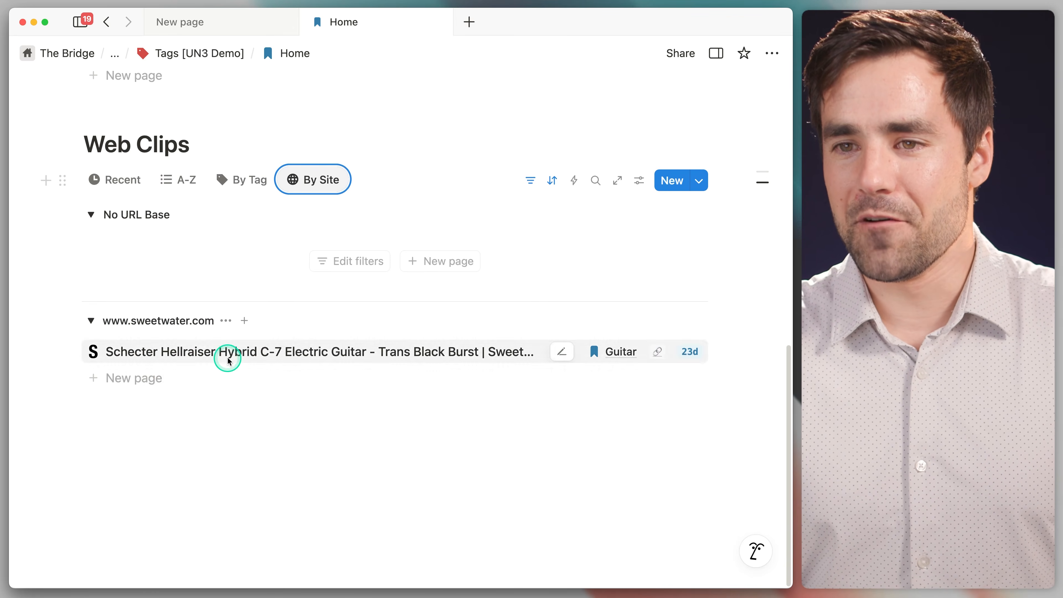
{"action": "left_click", "coordinate": [221, 26]}
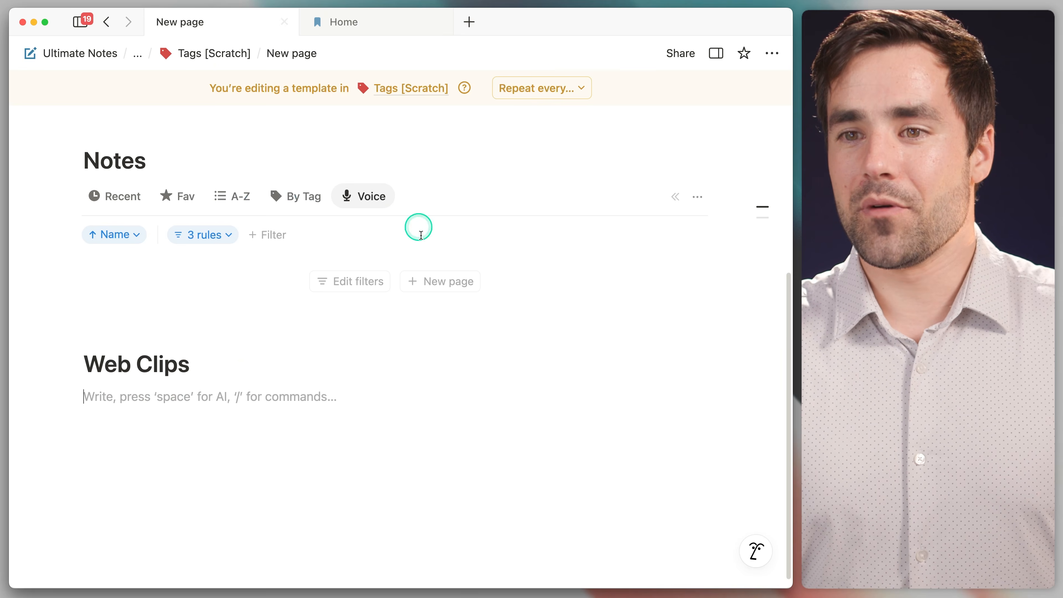
Insert a linked list view of the Notes [Scratch] database under the Web Clips heading, starting from a new list view.
{"action": "type", "text": "/"}
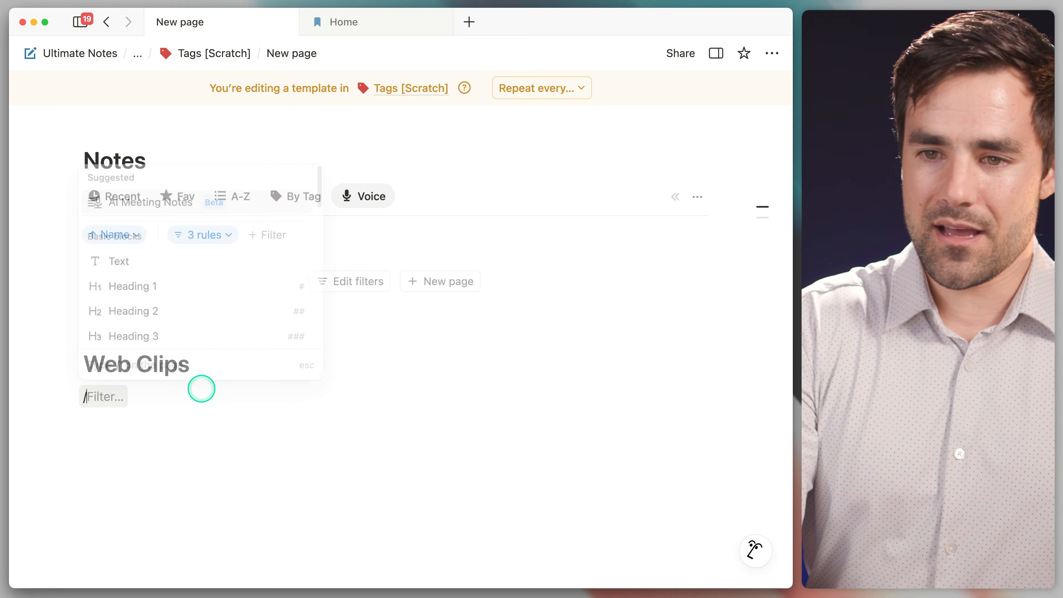
{"action": "type", "text": "list"}
{"action": "key", "text": "Return"}
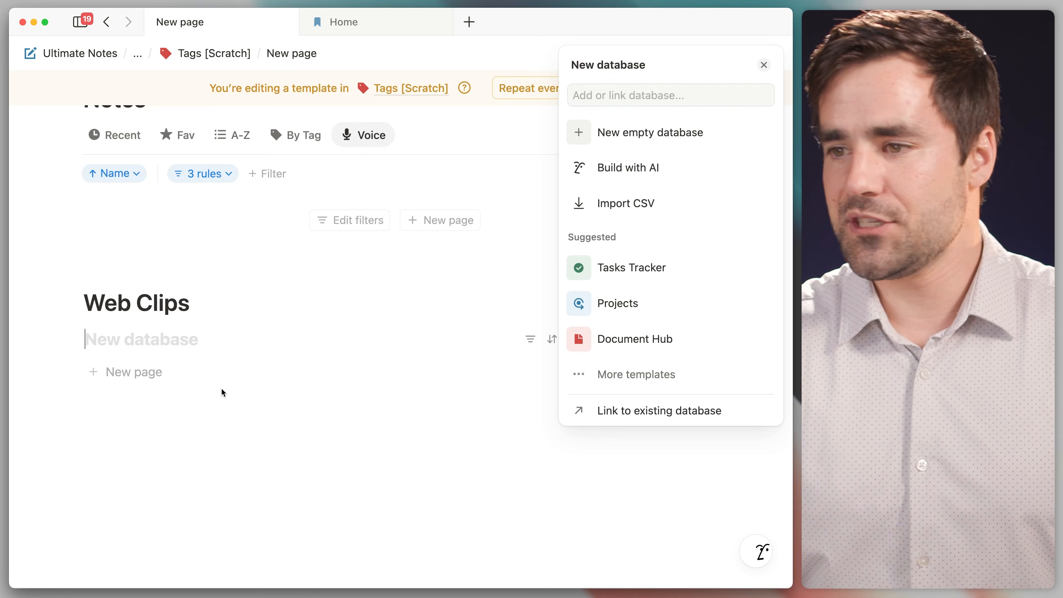
{"action": "left_click", "coordinate": [719, 409]}
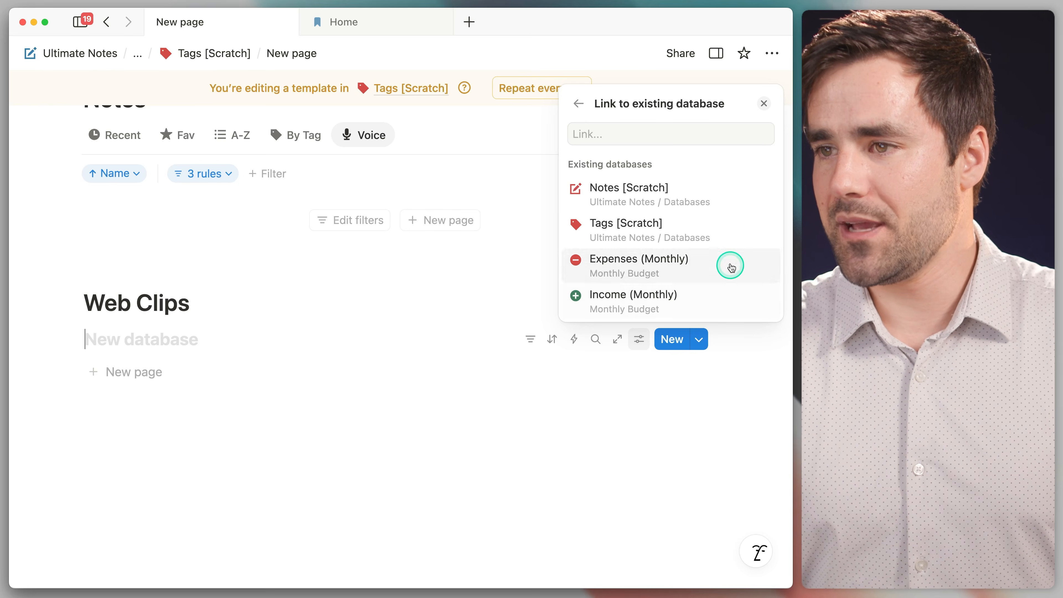
{"action": "left_click", "coordinate": [692, 193]}
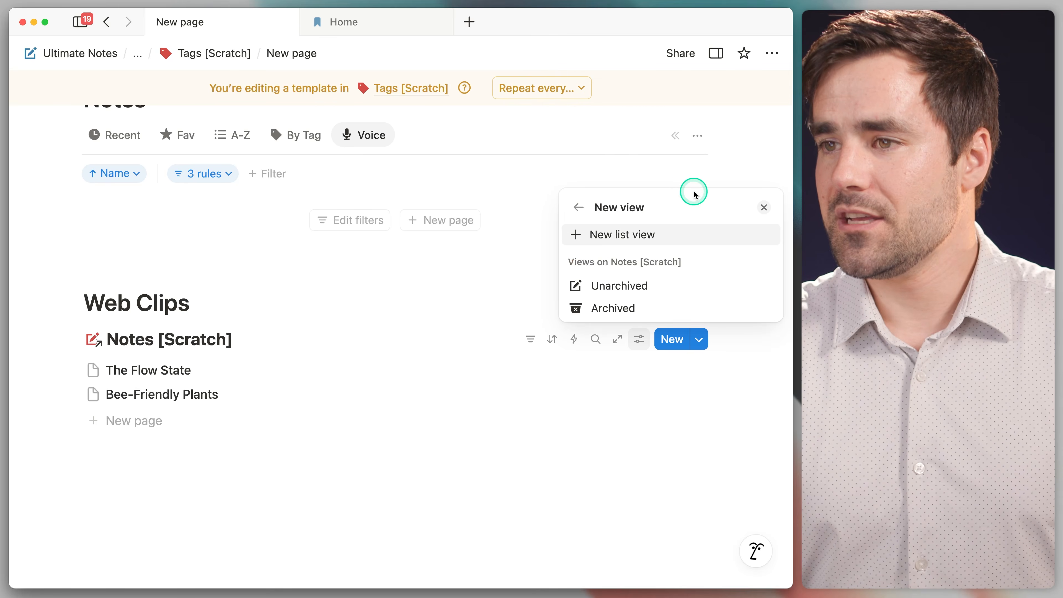
{"action": "left_click", "coordinate": [675, 235]}
Name the new view Recent, give it a clock icon, hide the database title and set the load limit to 10.
{"action": "type", "text": "Re"}
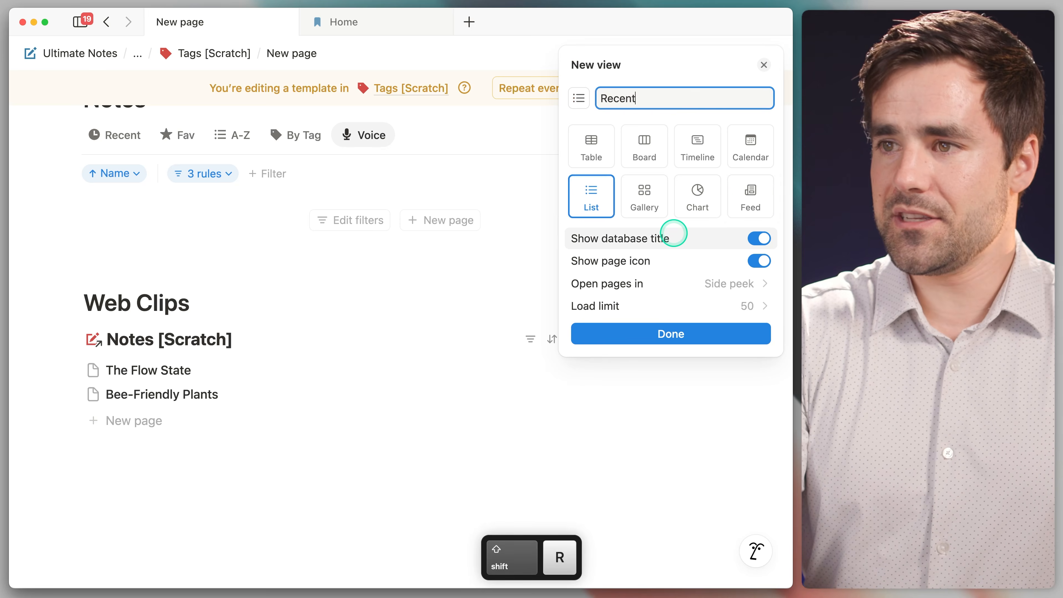
{"action": "type", "text": "cent"}
{"action": "left_click", "coordinate": [578, 98]}
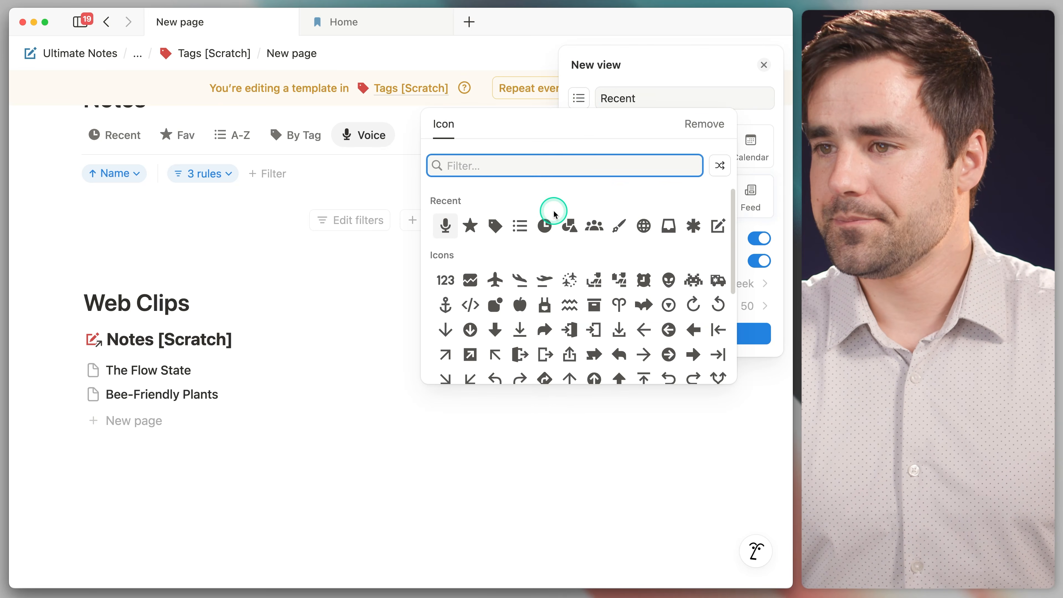
{"action": "left_click", "coordinate": [544, 226]}
{"action": "left_click", "coordinate": [757, 238]}
{"action": "left_click", "coordinate": [734, 308]}
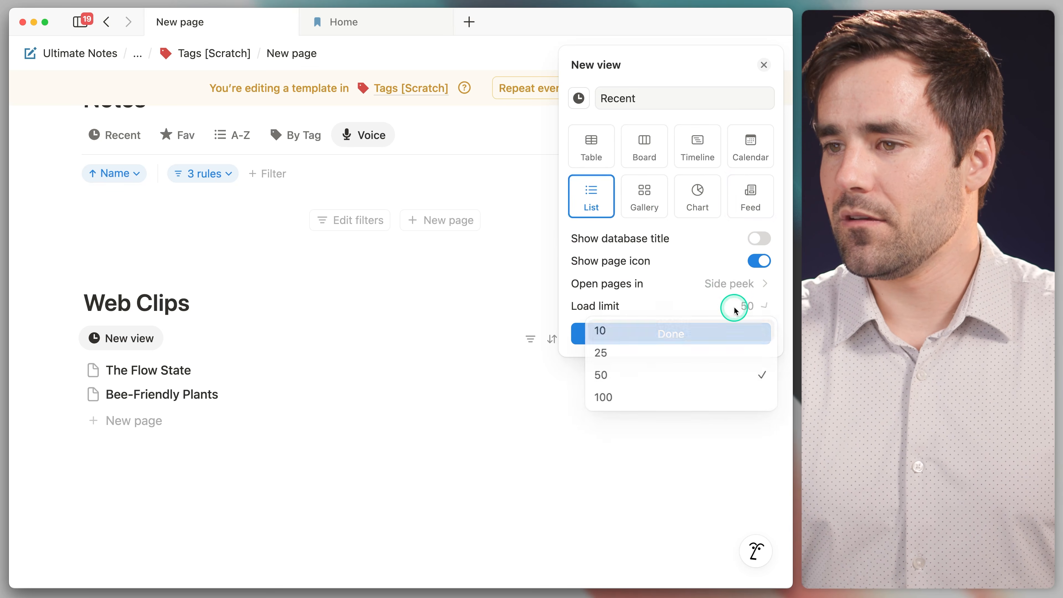
{"action": "left_click", "coordinate": [631, 331]}
{"action": "left_click", "coordinate": [684, 334]}
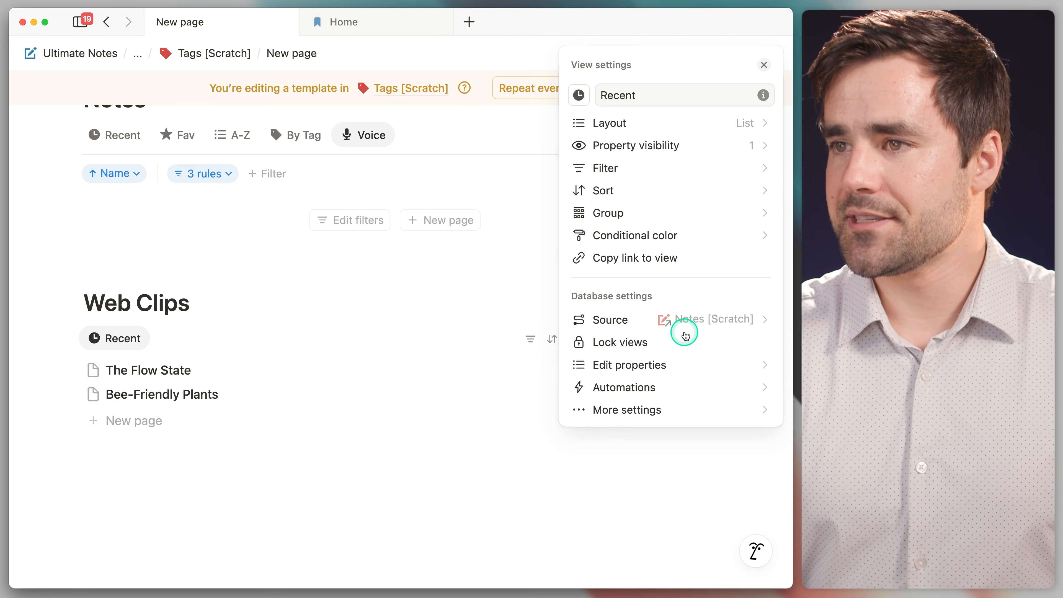
Examine the filter rules of the Recent Web Clips view on the Home example page, then return to the template page.
{"action": "left_click", "coordinate": [351, 23]}
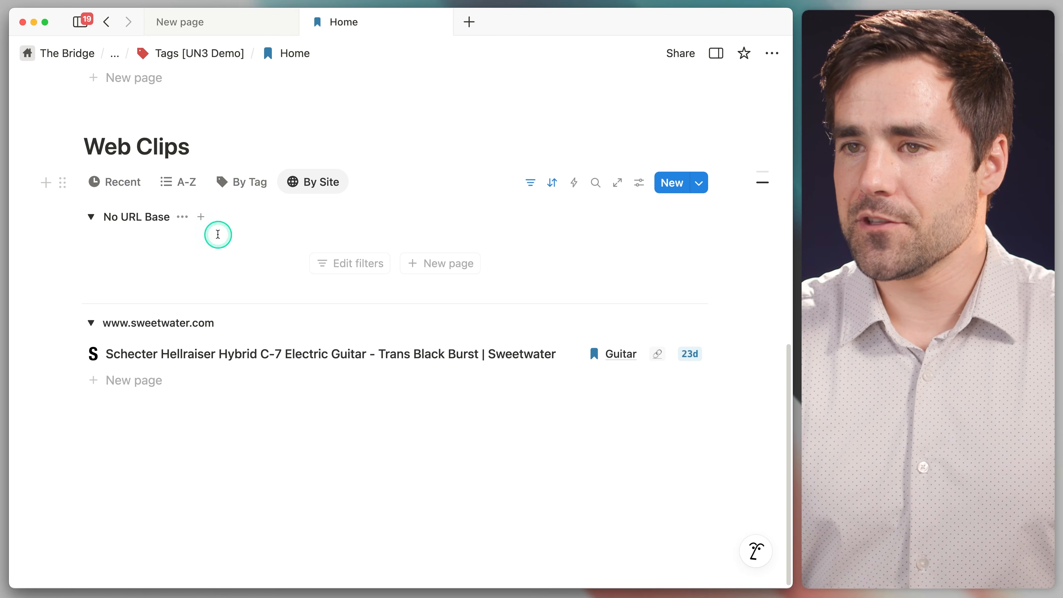
{"action": "left_click", "coordinate": [112, 183]}
{"action": "scroll", "coordinate": [569, 297], "scroll_direction": "up", "scroll_amount": 4}
{"action": "left_click", "coordinate": [530, 337]}
{"action": "left_click", "coordinate": [216, 376]}
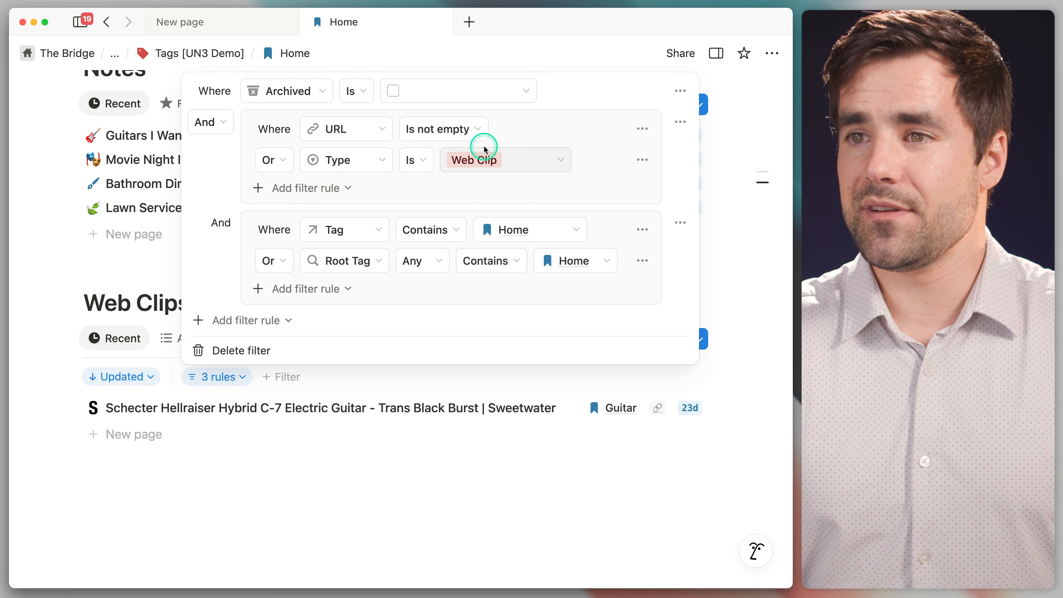
{"action": "left_click", "coordinate": [230, 25]}
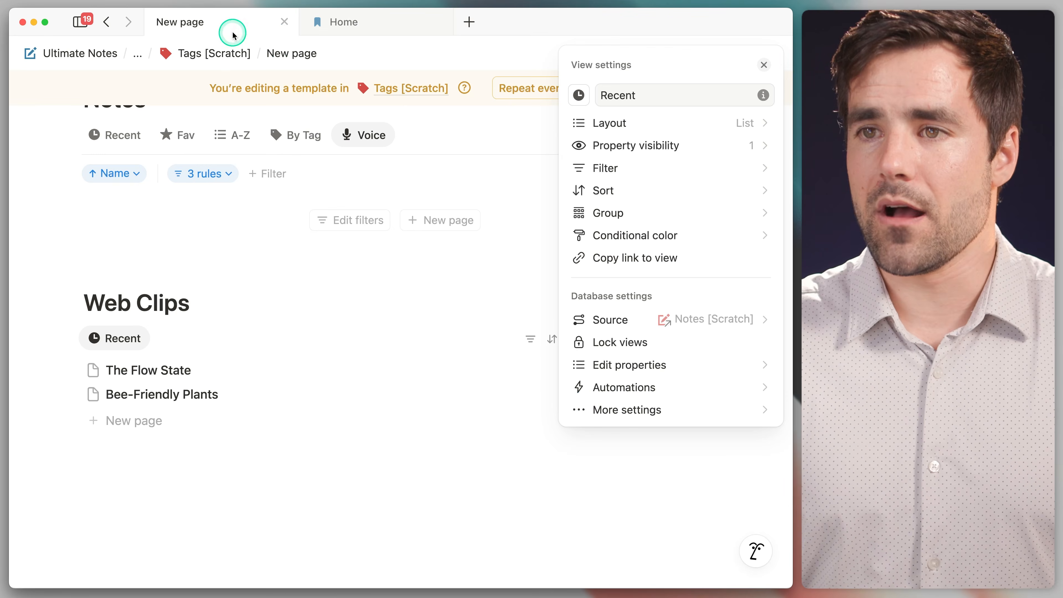
Add an advanced filter to the Web Clips Recent view requiring Archived to be unchecked.
{"action": "left_click", "coordinate": [403, 288]}
{"action": "left_click", "coordinate": [531, 339]}
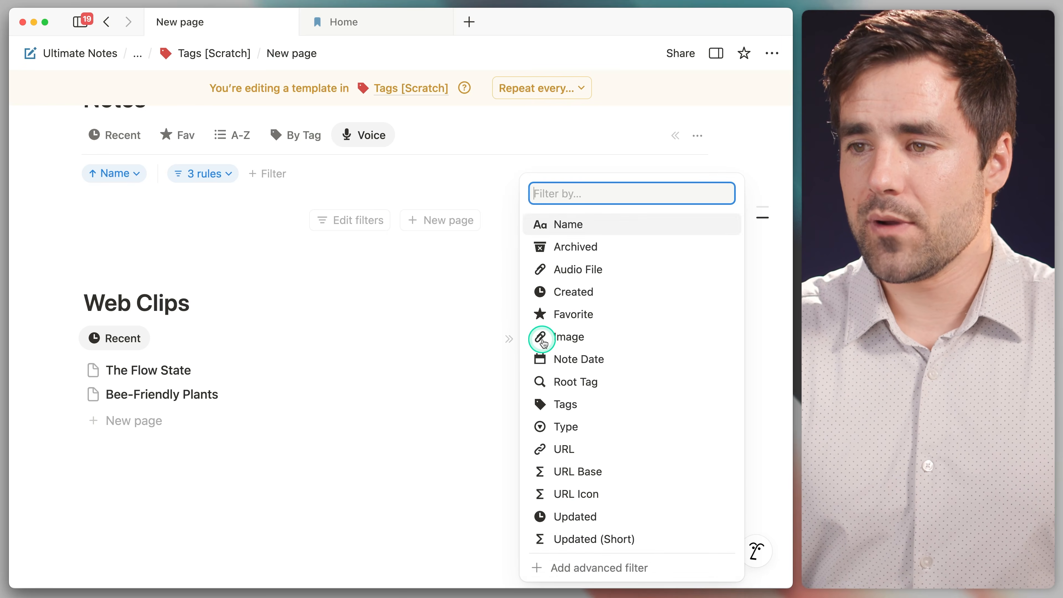
{"action": "left_click", "coordinate": [573, 519]}
{"action": "left_click", "coordinate": [193, 408]}
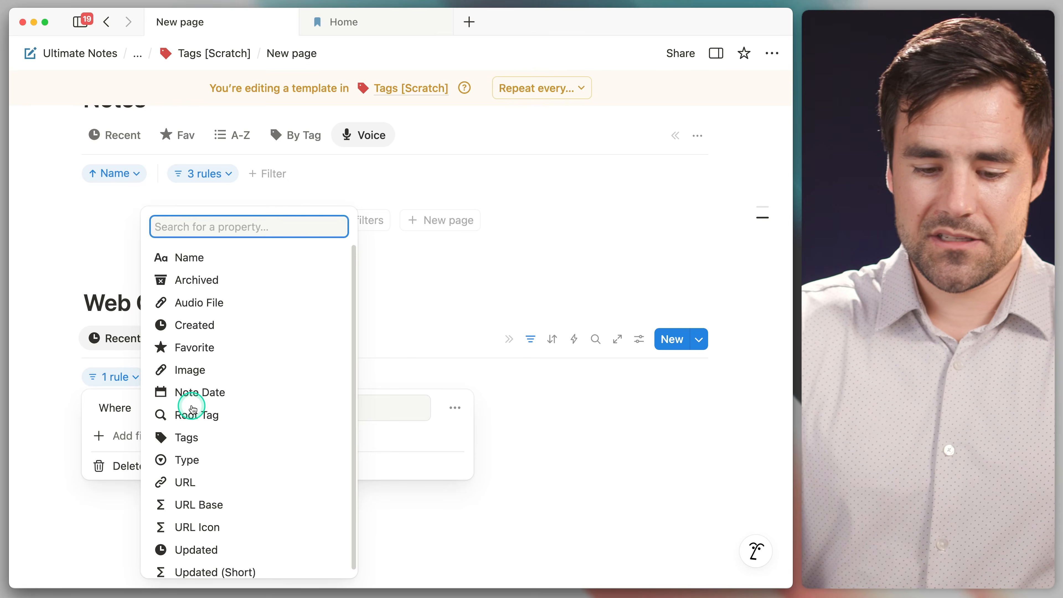
{"action": "type", "text": "ar"}
{"action": "left_click", "coordinate": [195, 338]}
{"action": "left_click", "coordinate": [312, 412]}
{"action": "left_click", "coordinate": [334, 437]}
{"action": "left_click", "coordinate": [294, 408]}
{"action": "left_click", "coordinate": [309, 433]}
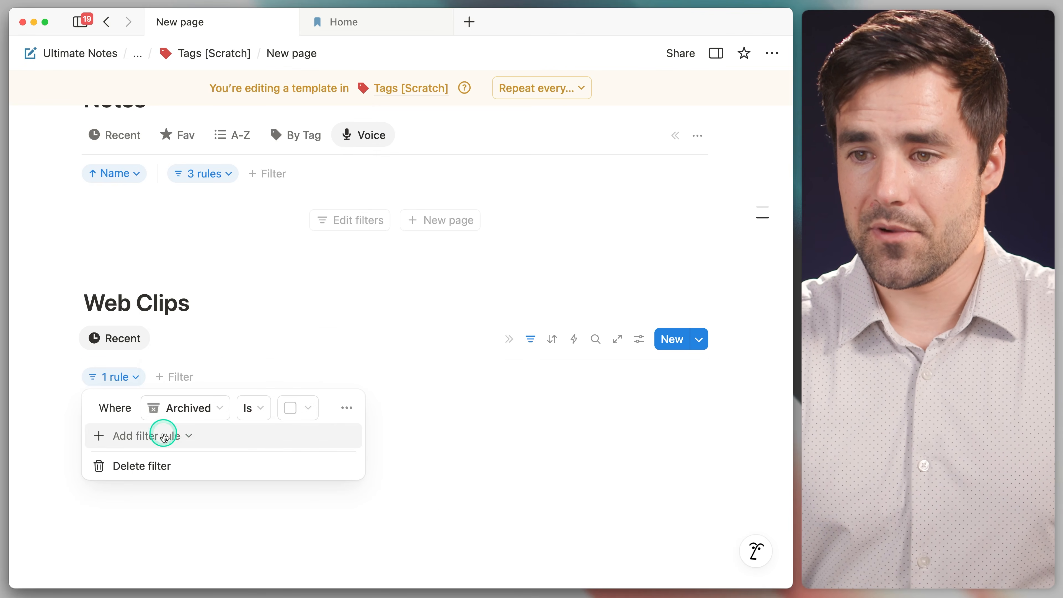
Add a filter group to the Recent view's advanced filter with the rule URL is not empty.
{"action": "left_click", "coordinate": [163, 436]}
{"action": "left_click", "coordinate": [155, 484]}
{"action": "left_click", "coordinate": [237, 448]}
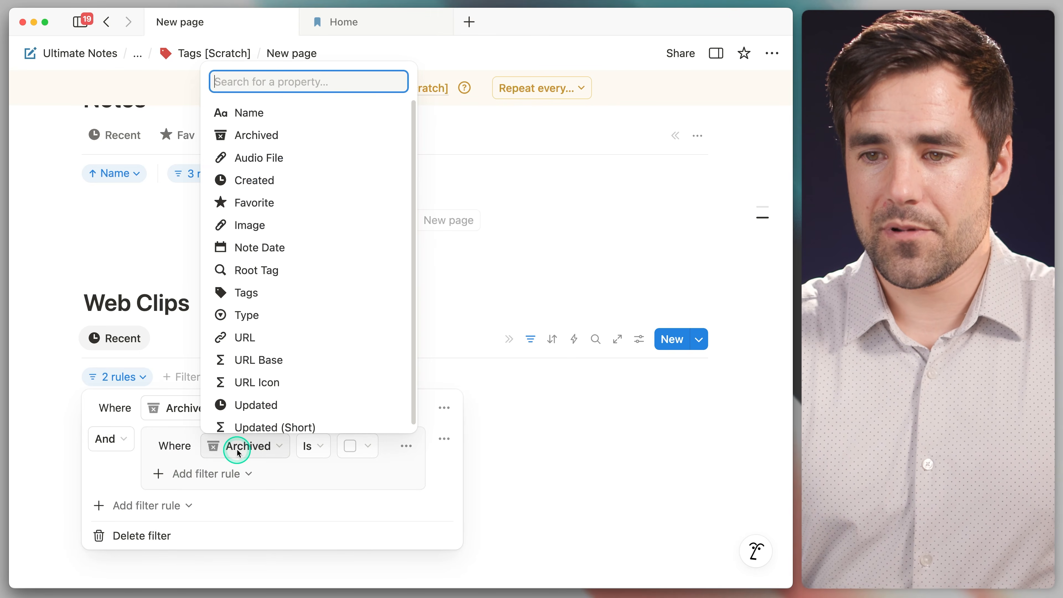
{"action": "type", "text": "url"}
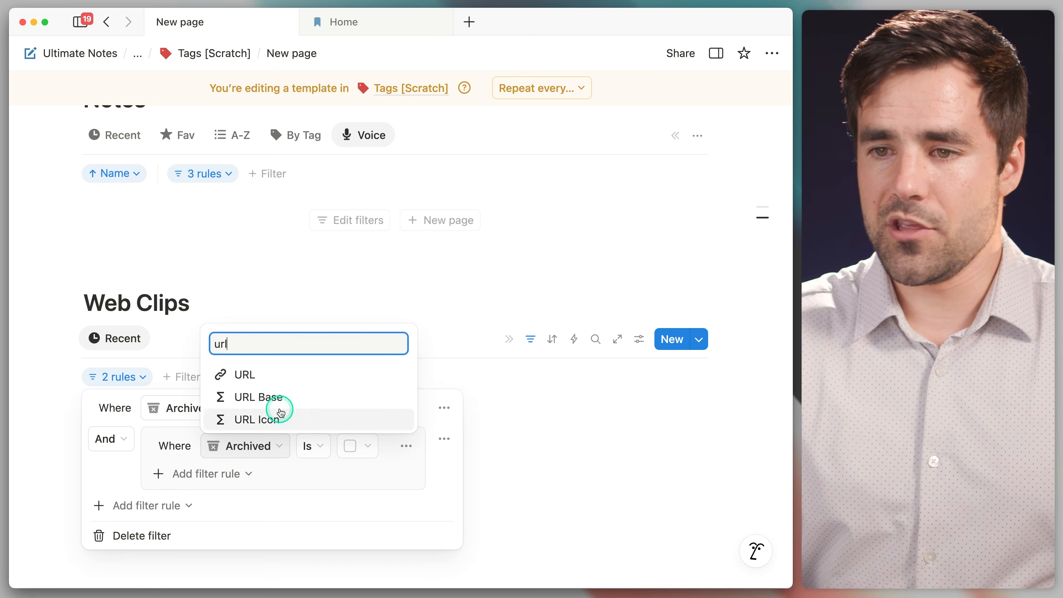
{"action": "left_click", "coordinate": [251, 373]}
{"action": "left_click", "coordinate": [339, 446]}
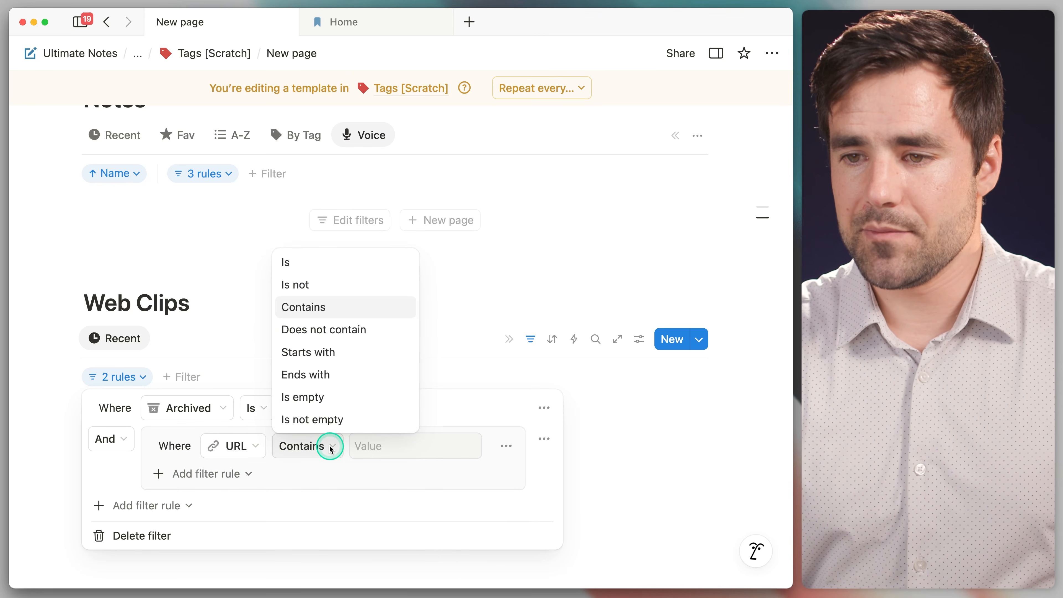
{"action": "left_click", "coordinate": [320, 418]}
Add an Or rule to the URL filter group requiring Type to be Web Clip.
{"action": "left_click", "coordinate": [209, 473]}
{"action": "left_click", "coordinate": [212, 498]}
{"action": "left_click", "coordinate": [217, 476]}
{"action": "type", "text": "typ"}
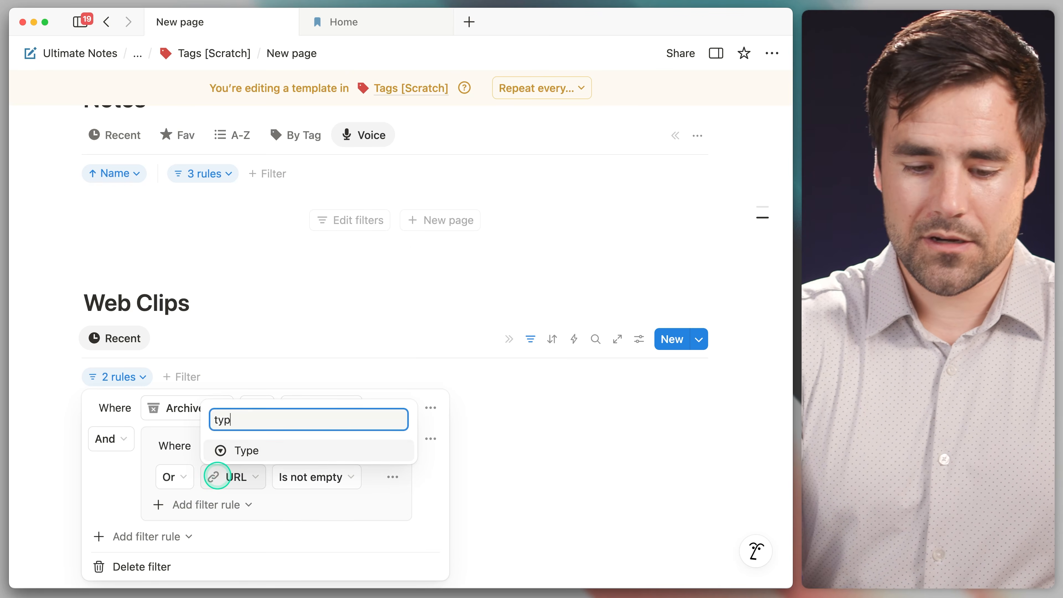
{"action": "left_click", "coordinate": [236, 450]}
{"action": "left_click", "coordinate": [316, 476]}
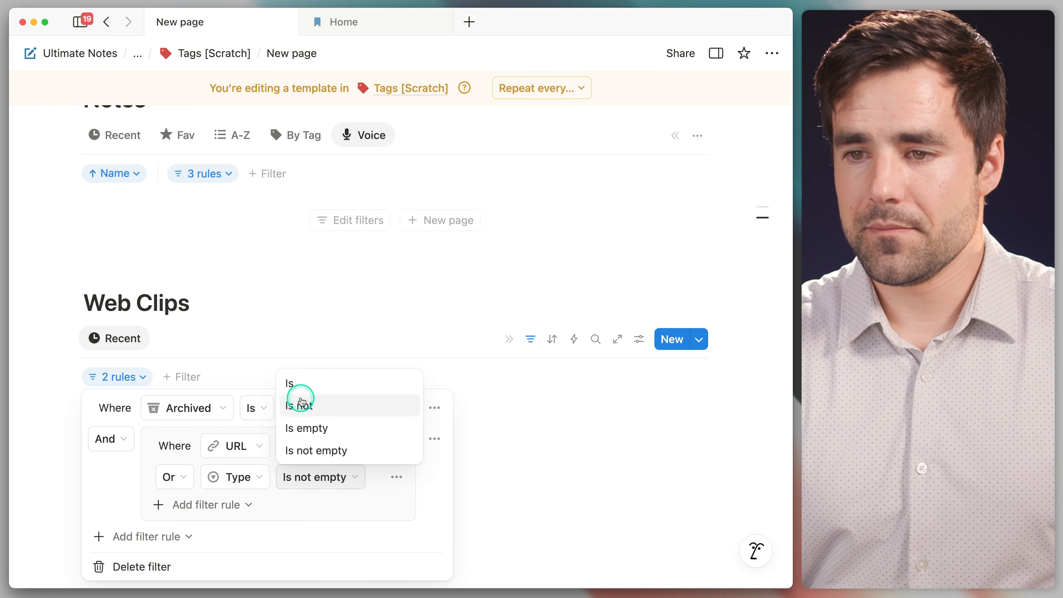
{"action": "left_click", "coordinate": [293, 382]}
{"action": "left_click", "coordinate": [393, 478]}
{"action": "left_click", "coordinate": [372, 449]}
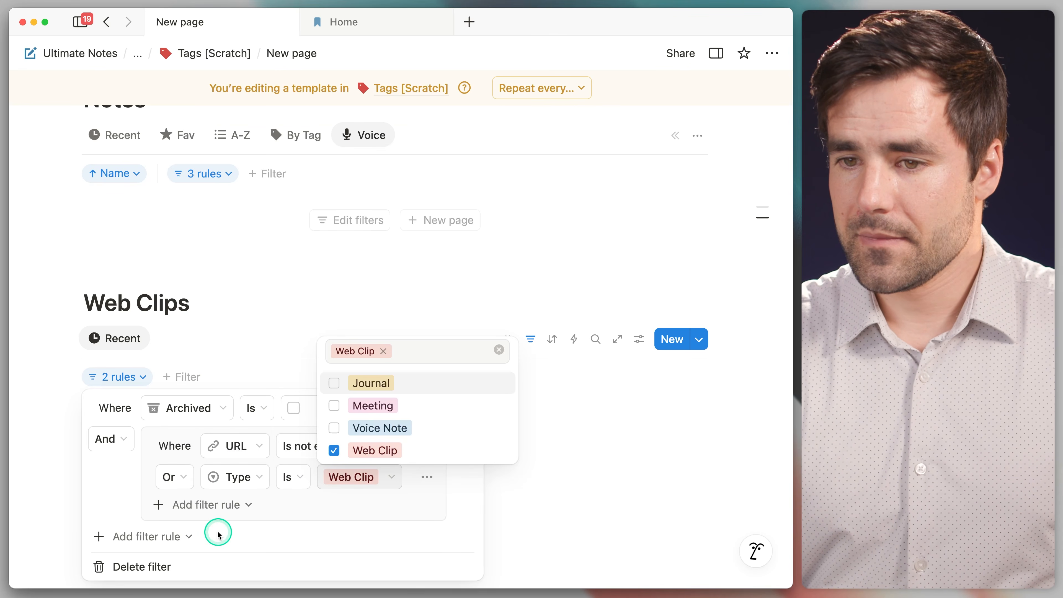
{"action": "left_click", "coordinate": [220, 528]}
Add a second And filter group with the rule Tags contains New page, the template page itself.
{"action": "left_click", "coordinate": [165, 534]}
{"action": "left_click", "coordinate": [178, 500]}
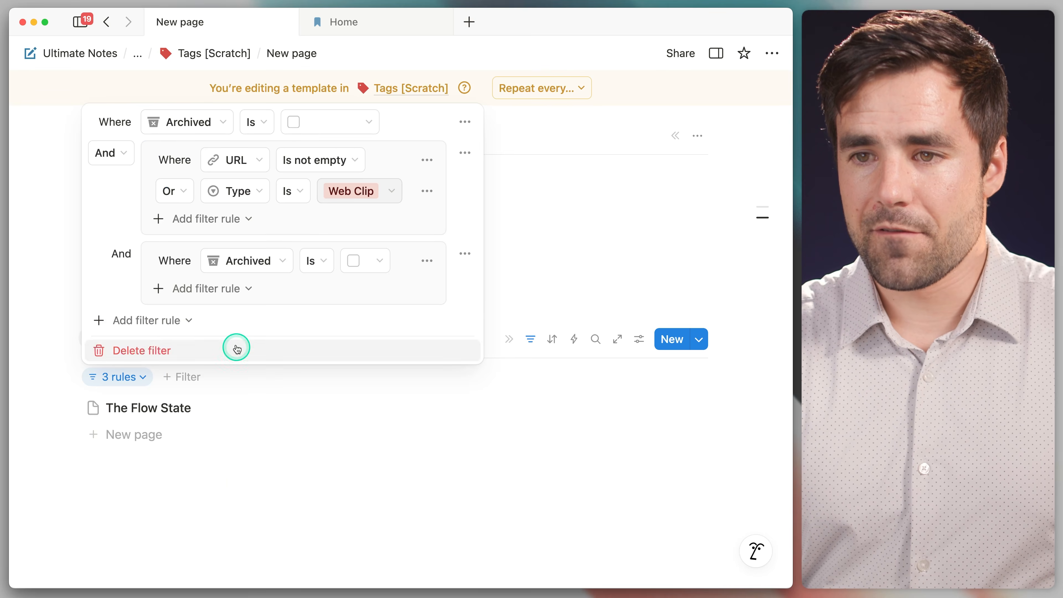
{"action": "left_click", "coordinate": [257, 267]}
{"action": "type", "text": "tag"}
{"action": "left_click", "coordinate": [280, 344]}
{"action": "left_click", "coordinate": [377, 261]}
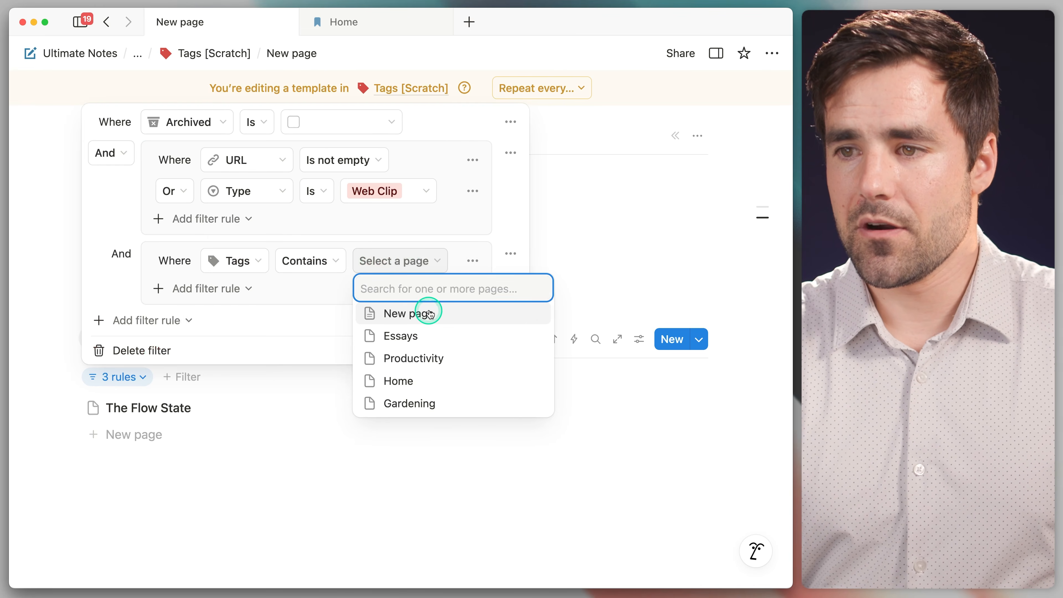
{"action": "left_click", "coordinate": [452, 316]}
{"action": "left_click", "coordinate": [285, 289]}
Add an Or rule to the Tags filter group so that any Root Tag contains New page, then close the filter editor.
{"action": "left_click", "coordinate": [234, 292]}
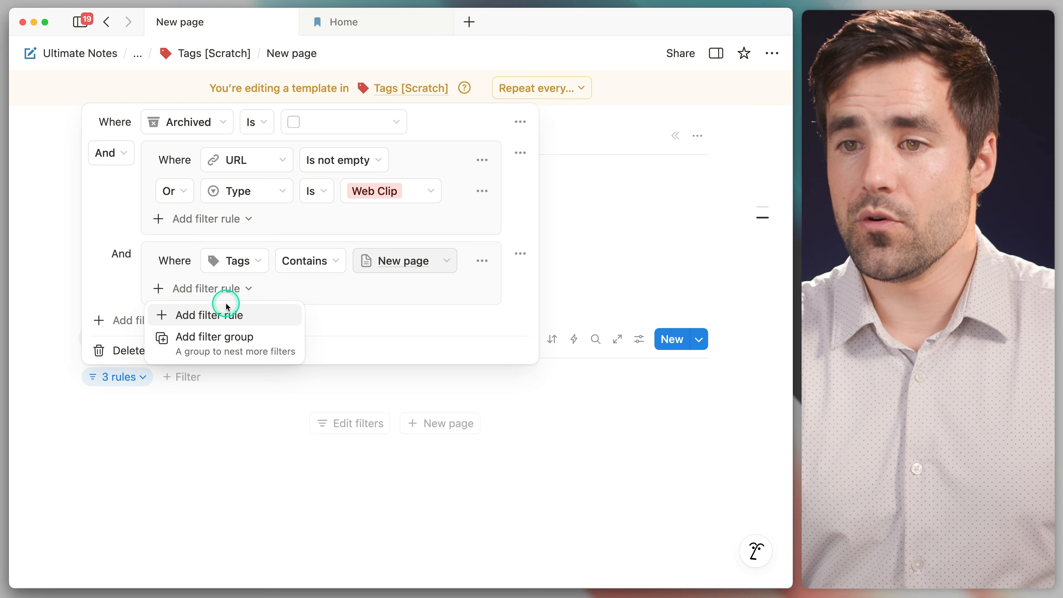
{"action": "left_click", "coordinate": [227, 313]}
{"action": "left_click", "coordinate": [247, 291]}
{"action": "left_click", "coordinate": [256, 265]}
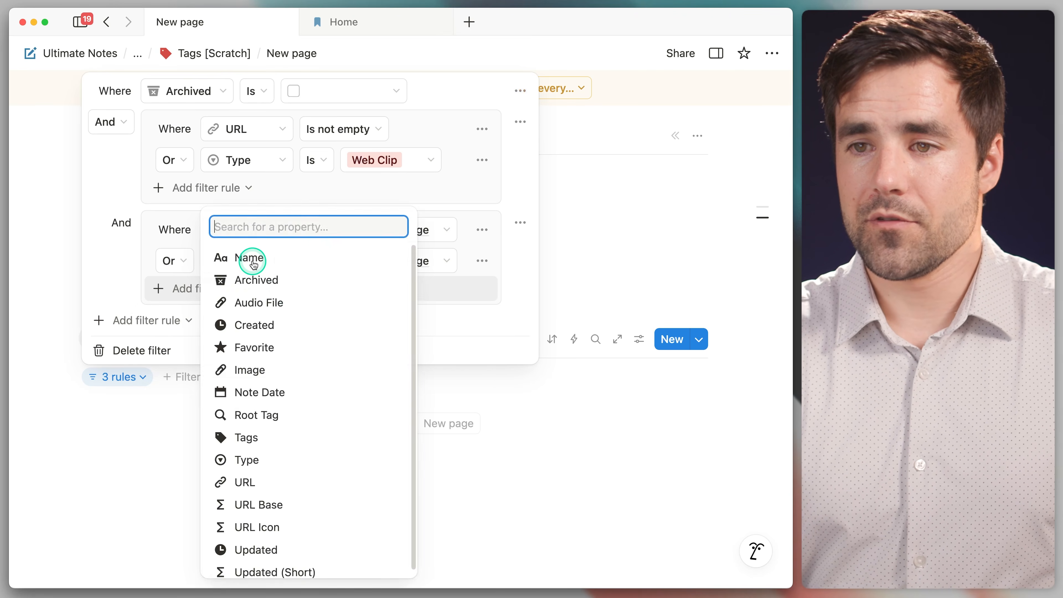
{"action": "type", "text": "root"}
{"action": "left_click", "coordinate": [258, 327]}
{"action": "left_click", "coordinate": [540, 261]}
{"action": "left_click", "coordinate": [488, 260]}
{"action": "left_click", "coordinate": [504, 313]}
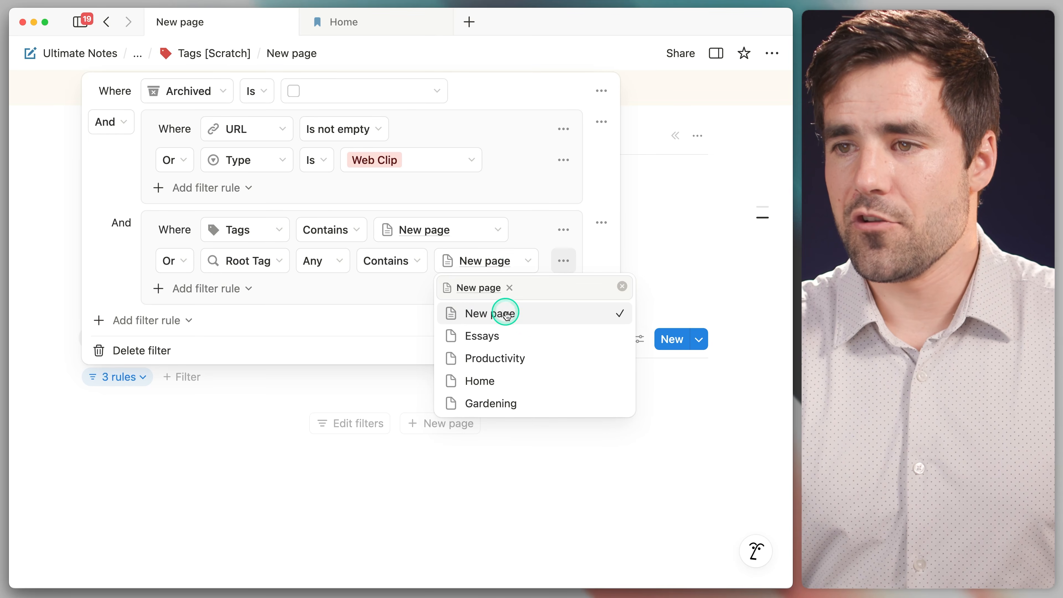
{"action": "left_click", "coordinate": [126, 276]}
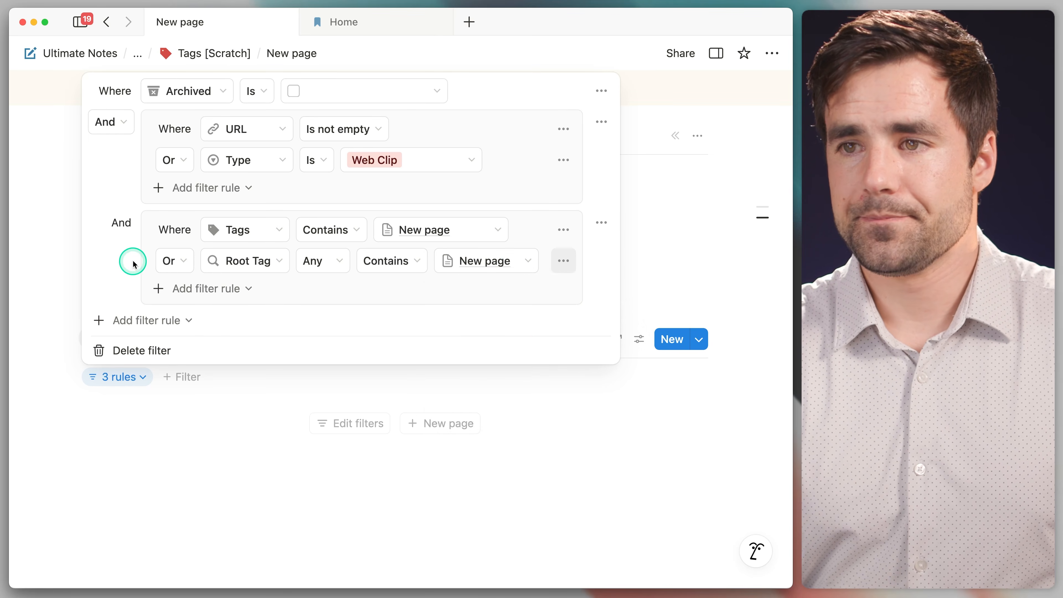
{"action": "left_click", "coordinate": [749, 362]}
Show the Tags, URL Icon and Updated (Short) properties in the Web Clips Recent view.
{"action": "left_click", "coordinate": [653, 345]}
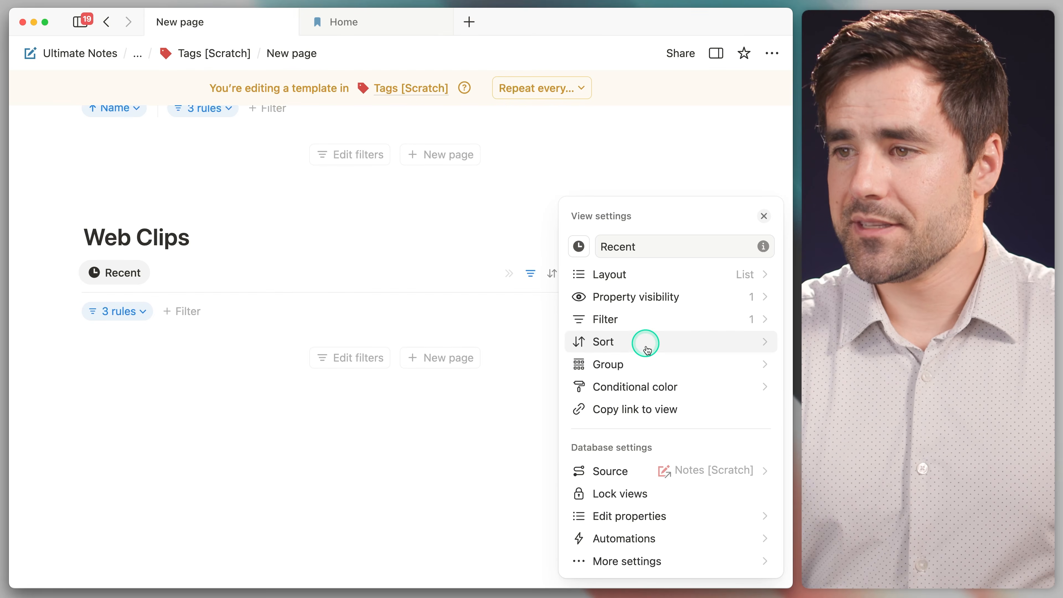
{"action": "left_click", "coordinate": [704, 302]}
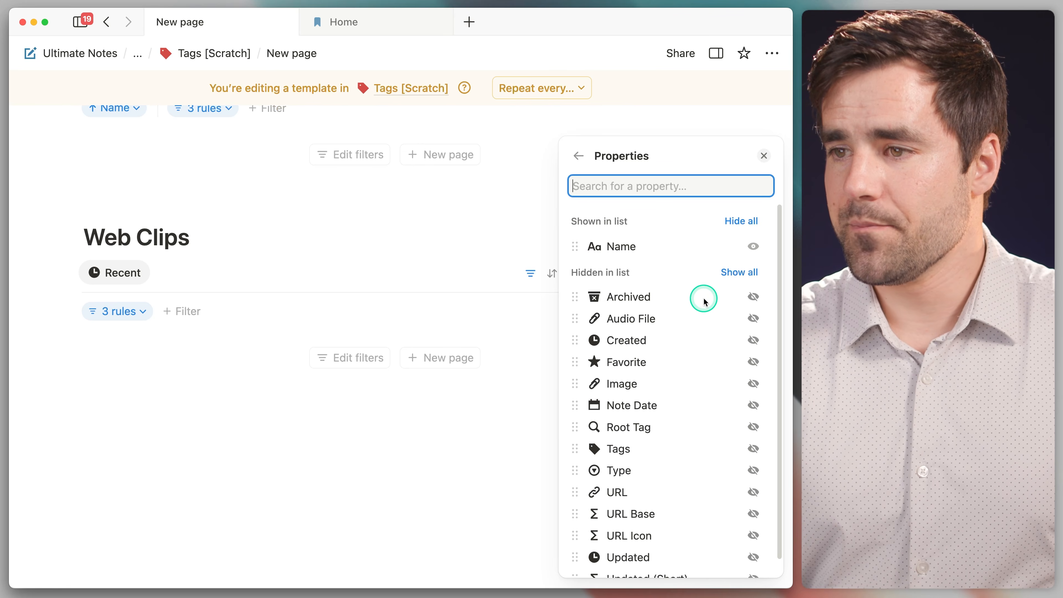
{"action": "left_click", "coordinate": [752, 449]}
{"action": "scroll", "coordinate": [712, 461], "scroll_direction": "down", "scroll_amount": 1}
{"action": "left_click", "coordinate": [752, 519]}
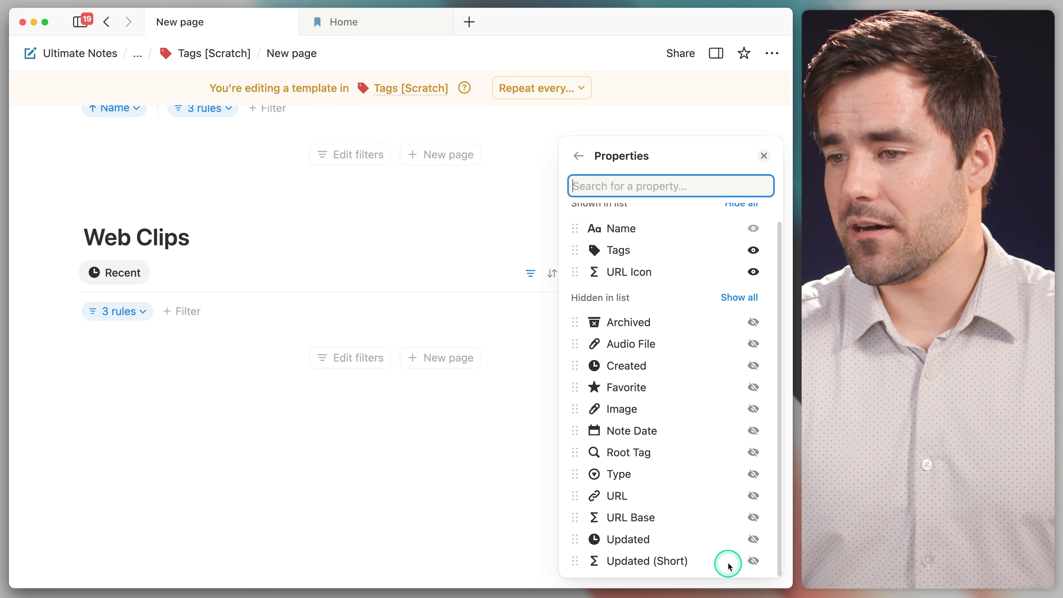
{"action": "left_click", "coordinate": [753, 560]}
{"action": "scroll", "coordinate": [647, 344], "scroll_direction": "up", "scroll_amount": 1}
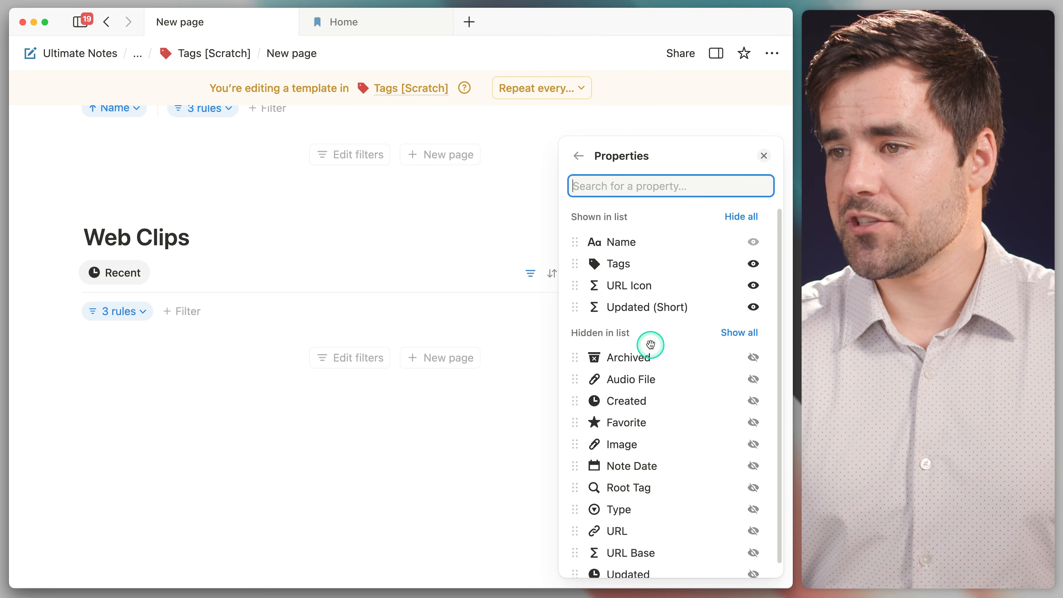
{"action": "left_click", "coordinate": [574, 166]}
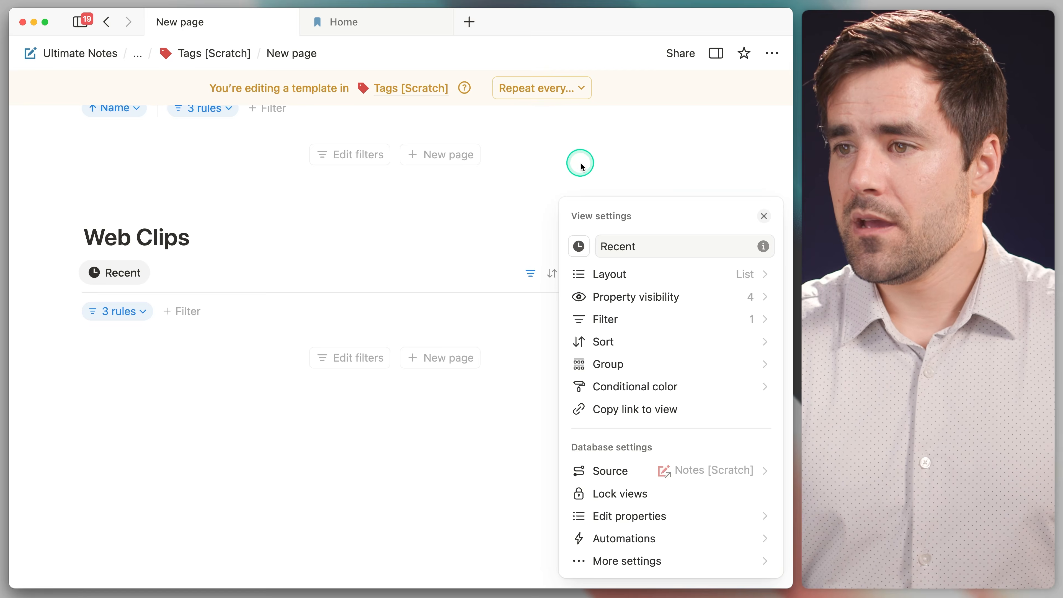
Sort the Web Clips Recent view by Updated in descending order and close the view settings.
{"action": "left_click", "coordinate": [636, 340]}
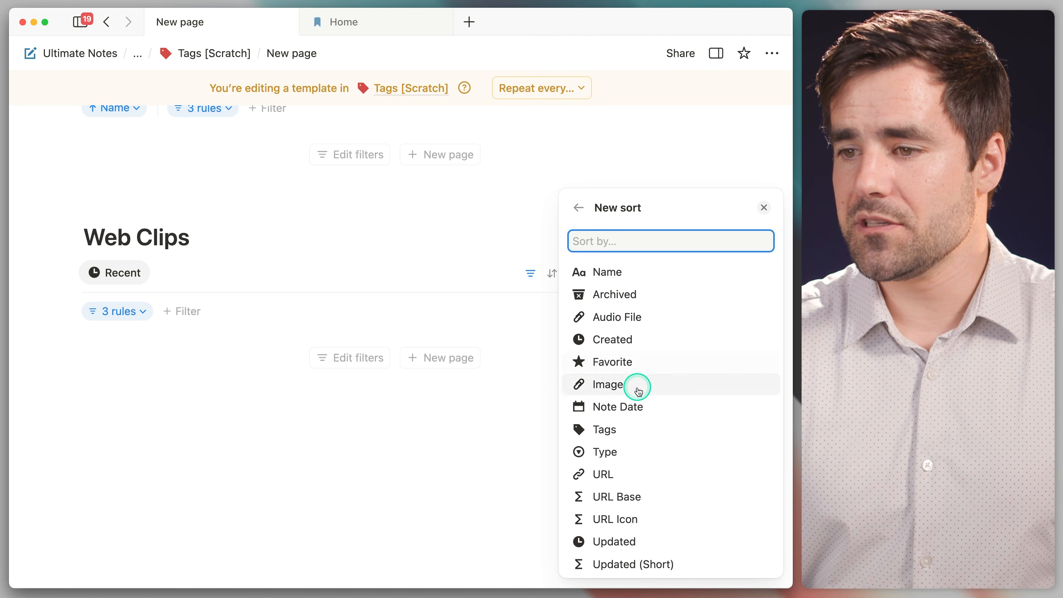
{"action": "left_click", "coordinate": [648, 541]}
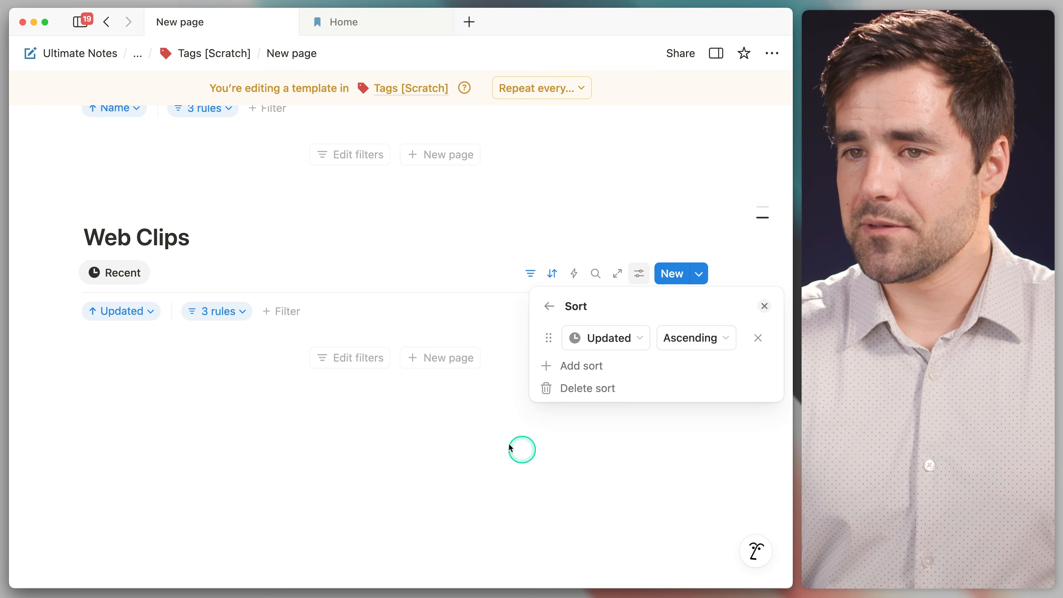
{"action": "left_click", "coordinate": [685, 337]}
{"action": "left_click", "coordinate": [686, 385]}
{"action": "left_click", "coordinate": [763, 305]}
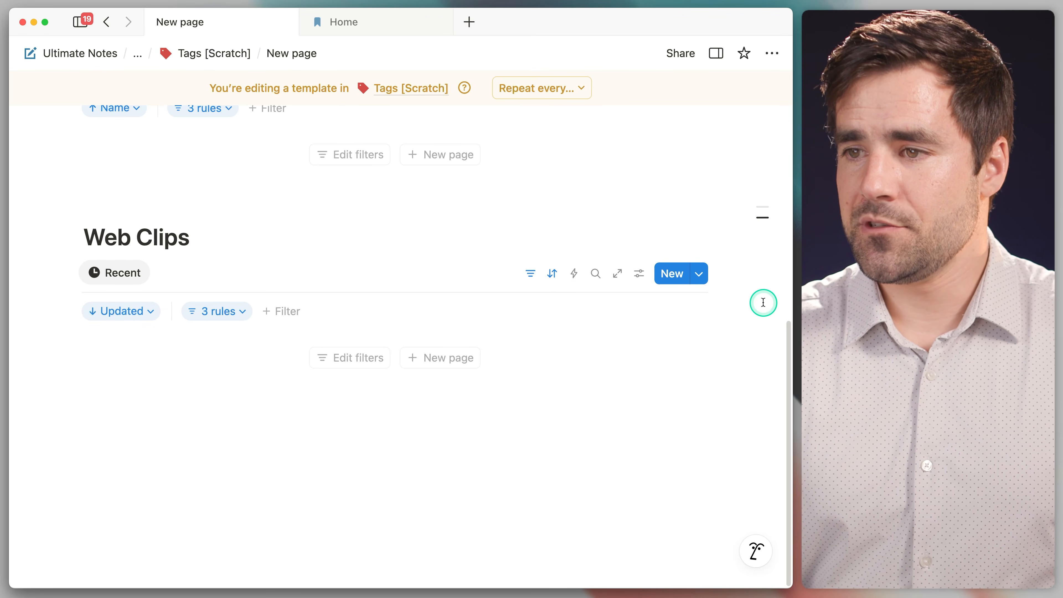
{"action": "scroll", "coordinate": [527, 366], "scroll_direction": "up", "scroll_amount": 2}
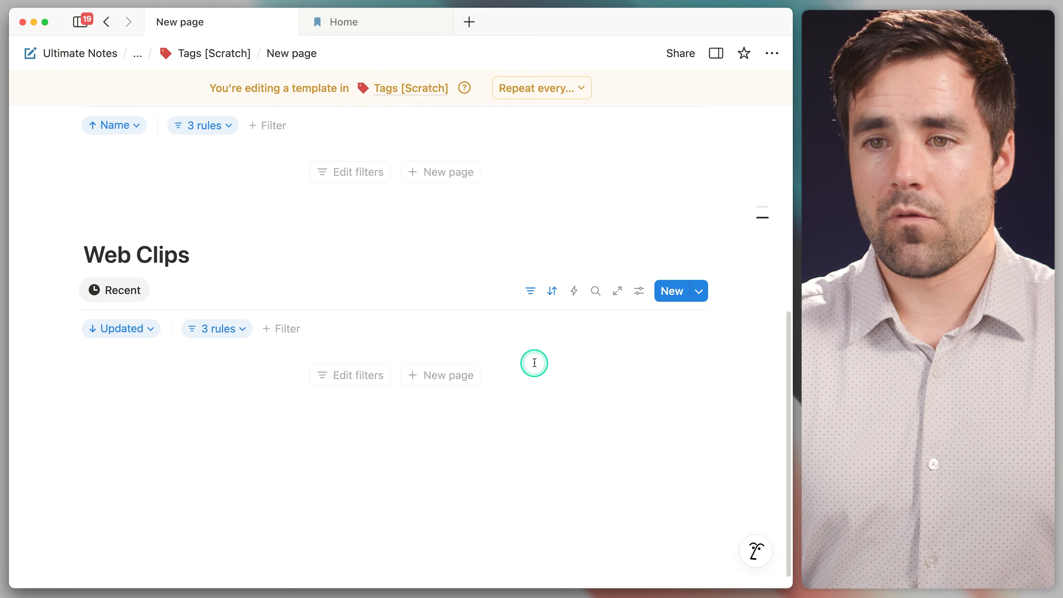
Duplicate the Web Clips Recent view, rename the copy A-Z and give it the list icon.
{"action": "left_click", "coordinate": [116, 307]}
{"action": "left_click", "coordinate": [138, 455]}
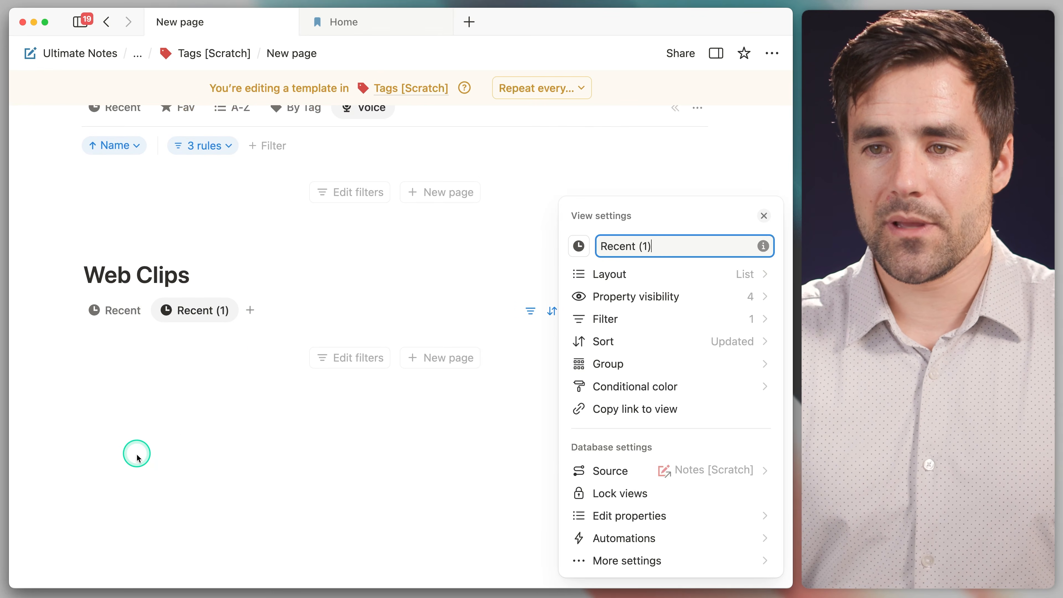
{"action": "key", "text": "super+a"}
{"action": "type", "text": "Z"}
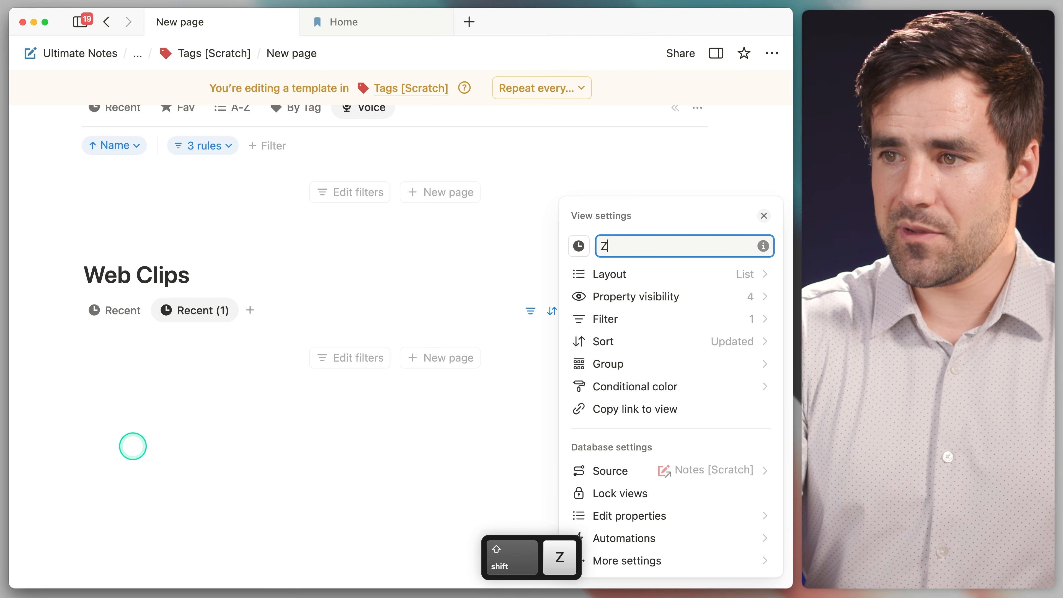
{"action": "key", "text": "BackSpace"}
{"action": "type", "text": "A-Z"}
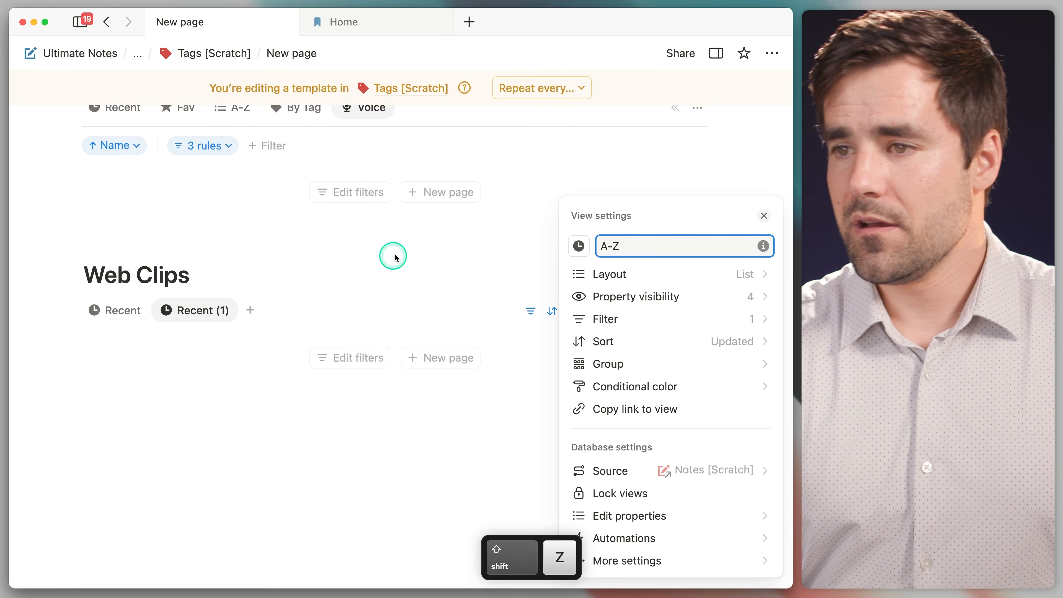
{"action": "left_click", "coordinate": [579, 246]}
{"action": "left_click", "coordinate": [540, 377]}
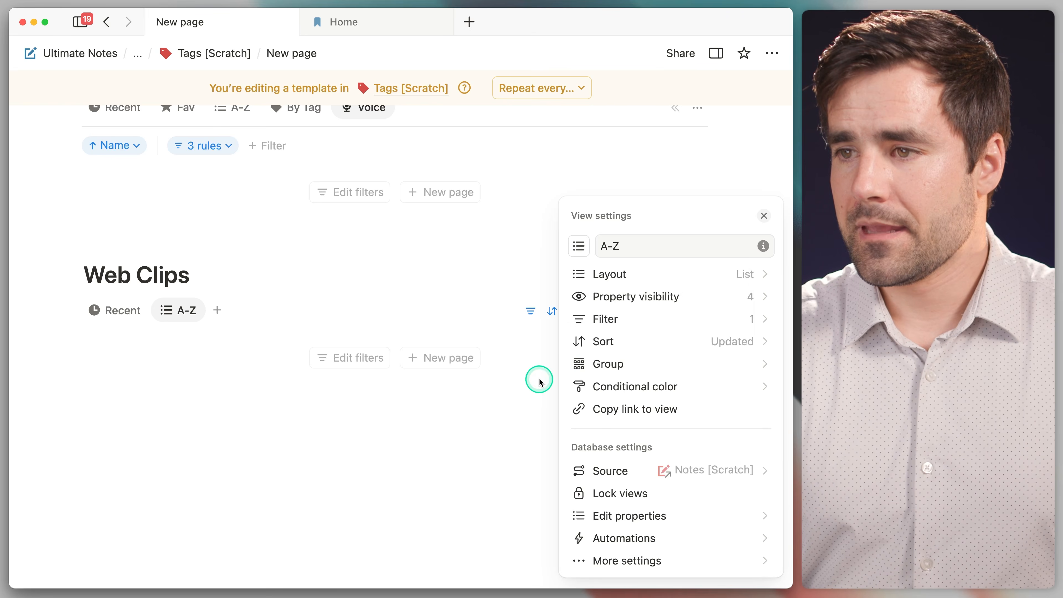
Sort the Web Clips A-Z view by Name in ascending order and close the view settings.
{"action": "left_click", "coordinate": [690, 341]}
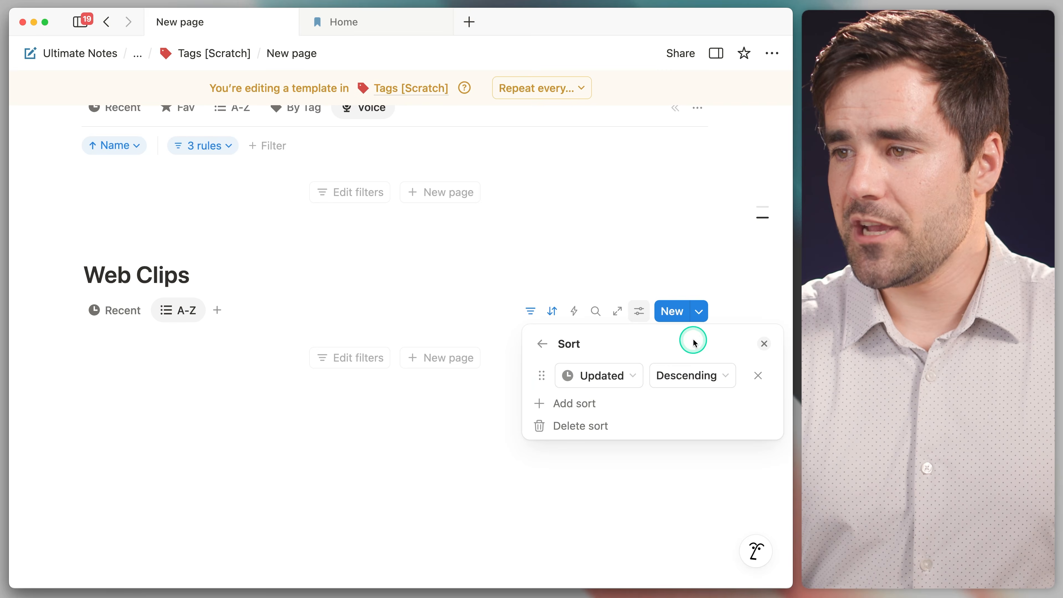
{"action": "left_click", "coordinate": [626, 378]}
{"action": "left_click", "coordinate": [610, 274]}
{"action": "left_click", "coordinate": [698, 376]}
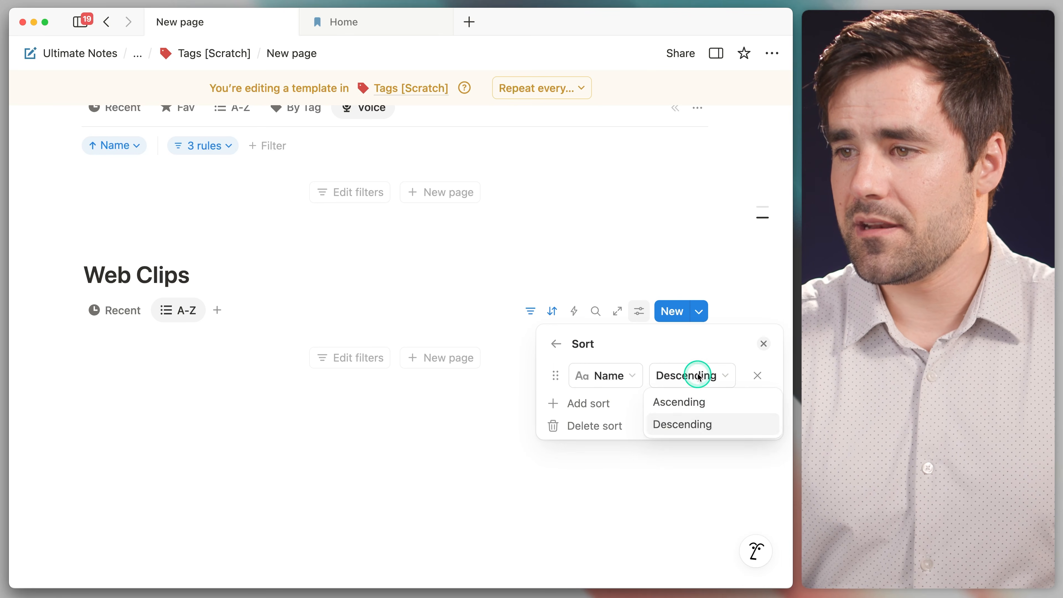
{"action": "left_click", "coordinate": [694, 401]}
{"action": "left_click", "coordinate": [590, 272]}
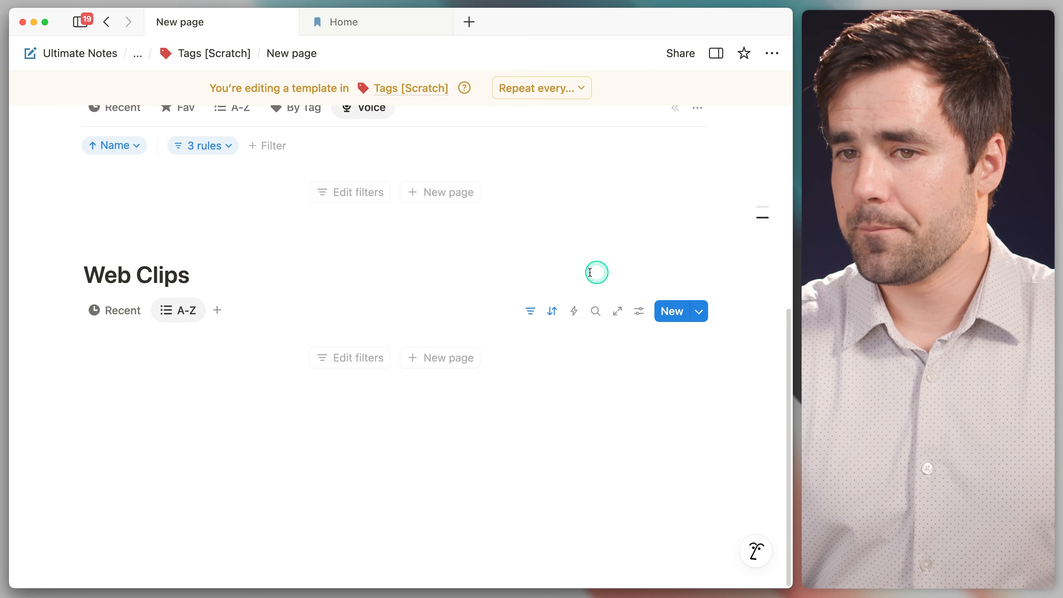
Duplicate the Web Clips A-Z view, rename the copy By Tag and give it the tag icon.
{"action": "left_click", "coordinate": [182, 313]}
{"action": "left_click", "coordinate": [214, 460]}
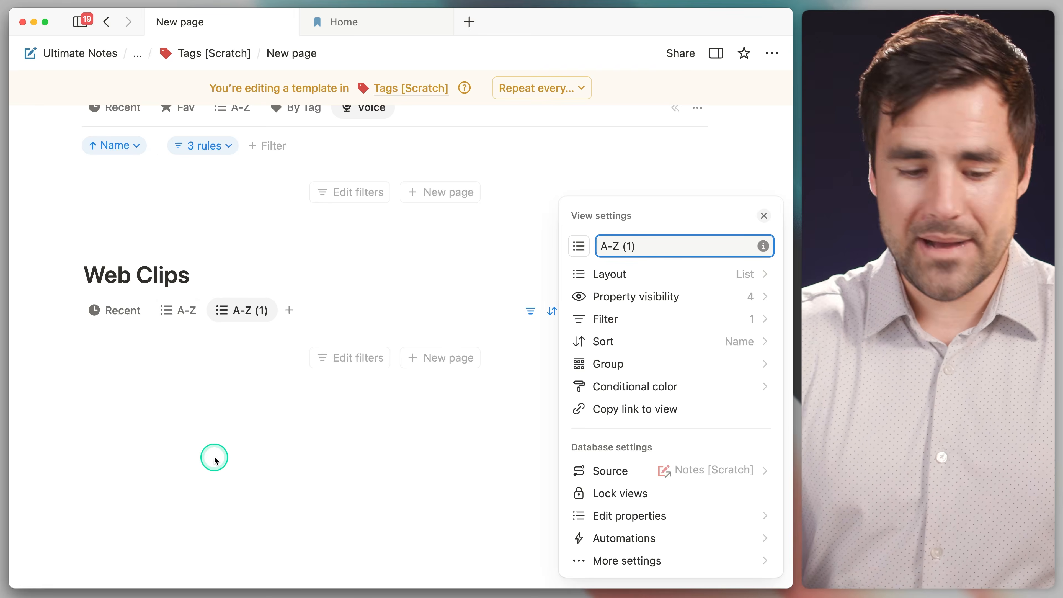
{"action": "key", "text": "super+a"}
{"action": "type", "text": "By Tag"}
{"action": "left_click", "coordinate": [581, 241]}
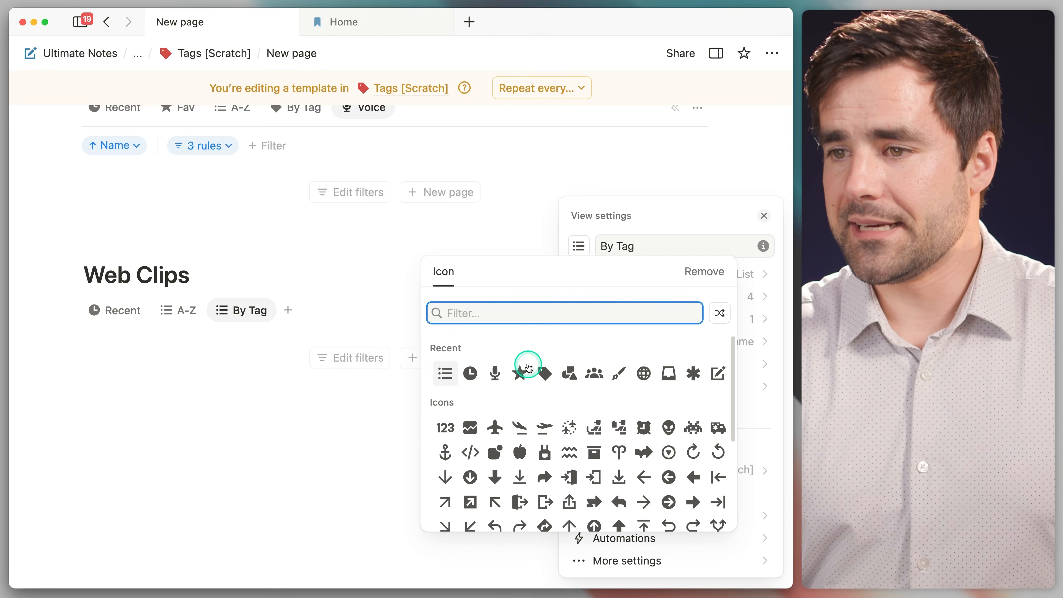
{"action": "left_click", "coordinate": [543, 373]}
Group the Web Clips By Tag view by the Tags property and close the group settings.
{"action": "left_click", "coordinate": [700, 363]}
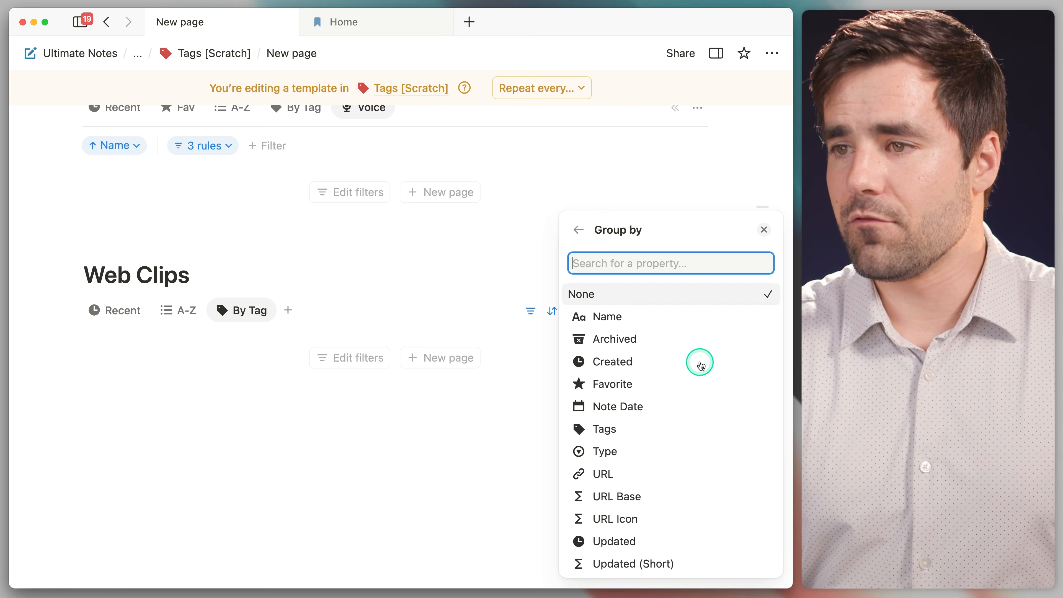
{"action": "left_click", "coordinate": [659, 428]}
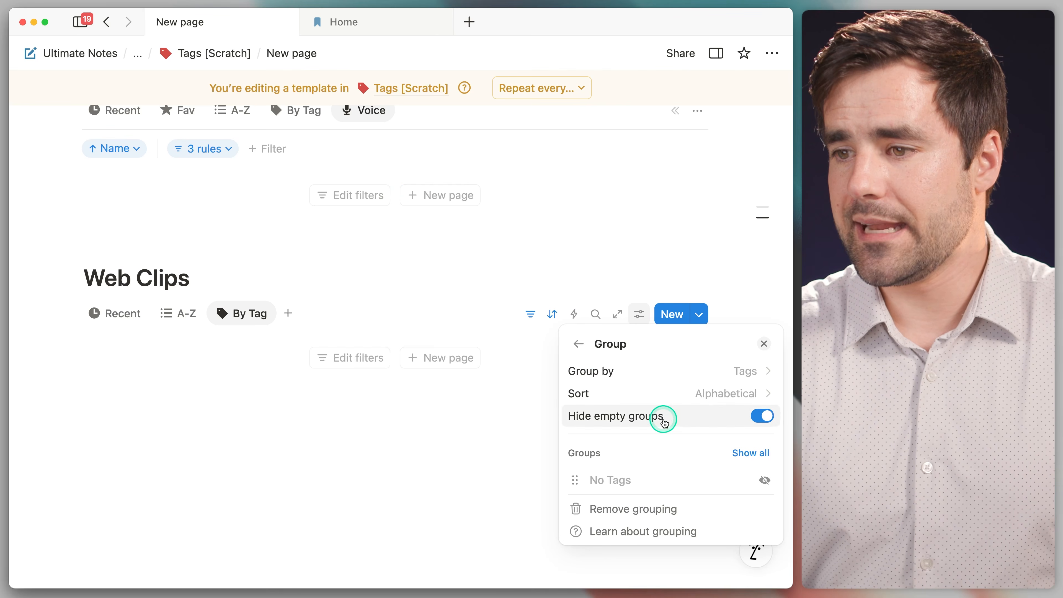
{"action": "left_click", "coordinate": [759, 344]}
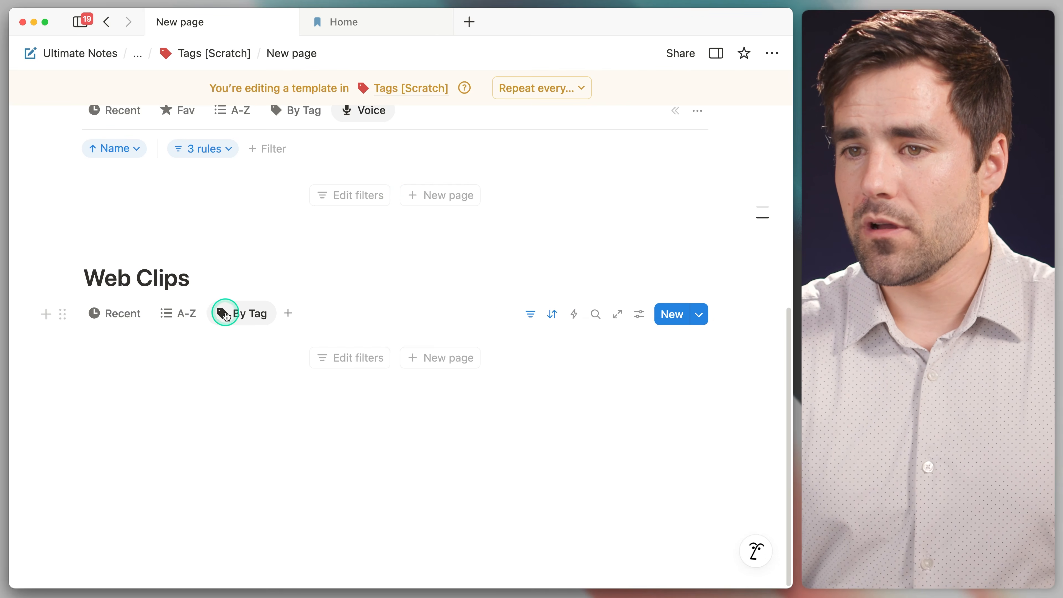
Duplicate the Web Clips By Tag view, rename the copy By Site and give it the globe icon.
{"action": "left_click", "coordinate": [225, 314]}
{"action": "left_click", "coordinate": [268, 468]}
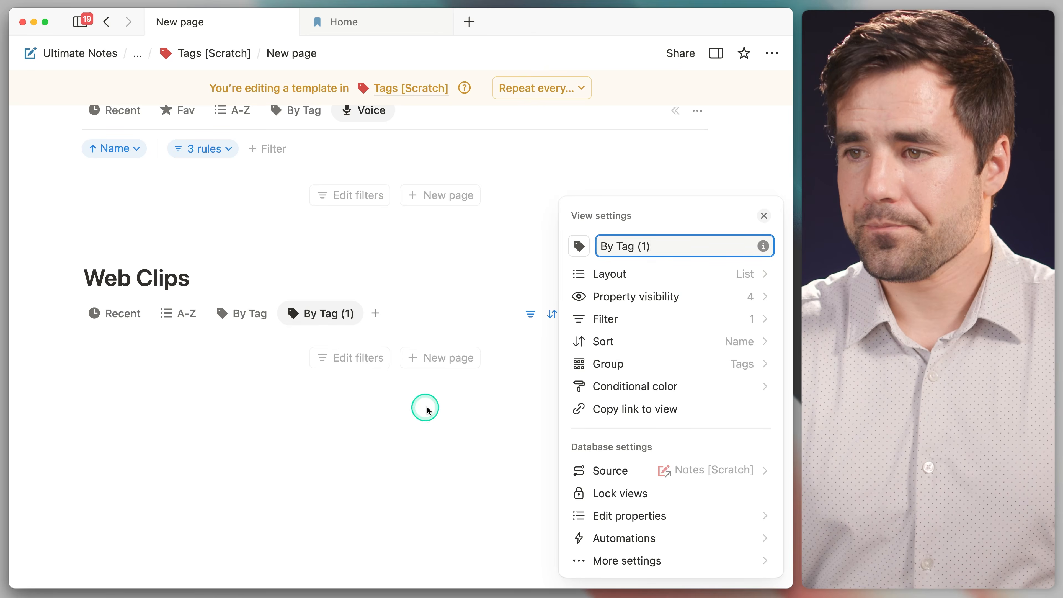
{"action": "key", "text": "super+a"}
{"action": "type", "text": "By Site"}
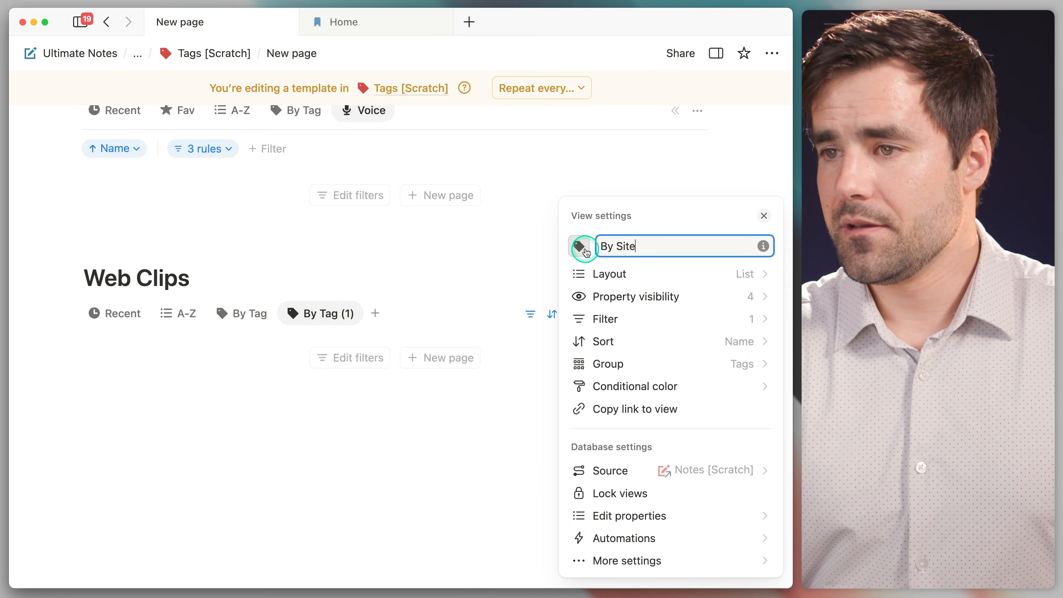
{"action": "left_click", "coordinate": [585, 250]}
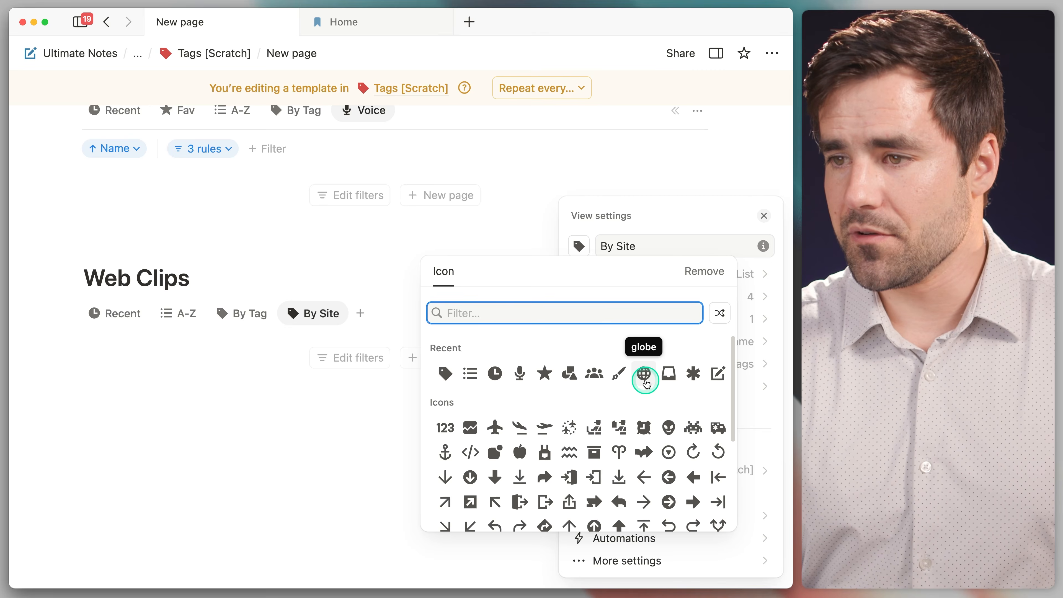
{"action": "left_click", "coordinate": [644, 374]}
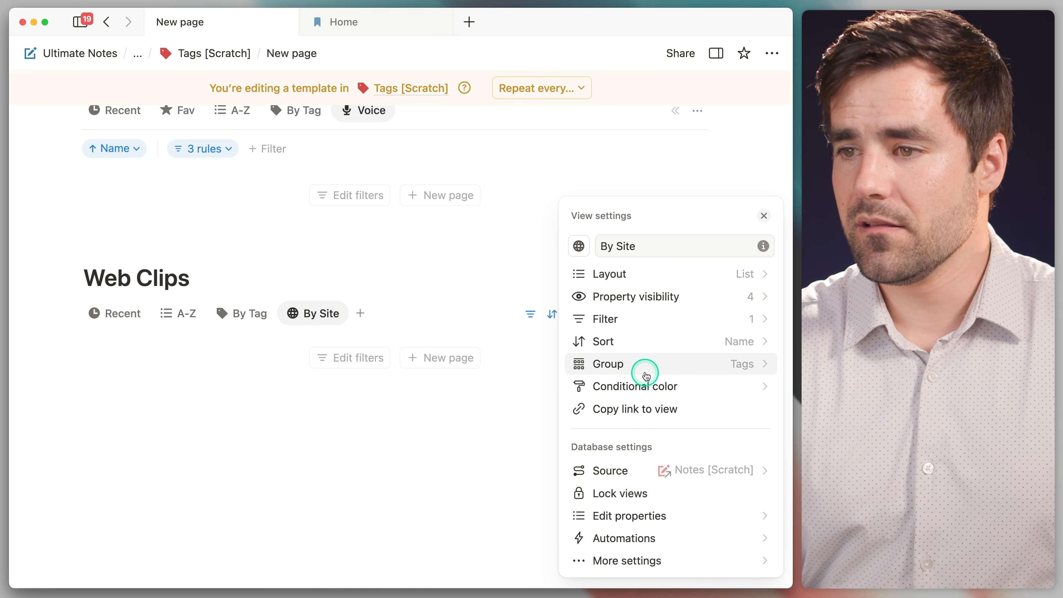
Group the Web Clips By Site view by URL Base and turn off hiding of empty groups.
{"action": "left_click", "coordinate": [704, 368]}
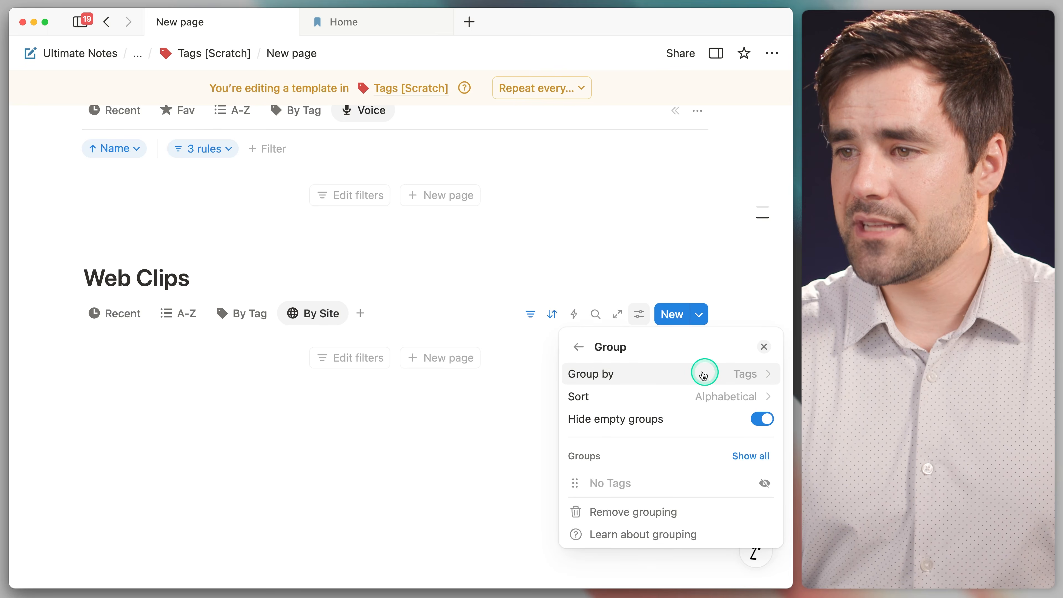
{"action": "left_click", "coordinate": [686, 375]}
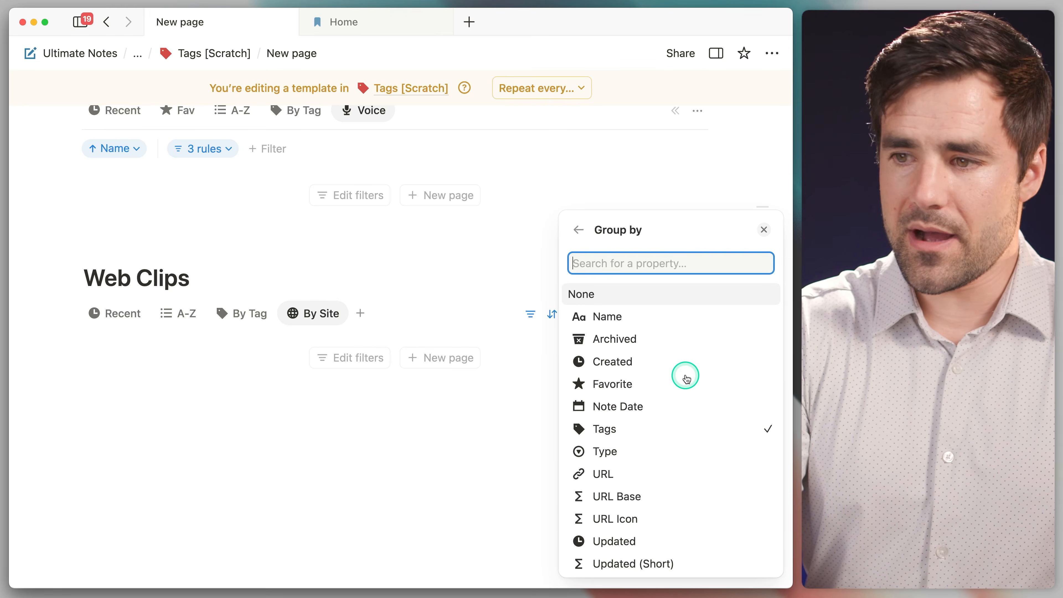
{"action": "type", "text": "url"}
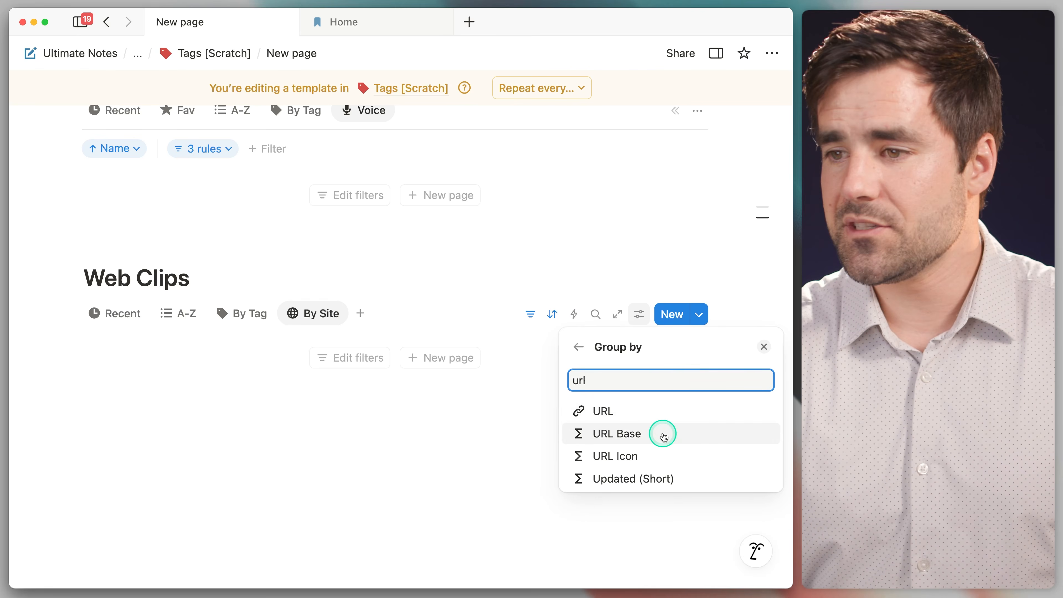
{"action": "left_click", "coordinate": [664, 434]}
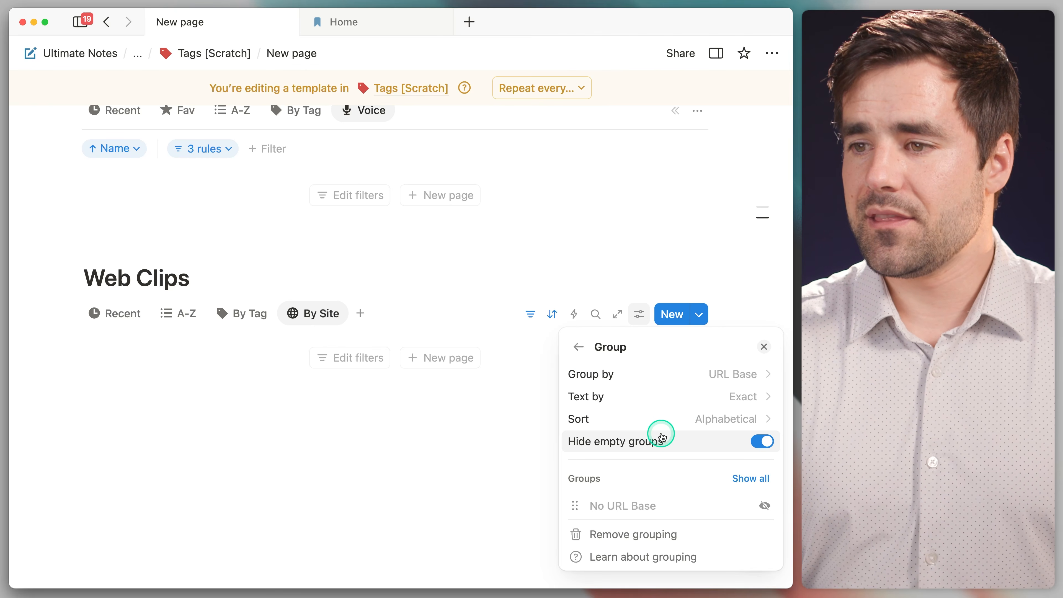
{"action": "left_click", "coordinate": [760, 441]}
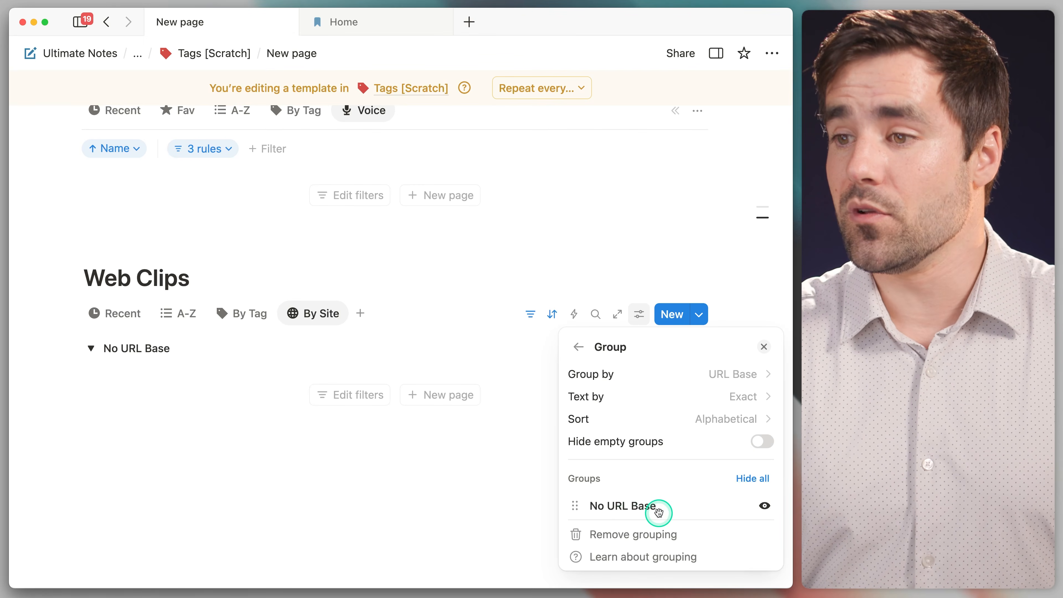
{"action": "scroll", "coordinate": [711, 419], "scroll_direction": "down", "scroll_amount": 2}
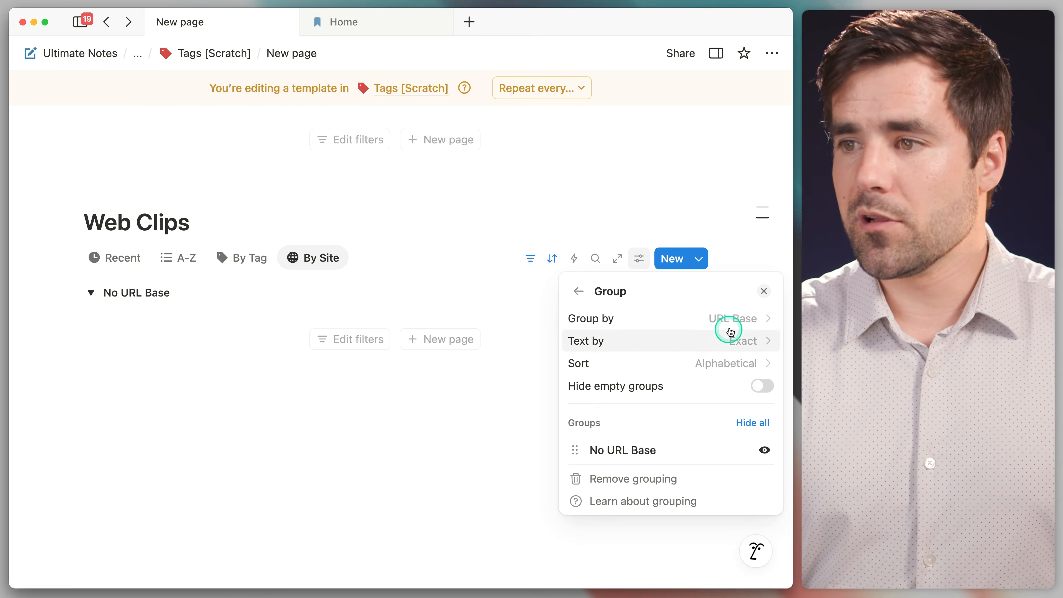
{"action": "left_click", "coordinate": [763, 289]}
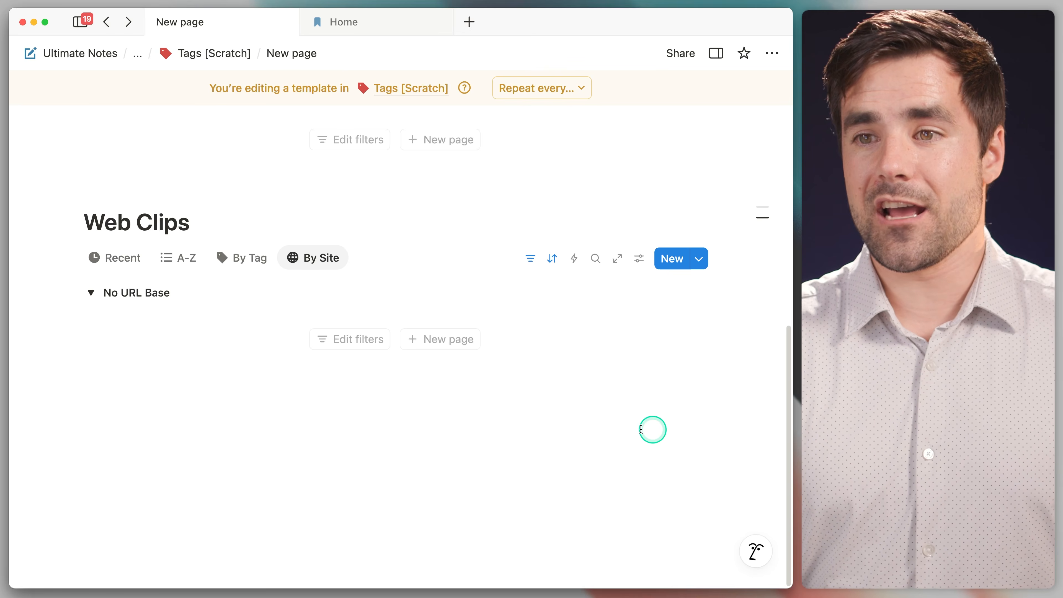
Switch Web Clips back to the Recent view and return to the Ultimate Notes page.
{"action": "left_click", "coordinate": [121, 257]}
{"action": "scroll", "coordinate": [178, 301], "scroll_direction": "up", "scroll_amount": 5}
{"action": "scroll", "coordinate": [409, 421], "scroll_direction": "up", "scroll_amount": 5}
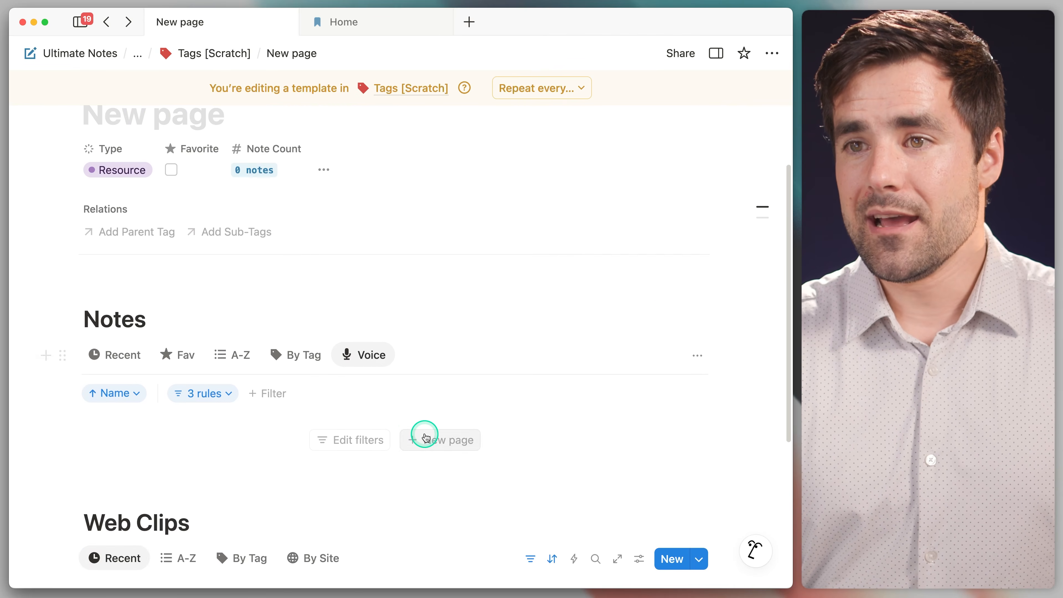
{"action": "left_click", "coordinate": [90, 53]}
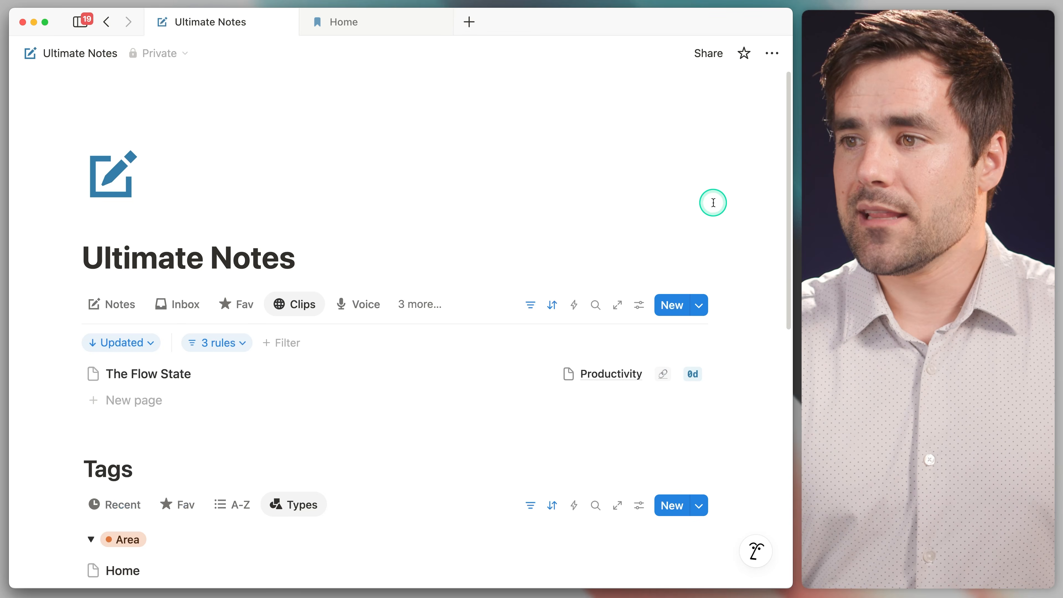
Set the New page template as the default for all views in Tags [Scratch], then close the template list.
{"action": "scroll", "coordinate": [733, 257], "scroll_direction": "down", "scroll_amount": 10}
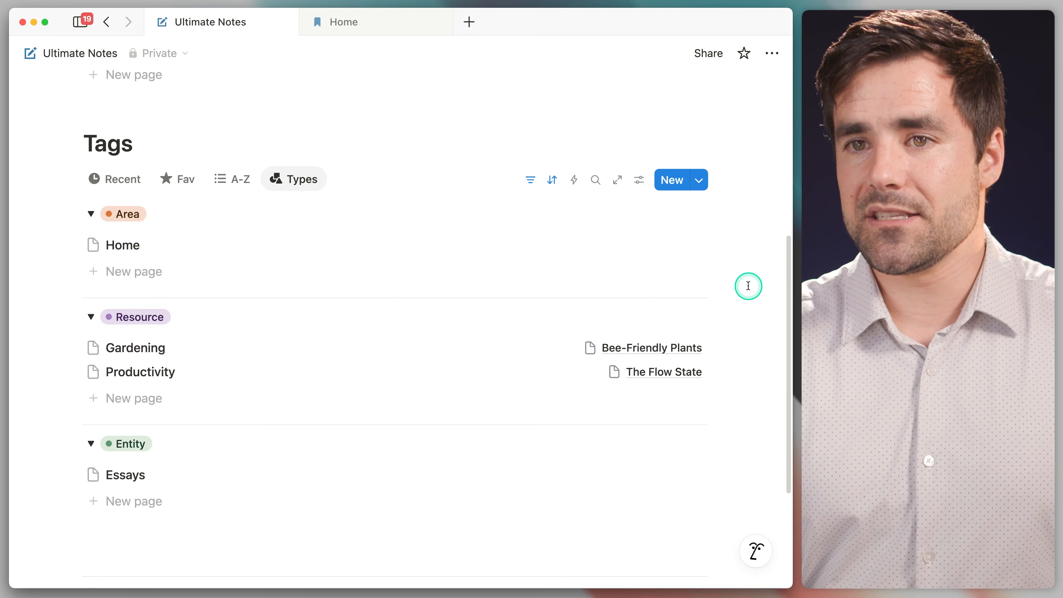
{"action": "scroll", "coordinate": [748, 286], "scroll_direction": "down", "scroll_amount": 1}
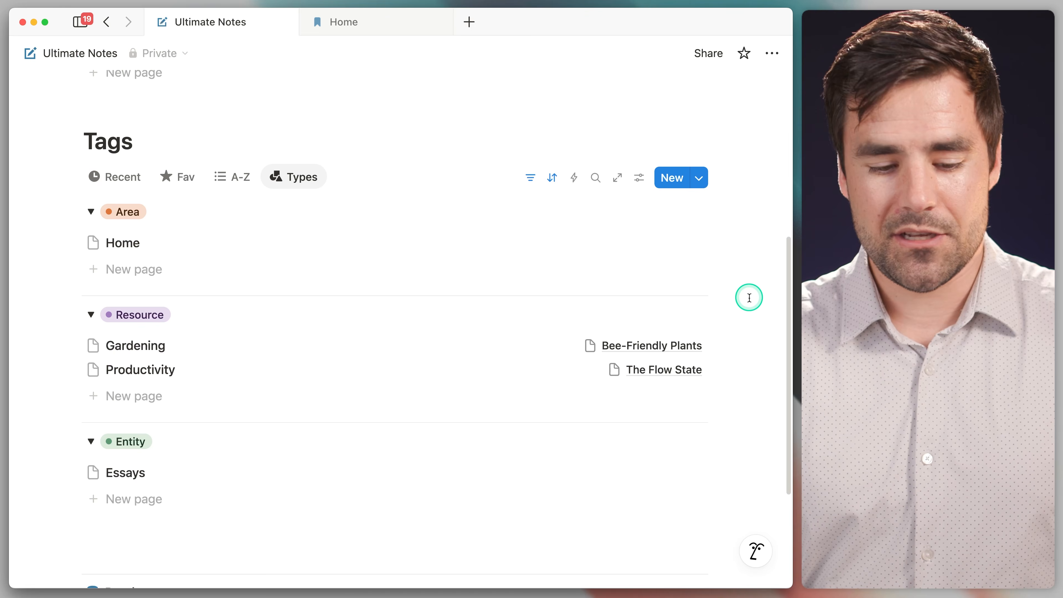
{"action": "left_click", "coordinate": [698, 180]}
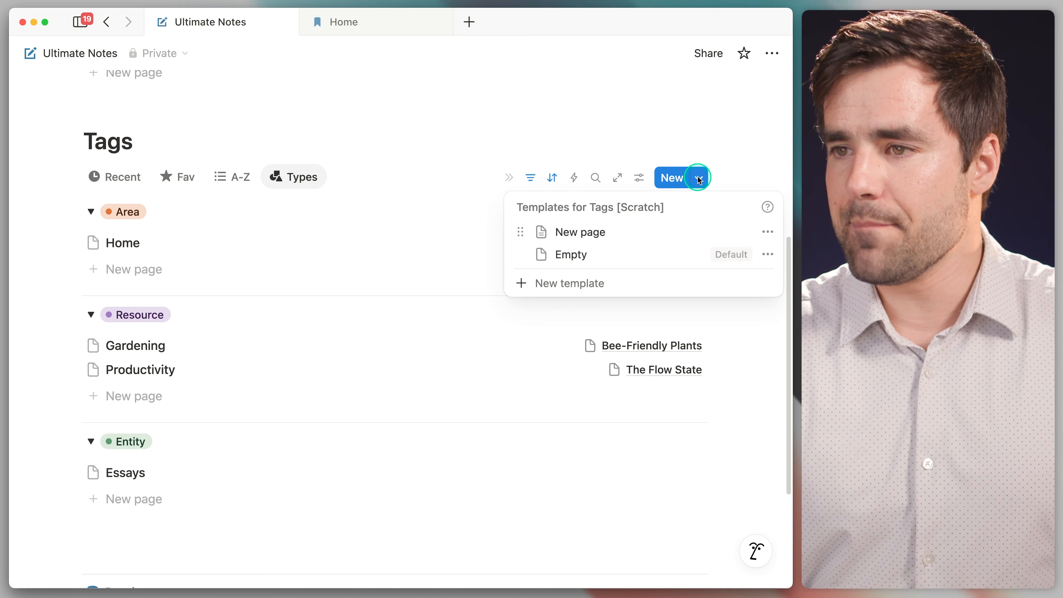
{"action": "left_click", "coordinate": [767, 232]}
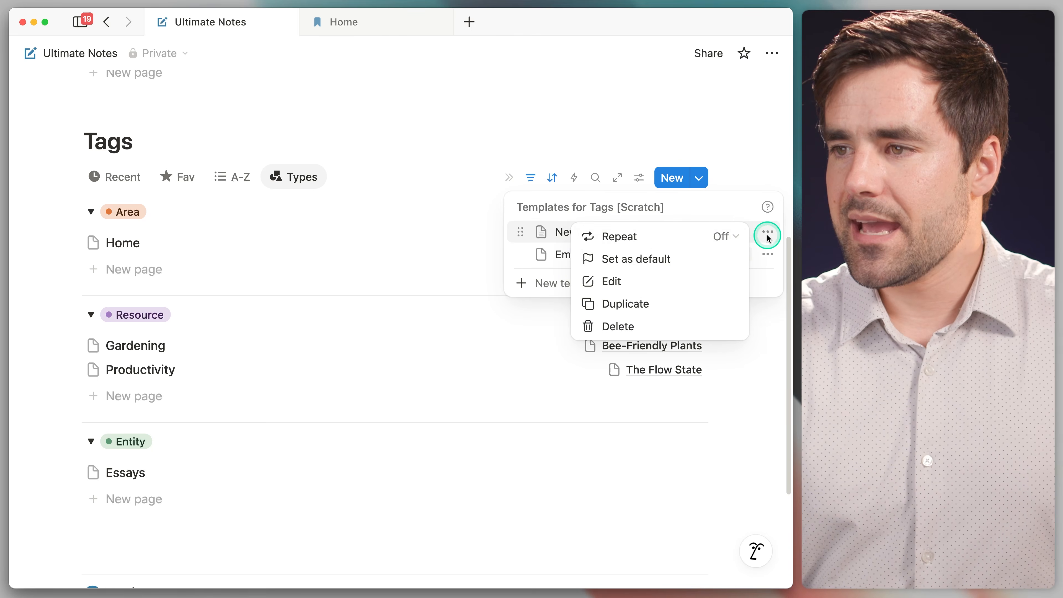
{"action": "left_click", "coordinate": [686, 259]}
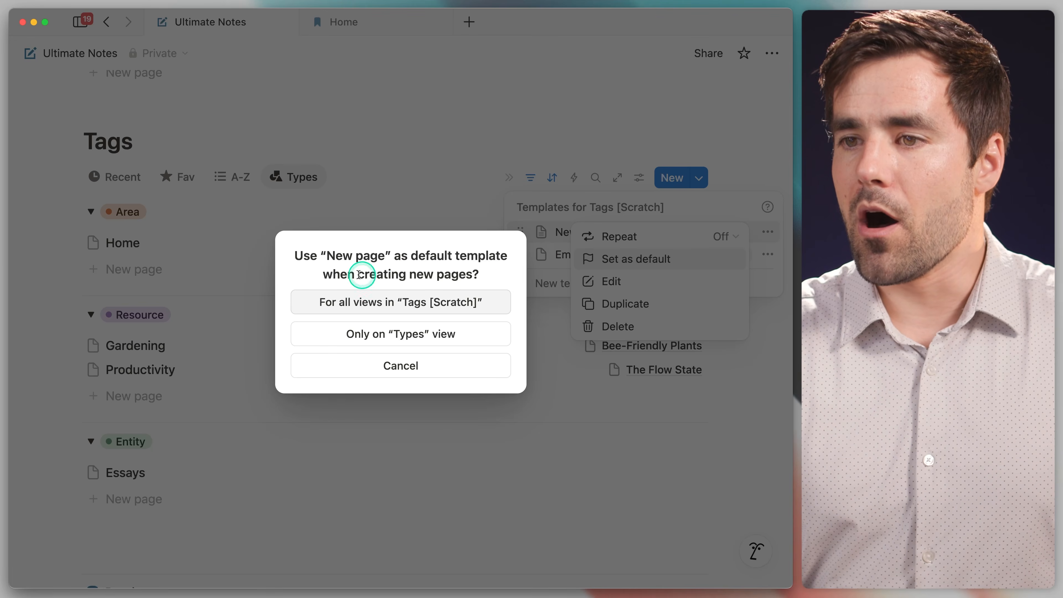
{"action": "left_click", "coordinate": [400, 302]}
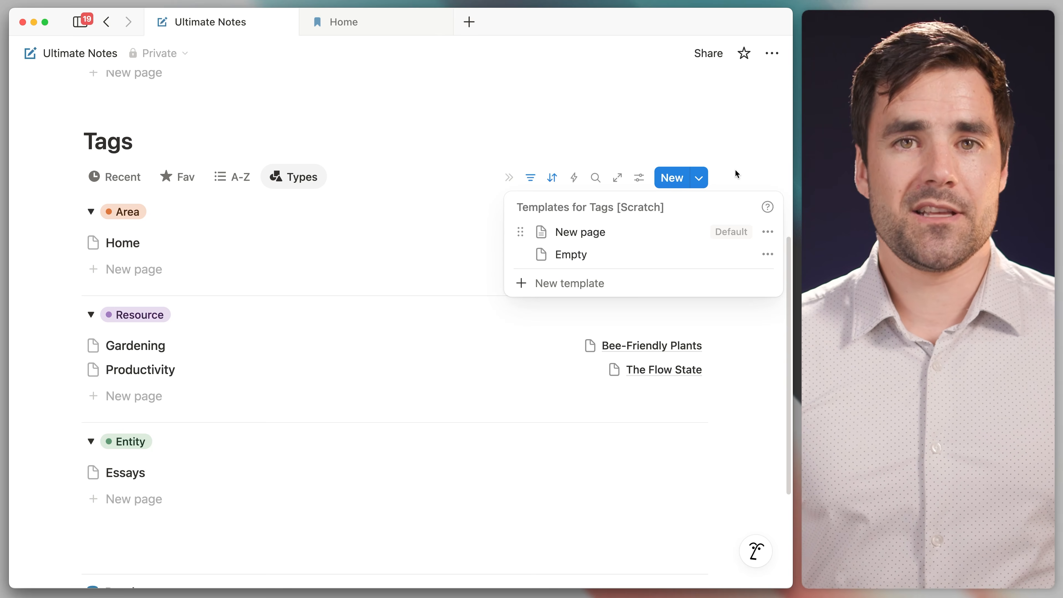
{"action": "left_click", "coordinate": [616, 238]}
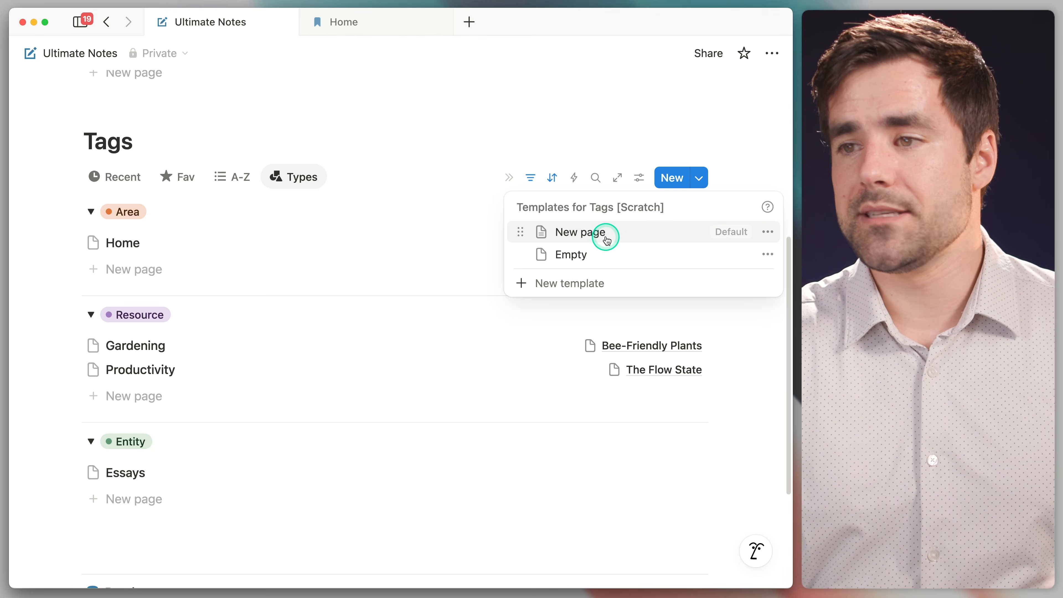
{"action": "left_click", "coordinate": [733, 166]}
Check which template is the default in the Recent and Fav views of the Tags section.
{"action": "left_click", "coordinate": [114, 176]}
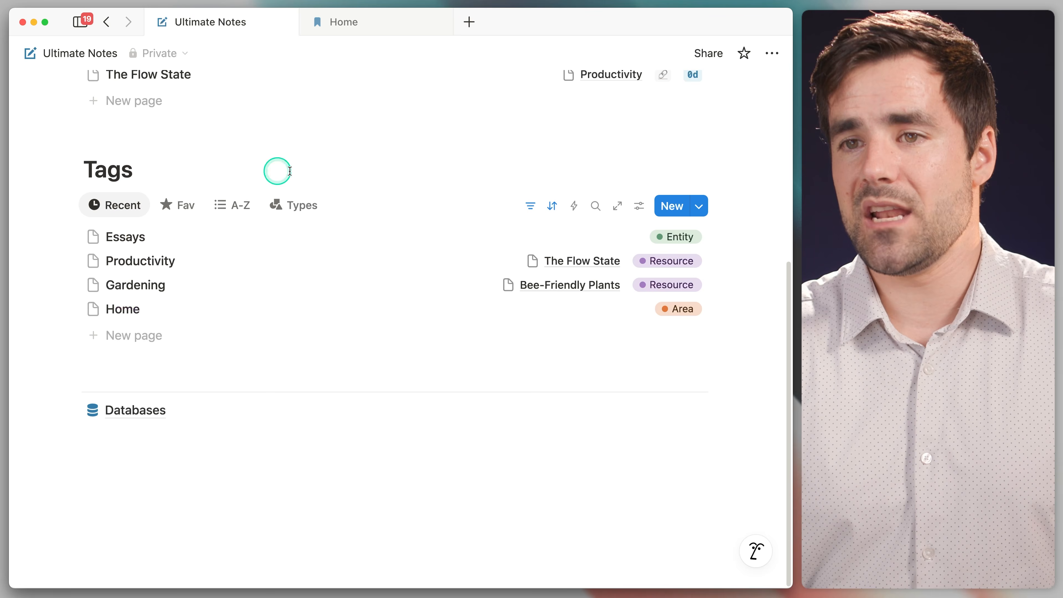
{"action": "left_click", "coordinate": [711, 201]}
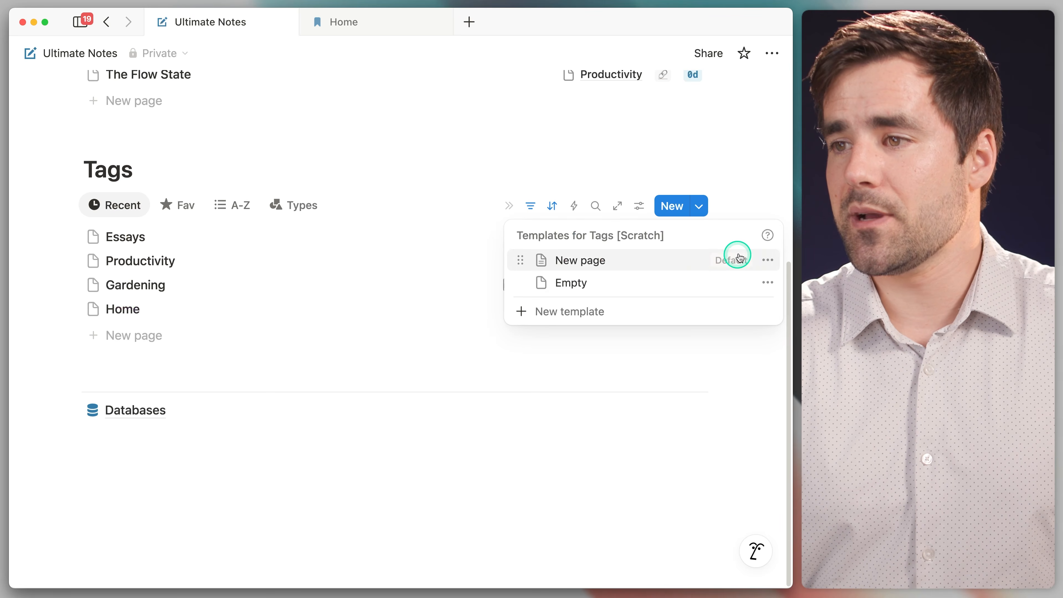
{"action": "key", "text": "Escape"}
{"action": "left_click", "coordinate": [180, 205]}
{"action": "left_click", "coordinate": [698, 260]}
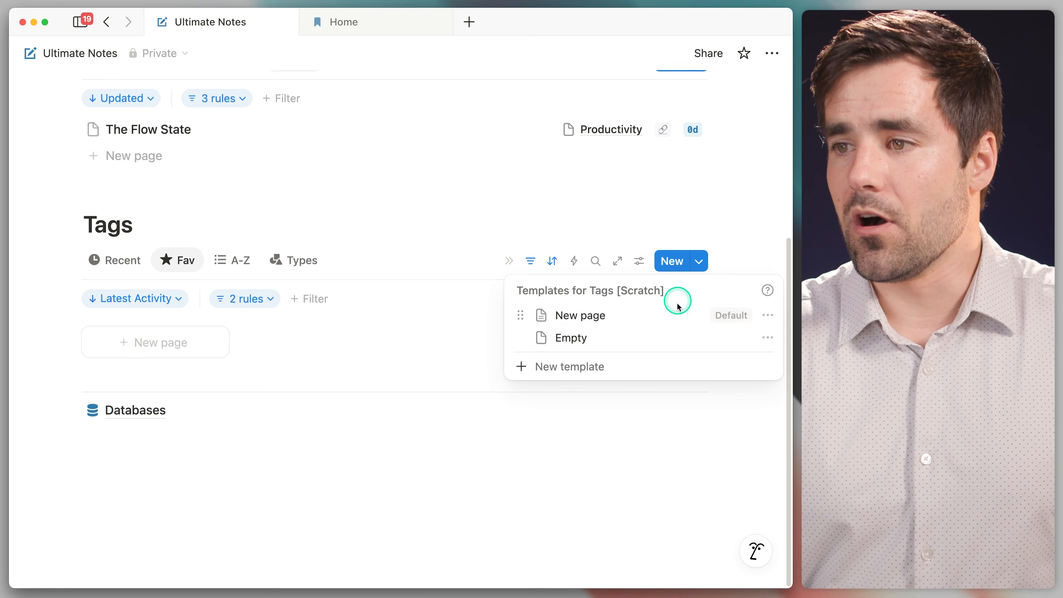
Close the Tags template list and switch the Ultimate Notes database to its Journal view.
{"action": "left_click", "coordinate": [734, 262]}
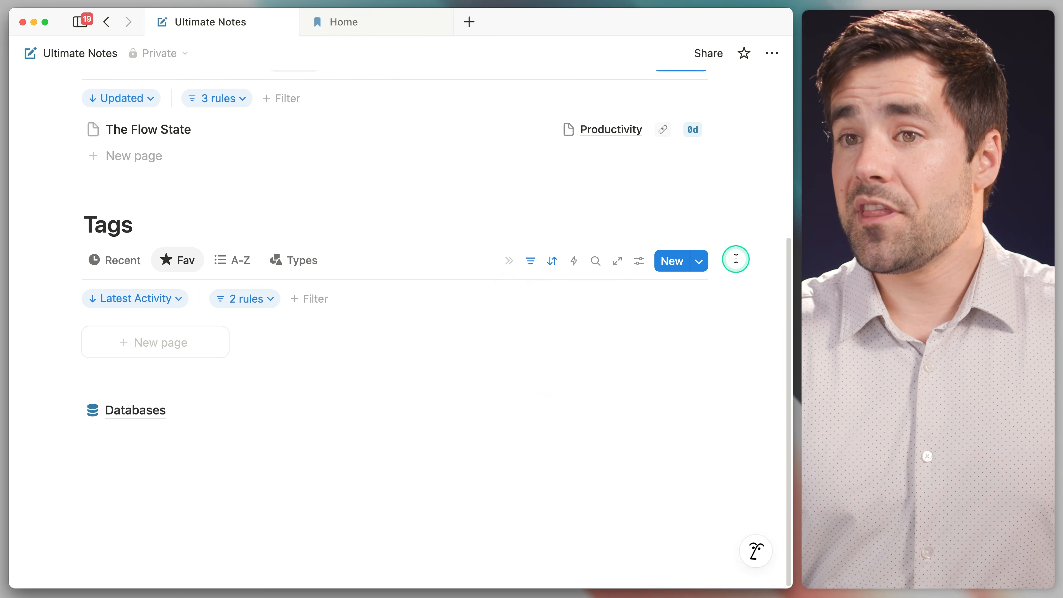
{"action": "scroll", "coordinate": [730, 263], "scroll_direction": "up", "scroll_amount": 5}
{"action": "scroll", "coordinate": [720, 278], "scroll_direction": "up", "scroll_amount": 2}
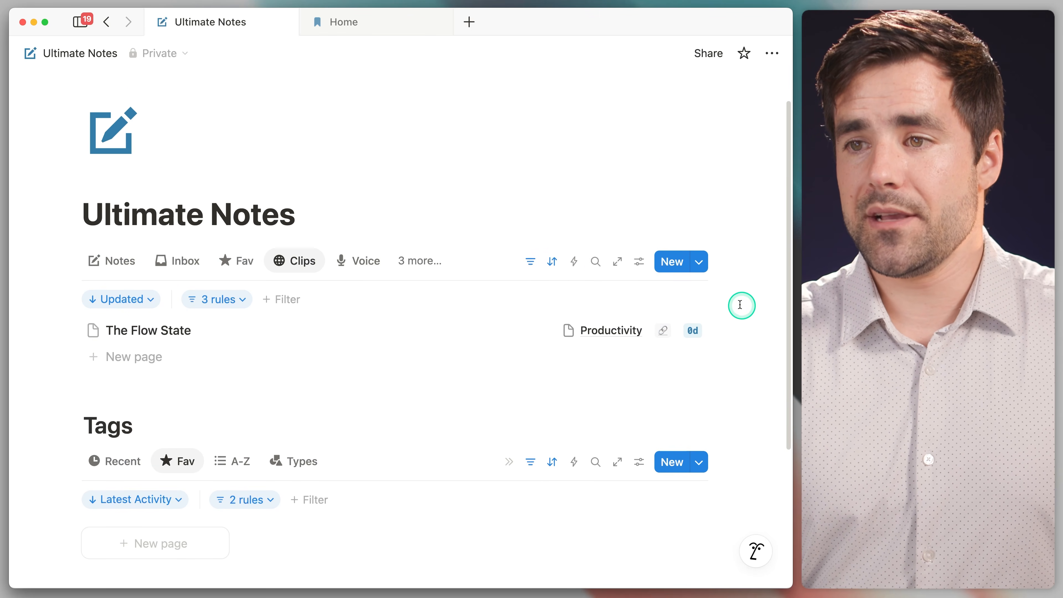
{"action": "left_click", "coordinate": [419, 260]}
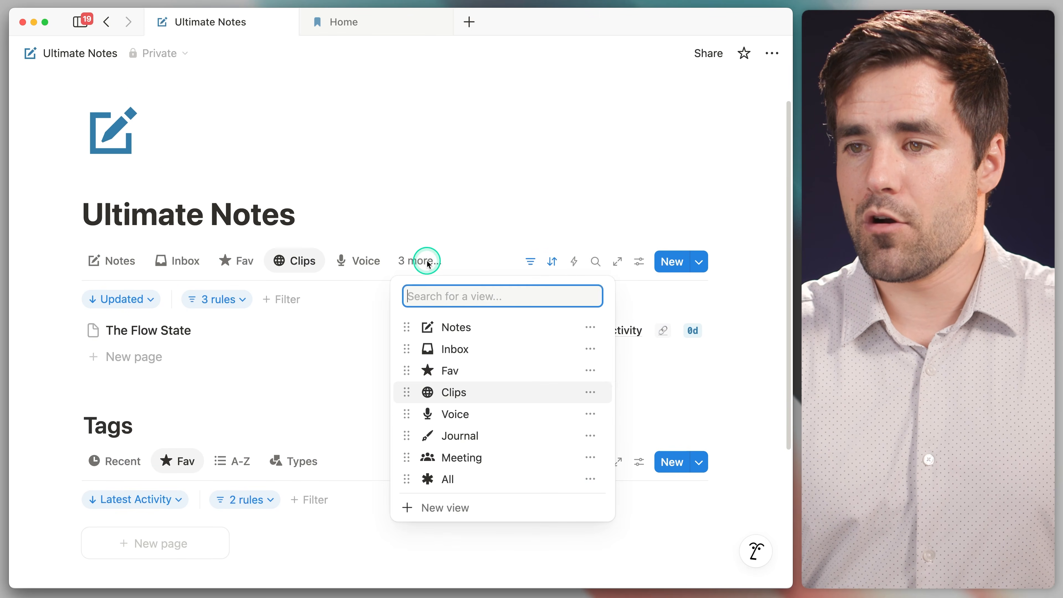
{"action": "left_click", "coordinate": [481, 435]}
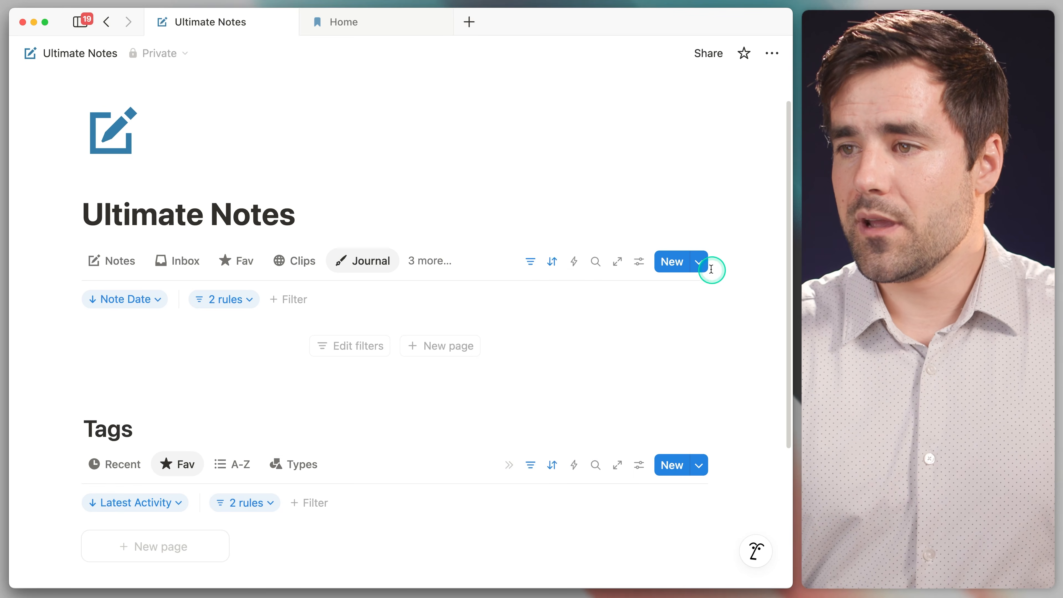
{"action": "left_click", "coordinate": [699, 262]}
{"action": "left_click", "coordinate": [620, 348]}
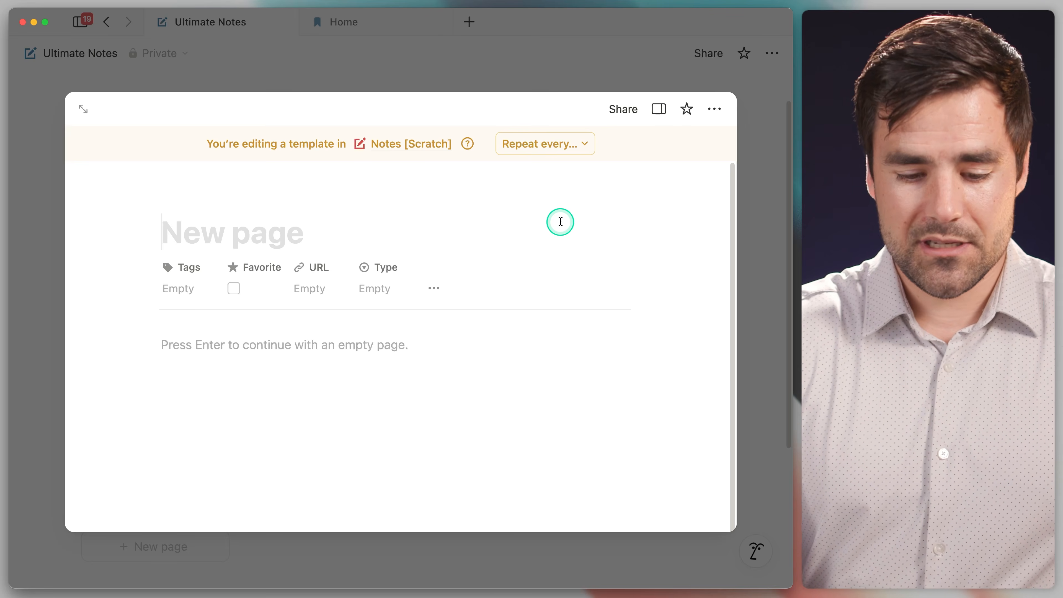
{"action": "type", "text": "Journal"}
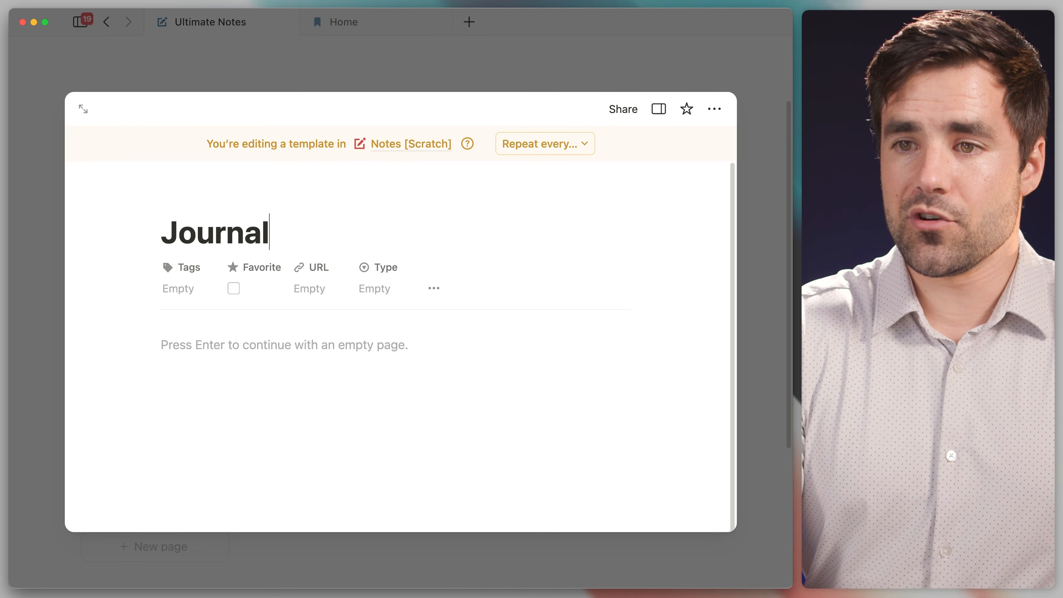
{"action": "type", "text": ": "}
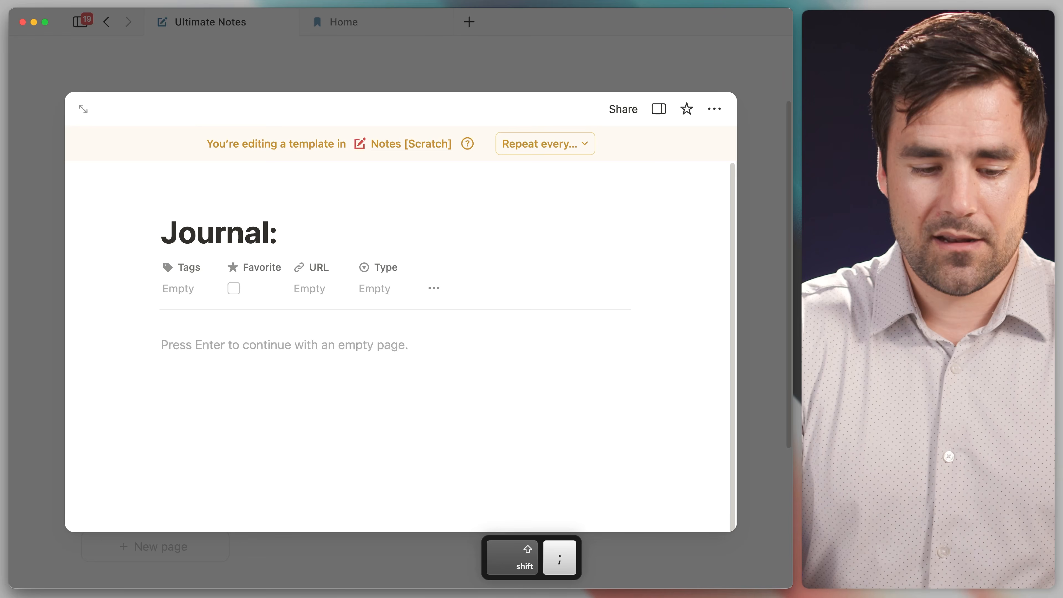
{"action": "type", "text": "@"}
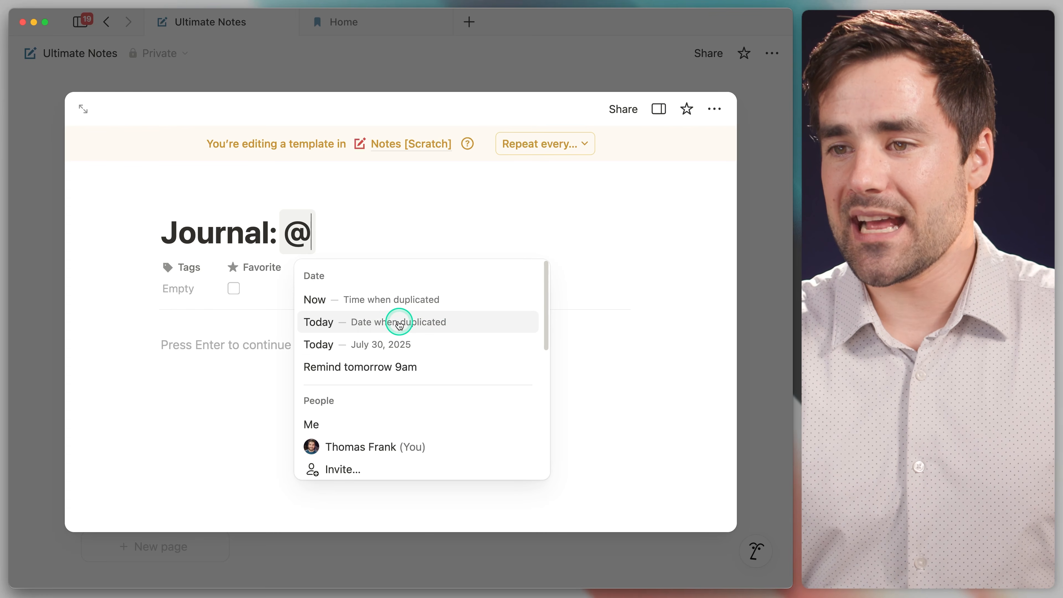
{"action": "left_click", "coordinate": [415, 324]}
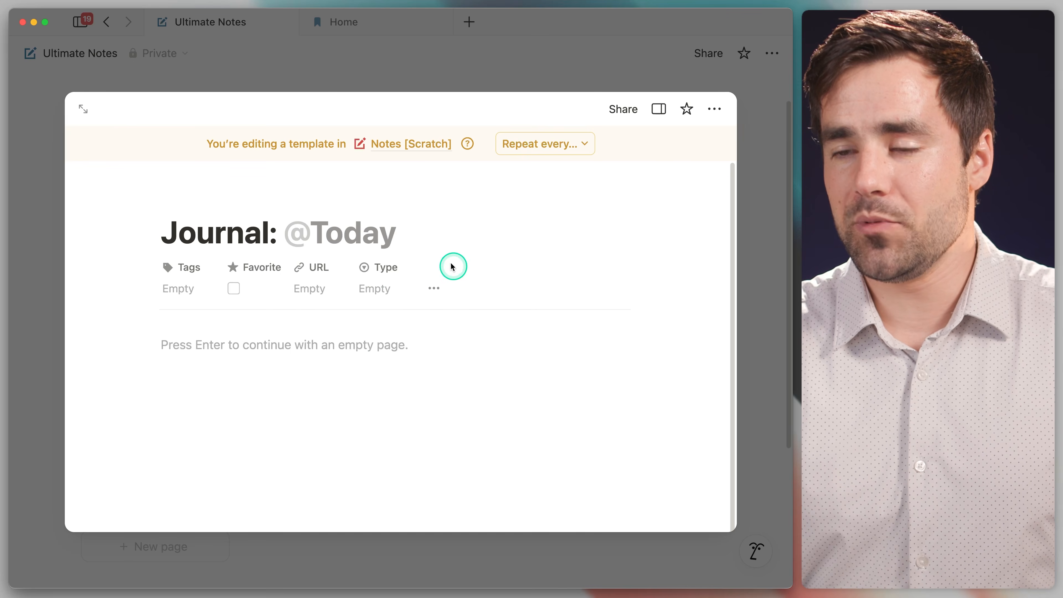
Set the template's Note Date property to the dynamic Today value (date when duplicated), then hide the property details.
{"action": "left_click", "coordinate": [433, 288]}
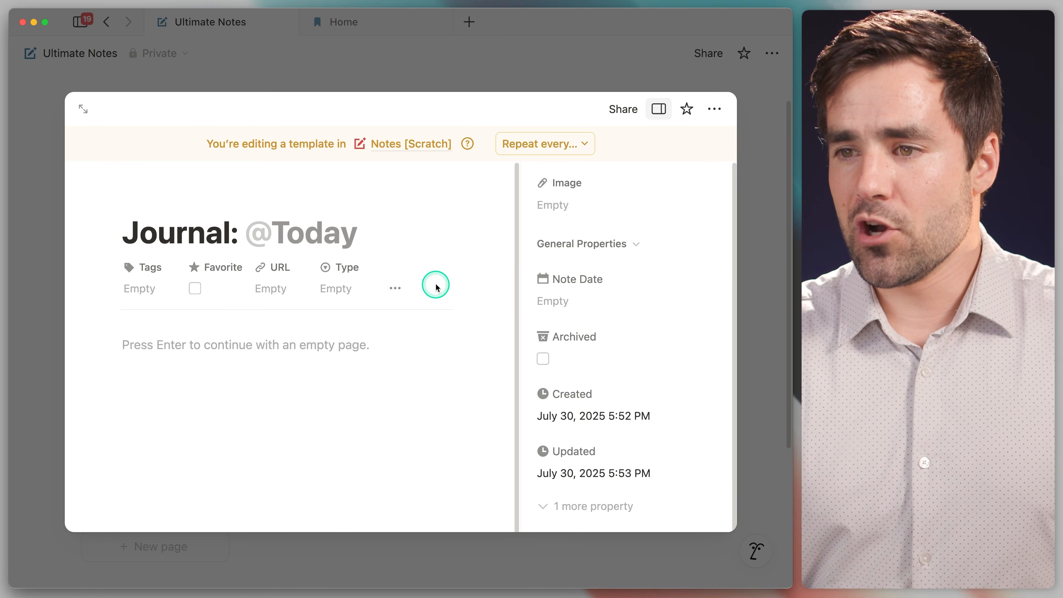
{"action": "left_click", "coordinate": [569, 307]}
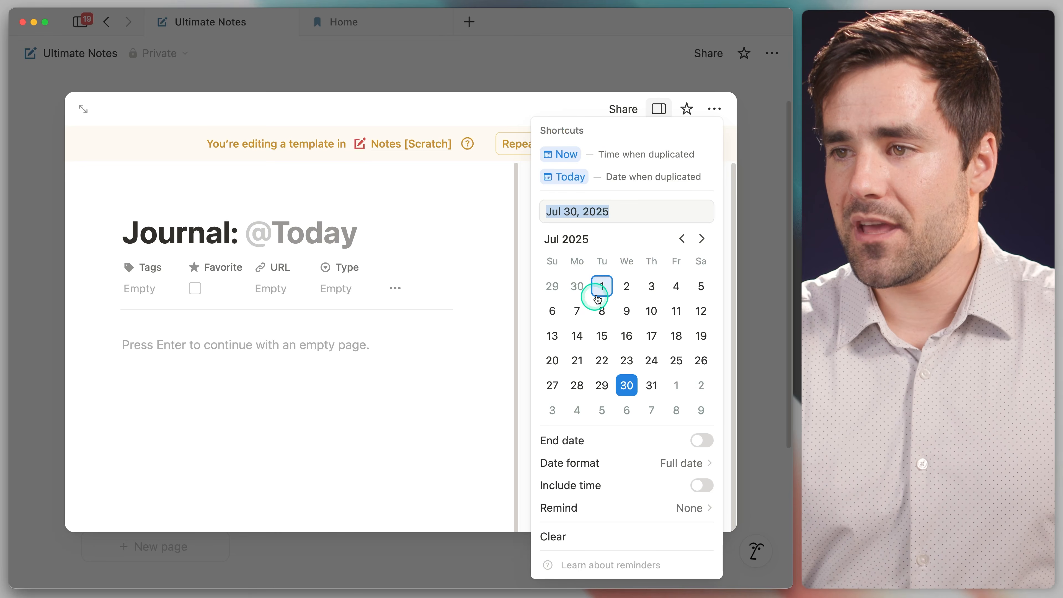
{"action": "left_click", "coordinate": [672, 178]}
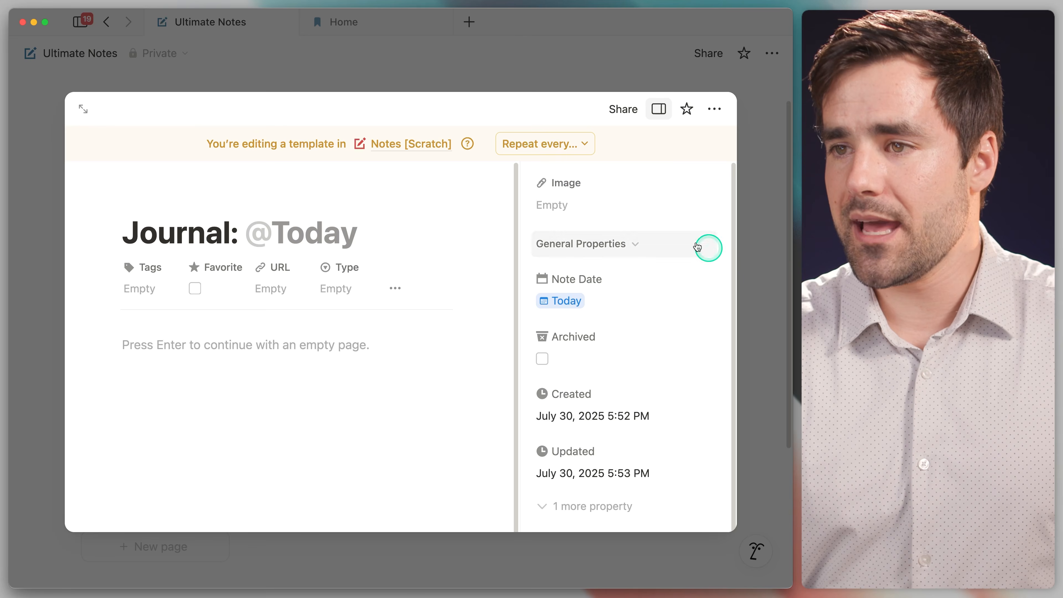
{"action": "left_click", "coordinate": [395, 288]}
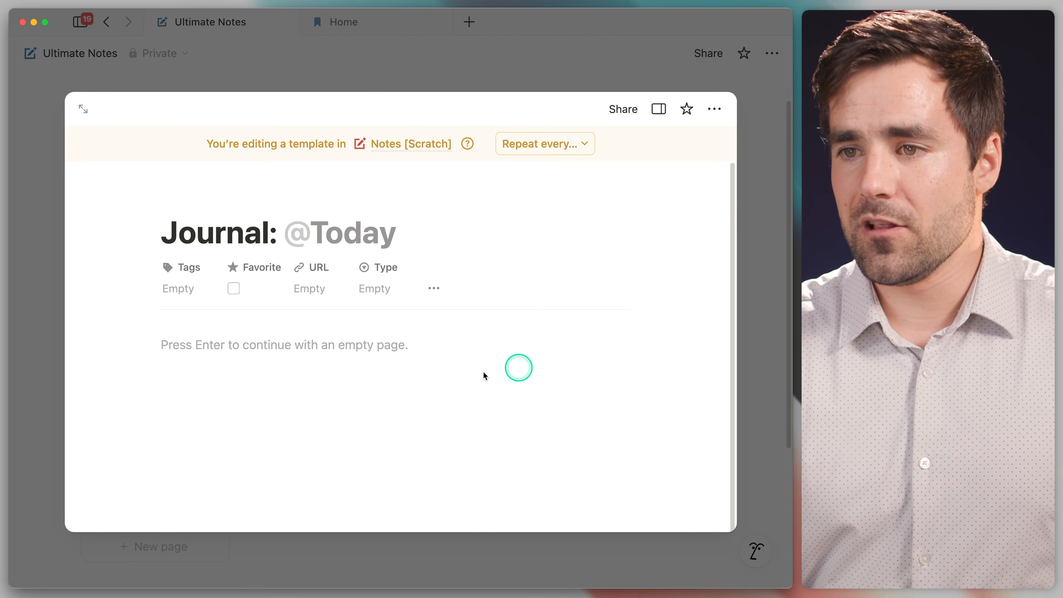
Start the template body with a Heading 1 reading "Day Plan" and a divider beneath it.
{"action": "left_click", "coordinate": [374, 348]}
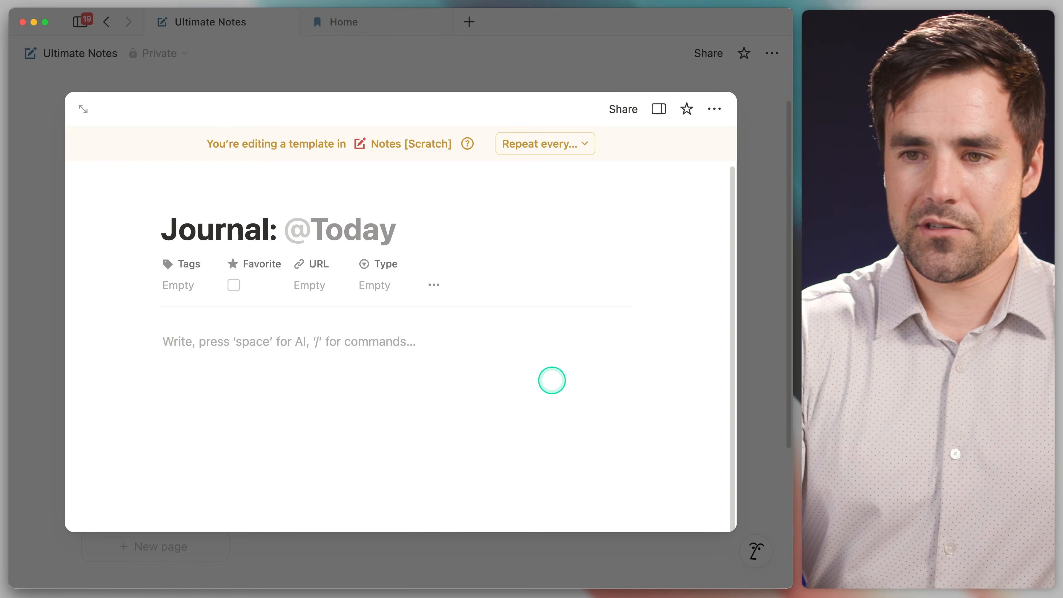
{"action": "type", "text": "/h1"}
{"action": "key", "text": "Return"}
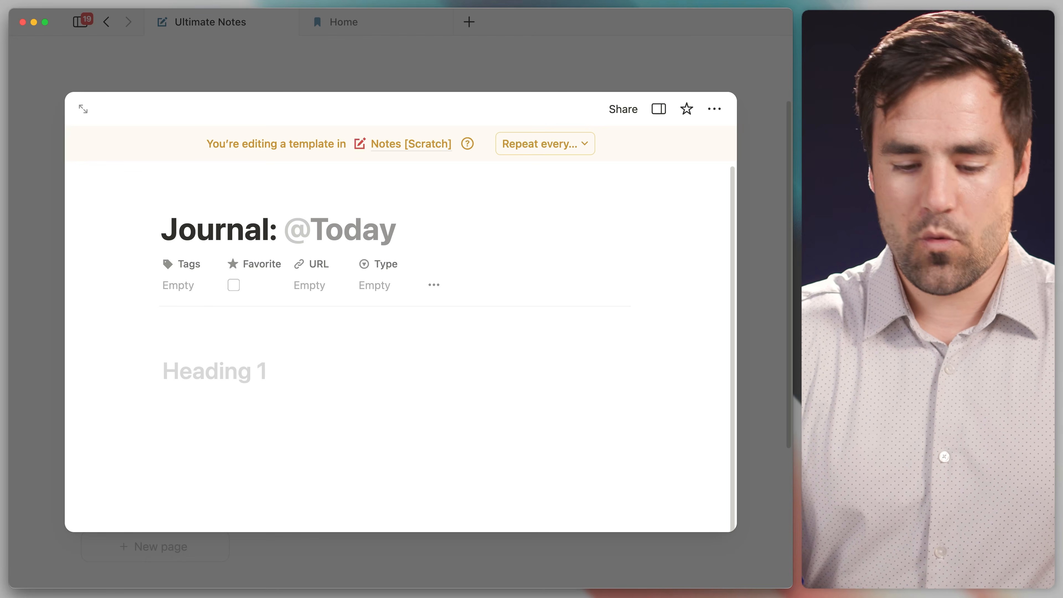
{"action": "type", "text": "Day Plan"}
{"action": "key", "text": "Return"}
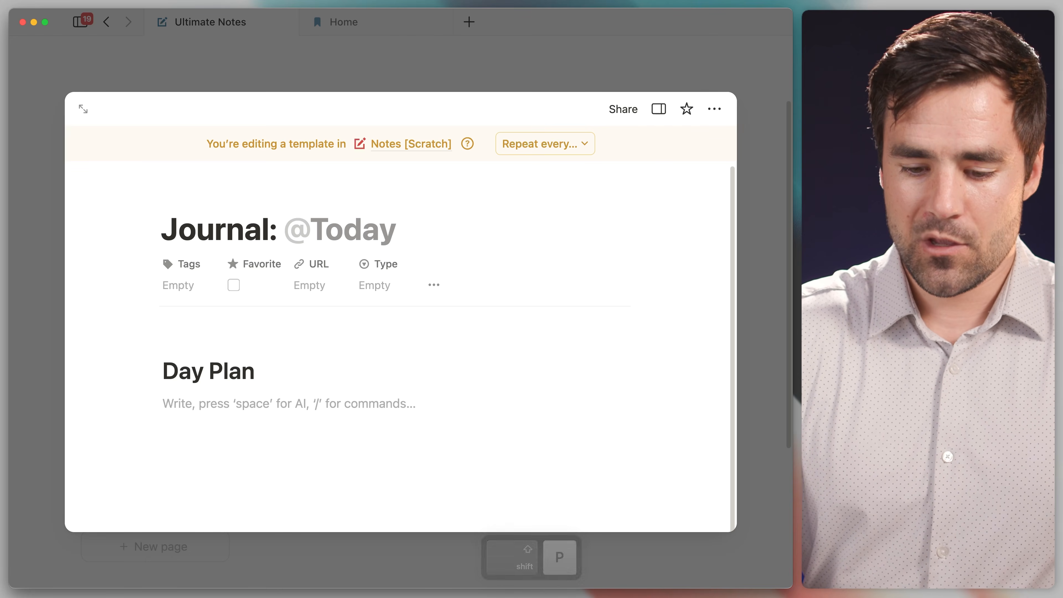
{"action": "type", "text": "---"}
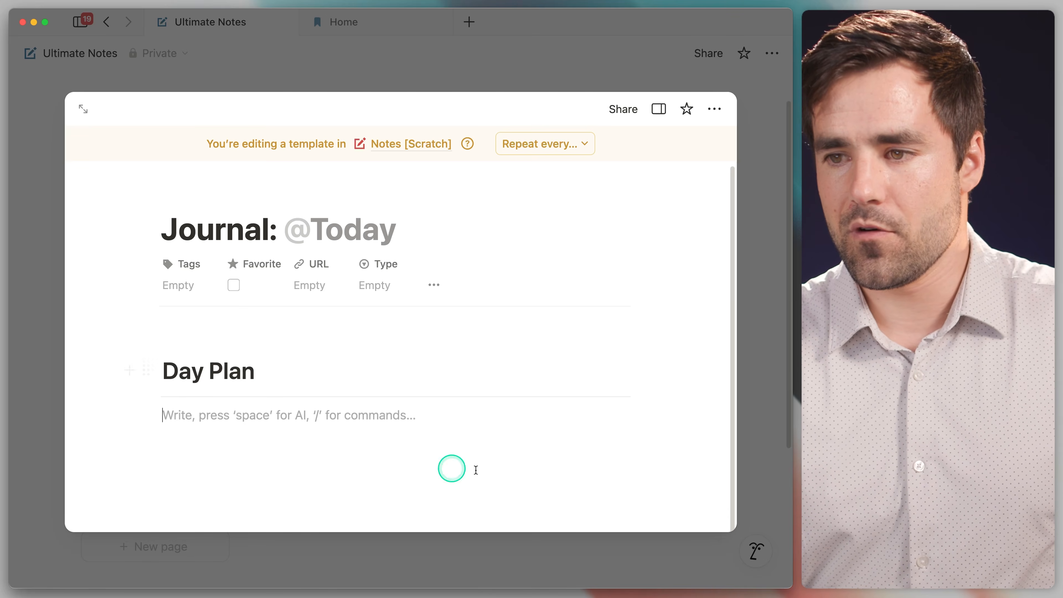
Open the template as a full page and add a callout with the default background under the Day Plan divider.
{"action": "left_click", "coordinate": [80, 108]}
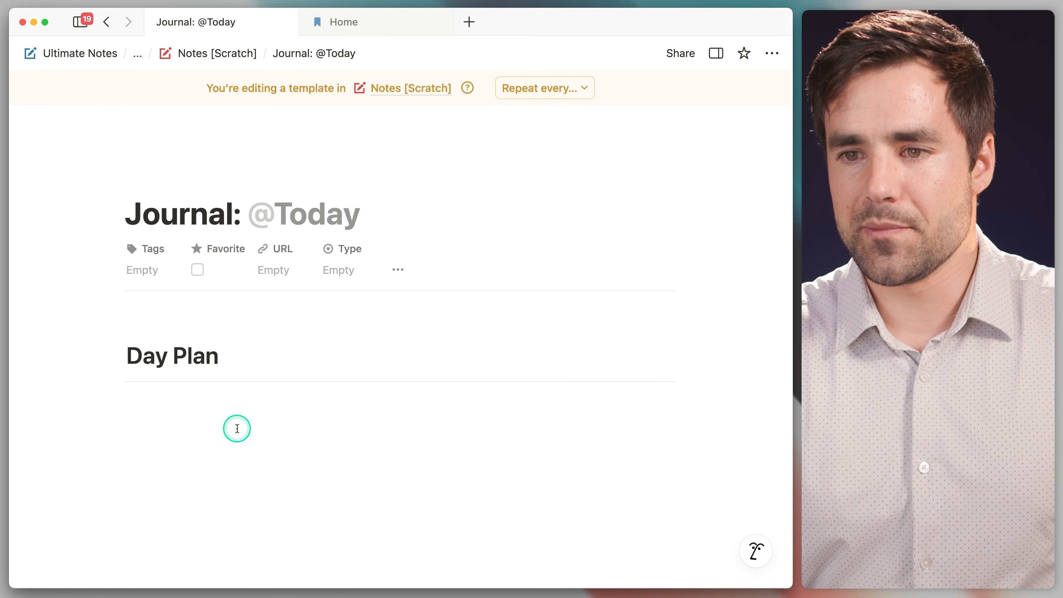
{"action": "type", "text": "/call"}
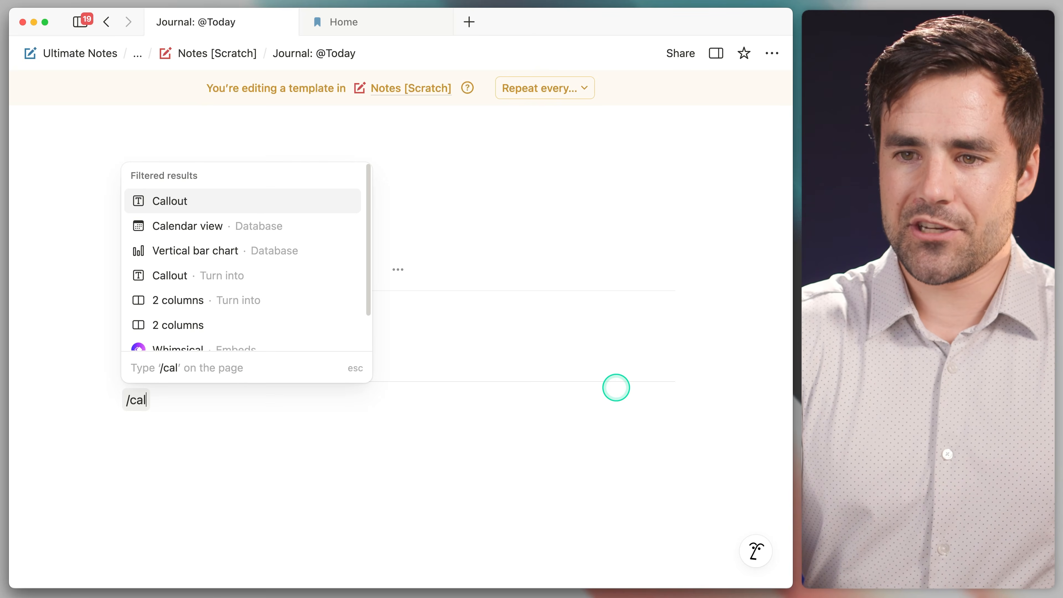
{"action": "key", "text": "Return"}
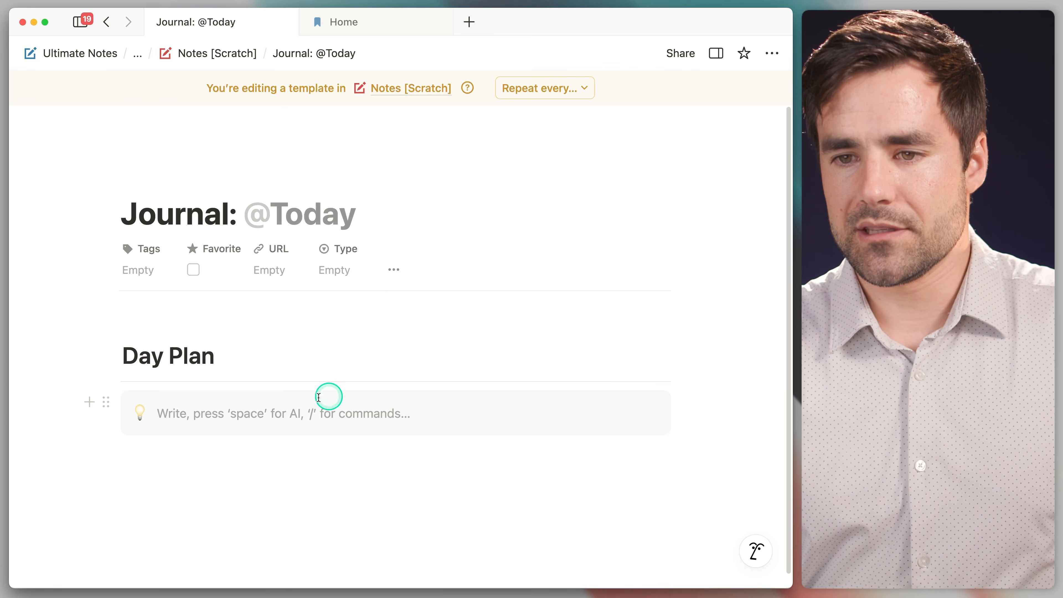
{"action": "left_click", "coordinate": [107, 402]}
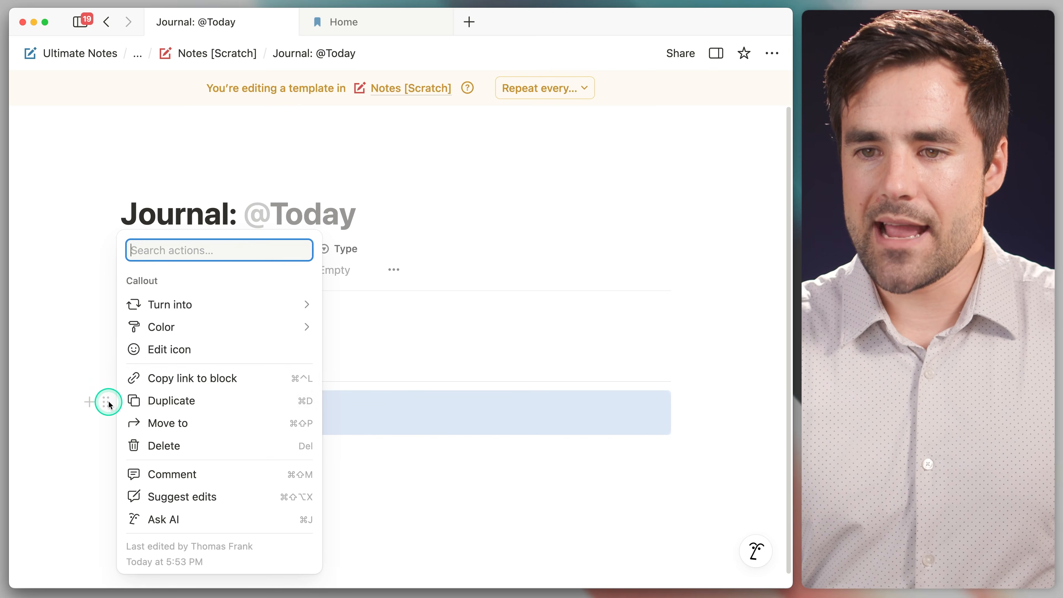
{"action": "mouse_move", "coordinate": [218, 331]}
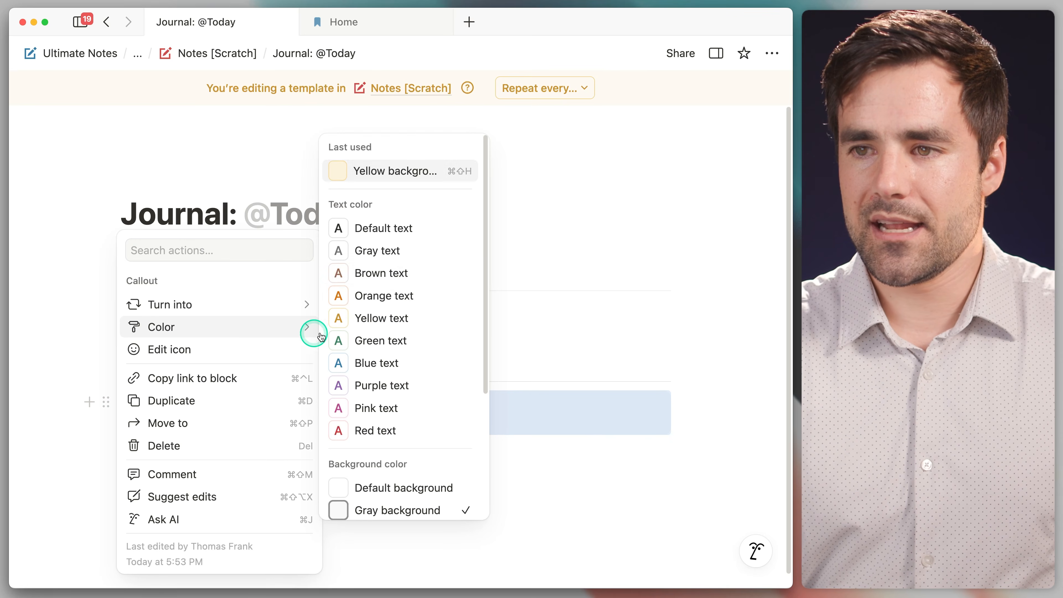
{"action": "left_click", "coordinate": [414, 485]}
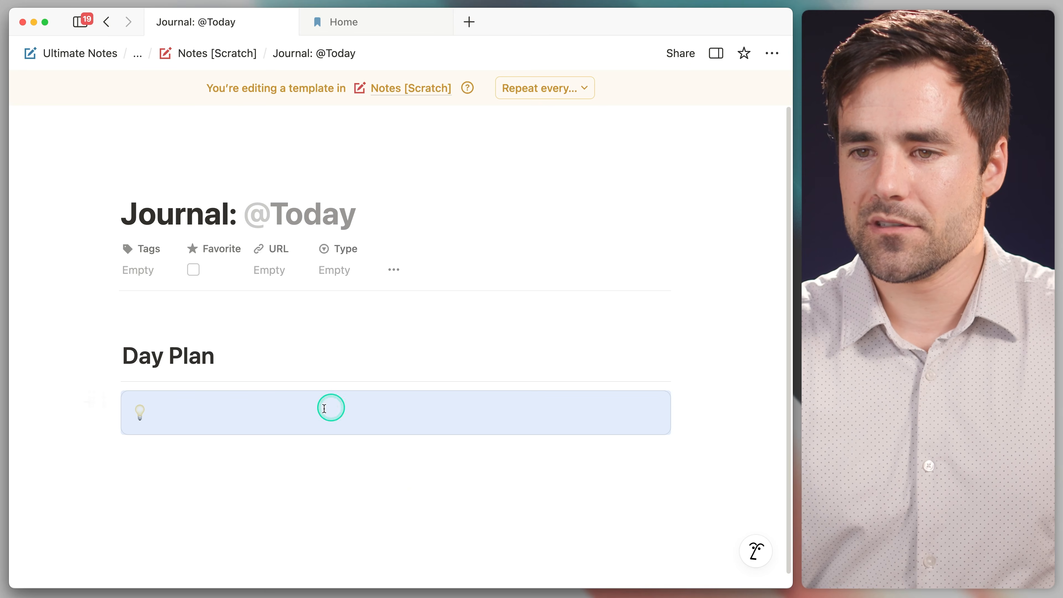
{"action": "left_click", "coordinate": [722, 399]}
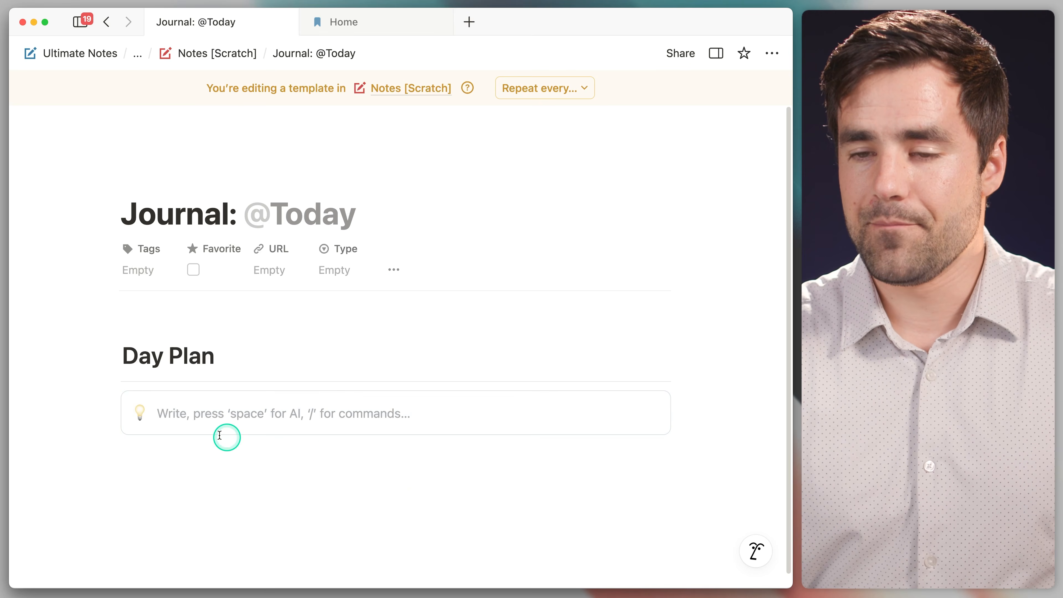
Change the callout's icon to a blue star, turning off the option to ask for a colour every time.
{"action": "left_click", "coordinate": [140, 413]}
{"action": "left_click", "coordinate": [82, 117]}
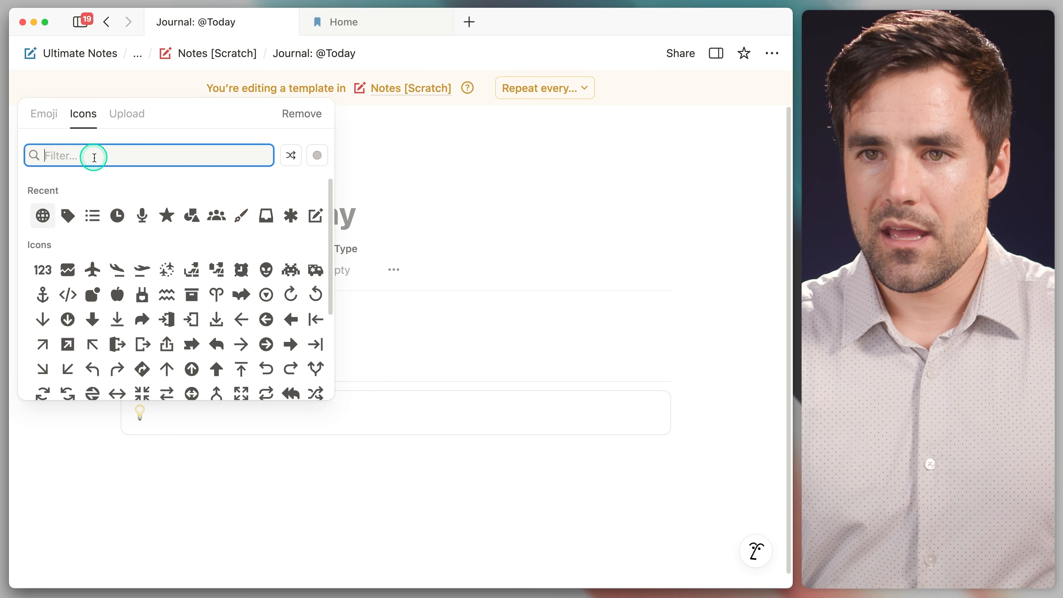
{"action": "left_click", "coordinate": [310, 163]}
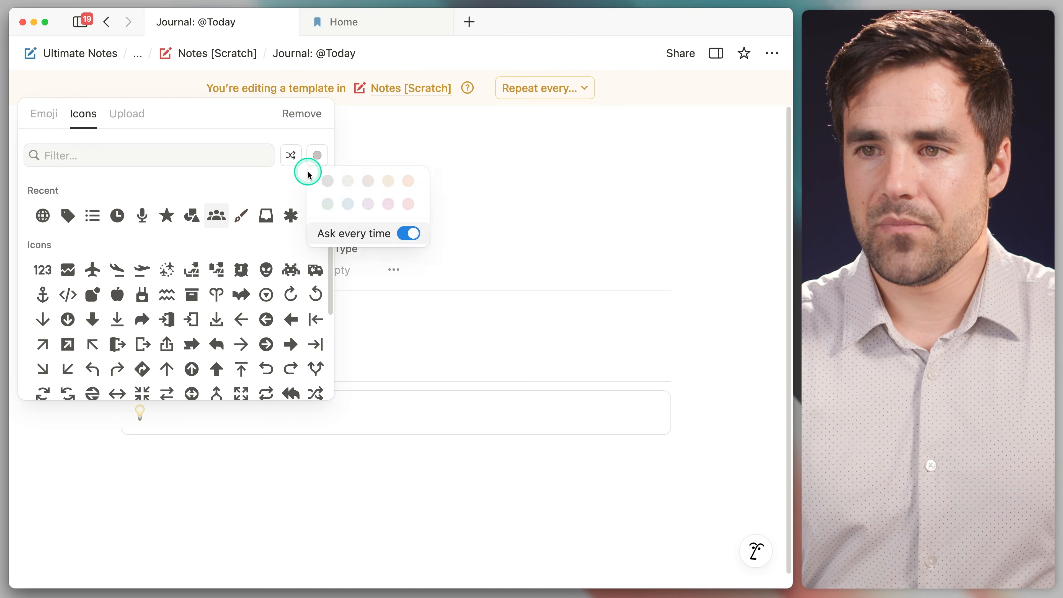
{"action": "left_click", "coordinate": [407, 233]}
{"action": "left_click", "coordinate": [347, 204]}
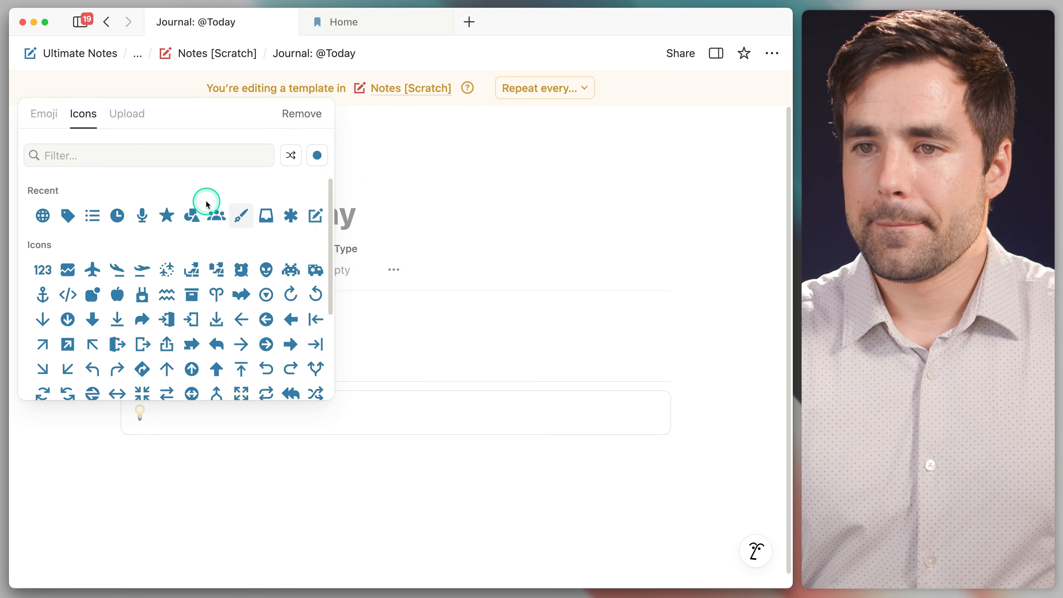
{"action": "left_click", "coordinate": [167, 216]}
{"action": "left_click", "coordinate": [254, 413]}
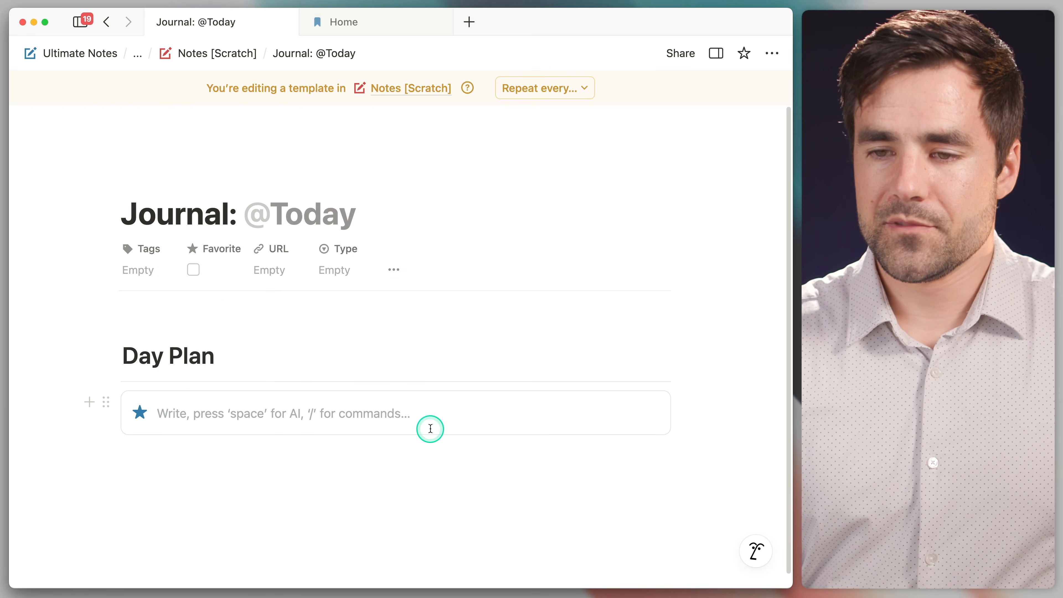
Write "The Most Important Thing" in bold inside the callout and add a divider below it.
{"action": "scroll", "coordinate": [296, 485], "scroll_direction": "down", "scroll_amount": 1}
{"action": "key", "text": "super+b"}
{"action": "type", "text": "The Most"}
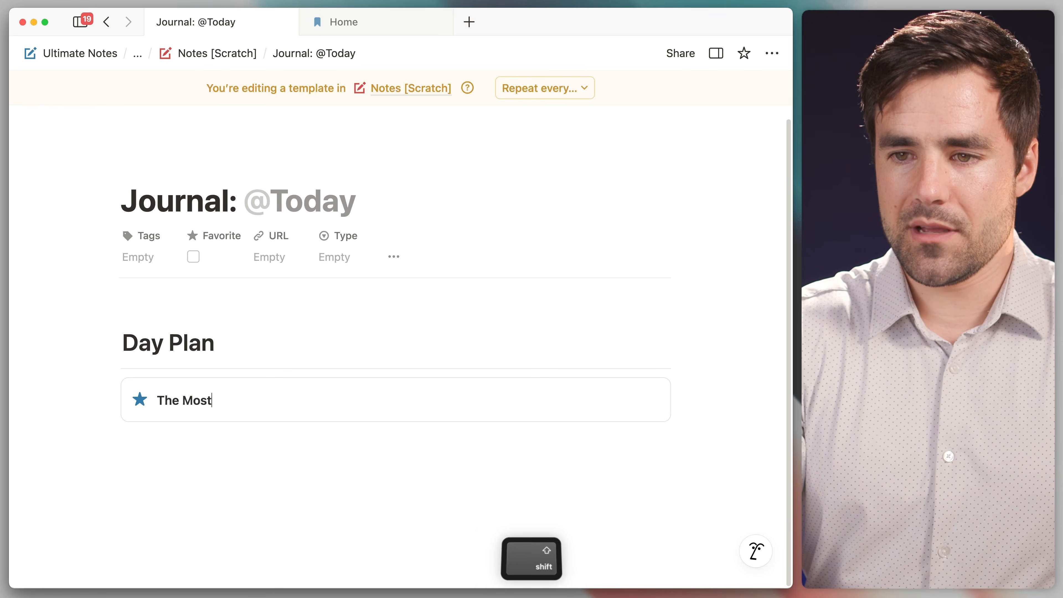
{"action": "type", "text": " Importa"}
{"action": "key", "text": "BackSpace"}
{"action": "type", "text": "tant Thing"}
{"action": "key", "text": "Return"}
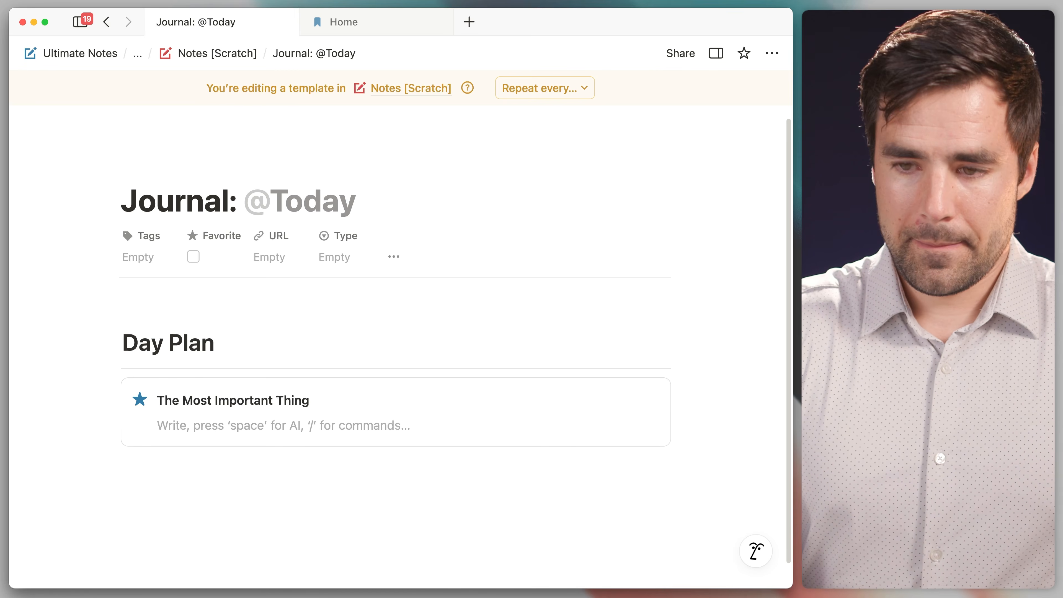
{"action": "type", "text": "---"}
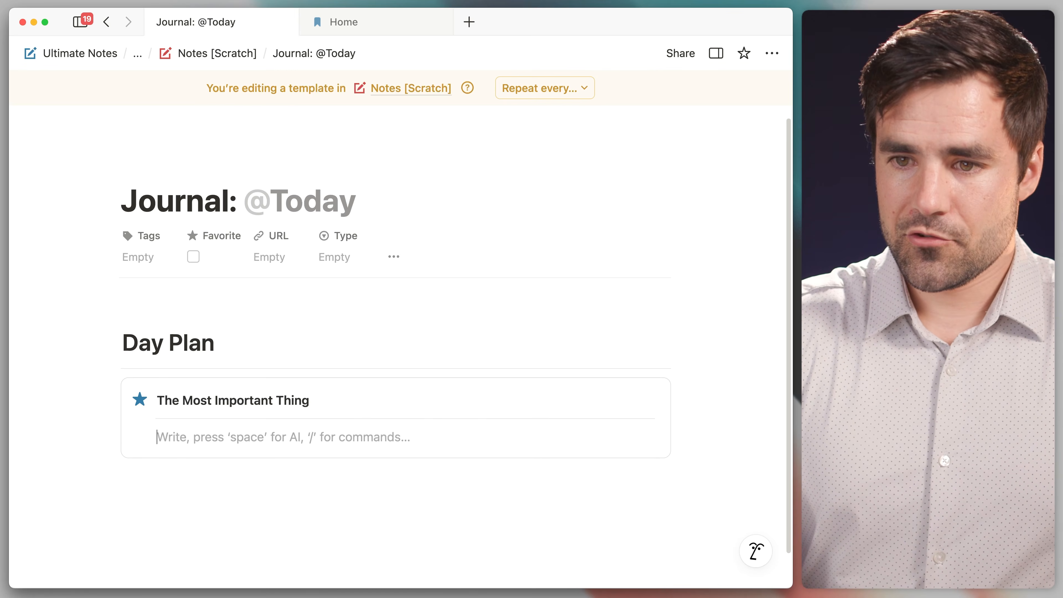
Add the prompt text "Today I Will..." below the divider inside the callout.
{"action": "scroll", "coordinate": [658, 430], "scroll_direction": "down", "scroll_amount": 1}
{"action": "left_click", "coordinate": [406, 416]}
{"action": "left_click", "coordinate": [594, 460]}
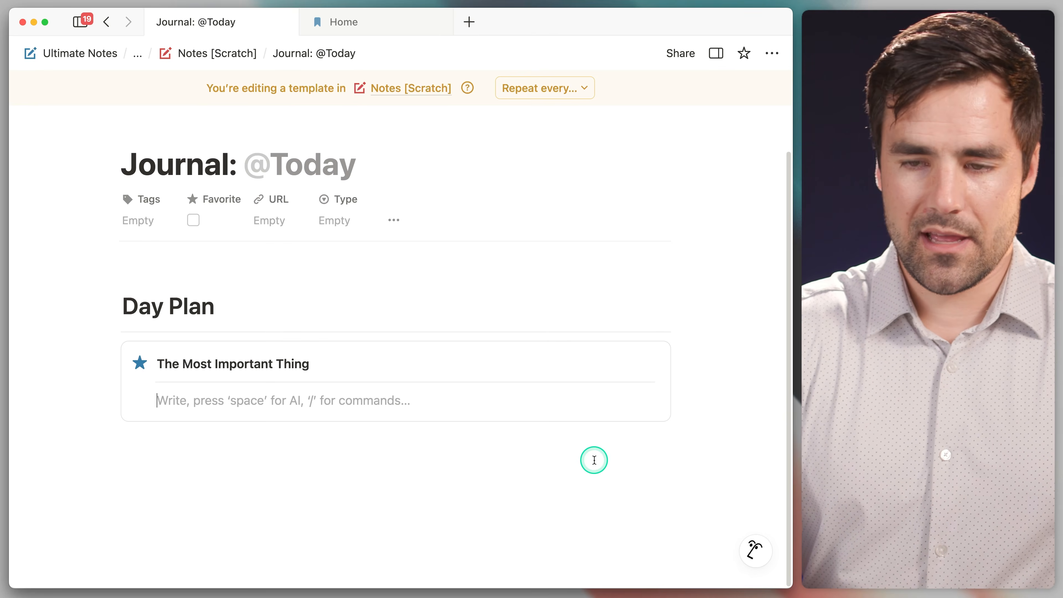
{"action": "type", "text": "Today I Will.."}
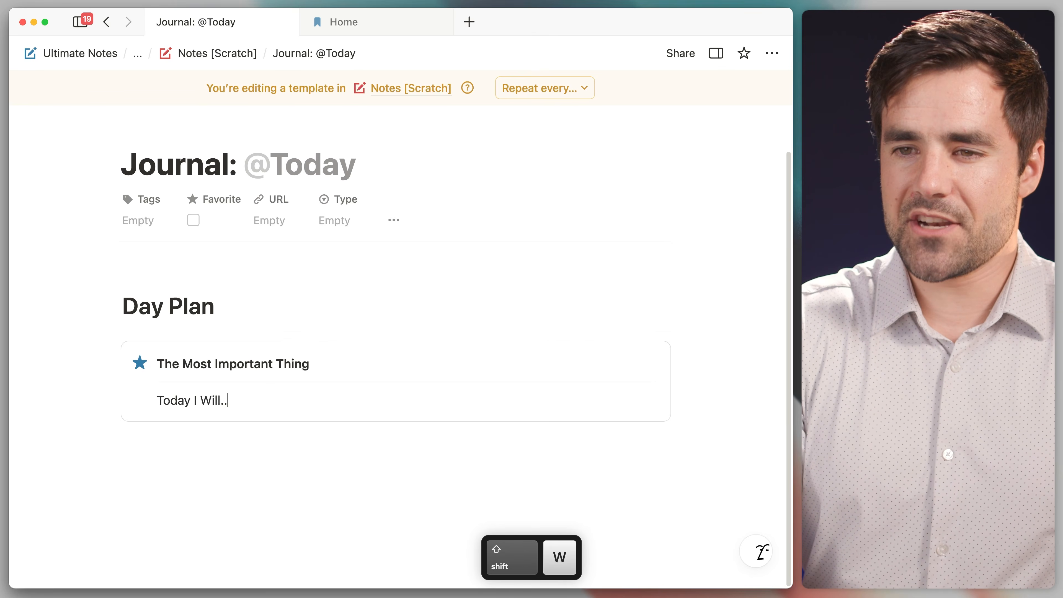
{"action": "type", "text": "."}
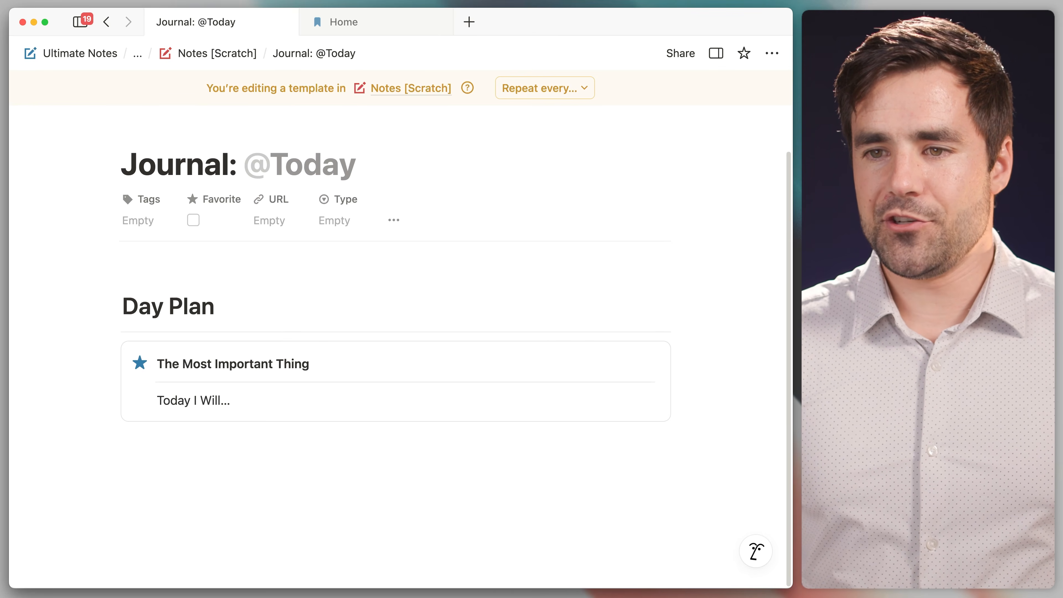
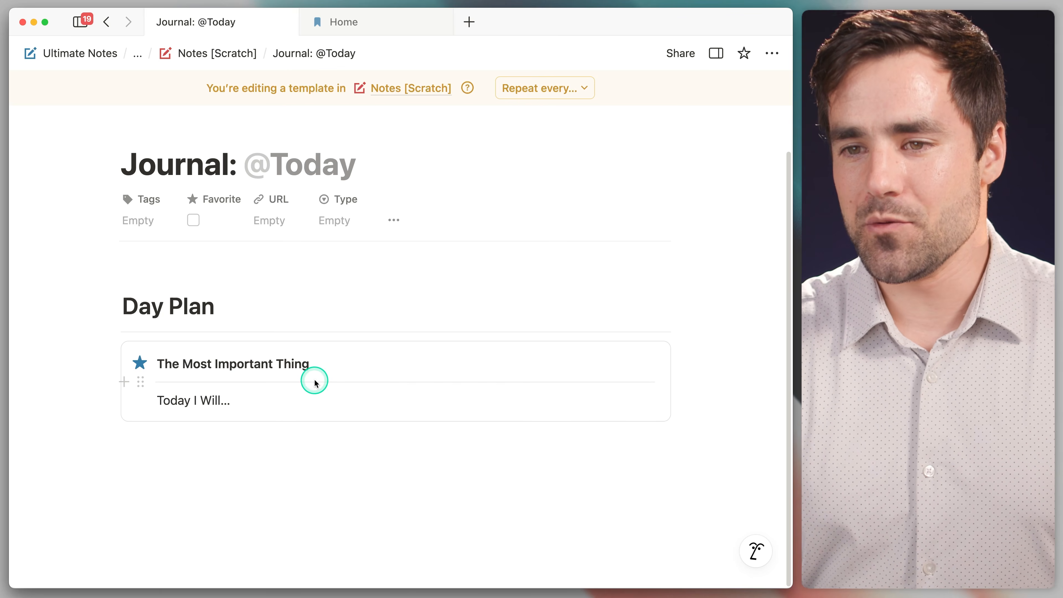
Add a level-1 heading "Day Review" below the callout, with a divider under it.
{"action": "left_click", "coordinate": [287, 449]}
{"action": "type", "text": "/"}
{"action": "key", "text": "Return"}
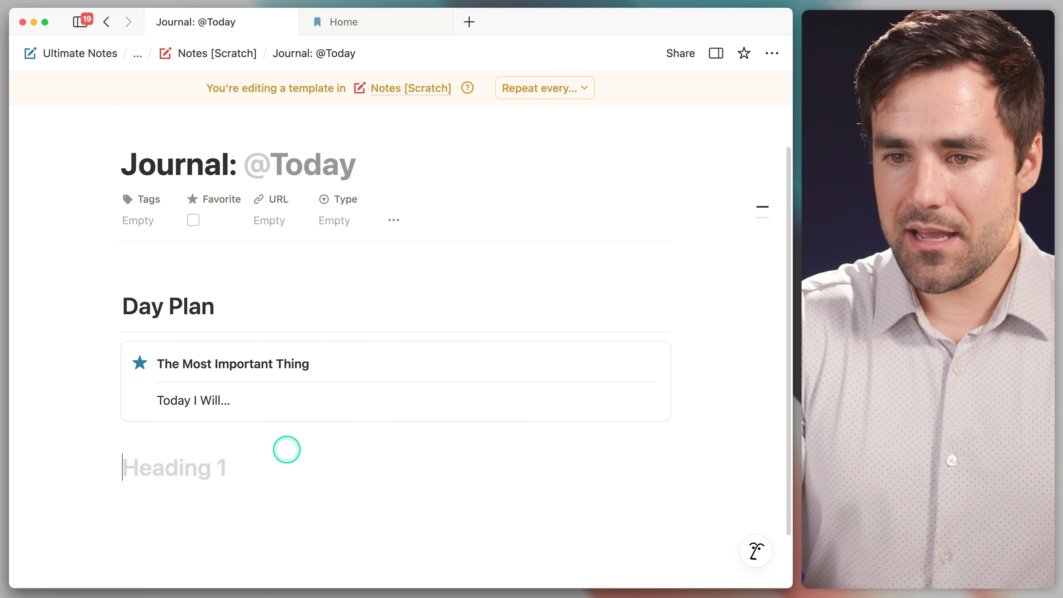
{"action": "type", "text": "Day Reivew"}
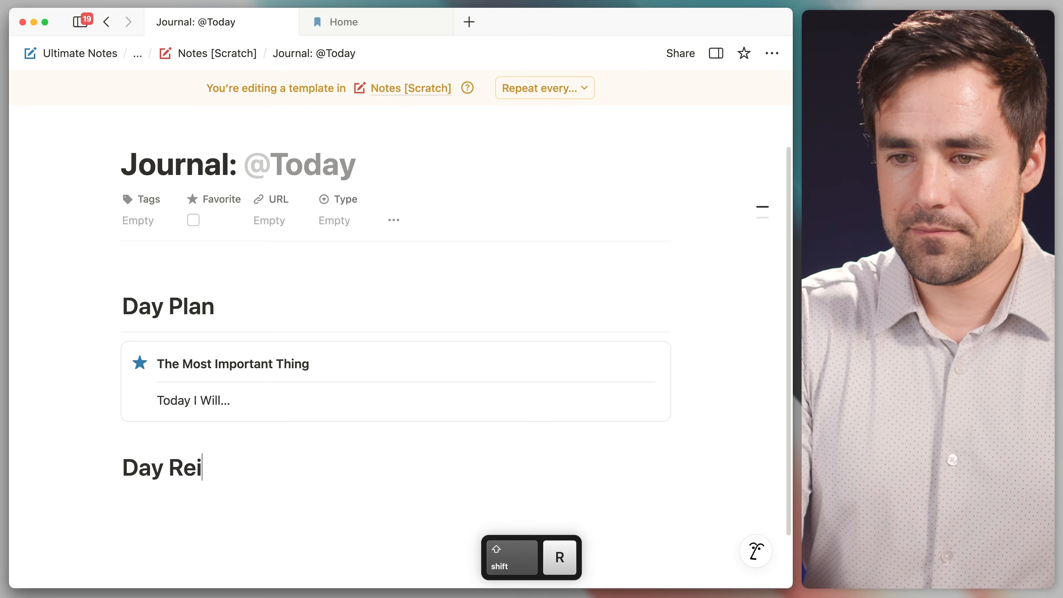
{"action": "key", "text": "BackSpace"}
{"action": "type", "text": "view"}
{"action": "key", "text": "Return"}
{"action": "type", "text": "---"}
Add a callout under the Day Review divider and change its icon to a blue question mark.
{"action": "scroll", "coordinate": [285, 459], "scroll_direction": "down", "scroll_amount": 3}
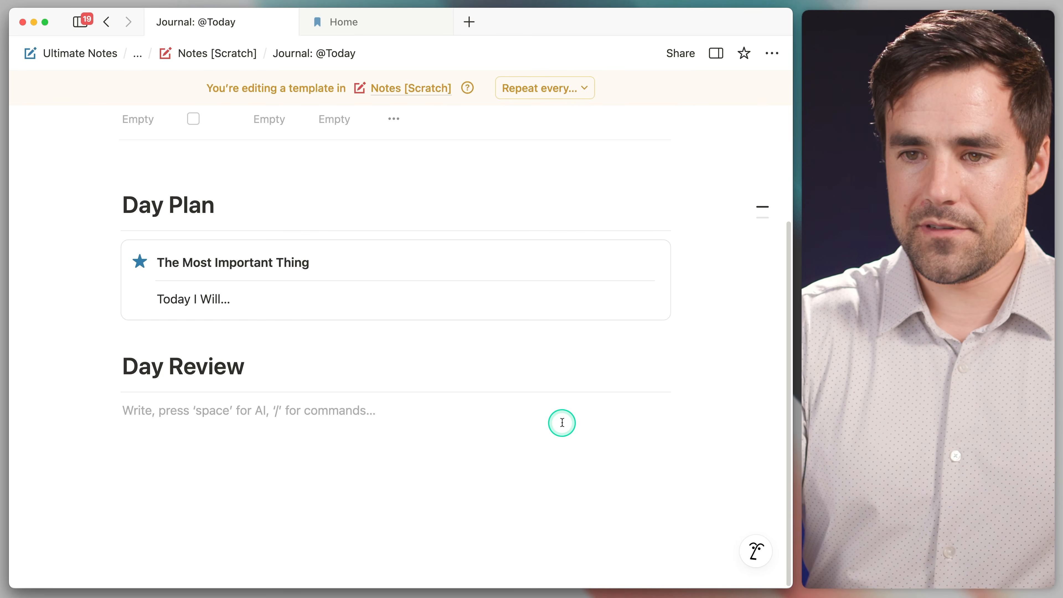
{"action": "type", "text": "/call"}
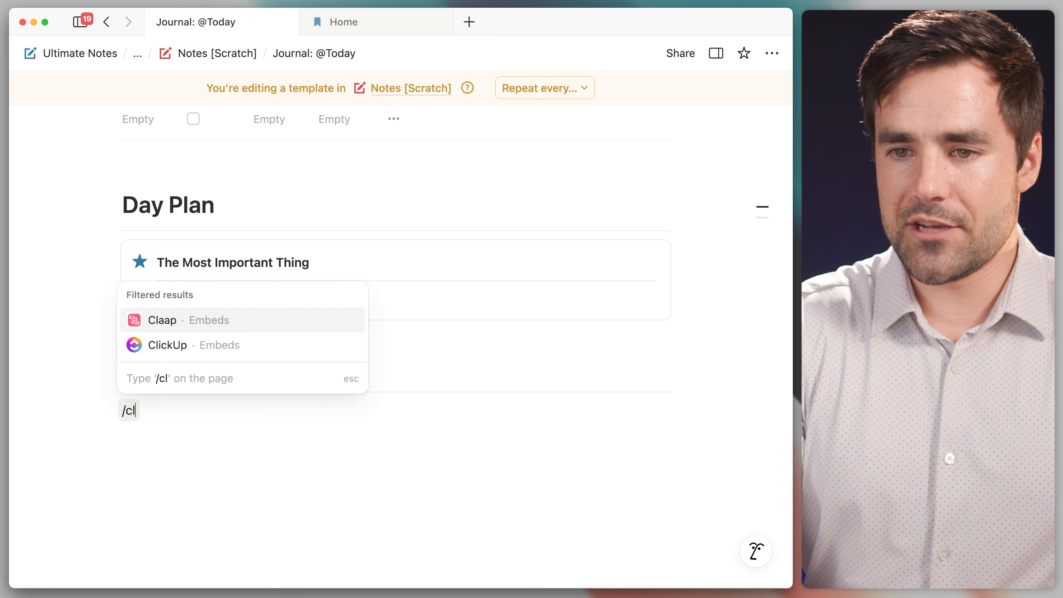
{"action": "key", "text": "Return"}
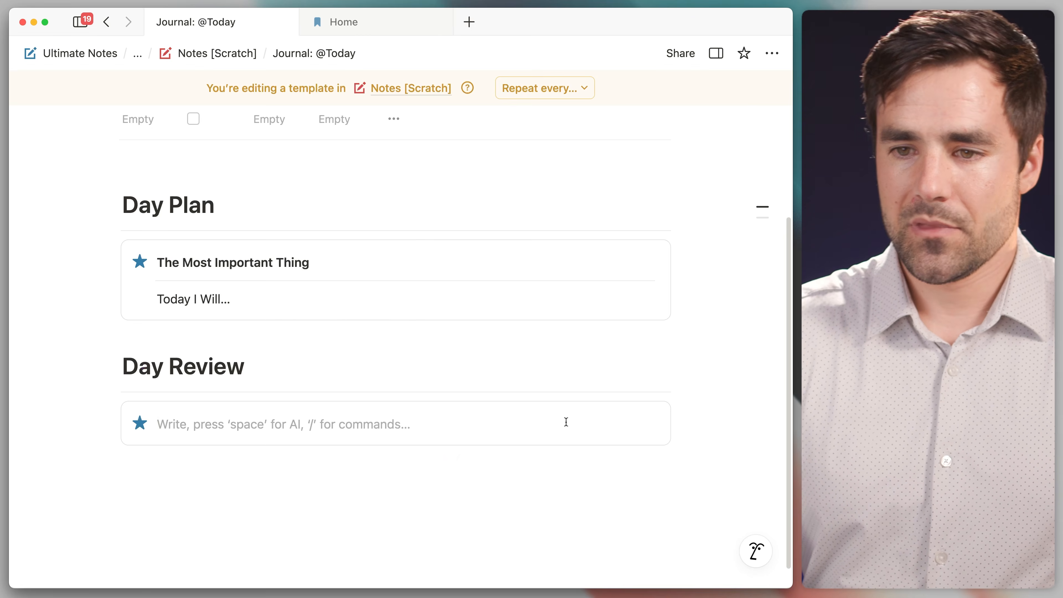
{"action": "left_click", "coordinate": [139, 423]}
{"action": "type", "text": "qu"}
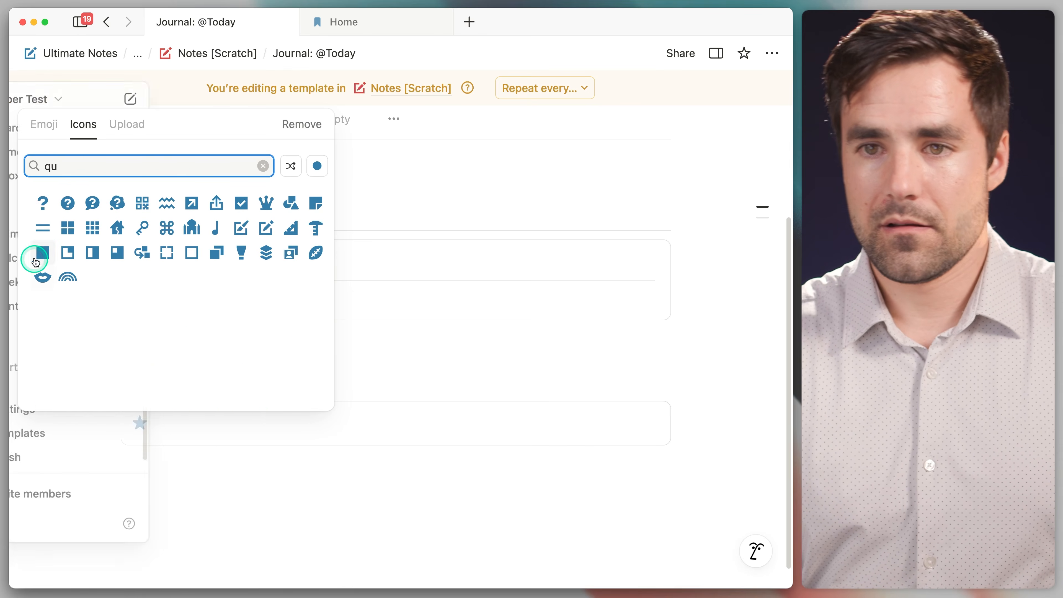
{"action": "left_click", "coordinate": [42, 205]}
{"action": "left_click", "coordinate": [250, 421]}
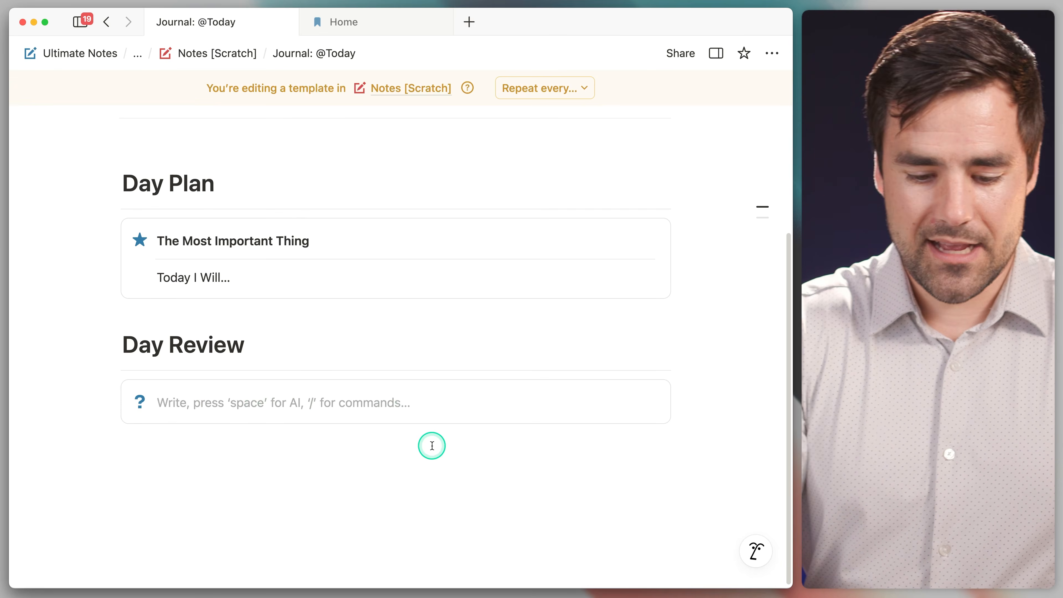
Write "Today's Wins" in bold inside the question-mark callout and add a divider below it.
{"action": "type", "text": "Today's Wins"}
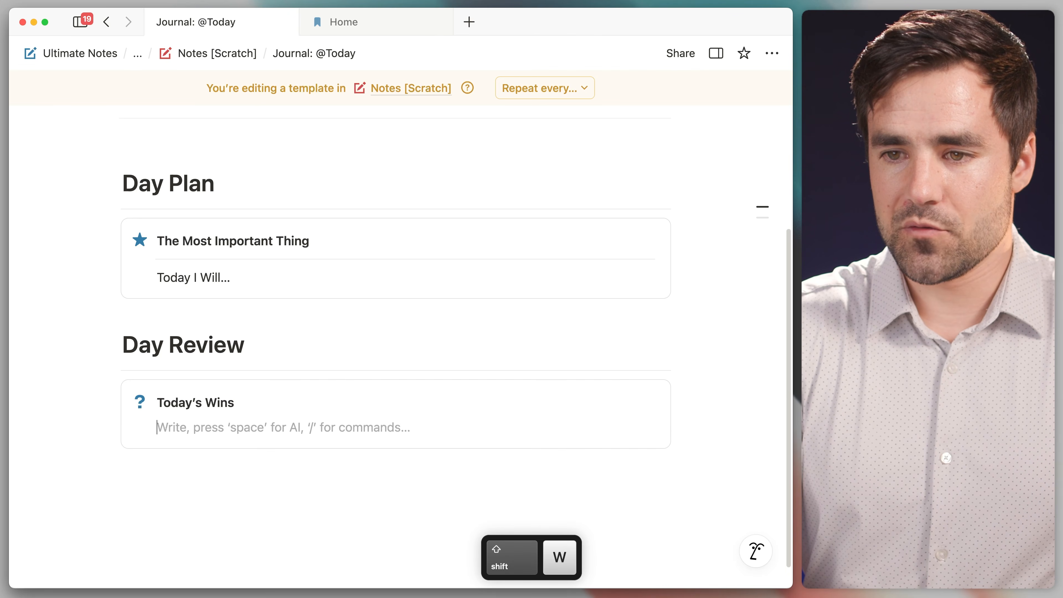
{"action": "key", "text": "Return"}
{"action": "scroll", "coordinate": [387, 474], "scroll_direction": "down", "scroll_amount": 2}
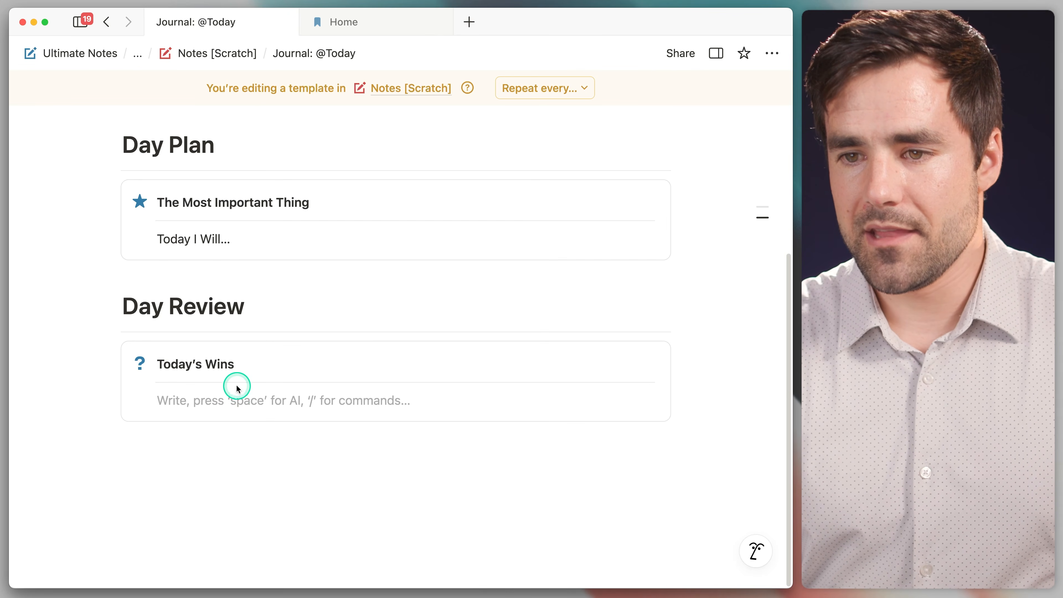
Add a second callout below Today's Wins with the bold title "What Didn't Go to Plan" and a divider inside.
{"action": "left_click", "coordinate": [244, 439]}
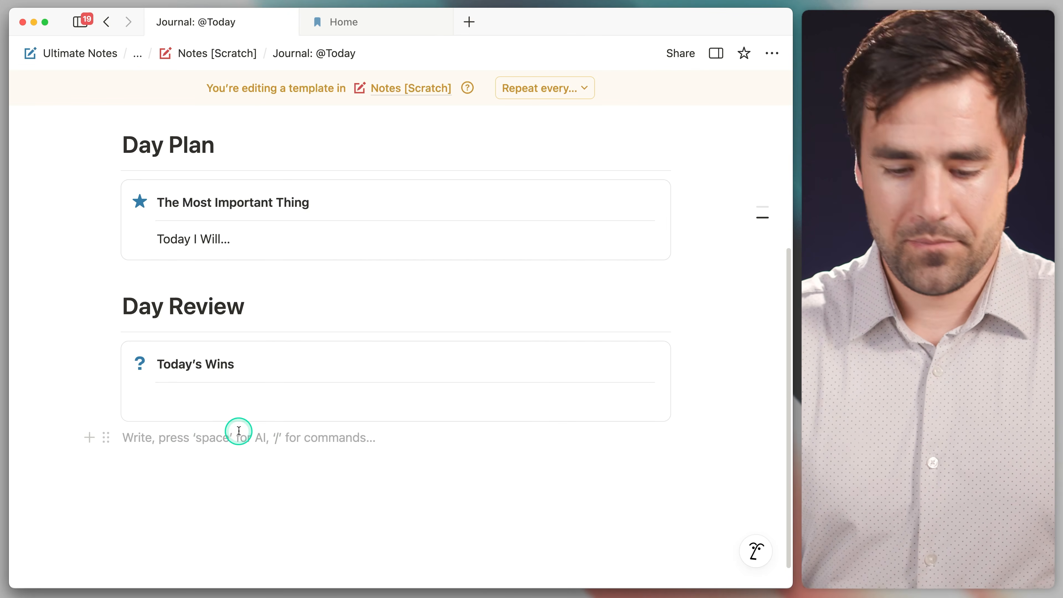
{"action": "type", "text": "/ca"}
{"action": "key", "text": "Return"}
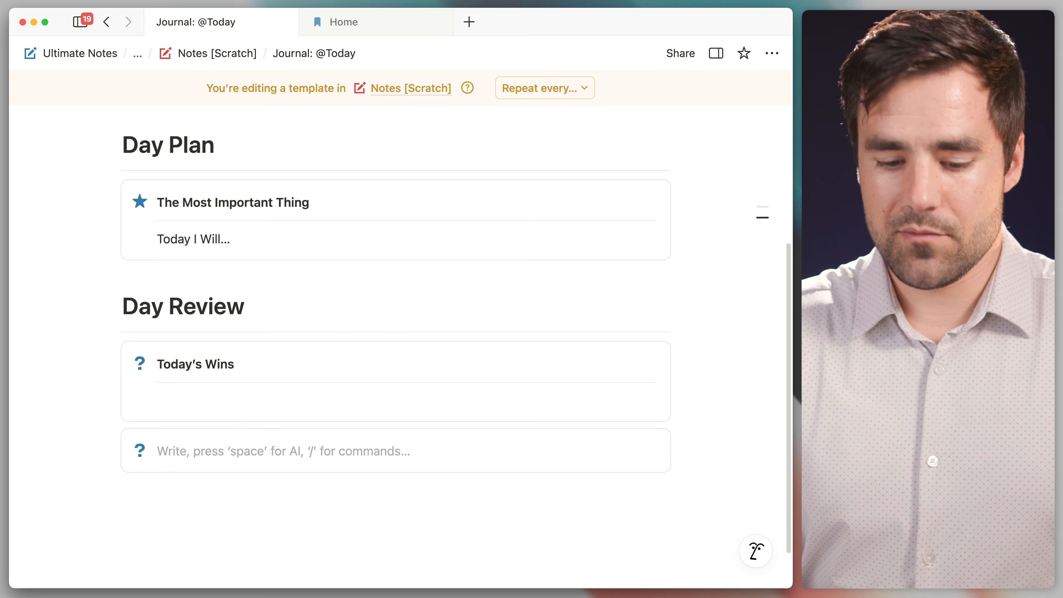
{"action": "type", "text": "What Didn't C"}
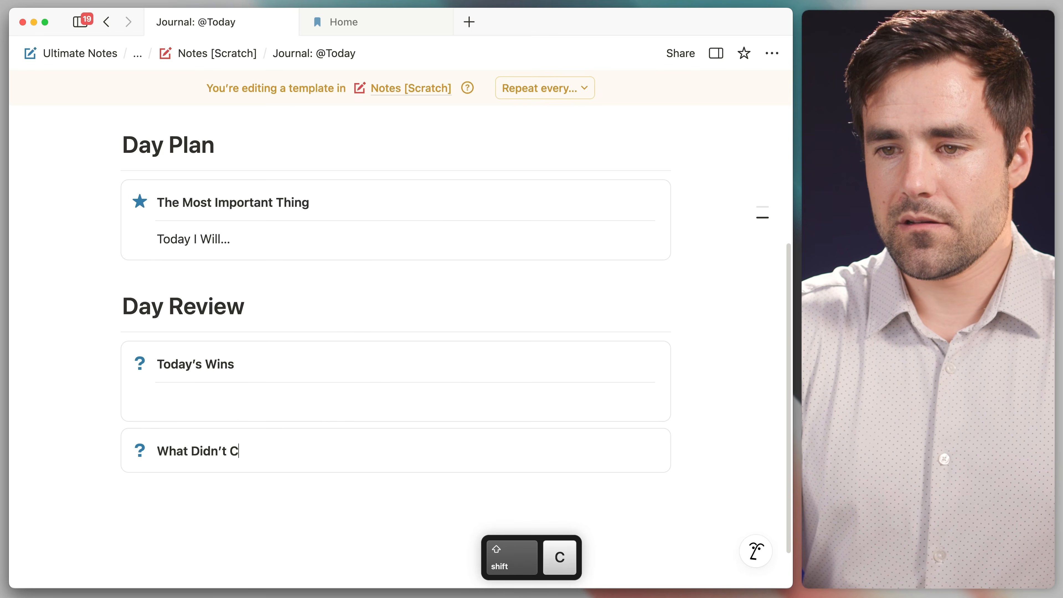
{"action": "type", "text": "o to Plan"}
{"action": "key", "text": "Return"}
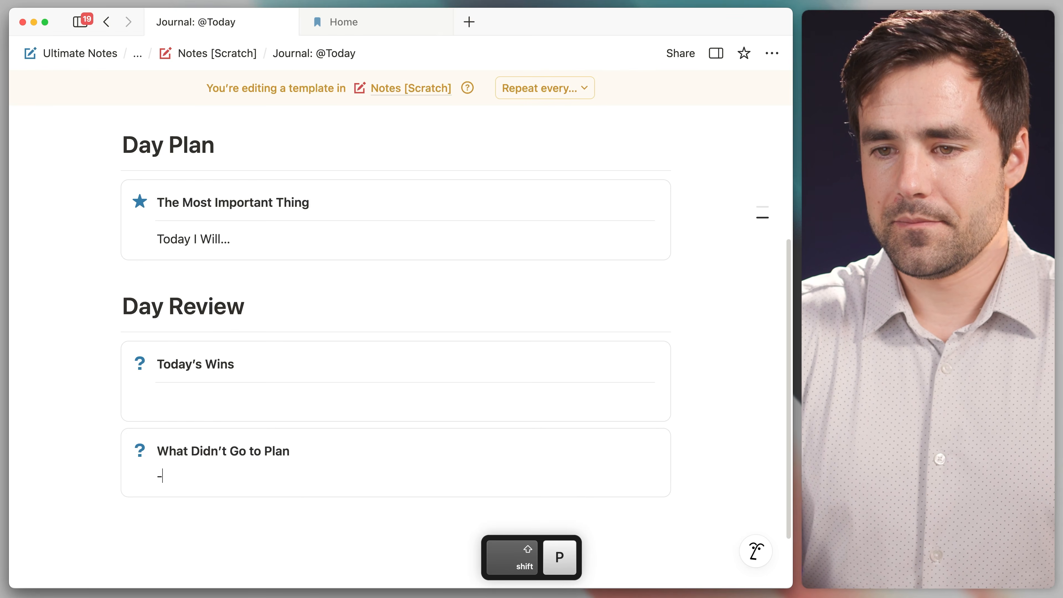
Add a level-1 heading "Journal" below the two review callouts, with a divider under it.
{"action": "scroll", "coordinate": [341, 508], "scroll_direction": "down", "scroll_amount": 3}
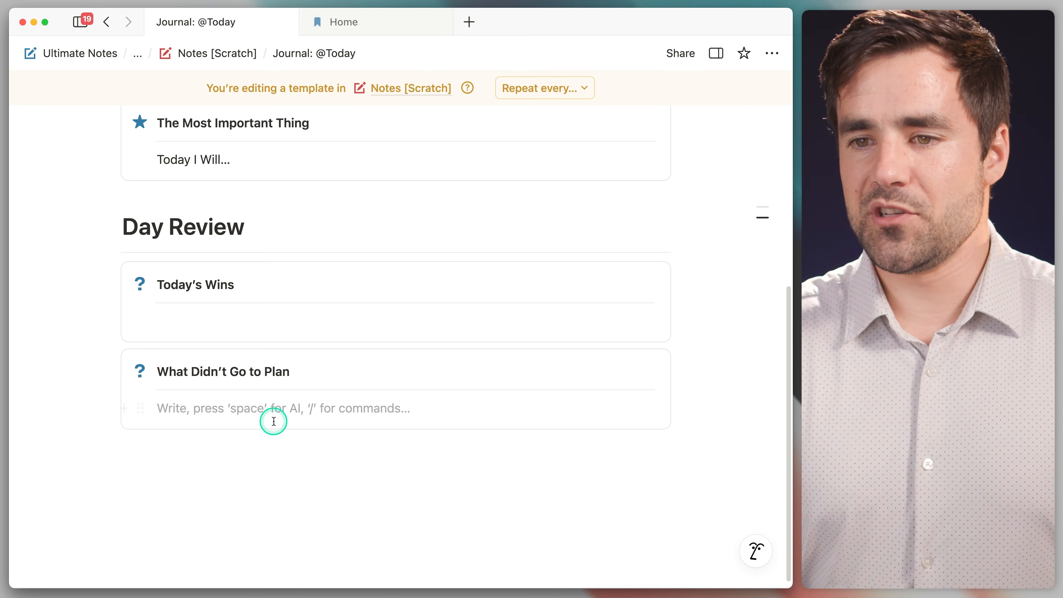
{"action": "scroll", "coordinate": [273, 422], "scroll_direction": "down", "scroll_amount": 1}
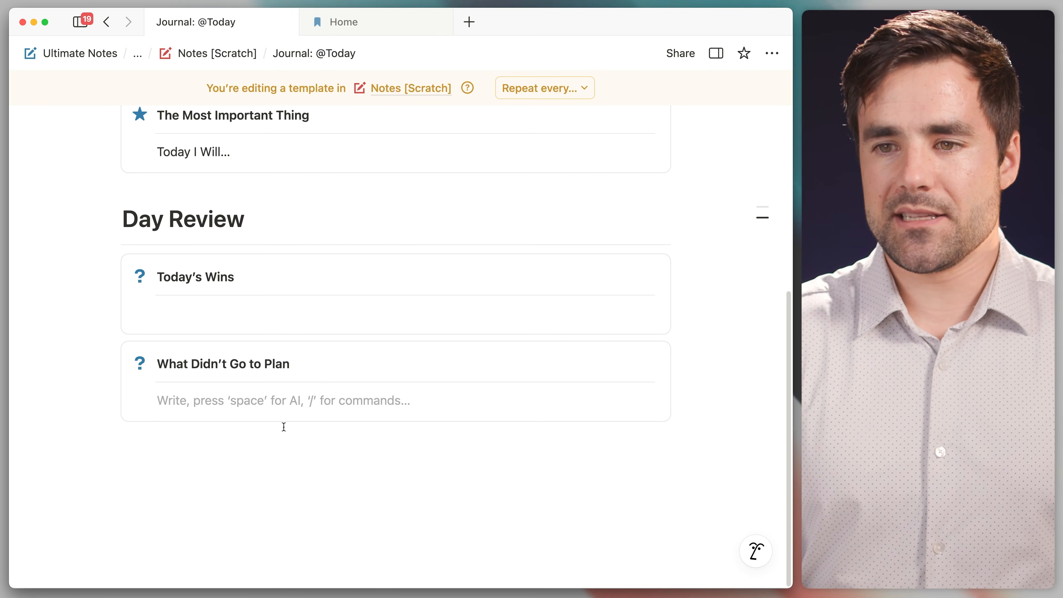
{"action": "left_click", "coordinate": [273, 445]}
{"action": "left_click", "coordinate": [509, 476]}
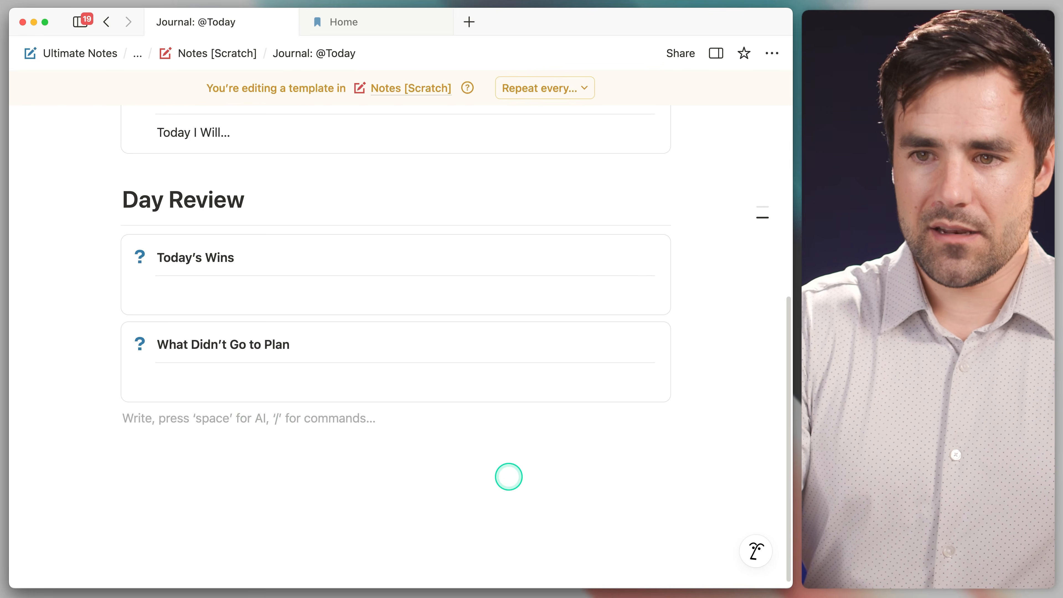
{"action": "type", "text": "# "}
{"action": "type", "text": "Journal"}
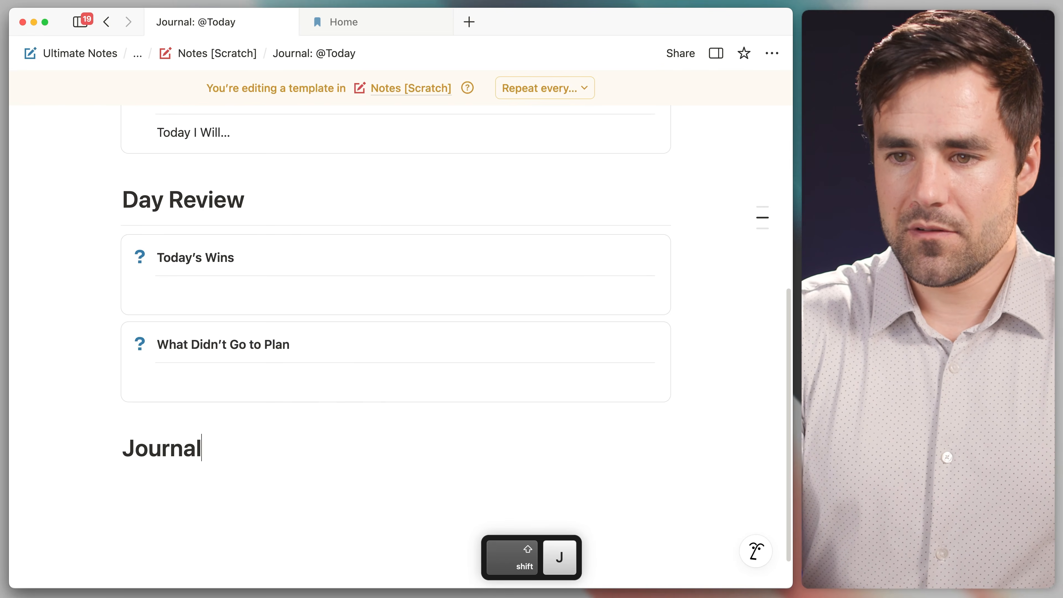
{"action": "key", "text": "Return"}
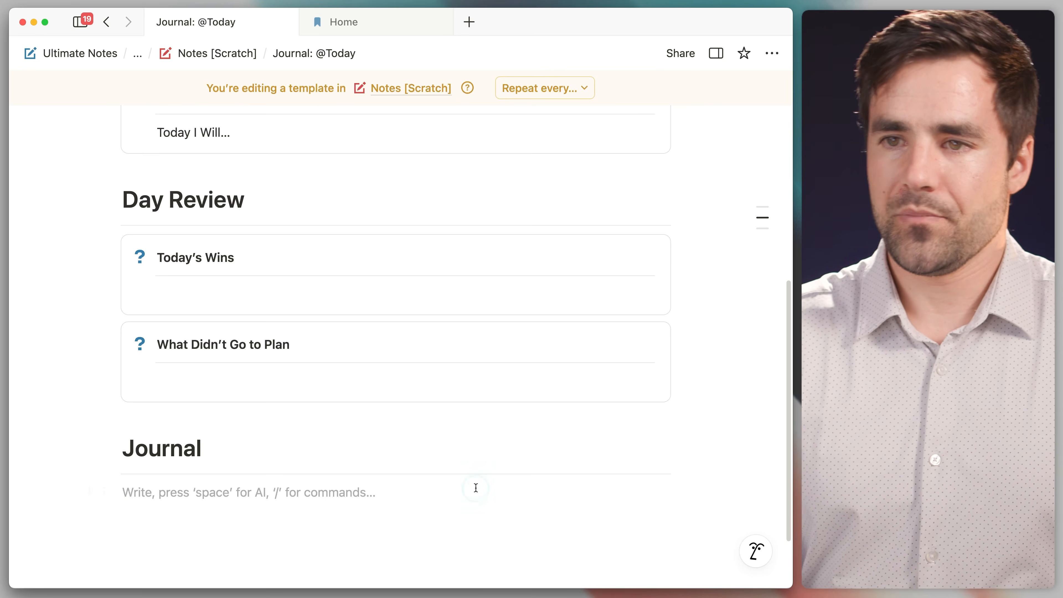
{"action": "scroll", "coordinate": [476, 488], "scroll_direction": "up", "scroll_amount": 10}
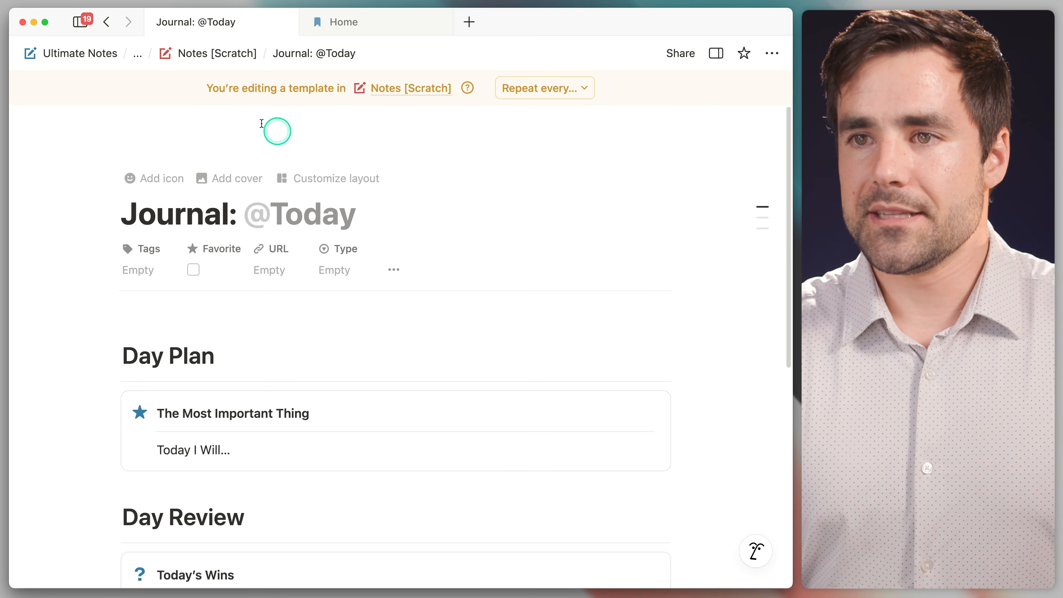
{"action": "left_click", "coordinate": [90, 53]}
{"action": "scroll", "coordinate": [520, 244], "scroll_direction": "down", "scroll_amount": 3}
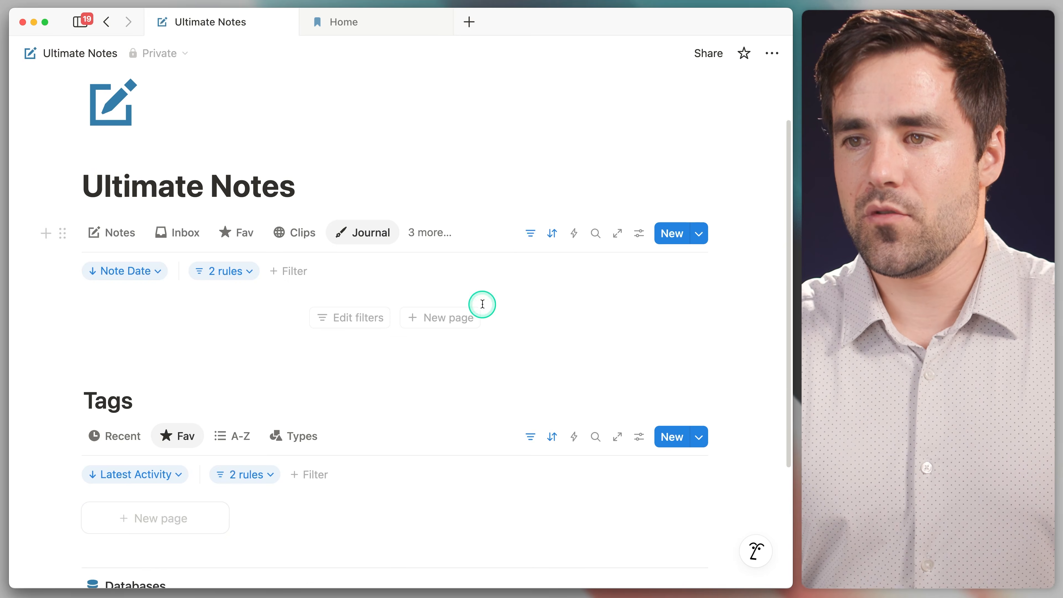
{"action": "left_click", "coordinate": [699, 234]}
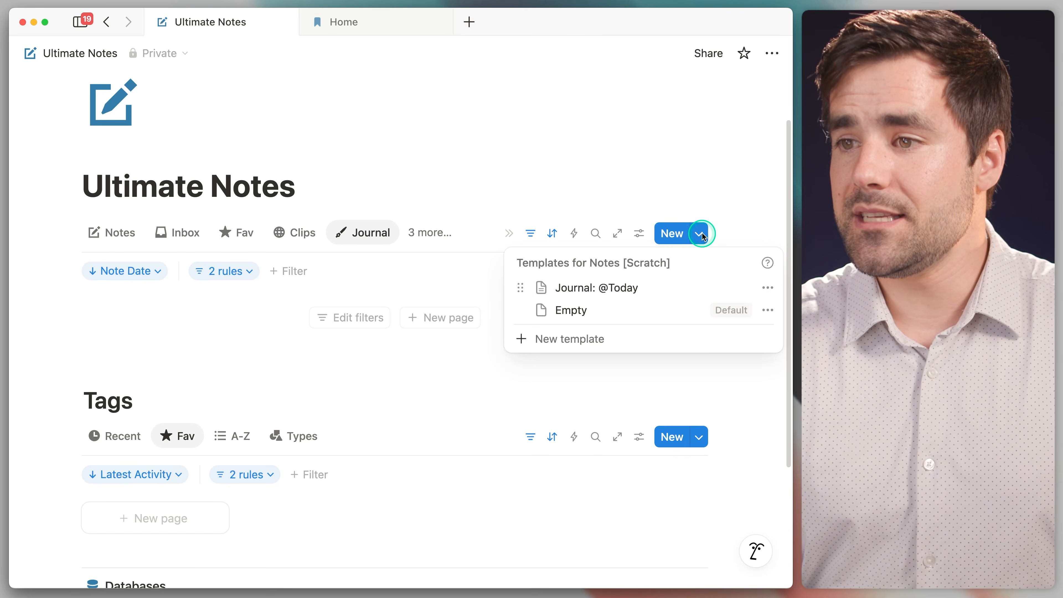
{"action": "left_click", "coordinate": [766, 287]}
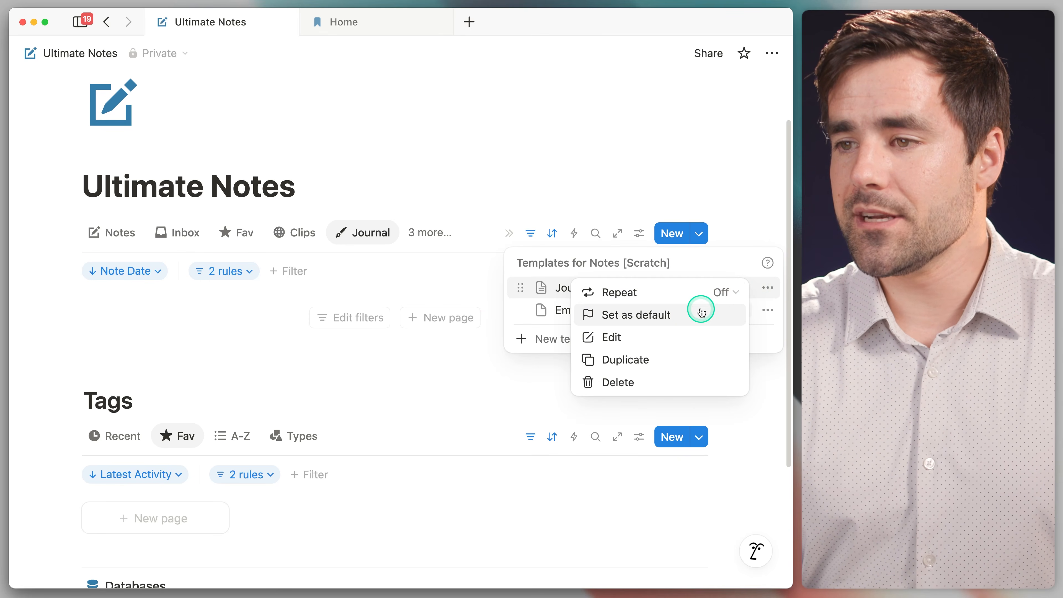
{"action": "left_click", "coordinate": [701, 313]}
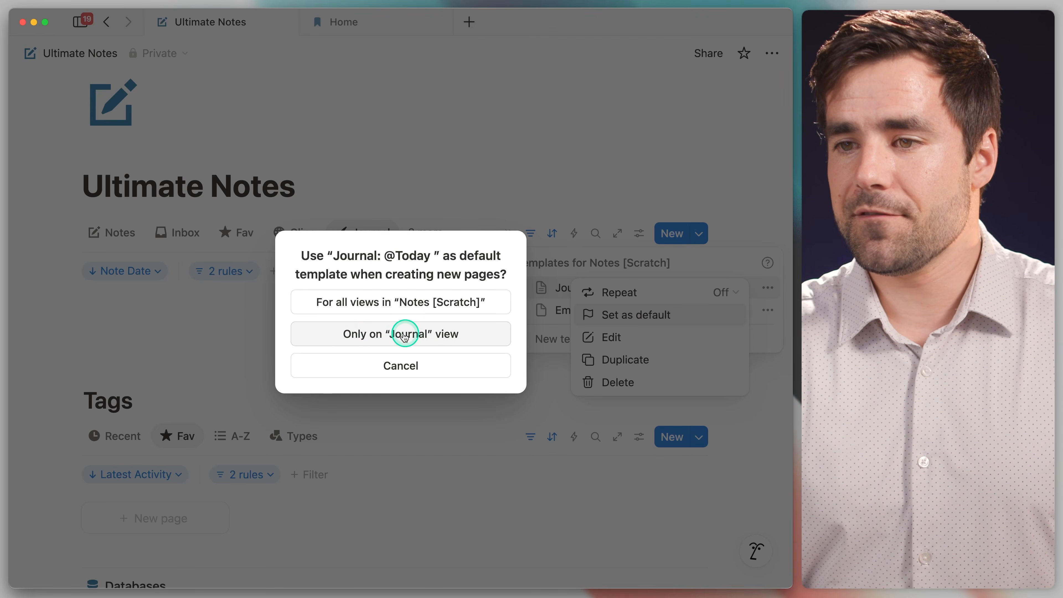
{"action": "left_click", "coordinate": [467, 335]}
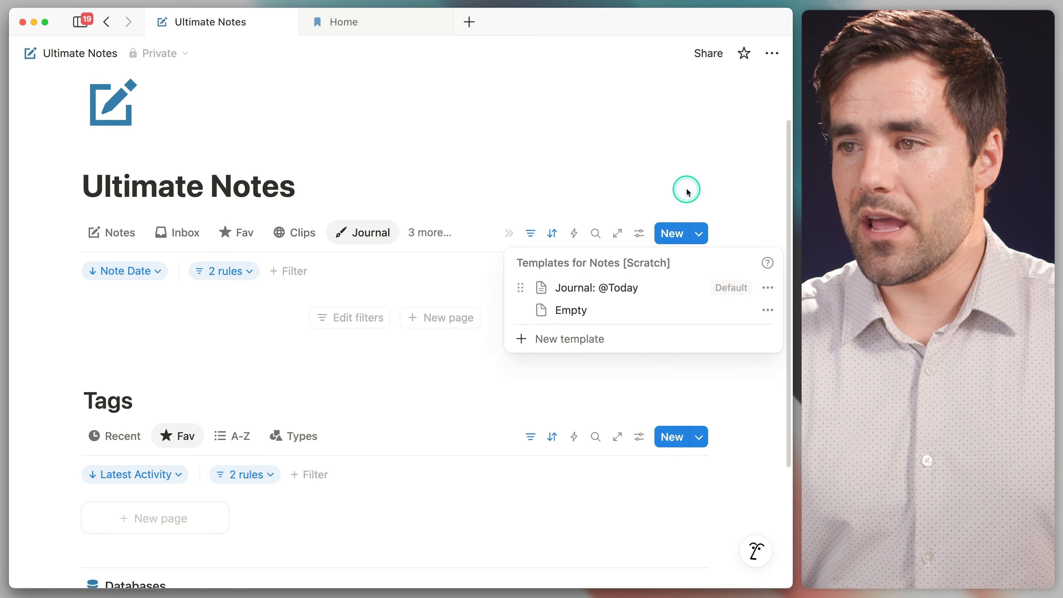
{"action": "left_click", "coordinate": [592, 185]}
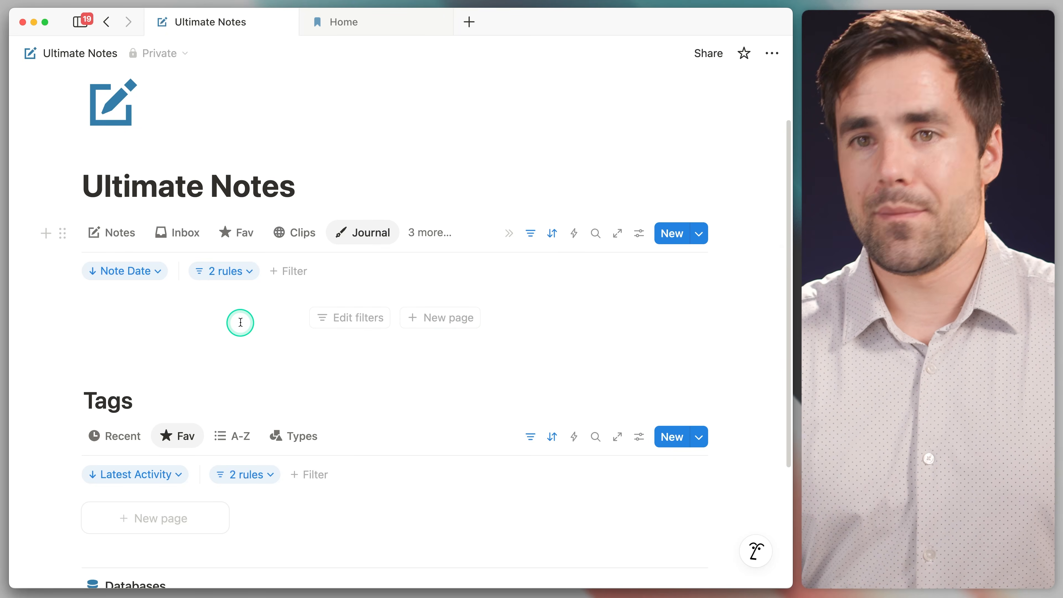
{"action": "left_click", "coordinate": [429, 233]}
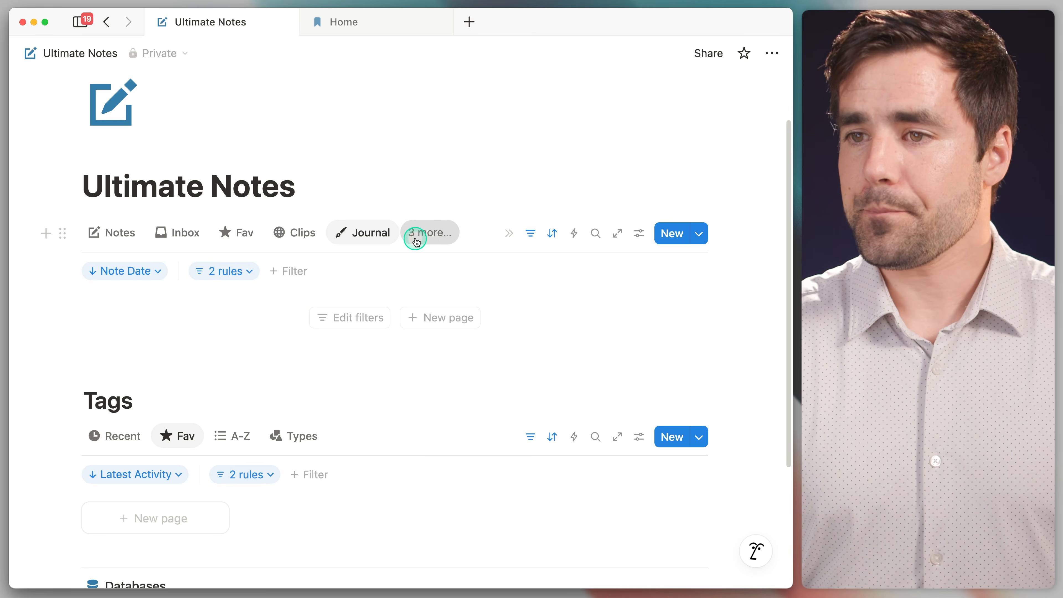
{"action": "left_click", "coordinate": [483, 429]}
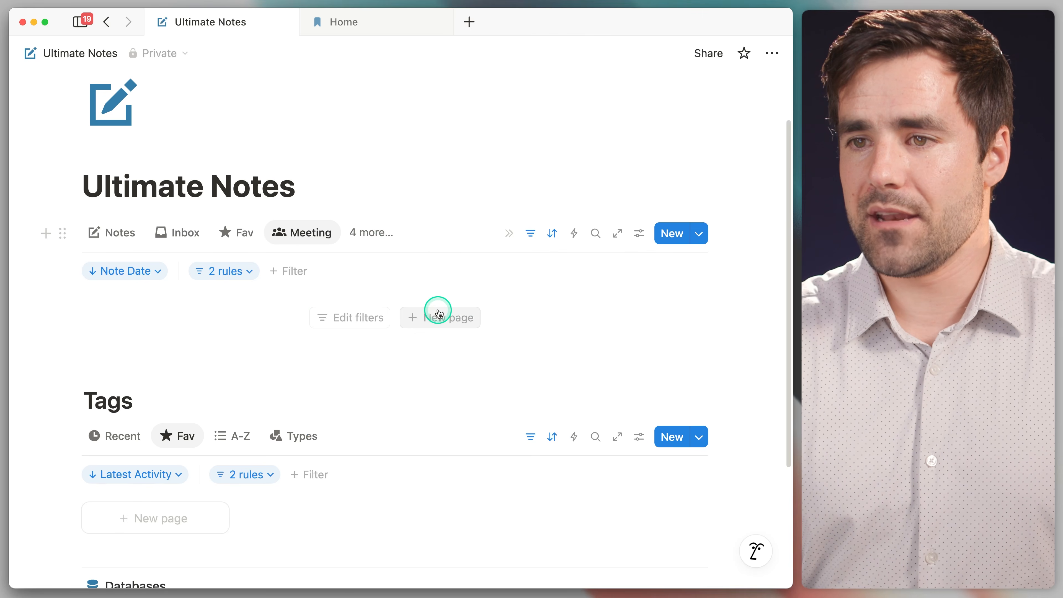
{"action": "left_click", "coordinate": [699, 237]}
{"action": "left_click", "coordinate": [587, 340]}
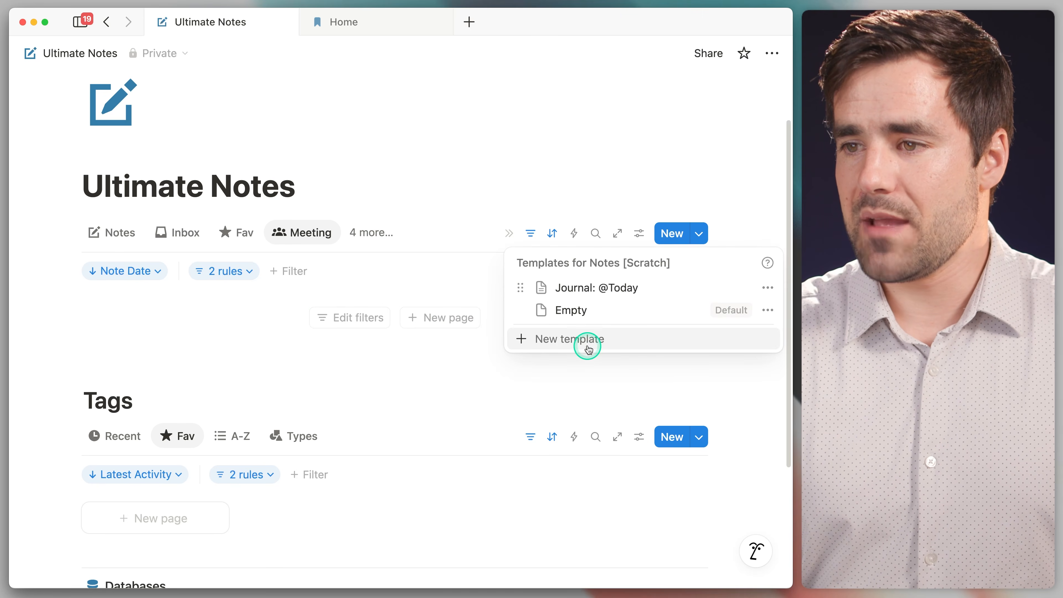
{"action": "type", "text": "Meeting: @t"}
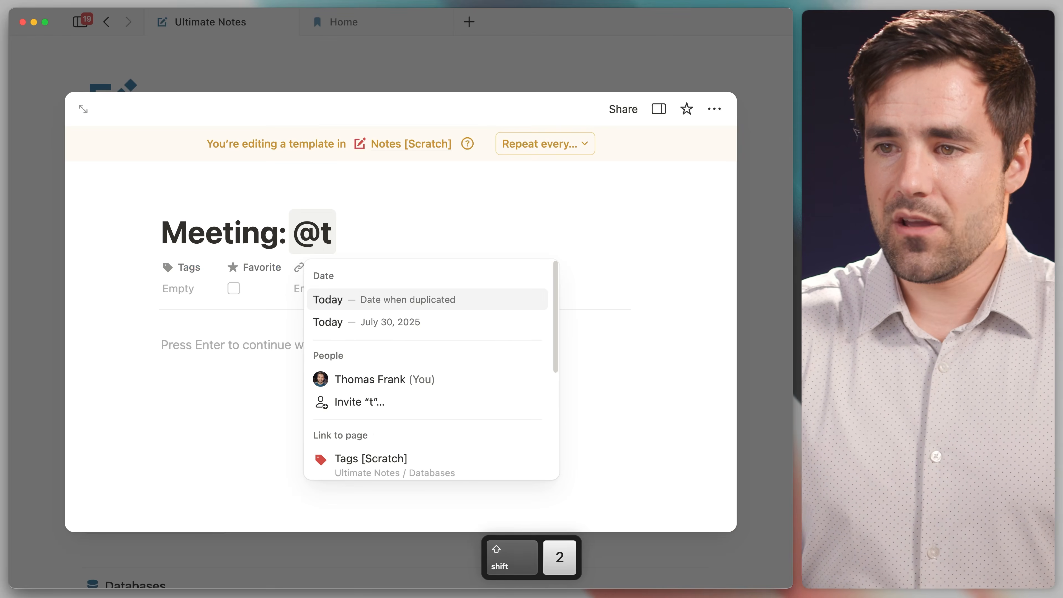
{"action": "key", "text": "Return"}
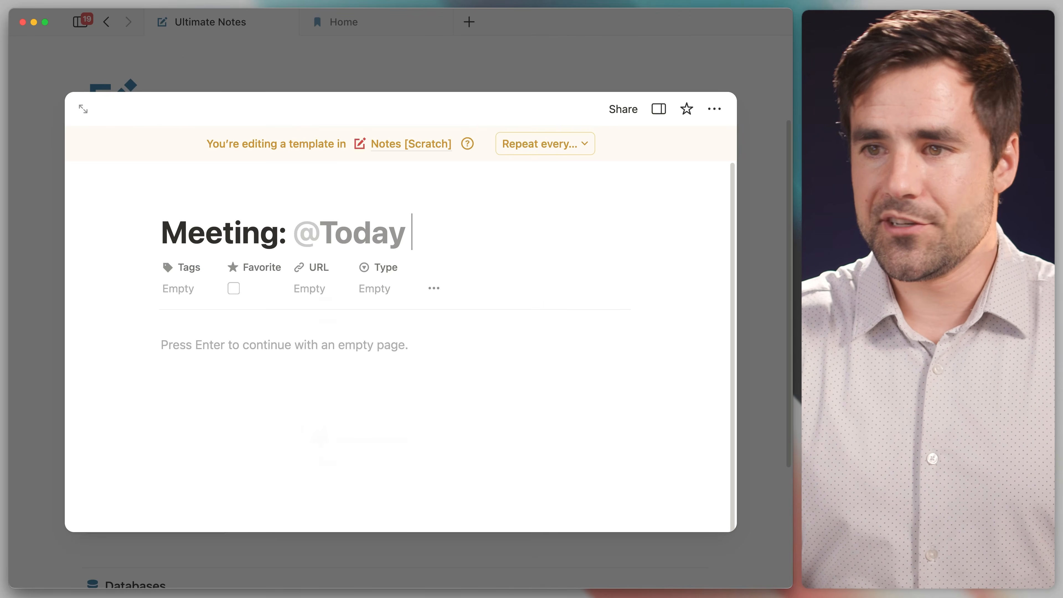
Set the Meeting template's Note Date to Today (date when duplicated) and its Type to Meeting.
{"action": "left_click", "coordinate": [435, 288]}
{"action": "left_click", "coordinate": [551, 301]}
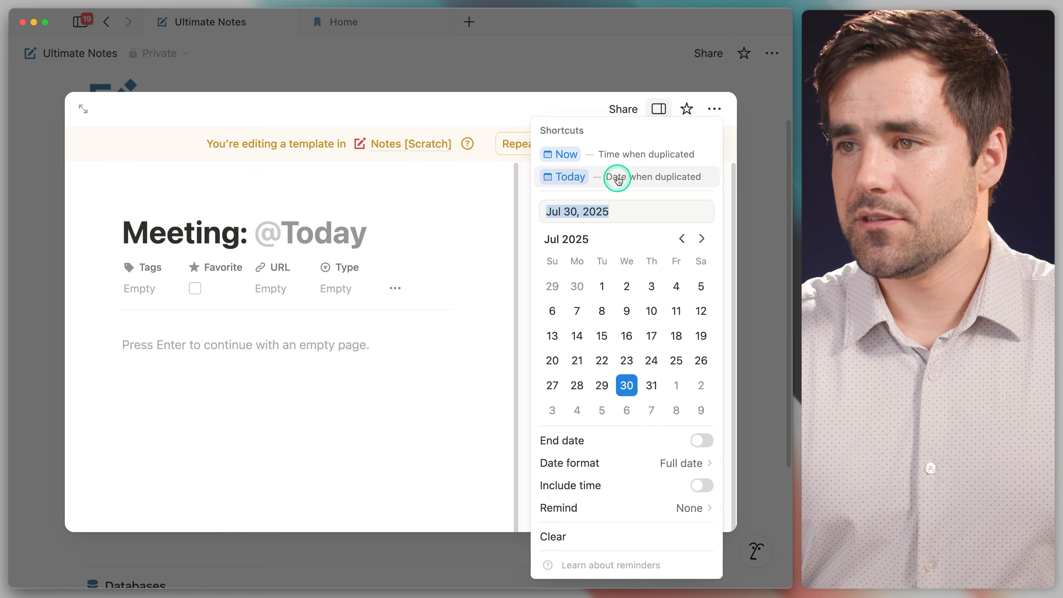
{"action": "left_click", "coordinate": [665, 178]}
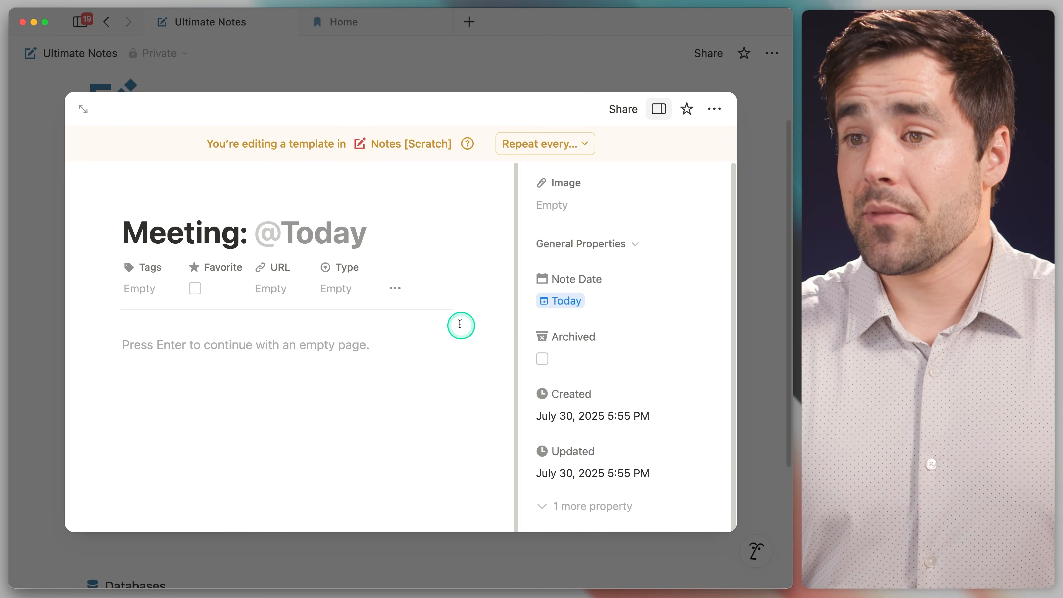
{"action": "left_click", "coordinate": [396, 289]}
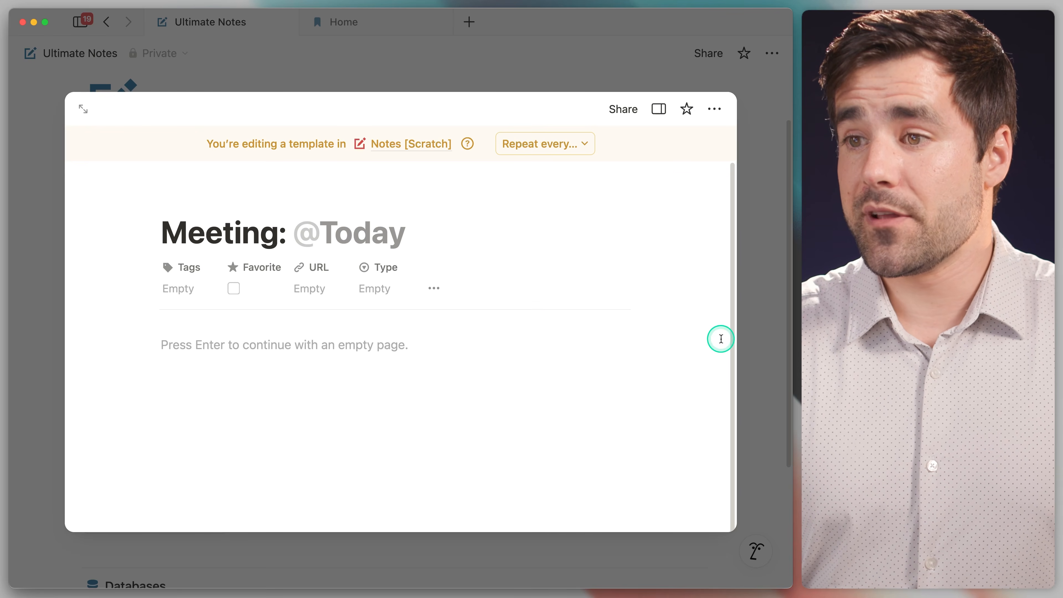
{"action": "left_click", "coordinate": [376, 290]}
{"action": "left_click", "coordinate": [400, 370]}
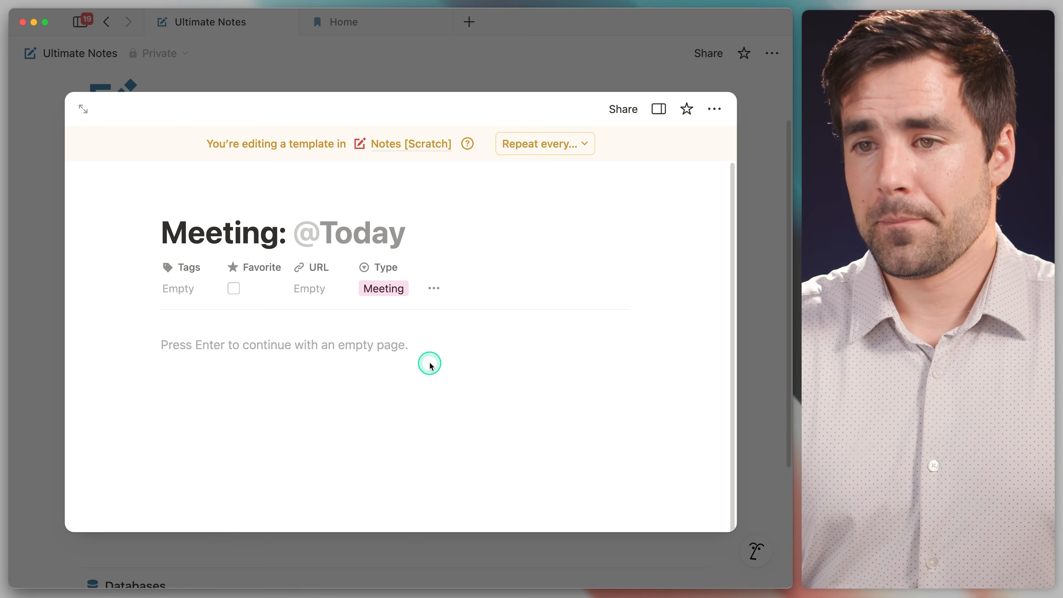
Start the Meeting template's body with a level-1 heading "Agenda", a divider under it and blank lines below.
{"action": "left_click", "coordinate": [444, 362]}
{"action": "type", "text": "# A"}
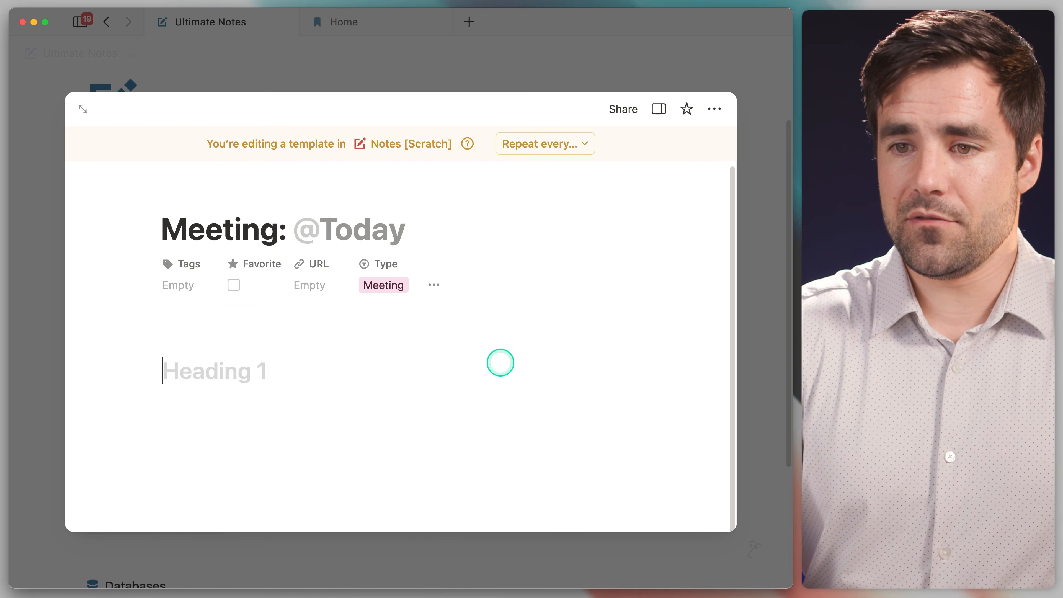
{"action": "type", "text": "genda"}
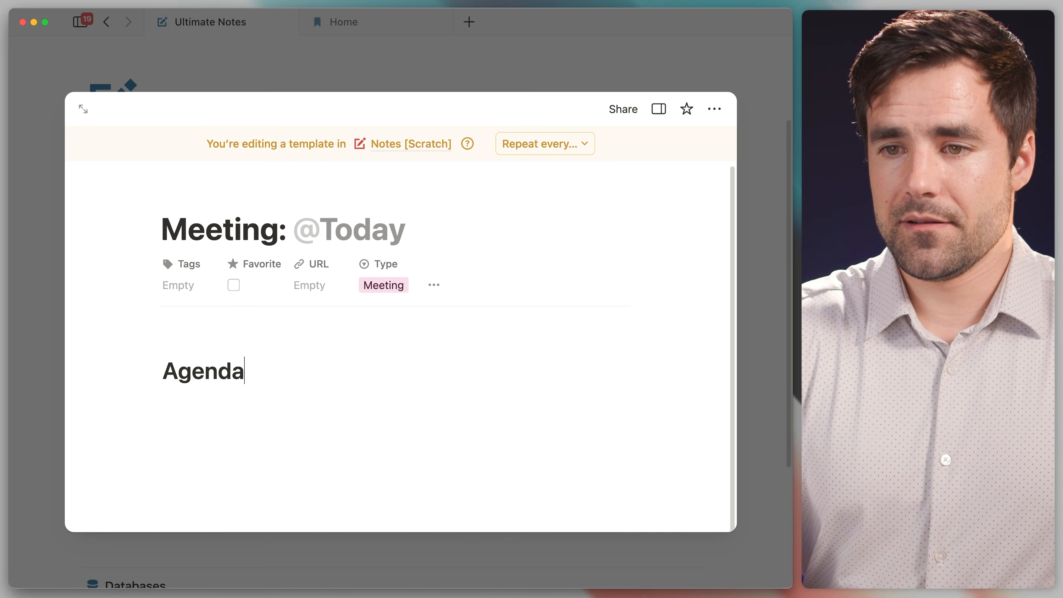
{"action": "key", "text": "Return"}
{"action": "type", "text": "---"}
{"action": "key", "text": "Return"}
{"action": "key", "text": "Return"}
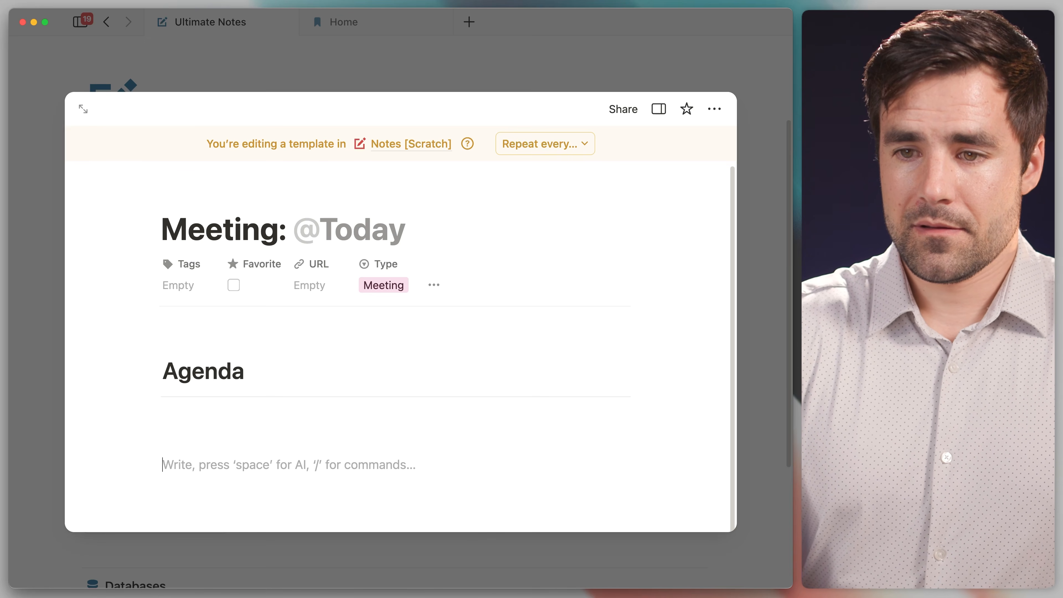
{"action": "key", "text": "Return"}
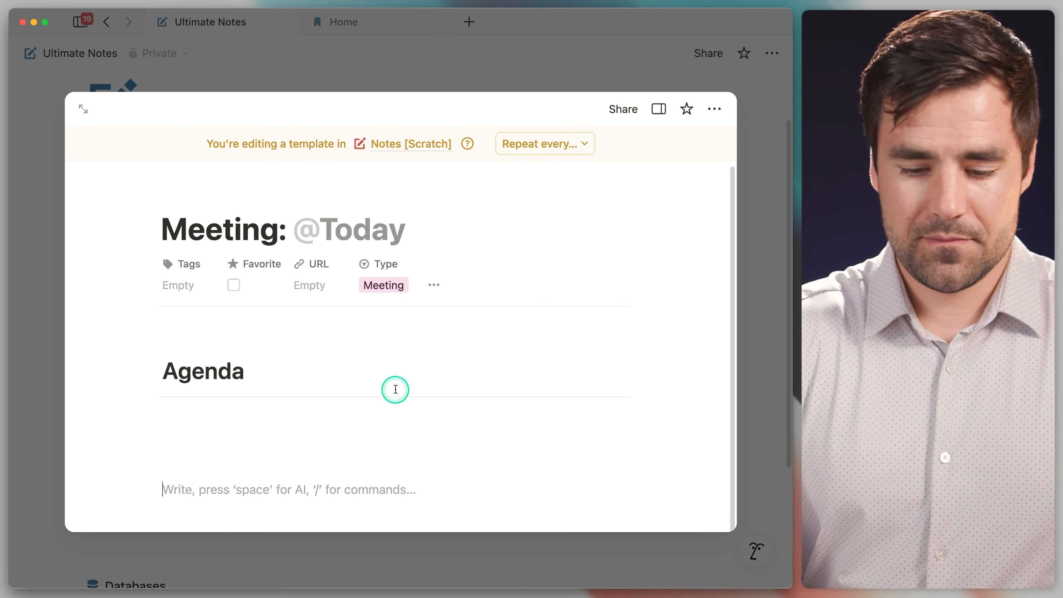
Add a level-1 heading "Notes" below the Agenda section, with a divider under it.
{"action": "type", "text": "# Notes"}
{"action": "key", "text": "Return"}
{"action": "type", "text": "---"}
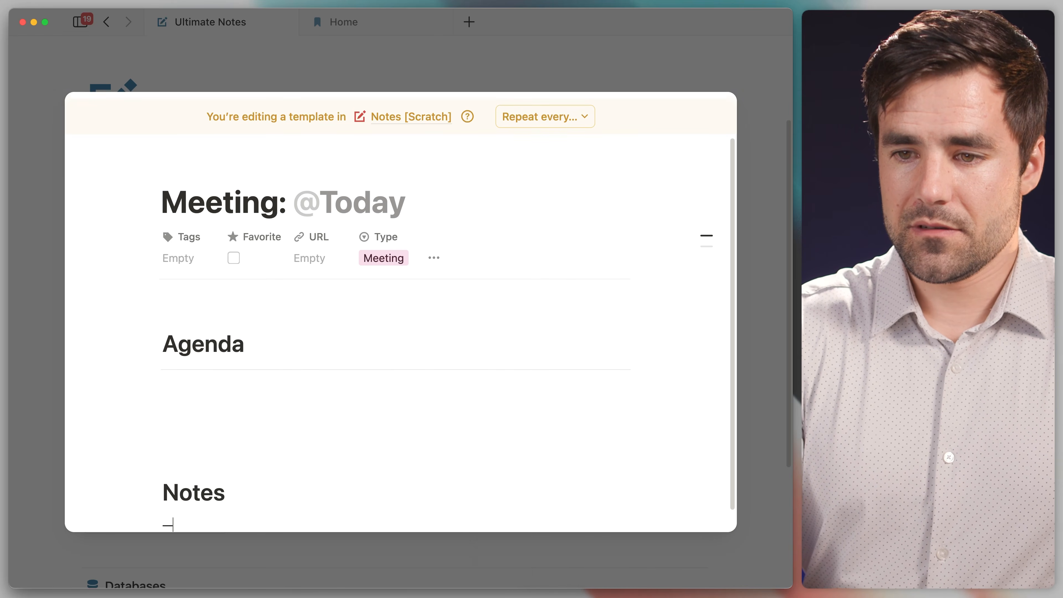
{"action": "key", "text": "Return"}
{"action": "scroll", "coordinate": [427, 356], "scroll_direction": "down", "scroll_amount": 2}
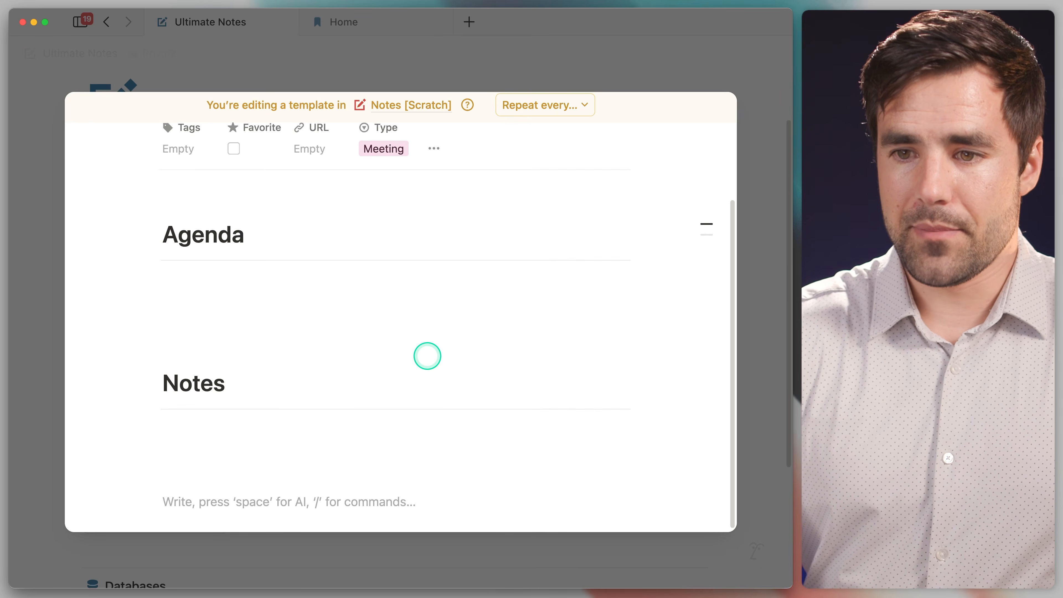
Insert a callout block below the Notes section and give it the blue star icon.
{"action": "type", "text": "/"}
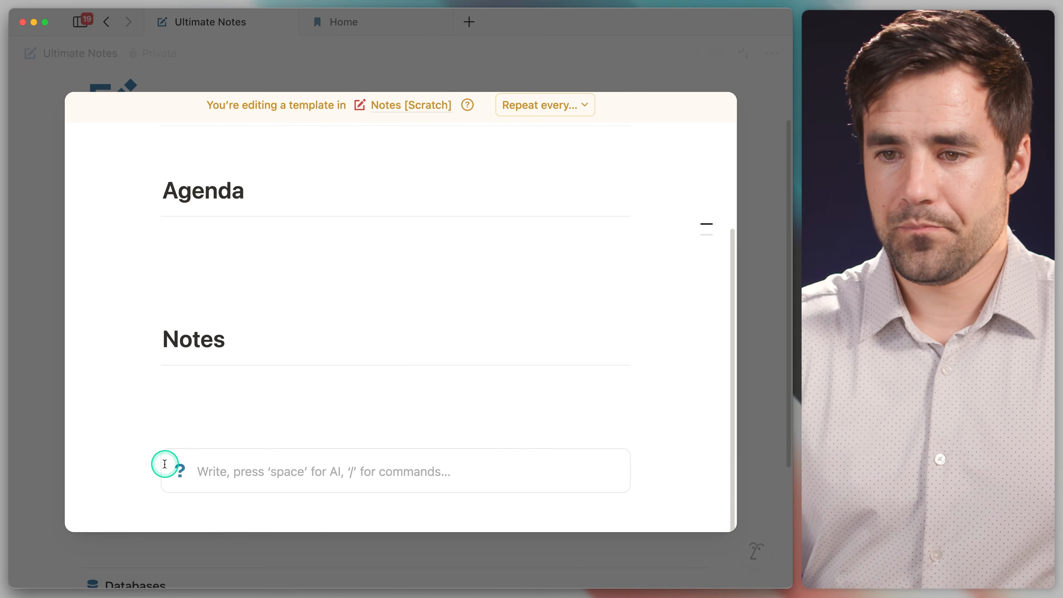
{"action": "left_click", "coordinate": [181, 470]}
{"action": "left_click", "coordinate": [67, 256]}
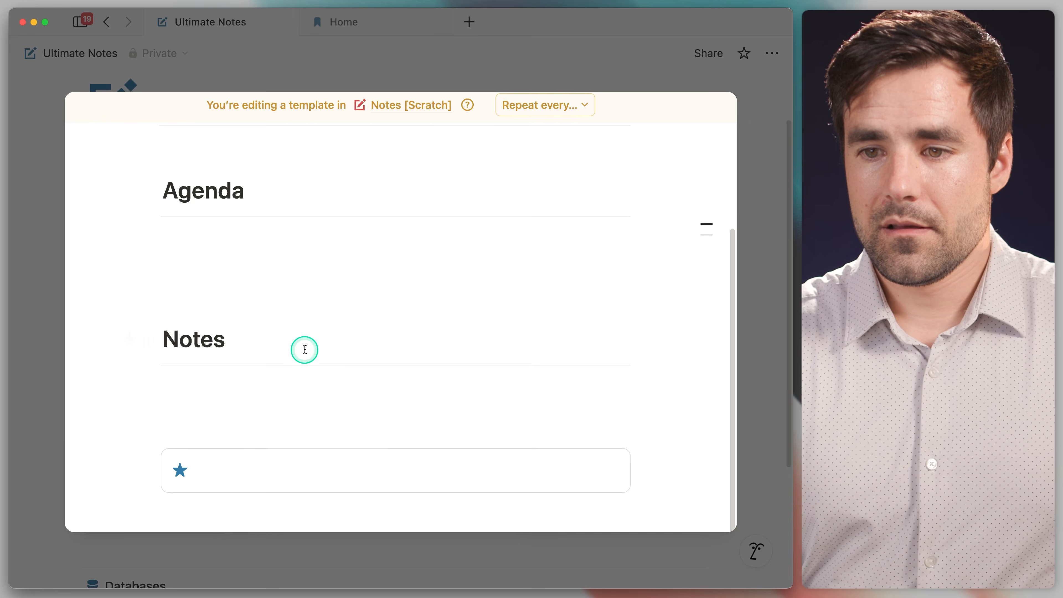
Fill the star callout with a bold "Action Items" title, a divider and an empty to-do checkbox.
{"action": "left_click", "coordinate": [235, 440]}
{"action": "type", "text": "Ac"}
{"action": "key", "text": "BackSpace"}
{"action": "key", "text": "BackSpace"}
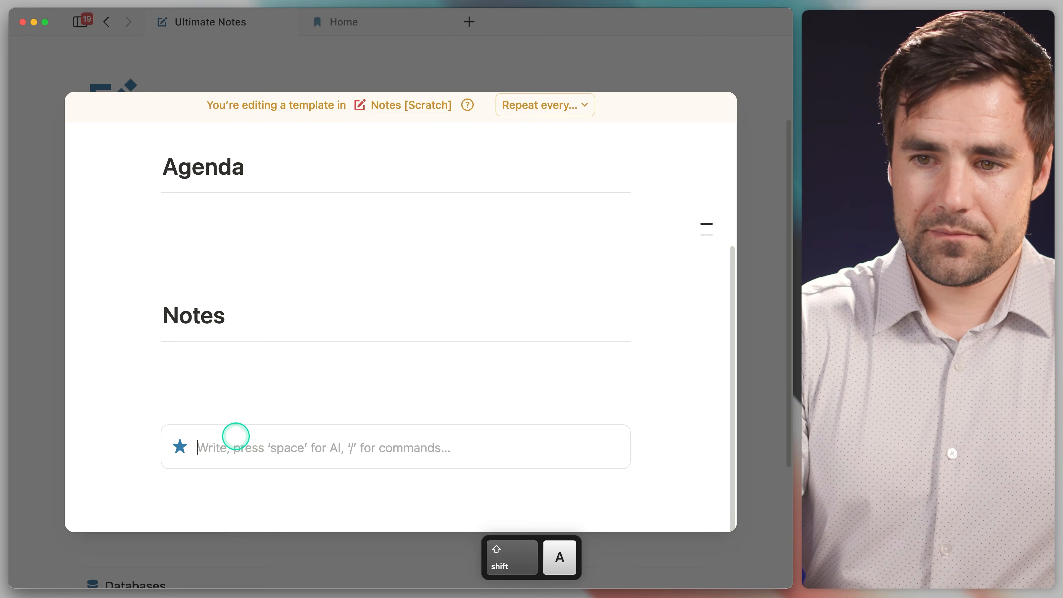
{"action": "key", "text": "super+b"}
{"action": "type", "text": "Action Items"}
{"action": "key", "text": "Return"}
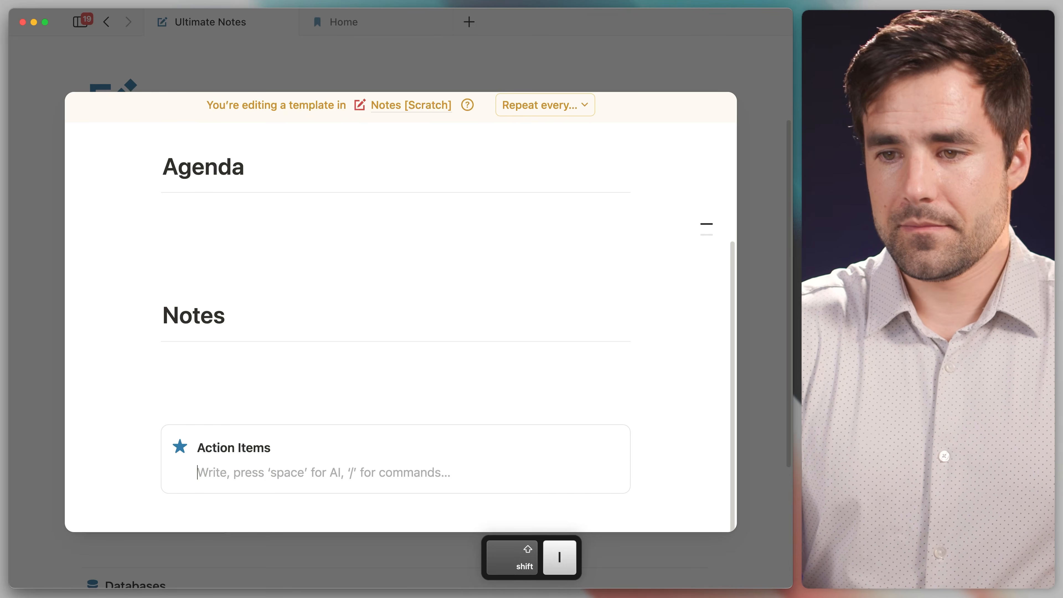
{"action": "type", "text": "---[]"}
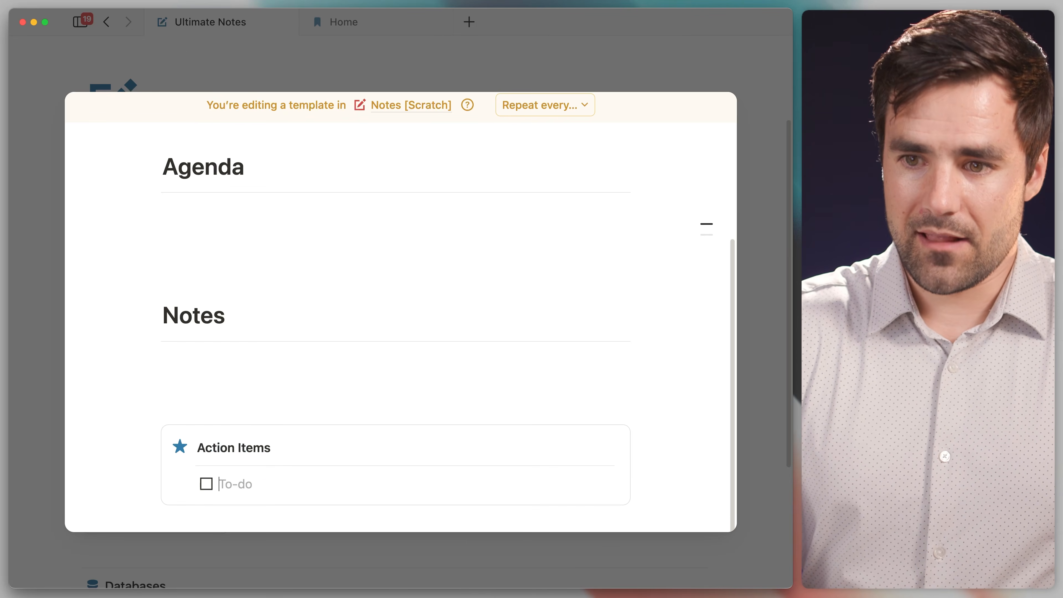
{"action": "scroll", "coordinate": [301, 461], "scroll_direction": "down", "scroll_amount": 2}
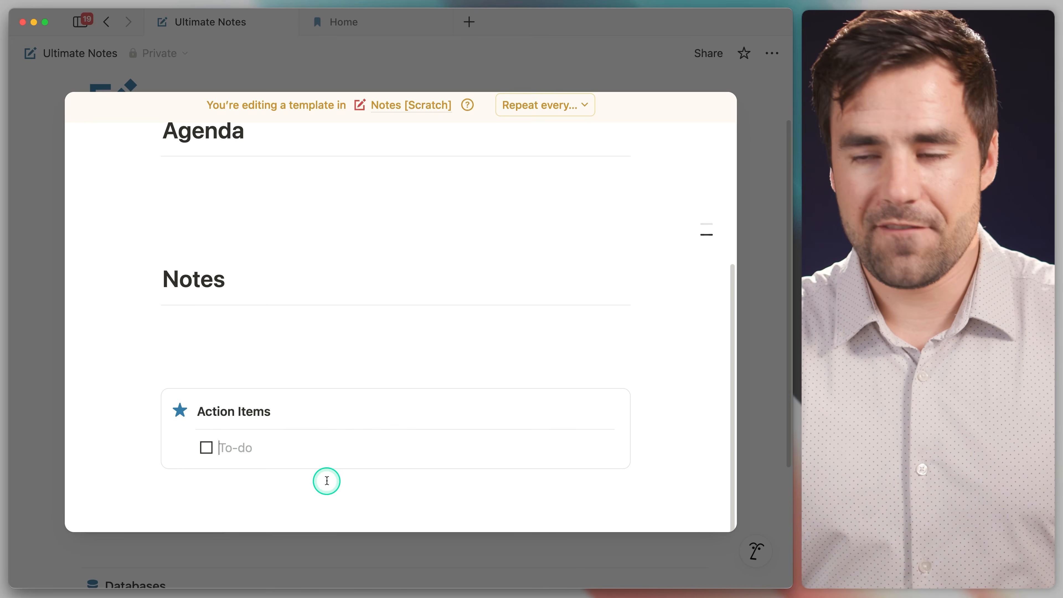
{"action": "scroll", "coordinate": [327, 480], "scroll_direction": "up", "scroll_amount": 5}
{"action": "left_click", "coordinate": [502, 59]}
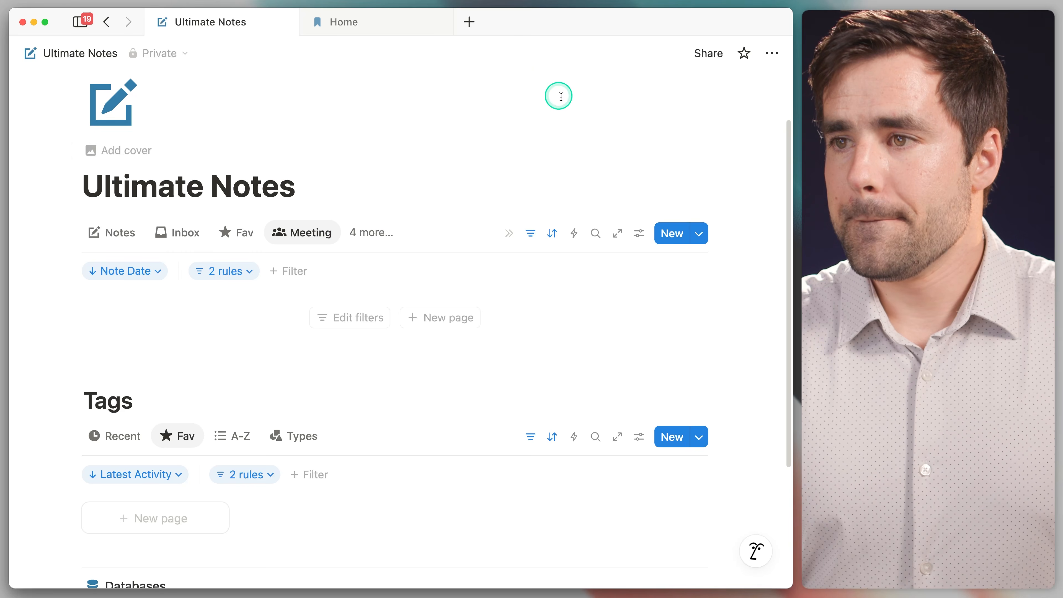
{"action": "left_click", "coordinate": [698, 234]}
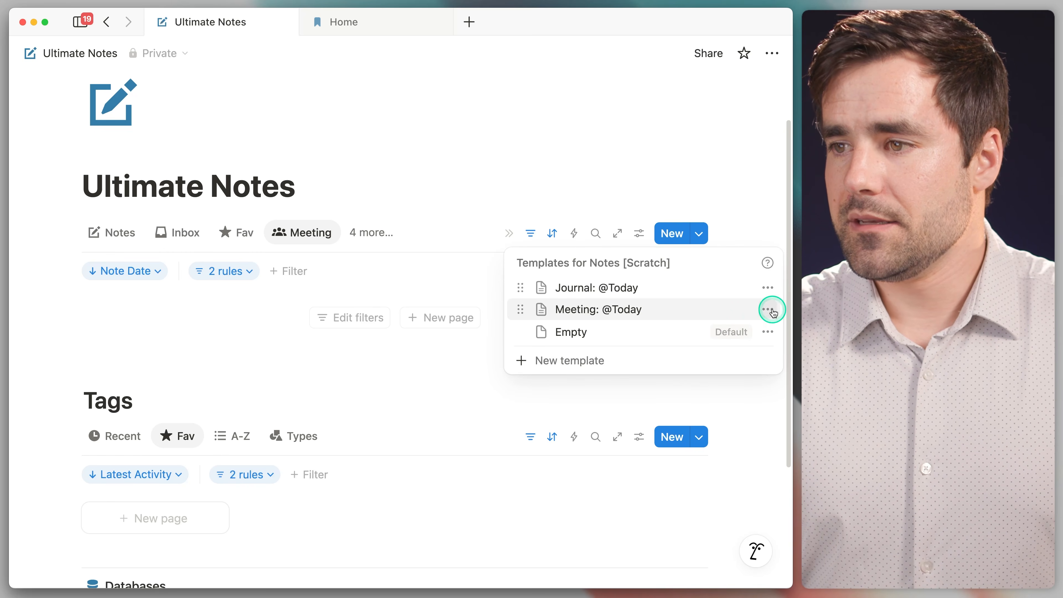
{"action": "left_click", "coordinate": [768, 309]}
{"action": "left_click", "coordinate": [686, 336]}
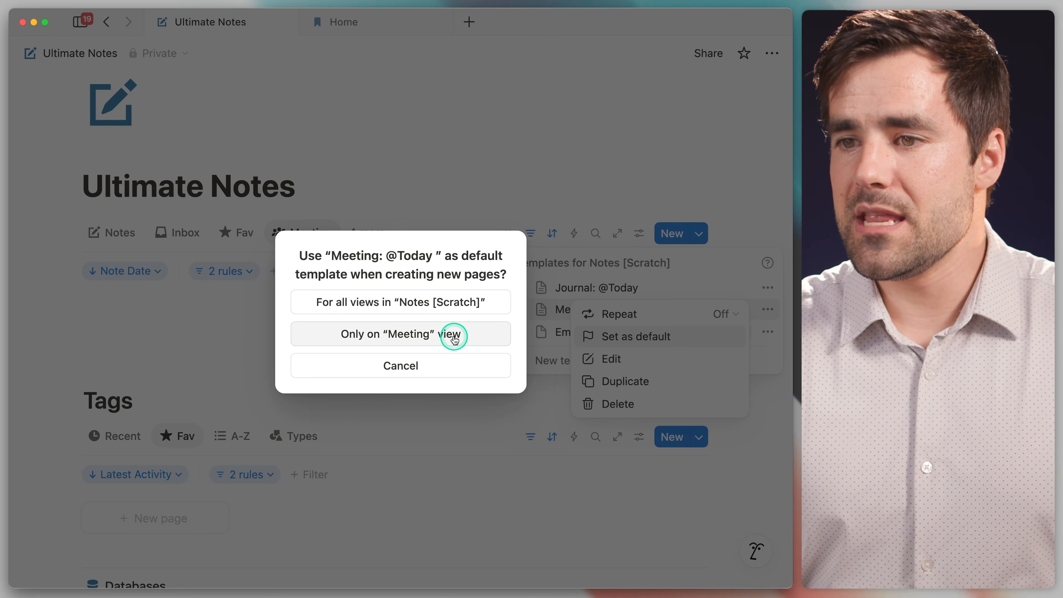
{"action": "left_click", "coordinate": [444, 334]}
{"action": "left_click", "coordinate": [426, 186]}
{"action": "left_click", "coordinate": [371, 232]}
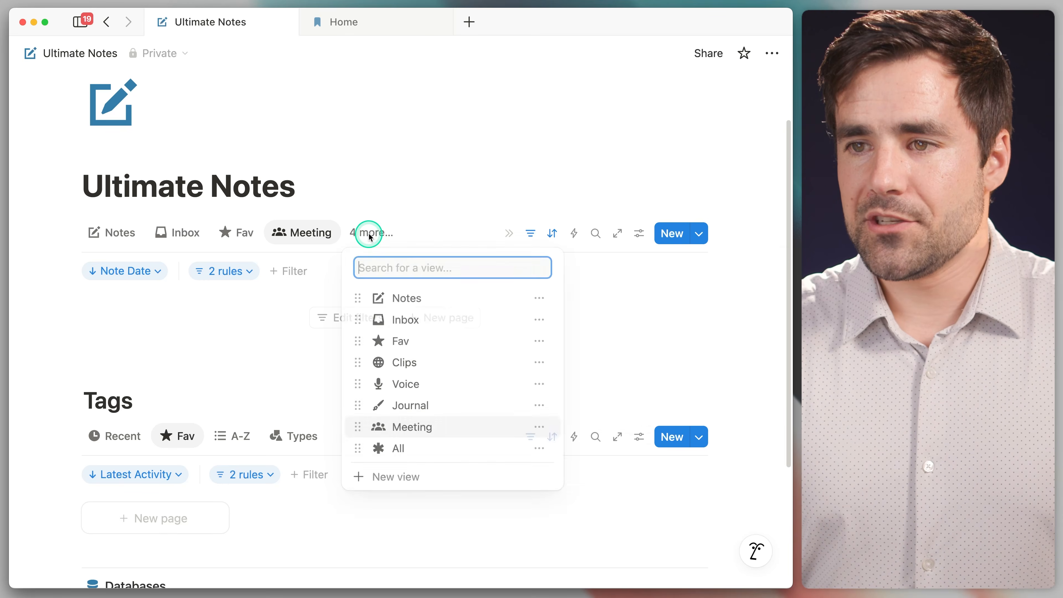
{"action": "left_click", "coordinate": [420, 406]}
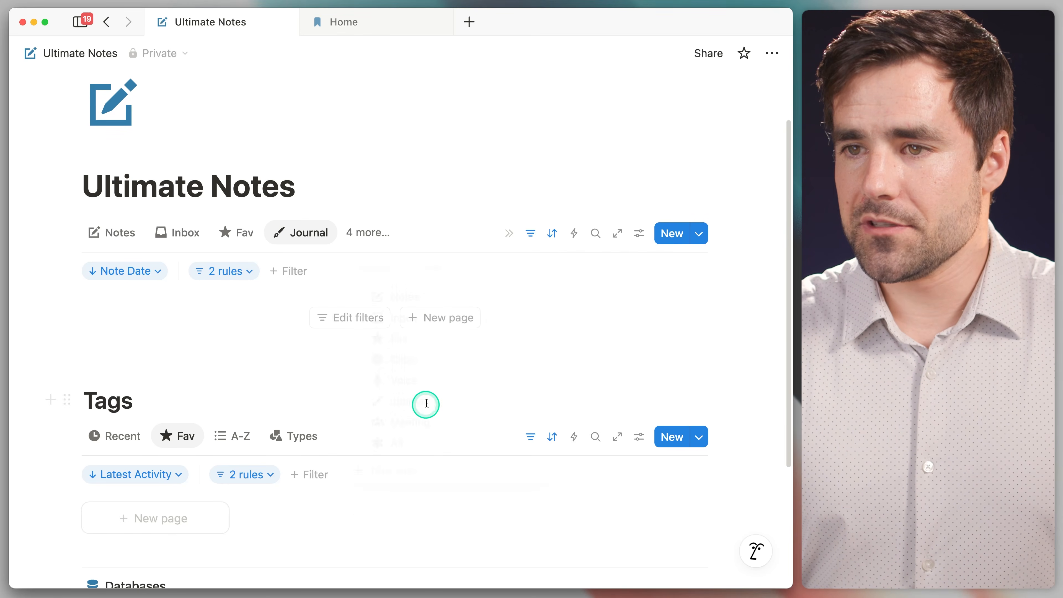
{"action": "left_click", "coordinate": [698, 234]}
{"action": "left_click", "coordinate": [767, 288]}
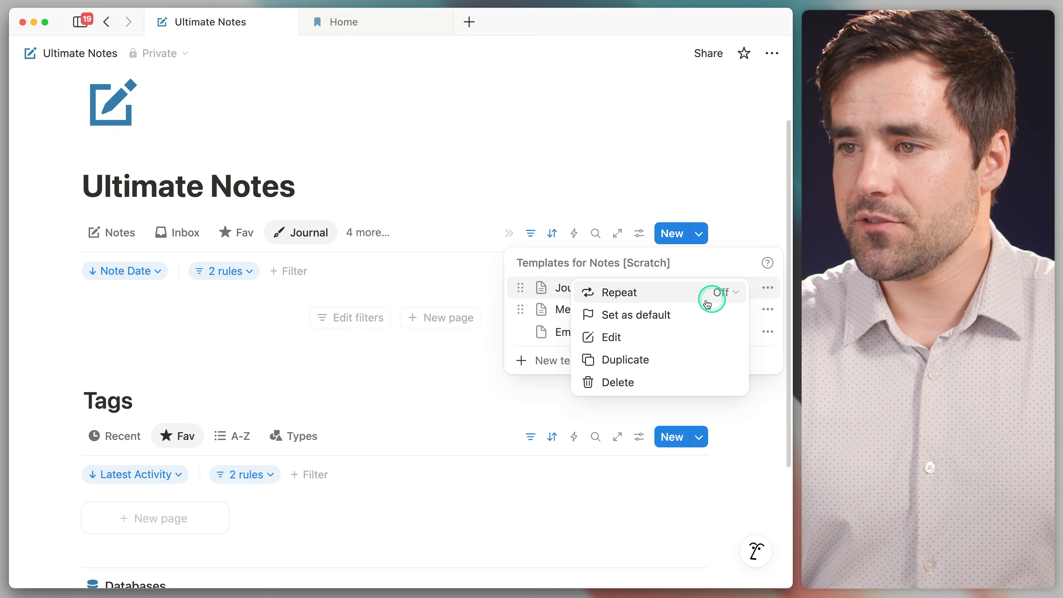
{"action": "left_click", "coordinate": [602, 336]}
{"action": "left_click", "coordinate": [387, 289]}
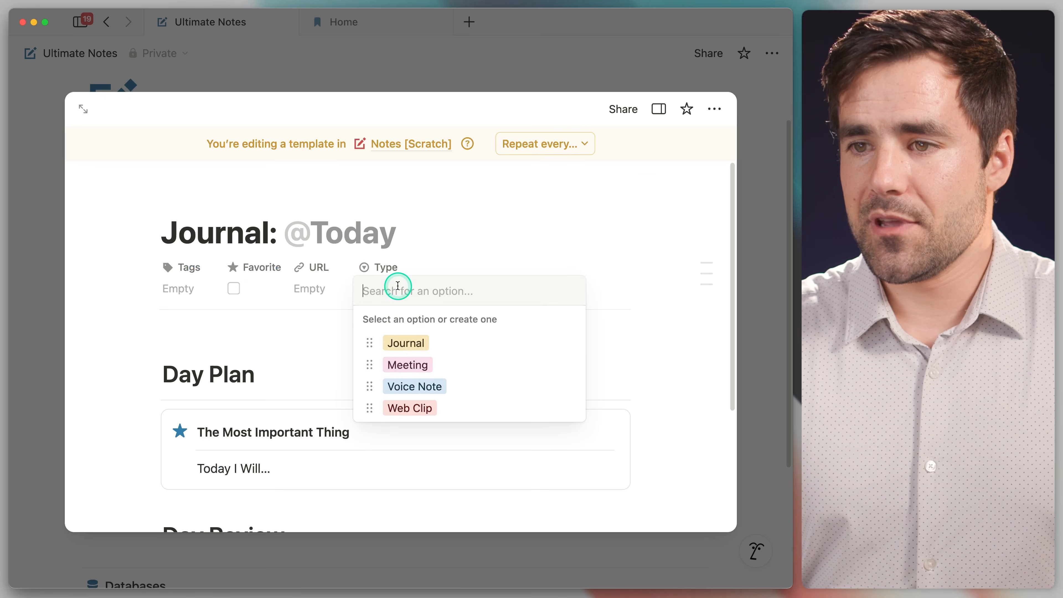
{"action": "left_click", "coordinate": [412, 341]}
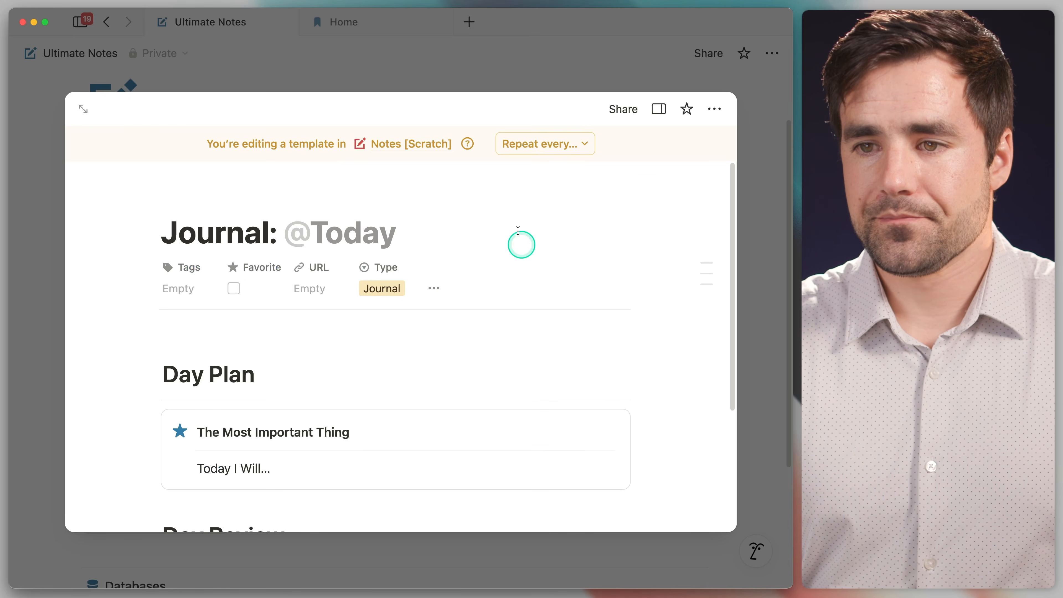
{"action": "left_click", "coordinate": [490, 74]}
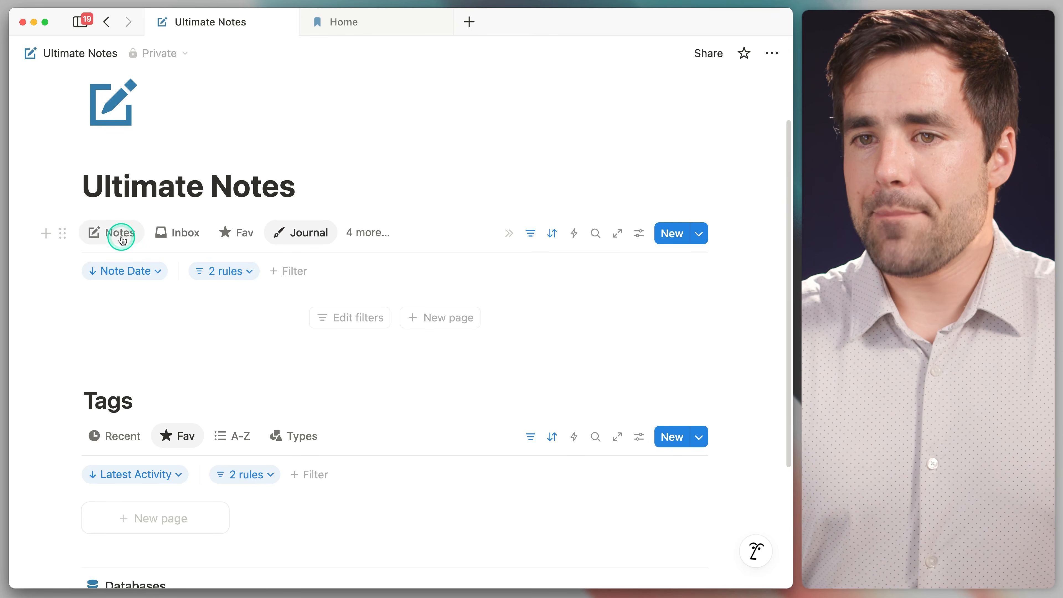
Switch to the Notes view and insert a button block directly below the Ultimate Notes page title.
{"action": "left_click", "coordinate": [113, 233]}
{"action": "left_click", "coordinate": [305, 192]}
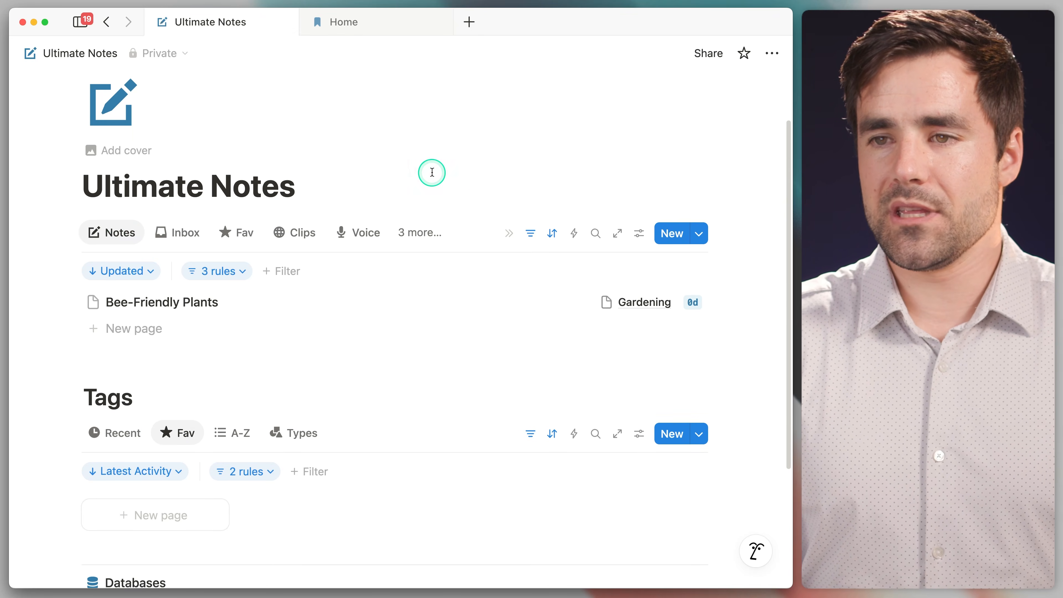
{"action": "key", "text": "Return"}
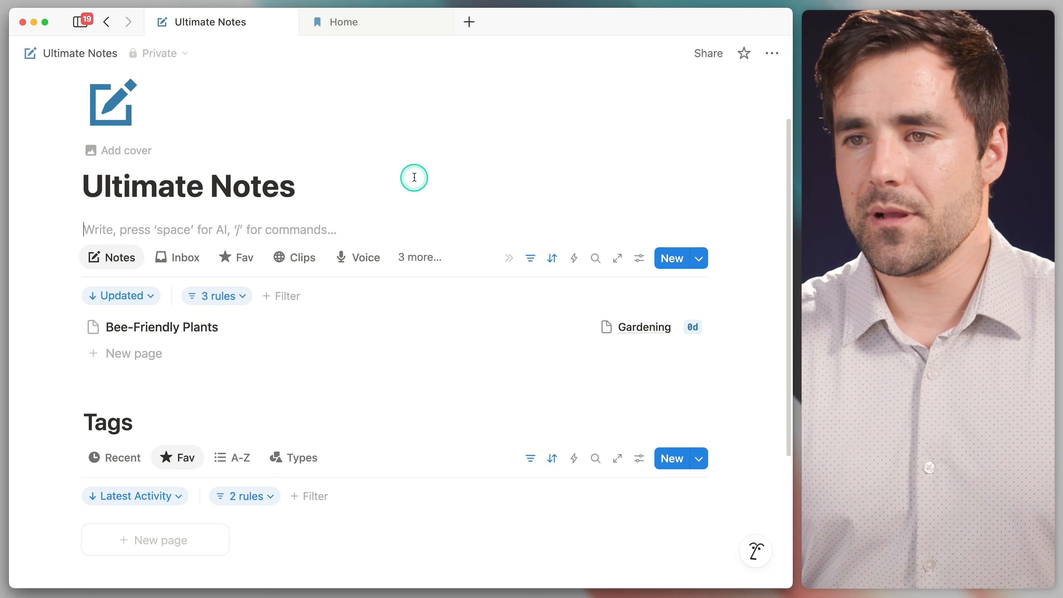
{"action": "type", "text": "/butt"}
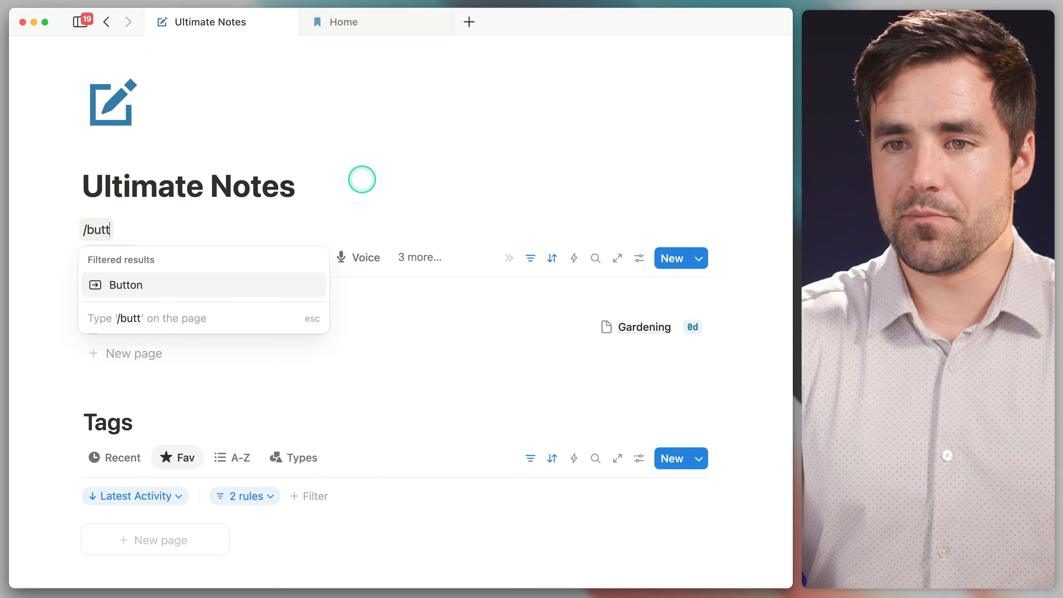
{"action": "key", "text": "Return"}
{"action": "scroll", "coordinate": [399, 209], "scroll_direction": "down", "scroll_amount": 2}
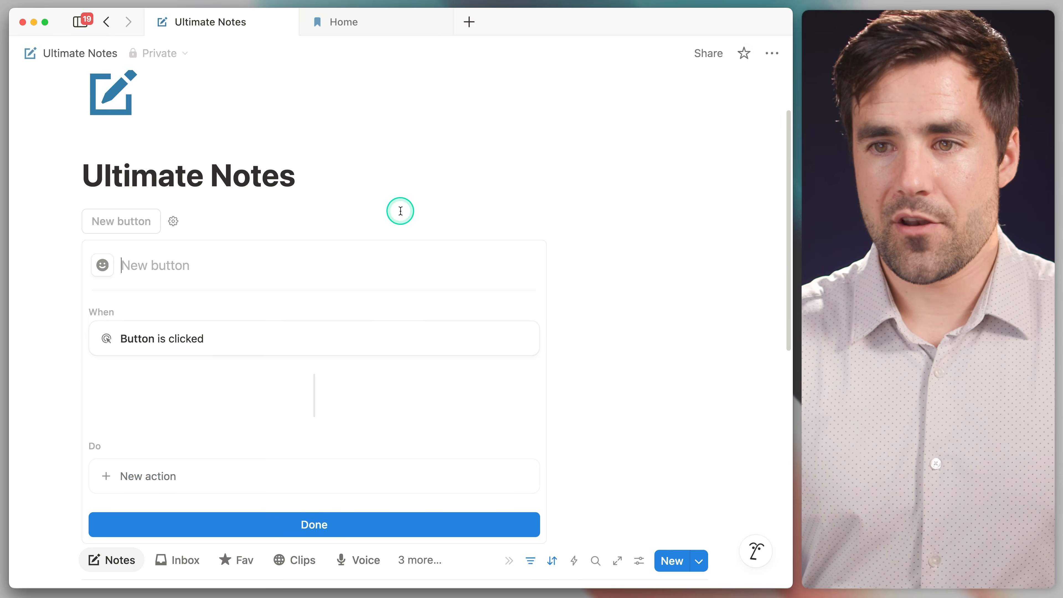
Name the button "New Note" and give it the blue pencil-and-square icon.
{"action": "type", "text": "New Notes"}
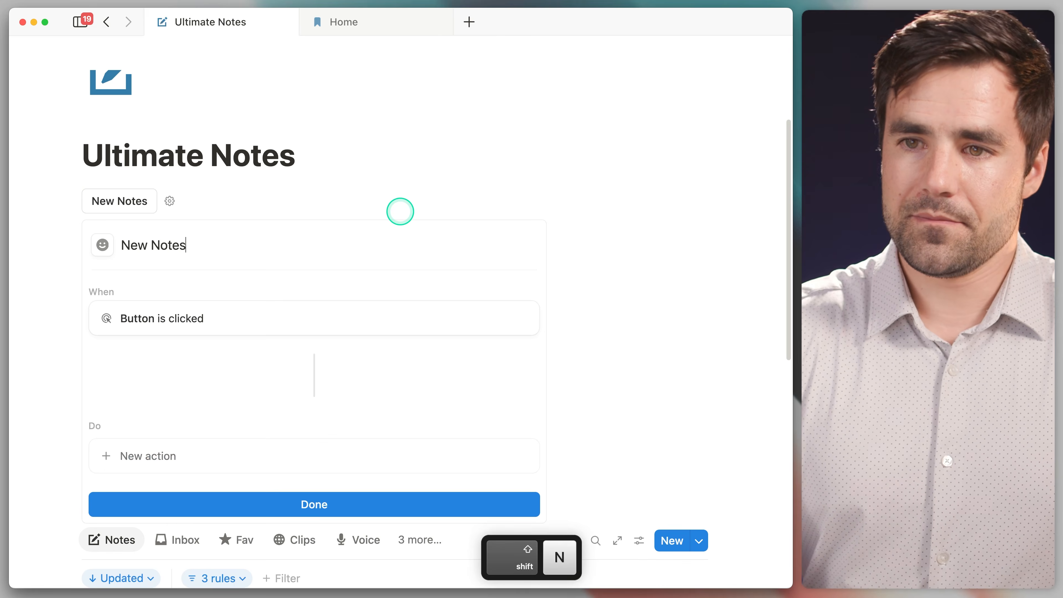
{"action": "left_click", "coordinate": [103, 246]}
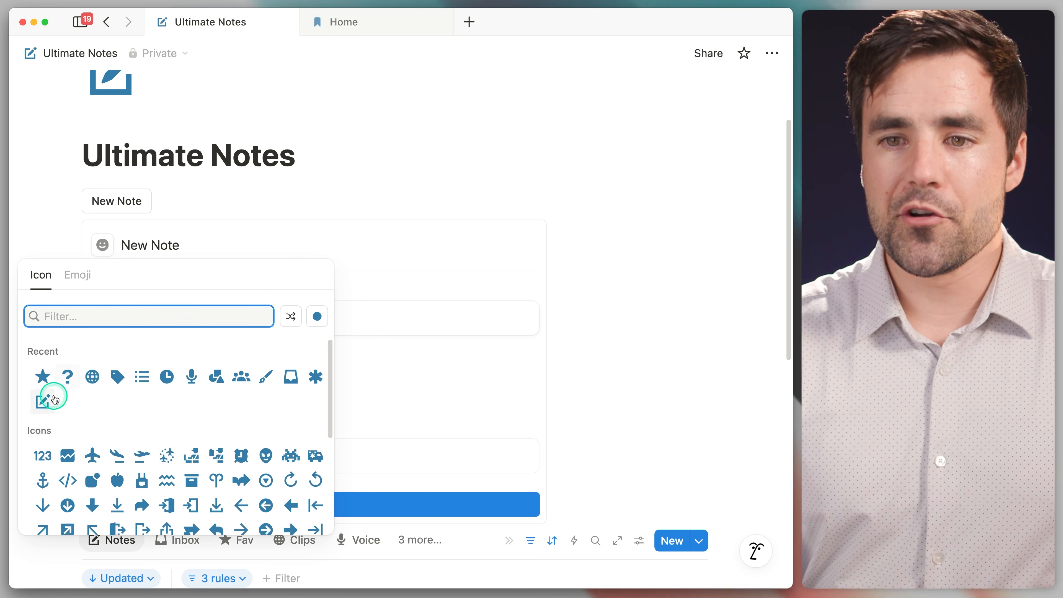
{"action": "left_click", "coordinate": [42, 402]}
Give the New Note button an action that adds a page to the Notes [Scratch] database.
{"action": "scroll", "coordinate": [287, 319], "scroll_direction": "down", "scroll_amount": 4}
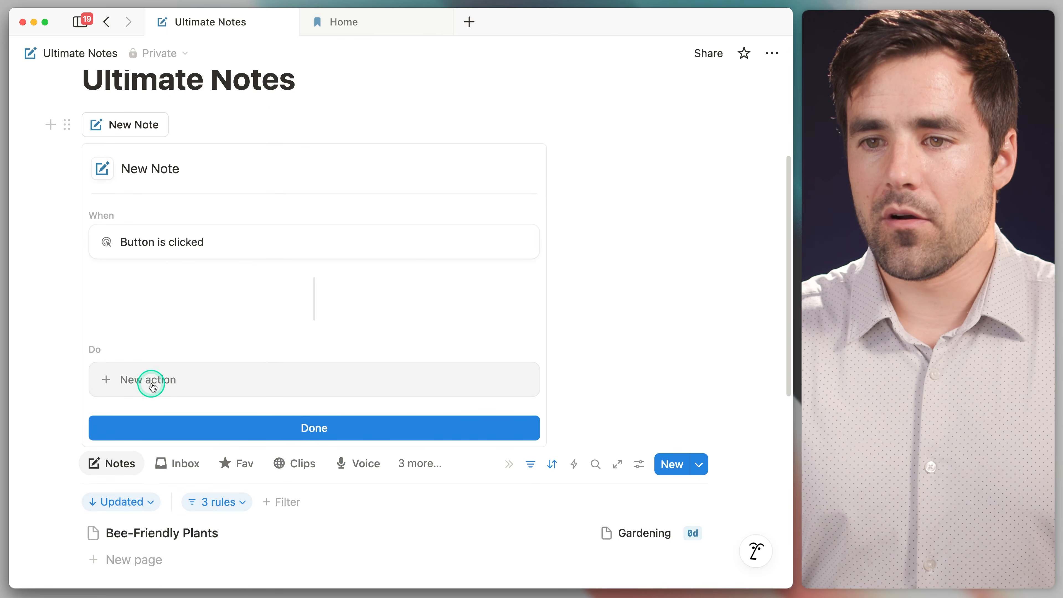
{"action": "left_click", "coordinate": [188, 378]}
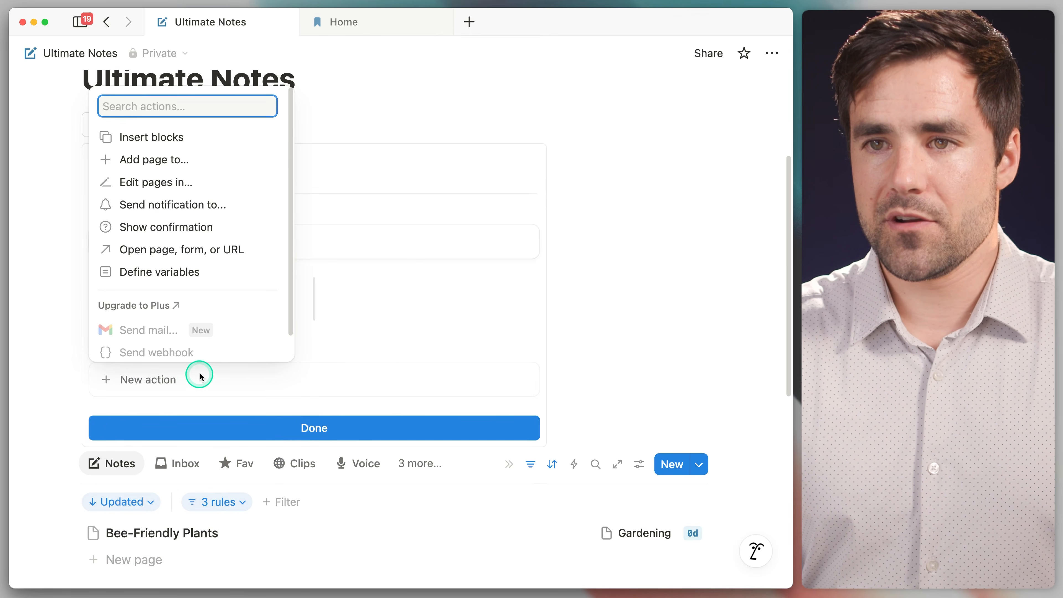
{"action": "left_click", "coordinate": [202, 160]}
{"action": "left_click", "coordinate": [260, 379]}
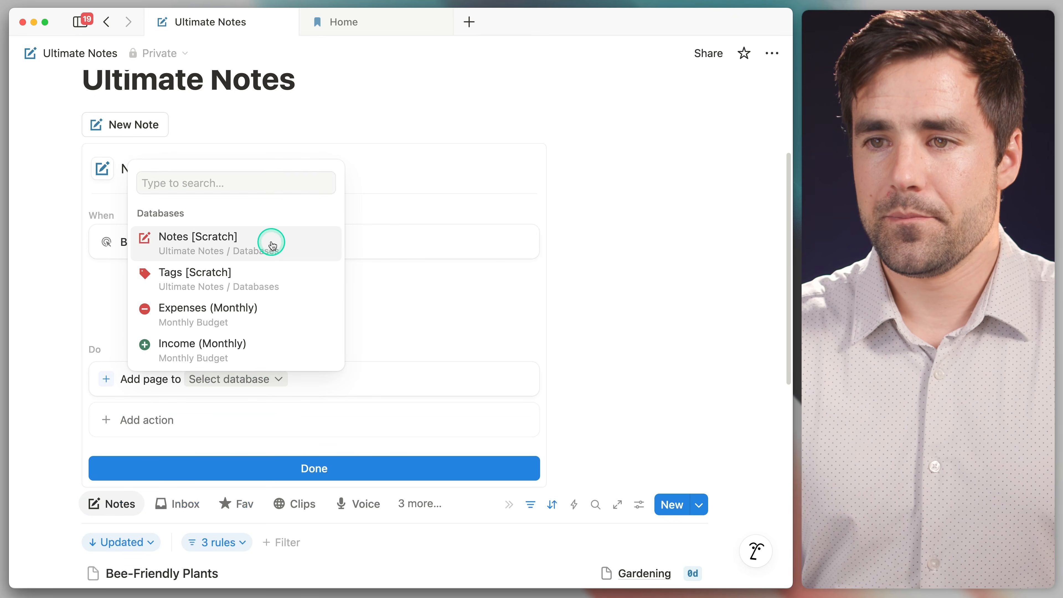
{"action": "left_click", "coordinate": [272, 245]}
{"action": "scroll", "coordinate": [252, 428], "scroll_direction": "down", "scroll_amount": 1}
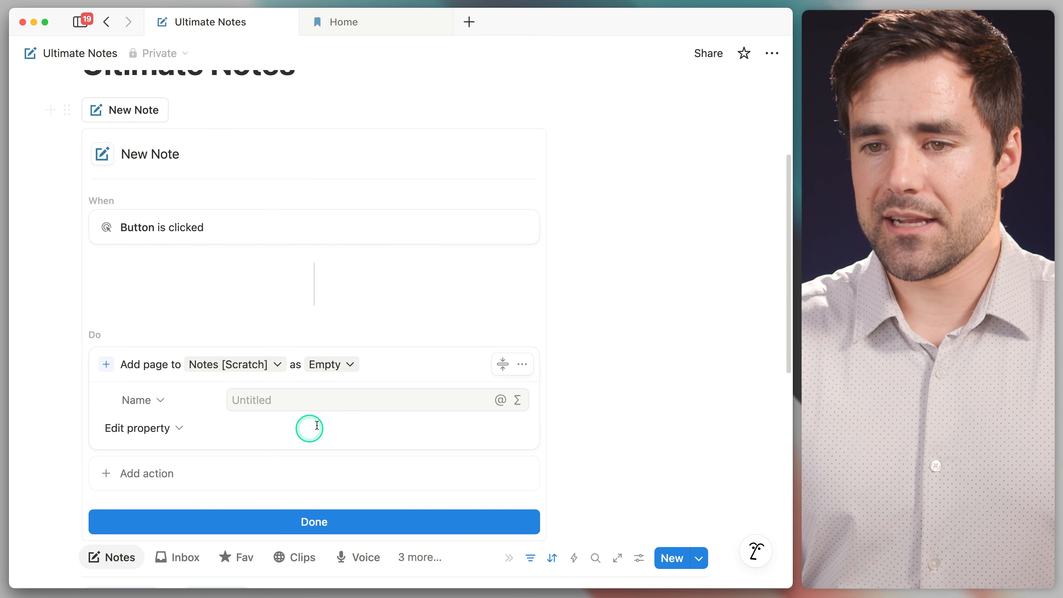
Add a second action to the New Note button that opens the newly added page in Side peek, and finish the button setup.
{"action": "scroll", "coordinate": [287, 414], "scroll_direction": "down", "scroll_amount": 3}
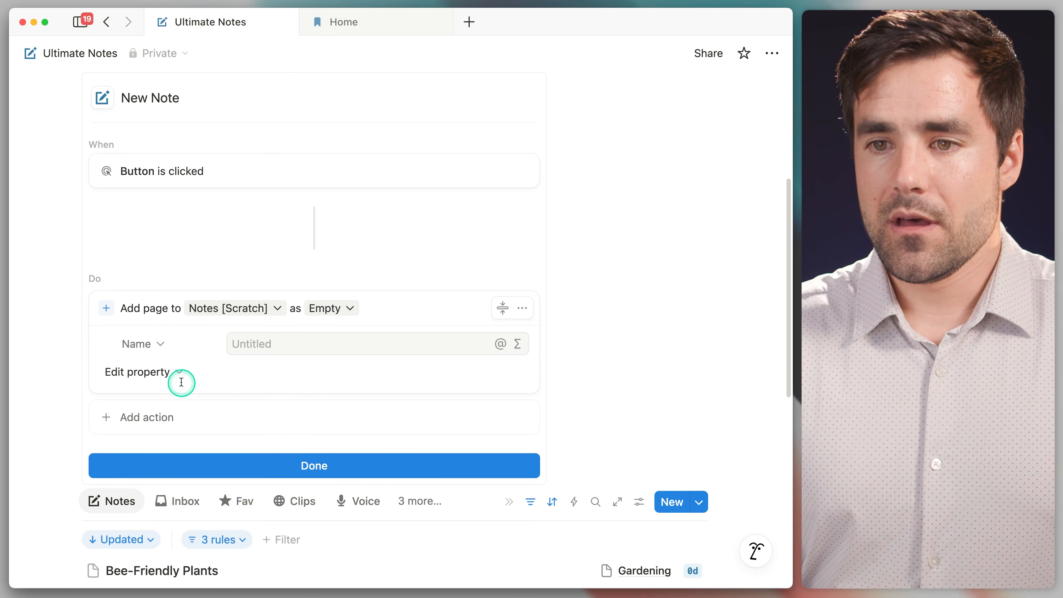
{"action": "left_click", "coordinate": [198, 418]}
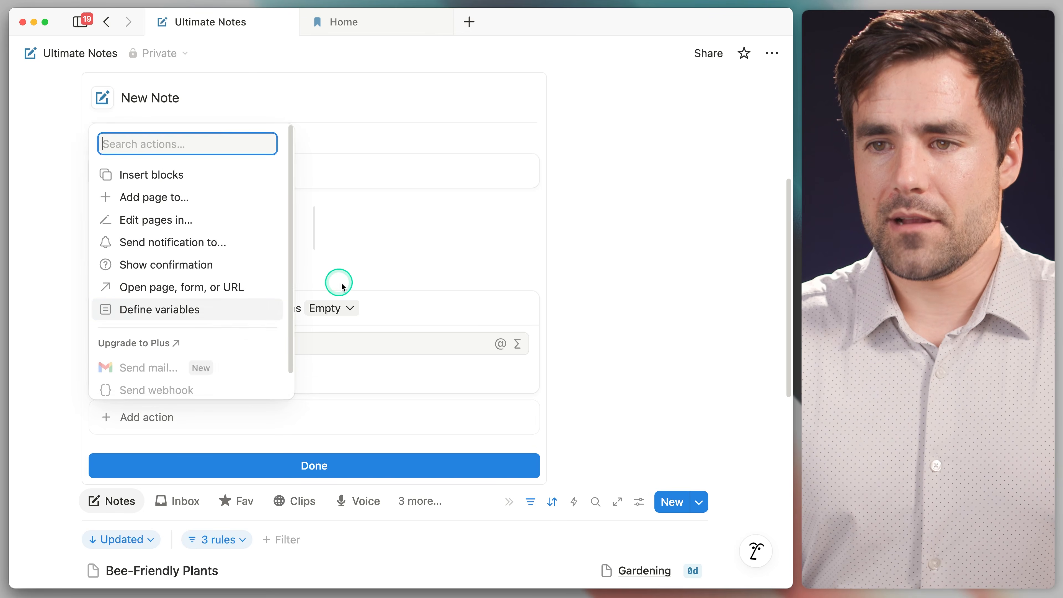
{"action": "left_click", "coordinate": [367, 273]}
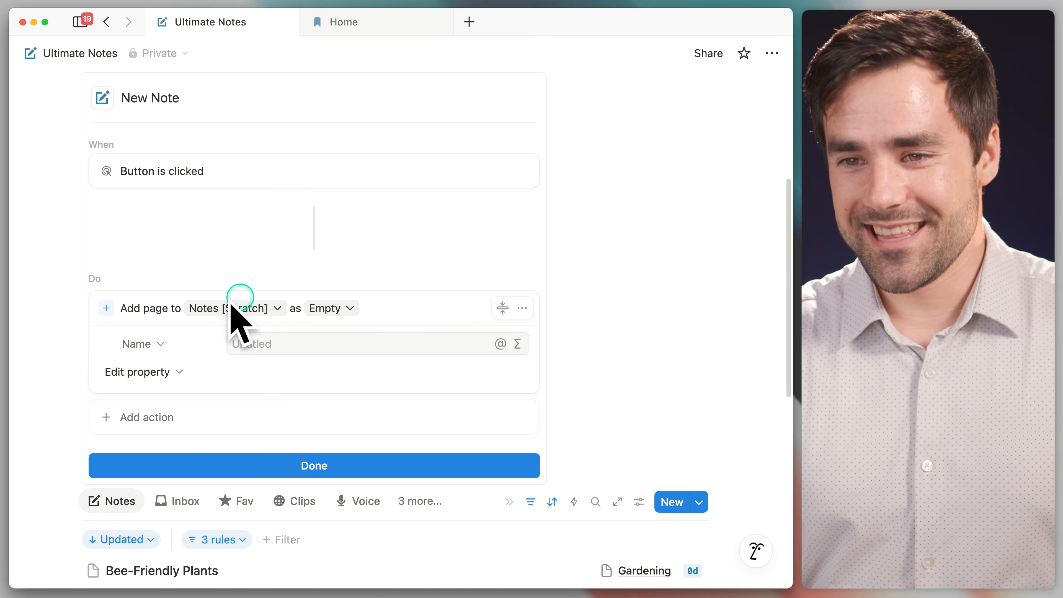
{"action": "left_click", "coordinate": [220, 426]}
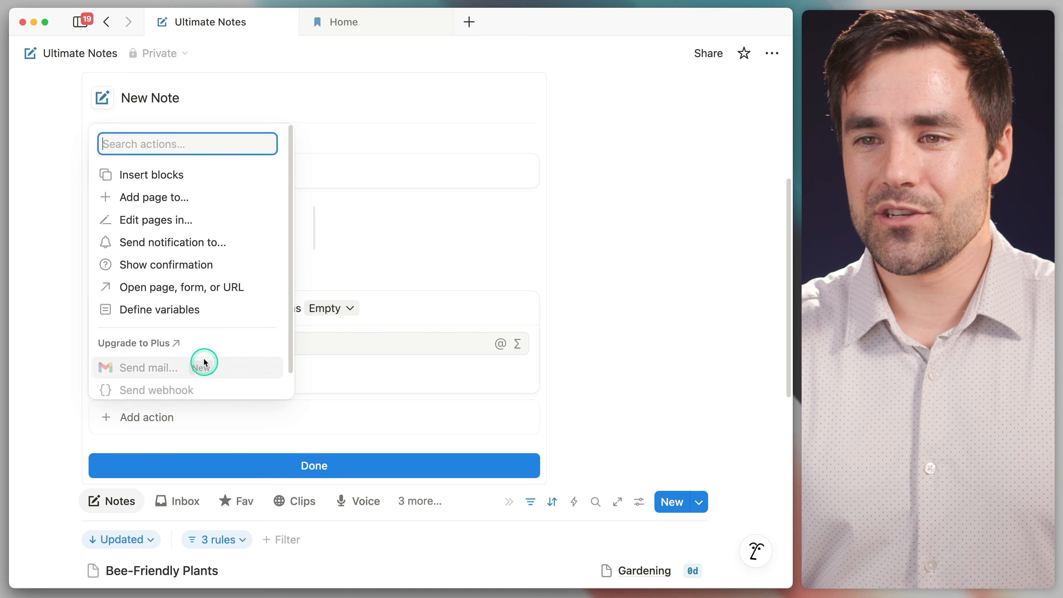
{"action": "left_click", "coordinate": [209, 289]}
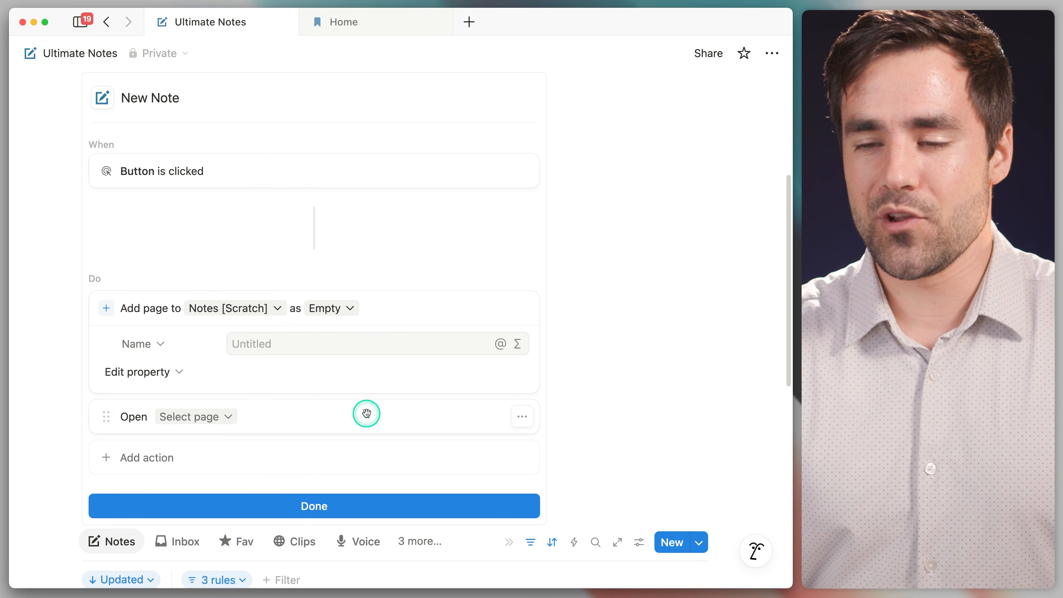
{"action": "left_click", "coordinate": [219, 417]}
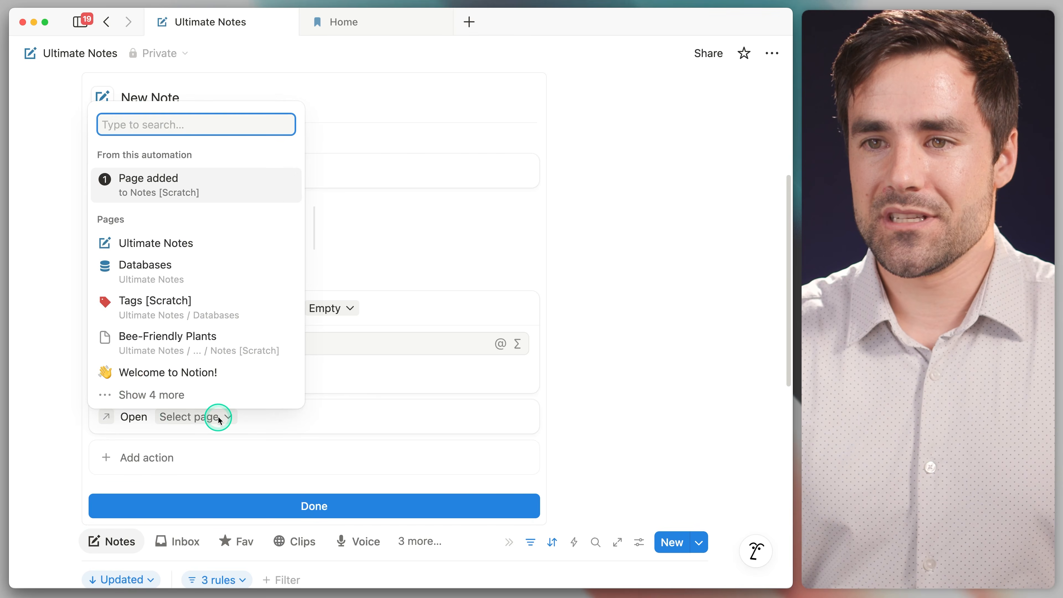
{"action": "left_click", "coordinate": [153, 184]}
{"action": "scroll", "coordinate": [296, 373], "scroll_direction": "down", "scroll_amount": 3}
{"action": "left_click", "coordinate": [337, 346]}
{"action": "left_click", "coordinate": [328, 379]}
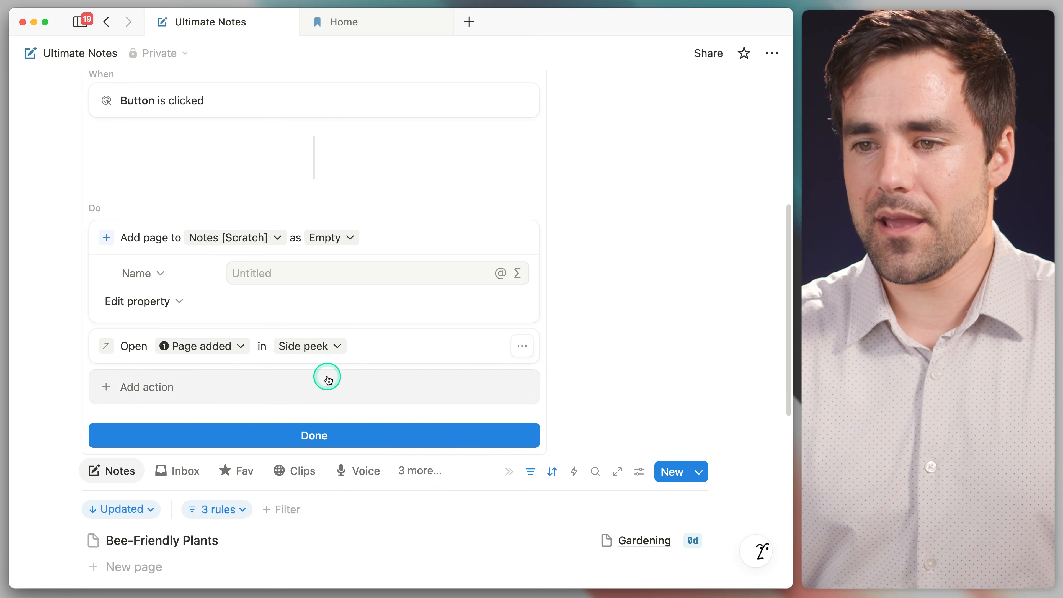
{"action": "left_click", "coordinate": [322, 430]}
{"action": "scroll", "coordinate": [435, 396], "scroll_direction": "up", "scroll_amount": 5}
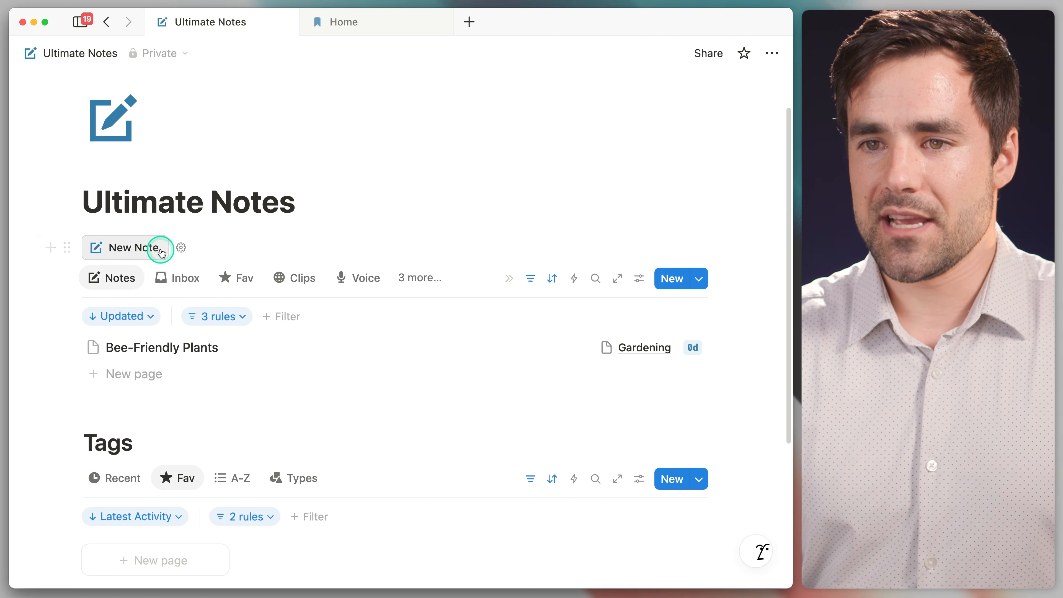
Use the New Note button to create a note and title it "New Note".
{"action": "left_click", "coordinate": [139, 250]}
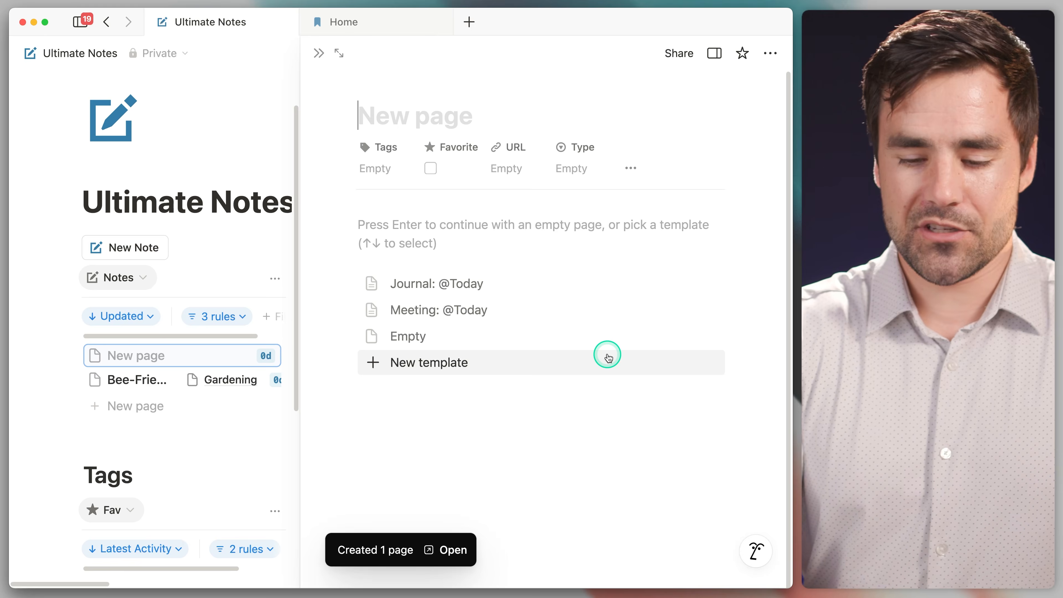
{"action": "type", "text": "New NOt"}
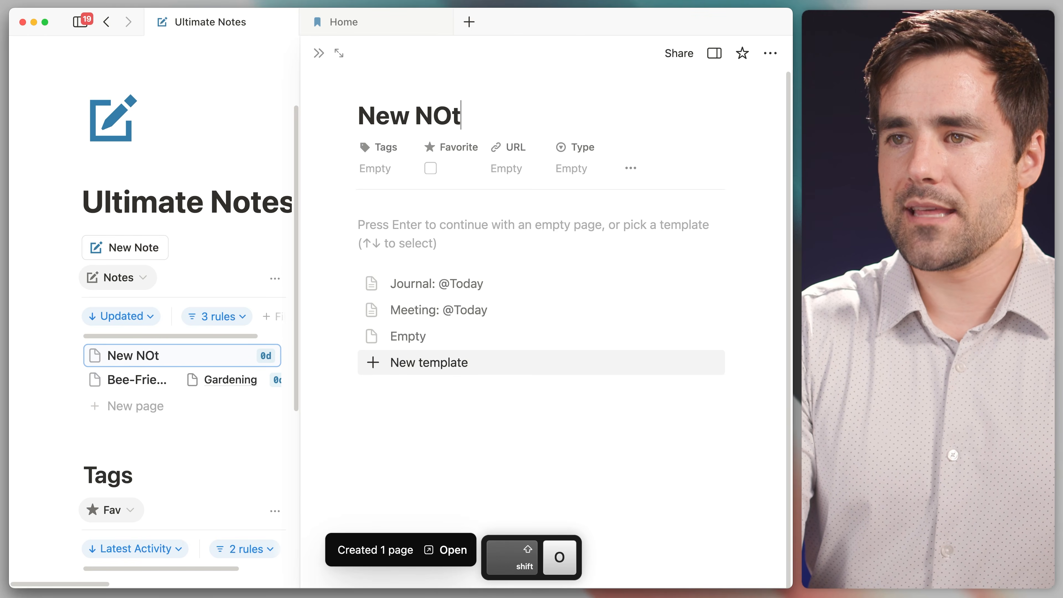
{"action": "key", "text": "BackSpace"}
{"action": "key", "text": "BackSpace"}
{"action": "type", "text": "ote"}
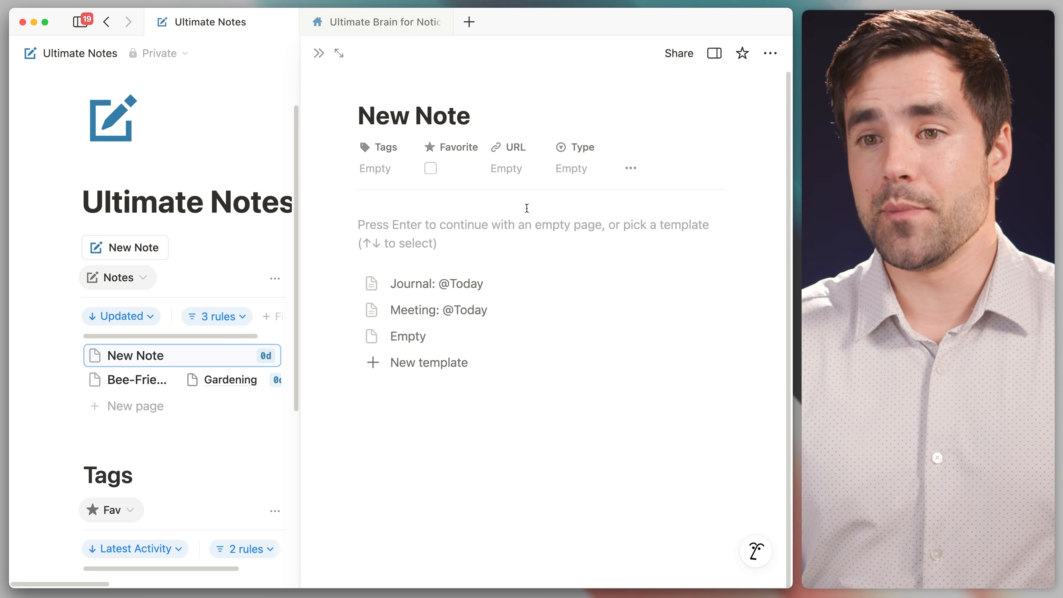
Examine the expanded Nav section of the Ultimate Brain for Notion [DEMO] page, collapse it and return to Ultimate Notes.
{"action": "left_click", "coordinate": [381, 23]}
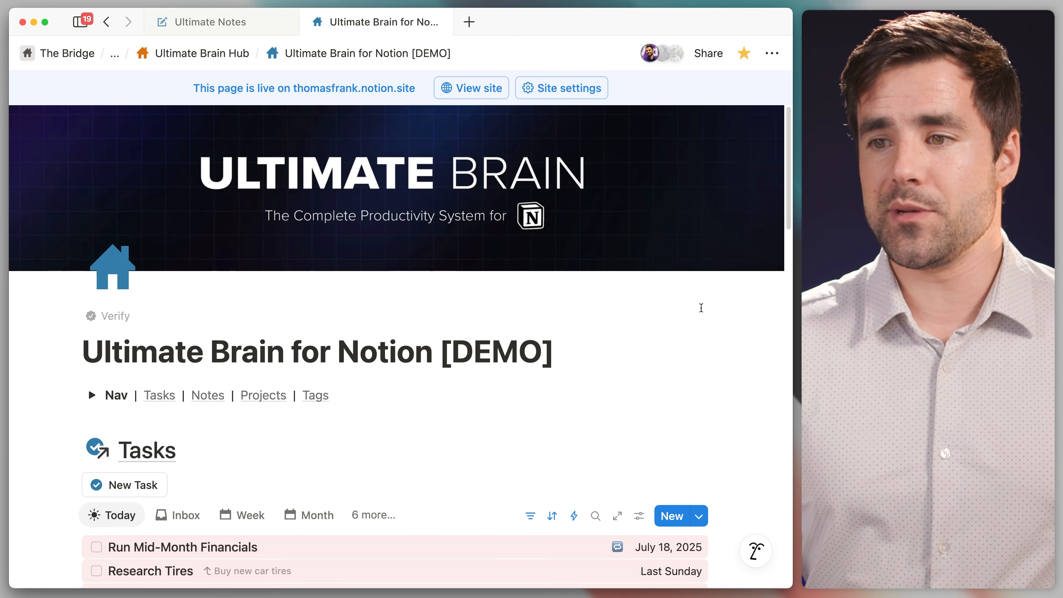
{"action": "scroll", "coordinate": [618, 278], "scroll_direction": "down", "scroll_amount": 4}
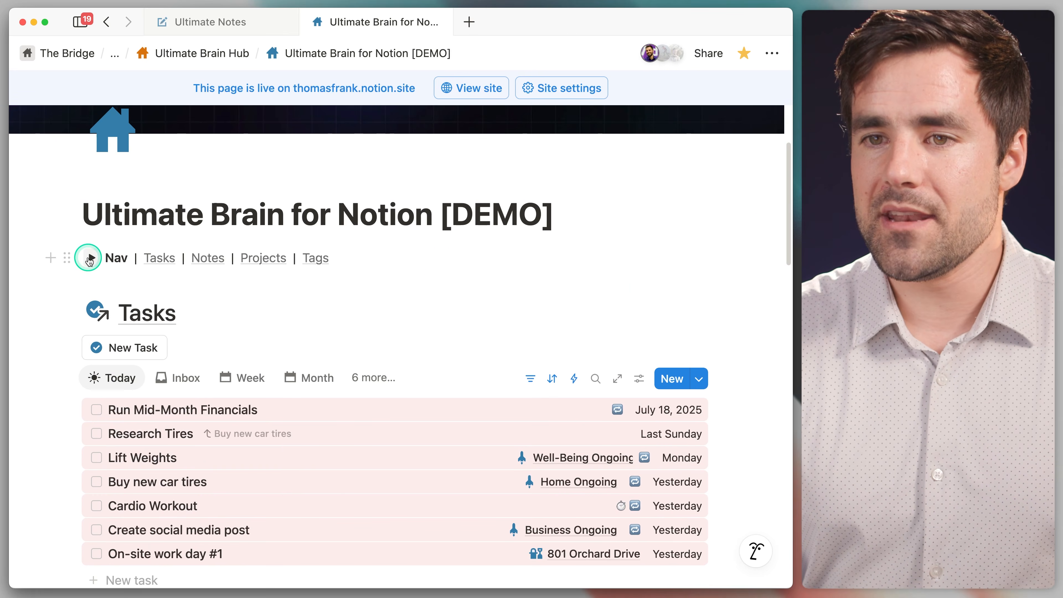
{"action": "left_click", "coordinate": [92, 260]}
{"action": "scroll", "coordinate": [316, 306], "scroll_direction": "down", "scroll_amount": 1}
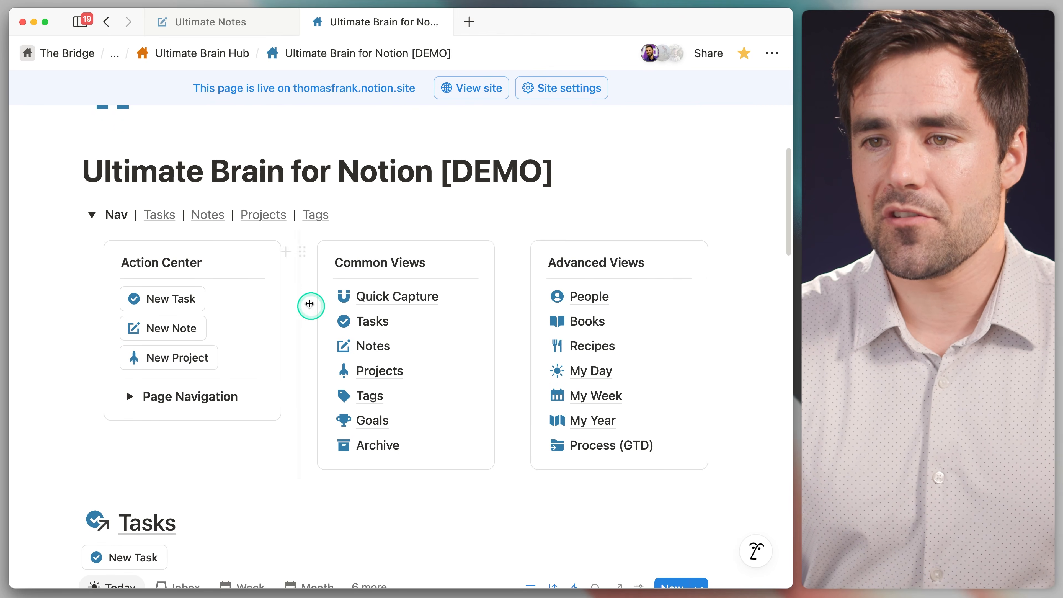
{"action": "scroll", "coordinate": [237, 368], "scroll_direction": "down", "scroll_amount": 1}
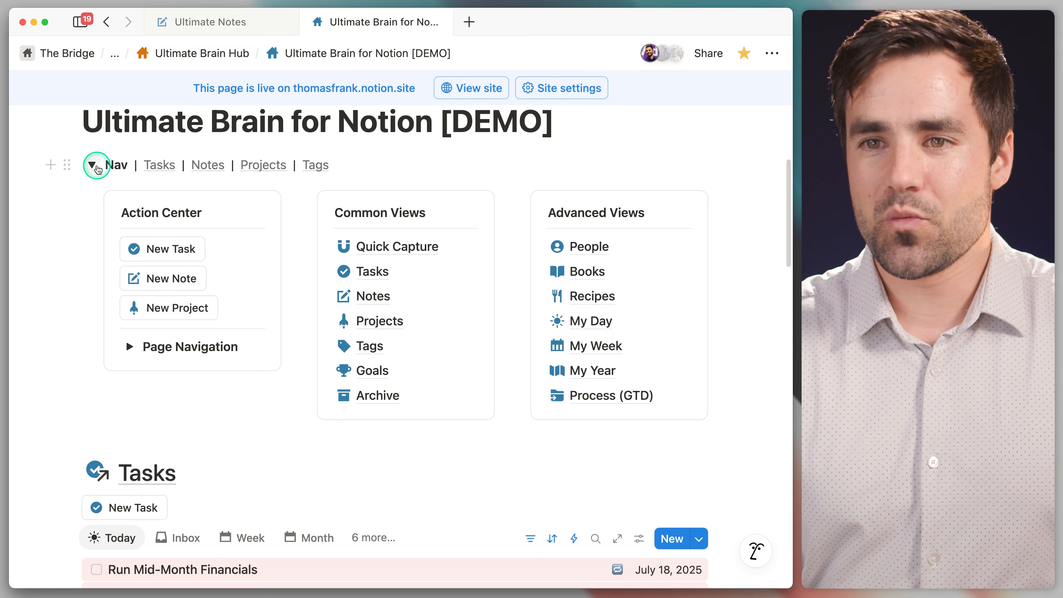
{"action": "left_click", "coordinate": [91, 164]}
{"action": "left_click", "coordinate": [213, 30]}
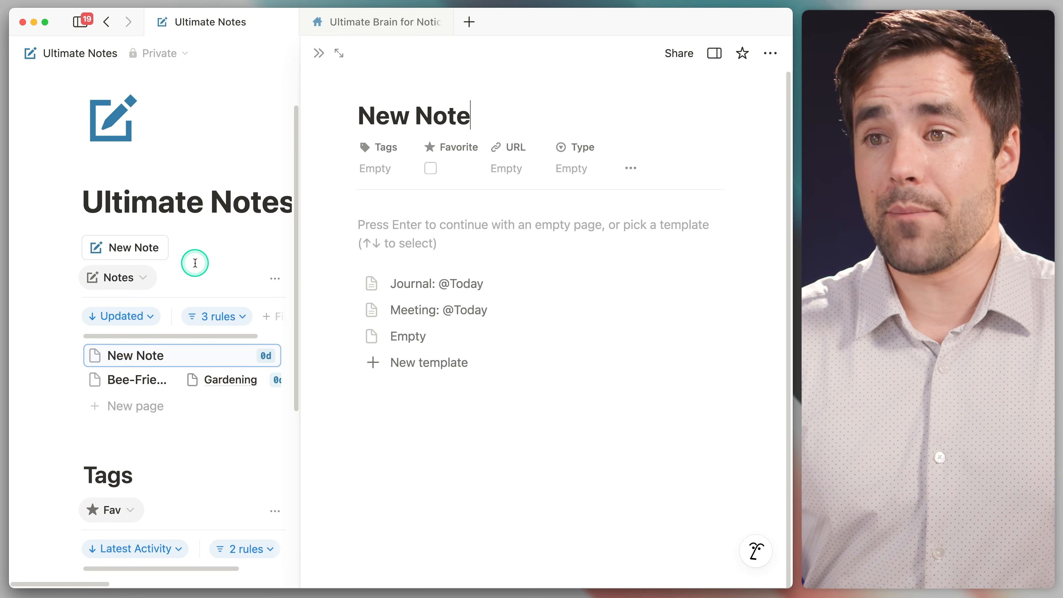
Close the new note, open the Databases page and rename the Notes [Scratch] database to "Notes".
{"action": "left_click", "coordinate": [318, 53]}
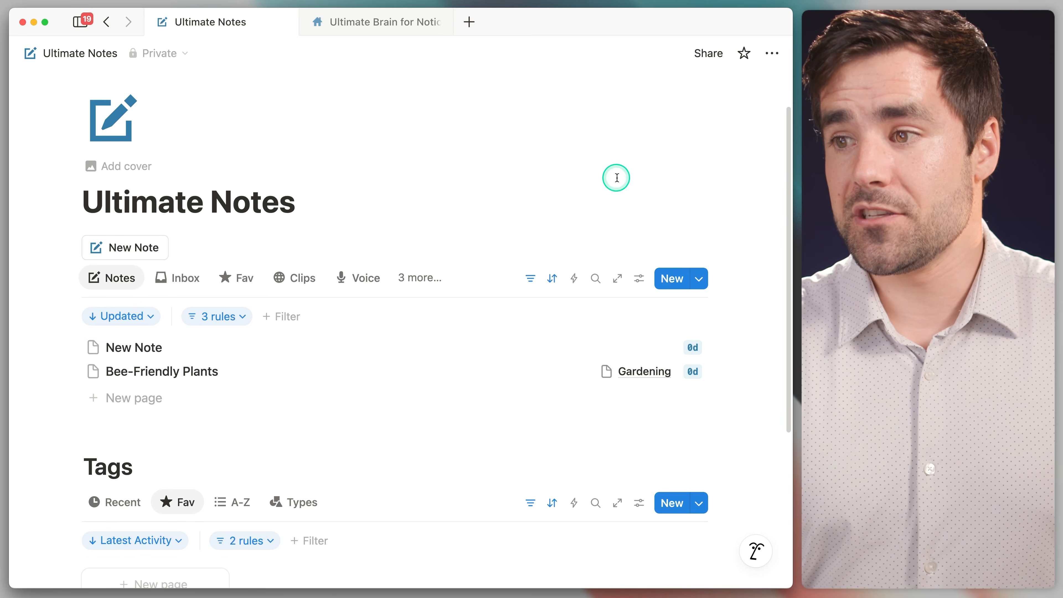
{"action": "scroll", "coordinate": [705, 225], "scroll_direction": "down", "scroll_amount": 5}
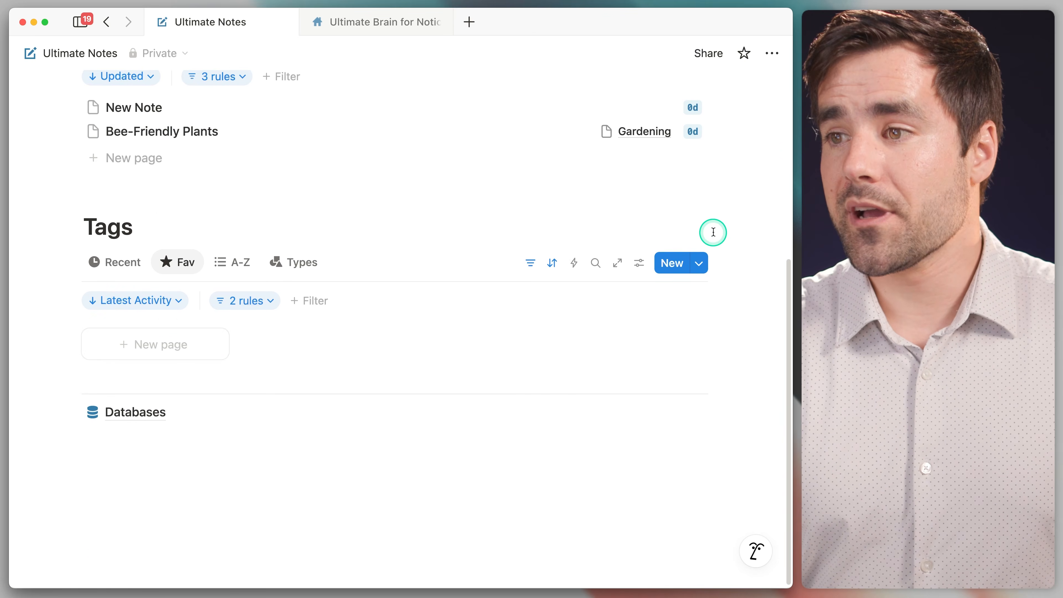
{"action": "left_click", "coordinate": [149, 411]}
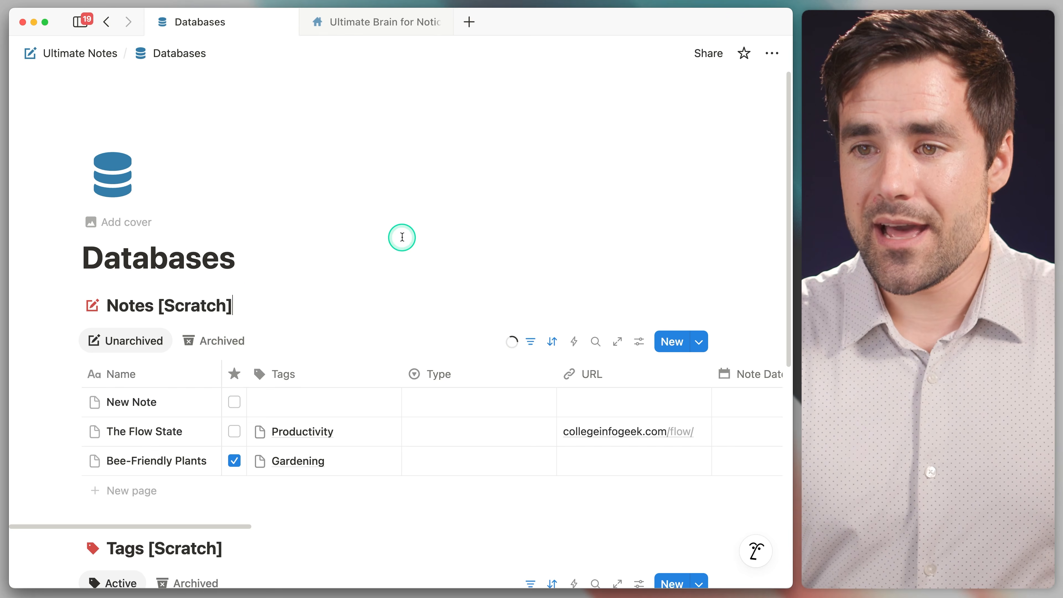
{"action": "key", "text": "BackSpace"}
{"action": "key", "text": "BackSpace"}
{"action": "key", "text": "BackSpace"}
{"action": "key", "text": "BackSpace"}
{"action": "key", "text": "BackSpace"}
{"action": "key", "text": "BackSpace"}
{"action": "key", "text": "BackSpace"}
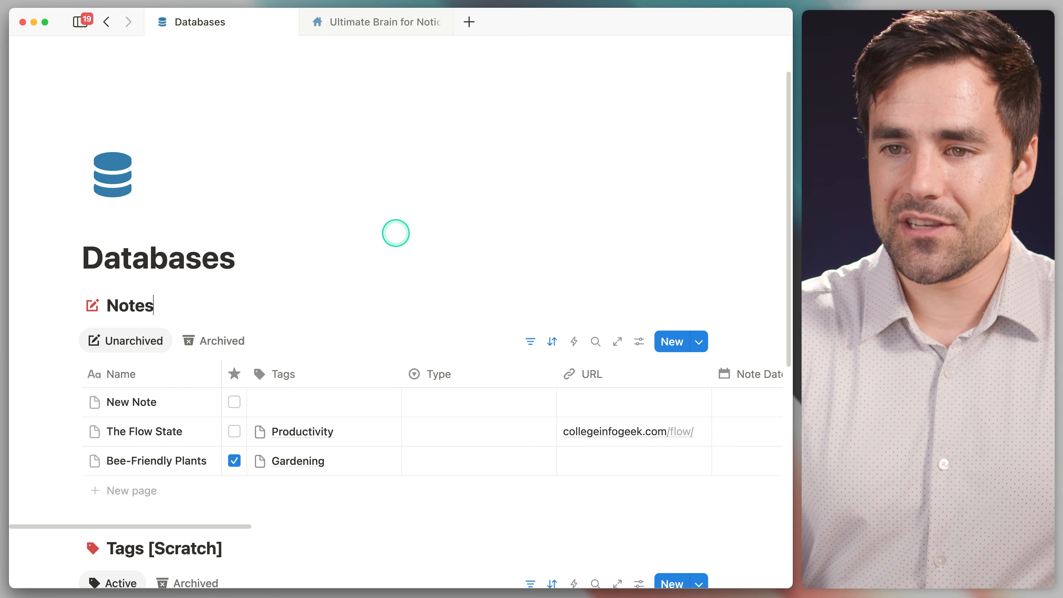
Rename the Tags [Scratch] database to "Tags".
{"action": "scroll", "coordinate": [268, 363], "scroll_direction": "down", "scroll_amount": 5}
{"action": "left_click", "coordinate": [221, 391]}
{"action": "key", "text": "BackSpace"}
{"action": "key", "text": "BackSpace"}
{"action": "key", "text": "BackSpace"}
{"action": "key", "text": "BackSpace"}
{"action": "key", "text": "BackSpace"}
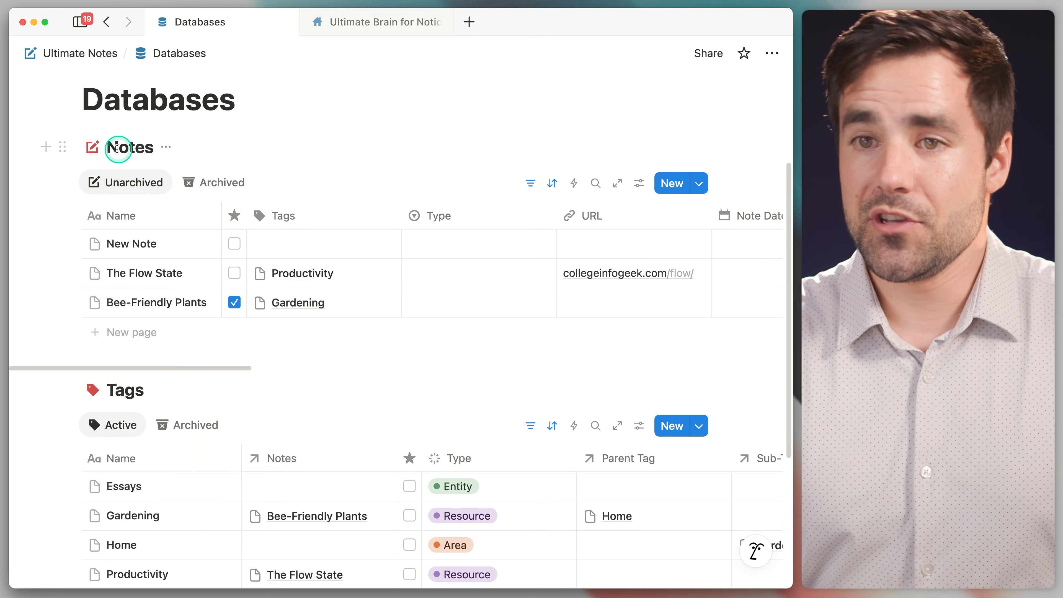
Turn the inline Notes and Tags databases on the Databases page into full pages.
{"action": "left_click", "coordinate": [64, 148]}
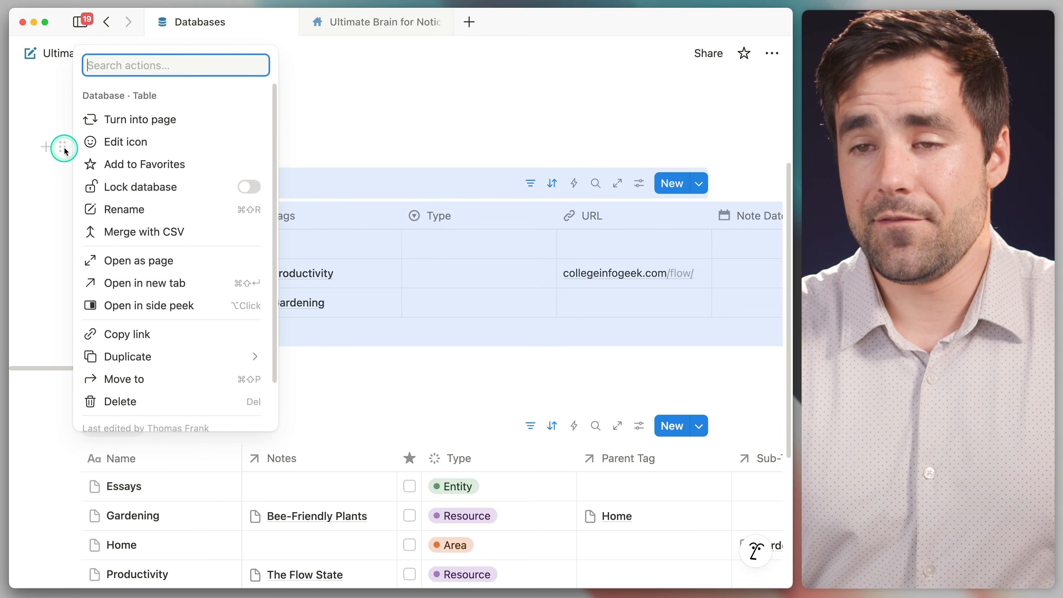
{"action": "left_click", "coordinate": [188, 121]}
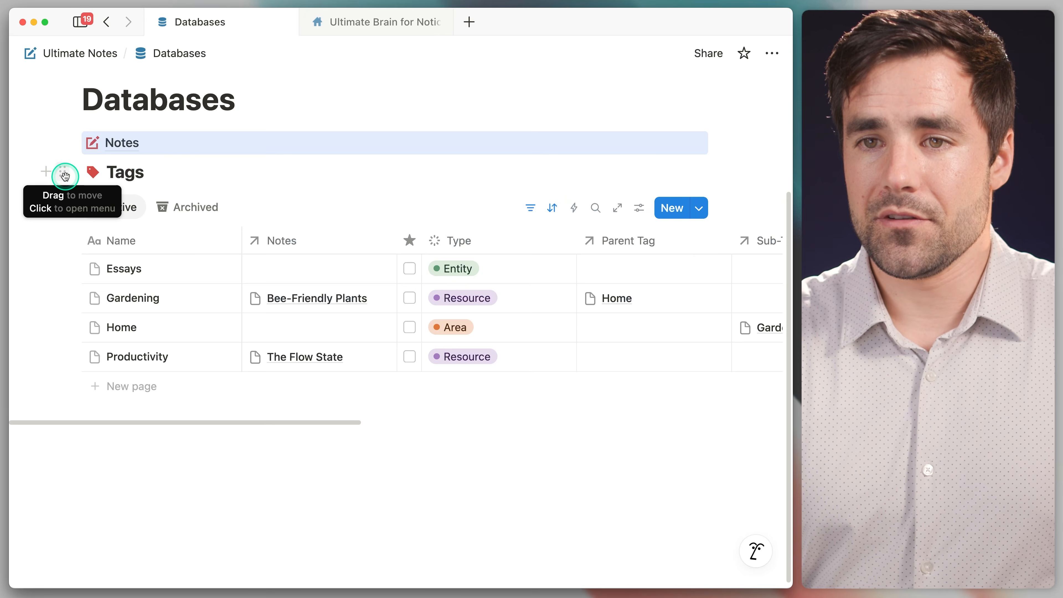
{"action": "left_click", "coordinate": [65, 175]}
{"action": "left_click", "coordinate": [198, 123]}
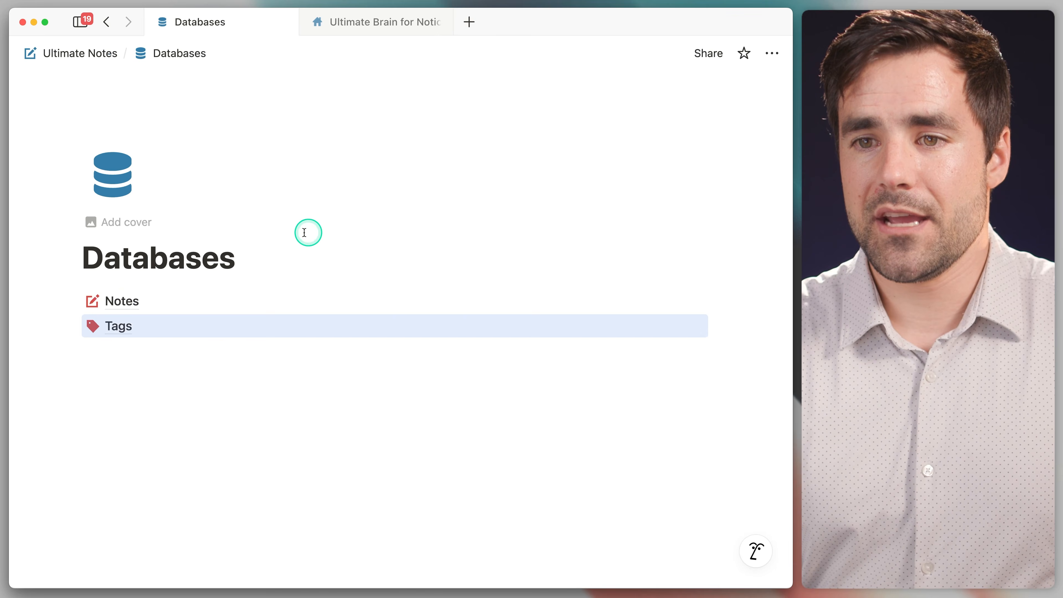
{"action": "left_click", "coordinate": [288, 253]}
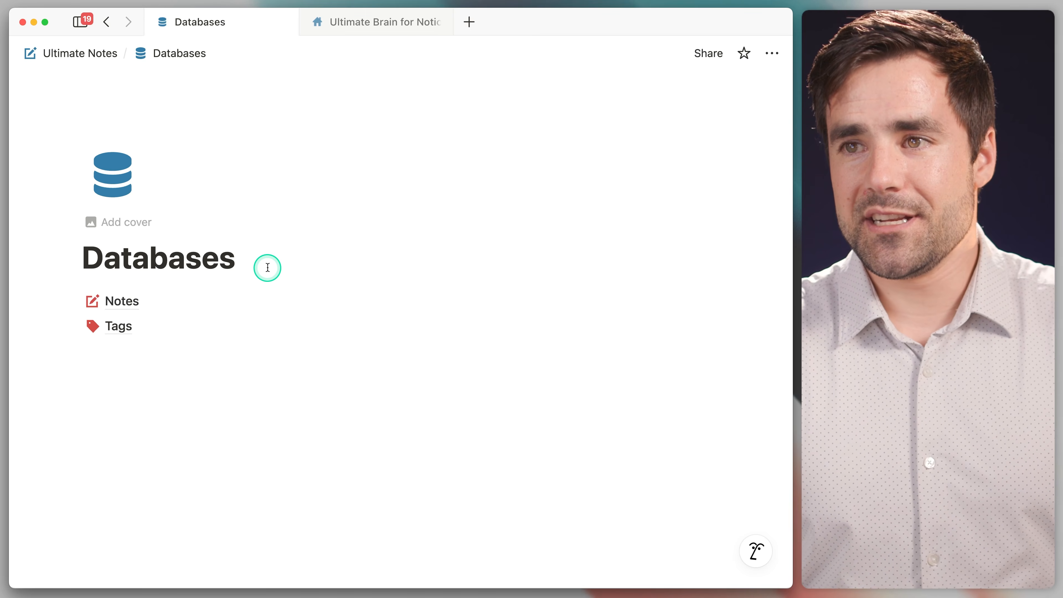
Examine how Ultimate Brain's Databases & Components page organizes its databases and explains locking, and return to the Databases page.
{"action": "left_click", "coordinate": [351, 20]}
{"action": "scroll", "coordinate": [481, 338], "scroll_direction": "down", "scroll_amount": 10}
{"action": "scroll", "coordinate": [481, 342], "scroll_direction": "down", "scroll_amount": 20}
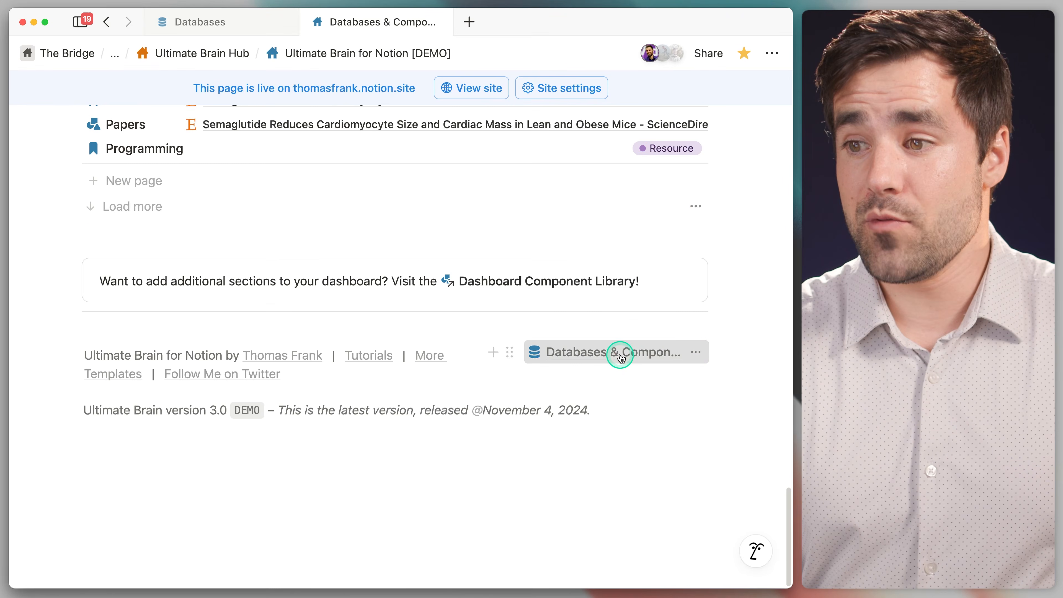
{"action": "left_click", "coordinate": [621, 356]}
{"action": "scroll", "coordinate": [615, 375], "scroll_direction": "down", "scroll_amount": 10}
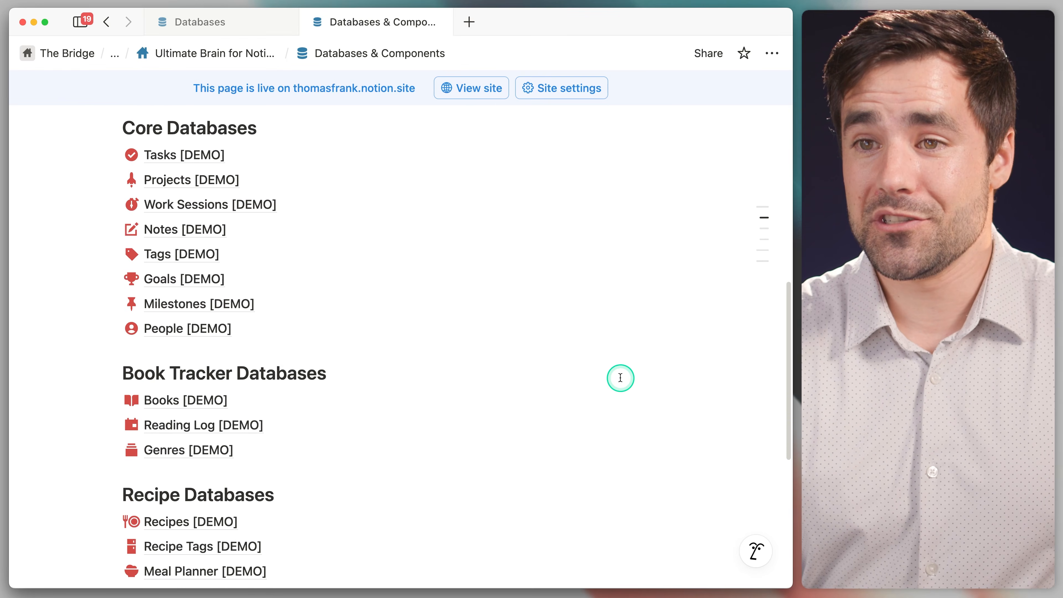
{"action": "scroll", "coordinate": [620, 378], "scroll_direction": "down", "scroll_amount": 1}
{"action": "scroll", "coordinate": [621, 381], "scroll_direction": "up", "scroll_amount": 1}
{"action": "mouse_move", "coordinate": [265, 187]}
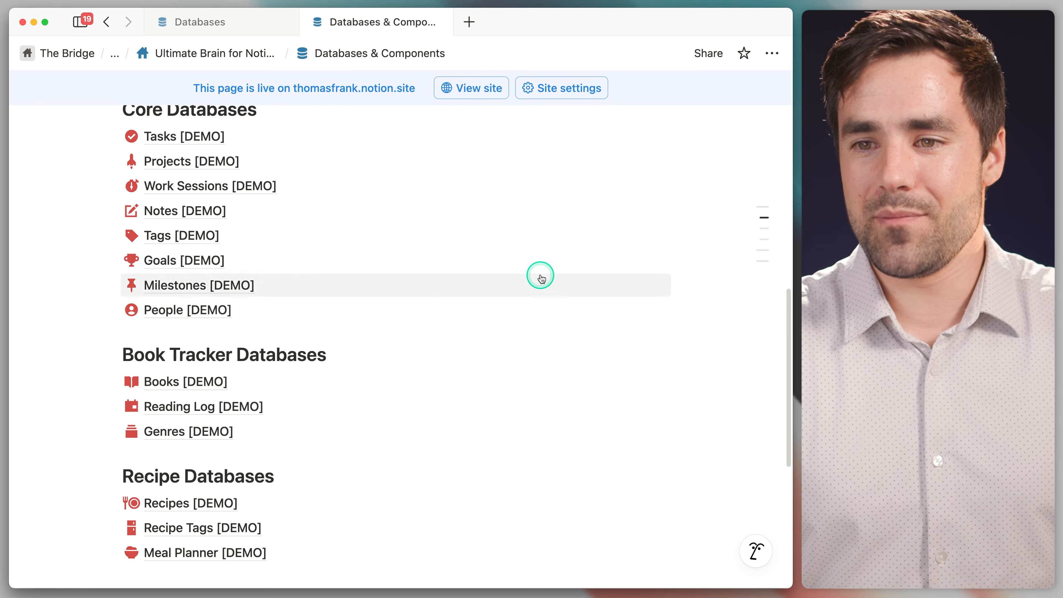
{"action": "scroll", "coordinate": [612, 320], "scroll_direction": "down", "scroll_amount": 7}
{"action": "scroll", "coordinate": [622, 325], "scroll_direction": "up", "scroll_amount": 10}
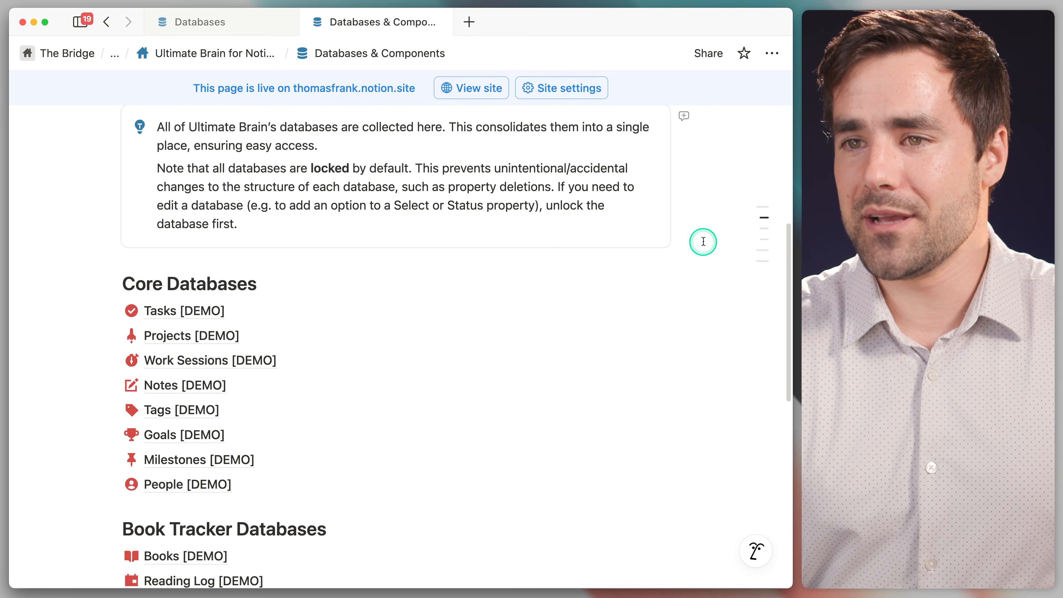
{"action": "left_click", "coordinate": [224, 26]}
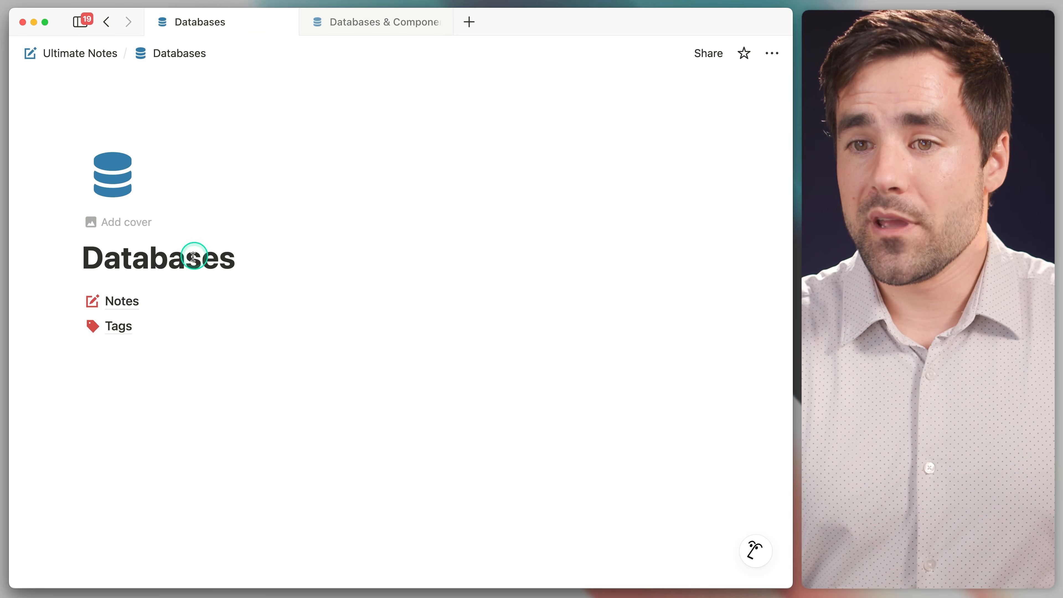
Open the Notes database as a page and lock it.
{"action": "left_click", "coordinate": [128, 300]}
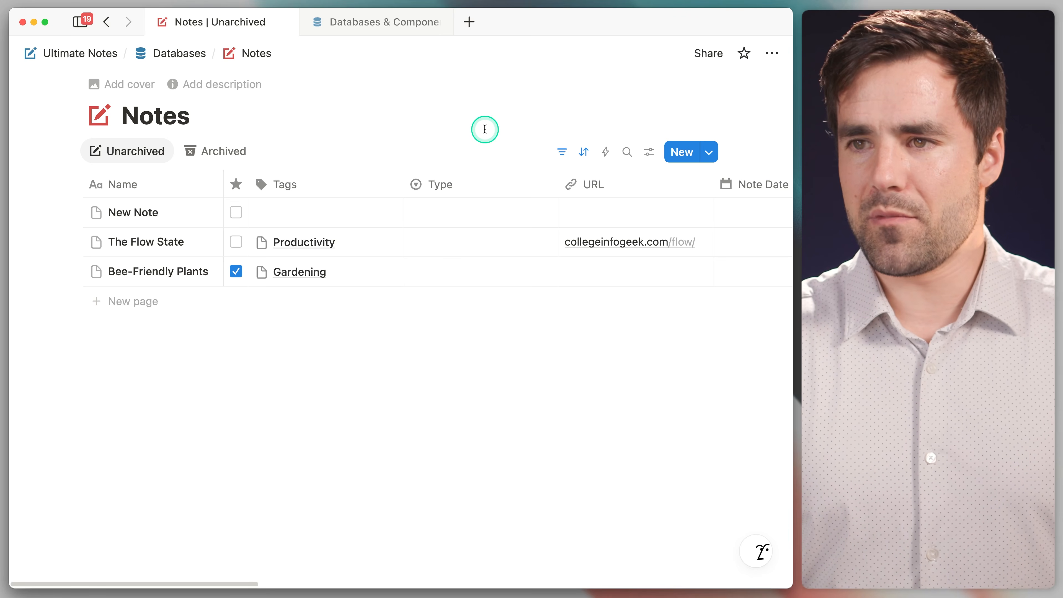
{"action": "left_click", "coordinate": [771, 53]}
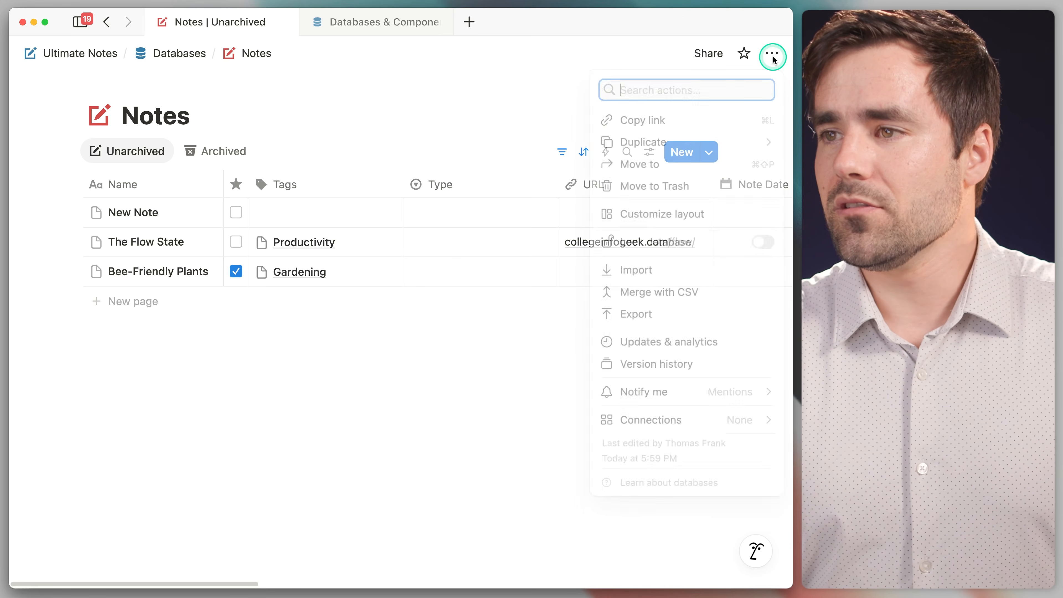
{"action": "left_click", "coordinate": [761, 246]}
{"action": "left_click", "coordinate": [254, 87]}
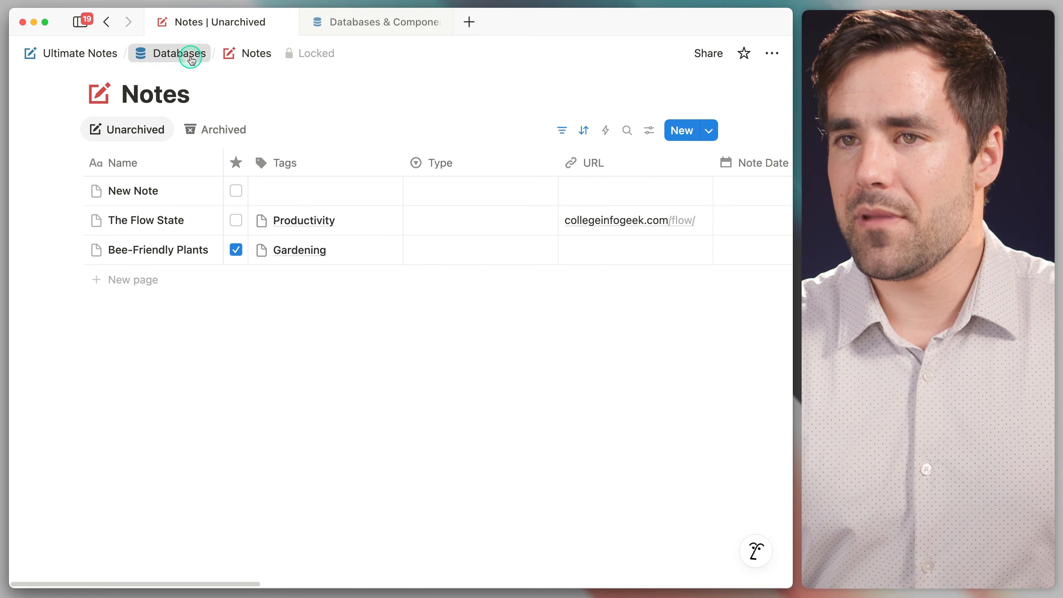
Go back to the Databases page, open the Tags database and lock it.
{"action": "left_click", "coordinate": [179, 53]}
{"action": "left_click", "coordinate": [106, 325]}
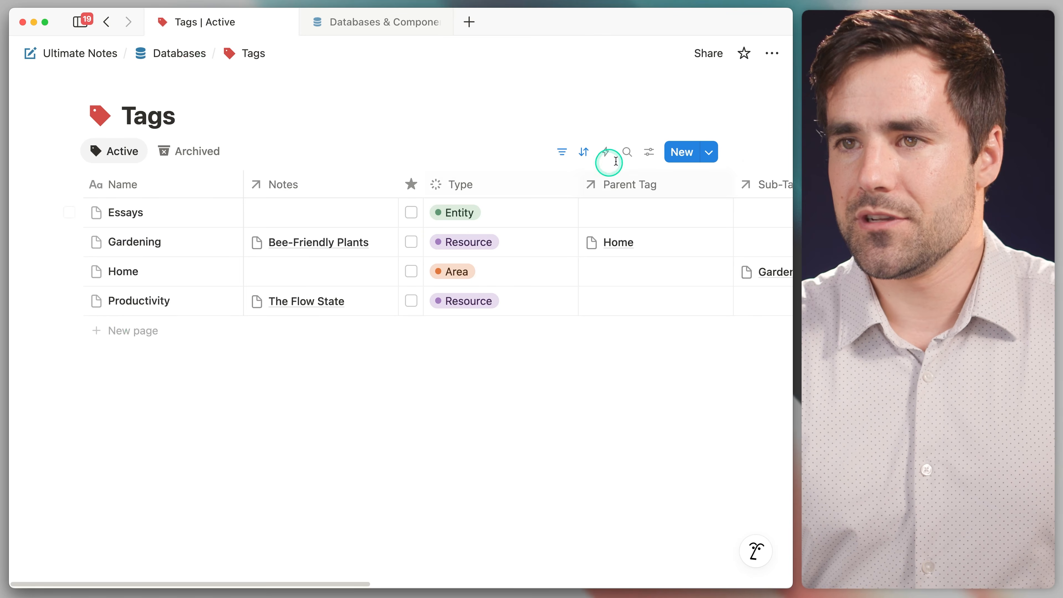
{"action": "left_click", "coordinate": [772, 54]}
{"action": "left_click", "coordinate": [762, 246]}
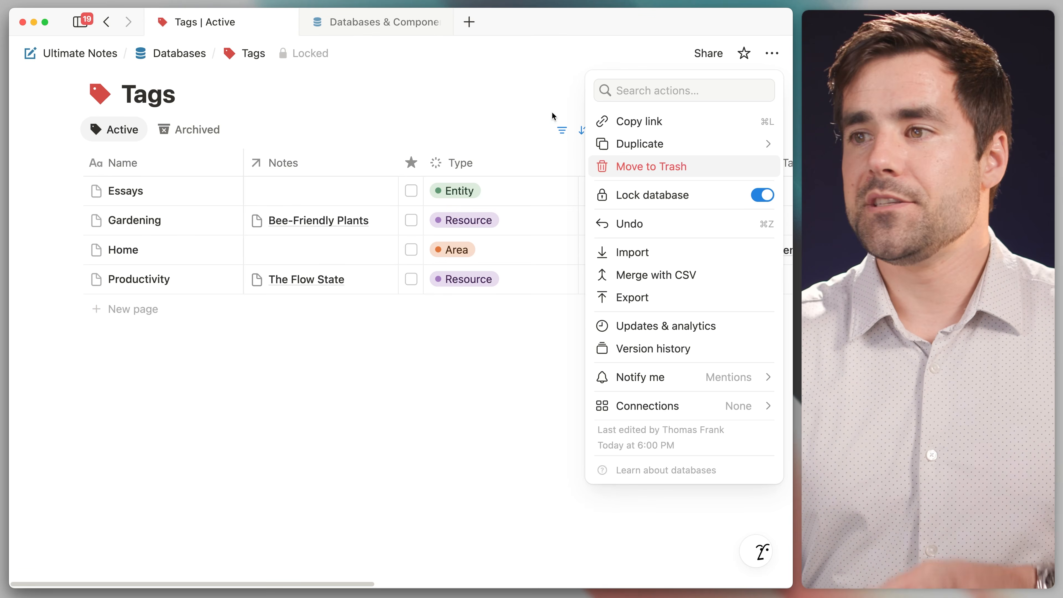
Return to the Ultimate Notes page and review its Notes and Tags sections, showing the tags in the Types view.
{"action": "left_click", "coordinate": [95, 51]}
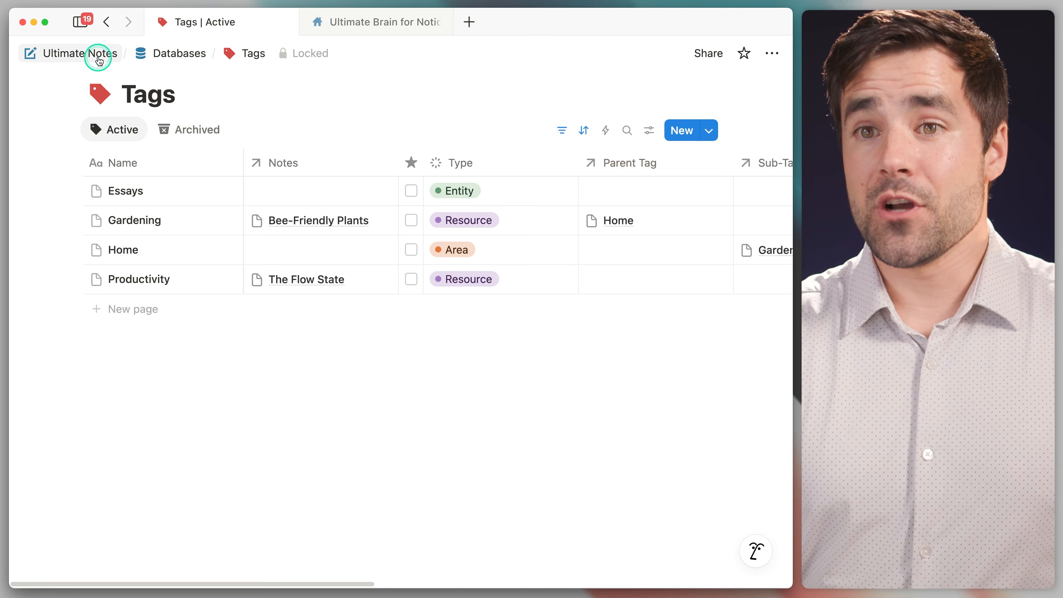
{"action": "left_click", "coordinate": [94, 50]}
{"action": "scroll", "coordinate": [736, 316], "scroll_direction": "down", "scroll_amount": 2}
{"action": "scroll", "coordinate": [739, 315], "scroll_direction": "down", "scroll_amount": 3}
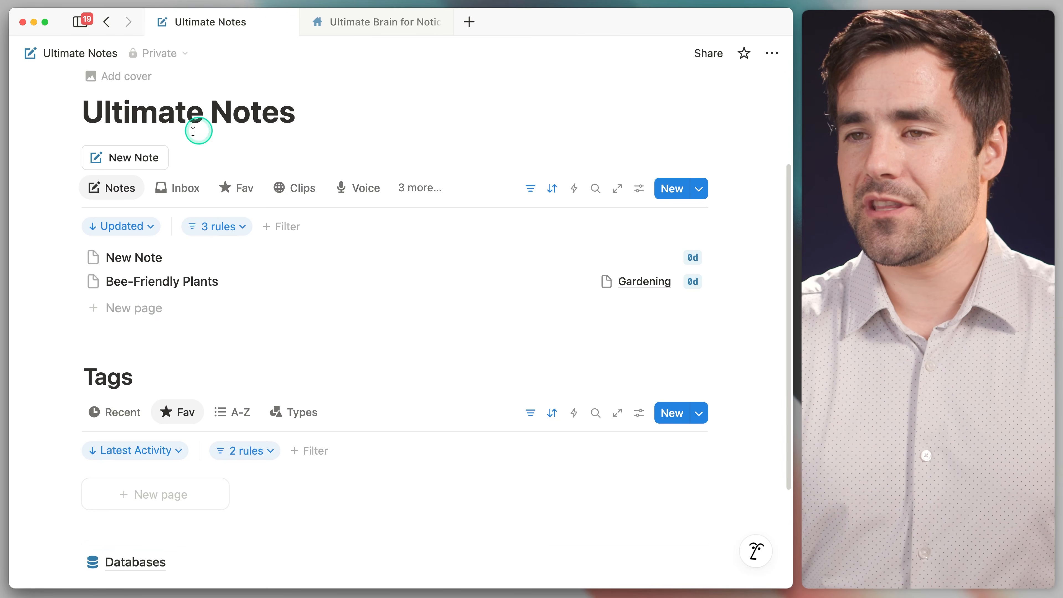
{"action": "scroll", "coordinate": [362, 270], "scroll_direction": "down", "scroll_amount": 4}
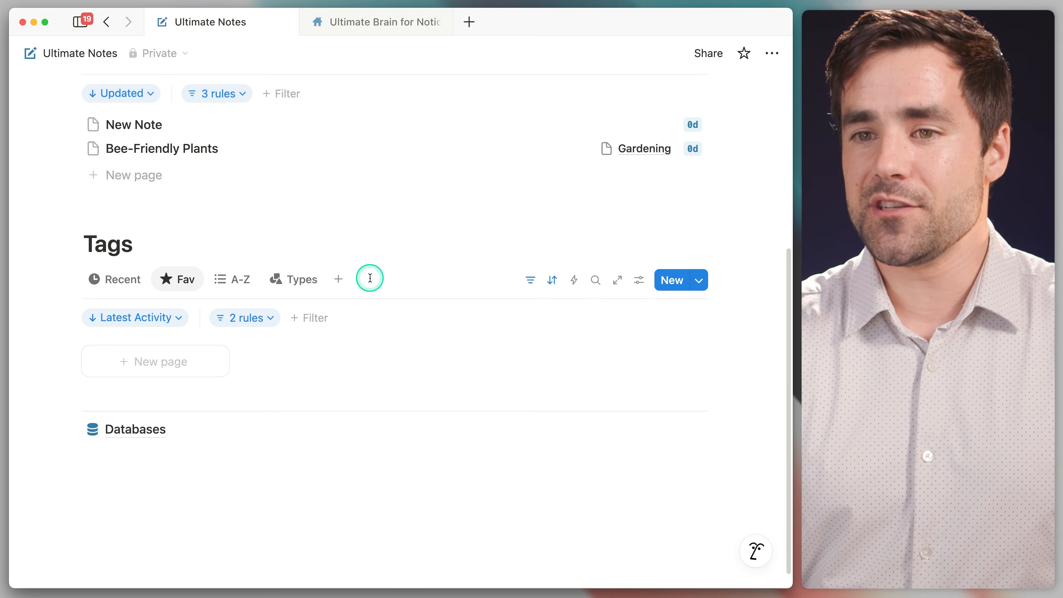
{"action": "left_click", "coordinate": [296, 276]}
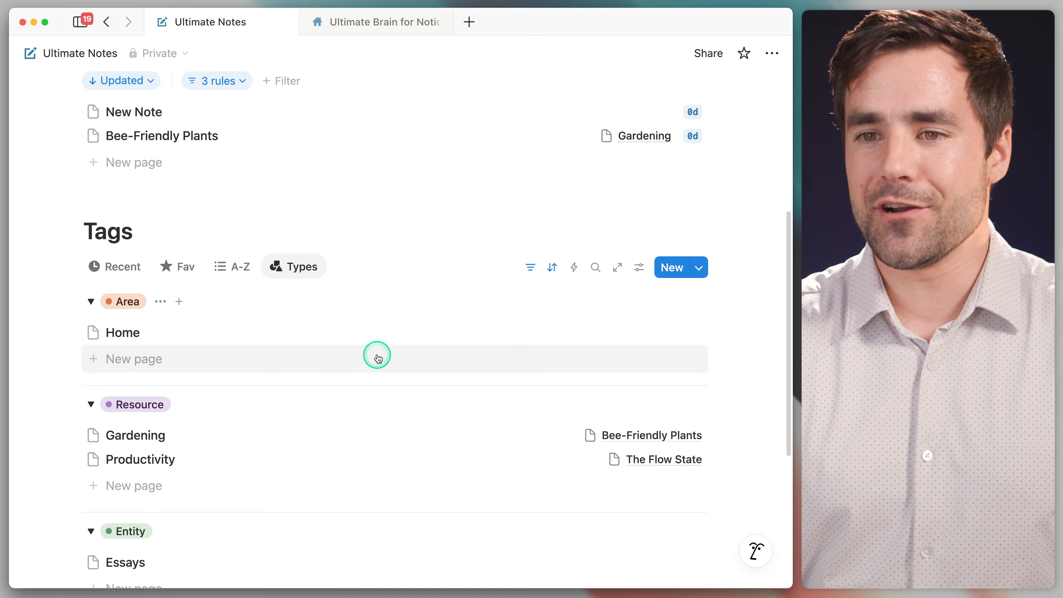
{"action": "scroll", "coordinate": [749, 345], "scroll_direction": "down", "scroll_amount": 4}
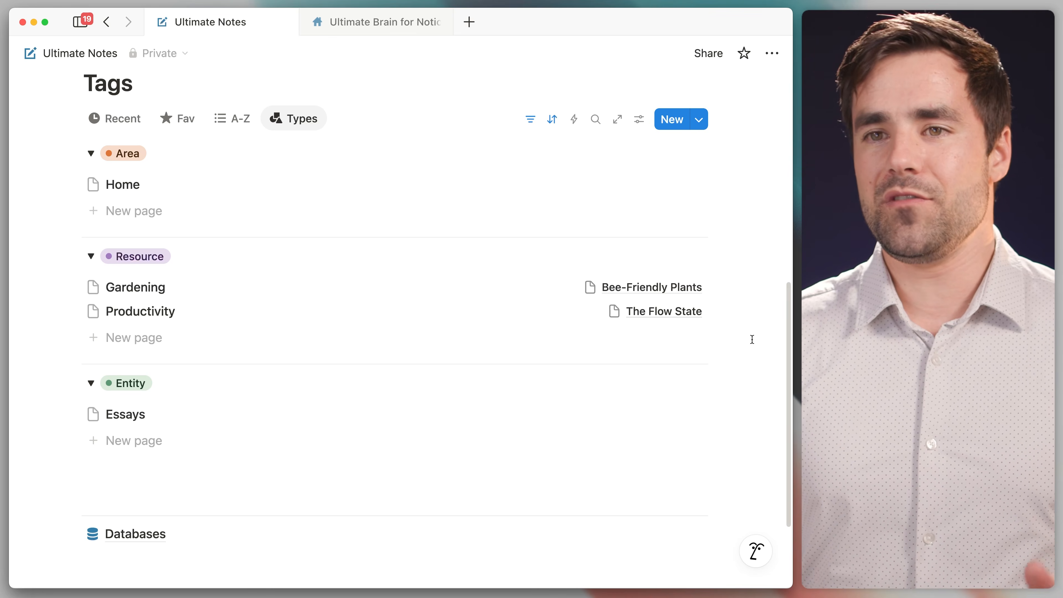
{"action": "scroll", "coordinate": [716, 349], "scroll_direction": "up", "scroll_amount": 7}
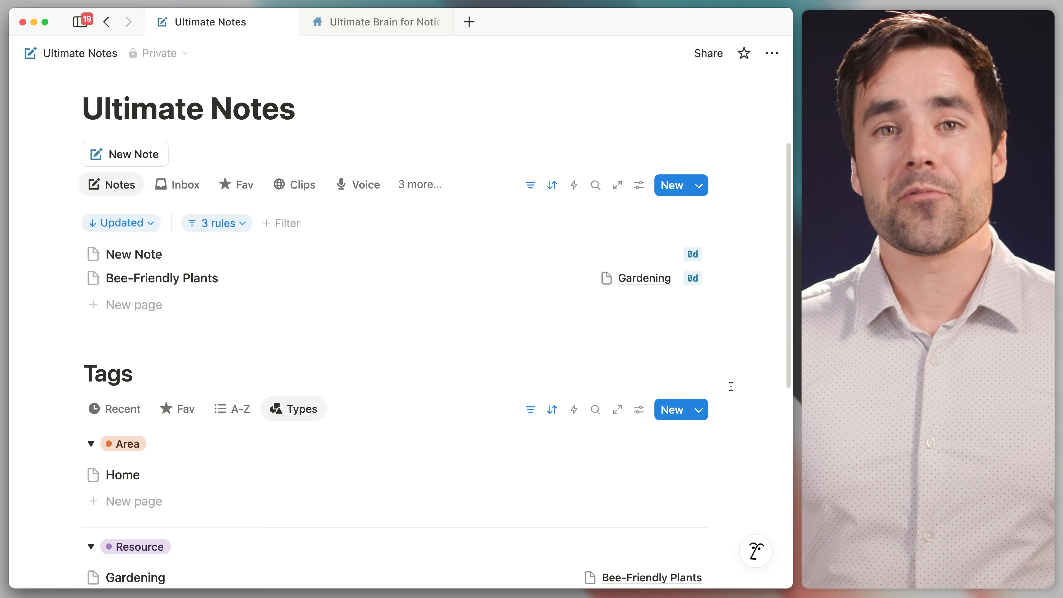
Create a note from the Note with Tasks template in the Ultimate Brain demo's Notes database and view its Notes and Tasks sections.
{"action": "left_click", "coordinate": [364, 31]}
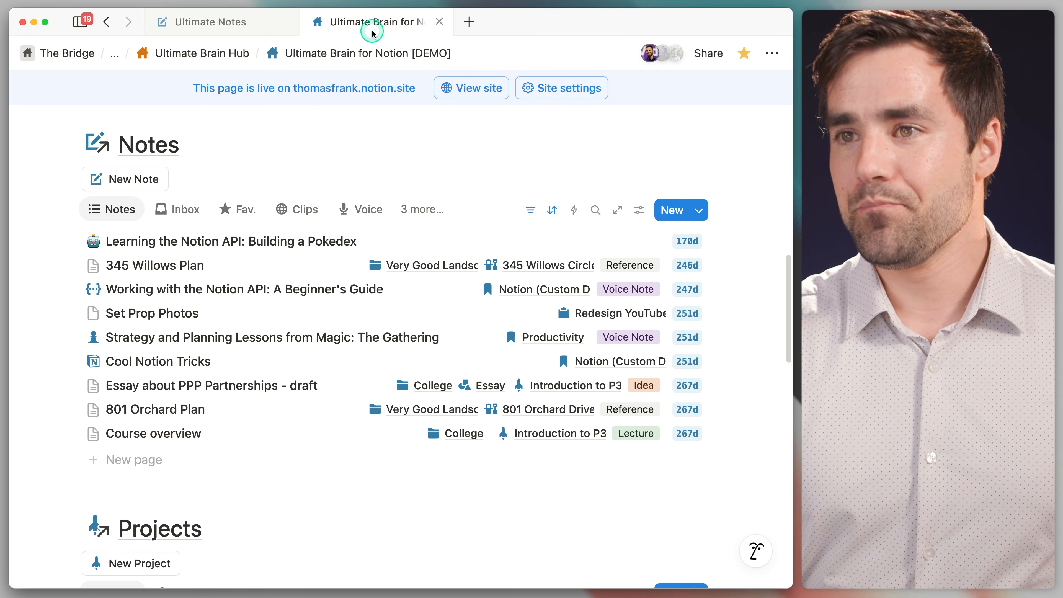
{"action": "left_click", "coordinate": [702, 210]}
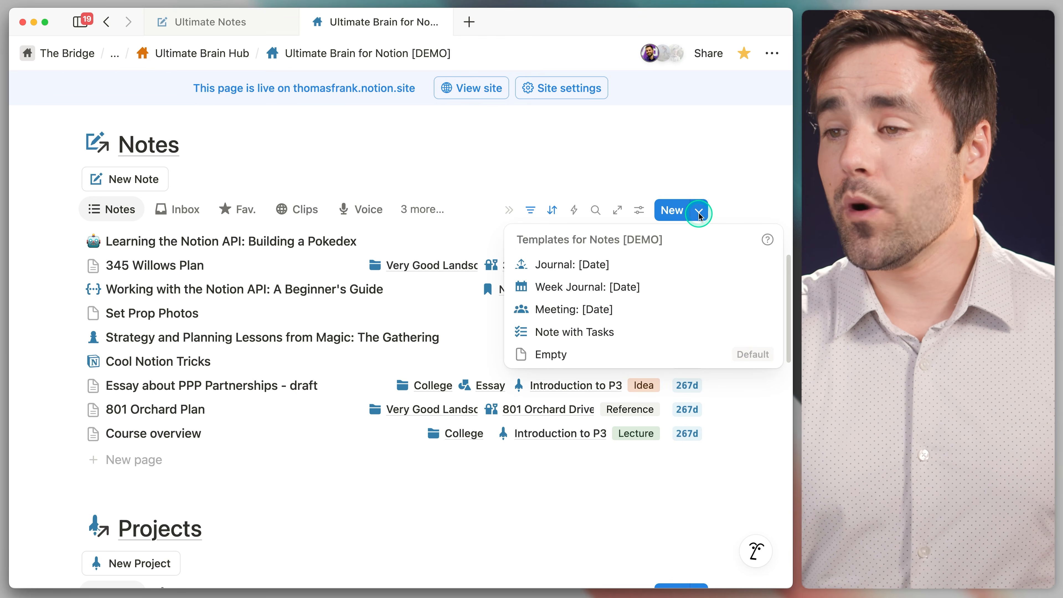
{"action": "left_click", "coordinate": [614, 331]}
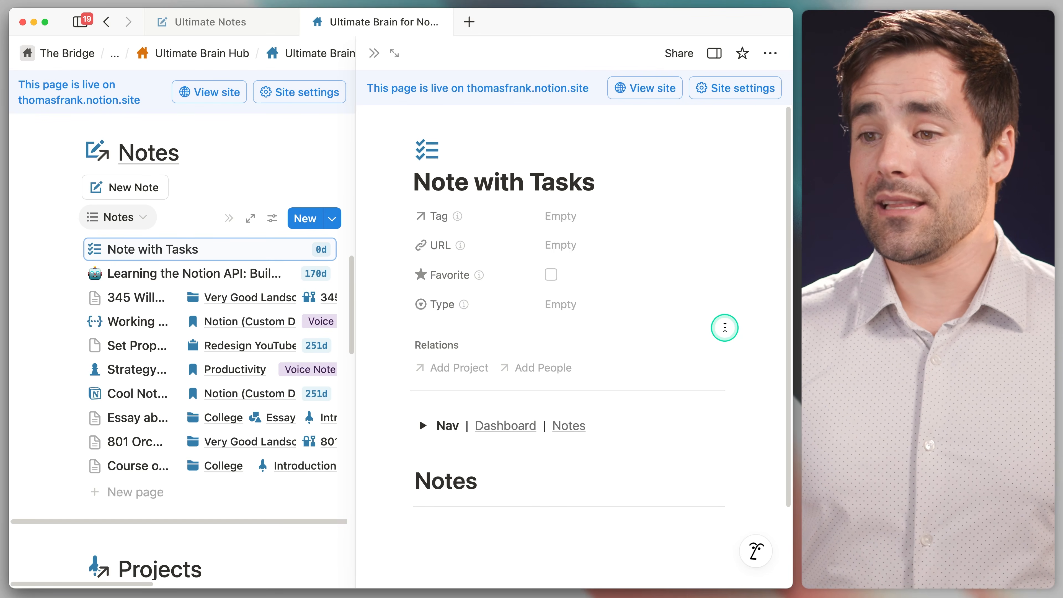
{"action": "scroll", "coordinate": [724, 328], "scroll_direction": "down", "scroll_amount": 5}
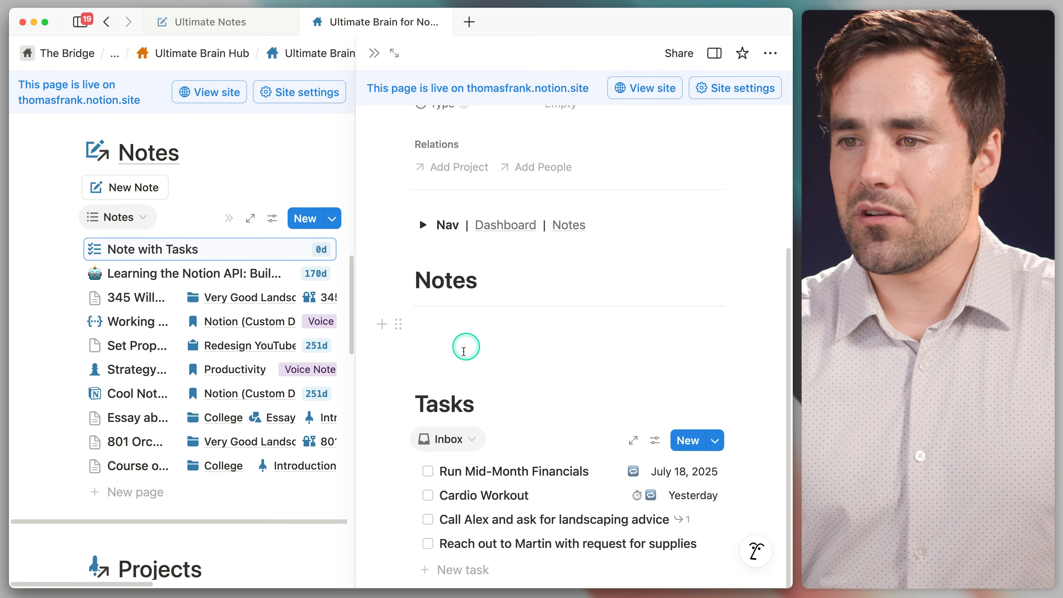
{"action": "scroll", "coordinate": [487, 332], "scroll_direction": "down", "scroll_amount": 1}
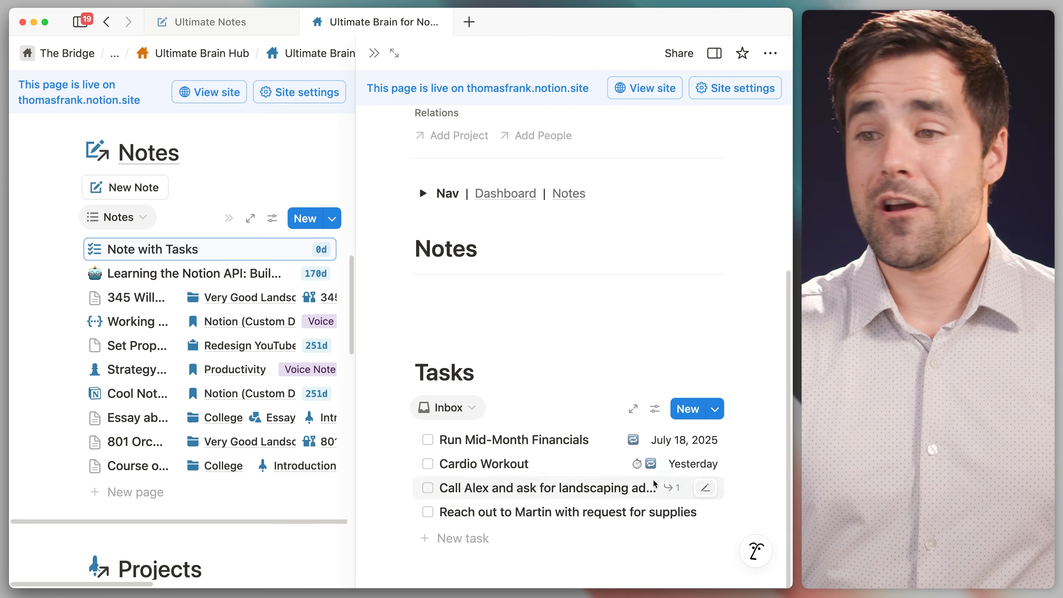
Add the to-do "Walk the dog" under the note's Notes heading and move it into the Tasks Inbox list.
{"action": "left_click", "coordinate": [469, 293]}
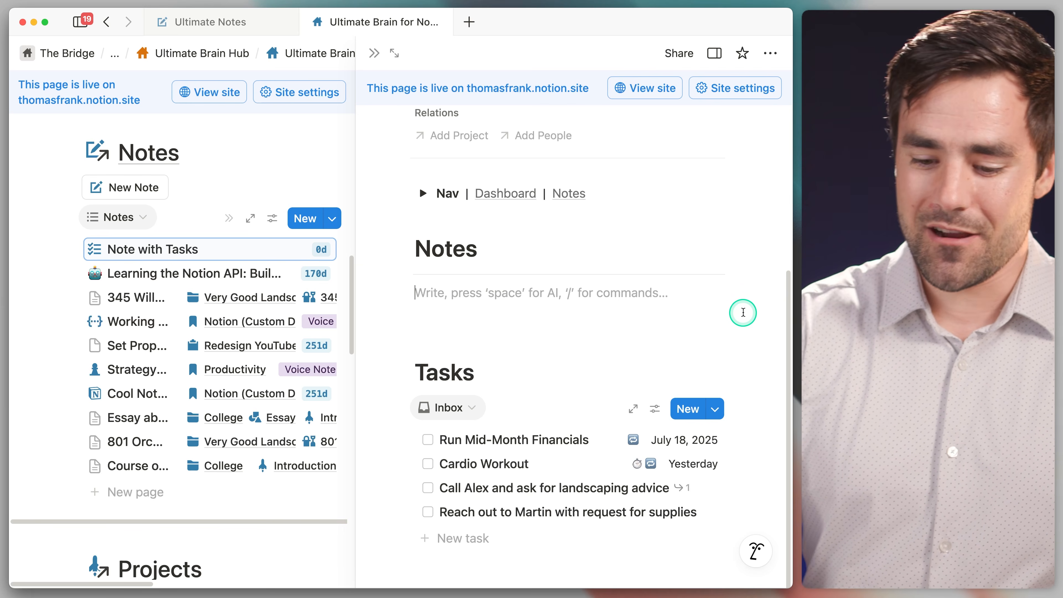
{"action": "type", "text": "[]"}
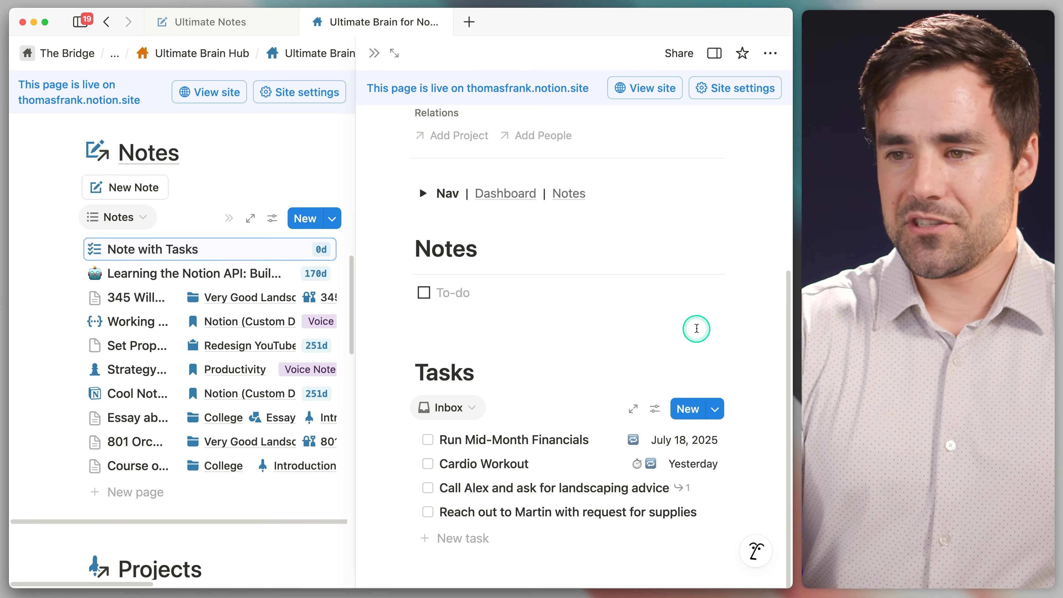
{"action": "type", "text": " Walk the dogs"}
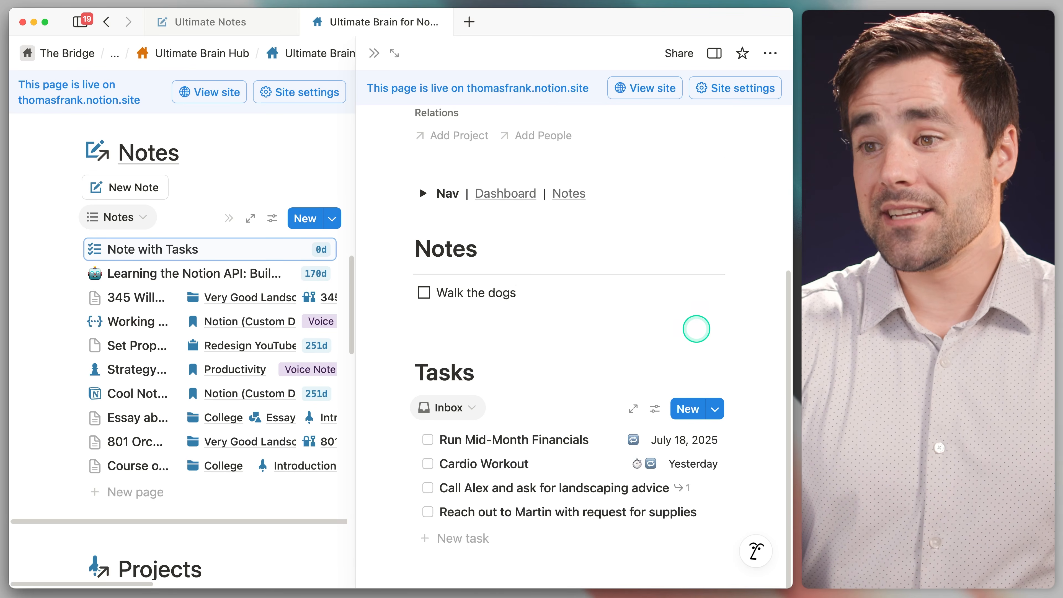
{"action": "key", "text": "BackSpace"}
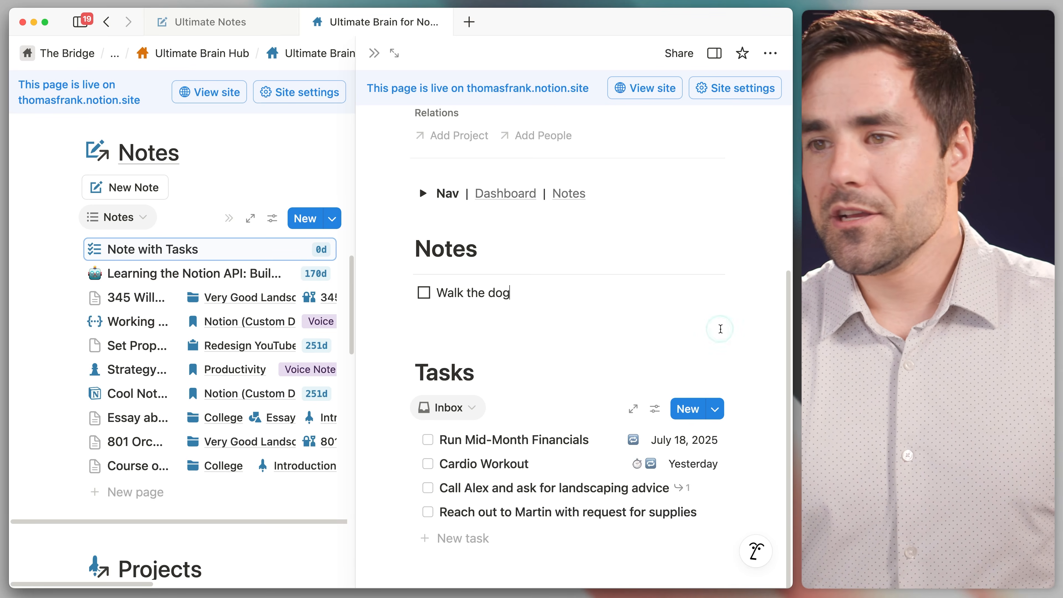
{"action": "left_click_drag", "start_coordinate": [399, 292], "coordinate": [446, 451]}
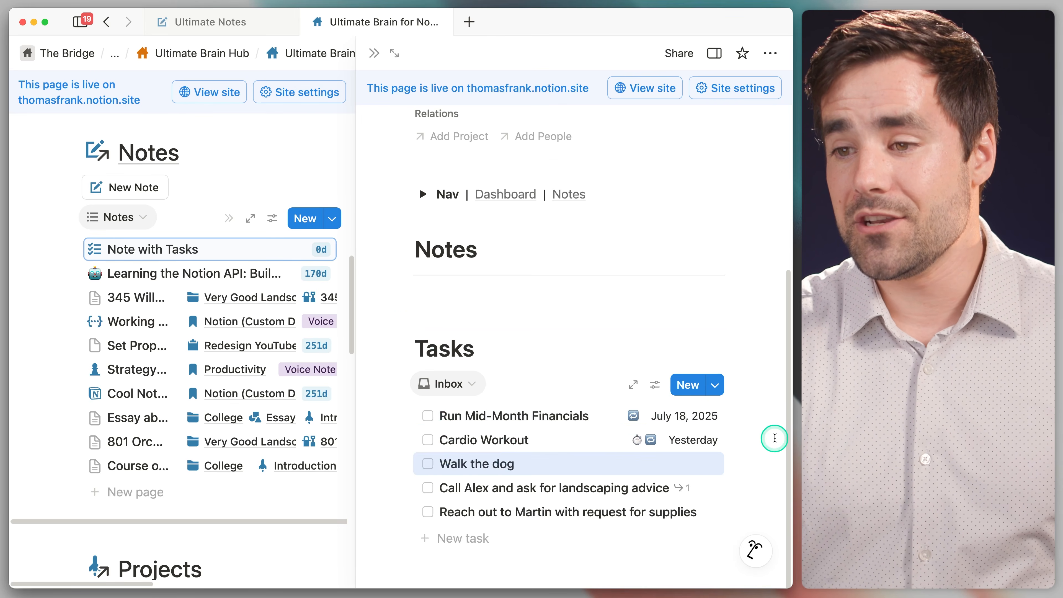
Open the "Walk the dog" task to view its properties, and return to the note and close its side peek.
{"action": "left_click", "coordinate": [451, 463]}
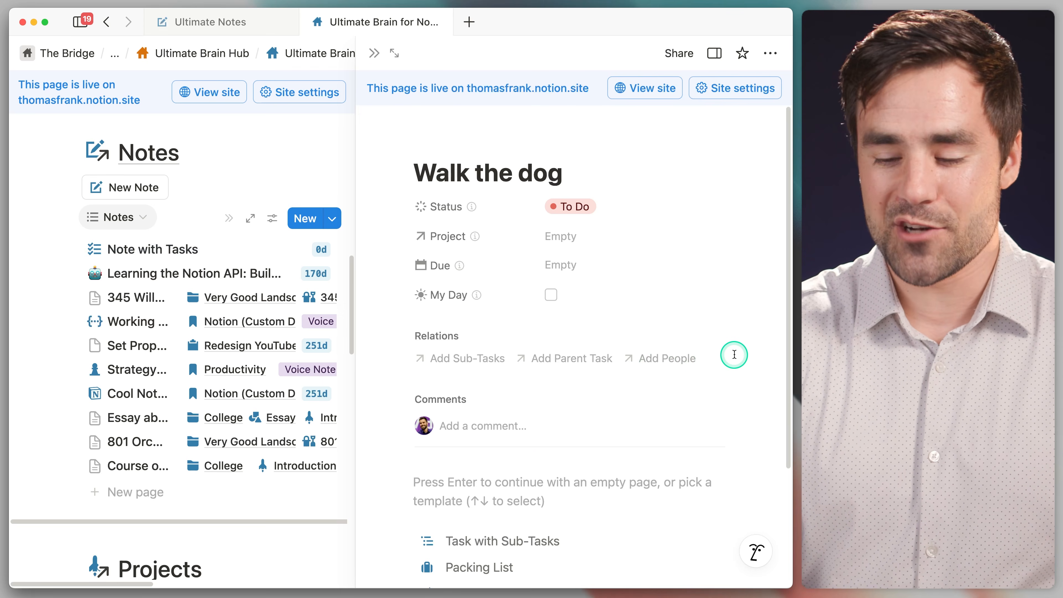
{"action": "key", "text": "super+bracketleft"}
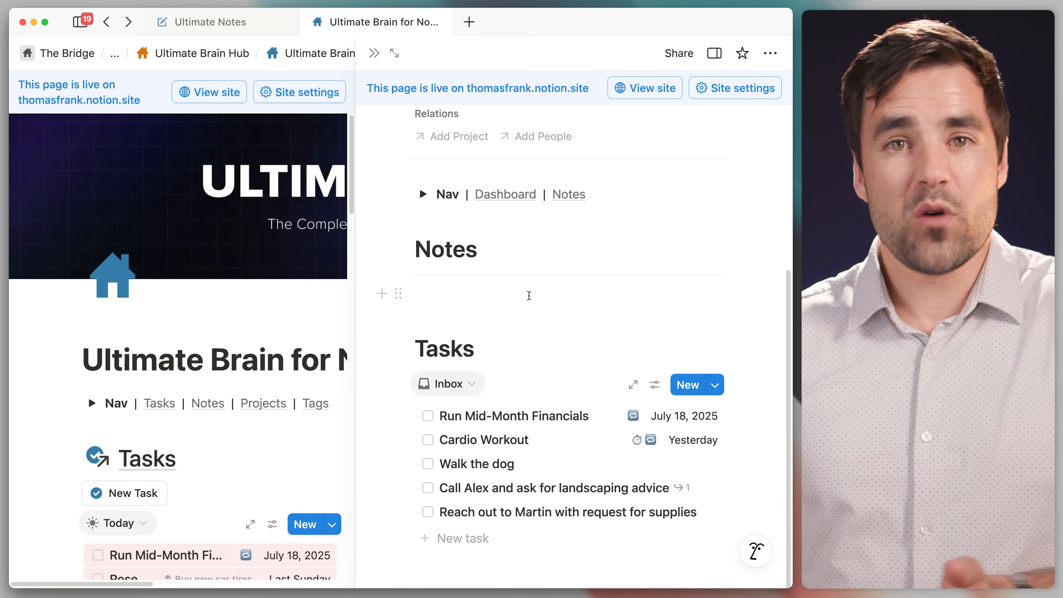
{"action": "left_click", "coordinate": [446, 301]}
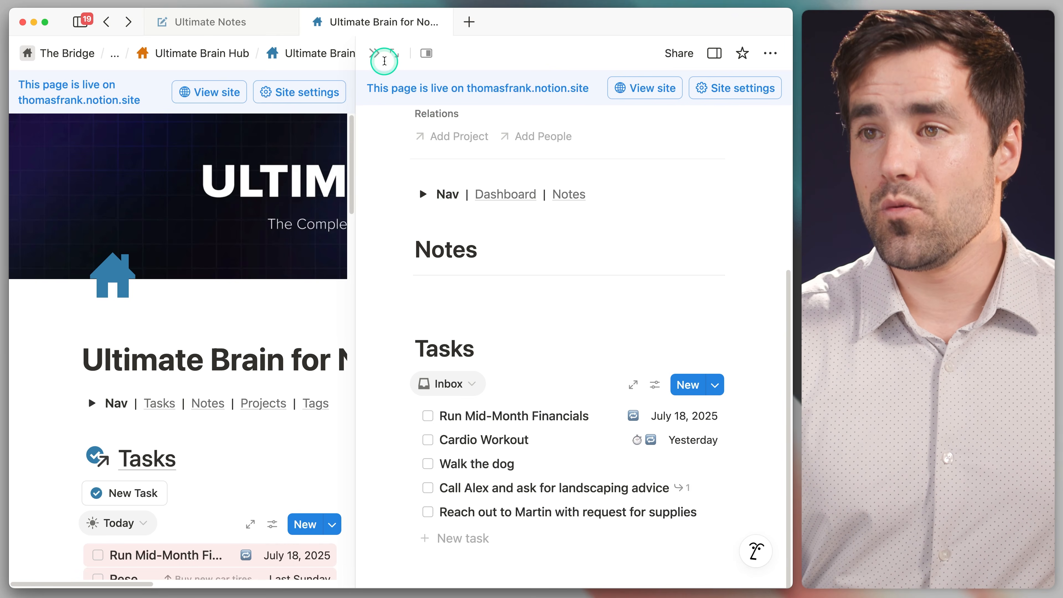
{"action": "left_click", "coordinate": [376, 57]}
Examine the Tasks, Notes, Projects and Tags sections of the Ultimate Brain demo dashboard.
{"action": "scroll", "coordinate": [726, 367], "scroll_direction": "down", "scroll_amount": 6}
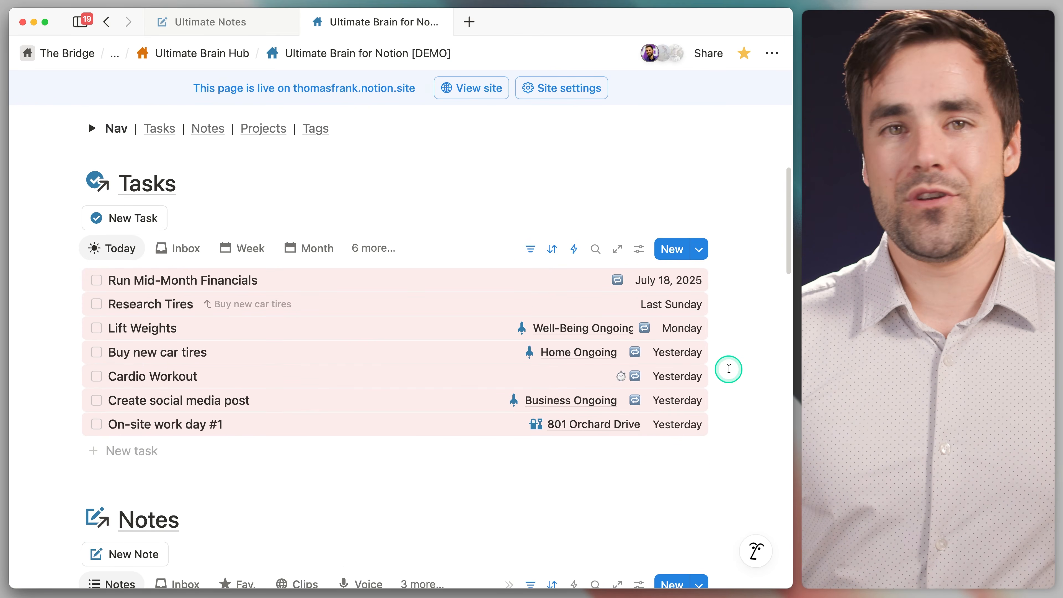
{"action": "scroll", "coordinate": [732, 376], "scroll_direction": "down", "scroll_amount": 8}
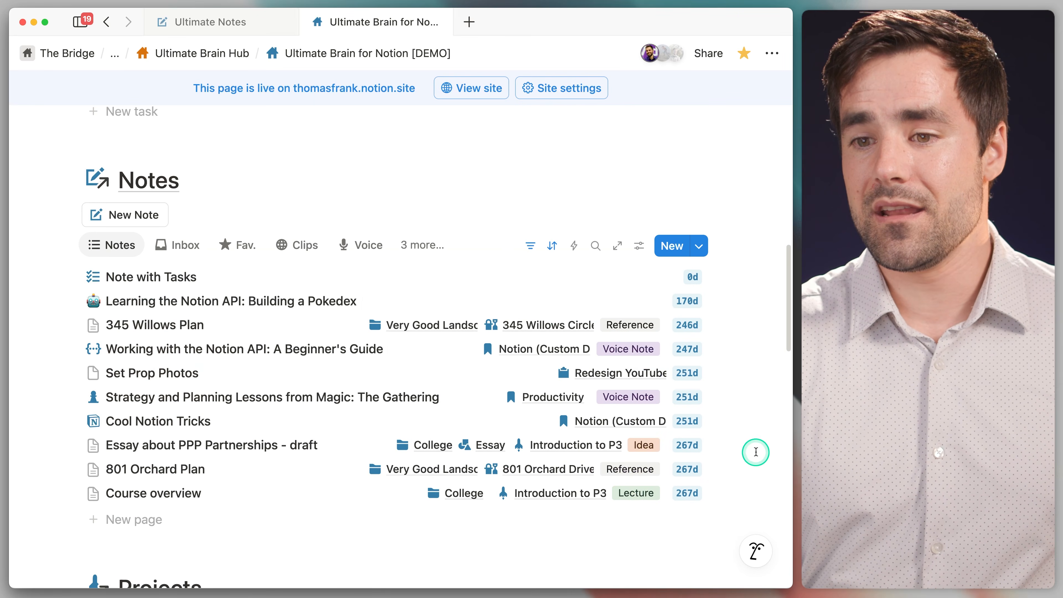
{"action": "scroll", "coordinate": [407, 343], "scroll_direction": "up", "scroll_amount": 6}
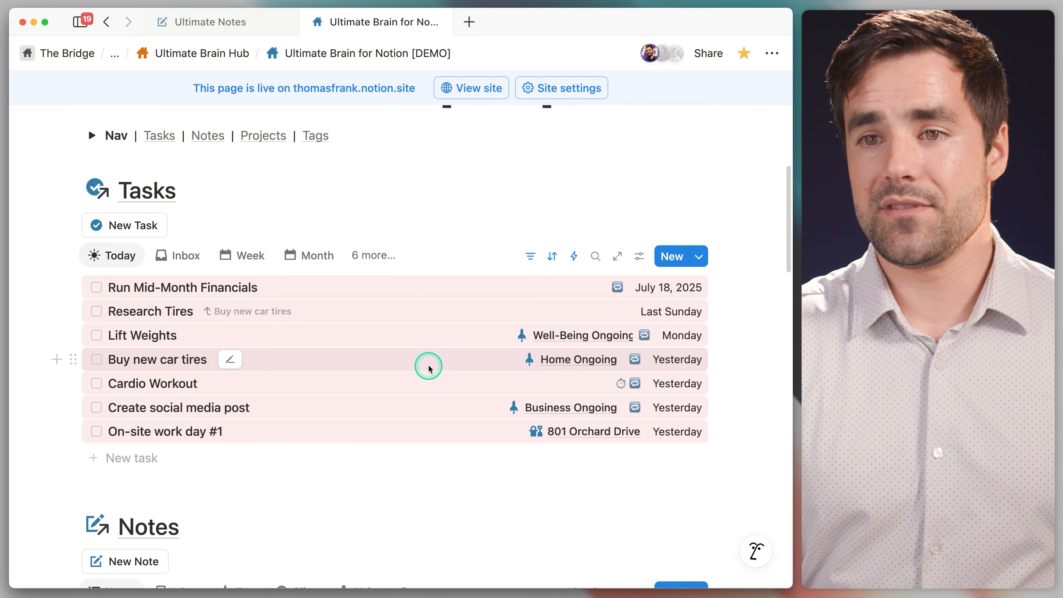
{"action": "scroll", "coordinate": [502, 377], "scroll_direction": "down", "scroll_amount": 5}
{"action": "scroll", "coordinate": [668, 383], "scroll_direction": "down", "scroll_amount": 11}
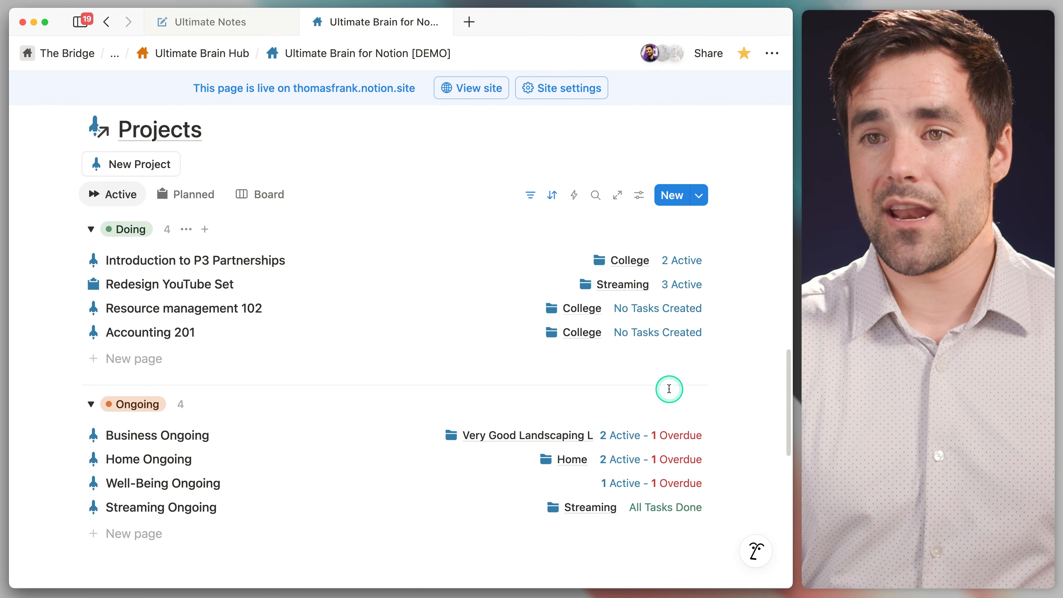
{"action": "scroll", "coordinate": [673, 381], "scroll_direction": "down", "scroll_amount": 8}
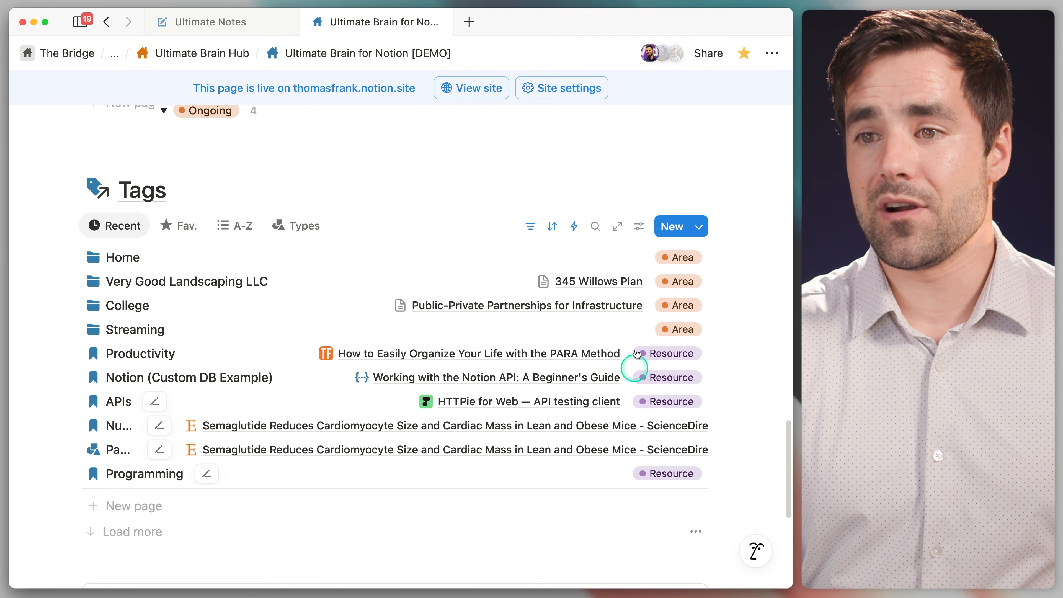
{"action": "scroll", "coordinate": [749, 406], "scroll_direction": "up", "scroll_amount": 7}
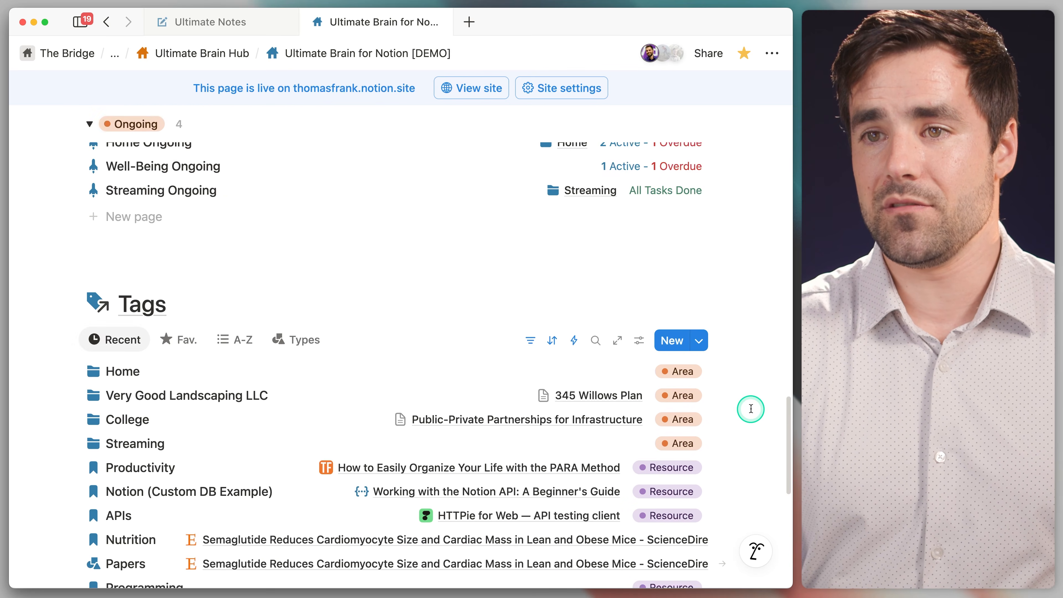
{"action": "scroll", "coordinate": [750, 409], "scroll_direction": "up", "scroll_amount": 4}
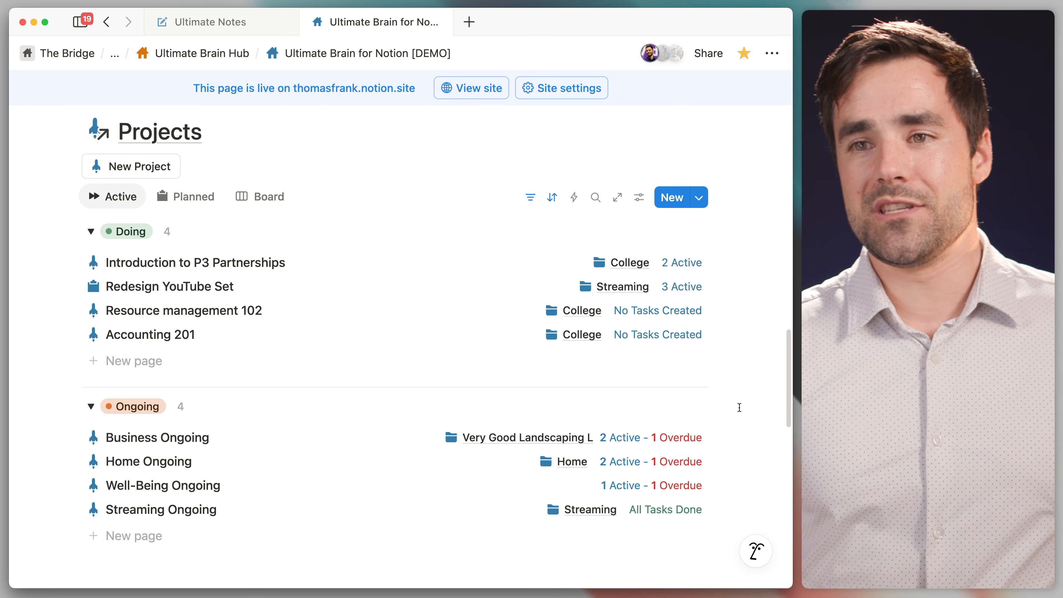
{"action": "scroll", "coordinate": [739, 402], "scroll_direction": "up", "scroll_amount": 15}
{"action": "left_click", "coordinate": [741, 390]}
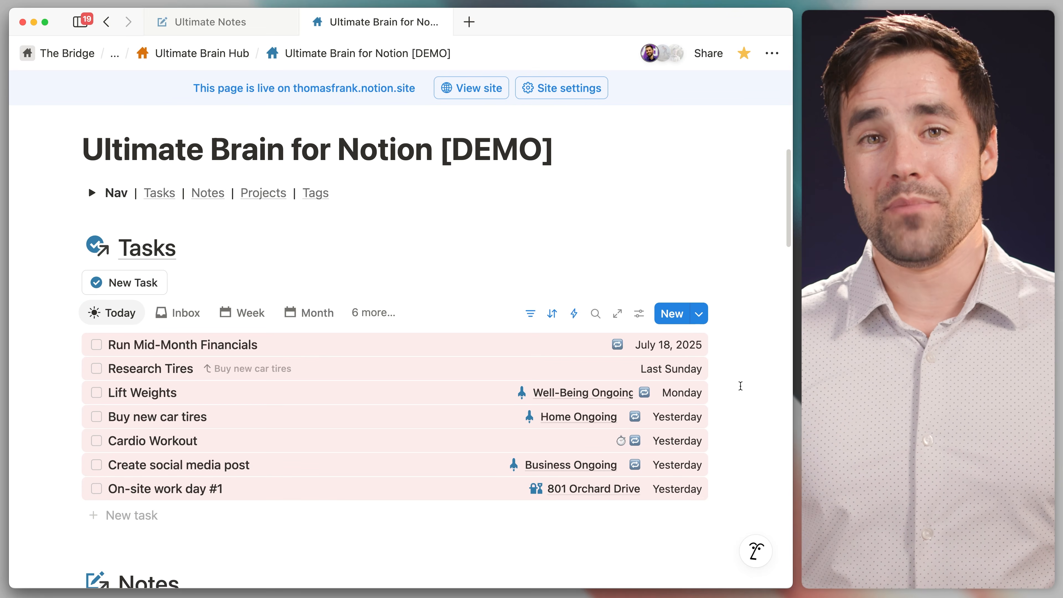
{"action": "left_click", "coordinate": [740, 385]}
{"action": "scroll", "coordinate": [740, 386], "scroll_direction": "up", "scroll_amount": 5}
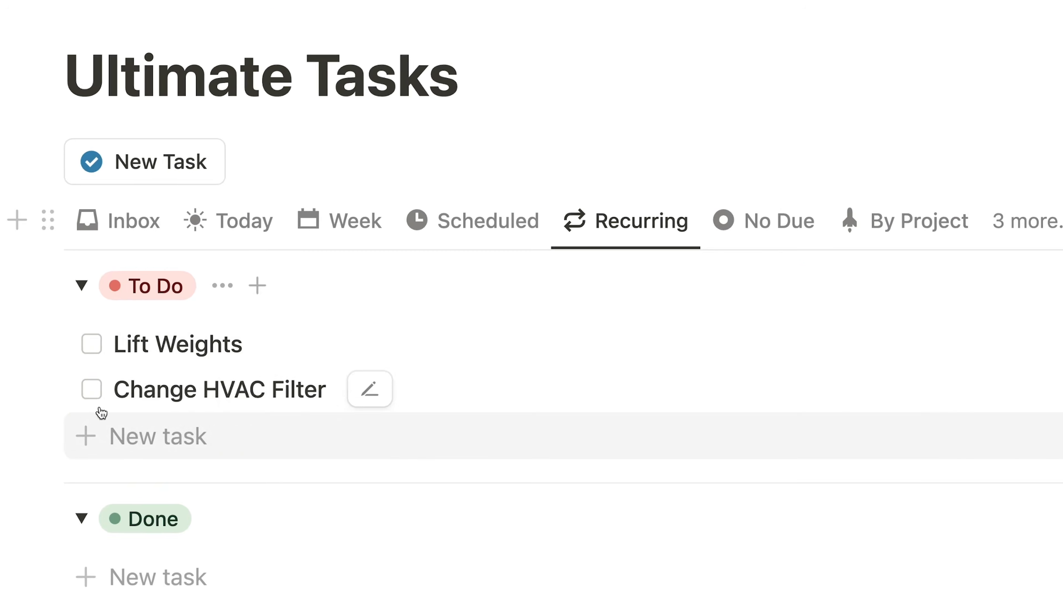
Check off the recurring Lift Weights task in Ultimate Tasks, and mark Lift Weights for My Day in the Plan list.
{"action": "left_click", "coordinate": [88, 346]}
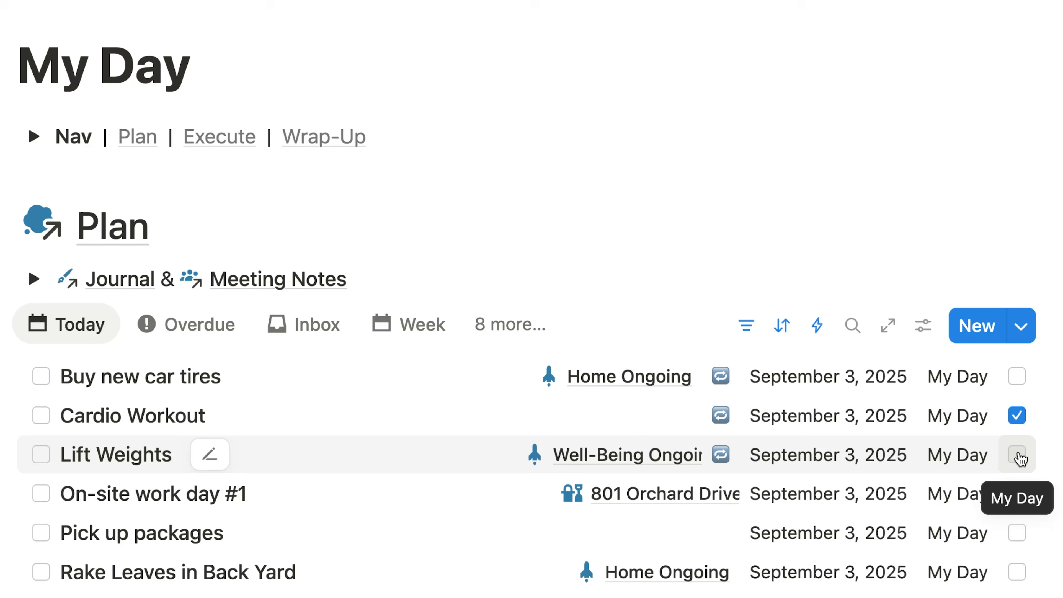
{"action": "left_click", "coordinate": [1017, 455]}
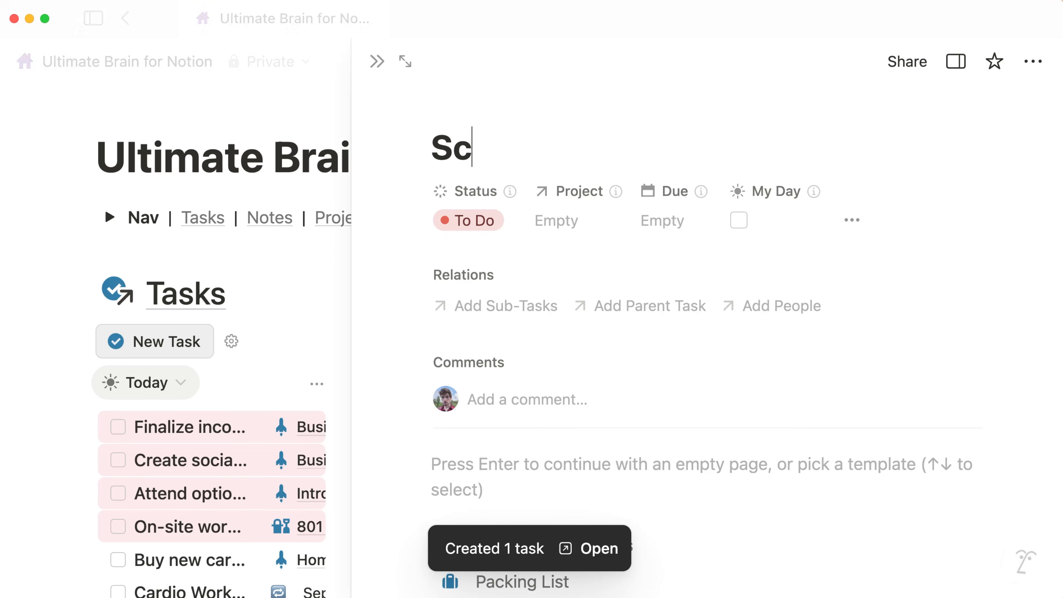
Complete the new task's title as "Schedule haircut".
{"action": "type", "text": "hedule haircut"}
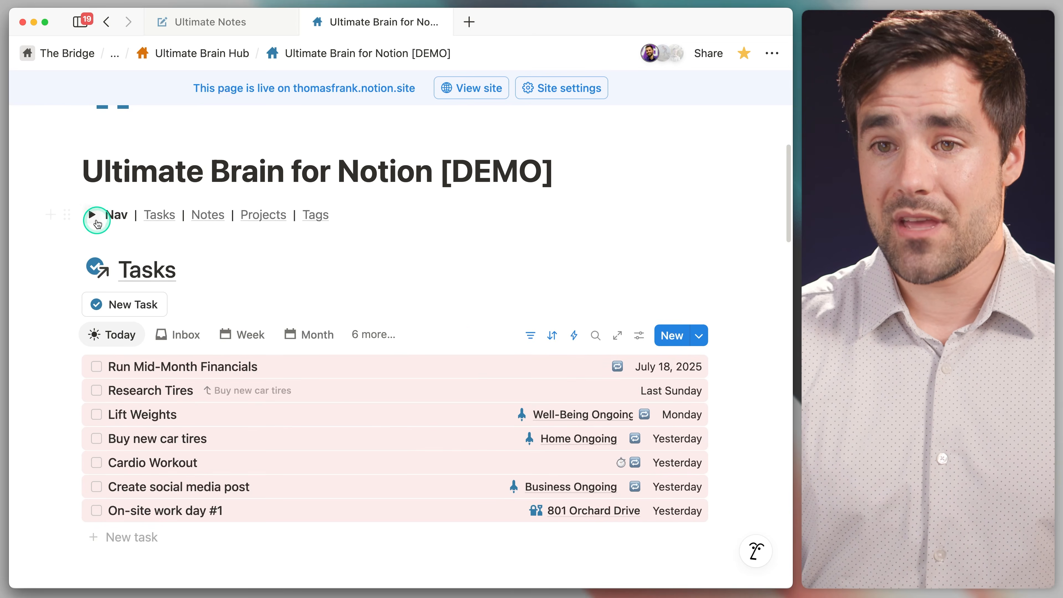
Open the My Day page from the demo dashboard's navigation section and look through its Plan and Execute sections.
{"action": "left_click", "coordinate": [101, 222]}
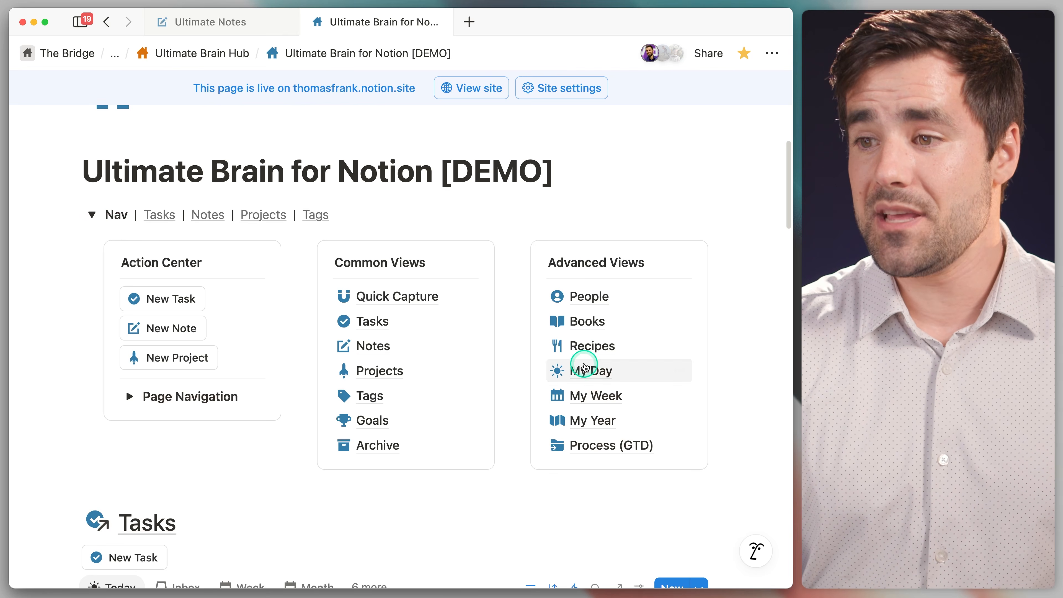
{"action": "left_click", "coordinate": [582, 367]}
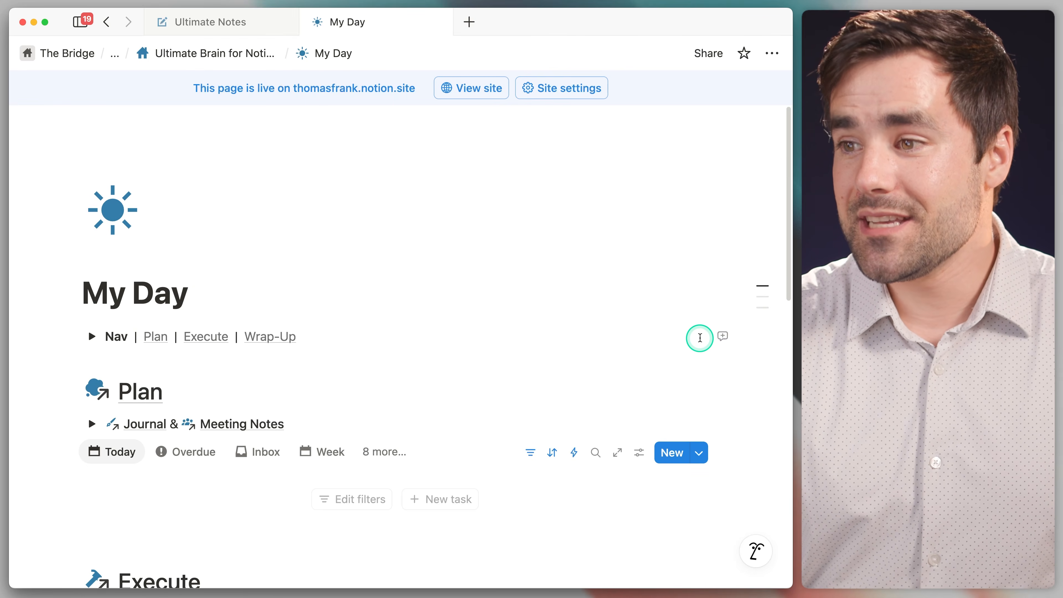
{"action": "scroll", "coordinate": [697, 339], "scroll_direction": "down", "scroll_amount": 4}
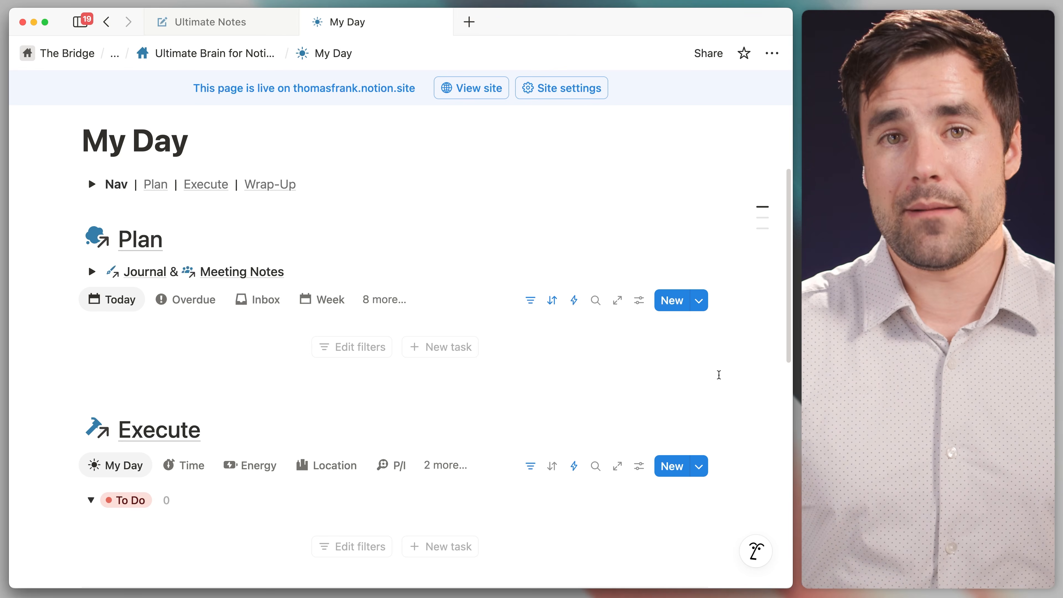
{"action": "scroll", "coordinate": [718, 375], "scroll_direction": "down", "scroll_amount": 2}
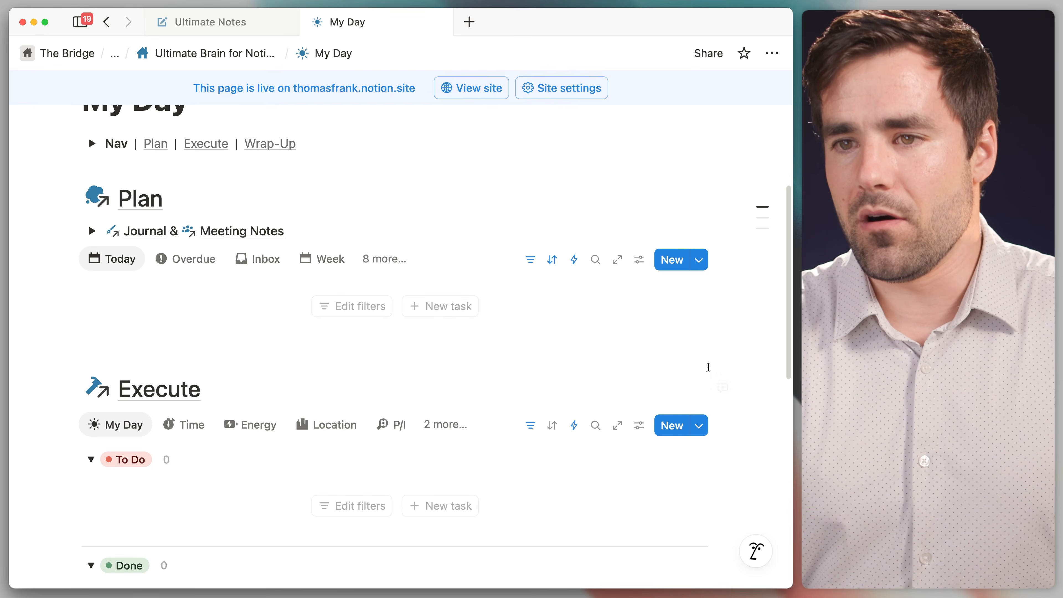
Among the Plan section's overdue tasks, mark Lift Weights, Buy new car tires, Create social media post and Run Mid-Month Financials for My Day.
{"action": "left_click", "coordinate": [173, 259]}
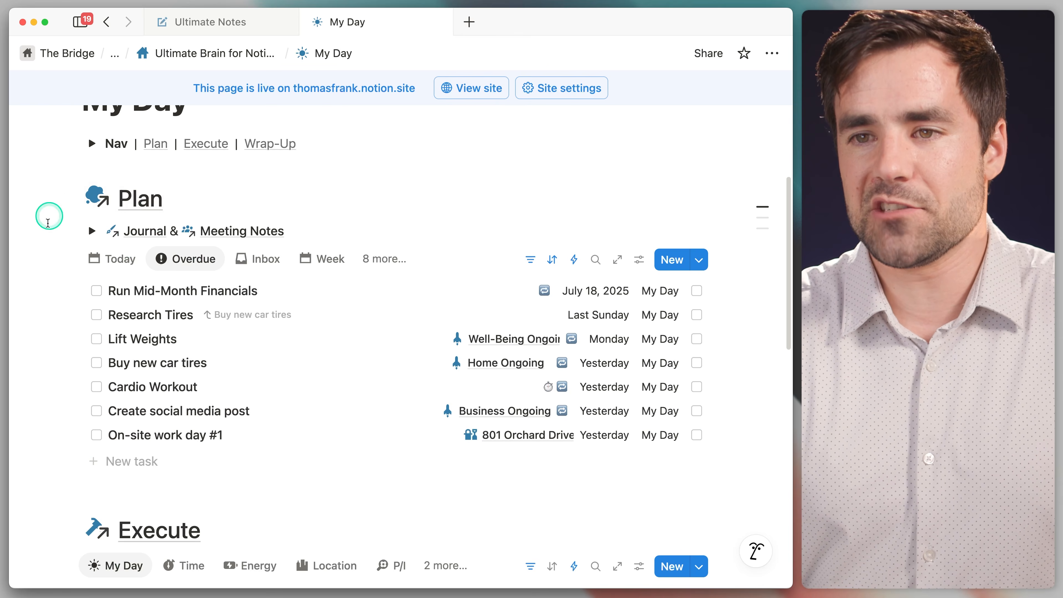
{"action": "scroll", "coordinate": [209, 285], "scroll_direction": "down", "scroll_amount": 1}
{"action": "scroll", "coordinate": [690, 368], "scroll_direction": "down", "scroll_amount": 2}
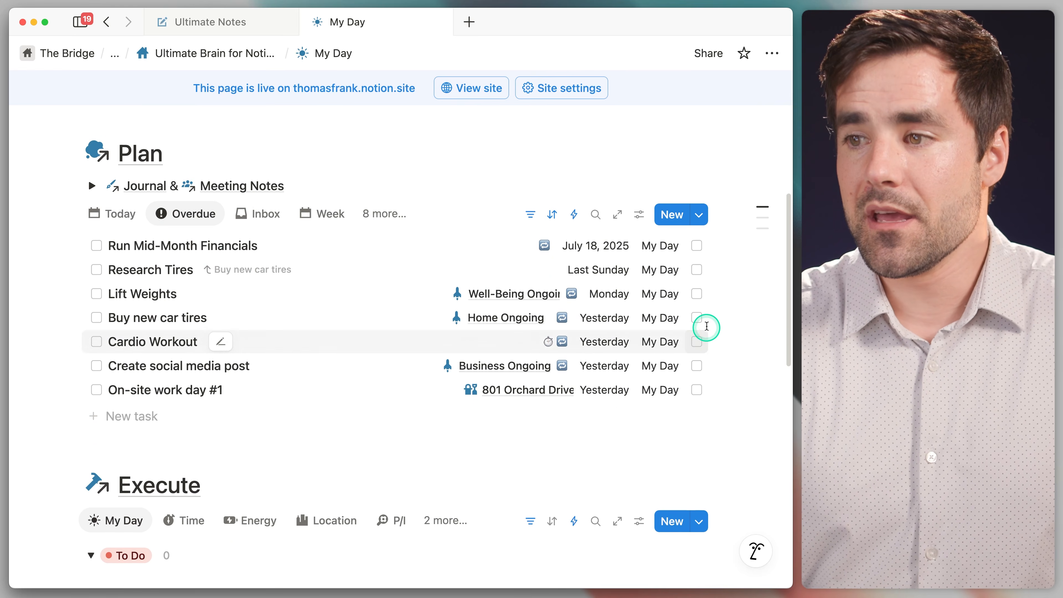
{"action": "left_click", "coordinate": [697, 294]}
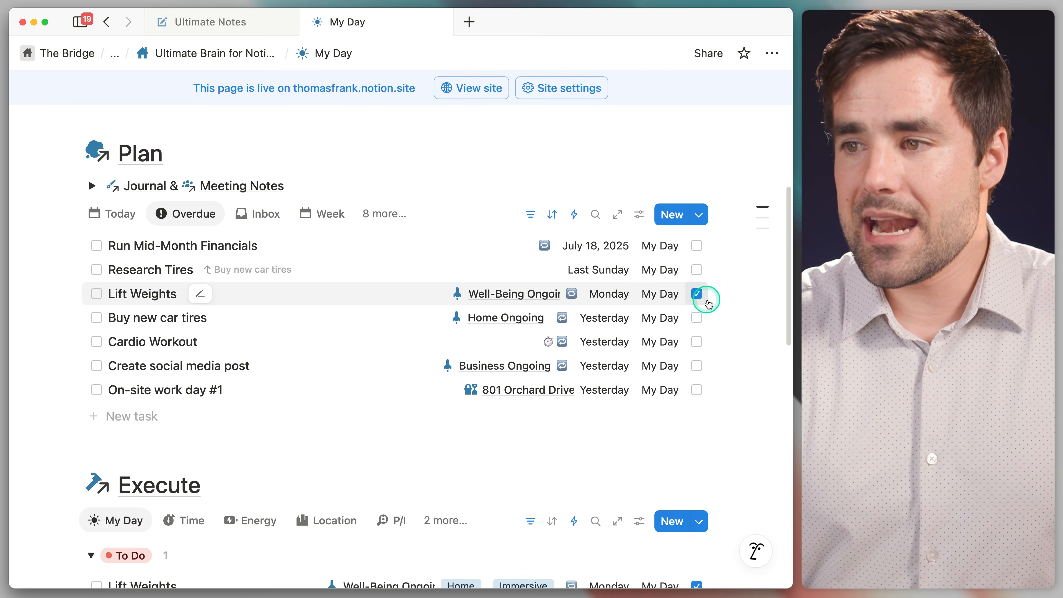
{"action": "scroll", "coordinate": [707, 301], "scroll_direction": "down", "scroll_amount": 5}
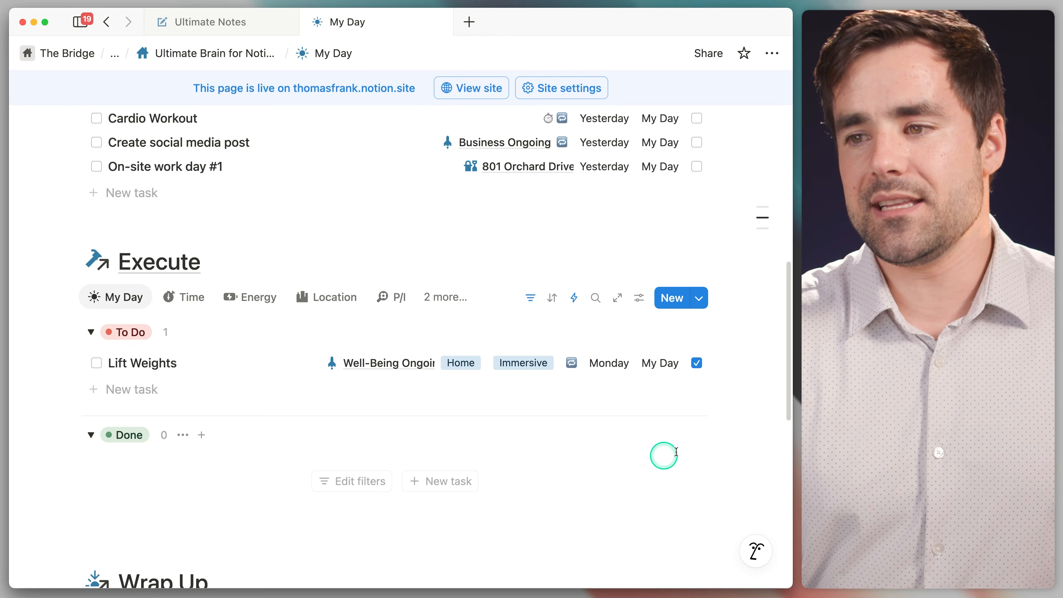
{"action": "scroll", "coordinate": [690, 427], "scroll_direction": "up", "scroll_amount": 5}
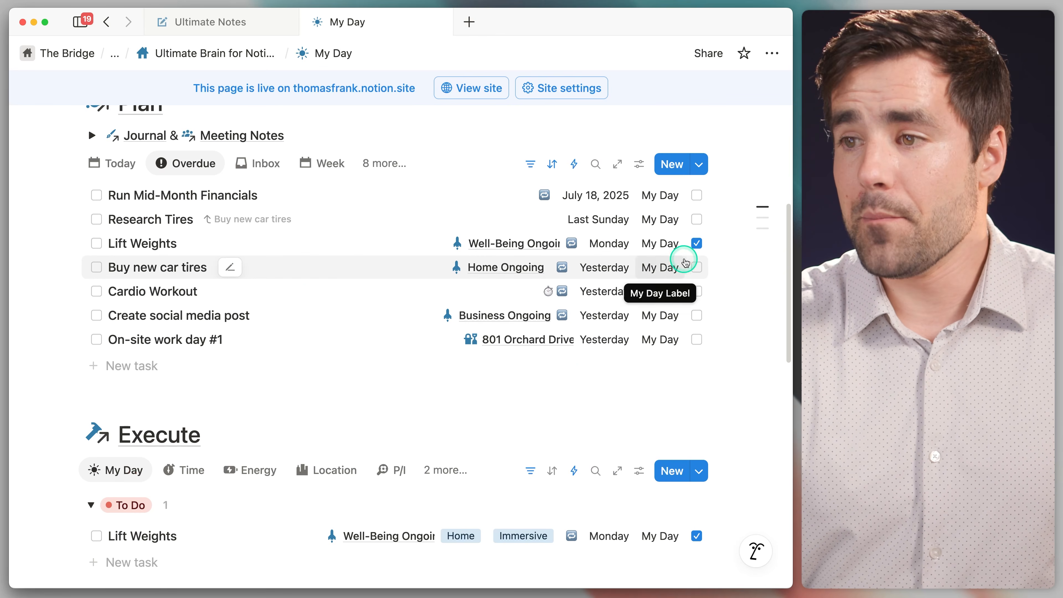
{"action": "left_click", "coordinate": [696, 267]}
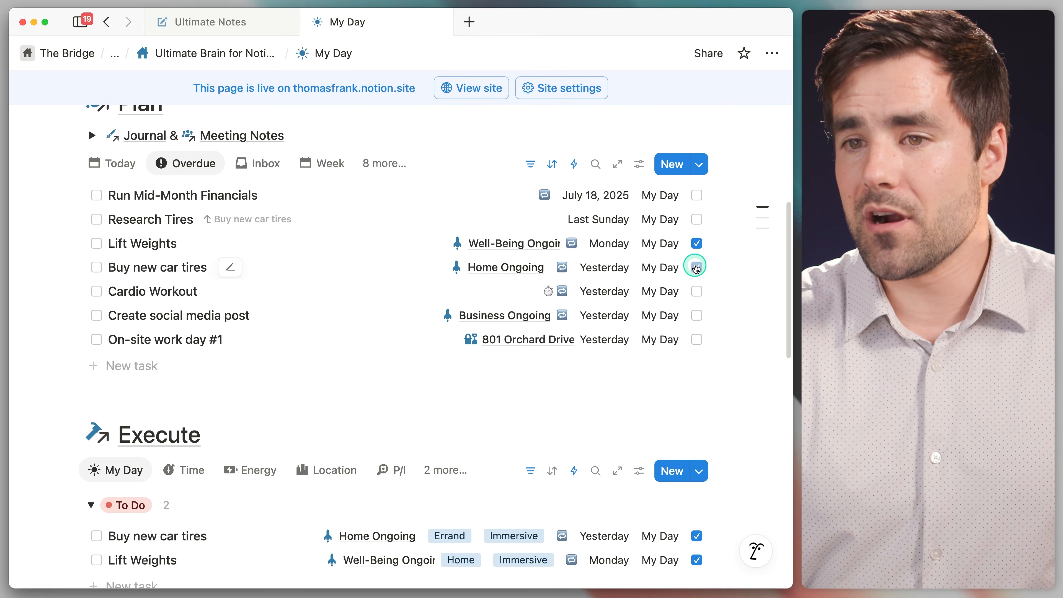
{"action": "left_click", "coordinate": [696, 315]}
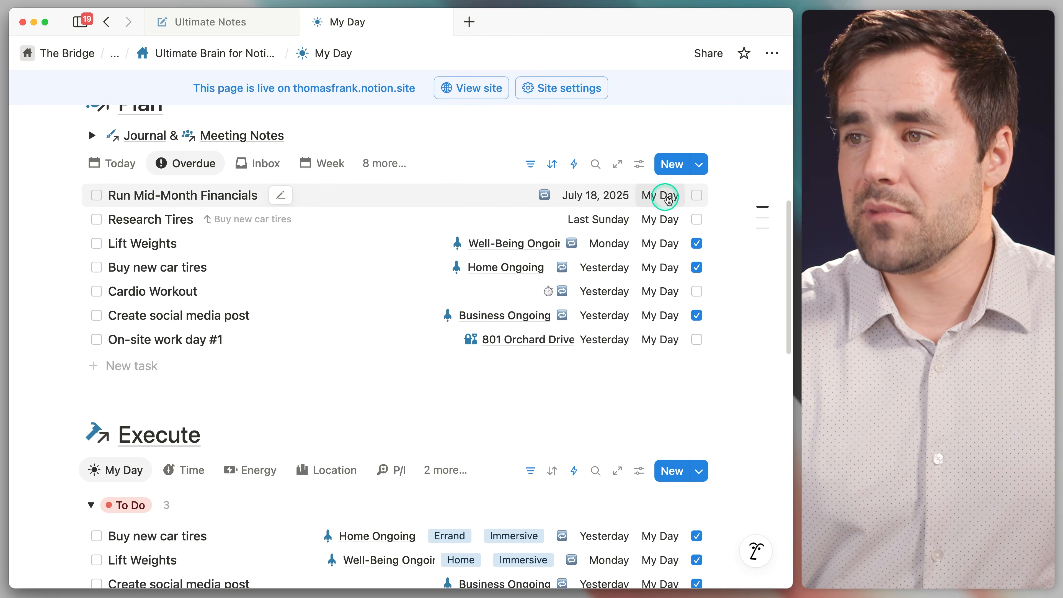
{"action": "left_click", "coordinate": [696, 195]}
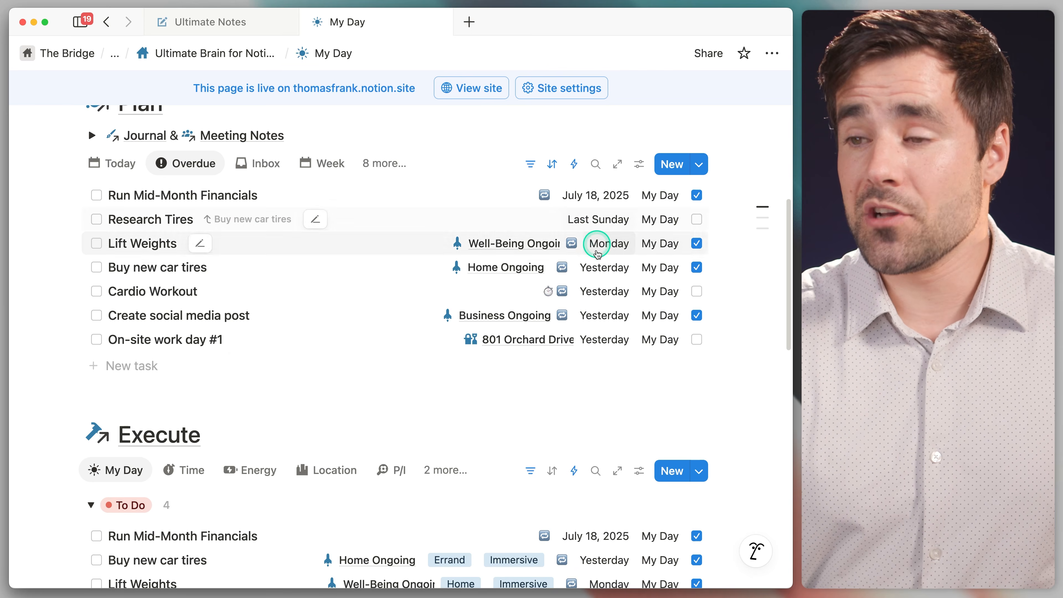
Move Lift Weights to the first place in the To Do group of the Execute section's My Day list.
{"action": "scroll", "coordinate": [711, 382], "scroll_direction": "down", "scroll_amount": 5}
{"action": "scroll", "coordinate": [728, 384], "scroll_direction": "down", "scroll_amount": 2}
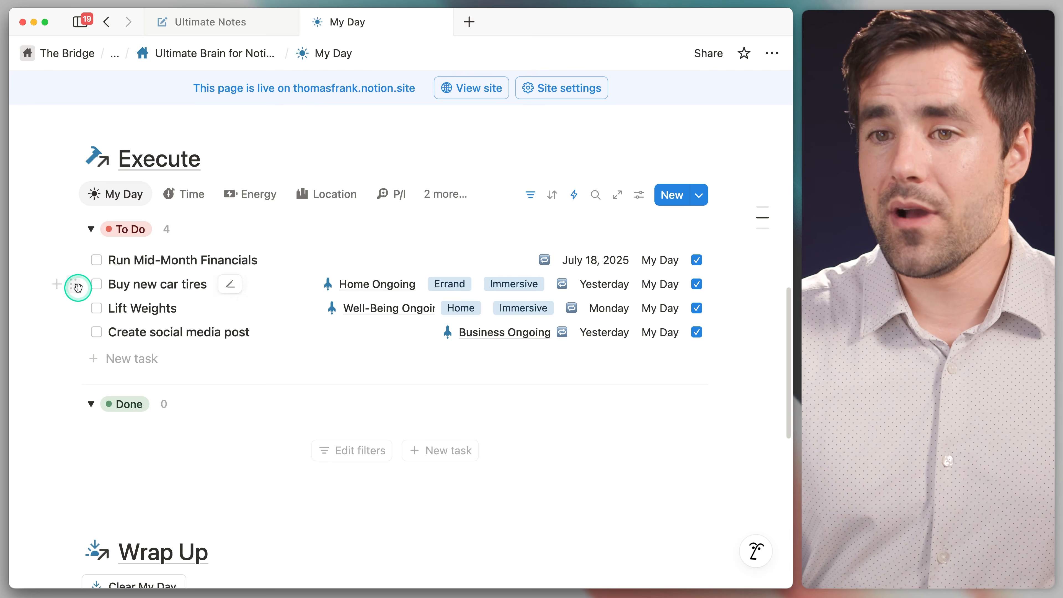
{"action": "left_click_drag", "start_coordinate": [75, 307], "coordinate": [78, 258]}
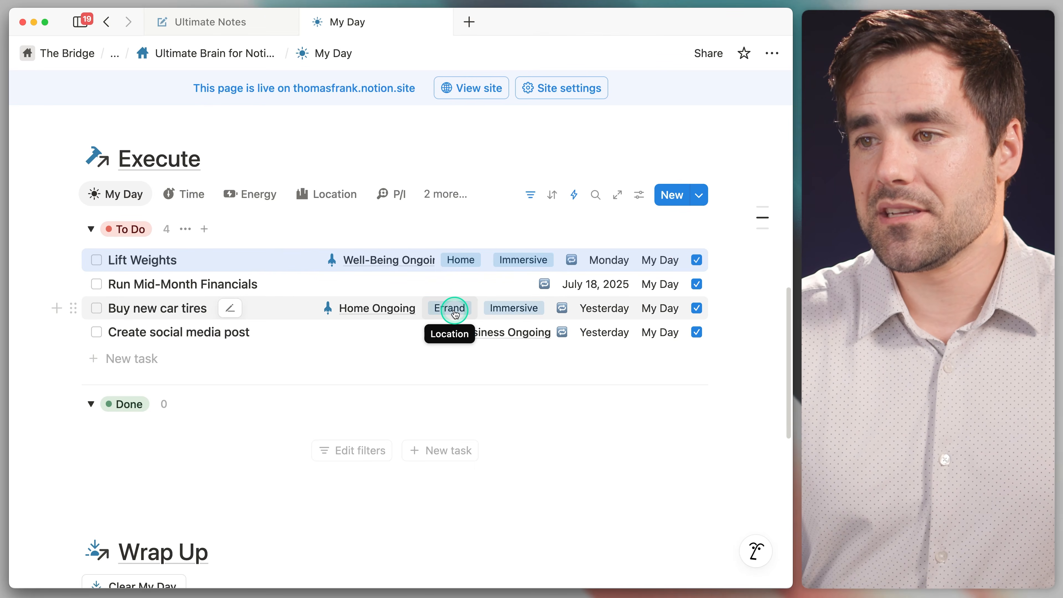
Show the Execute section's Time view and look through its Active Now, Not Tracking and Done groups.
{"action": "left_click", "coordinate": [180, 196]}
{"action": "scroll", "coordinate": [227, 209], "scroll_direction": "down", "scroll_amount": 3}
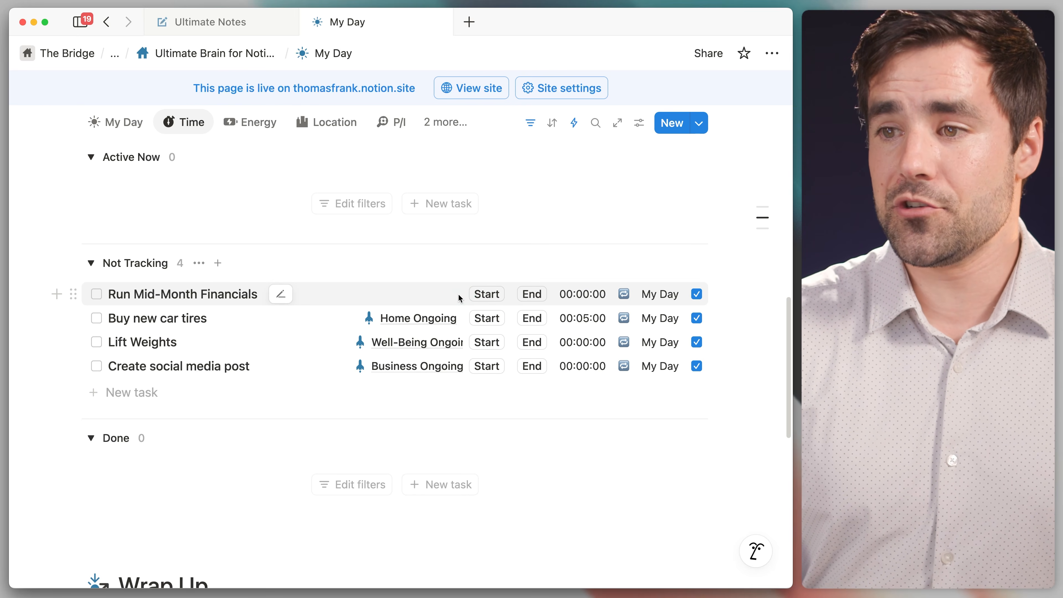
{"action": "scroll", "coordinate": [458, 293], "scroll_direction": "up", "scroll_amount": 2}
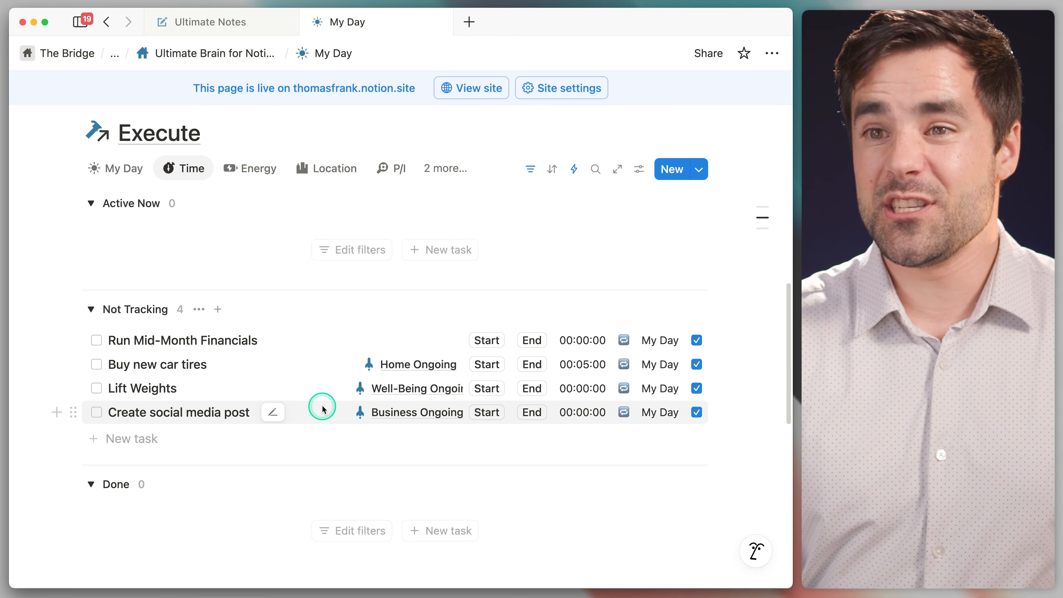
{"action": "scroll", "coordinate": [323, 406], "scroll_direction": "up", "scroll_amount": 1}
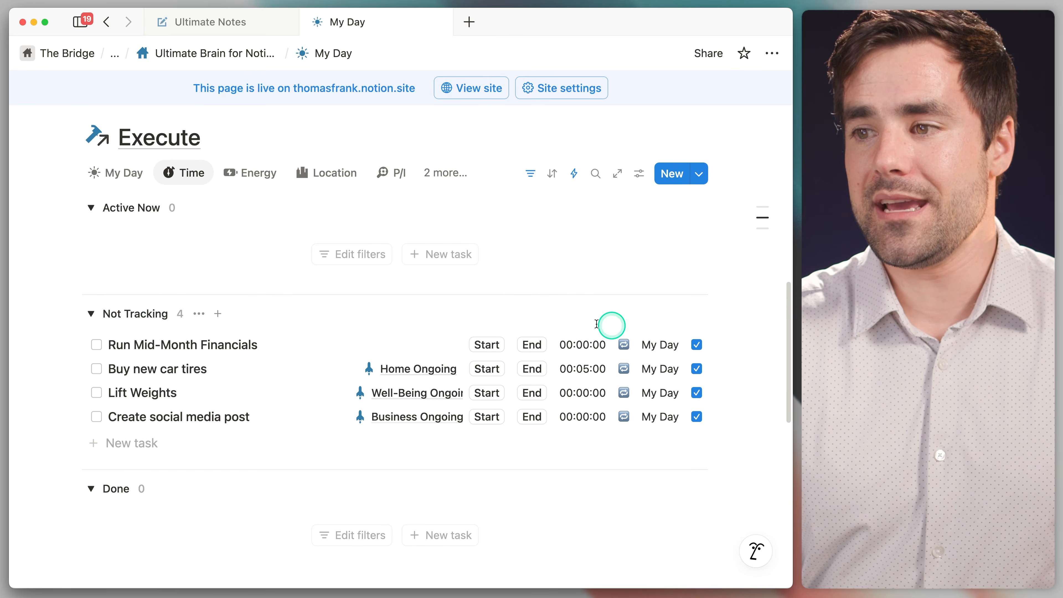